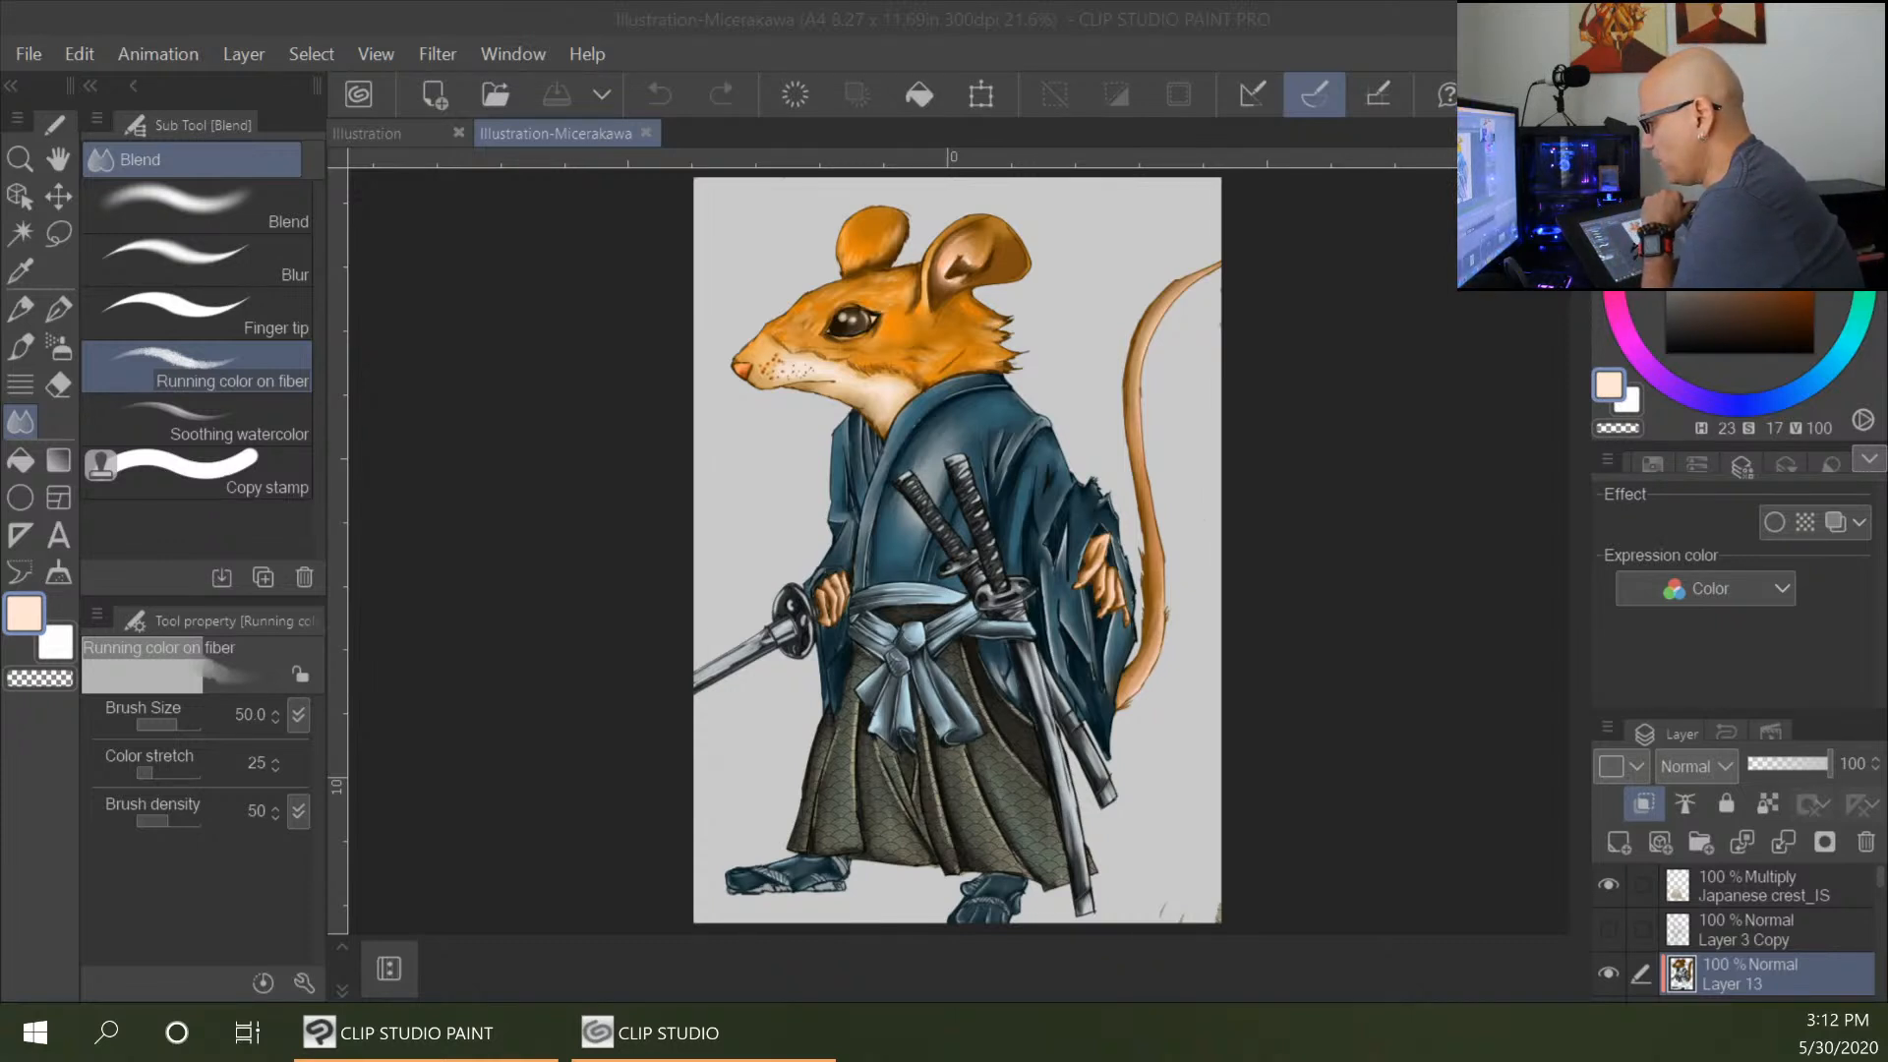
# Examine the numbered samurai sword-pose sheet and the samurai group photo, enlarging the group around the round hats and swords.
pyautogui.moveTo(0, 259); pyautogui.dragTo(749, 7)
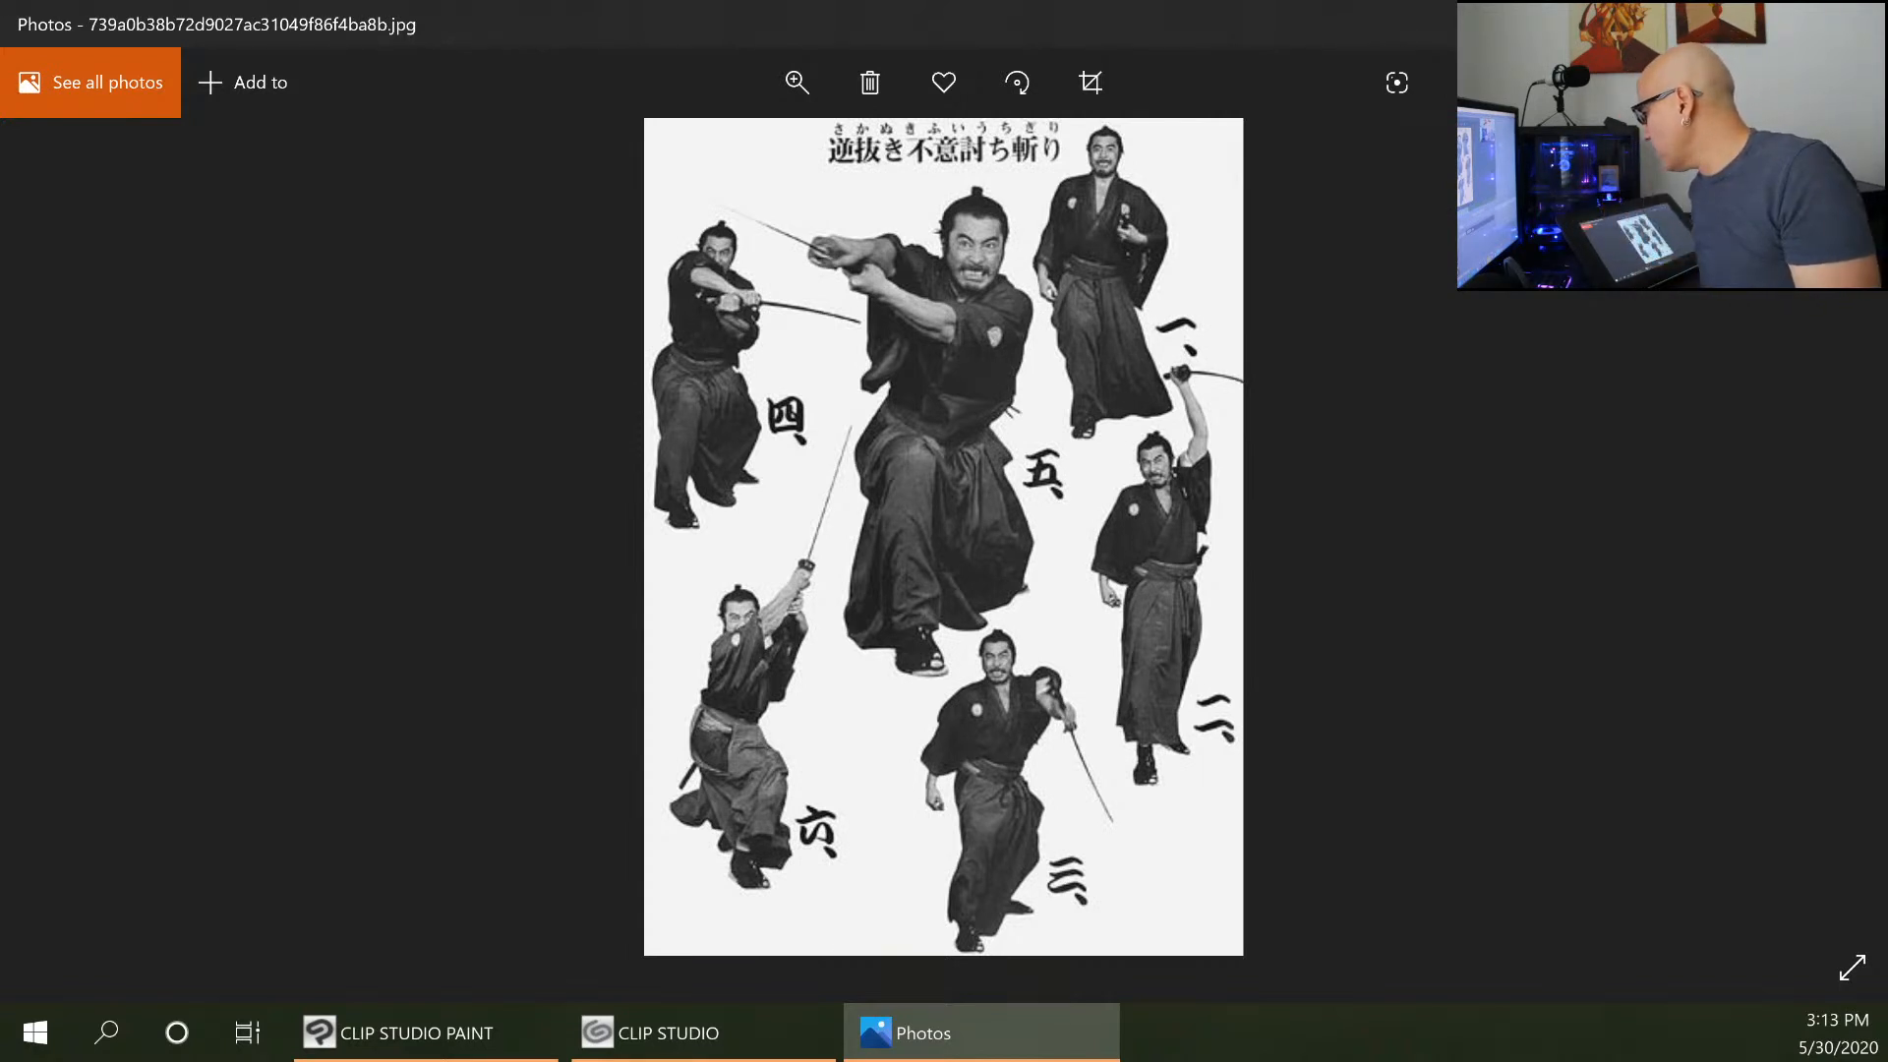
pyautogui.moveTo(1106, 25); pyautogui.dragTo(0, 8)
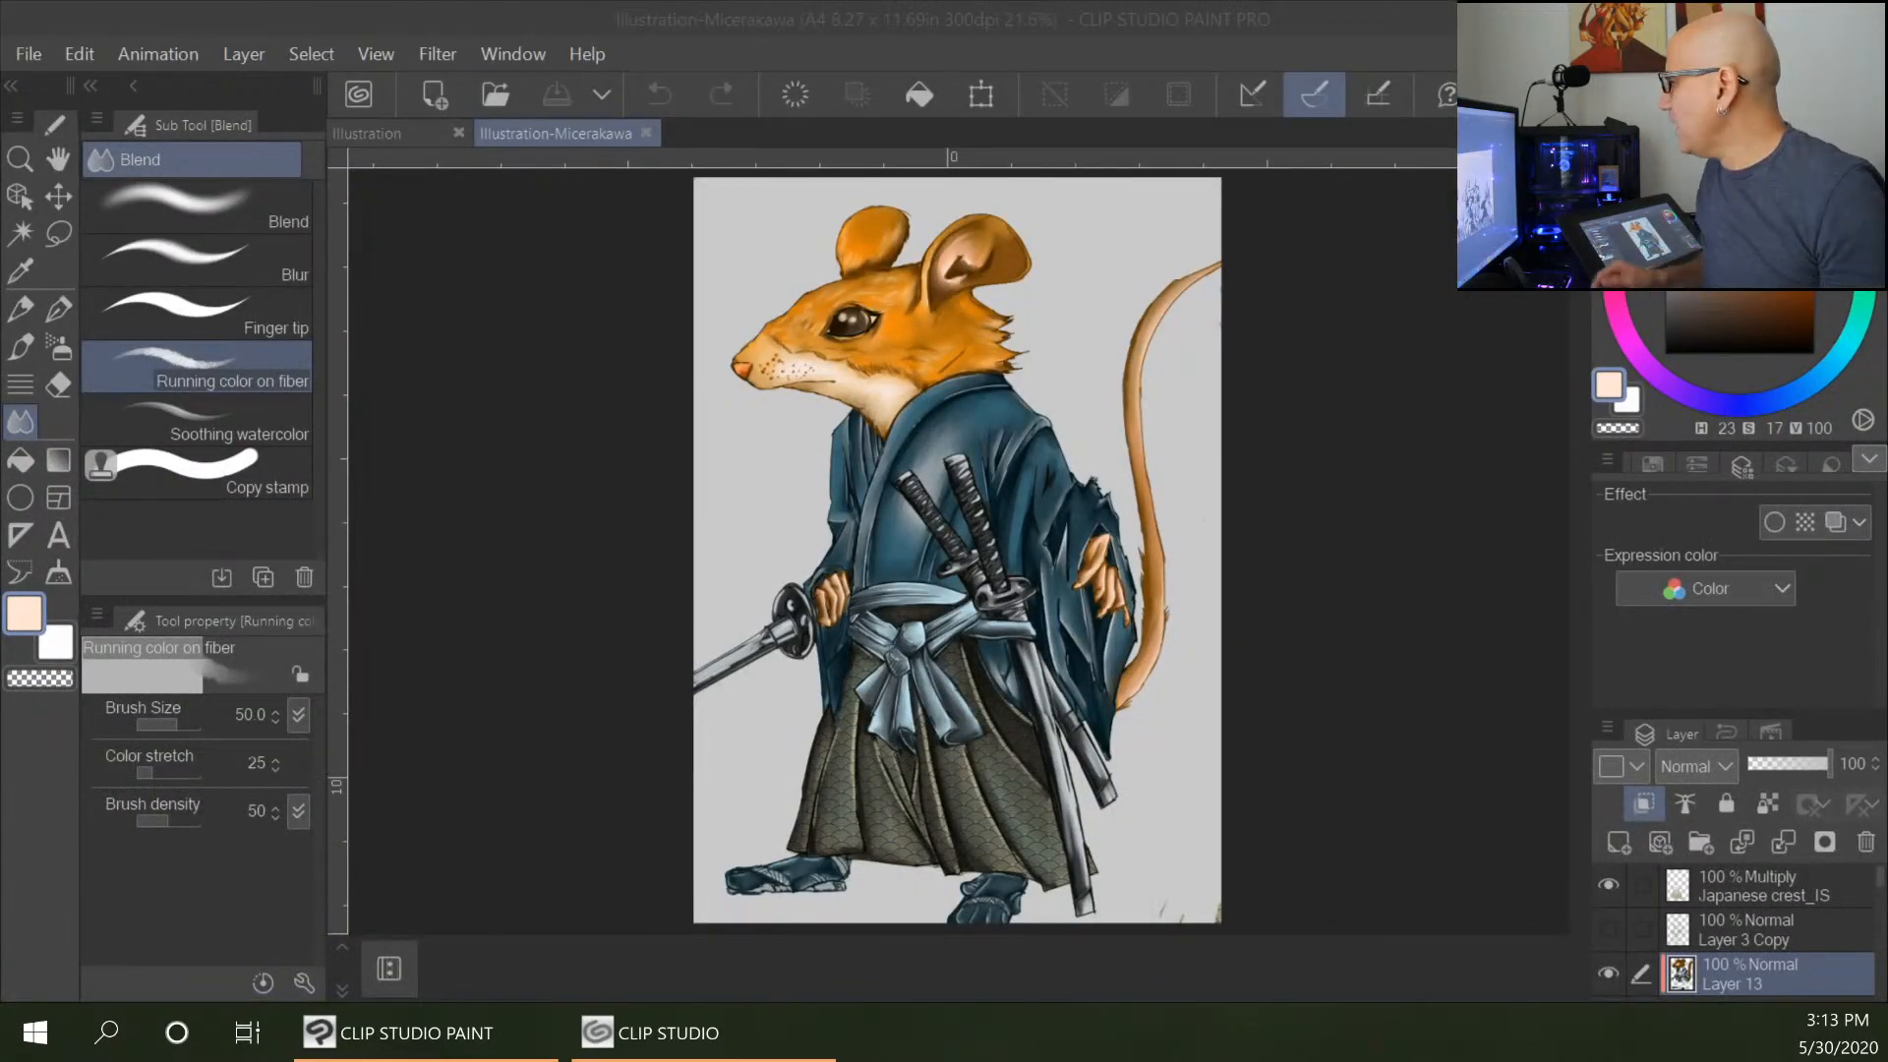
pyautogui.moveTo(0, 128); pyautogui.dragTo(695, 2)
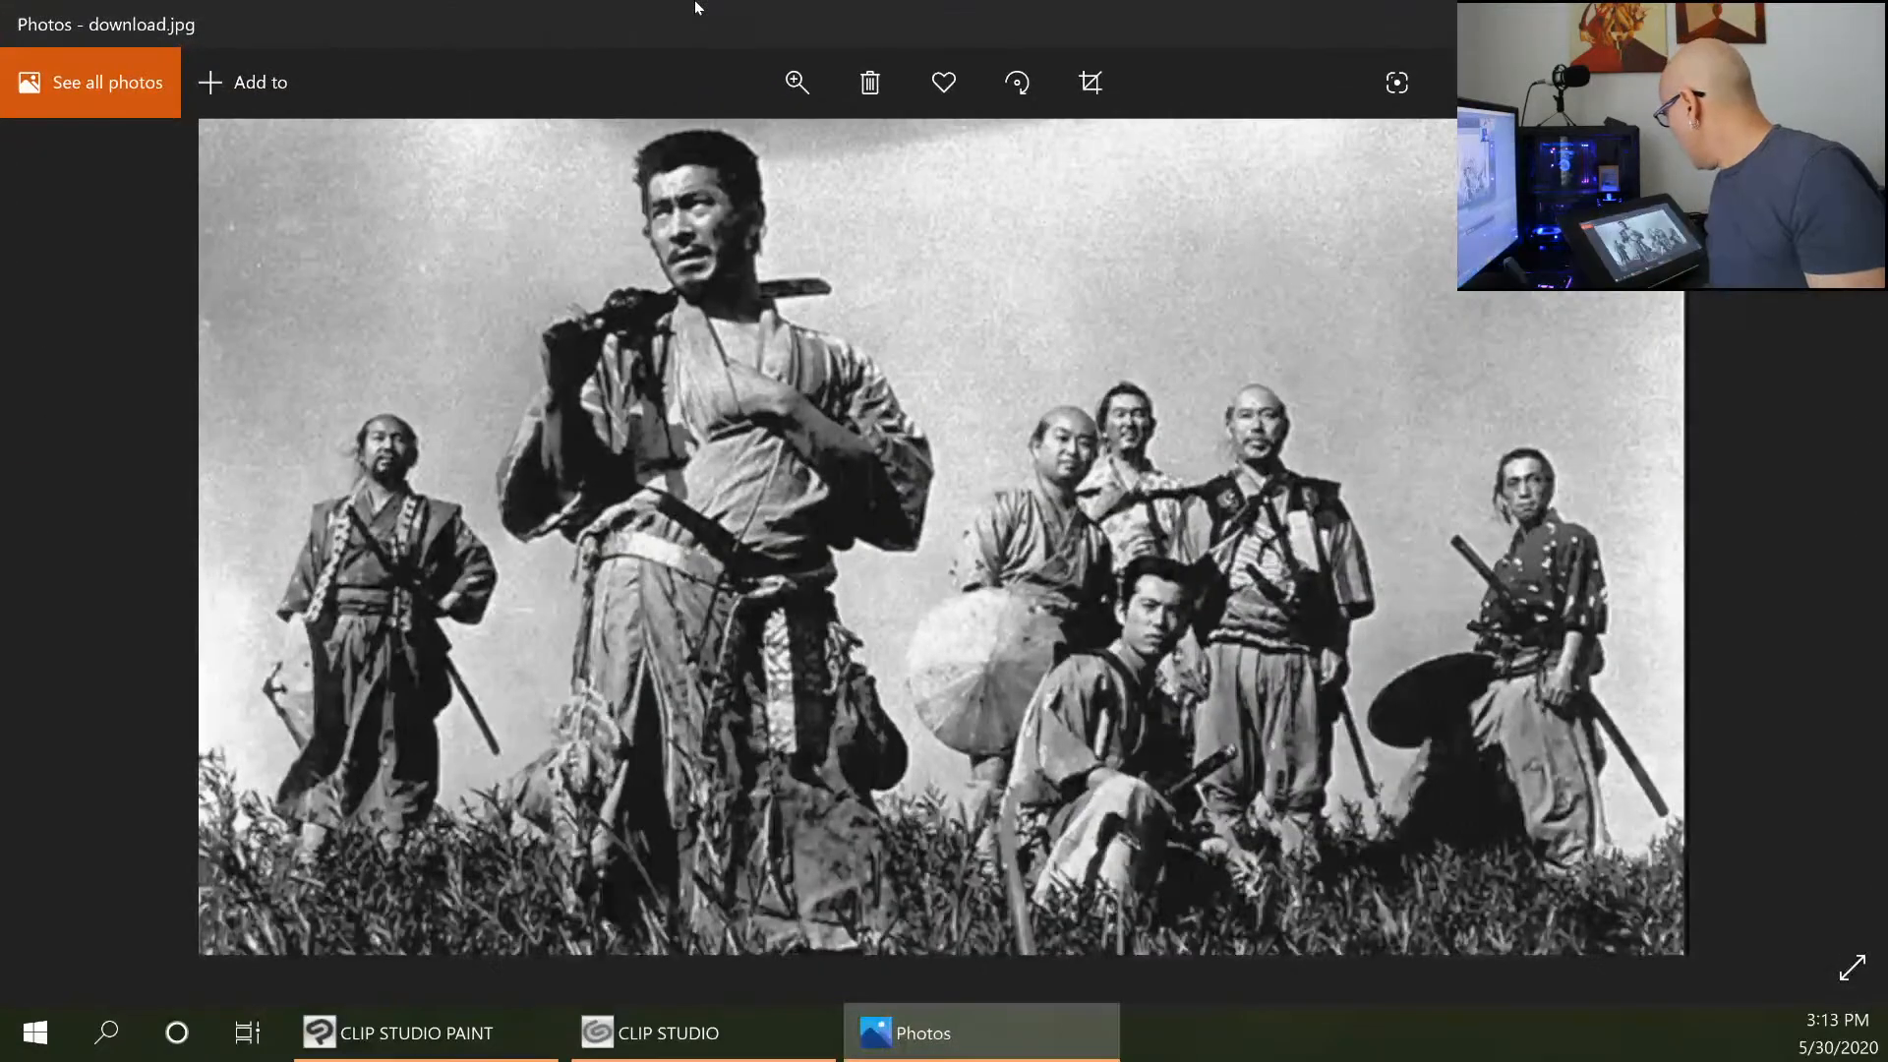
pyautogui.click(798, 82)
pyautogui.click(845, 160)
pyautogui.moveTo(1238, 772); pyautogui.dragTo(457, 654)
pyautogui.moveTo(689, 816); pyautogui.dragTo(500, 697)
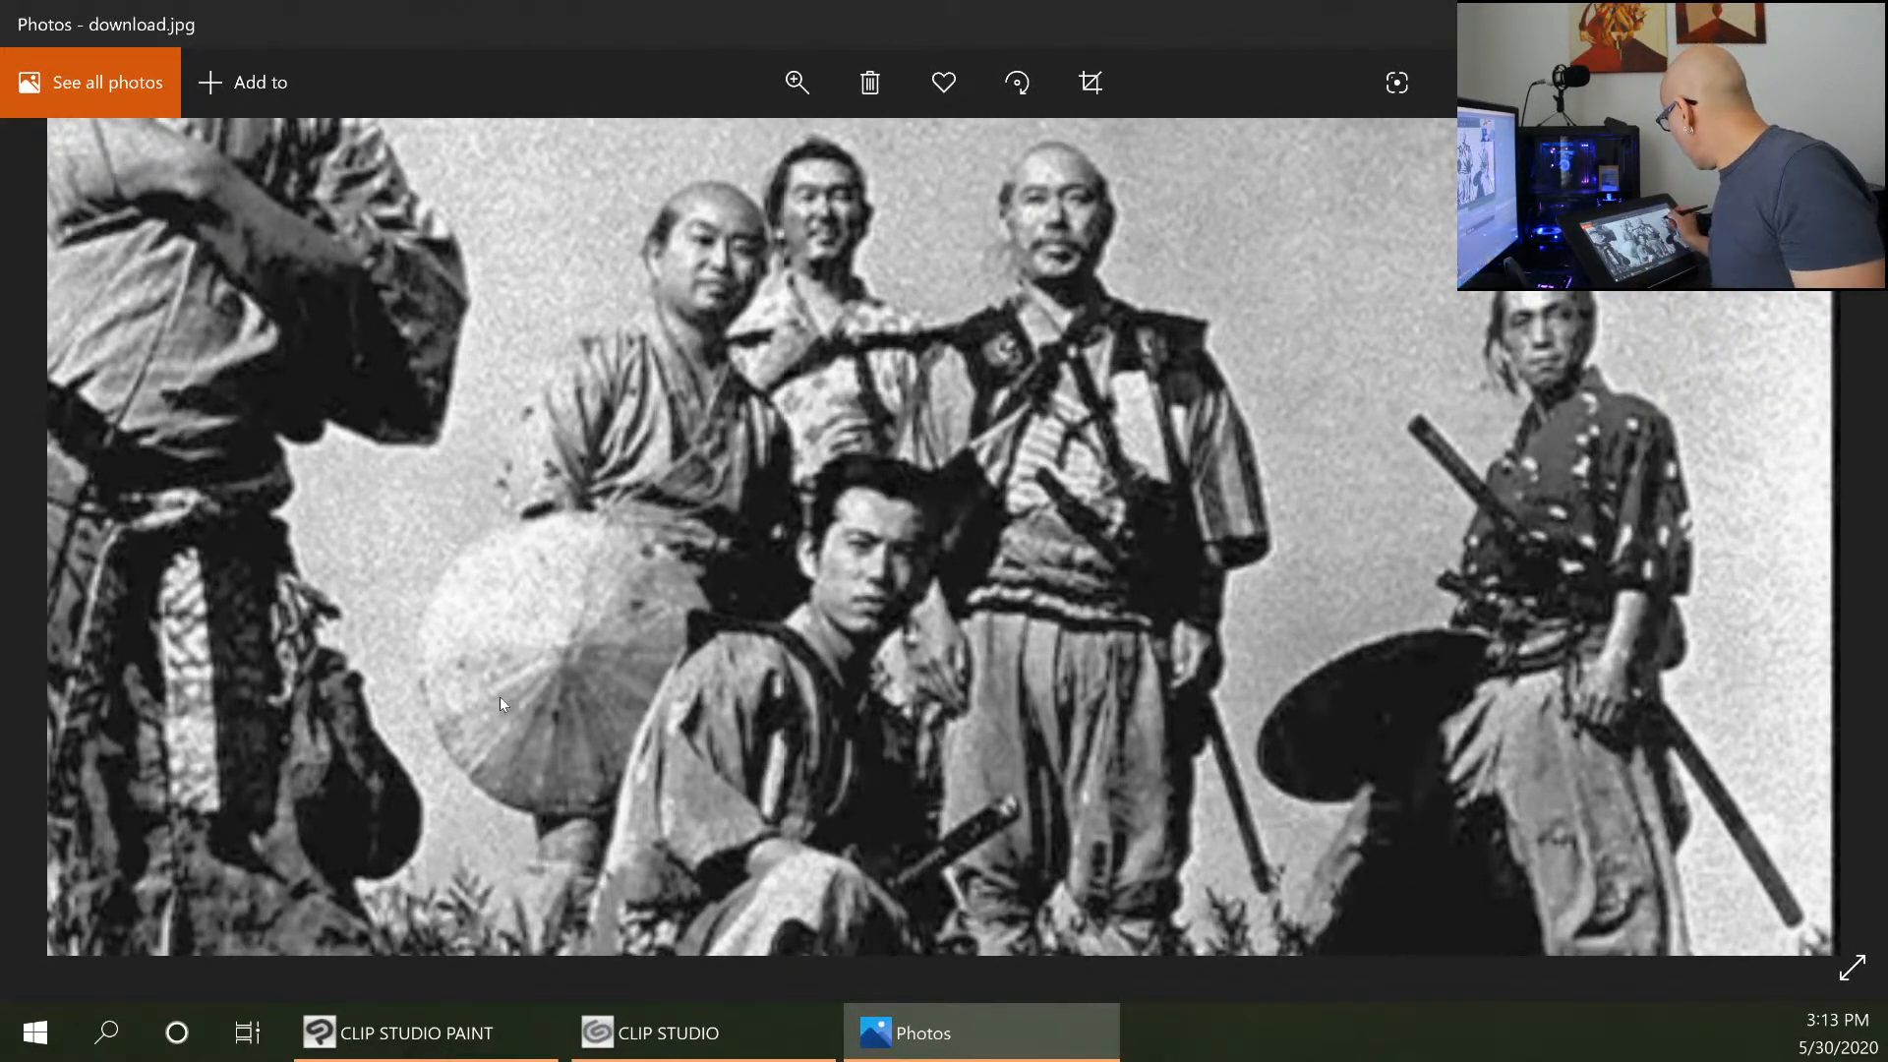
pyautogui.moveTo(500, 696); pyautogui.dragTo(290, 705)
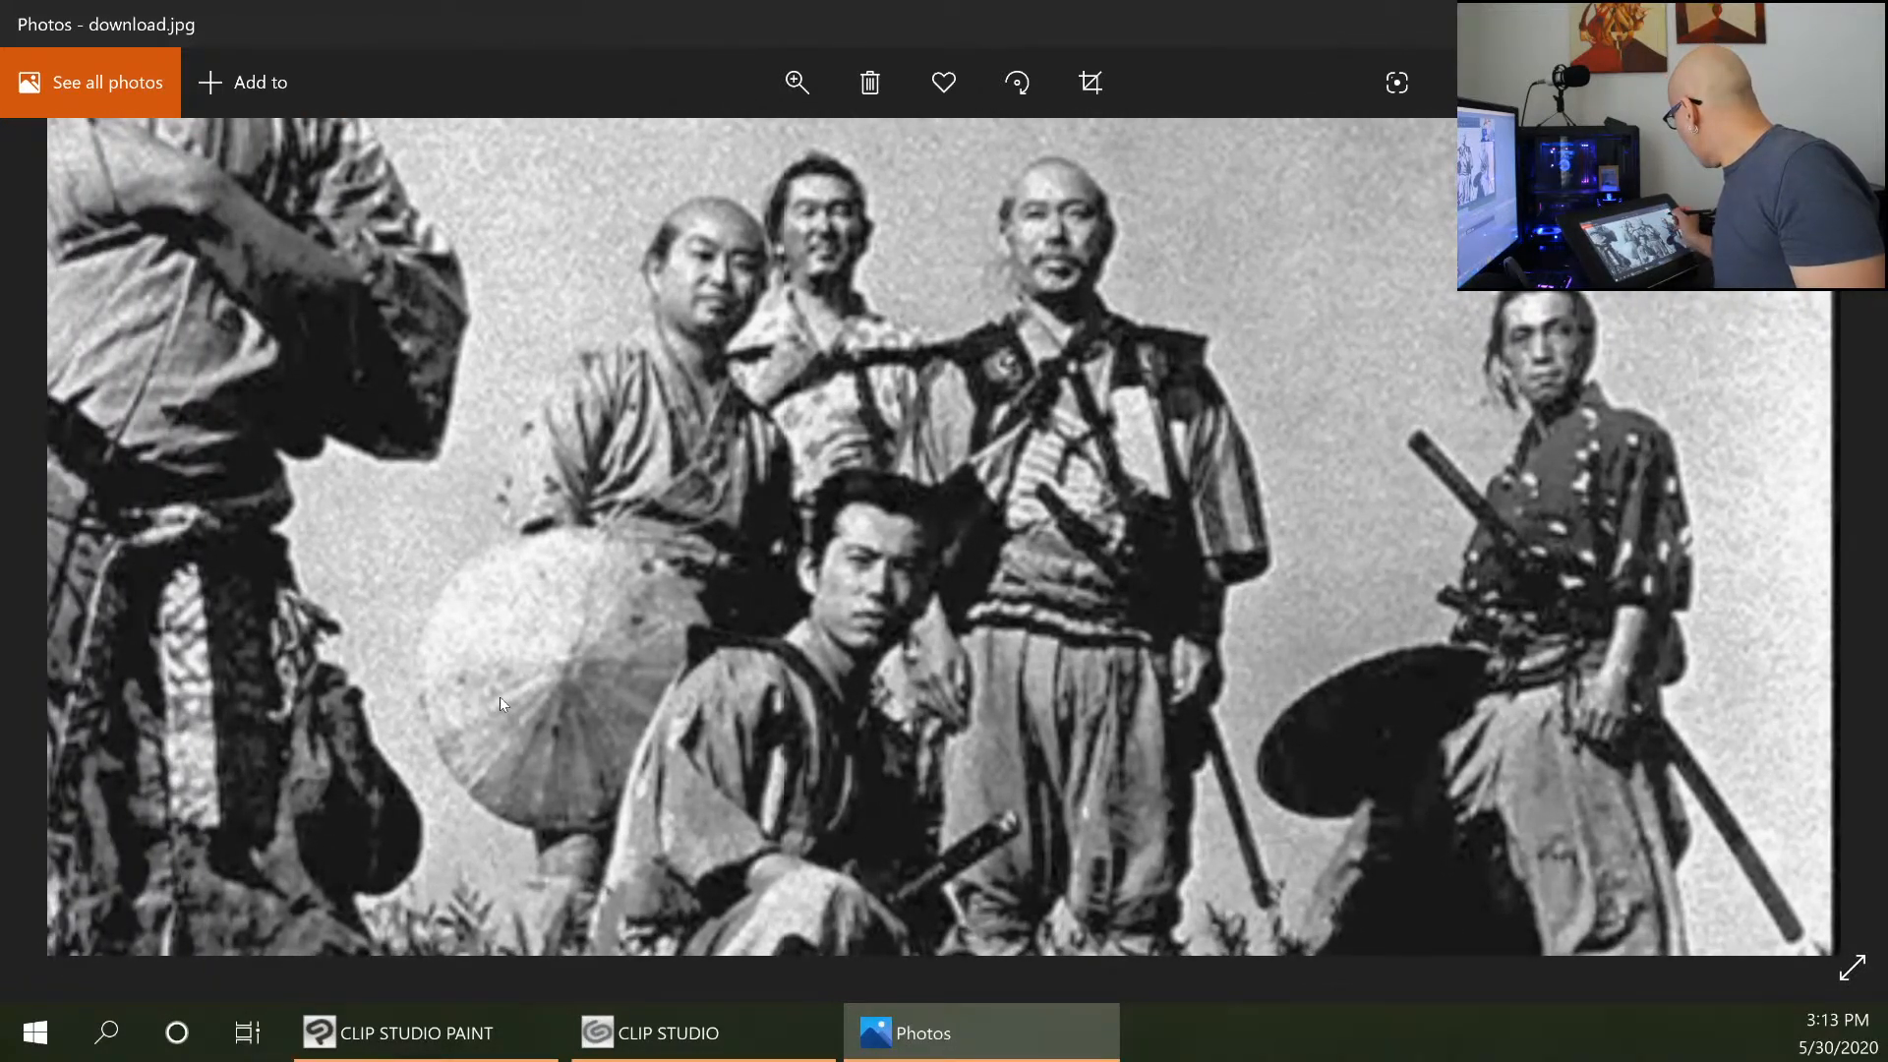
# Annotate the samurai group photo in Draw mode with a blue curve around the samurai standing apart and an arrow pointing to him.
pyautogui.click(1451, 83)
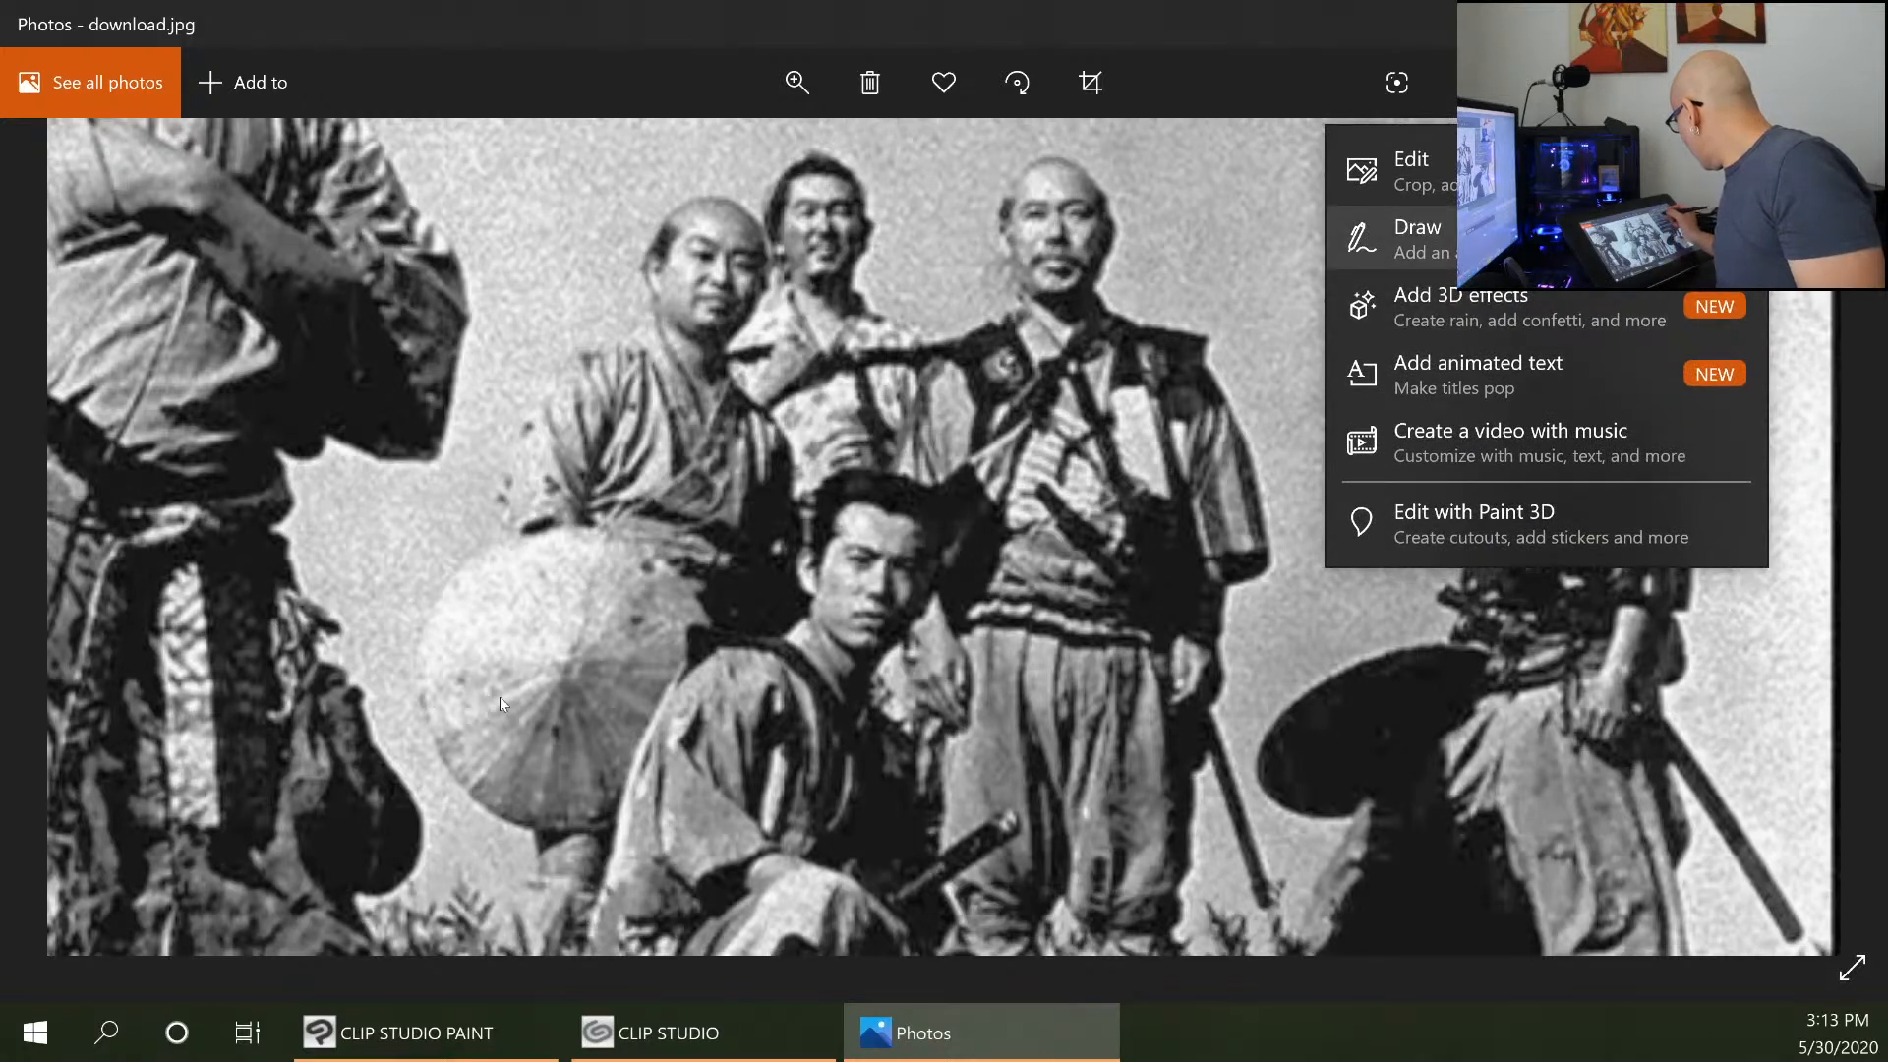
pyautogui.click(1406, 238)
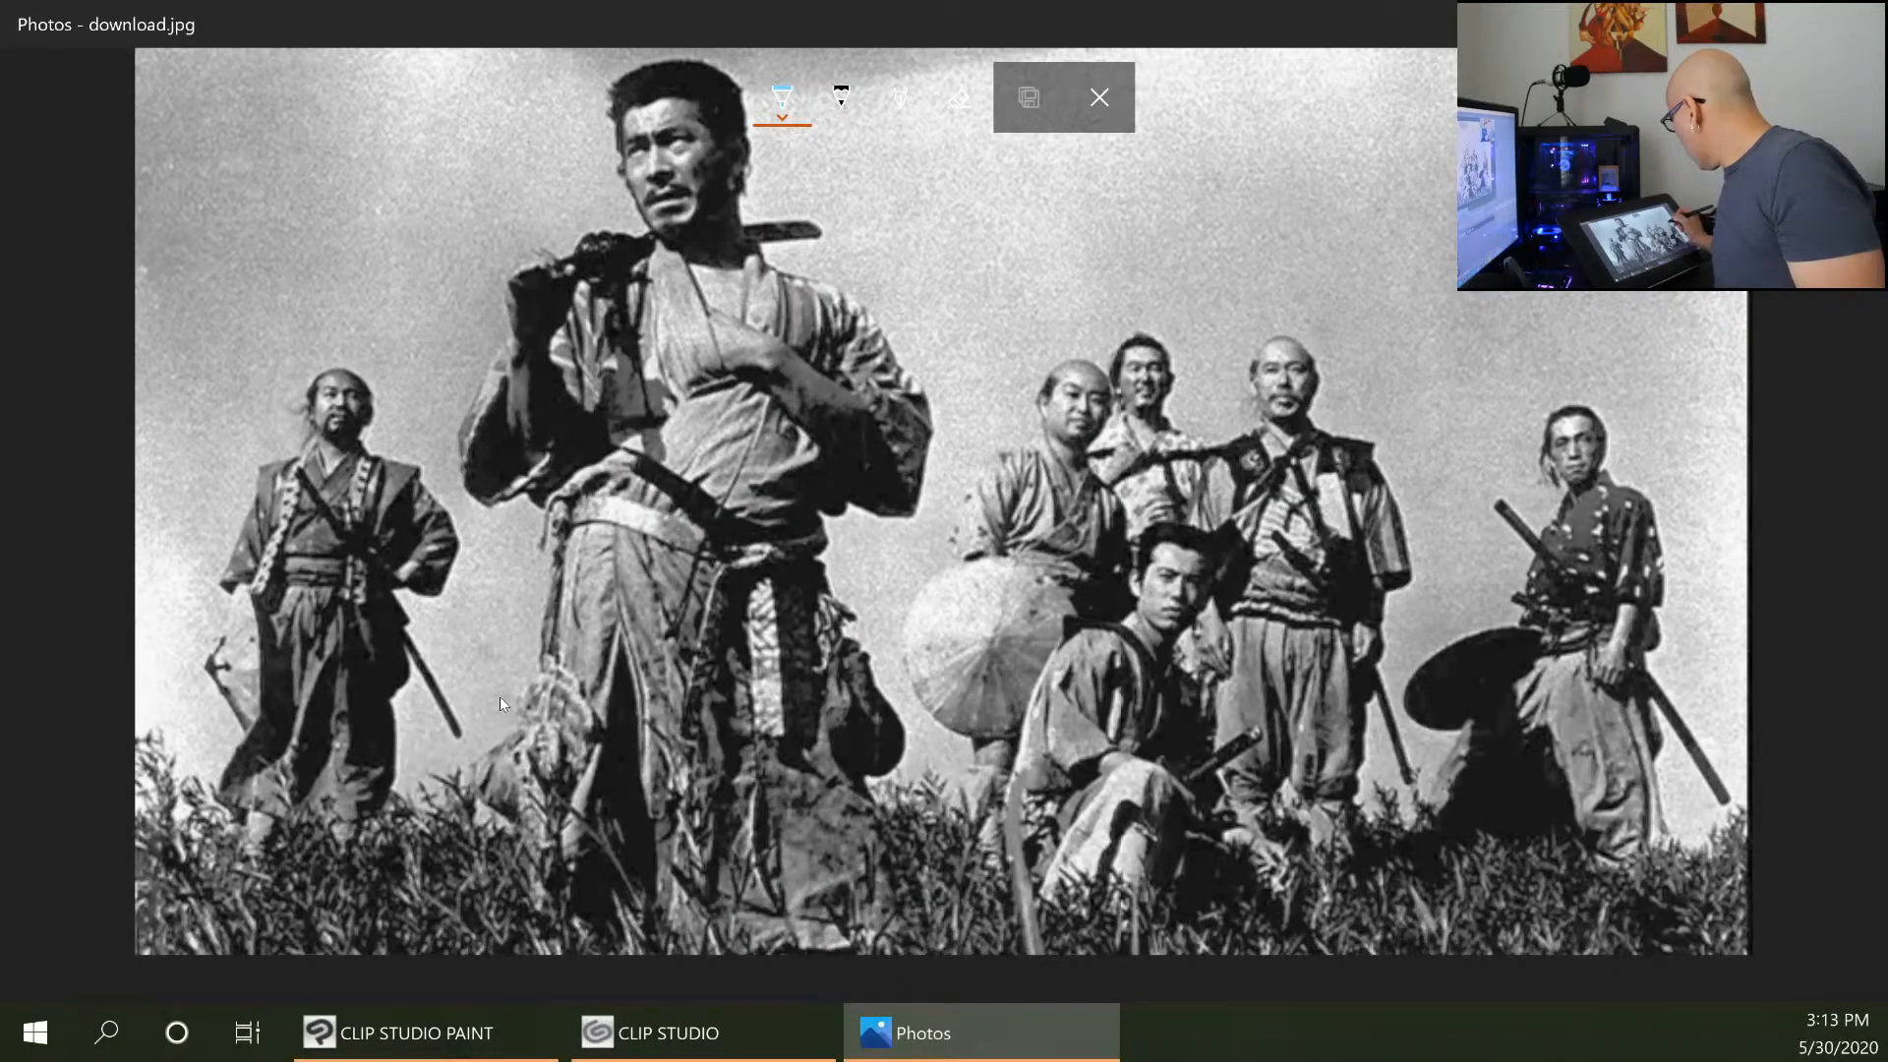
pyautogui.moveTo(1559, 354)
pyautogui.mouseDown()
pyautogui.moveTo(1495, 399)
pyautogui.moveTo(1562, 336)
pyautogui.mouseUp()
pyautogui.moveTo(1408, 514); pyautogui.dragTo(1563, 706)
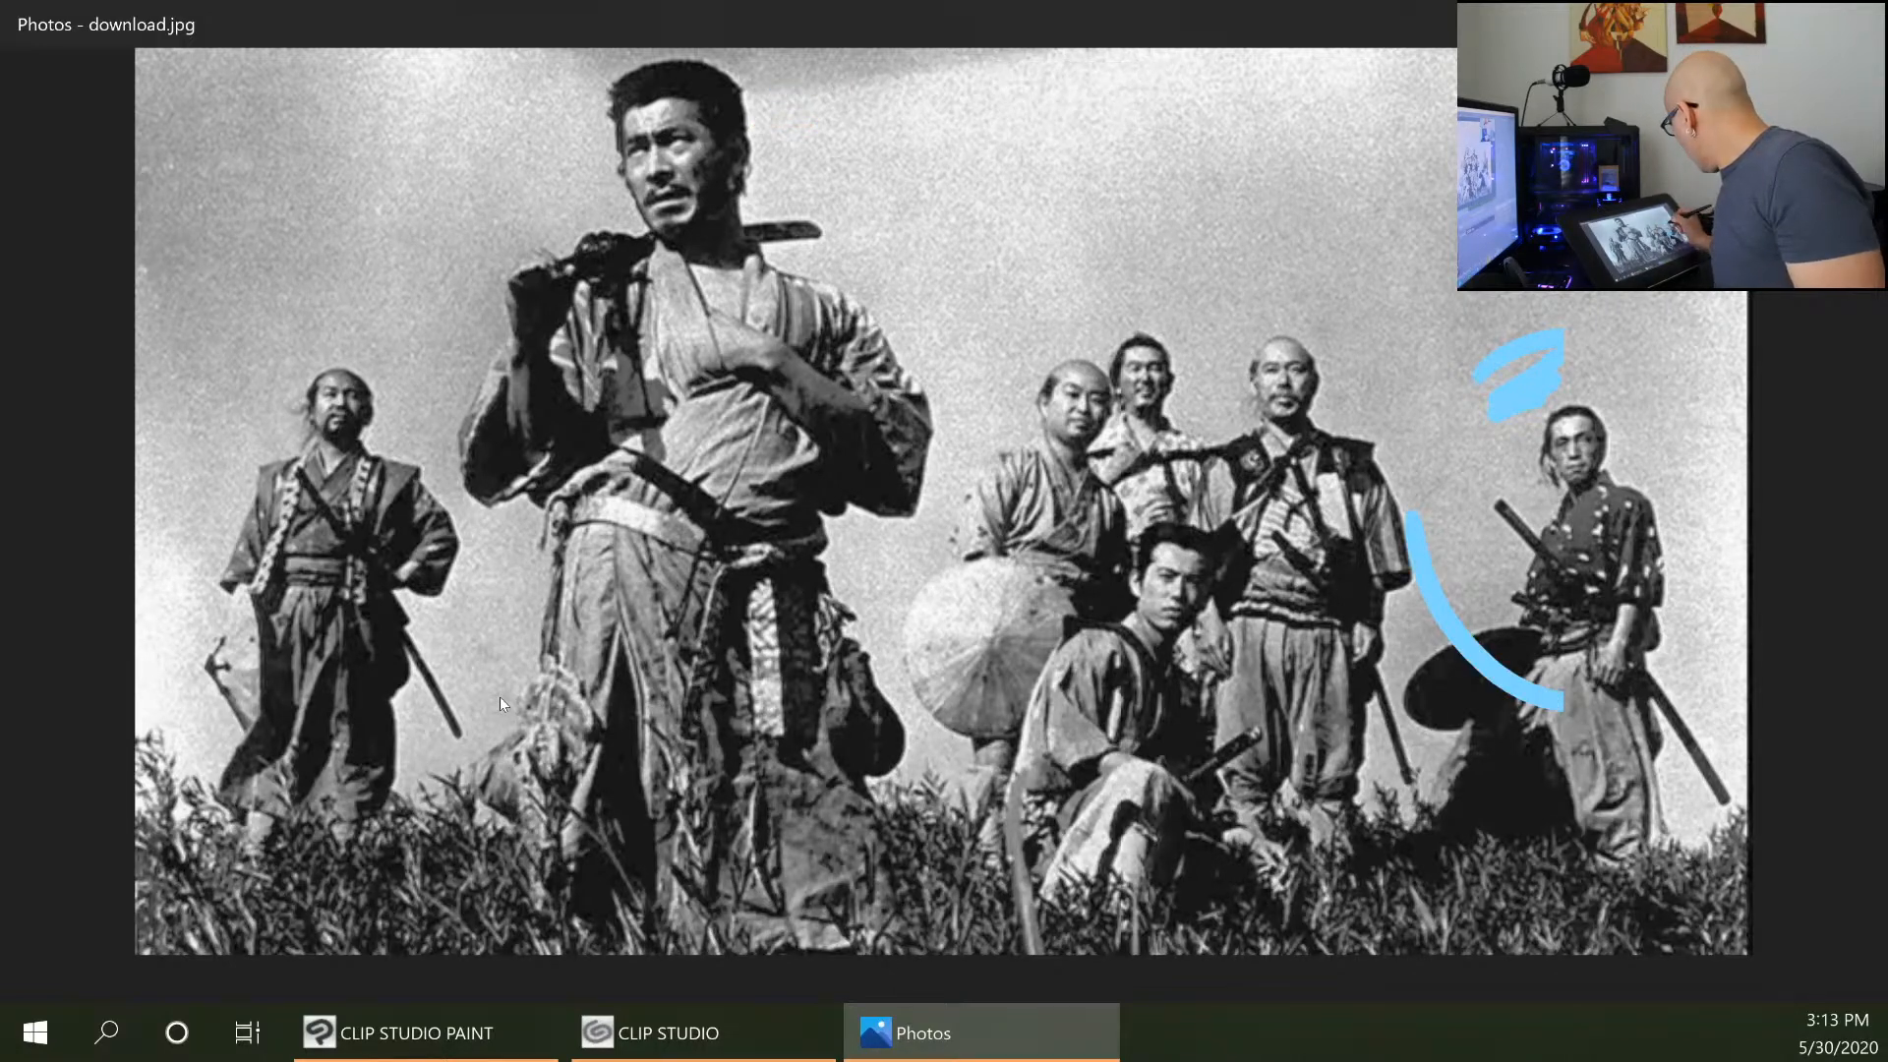
pyautogui.moveTo(1561, 339); pyautogui.dragTo(1411, 516)
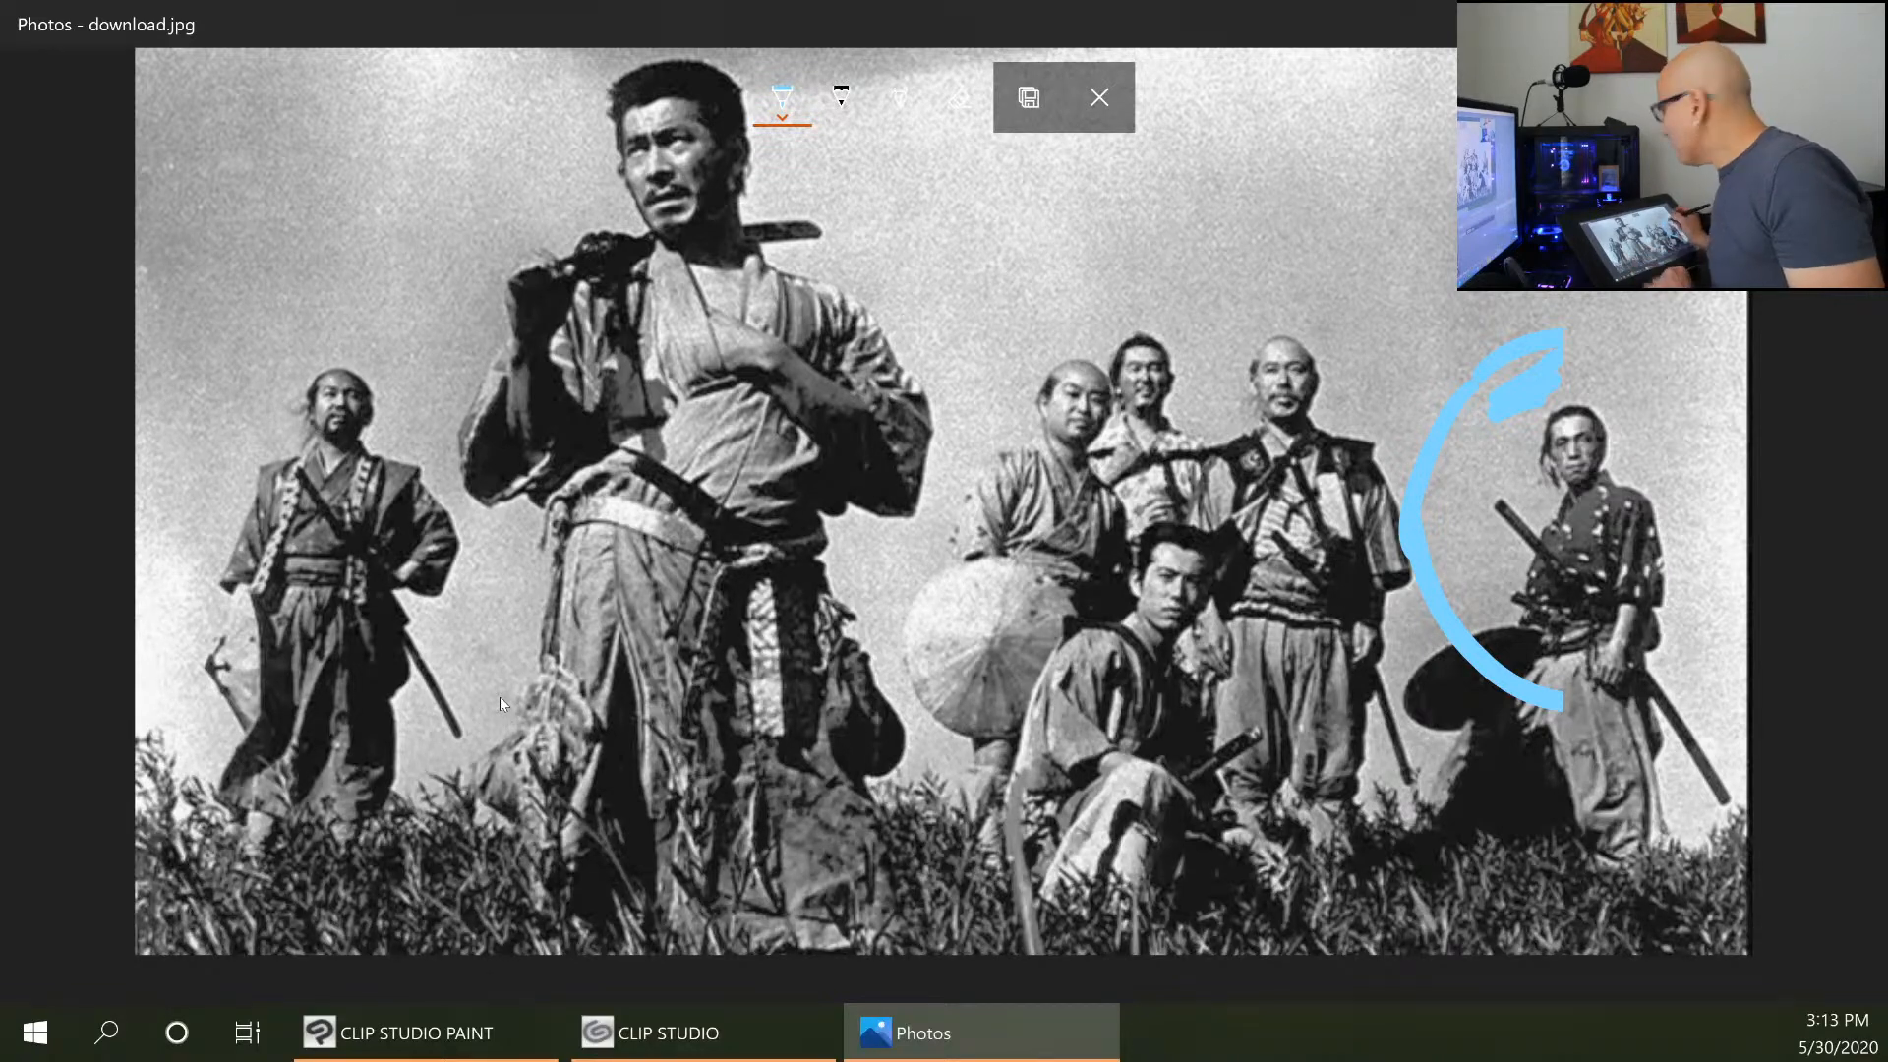
pyautogui.moveTo(1329, 212)
pyautogui.mouseDown()
pyautogui.moveTo(1470, 319)
pyautogui.moveTo(1497, 295)
pyautogui.mouseUp()
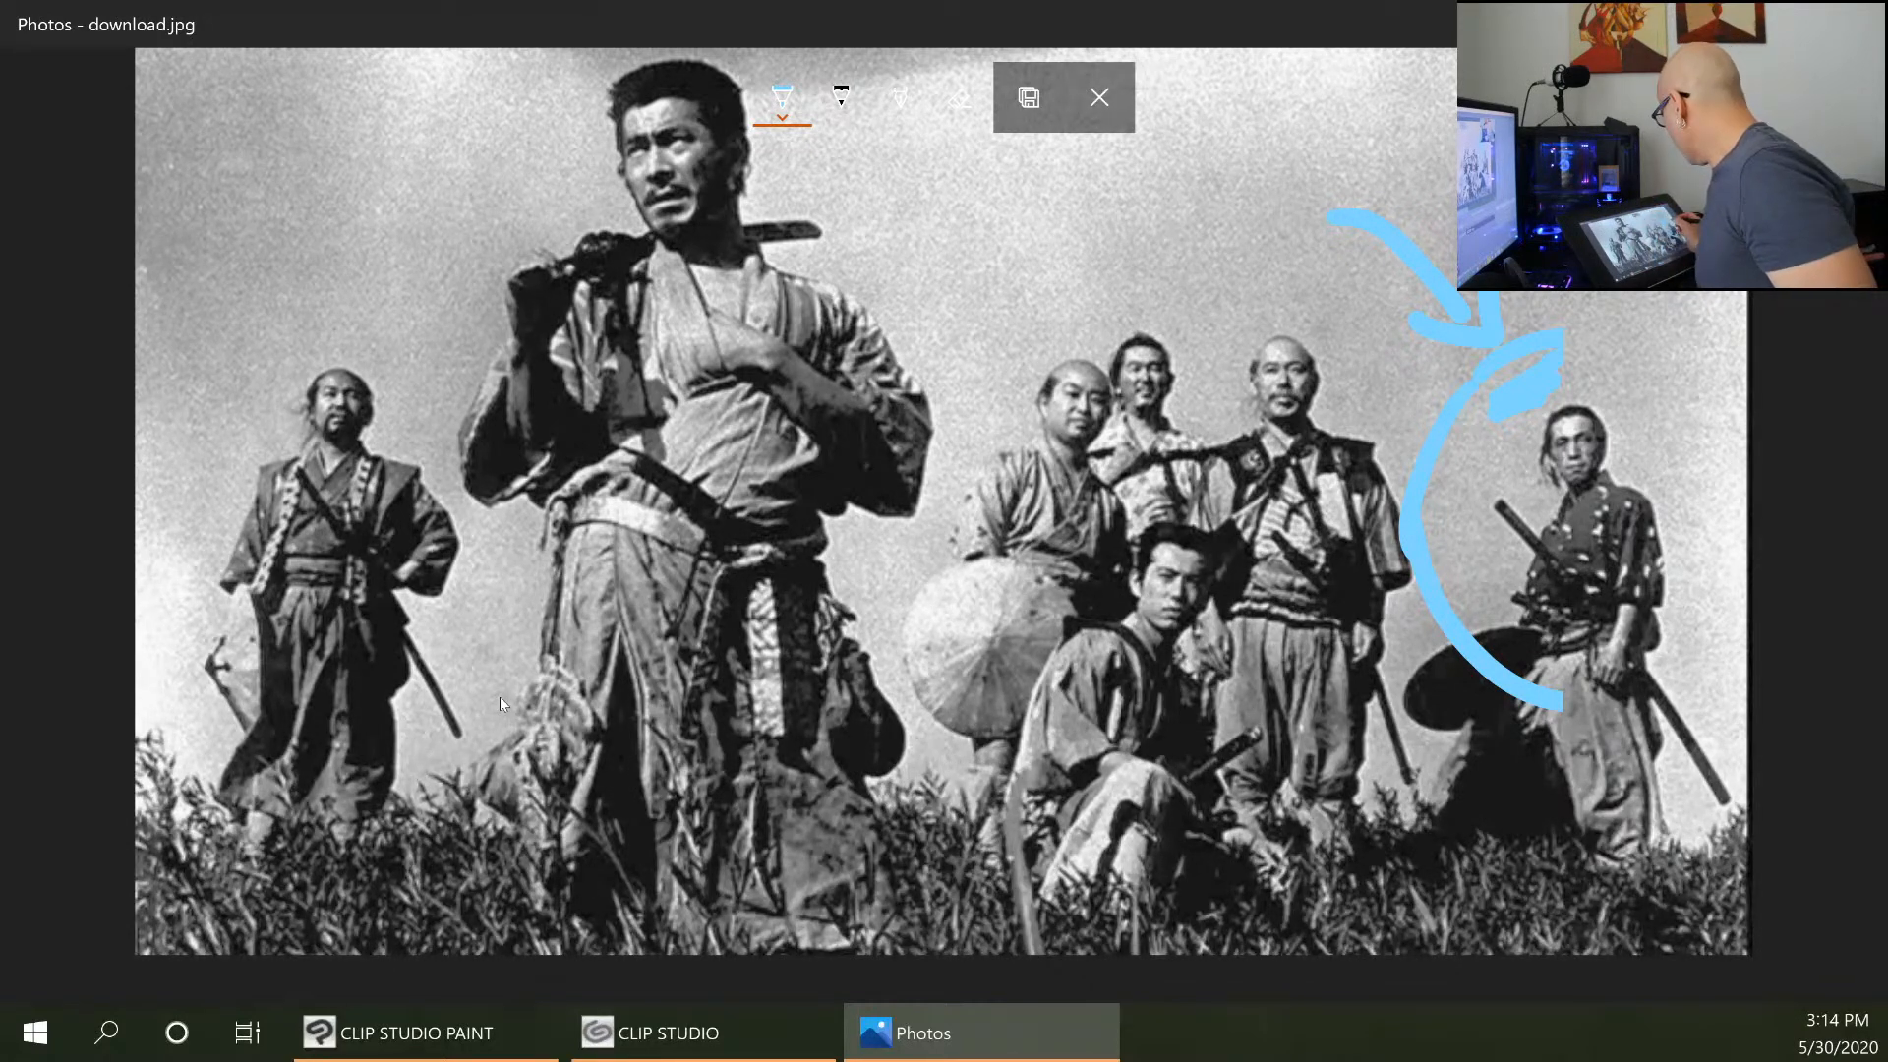
# Erase the ink marks from the group photo, leave Draw mode and move the photo to the other display.
pyautogui.click(958, 97)
pyautogui.moveTo(1490, 319)
pyautogui.mouseDown()
pyautogui.moveTo(1524, 393)
pyautogui.moveTo(1440, 413)
pyautogui.moveTo(1421, 261)
pyautogui.mouseUp()
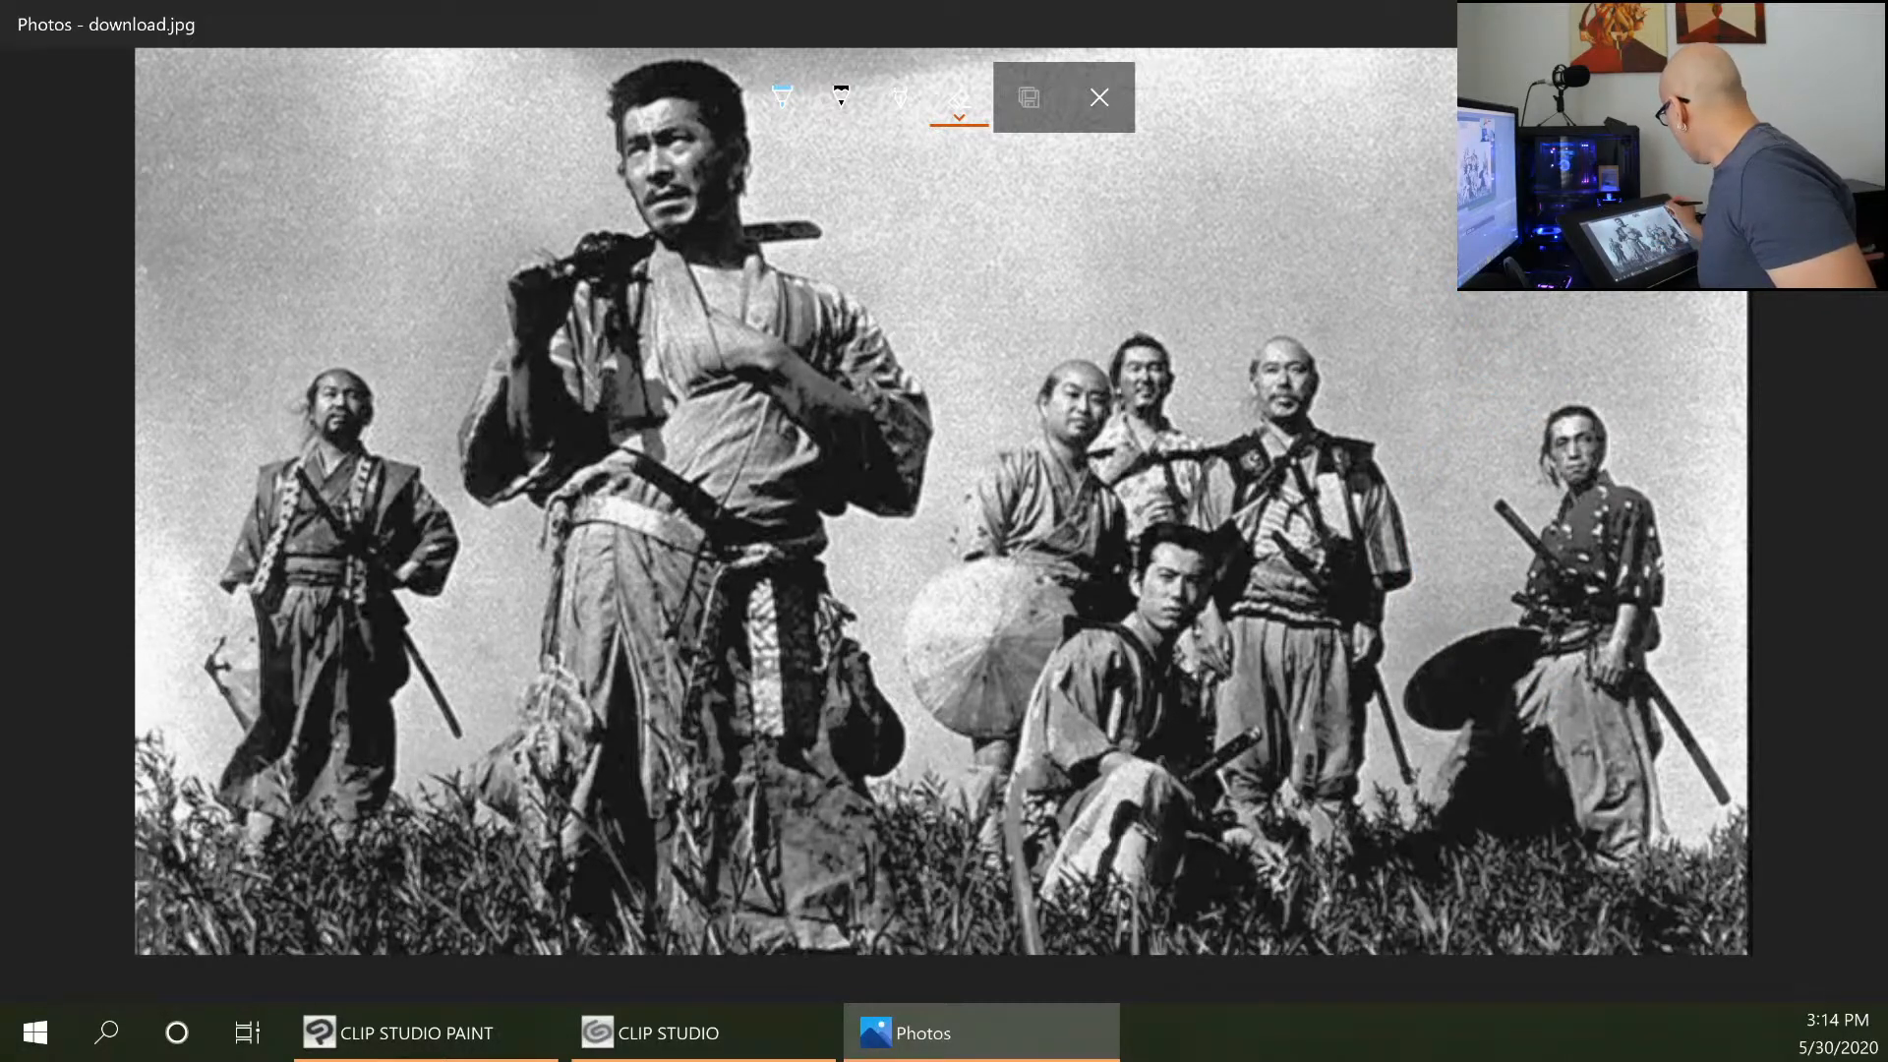
pyautogui.click(1100, 97)
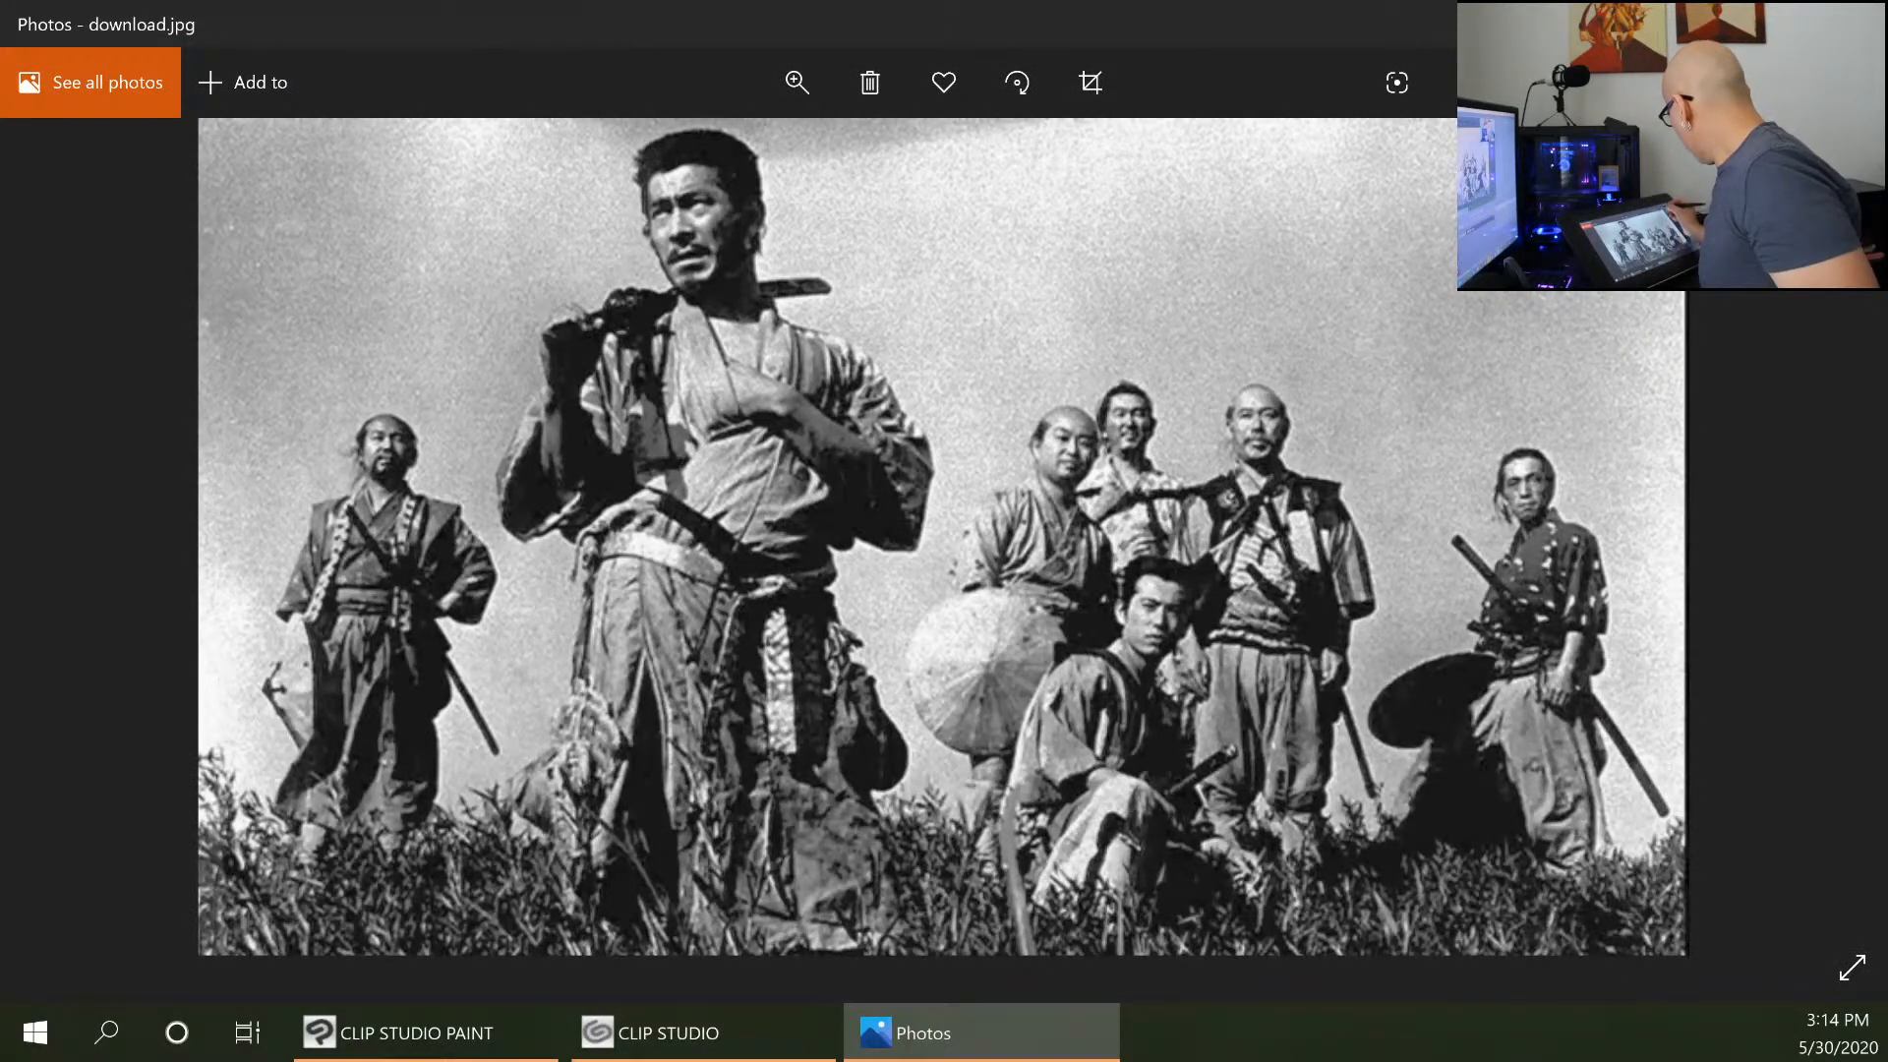
pyautogui.moveTo(1301, 25); pyautogui.dragTo(226, 214)
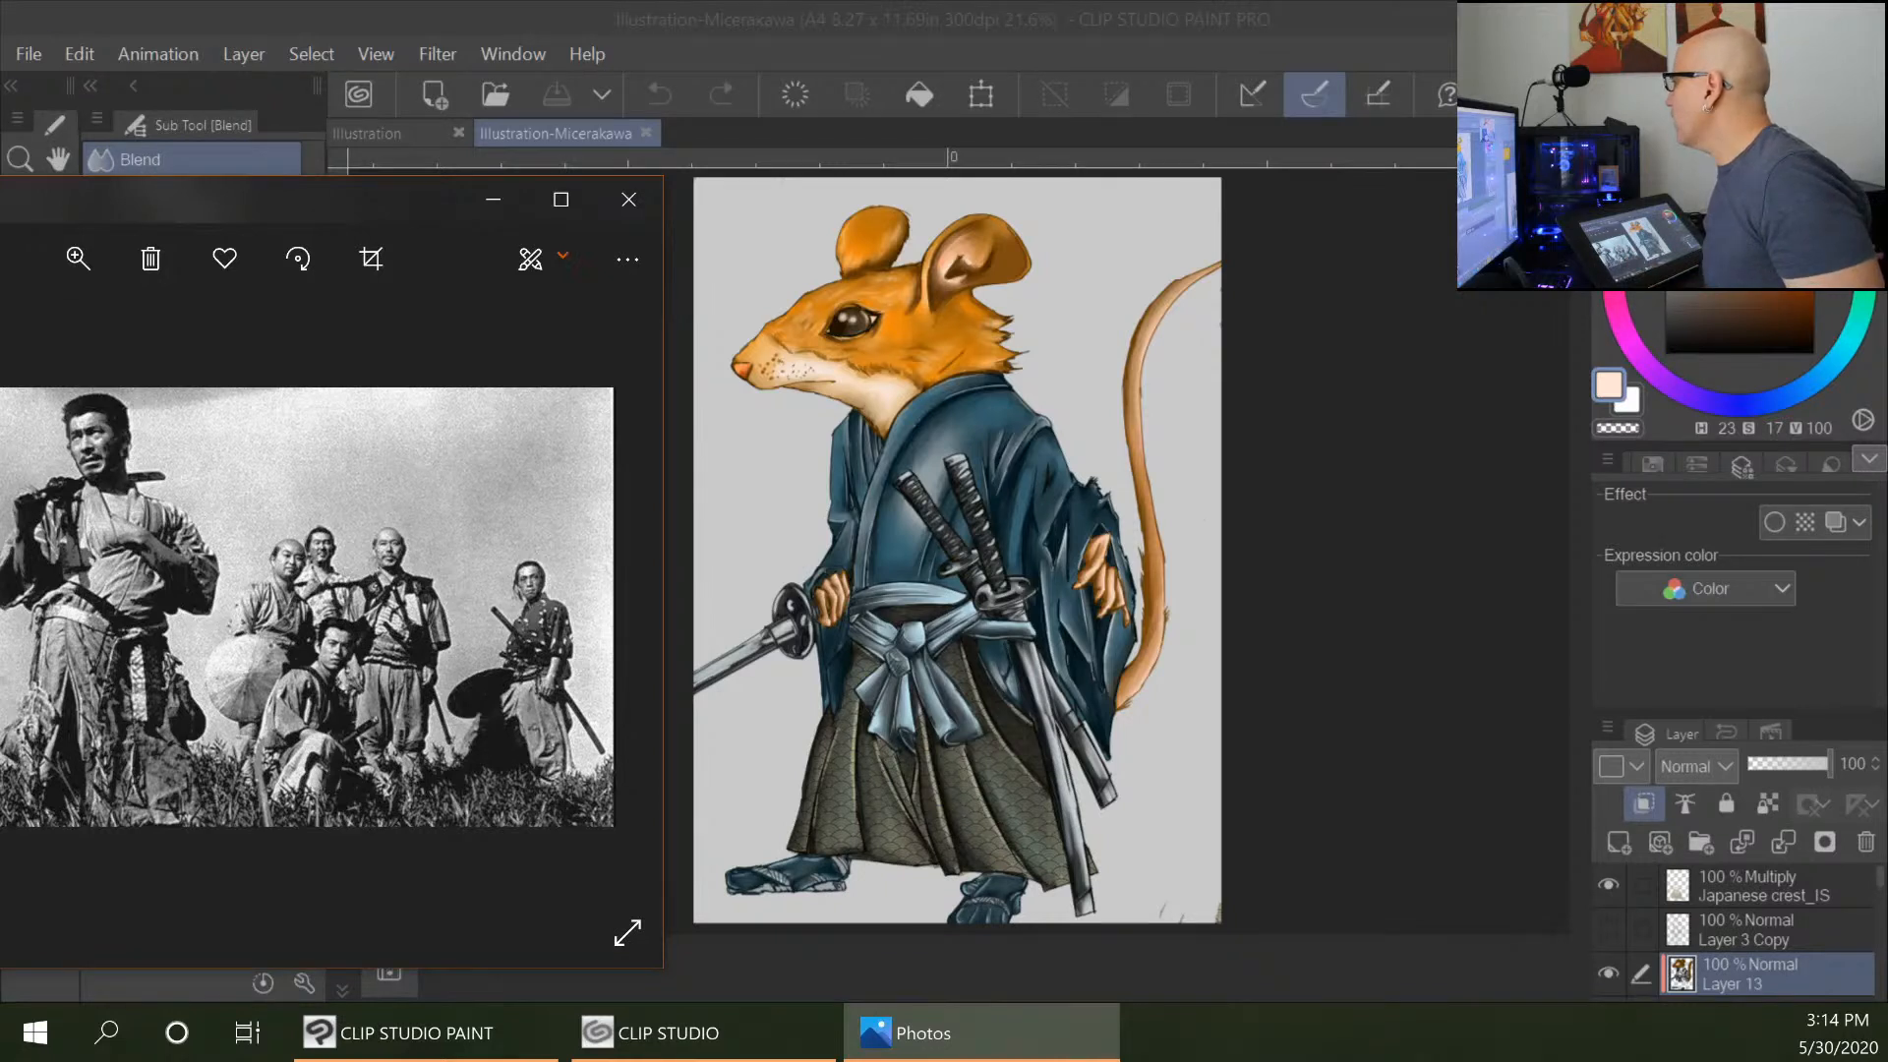
pyautogui.press('super+shift+Left')
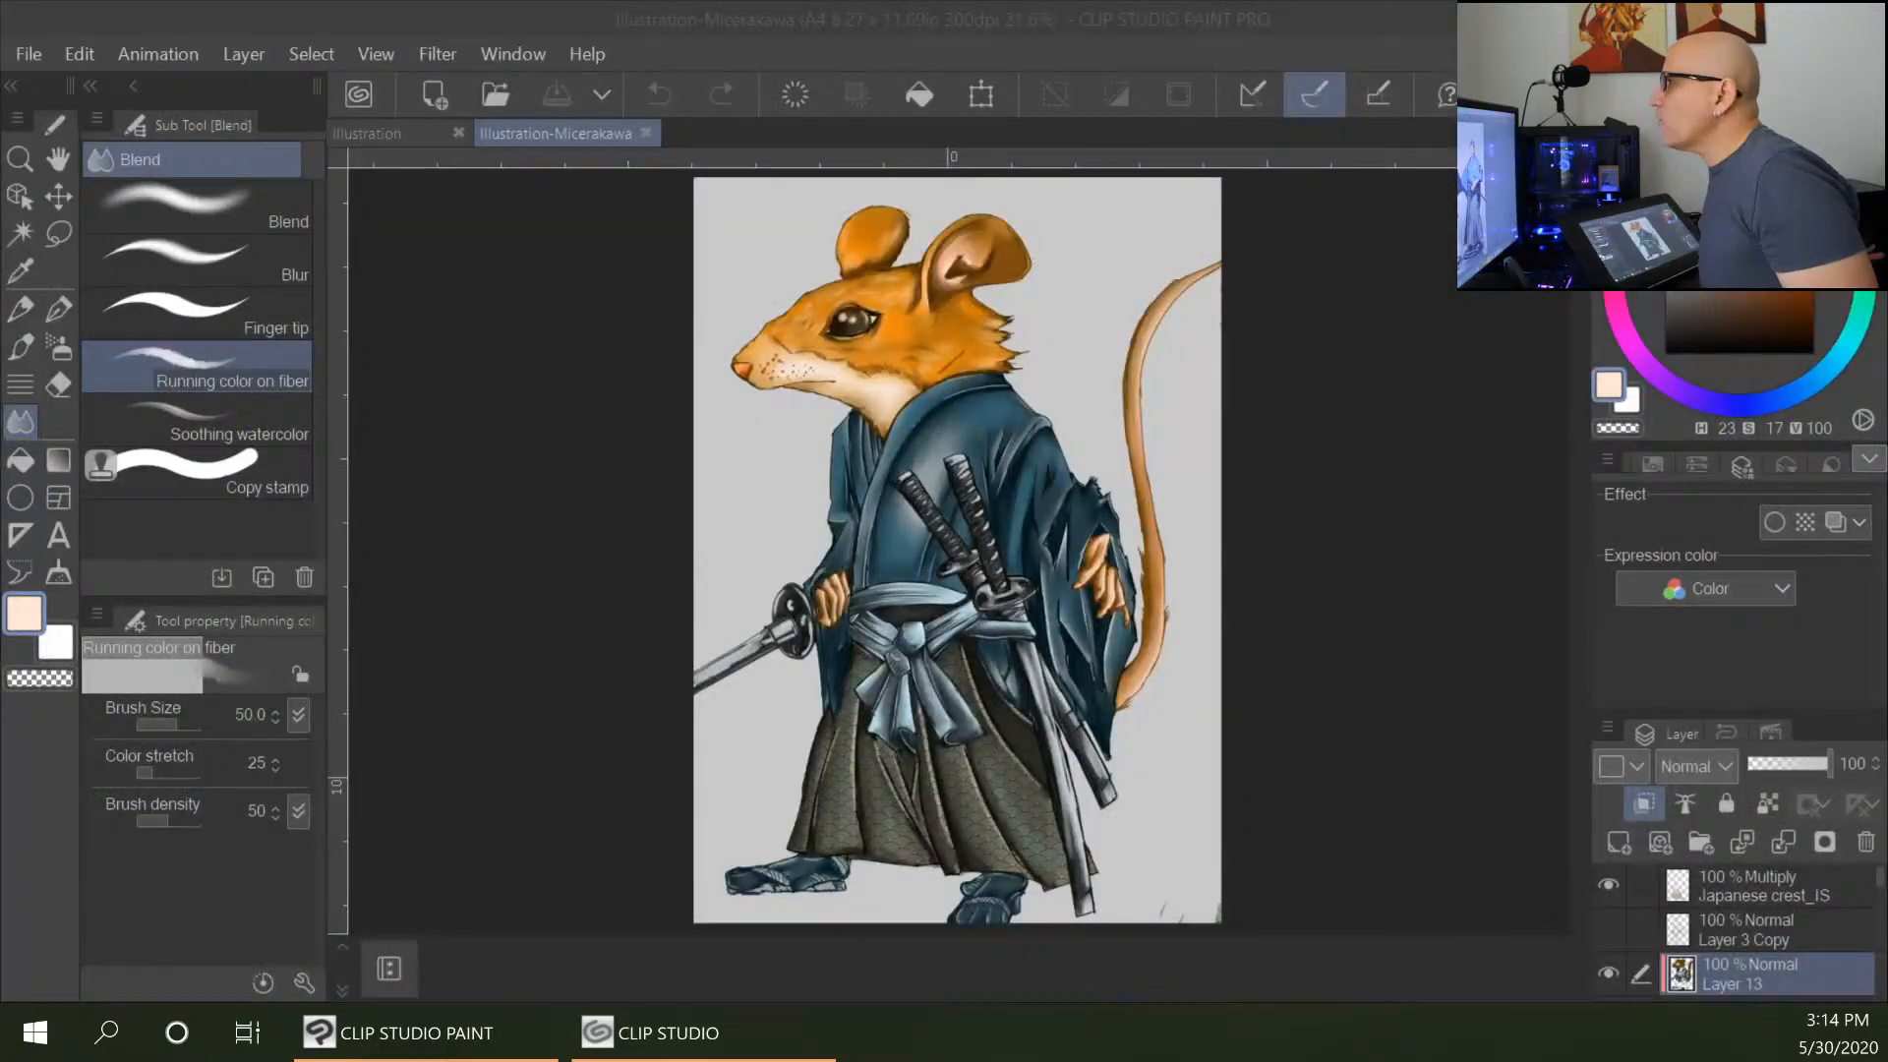
# Show the photo of the two samurai figures and mark the trouser pleats of the lavender hakama with blue lines.
pyautogui.moveTo(0, 226); pyautogui.dragTo(962, 7)
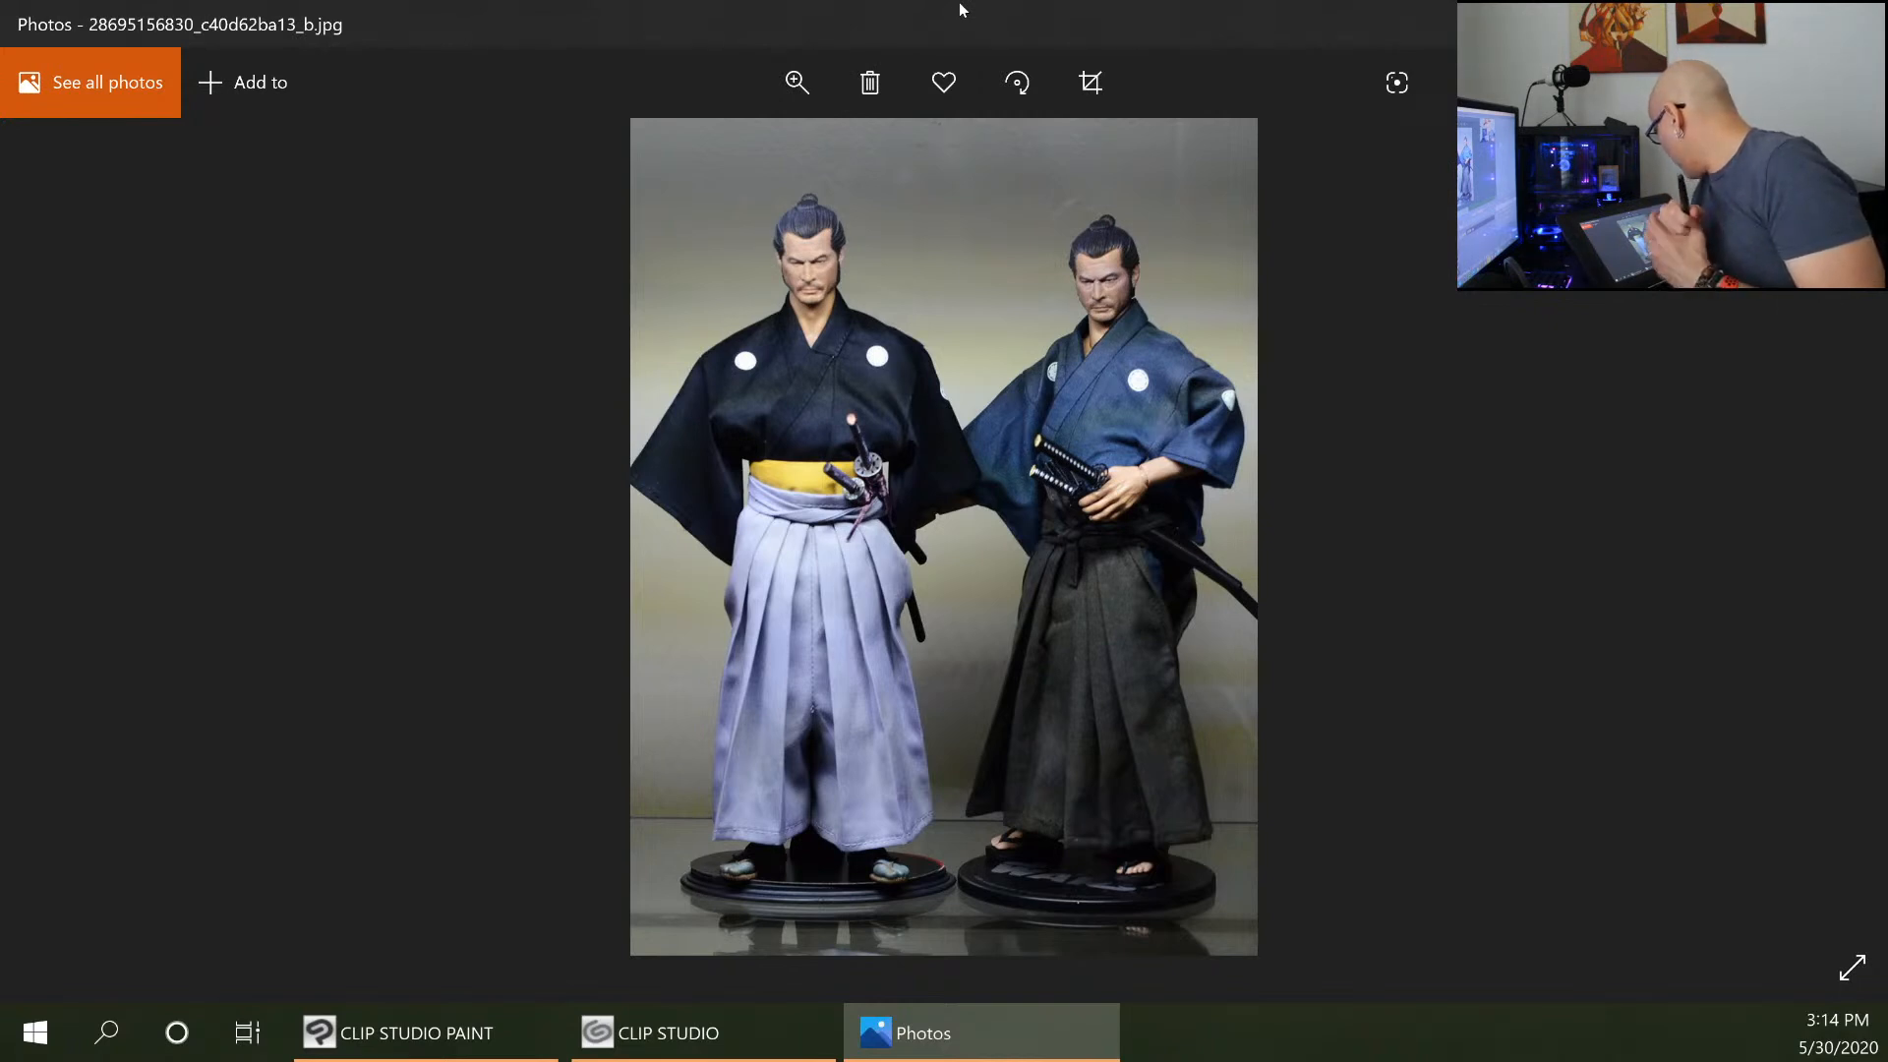
pyautogui.moveTo(795, 477)
pyautogui.mouseDown()
pyautogui.moveTo(735, 759)
pyautogui.moveTo(677, 745)
pyautogui.mouseUp()
pyautogui.moveTo(831, 479); pyautogui.dragTo(855, 743)
pyautogui.moveTo(868, 492); pyautogui.dragTo(921, 743)
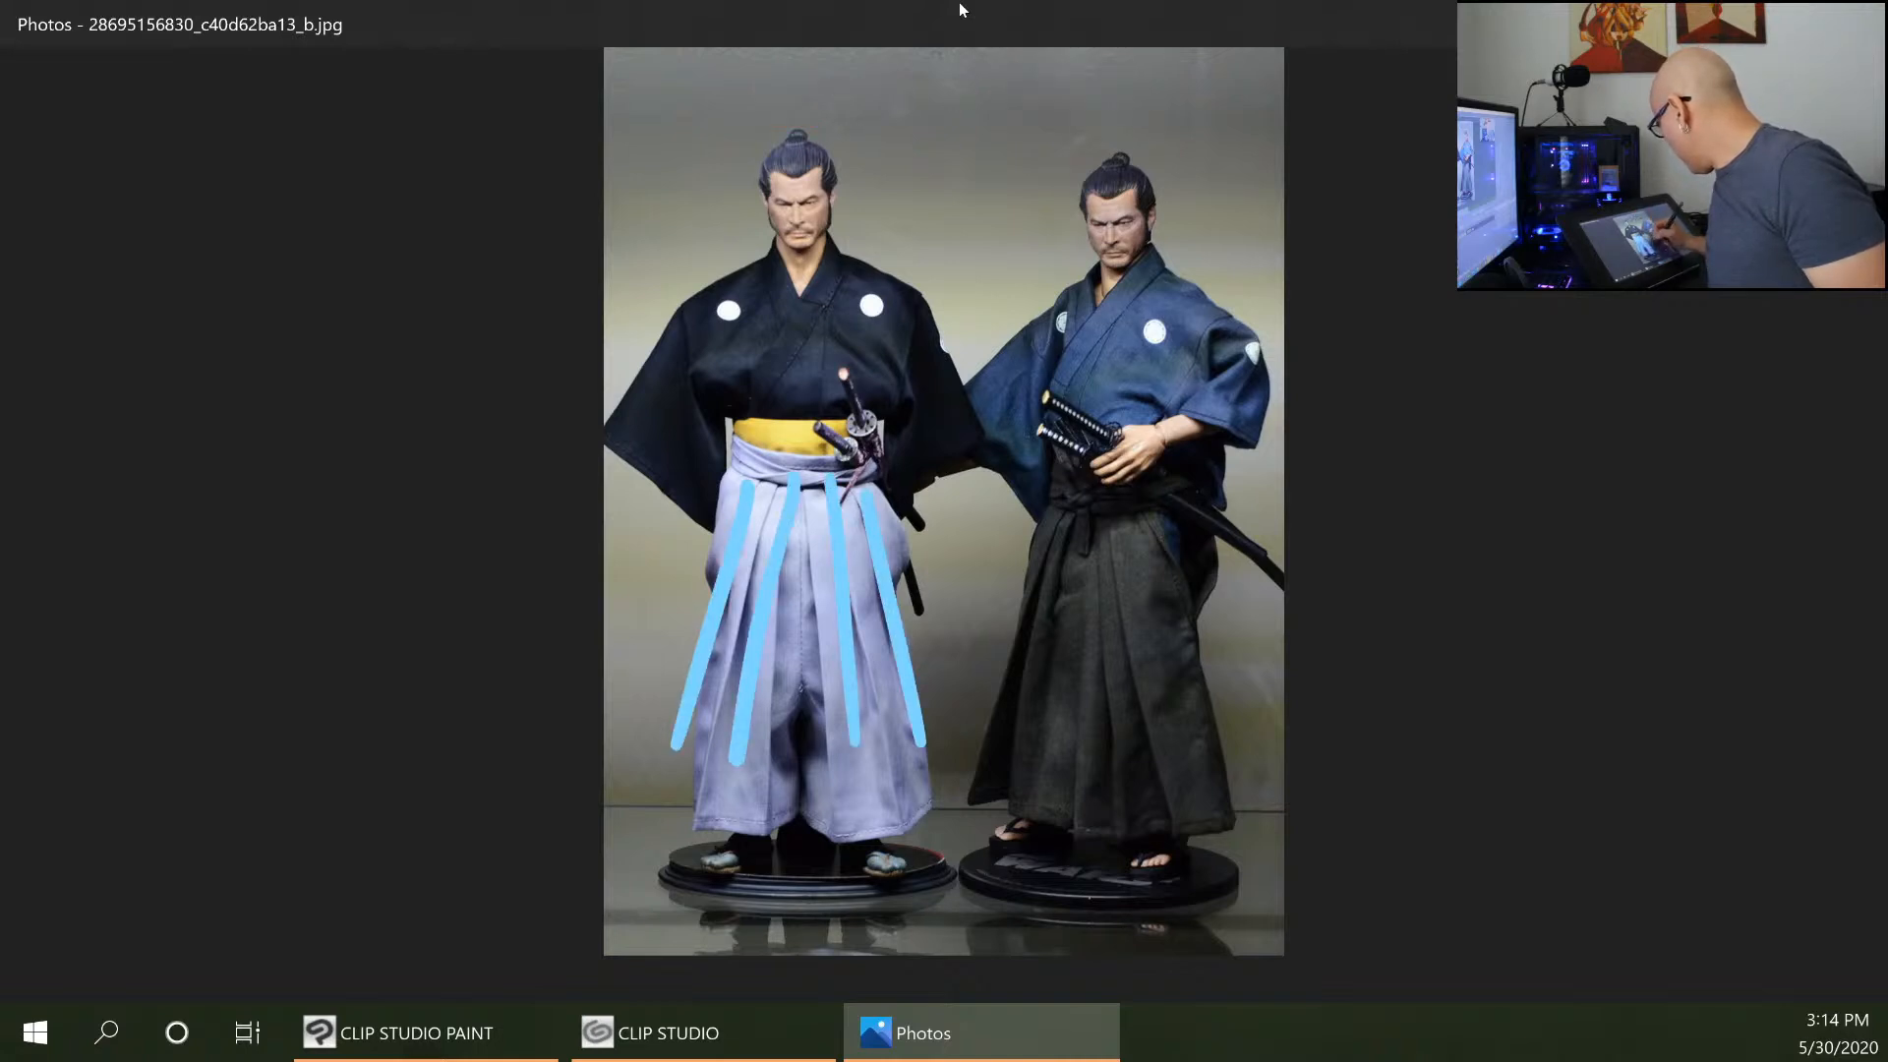
# Draw blue arrows on the figure photo pointing to the lavender hakama's side and the blue-robed figure's sleeve, sword hilts and waist tie.
pyautogui.moveTo(619, 548); pyautogui.dragTo(674, 558)
pyautogui.moveTo(669, 529)
pyautogui.mouseDown()
pyautogui.moveTo(699, 554)
pyautogui.moveTo(659, 598)
pyautogui.mouseUp()
pyautogui.moveTo(1051, 250)
pyautogui.mouseDown()
pyautogui.moveTo(1081, 359)
pyautogui.moveTo(1119, 375)
pyautogui.mouseUp()
pyautogui.moveTo(1024, 330); pyautogui.dragTo(1009, 374)
pyautogui.moveTo(975, 622); pyautogui.dragTo(1087, 531)
pyautogui.moveTo(1009, 555); pyautogui.dragTo(1092, 579)
pyautogui.moveTo(942, 531); pyautogui.dragTo(1008, 509)
pyautogui.moveTo(983, 468)
pyautogui.mouseDown()
pyautogui.moveTo(1034, 484)
pyautogui.moveTo(1015, 539)
pyautogui.mouseUp()
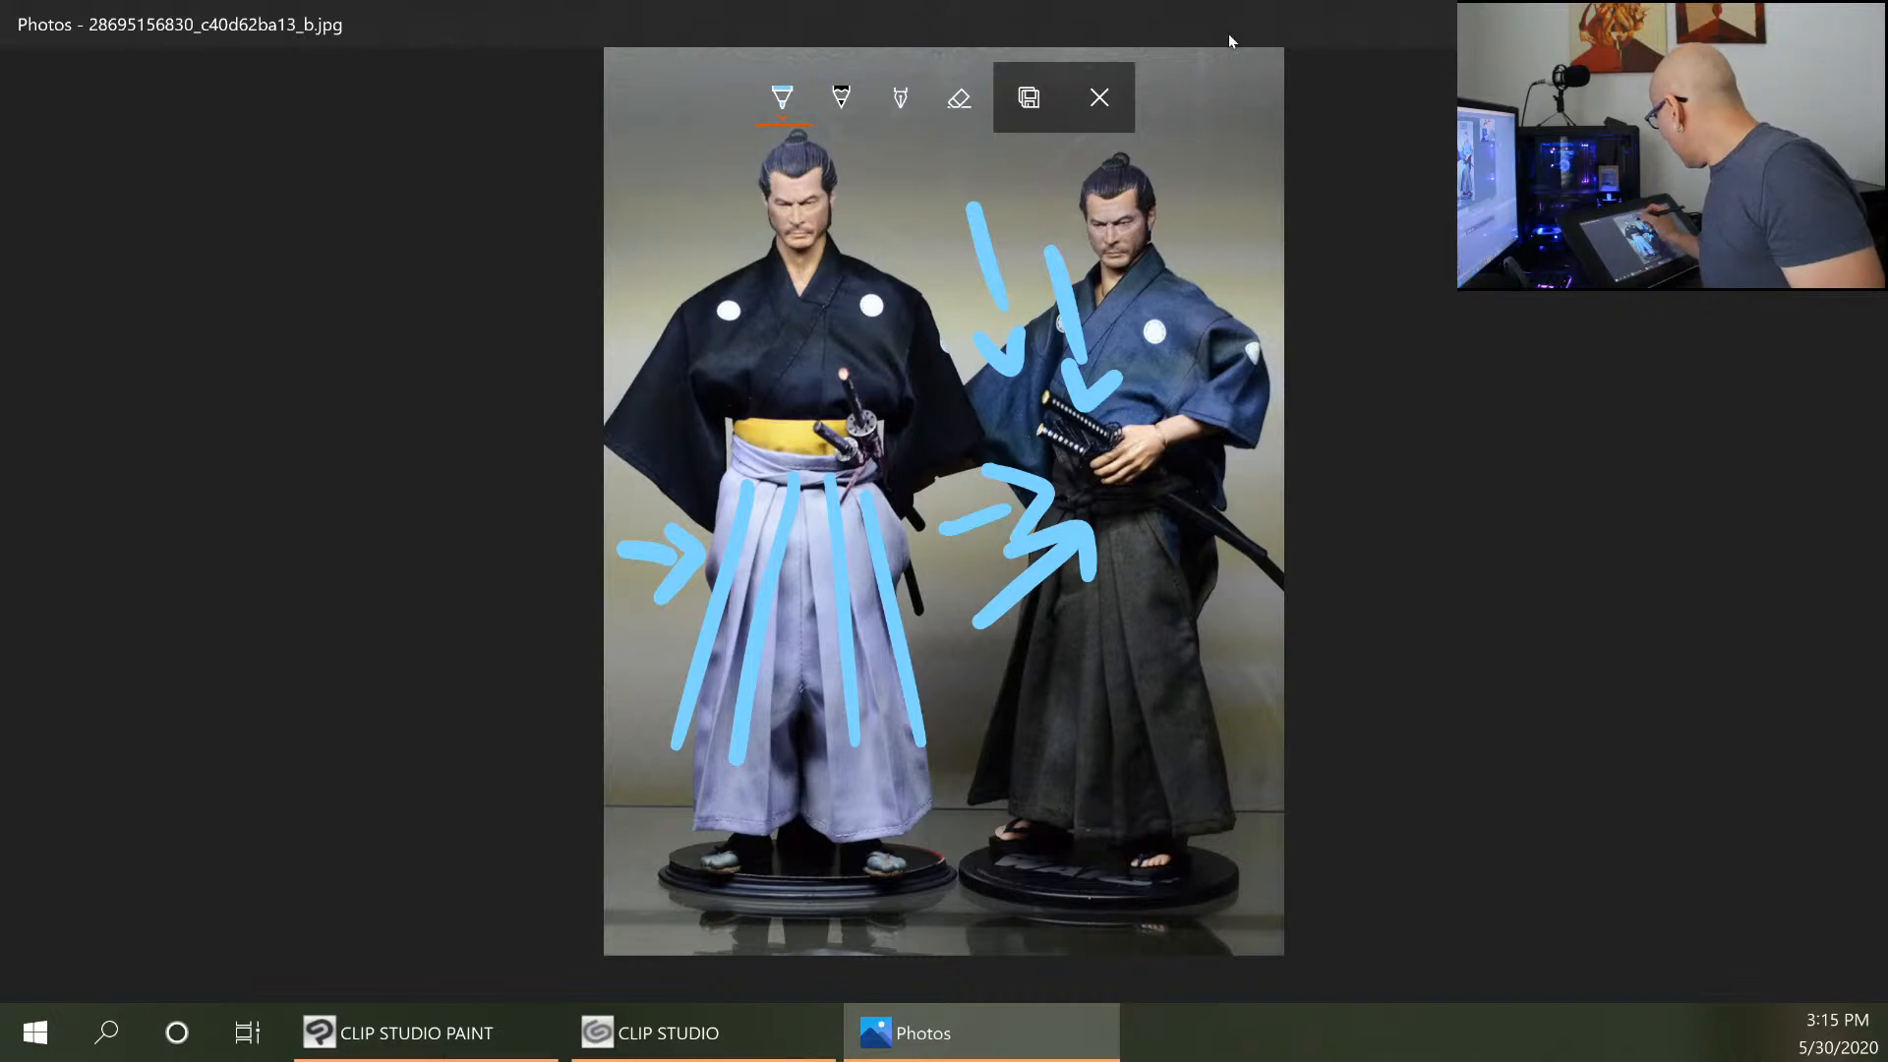
# Try to leave Draw mode without saving the ink marks and move the figure photo to the other display.
pyautogui.click(1099, 97)
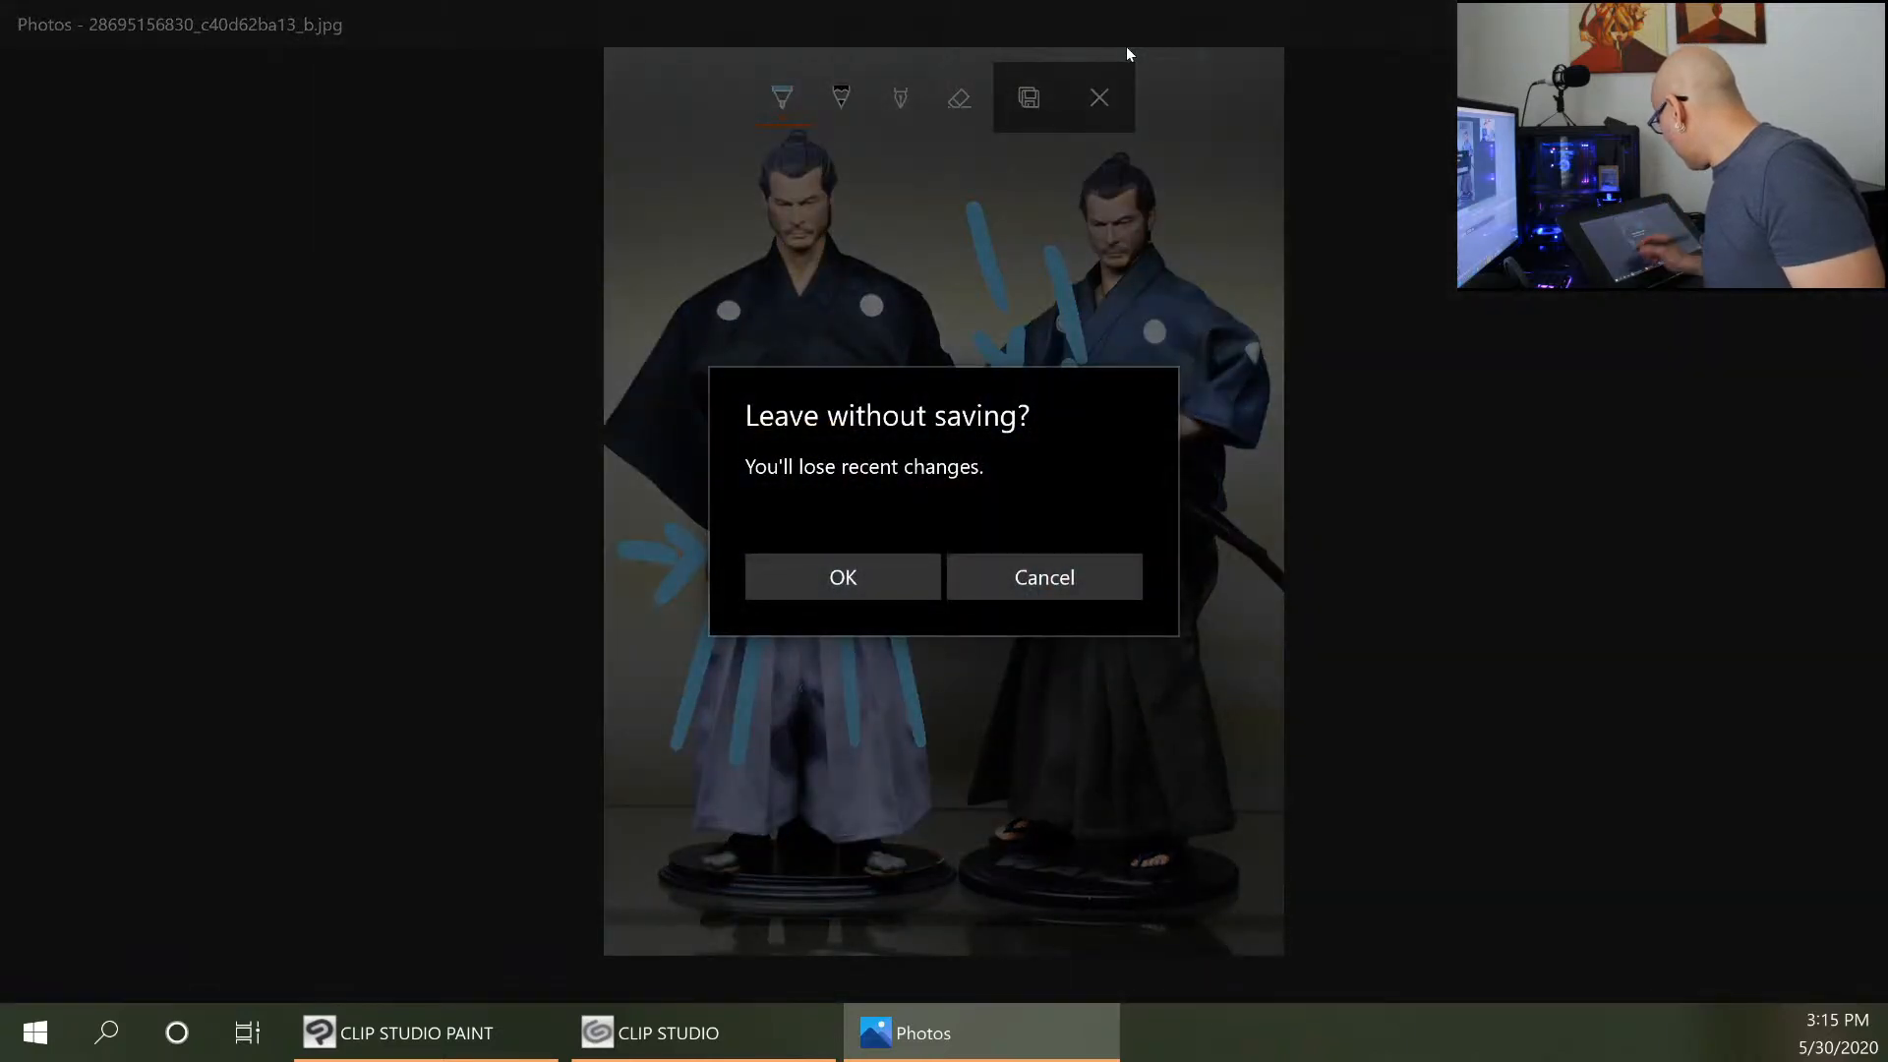
pyautogui.click(842, 577)
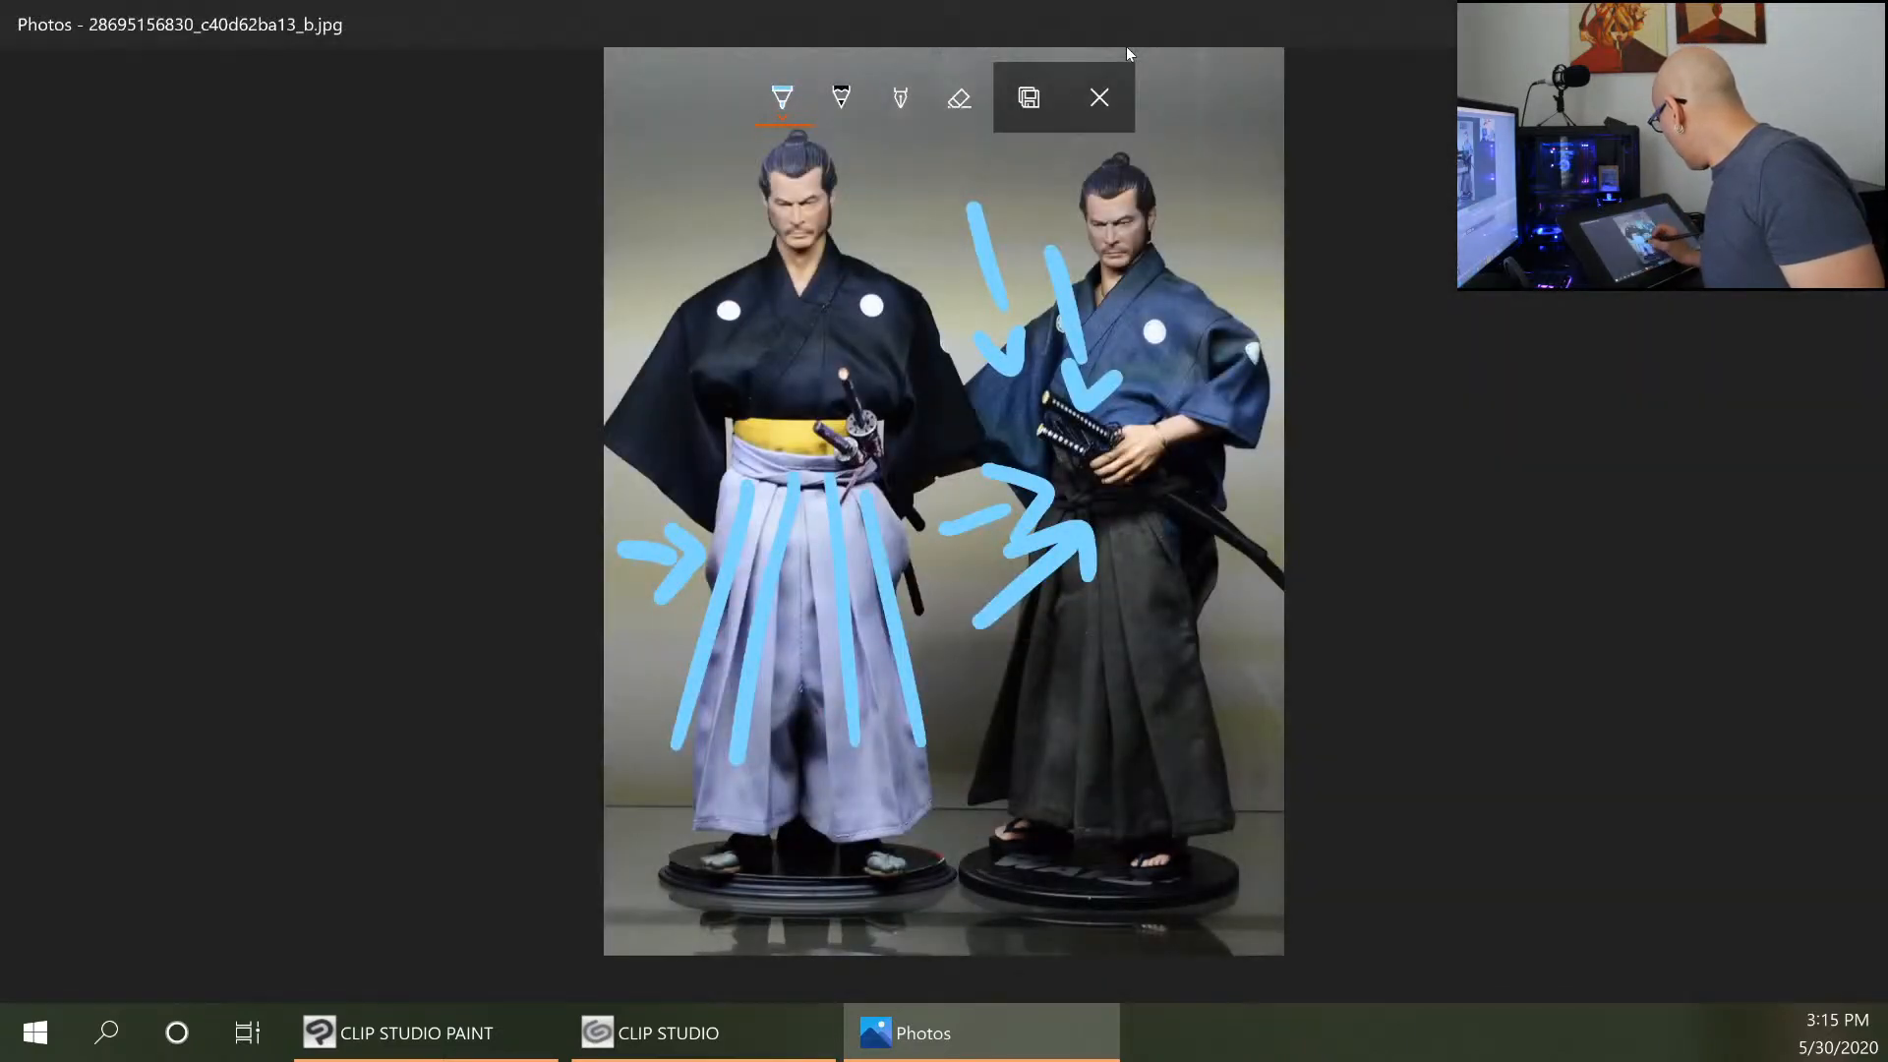
pyautogui.click(1125, 49)
pyautogui.moveTo(1529, 28)
pyautogui.mouseDown()
pyautogui.moveTo(800, 154)
pyautogui.moveTo(0, 93)
pyautogui.mouseUp()
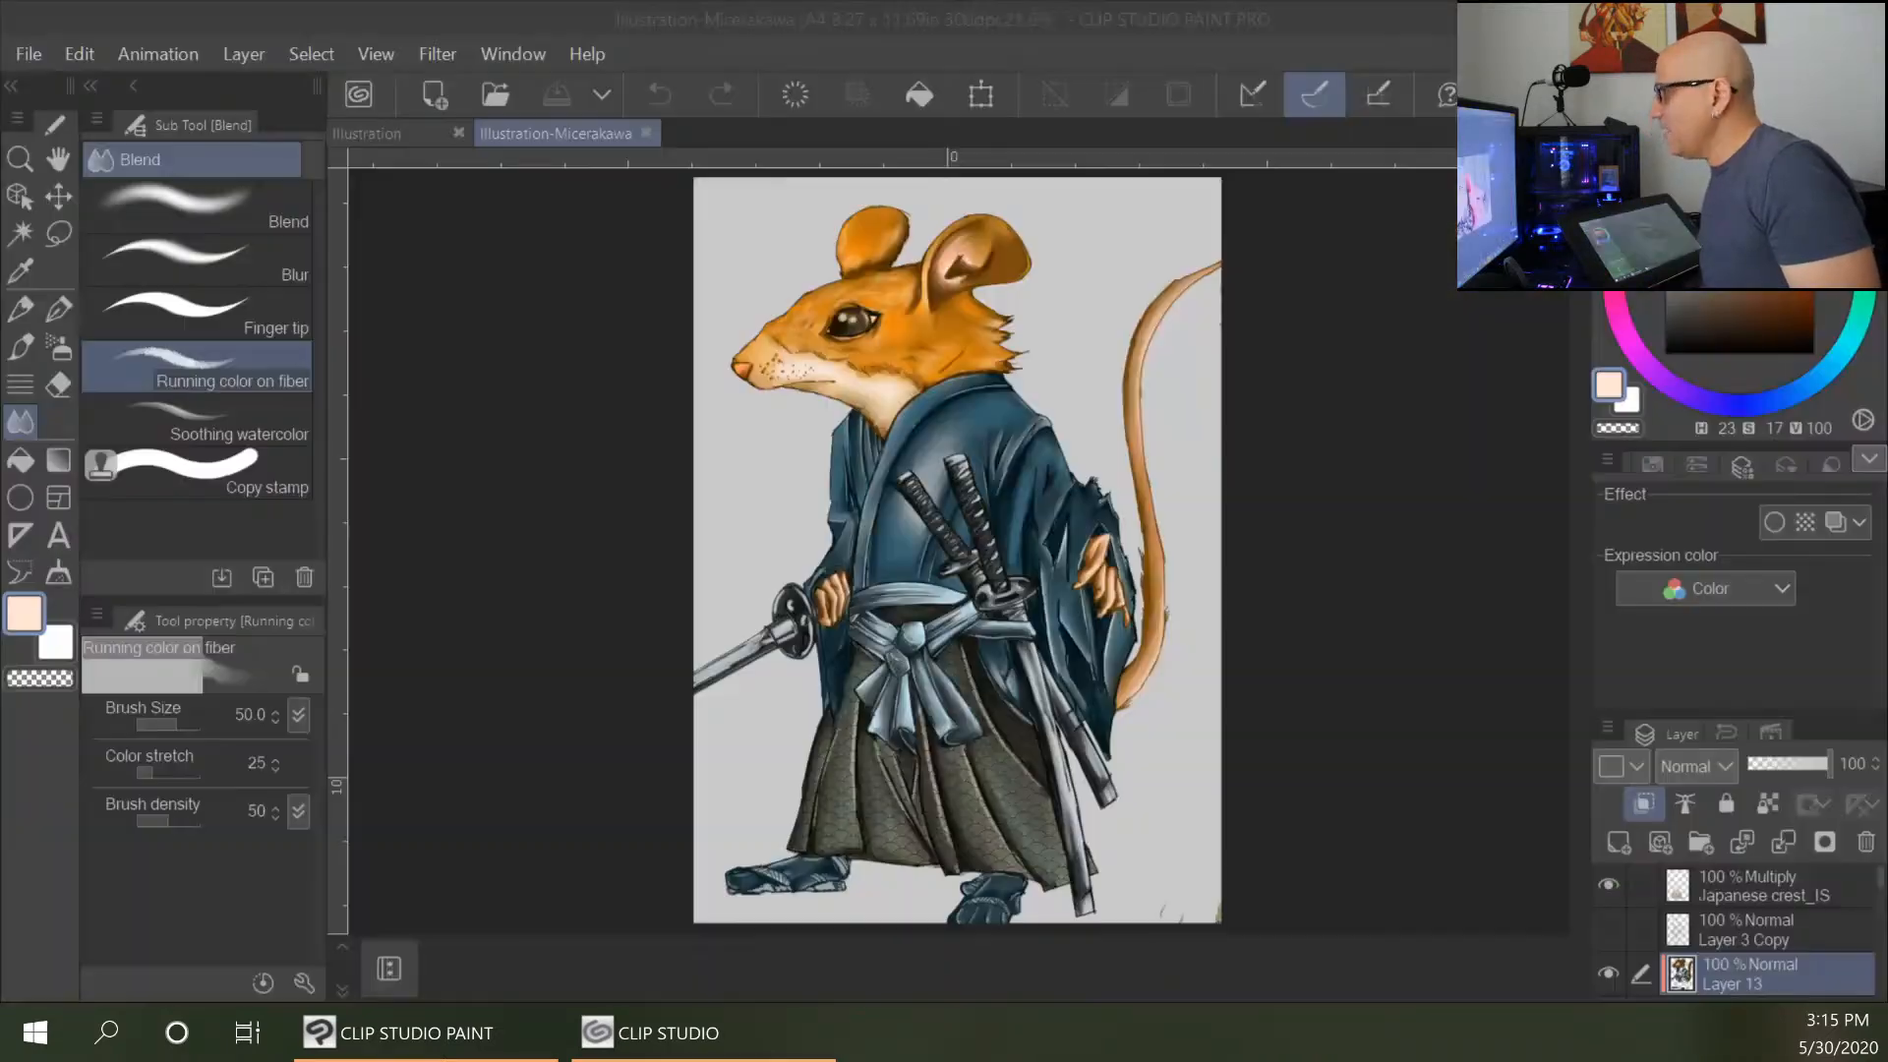
# View the reference photo of the cat in a floral kimono with a pink bow and move it off this display.
pyautogui.moveTo(2, 242); pyautogui.dragTo(722, 6)
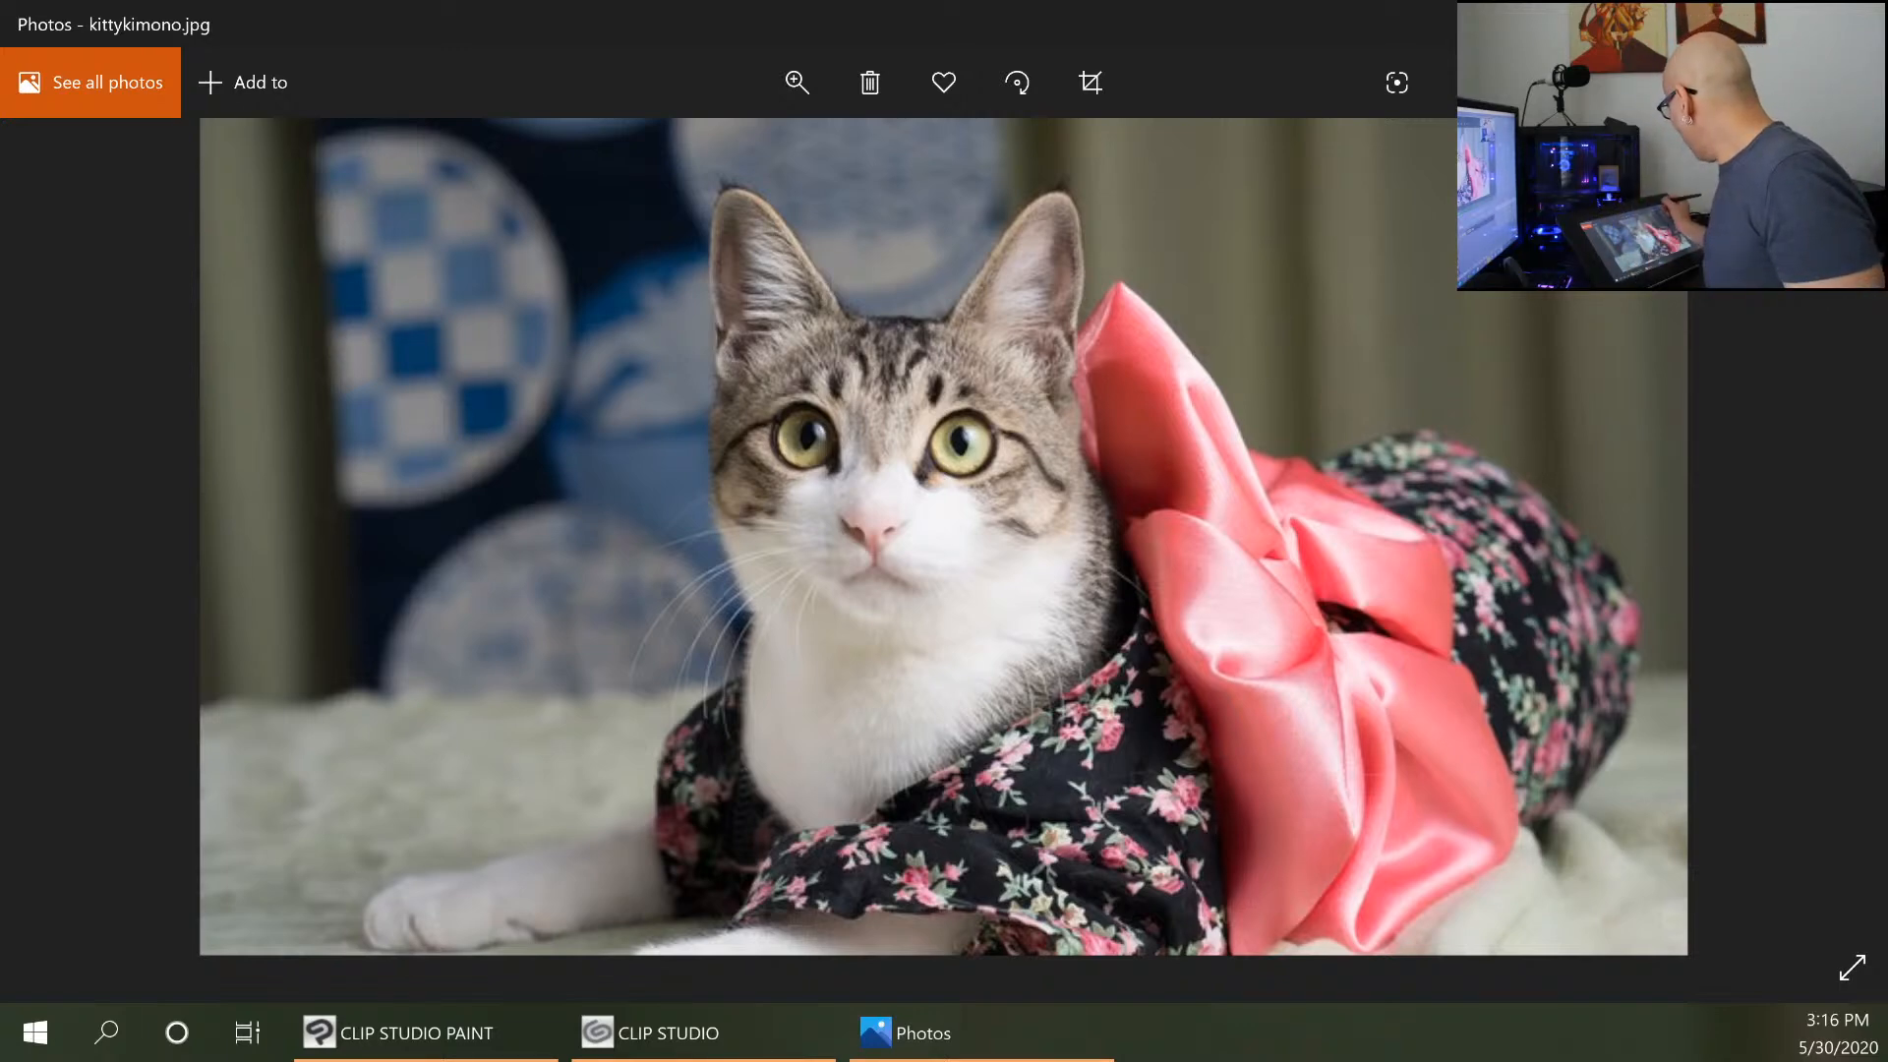
pyautogui.moveTo(1406, 25)
pyautogui.mouseDown()
pyautogui.moveTo(647, 172)
pyautogui.moveTo(700, 102)
pyautogui.moveTo(684, 32)
pyautogui.moveTo(0, 2)
pyautogui.mouseUp()
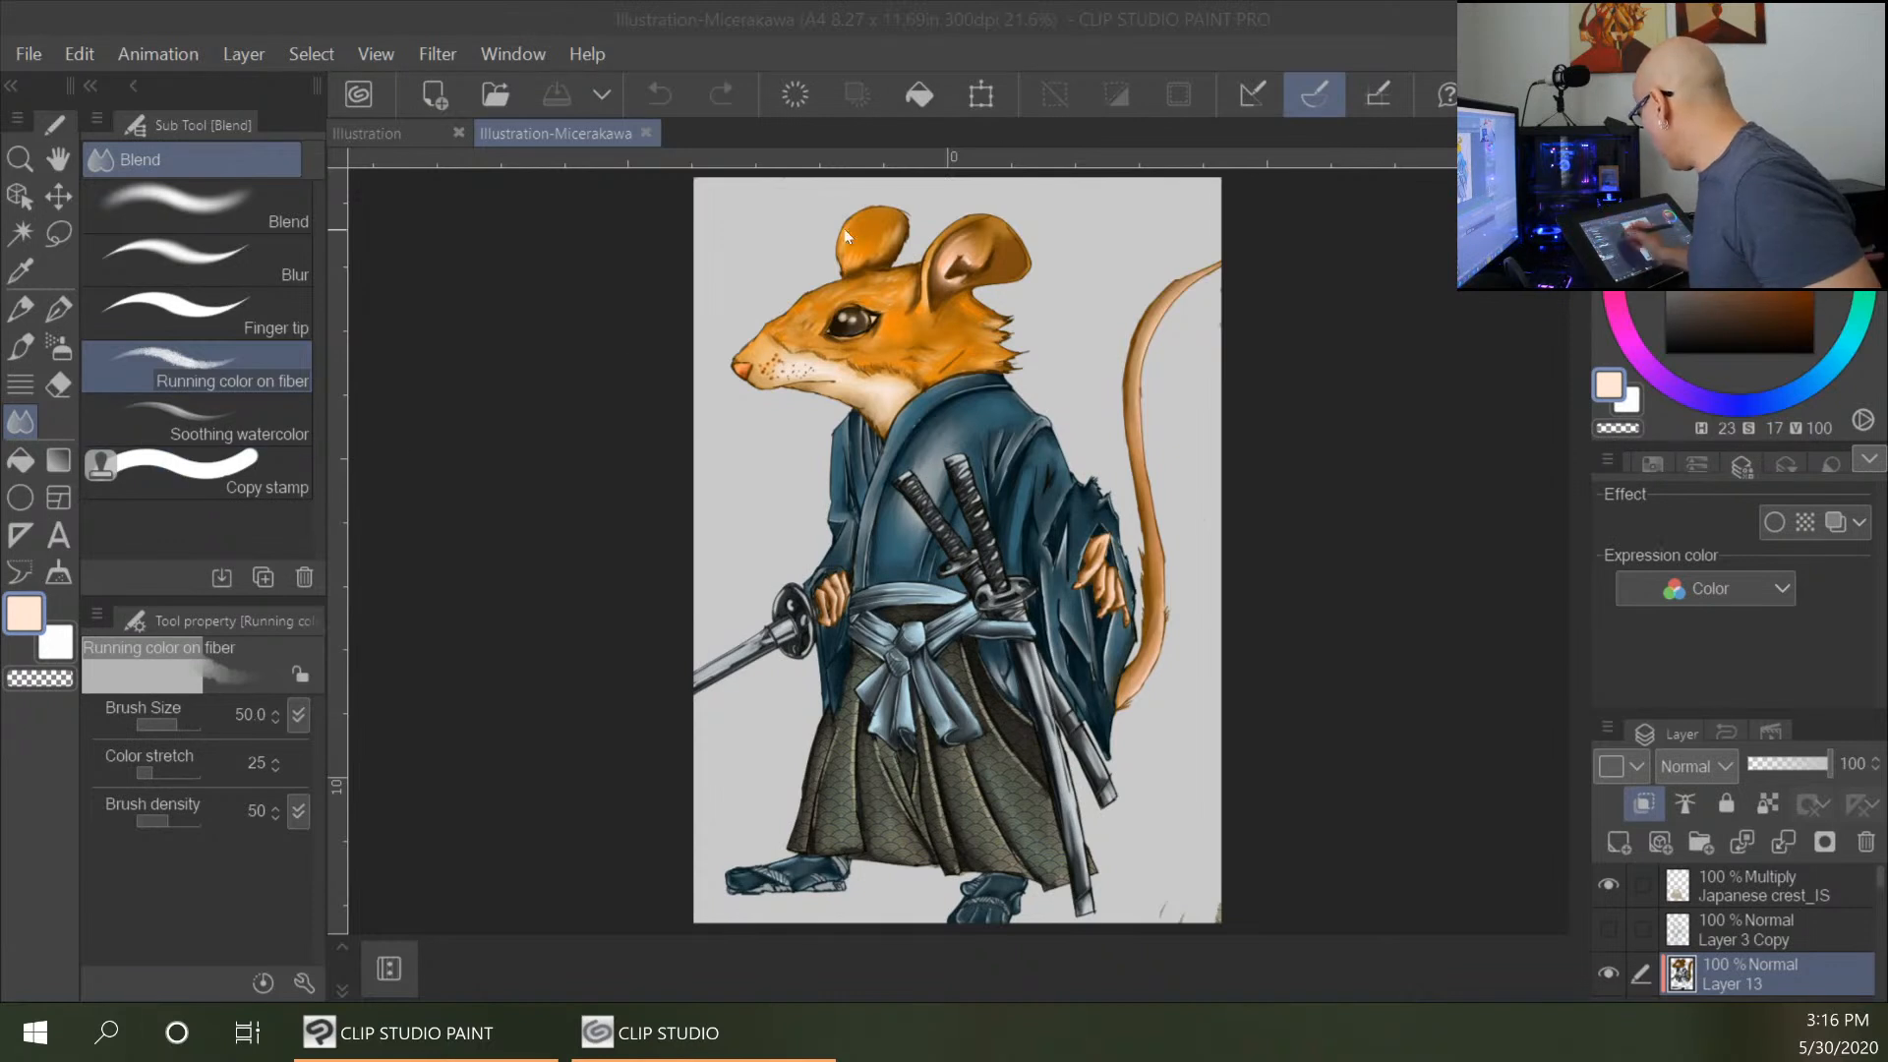
# Close the Illustration-Micerakawa document and look through the blending modes for Layer 1 without choosing one.
pyautogui.click(646, 132)
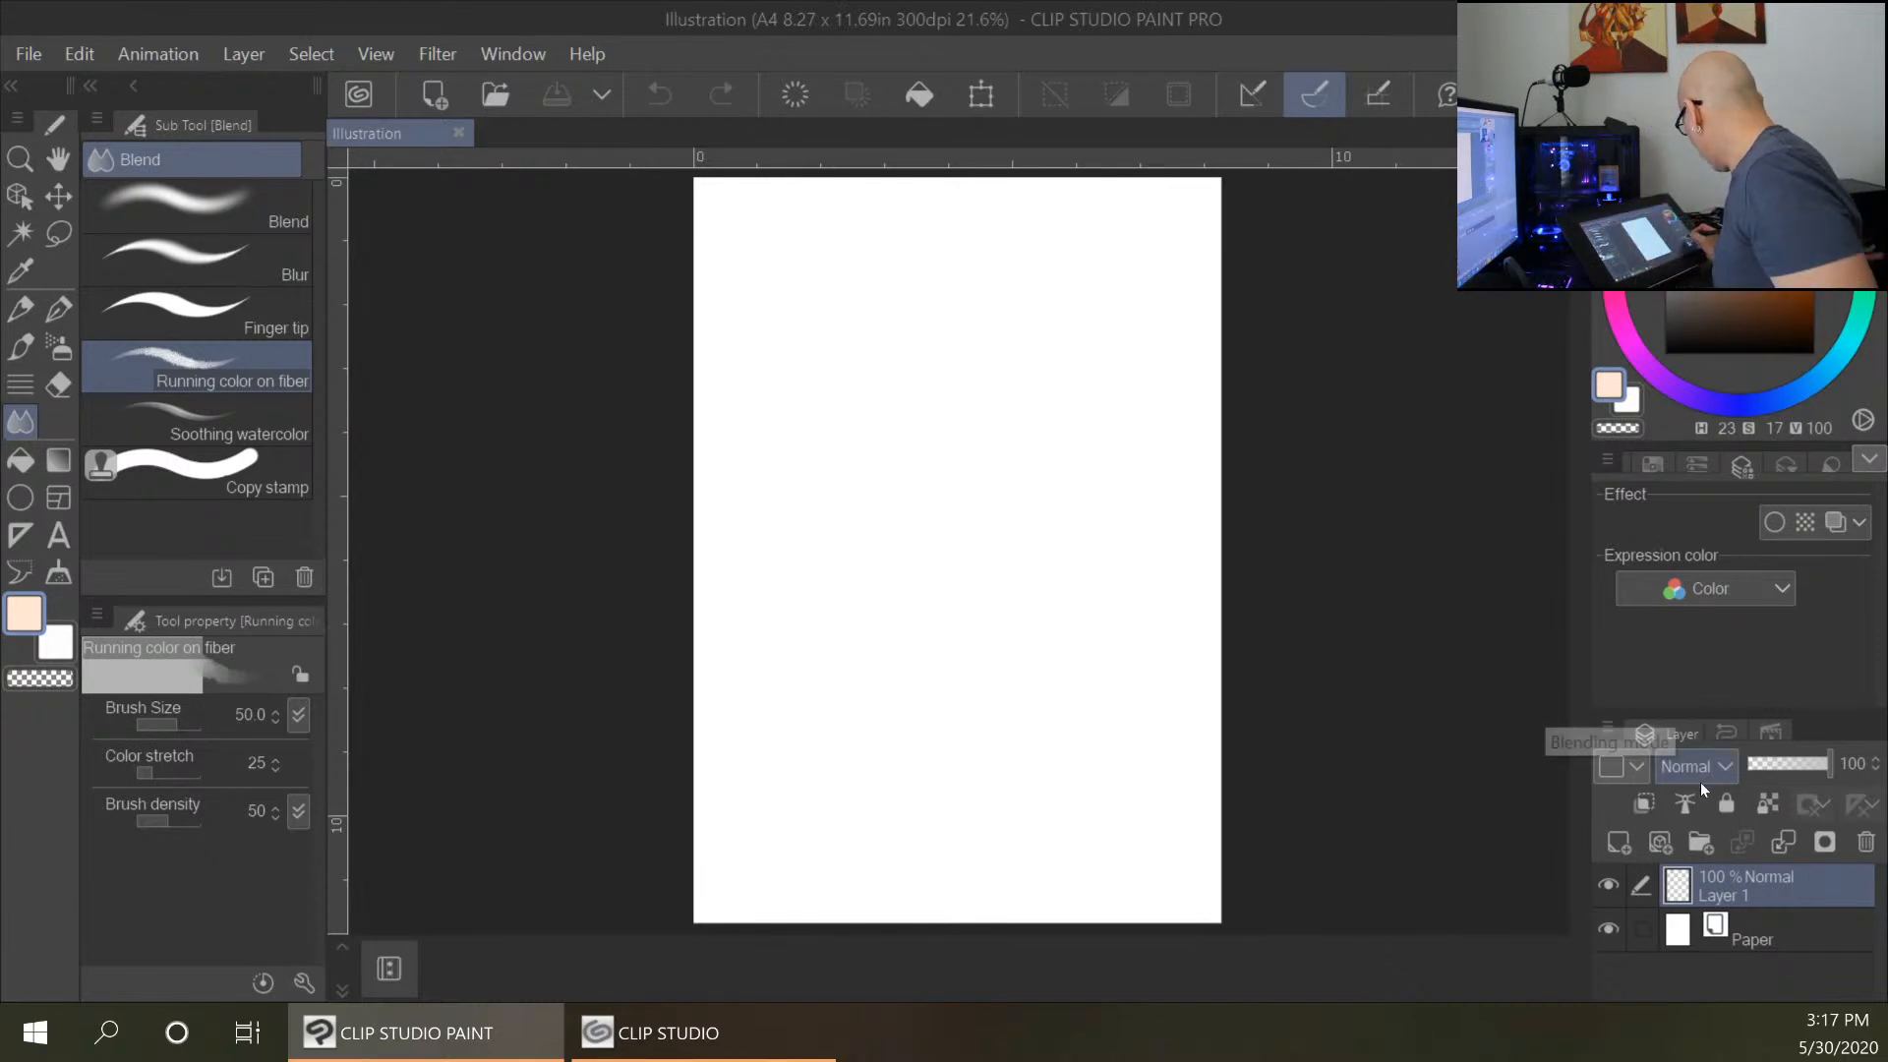
pyautogui.click(1730, 759)
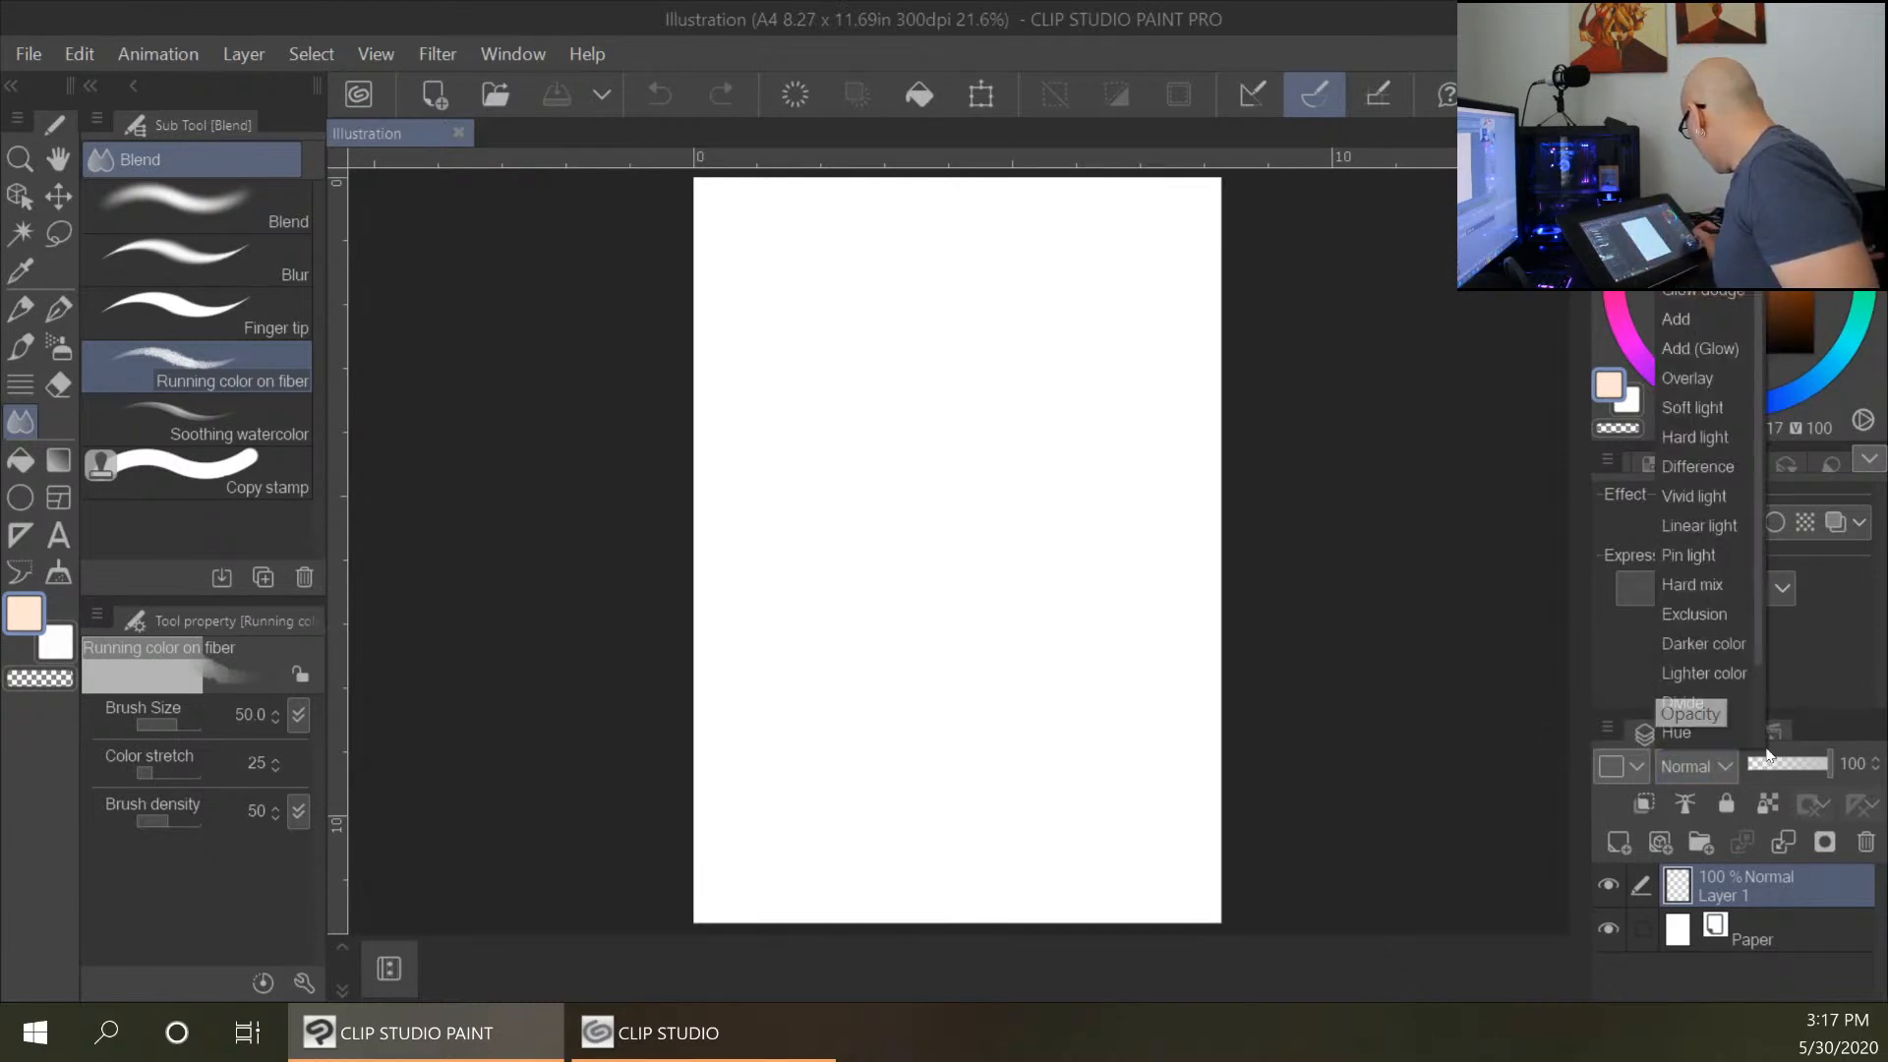
pyautogui.moveTo(1756, 620); pyautogui.dragTo(1764, 722)
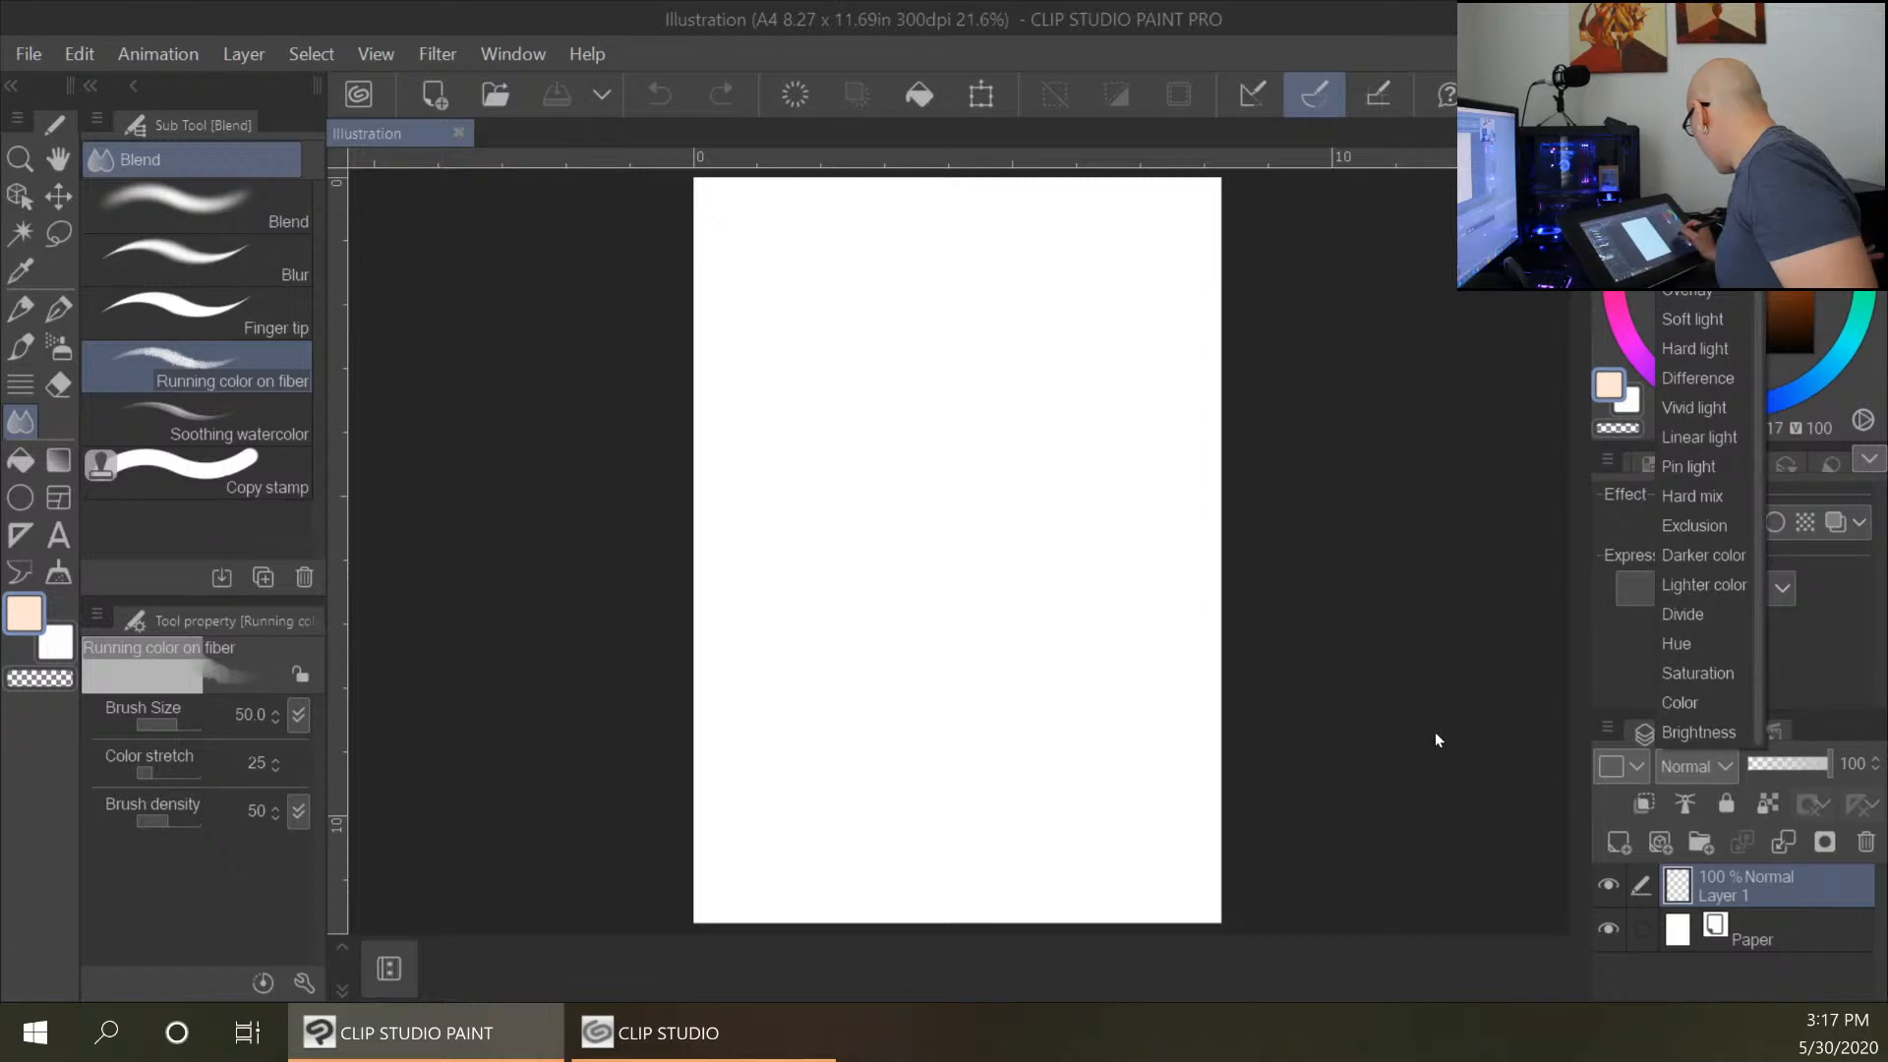
pyautogui.click(1407, 756)
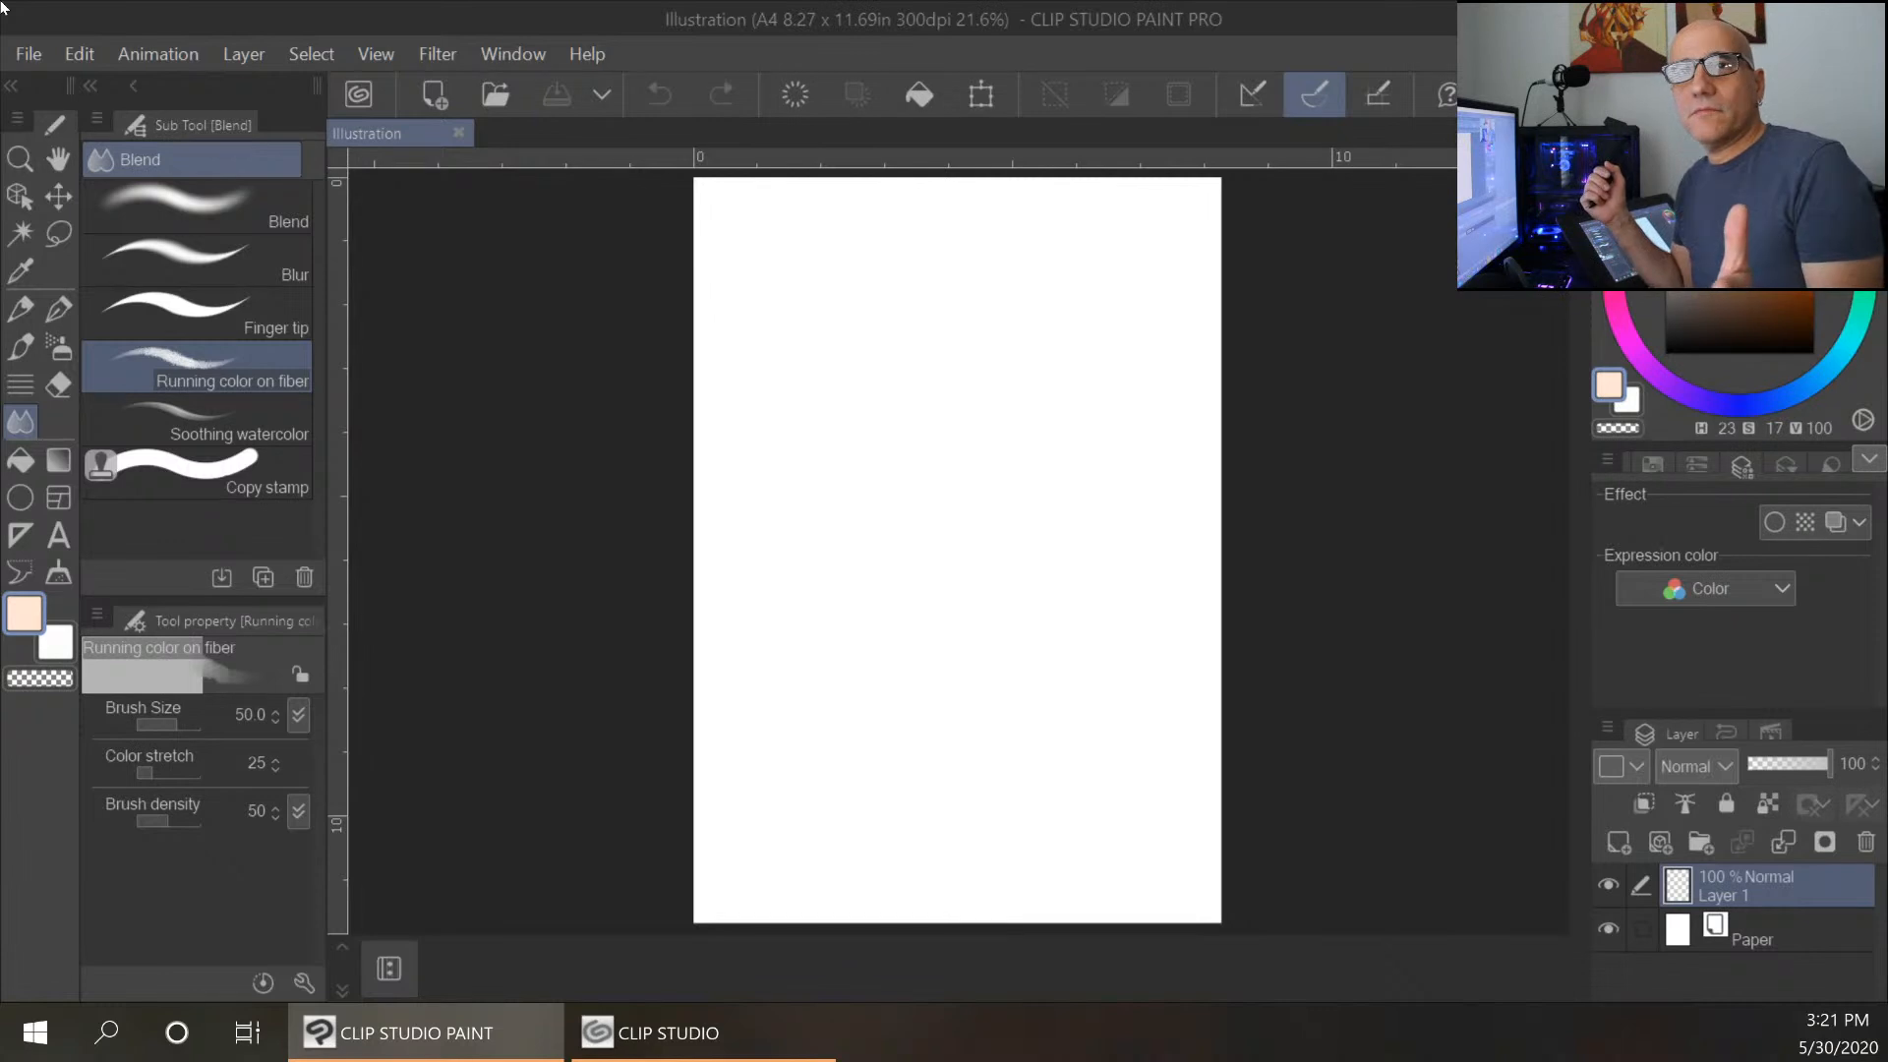
# Choose the 鉛筆6 pencil and set the main drawing color to near-black, HEX 090300.
pyautogui.moveTo(823, 303); pyautogui.dragTo(839, 312)
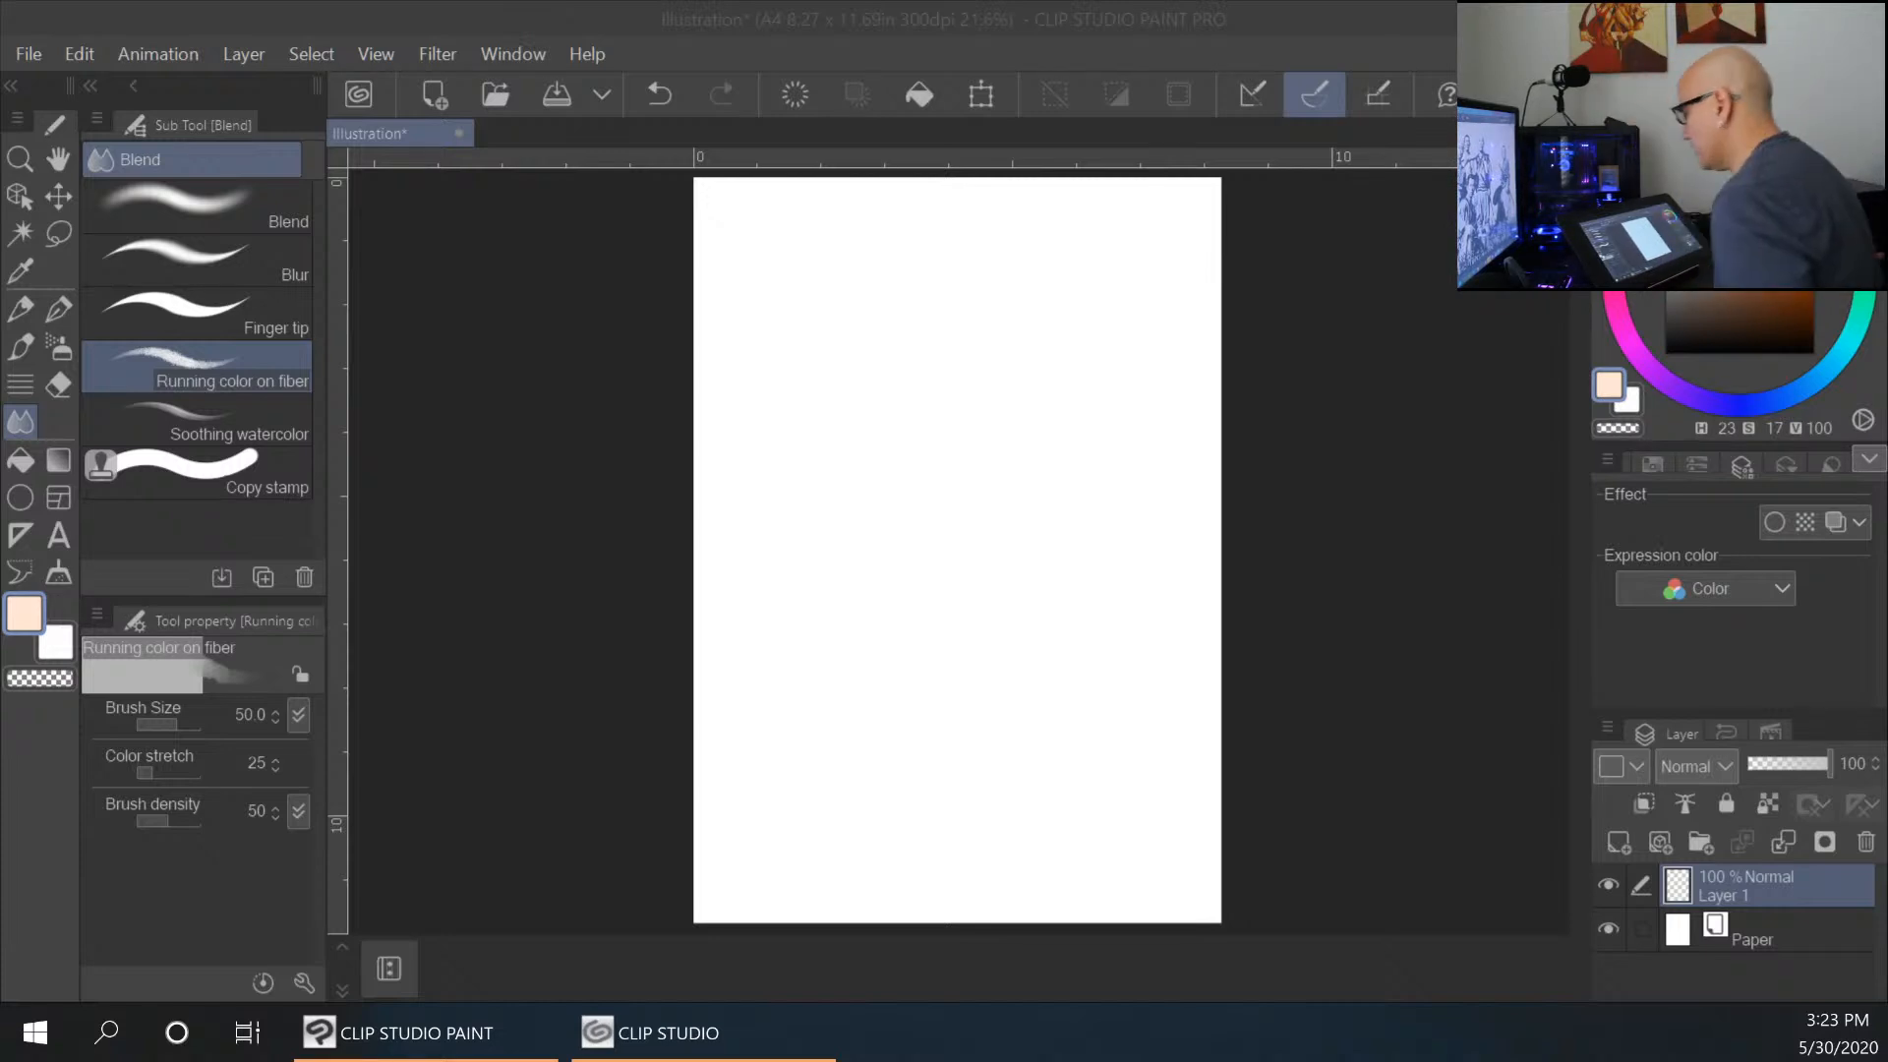
pyautogui.press('p')
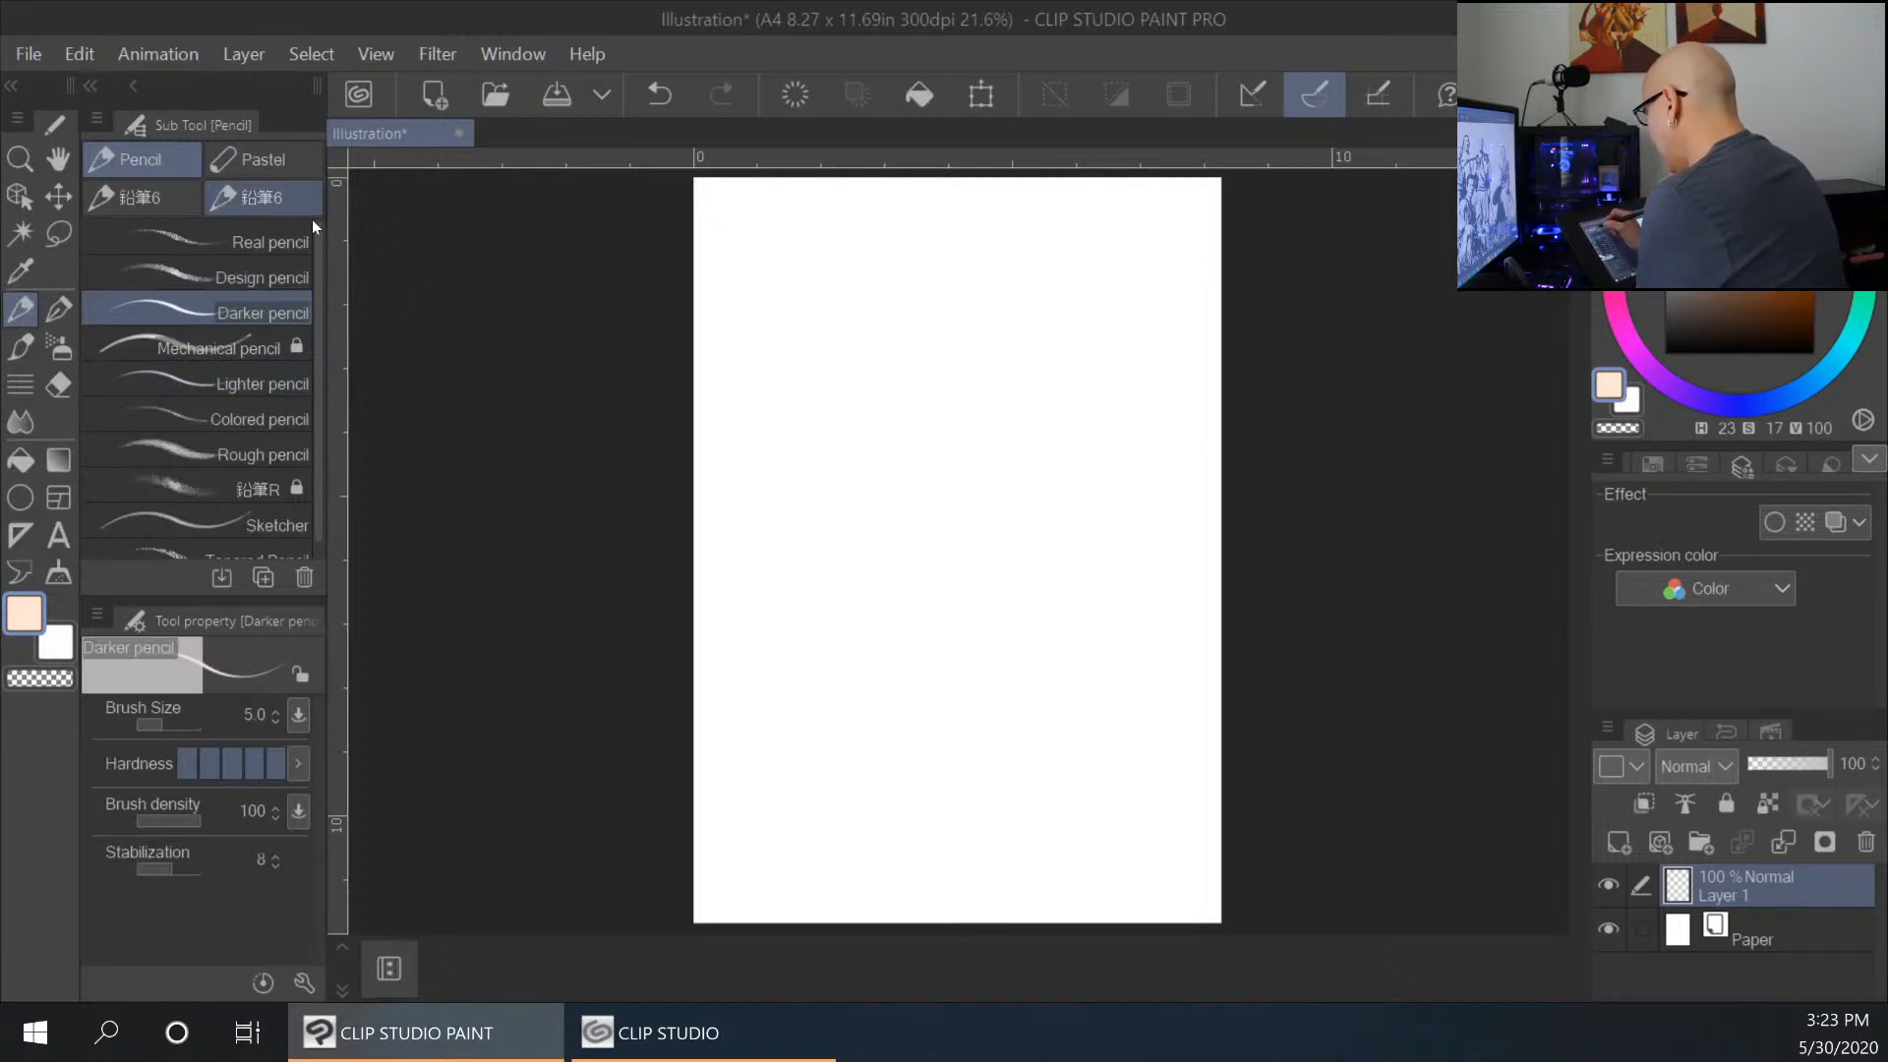
pyautogui.click(138, 196)
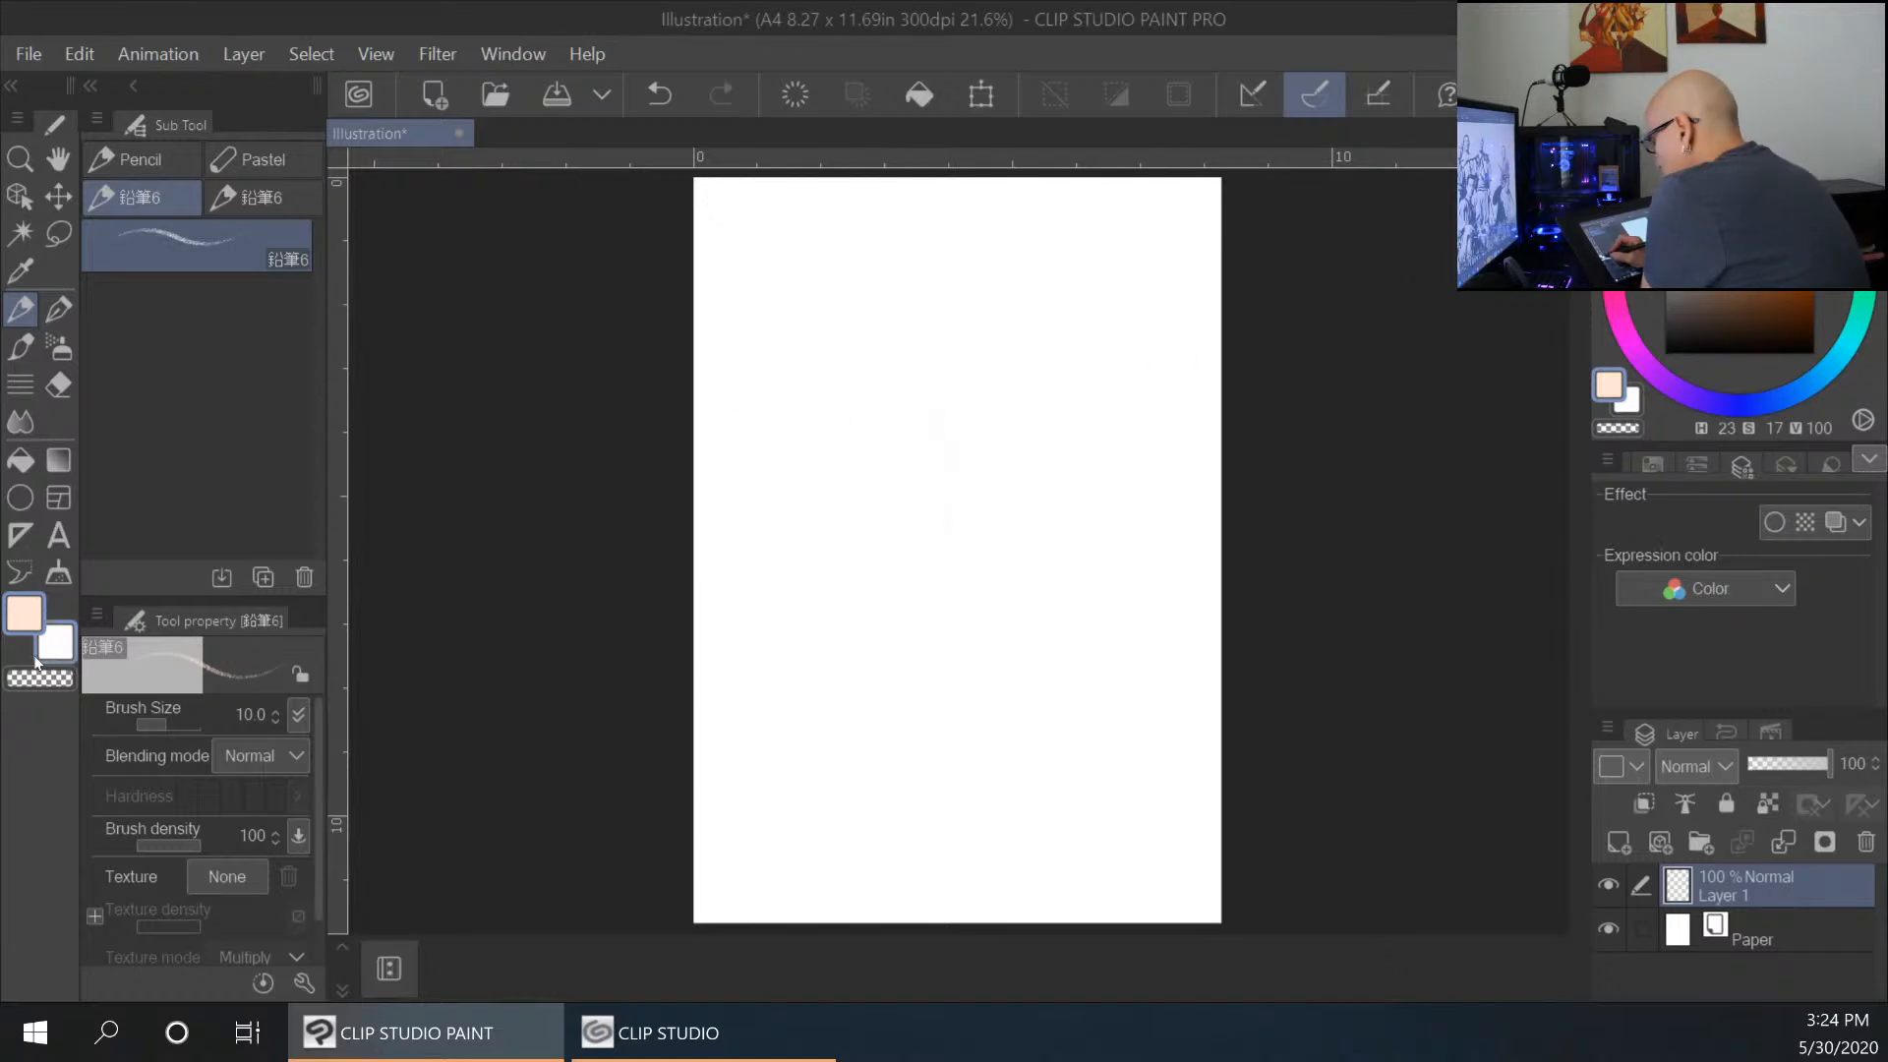
pyautogui.click(18, 622)
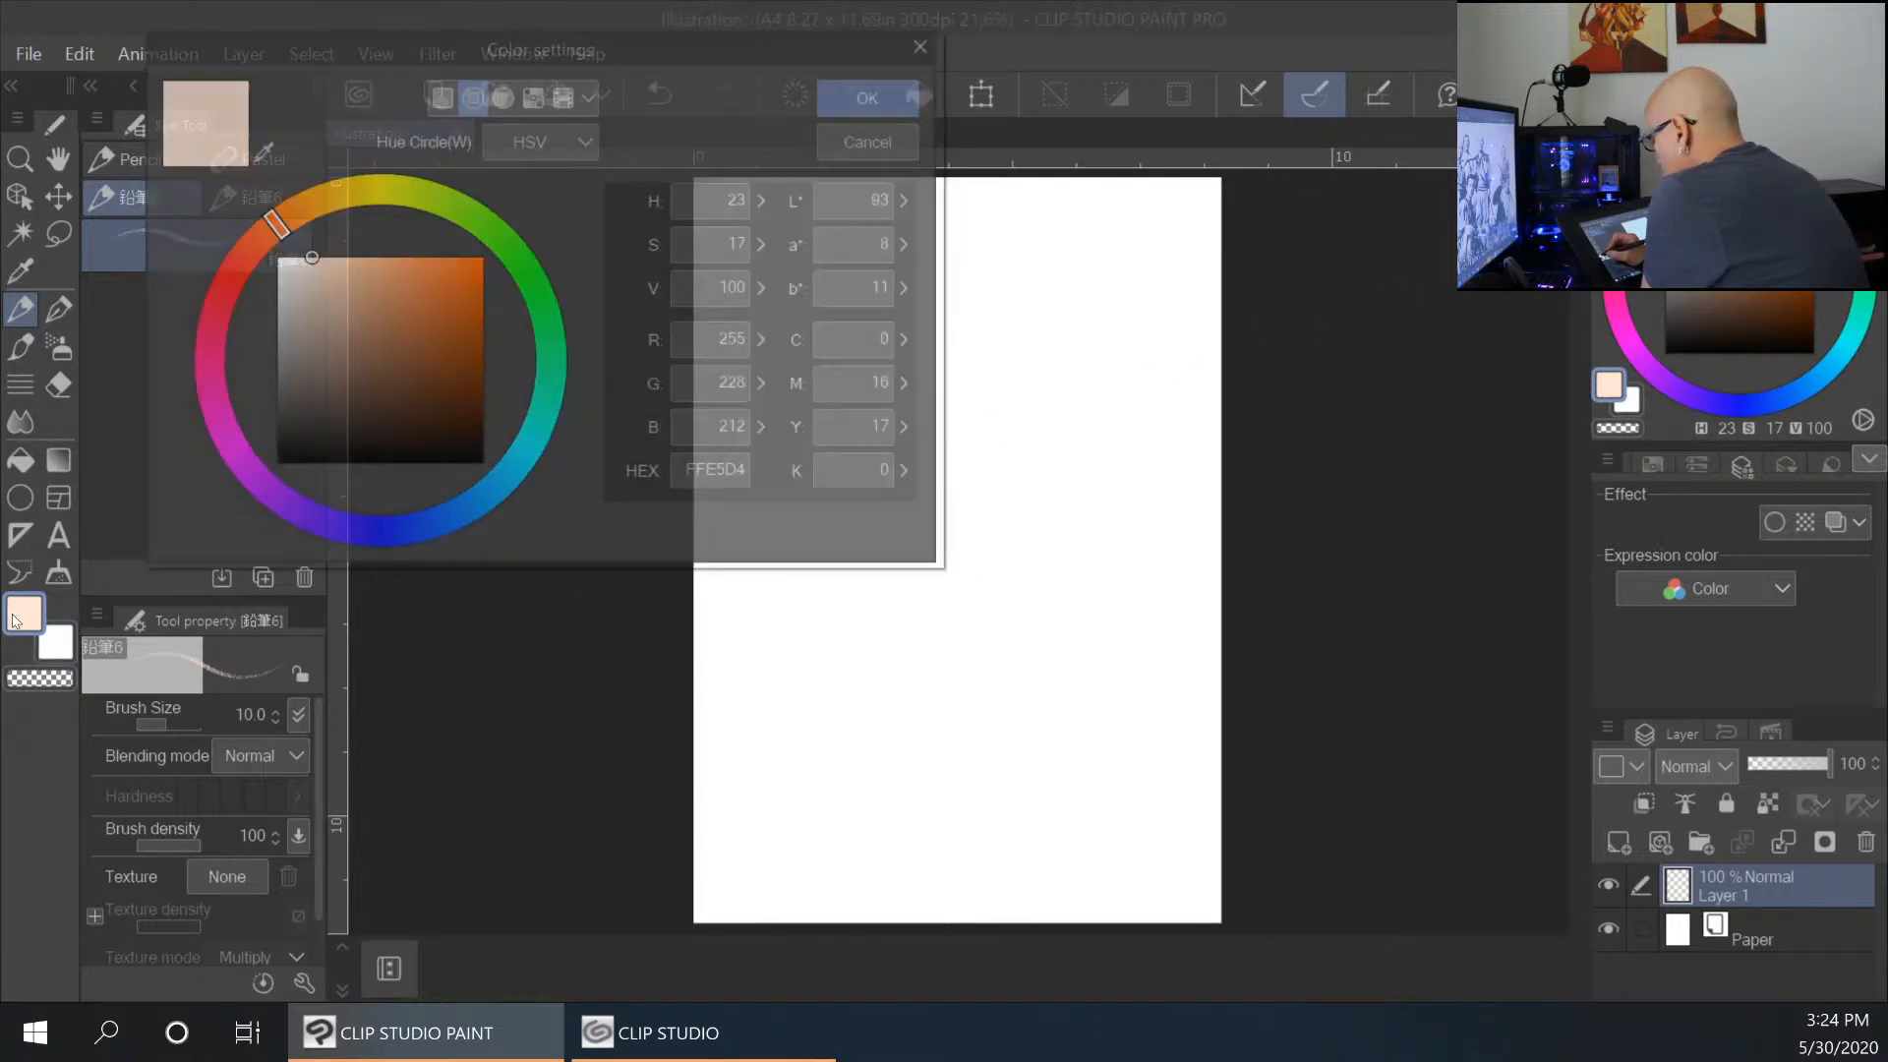
pyautogui.click(472, 455)
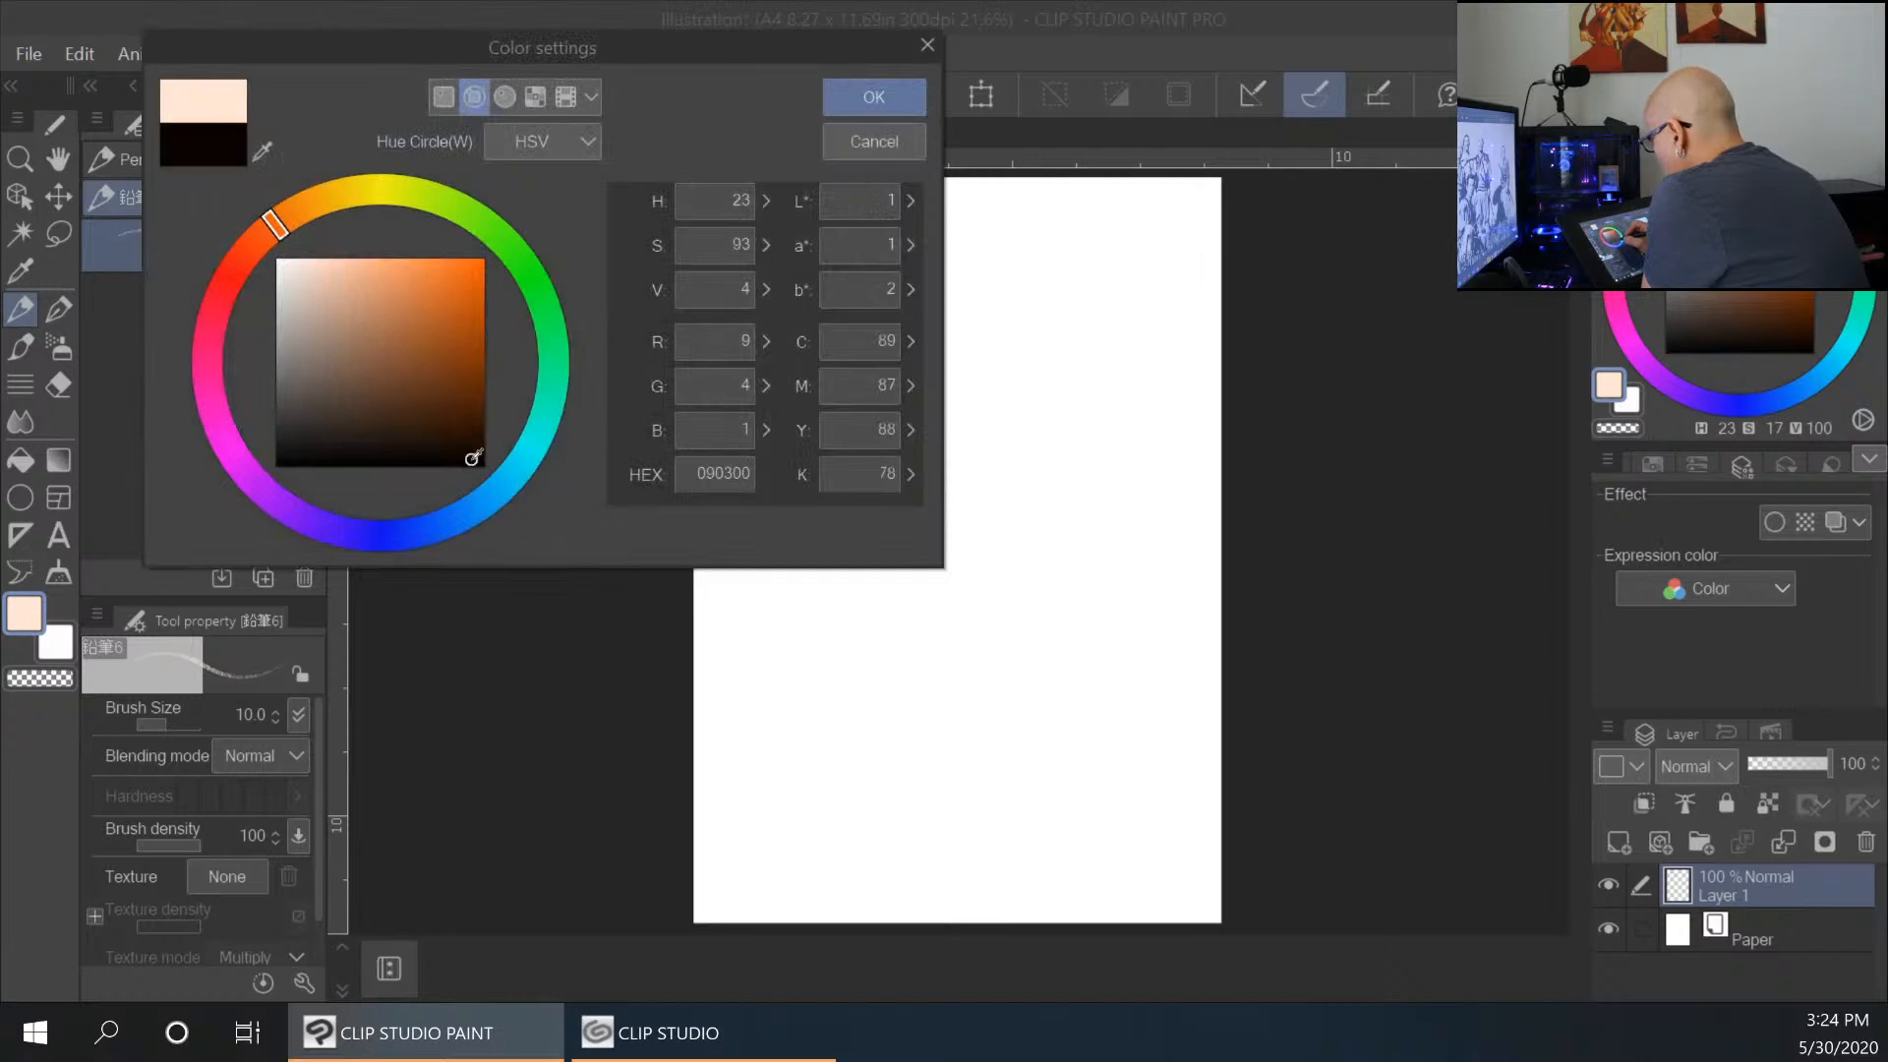
pyautogui.click(895, 95)
# Sketch a vertical spine line, a slanted shoulder line and one bent arm with its hand in the upper half of the canvas.
pyautogui.moveTo(907, 344); pyautogui.dragTo(933, 550)
pyautogui.moveTo(928, 428); pyautogui.dragTo(932, 566)
pyautogui.moveTo(923, 449); pyautogui.dragTo(931, 615)
pyautogui.moveTo(859, 423)
pyautogui.mouseDown()
pyautogui.moveTo(1030, 381)
pyautogui.moveTo(1031, 519)
pyautogui.mouseUp()
pyautogui.moveTo(1046, 438); pyautogui.dragTo(998, 580)
pyautogui.moveTo(1028, 506)
pyautogui.mouseDown()
pyautogui.moveTo(1003, 582)
pyautogui.moveTo(1028, 580)
pyautogui.mouseUp()
pyautogui.moveTo(1028, 386); pyautogui.dragTo(861, 431)
pyautogui.moveTo(863, 425); pyautogui.dragTo(897, 411)
pyautogui.moveTo(1027, 393); pyautogui.dragTo(894, 411)
pyautogui.moveTo(1012, 379); pyautogui.dragTo(906, 408)
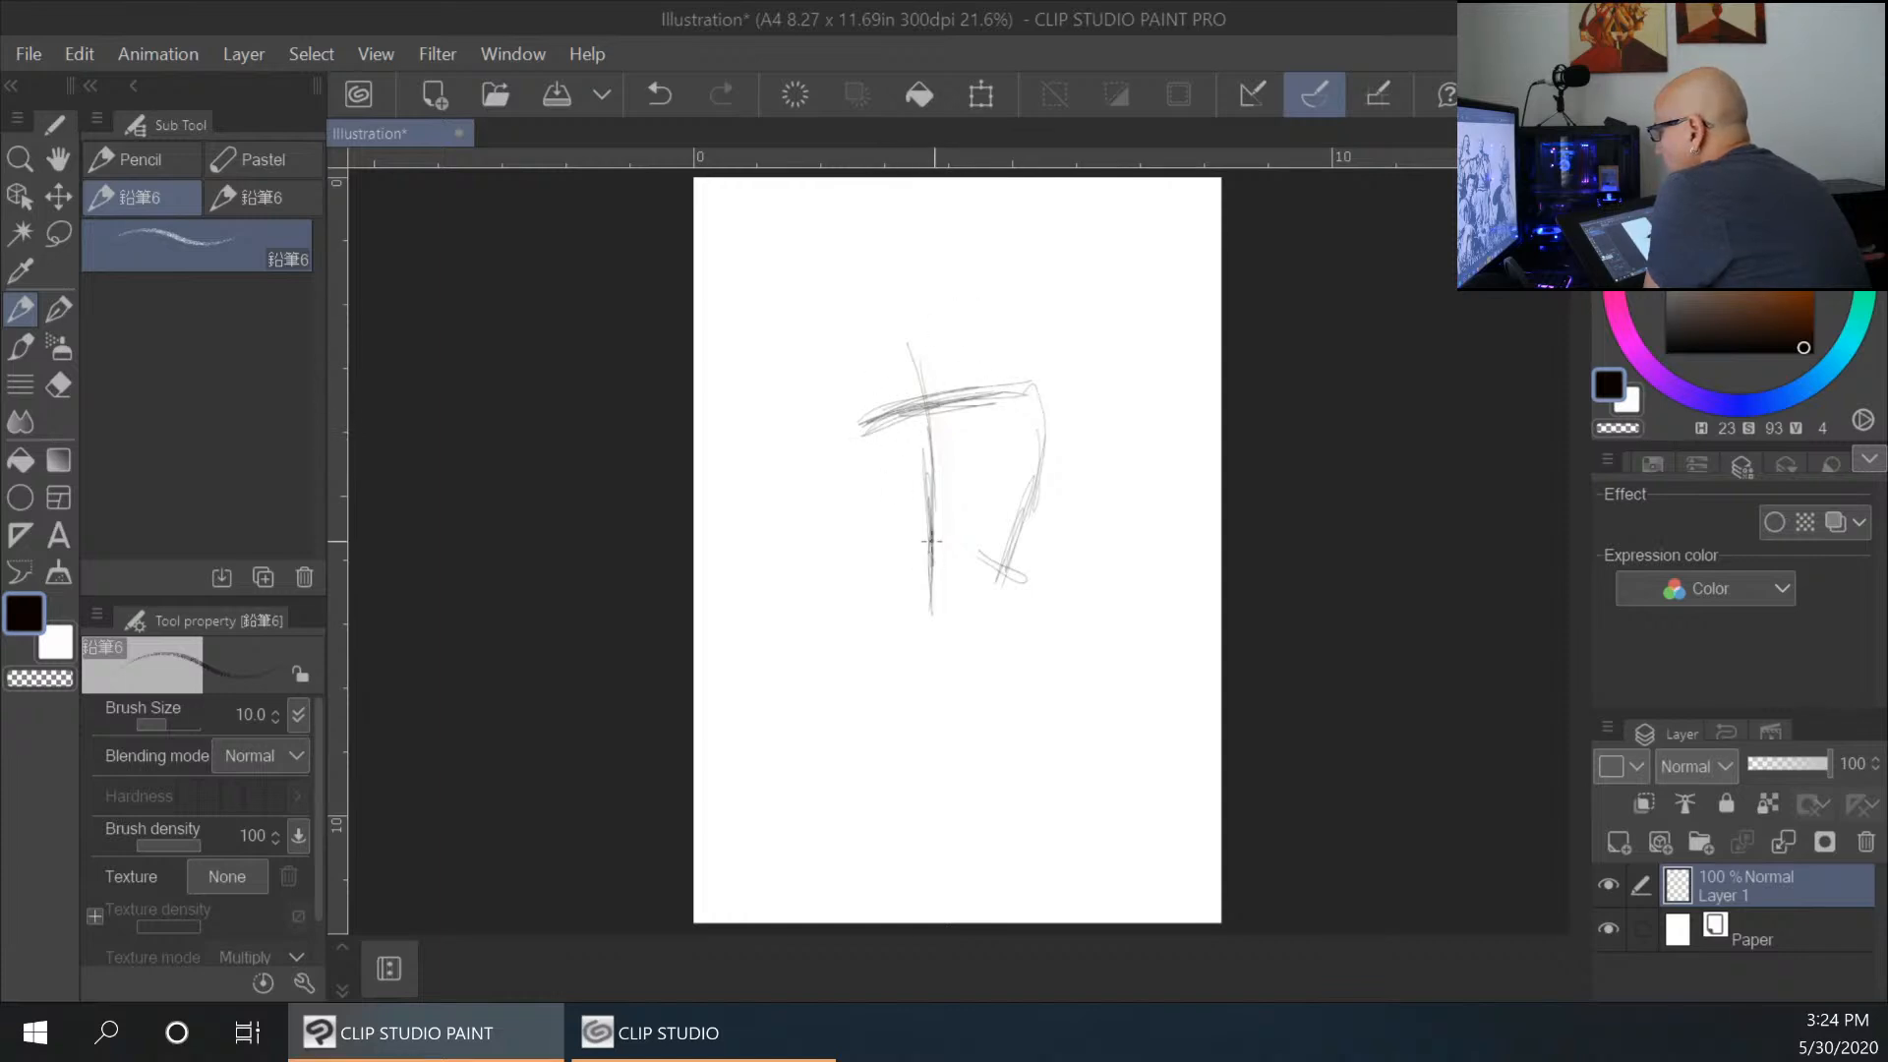
# Sketch two gesture legs spreading from the base of the spine, one straight and one bent at the knee.
pyautogui.moveTo(926, 569); pyautogui.dragTo(973, 781)
pyautogui.moveTo(946, 673); pyautogui.dragTo(989, 831)
pyautogui.moveTo(929, 586)
pyautogui.mouseDown()
pyautogui.moveTo(830, 733)
pyautogui.moveTo(824, 840)
pyautogui.mouseUp()
pyautogui.moveTo(959, 657); pyautogui.dragTo(1028, 878)
pyautogui.moveTo(985, 767); pyautogui.dragTo(1030, 899)
pyautogui.moveTo(912, 614)
pyautogui.mouseDown()
pyautogui.moveTo(792, 781)
pyautogui.moveTo(816, 860)
pyautogui.mouseUp()
pyautogui.moveTo(798, 777); pyautogui.dragTo(806, 904)
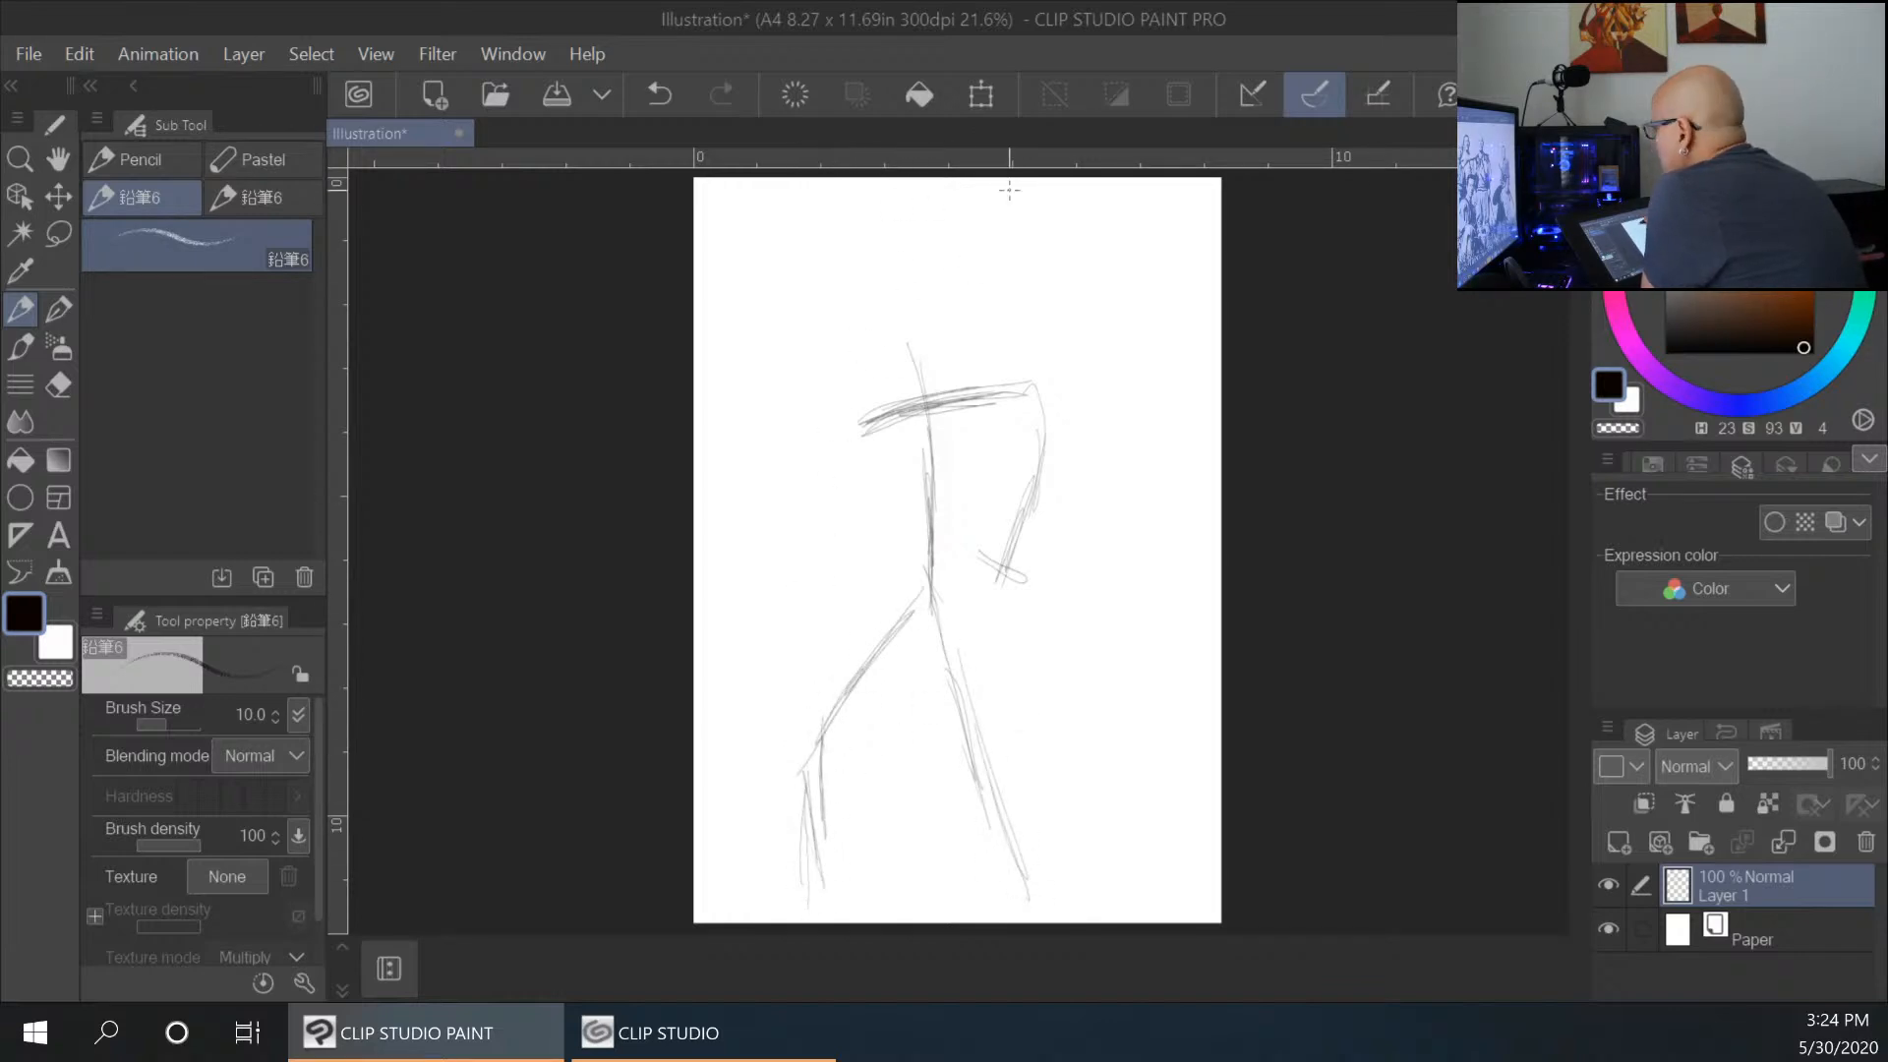
# Sketch overlapping circles for the head above the shoulders and rough in the neck, robe collar and torso side.
pyautogui.moveTo(904, 395)
pyautogui.mouseDown()
pyautogui.moveTo(968, 339)
pyautogui.moveTo(870, 257)
pyautogui.moveTo(900, 359)
pyautogui.moveTo(946, 315)
pyautogui.moveTo(860, 374)
pyautogui.mouseUp()
pyautogui.moveTo(914, 285); pyautogui.dragTo(934, 379)
pyautogui.moveTo(895, 536)
pyautogui.mouseDown()
pyautogui.moveTo(863, 453)
pyautogui.moveTo(891, 553)
pyautogui.mouseUp()
pyautogui.moveTo(916, 416); pyautogui.dragTo(880, 611)
pyautogui.moveTo(923, 390); pyautogui.dragTo(883, 476)
pyautogui.moveTo(985, 344)
pyautogui.mouseDown()
pyautogui.moveTo(939, 421)
pyautogui.moveTo(904, 592)
pyautogui.mouseUp()
pyautogui.moveTo(964, 370)
pyautogui.mouseDown()
pyautogui.moveTo(900, 510)
pyautogui.moveTo(943, 384)
pyautogui.moveTo(915, 582)
pyautogui.mouseUp()
# Sketch the inner line of the figure's legs and a long diagonal sword line crossing the waist.
pyautogui.moveTo(902, 427)
pyautogui.mouseDown()
pyautogui.moveTo(895, 502)
pyautogui.moveTo(933, 616)
pyautogui.moveTo(925, 497)
pyautogui.moveTo(917, 671)
pyautogui.moveTo(917, 654)
pyautogui.moveTo(951, 838)
pyautogui.moveTo(1022, 900)
pyautogui.mouseUp()
pyautogui.moveTo(865, 822); pyautogui.dragTo(842, 864)
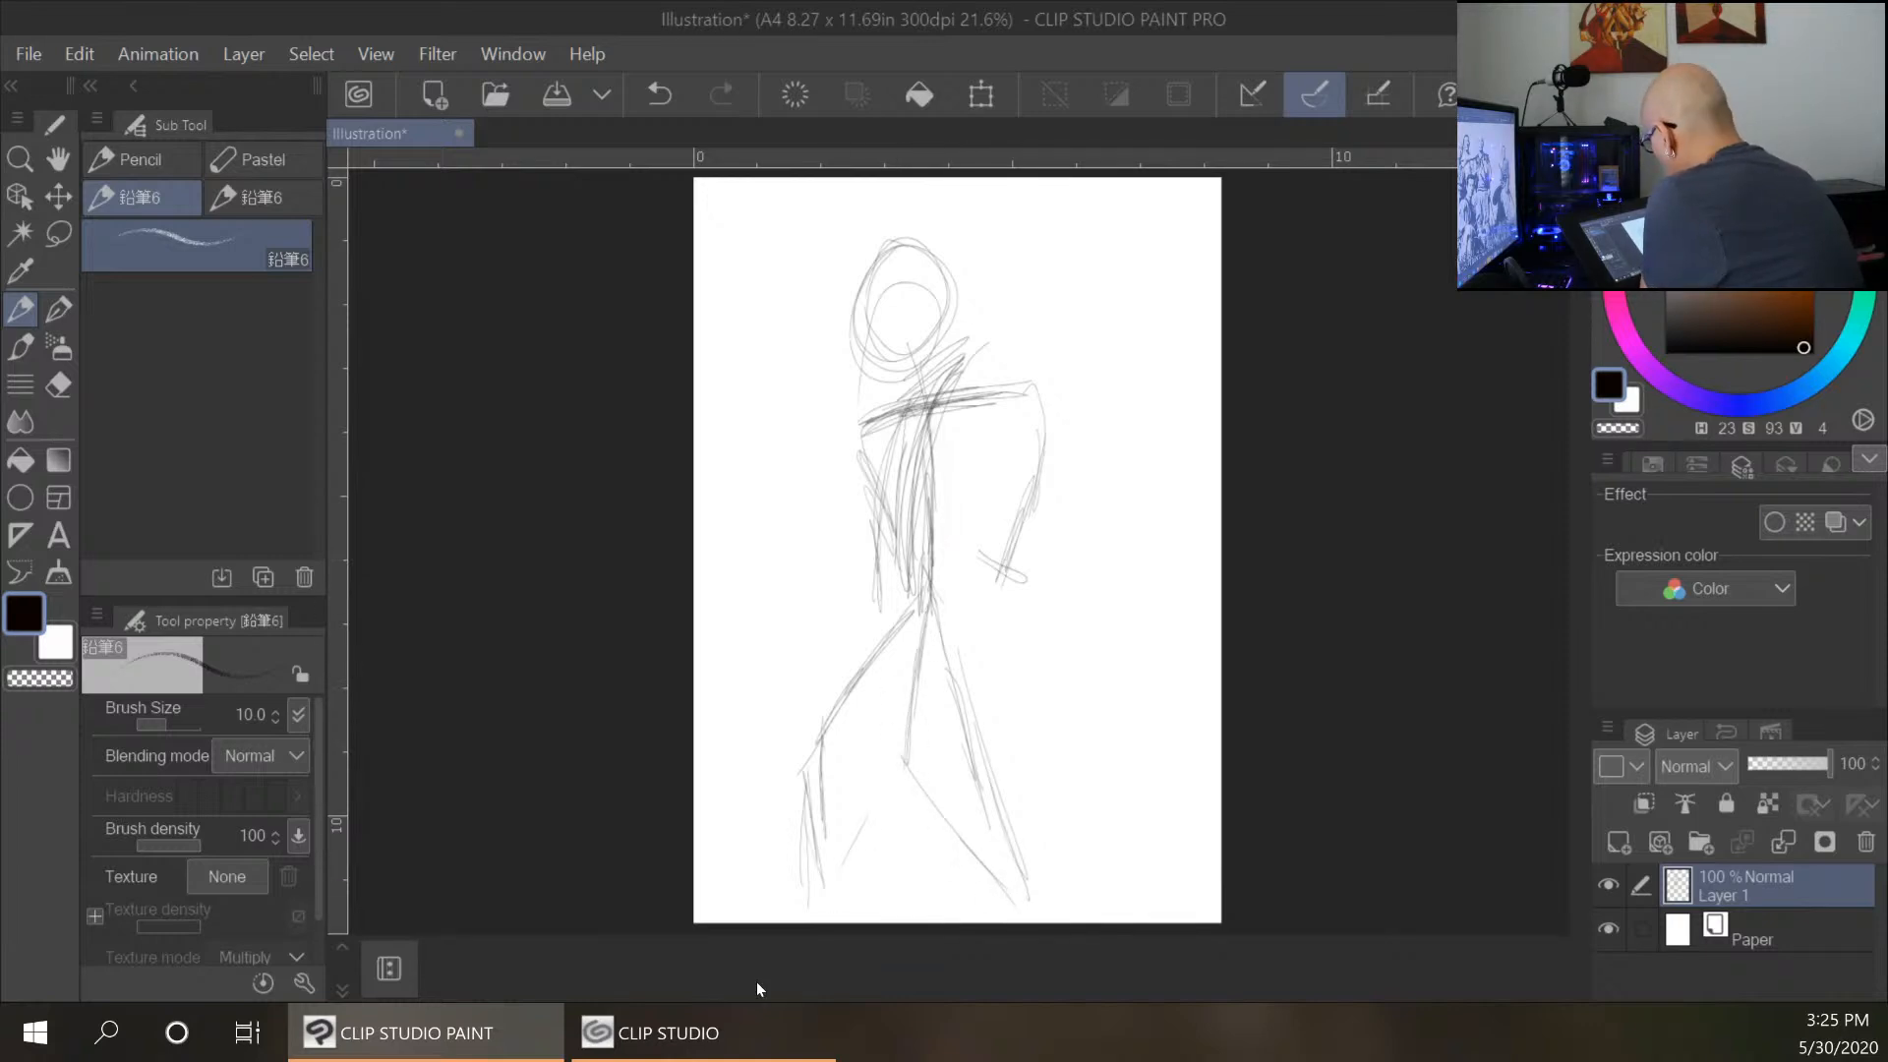
pyautogui.moveTo(822, 482); pyautogui.dragTo(1057, 709)
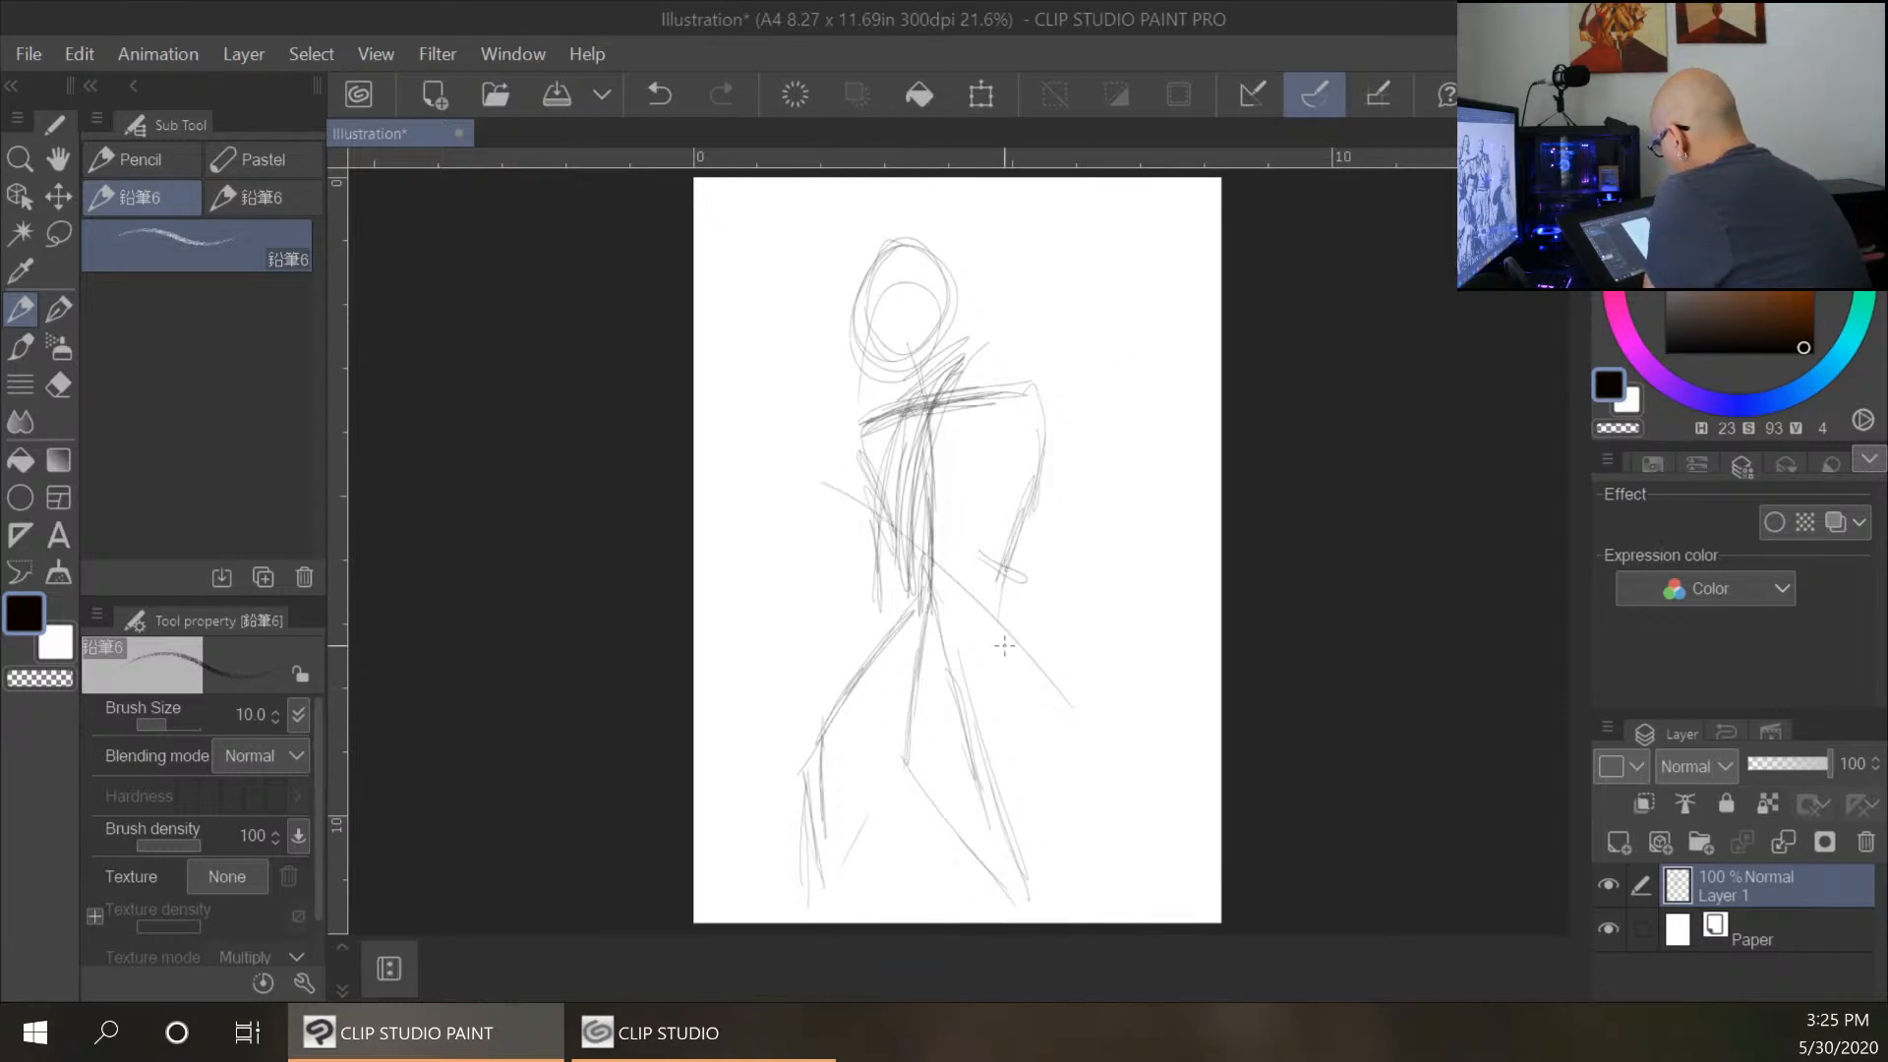
pyautogui.moveTo(833, 499)
pyautogui.mouseDown()
pyautogui.moveTo(1059, 714)
pyautogui.moveTo(1065, 699)
pyautogui.mouseUp()
pyautogui.moveTo(804, 450); pyautogui.dragTo(1053, 693)
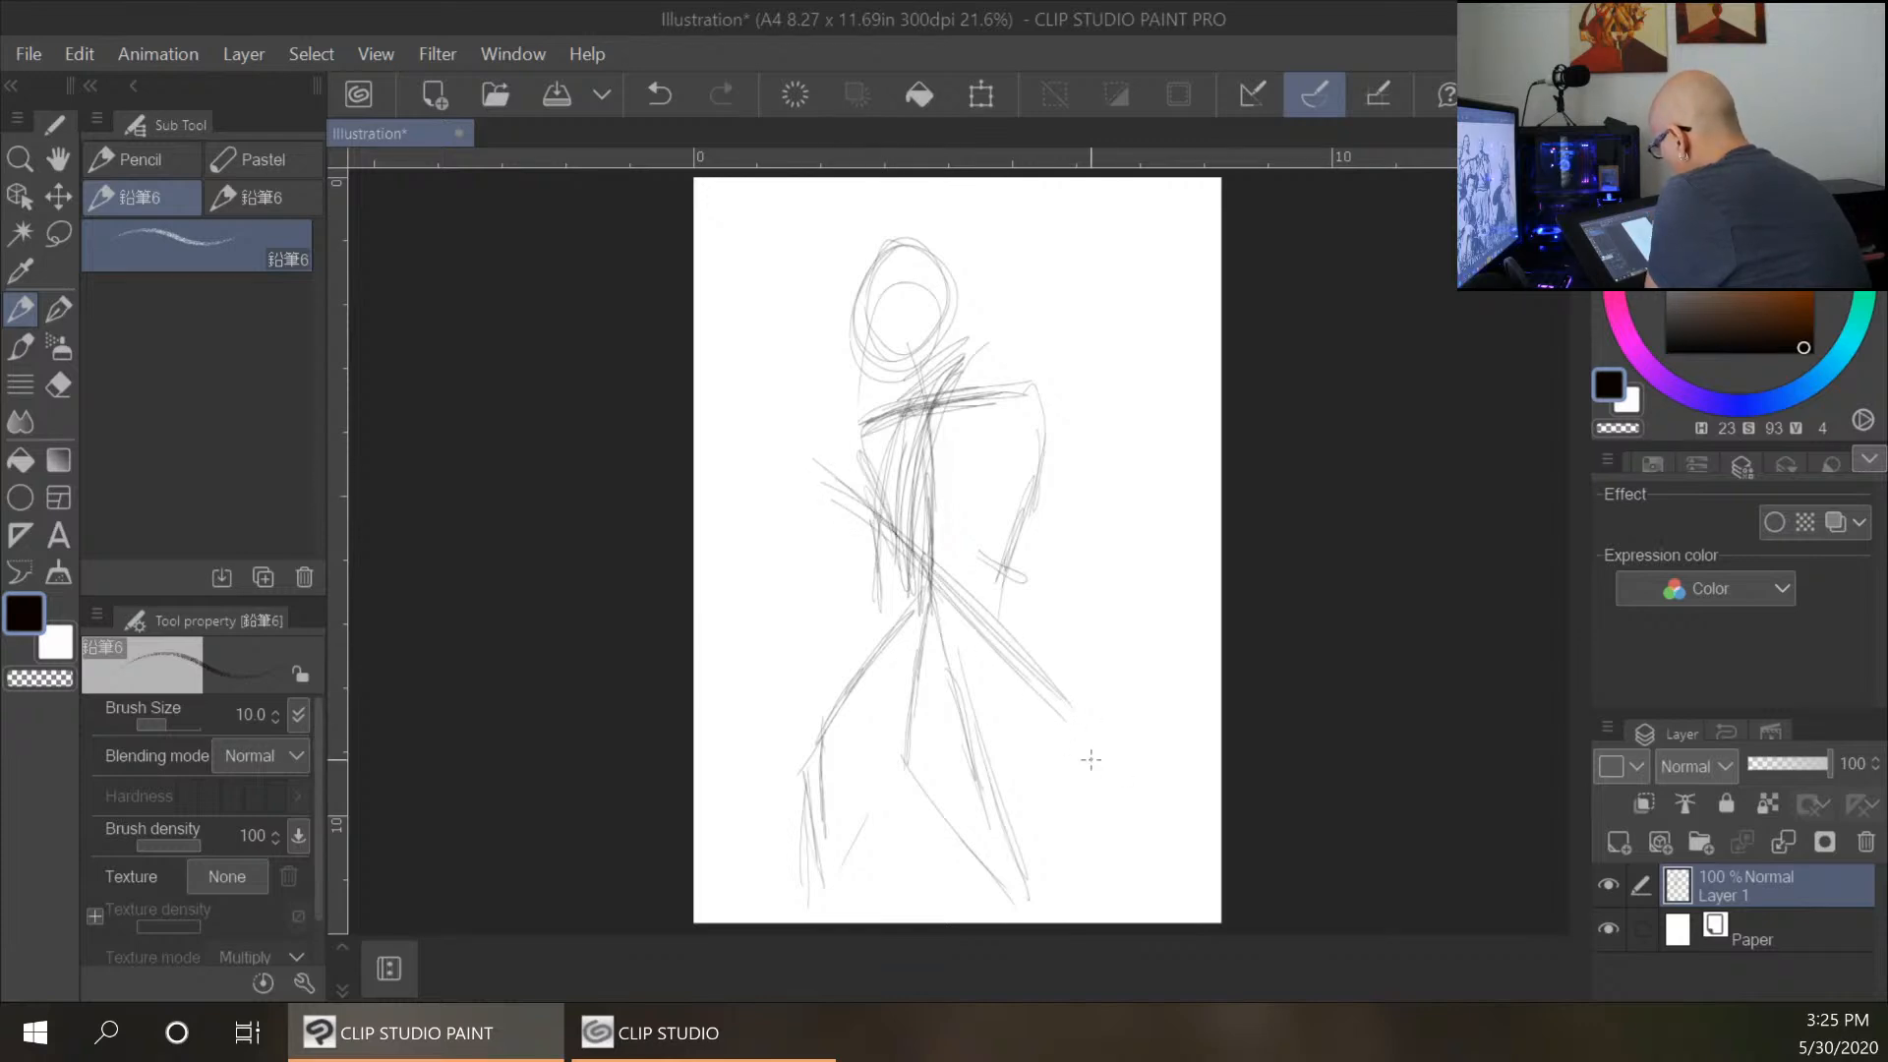
# Sketch a second, shorter sword line across the waist and extend the long sword at both ends.
pyautogui.moveTo(816, 555); pyautogui.dragTo(969, 589)
pyautogui.moveTo(843, 567); pyautogui.dragTo(1097, 655)
pyautogui.moveTo(990, 606); pyautogui.dragTo(1096, 658)
pyautogui.moveTo(899, 545); pyautogui.dragTo(1106, 764)
pyautogui.moveTo(983, 625); pyautogui.dragTo(1180, 874)
pyautogui.moveTo(772, 449); pyautogui.dragTo(905, 555)
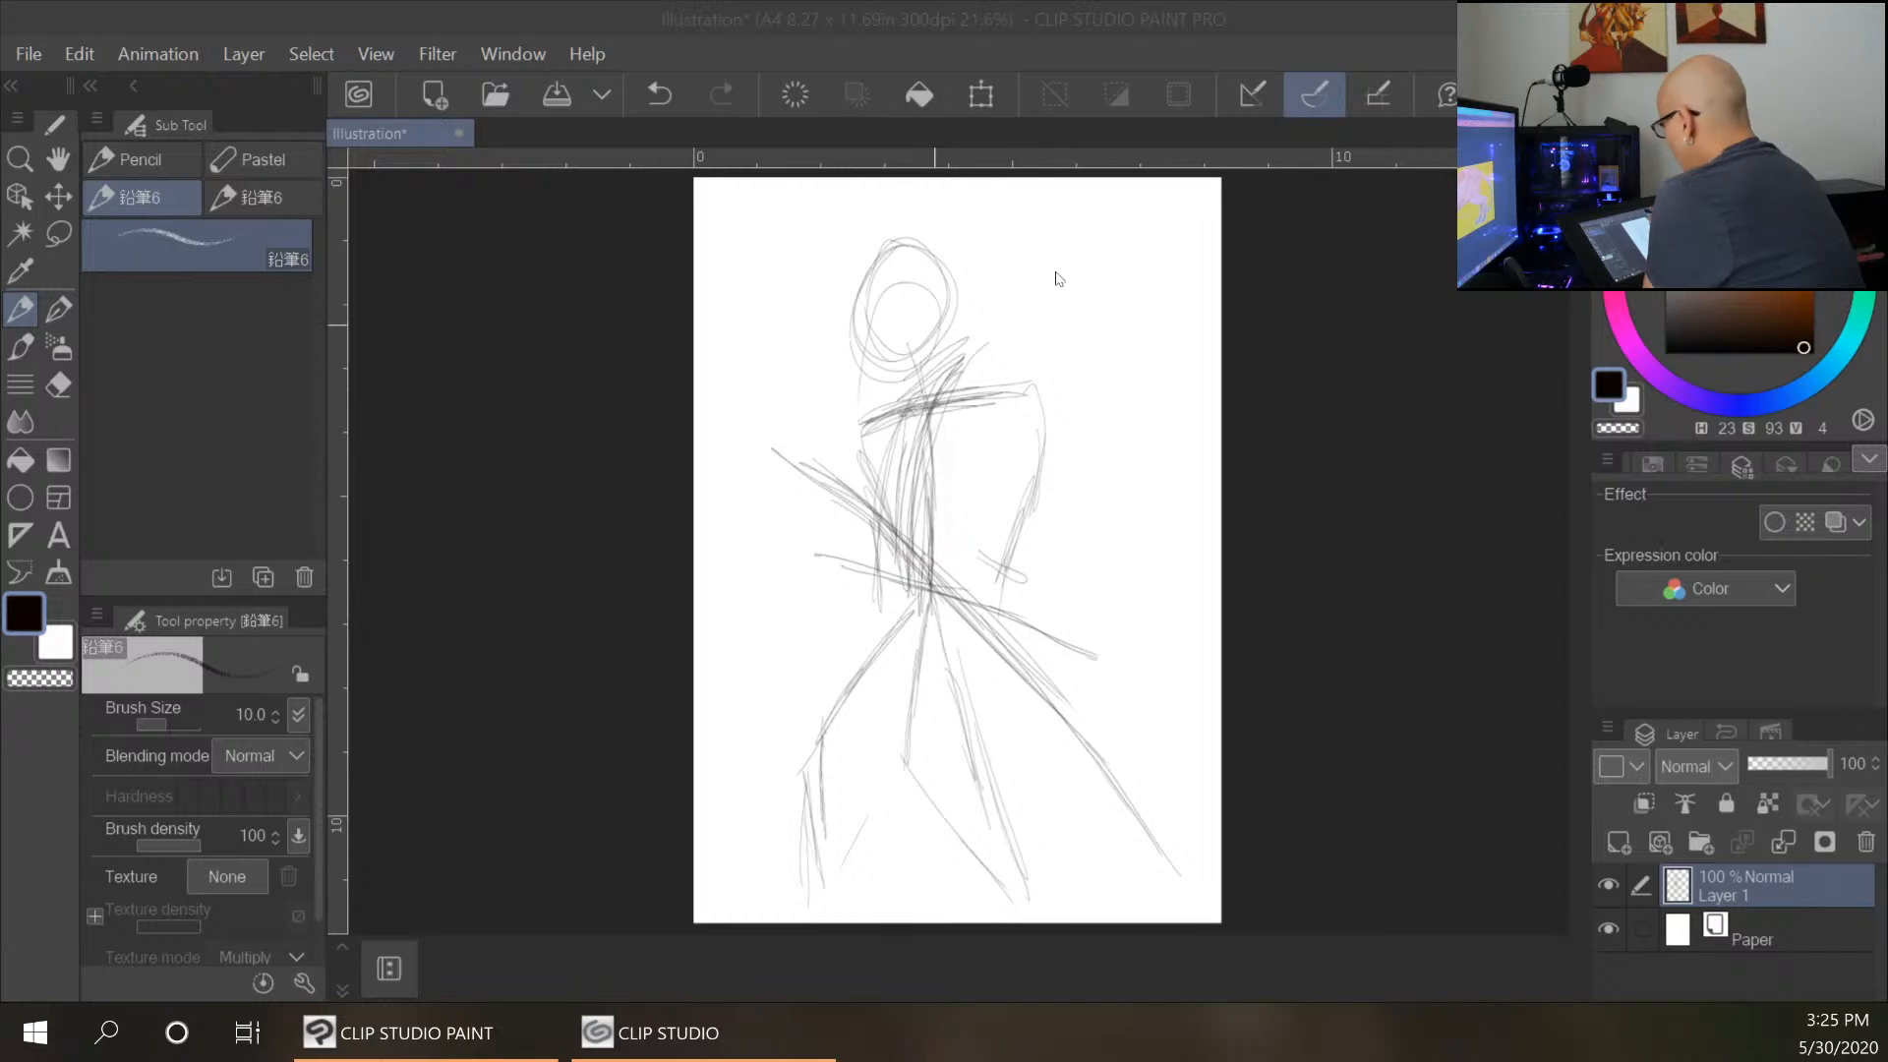
# Rough in both sides of the torso, tapering from the shoulders through the waist to the hips.
pyautogui.click(971, 406)
pyautogui.moveTo(970, 406); pyautogui.dragTo(992, 590)
pyautogui.moveTo(974, 455); pyautogui.dragTo(977, 642)
pyautogui.moveTo(984, 486); pyautogui.dragTo(959, 689)
pyautogui.moveTo(887, 428); pyautogui.dragTo(874, 627)
pyautogui.moveTo(882, 512)
pyautogui.mouseDown()
pyautogui.moveTo(870, 693)
pyautogui.moveTo(985, 681)
pyautogui.moveTo(964, 473)
pyautogui.moveTo(963, 686)
pyautogui.mouseUp()
pyautogui.moveTo(888, 604)
pyautogui.mouseDown()
pyautogui.moveTo(934, 541)
pyautogui.moveTo(983, 602)
pyautogui.moveTo(980, 424)
pyautogui.moveTo(890, 506)
pyautogui.moveTo(958, 399)
pyautogui.moveTo(972, 610)
pyautogui.moveTo(921, 540)
pyautogui.moveTo(867, 627)
pyautogui.moveTo(900, 668)
pyautogui.moveTo(890, 717)
pyautogui.moveTo(895, 639)
pyautogui.moveTo(946, 705)
pyautogui.moveTo(914, 659)
pyautogui.moveTo(983, 629)
pyautogui.moveTo(939, 726)
pyautogui.mouseUp()
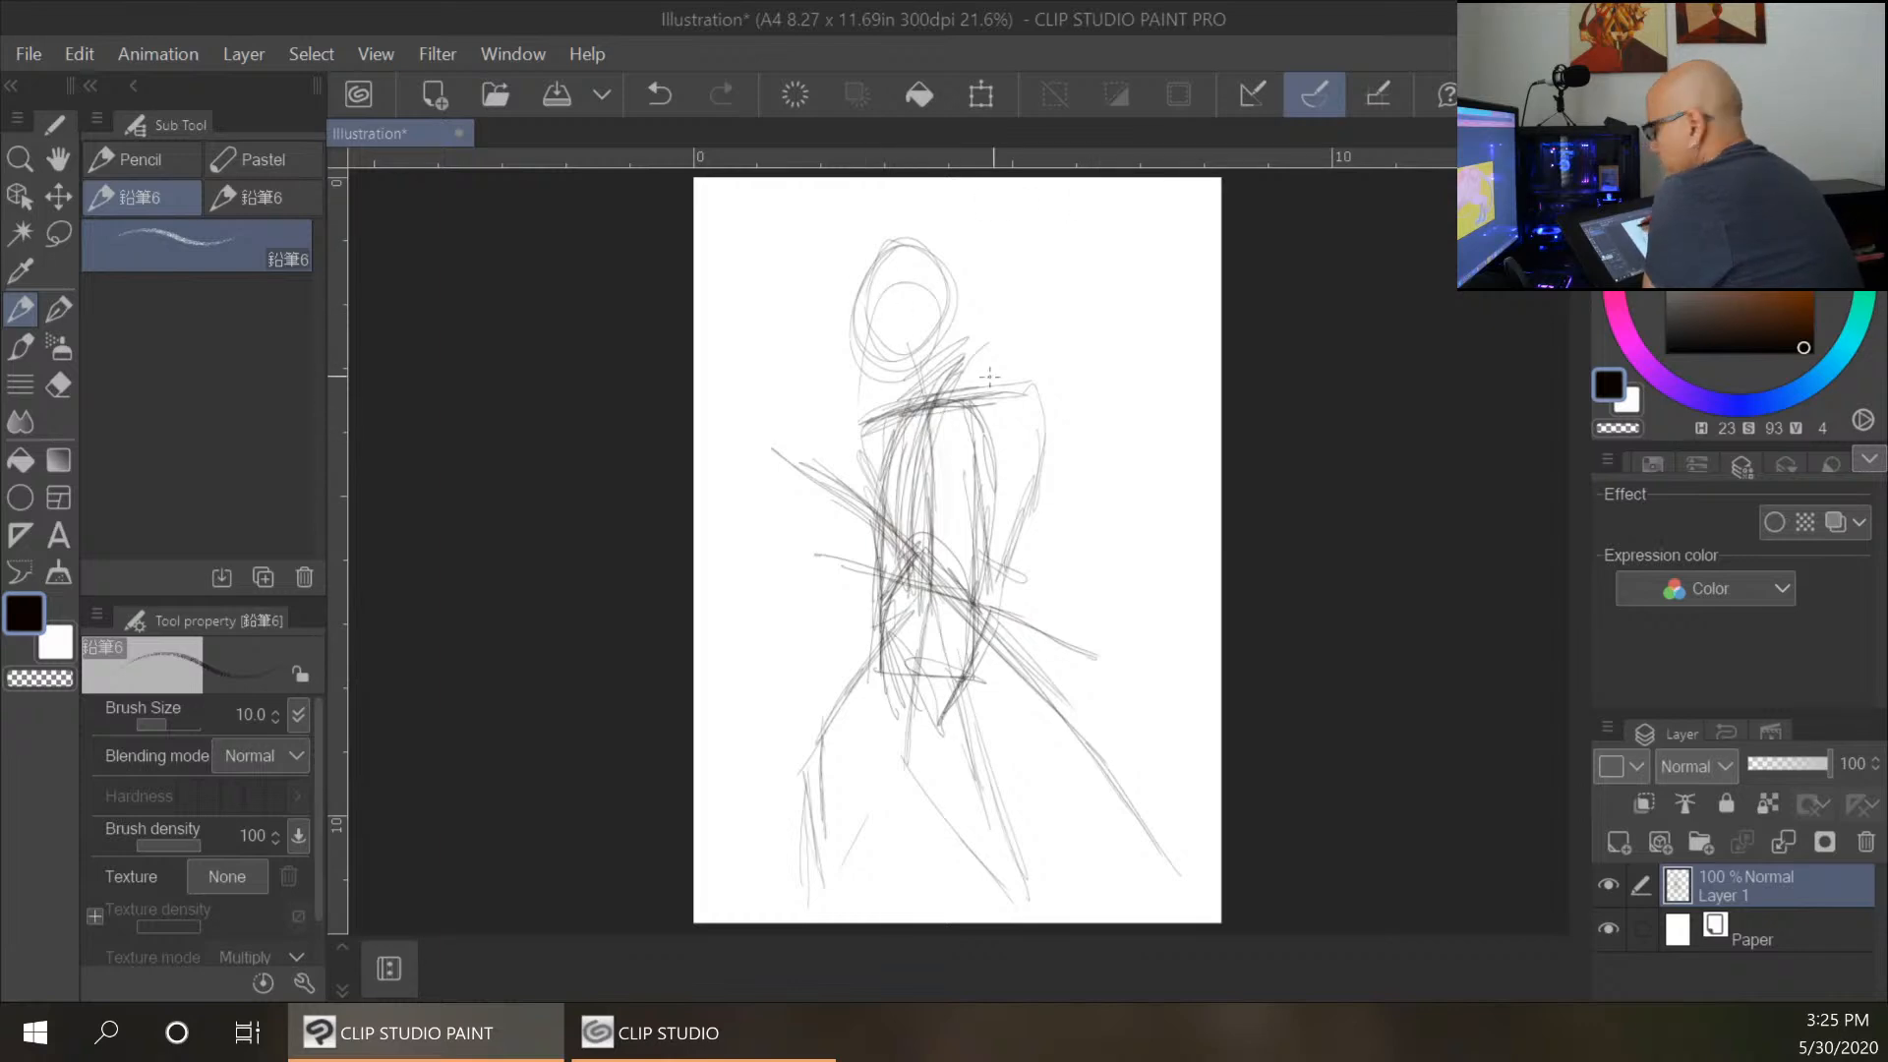
# Darken the shoulder line and redraw the bent arm with an elbow joint and a forearm reaching the hip.
pyautogui.moveTo(862, 413)
pyautogui.mouseDown()
pyautogui.moveTo(996, 399)
pyautogui.moveTo(913, 428)
pyautogui.moveTo(1008, 393)
pyautogui.mouseUp()
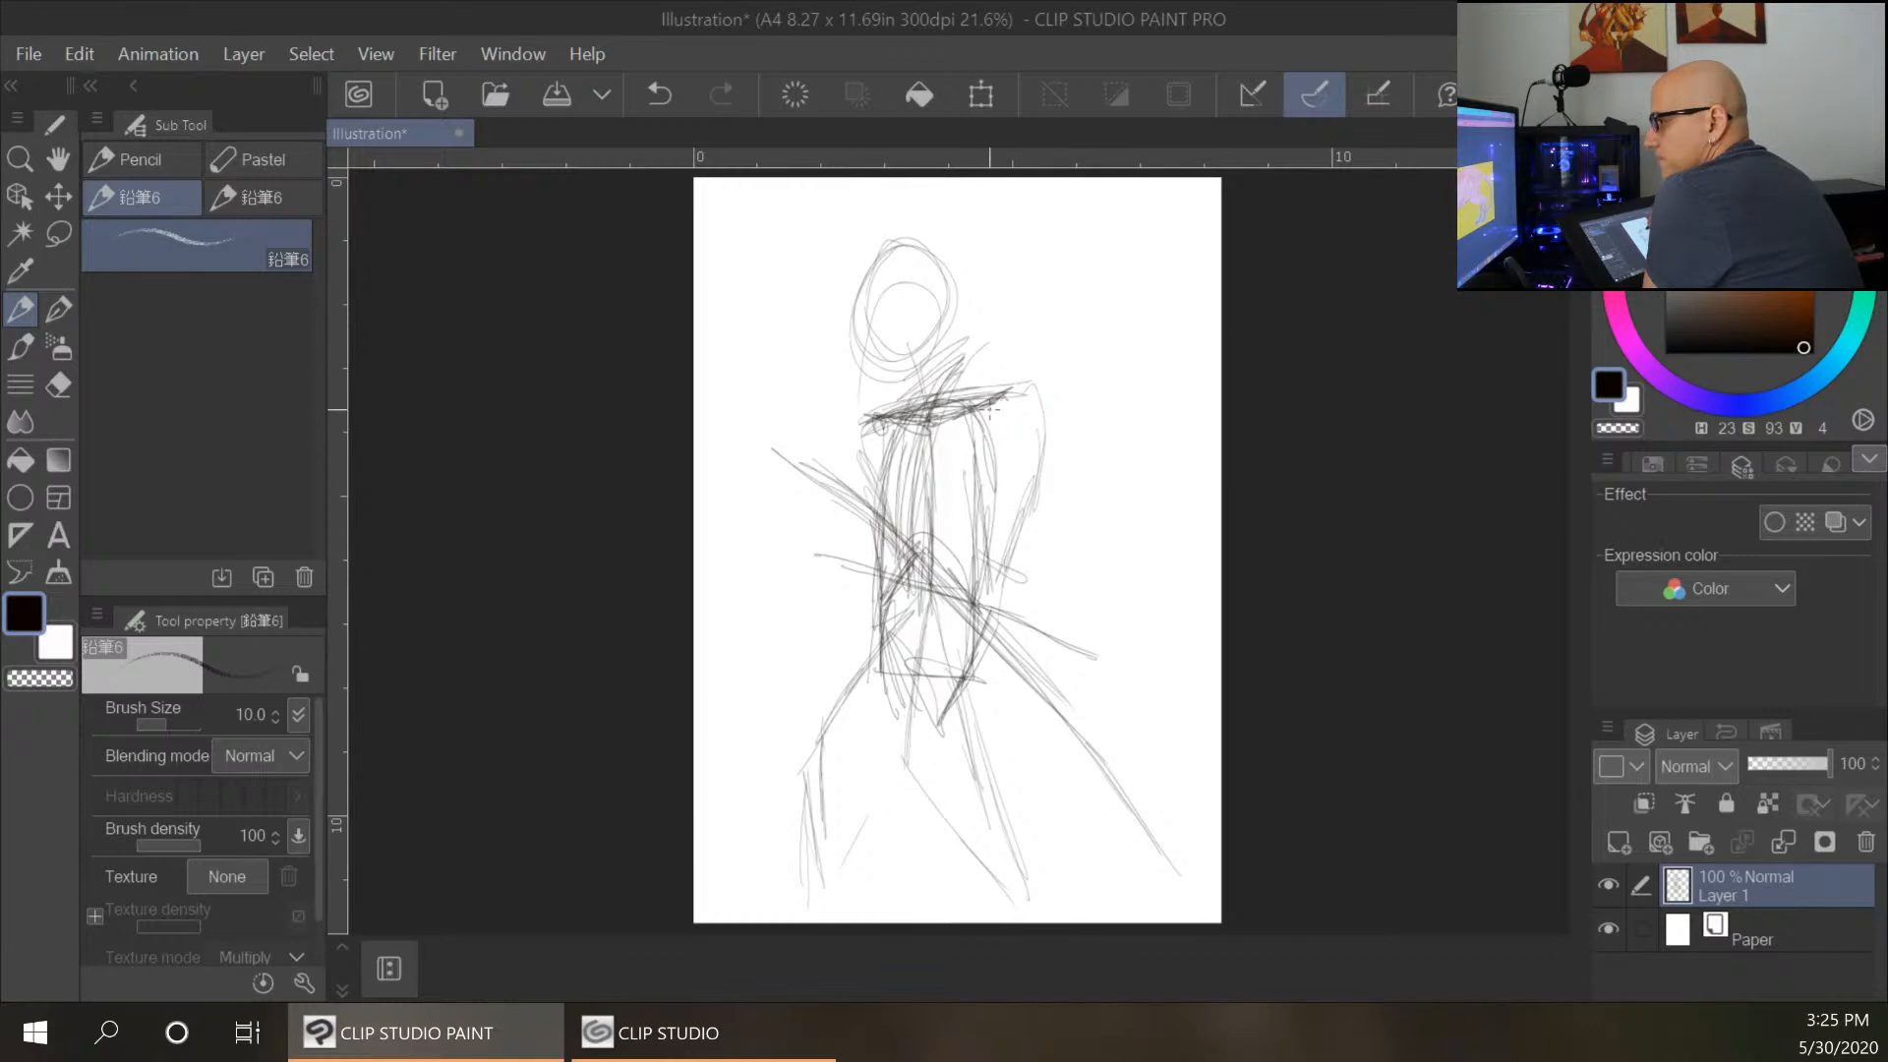
pyautogui.moveTo(1009, 453)
pyautogui.mouseDown()
pyautogui.moveTo(1008, 421)
pyautogui.moveTo(1025, 538)
pyautogui.mouseUp()
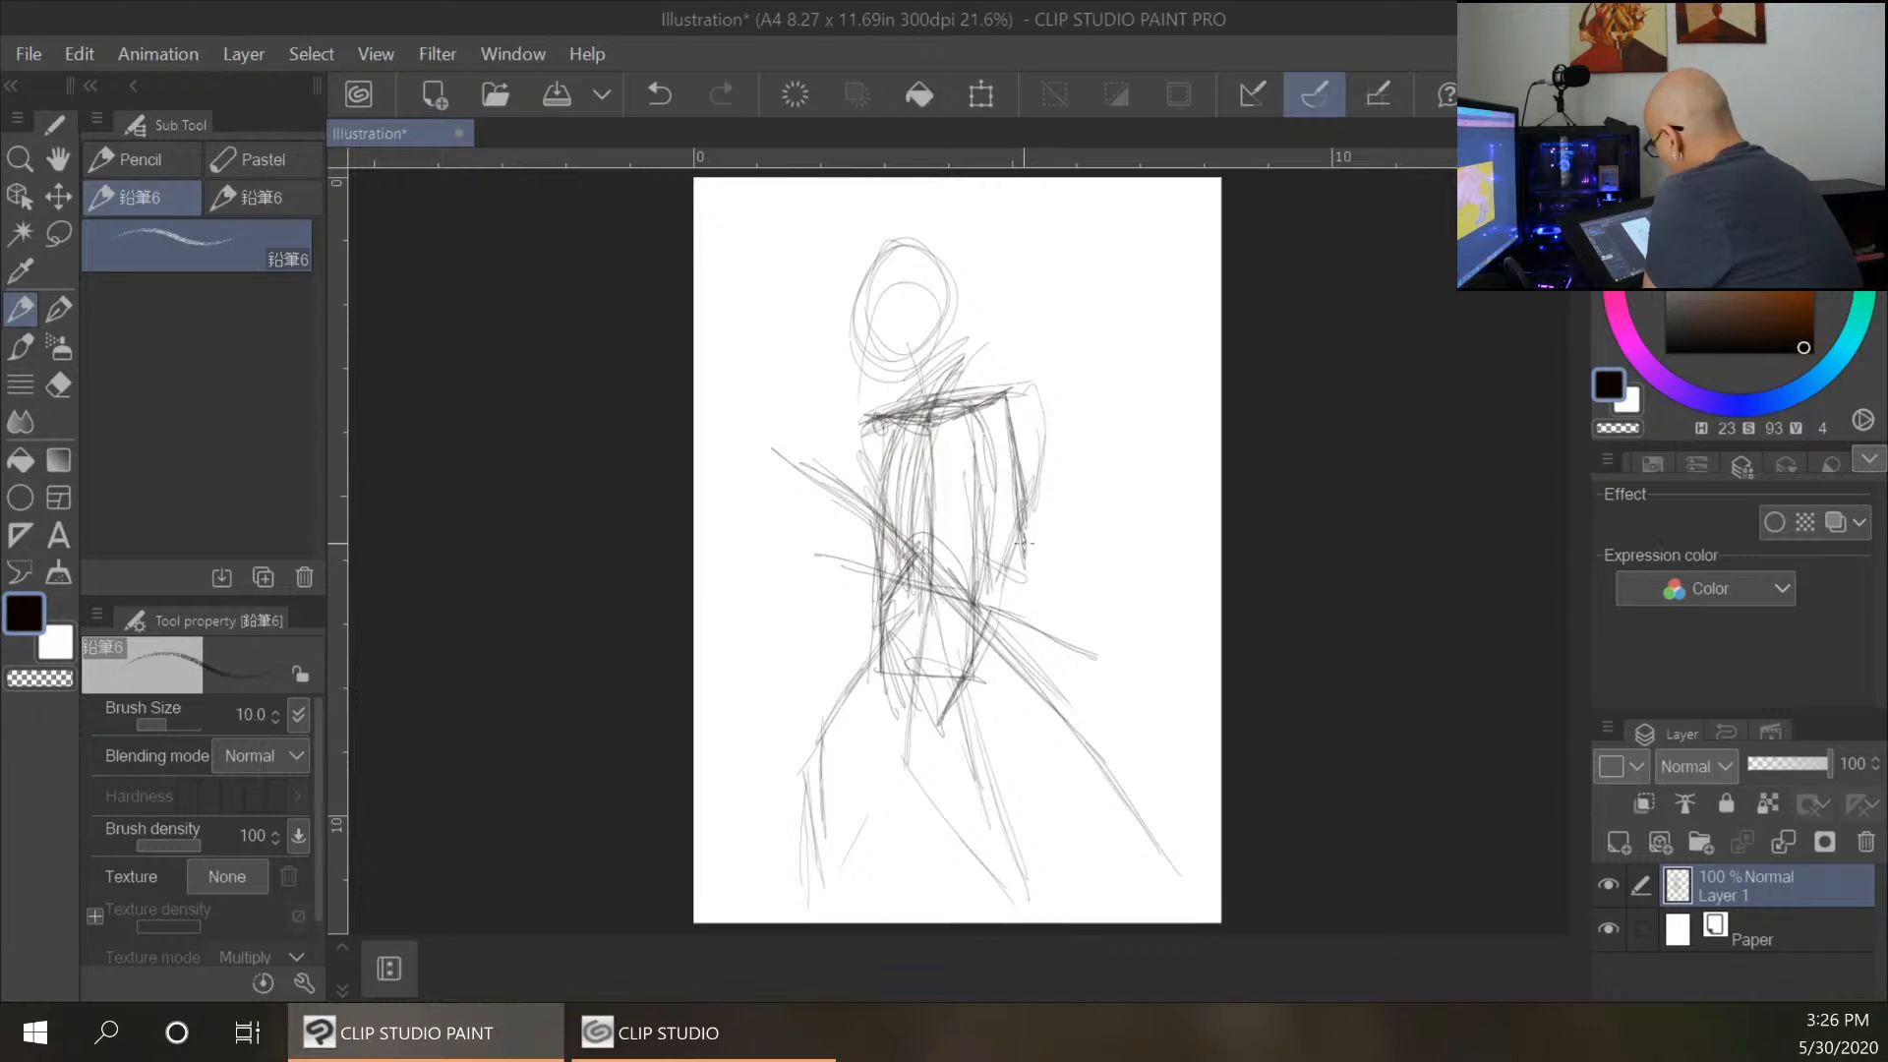
pyautogui.moveTo(1025, 557); pyautogui.dragTo(1026, 570)
pyautogui.moveTo(1010, 448); pyautogui.dragTo(1026, 536)
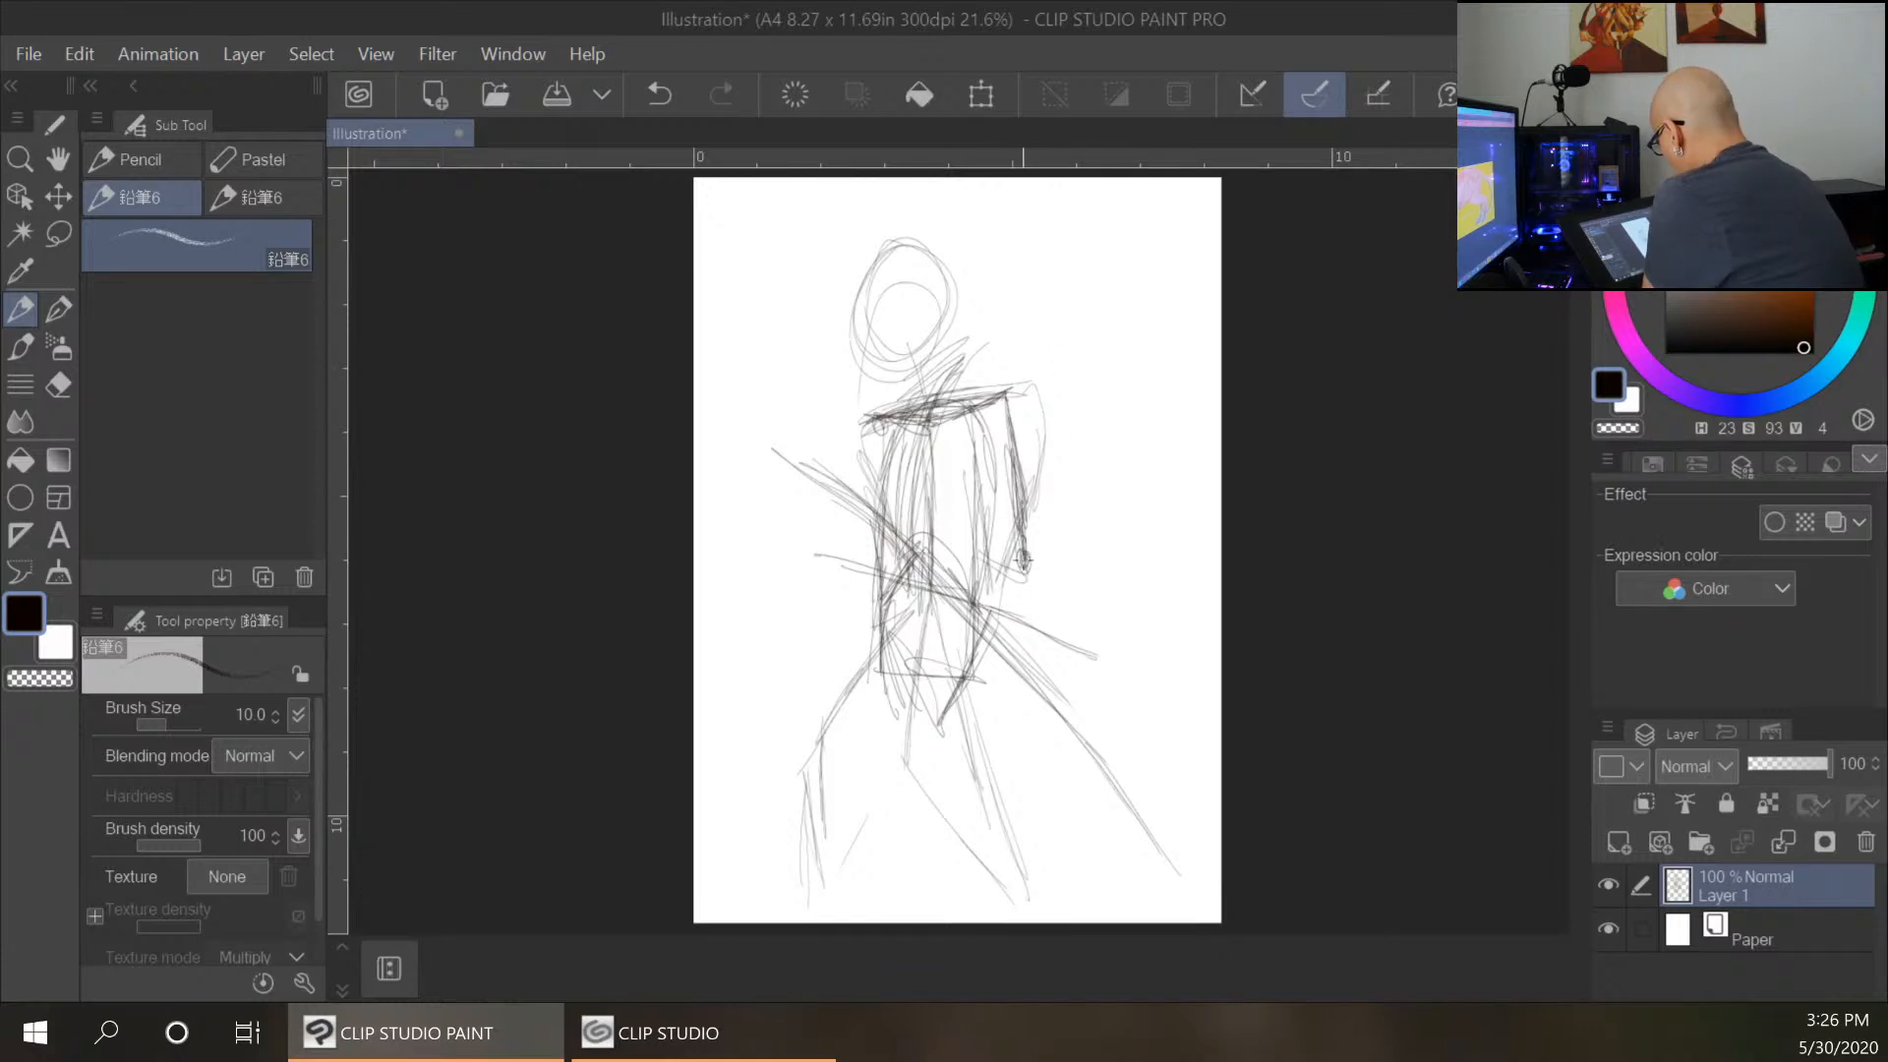
pyautogui.moveTo(1024, 556)
pyautogui.mouseDown()
pyautogui.moveTo(970, 684)
pyautogui.moveTo(975, 659)
pyautogui.mouseUp()
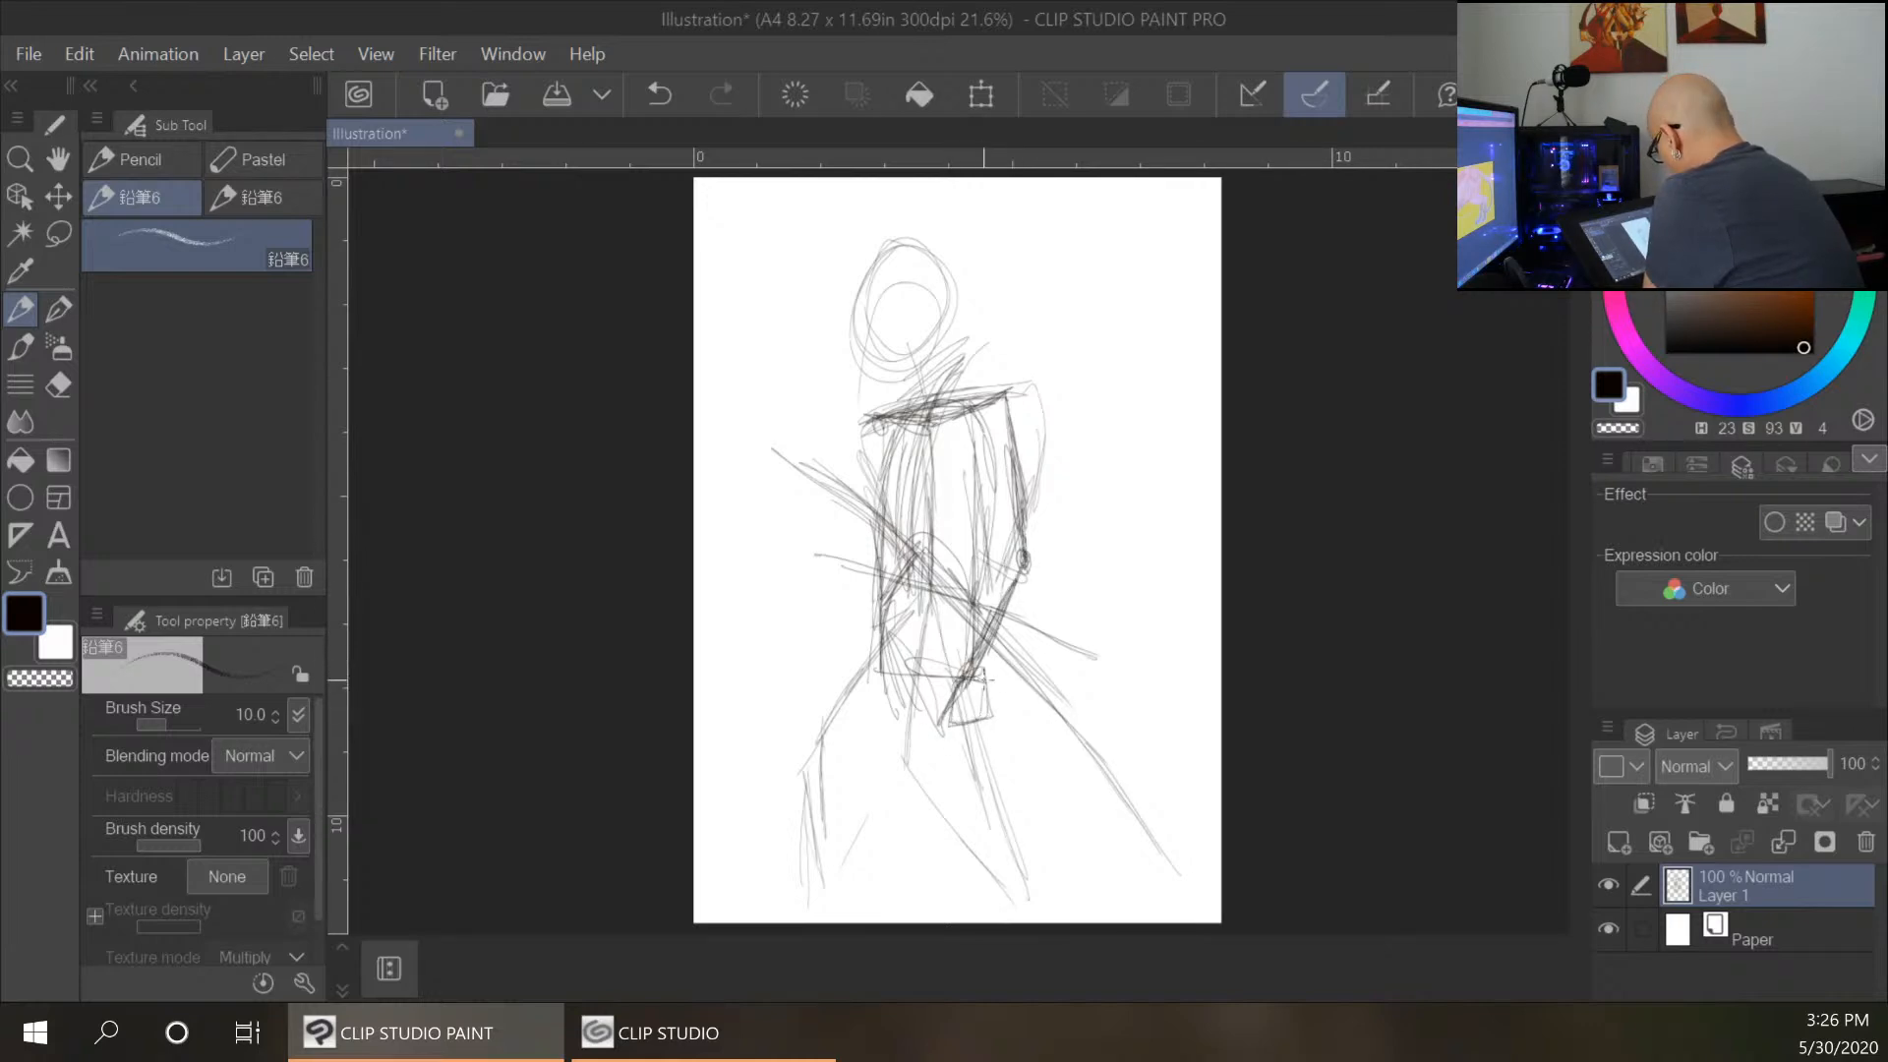
# Sketch the arch at the base of the ribcage and reinforce both sides of the torso.
pyautogui.moveTo(911, 560)
pyautogui.mouseDown()
pyautogui.moveTo(958, 551)
pyautogui.moveTo(978, 592)
pyautogui.mouseUp()
pyautogui.moveTo(922, 539); pyautogui.dragTo(882, 598)
pyautogui.moveTo(894, 424); pyautogui.dragTo(876, 588)
pyautogui.moveTo(982, 413)
pyautogui.mouseDown()
pyautogui.moveTo(995, 557)
pyautogui.moveTo(974, 594)
pyautogui.mouseUp()
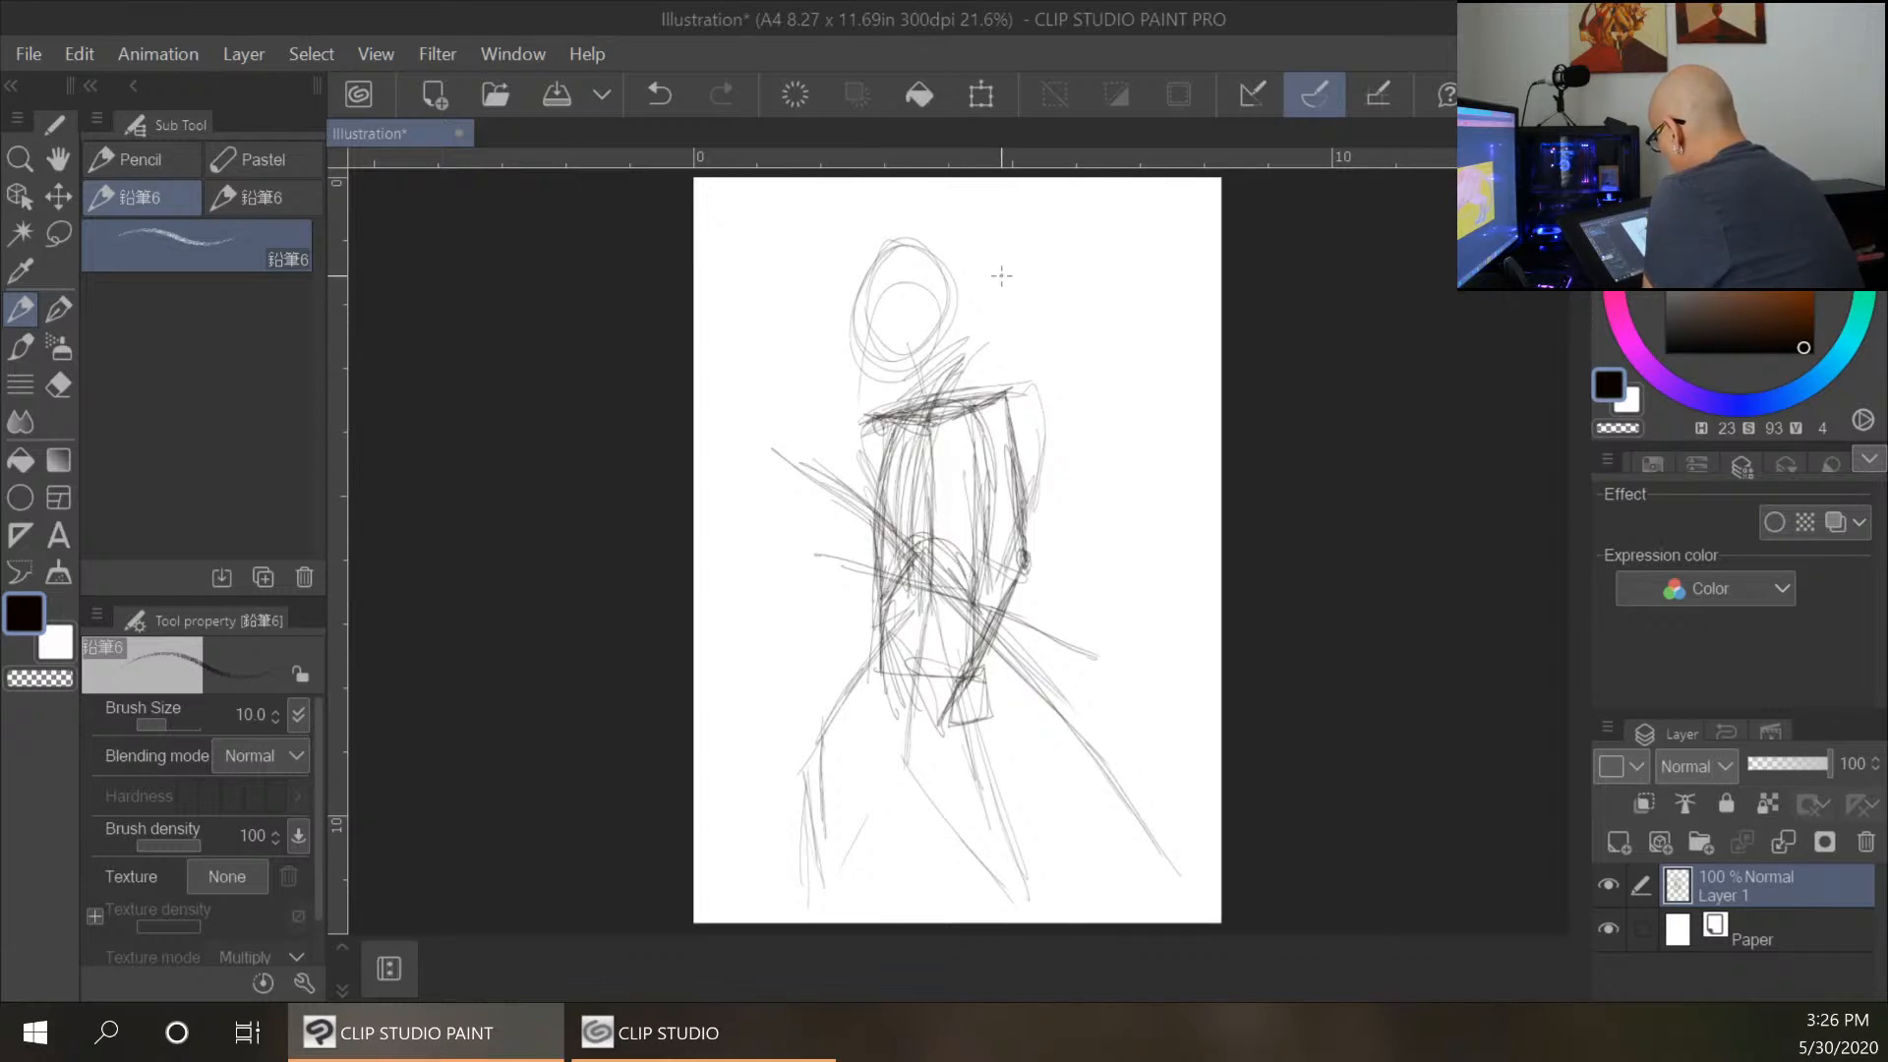
# Draw an arrow aimed at the shoulder beside the arm and reinforce the chest and center lines of the torso.
pyautogui.moveTo(1123, 269); pyautogui.dragTo(1052, 340)
pyautogui.moveTo(973, 403); pyautogui.dragTo(978, 588)
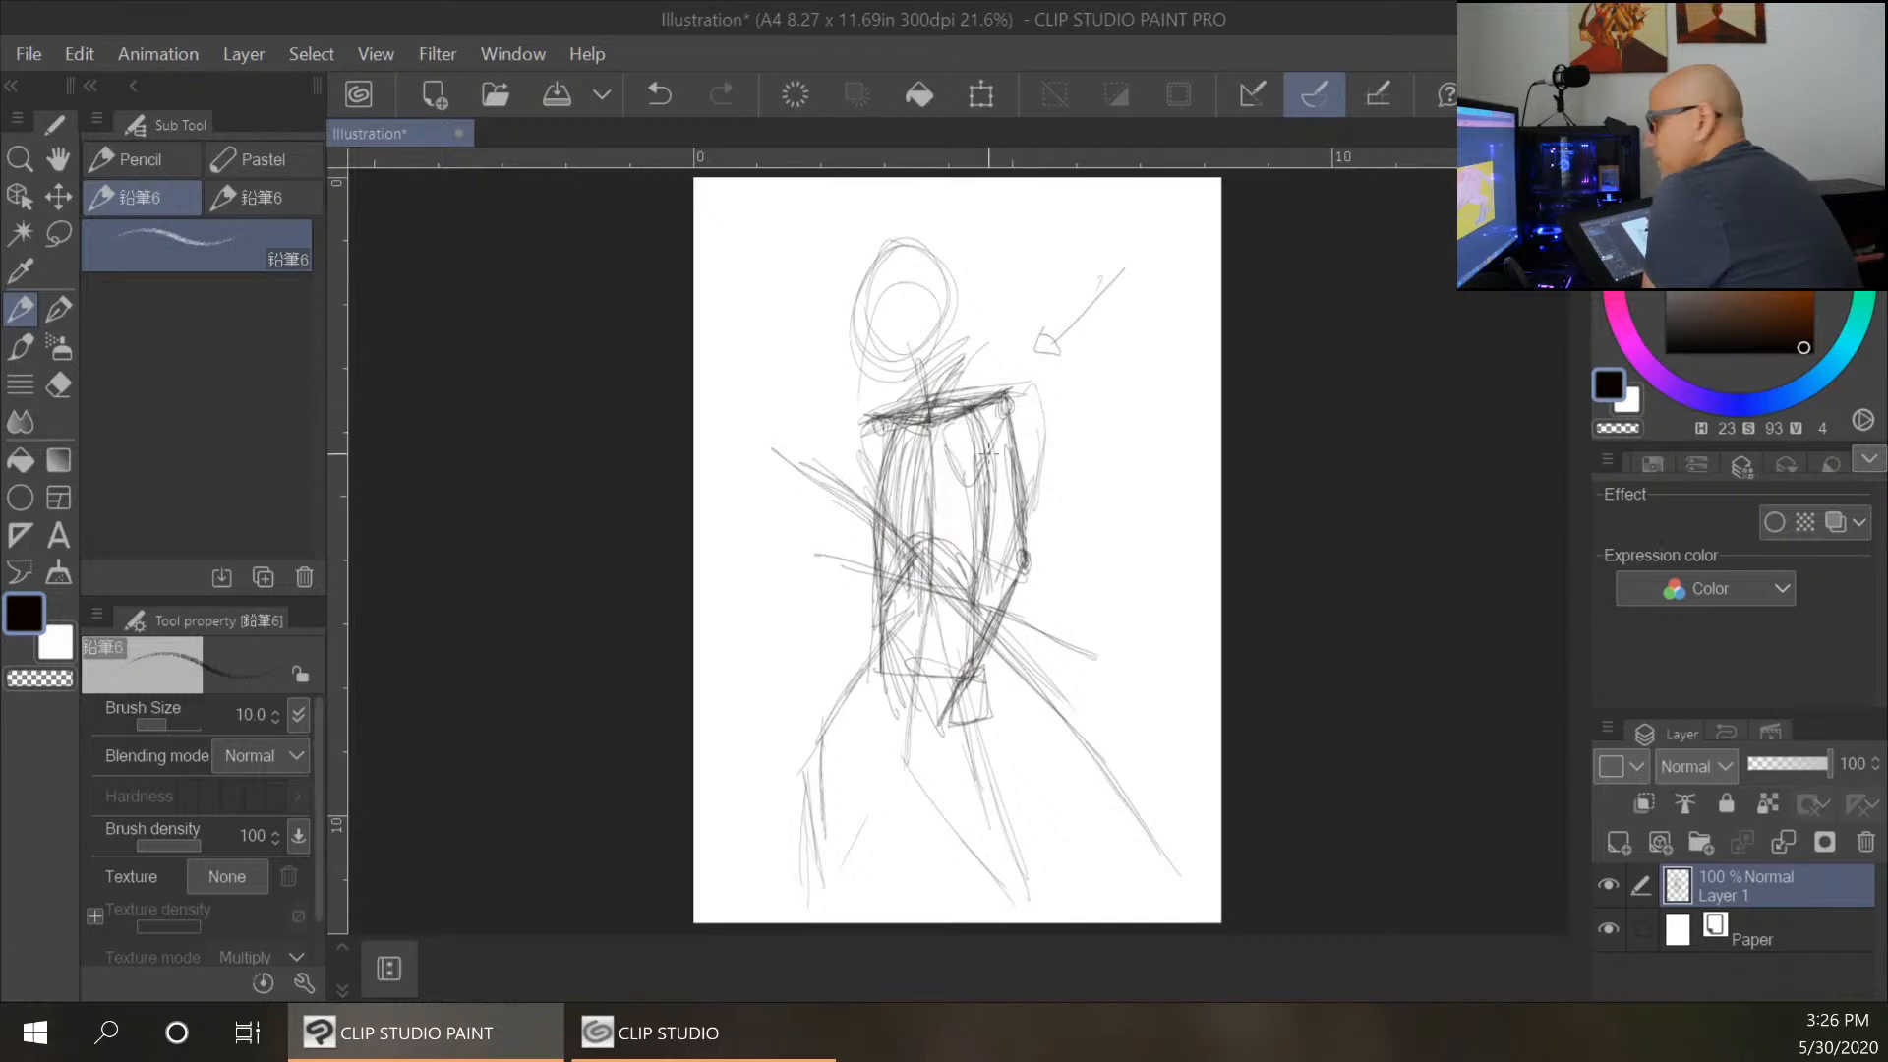
pyautogui.moveTo(939, 453)
pyautogui.mouseDown()
pyautogui.moveTo(1007, 431)
pyautogui.moveTo(950, 461)
pyautogui.moveTo(961, 476)
pyautogui.moveTo(1009, 424)
pyautogui.moveTo(965, 475)
pyautogui.moveTo(936, 429)
pyautogui.moveTo(860, 423)
pyautogui.moveTo(880, 501)
pyautogui.mouseUp()
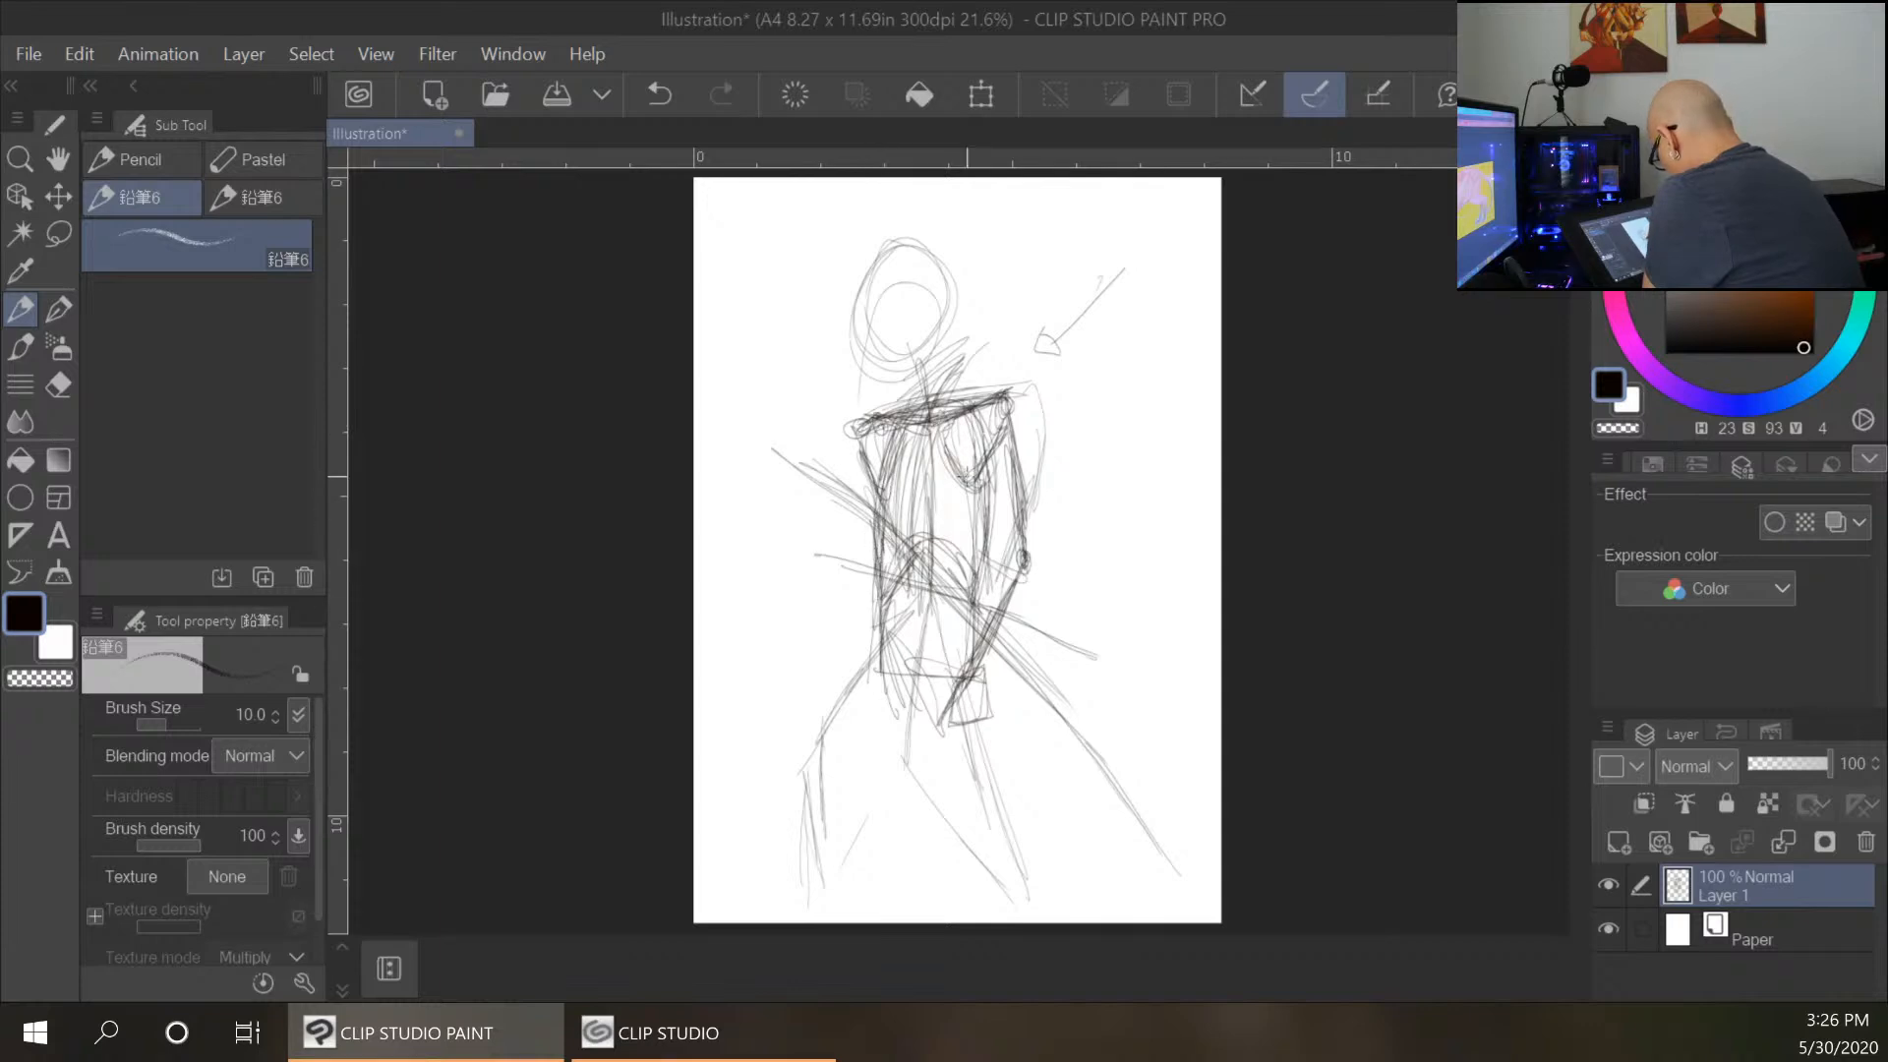
pyautogui.moveTo(915, 423)
pyautogui.mouseDown()
pyautogui.moveTo(877, 570)
pyautogui.moveTo(890, 453)
pyautogui.moveTo(941, 582)
pyautogui.moveTo(913, 629)
pyautogui.mouseUp()
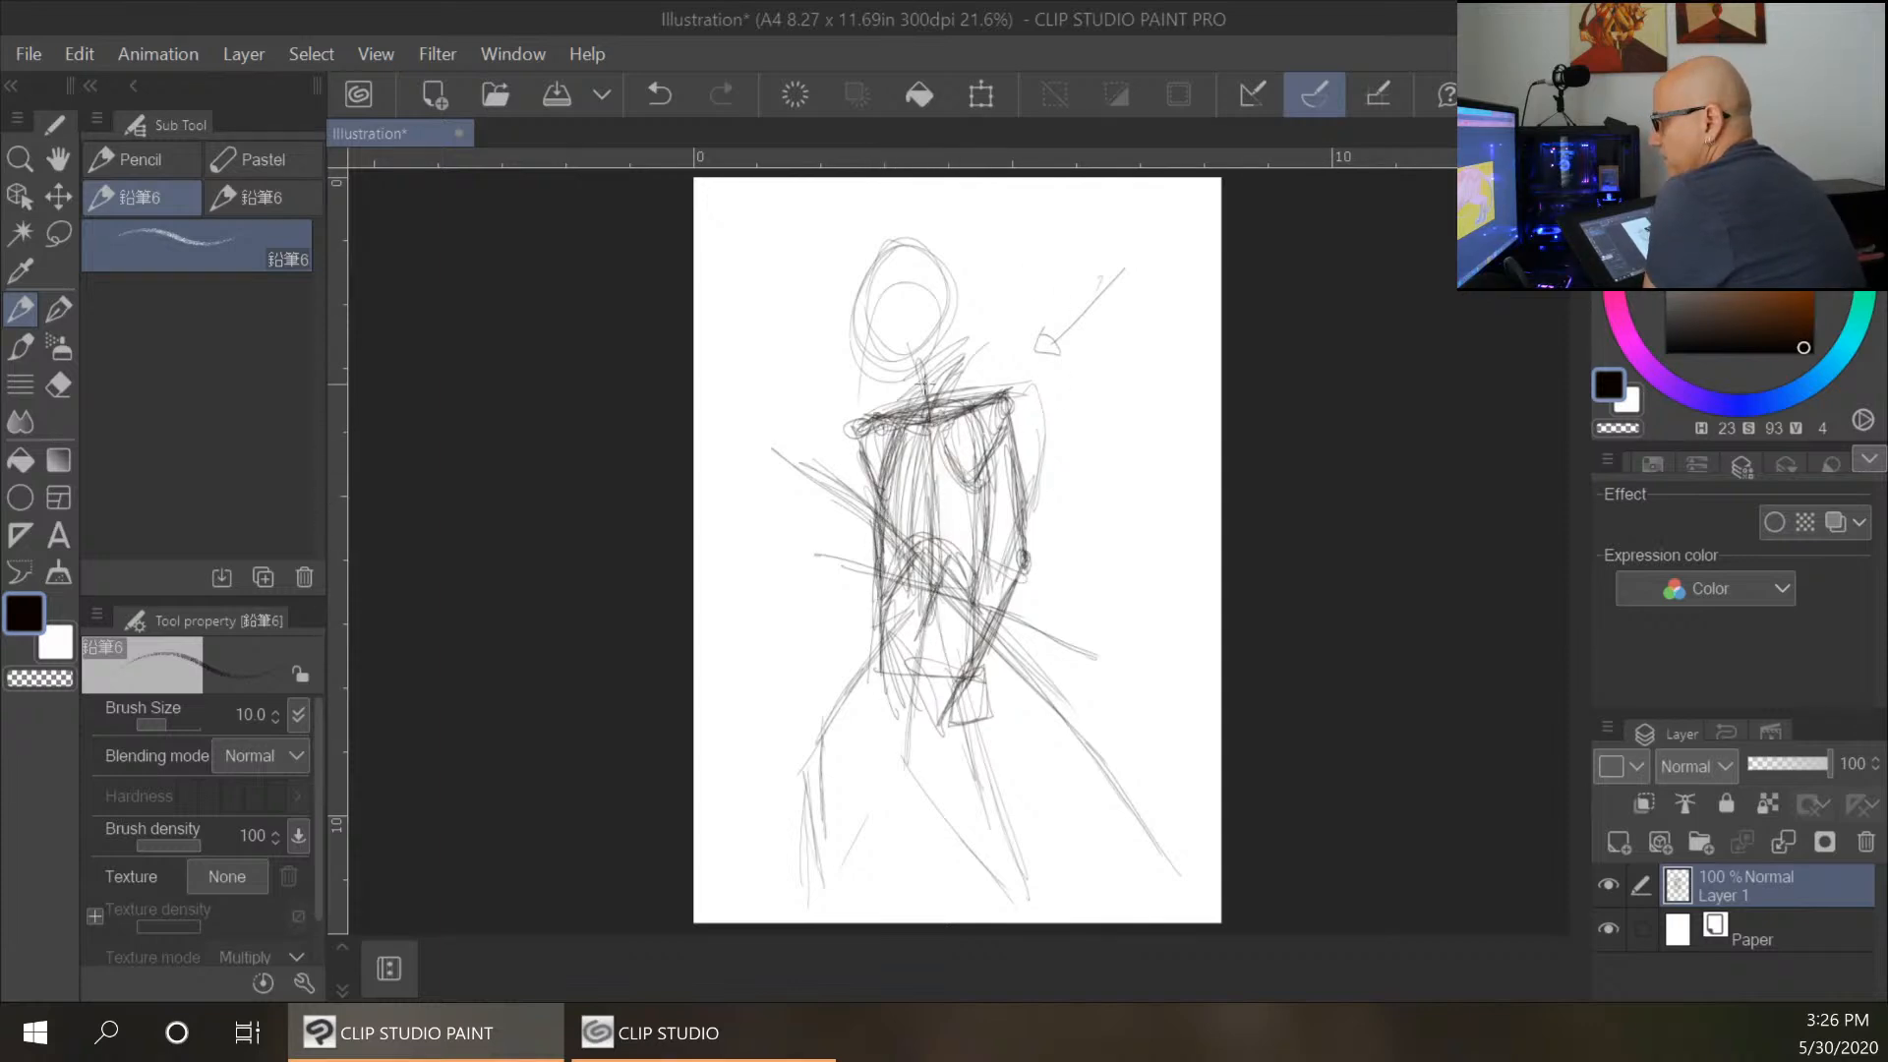
# Sketch the pelvis wedge and build out both legs with thighs, bent knees and lower legs.
pyautogui.moveTo(904, 595)
pyautogui.mouseDown()
pyautogui.moveTo(902, 752)
pyautogui.moveTo(974, 696)
pyautogui.moveTo(900, 713)
pyautogui.moveTo(961, 672)
pyautogui.moveTo(924, 747)
pyautogui.moveTo(988, 723)
pyautogui.moveTo(860, 688)
pyautogui.moveTo(913, 777)
pyautogui.moveTo(890, 693)
pyautogui.mouseUp()
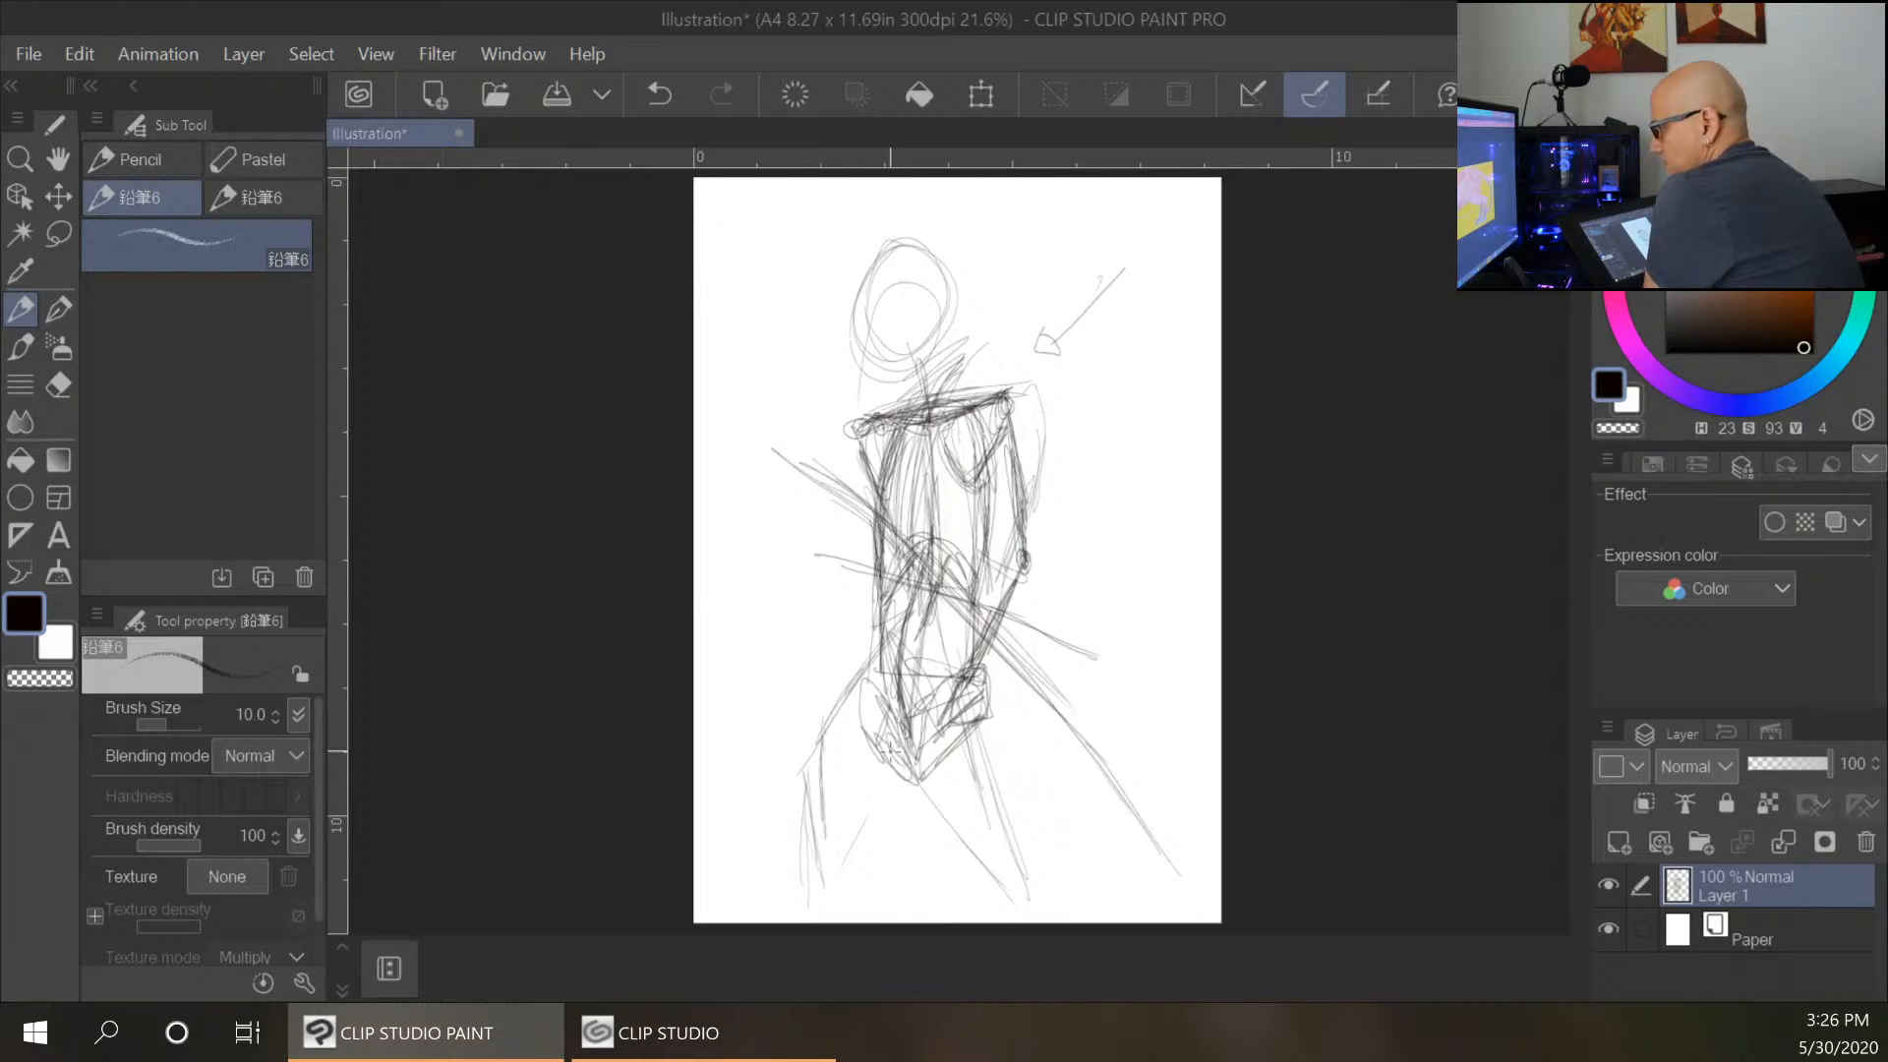
pyautogui.moveTo(855, 701)
pyautogui.mouseDown()
pyautogui.moveTo(805, 844)
pyautogui.moveTo(905, 780)
pyautogui.moveTo(874, 828)
pyautogui.moveTo(868, 719)
pyautogui.moveTo(847, 774)
pyautogui.moveTo(820, 754)
pyautogui.moveTo(798, 869)
pyautogui.moveTo(855, 853)
pyautogui.moveTo(812, 864)
pyautogui.moveTo(809, 897)
pyautogui.moveTo(842, 872)
pyautogui.moveTo(803, 903)
pyautogui.moveTo(881, 879)
pyautogui.moveTo(897, 841)
pyautogui.moveTo(891, 885)
pyautogui.mouseUp()
pyautogui.moveTo(932, 757)
pyautogui.mouseDown()
pyautogui.moveTo(969, 847)
pyautogui.moveTo(999, 853)
pyautogui.moveTo(1002, 696)
pyautogui.moveTo(1032, 854)
pyautogui.mouseUp()
pyautogui.moveTo(942, 792)
pyautogui.mouseDown()
pyautogui.moveTo(962, 808)
pyautogui.moveTo(924, 787)
pyautogui.moveTo(991, 880)
pyautogui.moveTo(1021, 747)
pyautogui.moveTo(920, 772)
pyautogui.moveTo(991, 873)
pyautogui.moveTo(1017, 762)
pyautogui.moveTo(1022, 883)
pyautogui.moveTo(1050, 828)
pyautogui.moveTo(1066, 836)
pyautogui.moveTo(1037, 904)
pyautogui.moveTo(1068, 867)
pyautogui.moveTo(1033, 855)
pyautogui.moveTo(1022, 877)
pyautogui.moveTo(1058, 915)
pyautogui.moveTo(1015, 760)
pyautogui.moveTo(869, 856)
pyautogui.mouseUp()
pyautogui.moveTo(844, 696)
pyautogui.mouseDown()
pyautogui.moveTo(797, 863)
pyautogui.moveTo(859, 886)
pyautogui.moveTo(874, 921)
pyautogui.mouseUp()
pyautogui.moveTo(869, 880)
pyautogui.mouseDown()
pyautogui.moveTo(853, 921)
pyautogui.moveTo(883, 907)
pyautogui.mouseUp()
pyautogui.moveTo(886, 812); pyautogui.dragTo(914, 759)
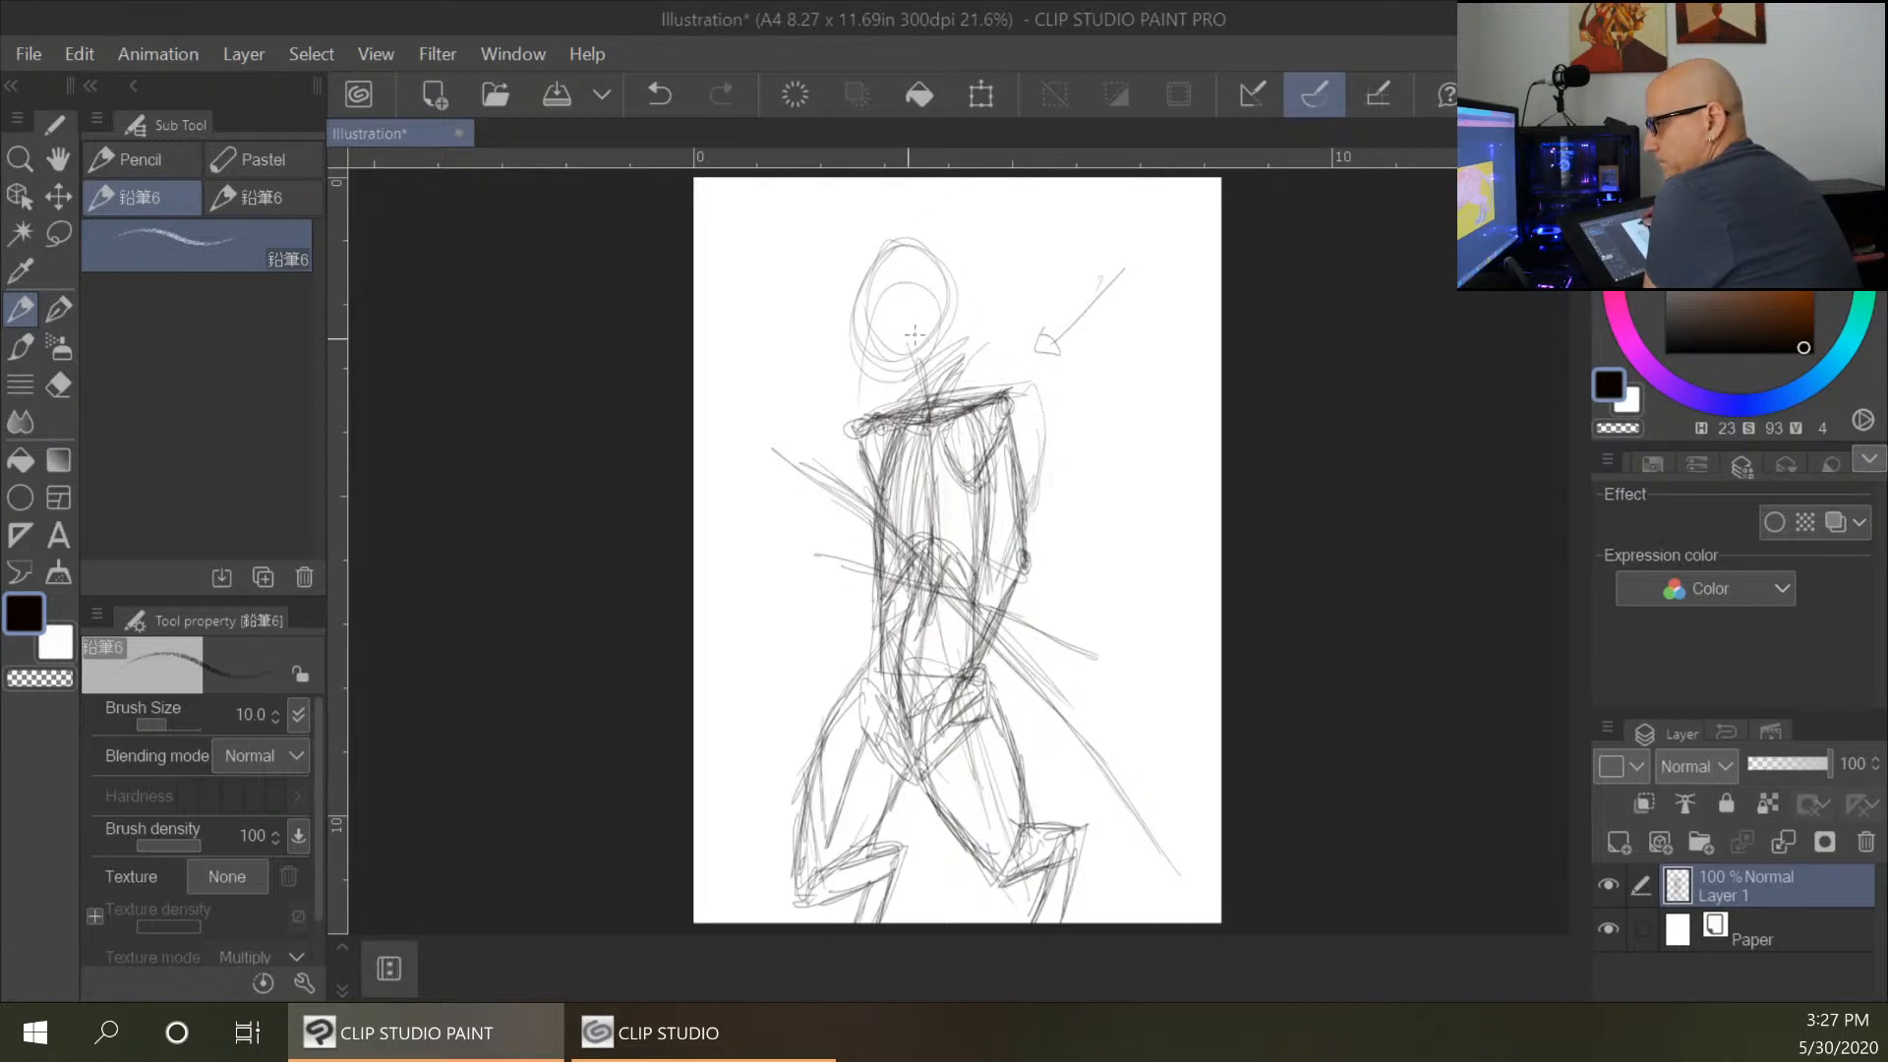
# Sketch the neck below the head and refine the arm's elbow and the blocky fingers at the hip.
pyautogui.moveTo(950, 303); pyautogui.dragTo(924, 403)
pyautogui.moveTo(950, 336); pyautogui.dragTo(968, 395)
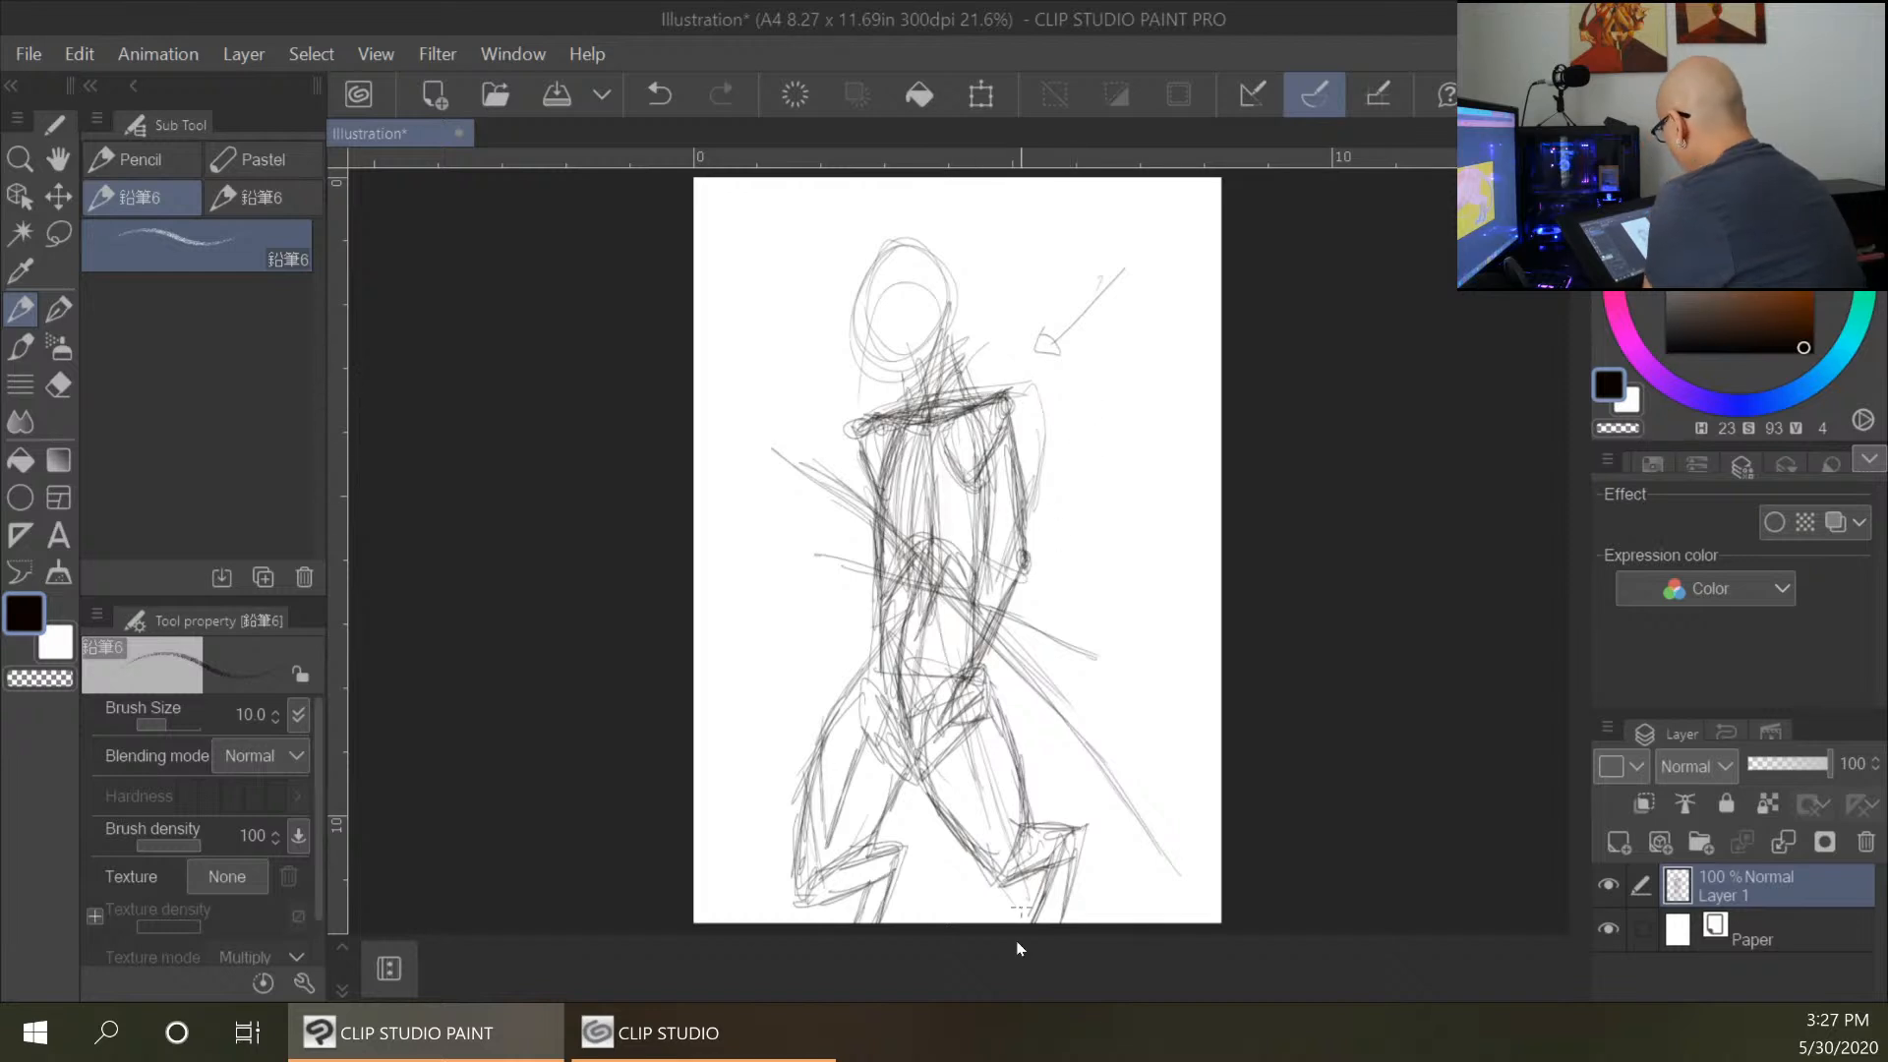
pyautogui.moveTo(1035, 556)
pyautogui.mouseDown()
pyautogui.moveTo(981, 664)
pyautogui.moveTo(988, 714)
pyautogui.moveTo(959, 726)
pyautogui.moveTo(1010, 737)
pyautogui.moveTo(1007, 716)
pyautogui.mouseUp()
pyautogui.moveTo(985, 690); pyautogui.dragTo(989, 729)
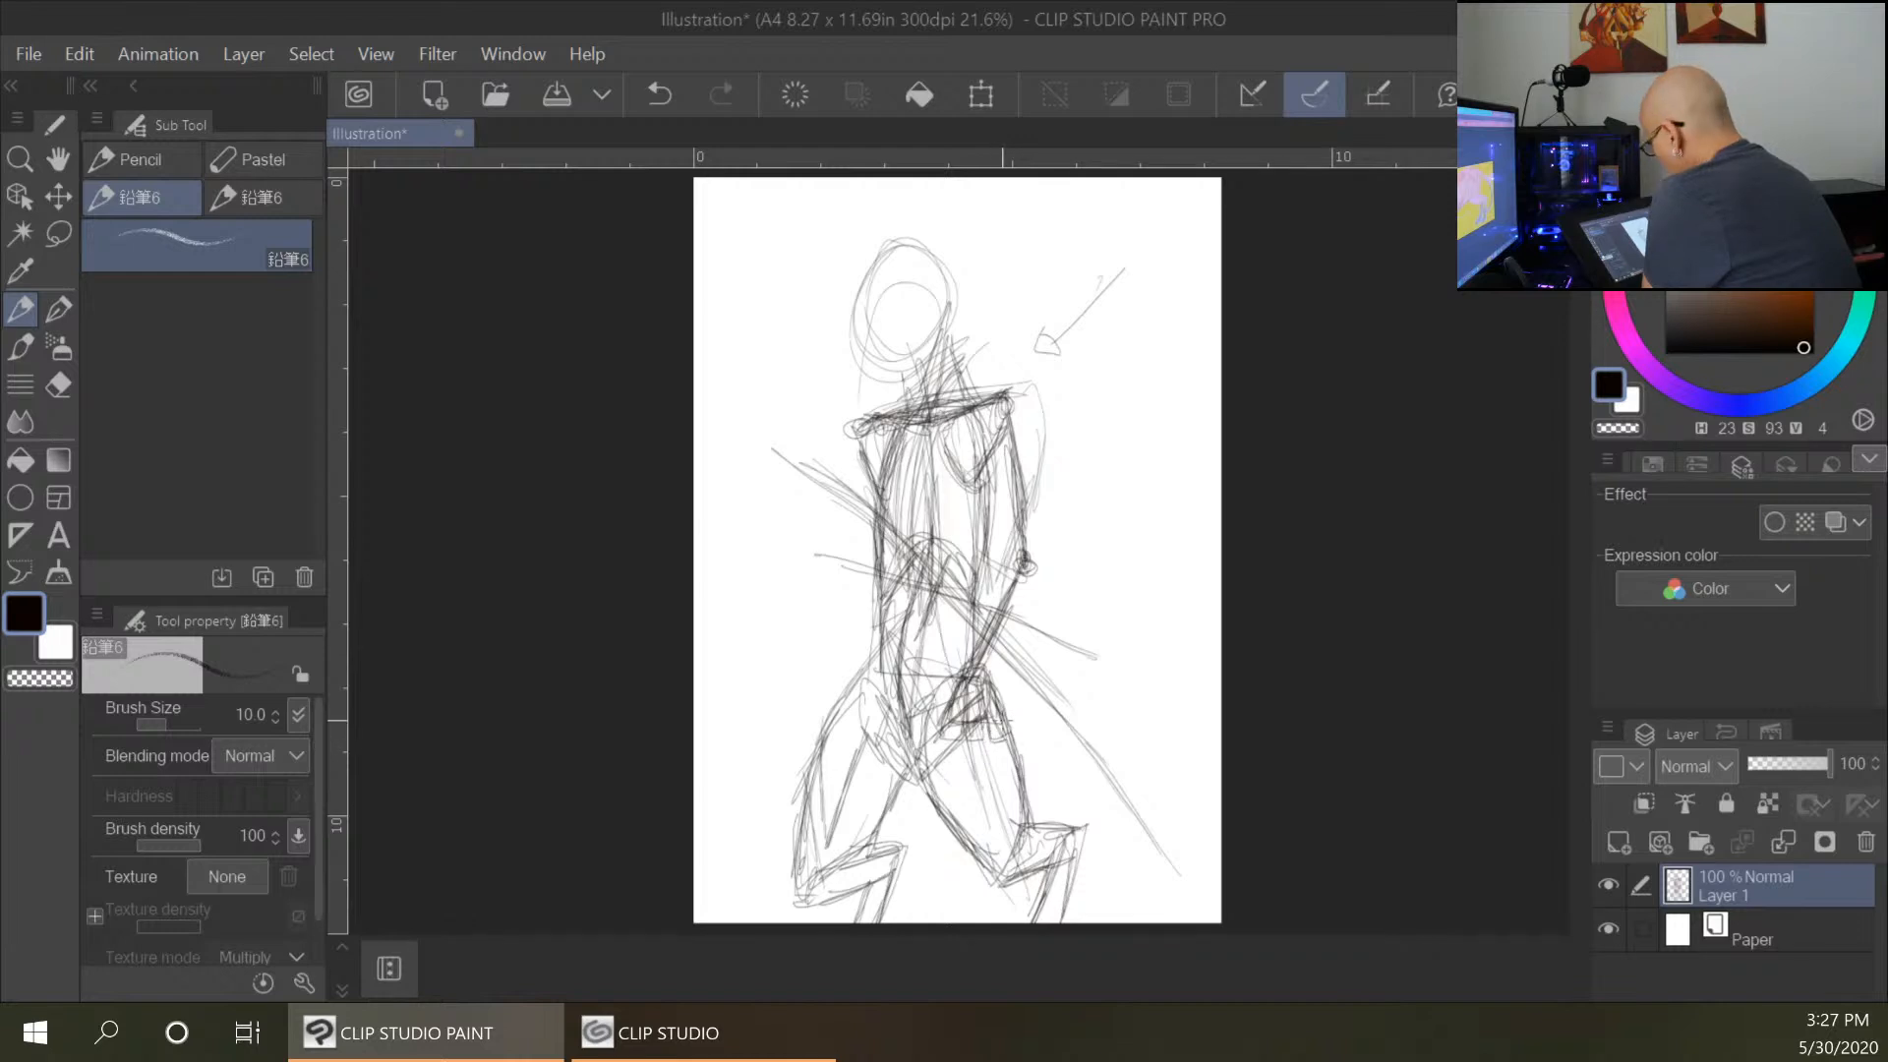
pyautogui.moveTo(970, 743)
pyautogui.mouseDown()
pyautogui.moveTo(934, 717)
pyautogui.moveTo(991, 747)
pyautogui.mouseUp()
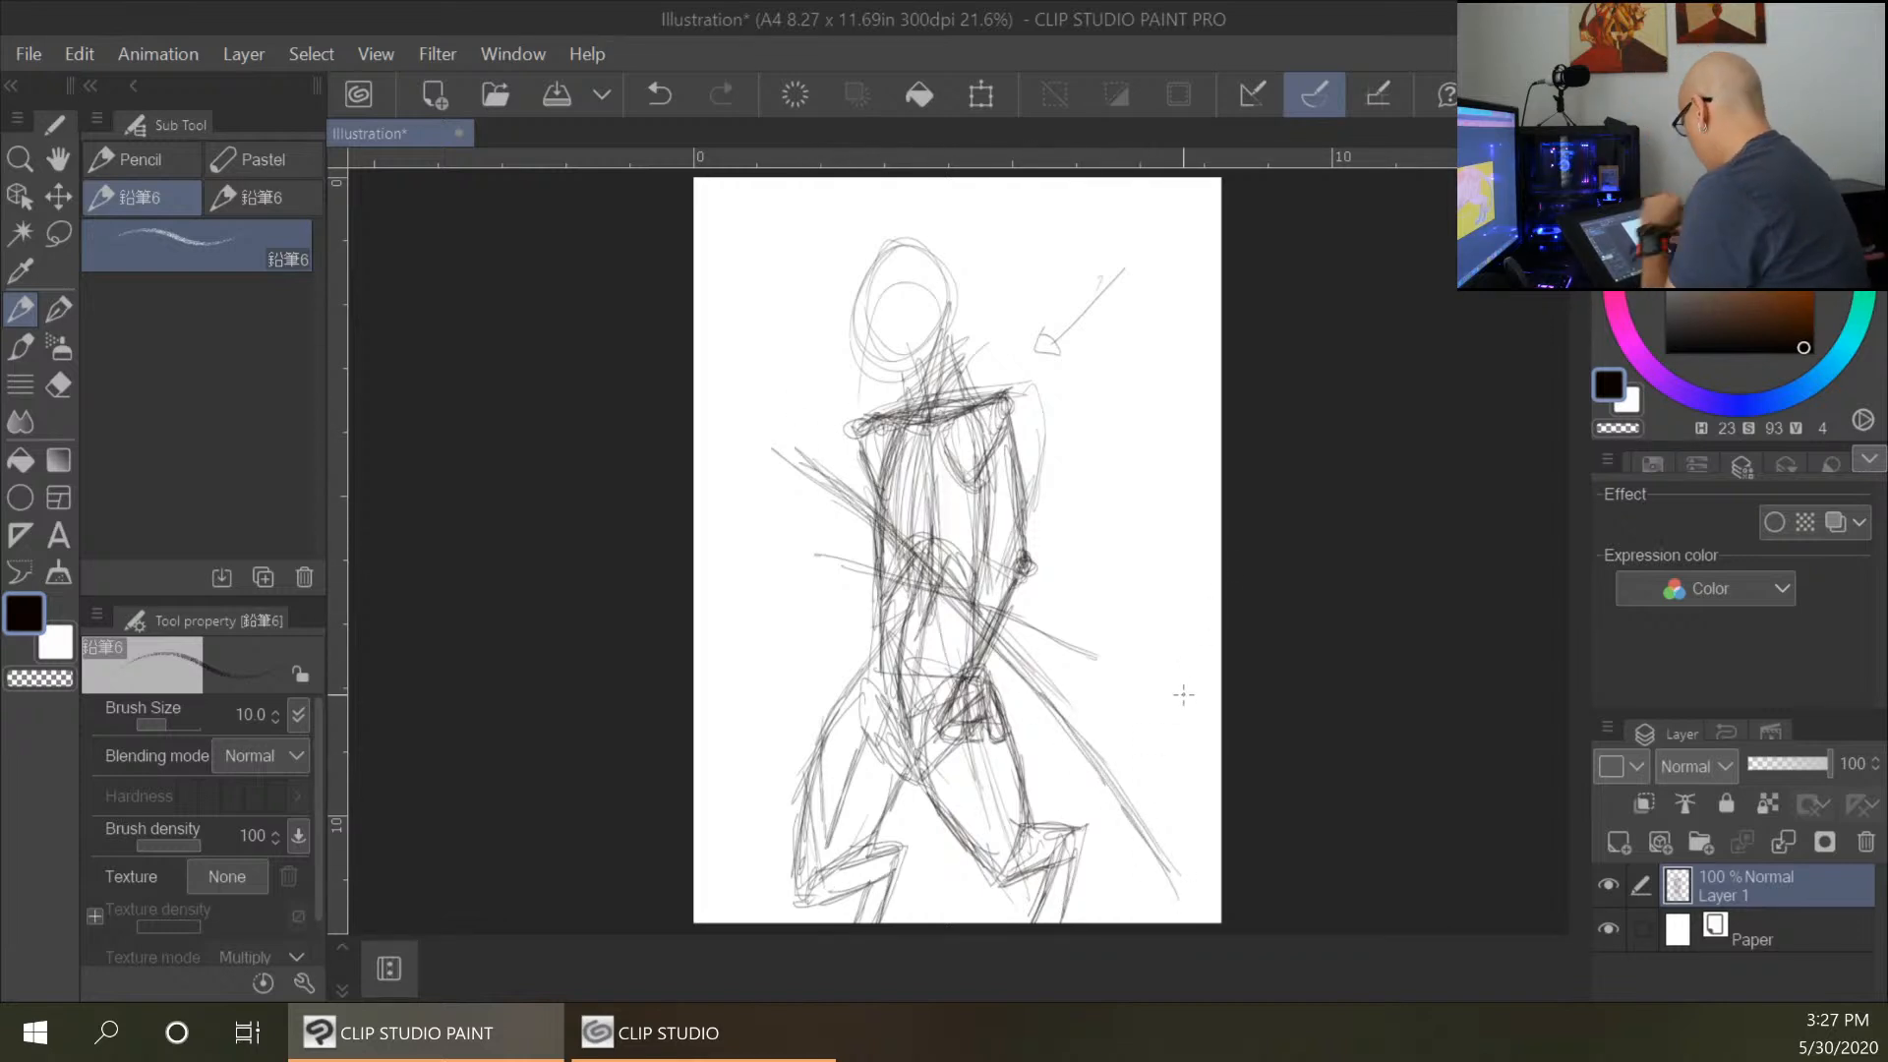
# Give the long diagonal sword thickness with parallel edges and close its handle and scabbard ends.
pyautogui.moveTo(824, 476); pyautogui.dragTo(902, 564)
pyautogui.moveTo(786, 469); pyautogui.dragTo(934, 588)
pyautogui.moveTo(854, 517)
pyautogui.mouseDown()
pyautogui.moveTo(782, 470)
pyautogui.moveTo(919, 550)
pyautogui.moveTo(939, 592)
pyautogui.moveTo(789, 455)
pyautogui.moveTo(1149, 841)
pyautogui.mouseUp()
pyautogui.moveTo(1008, 622); pyautogui.dragTo(1157, 801)
pyautogui.moveTo(1089, 723); pyautogui.dragTo(1200, 875)
pyautogui.moveTo(1105, 780); pyautogui.dragTo(1170, 869)
pyautogui.moveTo(1145, 804); pyautogui.dragTo(1201, 875)
pyautogui.moveTo(1052, 678); pyautogui.dragTo(1119, 767)
# Thicken the shorter sword with parallel edges along its scabbard up to the tip.
pyautogui.moveTo(869, 567)
pyautogui.mouseDown()
pyautogui.moveTo(806, 563)
pyautogui.moveTo(915, 595)
pyautogui.moveTo(826, 556)
pyautogui.moveTo(918, 580)
pyautogui.moveTo(916, 602)
pyautogui.moveTo(1155, 669)
pyautogui.mouseUp()
pyautogui.moveTo(1010, 620); pyautogui.dragTo(1122, 671)
pyautogui.moveTo(1010, 606); pyautogui.dragTo(1148, 668)
pyautogui.moveTo(1025, 601); pyautogui.dragTo(1120, 644)
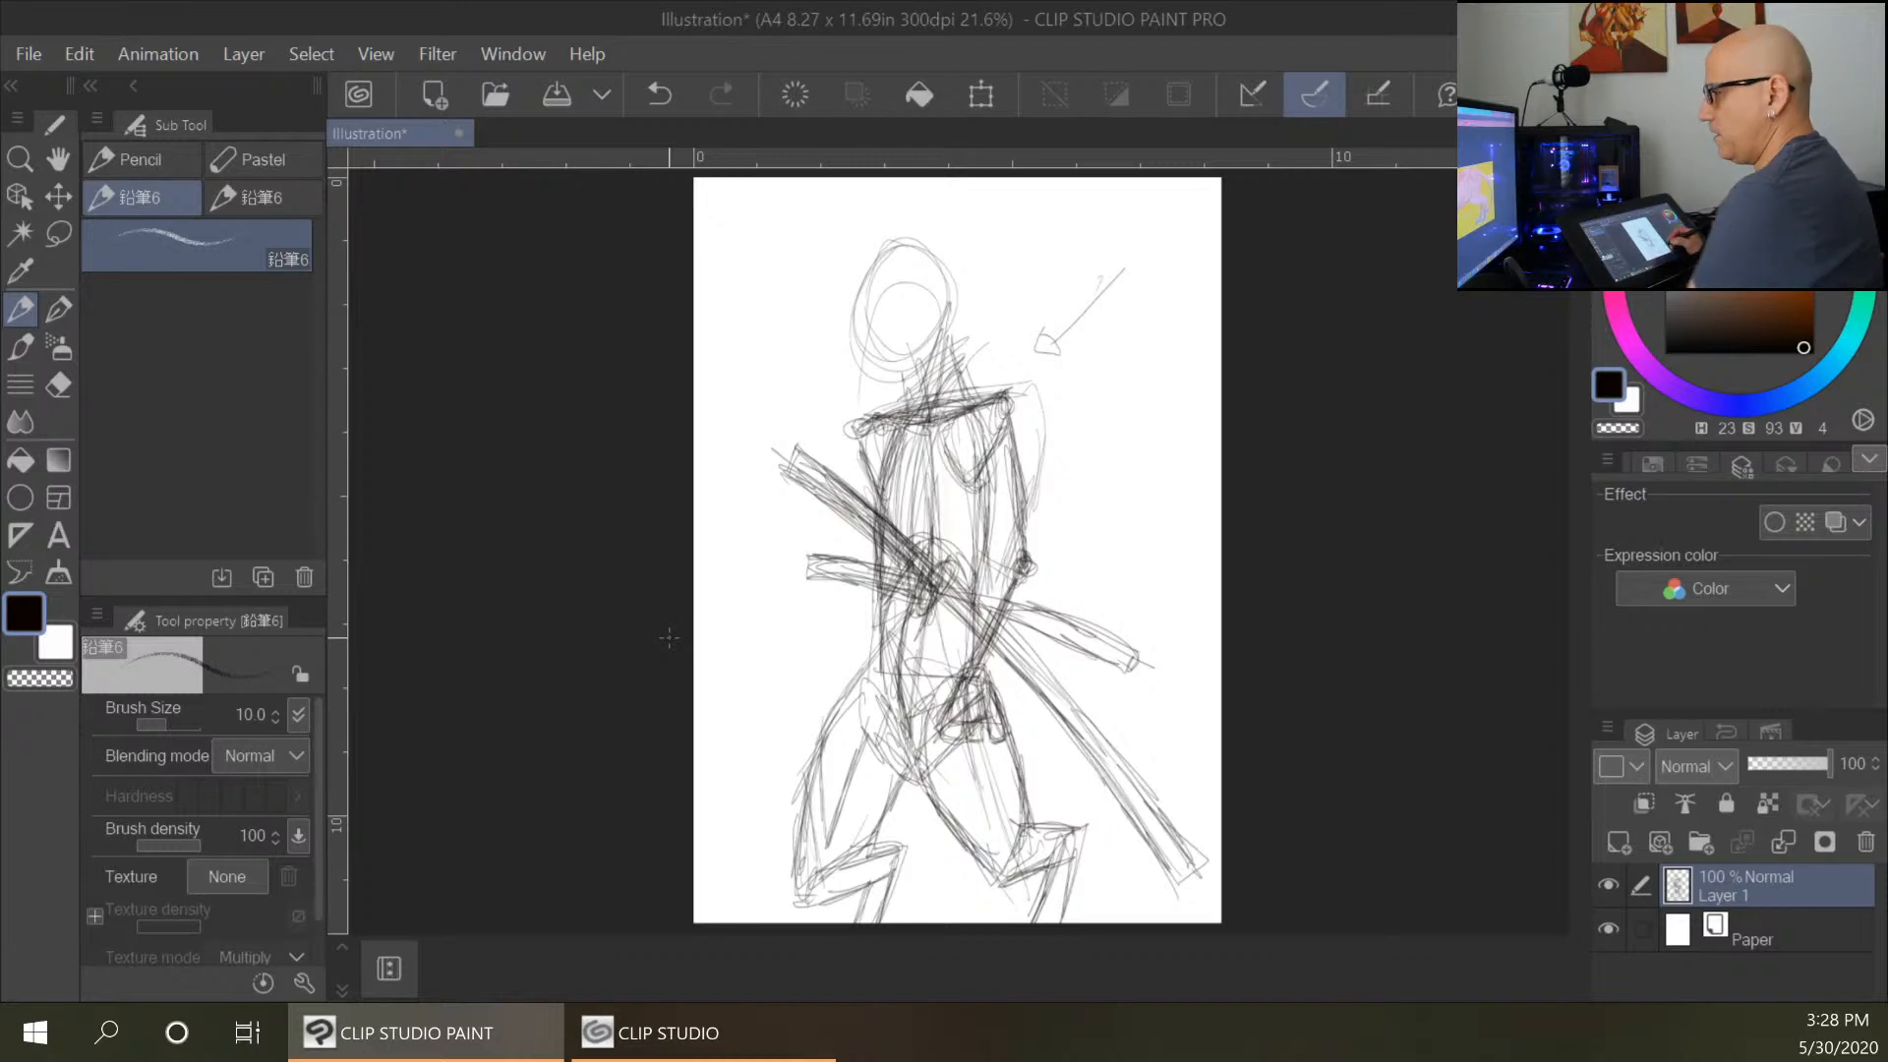
# Darken the knees and lower legs of both legs near the bottom edge of the page.
pyautogui.moveTo(841, 870)
pyautogui.mouseDown()
pyautogui.moveTo(834, 890)
pyautogui.moveTo(846, 855)
pyautogui.moveTo(798, 846)
pyautogui.moveTo(811, 912)
pyautogui.mouseUp()
pyautogui.moveTo(988, 830); pyautogui.dragTo(981, 883)
pyautogui.moveTo(1027, 754); pyautogui.dragTo(1038, 871)
pyautogui.moveTo(1023, 794); pyautogui.dragTo(1027, 846)
pyautogui.moveTo(1003, 757)
pyautogui.mouseDown()
pyautogui.moveTo(1027, 826)
pyautogui.moveTo(986, 875)
pyautogui.moveTo(1045, 874)
pyautogui.moveTo(1052, 816)
pyautogui.moveTo(1078, 826)
pyautogui.mouseUp()
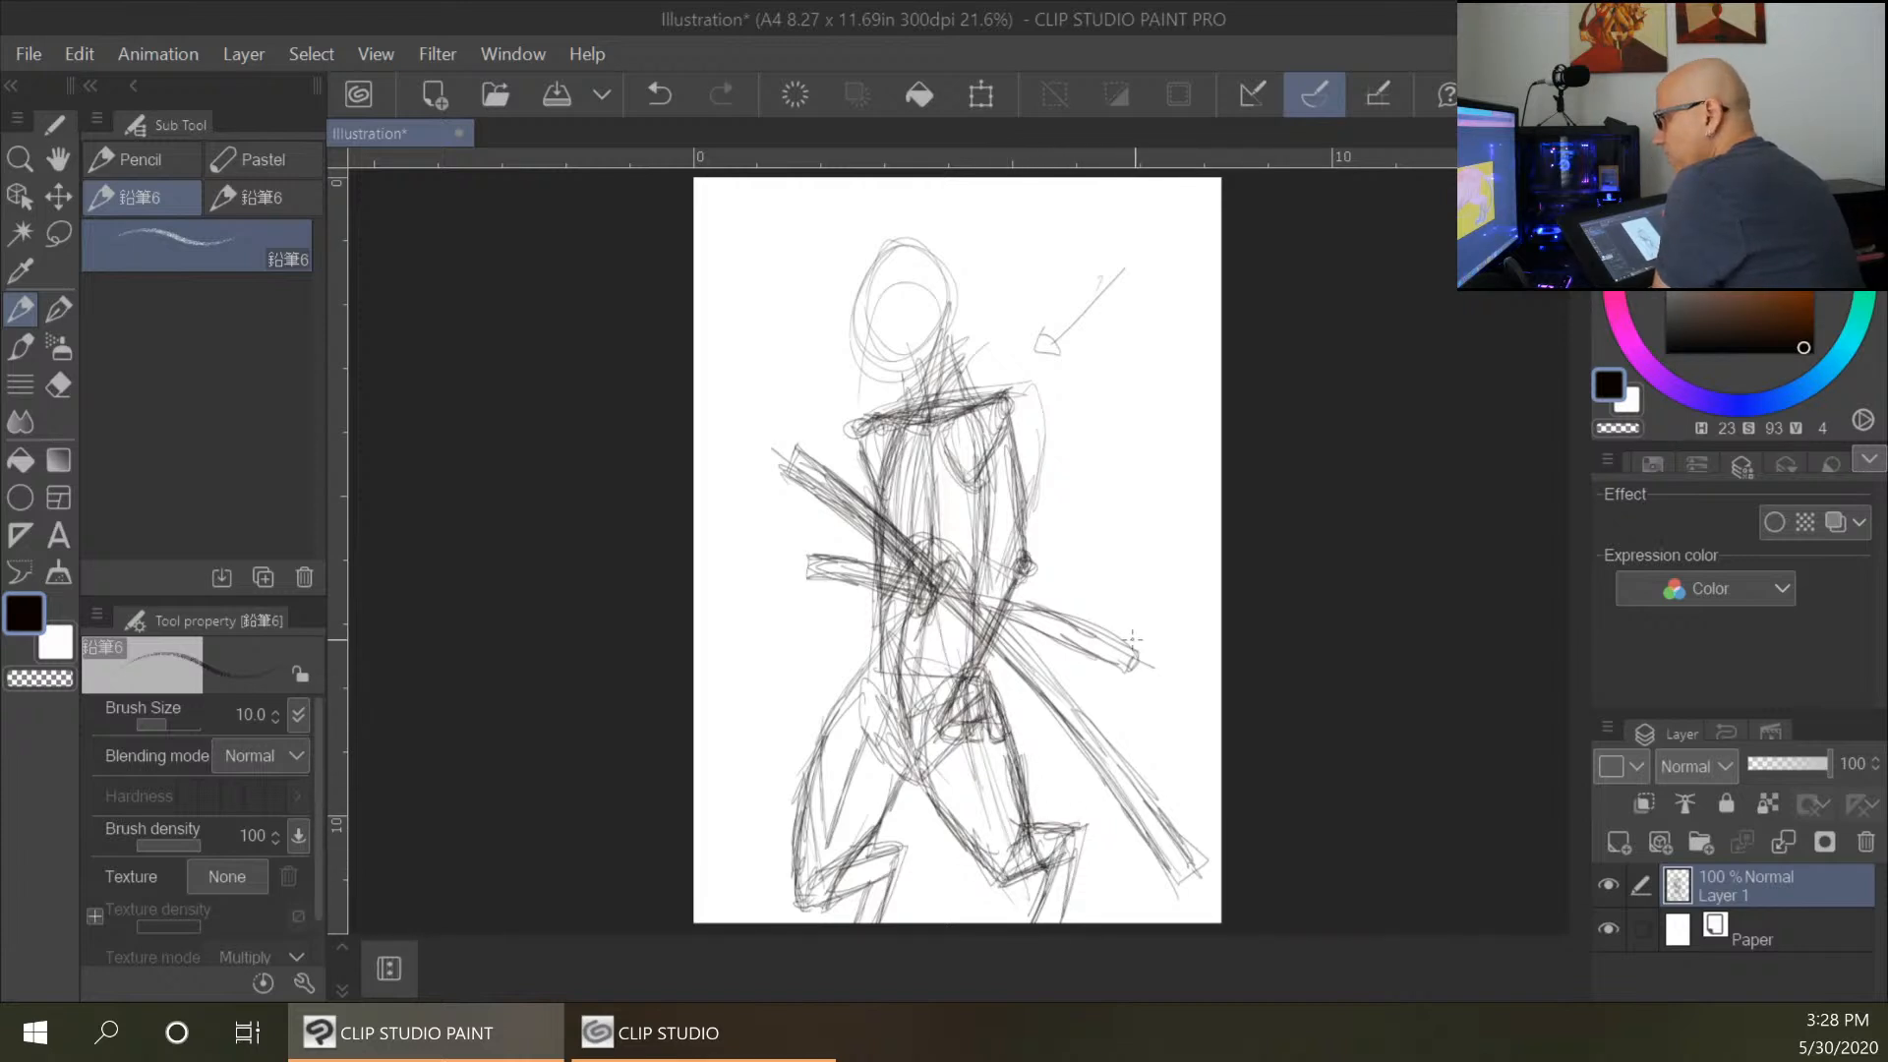
pyautogui.moveTo(1042, 905); pyautogui.dragTo(1027, 921)
pyautogui.moveTo(1075, 824); pyautogui.dragTo(1065, 889)
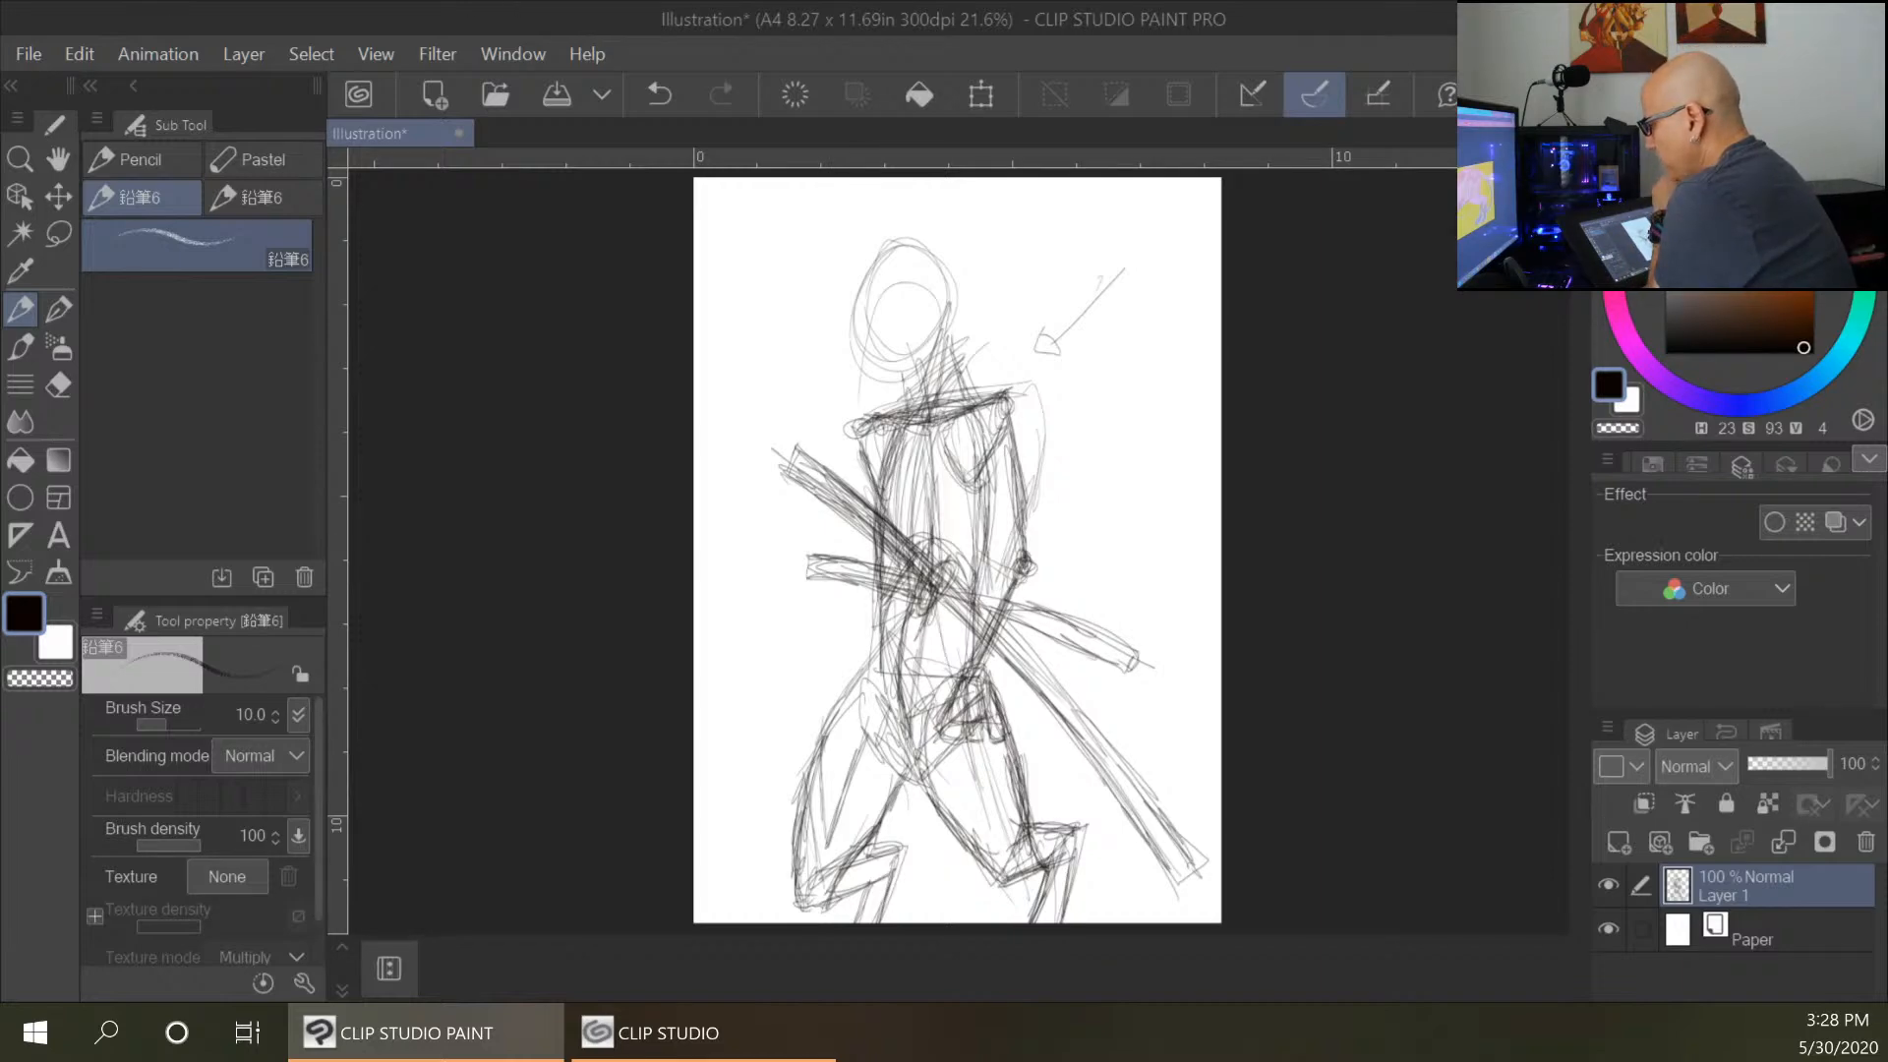
pyautogui.press('super+d')
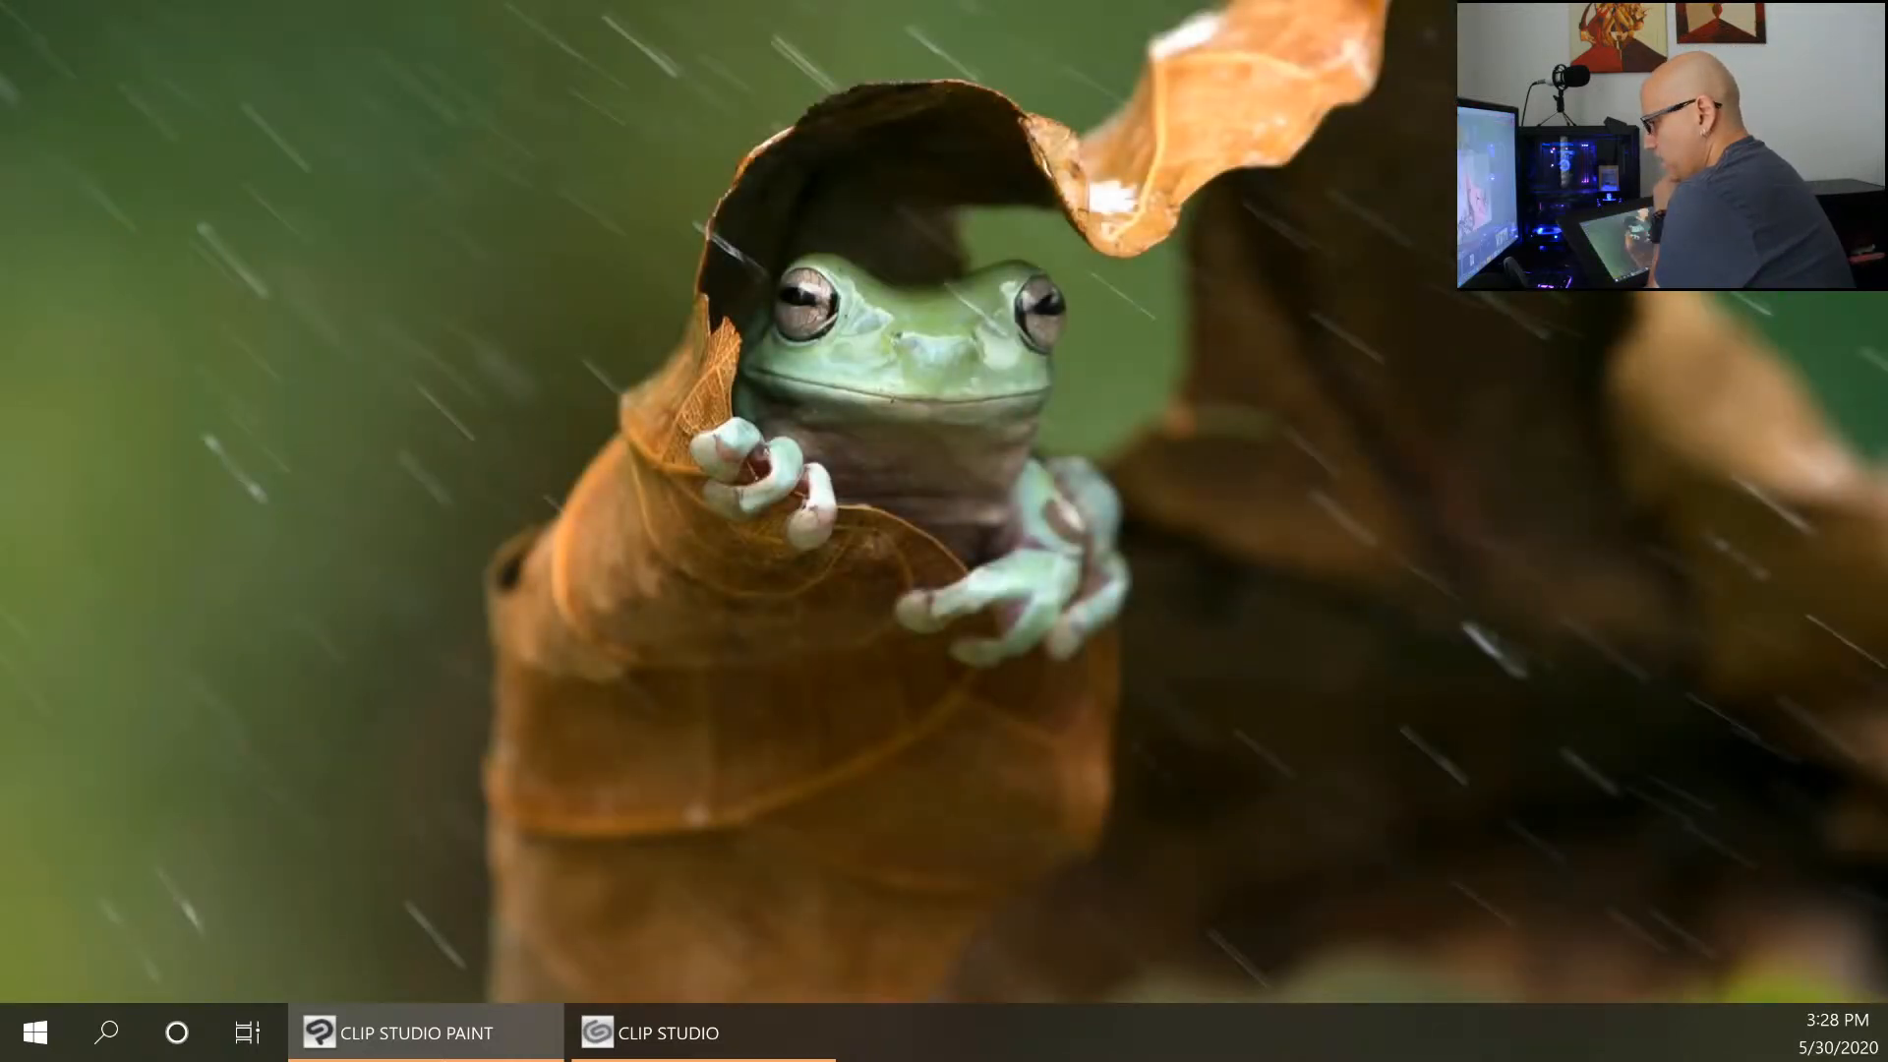
pyautogui.press('super+d')
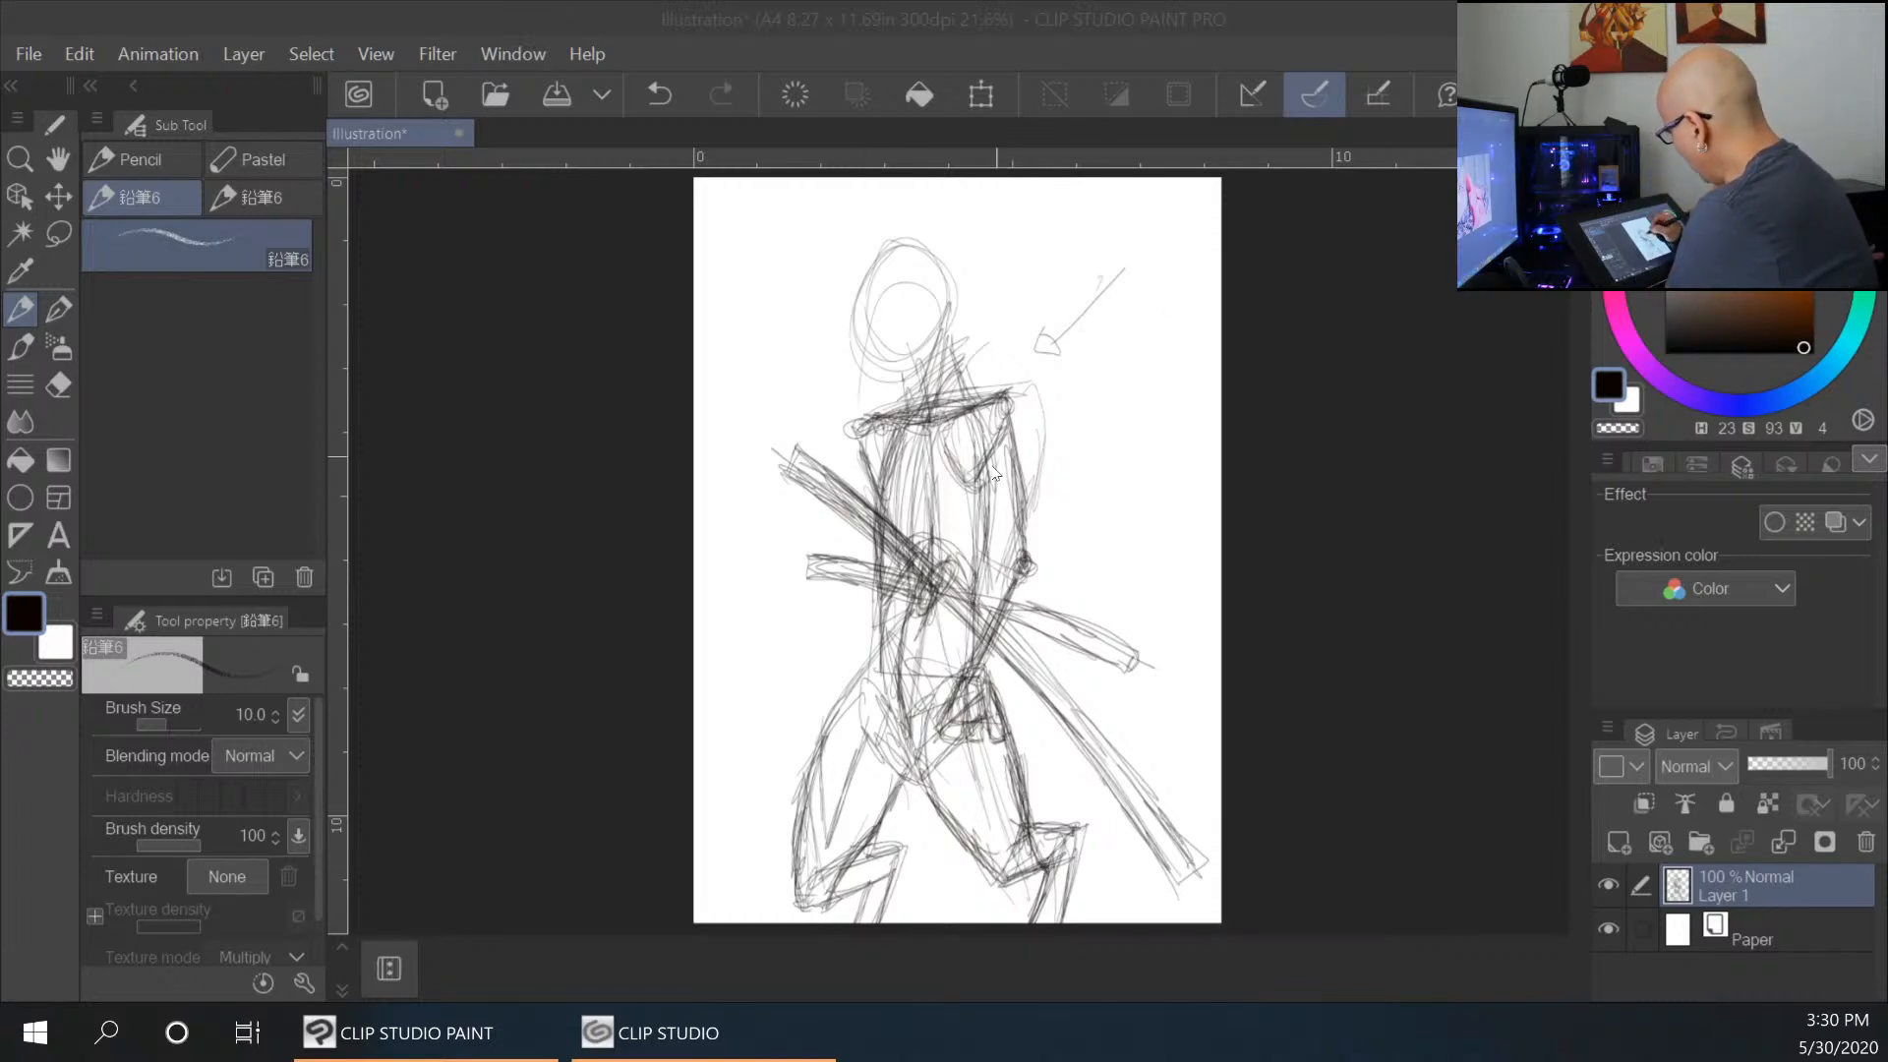
# Retrace the torso's curved center line and reinforce the pelvis outline below the waist.
pyautogui.click(988, 430)
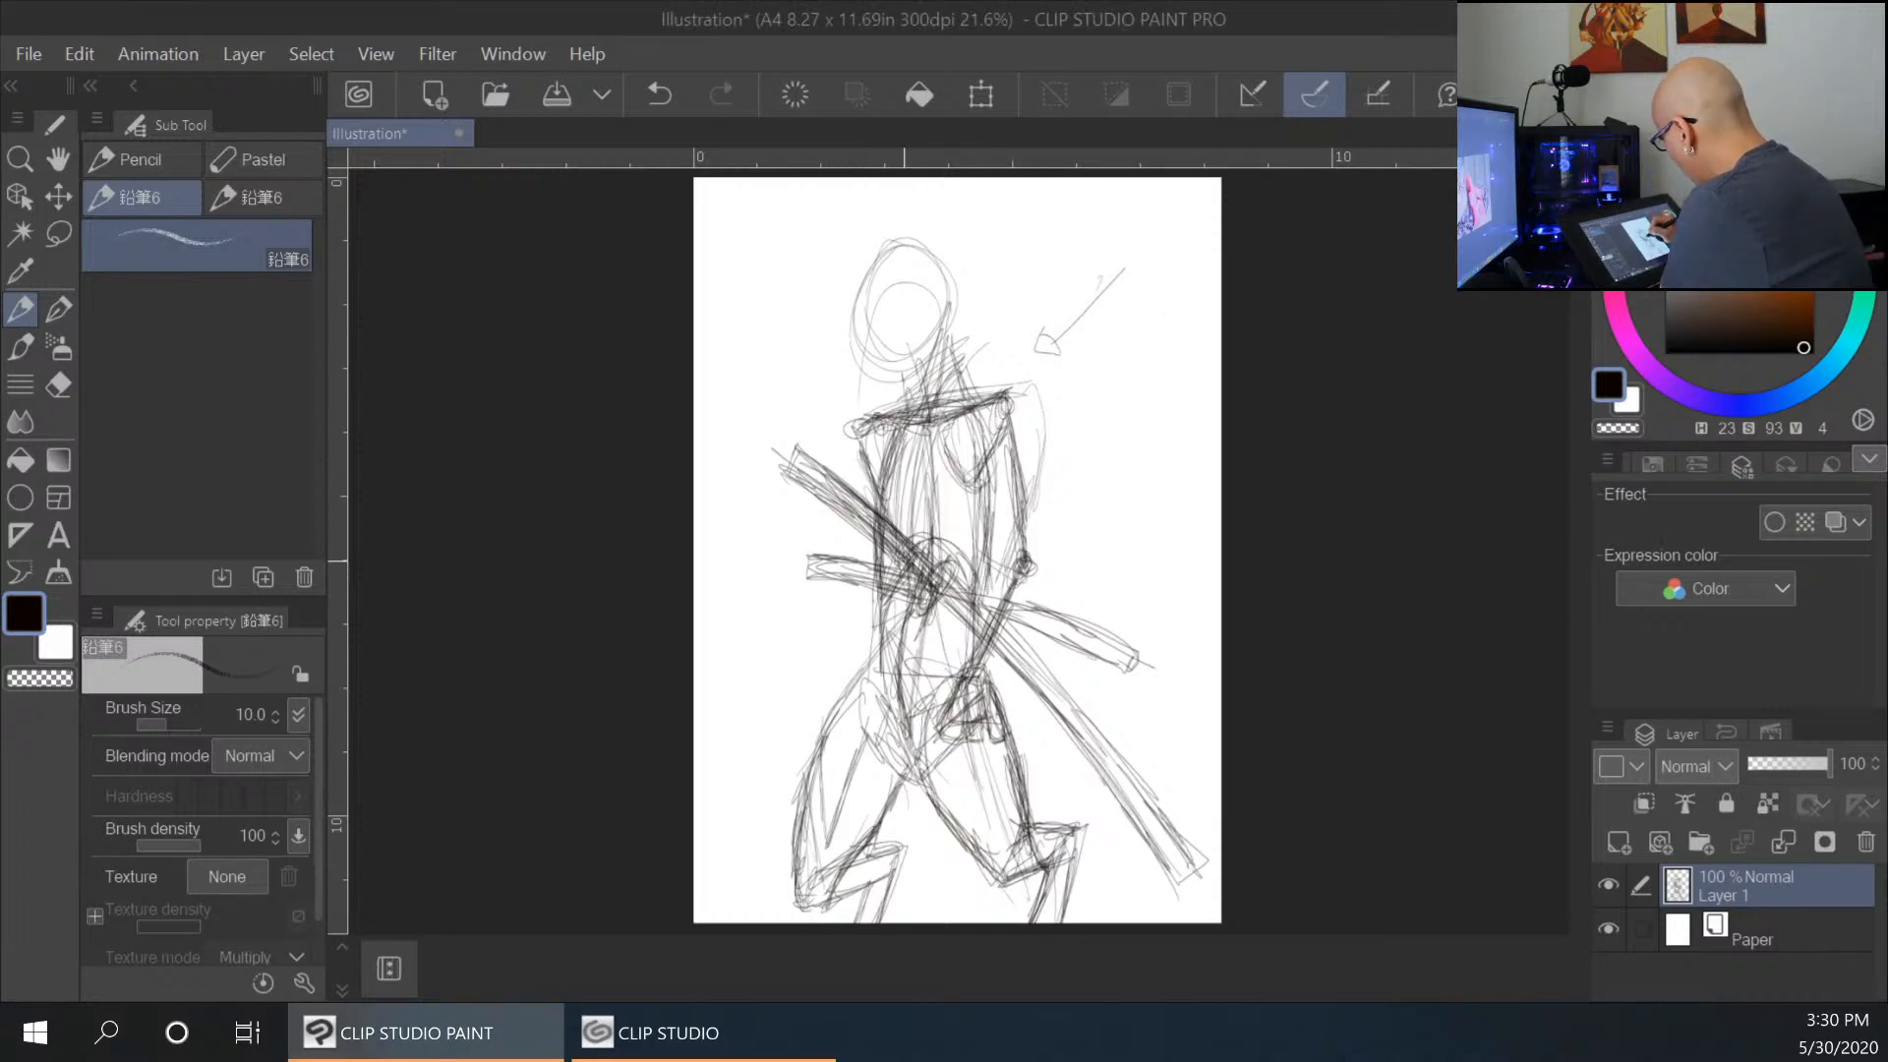
pyautogui.moveTo(959, 425); pyautogui.dragTo(919, 555)
pyautogui.moveTo(920, 468); pyautogui.dragTo(900, 684)
pyautogui.moveTo(910, 602); pyautogui.dragTo(902, 702)
pyautogui.moveTo(915, 753)
pyautogui.mouseDown()
pyautogui.moveTo(913, 723)
pyautogui.moveTo(902, 743)
pyautogui.mouseUp()
pyautogui.moveTo(872, 667)
pyautogui.mouseDown()
pyautogui.moveTo(860, 765)
pyautogui.moveTo(861, 747)
pyautogui.mouseUp()
pyautogui.moveTo(878, 718)
pyautogui.mouseDown()
pyautogui.moveTo(930, 692)
pyautogui.moveTo(956, 751)
pyautogui.mouseUp()
pyautogui.moveTo(968, 708); pyautogui.dragTo(983, 675)
# Draw a small circle on the front thigh and retrace that leg down to its bent knee and shin.
pyautogui.moveTo(854, 731)
pyautogui.mouseDown()
pyautogui.moveTo(878, 731)
pyautogui.moveTo(864, 752)
pyautogui.mouseUp()
pyautogui.moveTo(862, 755); pyautogui.dragTo(811, 883)
pyautogui.moveTo(781, 875)
pyautogui.mouseDown()
pyautogui.moveTo(811, 887)
pyautogui.moveTo(822, 860)
pyautogui.moveTo(892, 860)
pyautogui.mouseUp()
pyautogui.moveTo(816, 888); pyautogui.dragTo(889, 861)
pyautogui.moveTo(819, 885)
pyautogui.mouseDown()
pyautogui.moveTo(873, 857)
pyautogui.moveTo(878, 878)
pyautogui.mouseUp()
pyautogui.moveTo(895, 867); pyautogui.dragTo(871, 920)
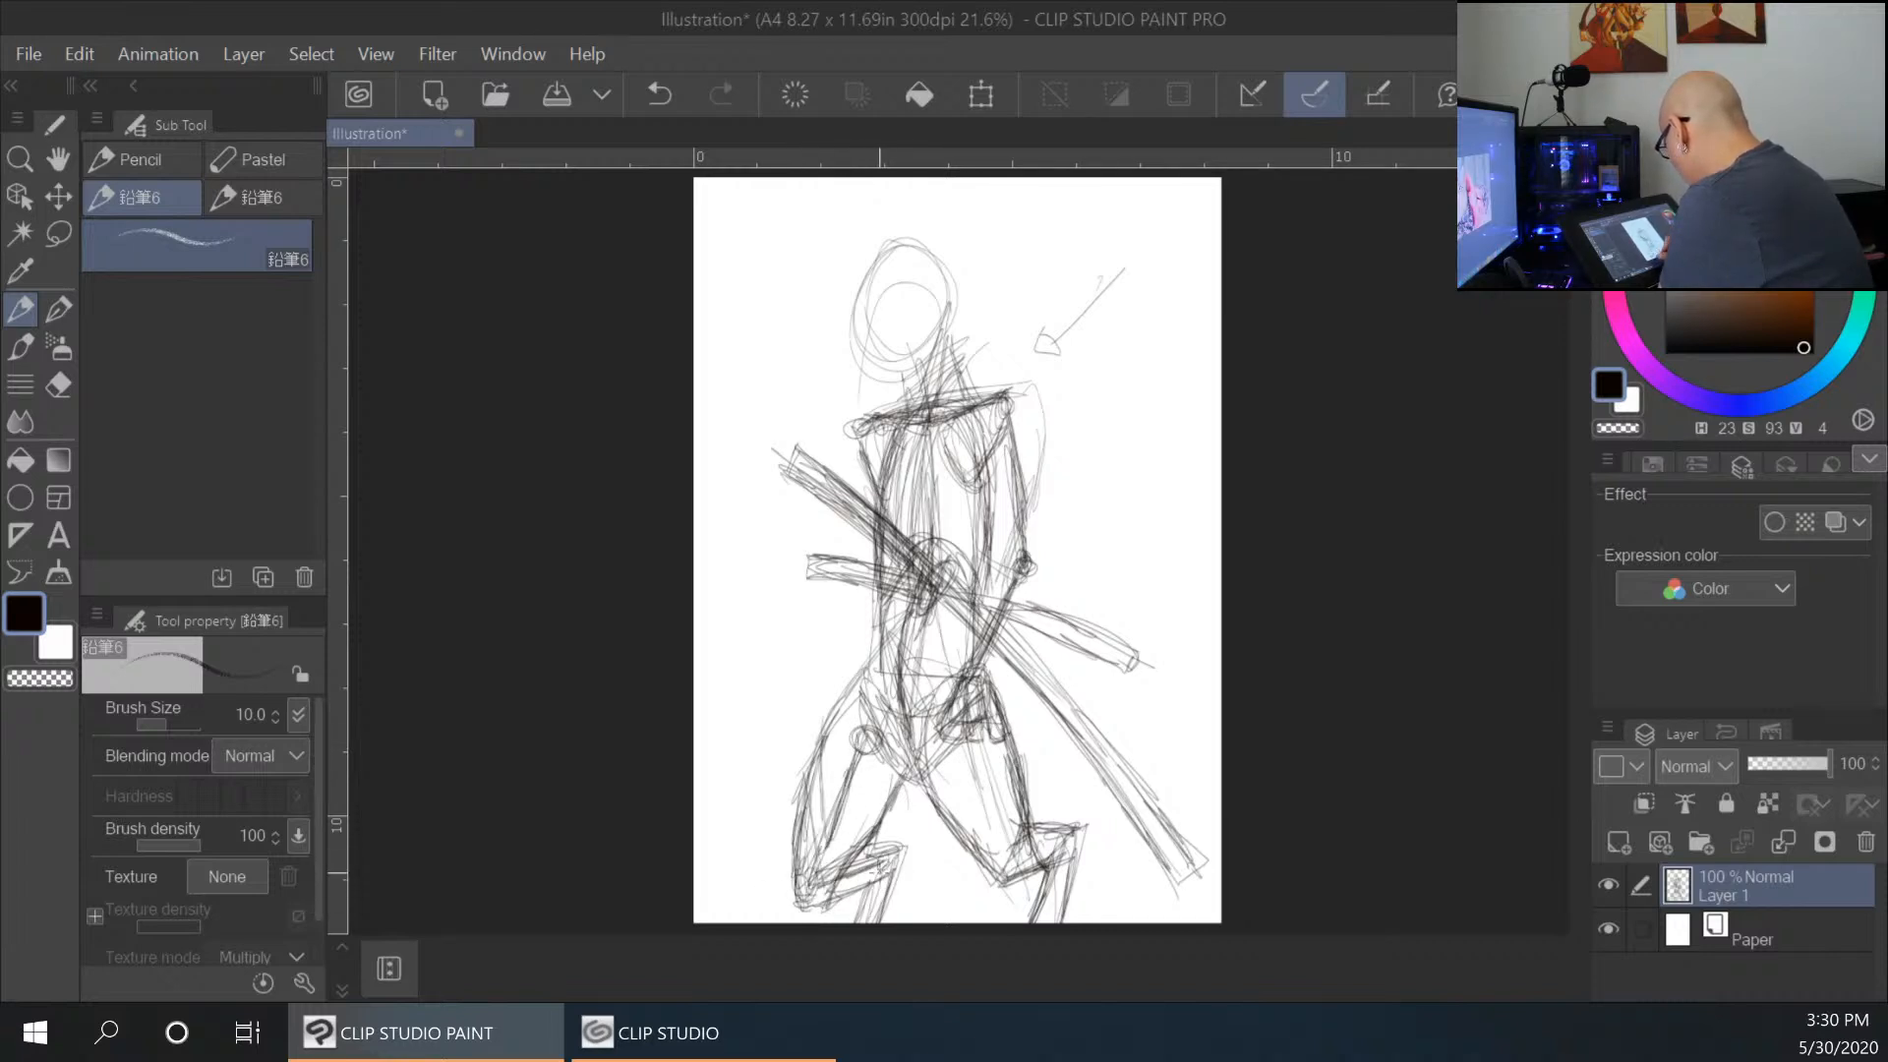
# Reinforce the other leg's knee and draw a rounded form around the hand at the hip.
pyautogui.moveTo(981, 758)
pyautogui.mouseDown()
pyautogui.moveTo(1013, 860)
pyautogui.moveTo(1078, 838)
pyautogui.mouseUp()
pyautogui.moveTo(1046, 877); pyautogui.dragTo(1077, 847)
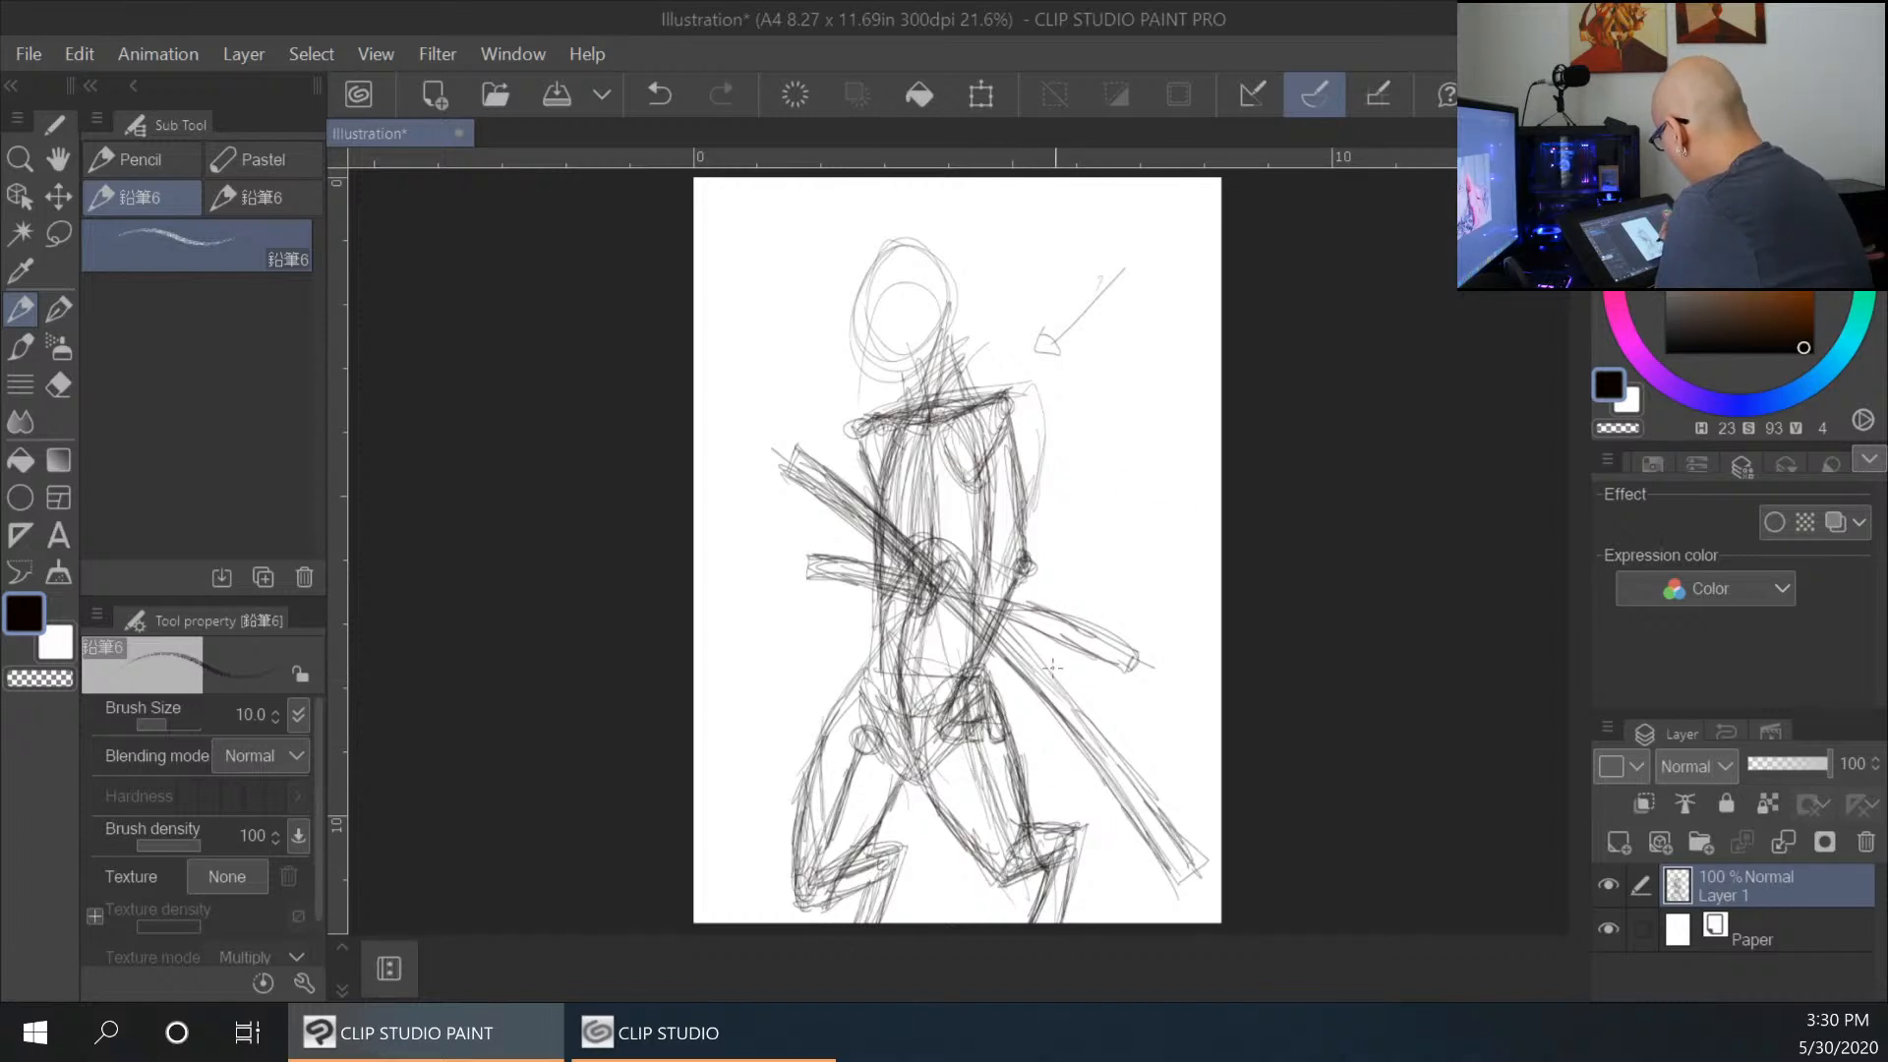
pyautogui.moveTo(958, 681); pyautogui.dragTo(1009, 737)
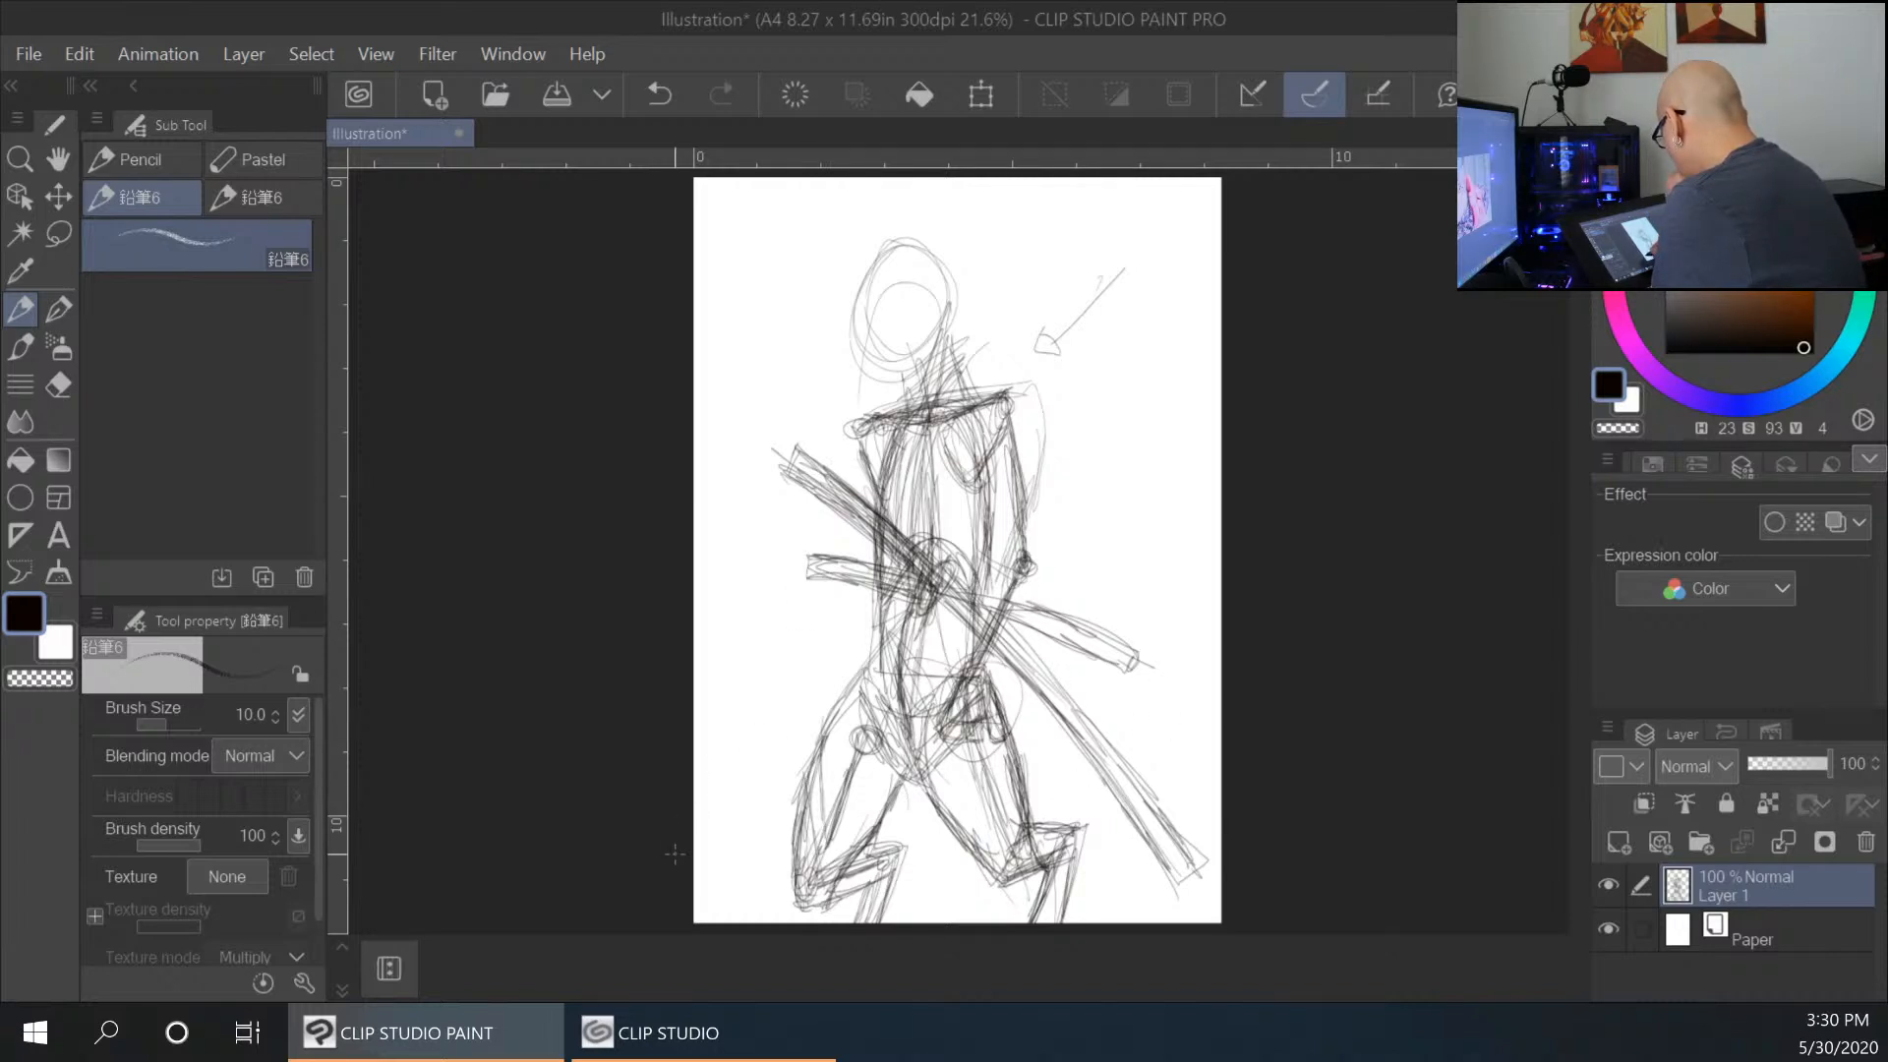
# Sketch a belt band around the waist and the loose trouser outline flaring over the front leg.
pyautogui.moveTo(854, 604)
pyautogui.mouseDown()
pyautogui.moveTo(998, 619)
pyautogui.moveTo(880, 634)
pyautogui.moveTo(993, 611)
pyautogui.mouseUp()
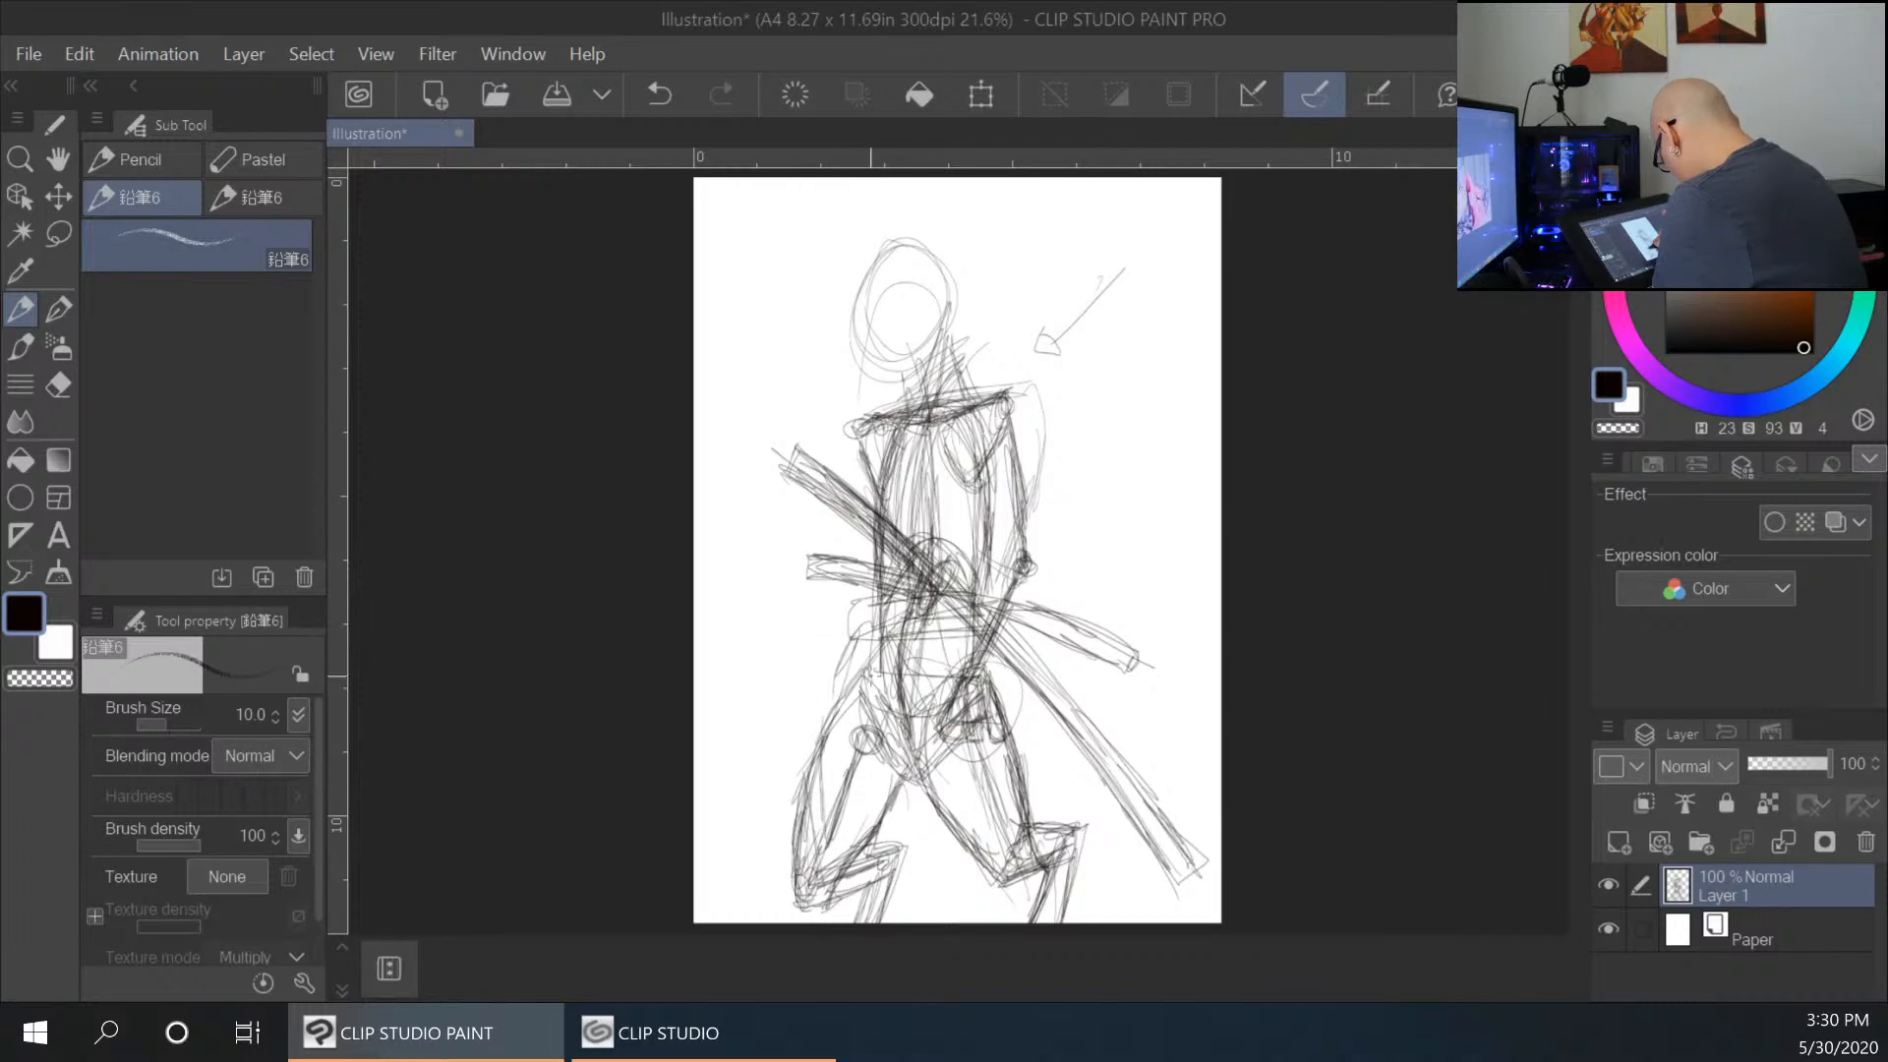
pyautogui.moveTo(855, 645); pyautogui.dragTo(789, 865)
pyautogui.moveTo(830, 710); pyautogui.dragTo(785, 889)
pyautogui.moveTo(904, 777)
pyautogui.mouseDown()
pyautogui.moveTo(889, 833)
pyautogui.moveTo(911, 837)
pyautogui.mouseUp()
pyautogui.moveTo(911, 837); pyautogui.dragTo(897, 920)
pyautogui.moveTo(904, 777); pyautogui.dragTo(893, 914)
pyautogui.moveTo(791, 865); pyautogui.dragTo(769, 919)
# Sketch the loose trouser outline flaring over the other leg and retrace the lower edge of the waistband.
pyautogui.moveTo(915, 798); pyautogui.dragTo(949, 910)
pyautogui.moveTo(1003, 682); pyautogui.dragTo(1126, 914)
pyautogui.moveTo(1076, 806); pyautogui.dragTo(1111, 880)
pyautogui.moveTo(1034, 760); pyautogui.dragTo(1074, 816)
pyautogui.moveTo(1008, 703); pyautogui.dragTo(1093, 873)
pyautogui.moveTo(1047, 776); pyautogui.dragTo(1129, 912)
pyautogui.moveTo(906, 772); pyautogui.dragTo(946, 921)
pyautogui.moveTo(933, 831); pyautogui.dragTo(967, 923)
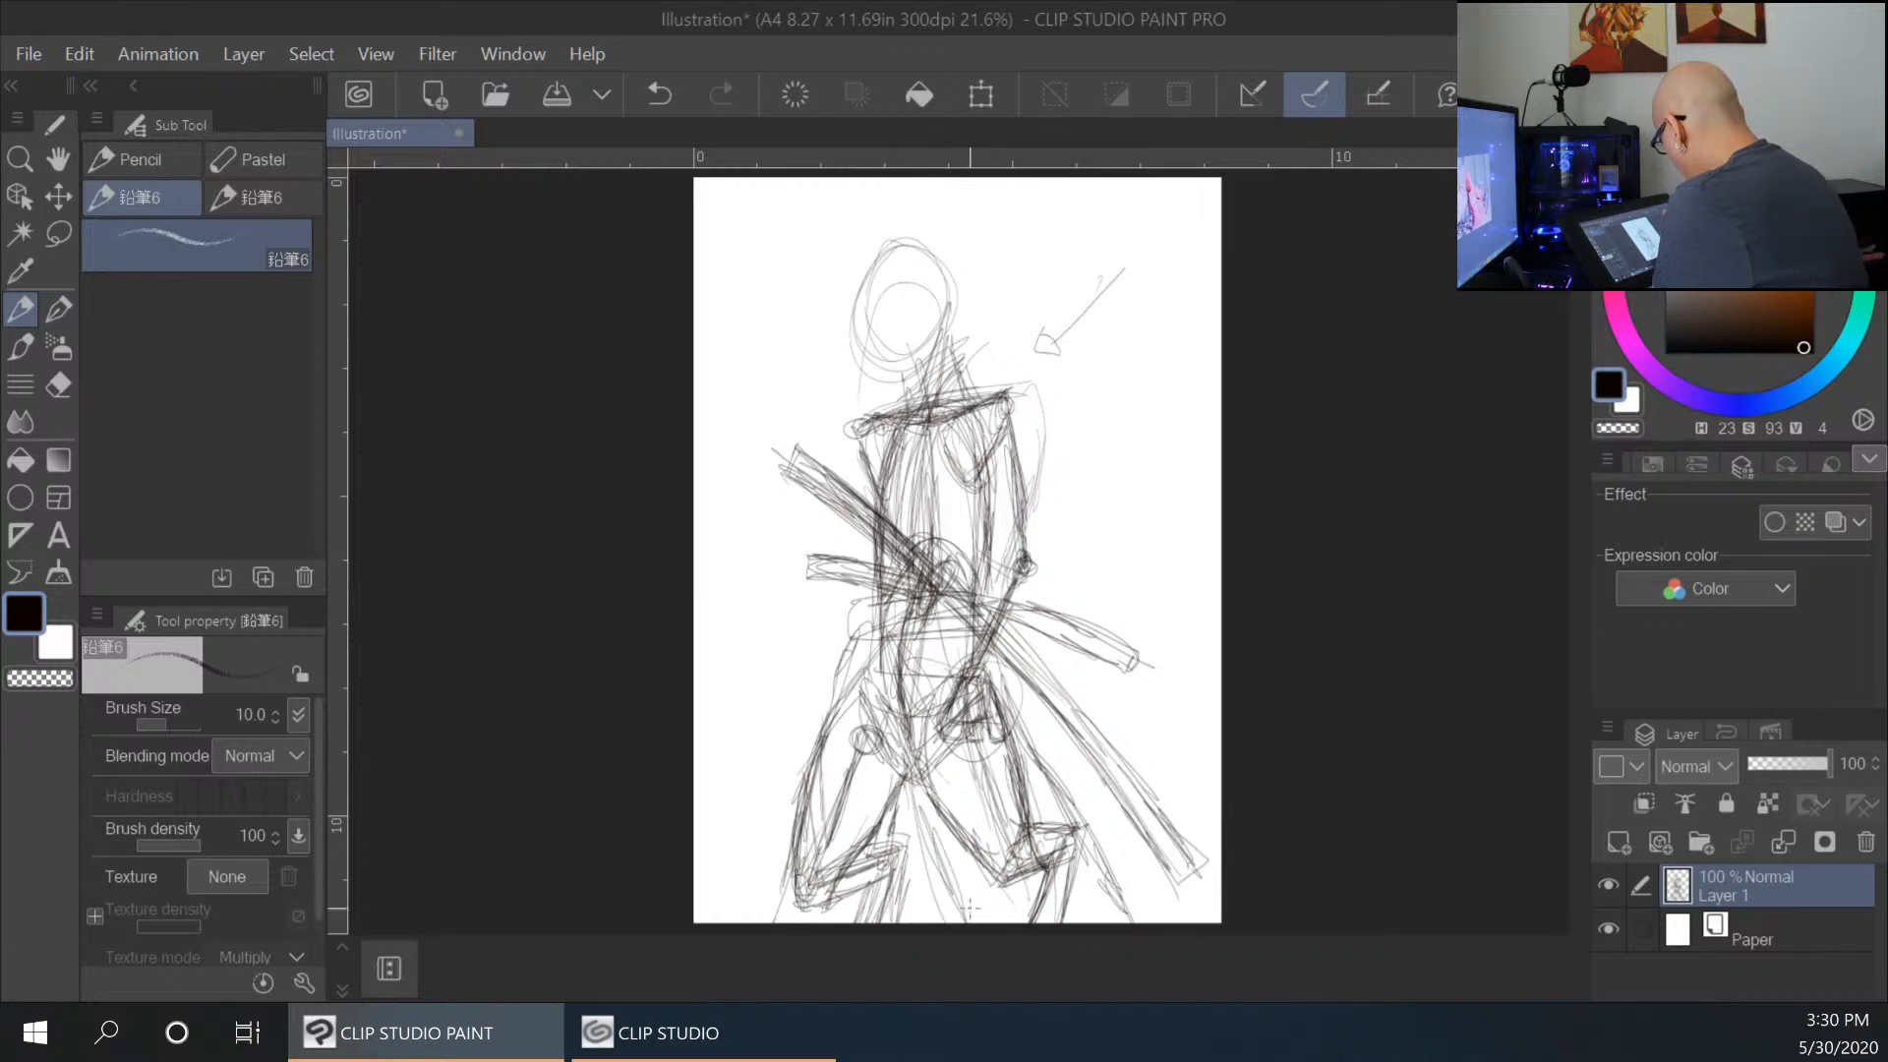
pyautogui.moveTo(908, 749); pyautogui.dragTo(966, 917)
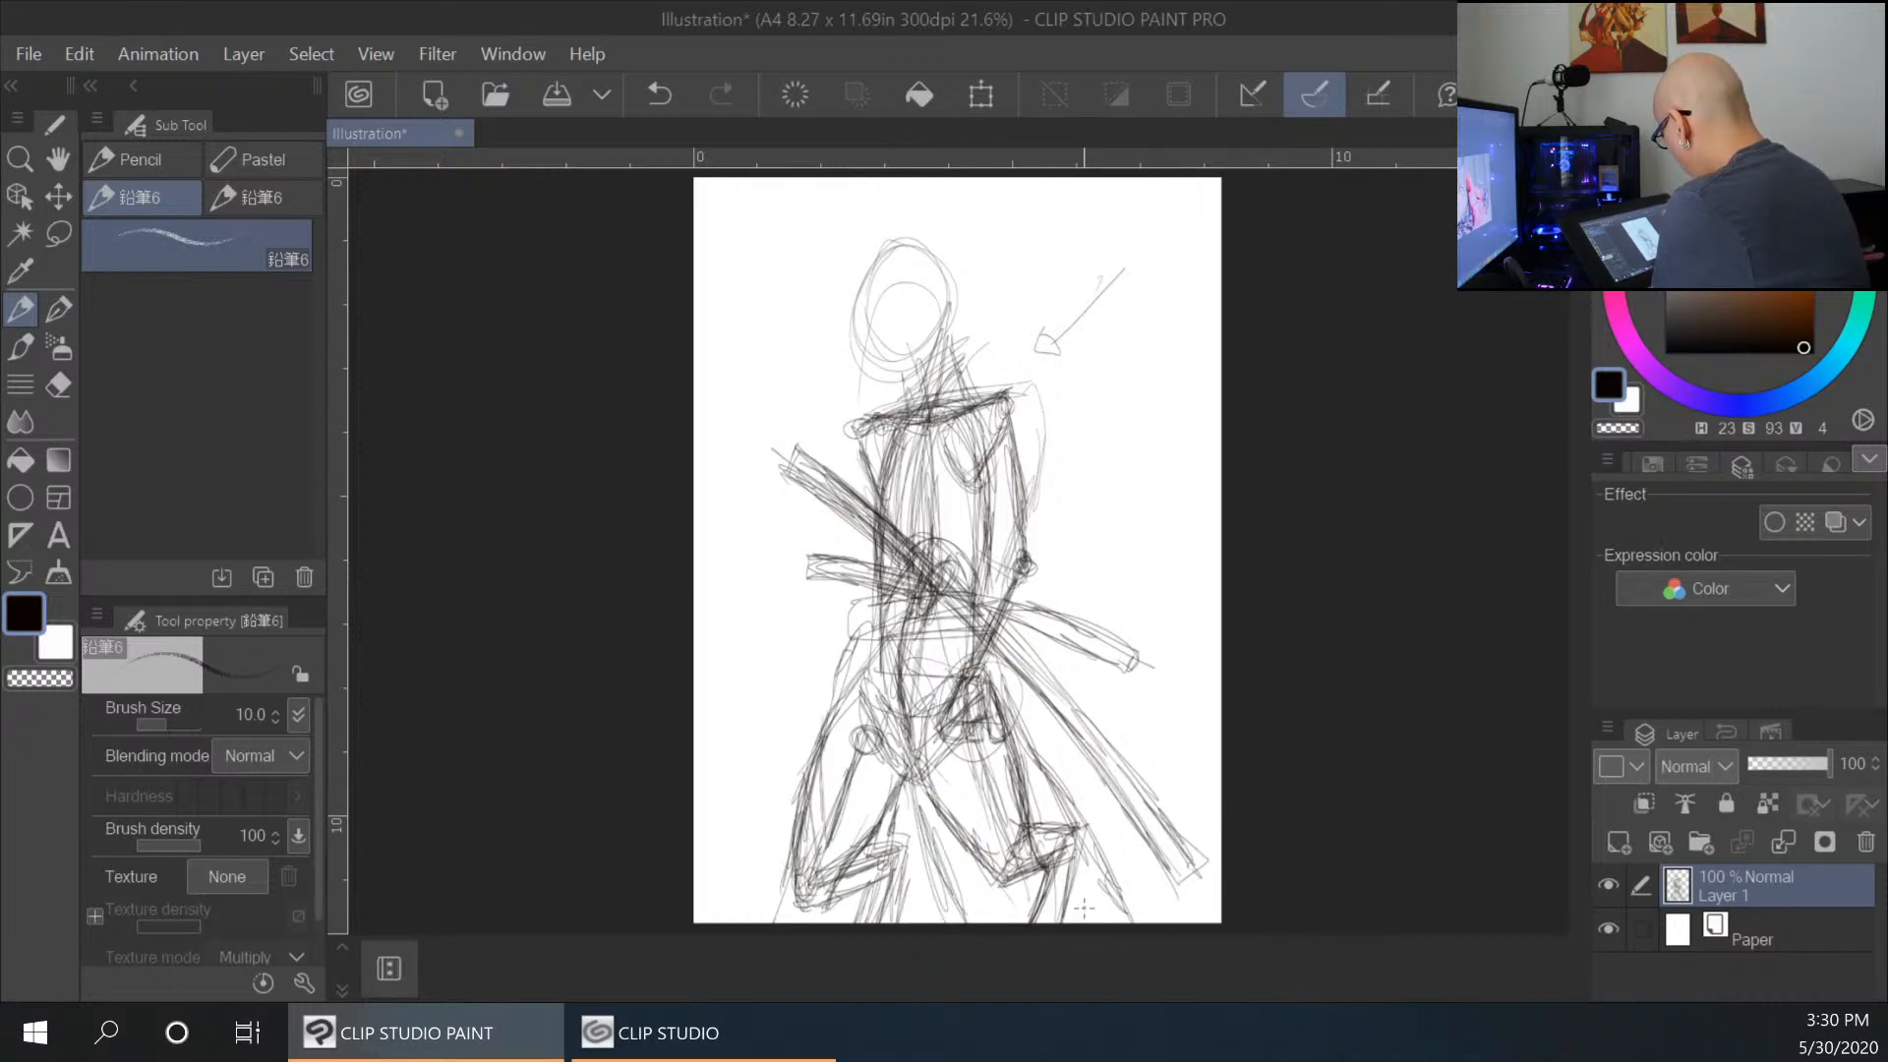
pyautogui.moveTo(851, 641); pyautogui.dragTo(904, 636)
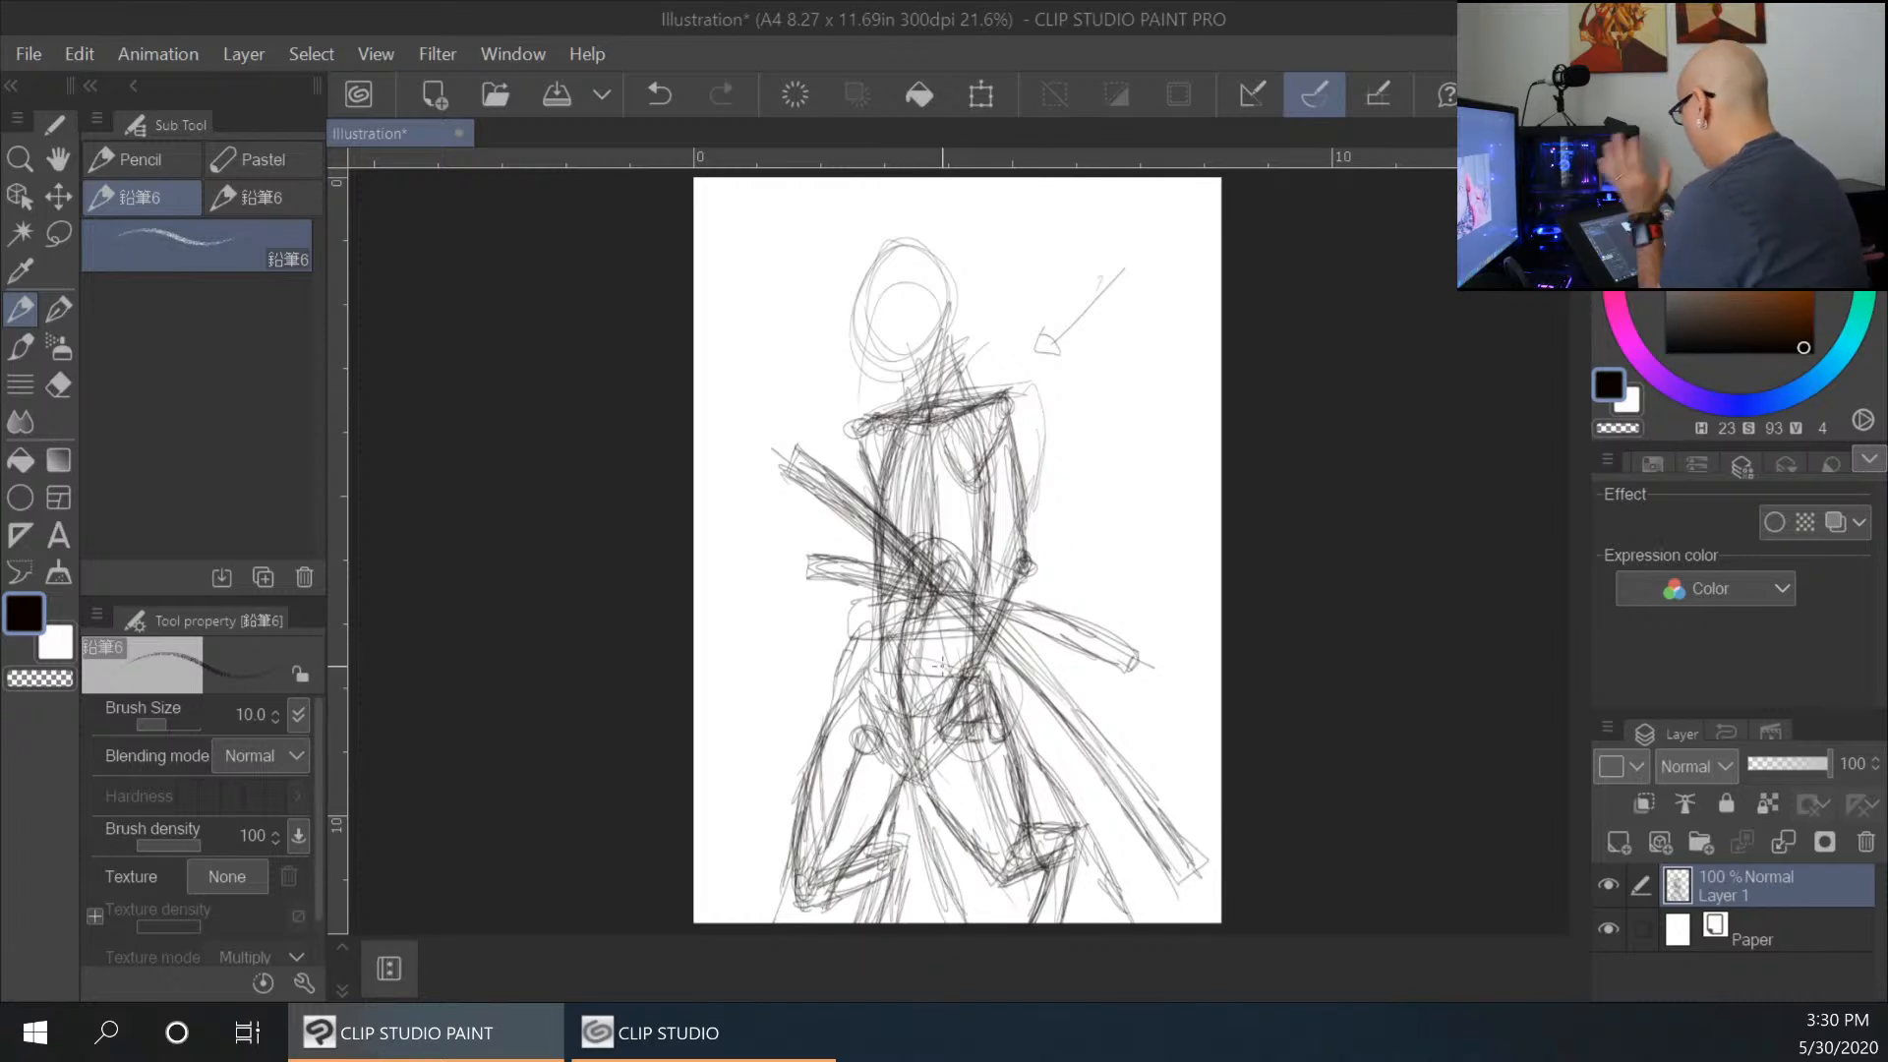
# Sketch the kimono collar around the neck with lapels crossing over the chest.
pyautogui.moveTo(986, 396); pyautogui.dragTo(884, 520)
pyautogui.moveTo(905, 419); pyautogui.dragTo(884, 493)
pyautogui.moveTo(898, 381)
pyautogui.mouseDown()
pyautogui.moveTo(876, 422)
pyautogui.moveTo(903, 473)
pyautogui.mouseUp()
pyautogui.moveTo(968, 376)
pyautogui.mouseDown()
pyautogui.moveTo(908, 468)
pyautogui.moveTo(1013, 354)
pyautogui.mouseUp()
pyautogui.moveTo(959, 418); pyautogui.dragTo(917, 467)
# Sketch a wide kimono sleeve draping from the shoulder past the elbow, and the robe's edge beside the chest.
pyautogui.moveTo(1002, 380)
pyautogui.mouseDown()
pyautogui.moveTo(1044, 438)
pyautogui.moveTo(1064, 610)
pyautogui.mouseUp()
pyautogui.moveTo(1058, 531); pyautogui.dragTo(1093, 686)
pyautogui.moveTo(1063, 590); pyautogui.dragTo(1108, 715)
pyautogui.moveTo(1044, 537); pyautogui.dragTo(1089, 679)
pyautogui.moveTo(983, 539); pyautogui.dragTo(1003, 578)
pyautogui.moveTo(1028, 569)
pyautogui.mouseDown()
pyautogui.moveTo(1101, 644)
pyautogui.moveTo(1106, 684)
pyautogui.mouseUp()
pyautogui.moveTo(979, 536); pyautogui.dragTo(1050, 548)
pyautogui.moveTo(1047, 541); pyautogui.dragTo(1093, 654)
pyautogui.moveTo(978, 489); pyautogui.dragTo(962, 556)
pyautogui.moveTo(865, 427); pyautogui.dragTo(858, 532)
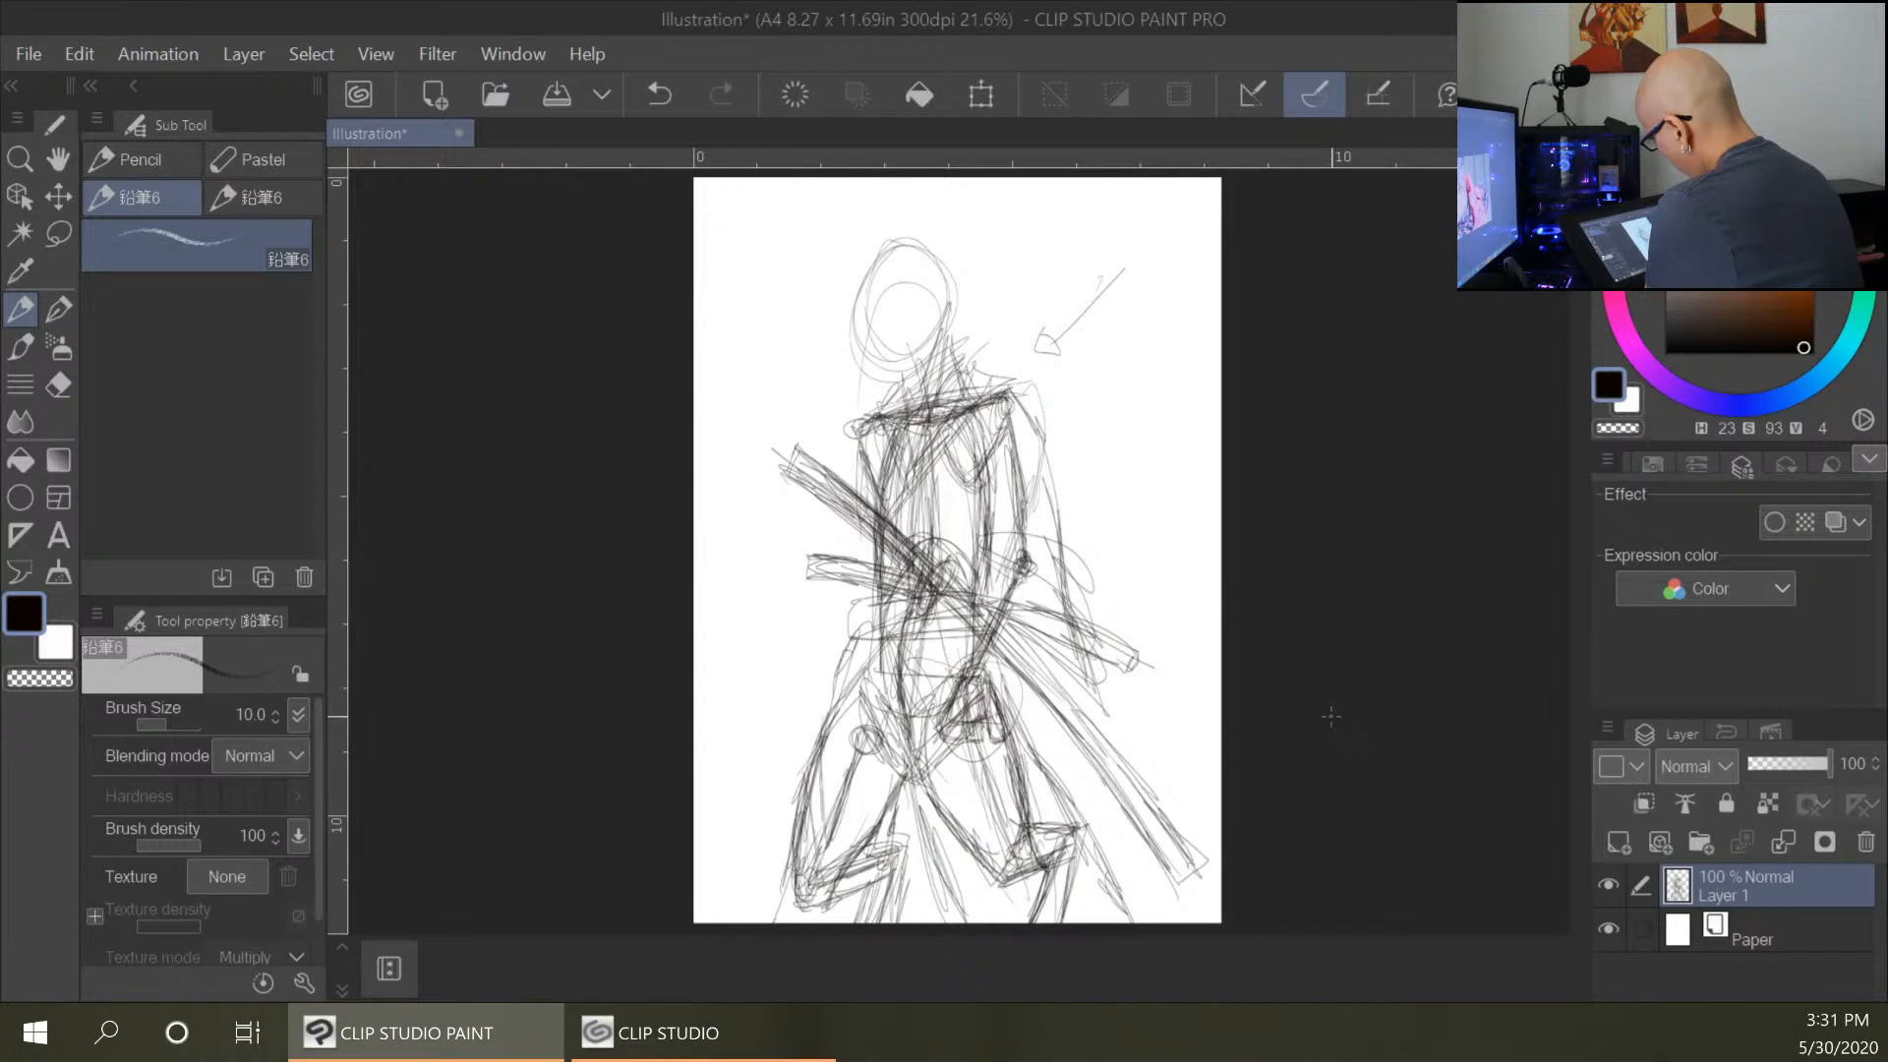
# Redraw the head as a fuller rounded shape with horizontal guidelines for the facial features.
pyautogui.scroll(1, 1273, 529)
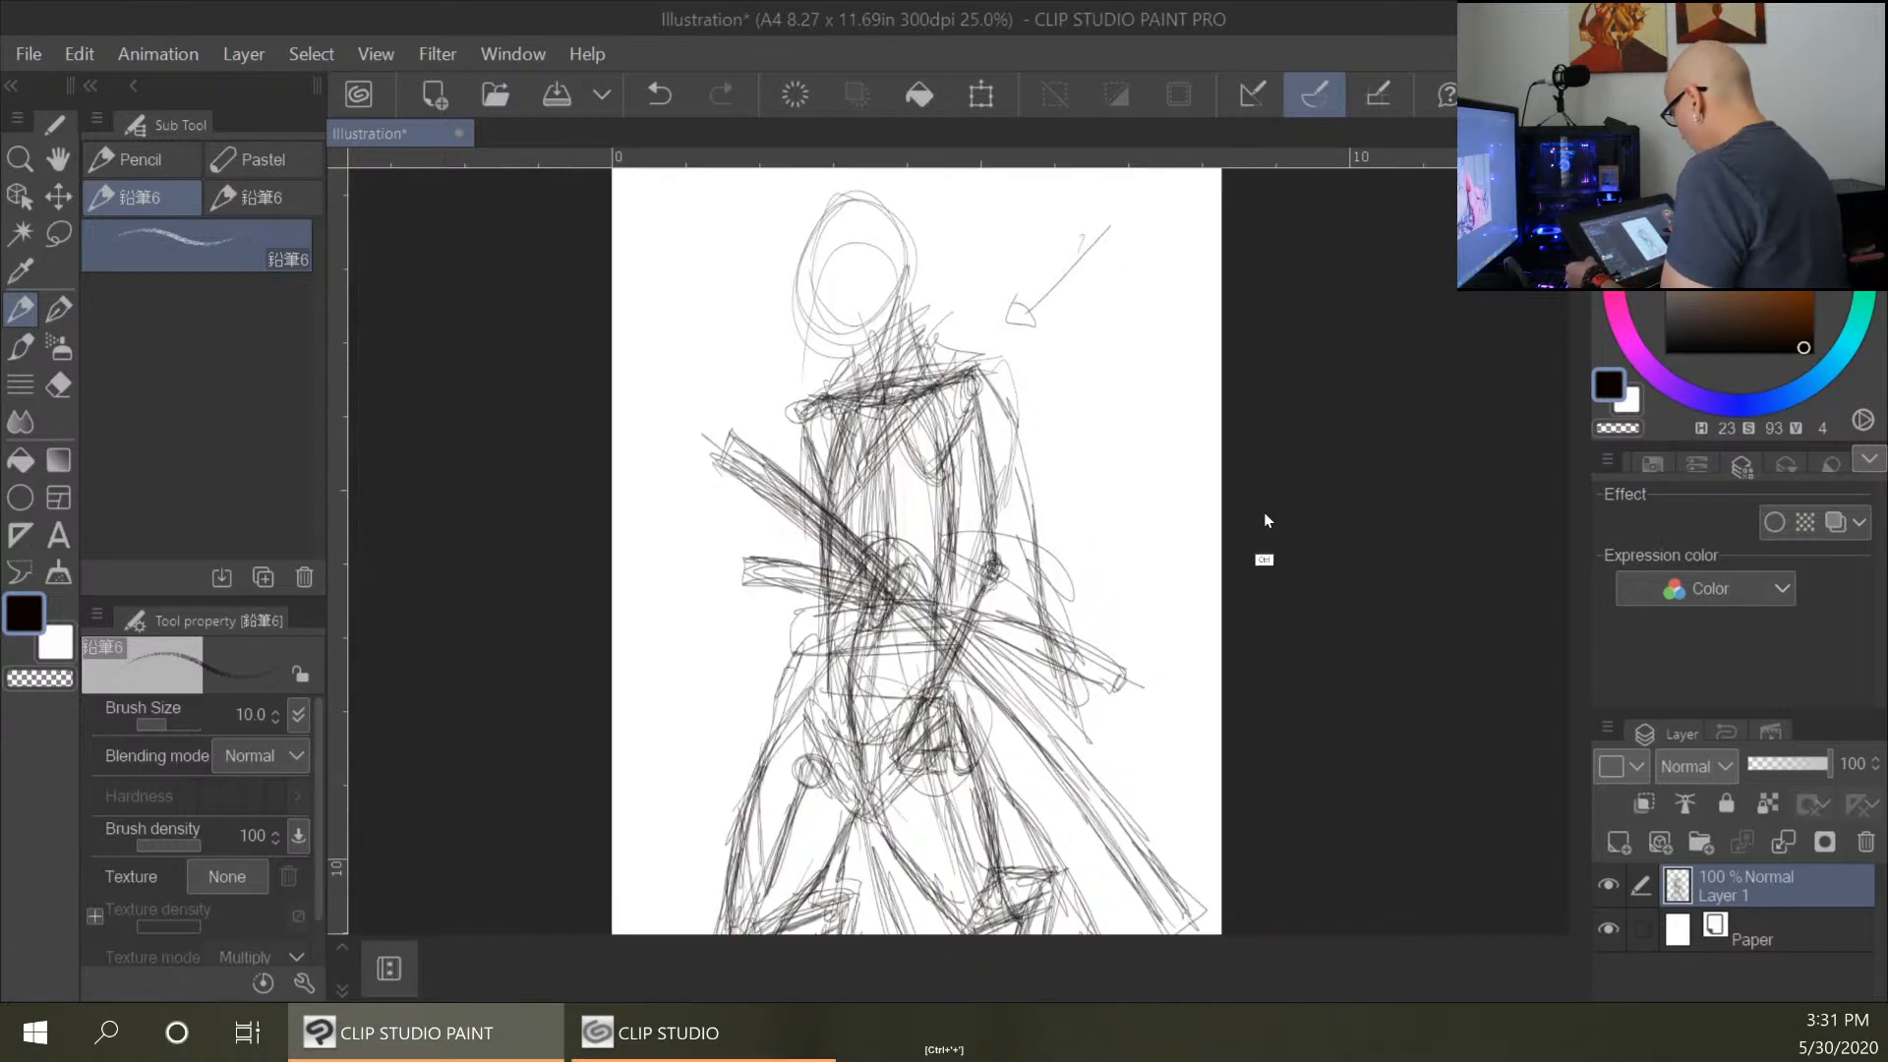
pyautogui.moveTo(1043, 354); pyautogui.dragTo(1051, 521)
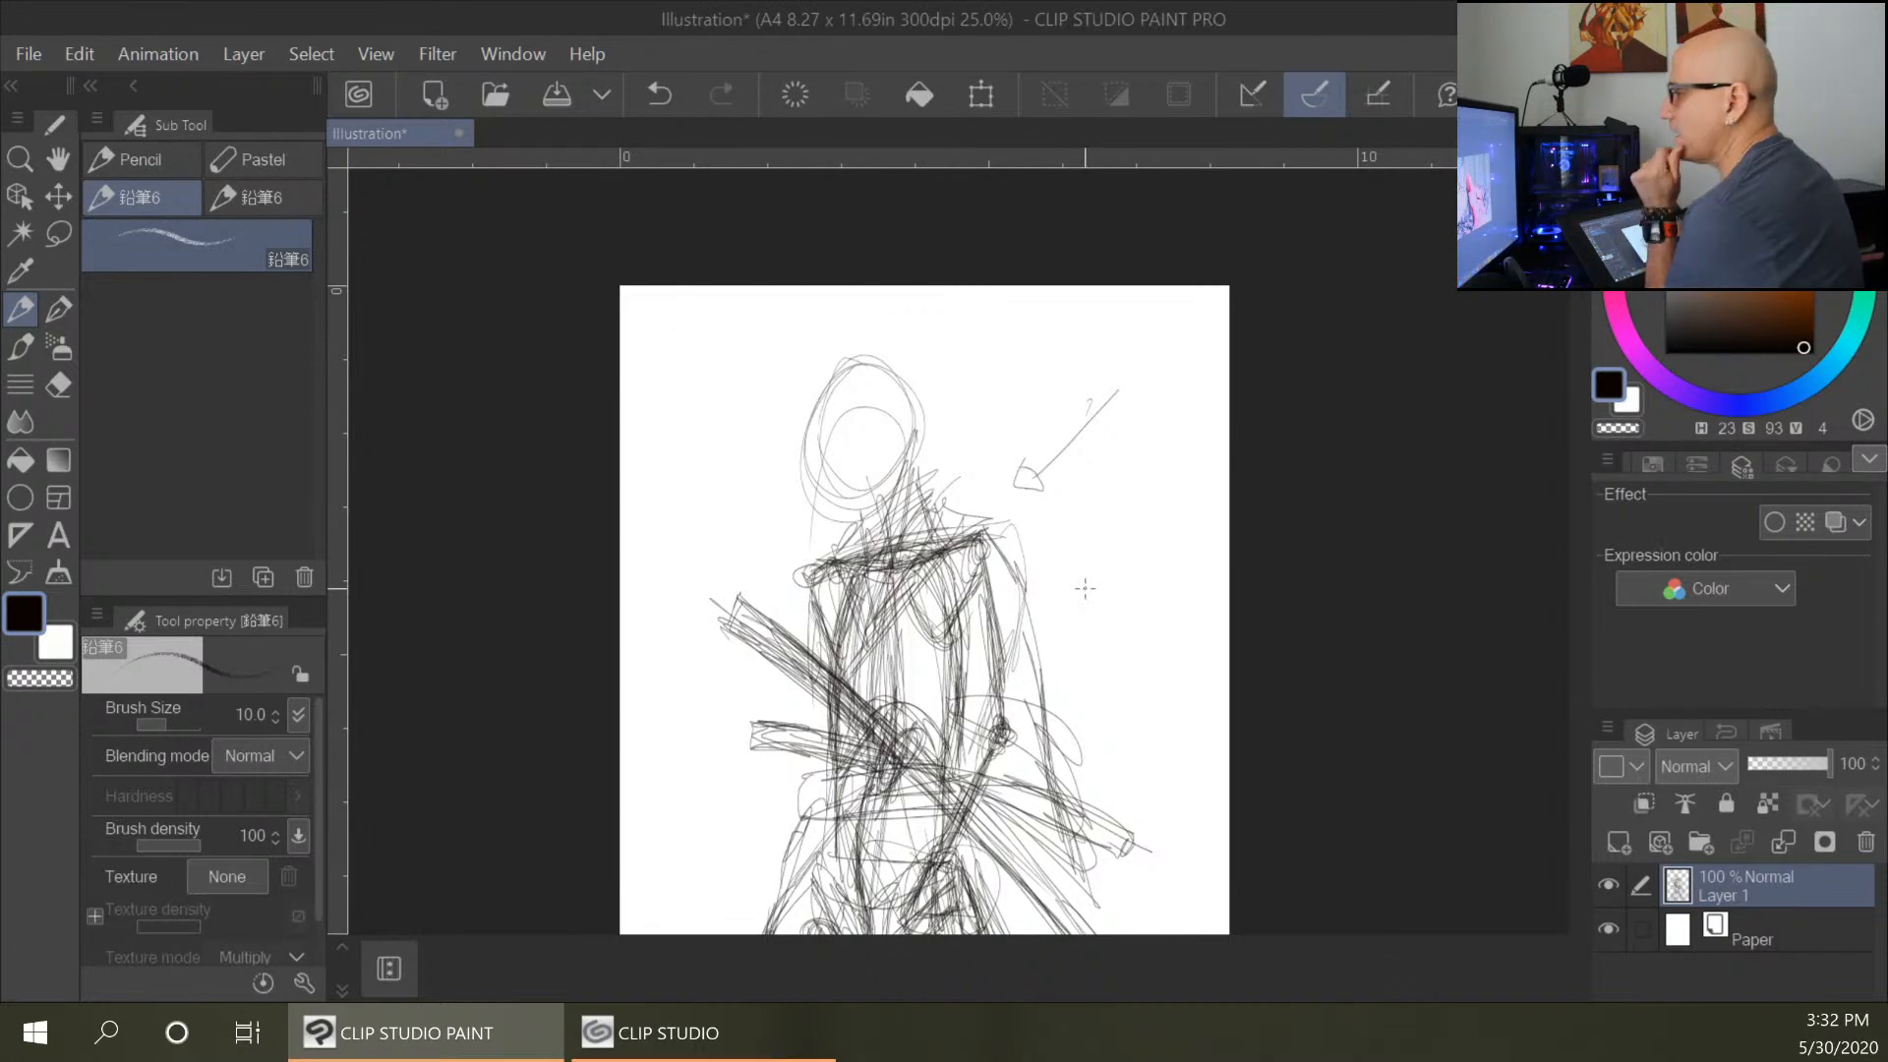
pyautogui.moveTo(853, 378)
pyautogui.mouseDown()
pyautogui.moveTo(821, 462)
pyautogui.moveTo(917, 472)
pyautogui.moveTo(837, 502)
pyautogui.moveTo(818, 488)
pyautogui.moveTo(802, 414)
pyautogui.moveTo(853, 404)
pyautogui.mouseUp()
pyautogui.moveTo(834, 334)
pyautogui.mouseDown()
pyautogui.moveTo(870, 497)
pyautogui.moveTo(820, 452)
pyautogui.moveTo(859, 413)
pyautogui.moveTo(899, 438)
pyautogui.moveTo(809, 466)
pyautogui.moveTo(956, 452)
pyautogui.mouseUp()
pyautogui.moveTo(831, 409); pyautogui.dragTo(841, 438)
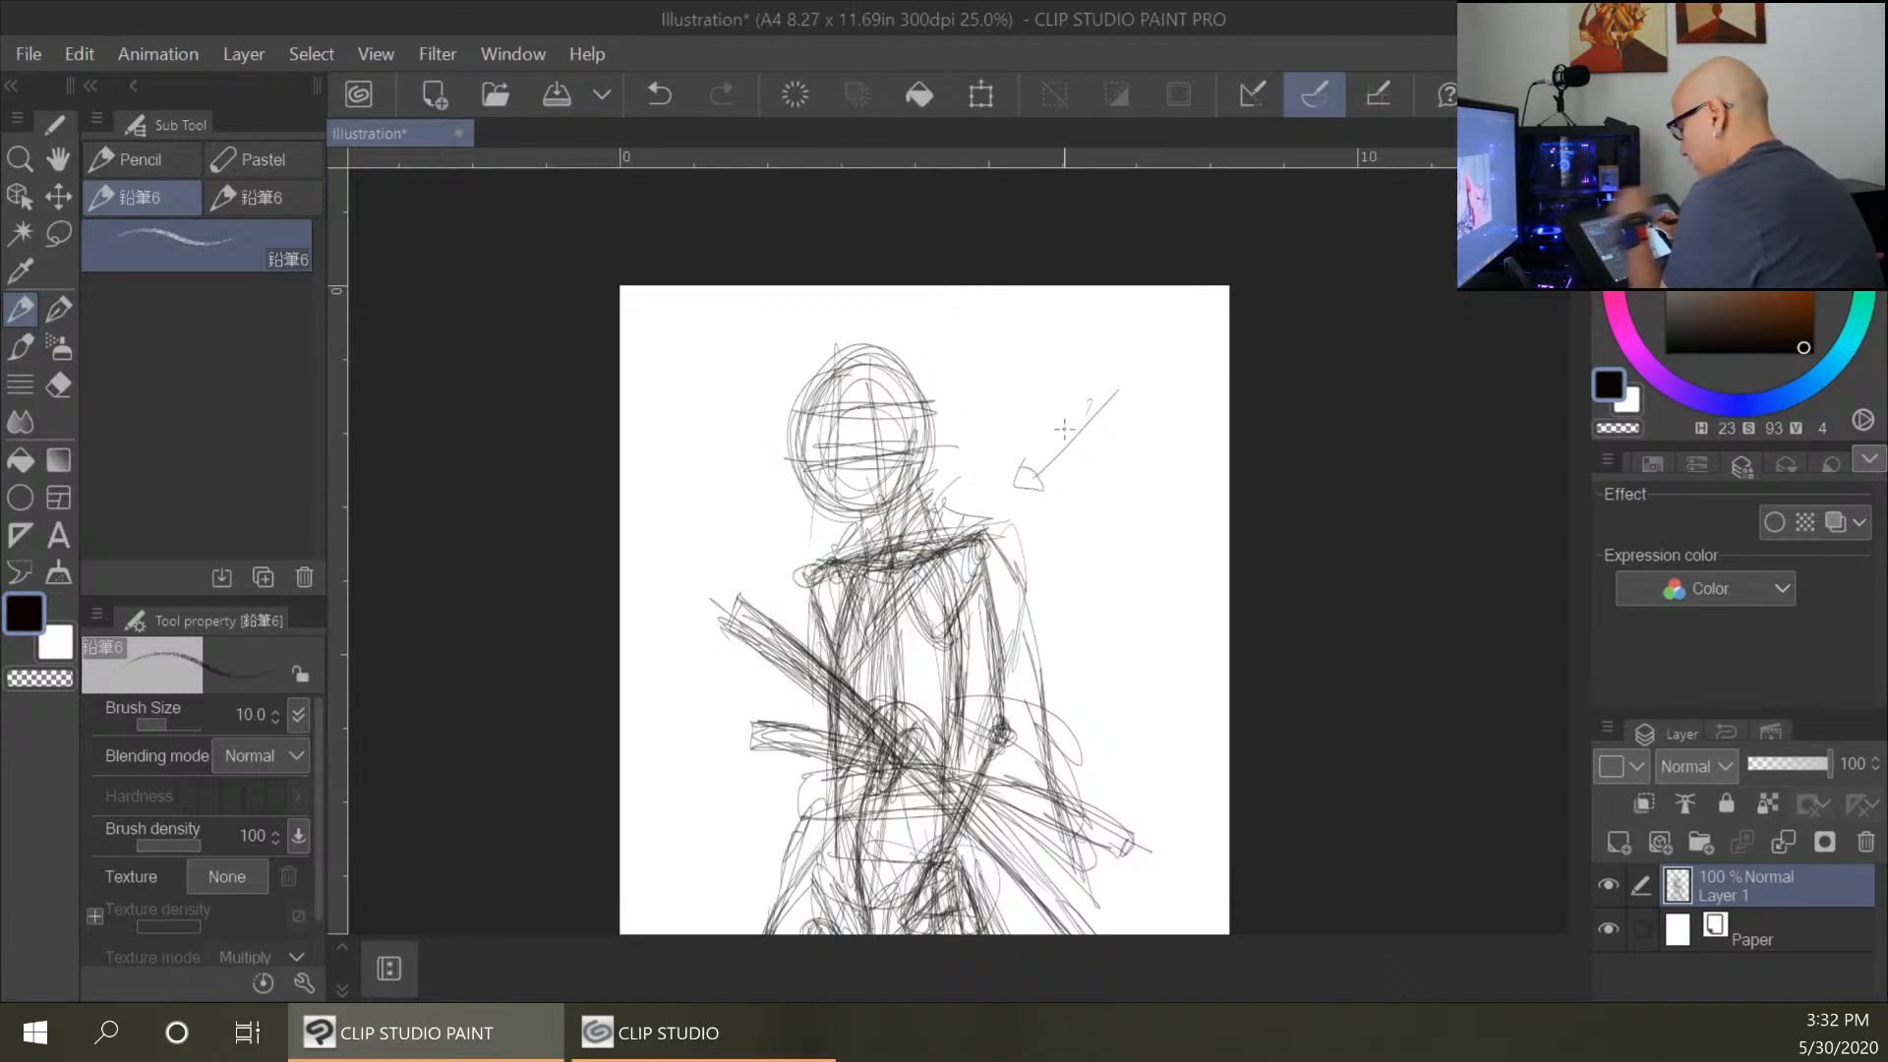
# Sketch guidelines across the face at brow and nose level and mark the two sides of the muzzle.
pyautogui.hotkey('ctrl', '+')
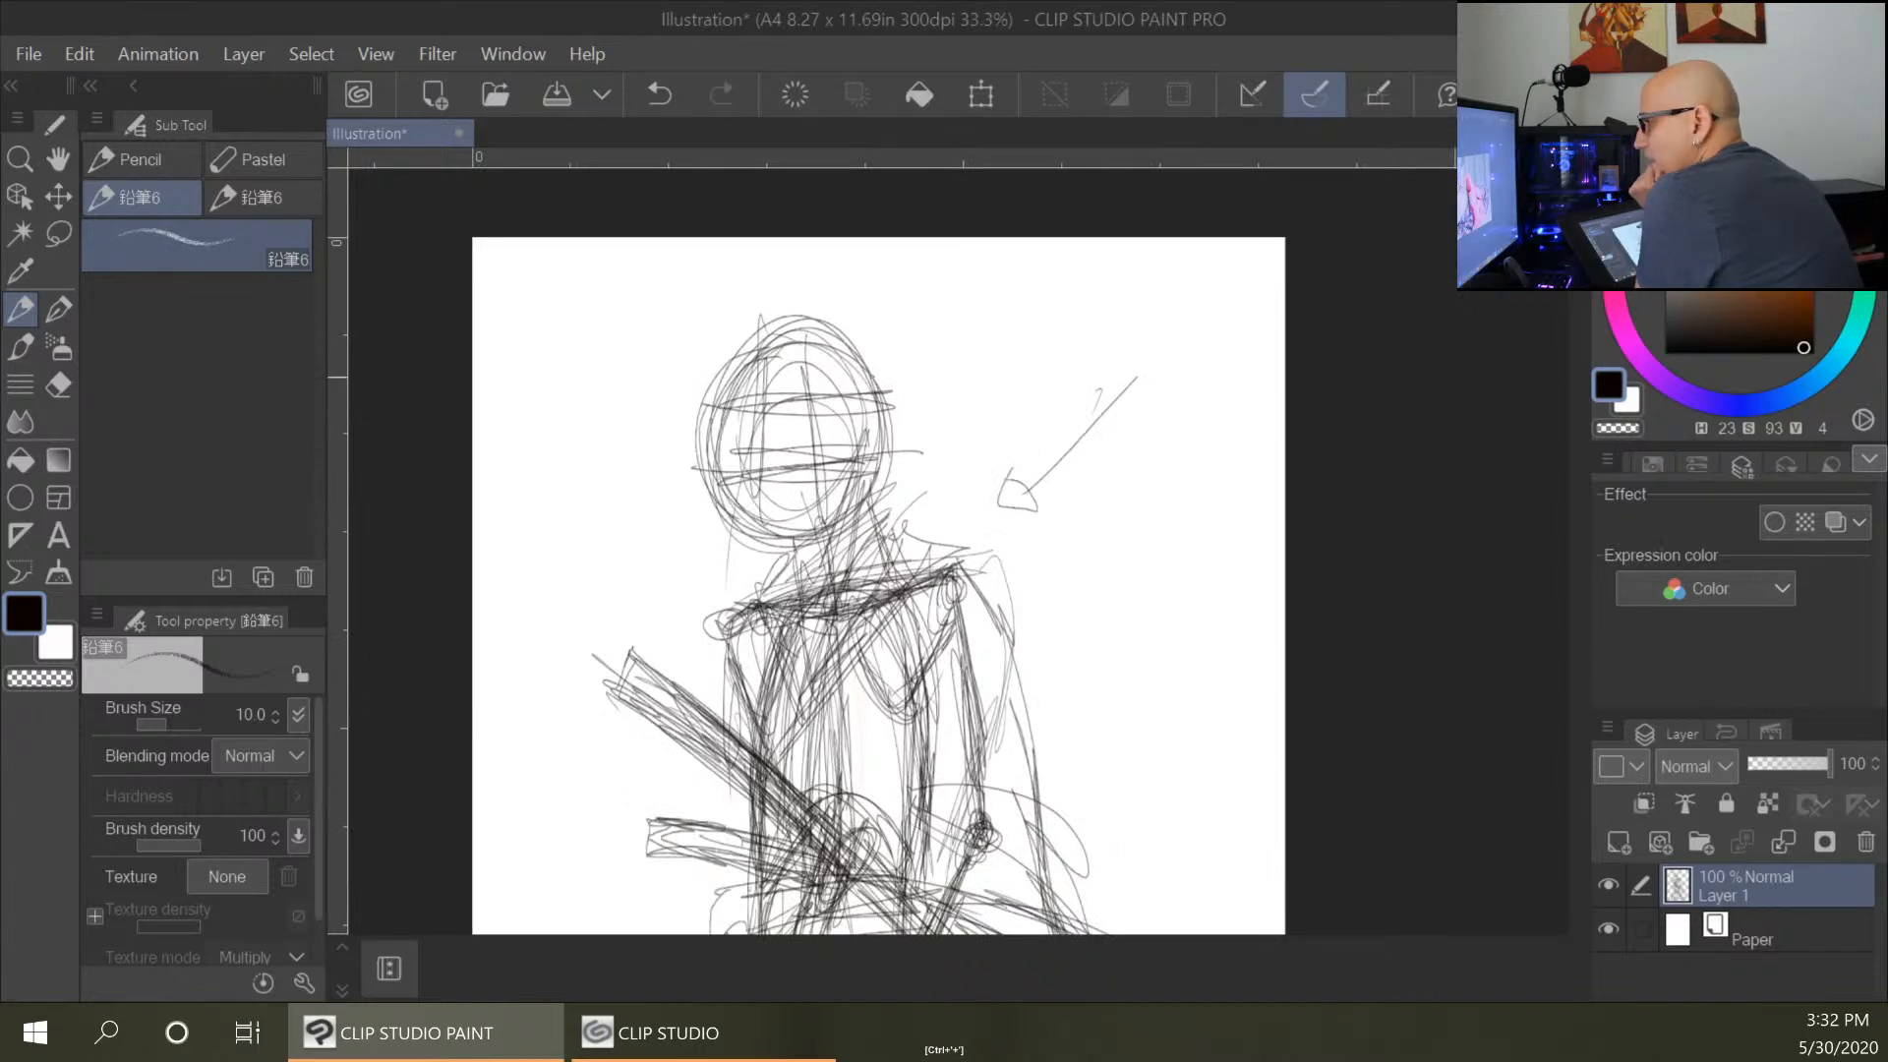
pyautogui.moveTo(822, 411)
pyautogui.mouseDown()
pyautogui.moveTo(845, 408)
pyautogui.moveTo(843, 438)
pyautogui.mouseUp()
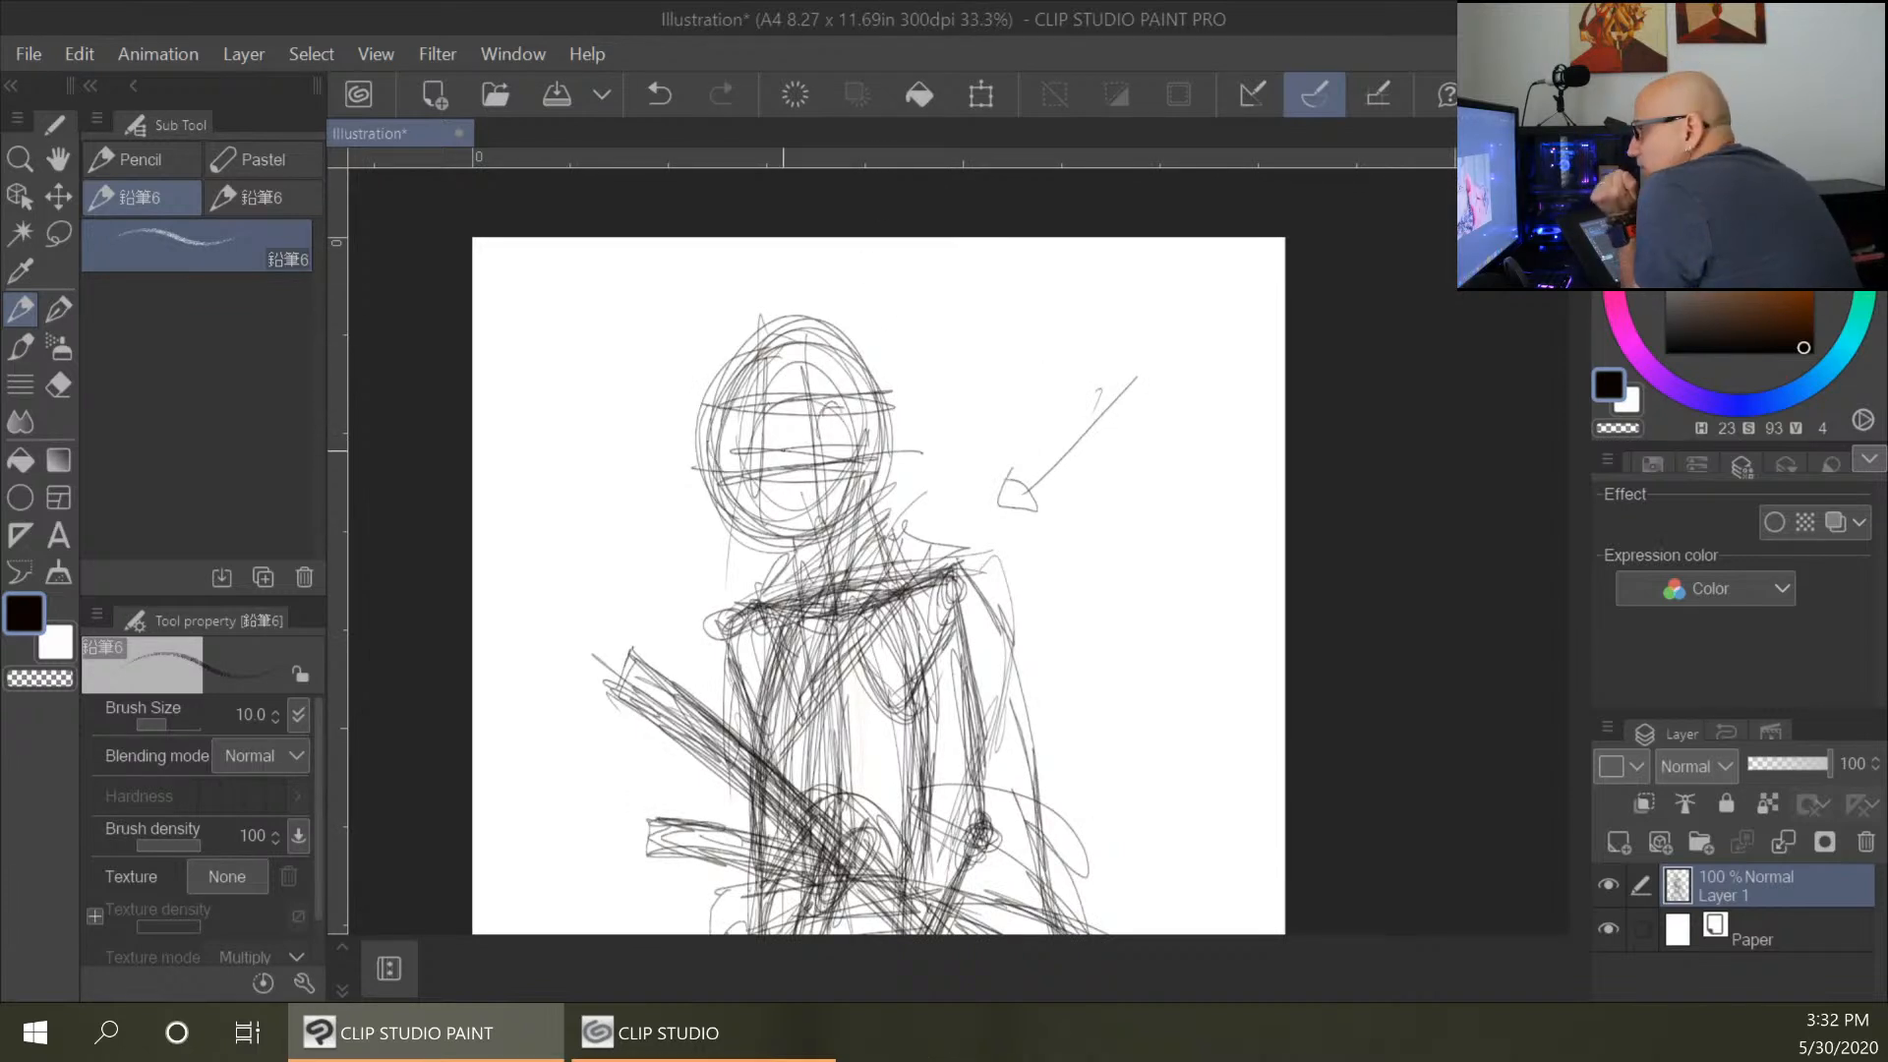
pyautogui.moveTo(707, 408); pyautogui.dragTo(861, 398)
pyautogui.moveTo(758, 340)
pyautogui.mouseDown()
pyautogui.moveTo(858, 375)
pyautogui.moveTo(696, 405)
pyautogui.mouseUp()
pyautogui.moveTo(694, 470); pyautogui.dragTo(861, 466)
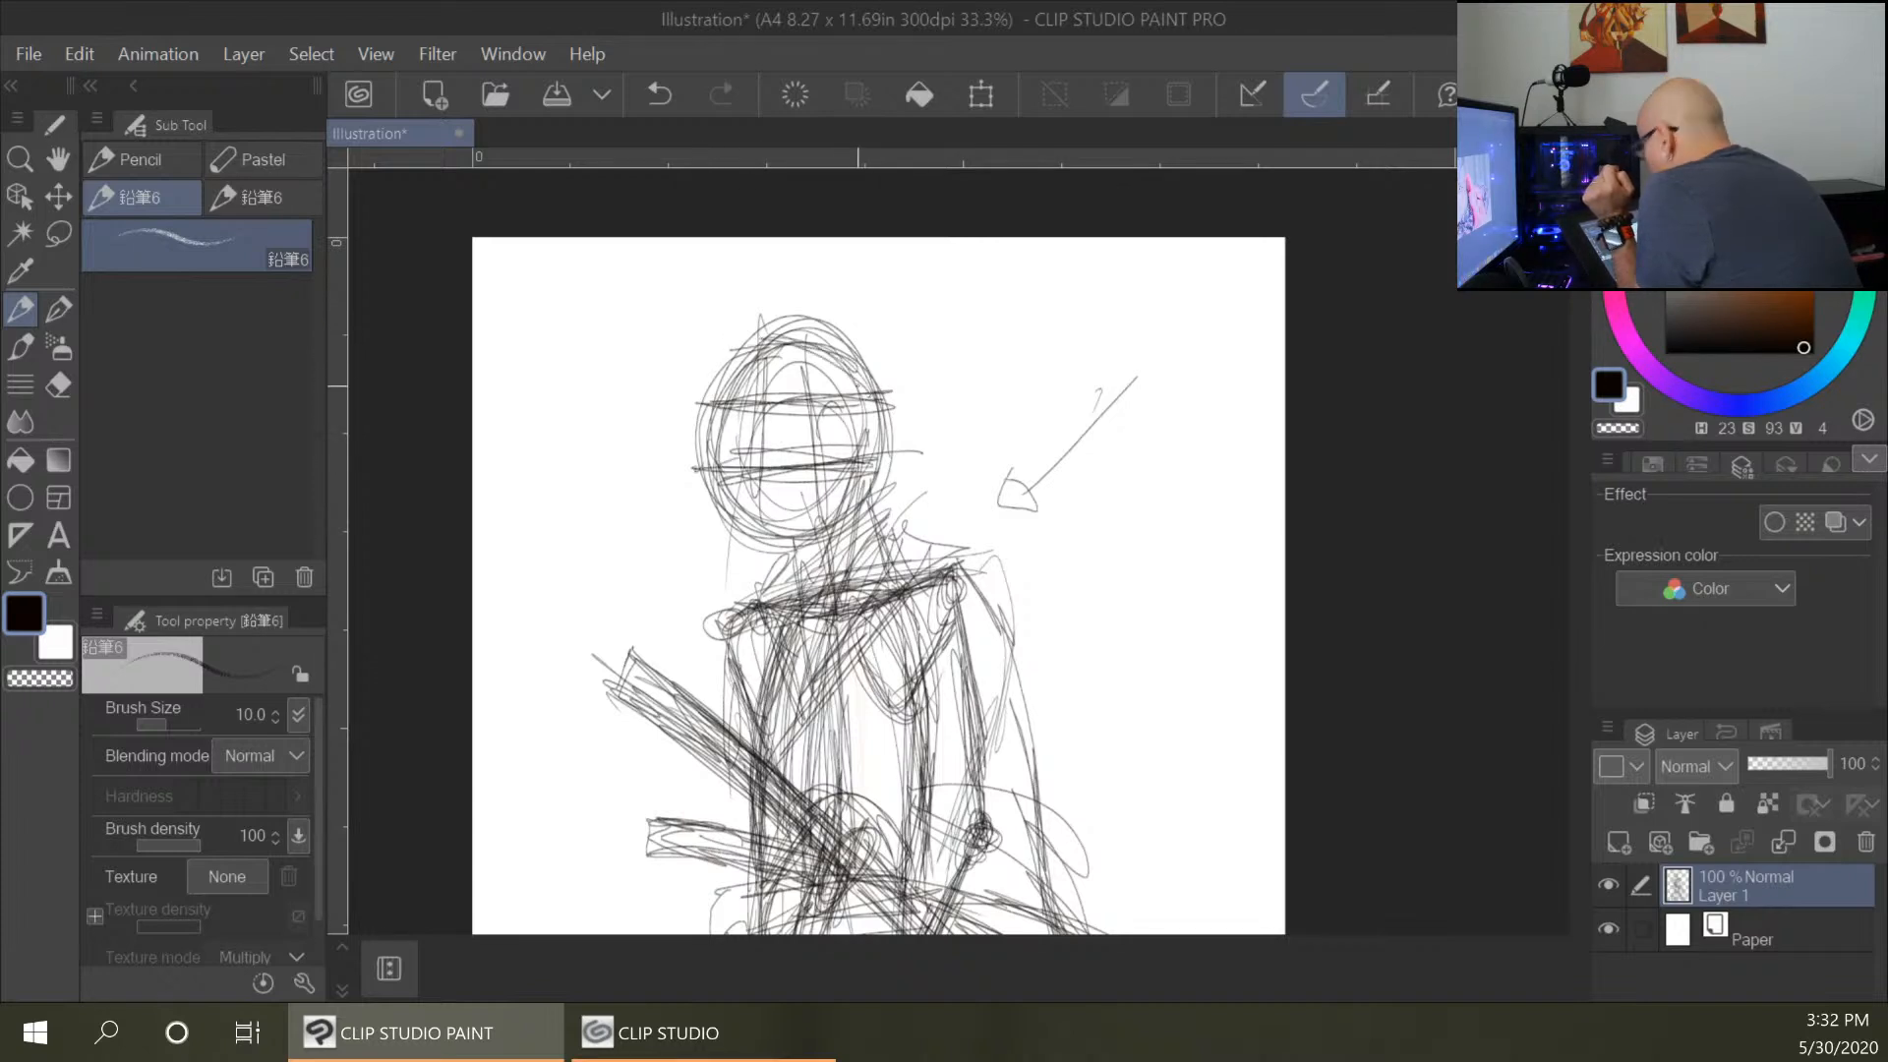
pyautogui.moveTo(740, 468)
pyautogui.mouseDown()
pyautogui.moveTo(743, 526)
pyautogui.moveTo(798, 547)
pyautogui.mouseUp()
pyautogui.moveTo(812, 462)
pyautogui.mouseDown()
pyautogui.moveTo(829, 522)
pyautogui.moveTo(750, 556)
pyautogui.mouseUp()
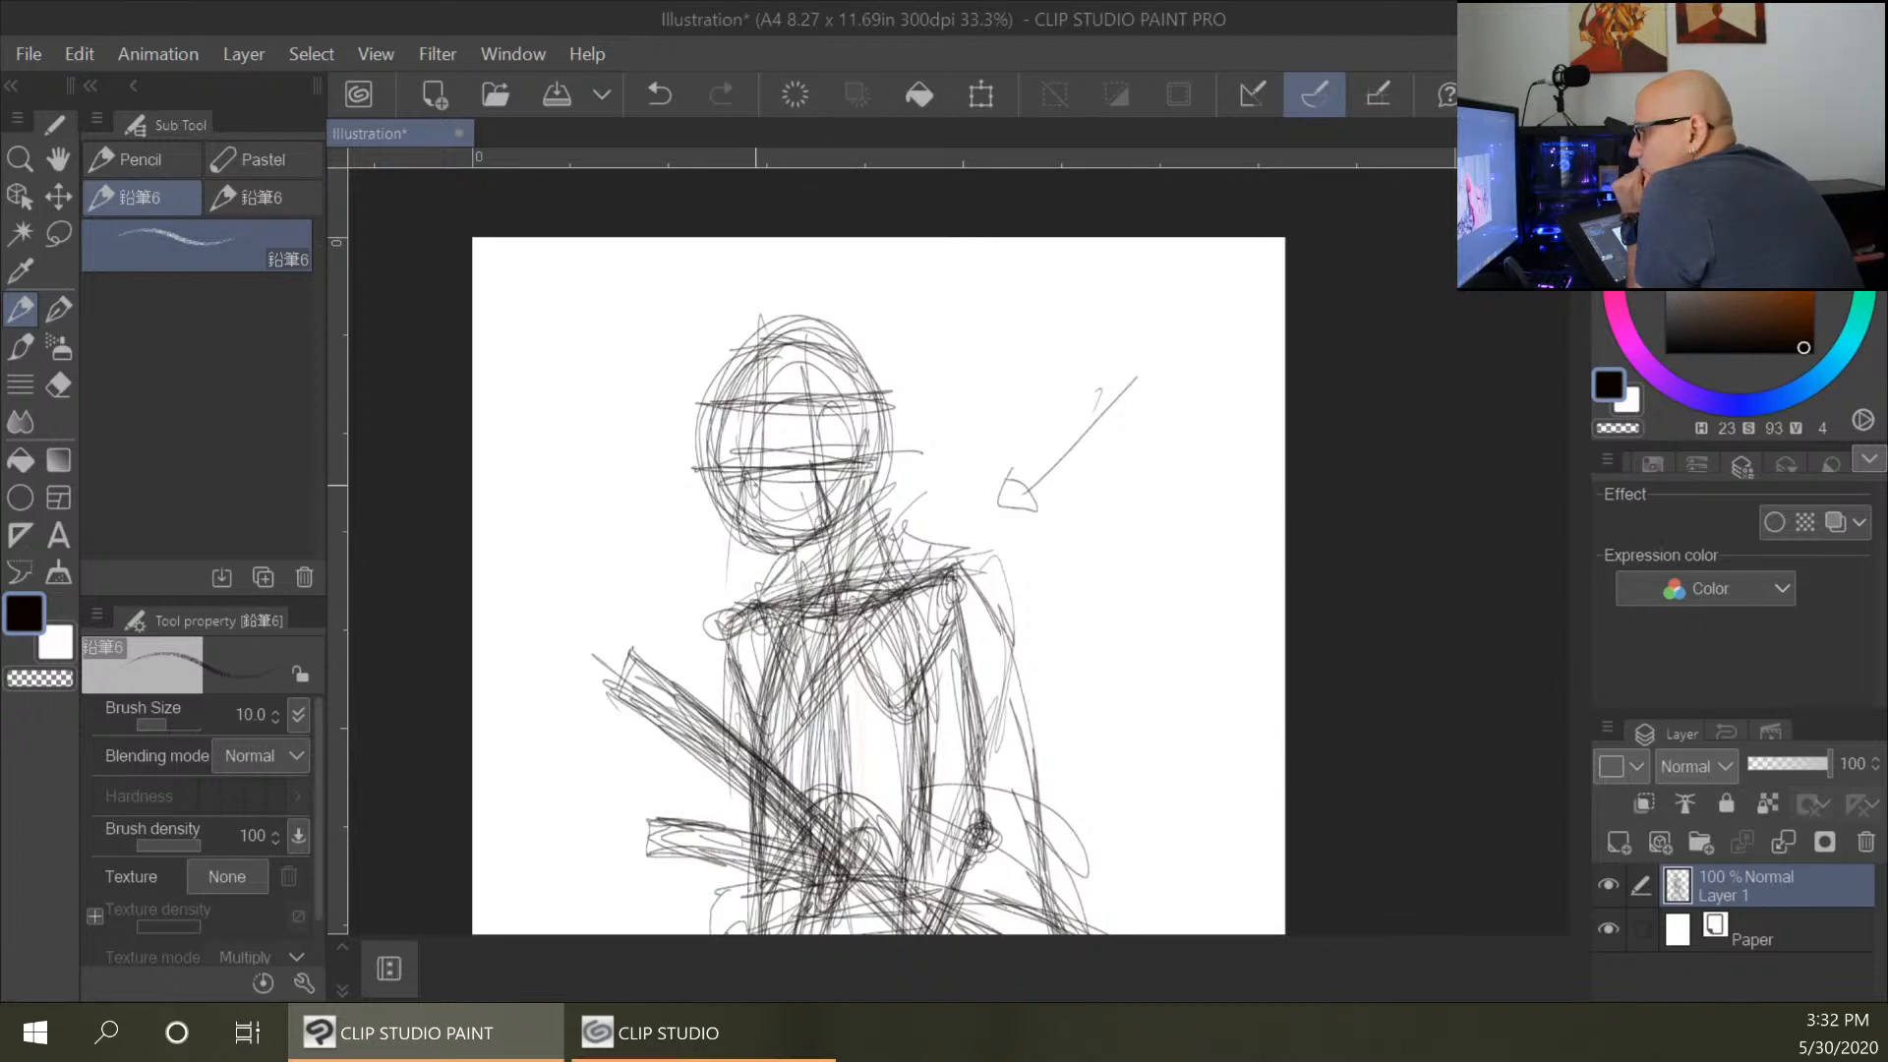
# Retrace the head's contour with cheeks tapering to a narrow chin and a line running down the back of the neck.
pyautogui.moveTo(696, 406)
pyautogui.mouseDown()
pyautogui.moveTo(721, 502)
pyautogui.moveTo(767, 503)
pyautogui.moveTo(885, 457)
pyautogui.moveTo(842, 364)
pyautogui.moveTo(867, 344)
pyautogui.moveTo(883, 432)
pyautogui.moveTo(718, 482)
pyautogui.mouseUp()
pyautogui.moveTo(729, 496)
pyautogui.mouseDown()
pyautogui.moveTo(786, 494)
pyautogui.moveTo(889, 398)
pyautogui.mouseUp()
pyautogui.moveTo(698, 408)
pyautogui.mouseDown()
pyautogui.moveTo(880, 349)
pyautogui.moveTo(821, 541)
pyautogui.mouseUp()
pyautogui.moveTo(700, 418); pyautogui.dragTo(836, 359)
pyautogui.moveTo(708, 516); pyautogui.dragTo(854, 472)
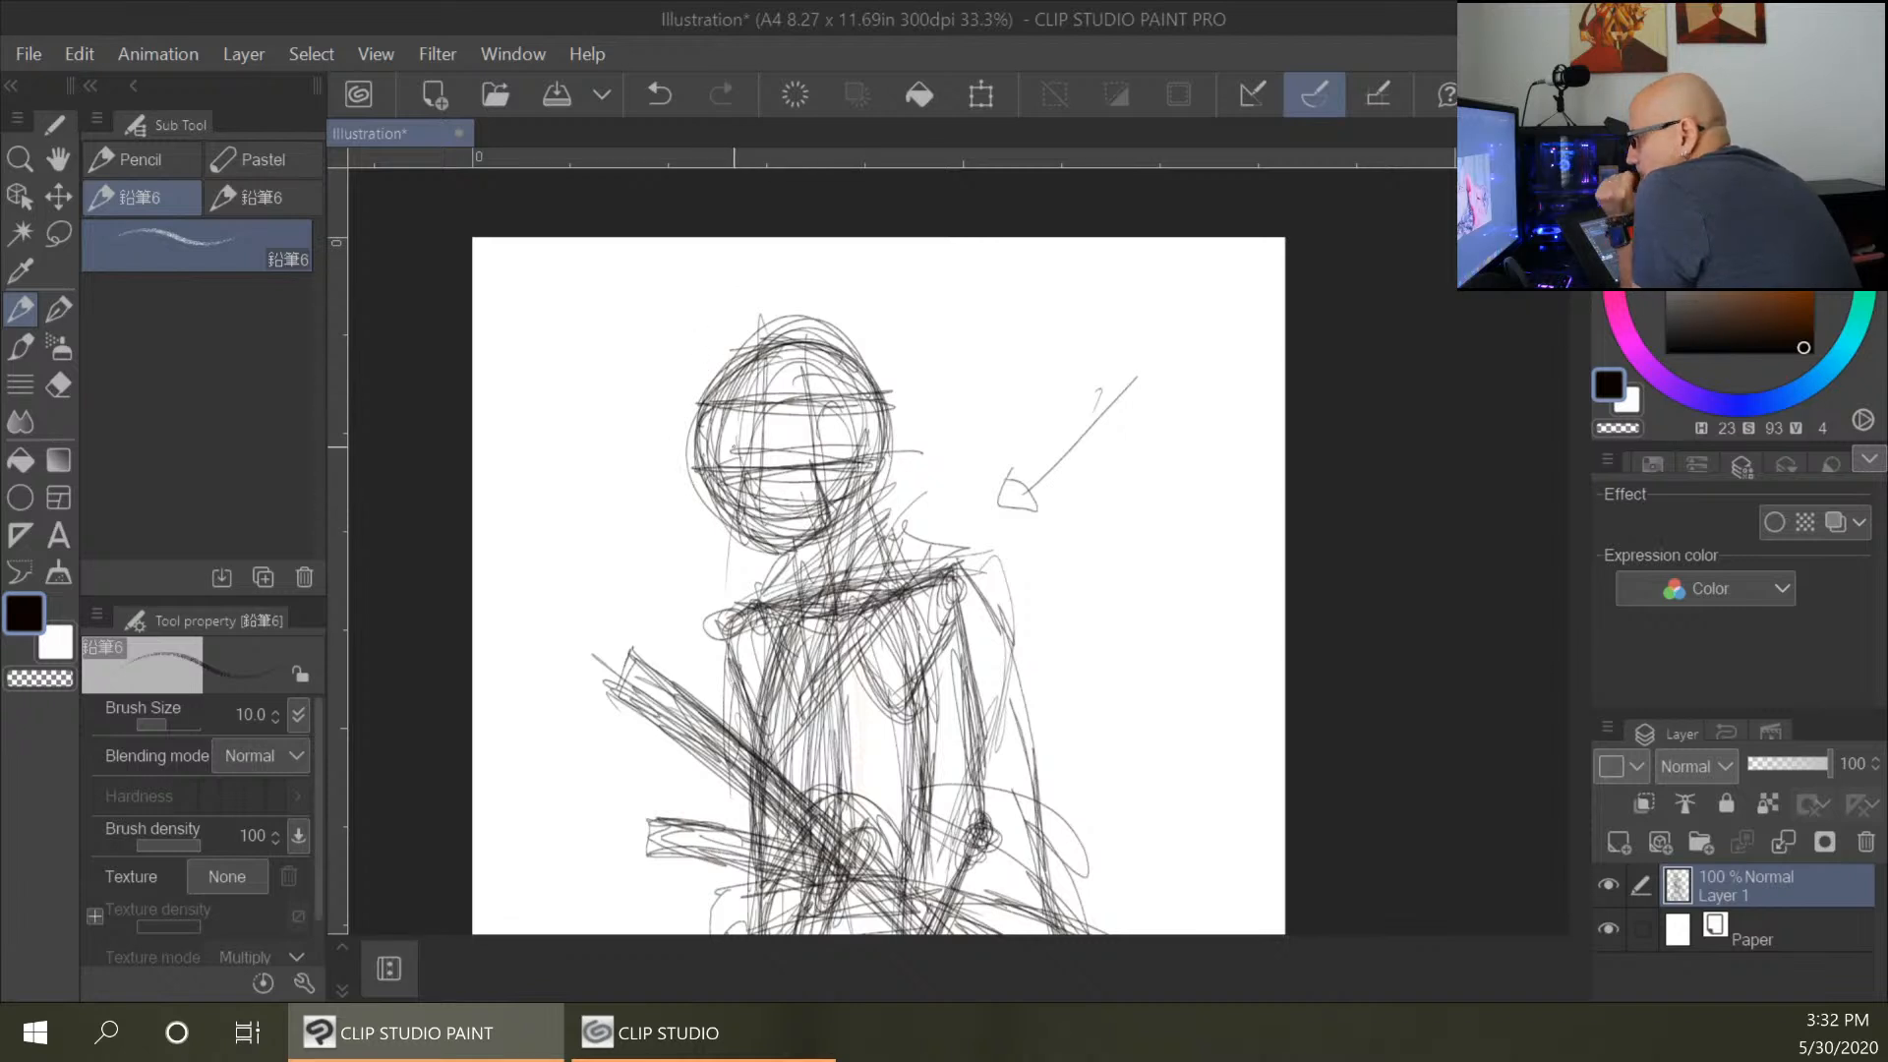
pyautogui.moveTo(776, 394); pyautogui.dragTo(739, 526)
pyautogui.moveTo(759, 448)
pyautogui.mouseDown()
pyautogui.moveTo(780, 409)
pyautogui.moveTo(837, 527)
pyautogui.mouseUp()
pyautogui.moveTo(808, 427)
pyautogui.mouseDown()
pyautogui.moveTo(835, 531)
pyautogui.moveTo(825, 488)
pyautogui.moveTo(835, 528)
pyautogui.moveTo(881, 414)
pyautogui.mouseUp()
pyautogui.moveTo(889, 403); pyautogui.dragTo(824, 521)
pyautogui.moveTo(704, 502); pyautogui.dragTo(783, 540)
pyautogui.moveTo(881, 441)
pyautogui.mouseDown()
pyautogui.moveTo(884, 563)
pyautogui.moveTo(895, 517)
pyautogui.mouseUp()
# Sketch two tall pointed cat ears rising from the sides of the head.
pyautogui.moveTo(826, 356); pyautogui.dragTo(897, 285)
pyautogui.moveTo(896, 285); pyautogui.dragTo(885, 418)
pyautogui.moveTo(816, 394)
pyautogui.mouseDown()
pyautogui.moveTo(873, 288)
pyautogui.moveTo(861, 300)
pyautogui.mouseUp()
pyautogui.moveTo(753, 354); pyautogui.dragTo(700, 285)
pyautogui.moveTo(742, 344)
pyautogui.mouseDown()
pyautogui.moveTo(683, 262)
pyautogui.moveTo(718, 314)
pyautogui.mouseUp()
pyautogui.moveTo(669, 295); pyautogui.dragTo(700, 428)
pyautogui.moveTo(686, 364); pyautogui.dragTo(698, 415)
pyautogui.moveTo(669, 284); pyautogui.dragTo(690, 393)
pyautogui.moveTo(677, 329); pyautogui.dragTo(704, 411)
pyautogui.moveTo(664, 275)
pyautogui.mouseDown()
pyautogui.moveTo(694, 402)
pyautogui.moveTo(728, 330)
pyautogui.mouseUp()
pyautogui.moveTo(697, 277)
pyautogui.mouseDown()
pyautogui.moveTo(743, 342)
pyautogui.moveTo(681, 262)
pyautogui.mouseUp()
# Darken the inner edges of both ears and the crown line of the head between them.
pyautogui.moveTo(831, 345); pyautogui.dragTo(897, 257)
pyautogui.moveTo(913, 259)
pyautogui.mouseDown()
pyautogui.moveTo(892, 393)
pyautogui.moveTo(915, 253)
pyautogui.mouseUp()
pyautogui.moveTo(834, 358); pyautogui.dragTo(890, 274)
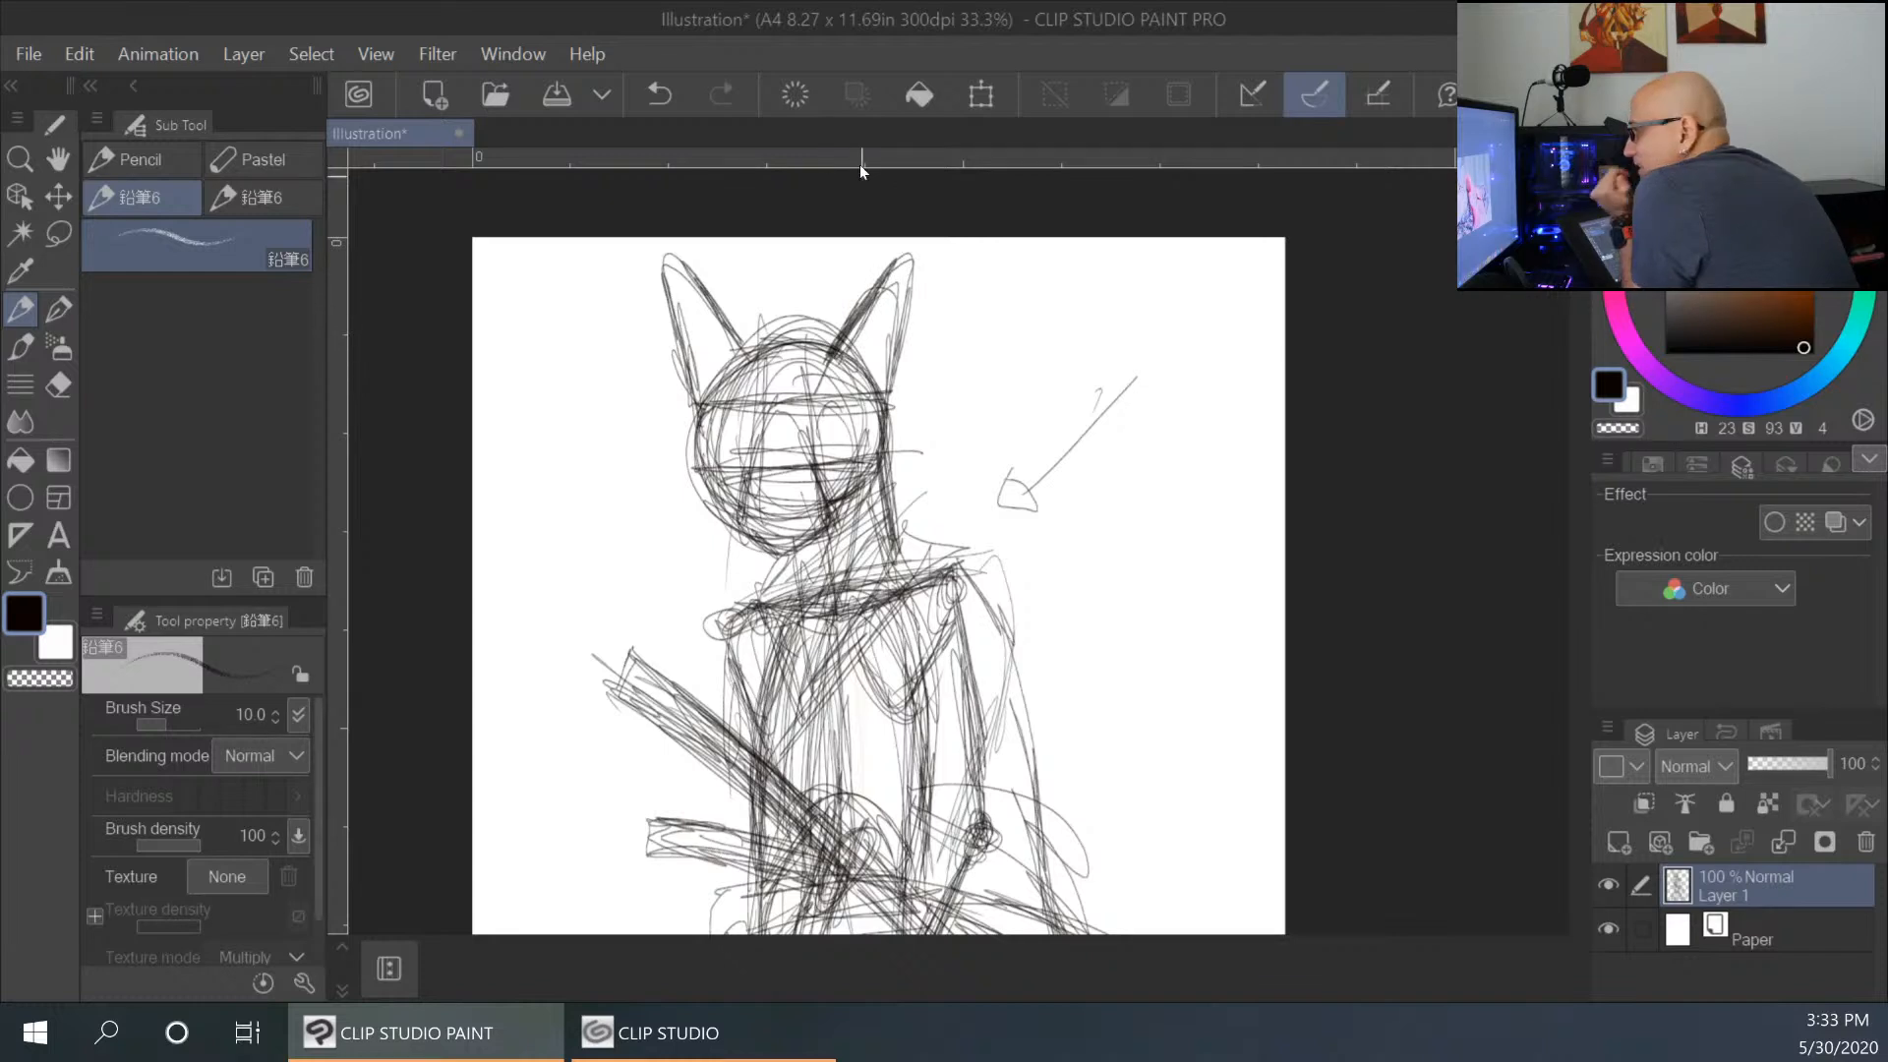
pyautogui.moveTo(752, 353); pyautogui.dragTo(809, 347)
pyautogui.moveTo(767, 350)
pyautogui.mouseDown()
pyautogui.moveTo(826, 352)
pyautogui.moveTo(728, 354)
pyautogui.mouseUp()
pyautogui.moveTo(725, 323); pyautogui.dragTo(757, 358)
pyautogui.moveTo(885, 294); pyautogui.dragTo(844, 368)
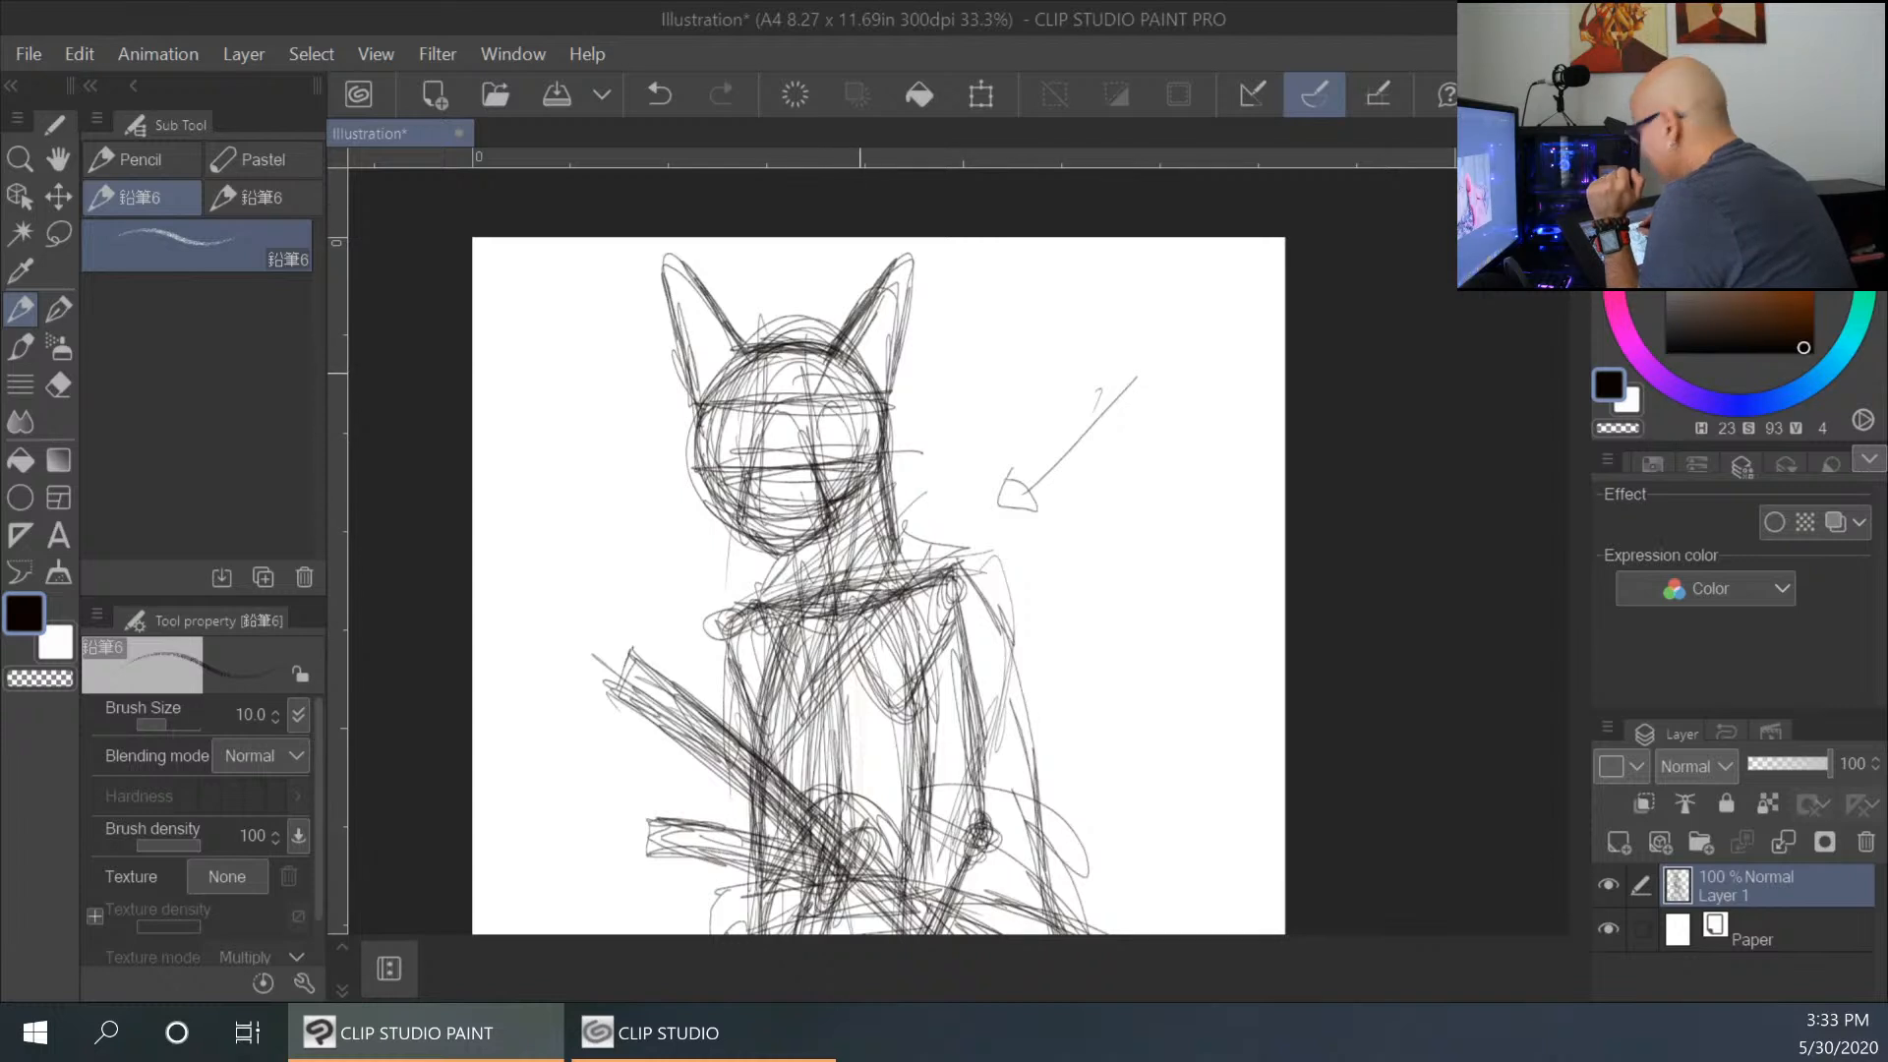
# Draw the cat's face with two large round eyes with dark pupils, a small triangular nose and a mouth.
pyautogui.moveTo(835, 413)
pyautogui.mouseDown()
pyautogui.moveTo(850, 443)
pyautogui.moveTo(860, 423)
pyautogui.moveTo(716, 454)
pyautogui.moveTo(732, 413)
pyautogui.moveTo(744, 454)
pyautogui.moveTo(718, 454)
pyautogui.moveTo(723, 427)
pyautogui.mouseUp()
pyautogui.moveTo(835, 415)
pyautogui.mouseDown()
pyautogui.moveTo(856, 452)
pyautogui.moveTo(821, 455)
pyautogui.moveTo(845, 424)
pyautogui.mouseUp()
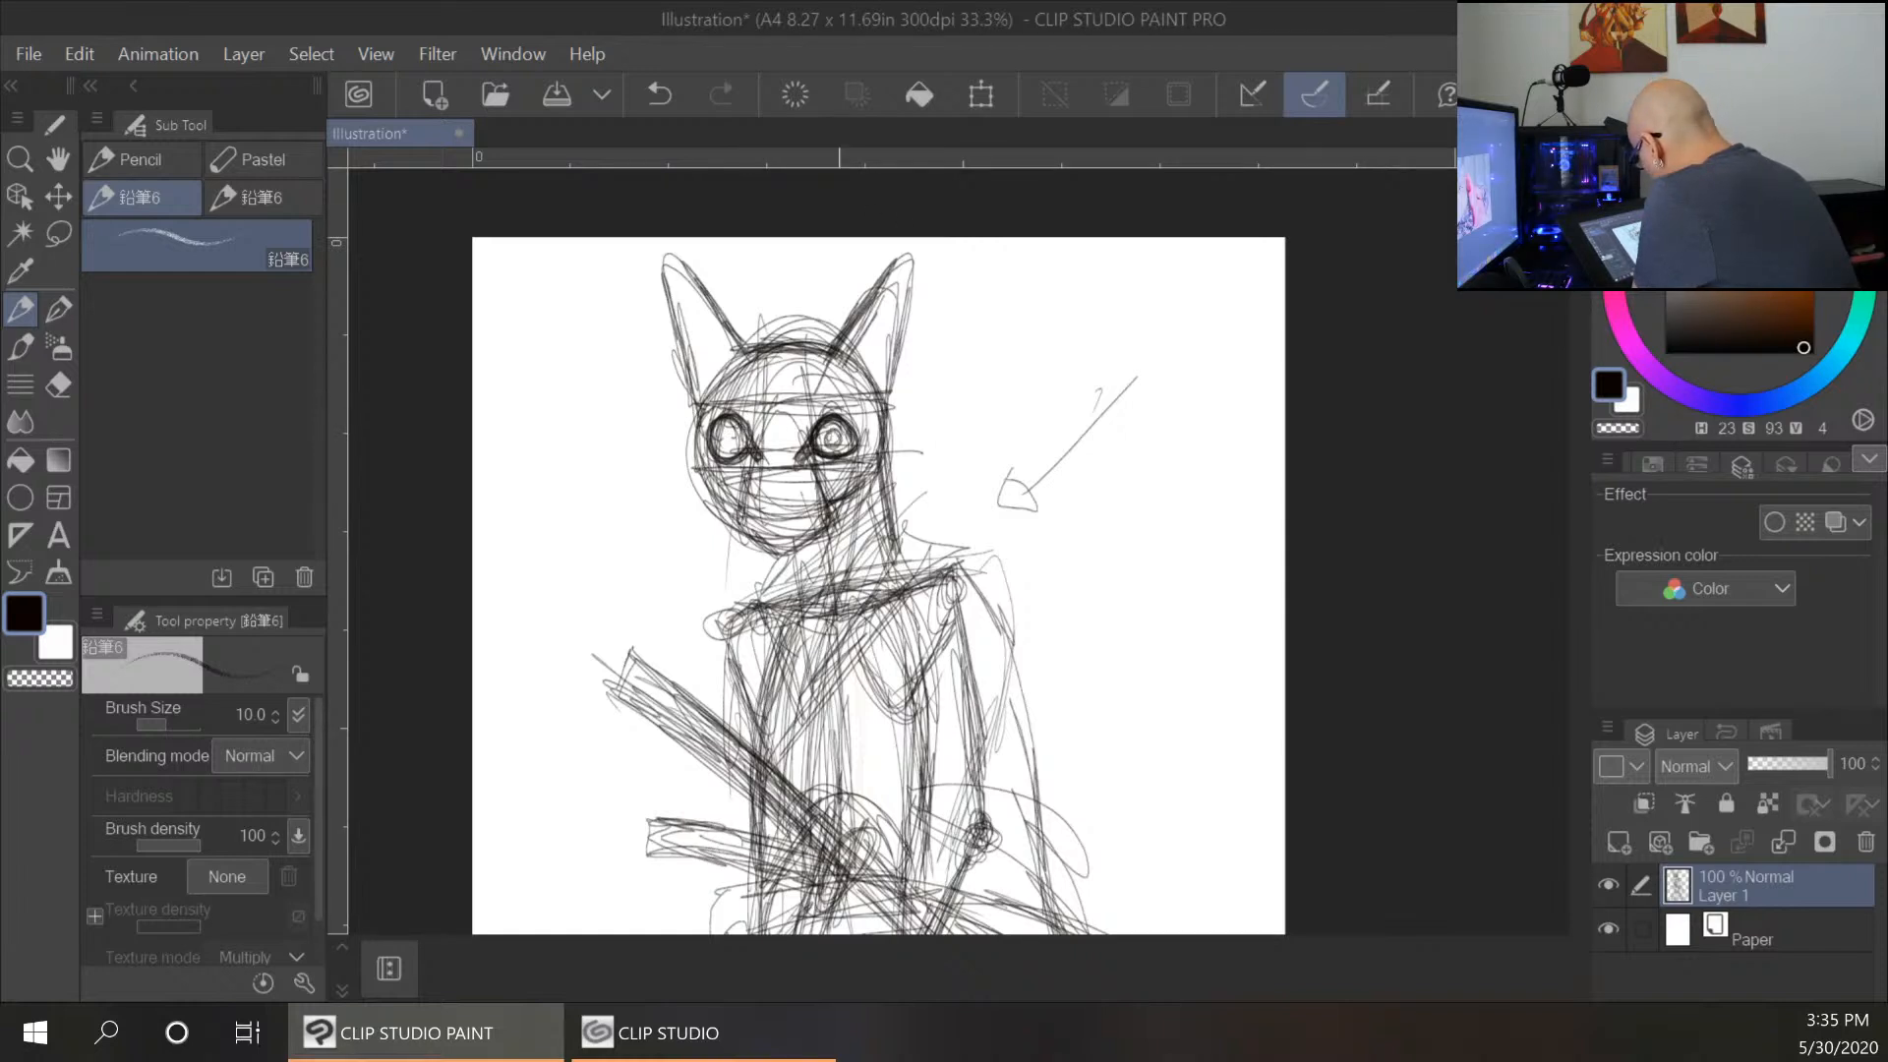
pyautogui.moveTo(828, 440)
pyautogui.mouseDown()
pyautogui.moveTo(731, 433)
pyautogui.moveTo(731, 451)
pyautogui.mouseUp()
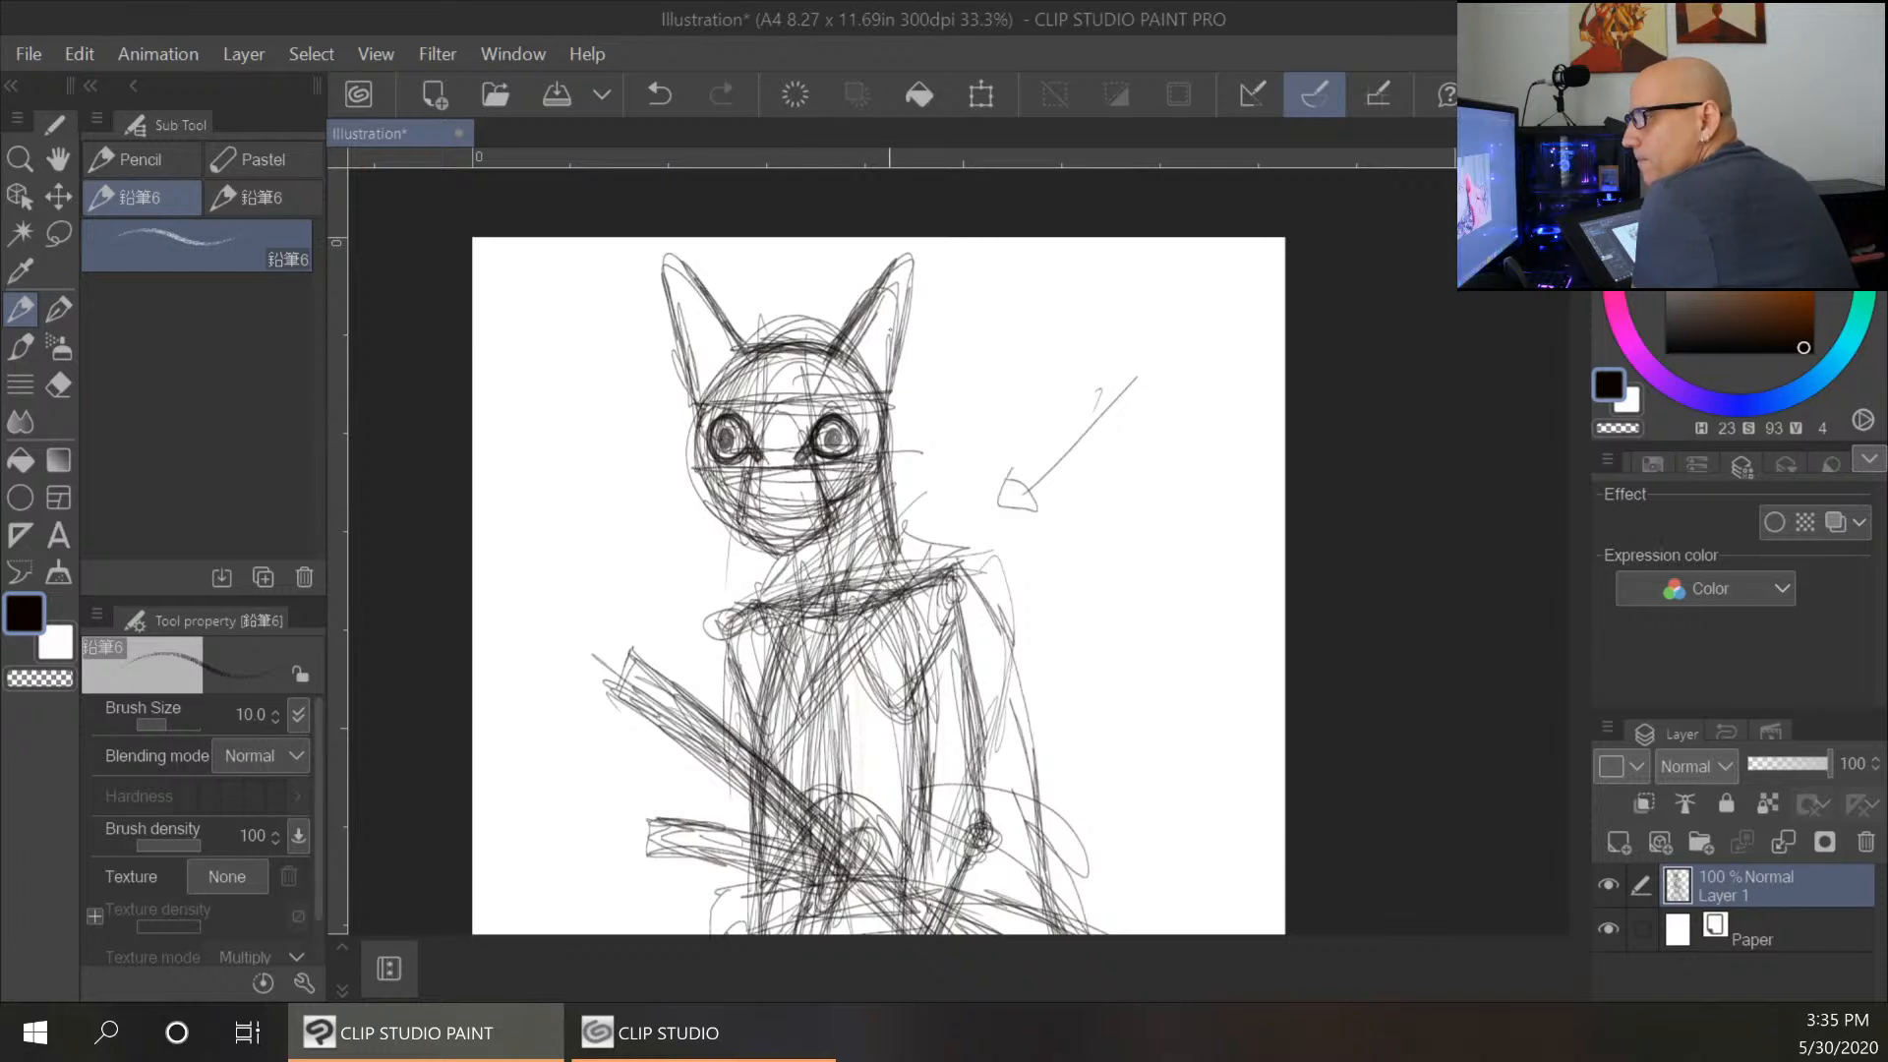
pyautogui.moveTo(774, 496)
pyautogui.mouseDown()
pyautogui.moveTo(772, 511)
pyautogui.moveTo(801, 500)
pyautogui.mouseUp()
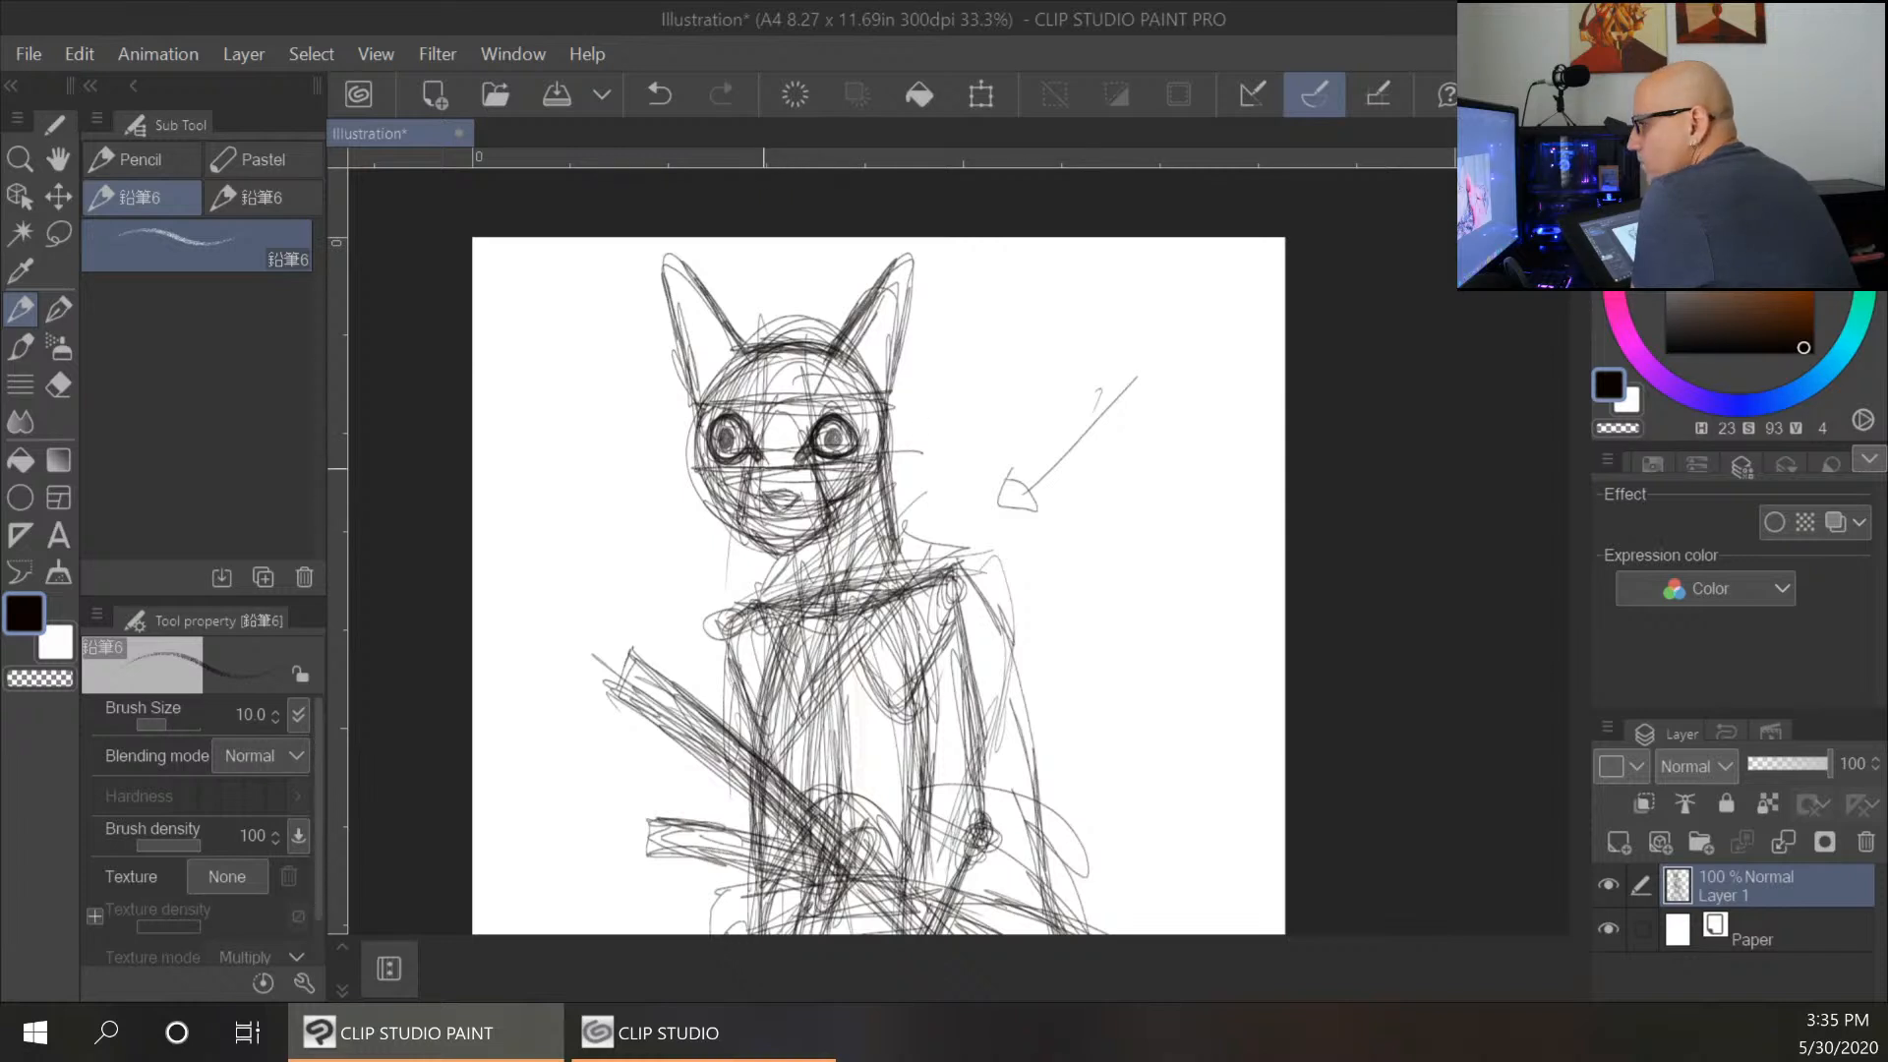
pyautogui.moveTo(763, 500); pyautogui.dragTo(773, 531)
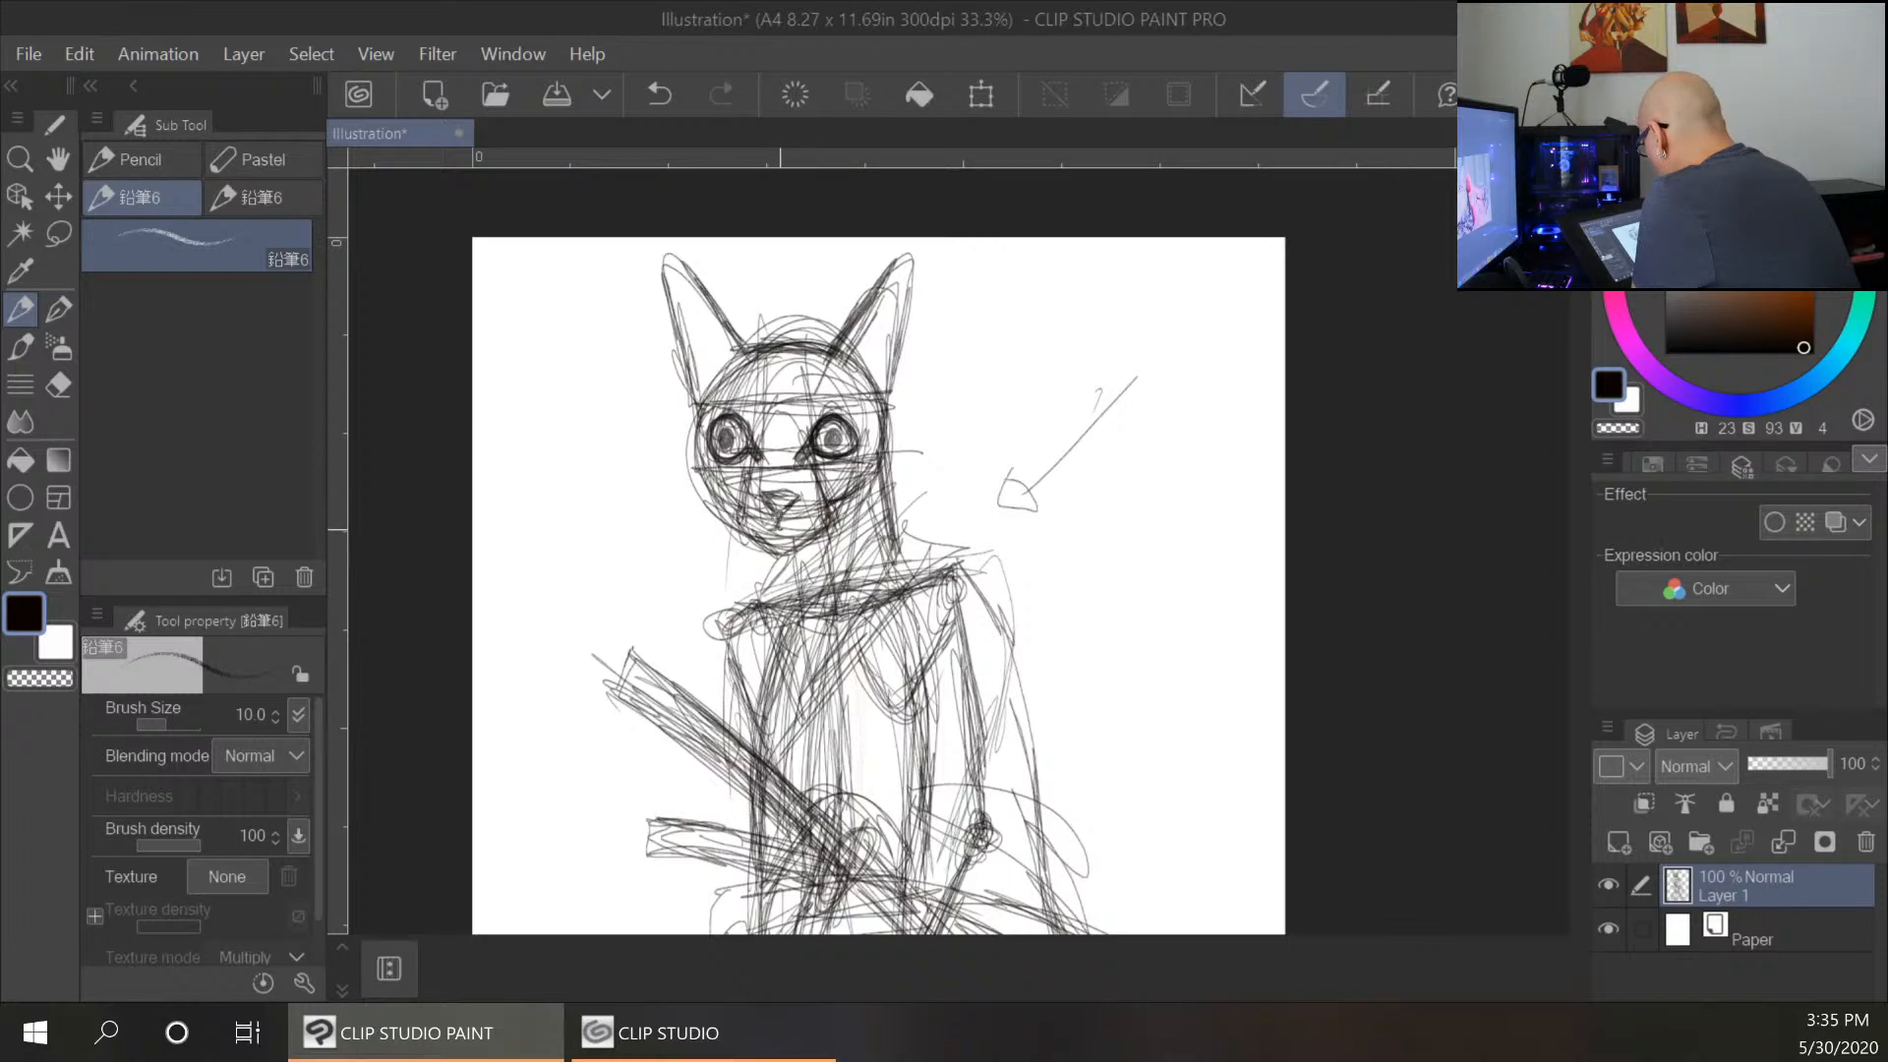
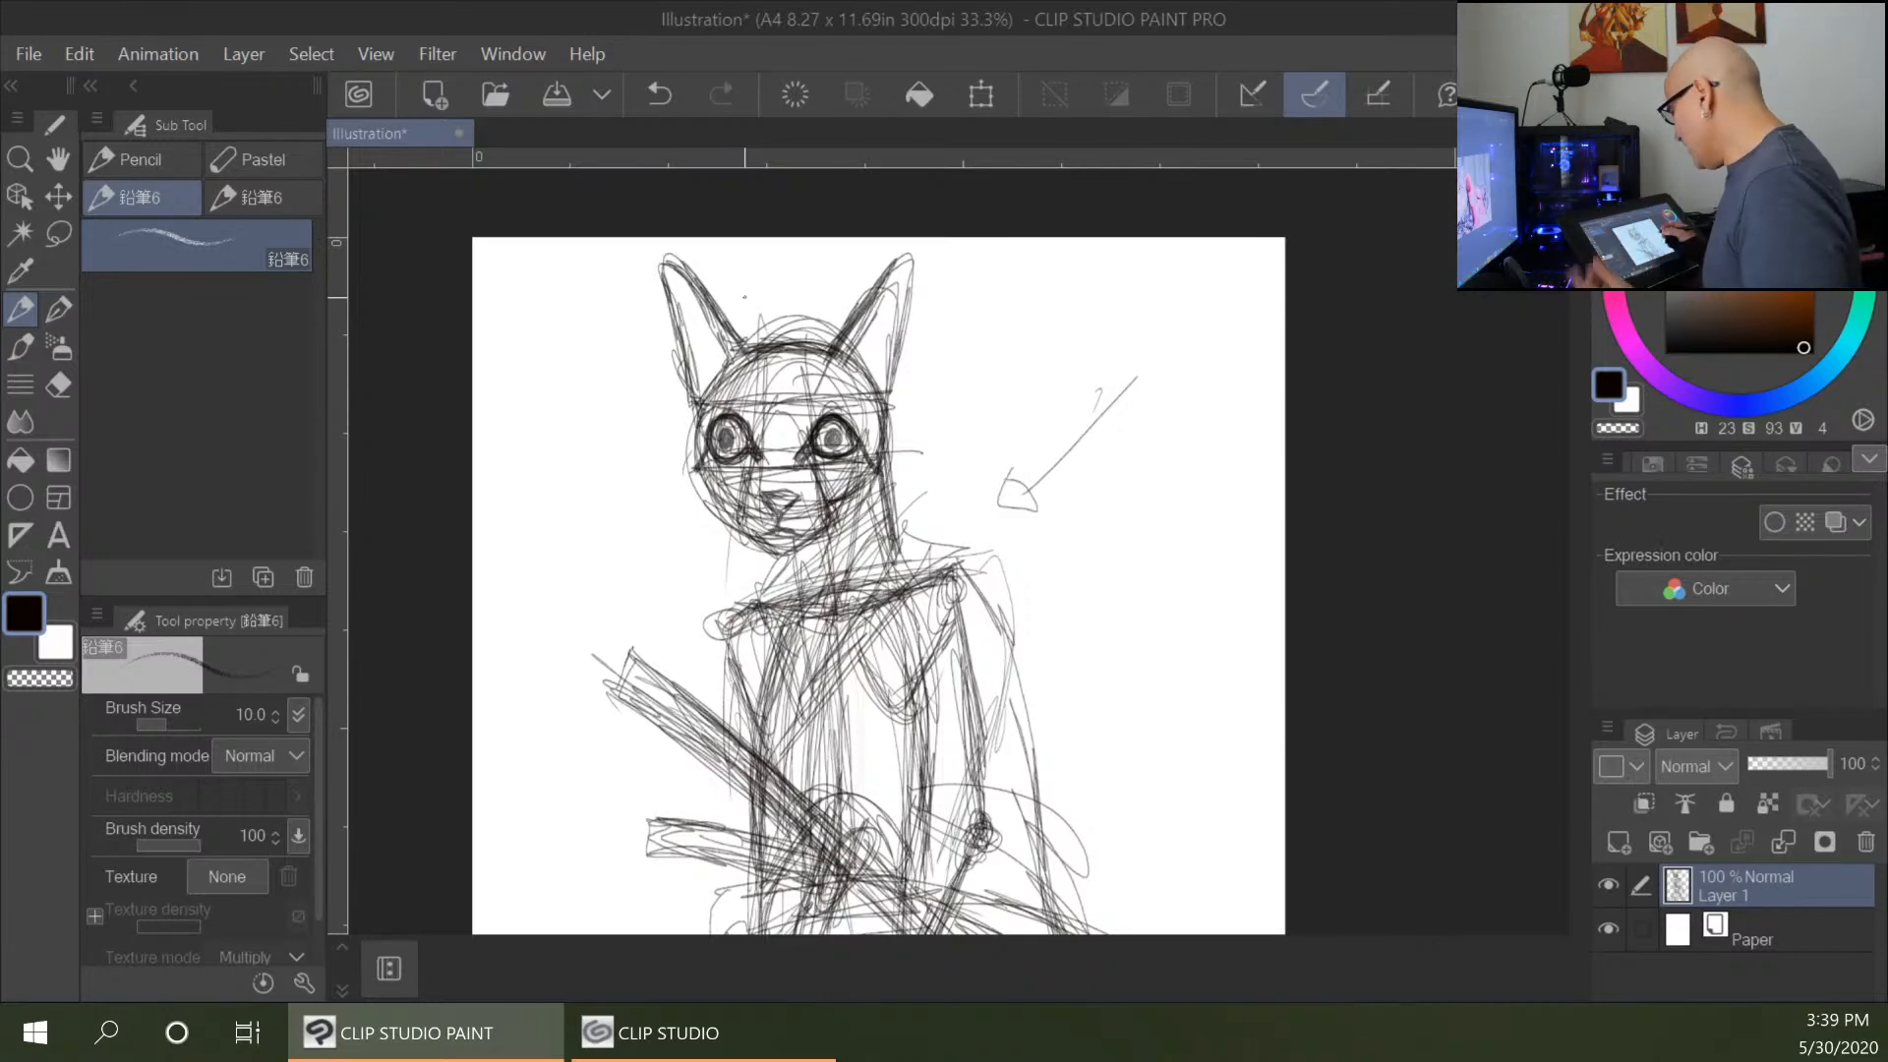
# Darken the nose and define the mouth line and chin of the muzzle.
pyautogui.hotkey('ctrl', '-')
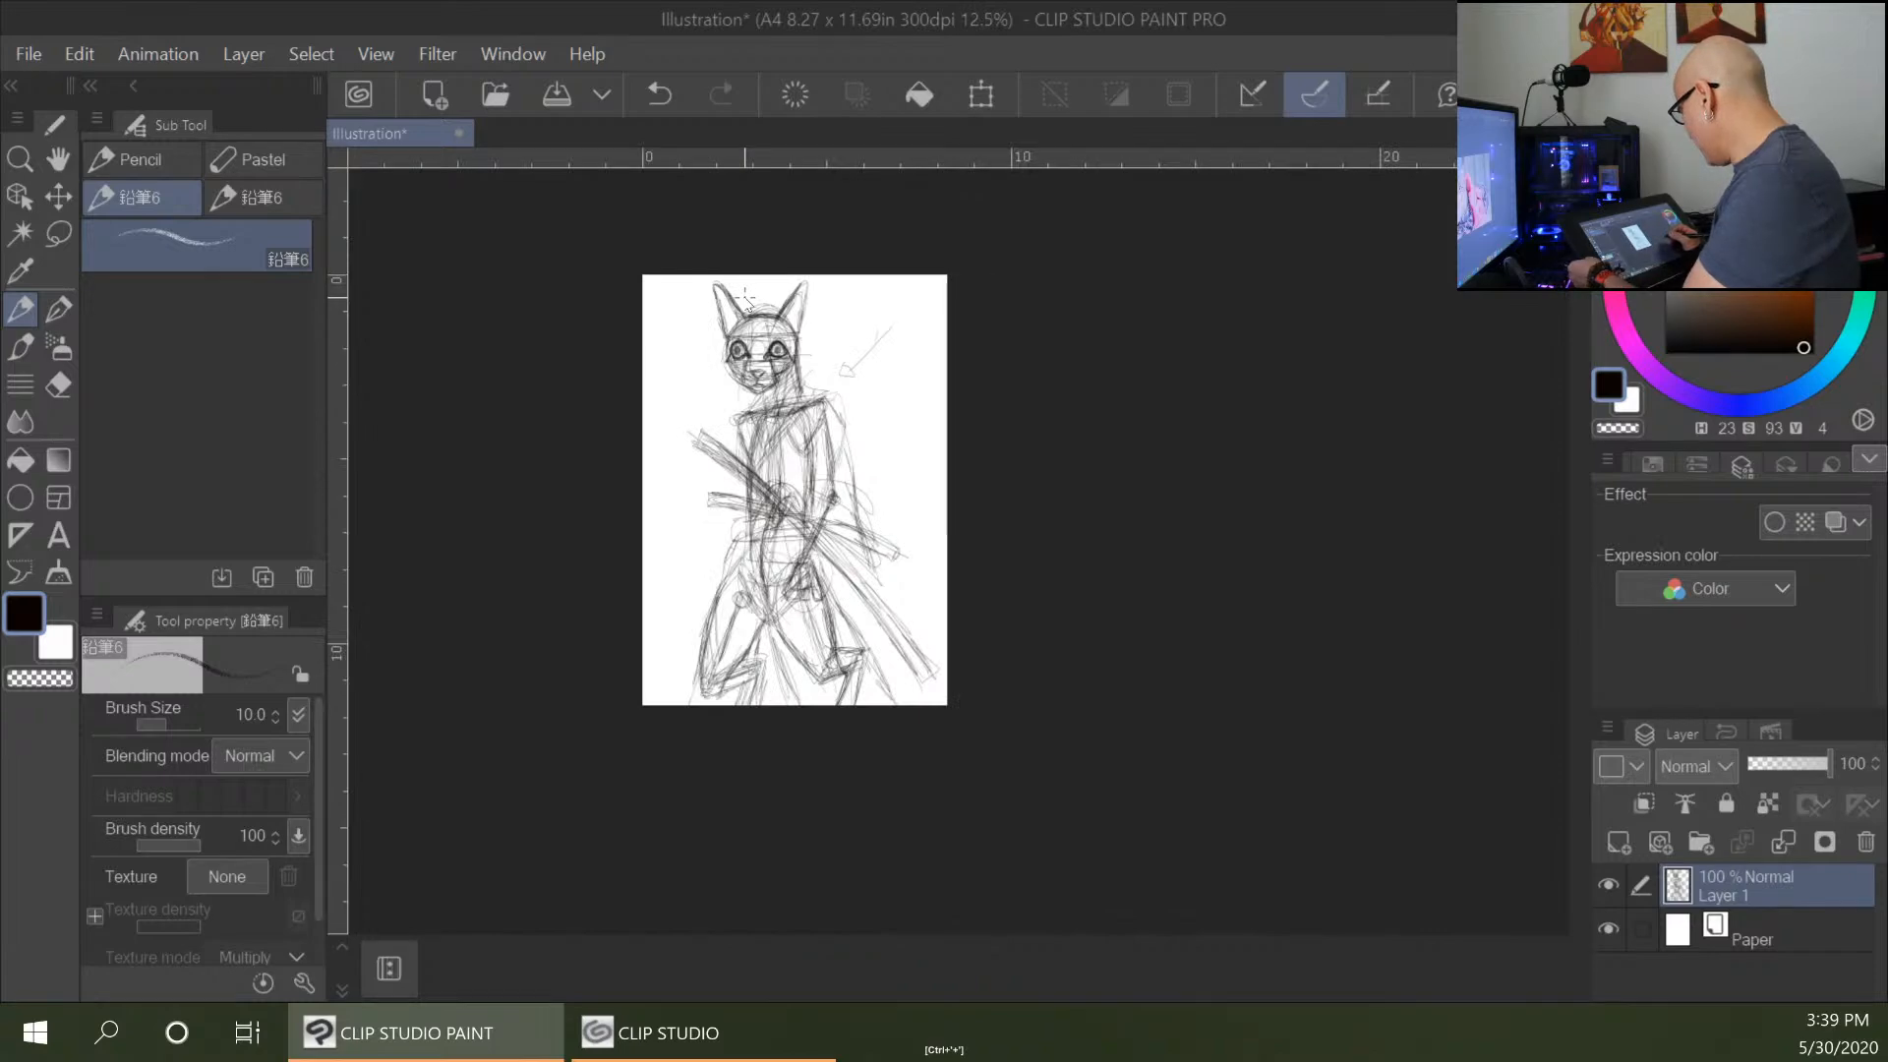
pyautogui.hotkey('ctrl', '+')
pyautogui.hotkey('ctrl', '+')
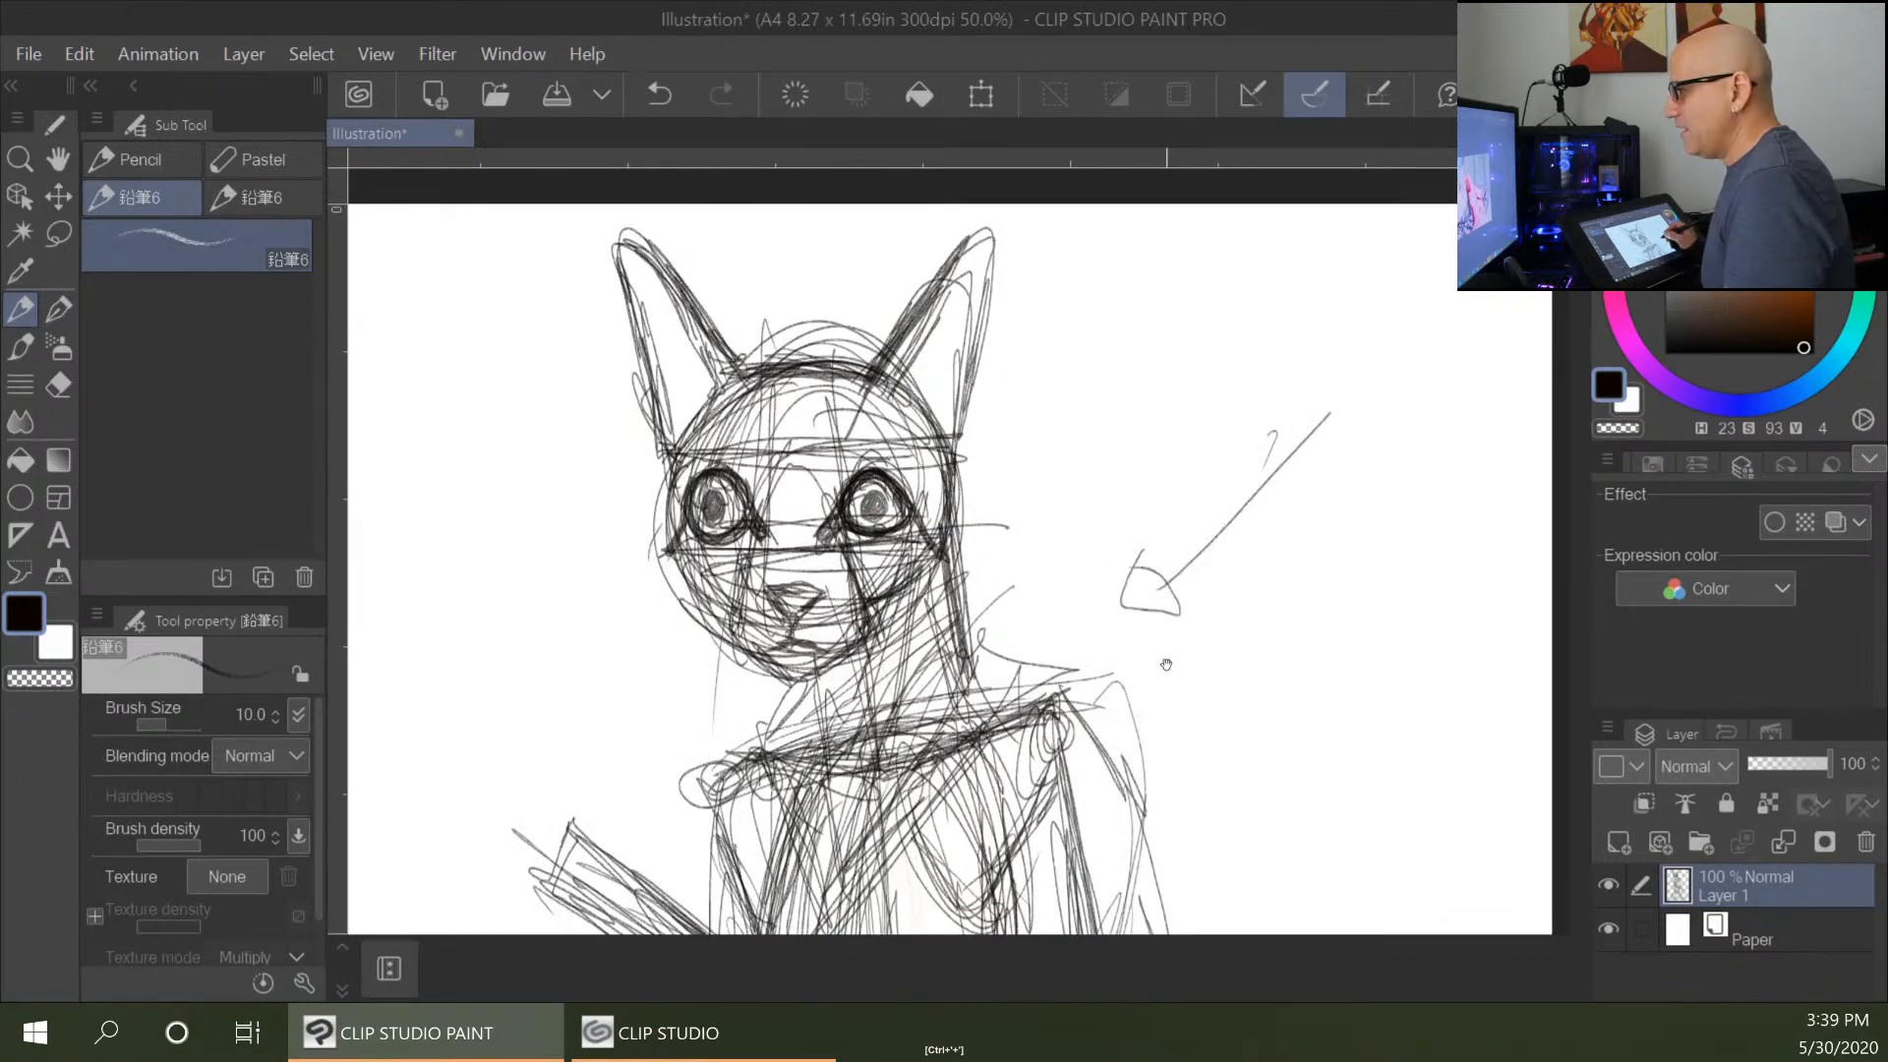
pyautogui.moveTo(1167, 653); pyautogui.dragTo(1135, 589)
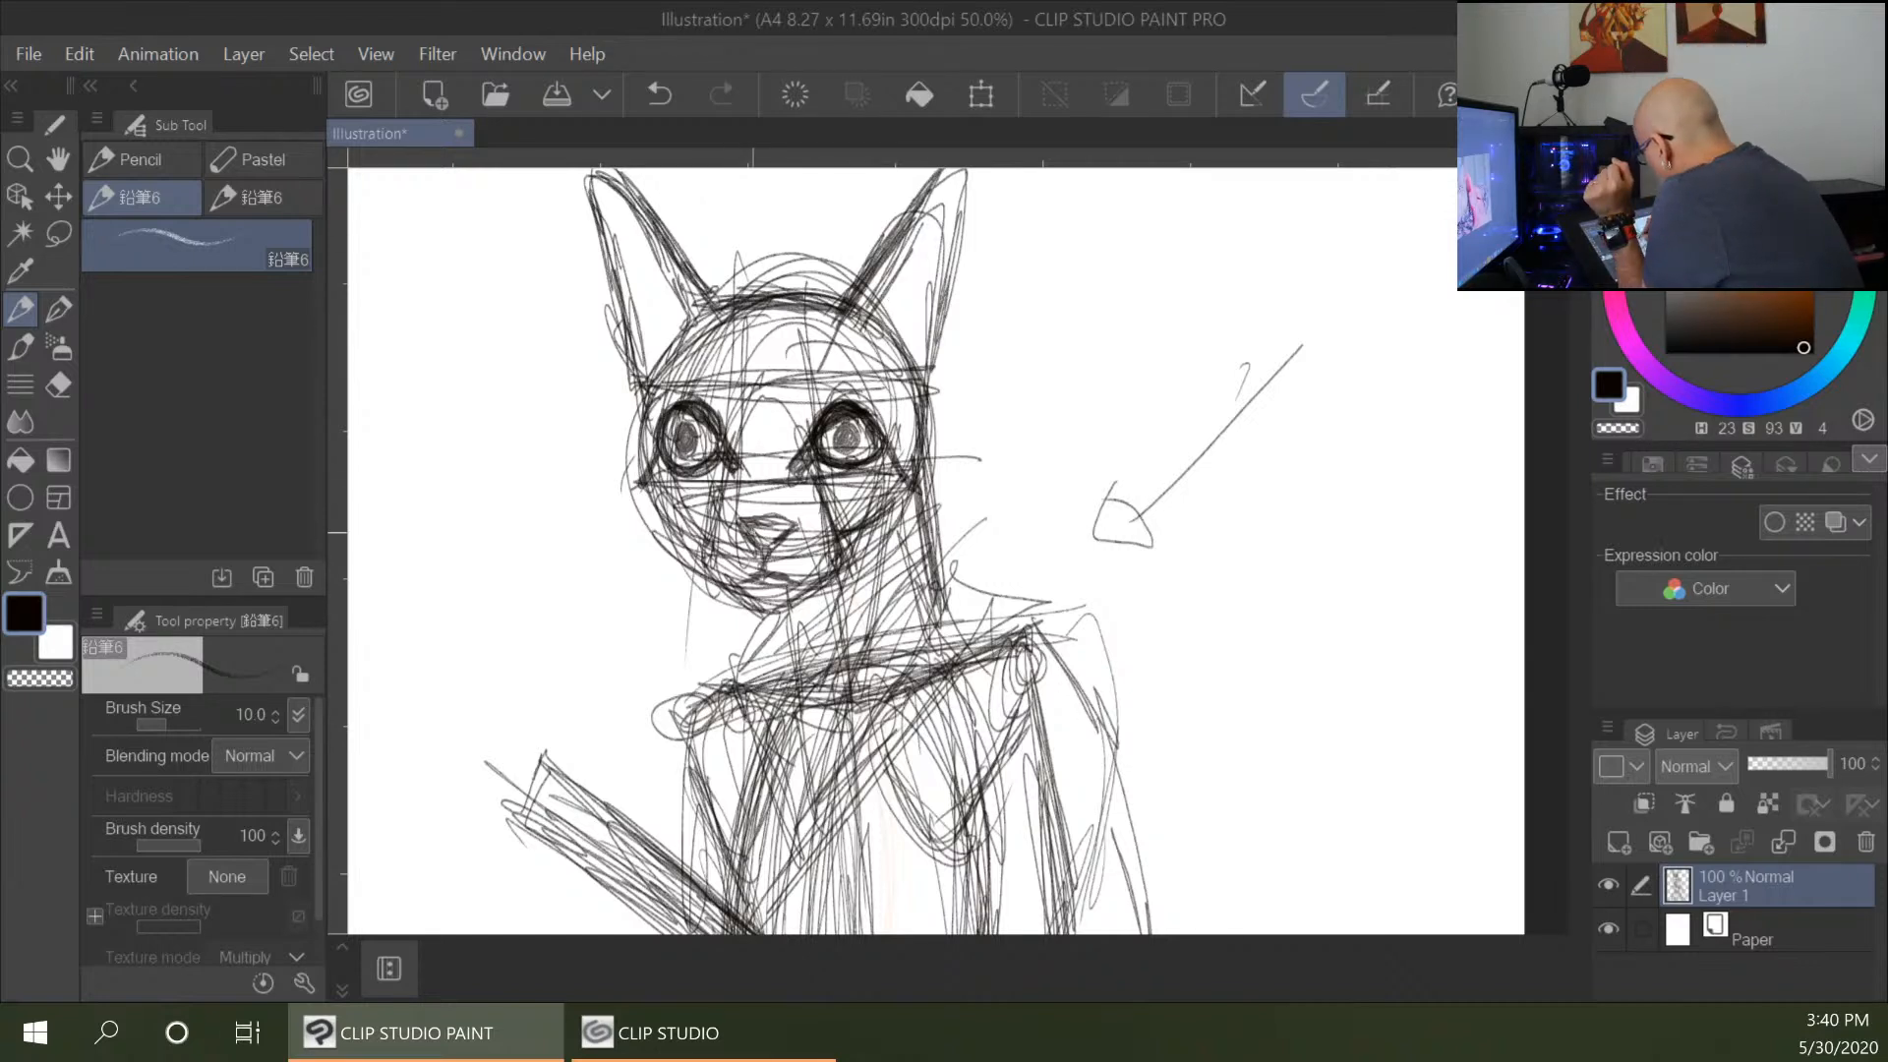
pyautogui.moveTo(737, 521)
pyautogui.mouseDown()
pyautogui.moveTo(782, 519)
pyautogui.moveTo(765, 578)
pyautogui.mouseUp()
pyautogui.moveTo(767, 576)
pyautogui.mouseDown()
pyautogui.moveTo(741, 580)
pyautogui.moveTo(770, 616)
pyautogui.moveTo(828, 583)
pyautogui.mouseUp()
pyautogui.moveTo(787, 606); pyautogui.dragTo(840, 533)
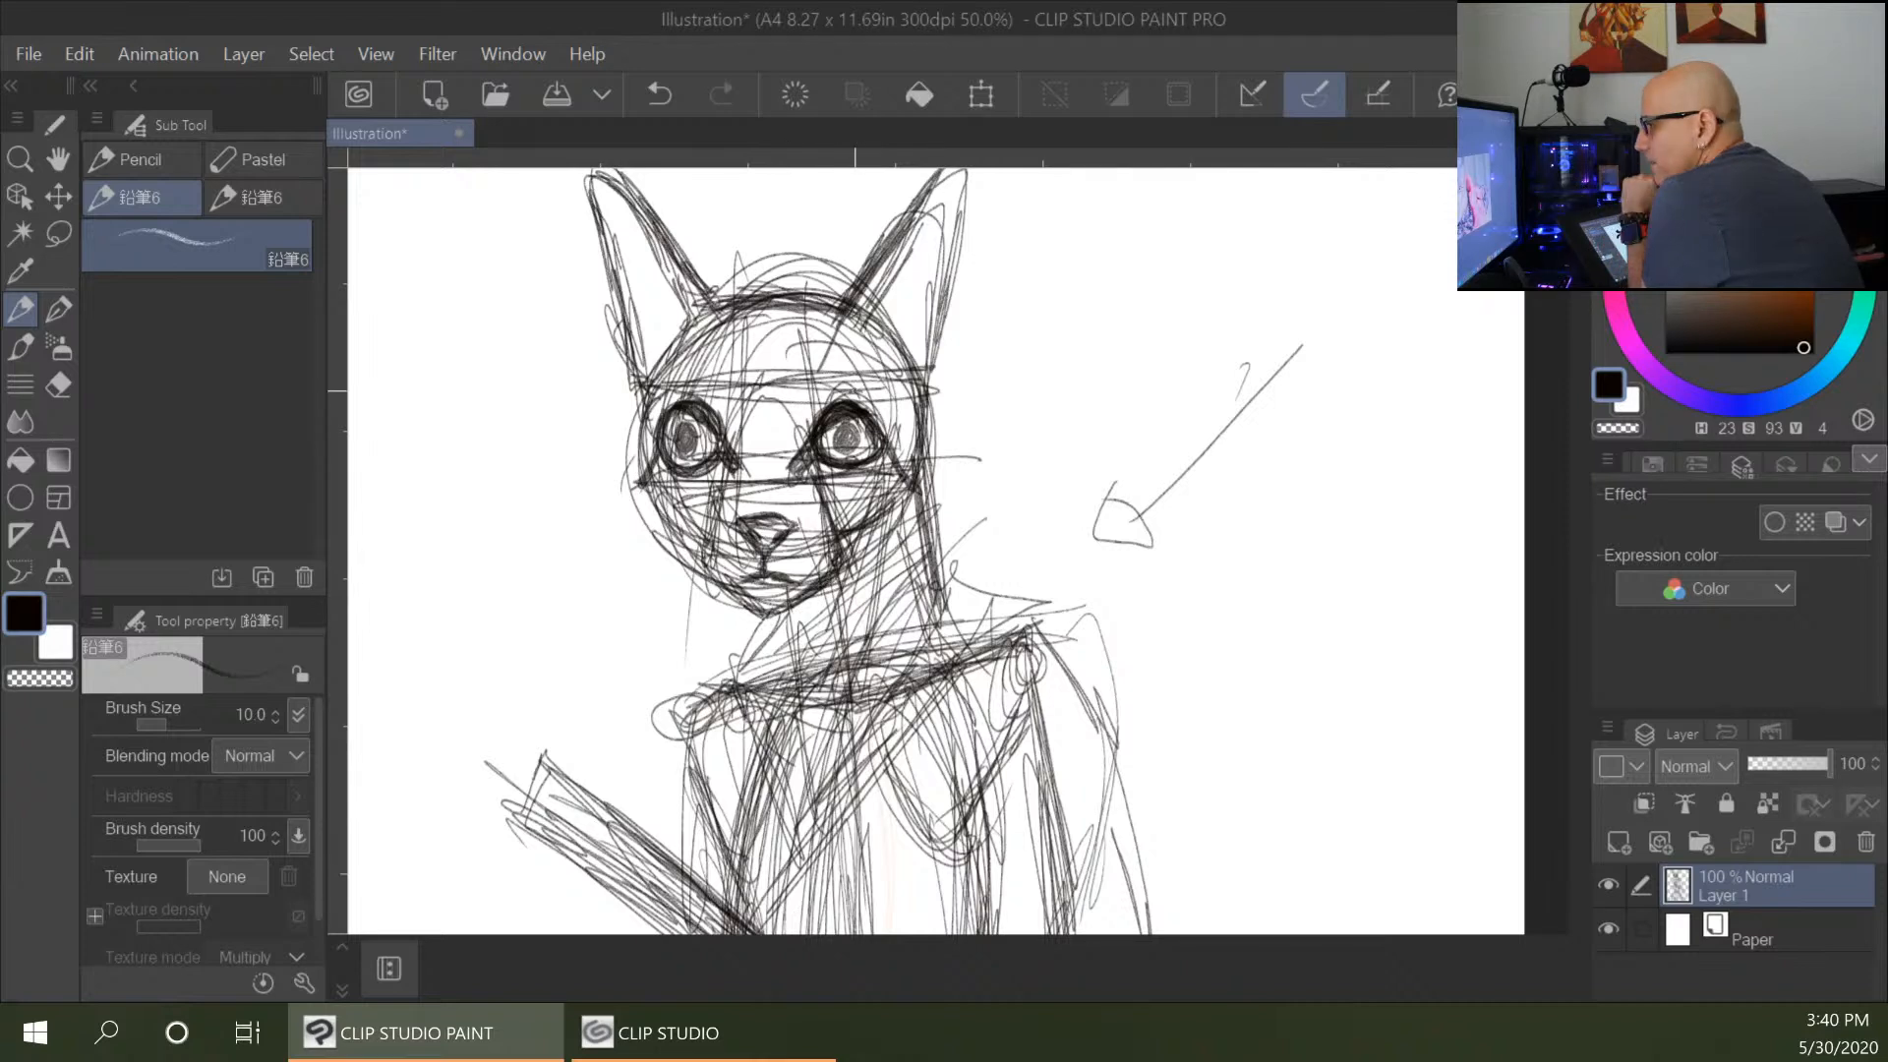
# Strengthen both sides of the neck and the slope into the shoulder, and hatch lightly under the chin.
pyautogui.moveTo(649, 487); pyautogui.dragTo(709, 609)
pyautogui.moveTo(657, 504); pyautogui.dragTo(723, 647)
pyautogui.moveTo(693, 570); pyautogui.dragTo(723, 678)
pyautogui.moveTo(672, 530); pyautogui.dragTo(721, 661)
pyautogui.moveTo(921, 467); pyautogui.dragTo(942, 594)
pyautogui.moveTo(966, 554)
pyautogui.mouseDown()
pyautogui.moveTo(932, 608)
pyautogui.moveTo(1090, 604)
pyautogui.mouseUp()
pyautogui.moveTo(678, 649)
pyautogui.mouseDown()
pyautogui.moveTo(708, 673)
pyautogui.moveTo(659, 718)
pyautogui.mouseUp()
pyautogui.moveTo(1005, 591); pyautogui.dragTo(1049, 611)
pyautogui.moveTo(838, 576); pyautogui.dragTo(792, 645)
pyautogui.moveTo(853, 553); pyautogui.dragTo(817, 608)
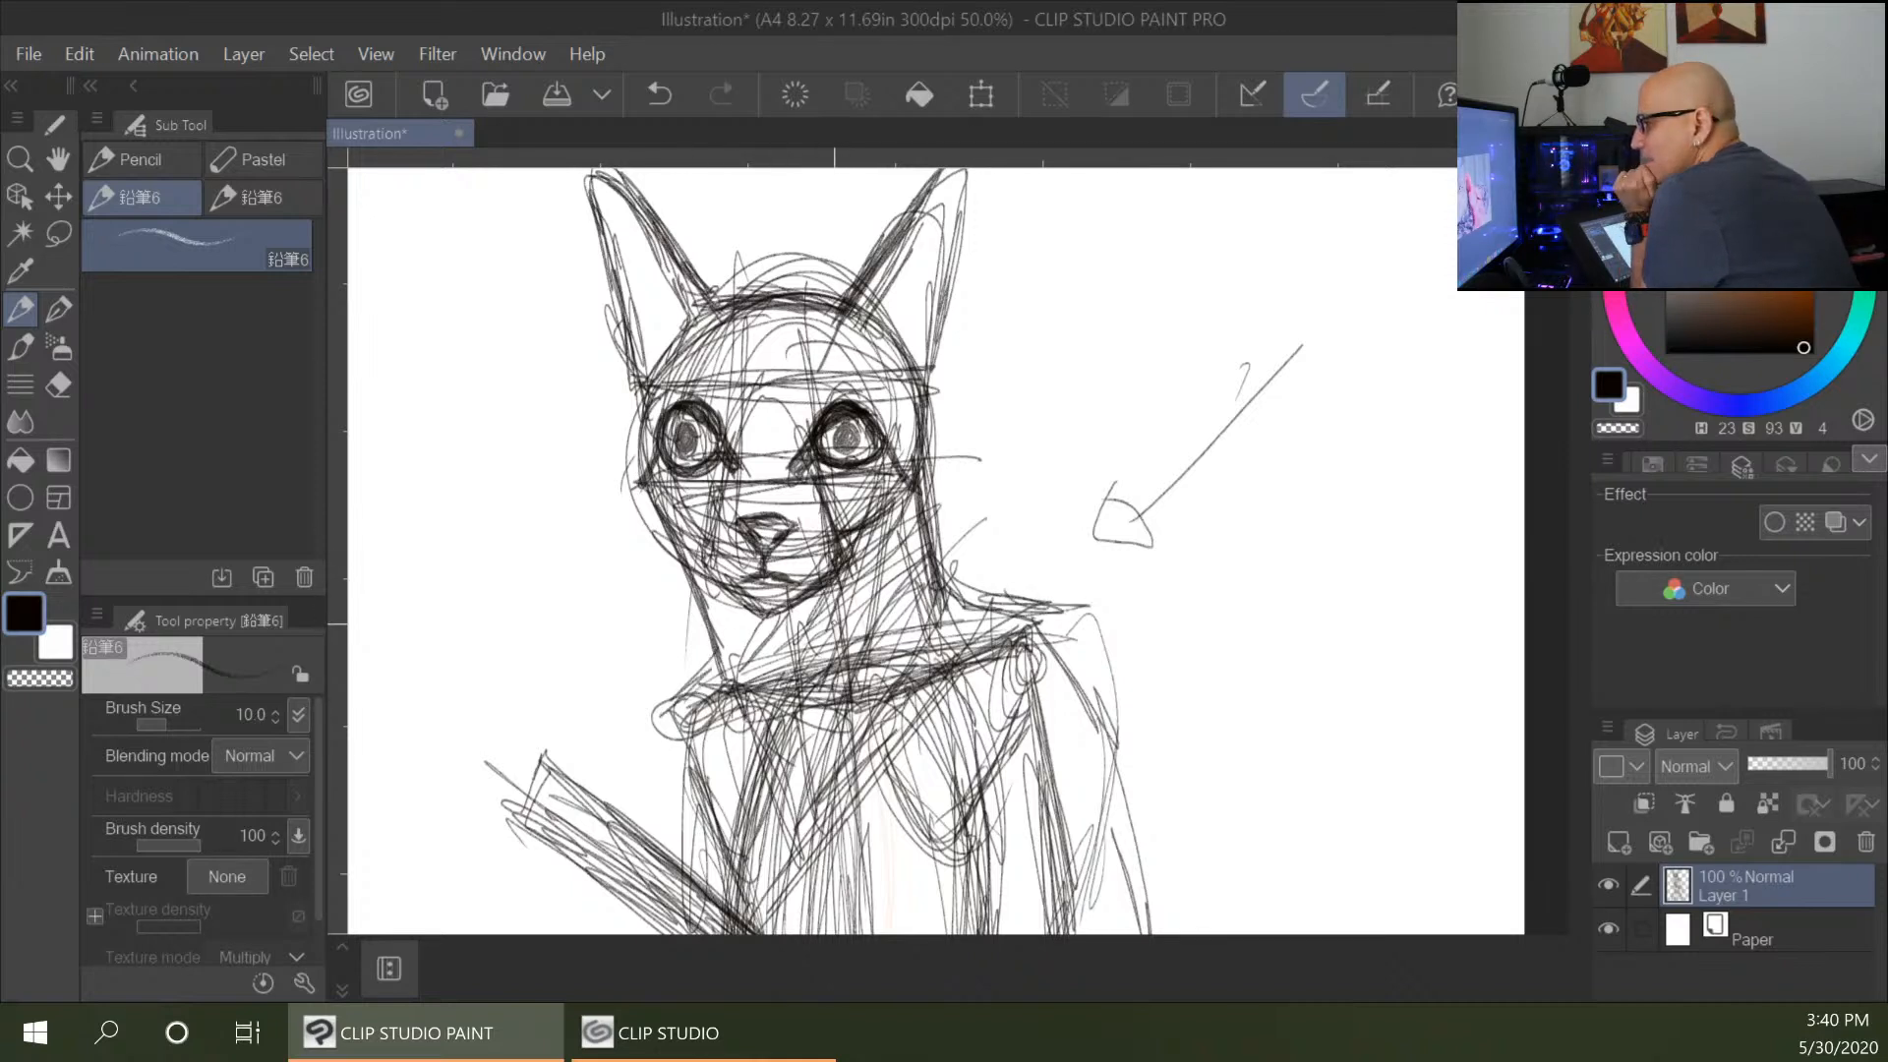
pyautogui.moveTo(678, 543); pyautogui.dragTo(729, 665)
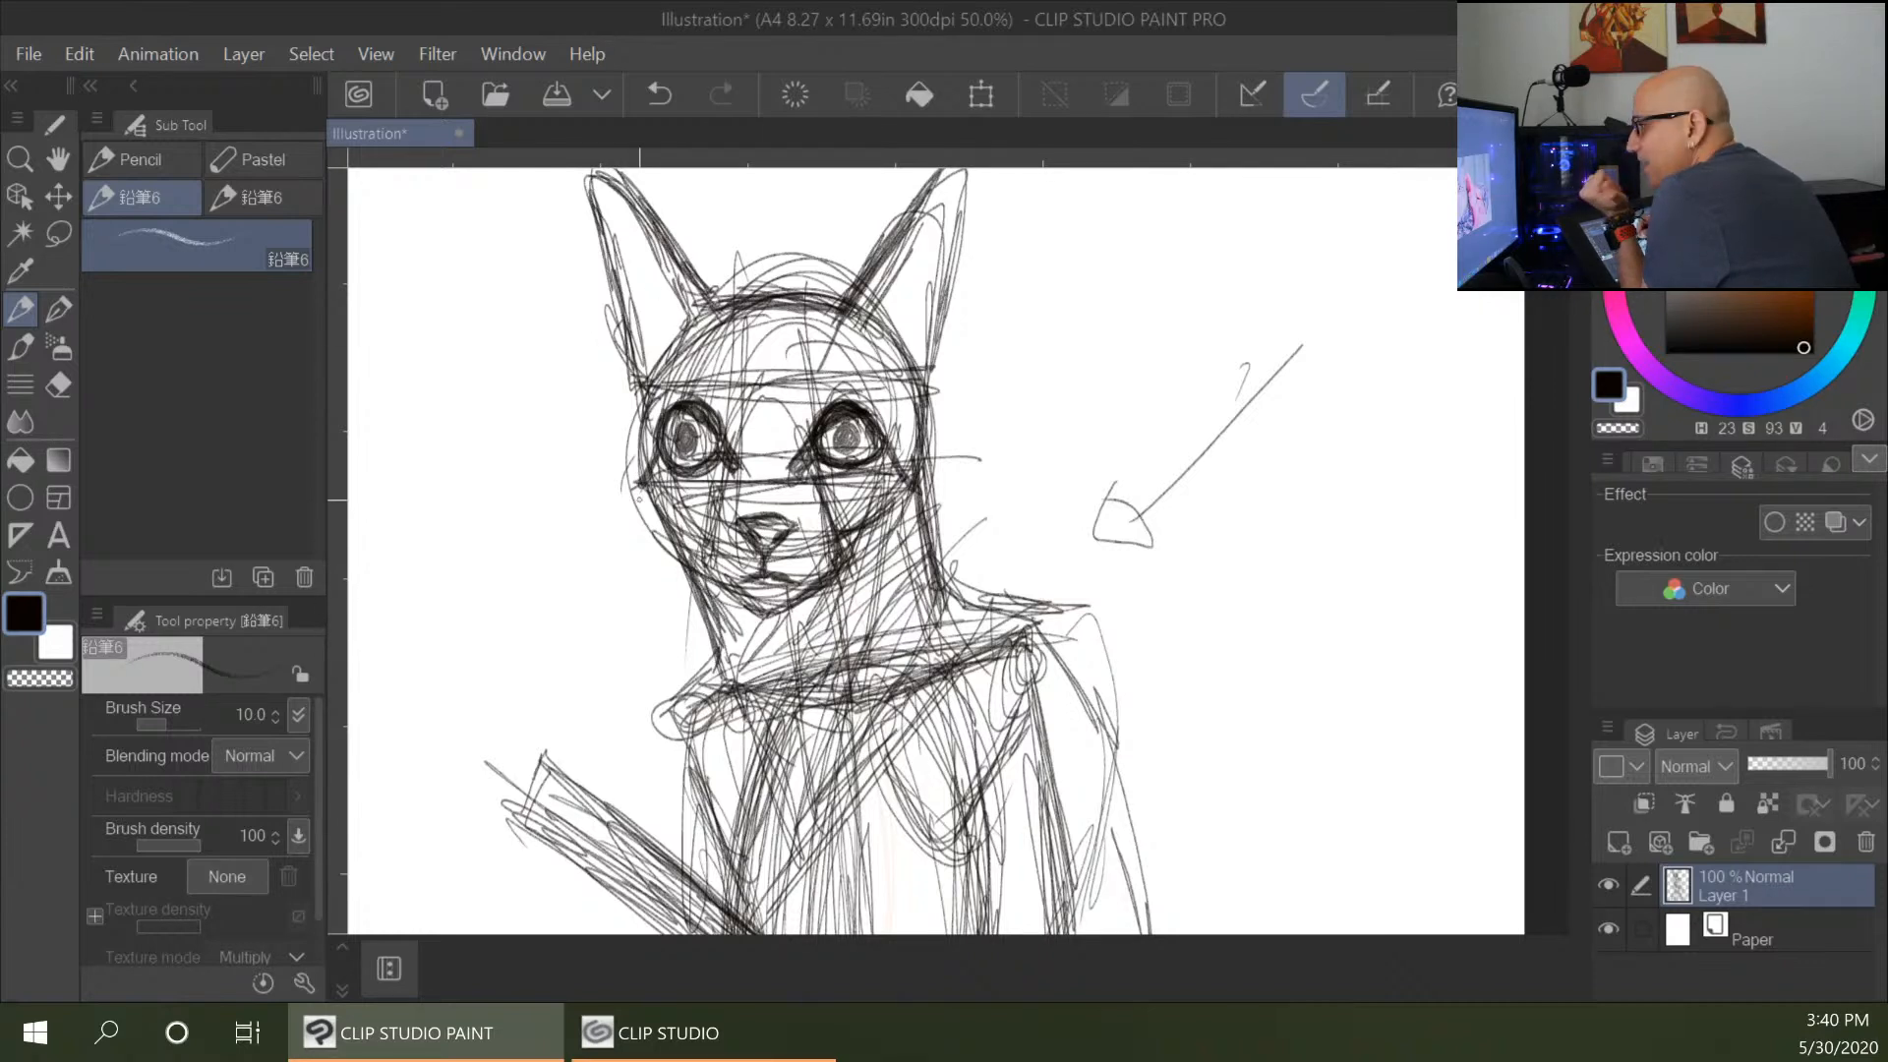
# Retrace the outer cheek edge and add short vertical markings at the top of the forehead.
pyautogui.moveTo(647, 404)
pyautogui.mouseDown()
pyautogui.moveTo(632, 507)
pyautogui.moveTo(649, 526)
pyautogui.mouseUp()
pyautogui.moveTo(637, 499)
pyautogui.mouseDown()
pyautogui.moveTo(716, 588)
pyautogui.moveTo(691, 570)
pyautogui.mouseUp()
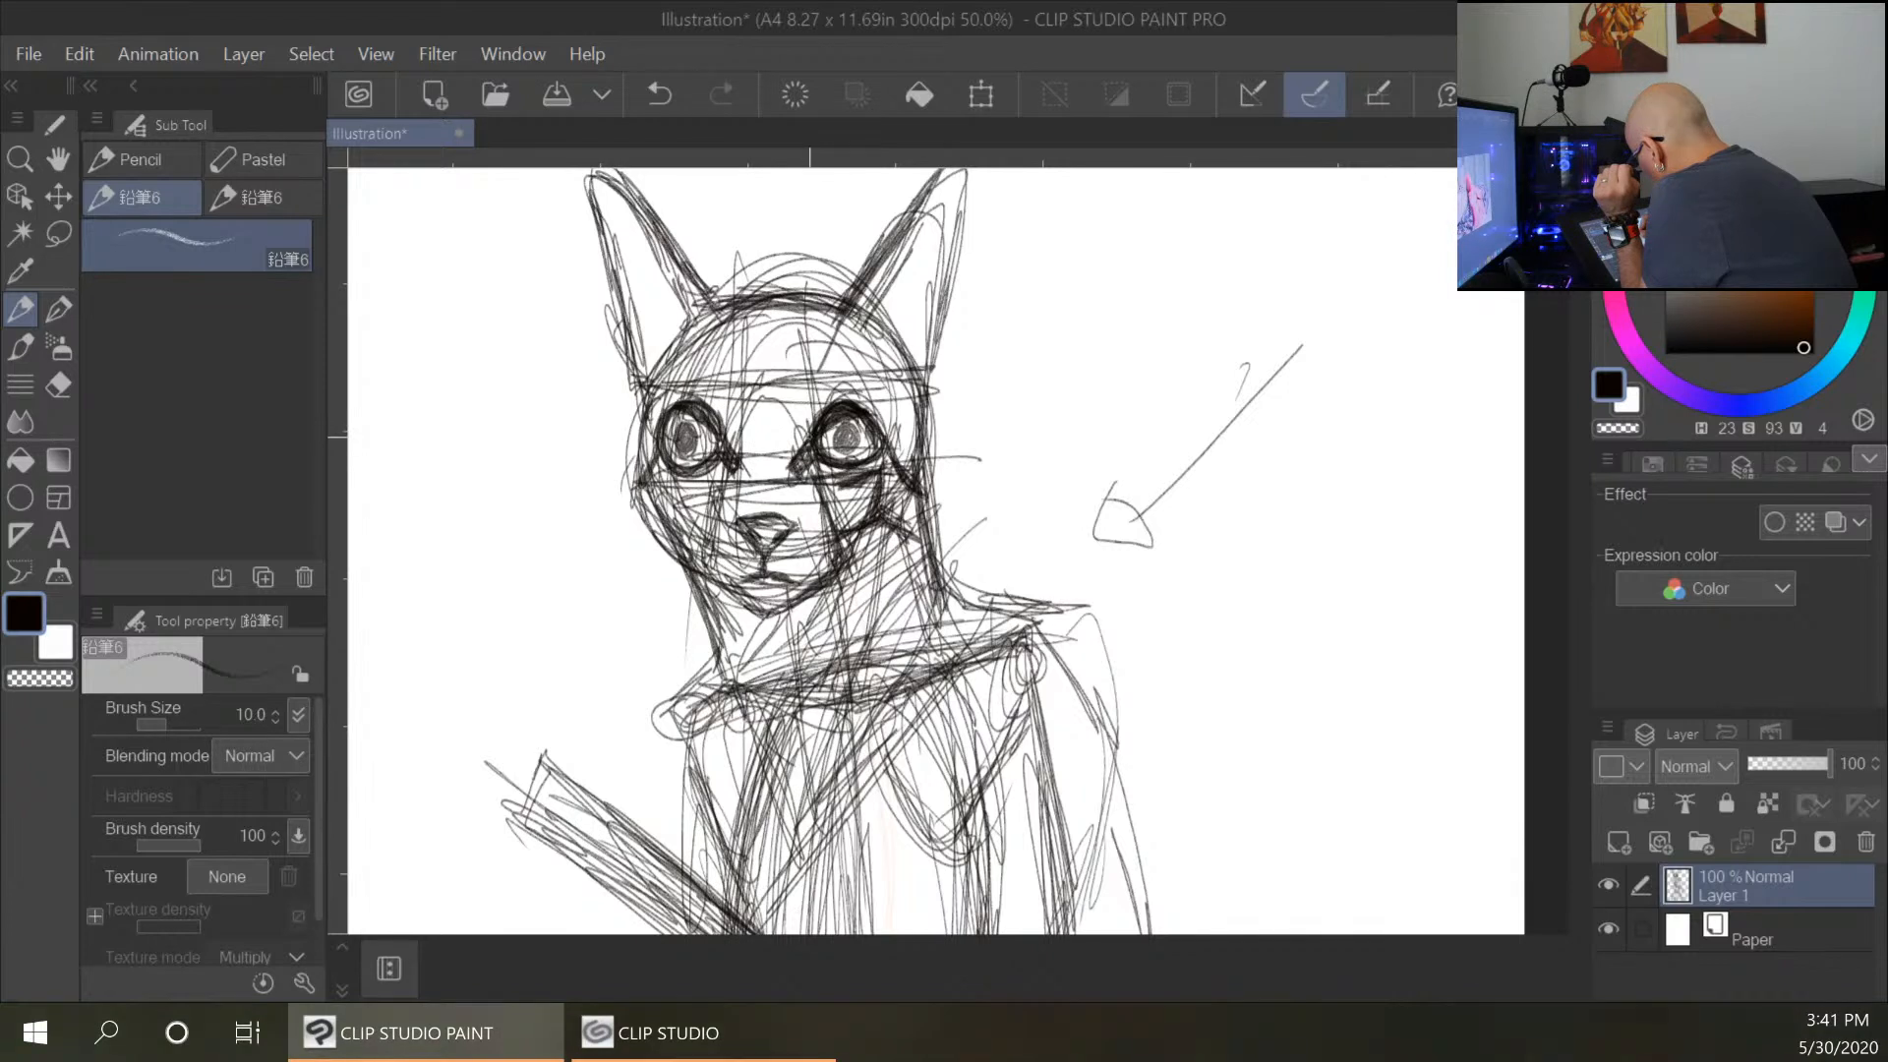
pyautogui.moveTo(731, 305); pyautogui.dragTo(755, 371)
pyautogui.moveTo(728, 304); pyautogui.dragTo(756, 368)
pyautogui.moveTo(736, 312)
pyautogui.mouseDown()
pyautogui.moveTo(780, 318)
pyautogui.moveTo(751, 353)
pyautogui.mouseUp()
pyautogui.moveTo(752, 307); pyautogui.dragTo(763, 347)
pyautogui.moveTo(808, 305); pyautogui.dragTo(797, 341)
# Sketch long whiskers spreading outward from both sides of the muzzle.
pyautogui.hotkey('ctrl', '-')
pyautogui.hotkey('ctrl', '-')
pyautogui.moveTo(1273, 780)
pyautogui.mouseDown()
pyautogui.moveTo(1290, 763)
pyautogui.moveTo(1228, 488)
pyautogui.moveTo(1143, 571)
pyautogui.mouseUp()
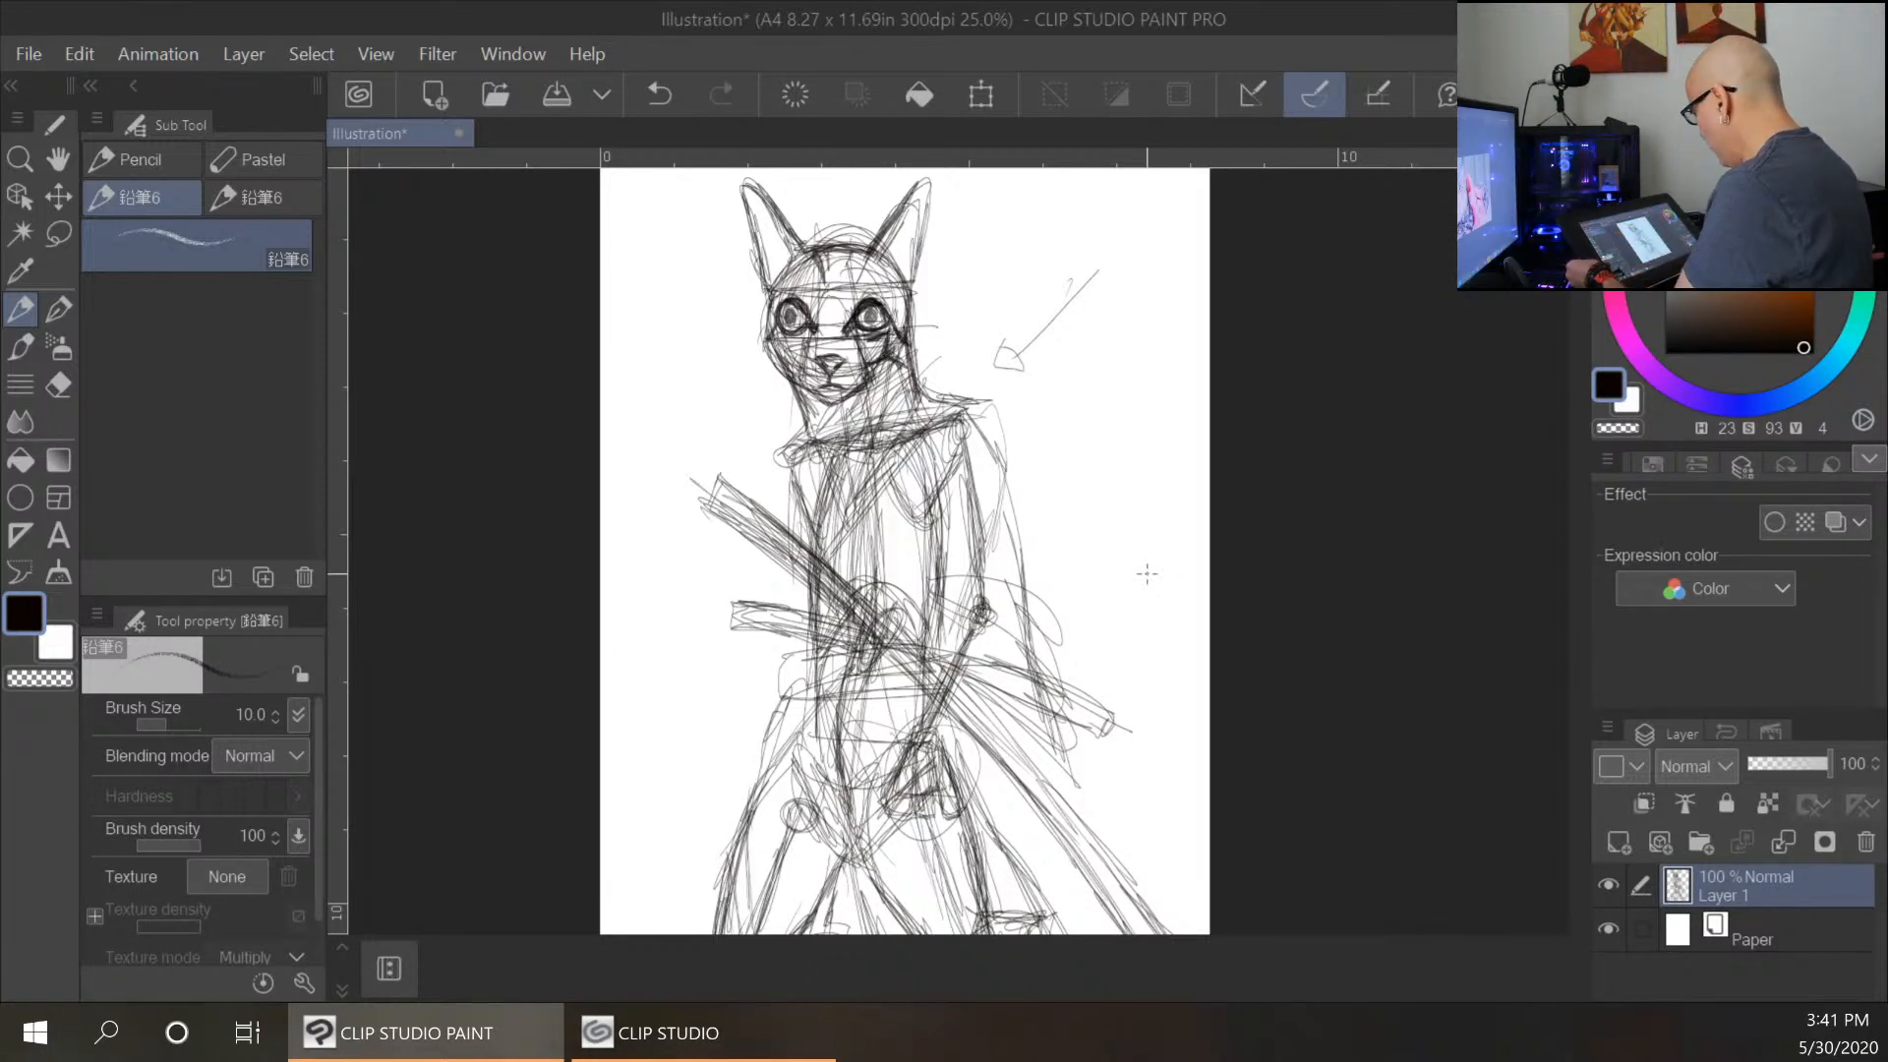
pyautogui.hotkey('ctrl', '+')
pyautogui.hotkey('ctrl', '+')
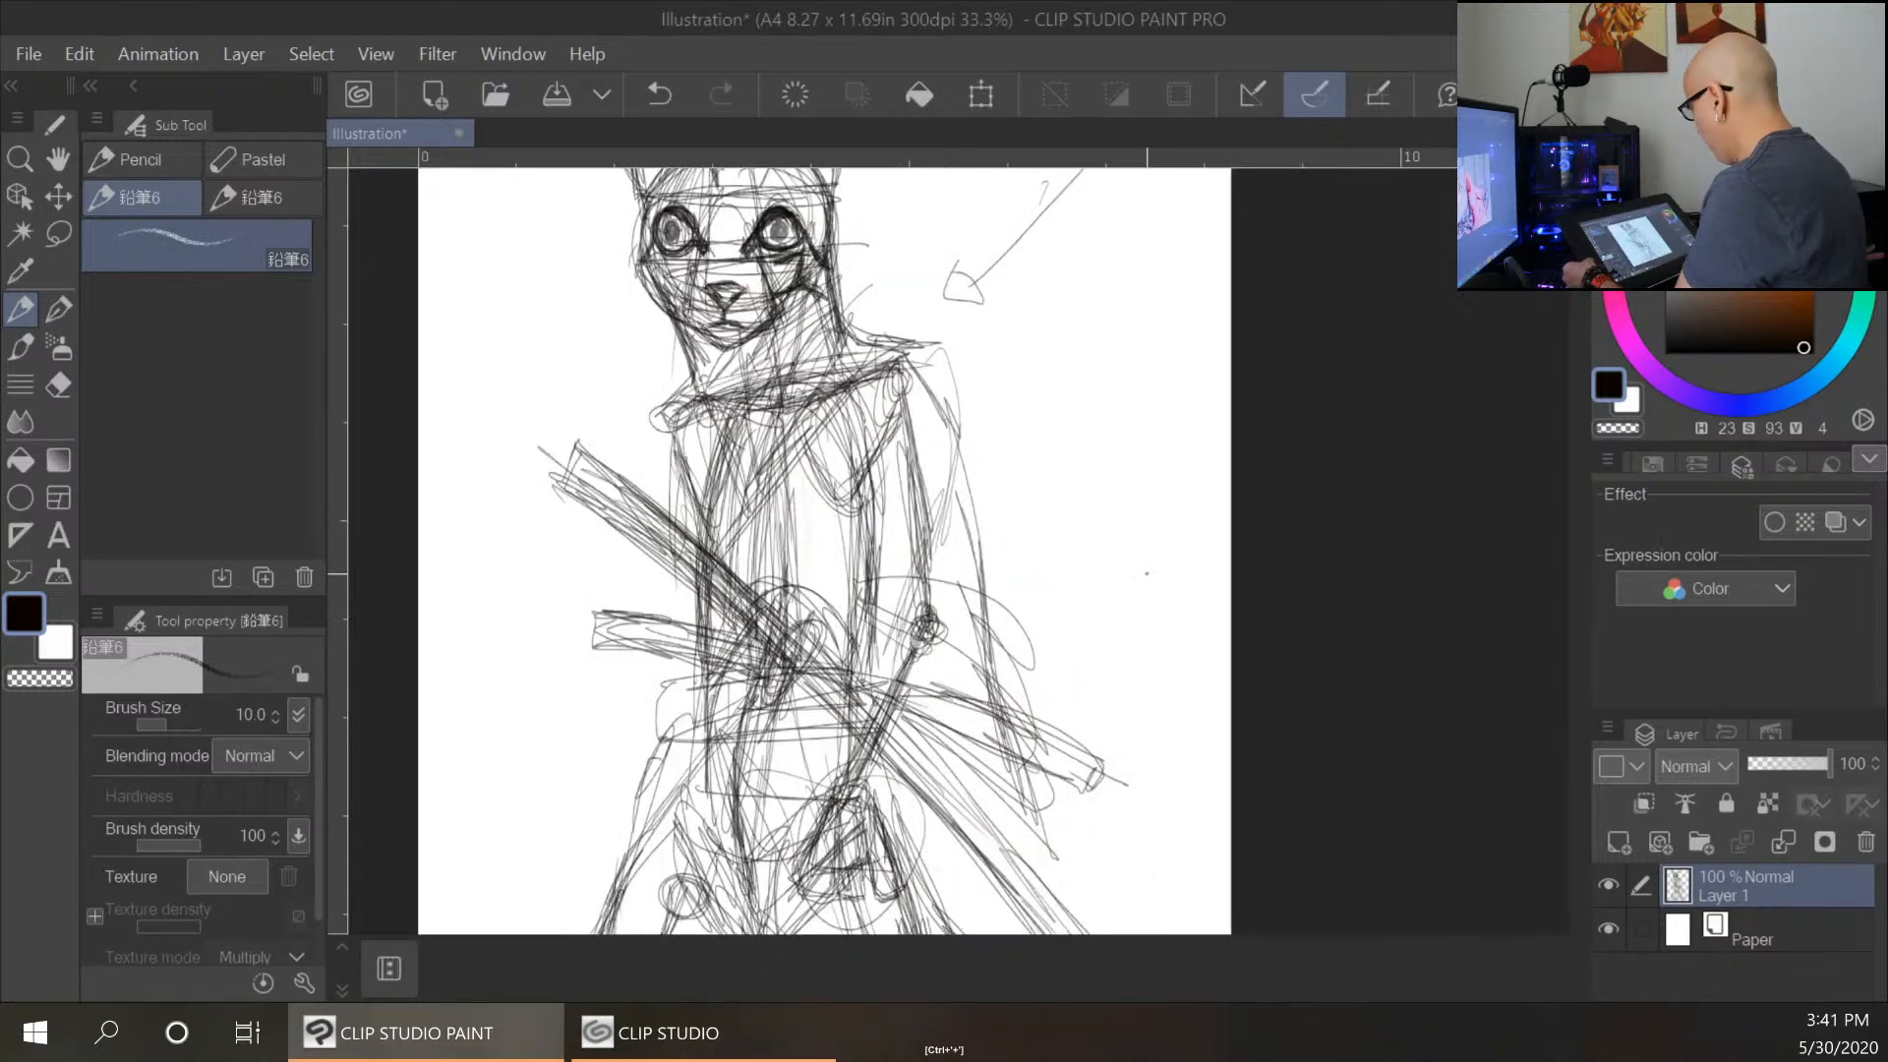
pyautogui.moveTo(878, 364); pyautogui.dragTo(981, 670)
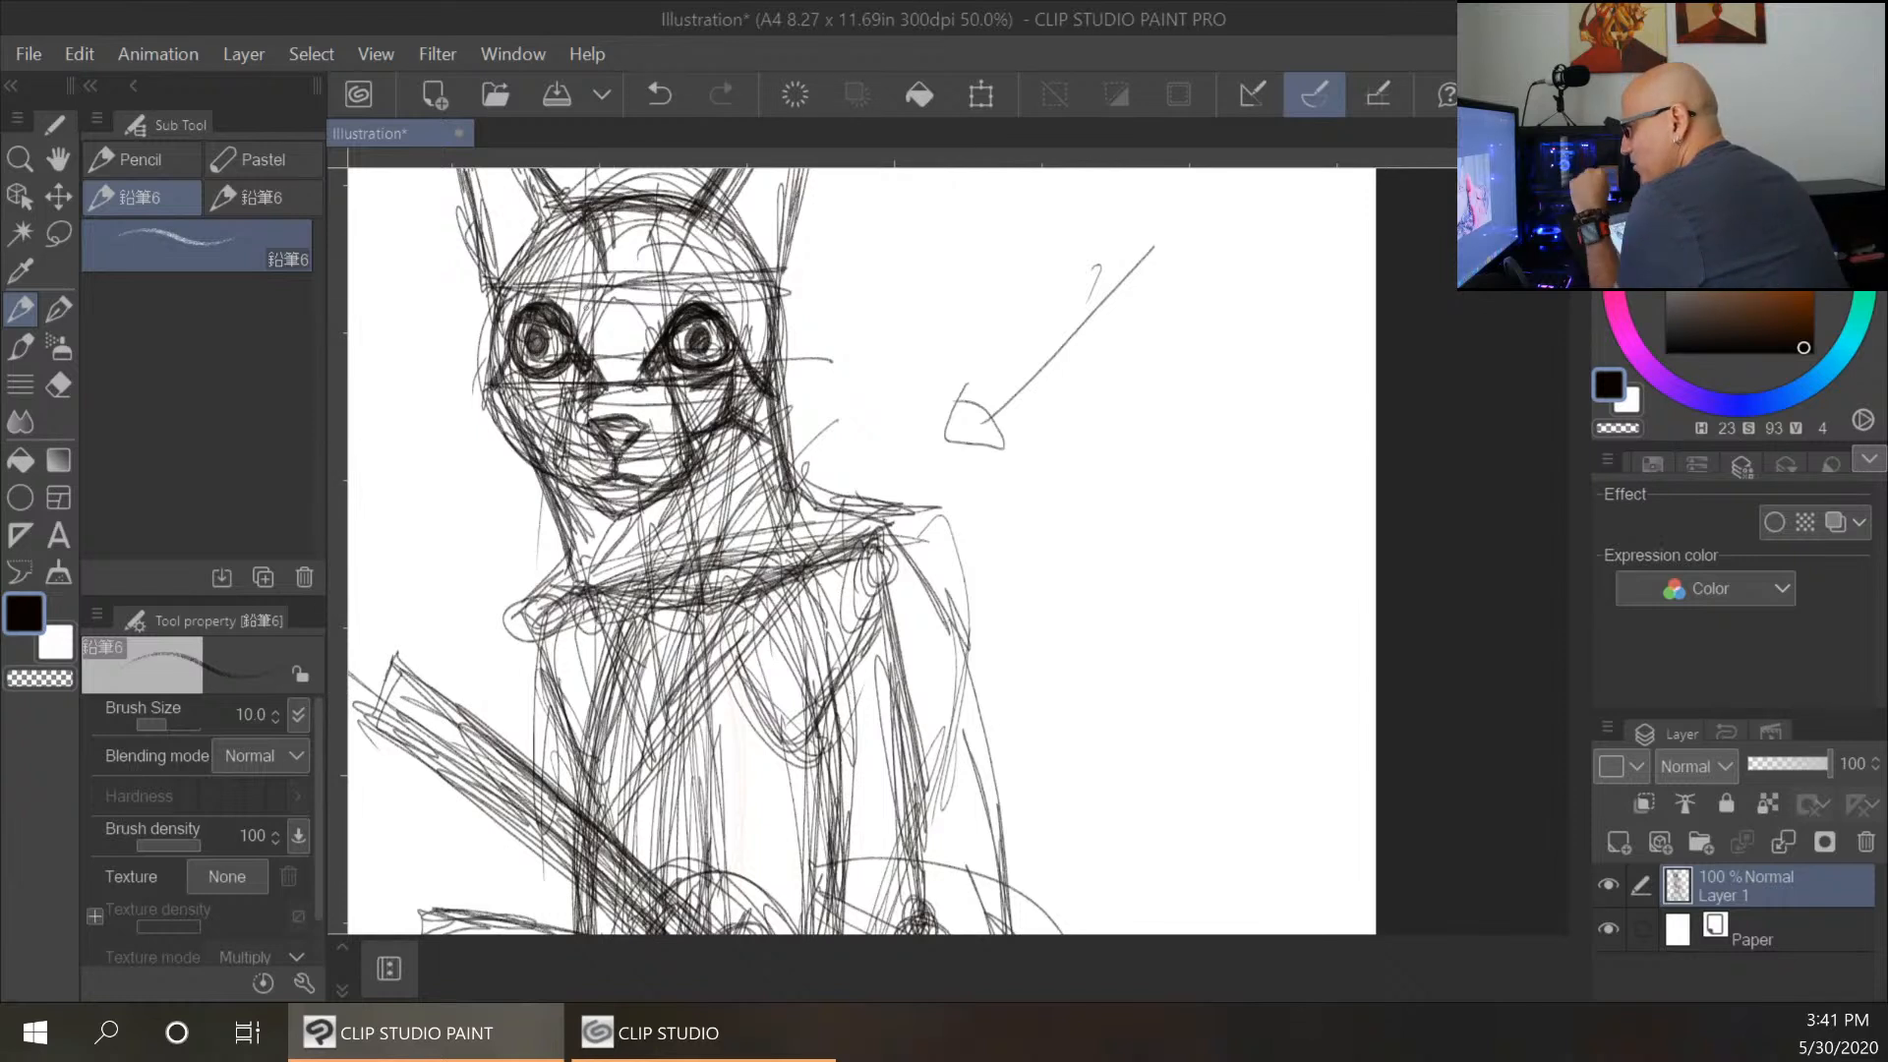
pyautogui.moveTo(575, 453)
pyautogui.mouseDown()
pyautogui.moveTo(481, 492)
pyautogui.moveTo(460, 548)
pyautogui.moveTo(416, 502)
pyautogui.mouseUp()
pyautogui.moveTo(639, 451)
pyautogui.mouseDown()
pyautogui.moveTo(846, 482)
pyautogui.moveTo(806, 556)
pyautogui.moveTo(818, 497)
pyautogui.mouseUp()
pyautogui.moveTo(708, 458); pyautogui.dragTo(844, 490)
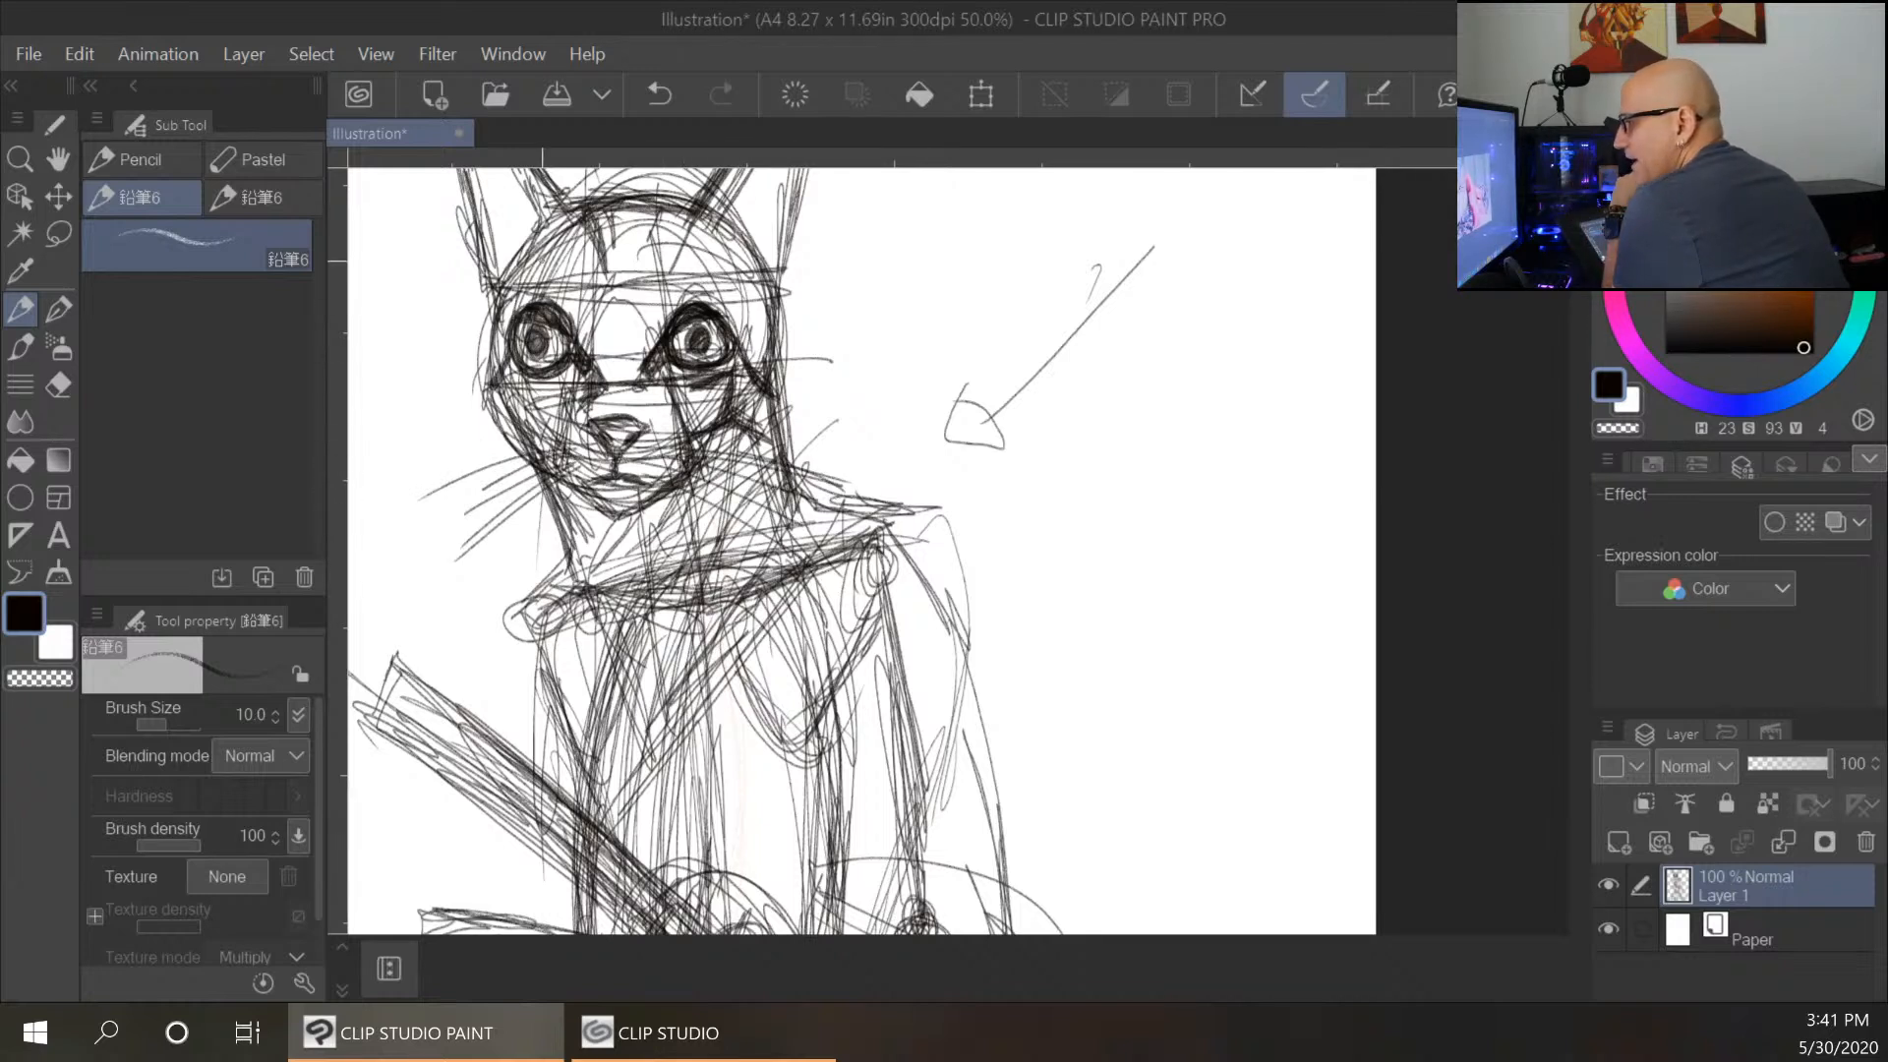
# Add short fur strokes along both cheeks below the eyes.
pyautogui.moveTo(487, 400); pyautogui.dragTo(512, 437)
pyautogui.moveTo(492, 405); pyautogui.dragTo(527, 424)
pyautogui.moveTo(490, 386); pyautogui.dragTo(524, 412)
pyautogui.moveTo(493, 391)
pyautogui.mouseDown()
pyautogui.moveTo(533, 421)
pyautogui.moveTo(535, 400)
pyautogui.mouseUp()
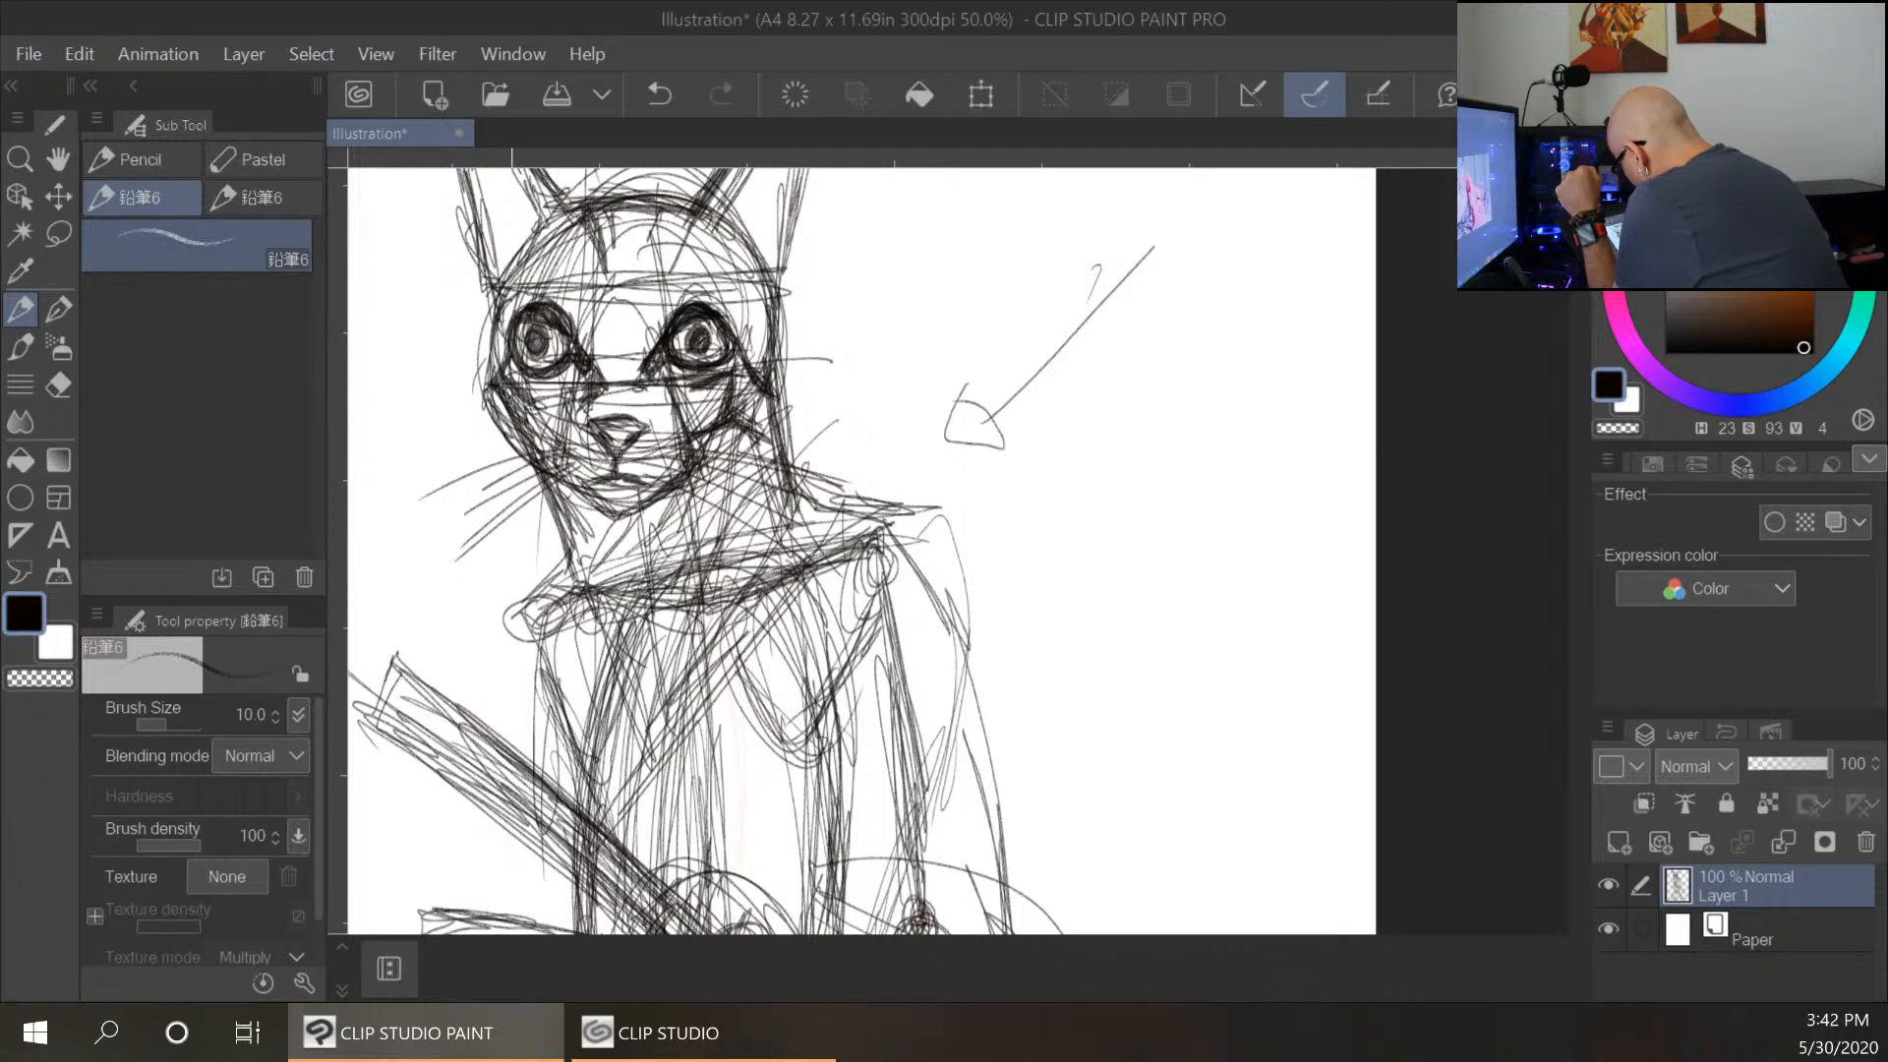
pyautogui.moveTo(732, 377); pyautogui.dragTo(717, 407)
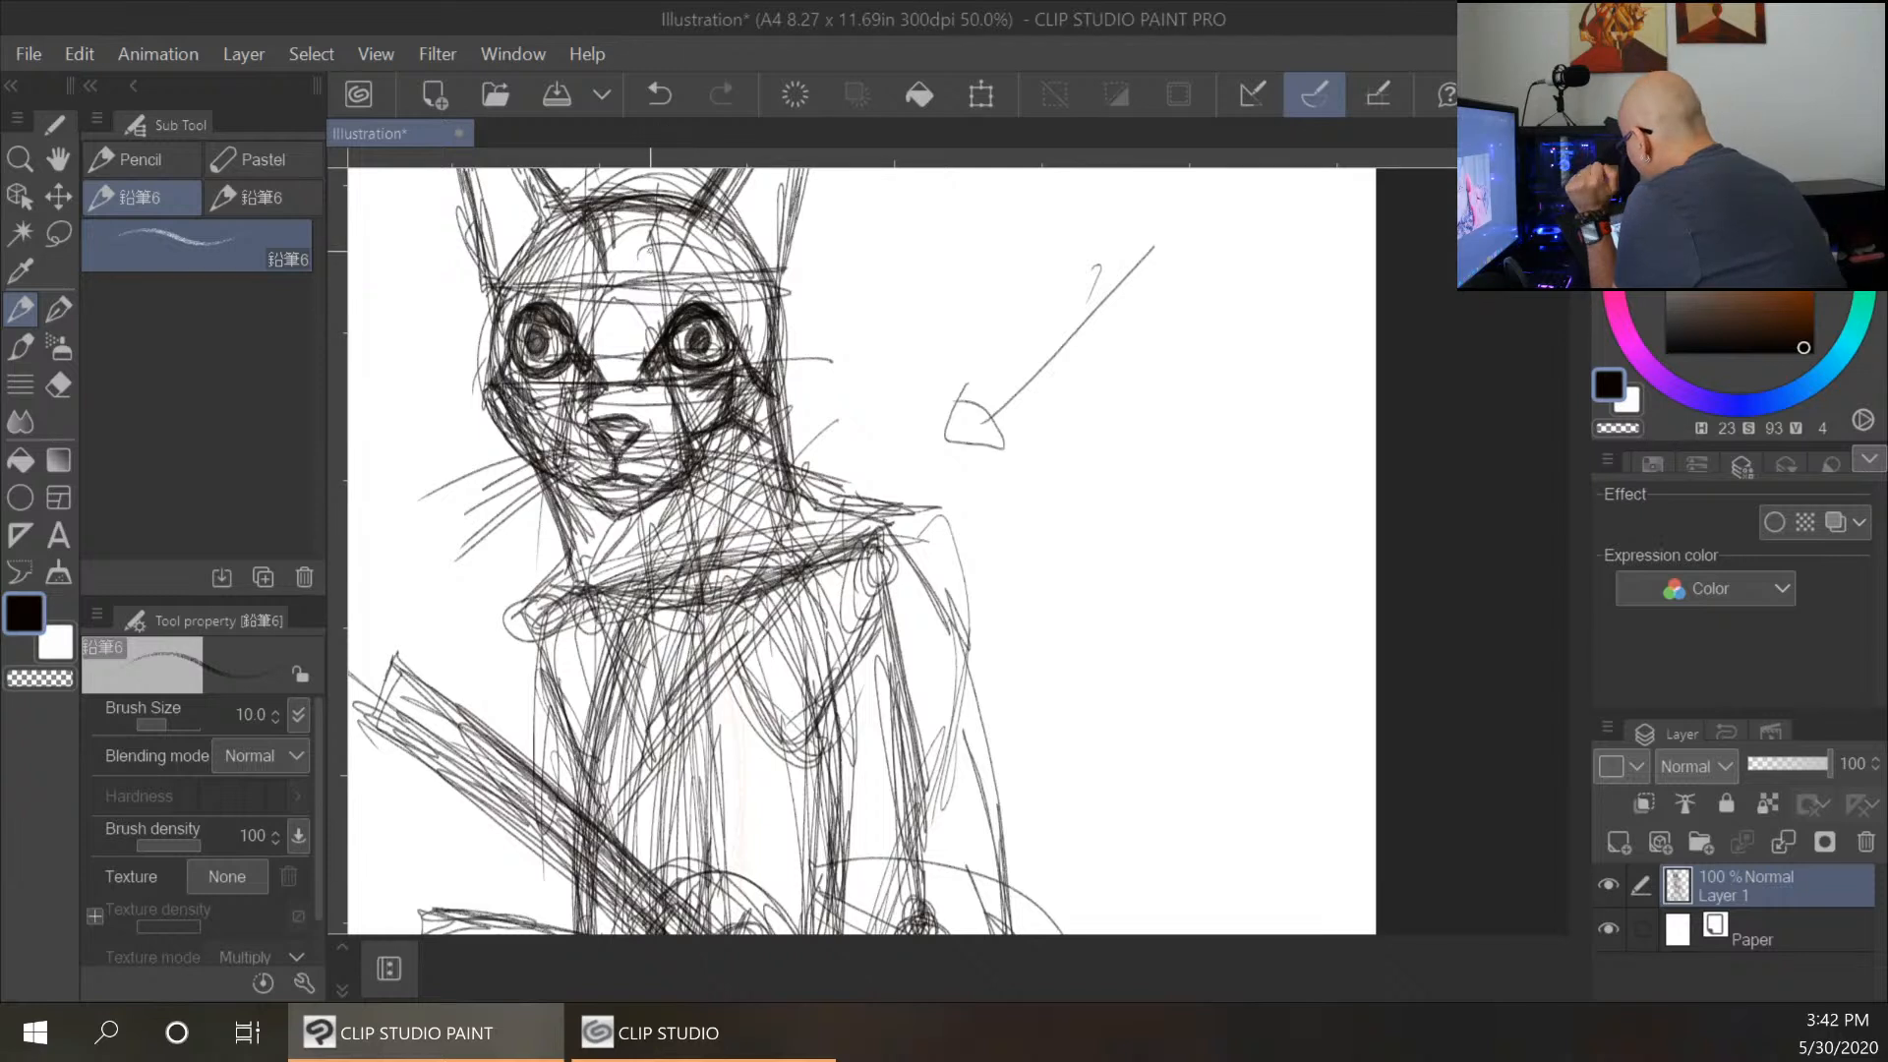
# Draw dark tapering tabby stripes fanning across the forehead between the ears.
pyautogui.moveTo(692, 230)
pyautogui.mouseDown()
pyautogui.moveTo(649, 285)
pyautogui.moveTo(659, 266)
pyautogui.mouseUp()
pyautogui.moveTo(558, 231); pyautogui.dragTo(593, 310)
pyautogui.moveTo(578, 247); pyautogui.dragTo(594, 299)
pyautogui.moveTo(570, 261); pyautogui.dragTo(590, 301)
pyautogui.moveTo(566, 225)
pyautogui.mouseDown()
pyautogui.moveTo(584, 293)
pyautogui.moveTo(603, 269)
pyautogui.mouseUp()
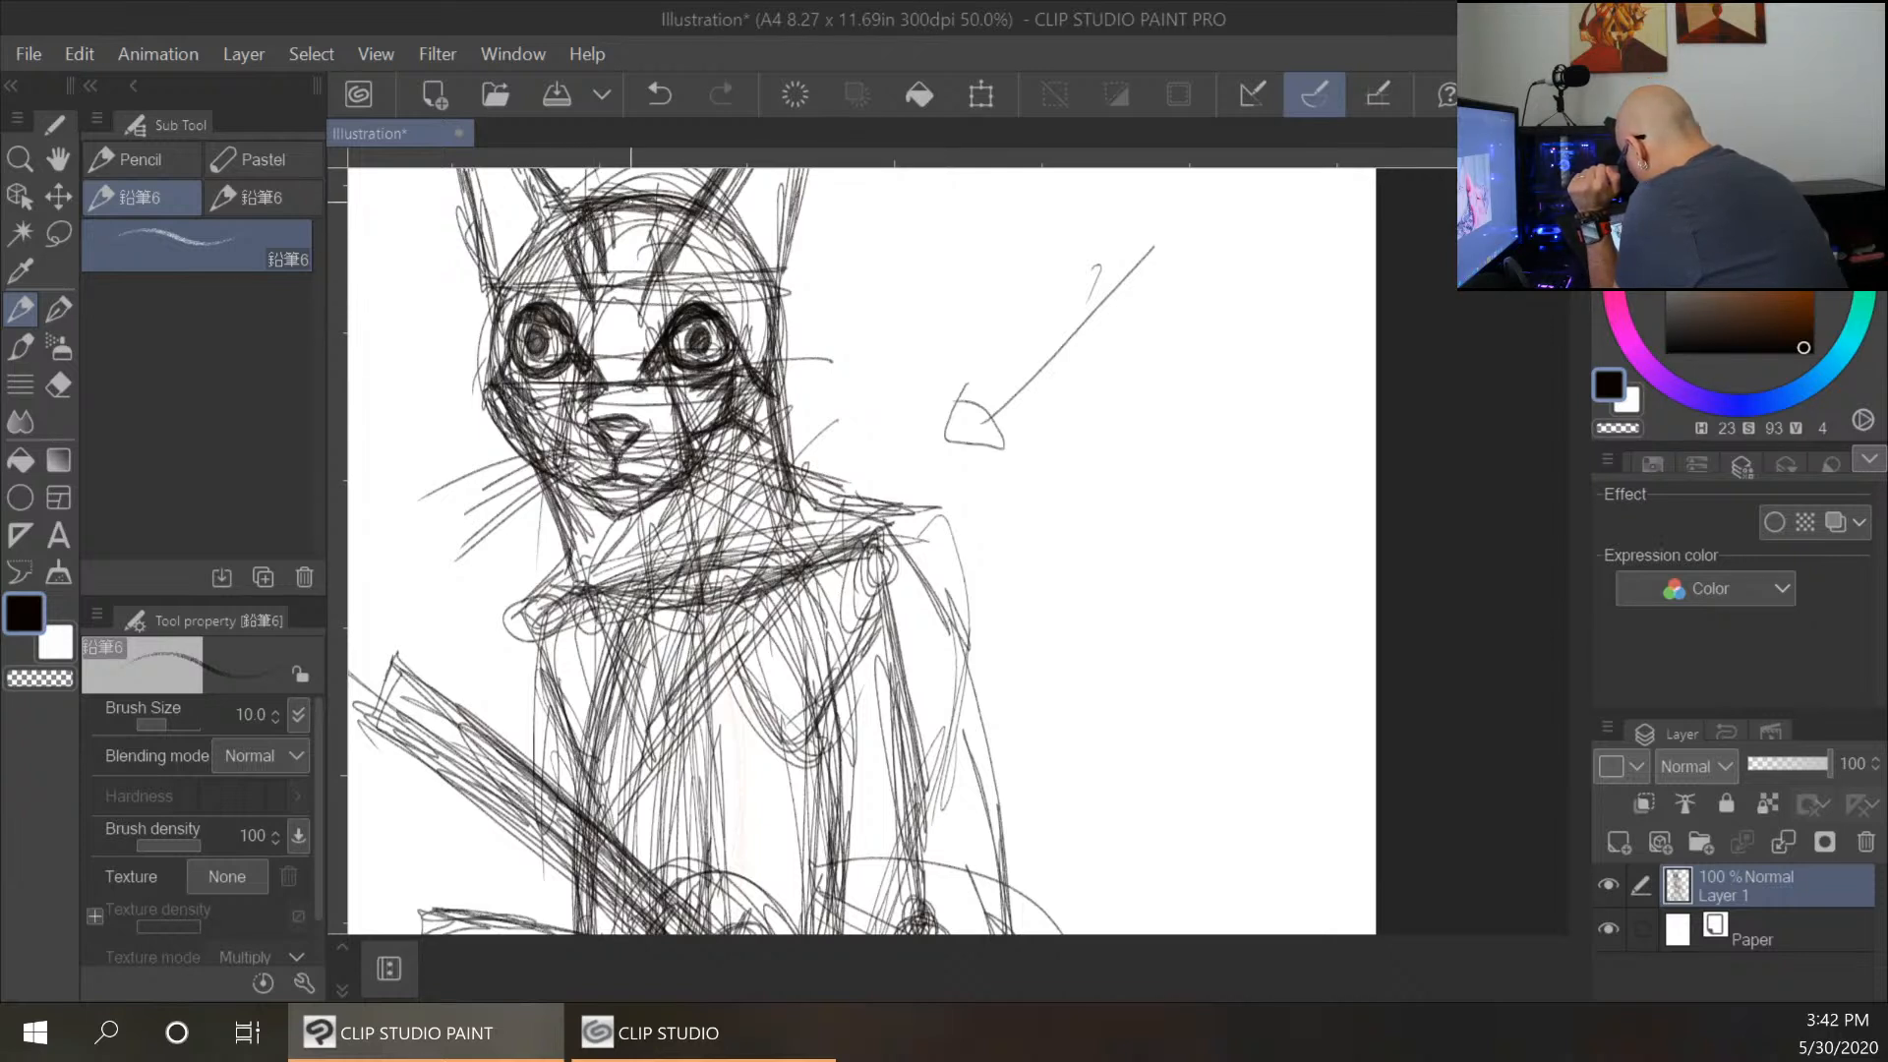
pyautogui.moveTo(631, 195); pyautogui.dragTo(631, 252)
pyautogui.moveTo(646, 195); pyautogui.dragTo(625, 246)
pyautogui.moveTo(633, 228); pyautogui.dragTo(624, 247)
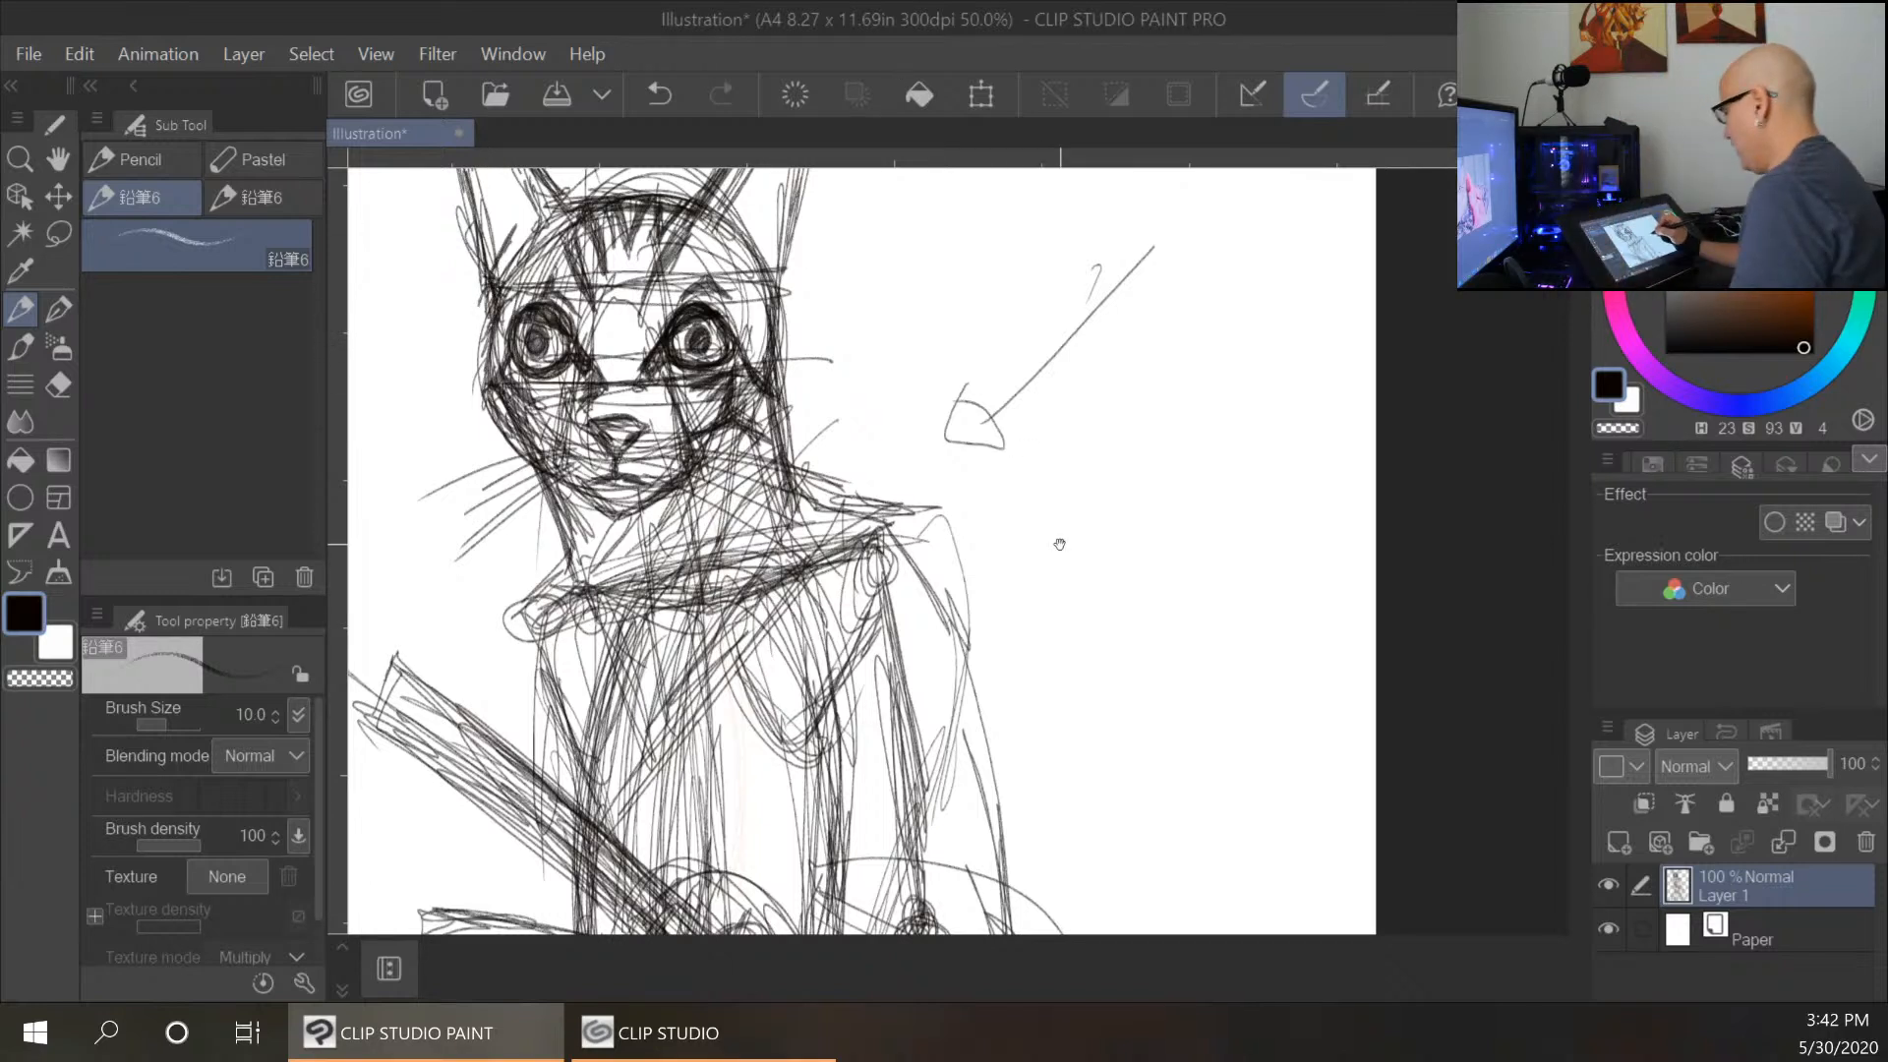
# Thicken the outline of the ear on the swordless side and hatch shading inside its base.
pyautogui.moveTo(1050, 537); pyautogui.dragTo(1081, 772)
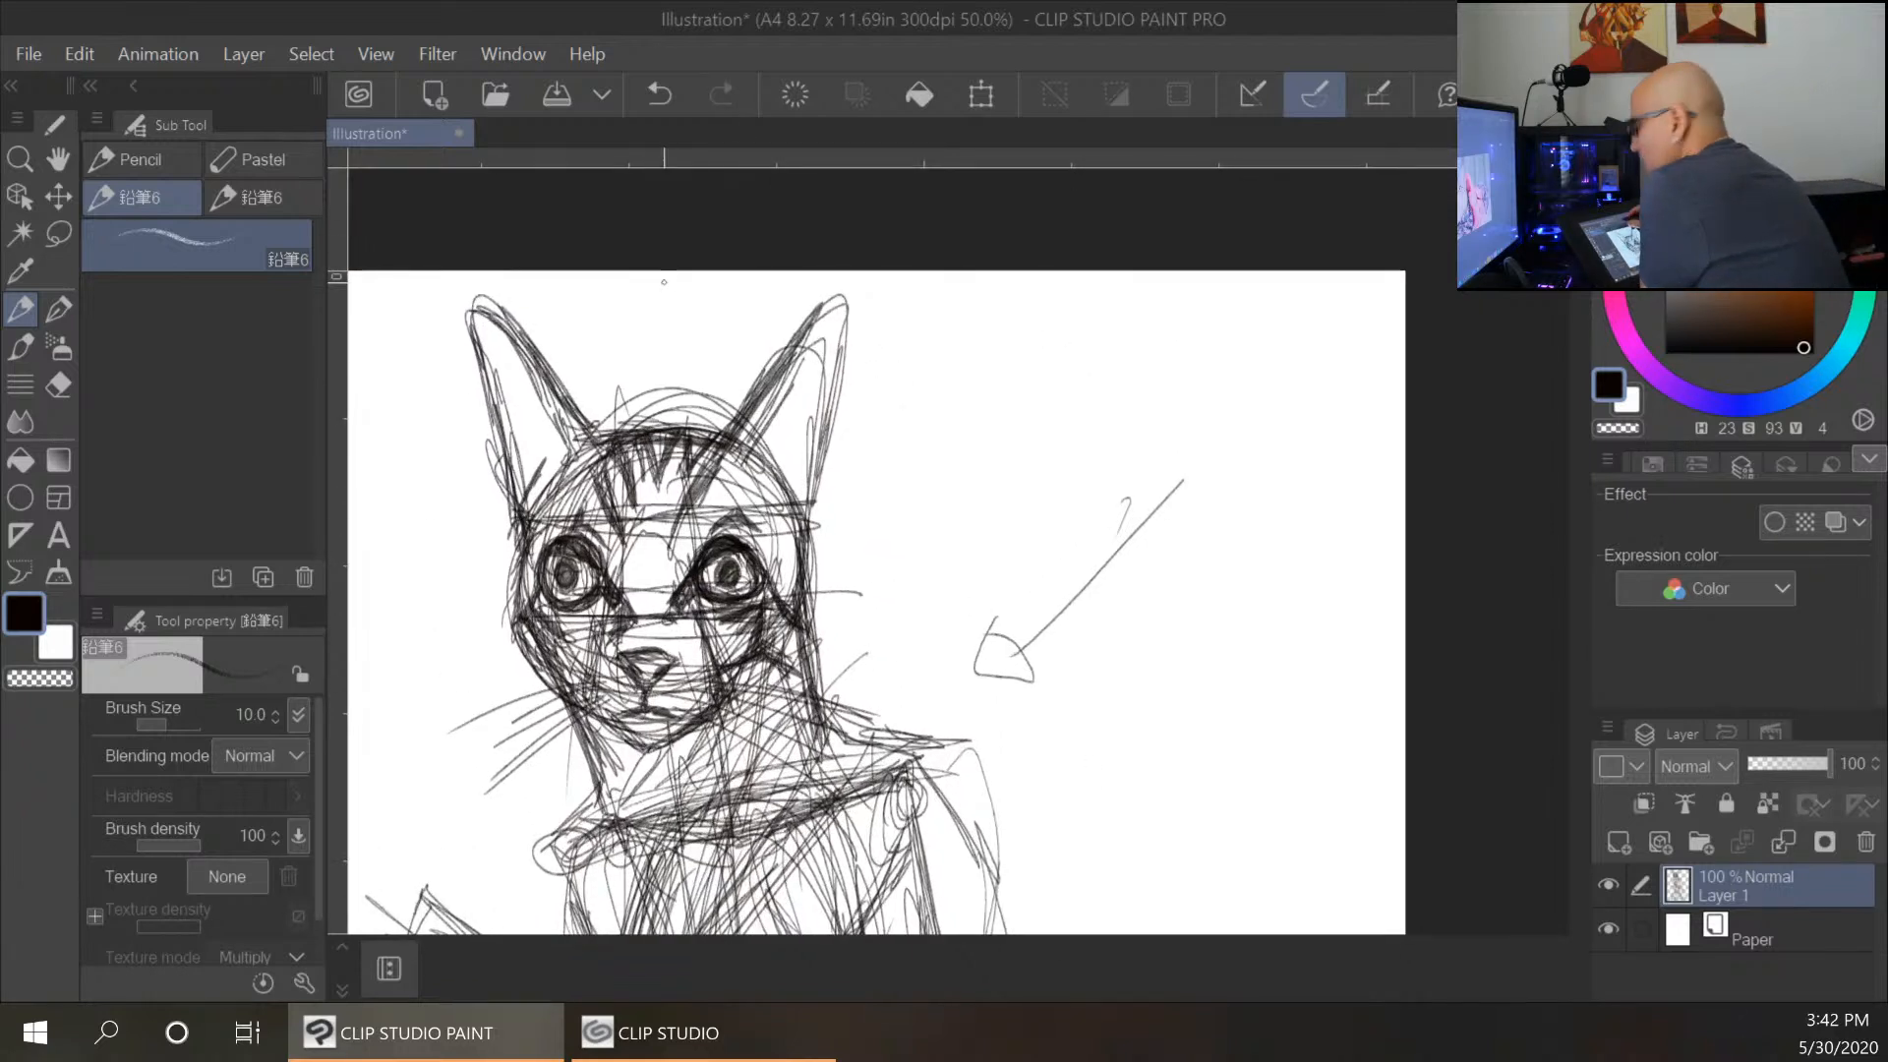
pyautogui.moveTo(720, 428)
pyautogui.mouseDown()
pyautogui.moveTo(845, 297)
pyautogui.moveTo(810, 521)
pyautogui.mouseUp()
pyautogui.moveTo(818, 321); pyautogui.dragTo(743, 429)
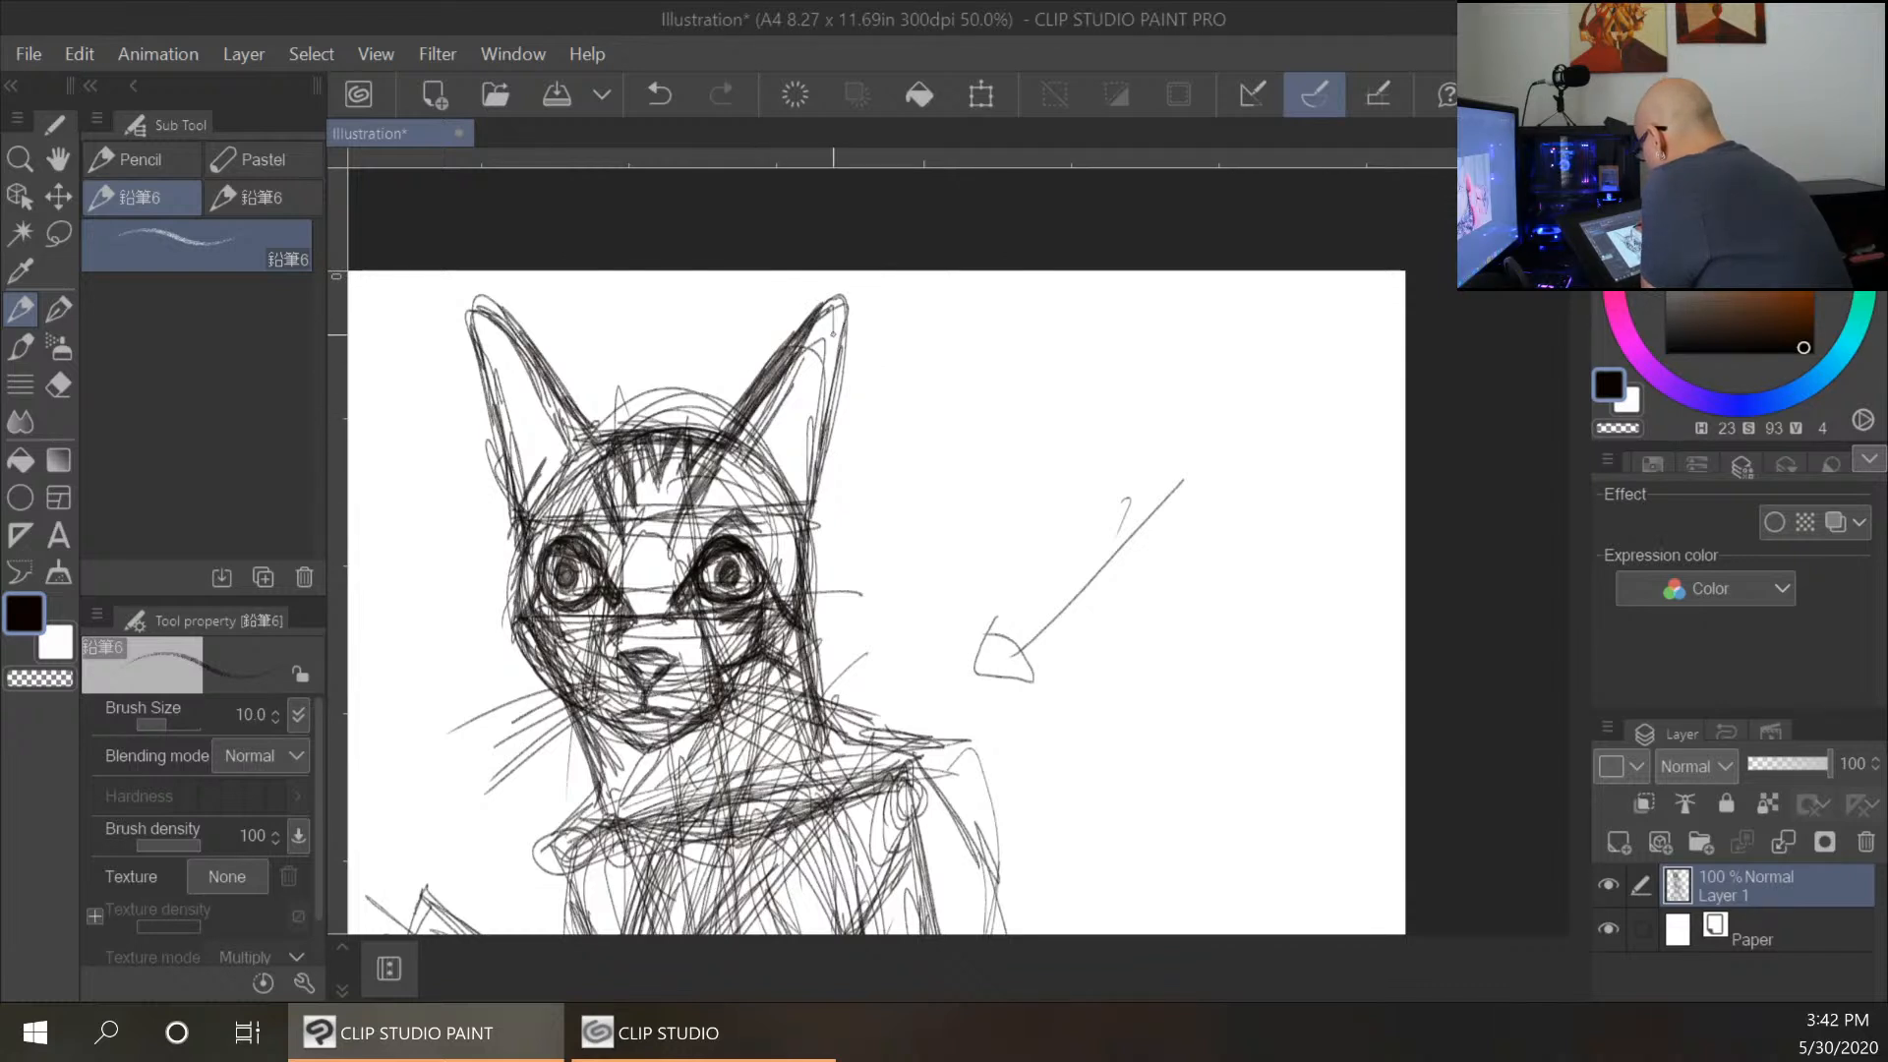
pyautogui.moveTo(829, 377); pyautogui.dragTo(806, 492)
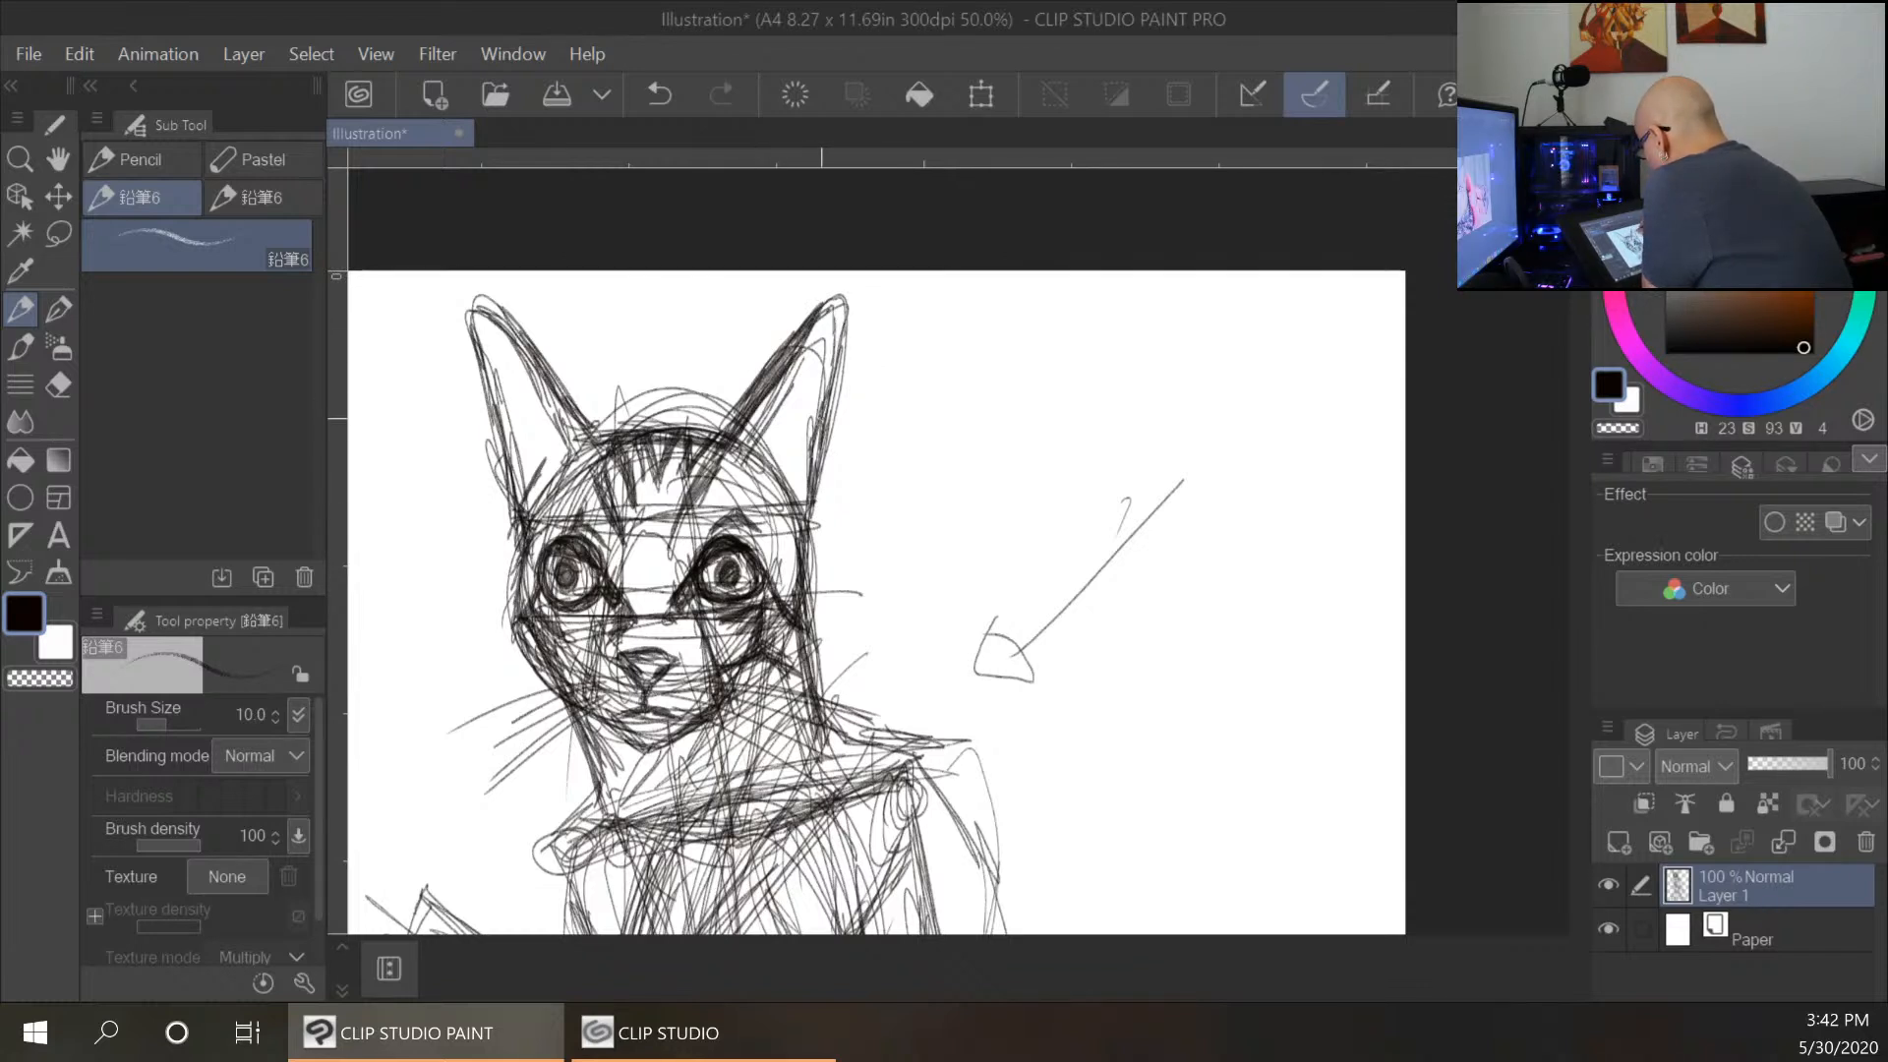
pyautogui.moveTo(754, 420)
pyautogui.mouseDown()
pyautogui.moveTo(745, 444)
pyautogui.moveTo(783, 454)
pyautogui.moveTo(803, 517)
pyautogui.moveTo(753, 430)
pyautogui.moveTo(757, 396)
pyautogui.moveTo(764, 423)
pyautogui.mouseUp()
pyautogui.moveTo(792, 368); pyautogui.dragTo(769, 405)
pyautogui.moveTo(806, 335); pyautogui.dragTo(784, 375)
pyautogui.moveTo(809, 462); pyautogui.dragTo(804, 511)
pyautogui.moveTo(820, 479); pyautogui.dragTo(816, 523)
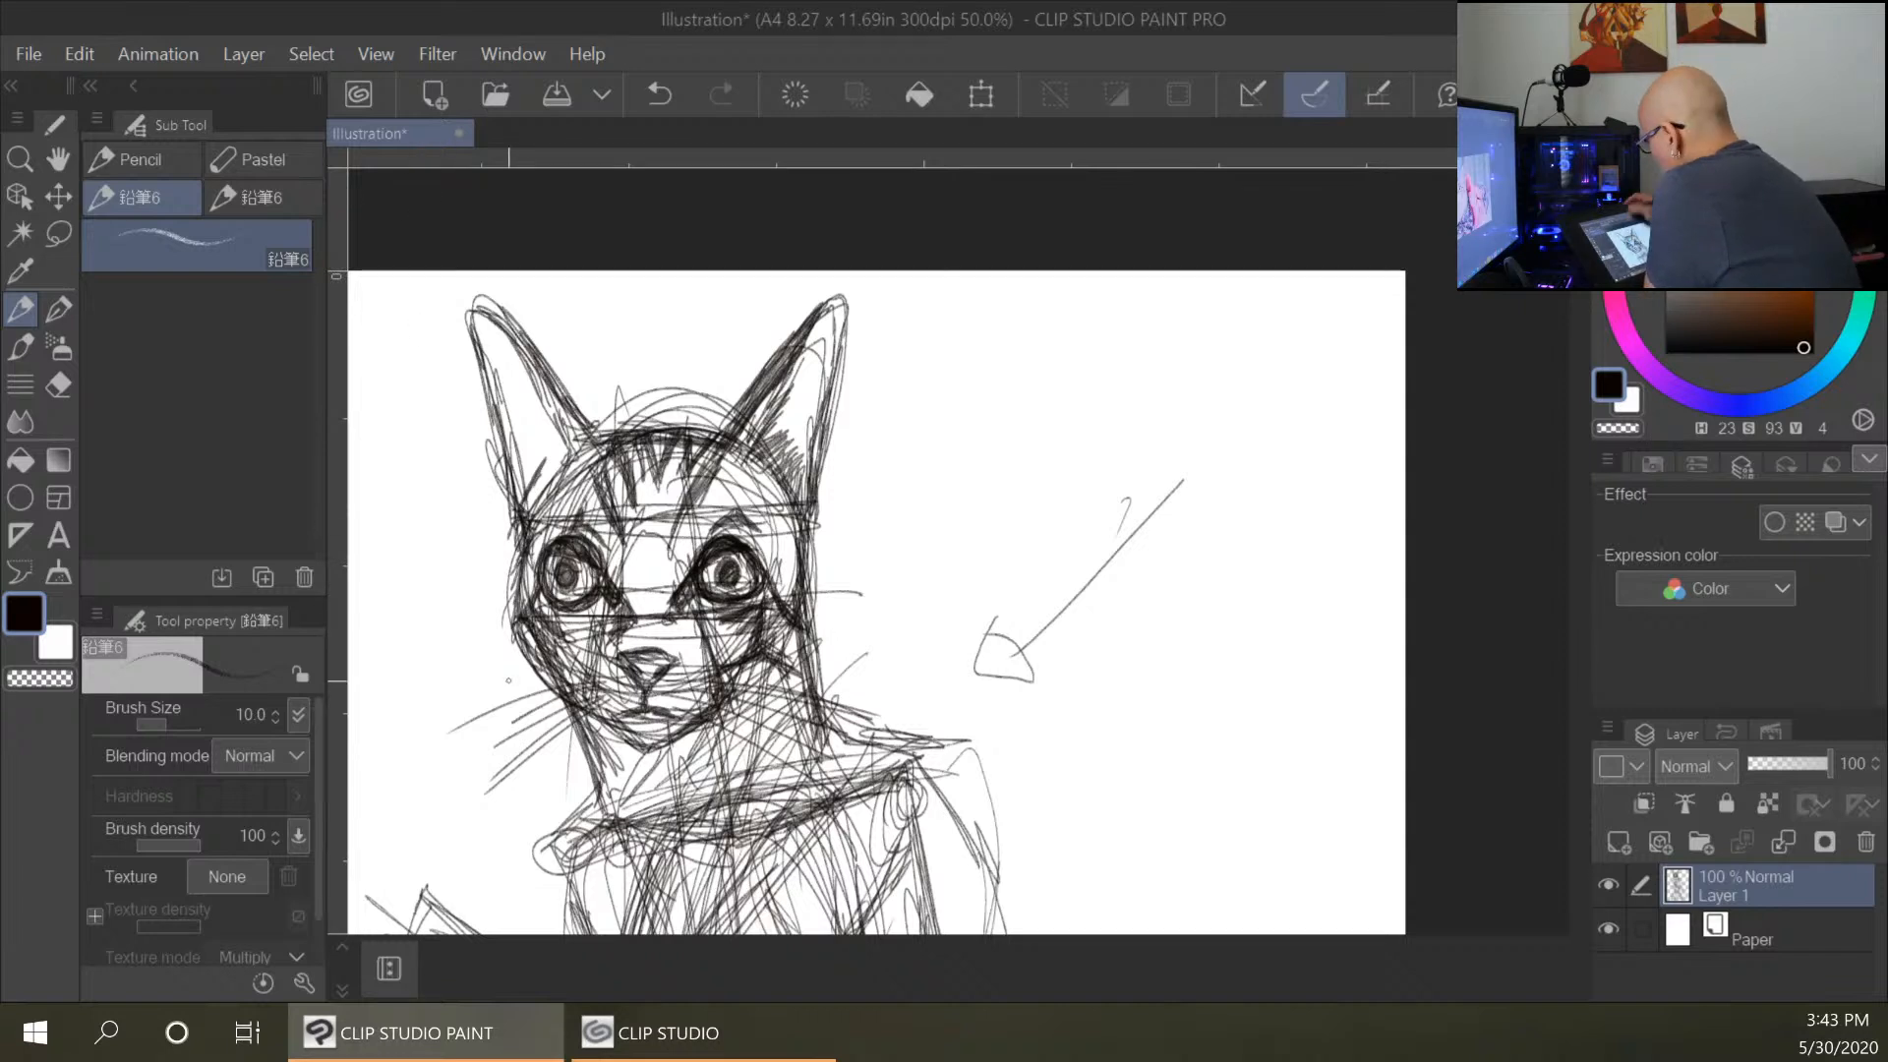
# Hatch shading inside the ear on the sword-hilt side and touch up the opposite ear's inner edge.
pyautogui.moveTo(484, 368); pyautogui.dragTo(511, 512)
pyautogui.moveTo(497, 447)
pyautogui.mouseDown()
pyautogui.moveTo(472, 303)
pyautogui.moveTo(556, 408)
pyautogui.mouseUp()
pyautogui.moveTo(511, 334)
pyautogui.mouseDown()
pyautogui.moveTo(575, 437)
pyautogui.moveTo(550, 477)
pyautogui.mouseUp()
pyautogui.moveTo(564, 444)
pyautogui.mouseDown()
pyautogui.moveTo(498, 399)
pyautogui.moveTo(548, 451)
pyautogui.moveTo(527, 438)
pyautogui.moveTo(563, 445)
pyautogui.moveTo(526, 415)
pyautogui.moveTo(550, 440)
pyautogui.moveTo(551, 388)
pyautogui.mouseUp()
pyautogui.moveTo(521, 425)
pyautogui.mouseDown()
pyautogui.moveTo(533, 344)
pyautogui.moveTo(503, 340)
pyautogui.mouseUp()
pyautogui.moveTo(521, 364); pyautogui.dragTo(555, 476)
pyautogui.moveTo(533, 497); pyautogui.dragTo(555, 466)
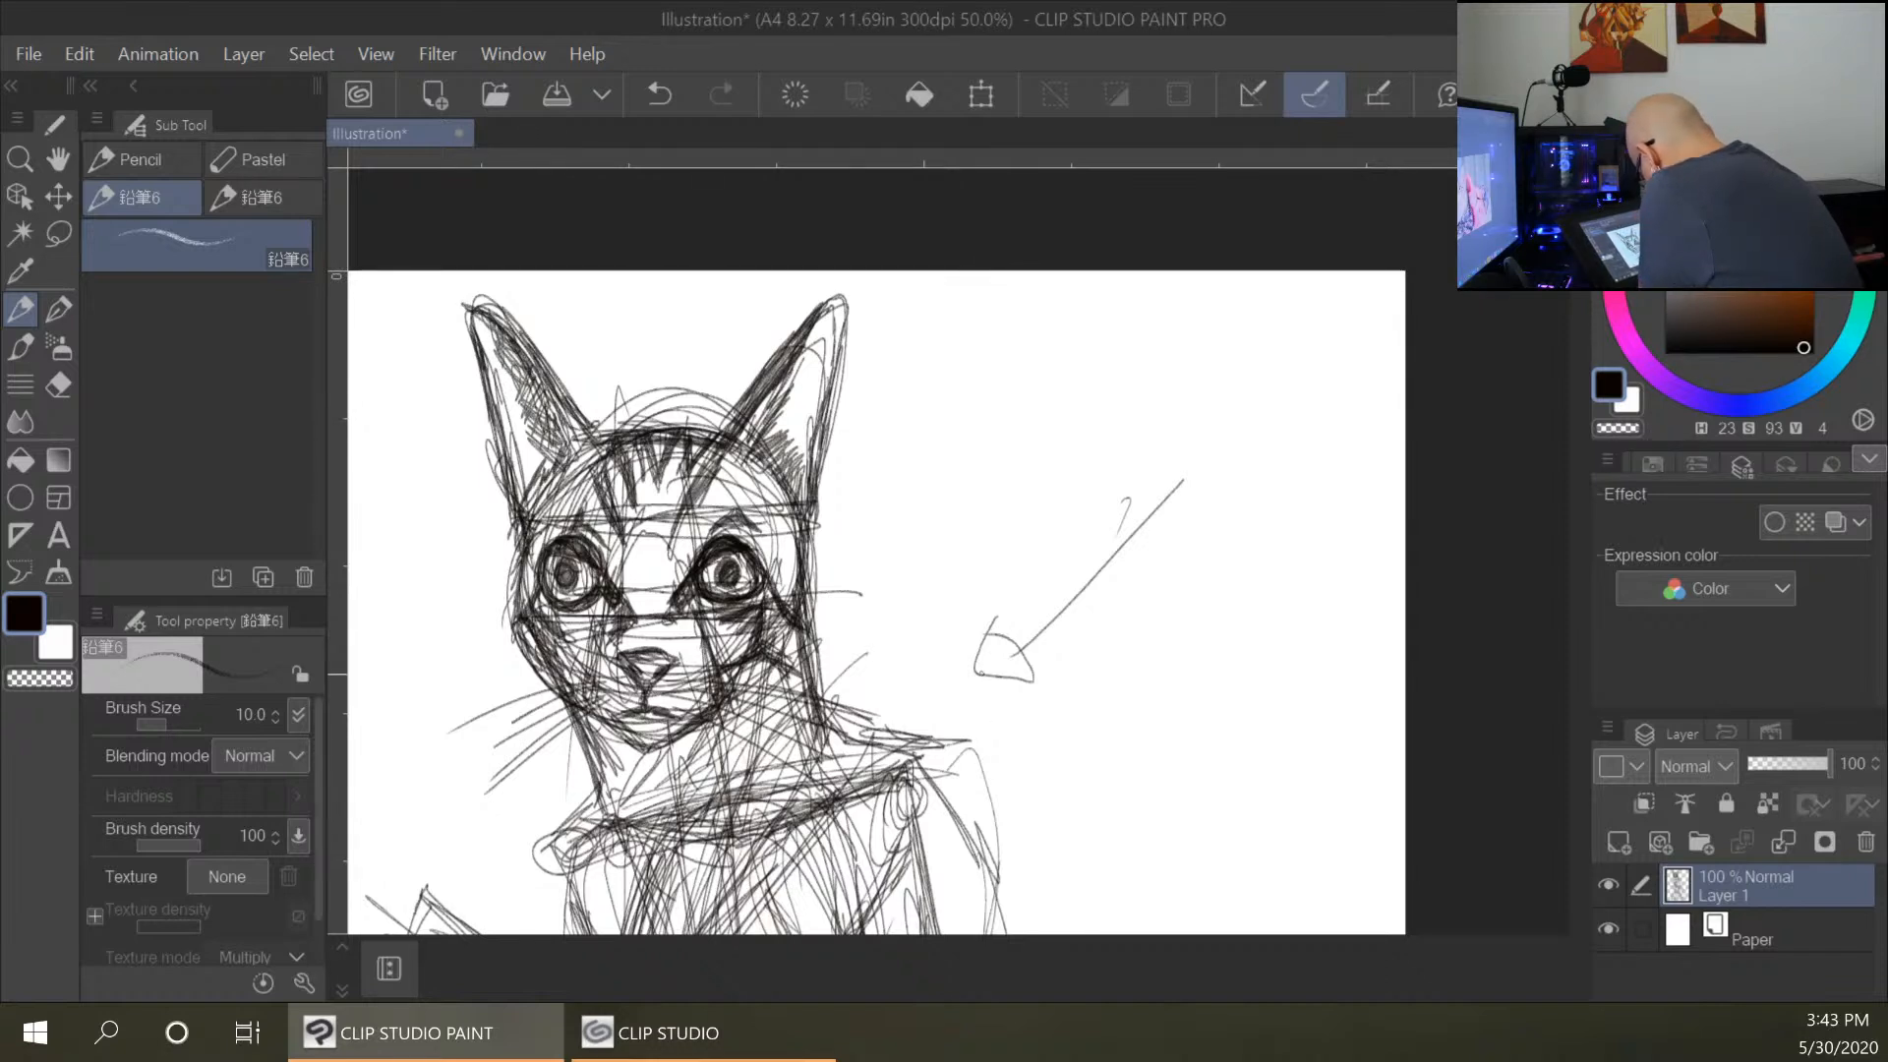
pyautogui.moveTo(752, 417)
pyautogui.mouseDown()
pyautogui.moveTo(799, 382)
pyautogui.moveTo(808, 339)
pyautogui.mouseUp()
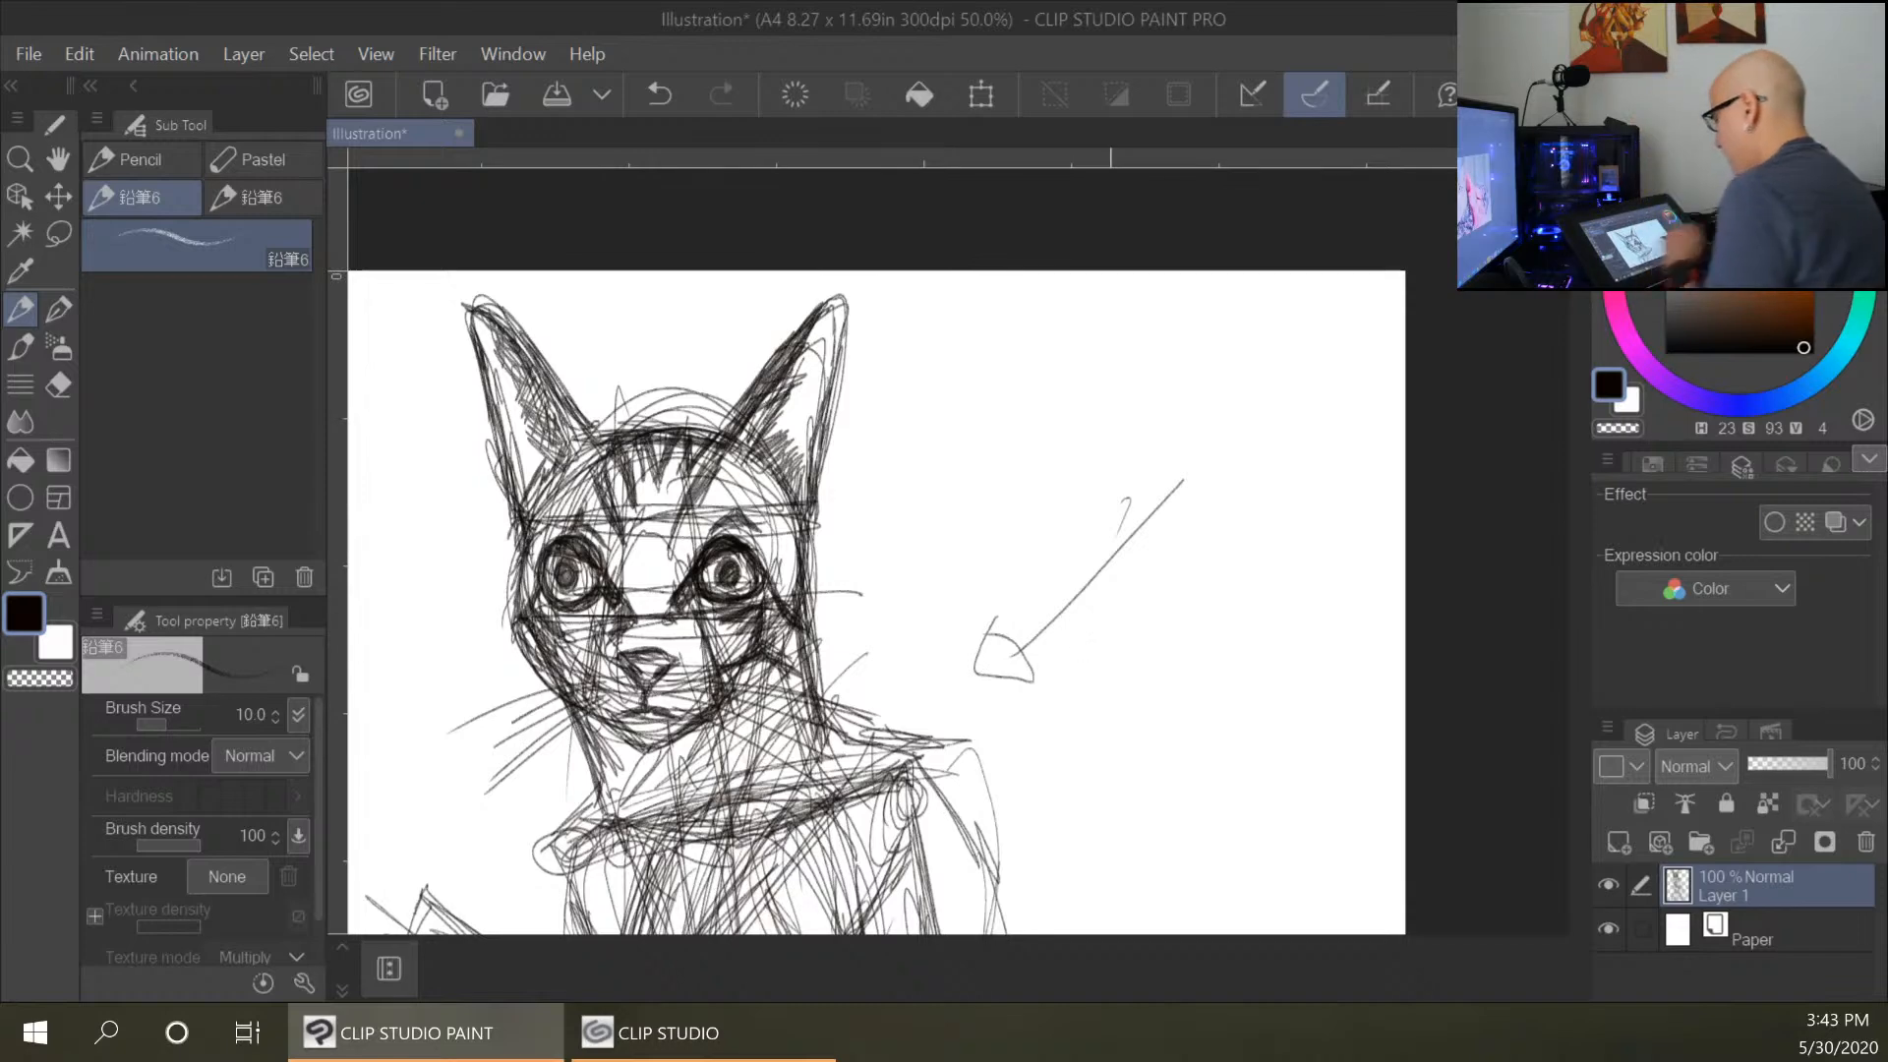
# Reinforce the contour lines on both sides of the neck below the cheeks.
pyautogui.moveTo(885, 639); pyautogui.dragTo(897, 416)
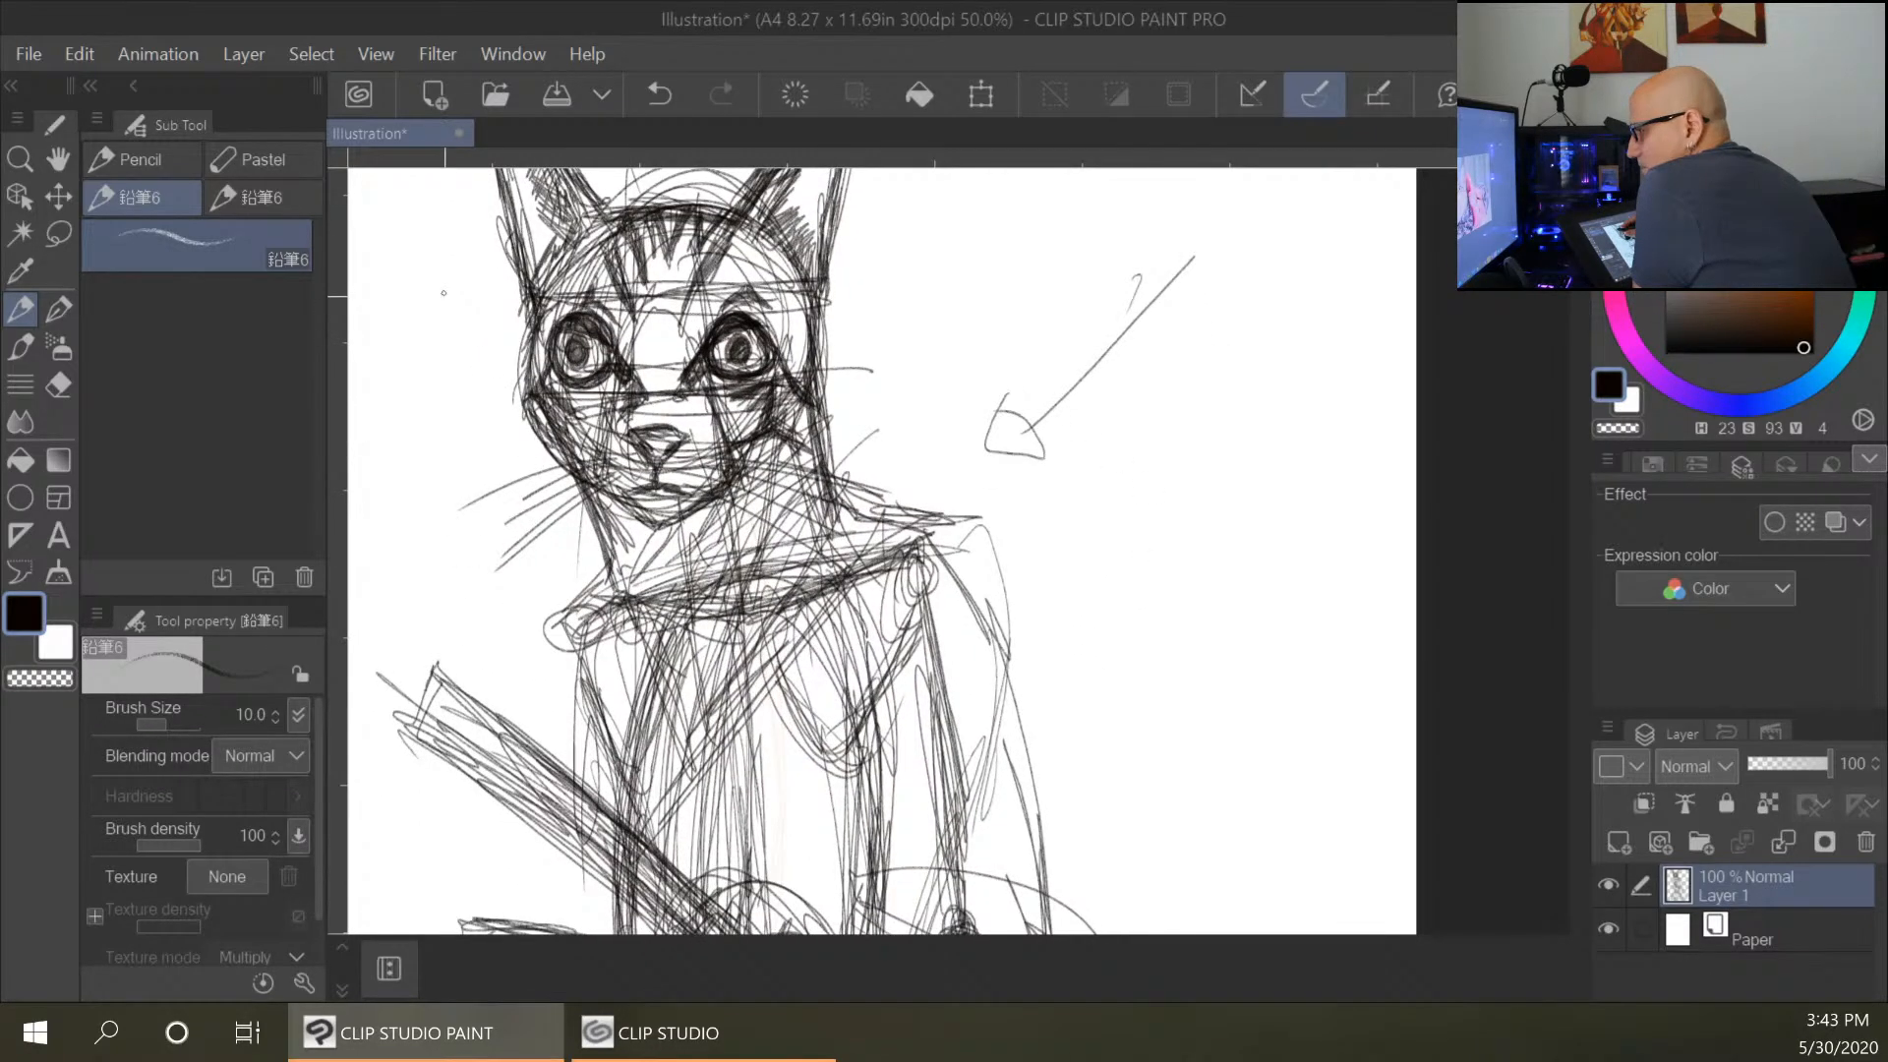
pyautogui.moveTo(555, 448)
pyautogui.mouseDown()
pyautogui.moveTo(592, 513)
pyautogui.moveTo(600, 593)
pyautogui.mouseUp()
pyautogui.moveTo(814, 462); pyautogui.dragTo(825, 521)
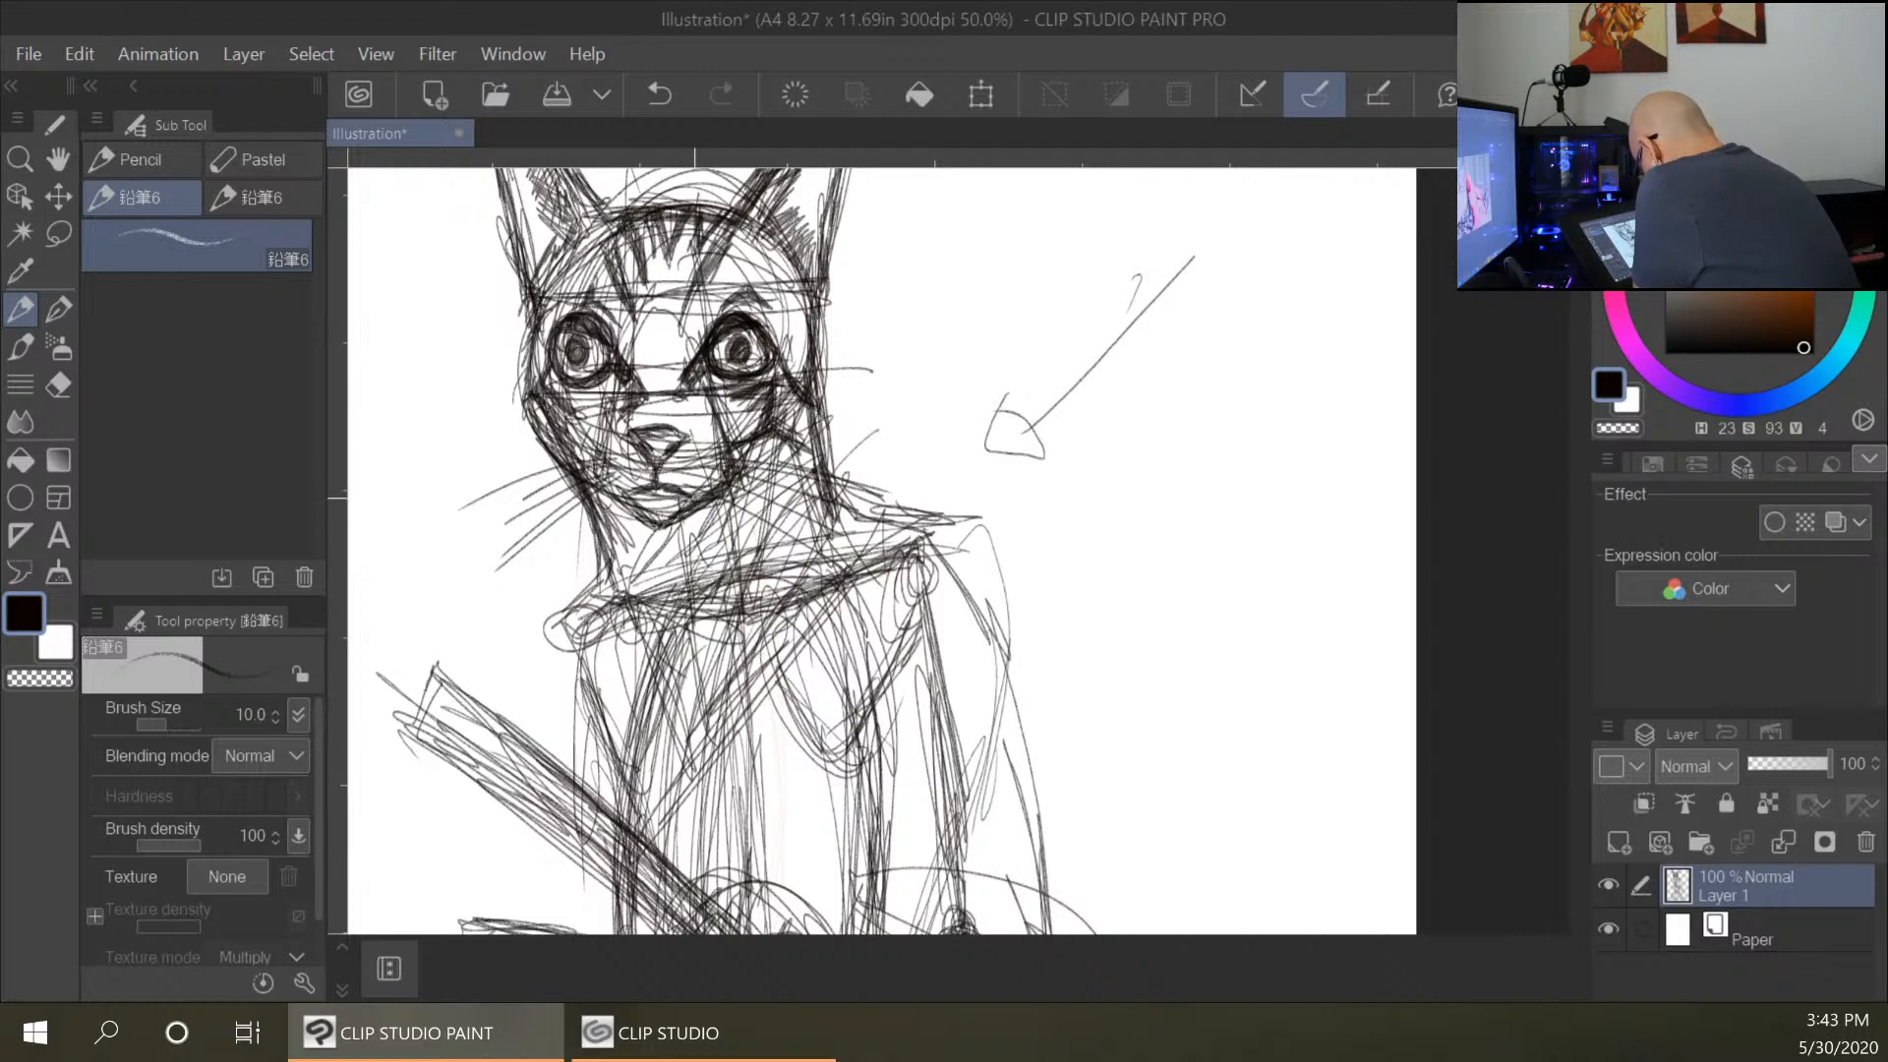
# Sketch the kimono lapel running diagonally from the neck on the side opposite the sword hilts down to the waist.
pyautogui.moveTo(617, 500); pyautogui.dragTo(659, 485)
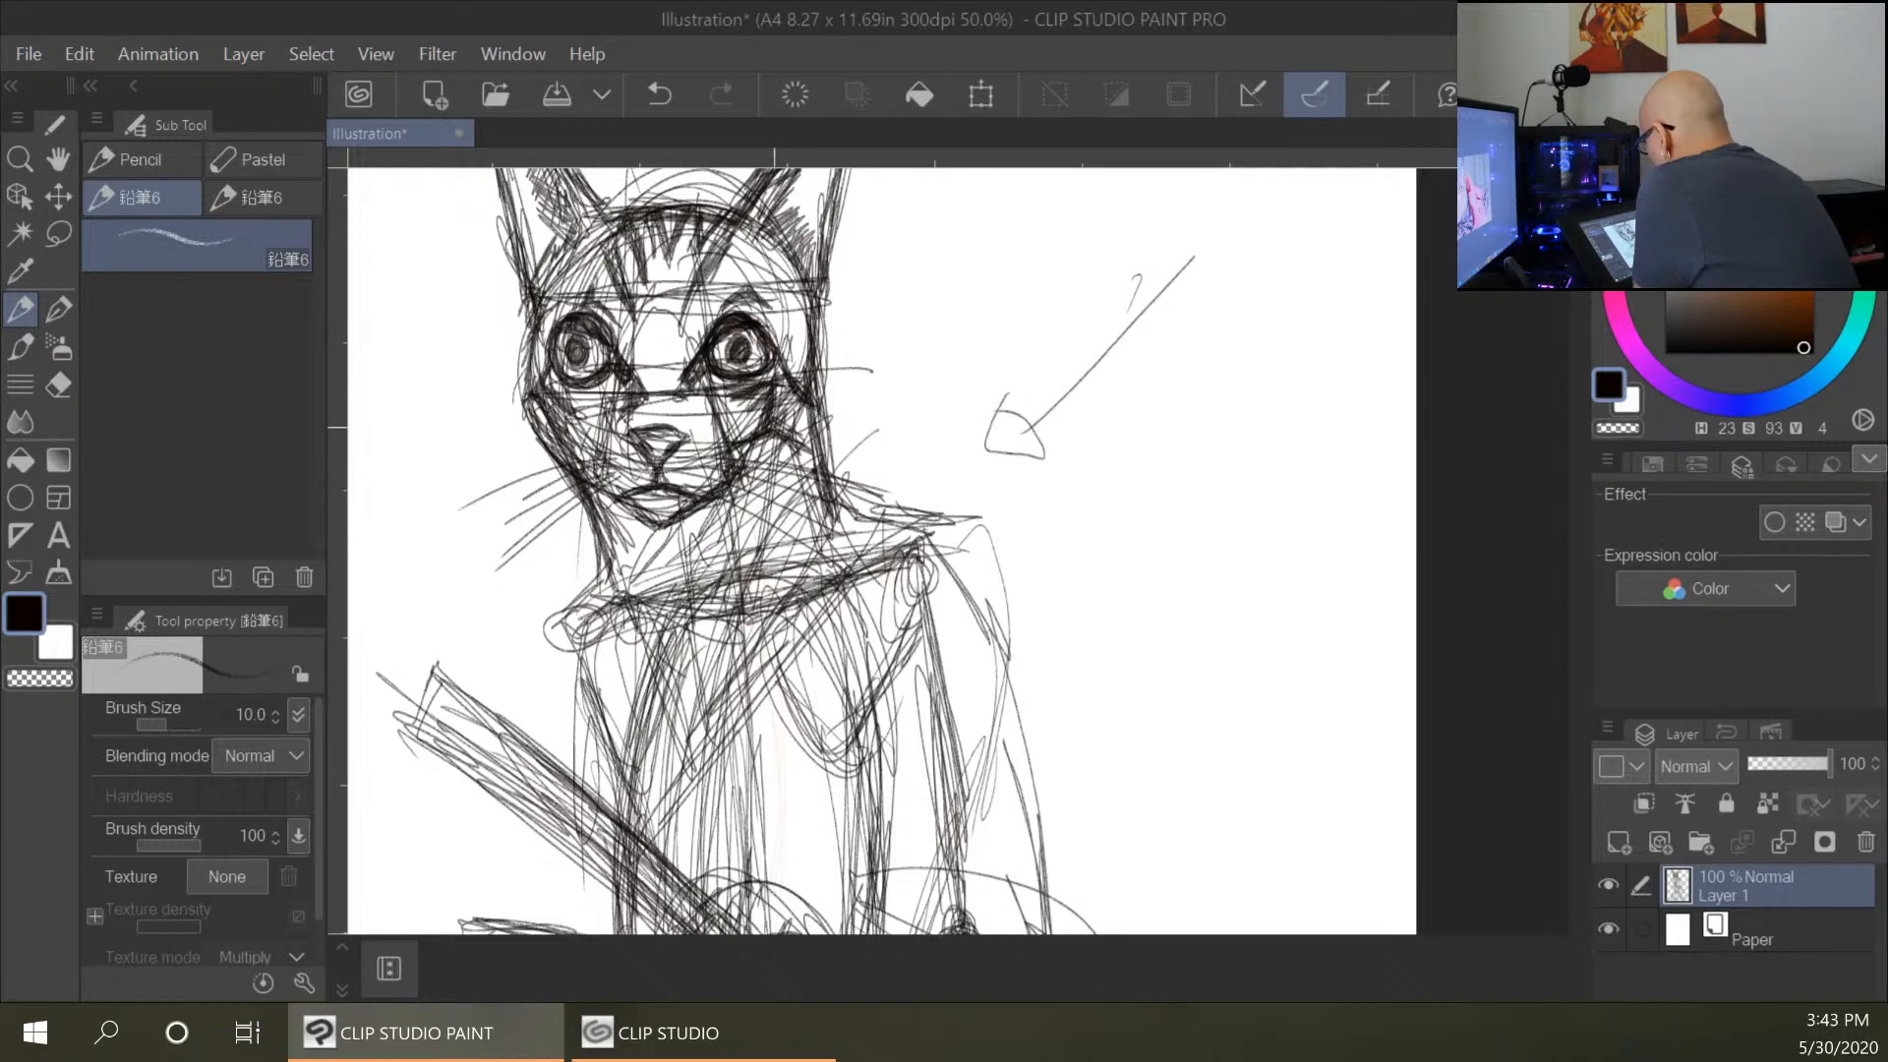
pyautogui.moveTo(818, 474)
pyautogui.mouseDown()
pyautogui.moveTo(826, 535)
pyautogui.moveTo(715, 674)
pyautogui.mouseUp()
pyautogui.moveTo(832, 536); pyautogui.dragTo(677, 749)
pyautogui.moveTo(826, 541); pyautogui.dragTo(729, 671)
pyautogui.moveTo(838, 501); pyautogui.dragTo(772, 596)
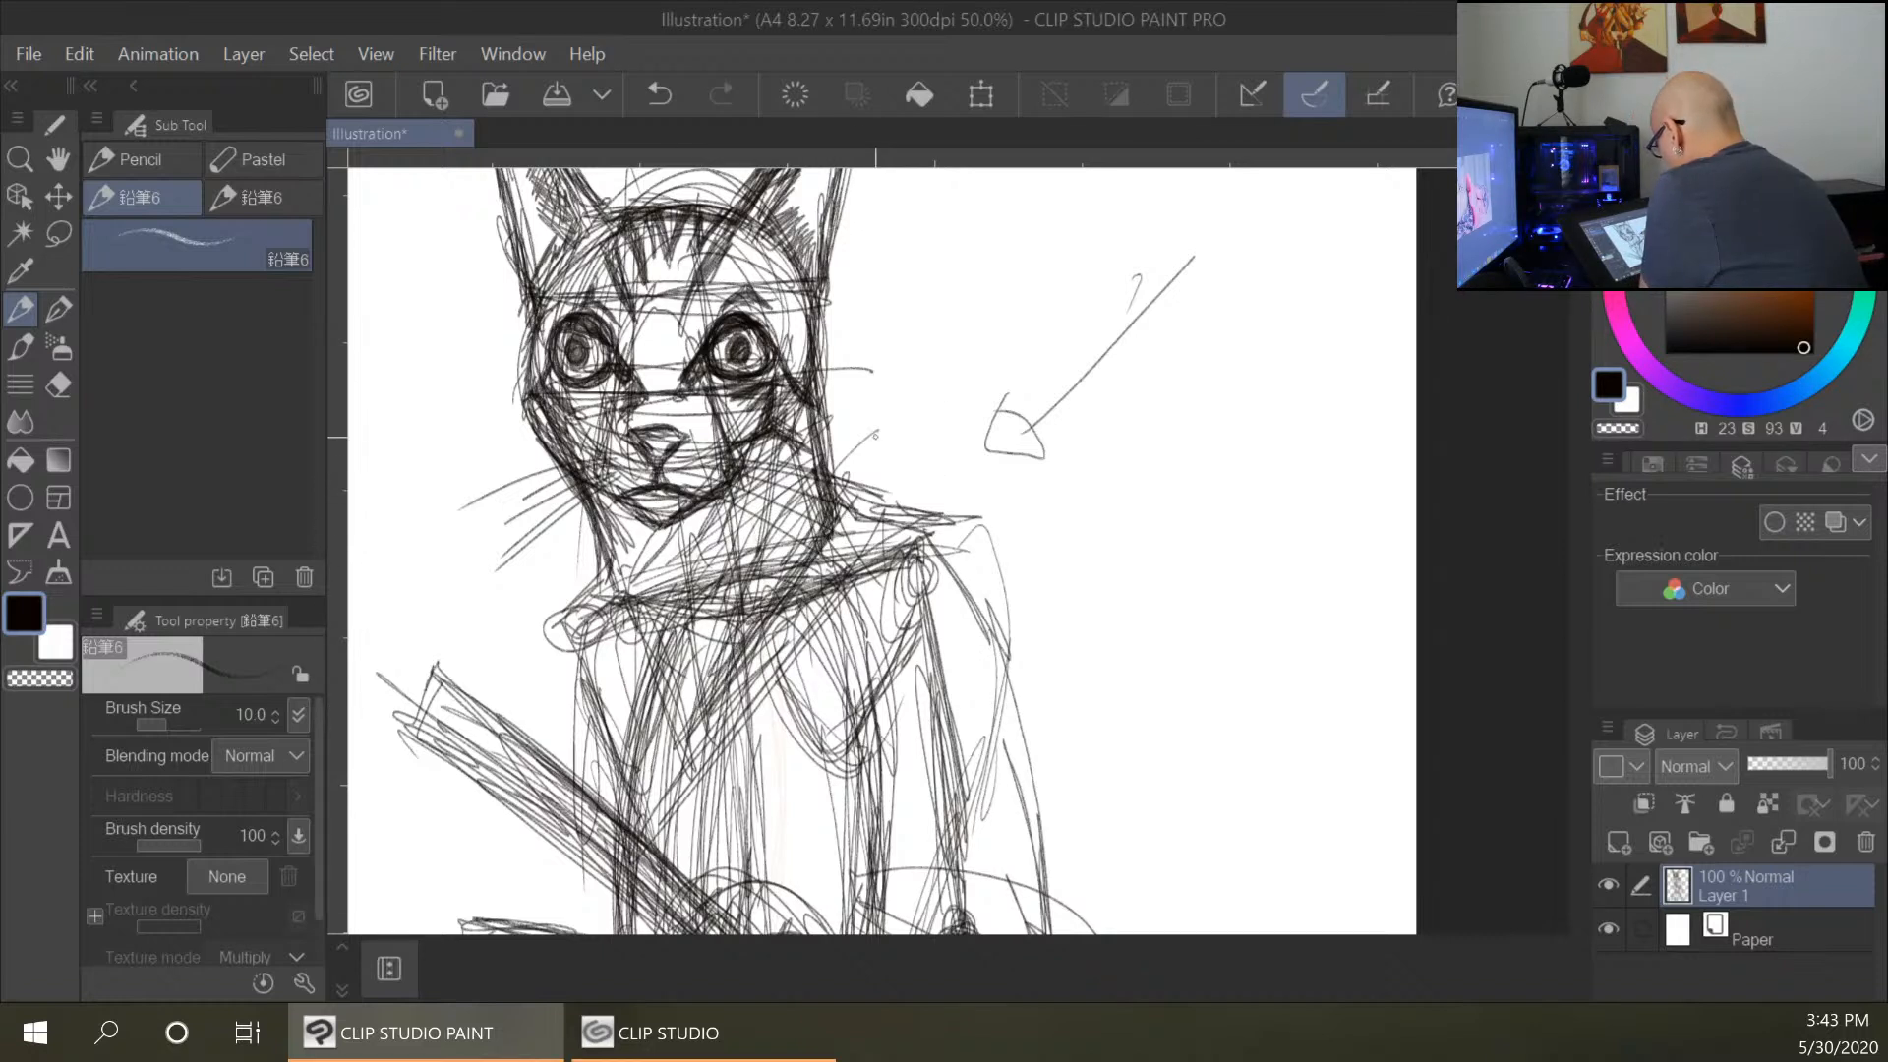
pyautogui.moveTo(819, 444)
pyautogui.mouseDown()
pyautogui.moveTo(890, 484)
pyautogui.moveTo(897, 517)
pyautogui.moveTo(722, 747)
pyautogui.mouseUp()
pyautogui.moveTo(772, 677); pyautogui.dragTo(648, 825)
pyautogui.moveTo(759, 637); pyautogui.dragTo(640, 780)
pyautogui.moveTo(735, 675); pyautogui.dragTo(618, 815)
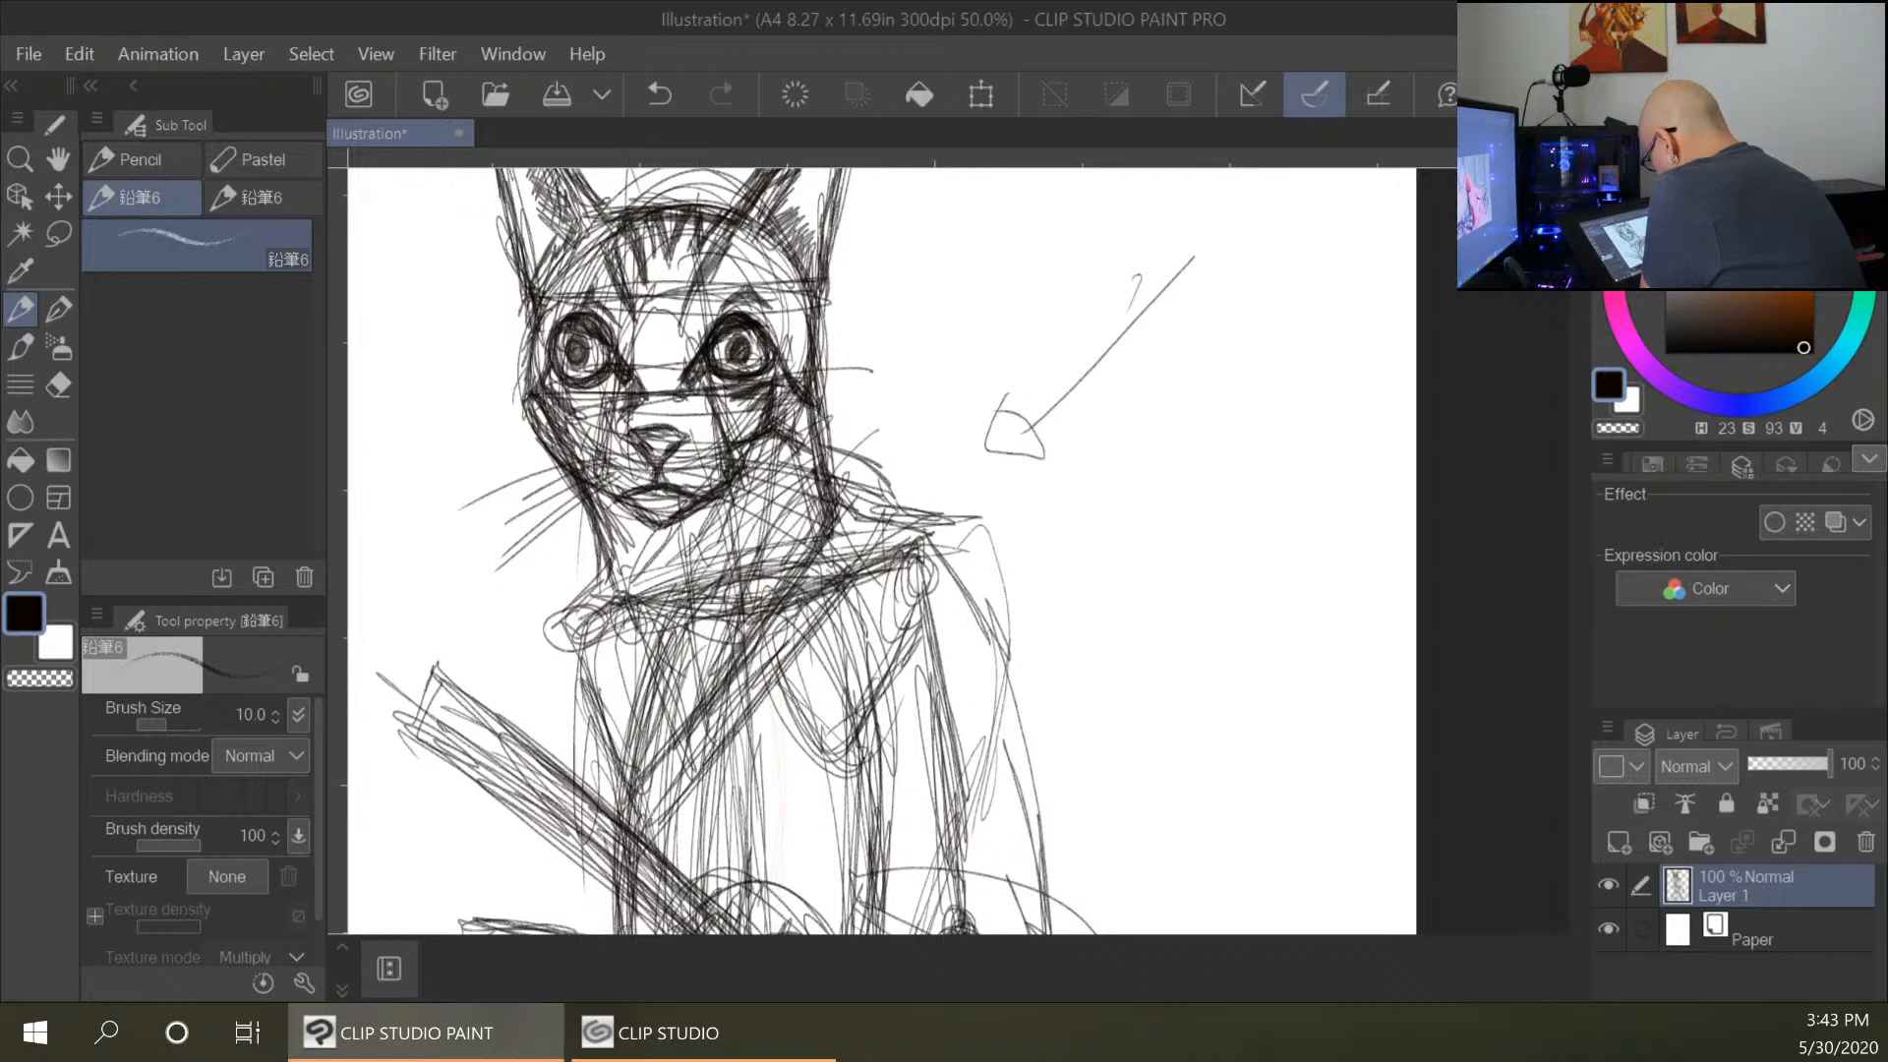
# Sketch the crossing kimono lapel from the neck on the sword-hilt side, forming a V neckline.
pyautogui.moveTo(673, 568); pyautogui.dragTo(614, 716)
pyautogui.moveTo(594, 504); pyautogui.dragTo(554, 578)
pyautogui.moveTo(632, 569); pyautogui.dragTo(560, 732)
pyautogui.moveTo(614, 621); pyautogui.dragTo(571, 718)
pyautogui.moveTo(653, 631); pyautogui.dragTo(583, 762)
pyautogui.moveTo(558, 583); pyautogui.dragTo(612, 719)
pyautogui.moveTo(598, 506)
pyautogui.mouseDown()
pyautogui.moveTo(558, 605)
pyautogui.moveTo(676, 700)
pyautogui.mouseUp()
pyautogui.moveTo(629, 605)
pyautogui.mouseDown()
pyautogui.moveTo(688, 736)
pyautogui.moveTo(622, 790)
pyautogui.mouseUp()
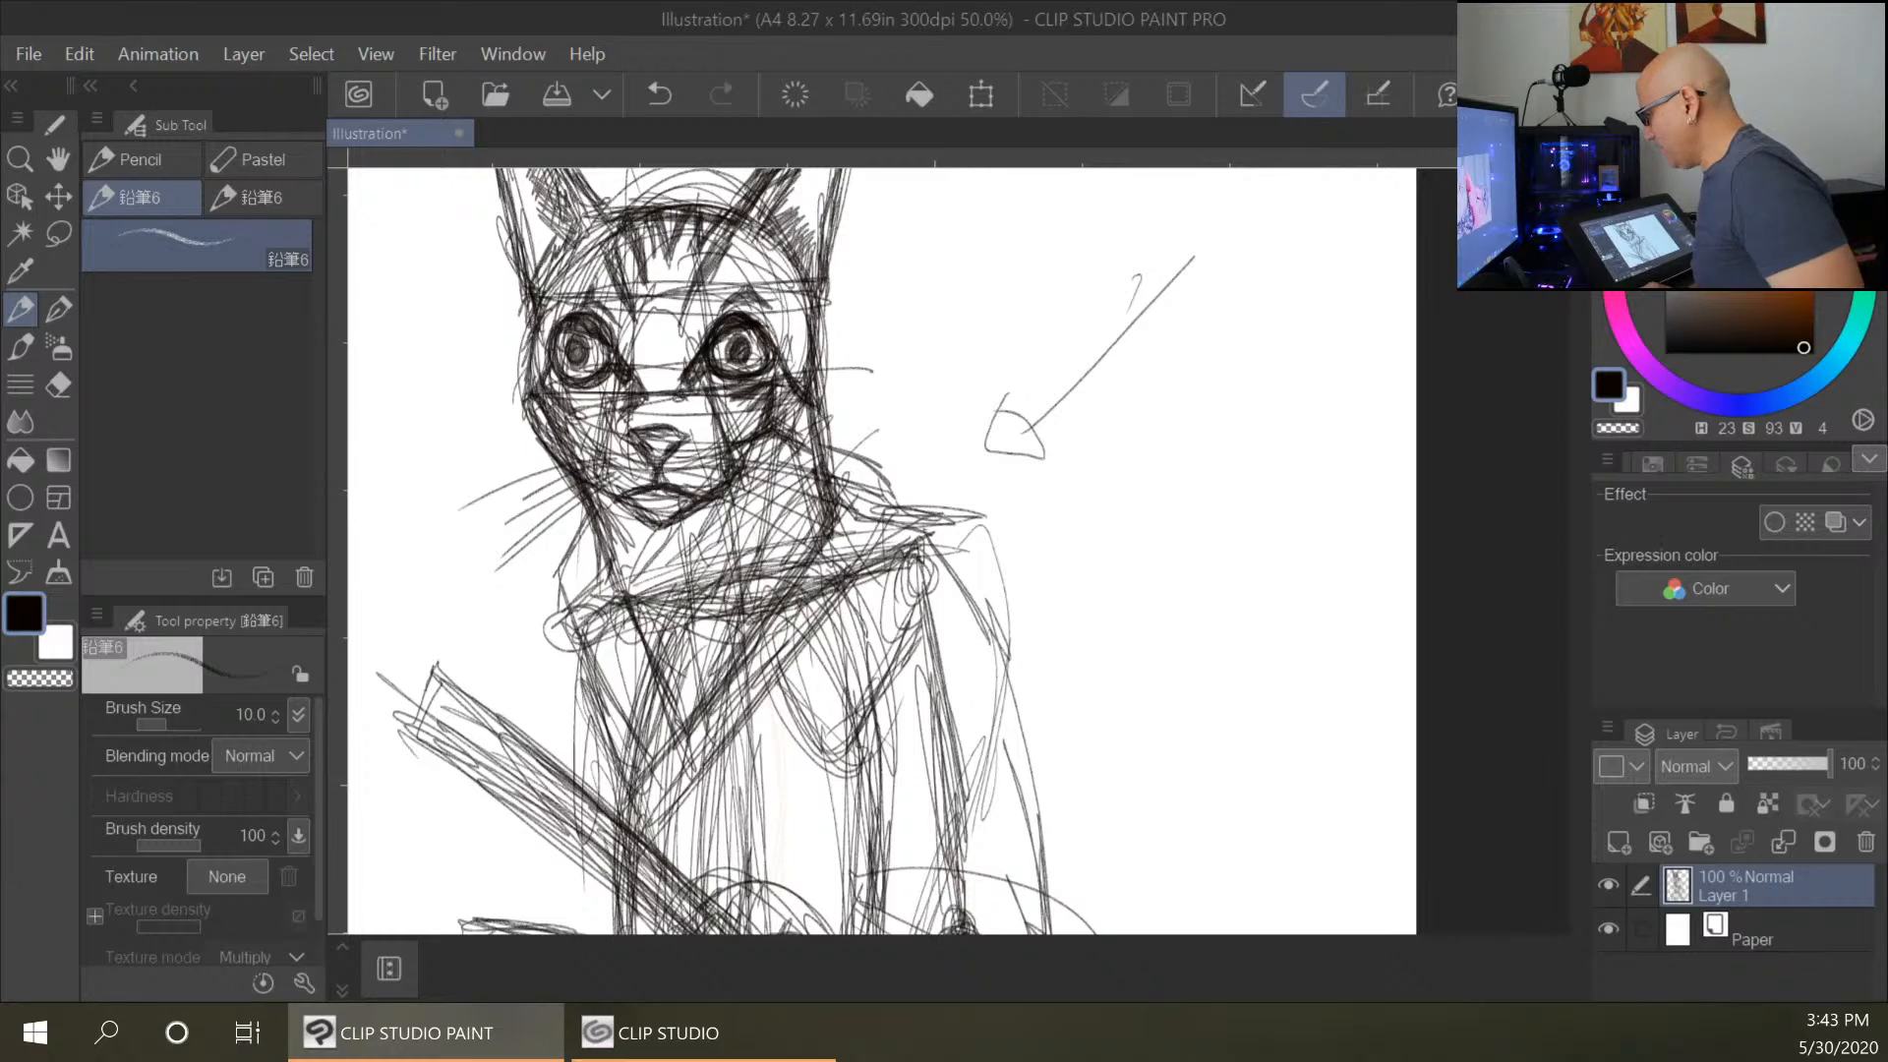
# Add a raised, pointed collar behind the neck and darken the long diagonal lapel beneath it.
pyautogui.hotkey('alt', 'Tab')
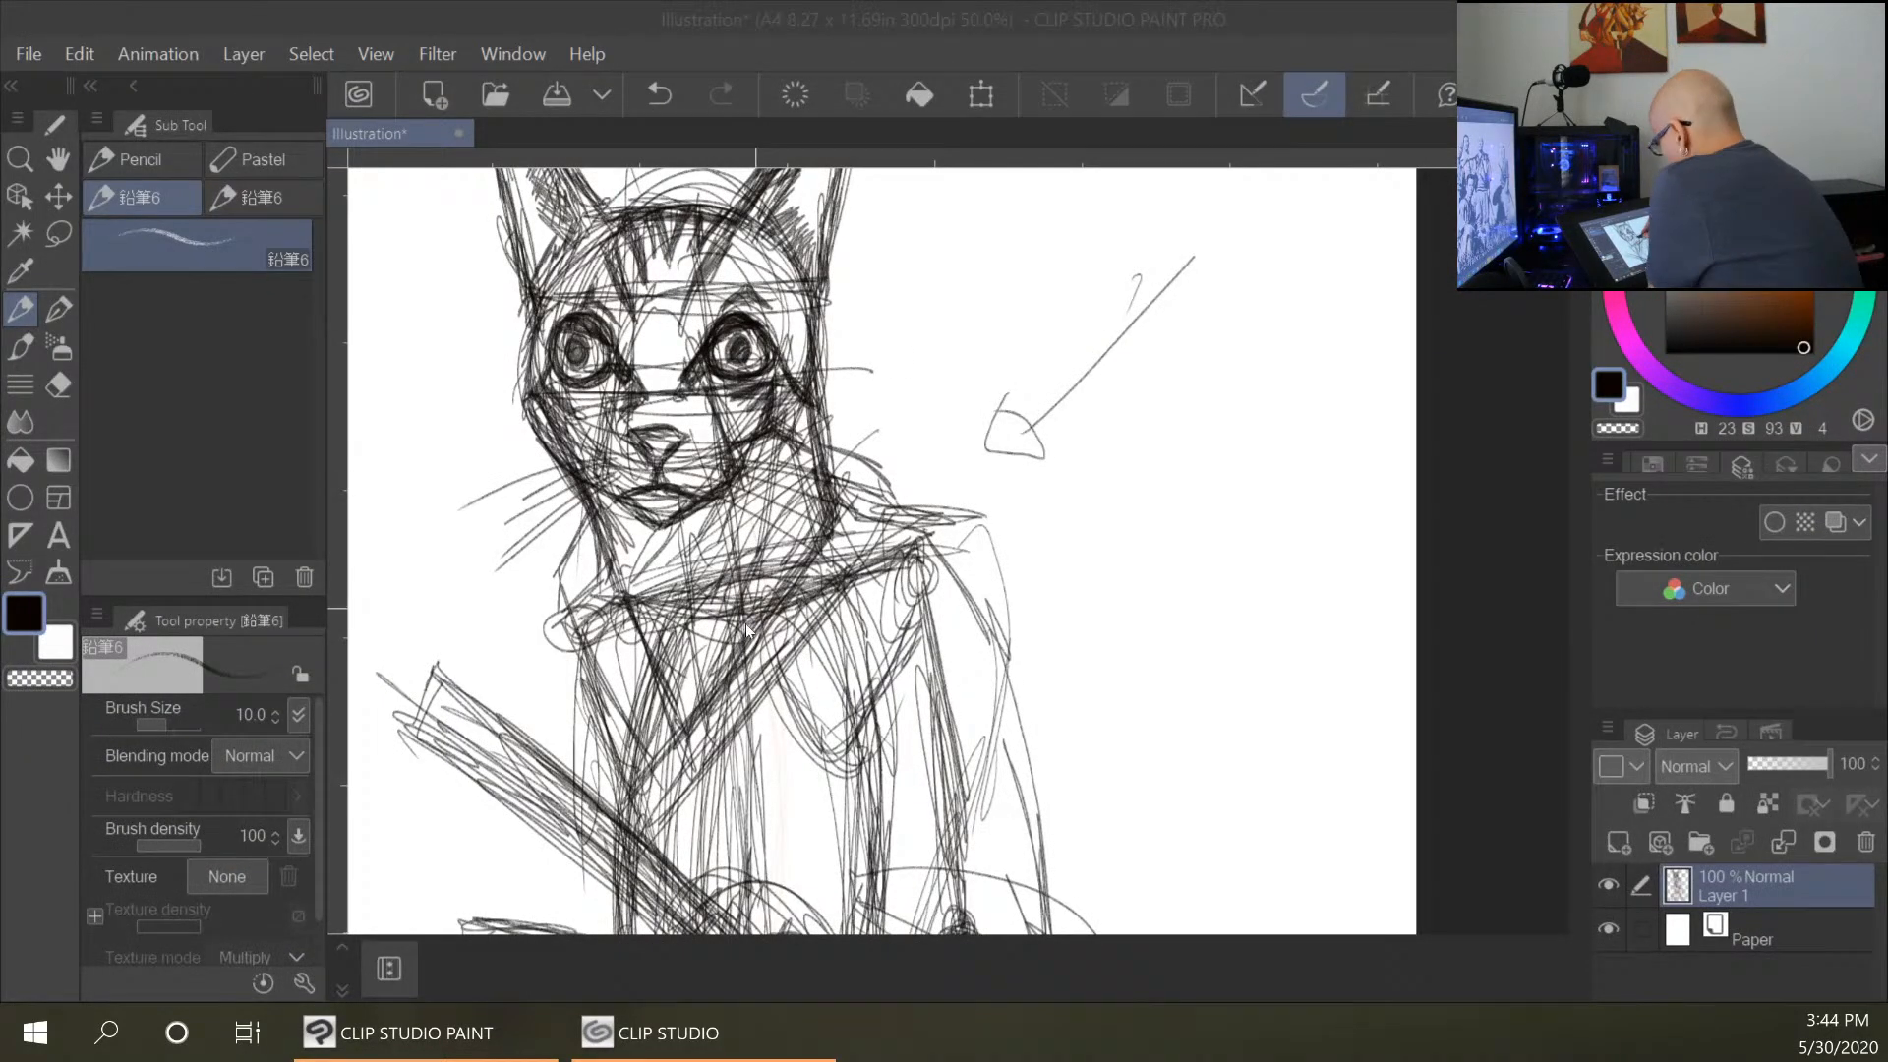
pyautogui.moveTo(662, 727)
pyautogui.mouseDown()
pyautogui.moveTo(650, 745)
pyautogui.moveTo(763, 574)
pyautogui.mouseUp()
pyautogui.moveTo(709, 664); pyautogui.dragTo(812, 485)
pyautogui.moveTo(755, 572)
pyautogui.mouseDown()
pyautogui.moveTo(855, 445)
pyautogui.moveTo(836, 459)
pyautogui.mouseUp()
pyautogui.moveTo(796, 521)
pyautogui.mouseDown()
pyautogui.moveTo(878, 430)
pyautogui.moveTo(897, 519)
pyautogui.mouseUp()
pyautogui.moveTo(753, 706); pyautogui.dragTo(900, 515)
pyautogui.moveTo(723, 750); pyautogui.dragTo(865, 578)
pyautogui.moveTo(668, 816); pyautogui.dragTo(772, 679)
pyautogui.moveTo(658, 757); pyautogui.dragTo(874, 433)
pyautogui.moveTo(757, 588); pyautogui.dragTo(816, 491)
pyautogui.moveTo(708, 703); pyautogui.dragTo(805, 515)
pyautogui.moveTo(696, 703); pyautogui.dragTo(737, 621)
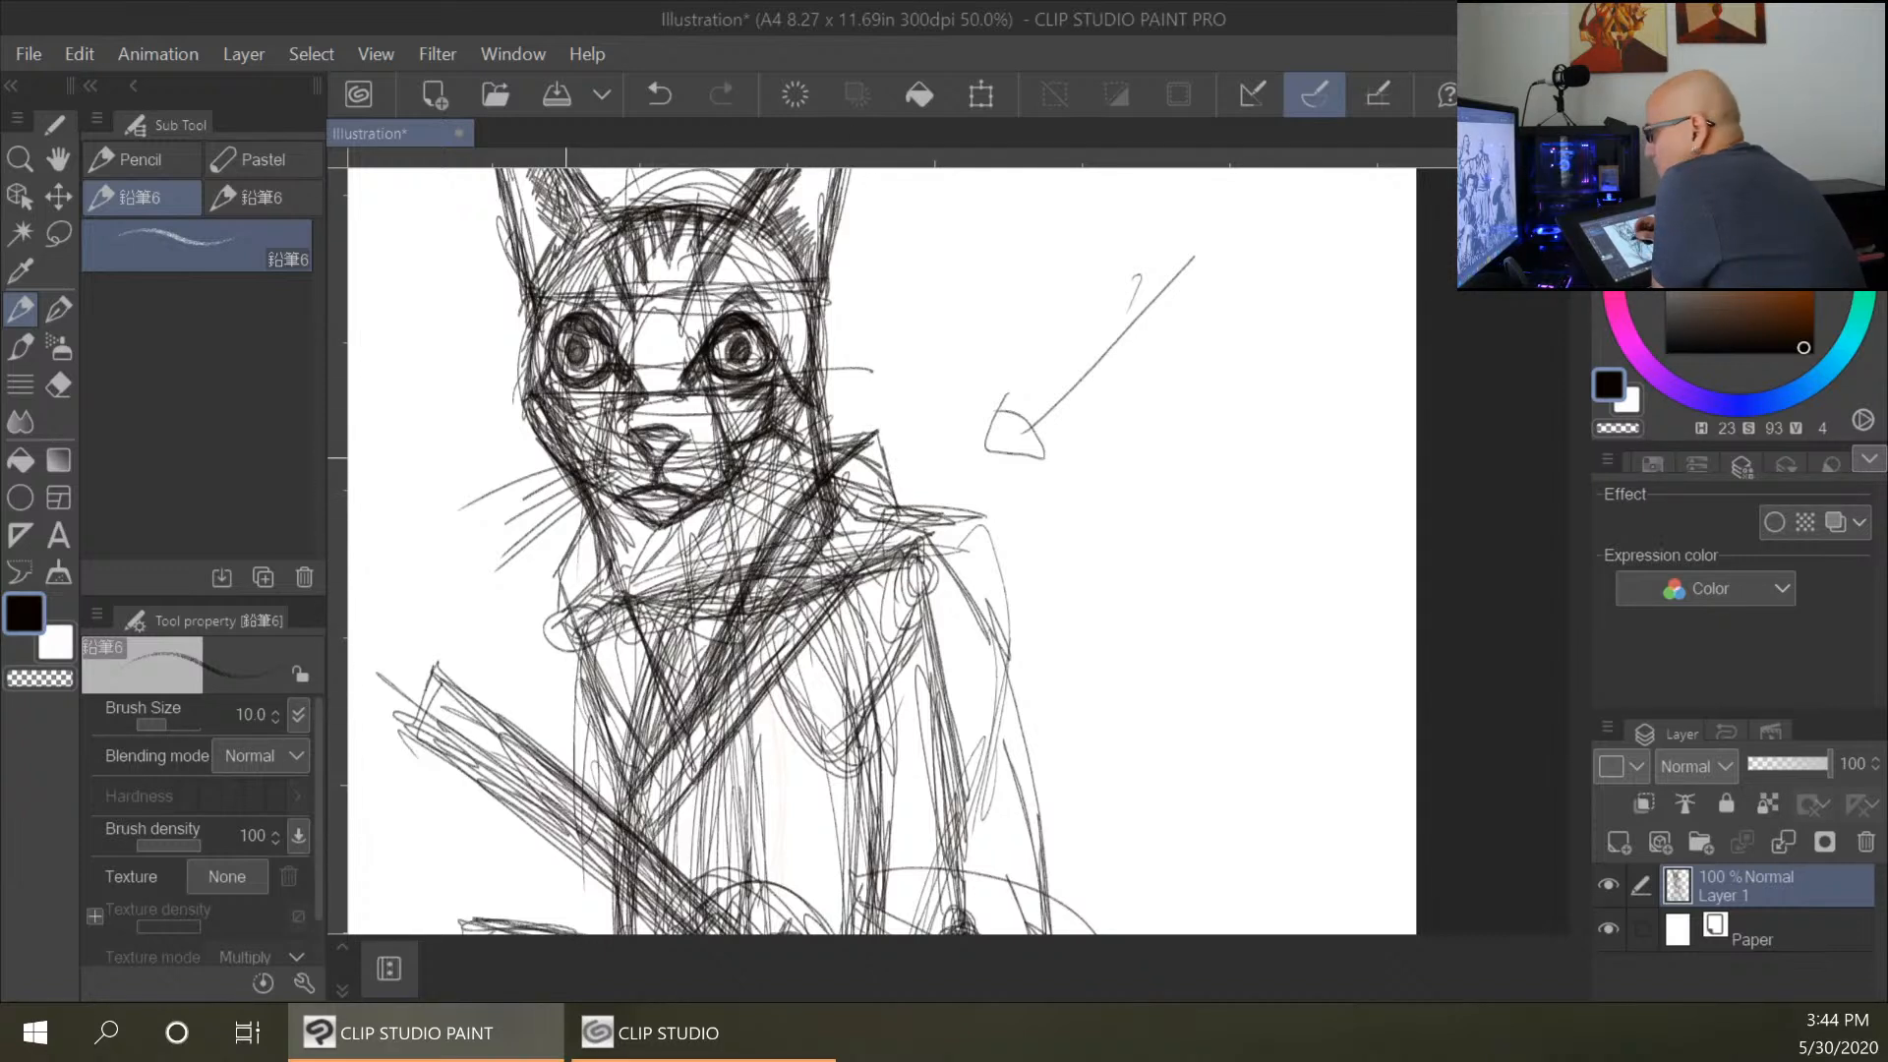
# Reinforce the sword-hilt-side neckline and the lower edge of the long lapel where they meet at the chest.
pyautogui.moveTo(598, 554); pyautogui.dragTo(677, 691)
pyautogui.moveTo(622, 607); pyautogui.dragTo(686, 719)
pyautogui.moveTo(597, 506)
pyautogui.mouseDown()
pyautogui.moveTo(612, 604)
pyautogui.moveTo(557, 571)
pyautogui.moveTo(589, 679)
pyautogui.moveTo(600, 694)
pyautogui.moveTo(576, 588)
pyautogui.moveTo(664, 708)
pyautogui.moveTo(619, 820)
pyautogui.mouseUp()
pyautogui.moveTo(798, 642); pyautogui.dragTo(673, 849)
pyautogui.moveTo(765, 704); pyautogui.dragTo(667, 858)
pyautogui.moveTo(727, 755); pyautogui.dragTo(657, 859)
pyautogui.moveTo(747, 675); pyautogui.dragTo(637, 812)
pyautogui.moveTo(685, 742); pyautogui.dragTo(639, 800)
pyautogui.moveTo(880, 554)
pyautogui.mouseDown()
pyautogui.moveTo(654, 844)
pyautogui.moveTo(799, 639)
pyautogui.mouseUp()
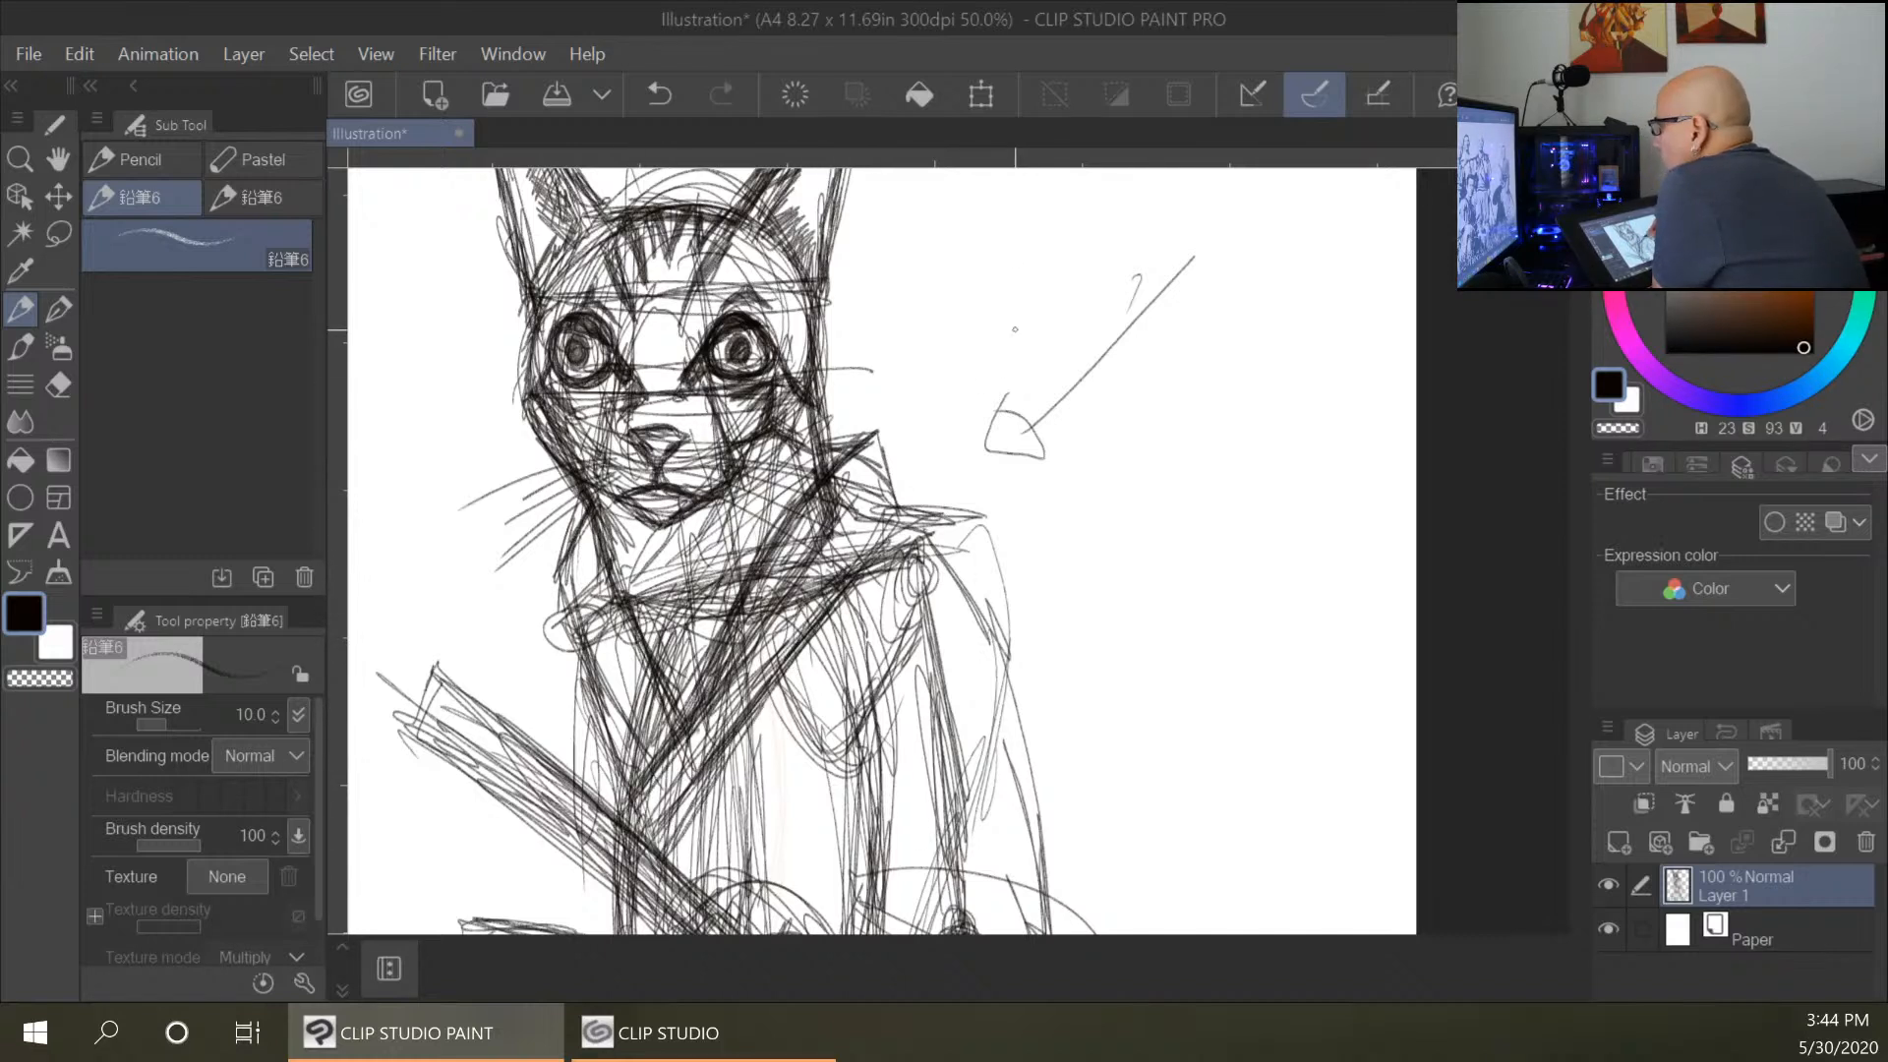
# Outline the outer edge of the loose sleeve from the shoulder down past the elbow on the bracing arm.
pyautogui.moveTo(1249, 745); pyautogui.dragTo(1149, 460)
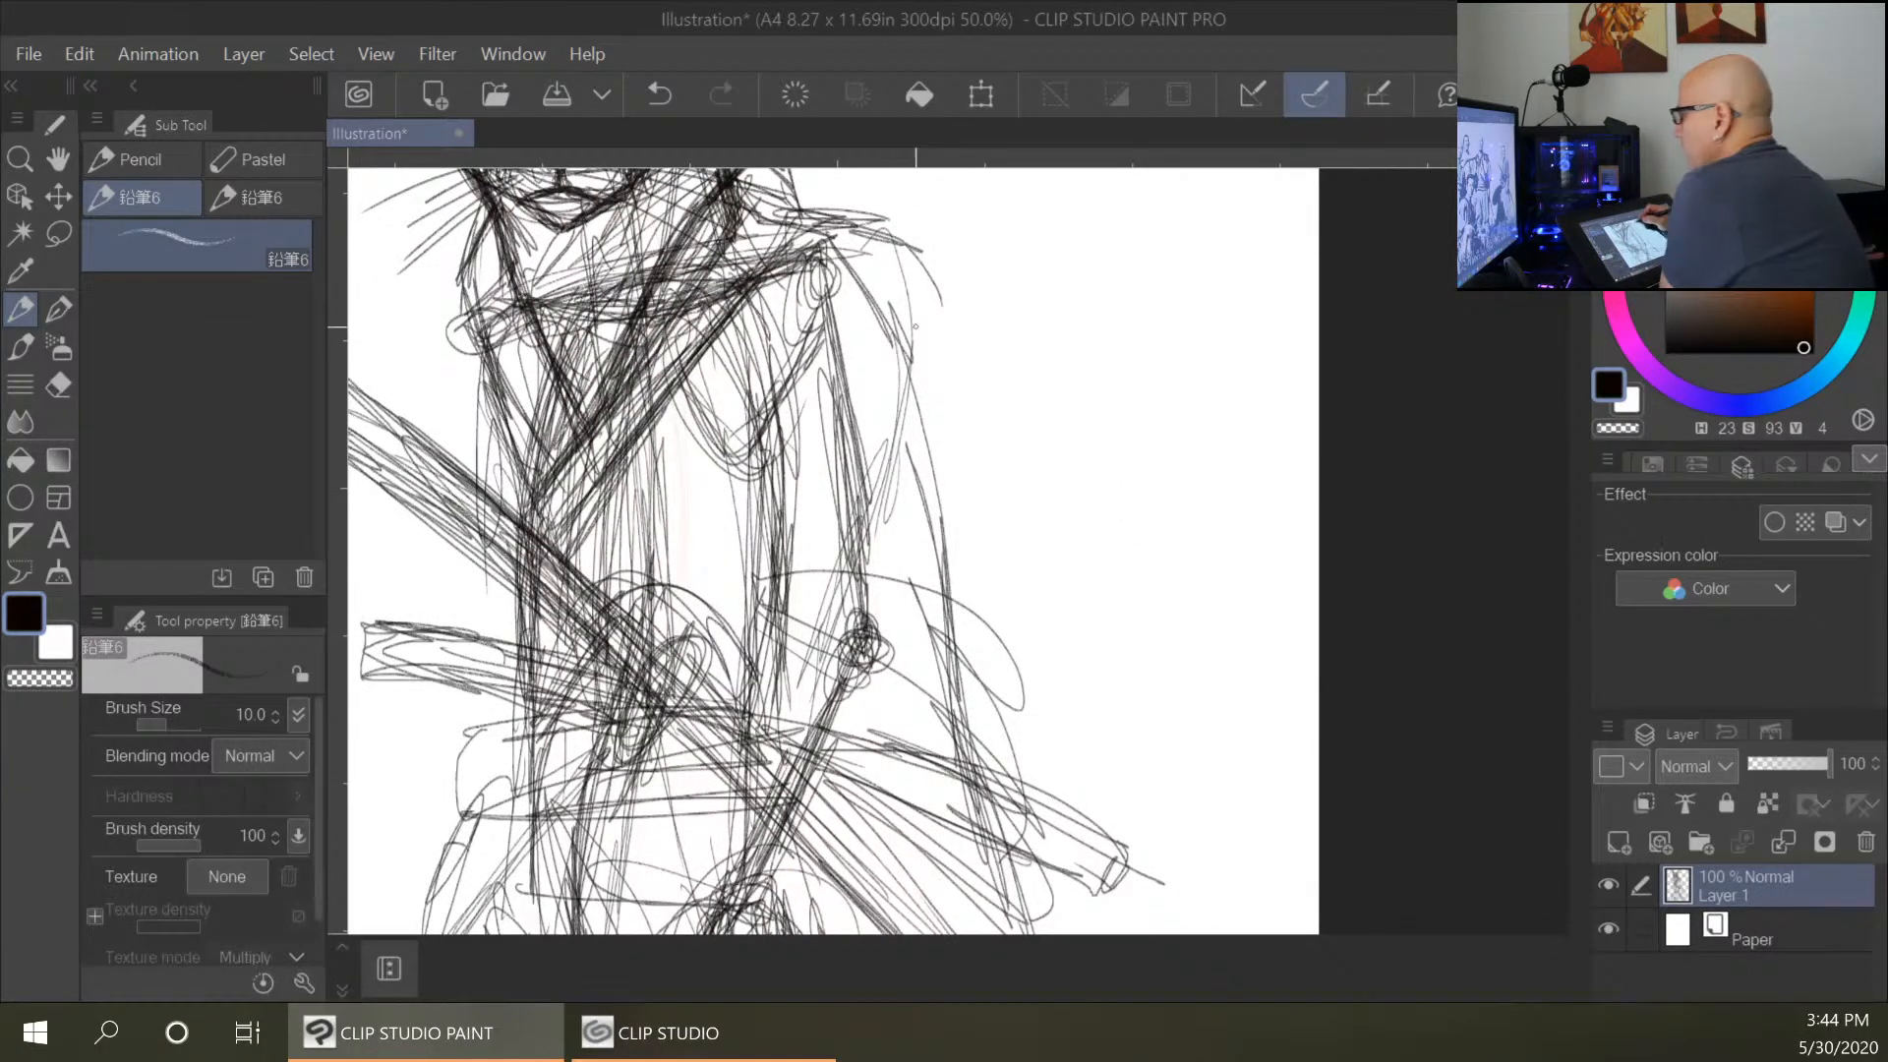
pyautogui.moveTo(924, 264)
pyautogui.mouseDown()
pyautogui.moveTo(1032, 791)
pyautogui.moveTo(978, 509)
pyautogui.mouseUp()
pyautogui.moveTo(932, 278); pyautogui.dragTo(989, 511)
pyautogui.moveTo(936, 316); pyautogui.dragTo(1017, 581)
pyautogui.moveTo(986, 501); pyautogui.dragTo(1010, 579)
pyautogui.moveTo(1008, 580)
pyautogui.mouseDown()
pyautogui.moveTo(987, 665)
pyautogui.moveTo(1033, 774)
pyautogui.mouseUp()
pyautogui.moveTo(895, 363)
pyautogui.mouseDown()
pyautogui.moveTo(935, 539)
pyautogui.moveTo(919, 383)
pyautogui.moveTo(838, 472)
pyautogui.moveTo(858, 560)
pyautogui.moveTo(836, 605)
pyautogui.moveTo(861, 591)
pyautogui.moveTo(875, 492)
pyautogui.moveTo(964, 664)
pyautogui.moveTo(908, 702)
pyautogui.mouseUp()
# Shape the curved sleeve cuff and inner sleeve edge, clearing the old arm construction lines inside the sleeve.
pyautogui.moveTo(767, 630)
pyautogui.mouseDown()
pyautogui.moveTo(788, 587)
pyautogui.moveTo(911, 703)
pyautogui.moveTo(796, 554)
pyautogui.moveTo(919, 703)
pyautogui.mouseUp()
pyautogui.moveTo(801, 651); pyautogui.dragTo(890, 710)
pyautogui.moveTo(873, 674); pyautogui.dragTo(990, 795)
pyautogui.moveTo(991, 793); pyautogui.dragTo(1033, 808)
pyautogui.moveTo(1015, 590); pyautogui.dragTo(1031, 791)
pyautogui.moveTo(1016, 572); pyautogui.dragTo(1023, 791)
pyautogui.moveTo(899, 607); pyautogui.dragTo(924, 681)
pyautogui.moveTo(929, 657); pyautogui.dragTo(997, 804)
pyautogui.moveTo(873, 582)
pyautogui.mouseDown()
pyautogui.moveTo(948, 714)
pyautogui.moveTo(795, 553)
pyautogui.mouseUp()
pyautogui.moveTo(792, 397); pyautogui.dragTo(785, 553)
pyautogui.moveTo(801, 399); pyautogui.dragTo(787, 504)
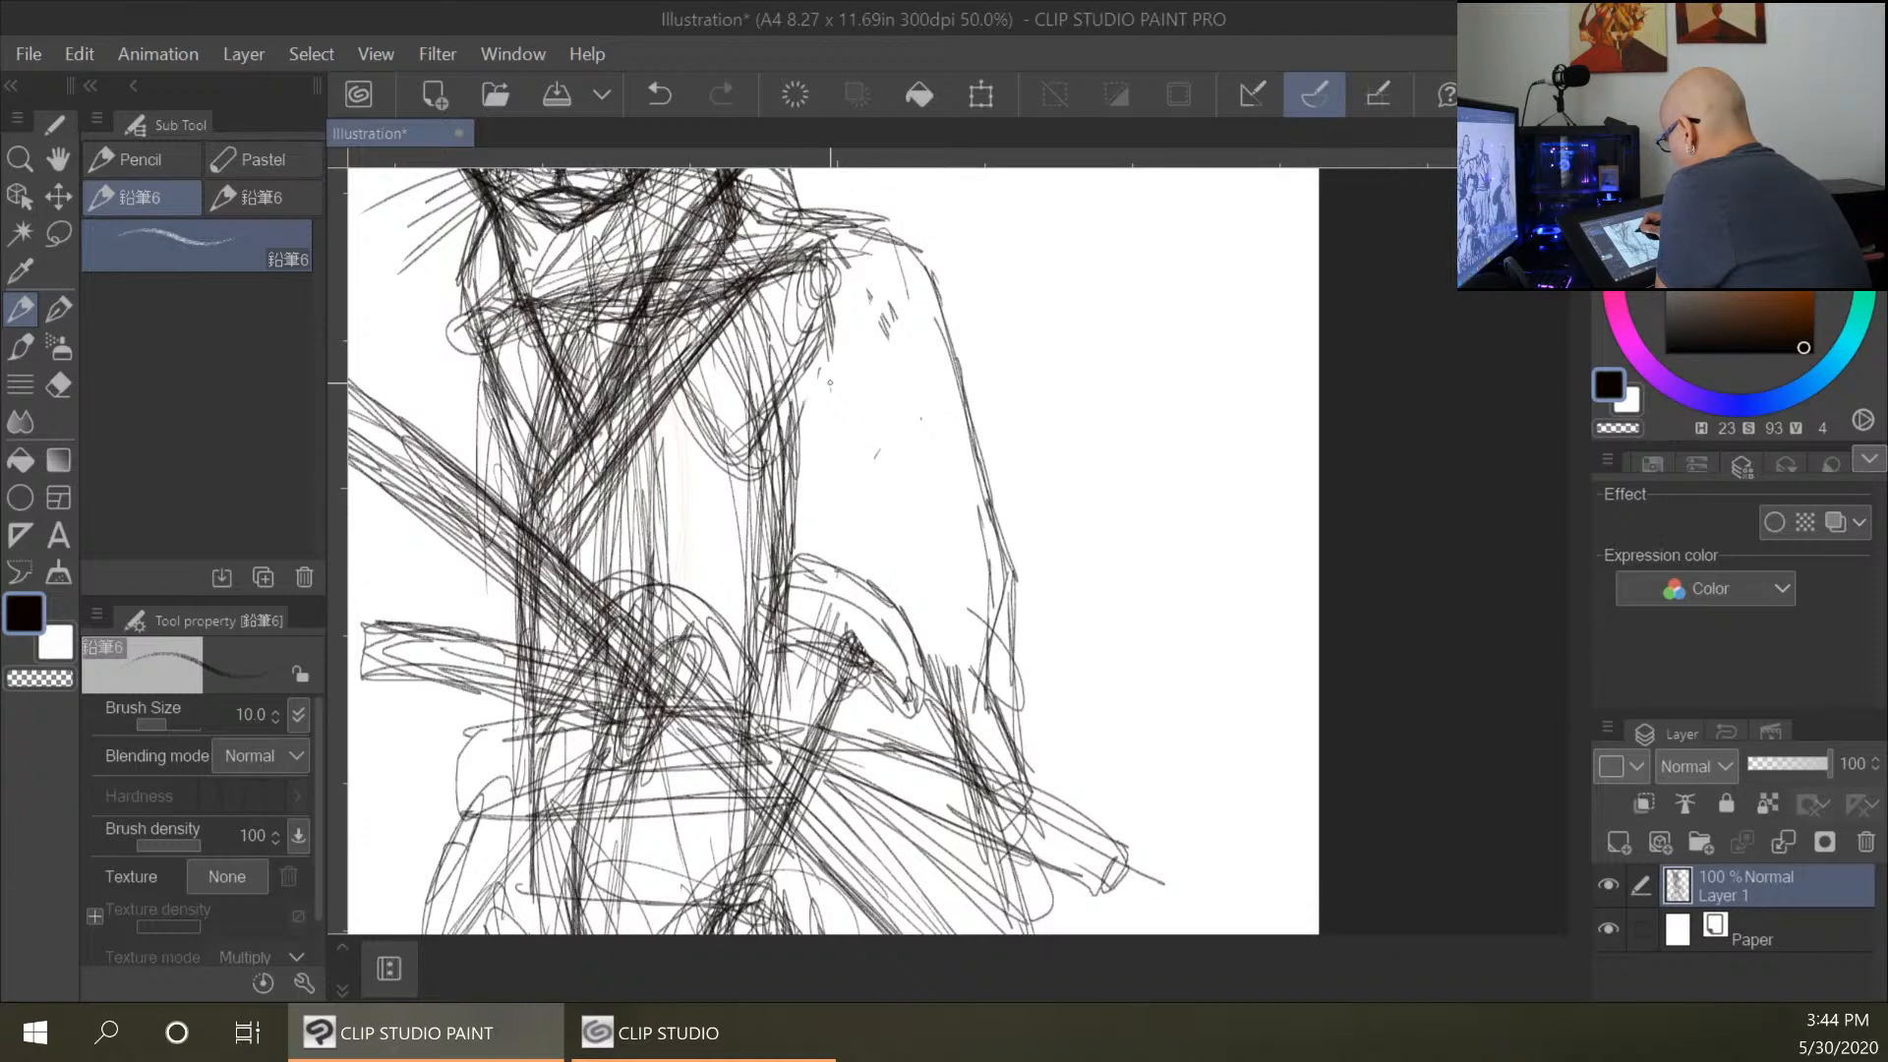
pyautogui.moveTo(795, 422); pyautogui.dragTo(798, 580)
pyautogui.moveTo(793, 477); pyautogui.dragTo(796, 534)
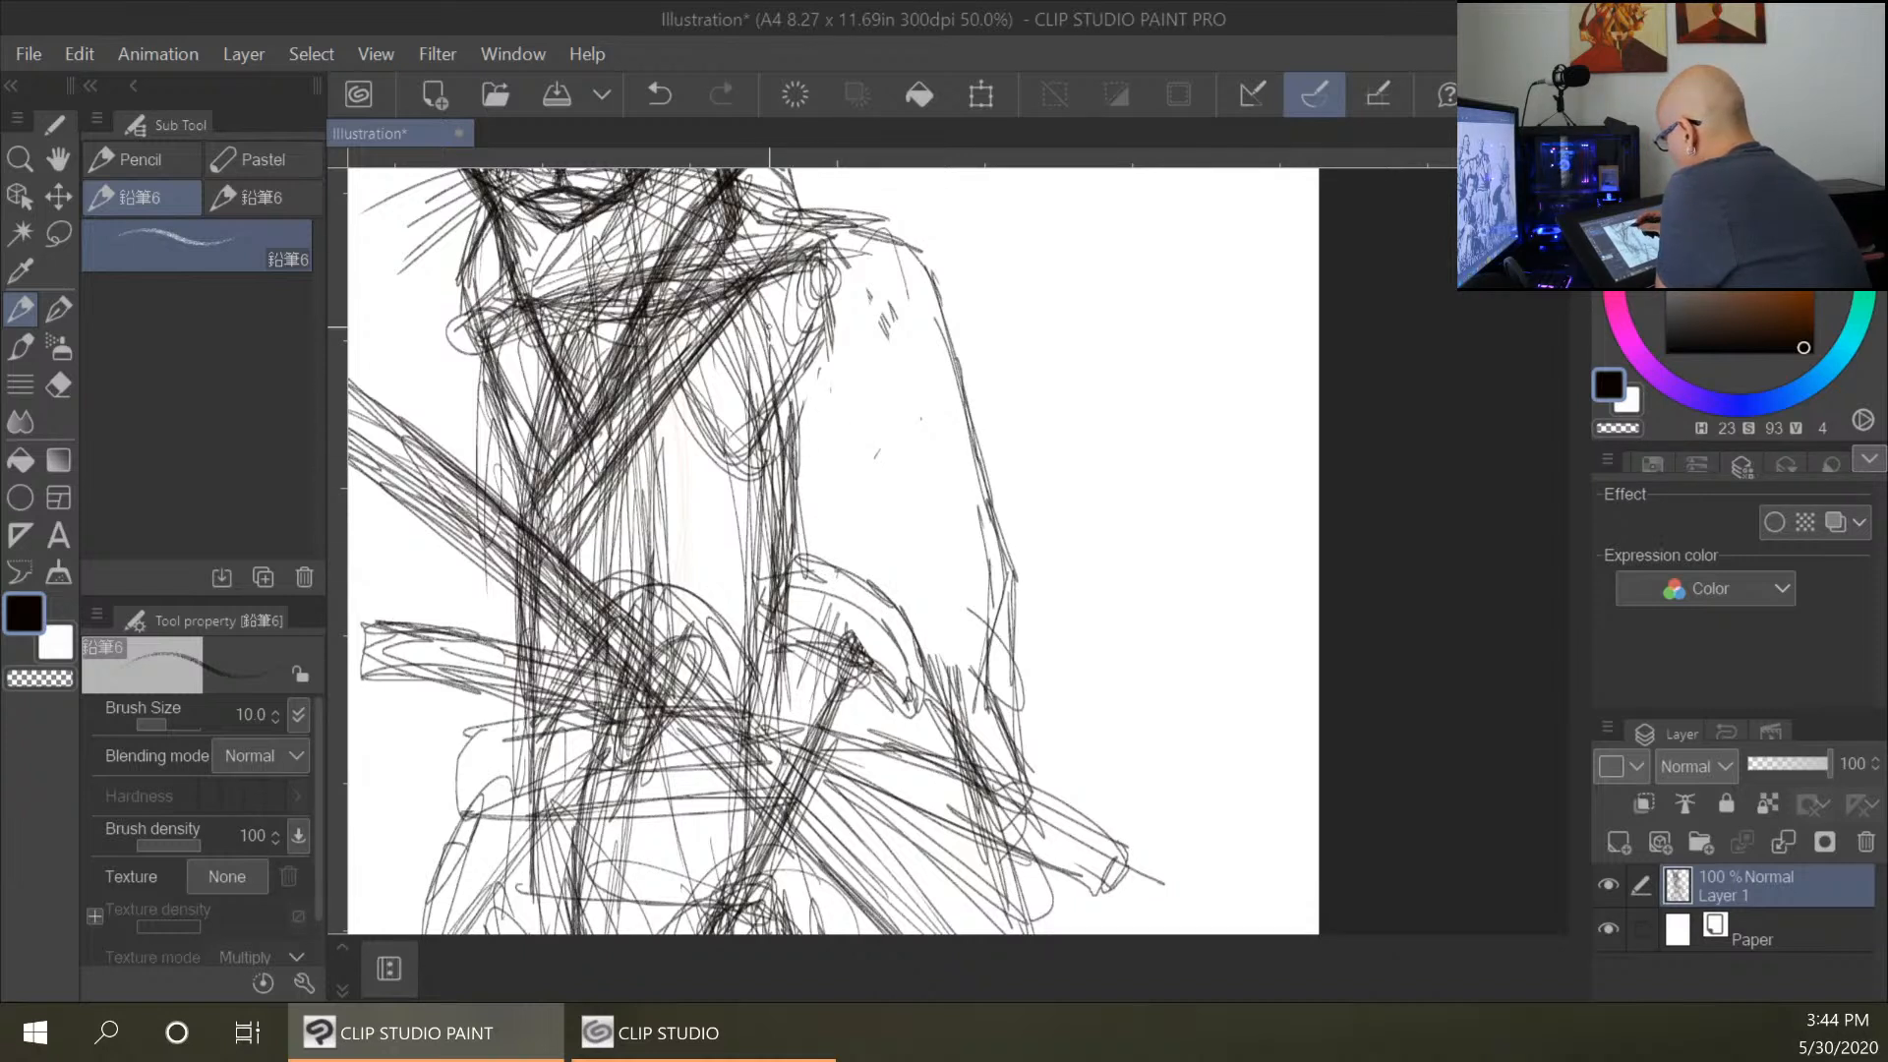
# Erase the construction lines on the chest between the long lapel and the sleeve.
pyautogui.moveTo(755, 302); pyautogui.dragTo(688, 418)
pyautogui.moveTo(745, 339); pyautogui.dragTo(703, 440)
pyautogui.moveTo(767, 356)
pyautogui.mouseDown()
pyautogui.moveTo(716, 460)
pyautogui.moveTo(727, 496)
pyautogui.mouseUp()
pyautogui.moveTo(657, 442); pyautogui.dragTo(619, 526)
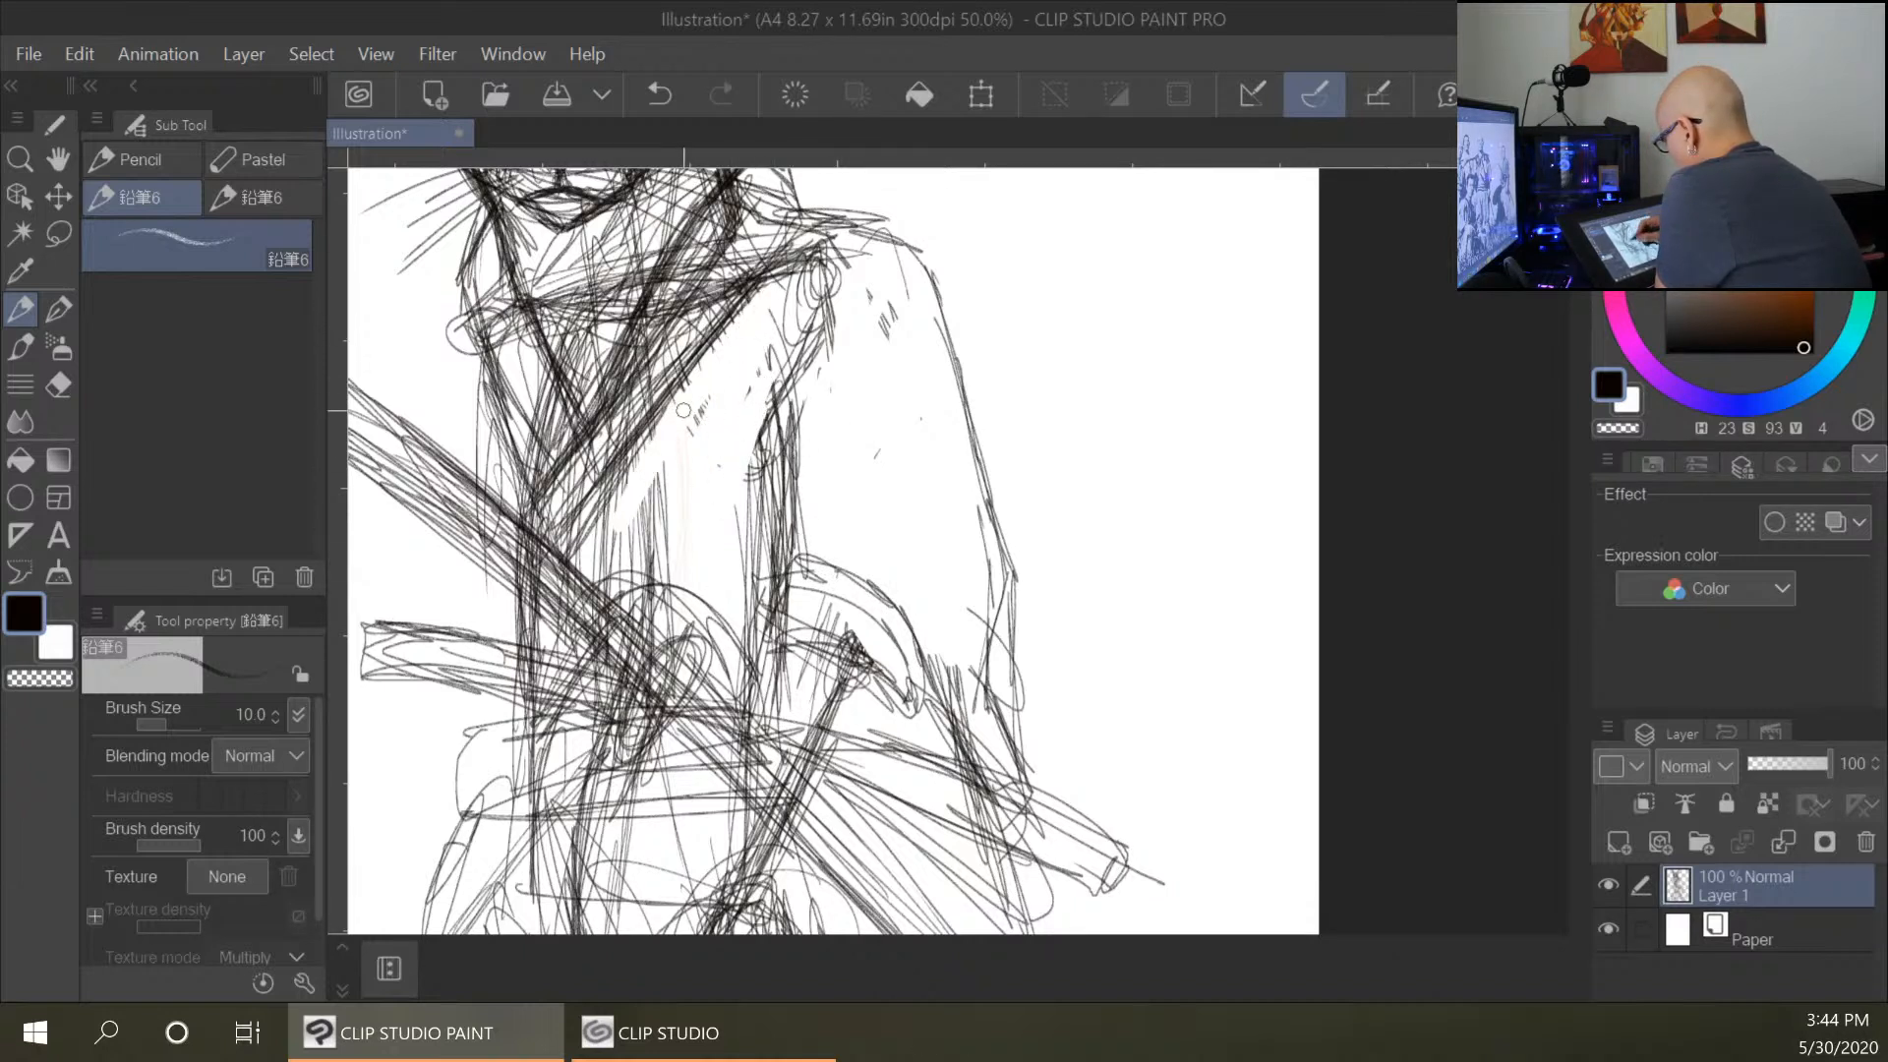
# Clean the stray lines out of the long lapel band and the neck opening, keeping dark edges.
pyautogui.moveTo(756, 236); pyautogui.dragTo(609, 444)
pyautogui.moveTo(693, 307); pyautogui.dragTo(608, 428)
pyautogui.moveTo(737, 212); pyautogui.dragTo(637, 376)
pyautogui.moveTo(739, 224); pyautogui.dragTo(621, 392)
pyautogui.moveTo(728, 157); pyautogui.dragTo(669, 295)
pyautogui.moveTo(737, 214); pyautogui.dragTo(571, 477)
pyautogui.moveTo(610, 421); pyautogui.dragTo(560, 511)
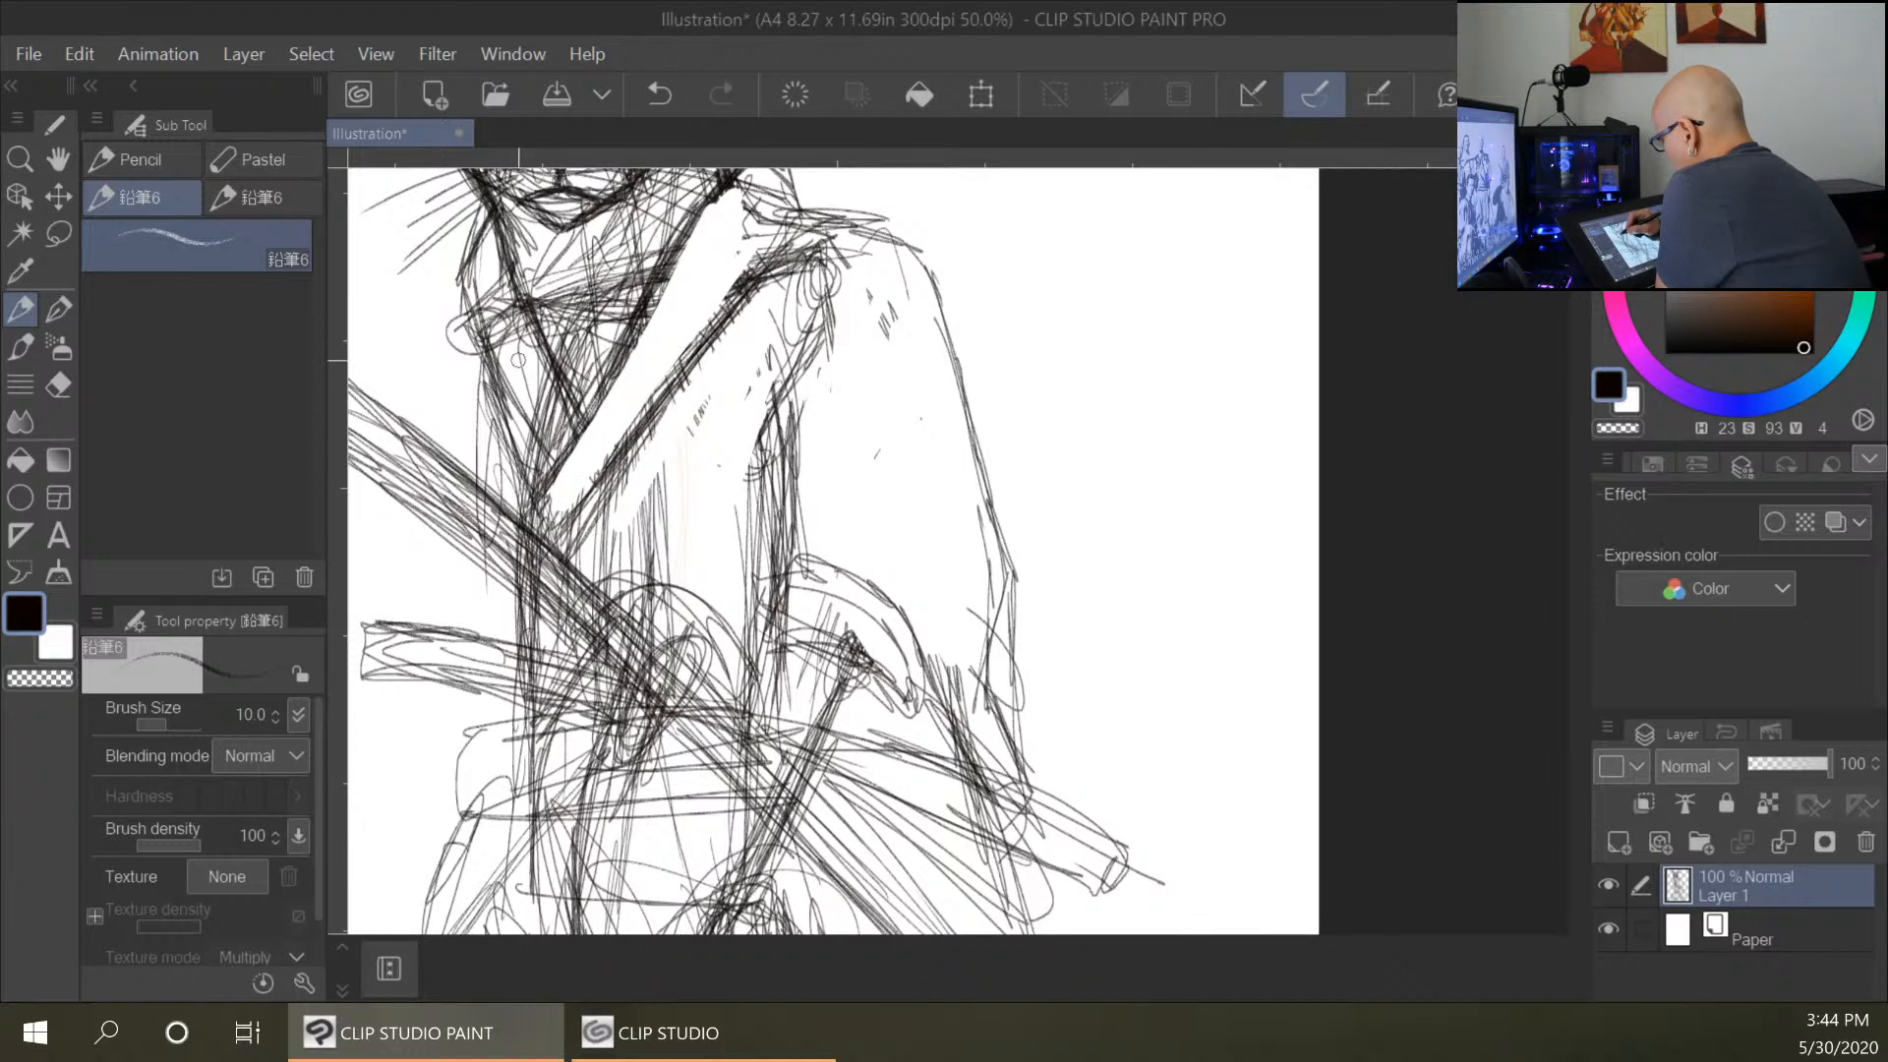
pyautogui.moveTo(536, 447); pyautogui.dragTo(521, 344)
pyautogui.moveTo(551, 413)
pyautogui.mouseDown()
pyautogui.moveTo(513, 329)
pyautogui.moveTo(565, 384)
pyautogui.moveTo(615, 236)
pyautogui.moveTo(624, 313)
pyautogui.mouseUp()
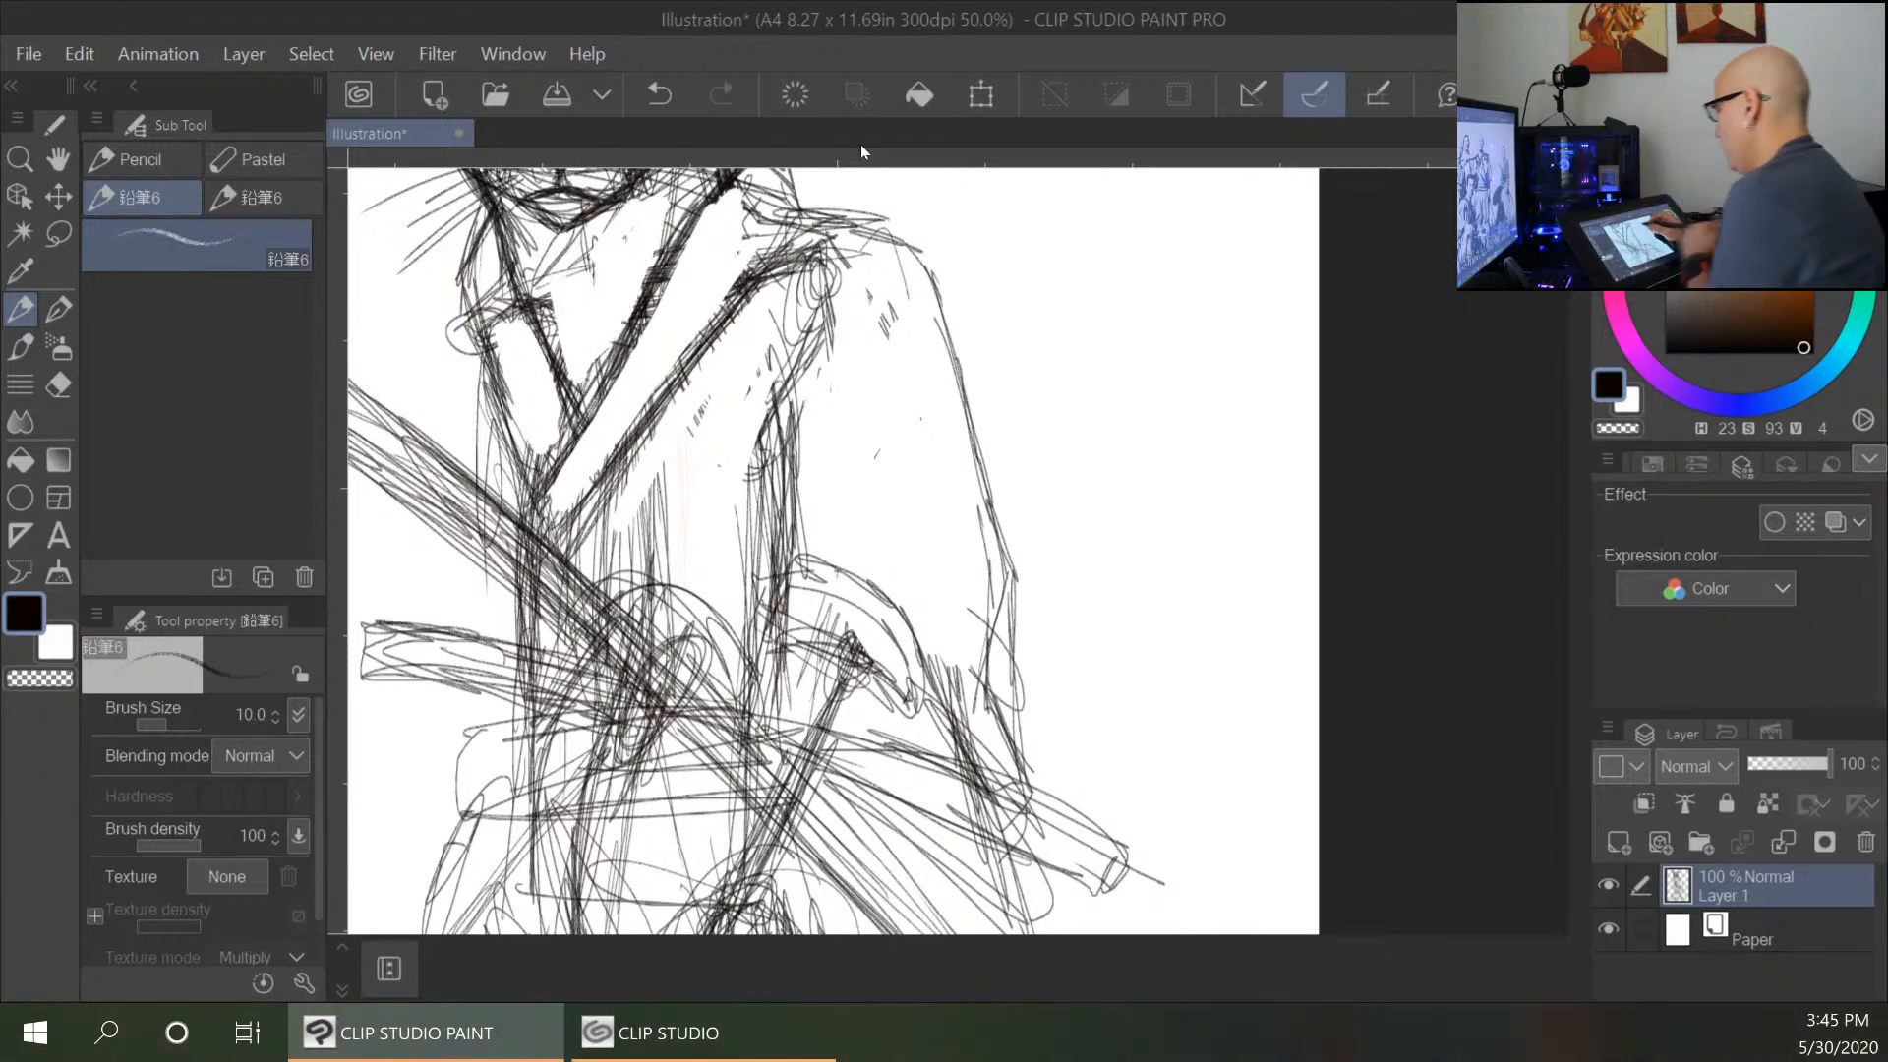
# Erase the leftover construction lines across the cat's face and above the crown of the head.
pyautogui.moveTo(1035, 378); pyautogui.dragTo(1136, 766)
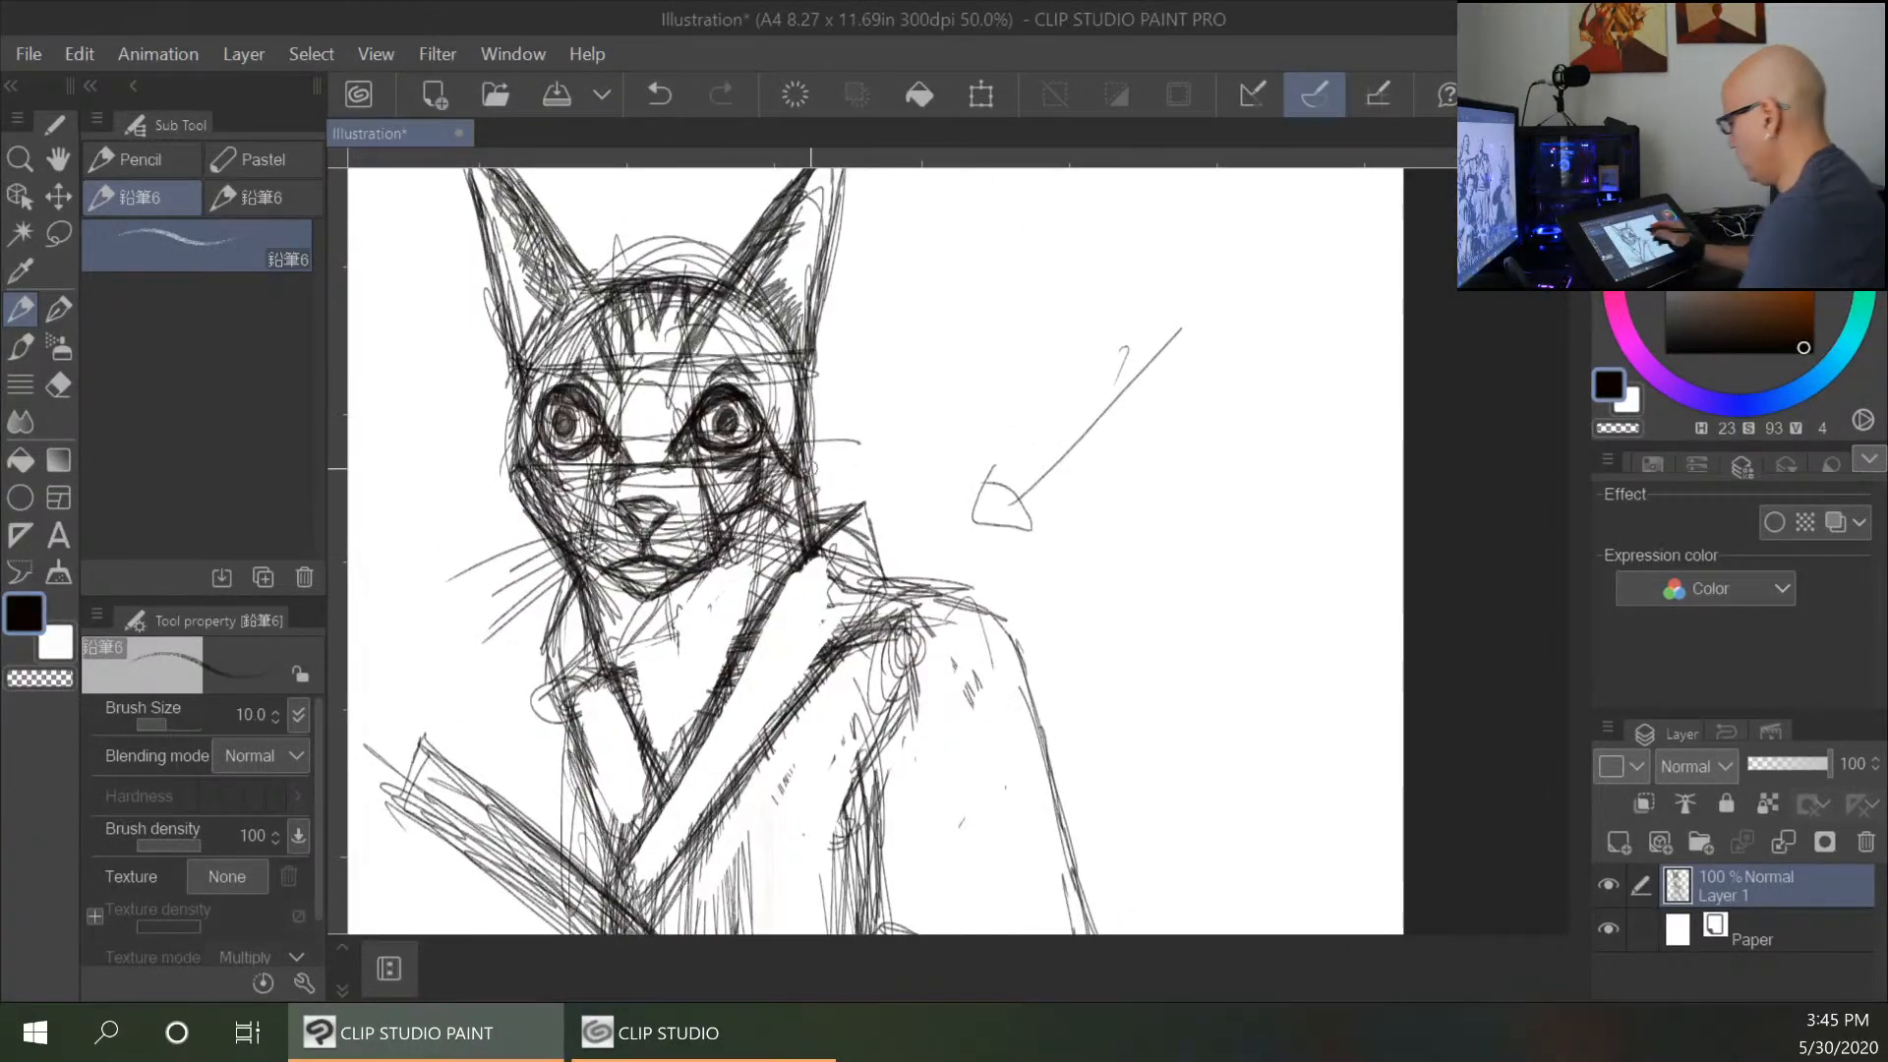
pyautogui.moveTo(562, 472)
pyautogui.mouseDown()
pyautogui.moveTo(595, 460)
pyautogui.moveTo(582, 518)
pyautogui.mouseUp()
pyautogui.moveTo(637, 436); pyautogui.dragTo(661, 446)
pyautogui.moveTo(685, 528); pyautogui.dragTo(690, 539)
pyautogui.moveTo(630, 527); pyautogui.dragTo(619, 537)
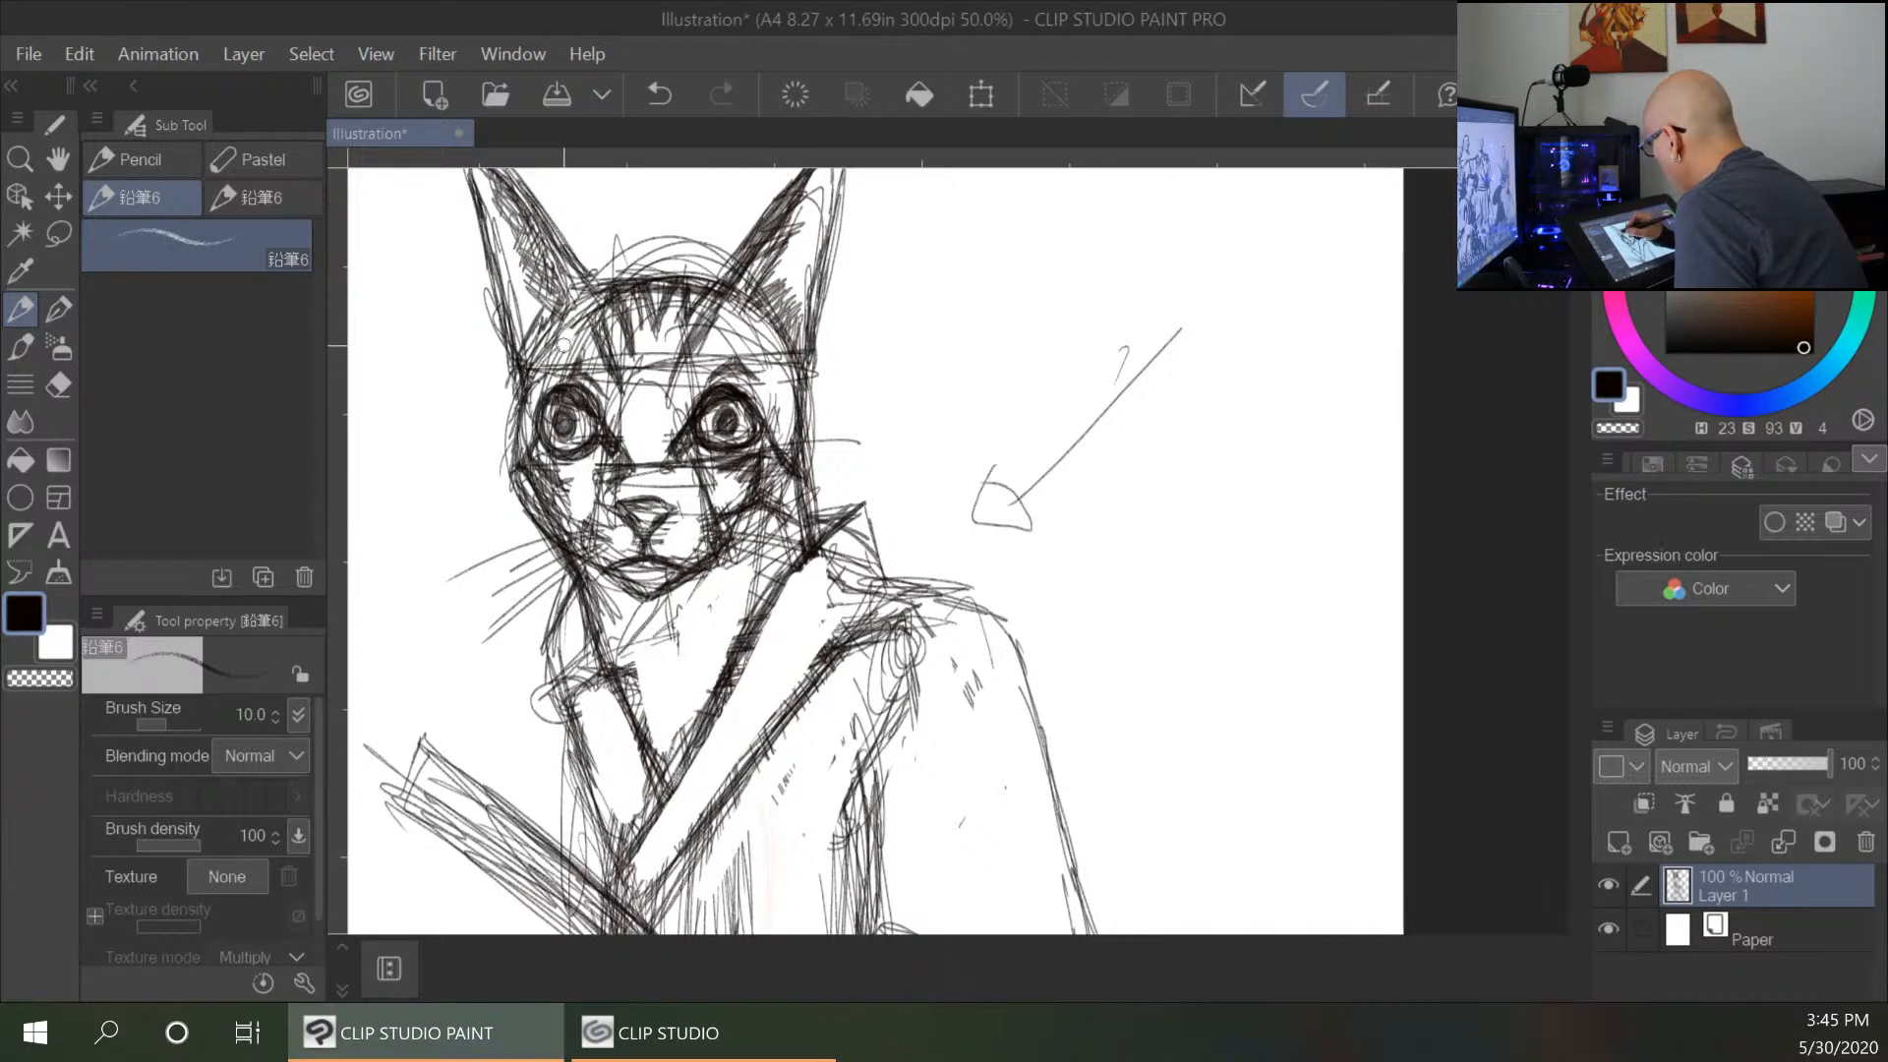
pyautogui.moveTo(629, 263)
pyautogui.mouseDown()
pyautogui.moveTo(693, 271)
pyautogui.moveTo(702, 244)
pyautogui.moveTo(723, 263)
pyautogui.mouseUp()
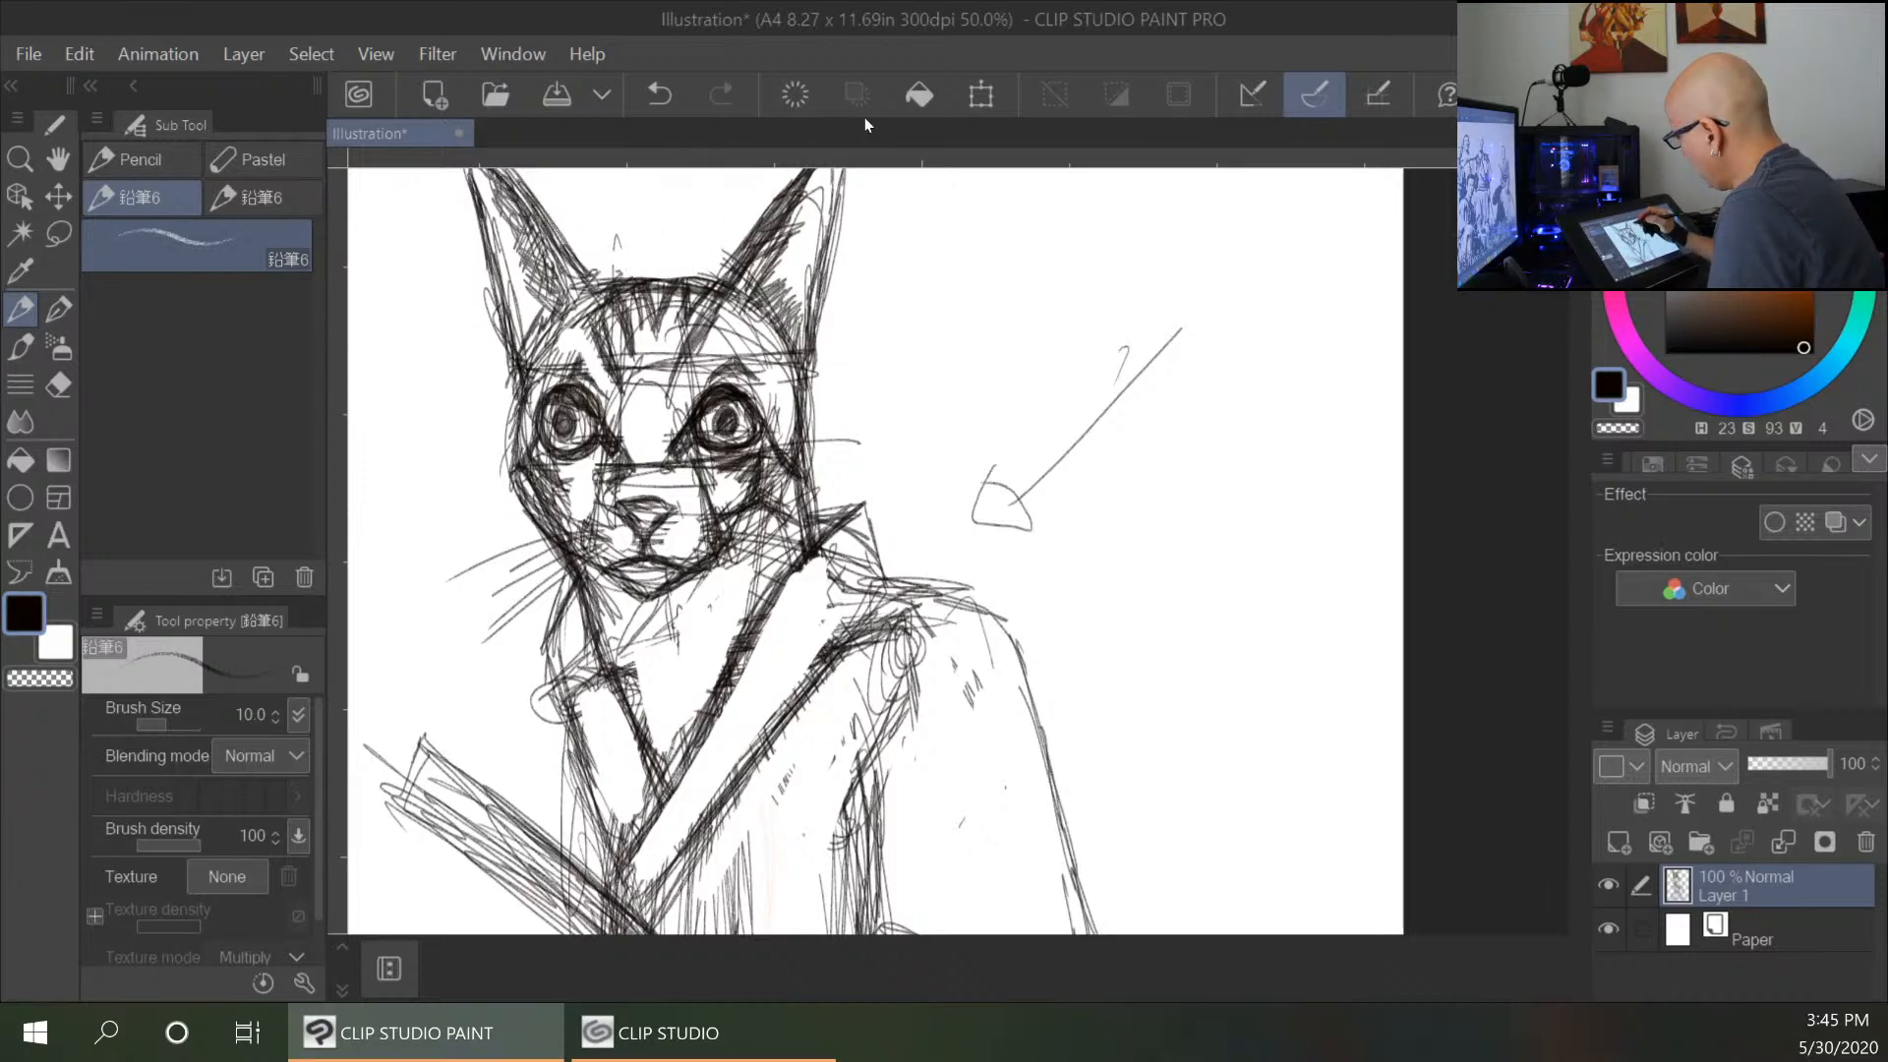
# Darken the inner edge of the sleeve from the shoulder down toward the cuff.
pyautogui.scroll(3, 1130, 763)
pyautogui.moveTo(1070, 232); pyautogui.dragTo(1061, 276)
pyautogui.moveTo(968, 388); pyautogui.dragTo(993, 439)
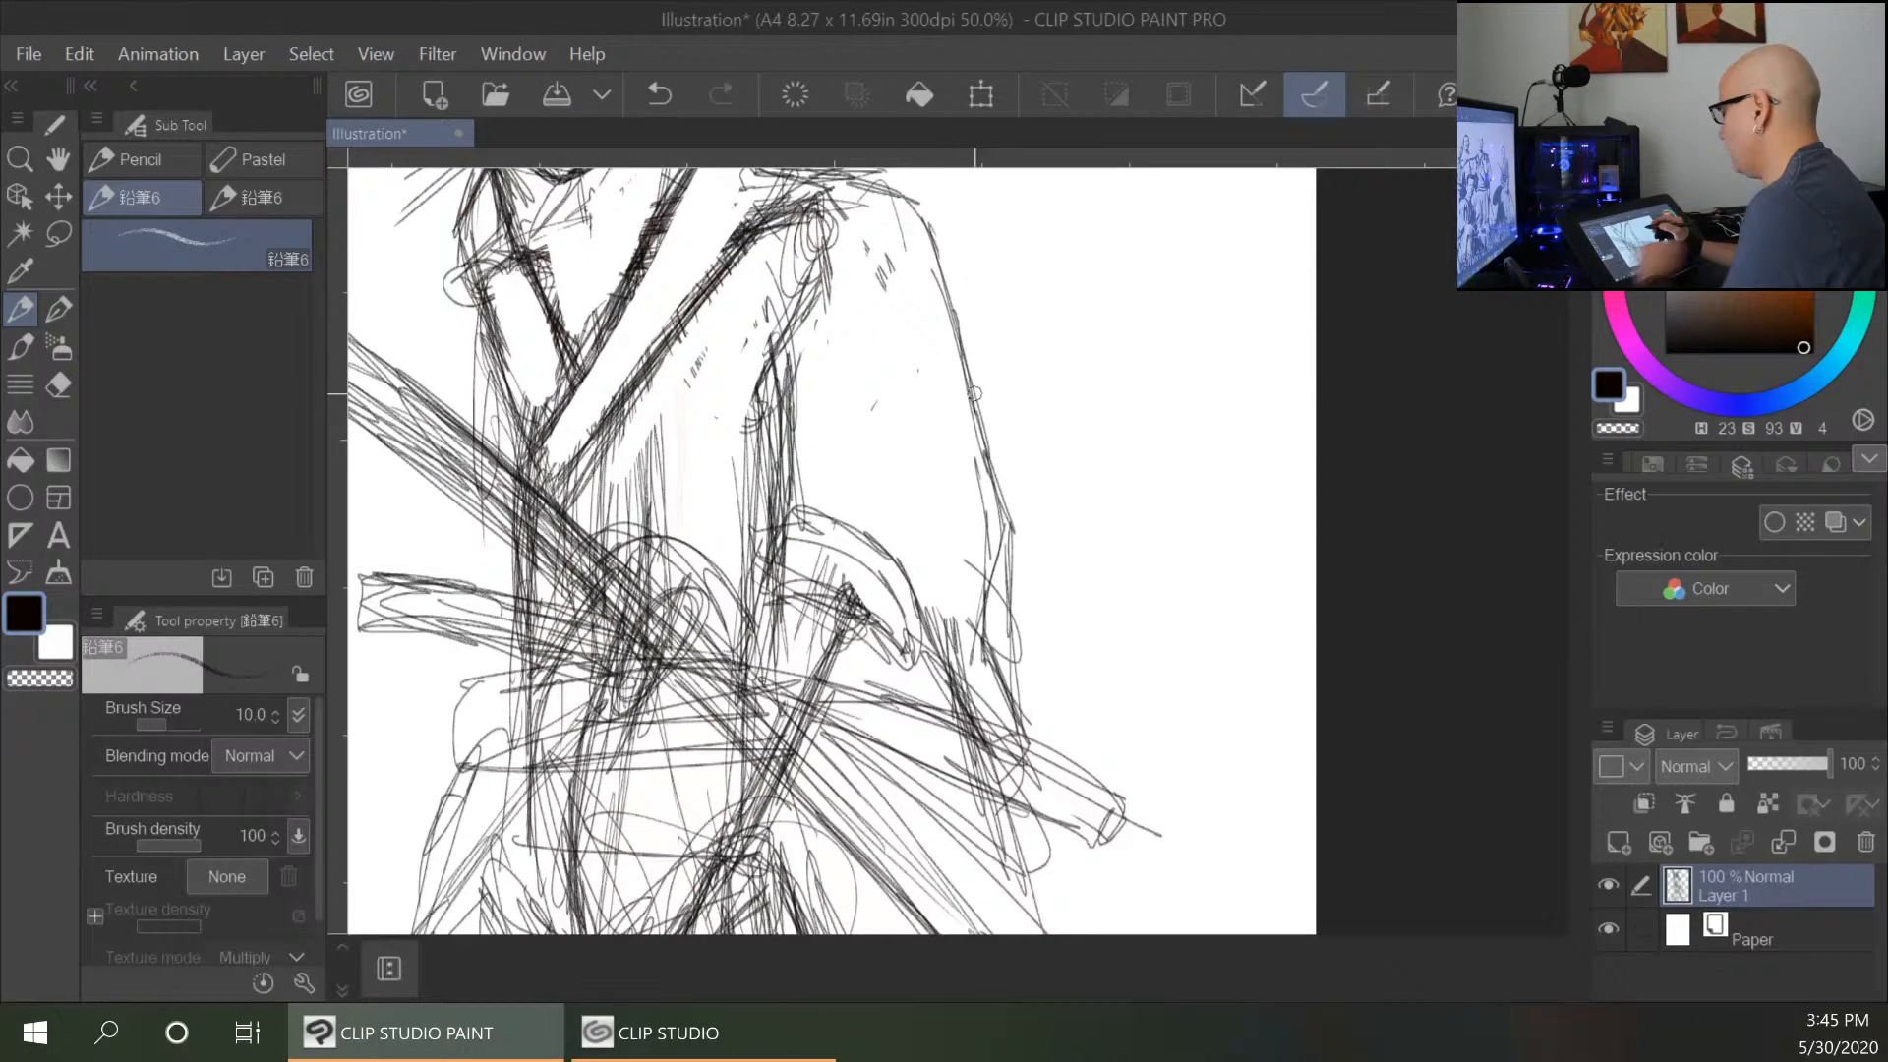
pyautogui.moveTo(679, 186); pyautogui.dragTo(732, 295)
pyautogui.moveTo(536, 393); pyautogui.dragTo(604, 463)
pyautogui.moveTo(747, 629); pyautogui.dragTo(816, 688)
pyautogui.moveTo(831, 218)
pyautogui.mouseDown()
pyautogui.moveTo(779, 390)
pyautogui.moveTo(789, 472)
pyautogui.mouseUp()
pyautogui.moveTo(787, 372)
pyautogui.mouseDown()
pyautogui.moveTo(785, 498)
pyautogui.moveTo(776, 395)
pyautogui.mouseUp()
pyautogui.moveTo(820, 302); pyautogui.dragTo(797, 366)
# Draw and hatch a long vertical fold down the middle of the sleeve.
pyautogui.moveTo(890, 275); pyautogui.dragTo(865, 452)
pyautogui.moveTo(875, 344); pyautogui.dragTo(856, 492)
pyautogui.moveTo(905, 254); pyautogui.dragTo(890, 526)
pyautogui.moveTo(897, 329)
pyautogui.mouseDown()
pyautogui.moveTo(856, 506)
pyautogui.moveTo(875, 546)
pyautogui.moveTo(887, 462)
pyautogui.mouseUp()
pyautogui.moveTo(889, 277); pyautogui.dragTo(864, 486)
pyautogui.moveTo(885, 287); pyautogui.dragTo(865, 498)
pyautogui.moveTo(890, 342); pyautogui.dragTo(883, 466)
pyautogui.moveTo(883, 295)
pyautogui.mouseDown()
pyautogui.moveTo(912, 556)
pyautogui.moveTo(875, 501)
pyautogui.mouseUp()
pyautogui.moveTo(897, 439); pyautogui.dragTo(907, 549)
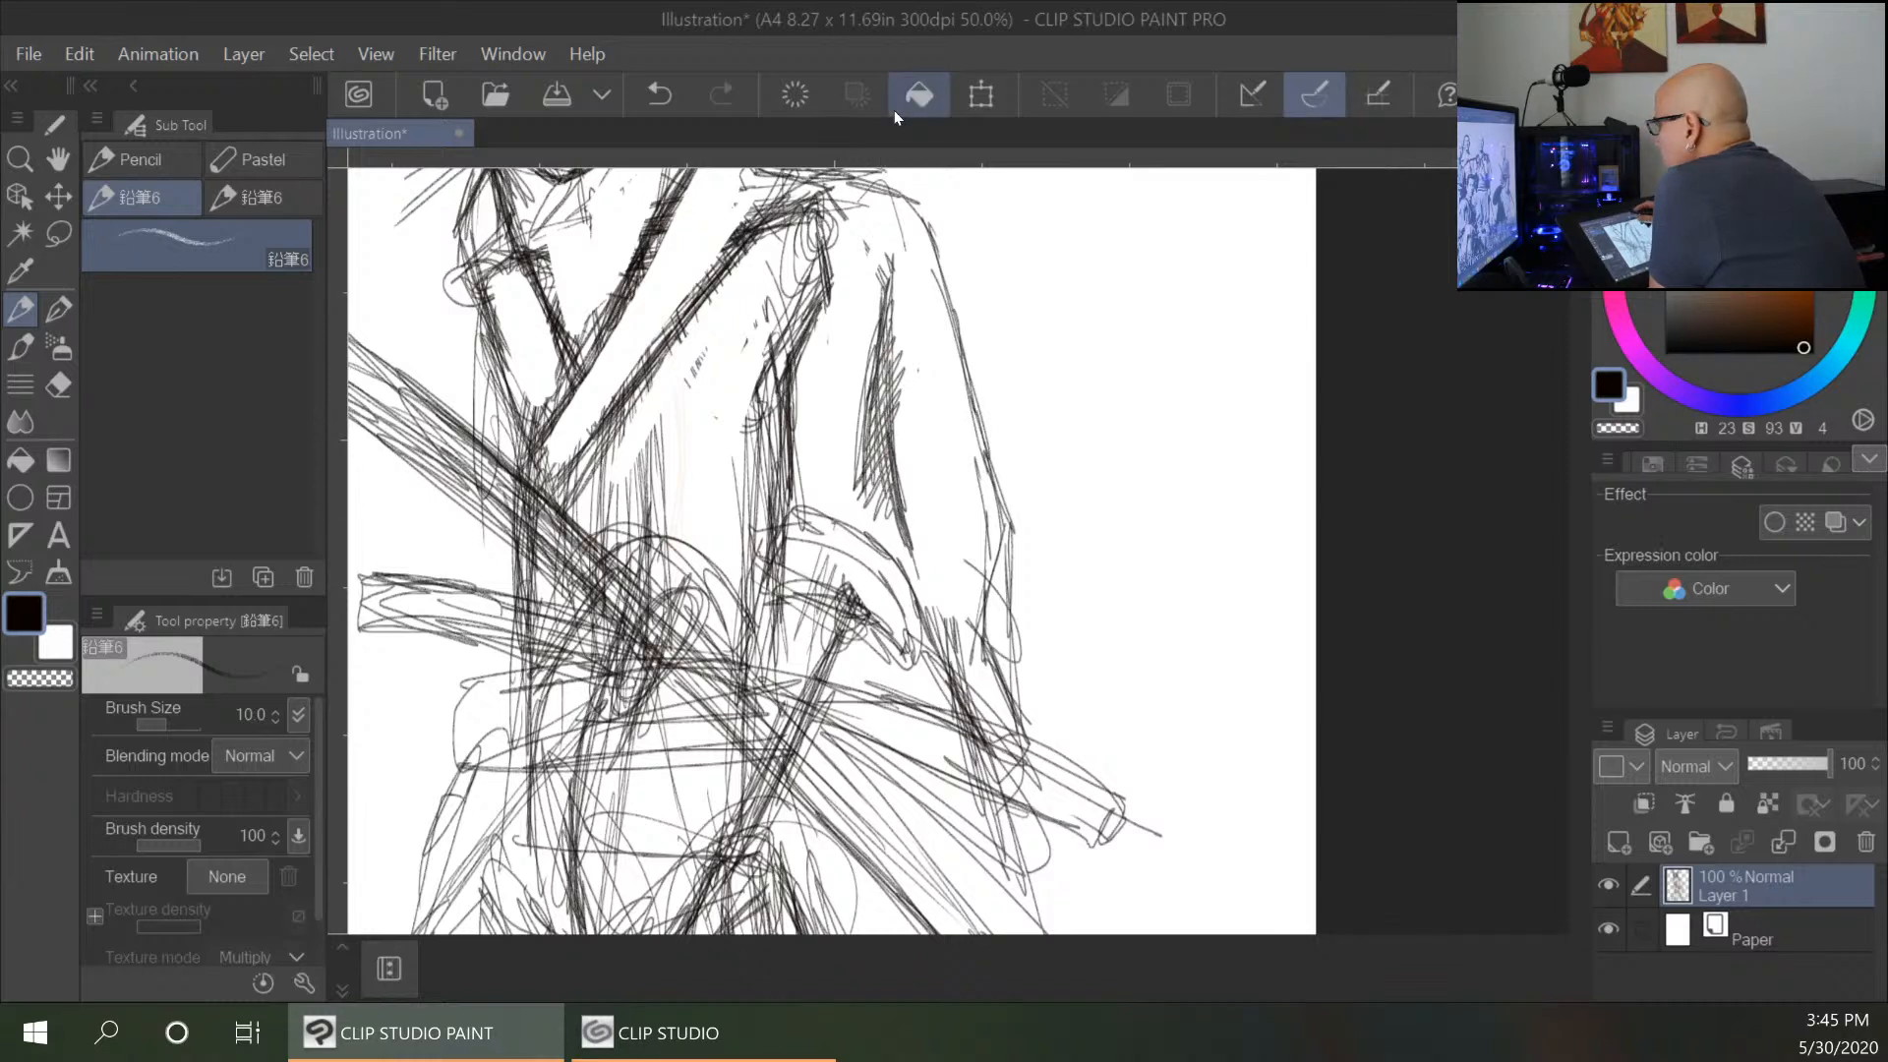
# Hatch a shaded fold at the outer elbow of the sleeve.
pyautogui.moveTo(978, 346); pyautogui.dragTo(944, 526)
pyautogui.moveTo(978, 464)
pyautogui.mouseDown()
pyautogui.moveTo(939, 536)
pyautogui.moveTo(965, 576)
pyautogui.moveTo(995, 543)
pyautogui.mouseUp()
pyautogui.moveTo(978, 431); pyautogui.dragTo(993, 540)
pyautogui.moveTo(983, 477); pyautogui.dragTo(968, 644)
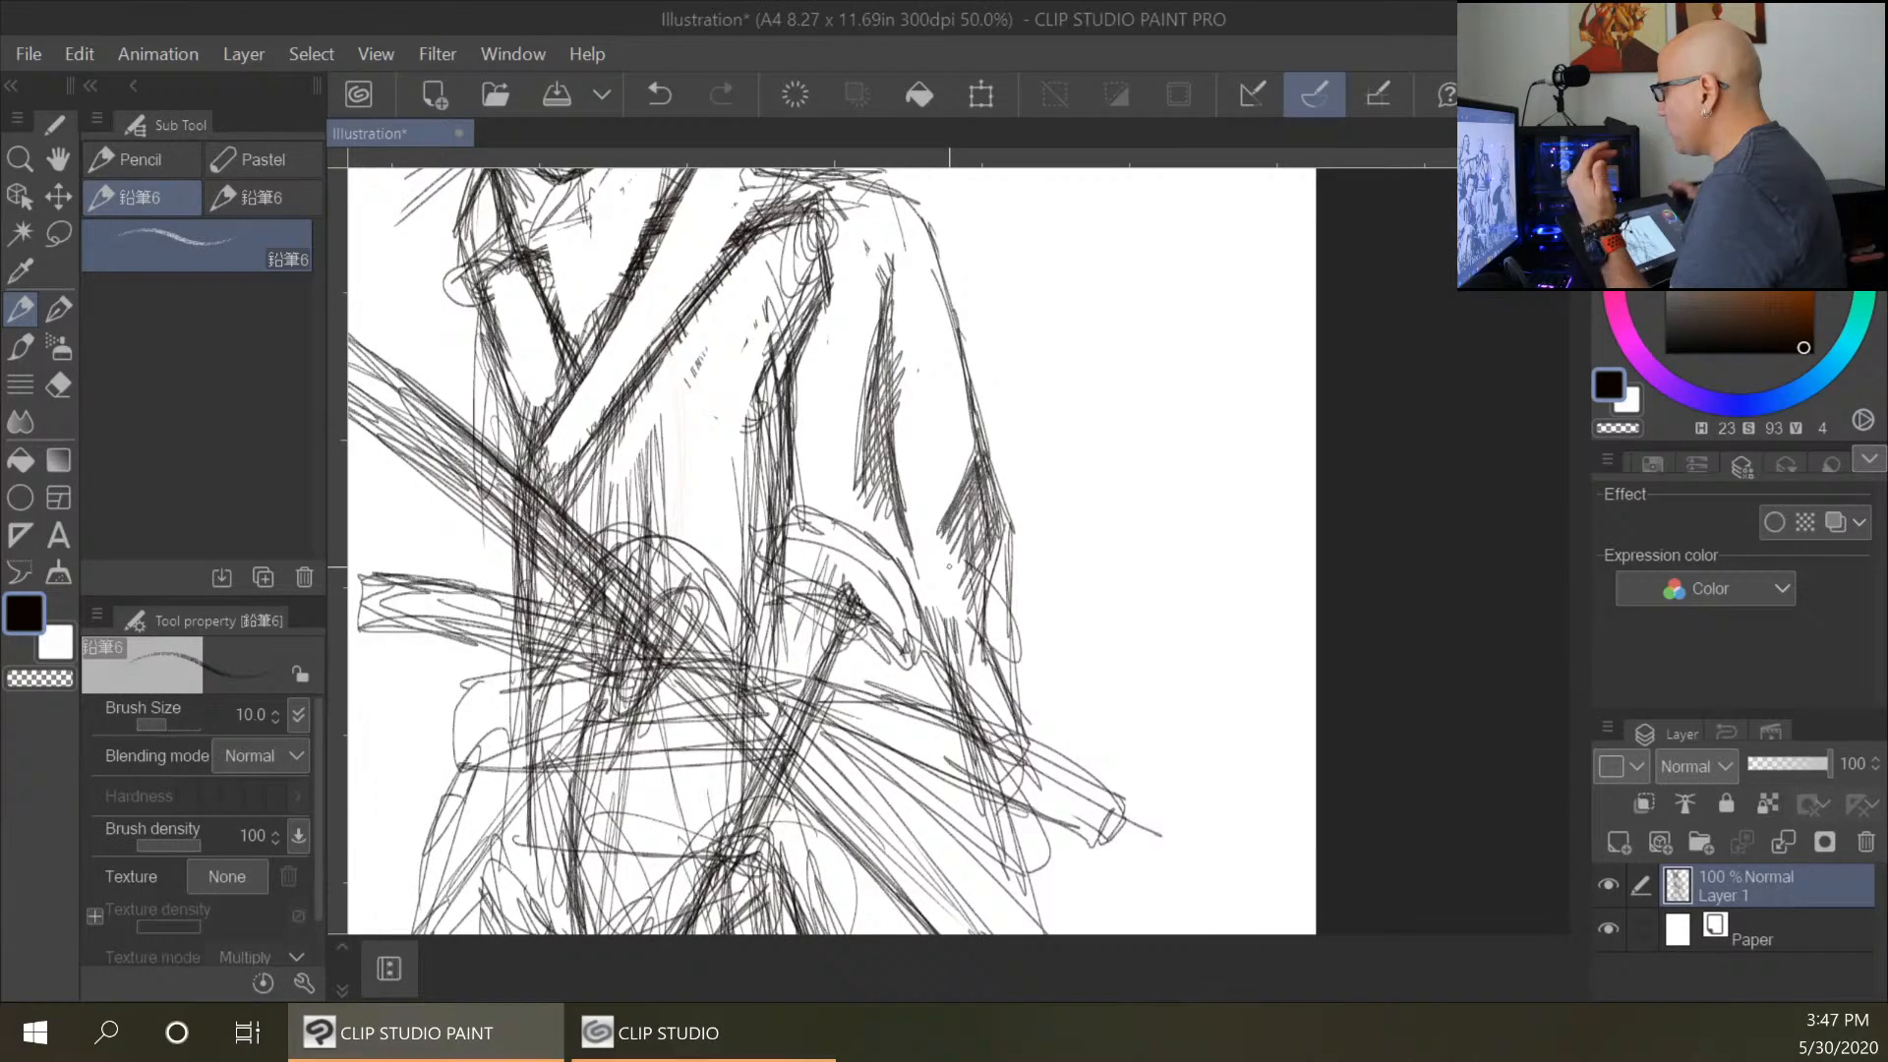
# Clear the construction lines from the forearm below the cuff and define its two outer contours.
pyautogui.moveTo(957, 327)
pyautogui.mouseDown()
pyautogui.moveTo(936, 428)
pyautogui.moveTo(1023, 547)
pyautogui.moveTo(1051, 445)
pyautogui.moveTo(991, 201)
pyautogui.mouseUp()
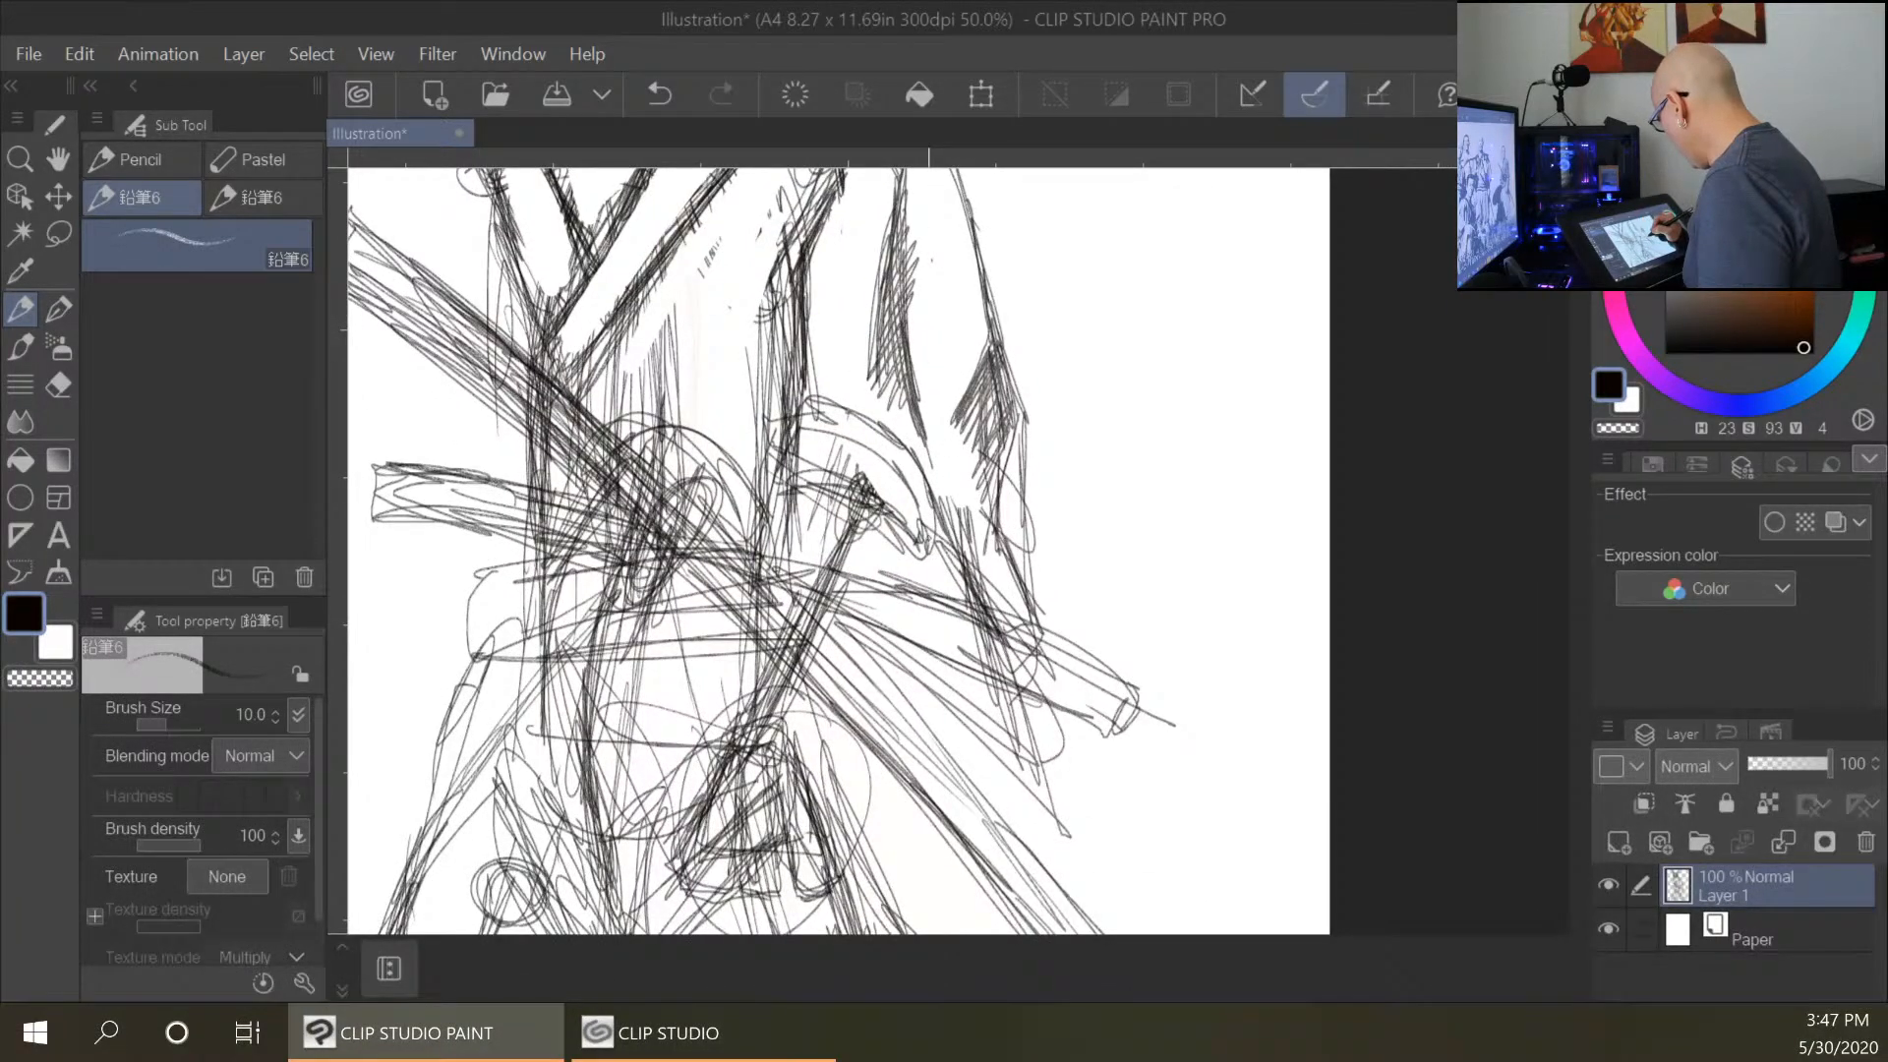
pyautogui.moveTo(930, 553); pyautogui.dragTo(1022, 695)
pyautogui.moveTo(816, 485); pyautogui.dragTo(757, 700)
pyautogui.moveTo(791, 589); pyautogui.dragTo(734, 723)
pyautogui.moveTo(906, 536); pyautogui.dragTo(798, 735)
pyautogui.moveTo(860, 616); pyautogui.dragTo(813, 762)
pyautogui.moveTo(886, 550); pyautogui.dragTo(798, 739)
pyautogui.moveTo(860, 490); pyautogui.dragTo(814, 678)
pyautogui.moveTo(851, 551)
pyautogui.mouseDown()
pyautogui.moveTo(793, 703)
pyautogui.moveTo(805, 511)
pyautogui.moveTo(836, 543)
pyautogui.moveTo(858, 501)
pyautogui.moveTo(875, 516)
pyautogui.mouseUp()
pyautogui.moveTo(829, 455); pyautogui.dragTo(879, 474)
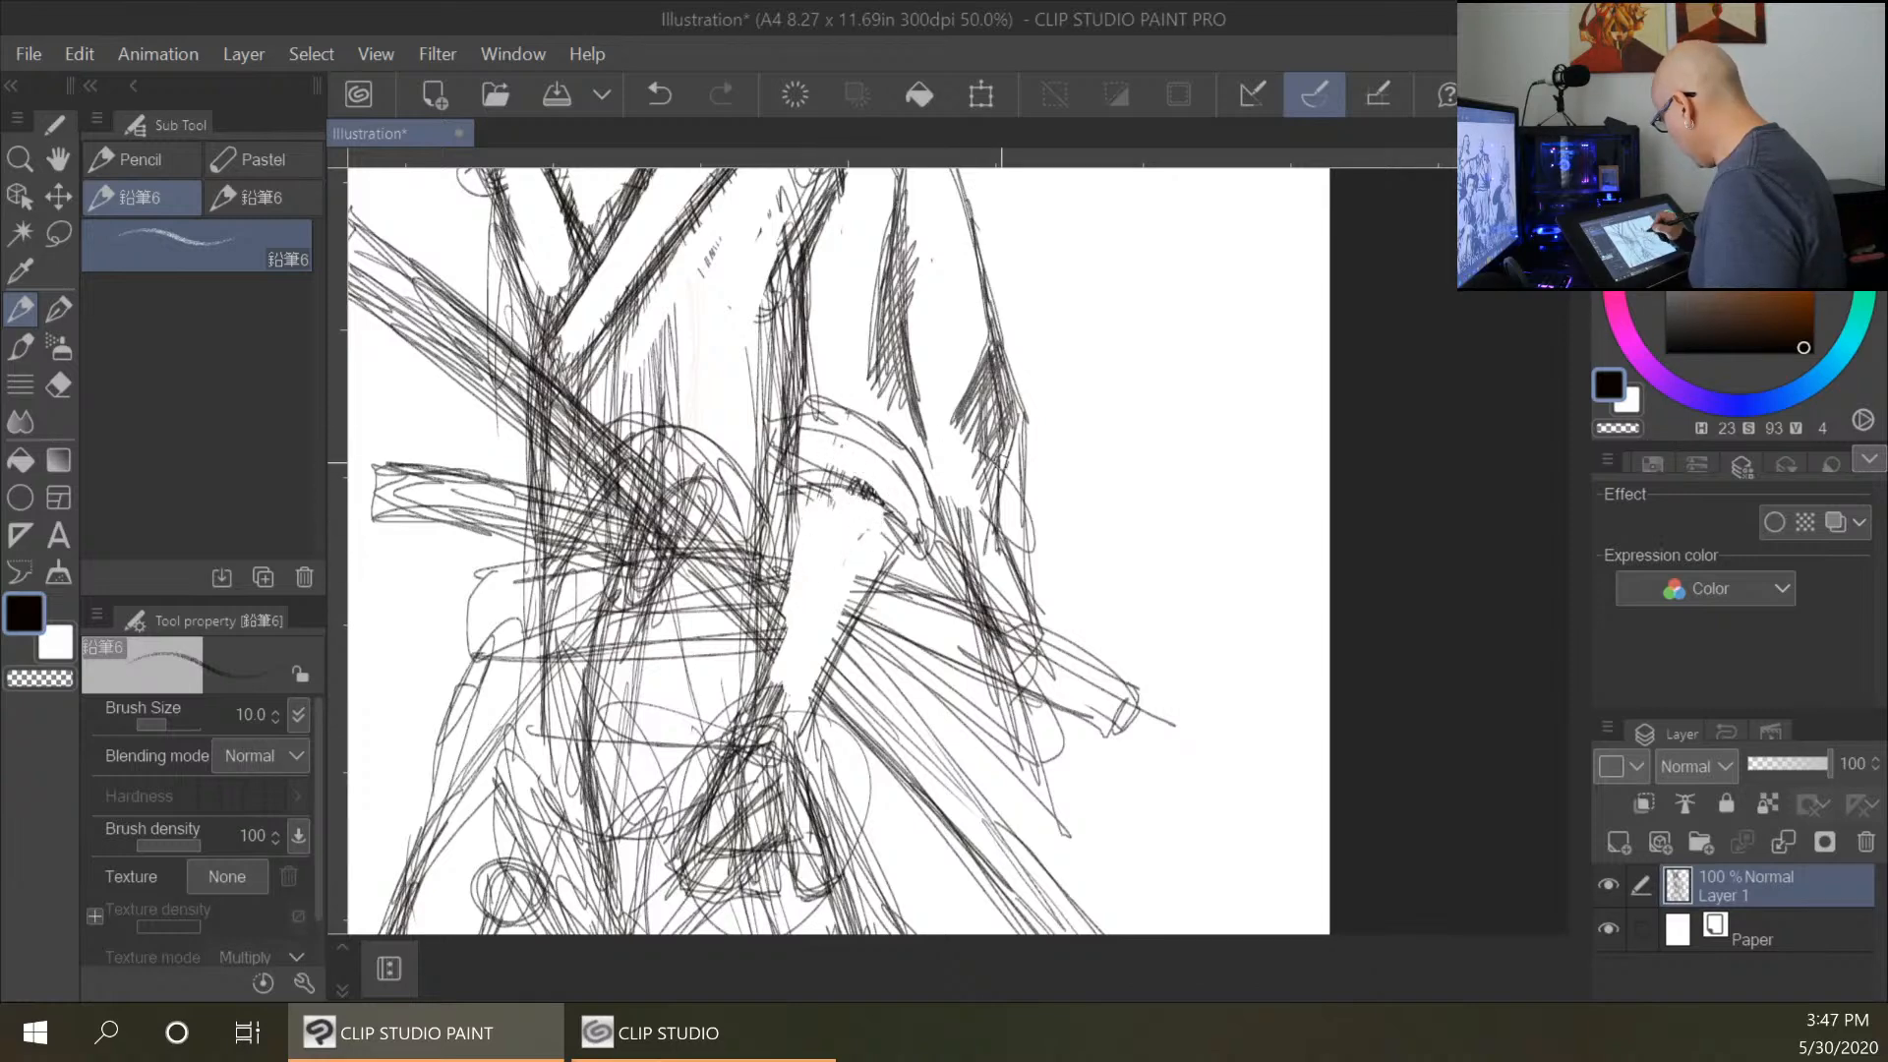
# Clean up the hand below the forearm and draw its outline with separated, paw-like fingers.
pyautogui.moveTo(1124, 573); pyautogui.dragTo(1193, 394)
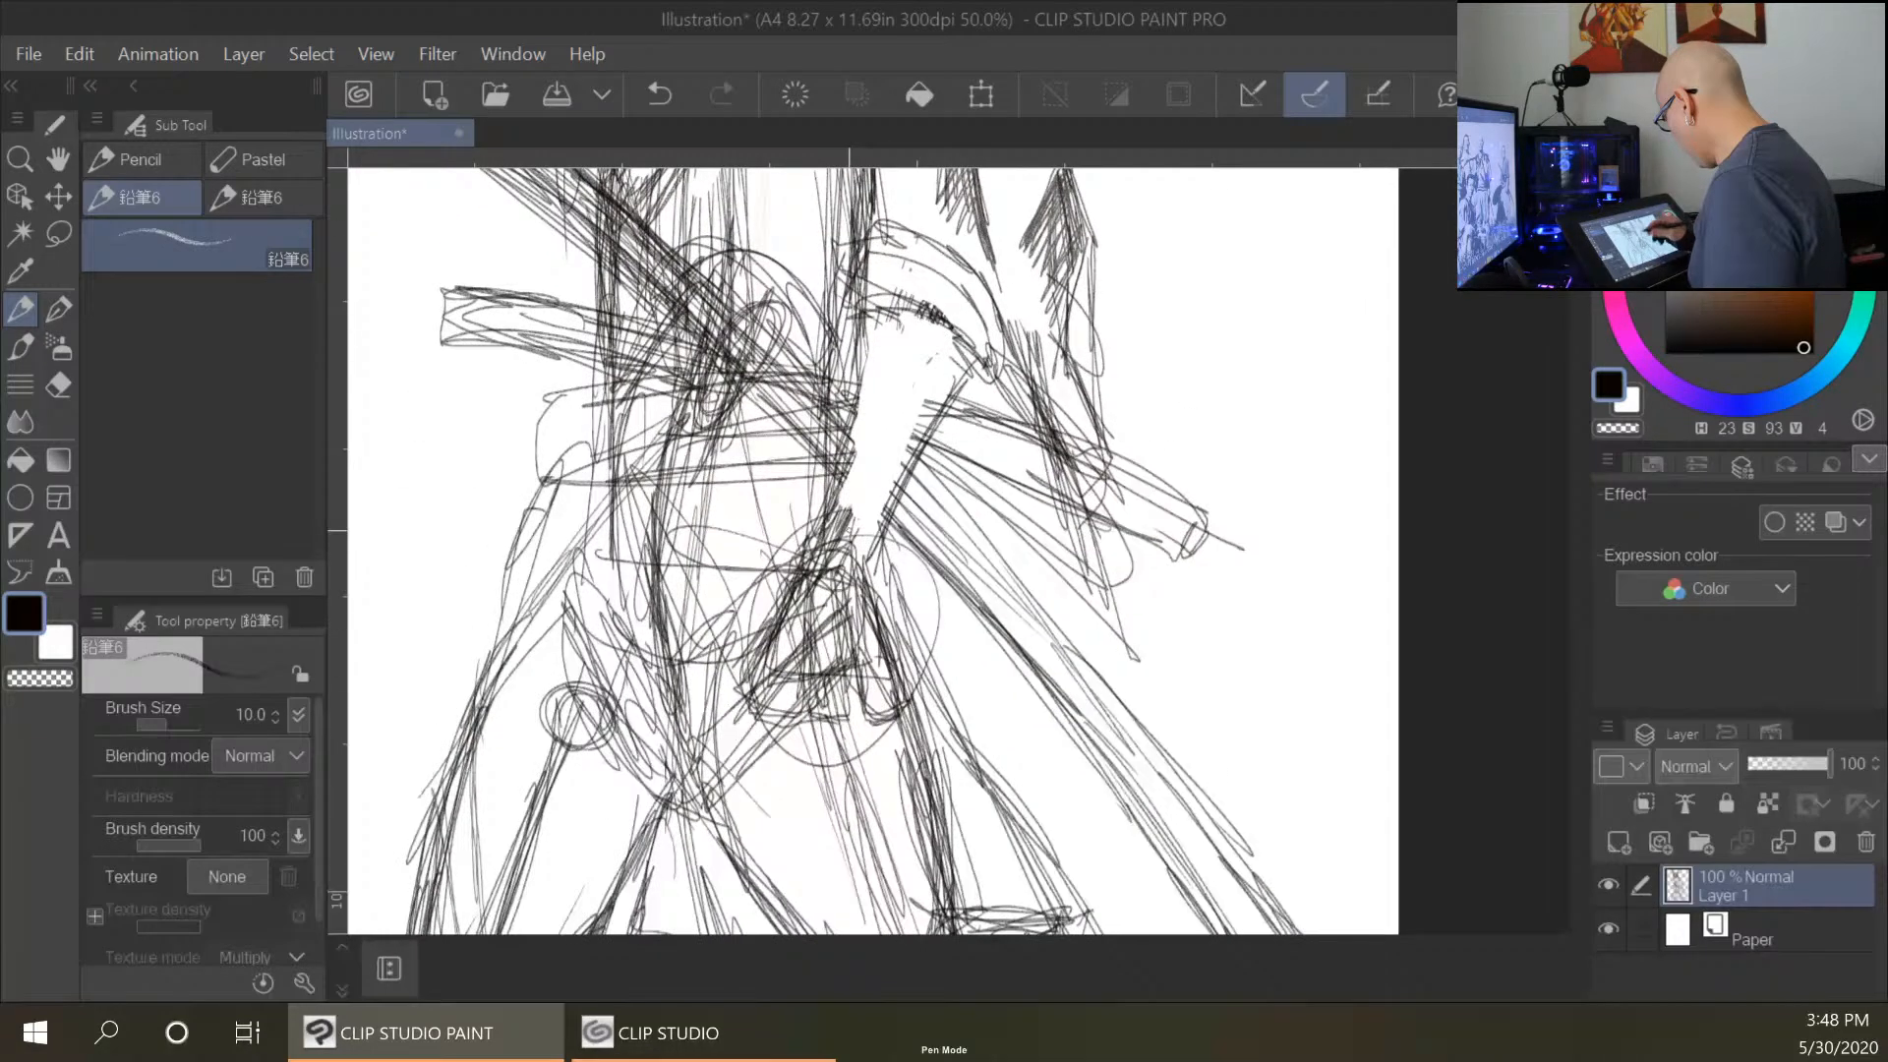
pyautogui.moveTo(849, 543)
pyautogui.mouseDown()
pyautogui.moveTo(831, 688)
pyautogui.moveTo(875, 665)
pyautogui.moveTo(852, 605)
pyautogui.moveTo(840, 634)
pyautogui.moveTo(794, 614)
pyautogui.moveTo(793, 635)
pyautogui.moveTo(856, 550)
pyautogui.moveTo(847, 504)
pyautogui.moveTo(800, 613)
pyautogui.moveTo(828, 511)
pyautogui.moveTo(890, 667)
pyautogui.moveTo(873, 718)
pyautogui.moveTo(883, 639)
pyautogui.moveTo(865, 718)
pyautogui.mouseUp()
pyautogui.moveTo(815, 654)
pyautogui.mouseDown()
pyautogui.moveTo(818, 698)
pyautogui.moveTo(847, 700)
pyautogui.moveTo(773, 703)
pyautogui.mouseUp()
pyautogui.moveTo(795, 565)
pyautogui.mouseDown()
pyautogui.moveTo(749, 672)
pyautogui.moveTo(759, 633)
pyautogui.moveTo(767, 703)
pyautogui.moveTo(861, 709)
pyautogui.mouseUp()
pyautogui.moveTo(863, 640)
pyautogui.mouseDown()
pyautogui.moveTo(861, 706)
pyautogui.moveTo(905, 704)
pyautogui.mouseUp()
pyautogui.moveTo(883, 541); pyautogui.dragTo(878, 615)
pyautogui.moveTo(845, 500)
pyautogui.mouseDown()
pyautogui.moveTo(811, 472)
pyautogui.moveTo(845, 452)
pyautogui.moveTo(870, 374)
pyautogui.moveTo(849, 440)
pyautogui.moveTo(838, 414)
pyautogui.mouseUp()
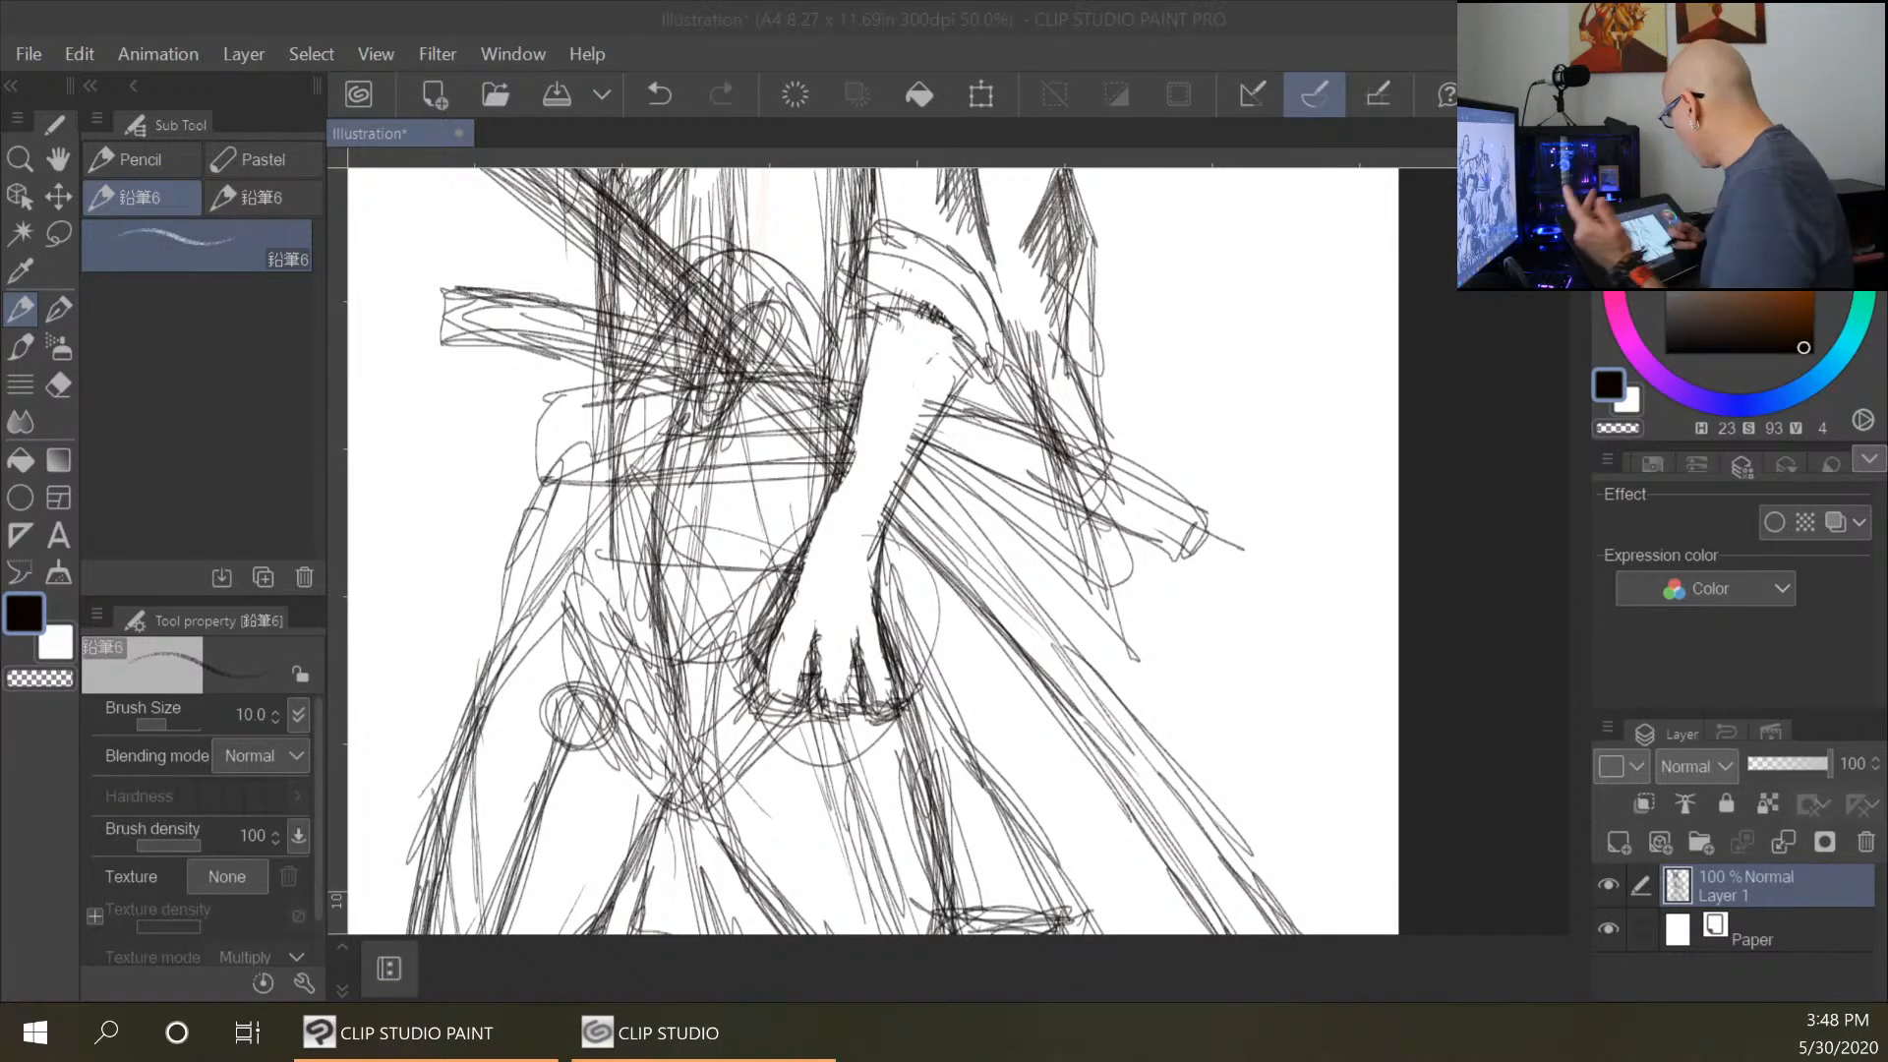
# Darken the rolled cuff's lower edge and add fold shading at its inner corner.
pyautogui.moveTo(869, 313)
pyautogui.mouseDown()
pyautogui.moveTo(975, 361)
pyautogui.moveTo(945, 331)
pyautogui.mouseUp()
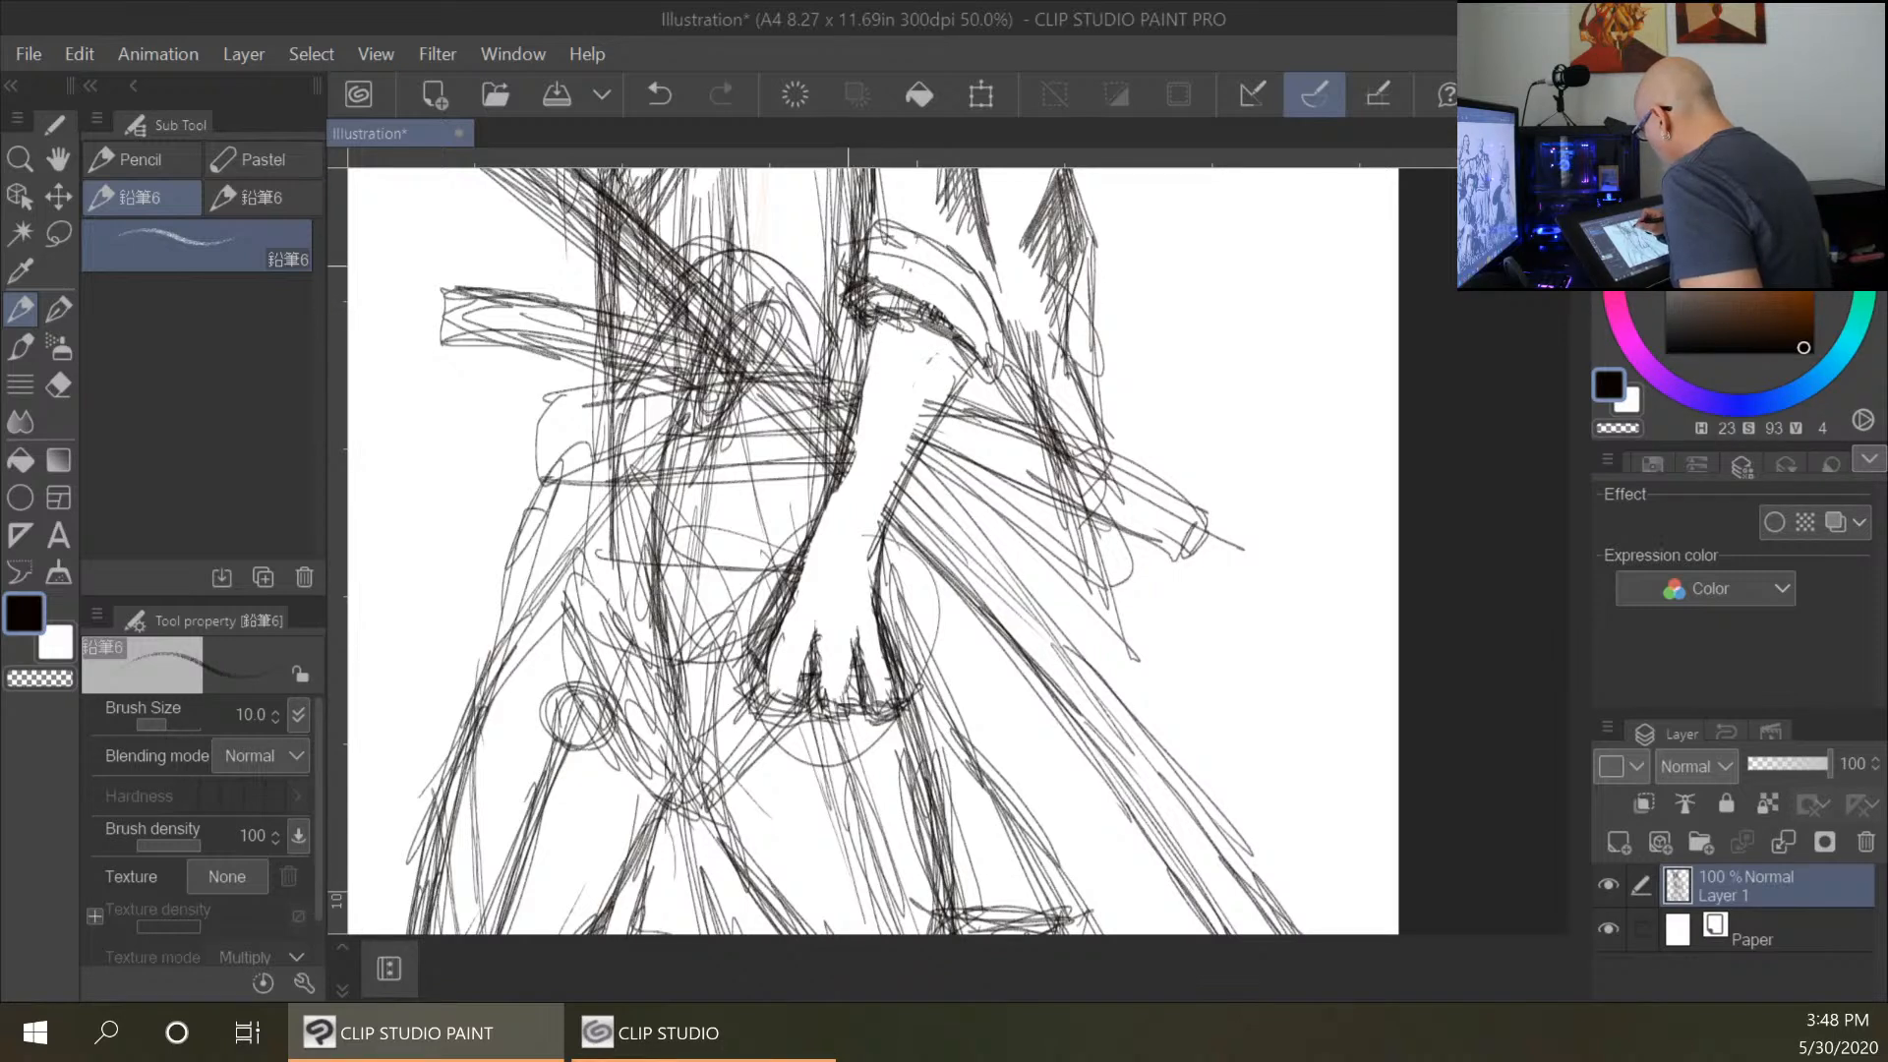
pyautogui.moveTo(858, 268); pyautogui.dragTo(885, 251)
pyautogui.moveTo(856, 276); pyautogui.dragTo(876, 253)
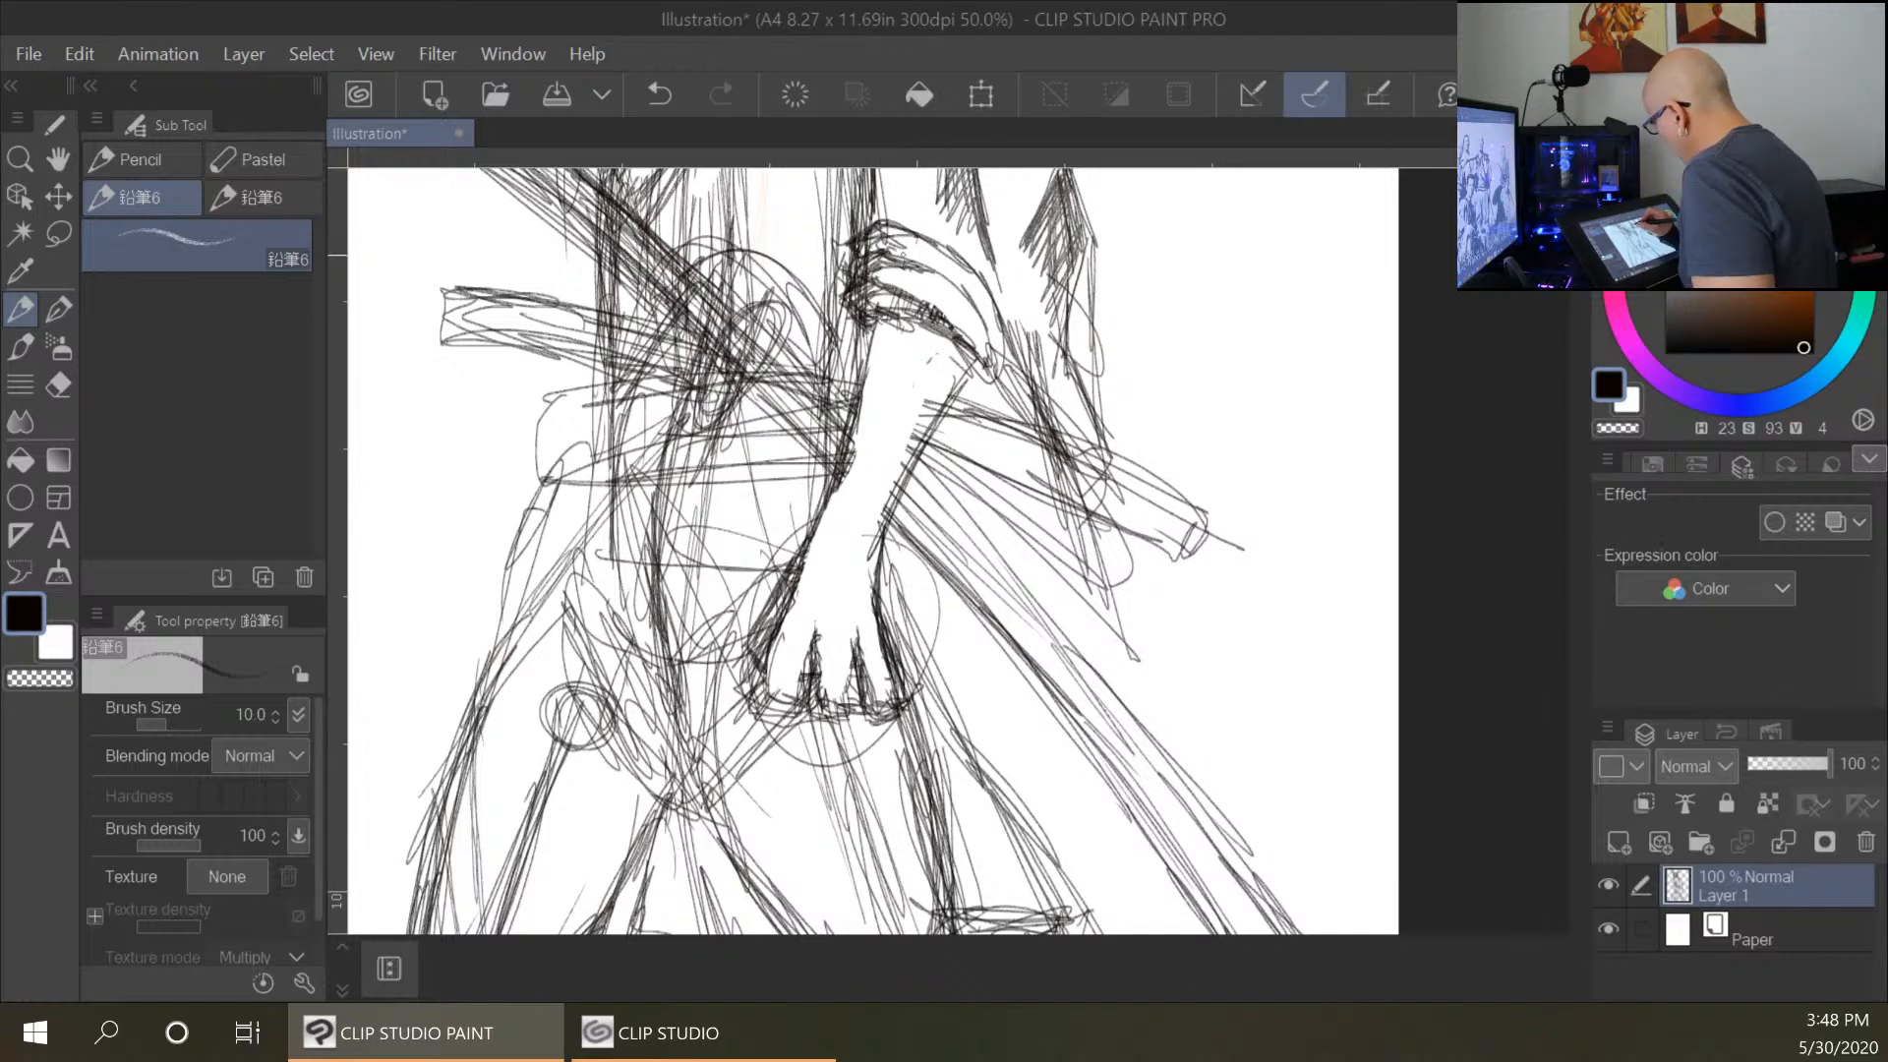
# Draw a beaded bracelet around the wrist with a short strand of small beads hanging beside the hand.
pyautogui.moveTo(920, 316)
pyautogui.mouseDown()
pyautogui.moveTo(993, 379)
pyautogui.moveTo(944, 403)
pyautogui.moveTo(955, 391)
pyautogui.moveTo(885, 539)
pyautogui.mouseUp()
pyautogui.moveTo(897, 507); pyautogui.dragTo(868, 594)
pyautogui.moveTo(836, 490)
pyautogui.mouseDown()
pyautogui.moveTo(808, 547)
pyautogui.moveTo(855, 519)
pyautogui.moveTo(900, 536)
pyautogui.moveTo(845, 529)
pyautogui.moveTo(838, 506)
pyautogui.mouseUp()
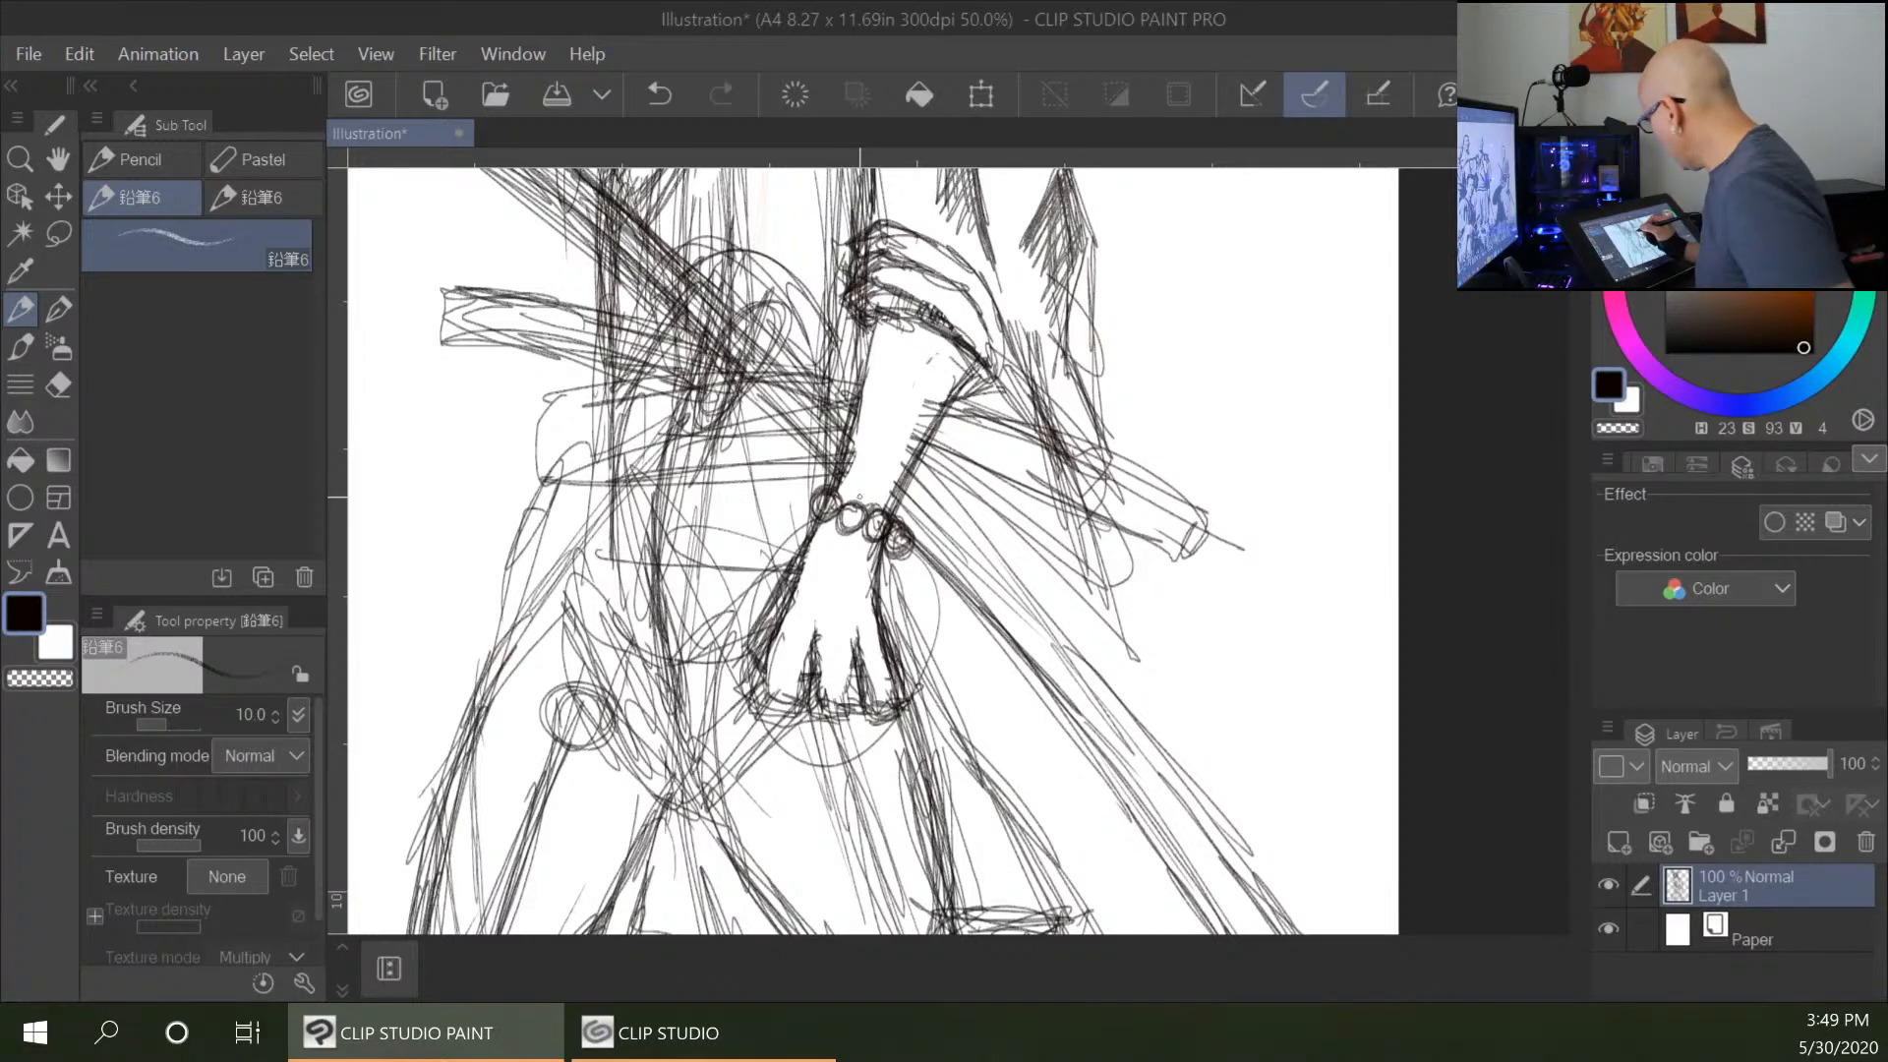
pyautogui.moveTo(832, 495)
pyautogui.mouseDown()
pyautogui.moveTo(814, 514)
pyautogui.moveTo(881, 540)
pyautogui.mouseUp()
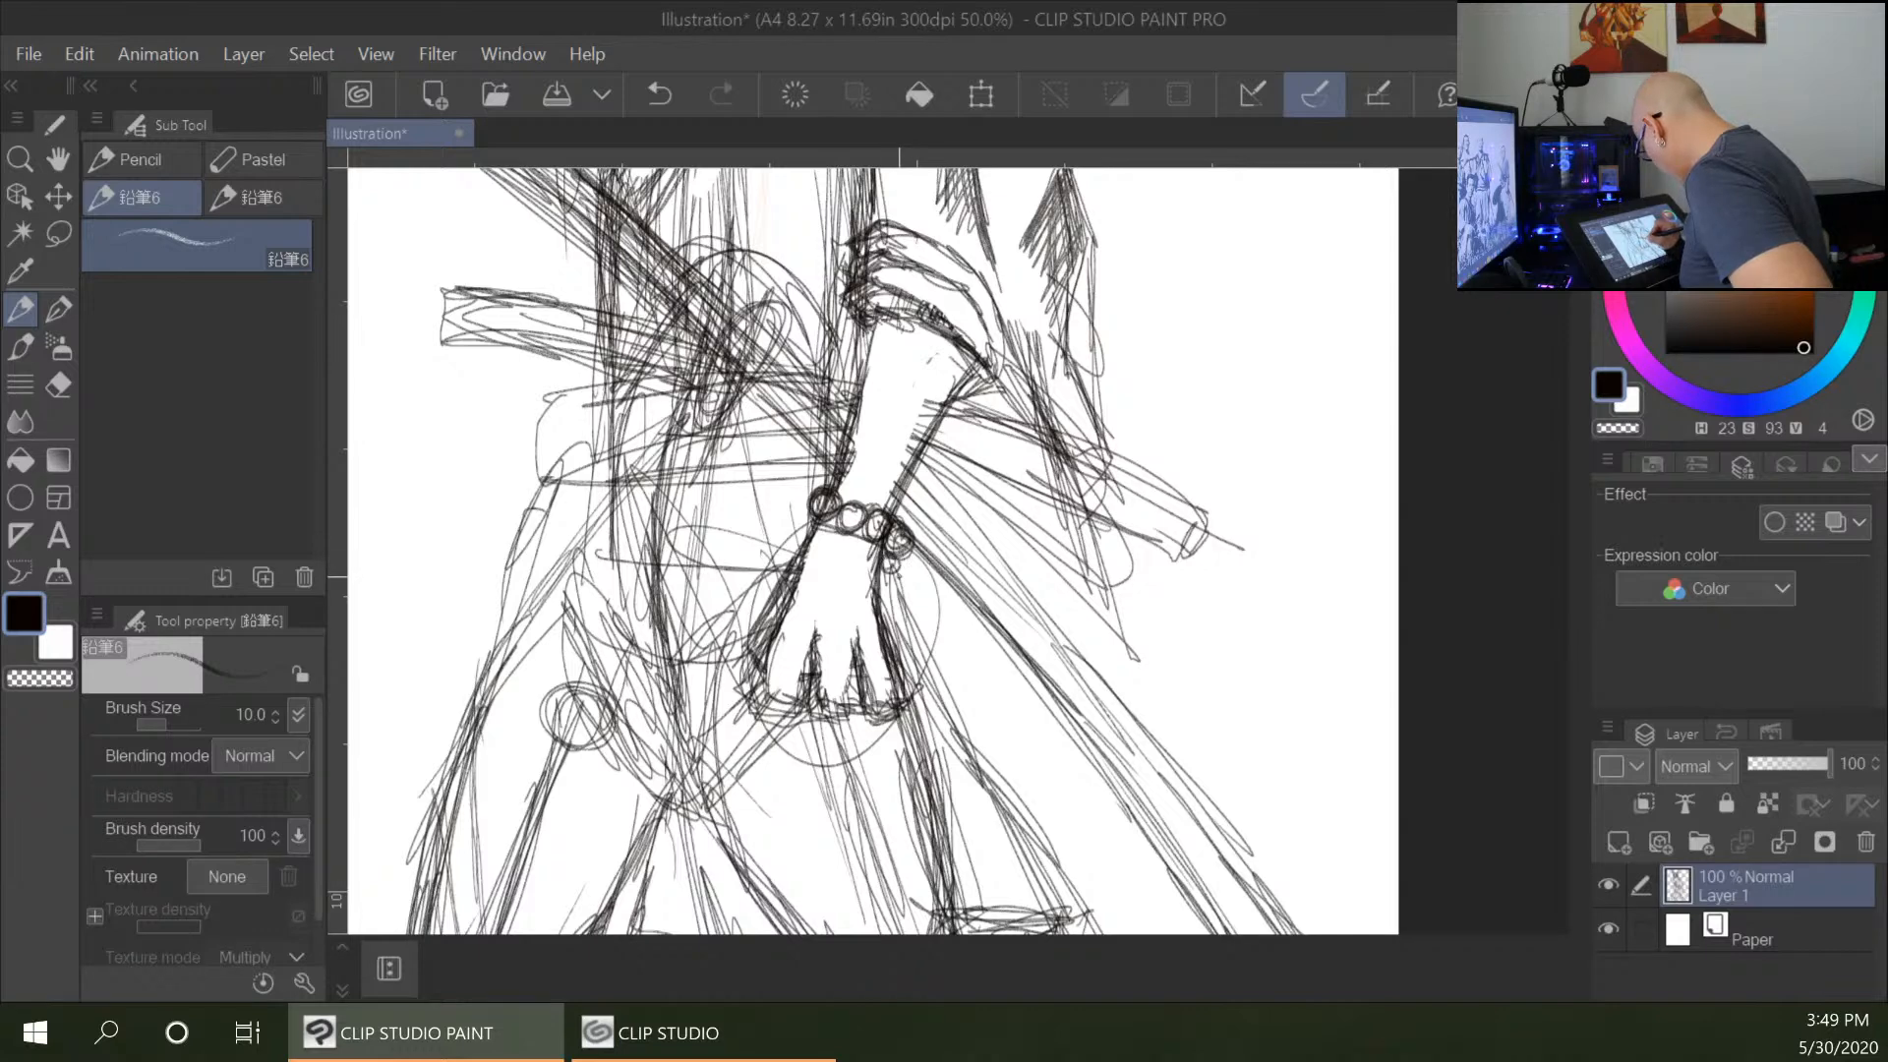
pyautogui.moveTo(903, 597); pyautogui.dragTo(919, 621)
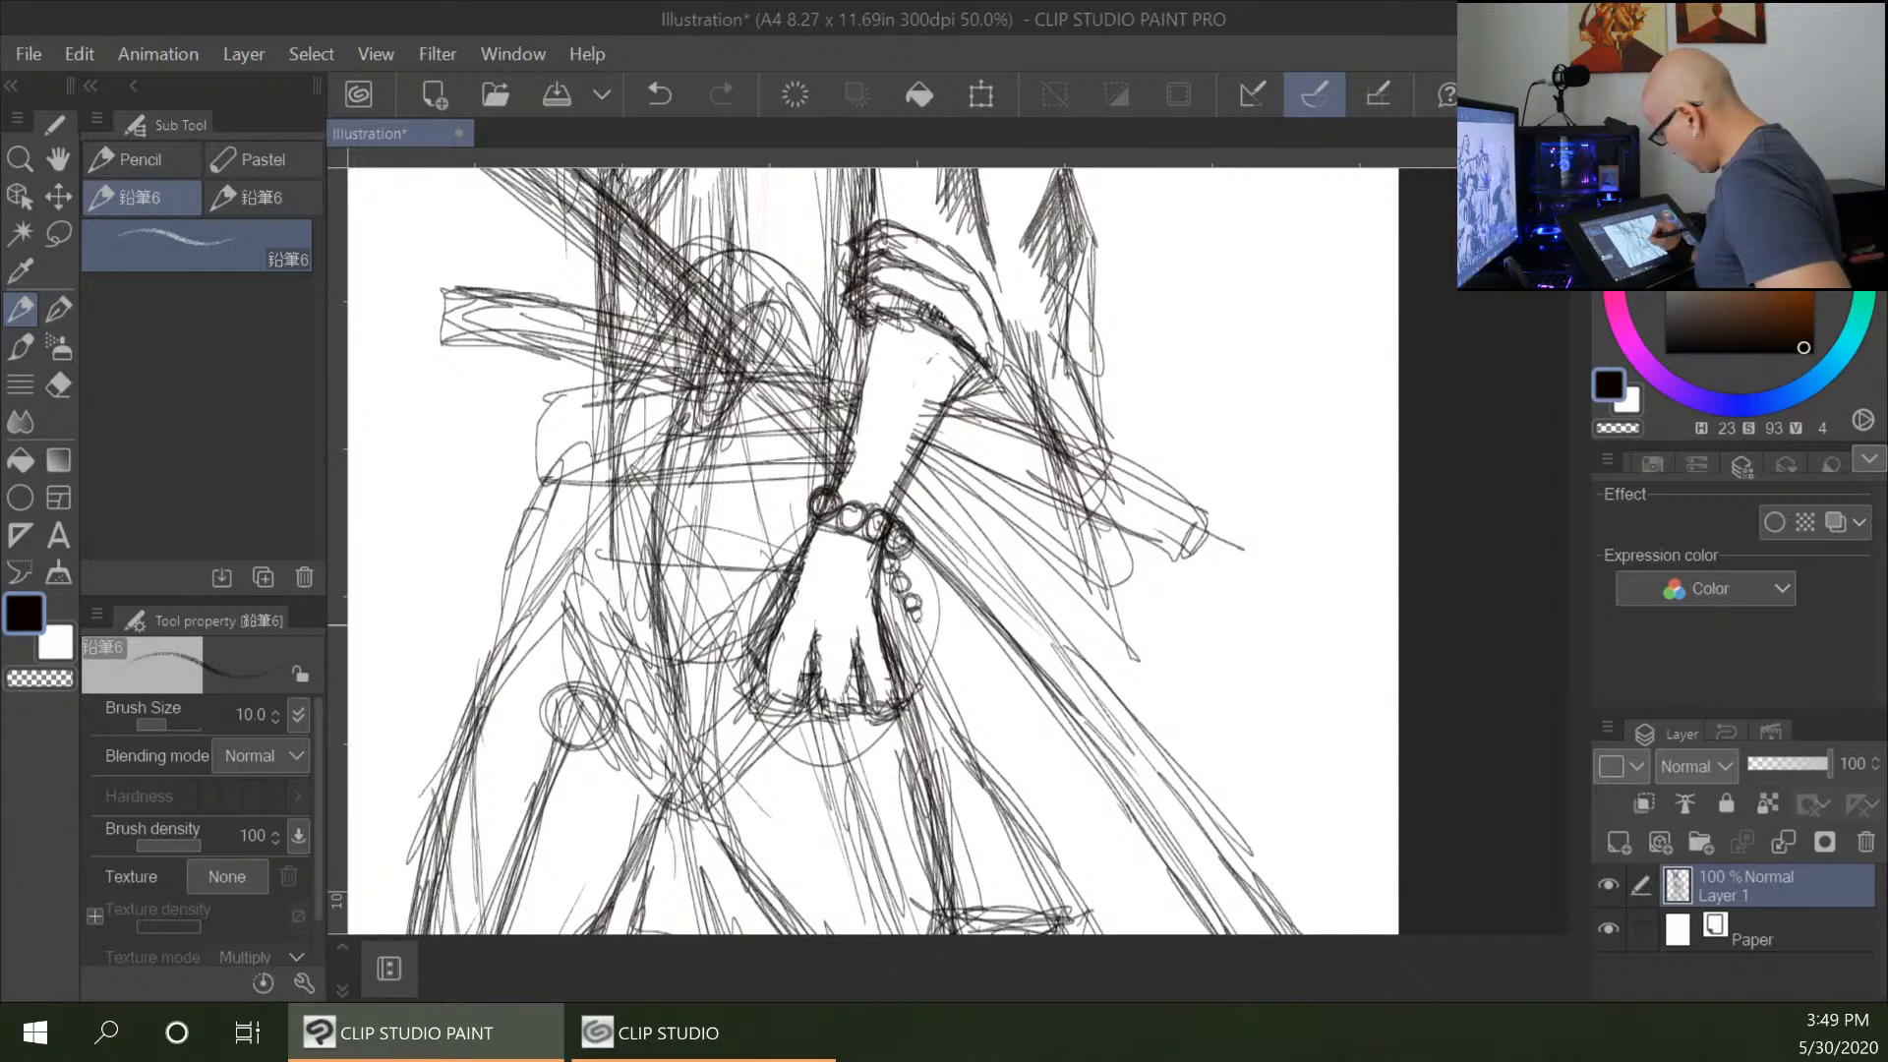
# Outline the sword-hilt-side sleeve from the shoulder down past both hilts to its lower corner.
pyautogui.moveTo(1163, 325); pyautogui.dragTo(1024, 813)
pyautogui.hotkey('ctrl', '-')
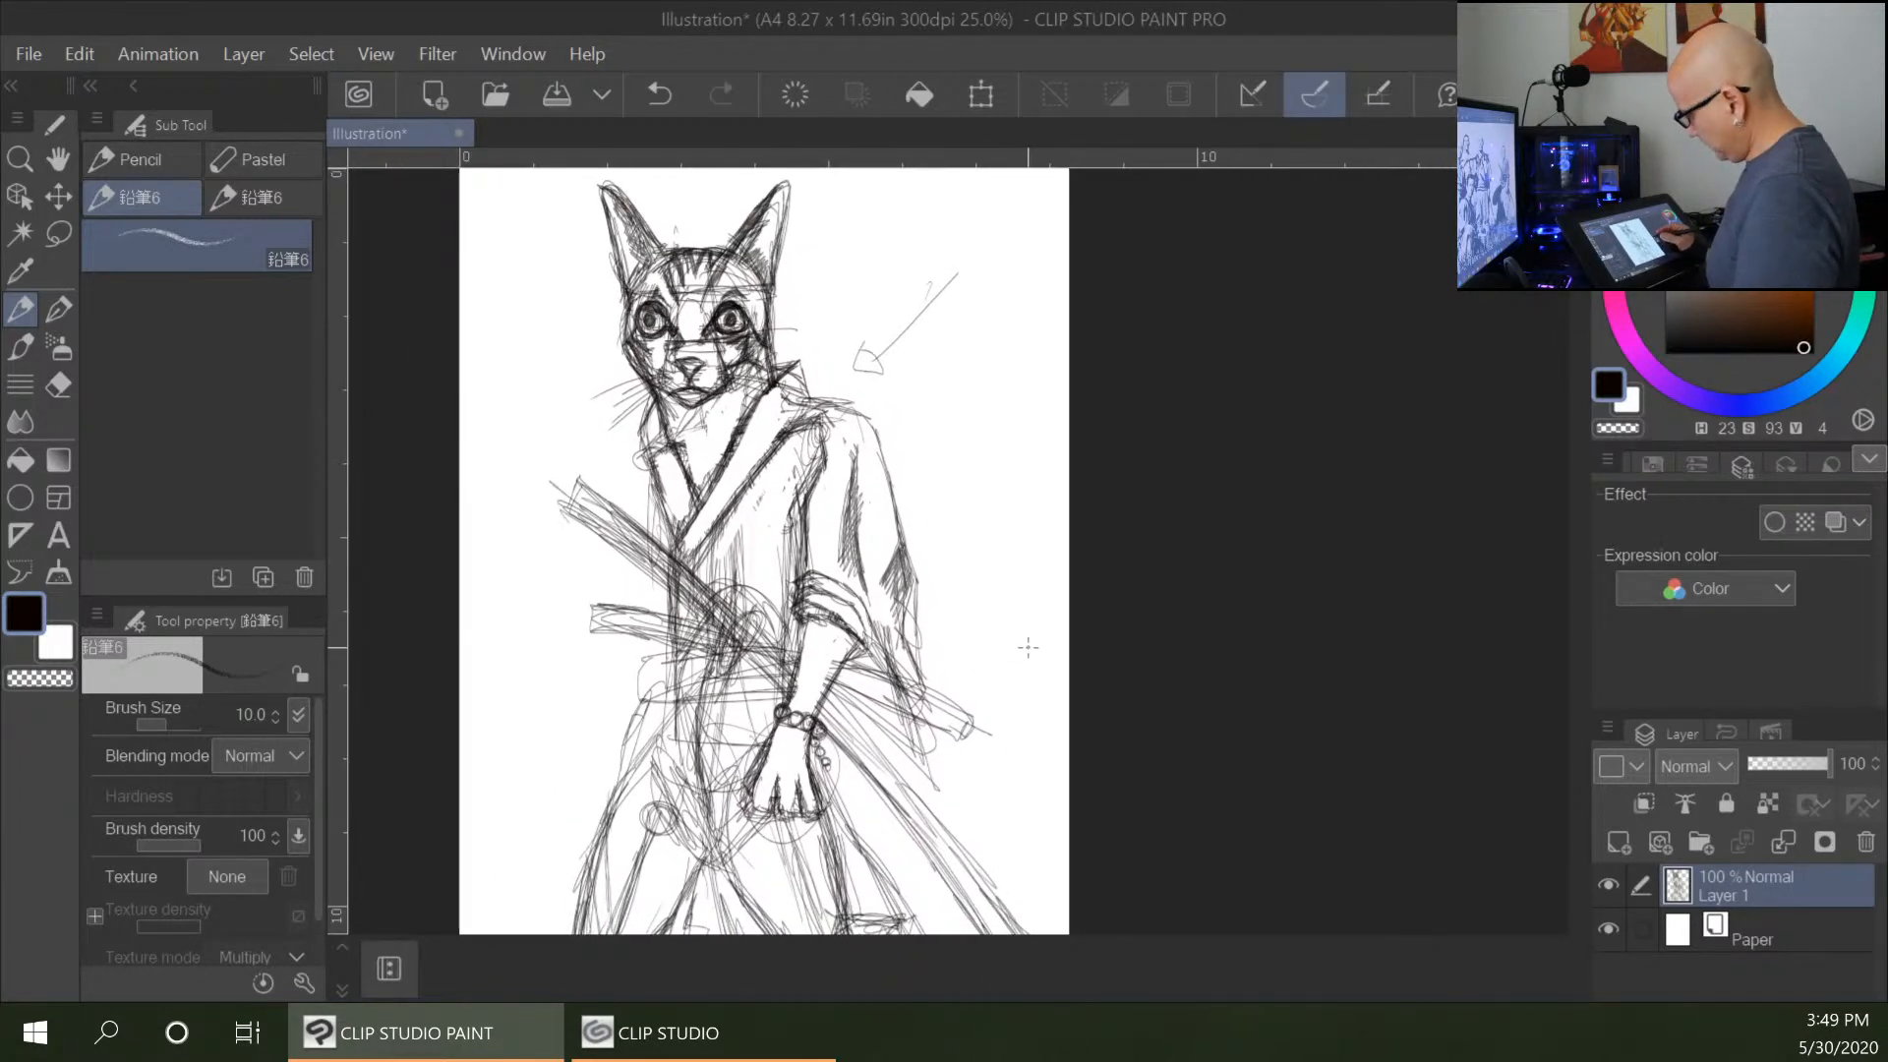
pyautogui.hotkey('ctrl', '+')
pyautogui.moveTo(864, 557); pyautogui.dragTo(1314, 763)
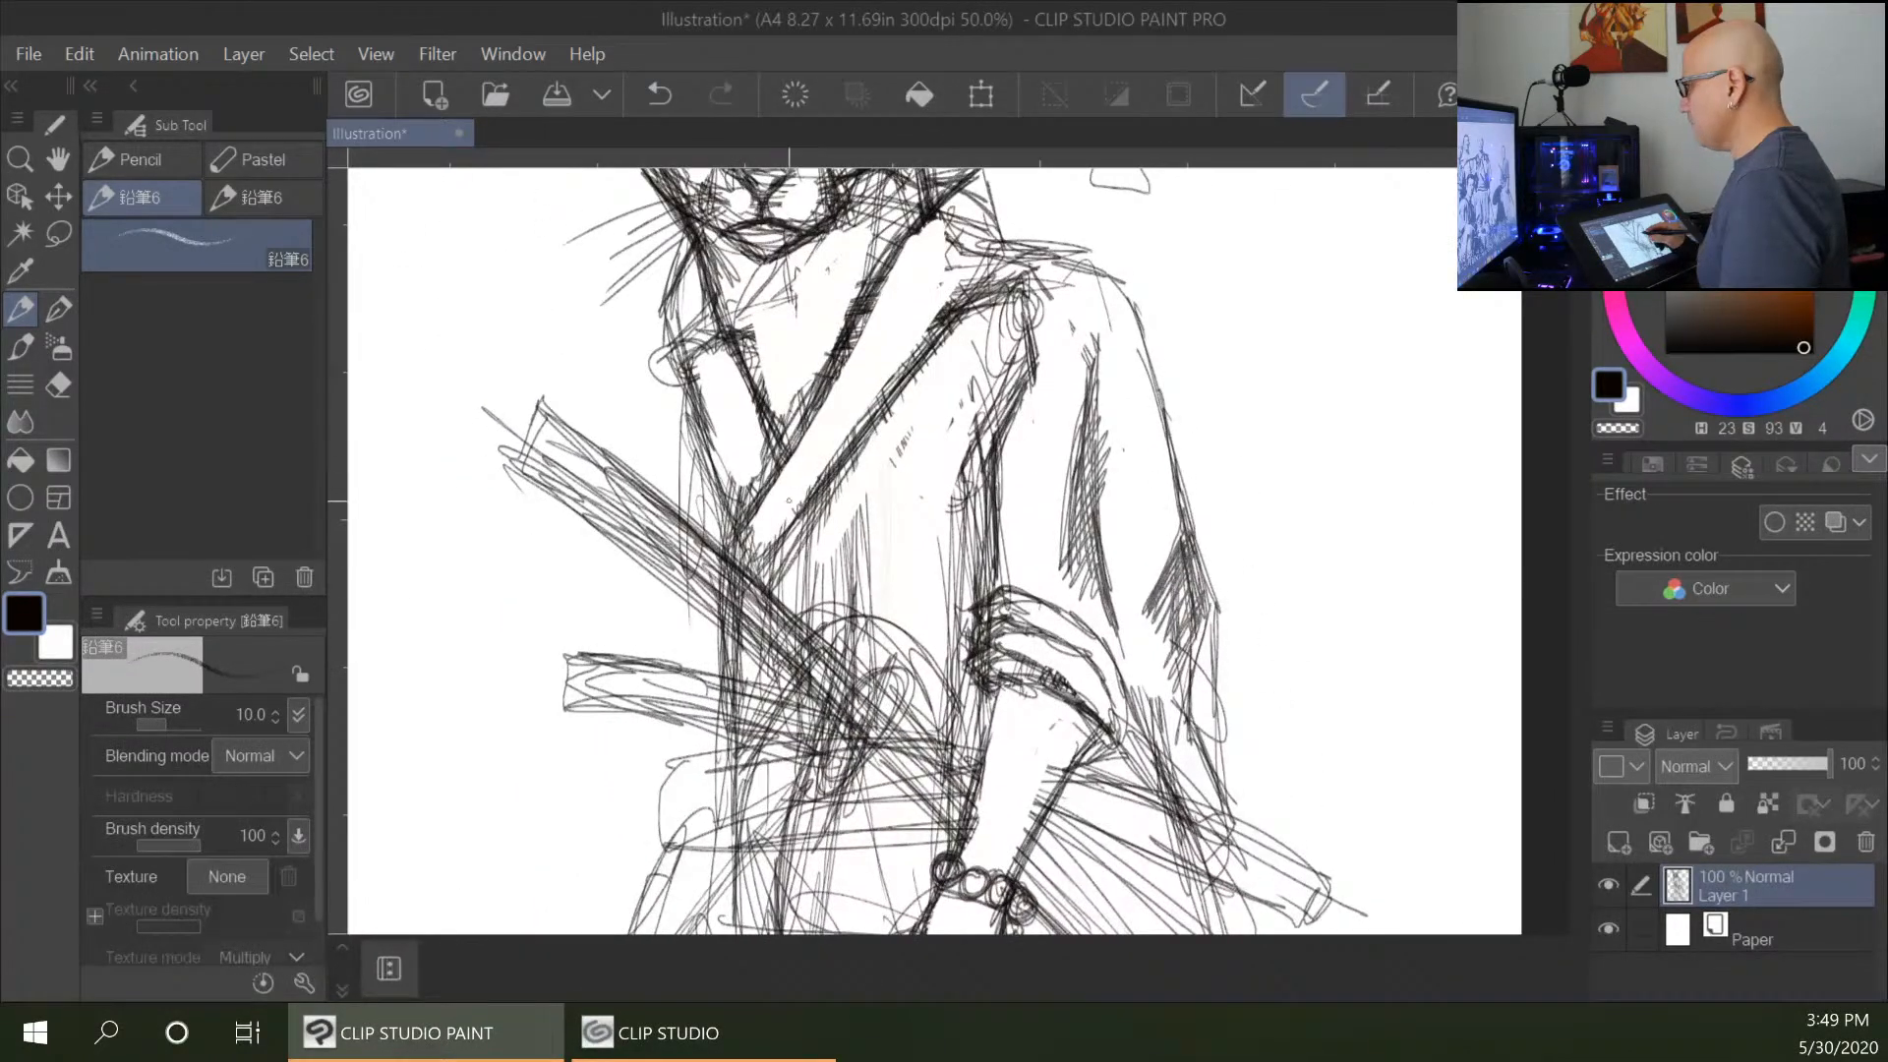
pyautogui.press('e')
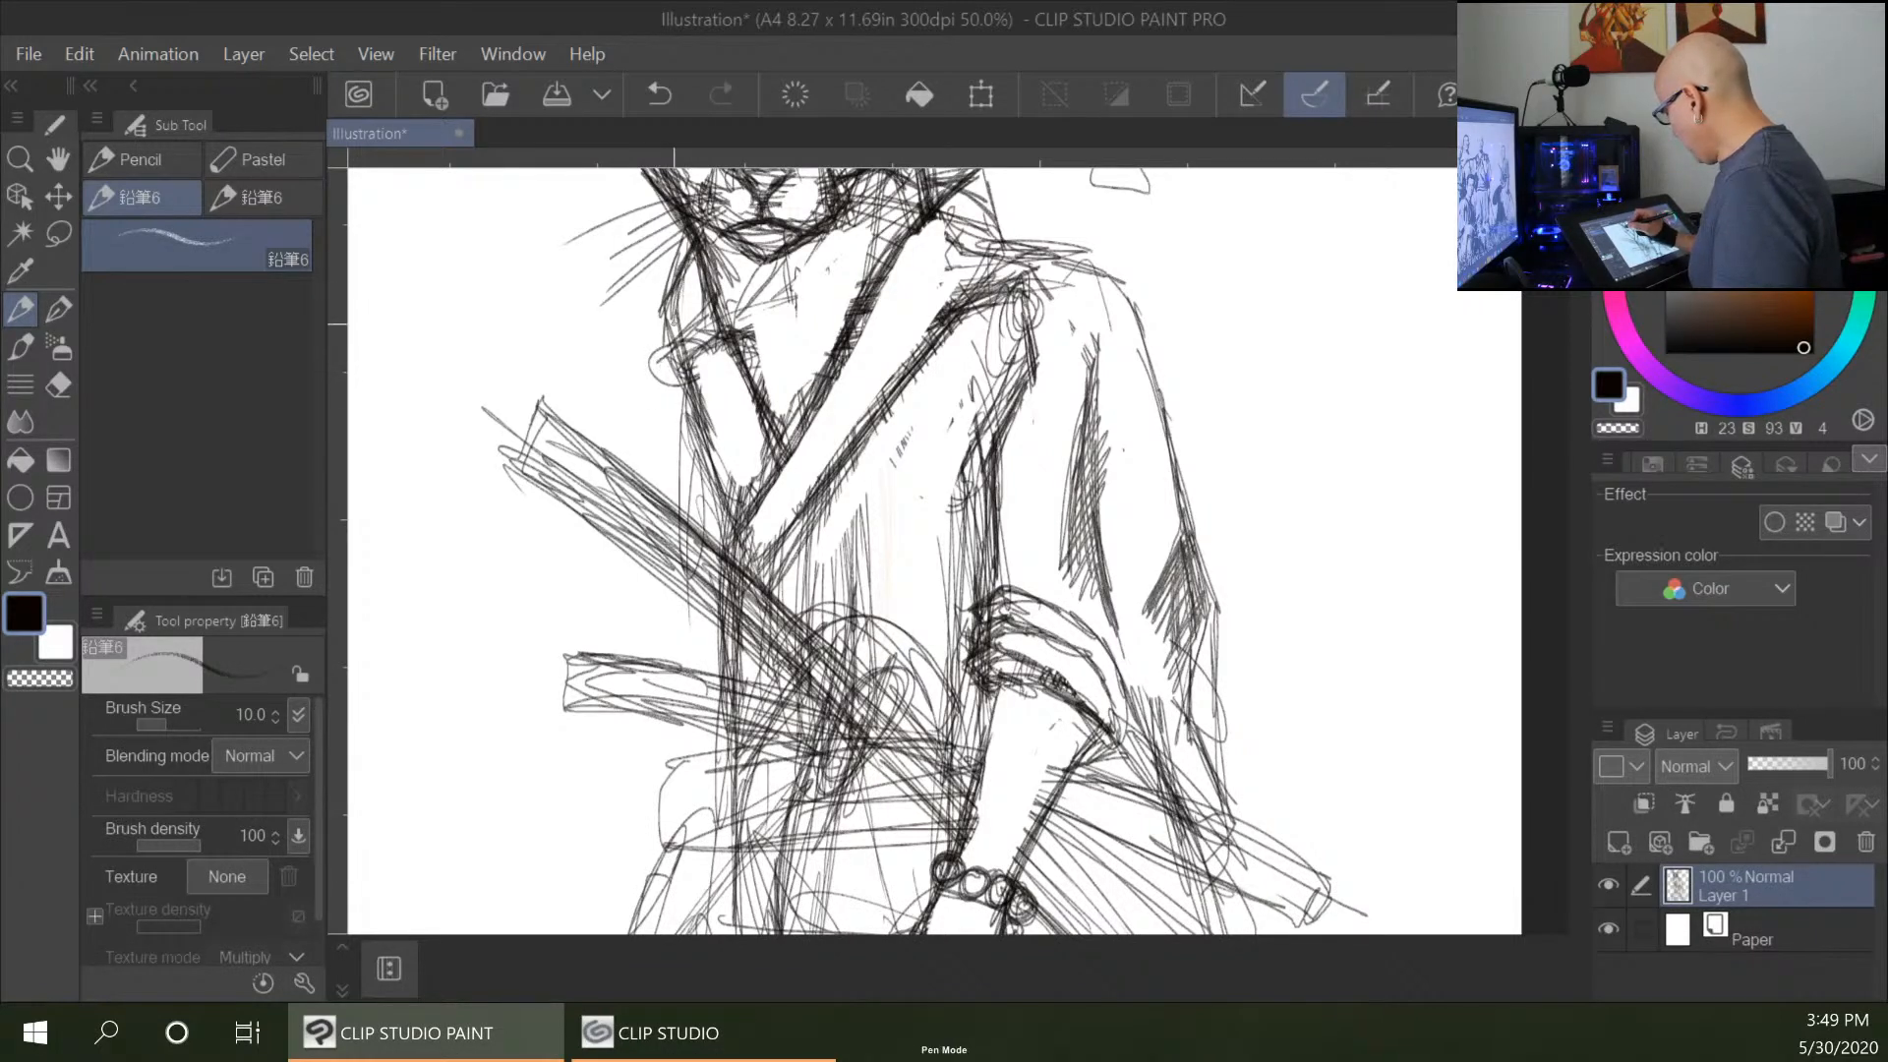
pyautogui.moveTo(698, 246)
pyautogui.mouseDown()
pyautogui.moveTo(688, 403)
pyautogui.moveTo(738, 501)
pyautogui.moveTo(686, 364)
pyautogui.moveTo(686, 504)
pyautogui.mouseUp()
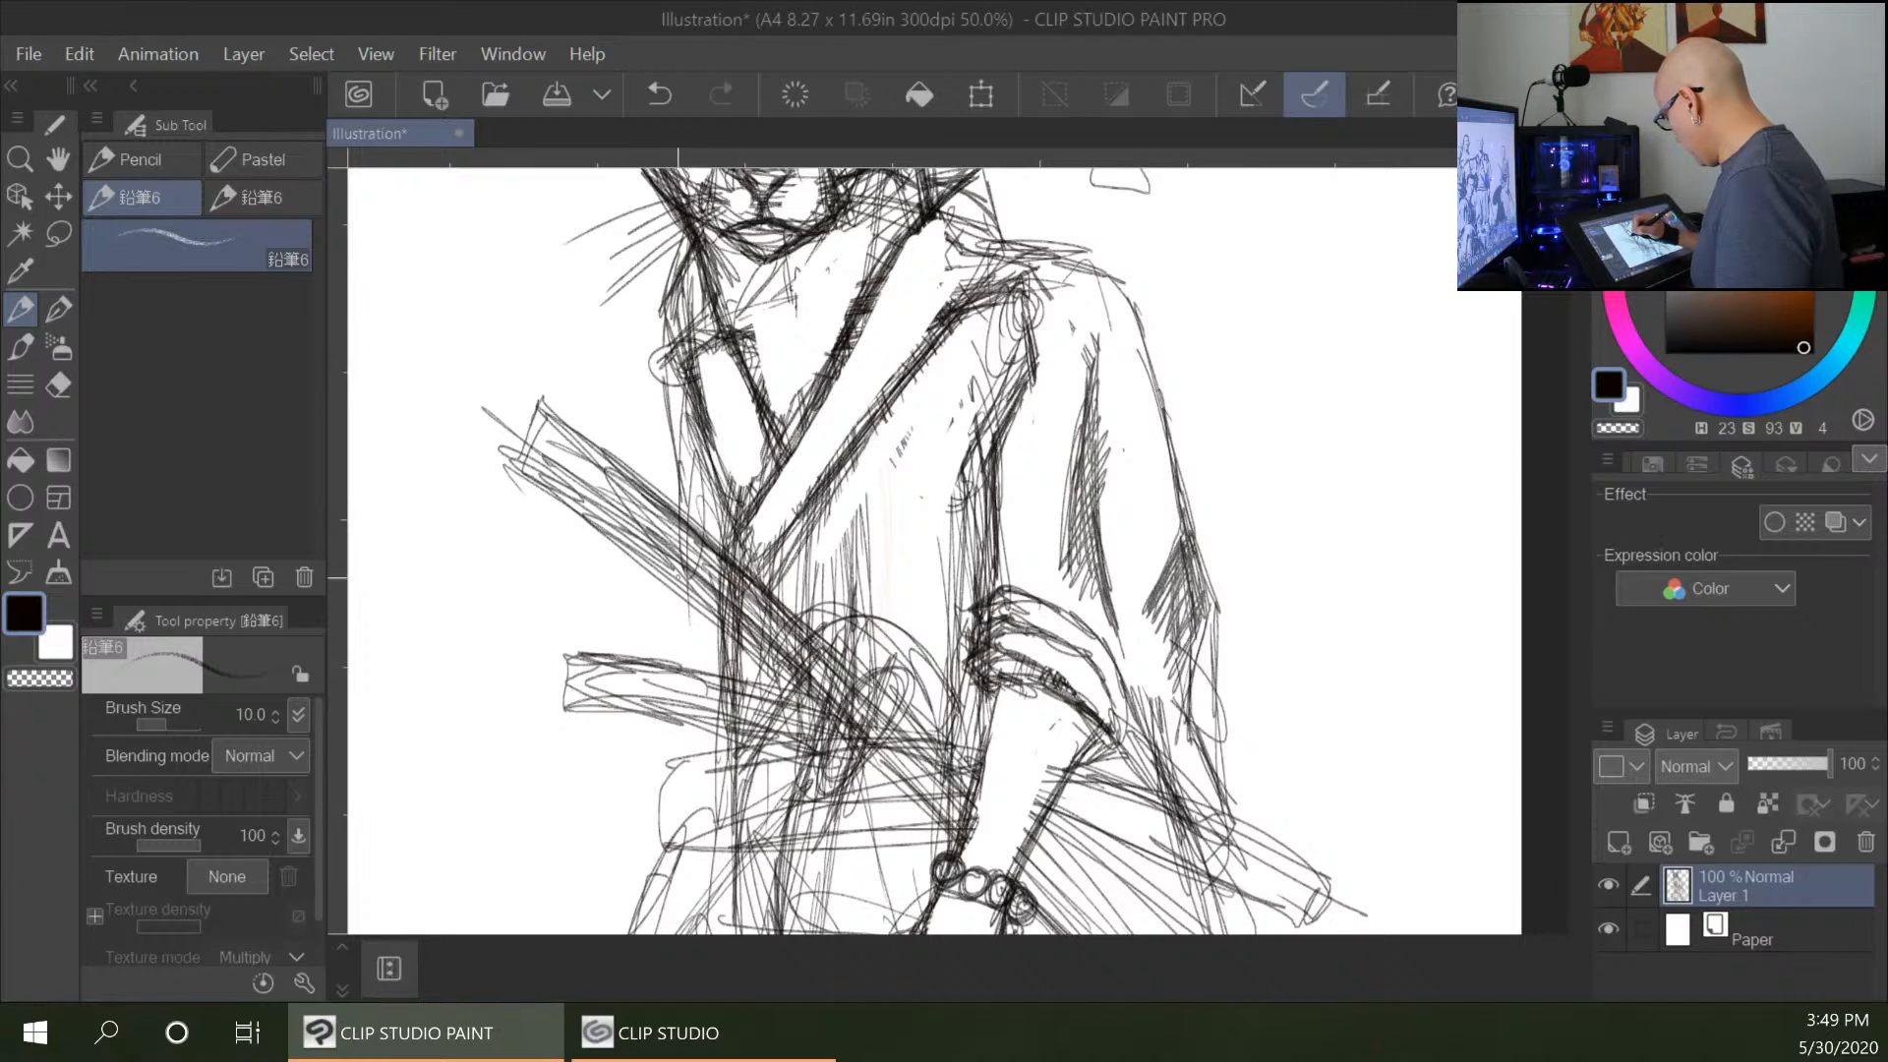
pyautogui.moveTo(673, 411); pyautogui.dragTo(639, 481)
pyautogui.moveTo(674, 345); pyautogui.dragTo(639, 470)
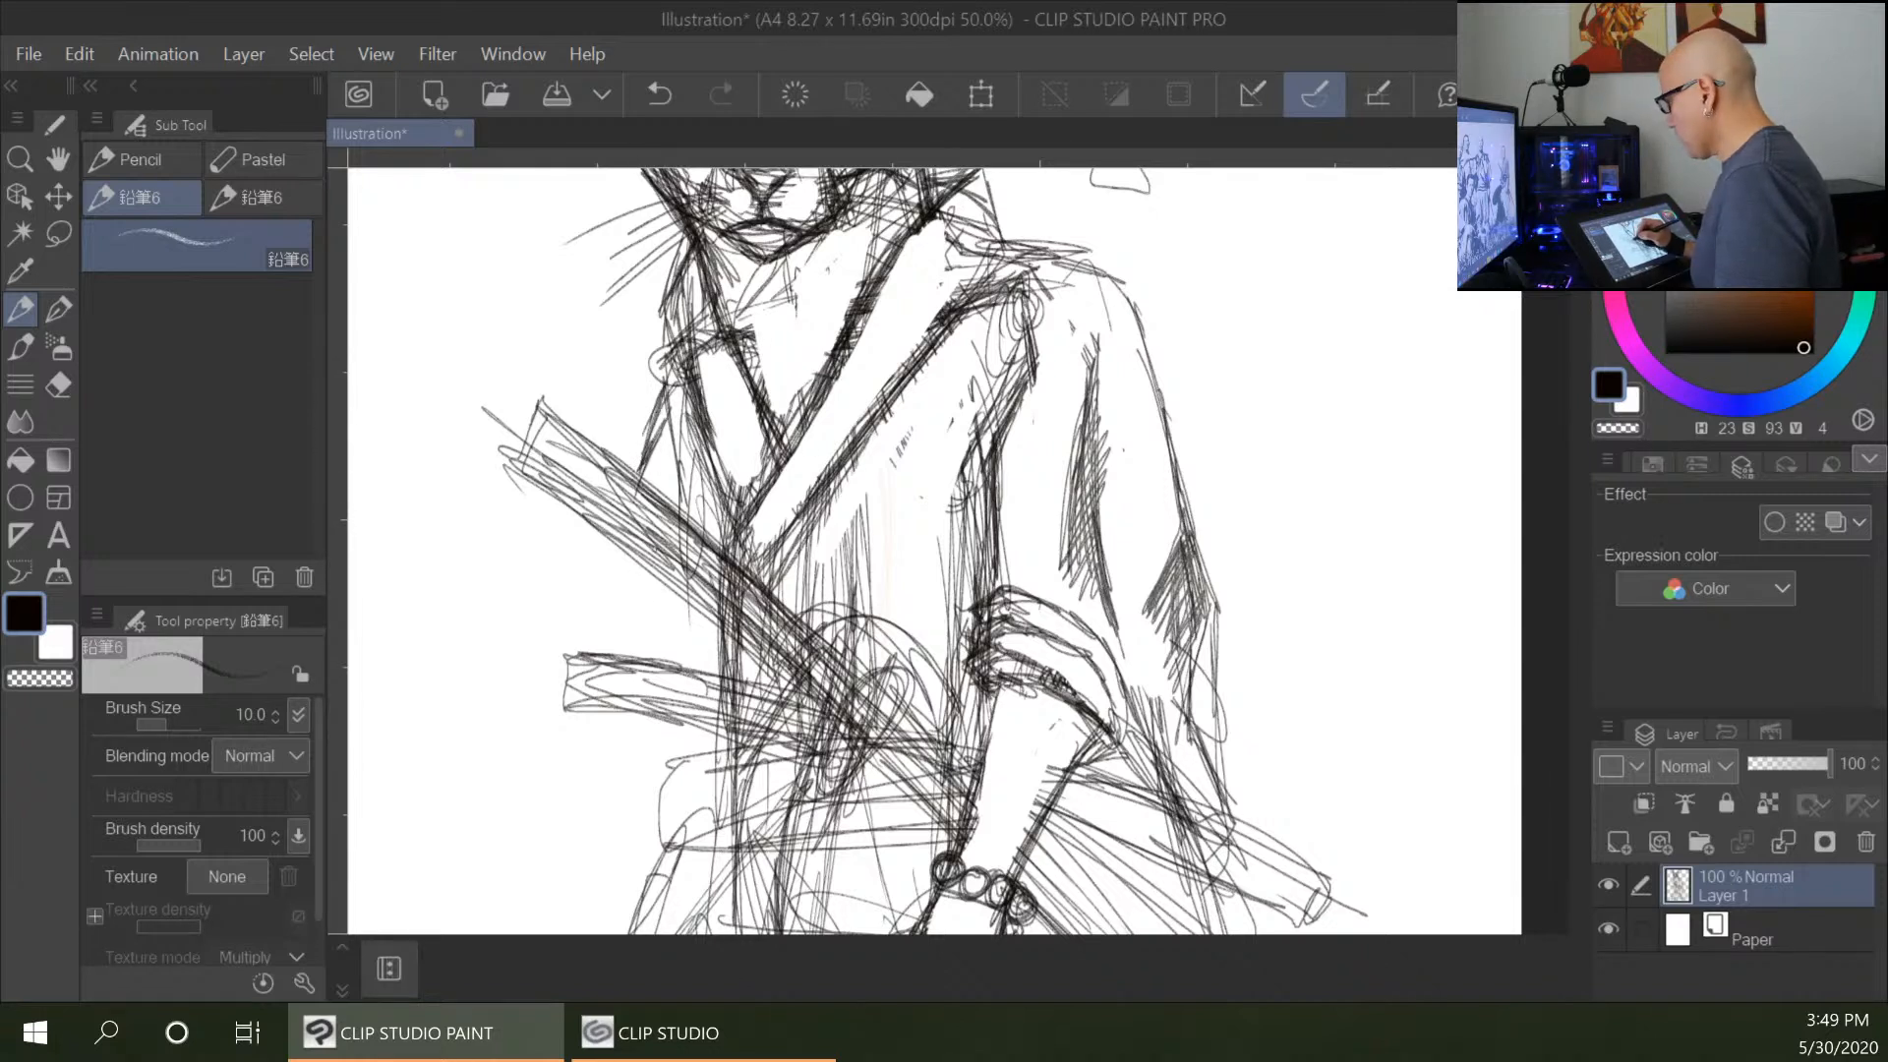
pyautogui.moveTo(641, 553); pyautogui.dragTo(592, 831)
pyautogui.moveTo(609, 745); pyautogui.dragTo(578, 910)
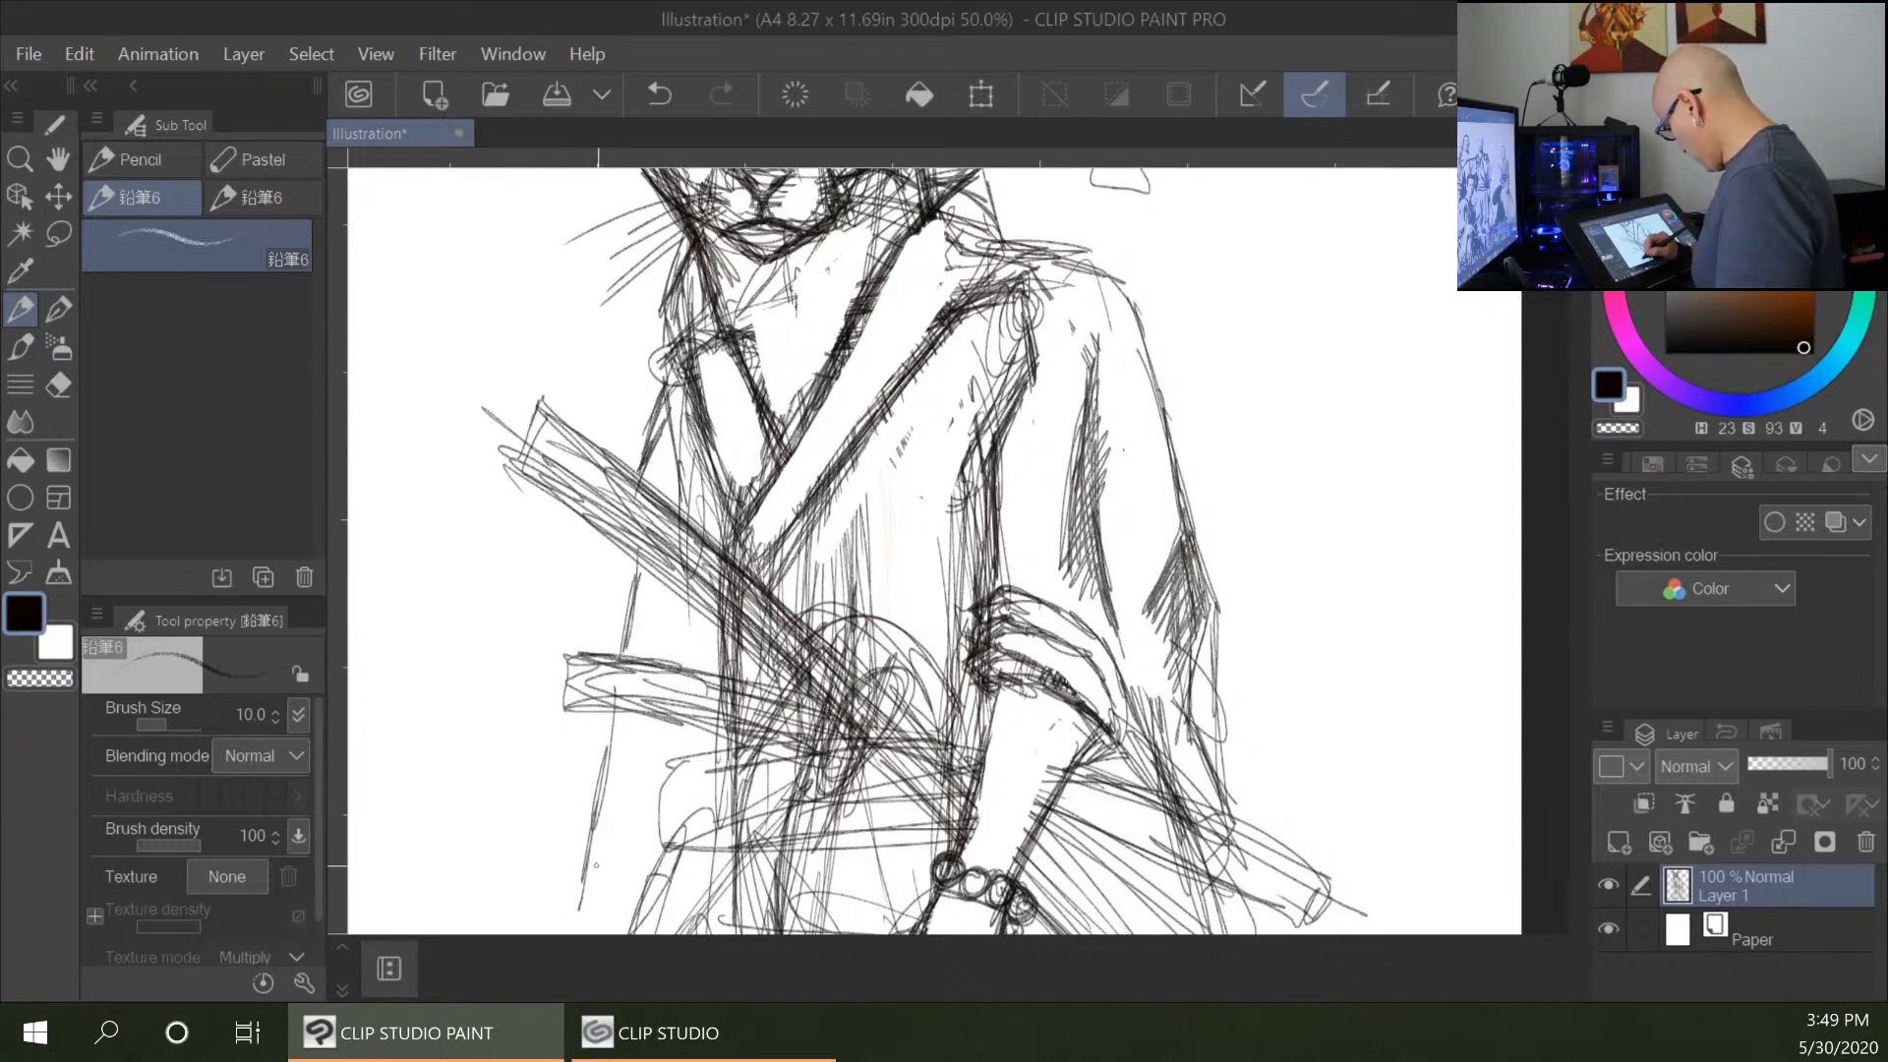
pyautogui.moveTo(649, 529); pyautogui.dragTo(610, 679)
# Strengthen the shoulder line and lapel edges along the sword-hilt side of the neckline.
pyautogui.moveTo(698, 296)
pyautogui.mouseDown()
pyautogui.moveTo(655, 421)
pyautogui.moveTo(694, 518)
pyautogui.mouseUp()
pyautogui.moveTo(773, 332); pyautogui.dragTo(723, 452)
pyautogui.moveTo(771, 254); pyautogui.dragTo(695, 470)
pyautogui.moveTo(743, 350)
pyautogui.mouseDown()
pyautogui.moveTo(688, 424)
pyautogui.moveTo(714, 464)
pyautogui.mouseUp()
pyautogui.moveTo(682, 295); pyautogui.dragTo(667, 342)
pyautogui.moveTo(746, 445); pyautogui.dragTo(707, 510)
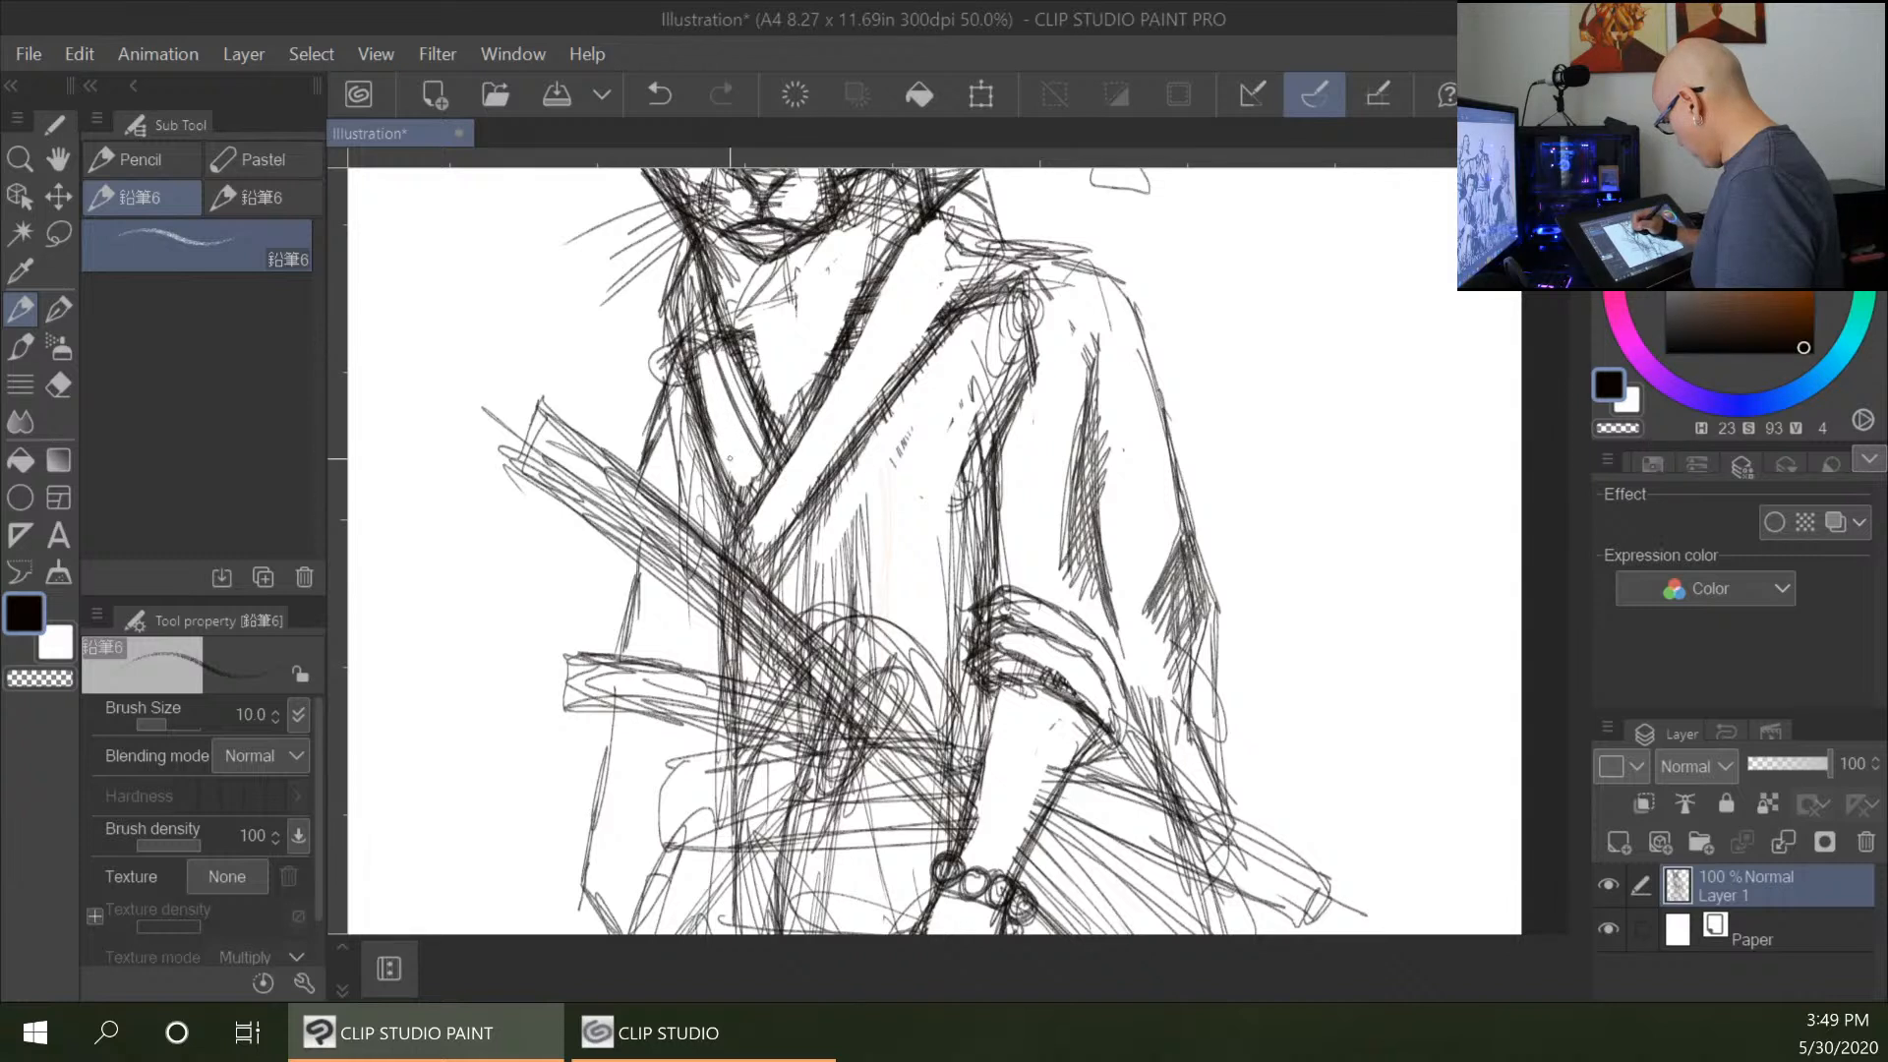
# Darken the kimono lapel down to the chest crossing, clean the stray lines from the collar band and define its corner behind the neck.
pyautogui.moveTo(817, 391); pyautogui.dragTo(742, 520)
pyautogui.moveTo(939, 327); pyautogui.dragTo(772, 541)
pyautogui.moveTo(838, 444); pyautogui.dragTo(755, 570)
pyautogui.moveTo(815, 480); pyautogui.dragTo(757, 576)
pyautogui.moveTo(736, 631); pyautogui.dragTo(710, 748)
pyautogui.moveTo(763, 570); pyautogui.dragTo(727, 668)
pyautogui.moveTo(780, 538); pyautogui.dragTo(763, 572)
pyautogui.moveTo(824, 476); pyautogui.dragTo(745, 600)
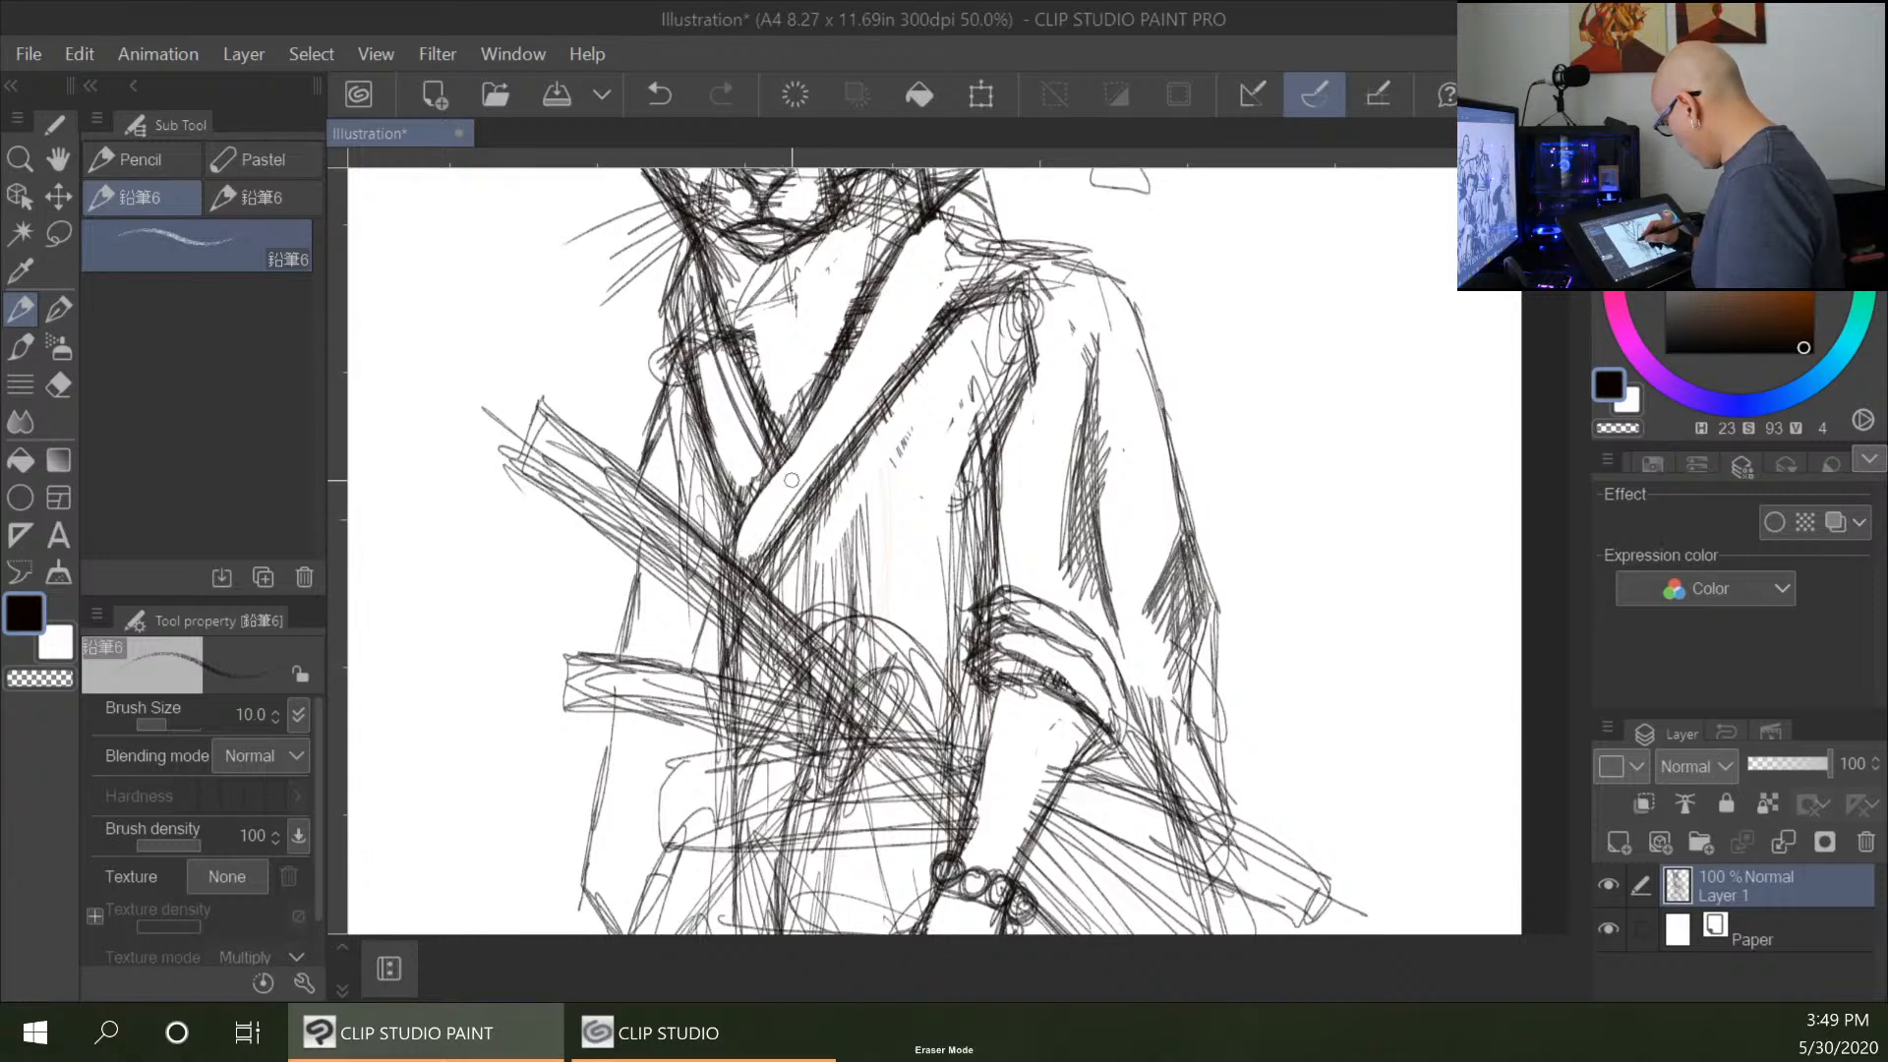
pyautogui.moveTo(890, 274); pyautogui.dragTo(793, 452)
pyautogui.moveTo(934, 227)
pyautogui.mouseDown()
pyautogui.moveTo(973, 263)
pyautogui.moveTo(983, 241)
pyautogui.mouseUp()
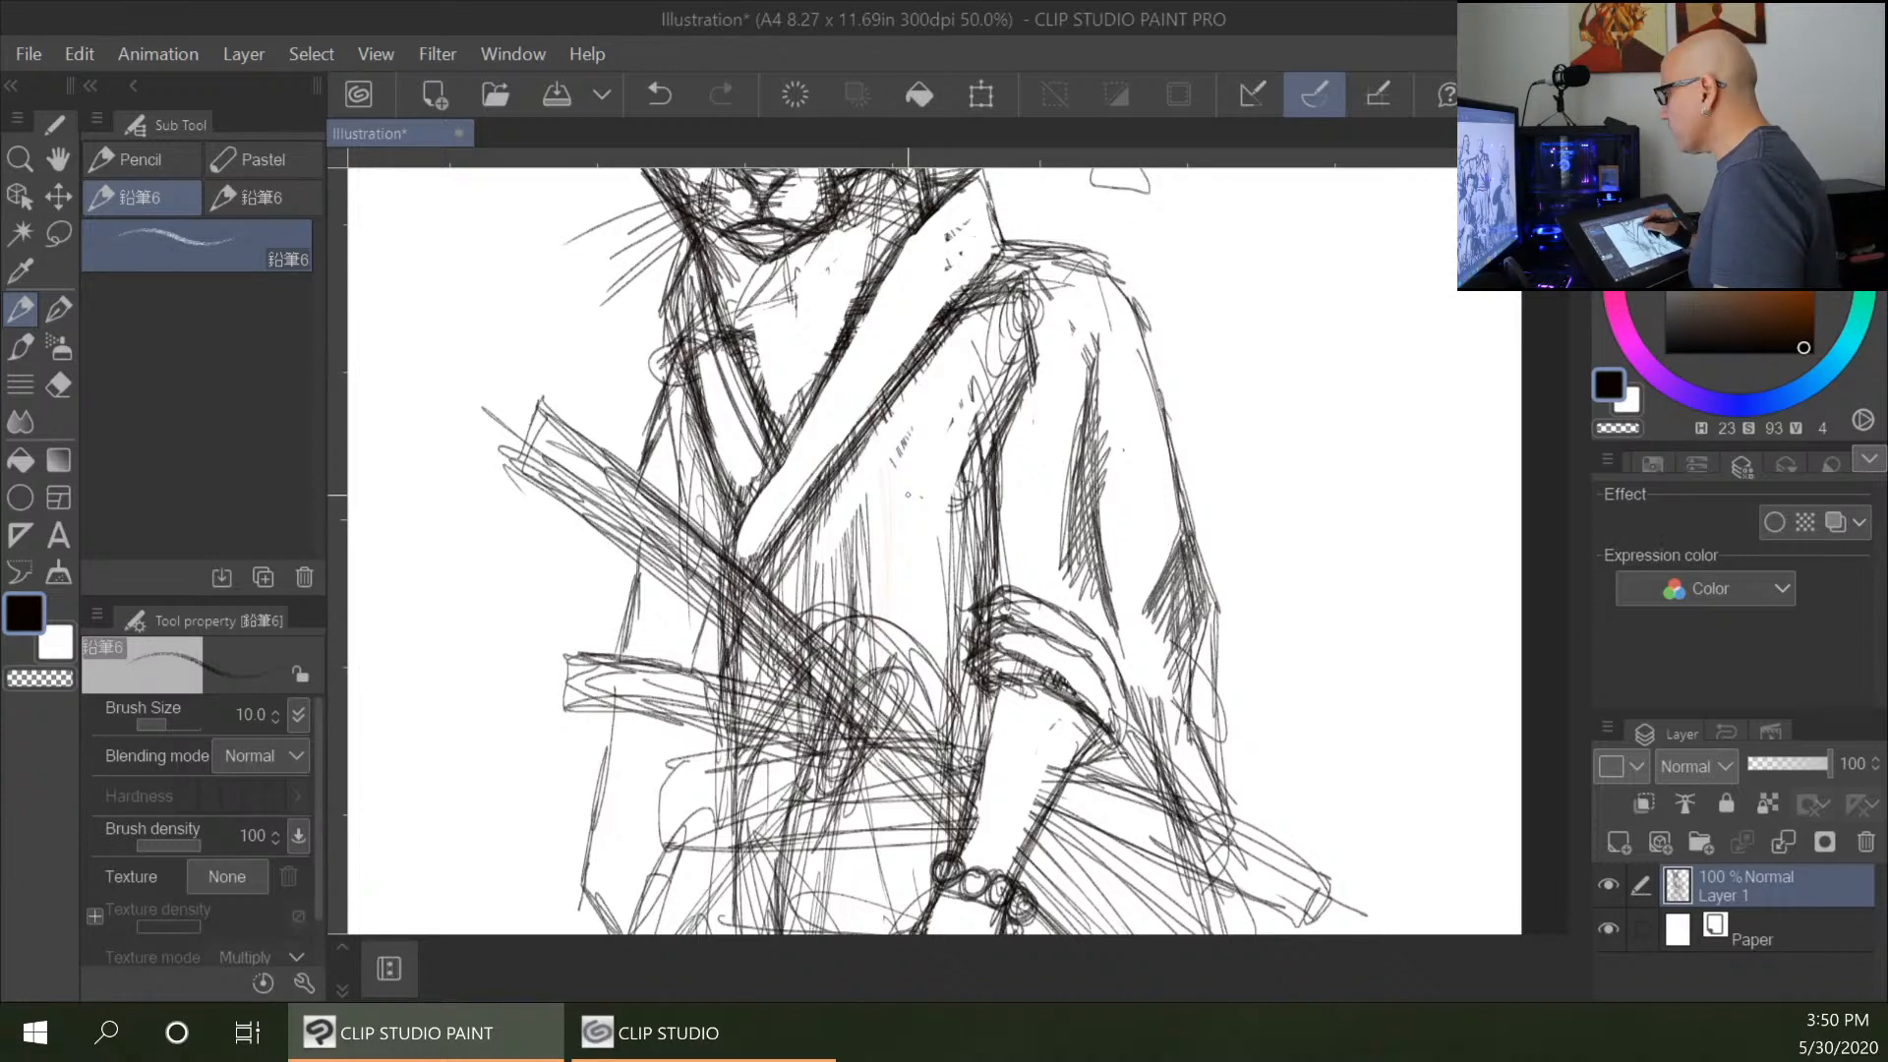
# Sketch angular fold lines on the kimono's torso just above the sword hilts.
pyautogui.moveTo(959, 435)
pyautogui.mouseDown()
pyautogui.moveTo(902, 590)
pyautogui.moveTo(843, 569)
pyautogui.mouseUp()
pyautogui.moveTo(934, 558); pyautogui.dragTo(870, 631)
pyautogui.moveTo(888, 548)
pyautogui.mouseDown()
pyautogui.moveTo(844, 571)
pyautogui.moveTo(887, 615)
pyautogui.mouseUp()
pyautogui.moveTo(914, 543); pyautogui.dragTo(831, 595)
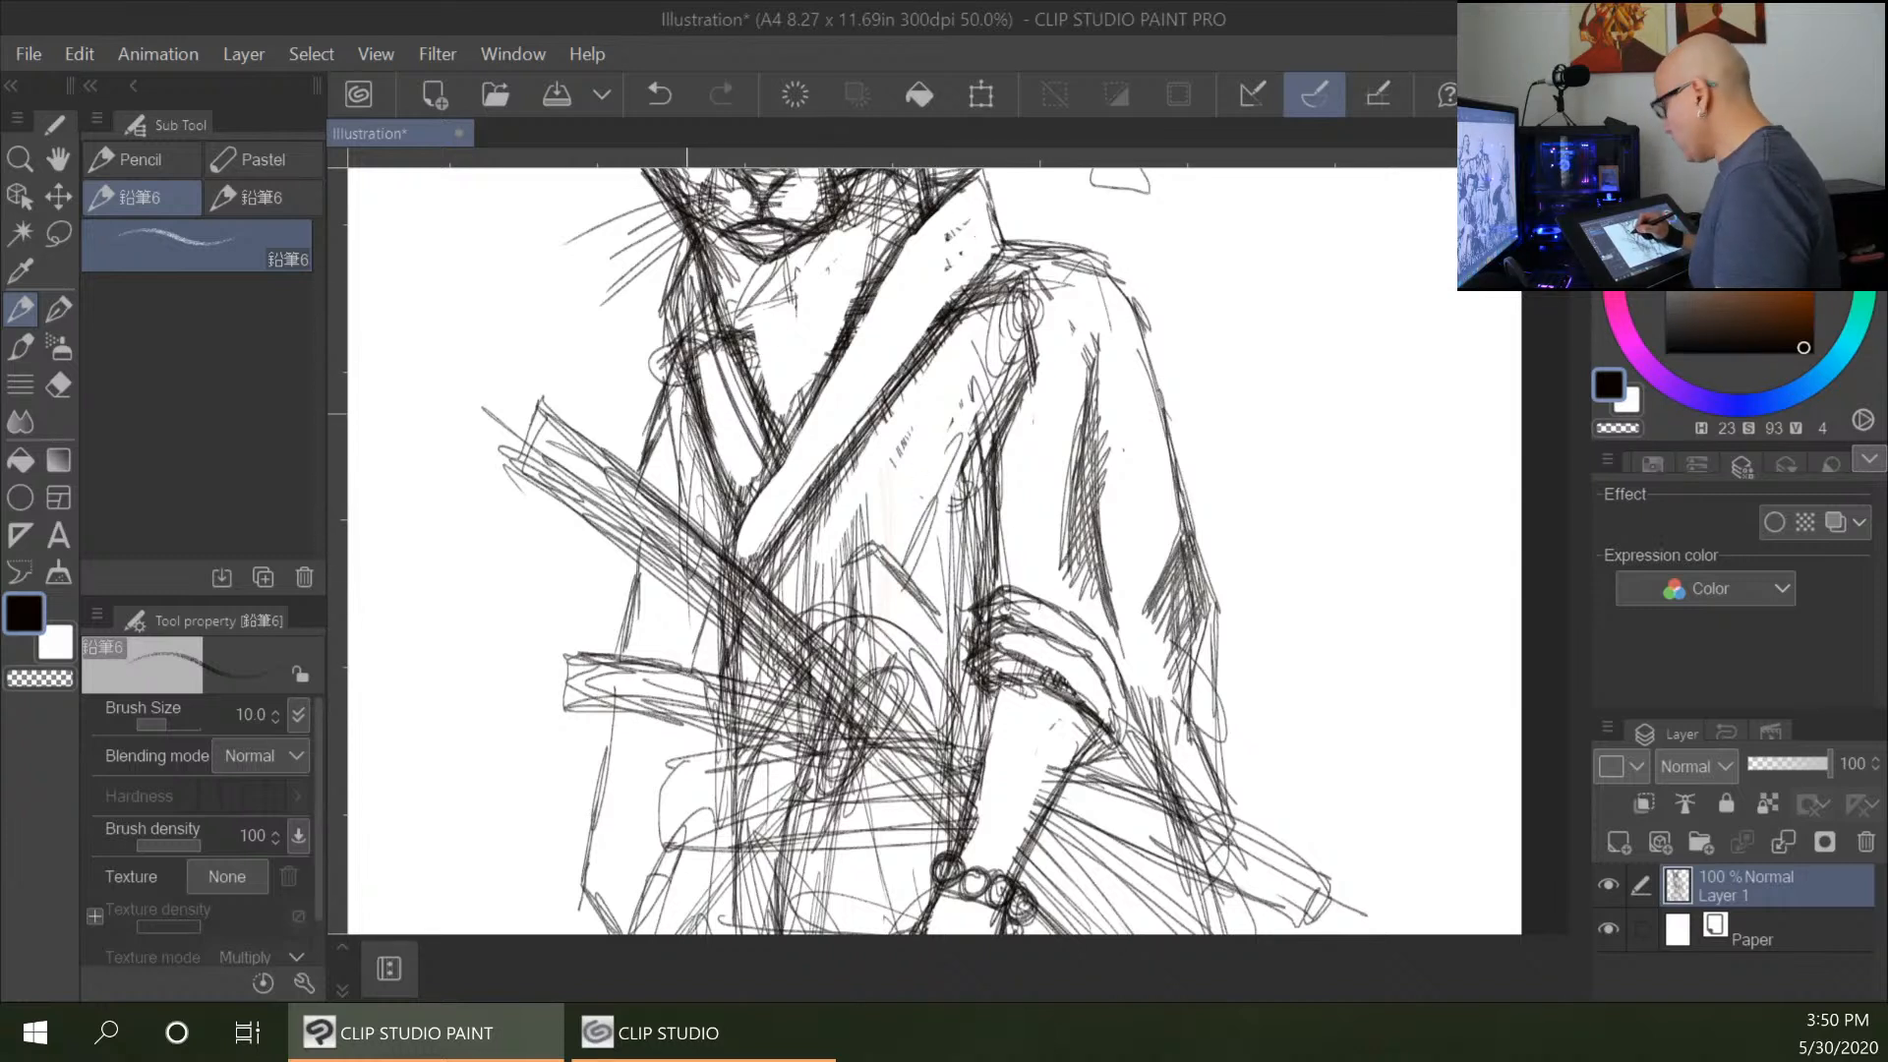
# Strengthen the chest edge and sleeve lines on the sword-hilt side, down to the sleeve's lower corner.
pyautogui.moveTo(685, 387)
pyautogui.mouseDown()
pyautogui.moveTo(660, 510)
pyautogui.moveTo(661, 487)
pyautogui.mouseUp()
pyautogui.moveTo(676, 557); pyautogui.dragTo(654, 660)
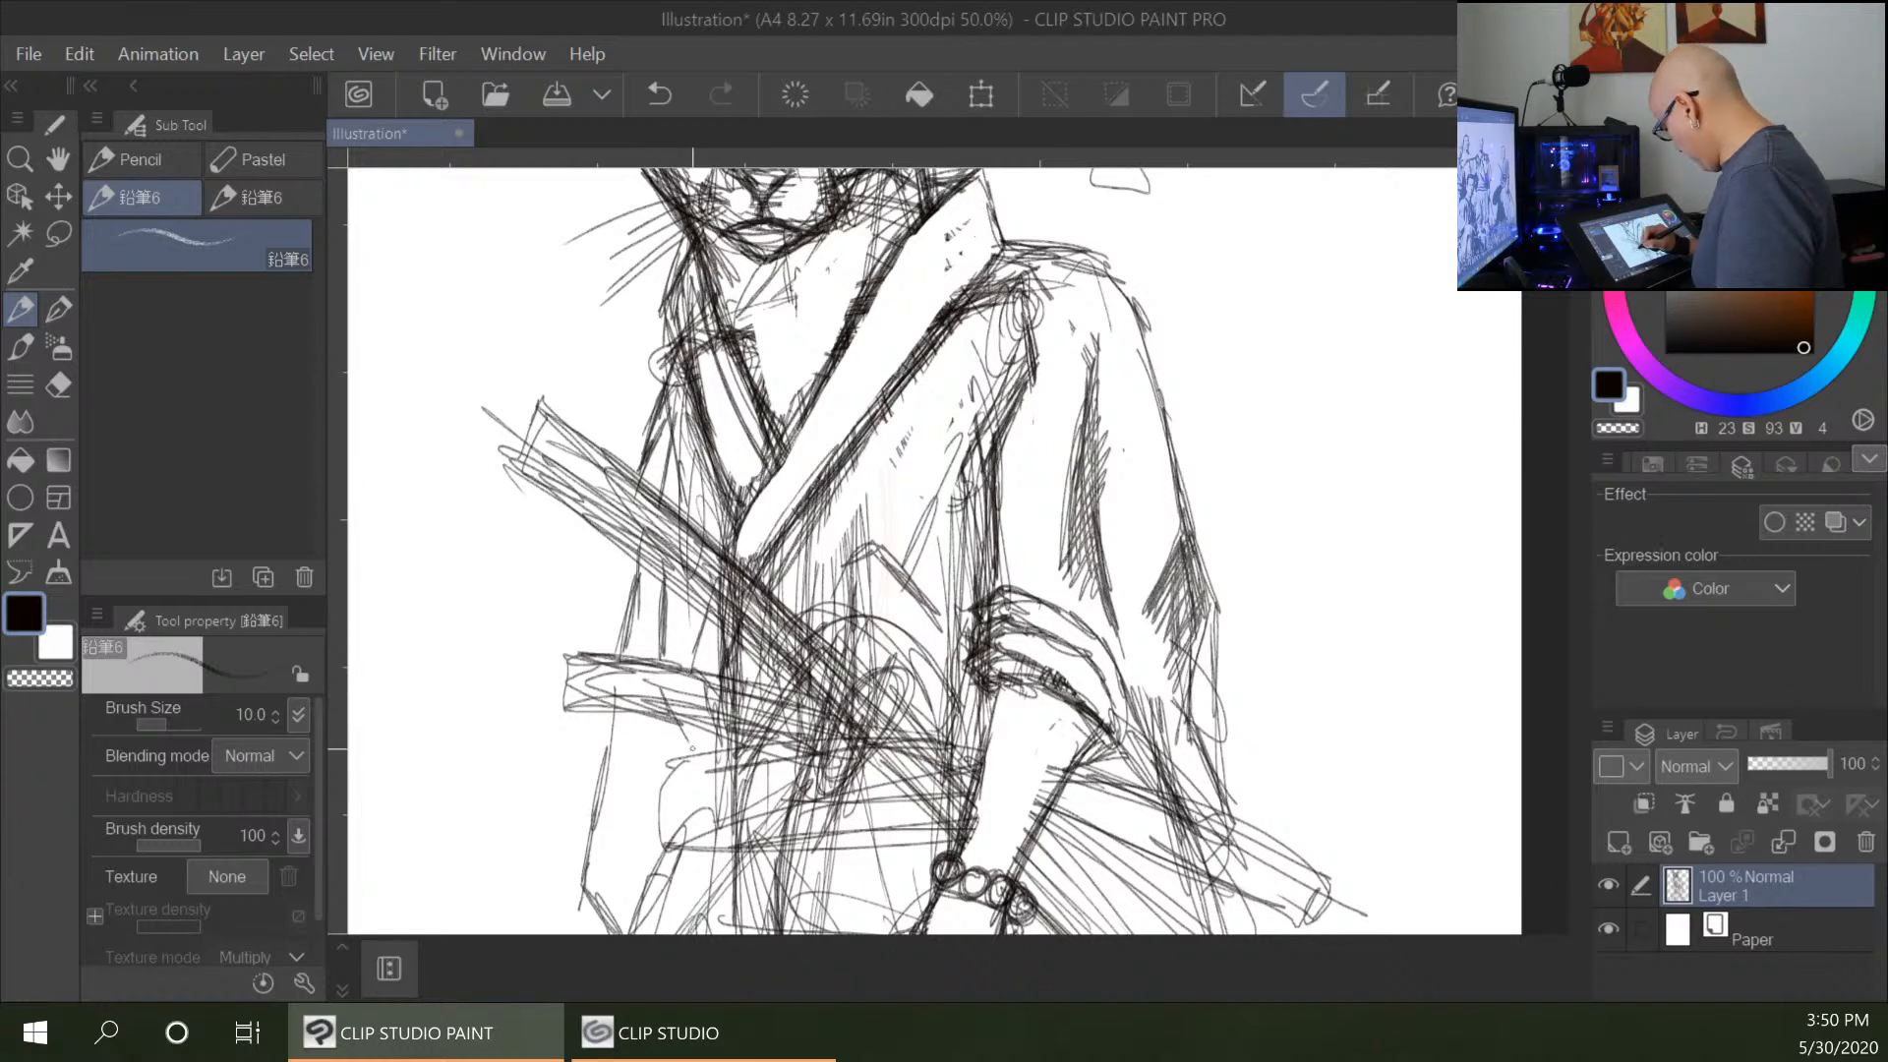
pyautogui.moveTo(676, 295); pyautogui.dragTo(665, 491)
pyautogui.moveTo(690, 411)
pyautogui.mouseDown()
pyautogui.moveTo(676, 527)
pyautogui.moveTo(679, 510)
pyautogui.mouseUp()
pyautogui.moveTo(696, 484); pyautogui.dragTo(687, 528)
pyautogui.moveTo(637, 599); pyautogui.dragTo(625, 652)
pyautogui.moveTo(632, 871); pyautogui.dragTo(593, 921)
pyautogui.moveTo(619, 870)
pyautogui.mouseDown()
pyautogui.moveTo(584, 909)
pyautogui.moveTo(612, 932)
pyautogui.moveTo(653, 829)
pyautogui.moveTo(674, 496)
pyautogui.mouseUp()
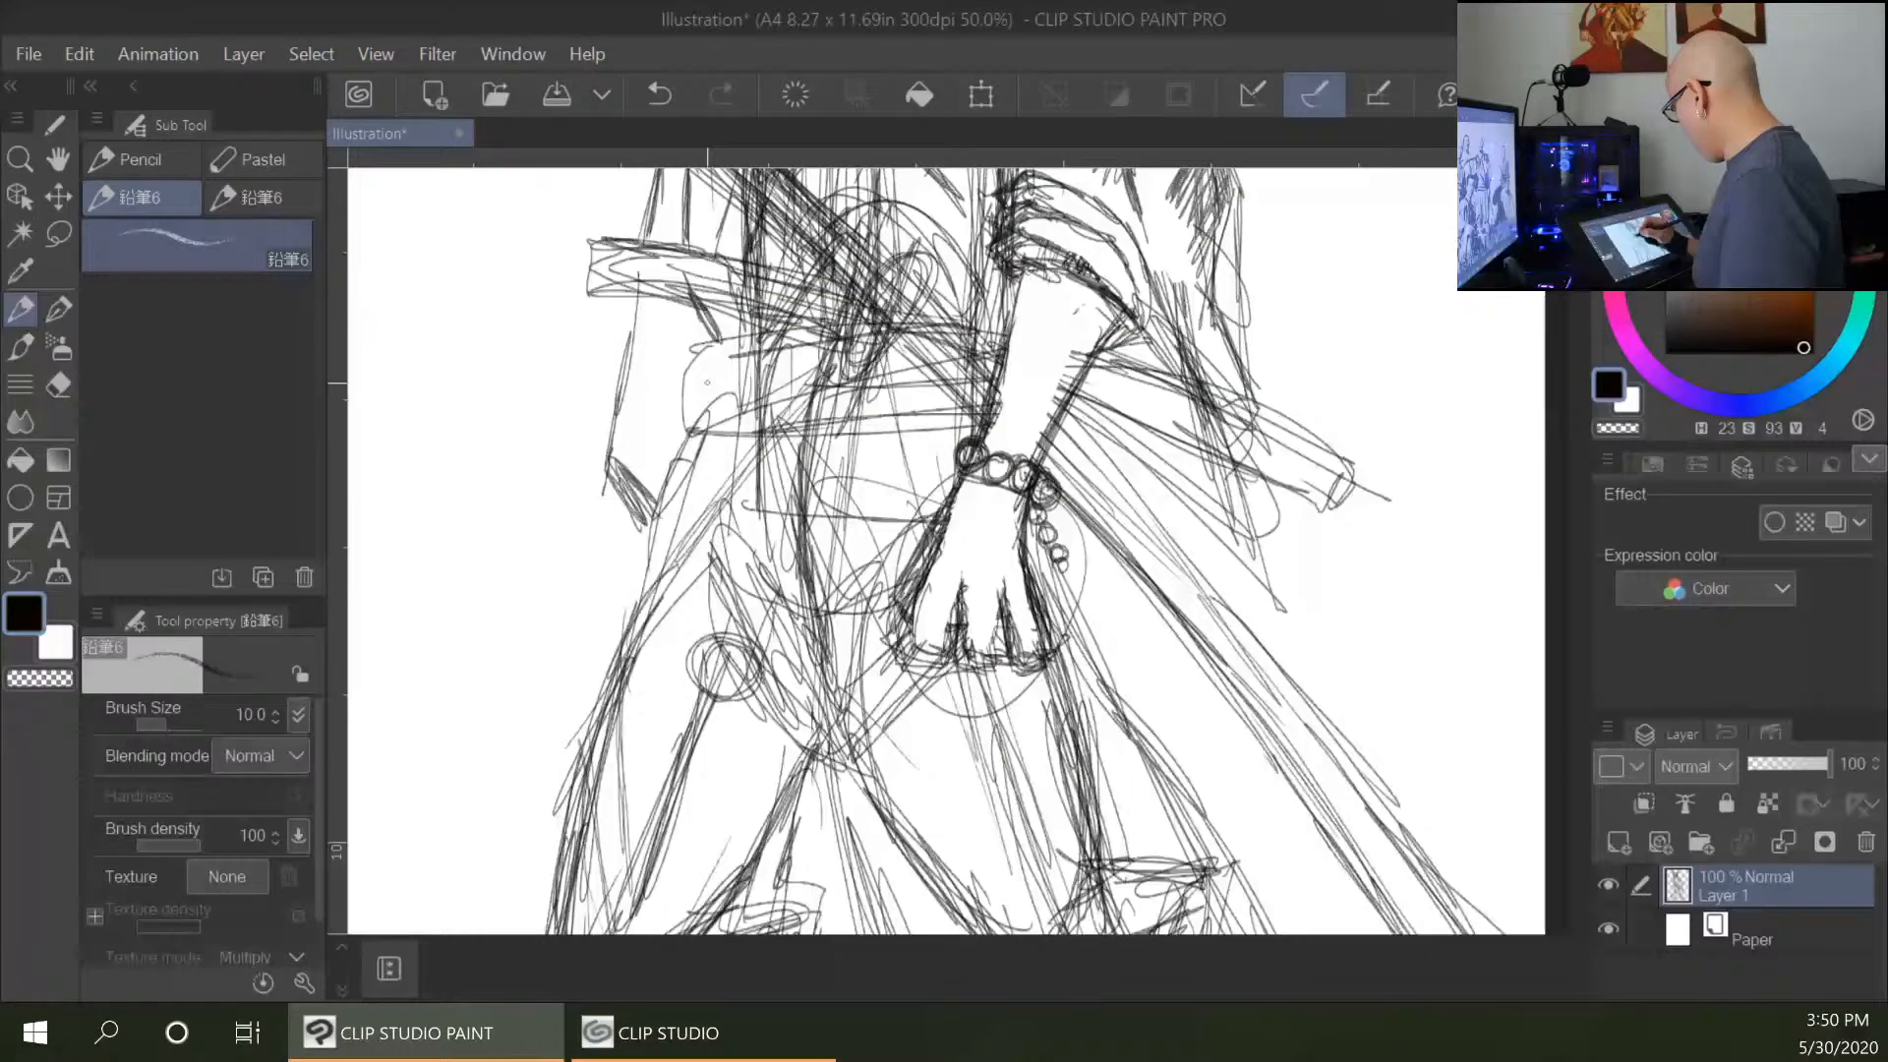
# Sketch the obi as overlapping bands wrapped around the waist between the hilt-side sleeve and the wrist.
pyautogui.moveTo(708, 336)
pyautogui.mouseDown()
pyautogui.moveTo(692, 431)
pyautogui.moveTo(969, 415)
pyautogui.mouseUp()
pyautogui.moveTo(739, 443); pyautogui.dragTo(842, 419)
pyautogui.moveTo(733, 343)
pyautogui.mouseDown()
pyautogui.moveTo(918, 335)
pyautogui.moveTo(688, 416)
pyautogui.mouseUp()
pyautogui.moveTo(689, 414); pyautogui.dragTo(969, 400)
pyautogui.moveTo(702, 444); pyautogui.dragTo(950, 415)
pyautogui.moveTo(691, 438)
pyautogui.mouseDown()
pyautogui.moveTo(675, 506)
pyautogui.moveTo(961, 443)
pyautogui.mouseUp()
pyautogui.moveTo(713, 485)
pyautogui.mouseDown()
pyautogui.moveTo(929, 456)
pyautogui.moveTo(826, 468)
pyautogui.mouseUp()
pyautogui.moveTo(678, 451); pyautogui.dragTo(690, 508)
pyautogui.moveTo(817, 467); pyautogui.dragTo(941, 436)
pyautogui.moveTo(677, 517)
pyautogui.mouseDown()
pyautogui.moveTo(793, 529)
pyautogui.moveTo(966, 503)
pyautogui.mouseUp()
pyautogui.moveTo(777, 537); pyautogui.dragTo(953, 489)
pyautogui.moveTo(757, 531); pyautogui.dragTo(988, 480)
pyautogui.moveTo(816, 468); pyautogui.dragTo(875, 449)
# Draw the flared outer edge of the hilt-side hakama leg and long fold lines down its inner side.
pyautogui.moveTo(1098, 640); pyautogui.dragTo(1120, 402)
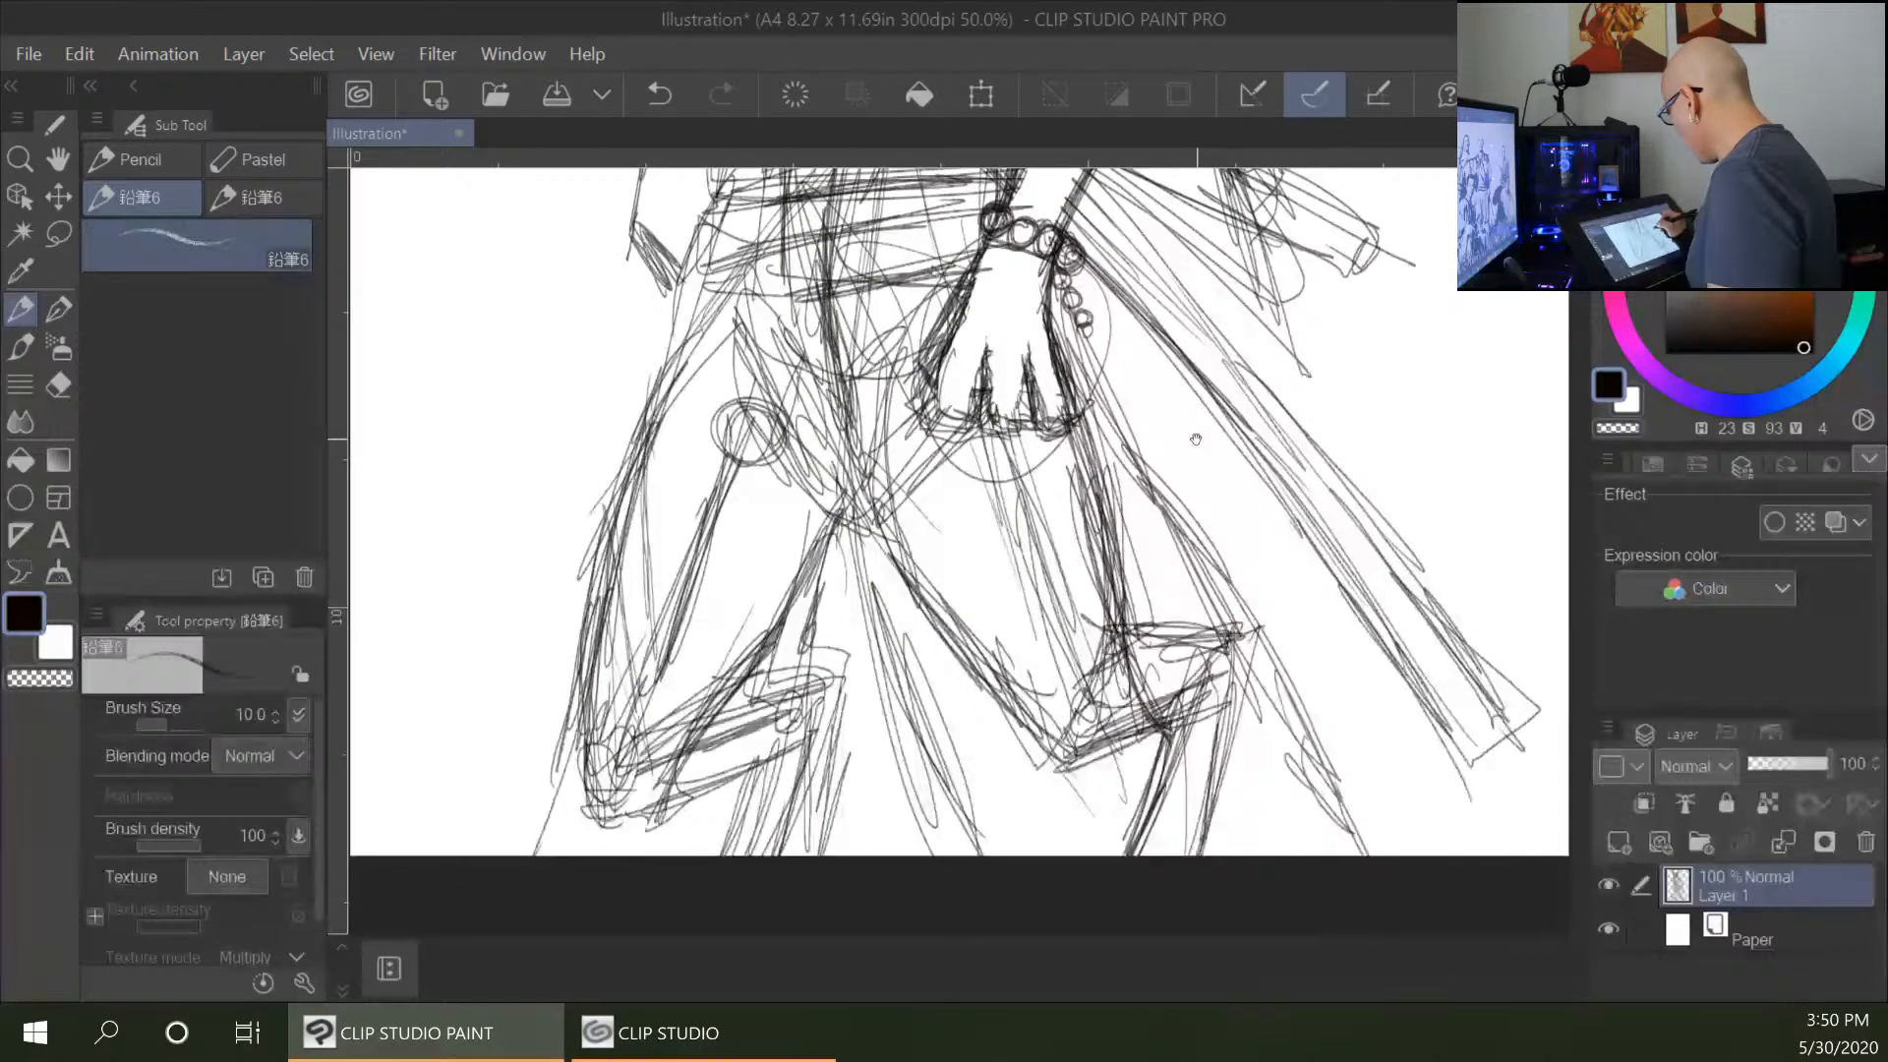
pyautogui.moveTo(707, 303); pyautogui.dragTo(632, 499)
pyautogui.moveTo(618, 536); pyautogui.dragTo(569, 700)
pyautogui.moveTo(679, 336); pyautogui.dragTo(625, 485)
pyautogui.moveTo(576, 645); pyautogui.dragTo(533, 842)
pyautogui.moveTo(602, 550); pyautogui.dragTo(528, 853)
pyautogui.moveTo(659, 385); pyautogui.dragTo(648, 420)
pyautogui.moveTo(753, 300); pyautogui.dragTo(629, 758)
pyautogui.moveTo(726, 350); pyautogui.dragTo(631, 737)
pyautogui.moveTo(716, 409); pyautogui.dragTo(629, 747)
# Sketch the hakama's central pleats falling from the crotch to the bottom of the page.
pyautogui.moveTo(836, 516); pyautogui.dragTo(844, 816)
pyautogui.moveTo(835, 569); pyautogui.dragTo(840, 816)
pyautogui.moveTo(842, 523); pyautogui.dragTo(838, 718)
pyautogui.moveTo(842, 556); pyautogui.dragTo(836, 848)
pyautogui.moveTo(833, 626); pyautogui.dragTo(831, 848)
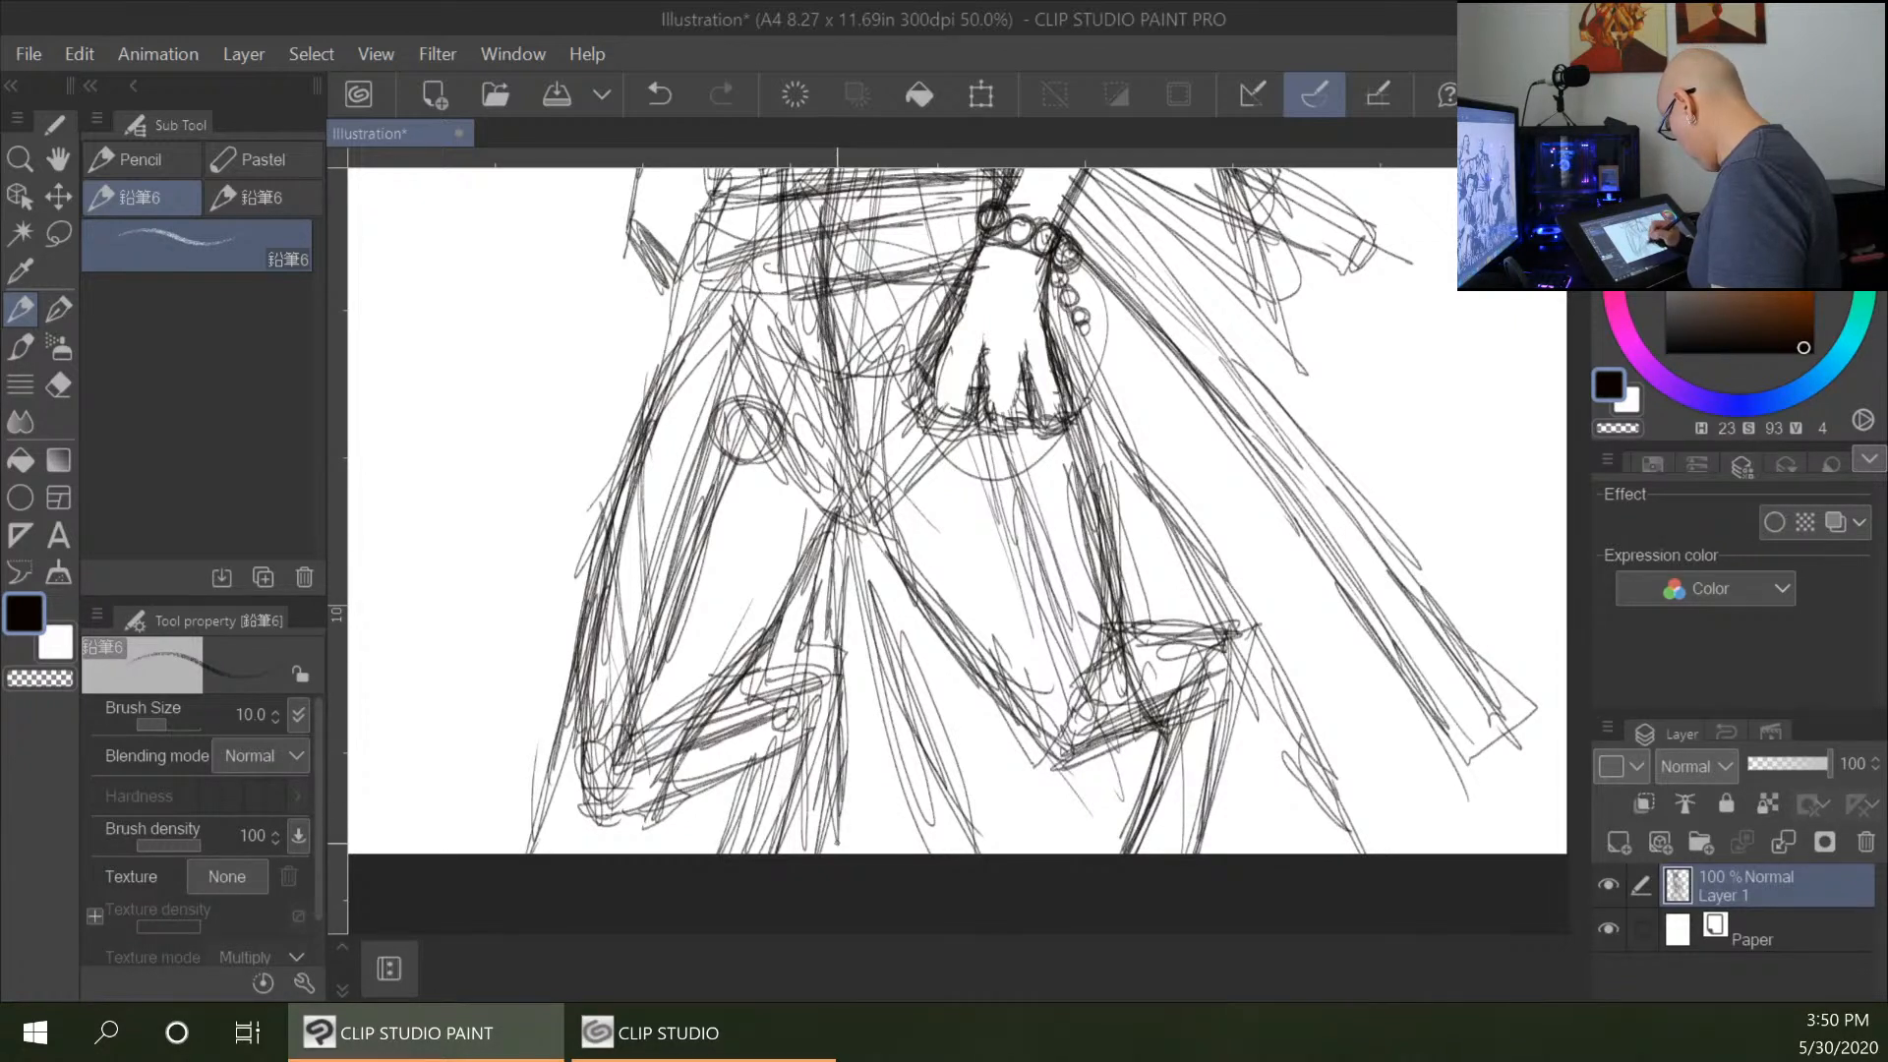
pyautogui.moveTo(812, 549)
pyautogui.mouseDown()
pyautogui.moveTo(890, 552)
pyautogui.moveTo(828, 816)
pyautogui.mouseUp()
pyautogui.moveTo(818, 563); pyautogui.dragTo(813, 662)
pyautogui.moveTo(861, 490)
pyautogui.mouseDown()
pyautogui.moveTo(854, 636)
pyautogui.moveTo(885, 704)
pyautogui.mouseUp()
pyautogui.moveTo(866, 619); pyautogui.dragTo(953, 852)
pyautogui.moveTo(888, 696); pyautogui.dragTo(957, 852)
# Erase the leg and knee construction lines inside both sides of the hakama.
pyautogui.moveTo(715, 381)
pyautogui.mouseDown()
pyautogui.moveTo(634, 718)
pyautogui.moveTo(732, 437)
pyautogui.mouseUp()
pyautogui.moveTo(752, 438); pyautogui.dragTo(632, 733)
pyautogui.moveTo(703, 531)
pyautogui.mouseDown()
pyautogui.moveTo(652, 744)
pyautogui.moveTo(765, 615)
pyautogui.moveTo(777, 723)
pyautogui.moveTo(778, 702)
pyautogui.moveTo(640, 816)
pyautogui.moveTo(708, 388)
pyautogui.moveTo(707, 549)
pyautogui.moveTo(742, 413)
pyautogui.moveTo(678, 796)
pyautogui.mouseUp()
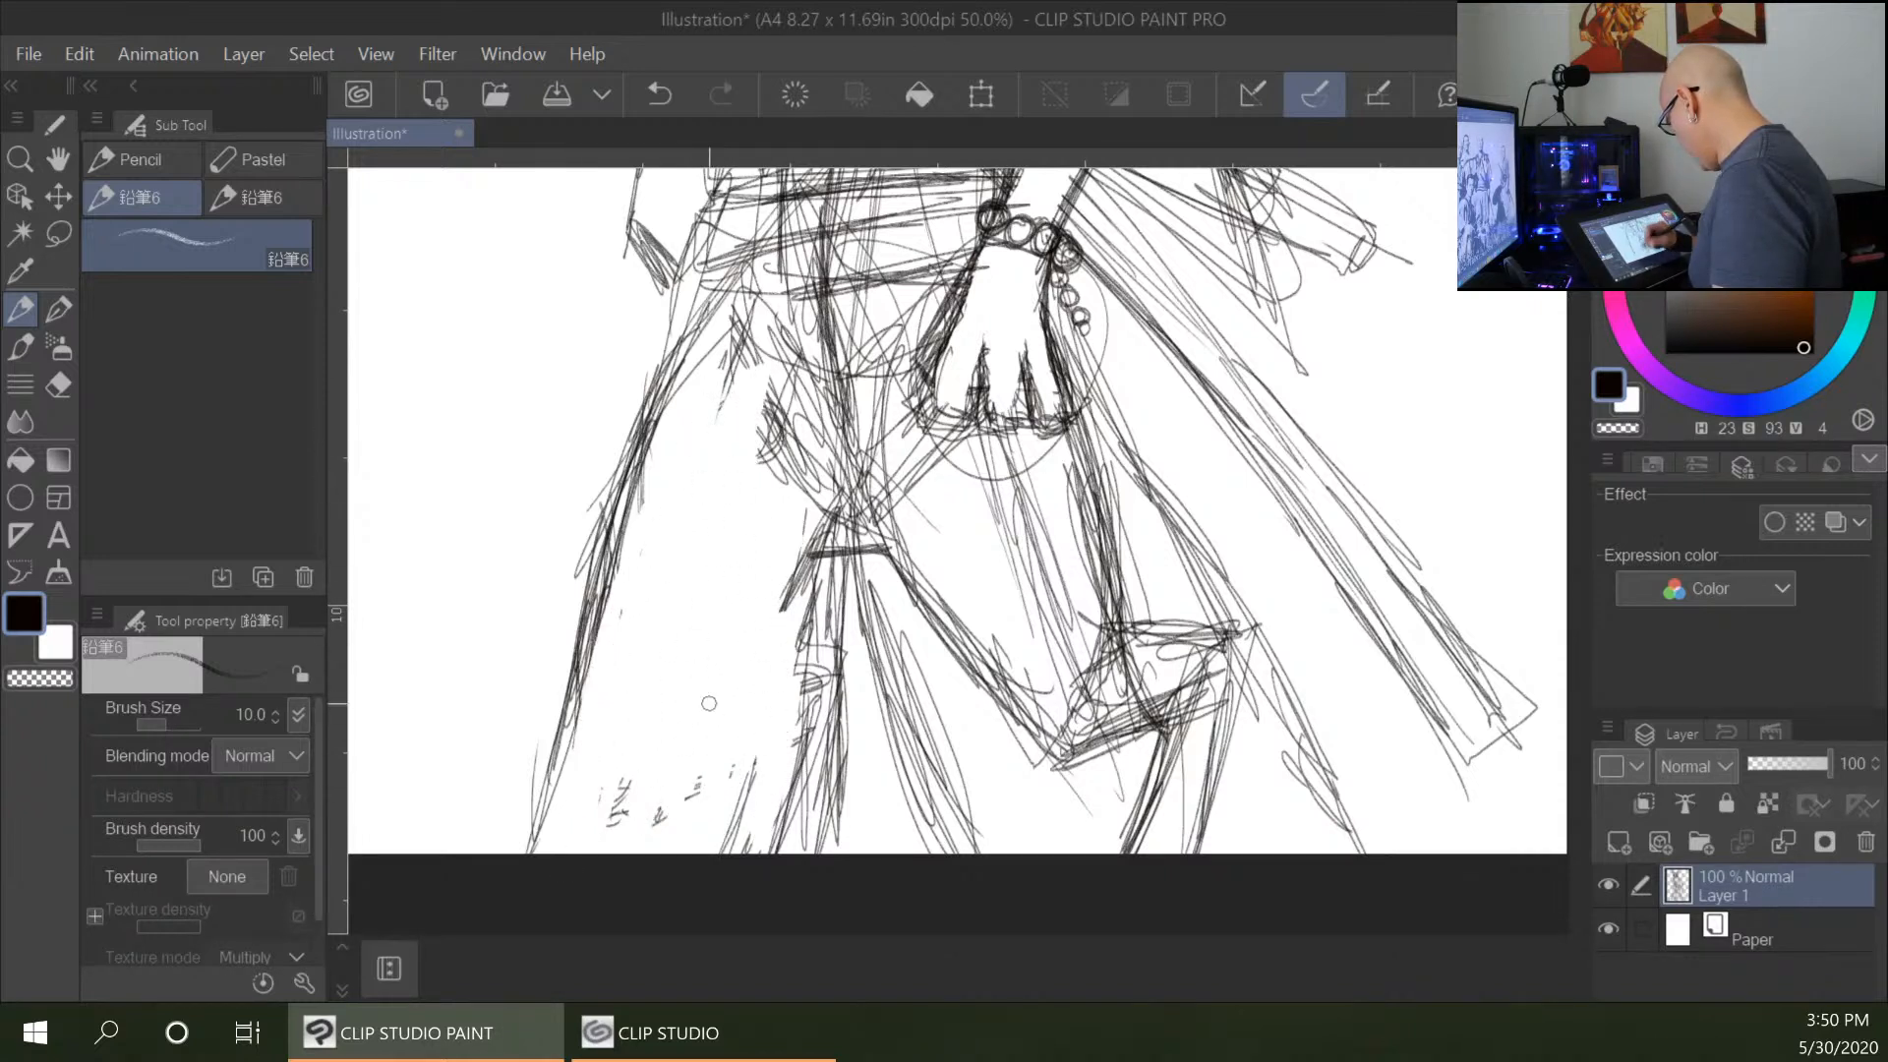
pyautogui.moveTo(933, 546)
pyautogui.mouseDown()
pyautogui.moveTo(1027, 742)
pyautogui.moveTo(1047, 630)
pyautogui.moveTo(1121, 492)
pyautogui.moveTo(1194, 688)
pyautogui.moveTo(1219, 678)
pyautogui.moveTo(1111, 491)
pyautogui.moveTo(1209, 689)
pyautogui.moveTo(1185, 784)
pyautogui.moveTo(1072, 689)
pyautogui.moveTo(1012, 679)
pyautogui.moveTo(1078, 821)
pyautogui.moveTo(1089, 578)
pyautogui.mouseUp()
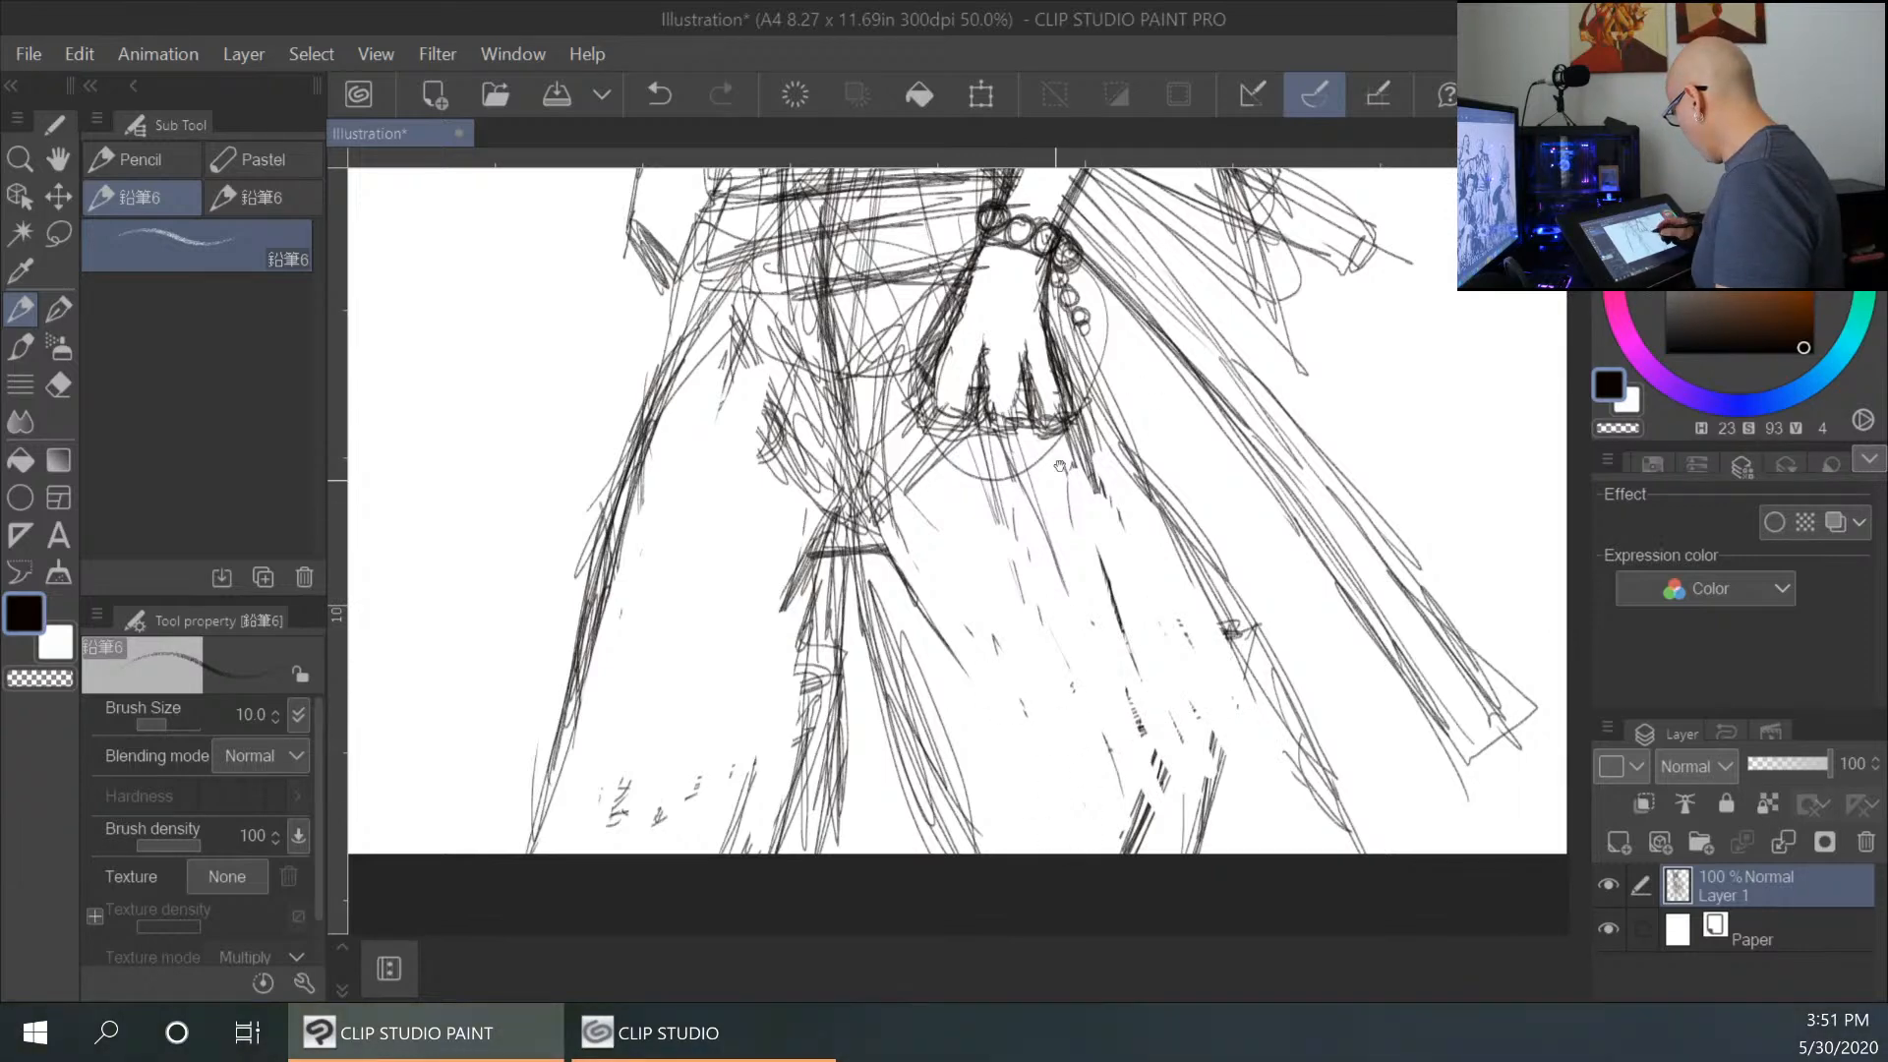
pyautogui.hotkey('ctrl', '-')
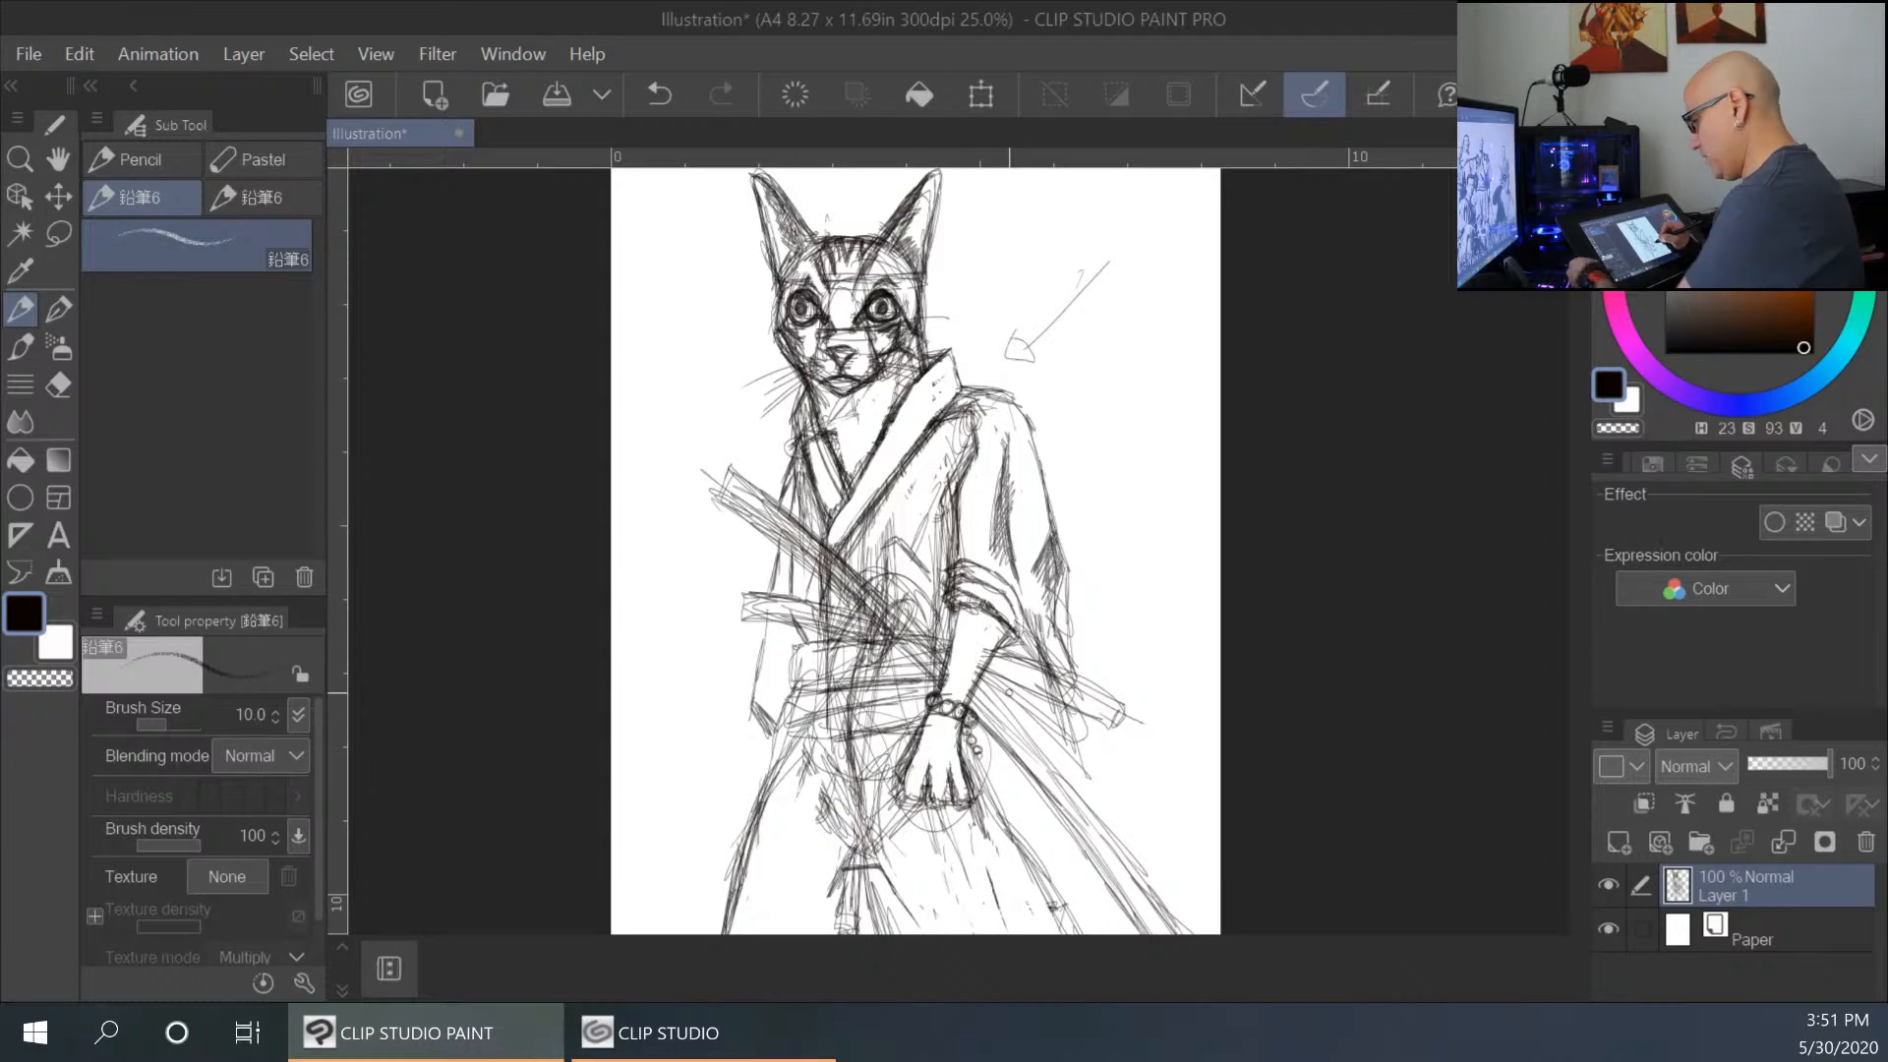
# Select the hand together with its bead bracelet using a freehand lasso.
pyautogui.hotkey('ctrl', '+')
pyautogui.hotkey('ctrl', '+')
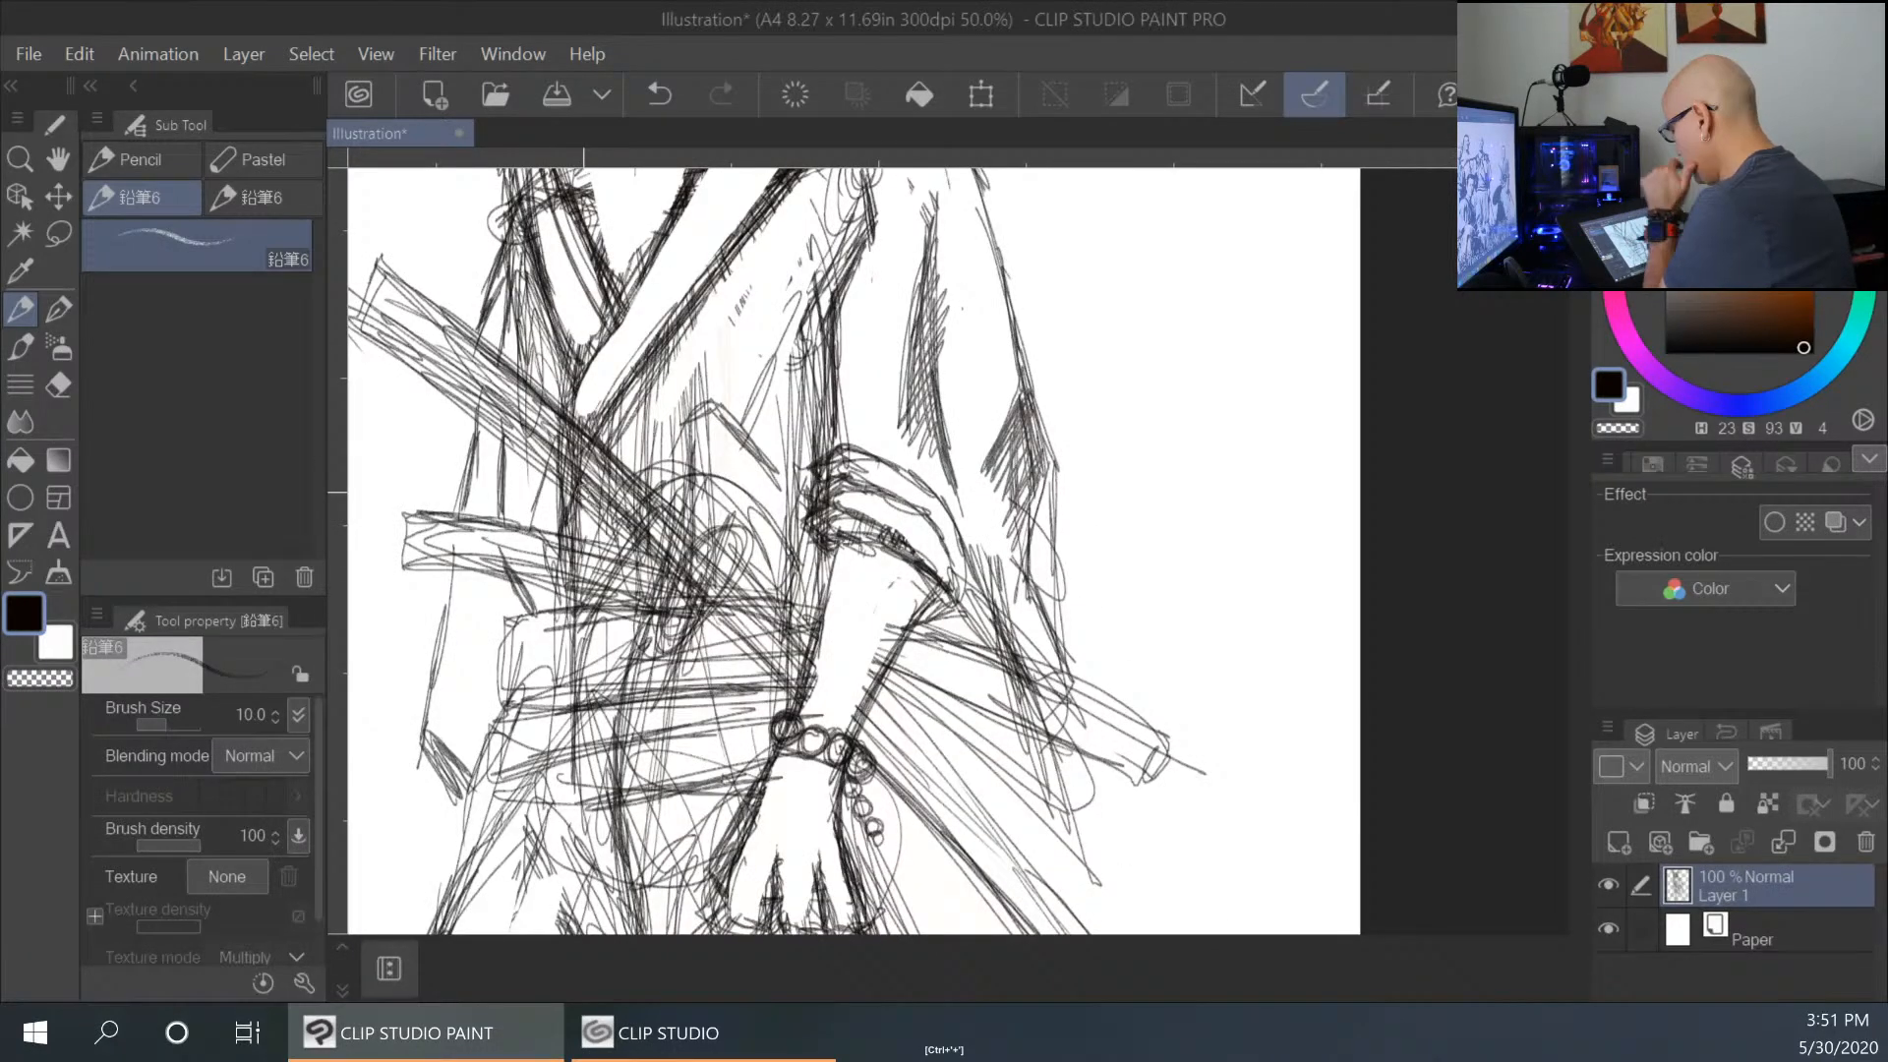
pyautogui.click(57, 235)
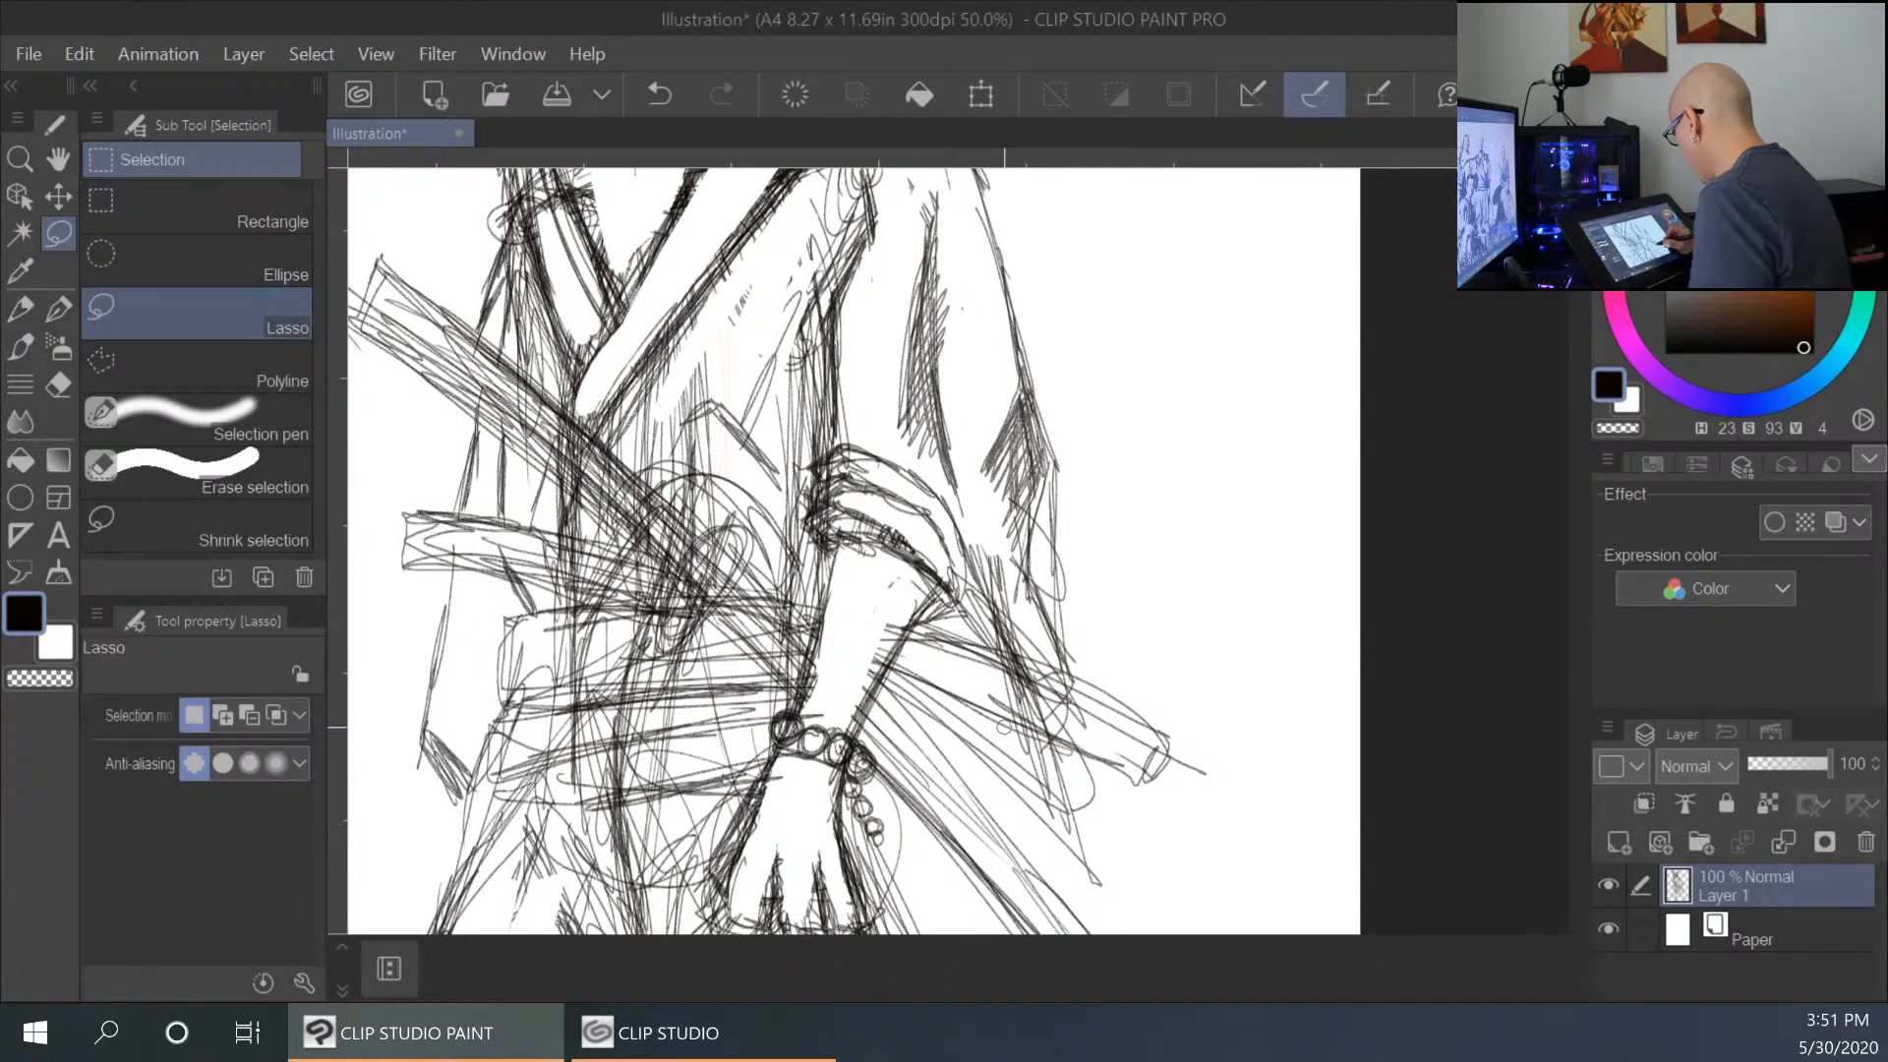
pyautogui.moveTo(1022, 713); pyautogui.dragTo(1079, 567)
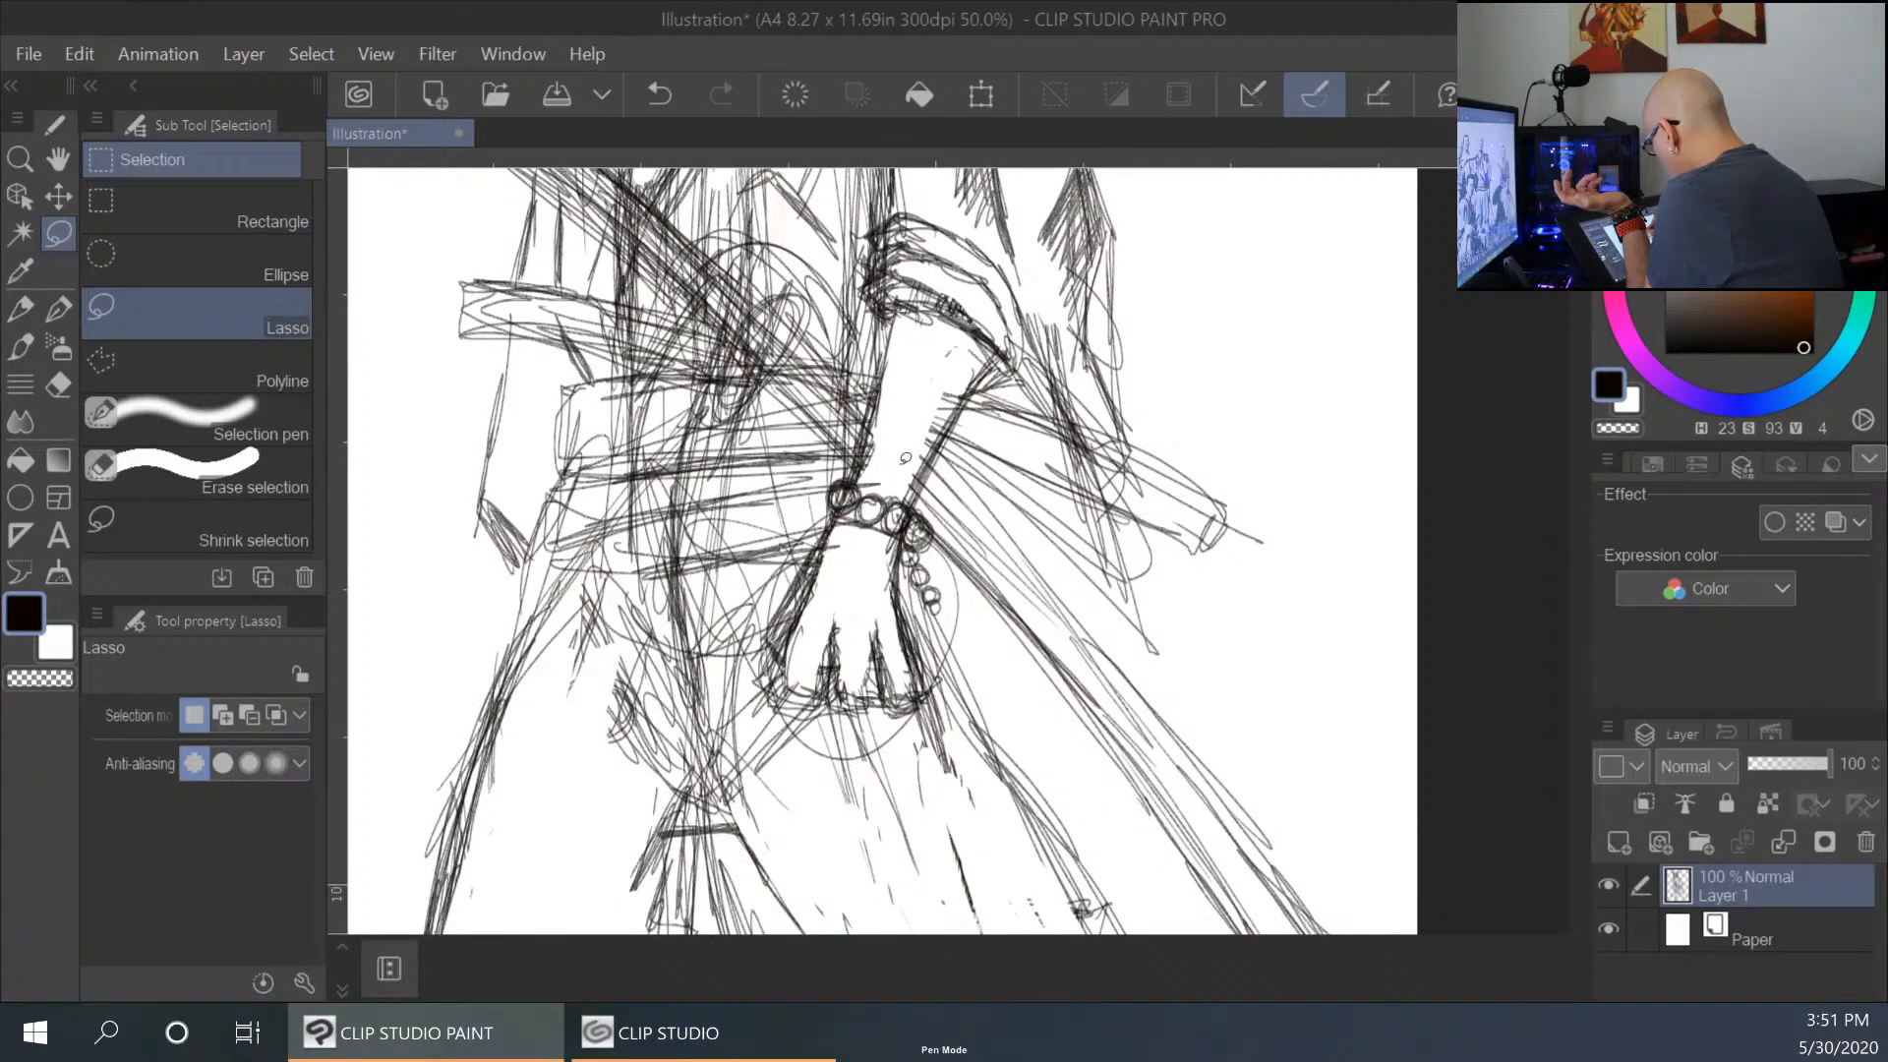
pyautogui.moveTo(846, 455)
pyautogui.mouseDown()
pyautogui.moveTo(763, 612)
pyautogui.moveTo(854, 728)
pyautogui.moveTo(964, 670)
pyautogui.mouseUp()
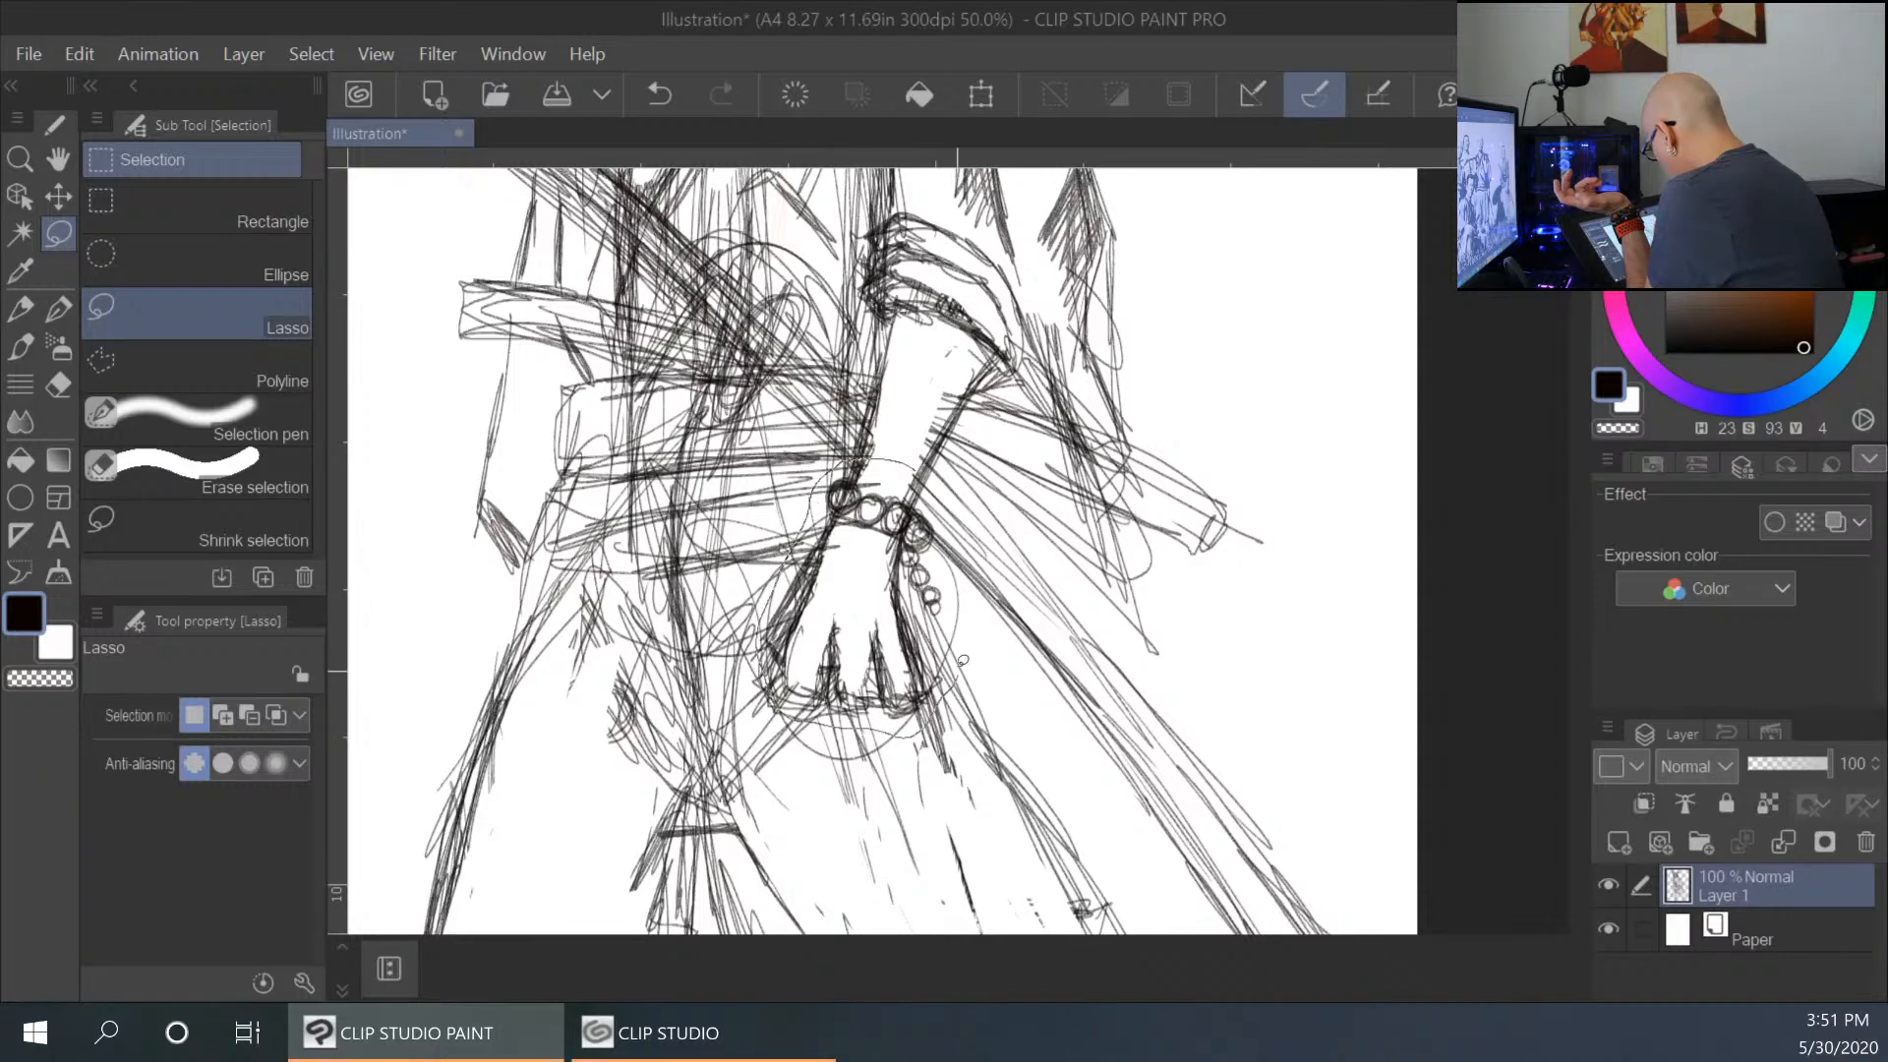
pyautogui.moveTo(967, 526)
pyautogui.mouseDown()
pyautogui.moveTo(915, 460)
pyautogui.moveTo(865, 457)
pyautogui.mouseUp()
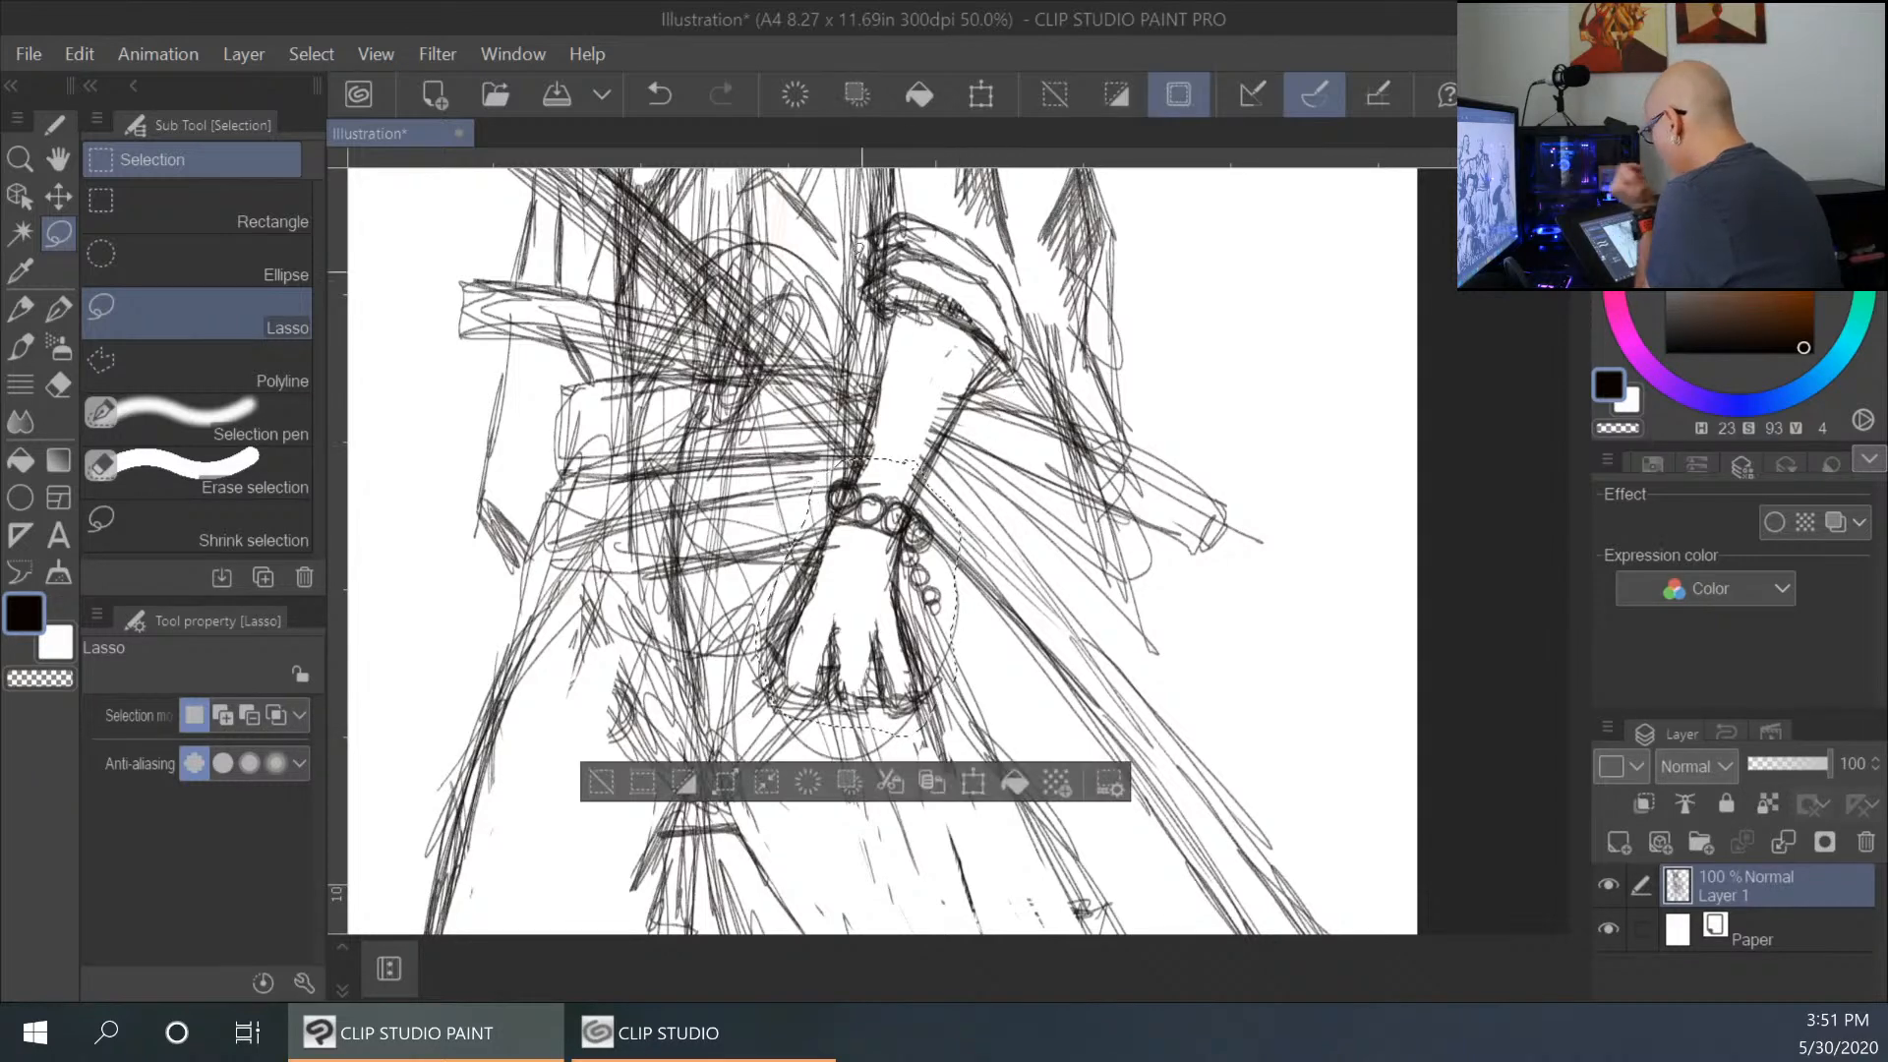
# Move the selected hand and bracelet up toward the rolled cuff to shorten the forearm, apply the transformation and deselect.
pyautogui.click(59, 196)
pyautogui.click(973, 782)
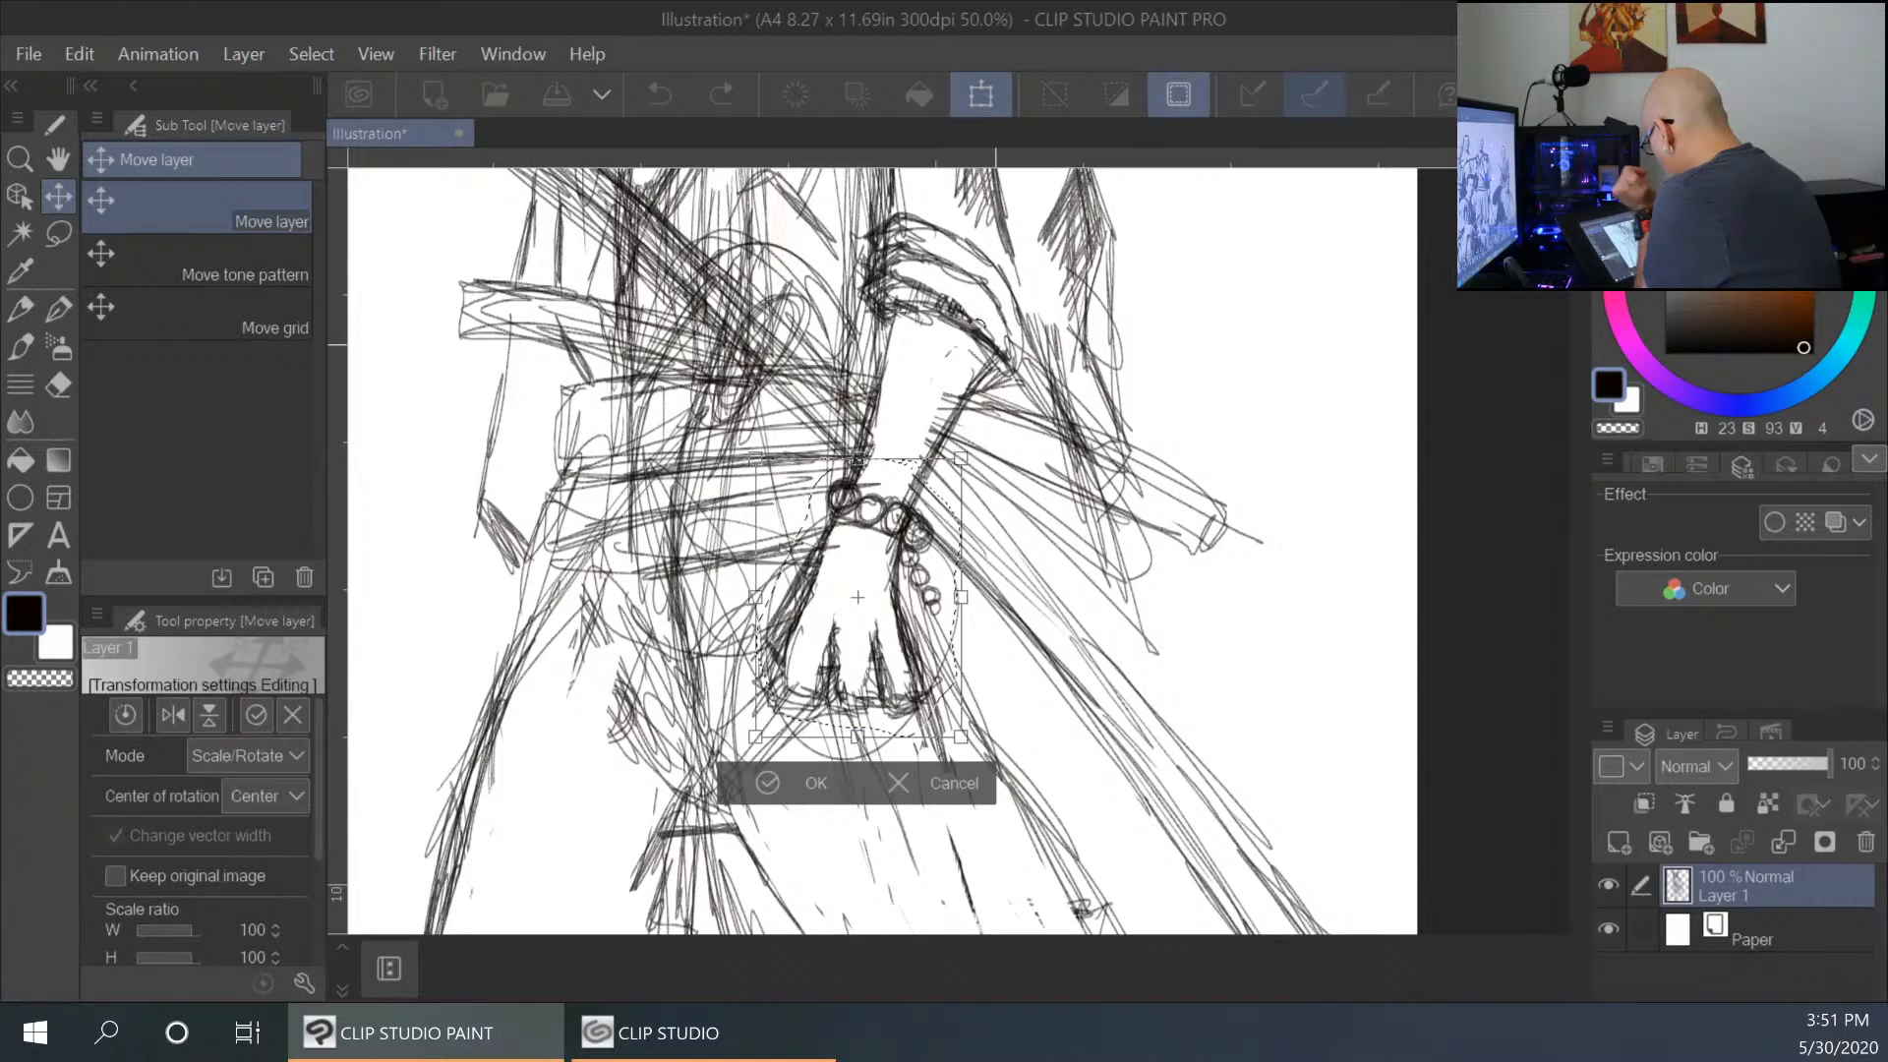
pyautogui.moveTo(858, 596); pyautogui.dragTo(891, 488)
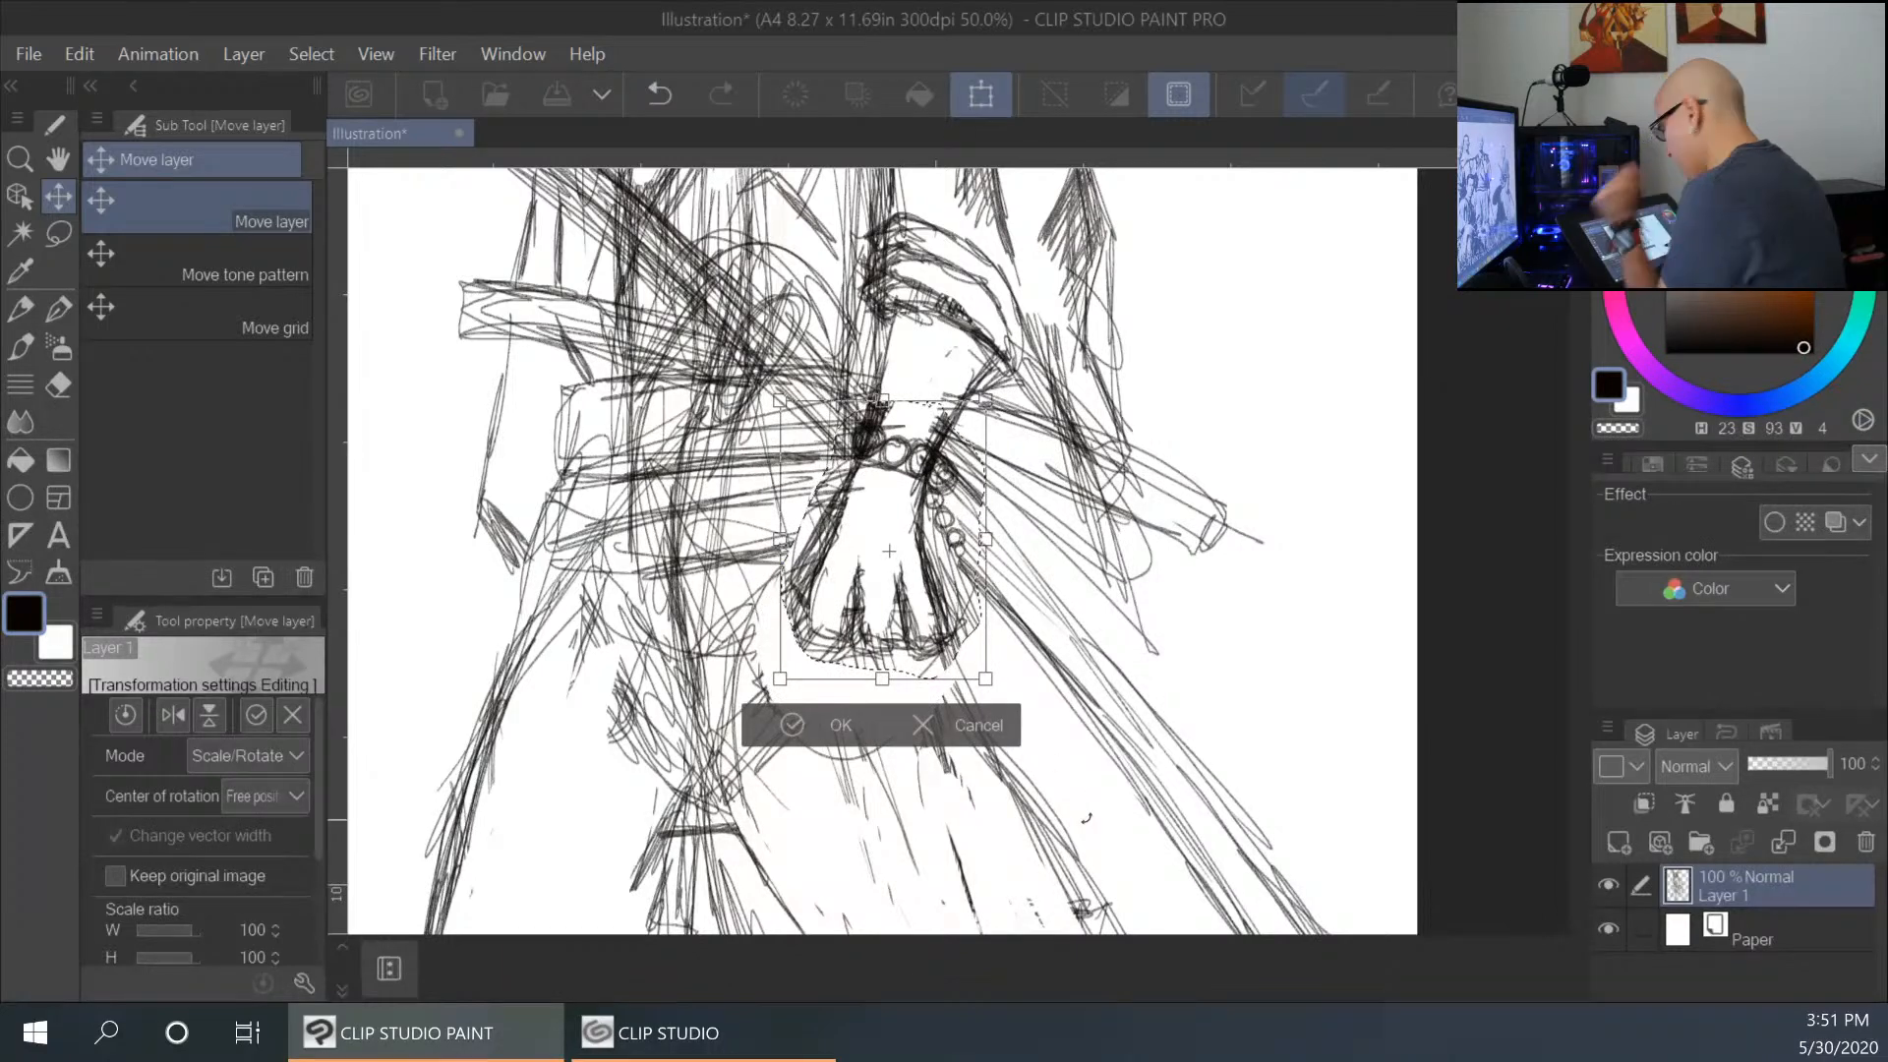
pyautogui.hotkey('ctrl', '-')
pyautogui.hotkey('ctrl', '-')
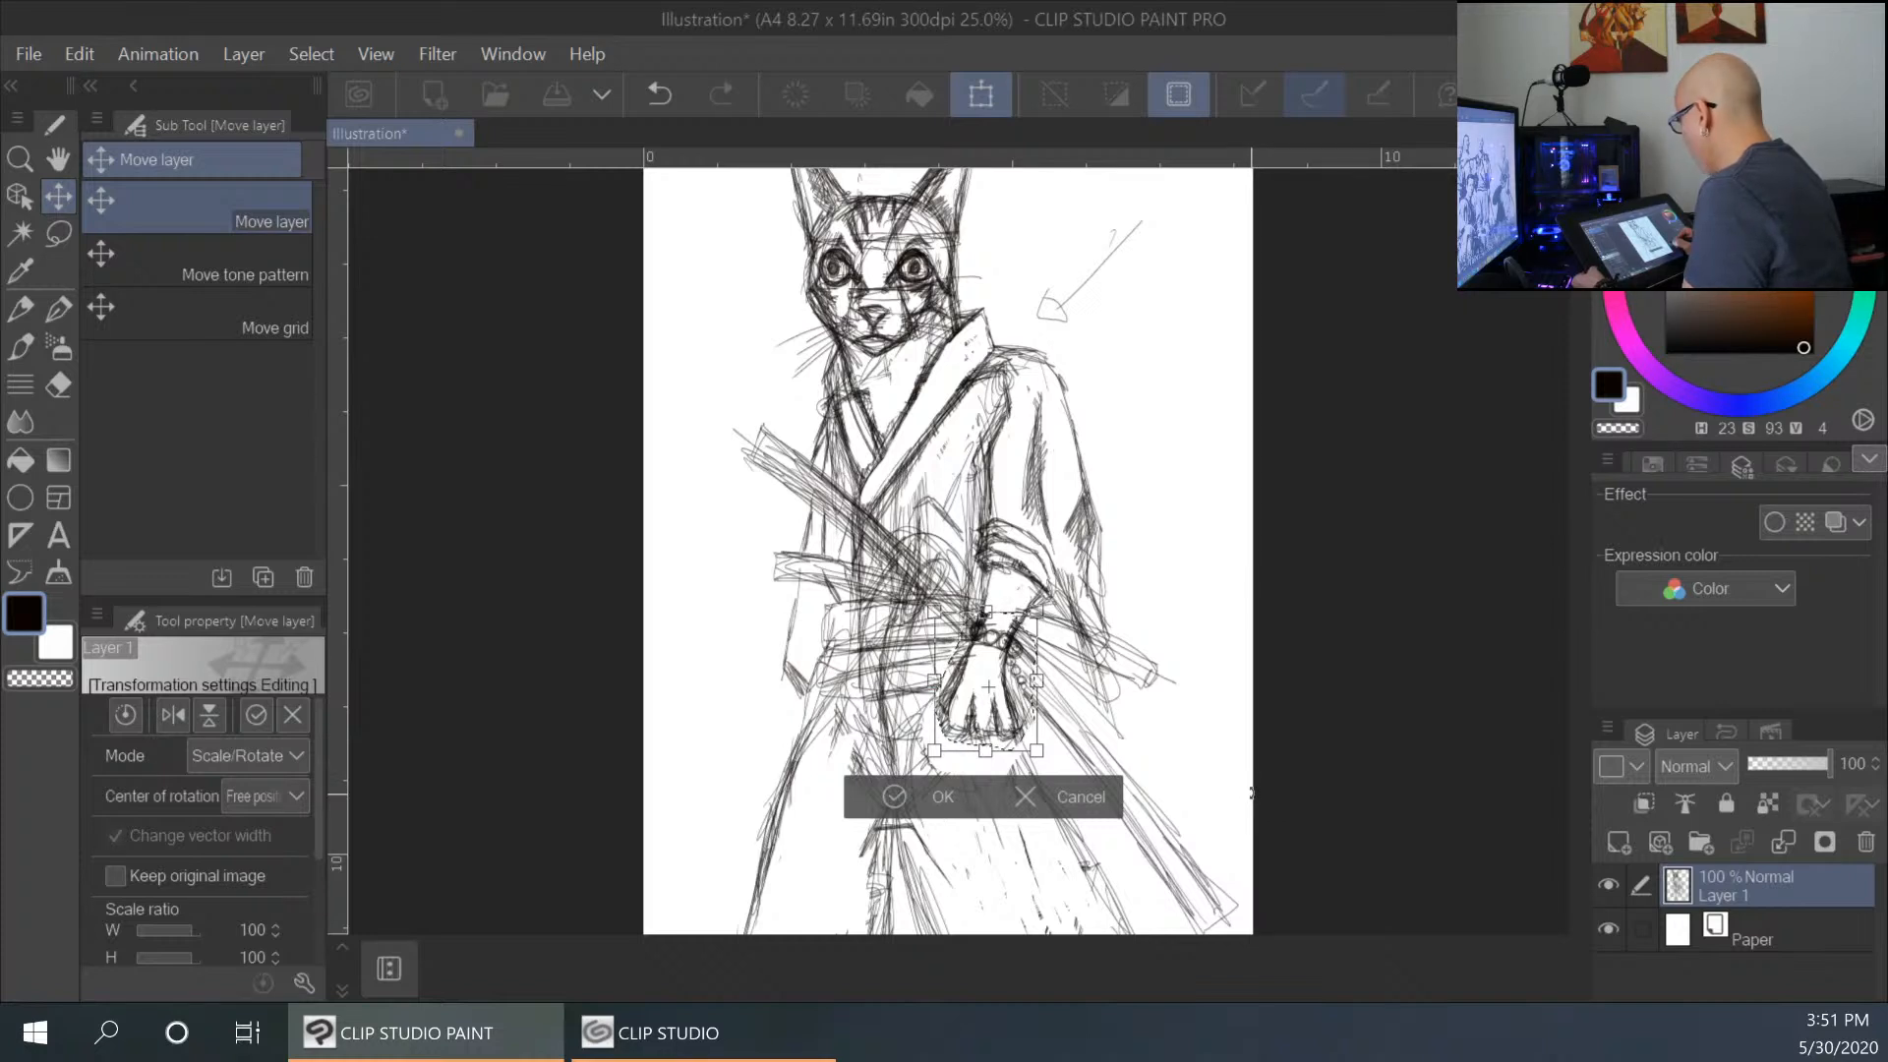
pyautogui.hotkey('ctrl', '-')
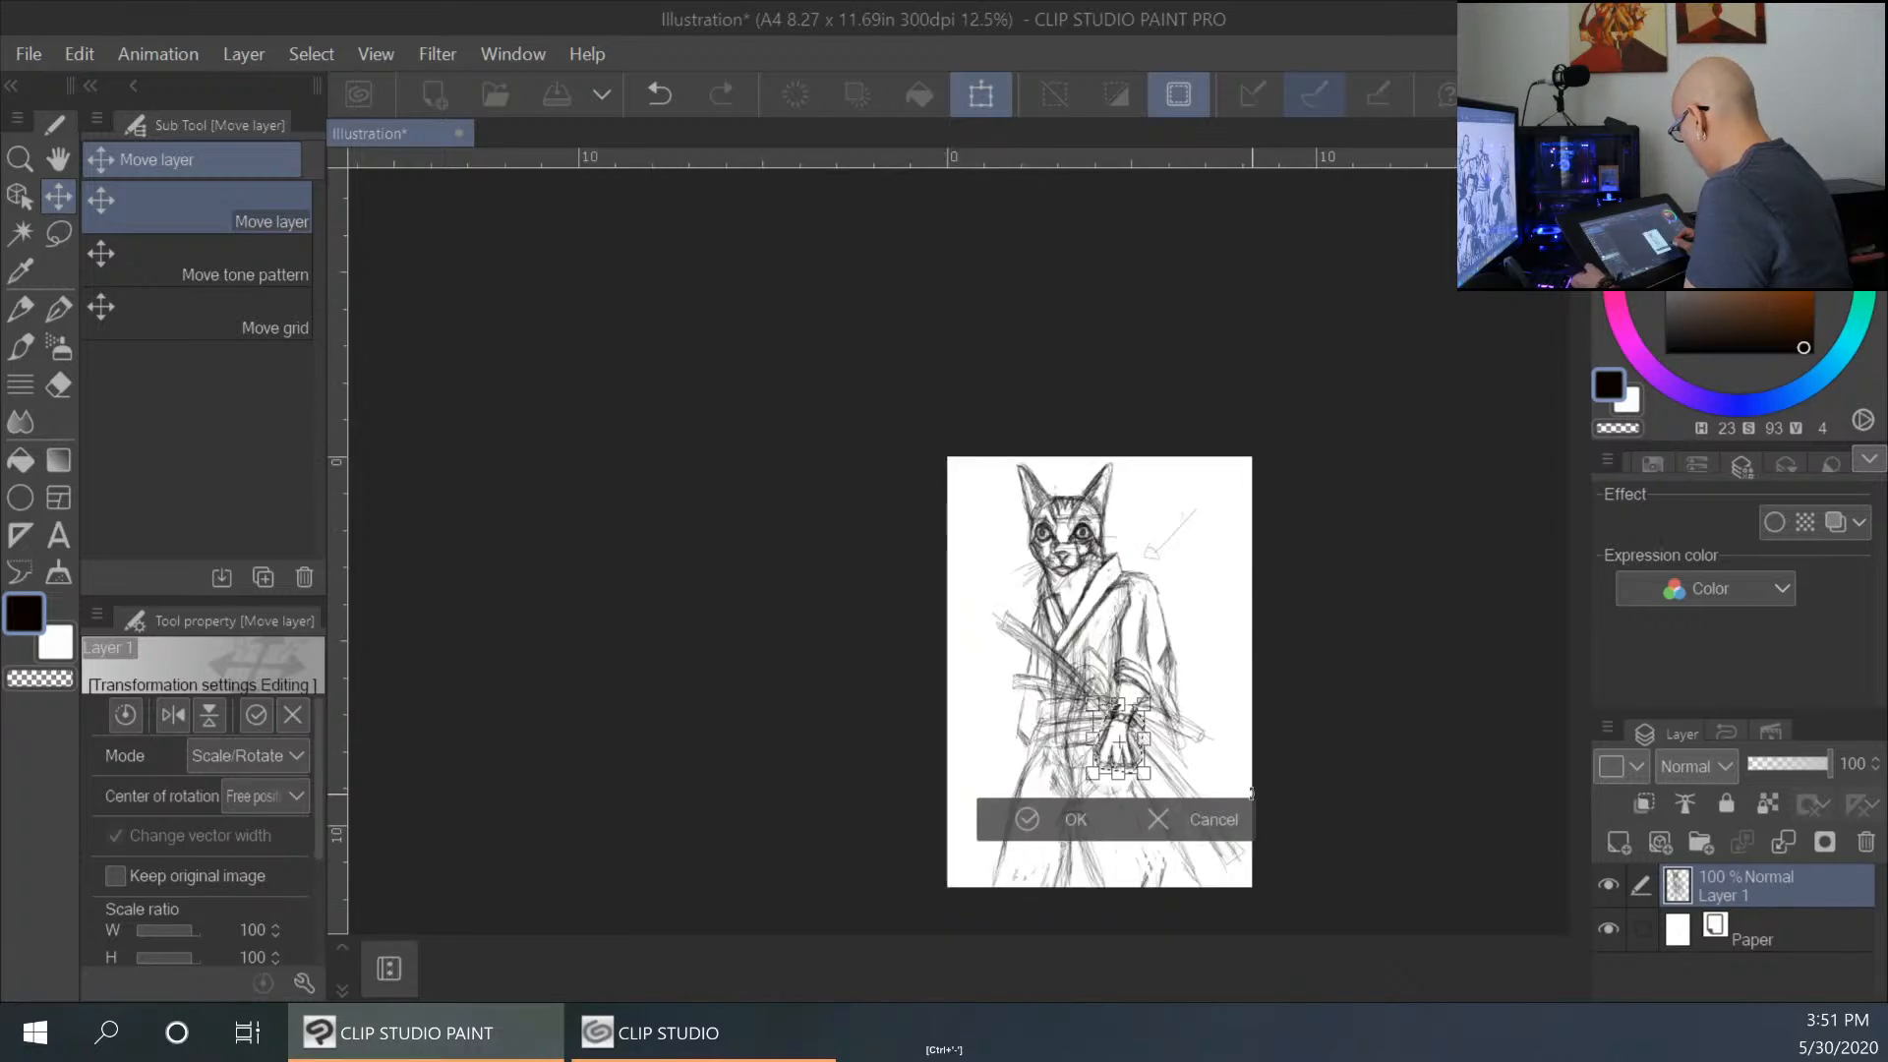
pyautogui.hotkey('ctrl', '+')
pyautogui.hotkey('ctrl', '+')
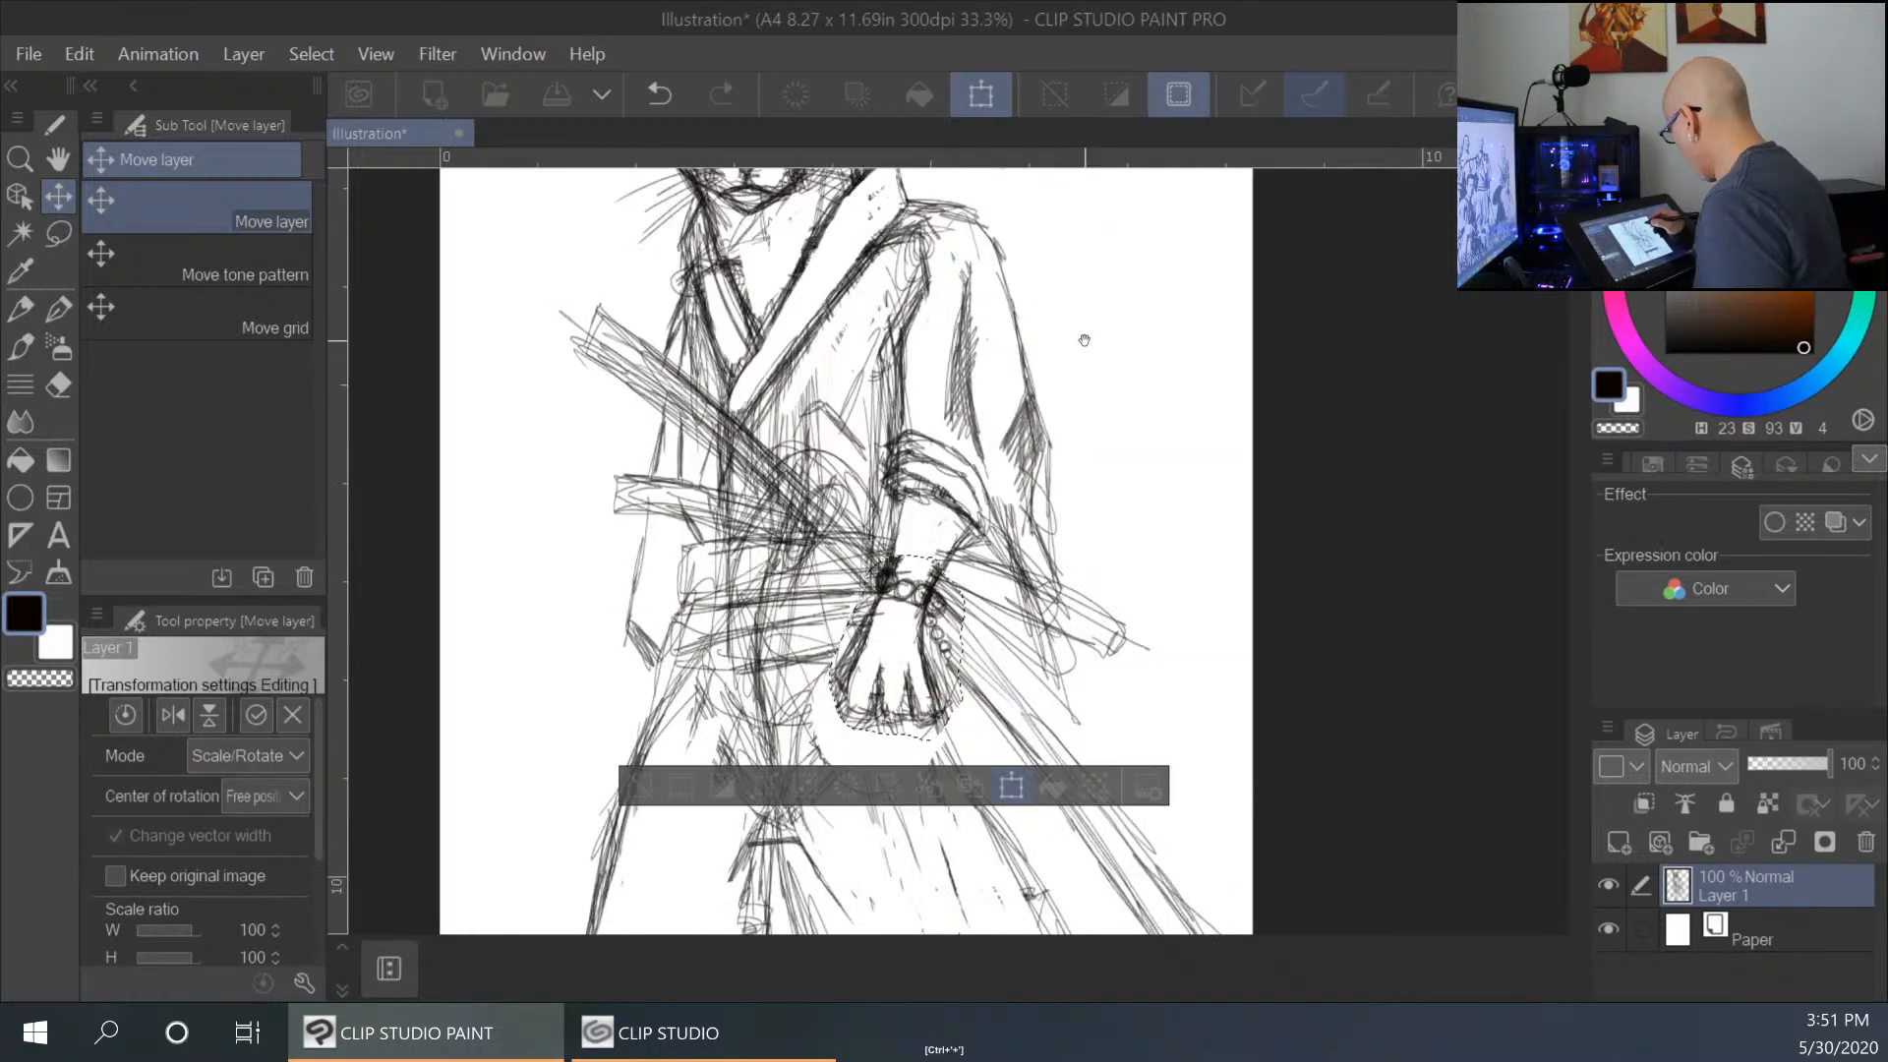
pyautogui.moveTo(1069, 335); pyautogui.dragTo(1053, 382)
pyautogui.click(815, 839)
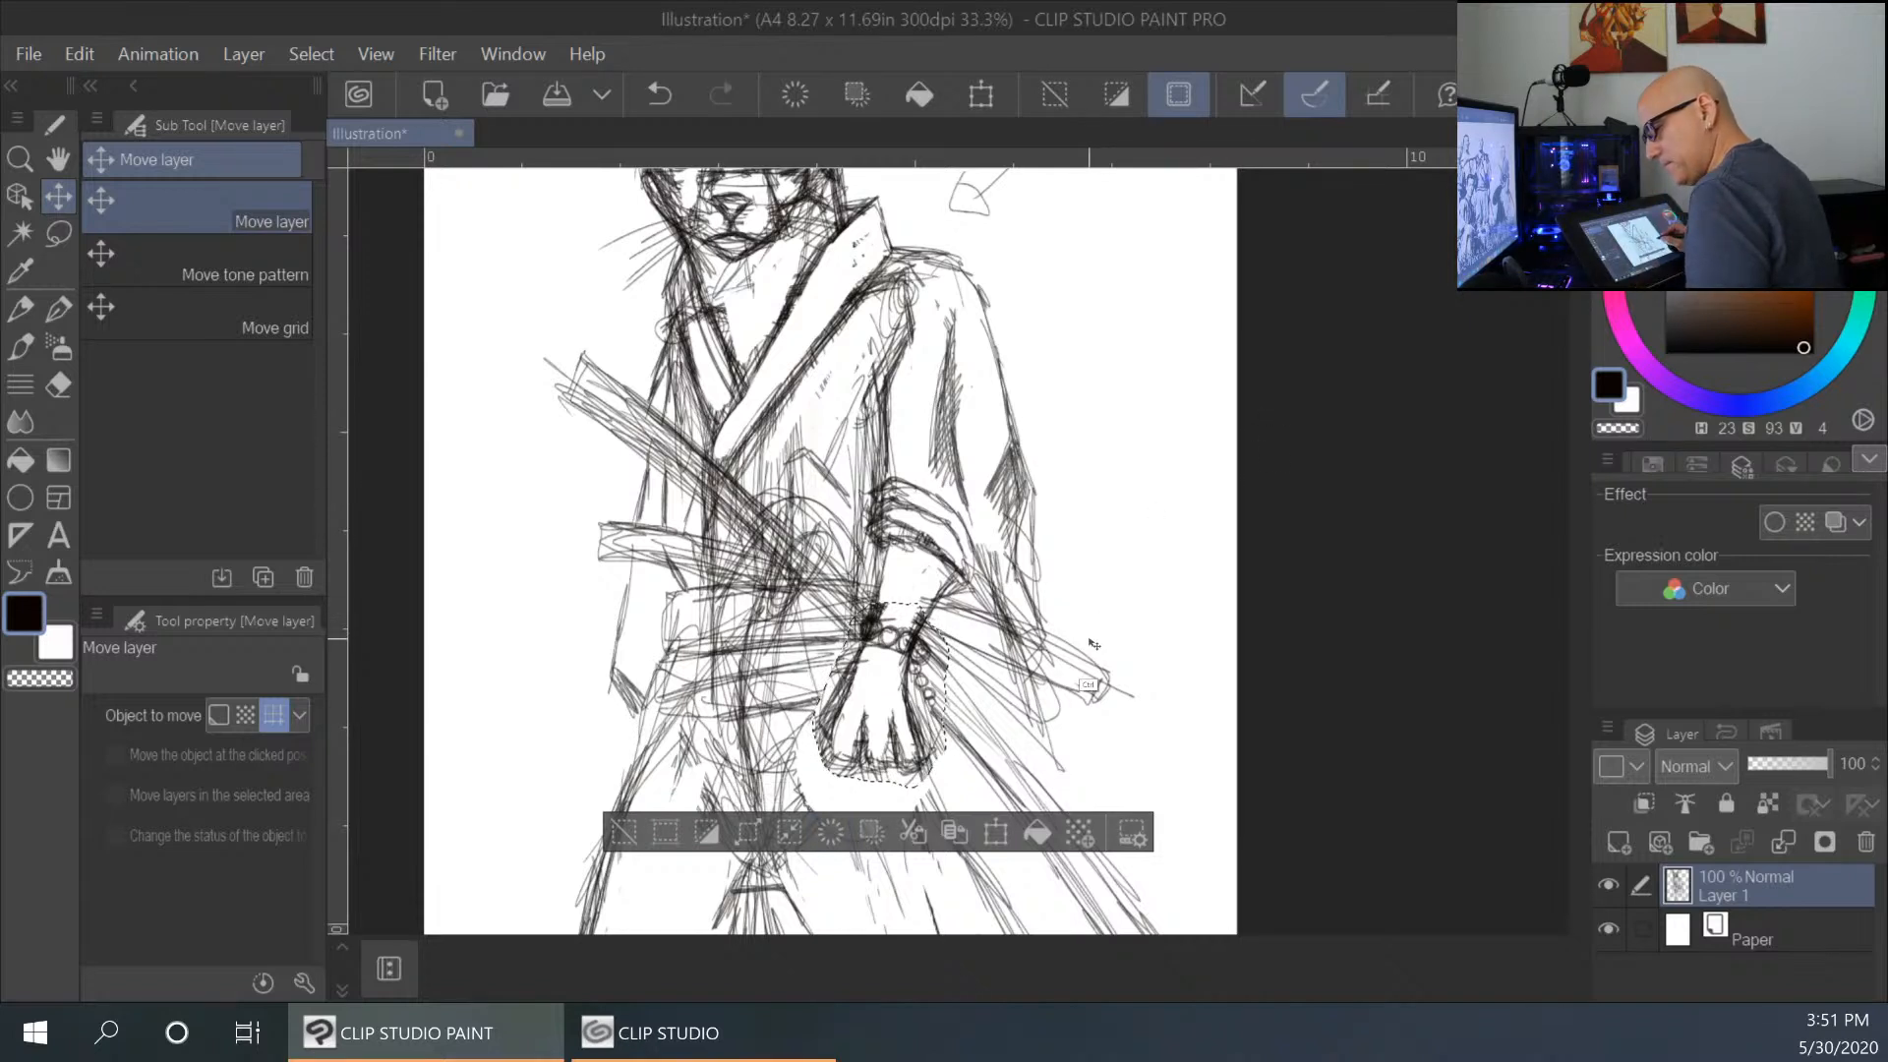
pyautogui.hotkey('ctrl', 'd')
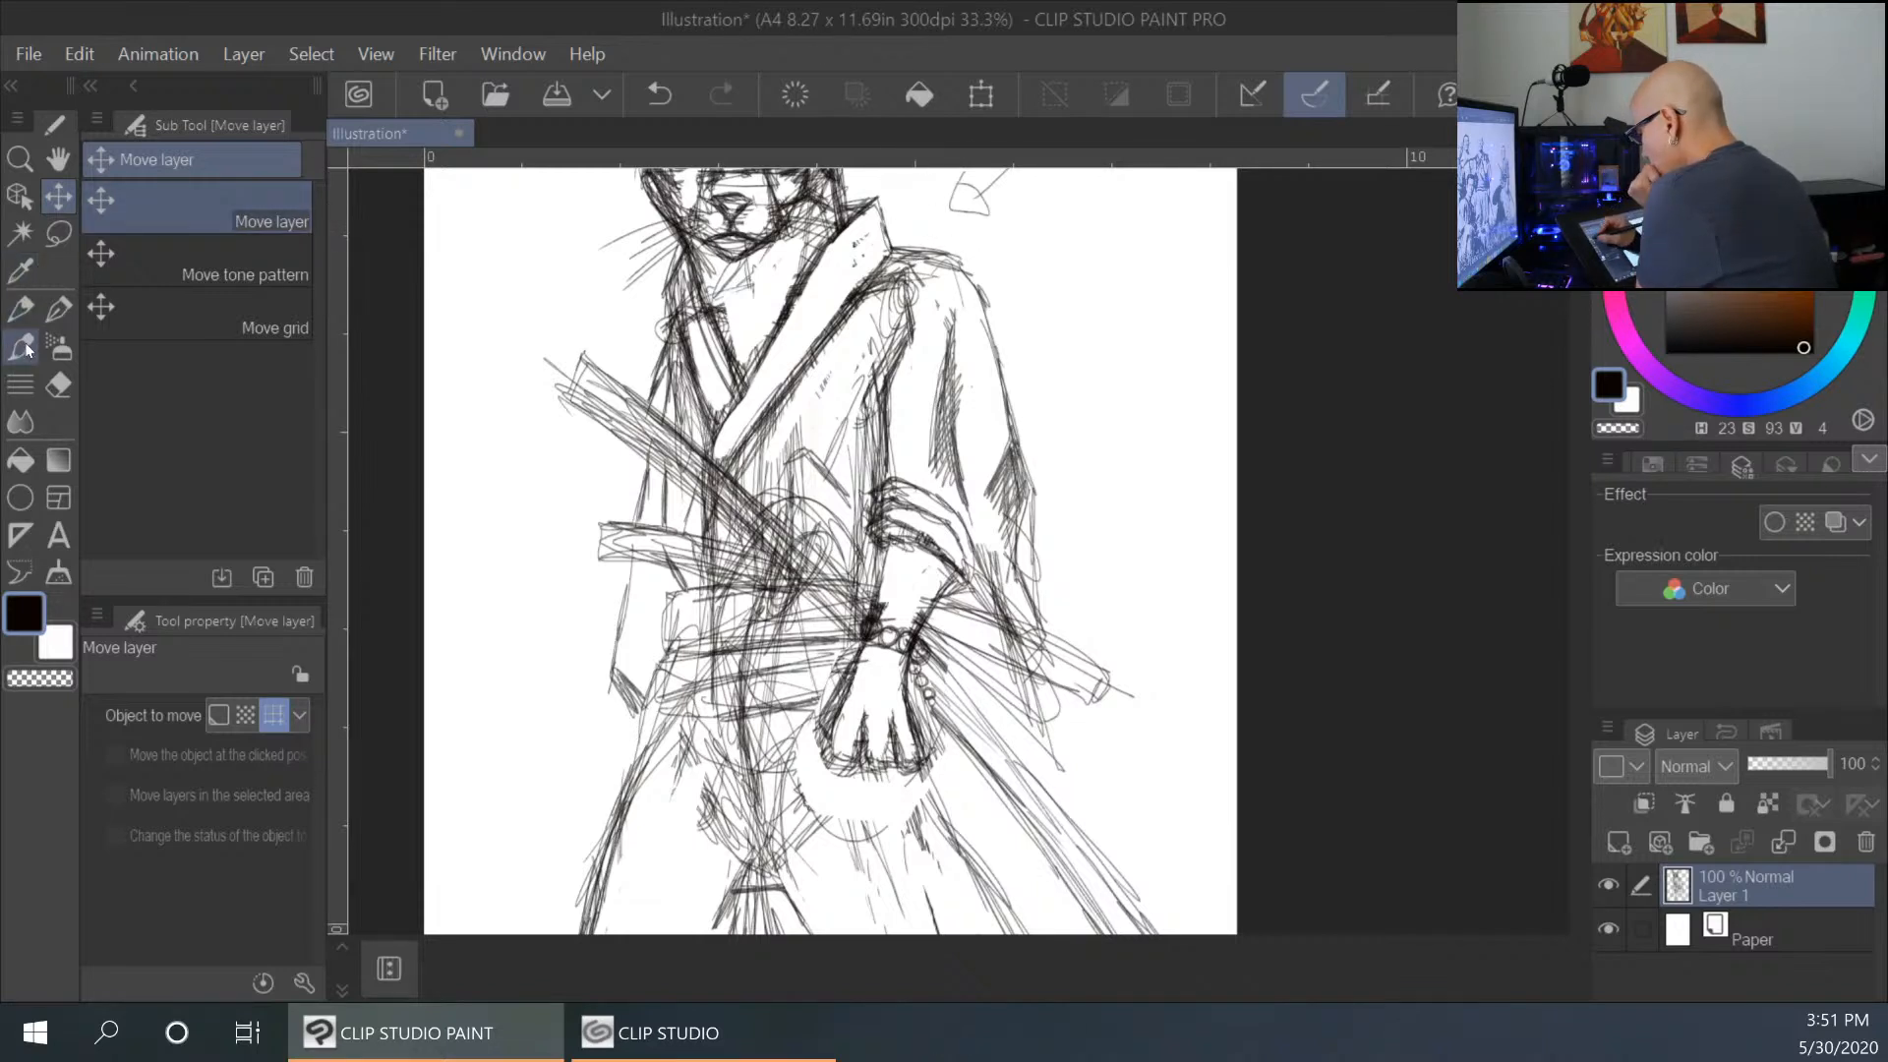
# Add pencil shading to the kimono's torso along the inner edge of the bent arm's sleeve.
pyautogui.click(20, 310)
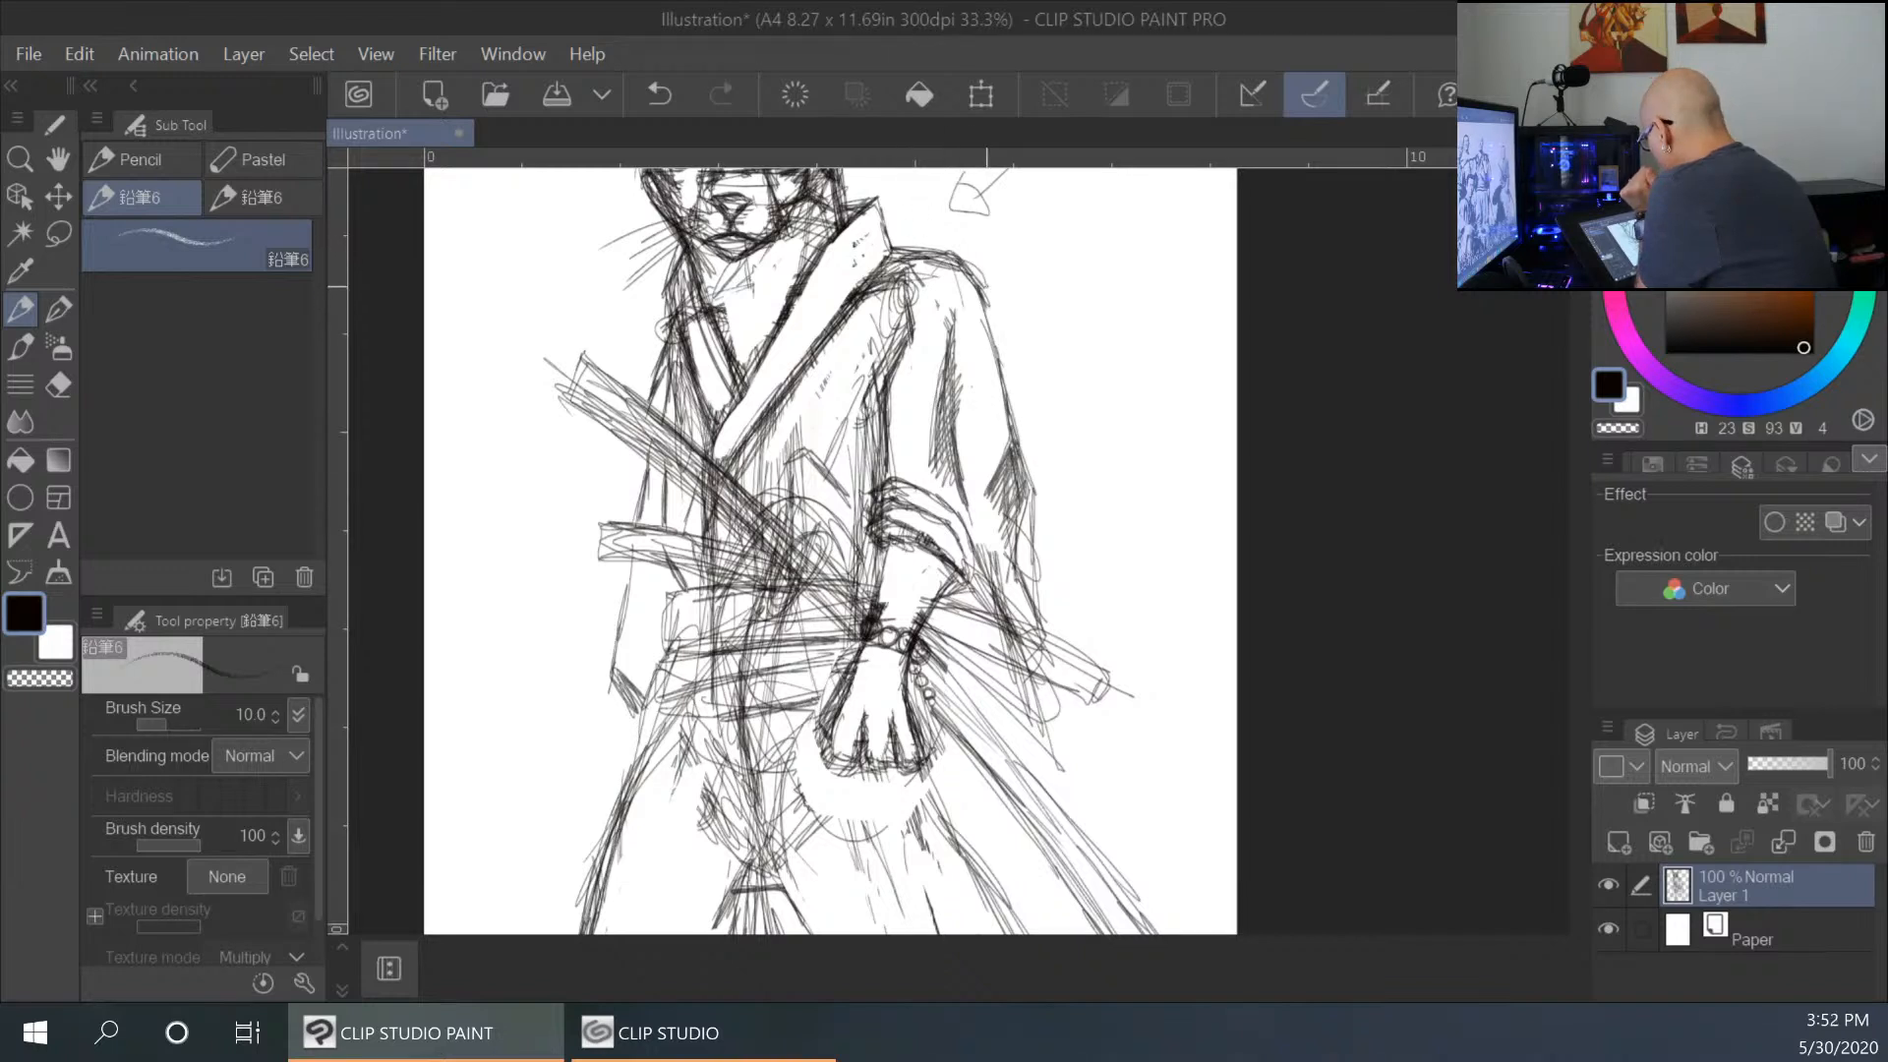
pyautogui.moveTo(883, 297); pyautogui.dragTo(871, 453)
pyautogui.moveTo(879, 338); pyautogui.dragTo(871, 470)
pyautogui.moveTo(883, 317); pyautogui.dragTo(876, 411)
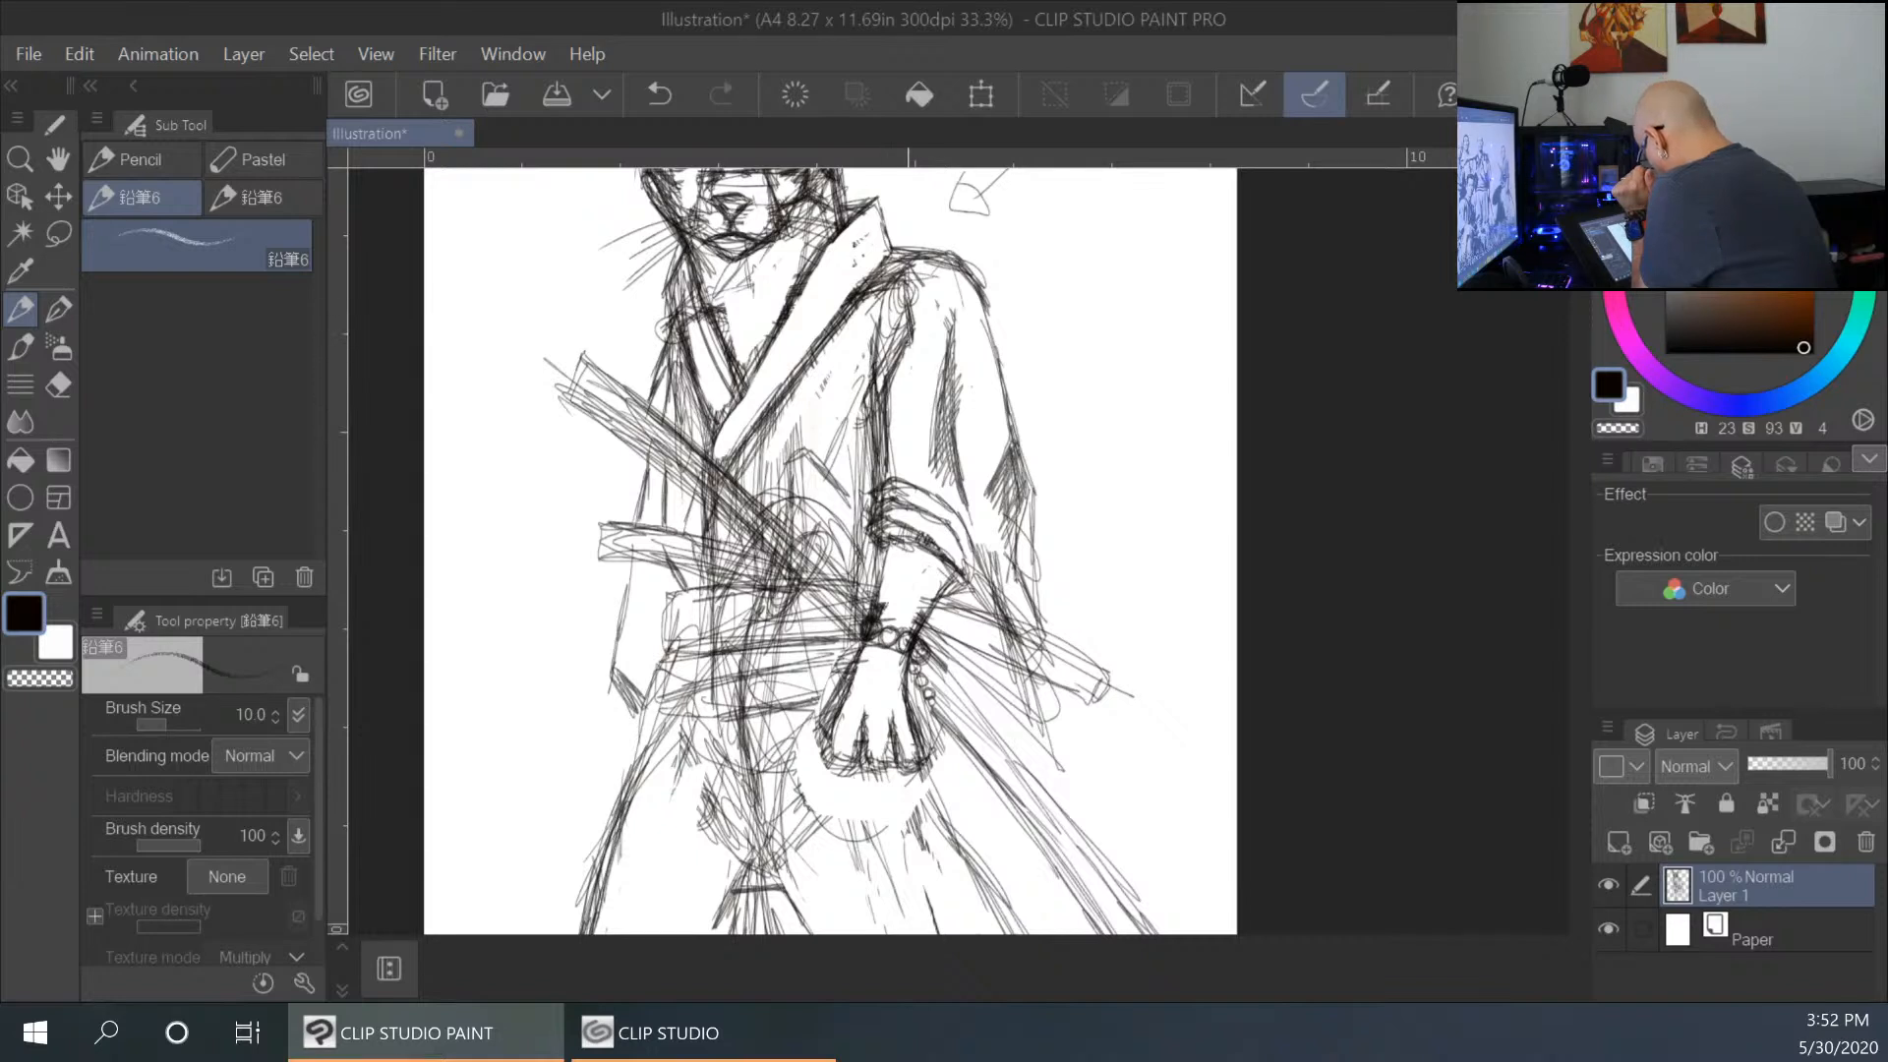
pyautogui.moveTo(874, 329); pyautogui.dragTo(846, 475)
pyautogui.moveTo(879, 397); pyautogui.dragTo(855, 498)
pyautogui.moveTo(865, 352); pyautogui.dragTo(845, 439)
pyautogui.moveTo(861, 406); pyautogui.dragTo(843, 491)
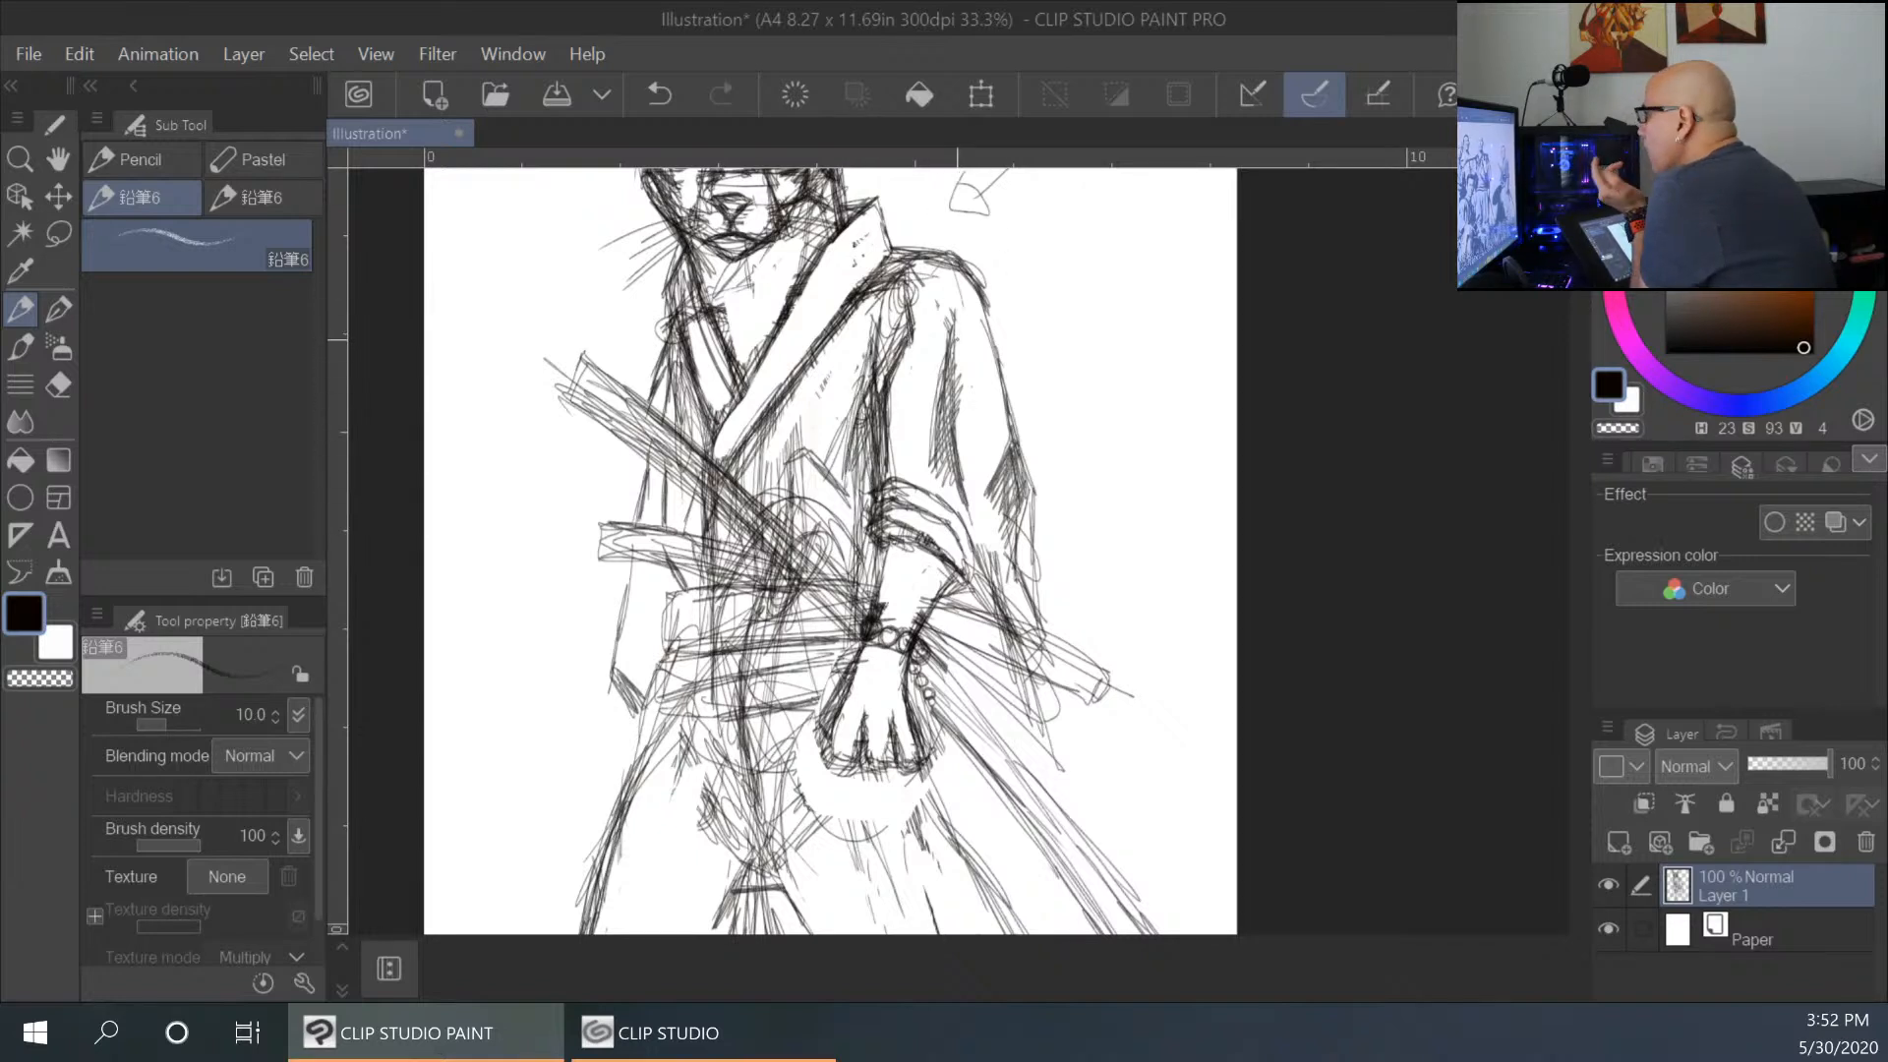
# Shade the folds of the upper sleeve and darken its outer edge from shoulder to elbow.
pyautogui.moveTo(954, 305)
pyautogui.mouseDown()
pyautogui.moveTo(927, 370)
pyautogui.moveTo(932, 474)
pyautogui.mouseUp()
pyautogui.moveTo(934, 346); pyautogui.dragTo(939, 468)
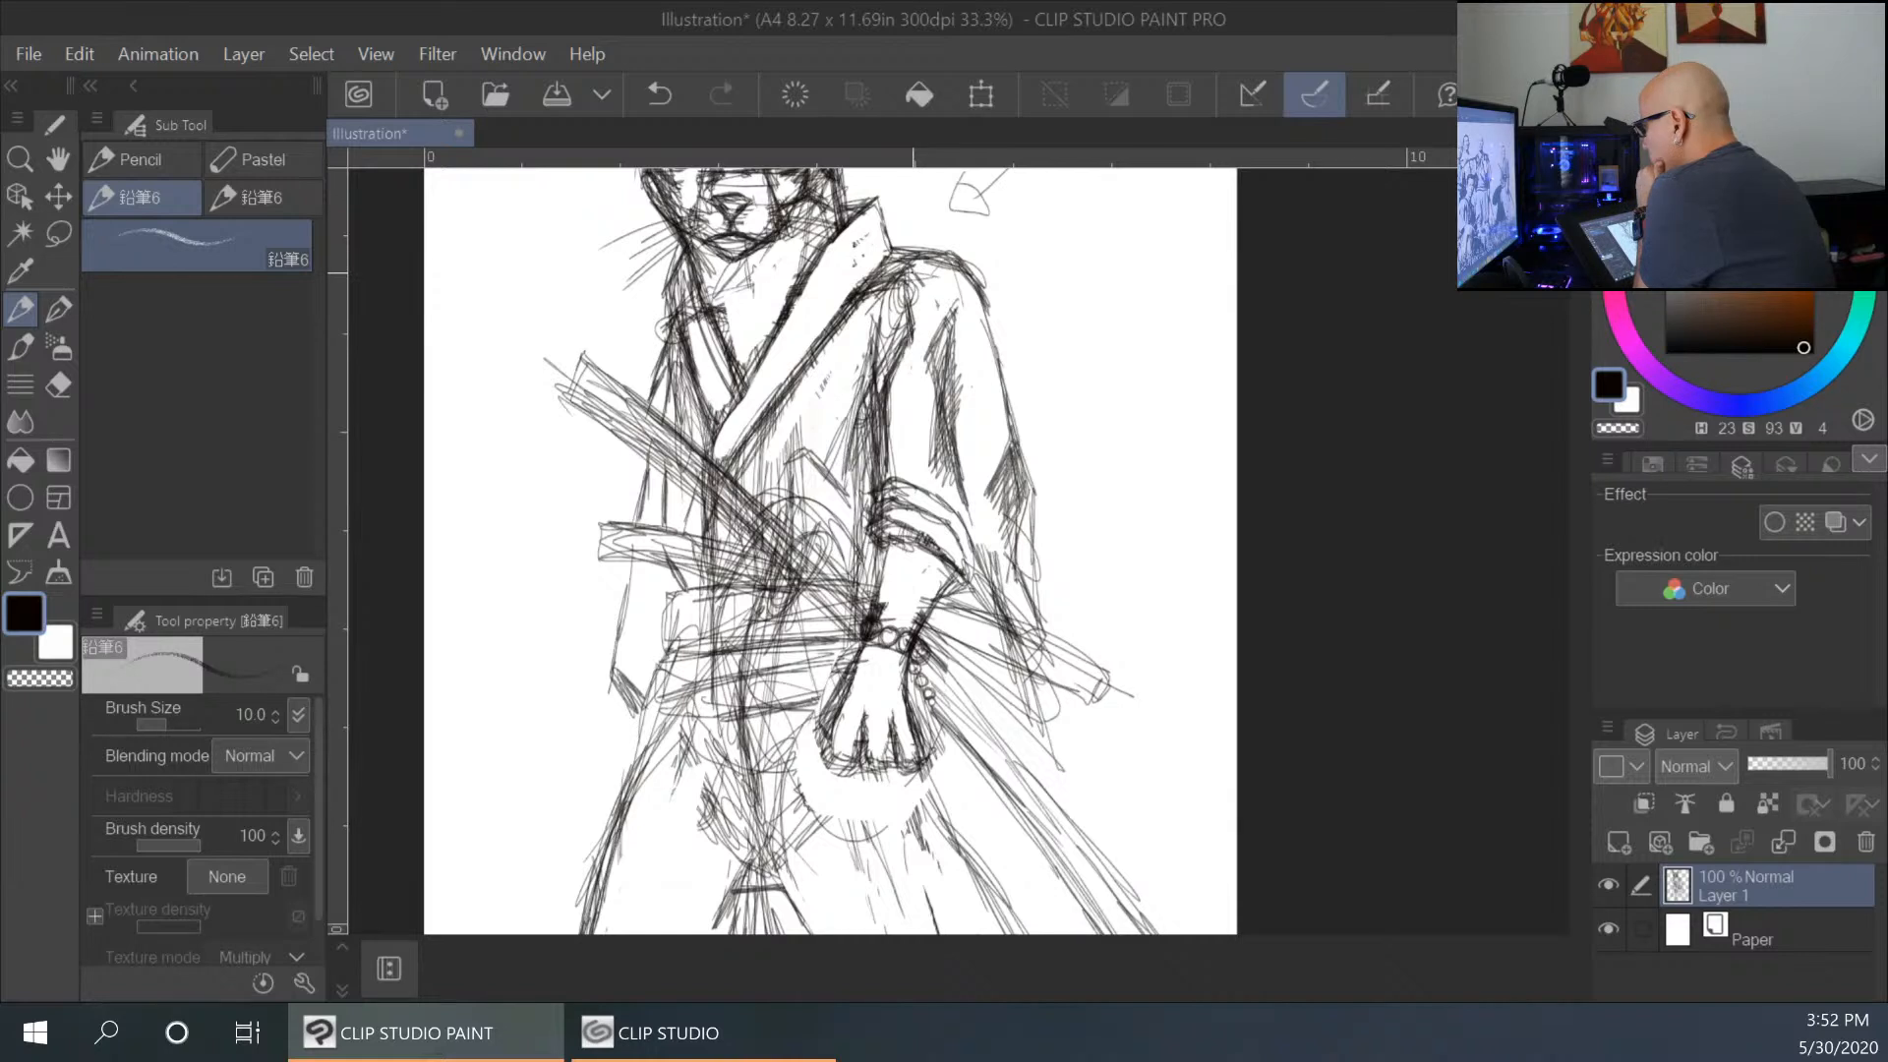
pyautogui.moveTo(981, 305)
pyautogui.mouseDown()
pyautogui.moveTo(976, 452)
pyautogui.moveTo(983, 344)
pyautogui.mouseUp()
pyautogui.moveTo(987, 346); pyautogui.dragTo(972, 506)
pyautogui.moveTo(993, 299); pyautogui.dragTo(983, 377)
pyautogui.moveTo(996, 346)
pyautogui.mouseDown()
pyautogui.moveTo(986, 391)
pyautogui.moveTo(1016, 440)
pyautogui.mouseUp()
pyautogui.moveTo(993, 379); pyautogui.dragTo(1027, 477)
pyautogui.moveTo(990, 317)
pyautogui.mouseDown()
pyautogui.moveTo(981, 394)
pyautogui.moveTo(1013, 433)
pyautogui.mouseUp()
pyautogui.moveTo(989, 362)
pyautogui.mouseDown()
pyautogui.moveTo(976, 462)
pyautogui.moveTo(984, 447)
pyautogui.mouseUp()
# Define the hanging part of the sleeve behind the rolled cuff with dark fold lines and shade the forearm beneath the cuff.
pyautogui.moveTo(1003, 414); pyautogui.dragTo(1040, 623)
pyautogui.moveTo(960, 499); pyautogui.dragTo(1028, 565)
pyautogui.moveTo(965, 503); pyautogui.dragTo(1052, 639)
pyautogui.moveTo(998, 536); pyautogui.dragTo(1044, 629)
pyautogui.moveTo(970, 505)
pyautogui.mouseDown()
pyautogui.moveTo(996, 536)
pyautogui.moveTo(969, 543)
pyautogui.mouseUp()
pyautogui.moveTo(975, 545); pyautogui.dragTo(989, 595)
pyautogui.moveTo(966, 574)
pyautogui.mouseDown()
pyautogui.moveTo(981, 600)
pyautogui.moveTo(1032, 611)
pyautogui.mouseUp()
pyautogui.moveTo(988, 528); pyautogui.dragTo(1032, 608)
pyautogui.moveTo(976, 593); pyautogui.dragTo(1024, 604)
pyautogui.moveTo(976, 507); pyautogui.dragTo(1027, 581)
pyautogui.moveTo(961, 495); pyautogui.dragTo(1020, 572)
pyautogui.moveTo(889, 546); pyautogui.dragTo(957, 565)
pyautogui.moveTo(889, 543)
pyautogui.mouseDown()
pyautogui.moveTo(949, 563)
pyautogui.moveTo(937, 596)
pyautogui.moveTo(878, 603)
pyautogui.moveTo(914, 629)
pyautogui.mouseUp()
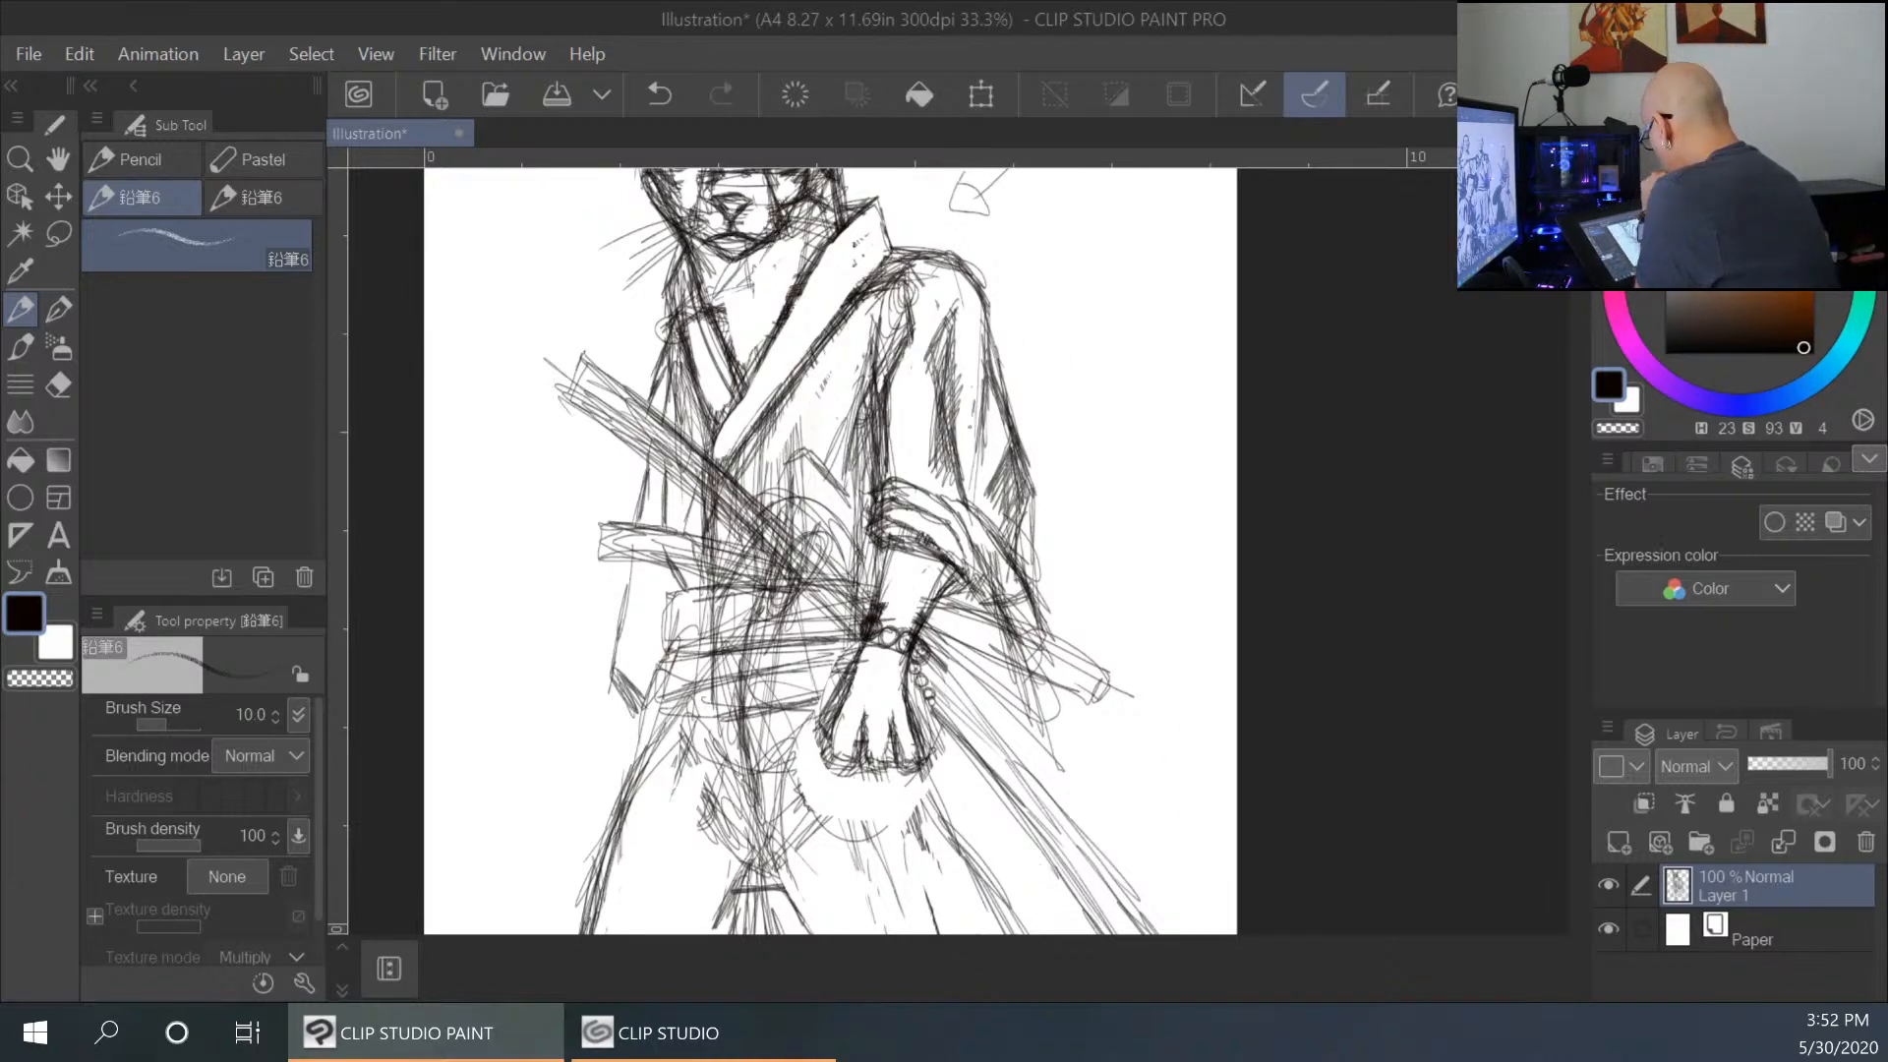
# Reinforce the edges of the upper sword hilt from its end down toward the obi.
pyautogui.hotkey('ctrl', '-')
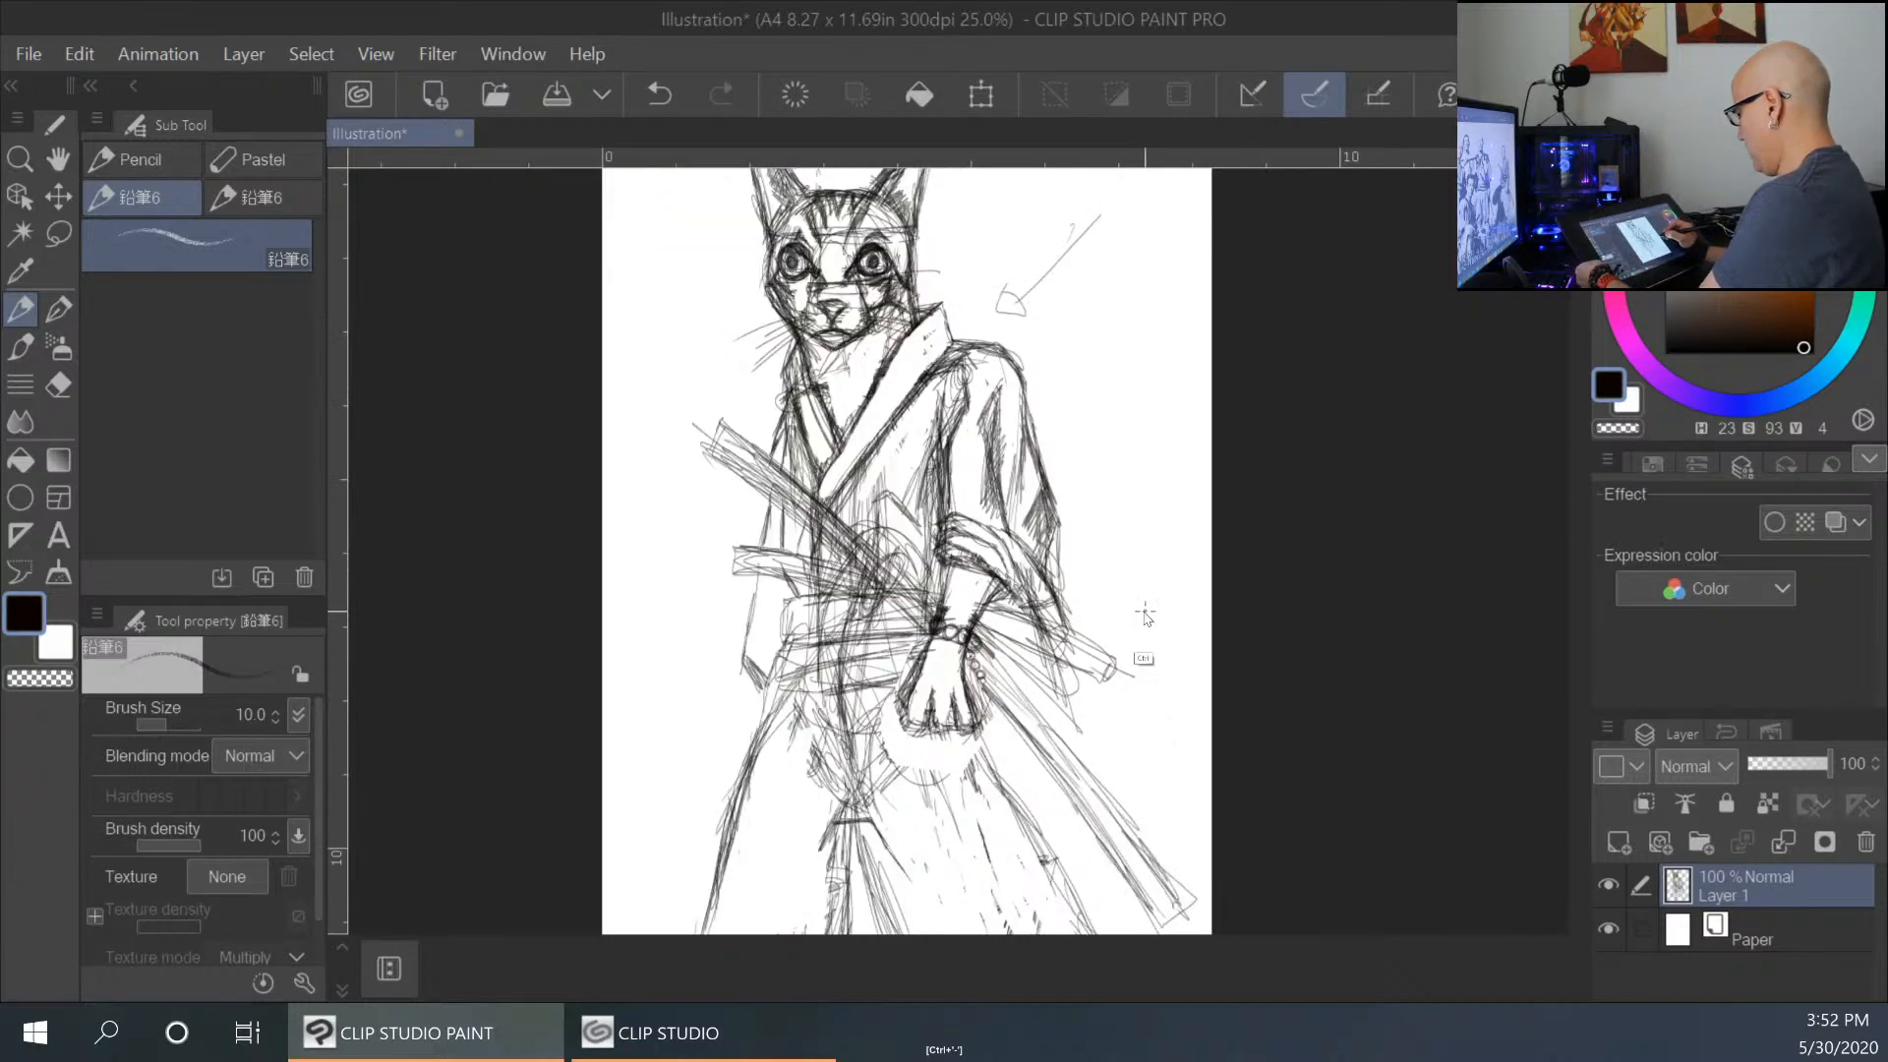
pyautogui.hotkey('ctrl', '-')
pyautogui.moveTo(1192, 623); pyautogui.dragTo(1048, 604)
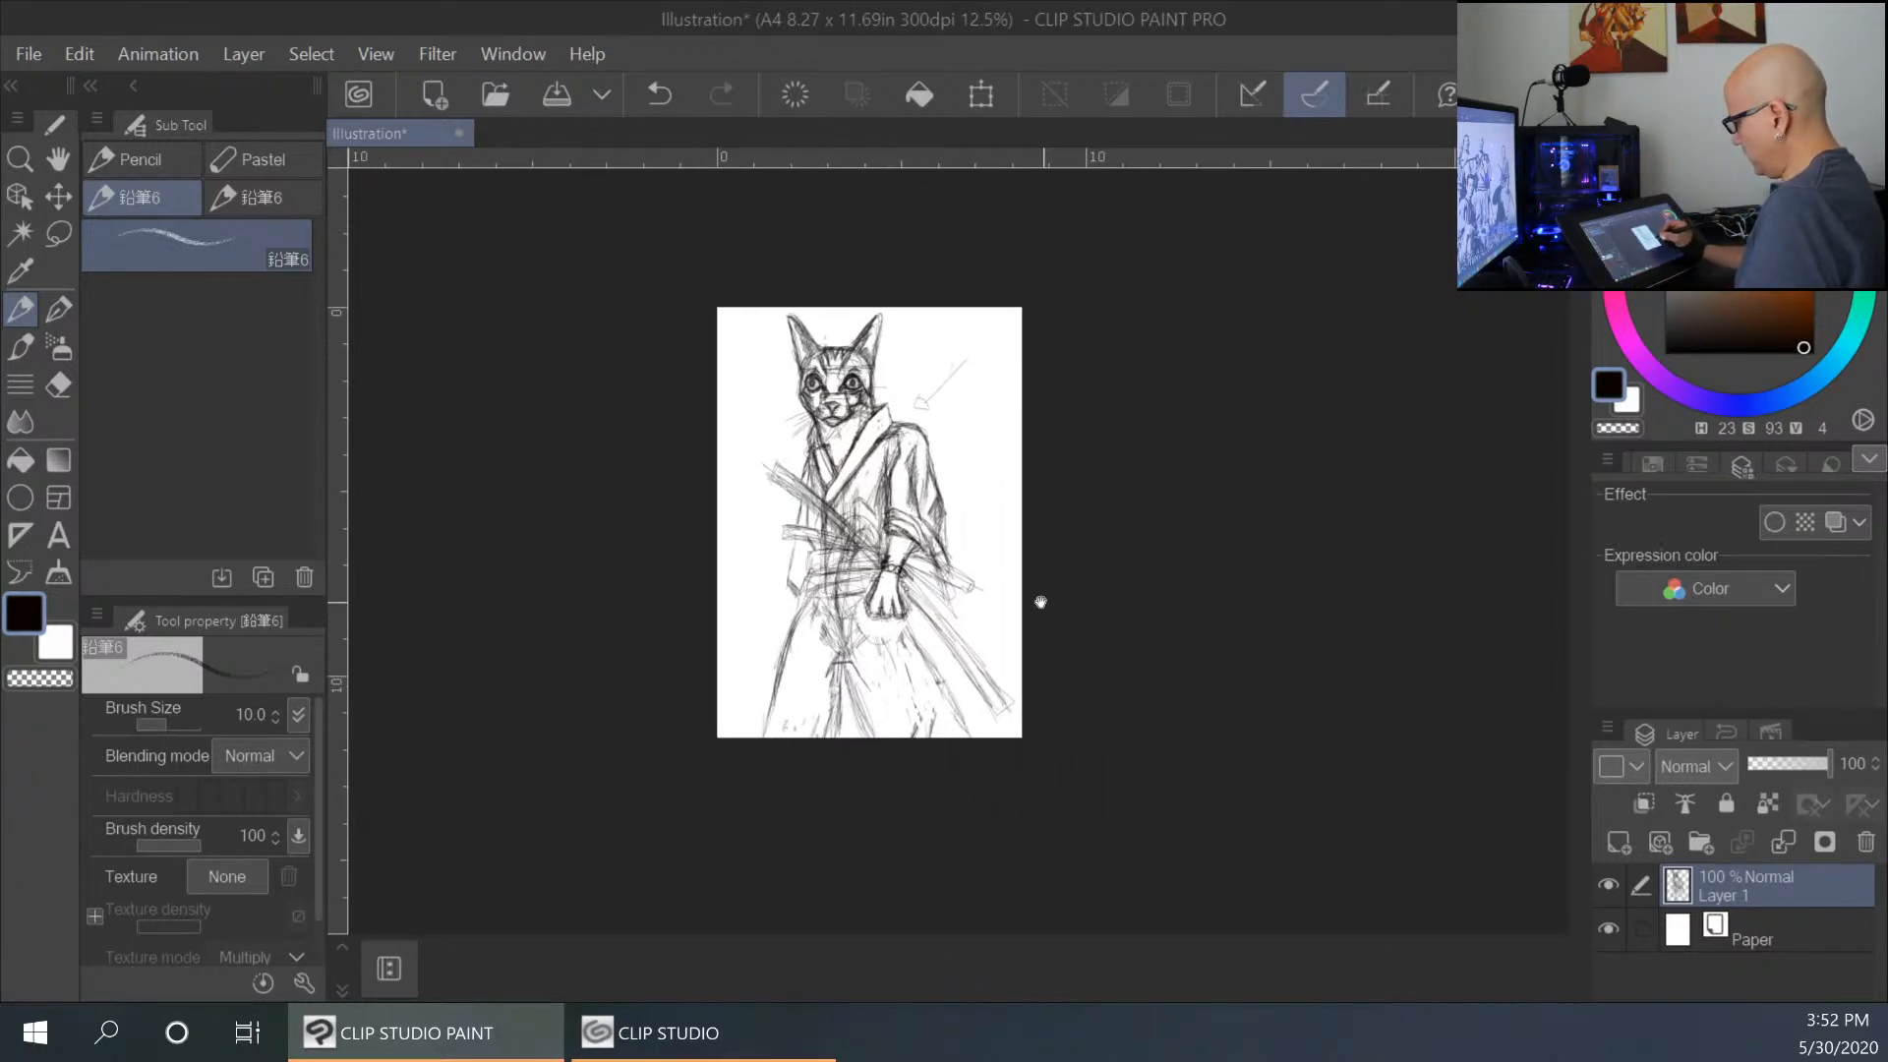
pyautogui.hotkey('ctrl', '+')
pyautogui.hotkey('ctrl', '+')
pyautogui.moveTo(876, 406); pyautogui.dragTo(988, 574)
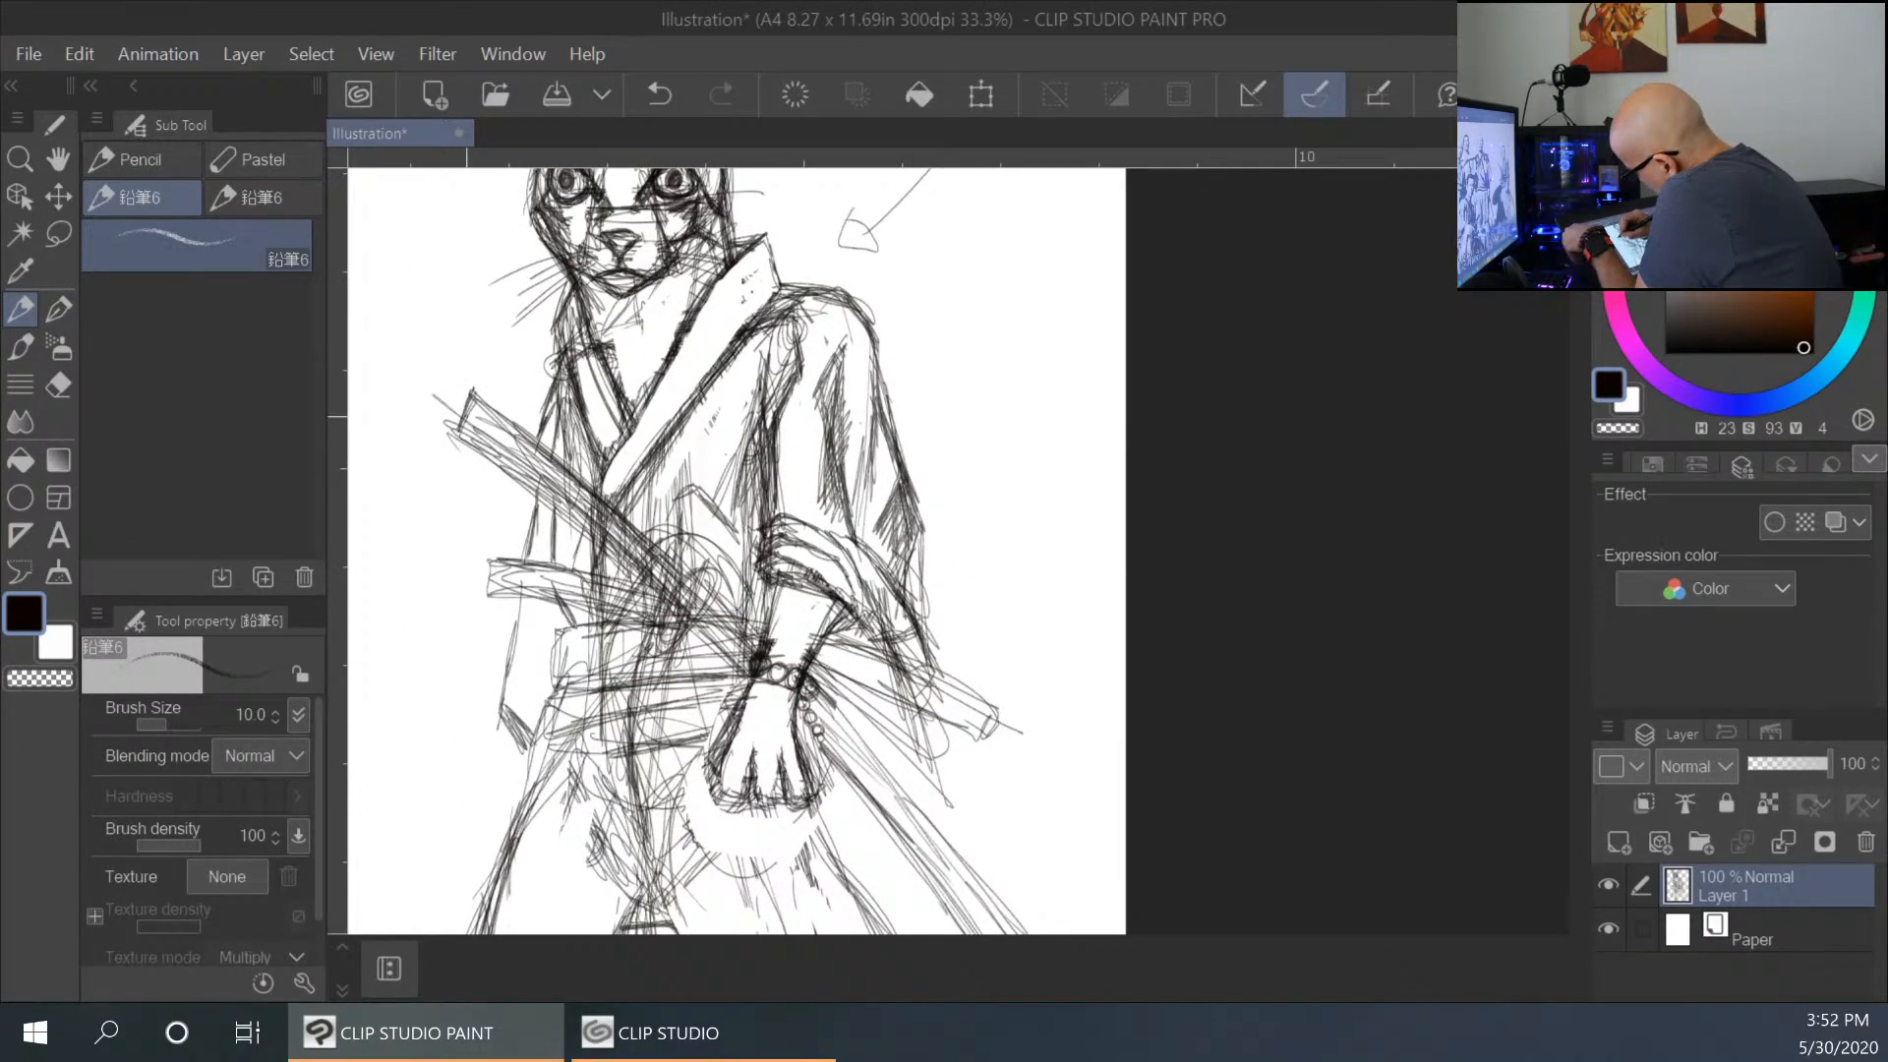
pyautogui.moveTo(471, 448); pyautogui.dragTo(634, 573)
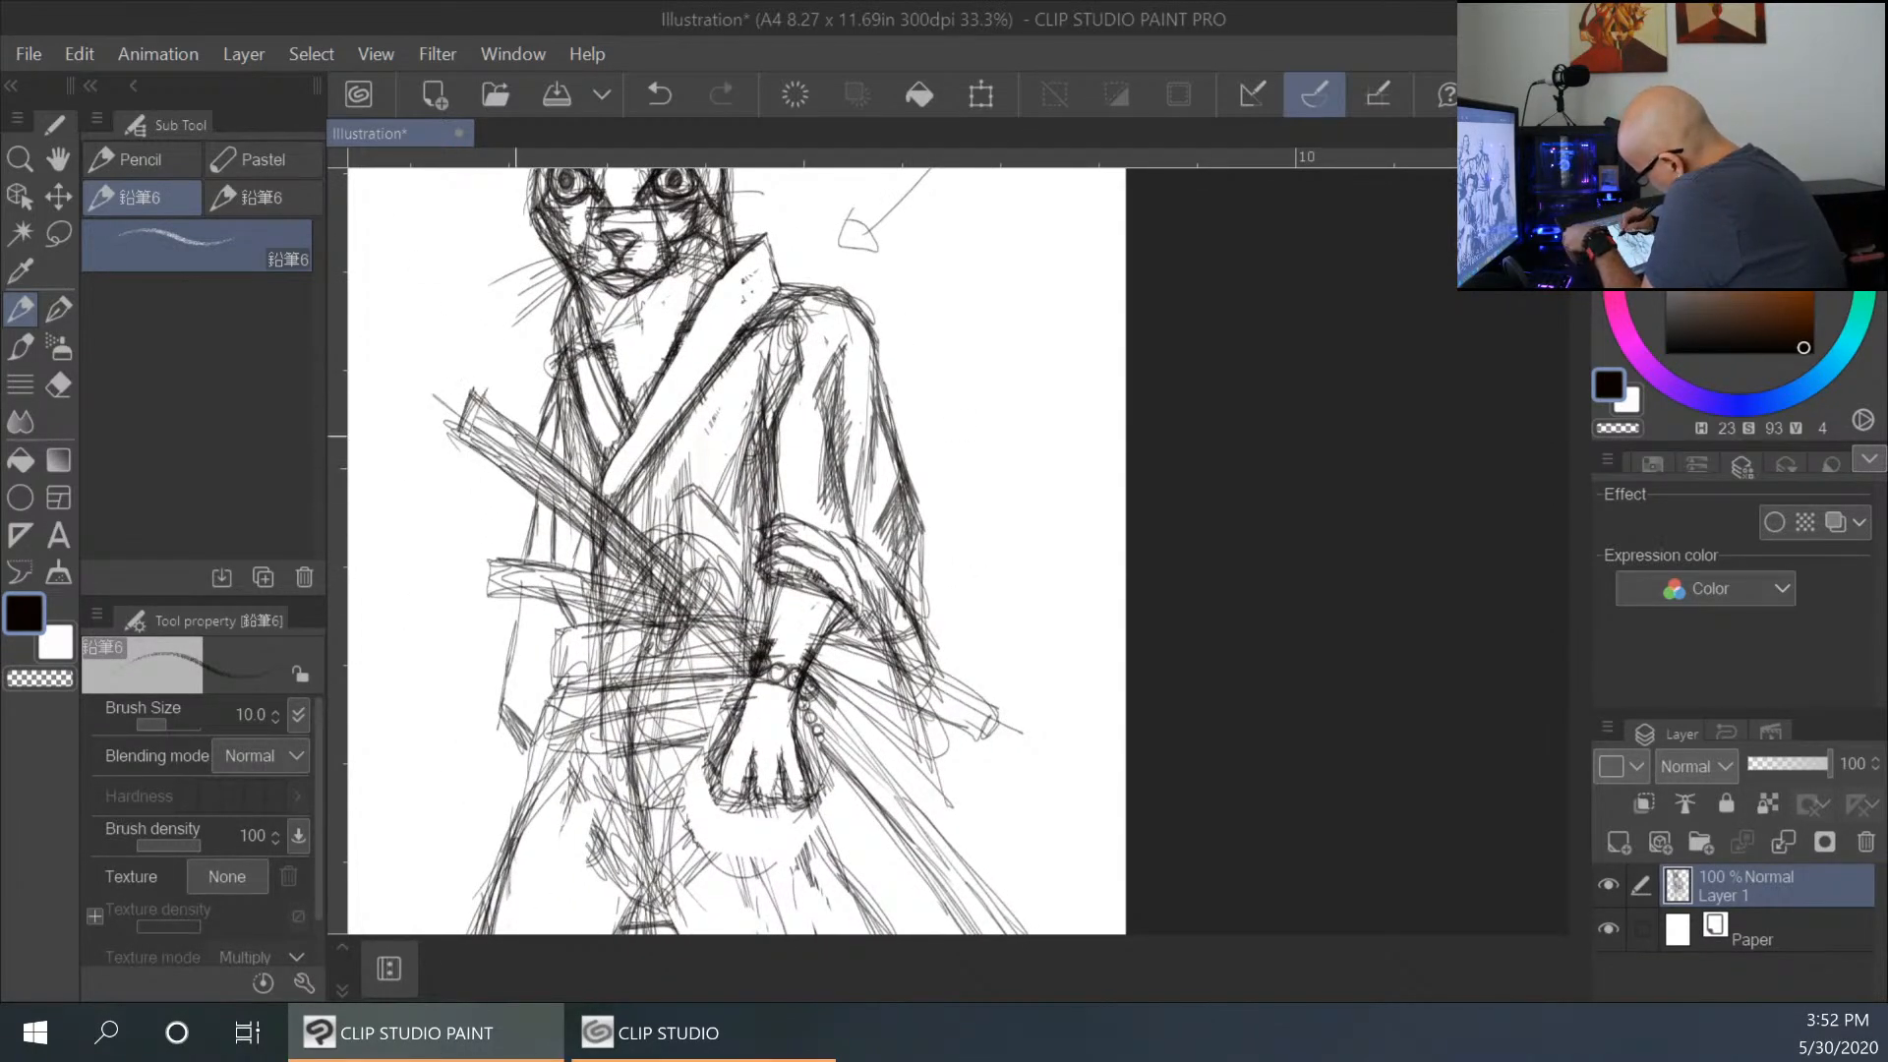
pyautogui.moveTo(487, 398); pyautogui.dragTo(619, 535)
pyautogui.moveTo(555, 474); pyautogui.dragTo(649, 560)
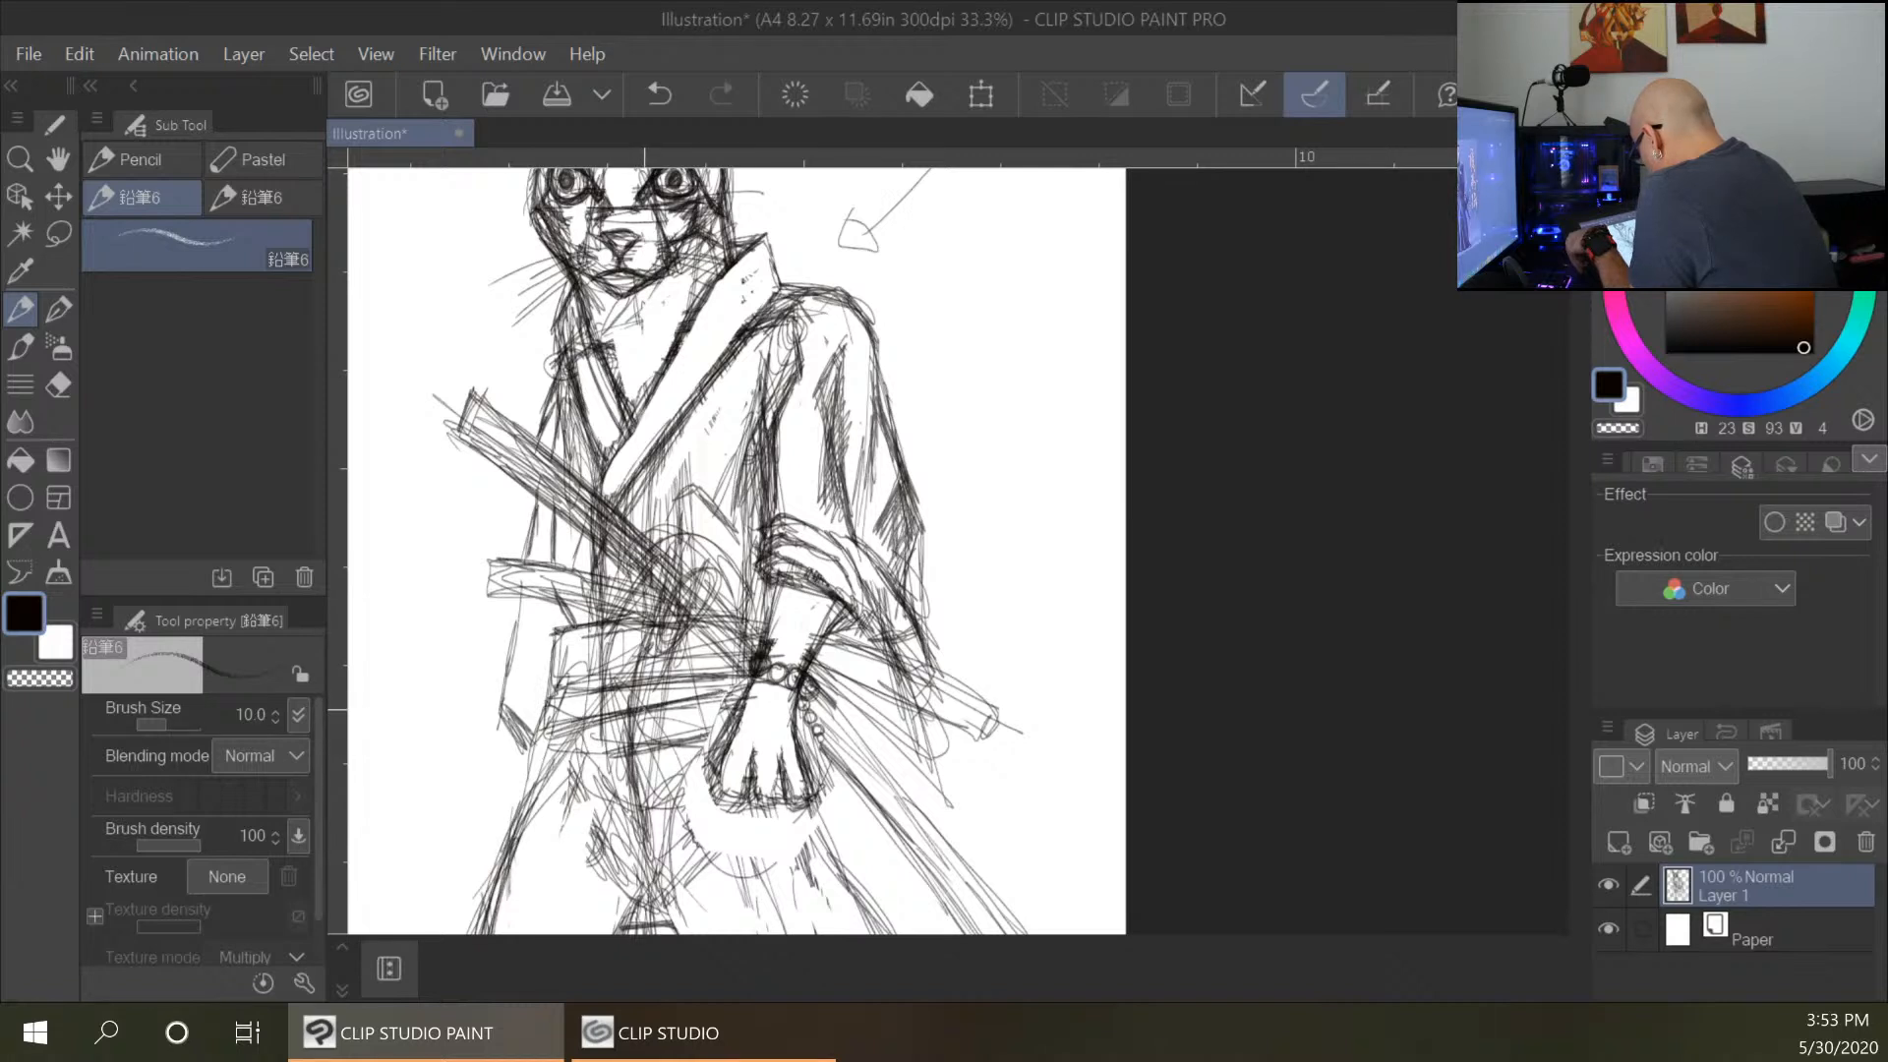
# Outline the obi's upper wraps more firmly across the waist up to the wrist.
pyautogui.moveTo(536, 669)
pyautogui.mouseDown()
pyautogui.moveTo(652, 681)
pyautogui.moveTo(654, 664)
pyautogui.moveTo(649, 700)
pyautogui.moveTo(615, 692)
pyautogui.mouseUp()
pyautogui.moveTo(541, 700)
pyautogui.mouseDown()
pyautogui.moveTo(728, 653)
pyautogui.moveTo(708, 675)
pyautogui.mouseUp()
pyautogui.moveTo(539, 718)
pyautogui.mouseDown()
pyautogui.moveTo(679, 701)
pyautogui.moveTo(724, 680)
pyautogui.moveTo(761, 621)
pyautogui.mouseUp()
pyautogui.moveTo(710, 624); pyautogui.dragTo(767, 617)
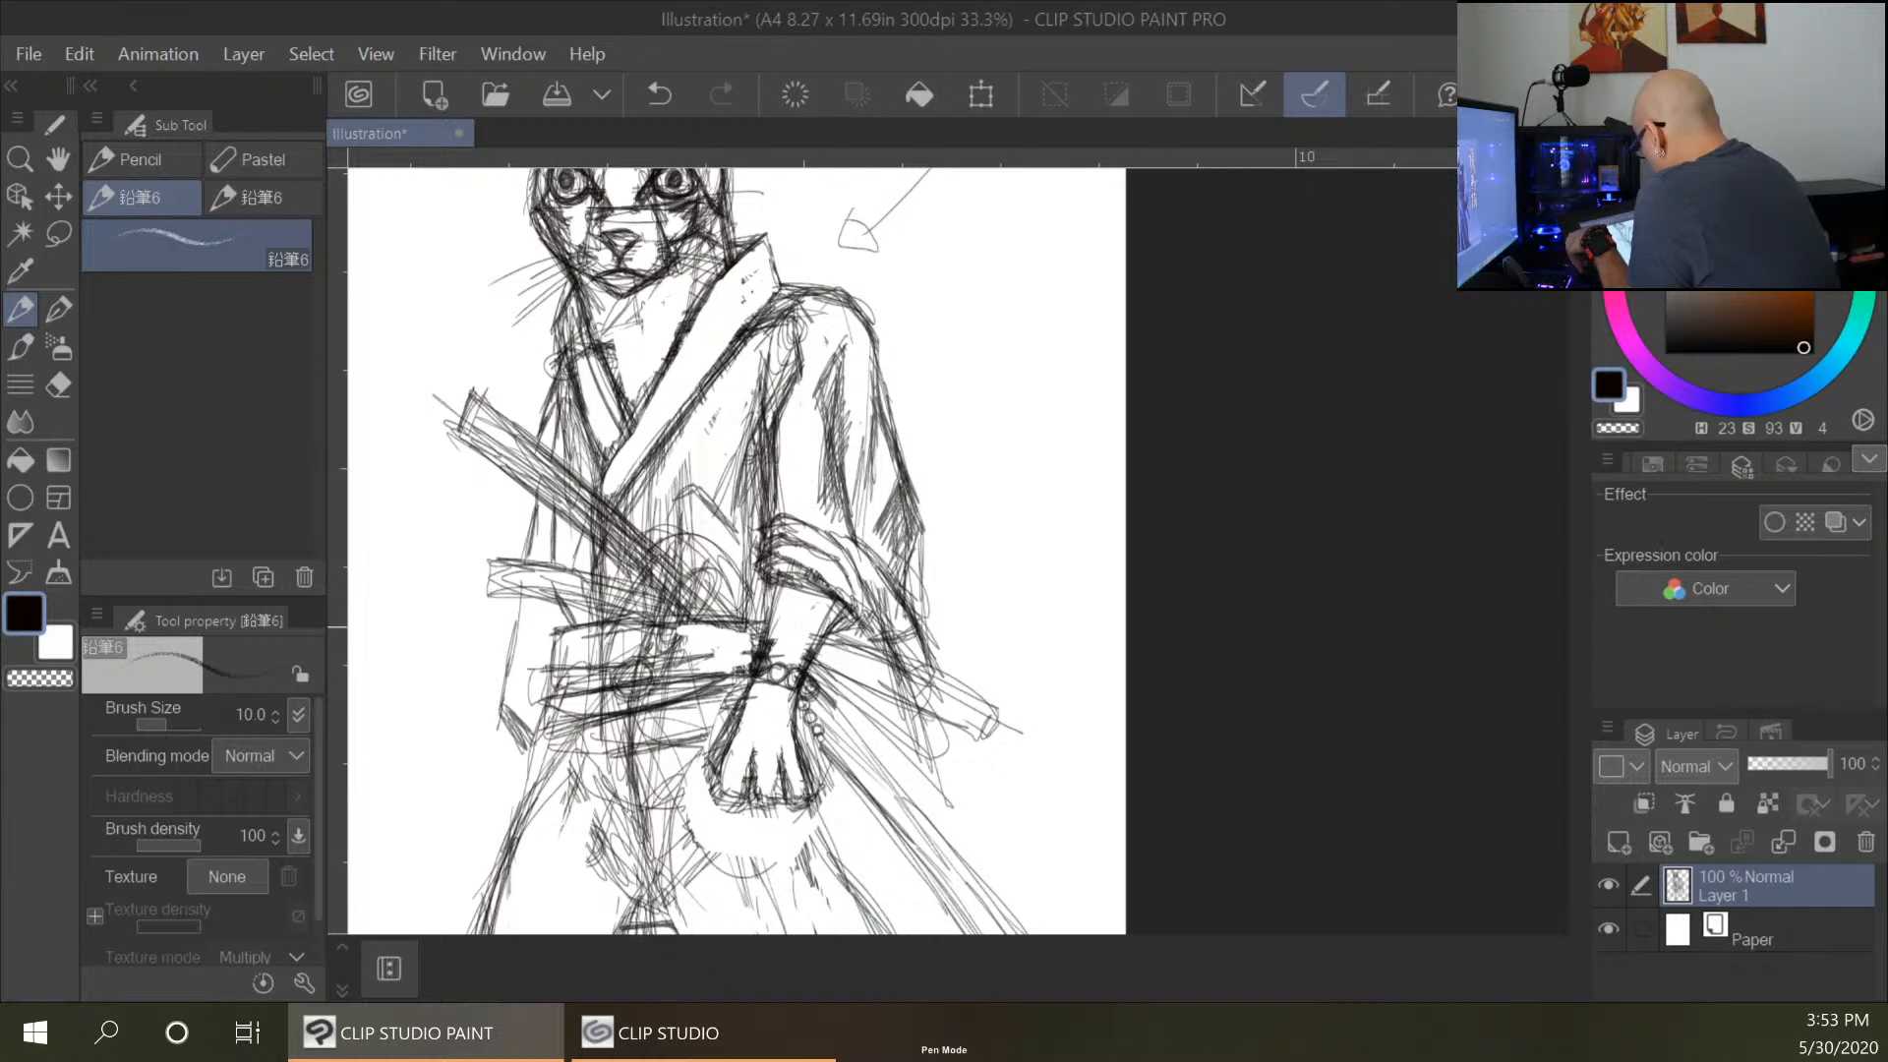
# Draw the obi's front knot with two widening sash ends hanging beside the fist.
pyautogui.moveTo(648, 664)
pyautogui.mouseDown()
pyautogui.moveTo(750, 668)
pyautogui.moveTo(668, 667)
pyautogui.mouseUp()
pyautogui.moveTo(542, 679)
pyautogui.mouseDown()
pyautogui.moveTo(613, 669)
pyautogui.moveTo(628, 702)
pyautogui.moveTo(604, 818)
pyautogui.mouseUp()
pyautogui.moveTo(630, 754)
pyautogui.mouseDown()
pyautogui.moveTo(625, 822)
pyautogui.moveTo(598, 812)
pyautogui.mouseUp()
pyautogui.moveTo(598, 814); pyautogui.dragTo(638, 804)
pyautogui.moveTo(626, 727)
pyautogui.mouseDown()
pyautogui.moveTo(622, 819)
pyautogui.moveTo(602, 720)
pyautogui.moveTo(604, 757)
pyautogui.moveTo(622, 728)
pyautogui.moveTo(602, 792)
pyautogui.mouseUp()
pyautogui.moveTo(612, 728); pyautogui.dragTo(598, 807)
pyautogui.moveTo(630, 716); pyautogui.dragTo(625, 777)
pyautogui.moveTo(609, 722)
pyautogui.mouseDown()
pyautogui.moveTo(587, 794)
pyautogui.moveTo(629, 806)
pyautogui.moveTo(646, 774)
pyautogui.moveTo(642, 813)
pyautogui.mouseUp()
pyautogui.moveTo(649, 719)
pyautogui.mouseDown()
pyautogui.moveTo(638, 812)
pyautogui.moveTo(639, 797)
pyautogui.mouseUp()
pyautogui.moveTo(681, 709); pyautogui.dragTo(663, 787)
pyautogui.moveTo(649, 721)
pyautogui.mouseDown()
pyautogui.moveTo(649, 801)
pyautogui.moveTo(660, 757)
pyautogui.mouseUp()
pyautogui.moveTo(683, 771)
pyautogui.mouseDown()
pyautogui.moveTo(670, 798)
pyautogui.moveTo(667, 763)
pyautogui.moveTo(630, 752)
pyautogui.mouseUp()
pyautogui.moveTo(638, 755); pyautogui.dragTo(640, 811)
pyautogui.moveTo(639, 718); pyautogui.dragTo(678, 804)
pyautogui.moveTo(678, 775); pyautogui.dragTo(639, 822)
pyautogui.moveTo(641, 713); pyautogui.dragTo(673, 800)
pyautogui.moveTo(688, 734); pyautogui.dragTo(667, 780)
pyautogui.moveTo(690, 778); pyautogui.dragTo(664, 812)
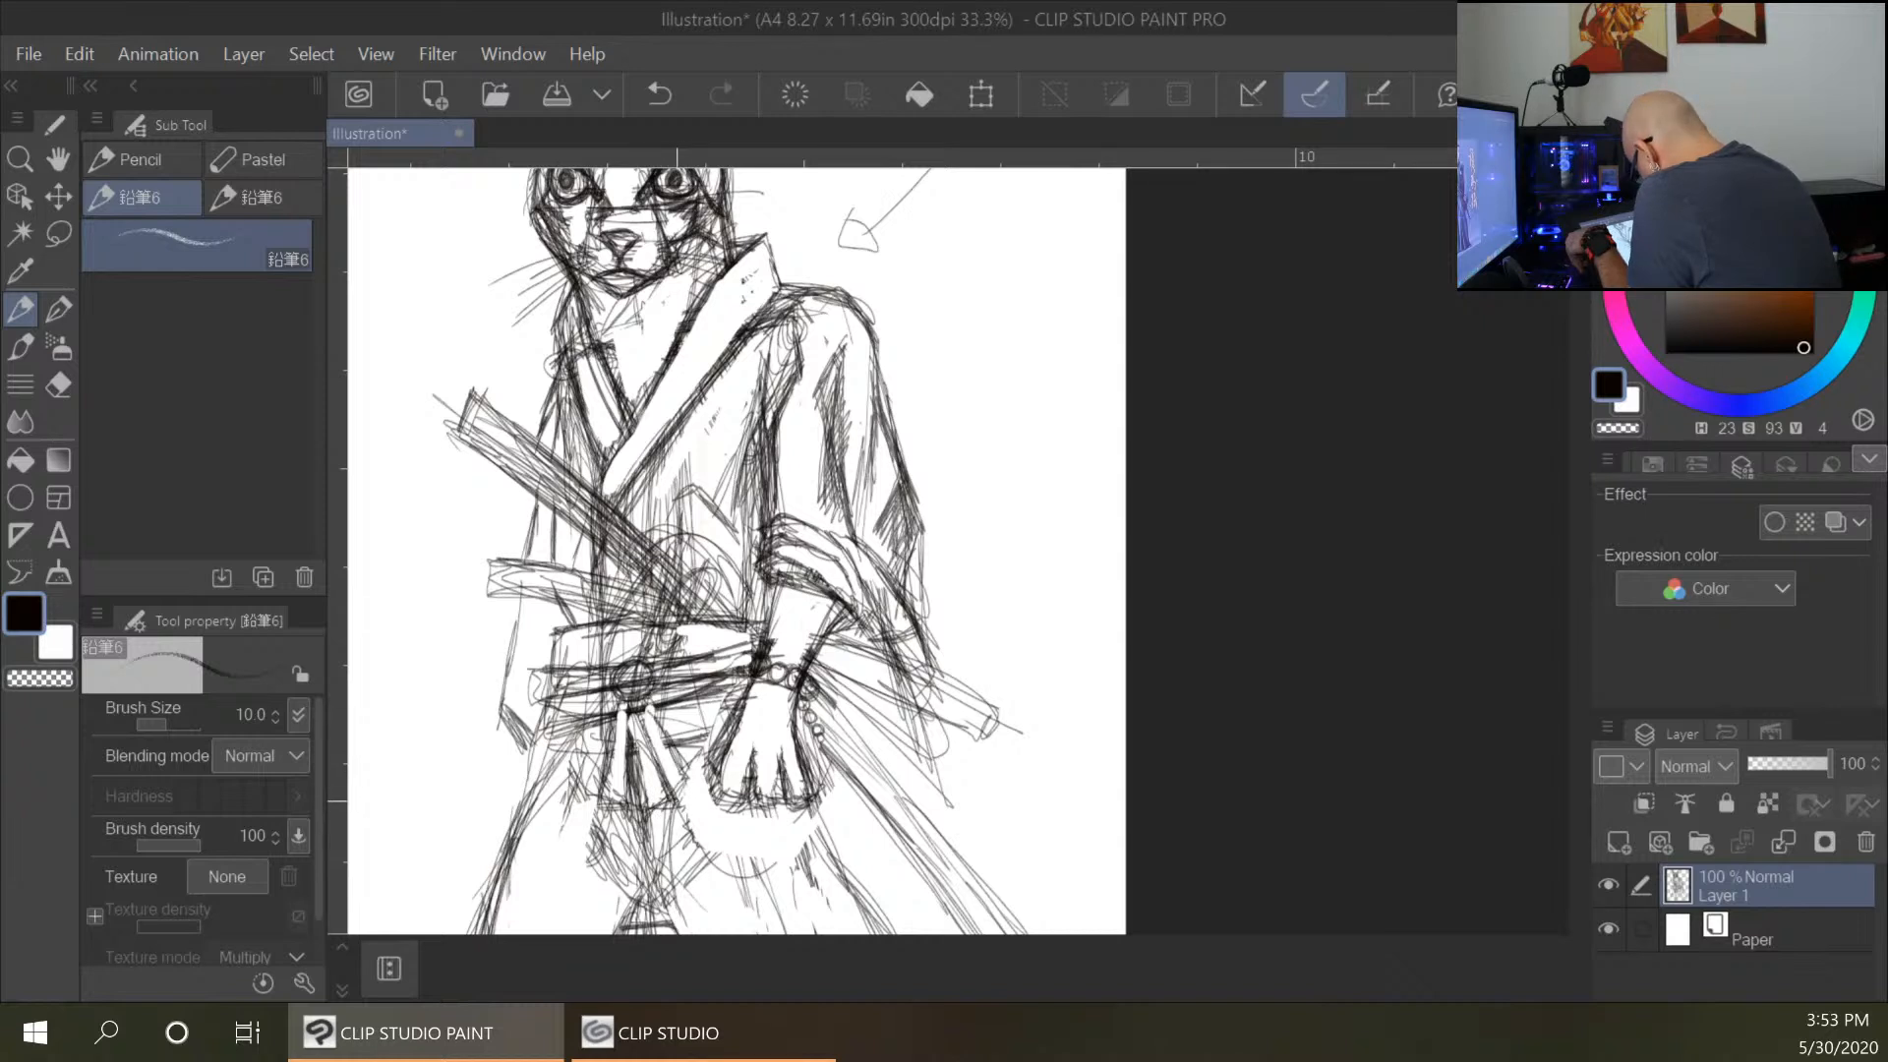
# Define the obi's lowest band with dark strokes along its side and bottom edge behind the hanging ends.
pyautogui.moveTo(559, 695); pyautogui.dragTo(542, 739)
pyautogui.moveTo(543, 739); pyautogui.dragTo(730, 710)
pyautogui.moveTo(552, 747); pyautogui.dragTo(612, 742)
pyautogui.moveTo(555, 745); pyautogui.dragTo(611, 743)
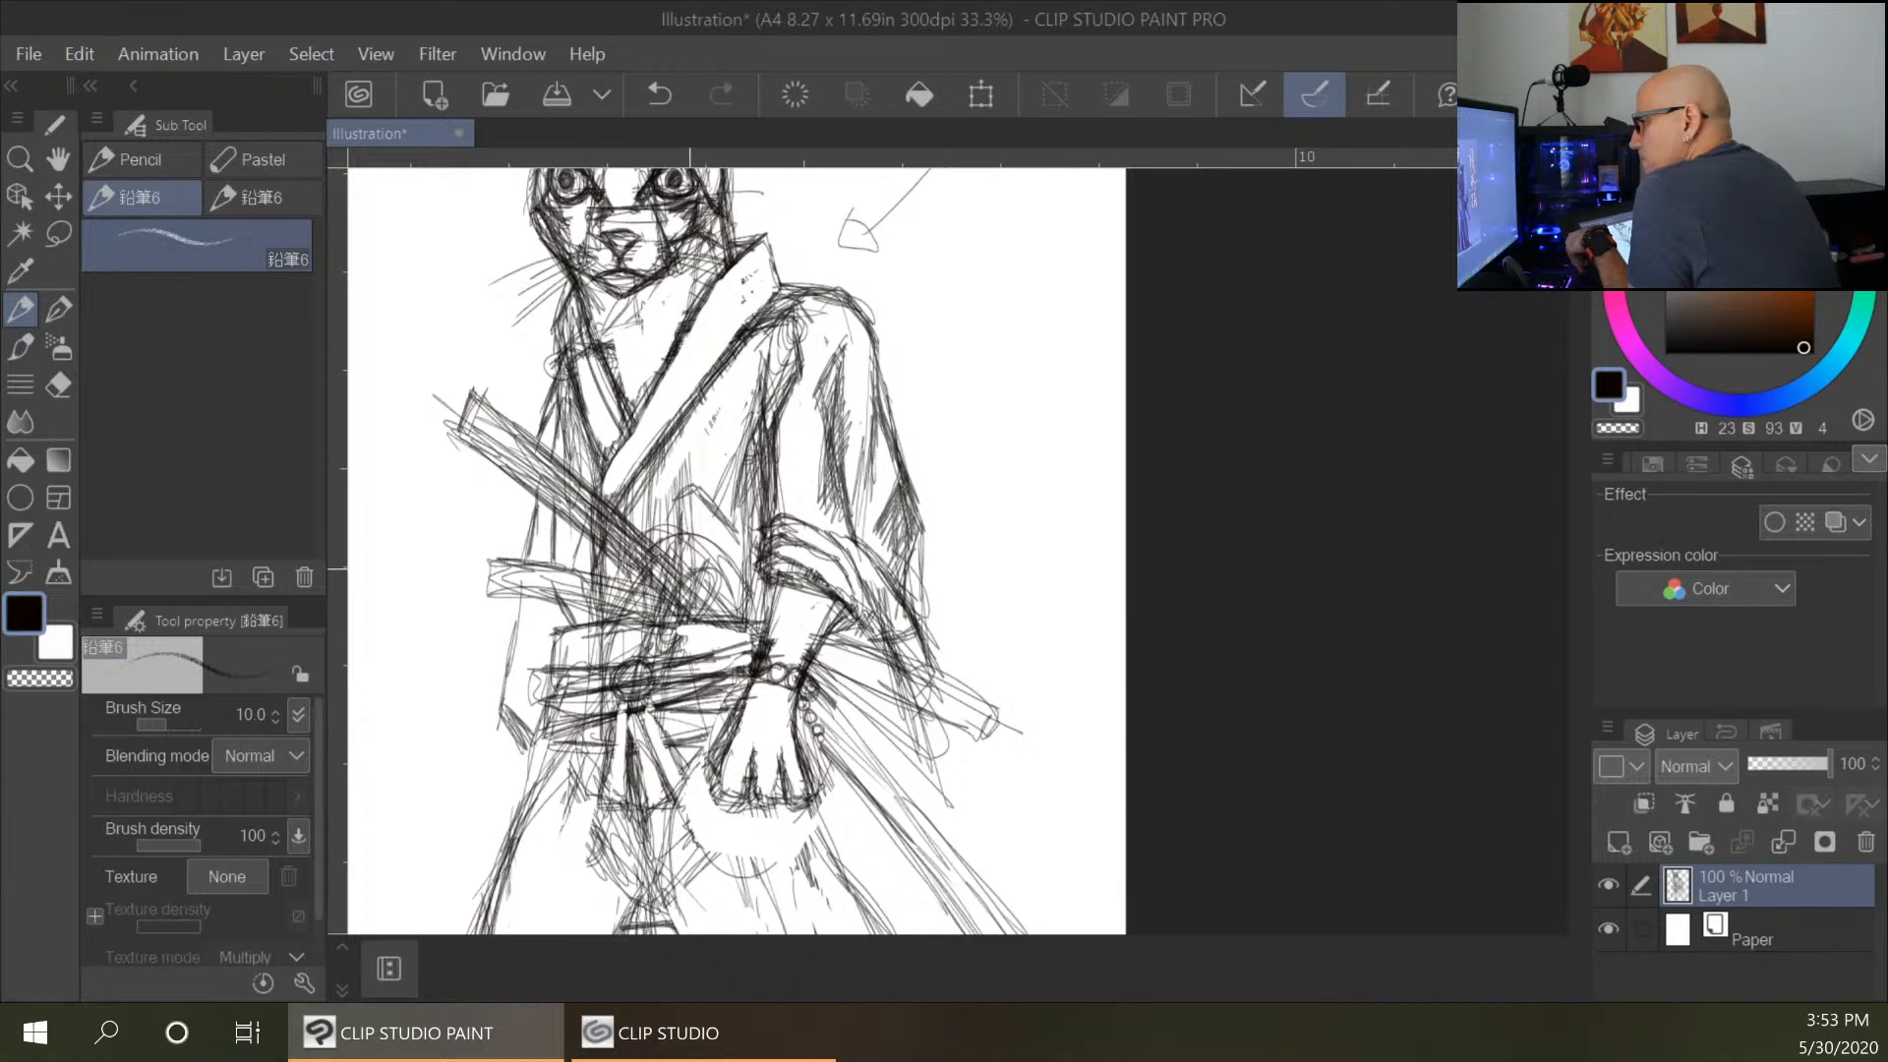
# Reinforce the obi's bottom edge around the hanging ends and start the kimono's skirt line below its outer corner.
pyautogui.moveTo(657, 746); pyautogui.dragTo(709, 730)
pyautogui.moveTo(536, 743); pyautogui.dragTo(597, 750)
pyautogui.moveTo(533, 745)
pyautogui.mouseDown()
pyautogui.moveTo(572, 750)
pyautogui.moveTo(513, 791)
pyautogui.mouseUp()
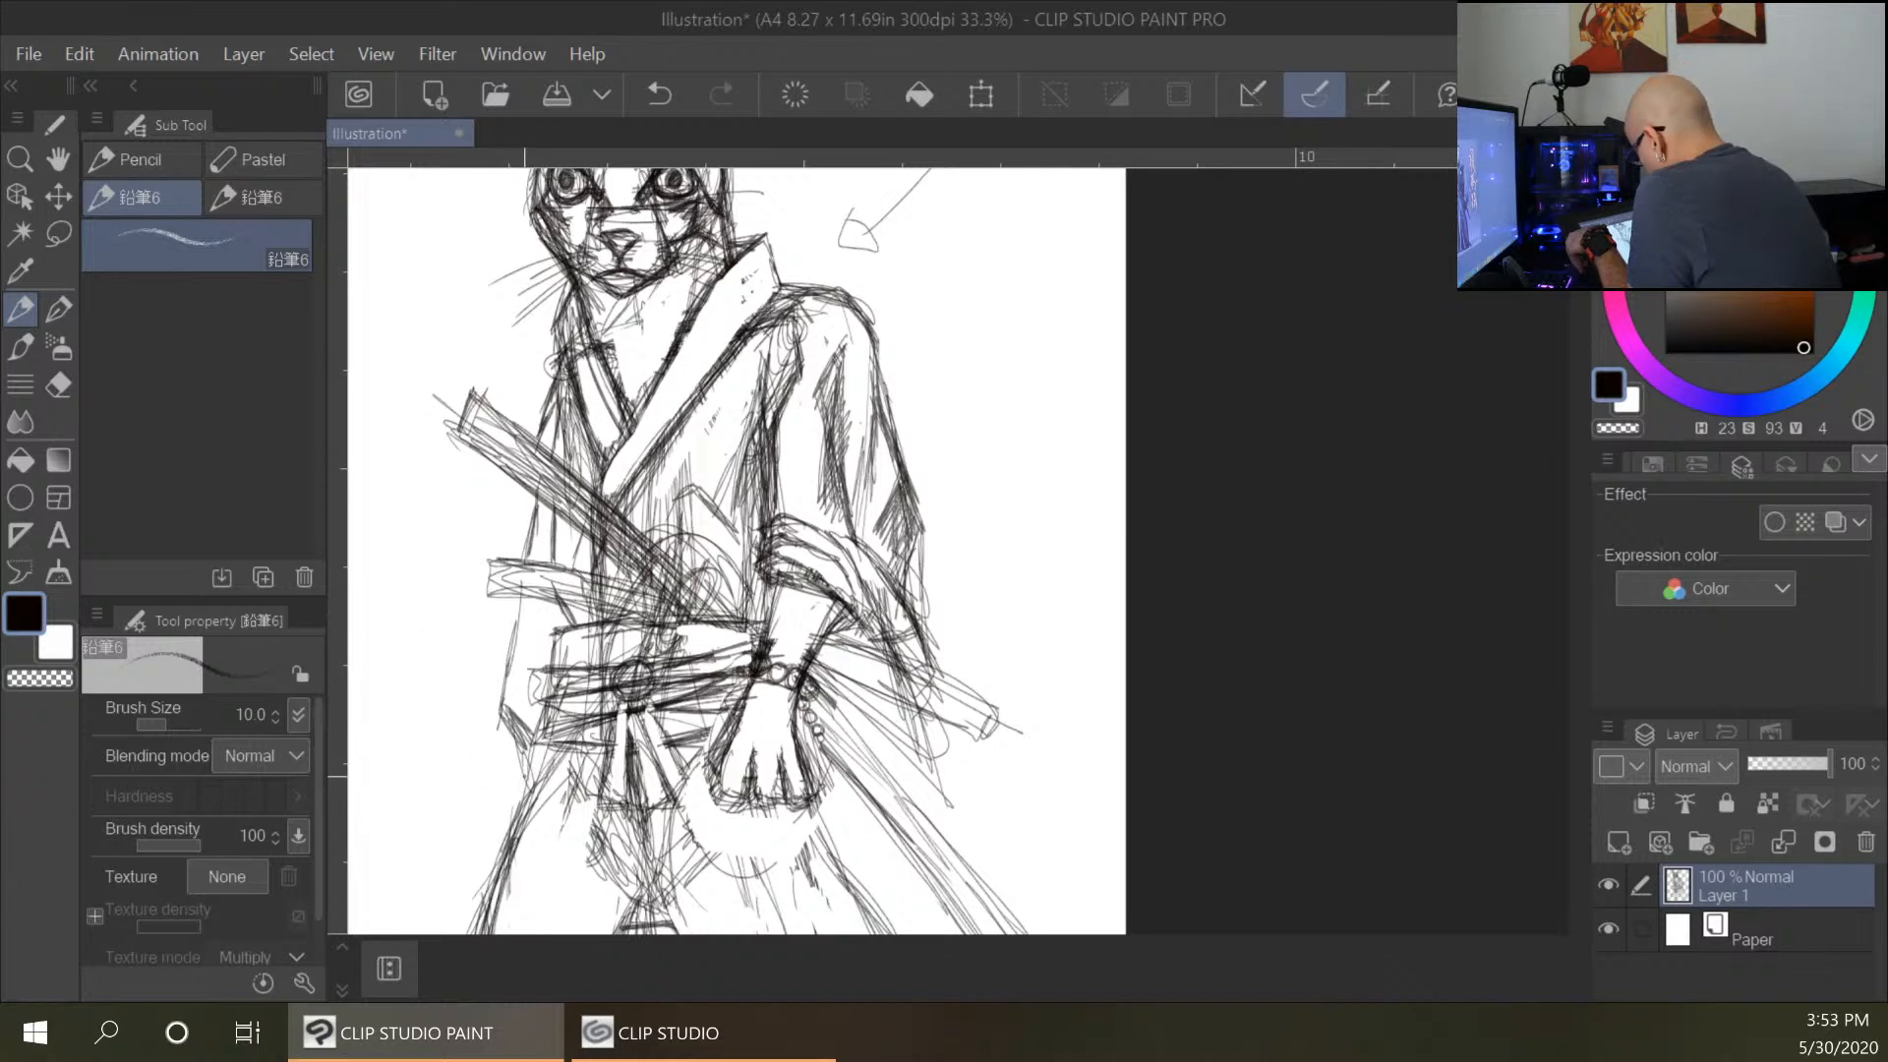
# Sketch the kimono fabric draping over the hip beside the obi, from the lower sword hilt down to the hakama.
pyautogui.moveTo(559, 636); pyautogui.dragTo(521, 705)
pyautogui.moveTo(529, 695); pyautogui.dragTo(520, 797)
pyautogui.moveTo(556, 639); pyautogui.dragTo(526, 726)
pyautogui.moveTo(518, 633); pyautogui.dragTo(505, 795)
pyautogui.moveTo(529, 609)
pyautogui.mouseDown()
pyautogui.moveTo(506, 792)
pyautogui.moveTo(515, 676)
pyautogui.mouseUp()
pyautogui.moveTo(536, 610)
pyautogui.mouseDown()
pyautogui.moveTo(509, 703)
pyautogui.moveTo(522, 736)
pyautogui.mouseUp()
pyautogui.moveTo(541, 697); pyautogui.dragTo(527, 736)
pyautogui.moveTo(545, 654); pyautogui.dragTo(527, 701)
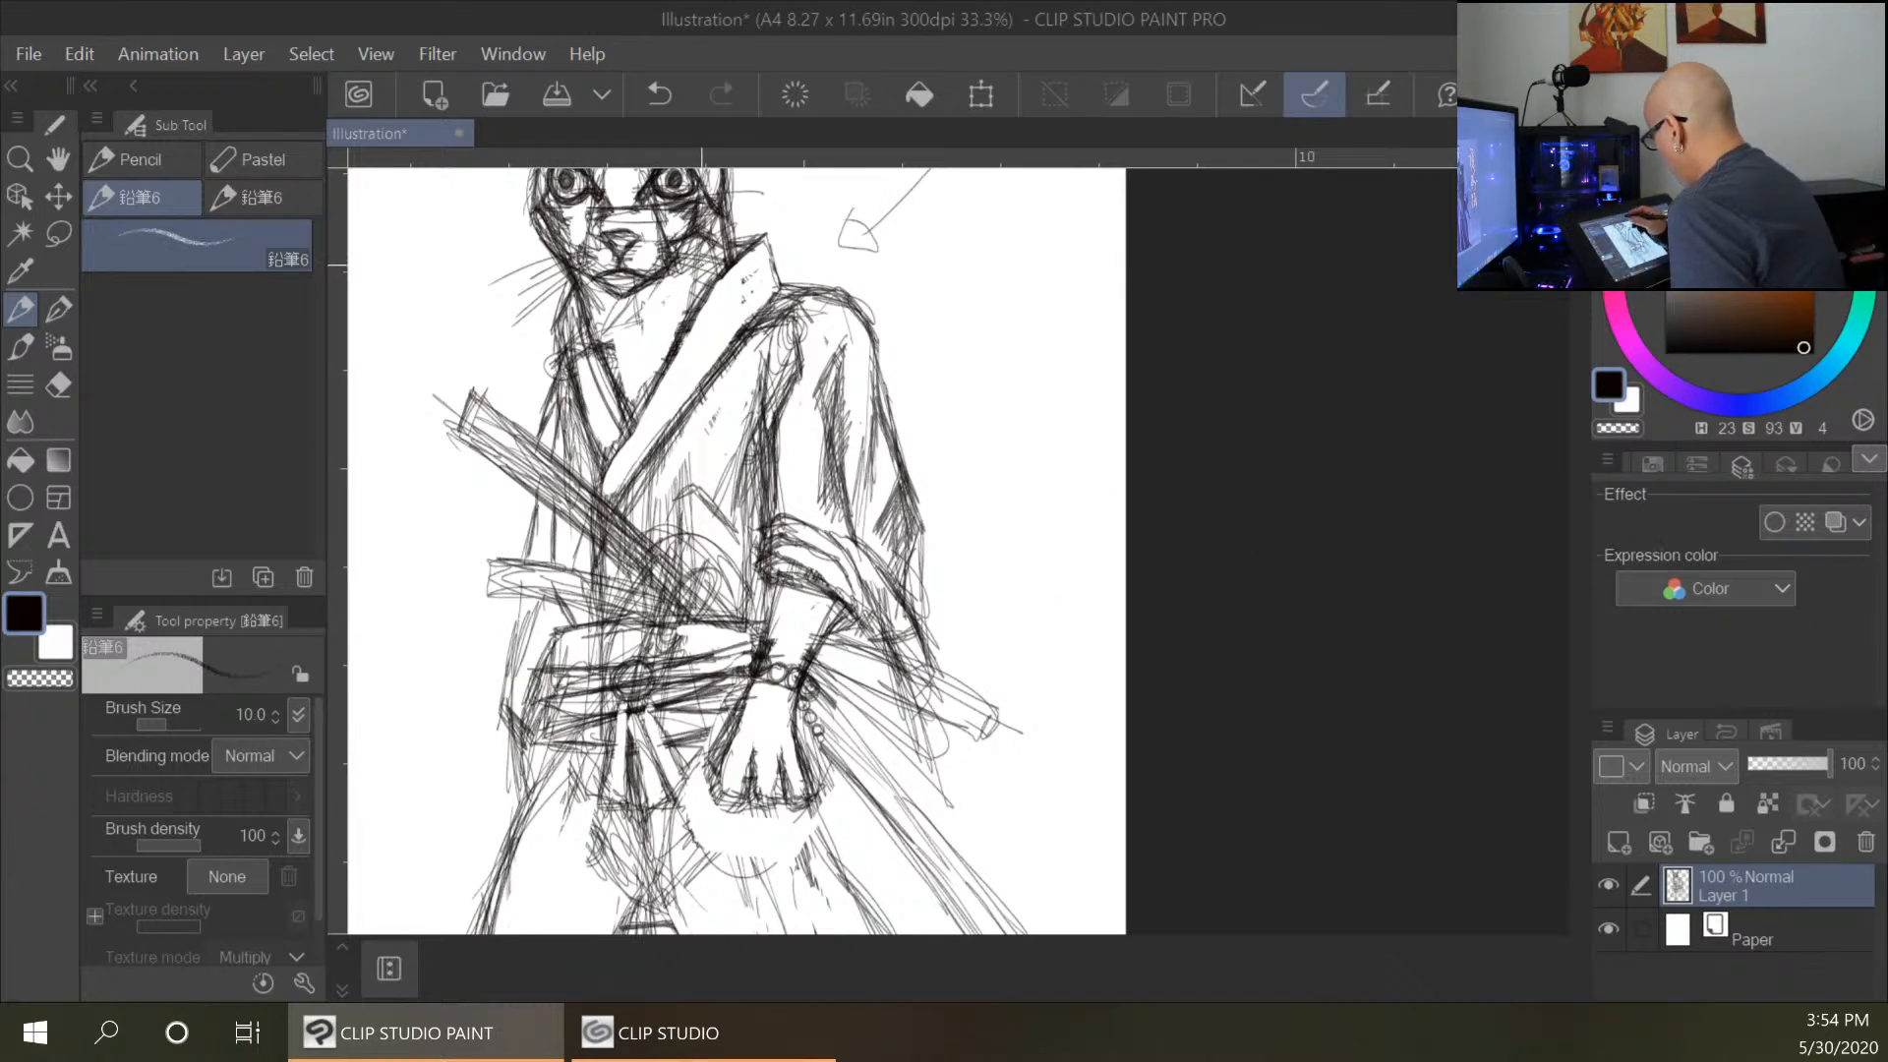
# Rough in a second hand emerging at the kimono's chest opening and outline the outer edge of the sleeve behind the hilts.
pyautogui.moveTo(639, 423); pyautogui.dragTo(657, 441)
pyautogui.moveTo(637, 401)
pyautogui.mouseDown()
pyautogui.moveTo(674, 437)
pyautogui.moveTo(687, 403)
pyautogui.mouseUp()
pyautogui.moveTo(657, 416)
pyautogui.mouseDown()
pyautogui.moveTo(692, 399)
pyautogui.moveTo(683, 364)
pyautogui.moveTo(712, 385)
pyautogui.mouseUp()
pyautogui.rightClick(650, 400)
pyautogui.moveTo(677, 377)
pyautogui.mouseDown()
pyautogui.moveTo(706, 386)
pyautogui.moveTo(626, 419)
pyautogui.mouseUp()
pyautogui.moveTo(651, 374); pyautogui.dragTo(606, 452)
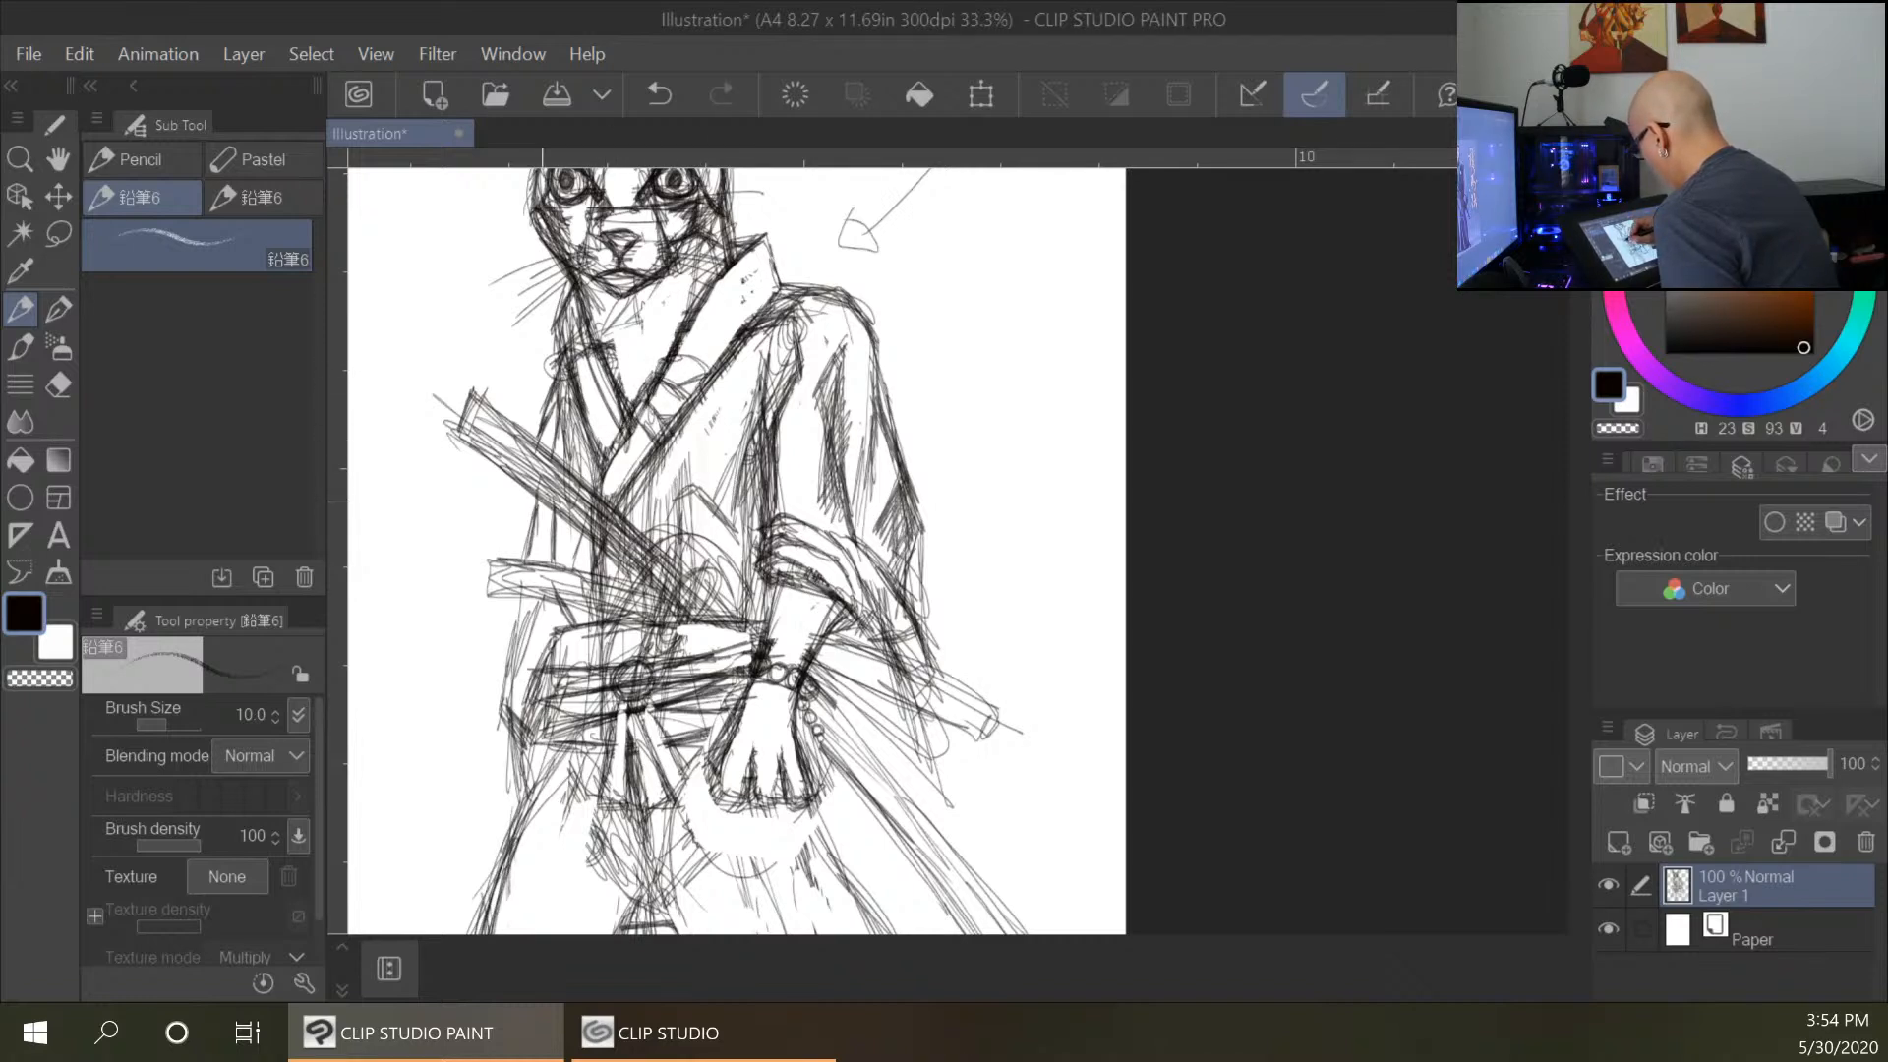
pyautogui.moveTo(552, 388)
pyautogui.mouseDown()
pyautogui.moveTo(522, 463)
pyautogui.moveTo(529, 566)
pyautogui.moveTo(518, 545)
pyautogui.mouseUp()
pyautogui.moveTo(525, 592); pyautogui.dragTo(515, 627)
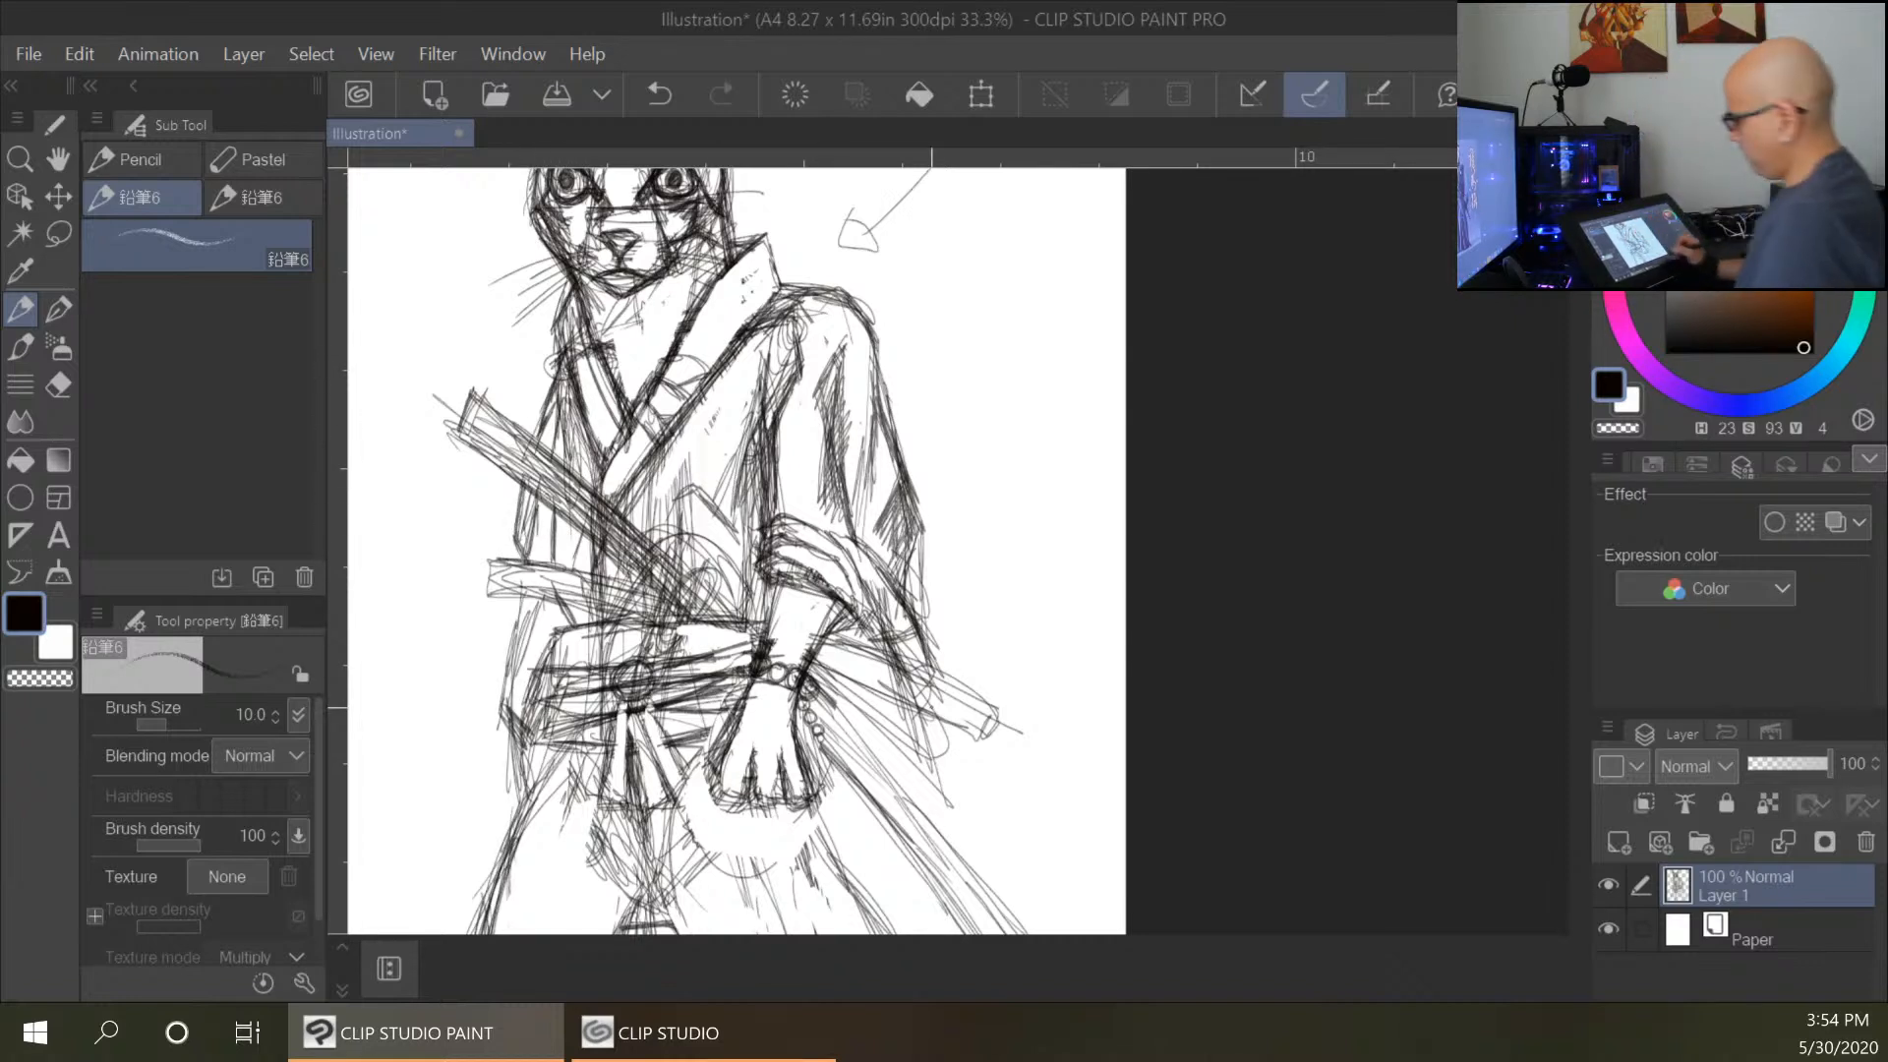
# Redraw the inner kimono lapel with dark strokes running from the neck down to where the collars cross.
pyautogui.hotkey('ctrl', '-')
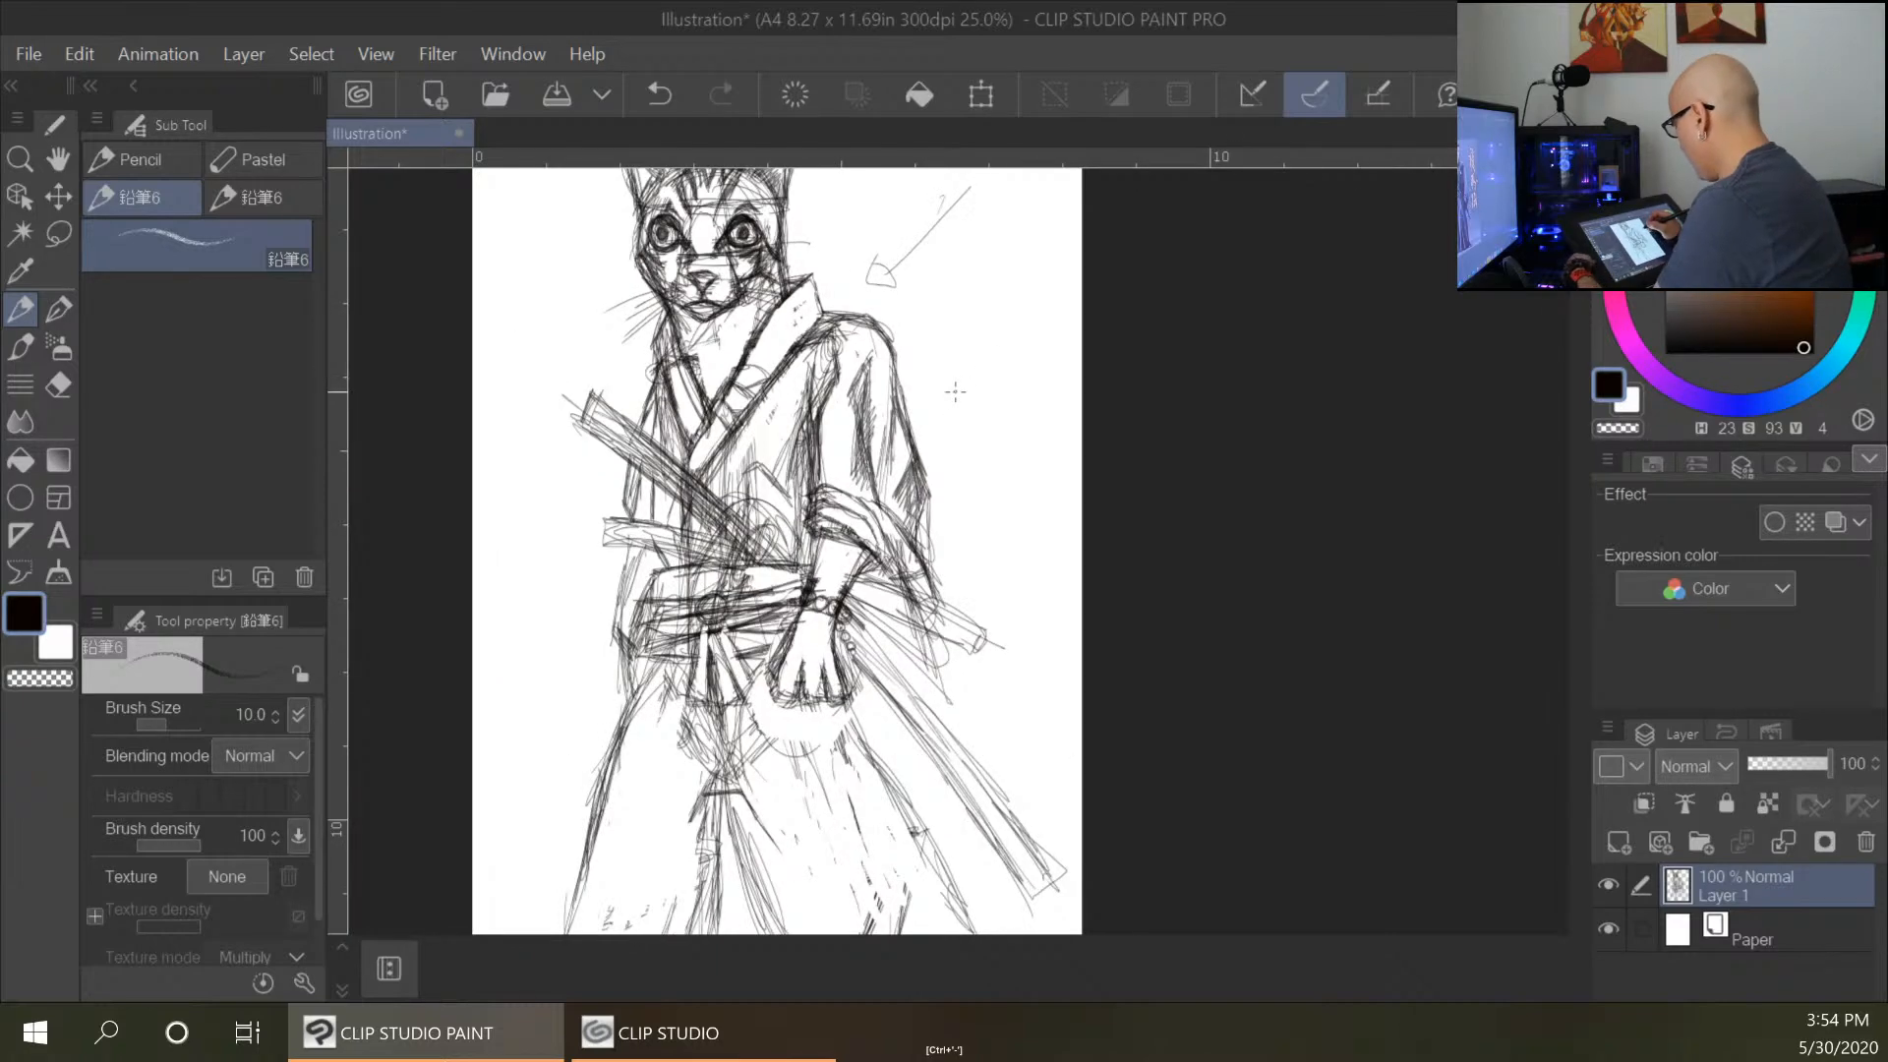
pyautogui.hotkey('ctrl', '-')
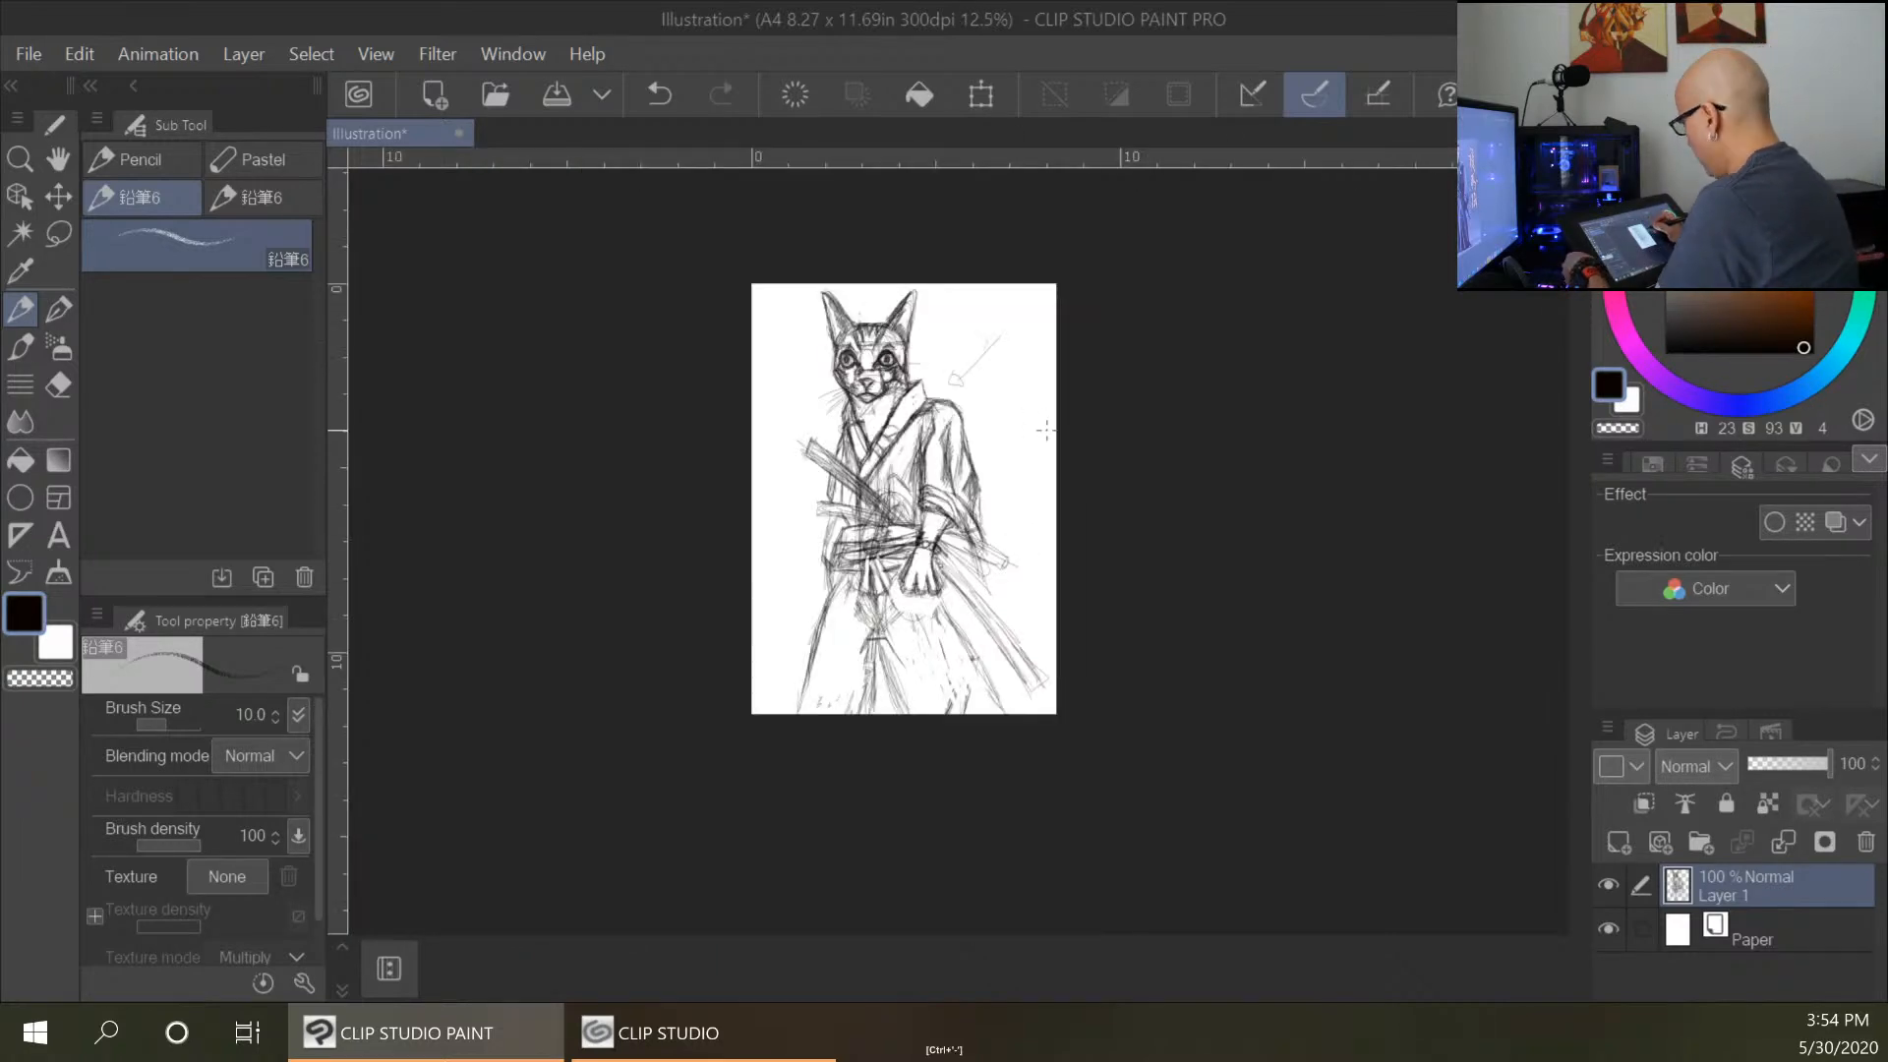
pyautogui.hotkey('ctrl', '+')
pyautogui.hotkey('ctrl', '+')
pyautogui.hotkey('ctrl', '+')
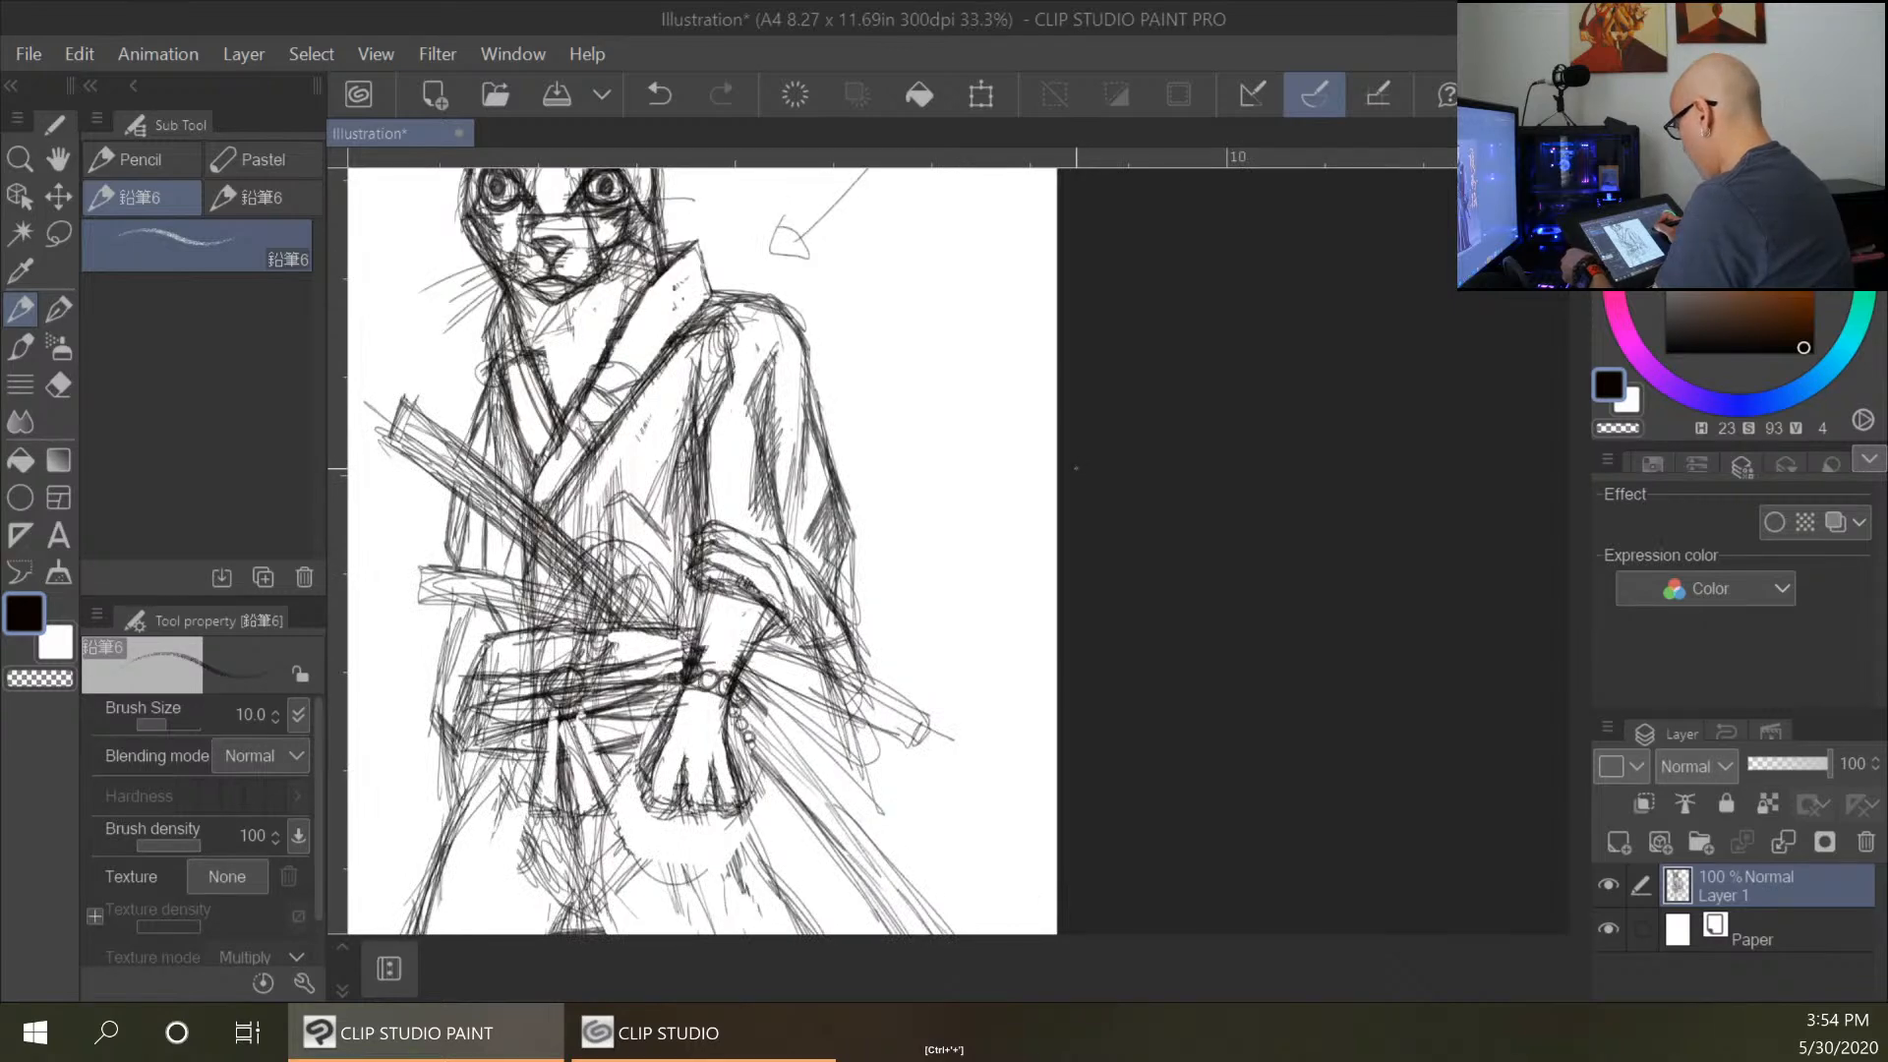
pyautogui.hotkey('ctrl', '-')
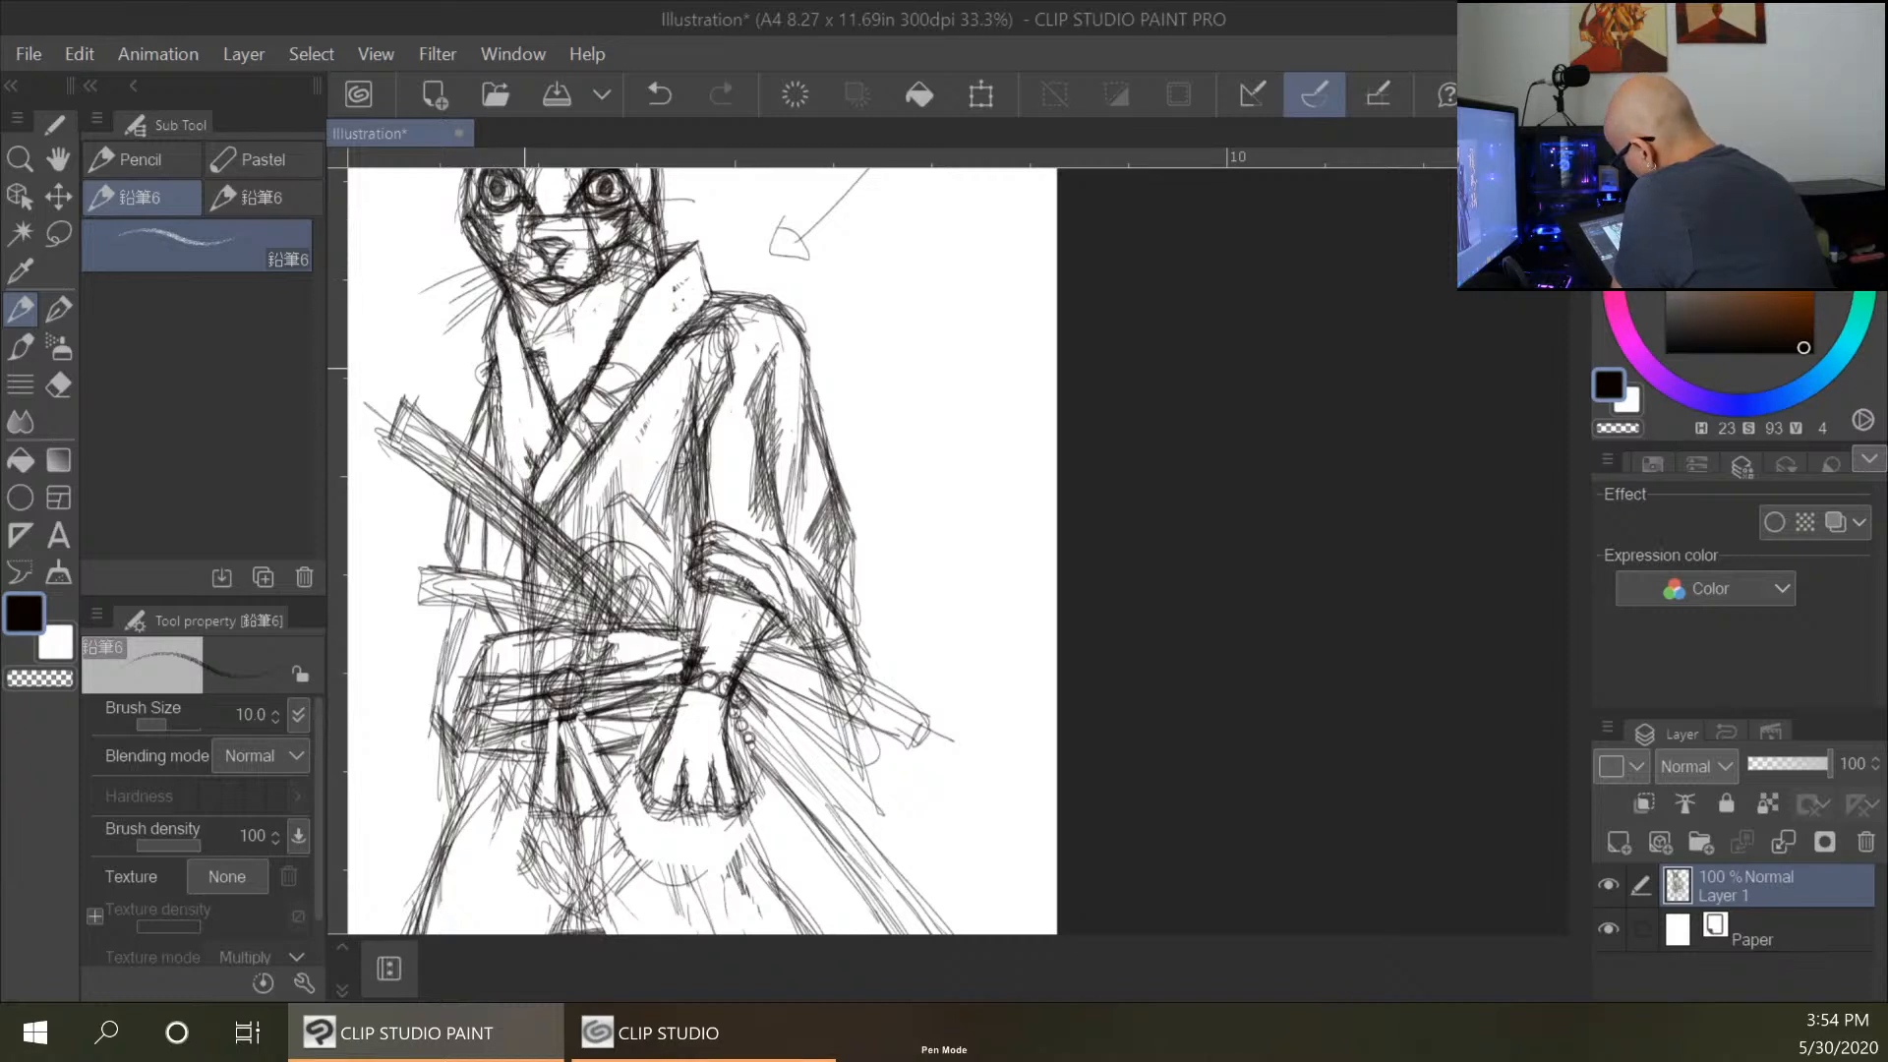
pyautogui.moveTo(497, 341); pyautogui.dragTo(524, 489)
pyautogui.moveTo(504, 394); pyautogui.dragTo(531, 494)
pyautogui.moveTo(510, 392); pyautogui.dragTo(529, 475)
pyautogui.moveTo(499, 346); pyautogui.dragTo(526, 462)
# Draw the fingers of the hand resting on the lapel, add beads beside it, and touch up the sleeve edge behind the hilts.
pyautogui.moveTo(587, 377)
pyautogui.mouseDown()
pyautogui.moveTo(560, 402)
pyautogui.moveTo(602, 371)
pyautogui.moveTo(578, 433)
pyautogui.moveTo(555, 424)
pyautogui.moveTo(546, 406)
pyautogui.moveTo(636, 369)
pyautogui.moveTo(630, 393)
pyautogui.mouseUp()
pyautogui.press('e')
pyautogui.press('p')
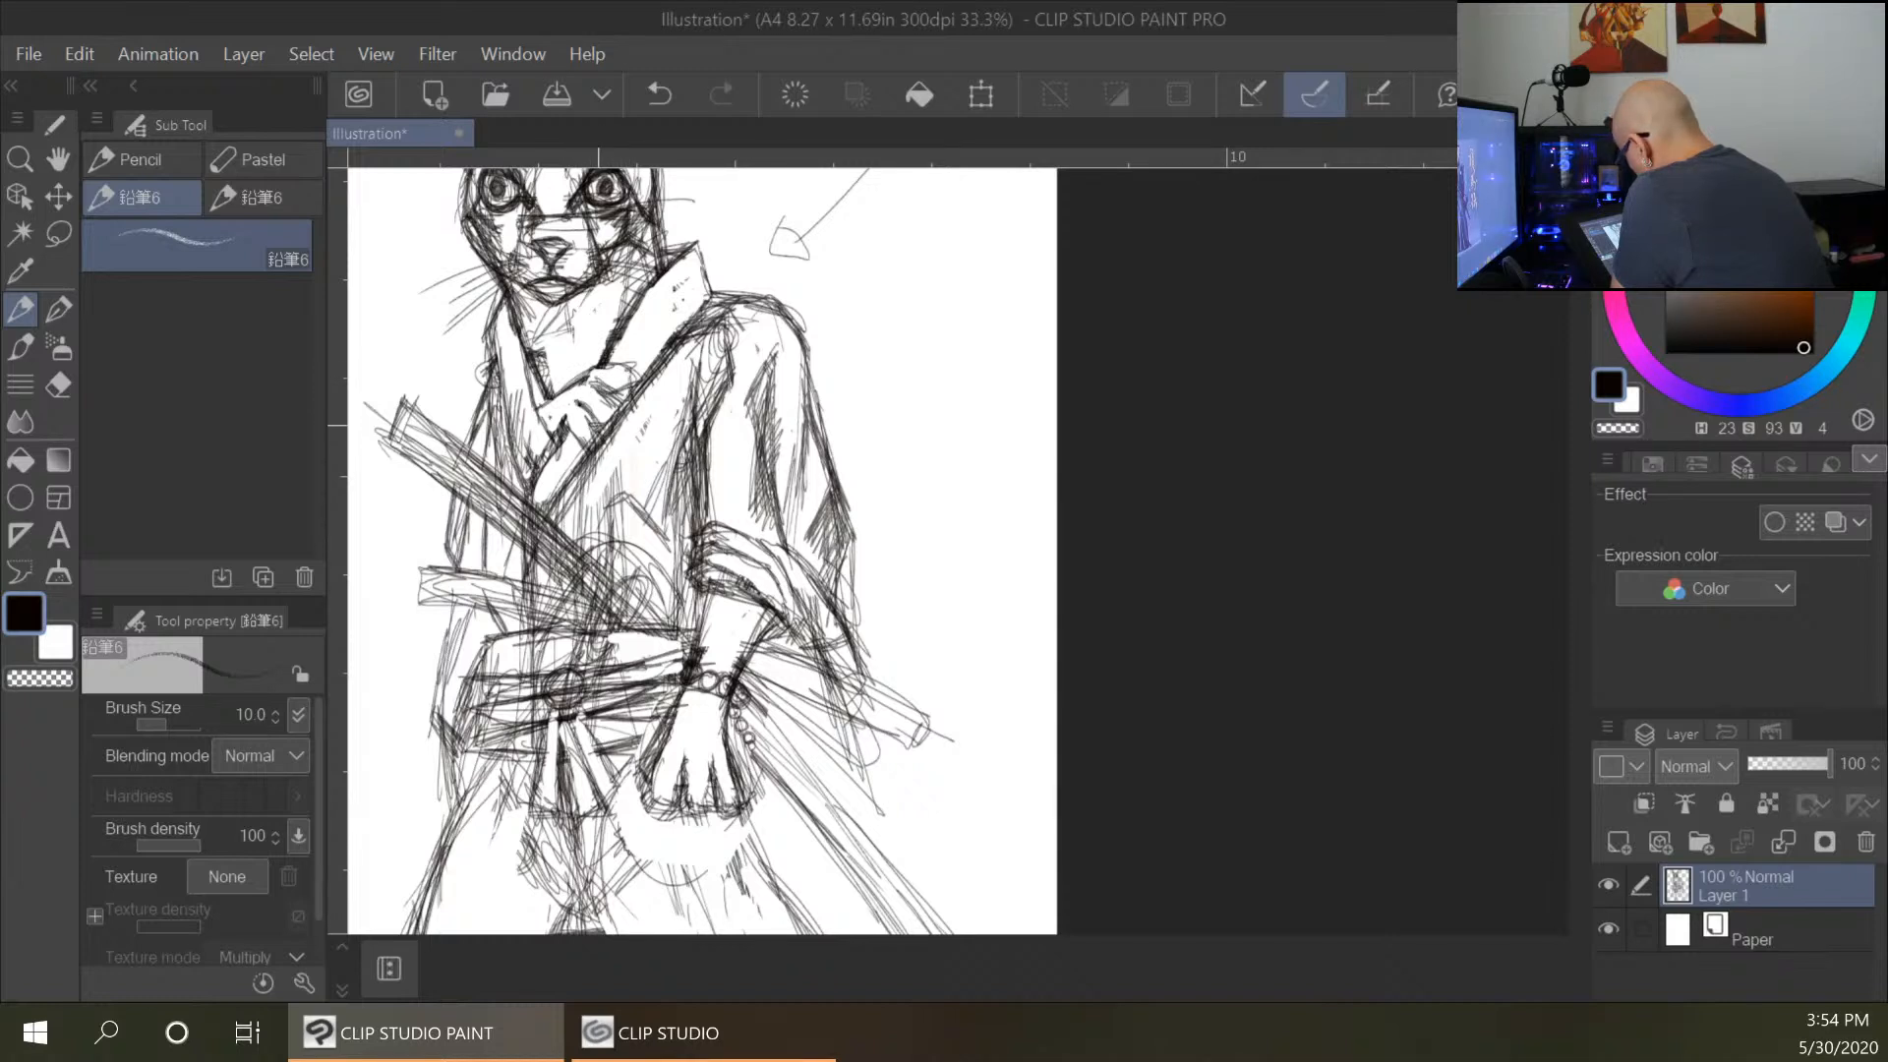
pyautogui.moveTo(594, 372); pyautogui.dragTo(566, 389)
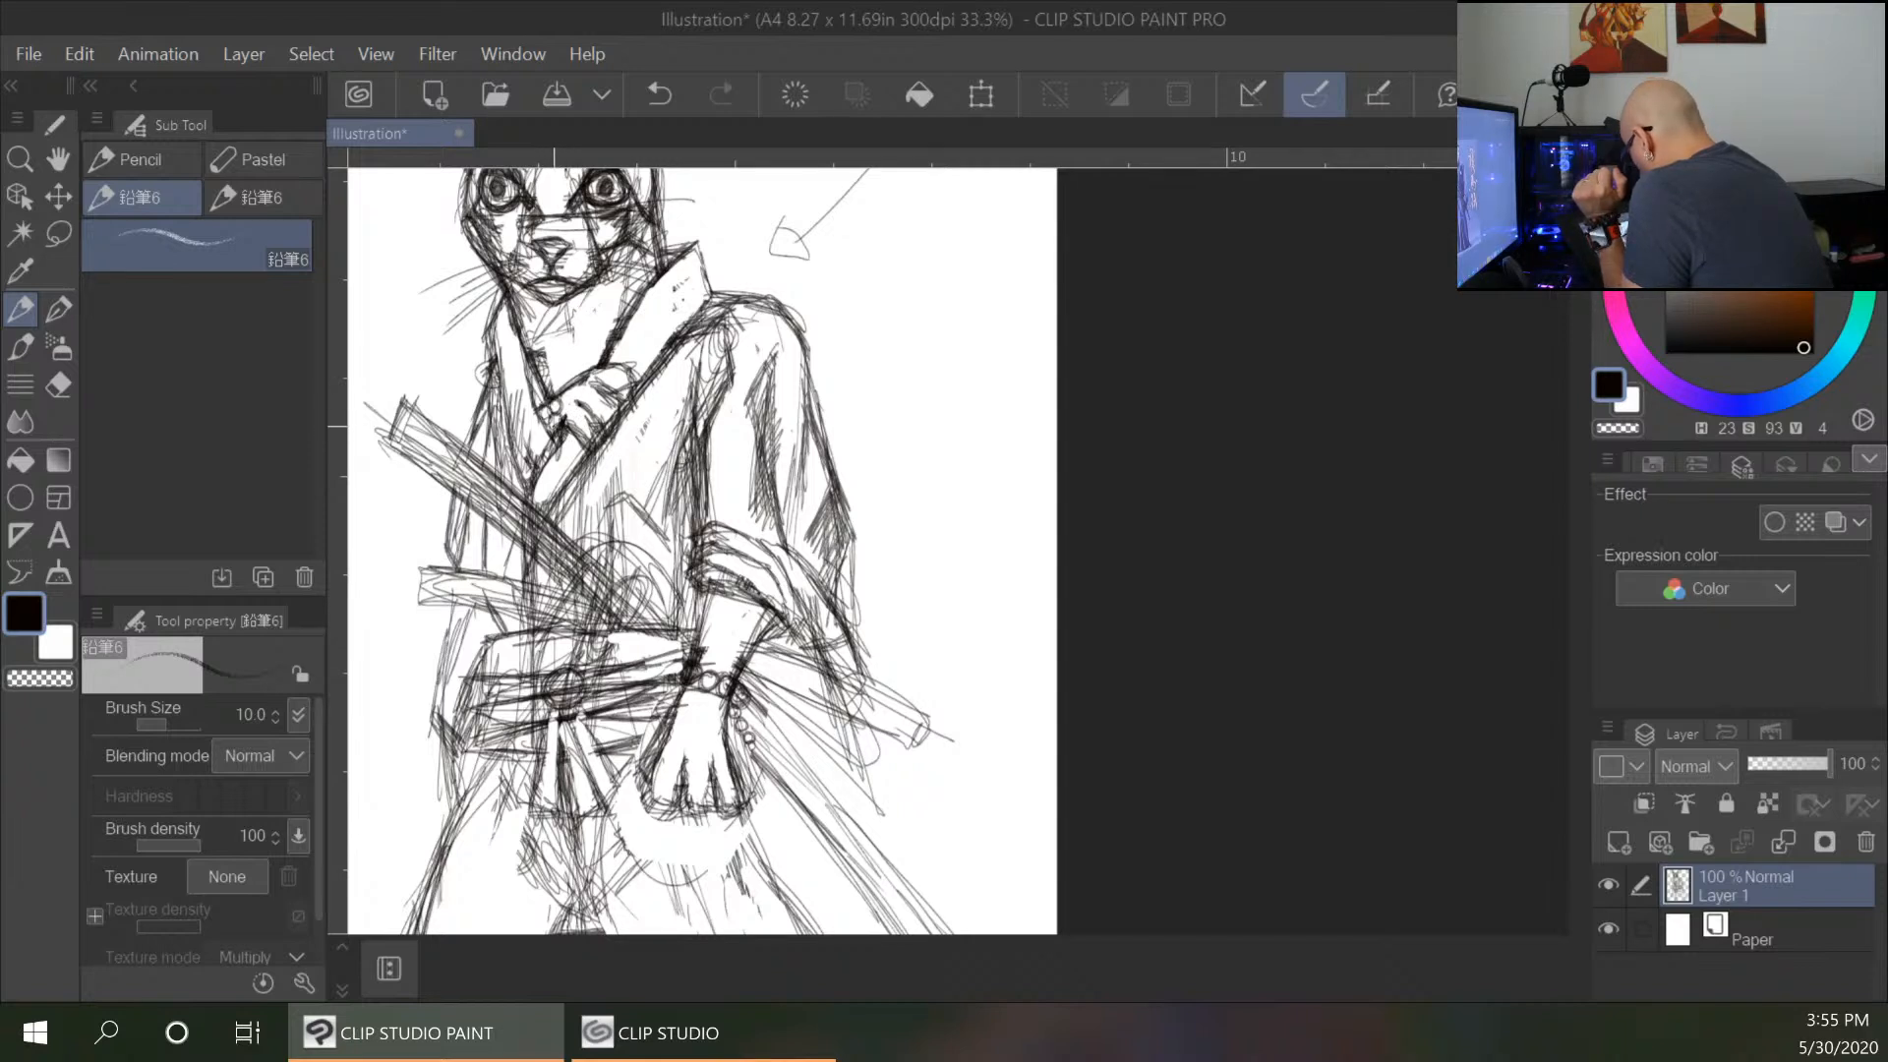
pyautogui.moveTo(545, 429); pyautogui.dragTo(531, 457)
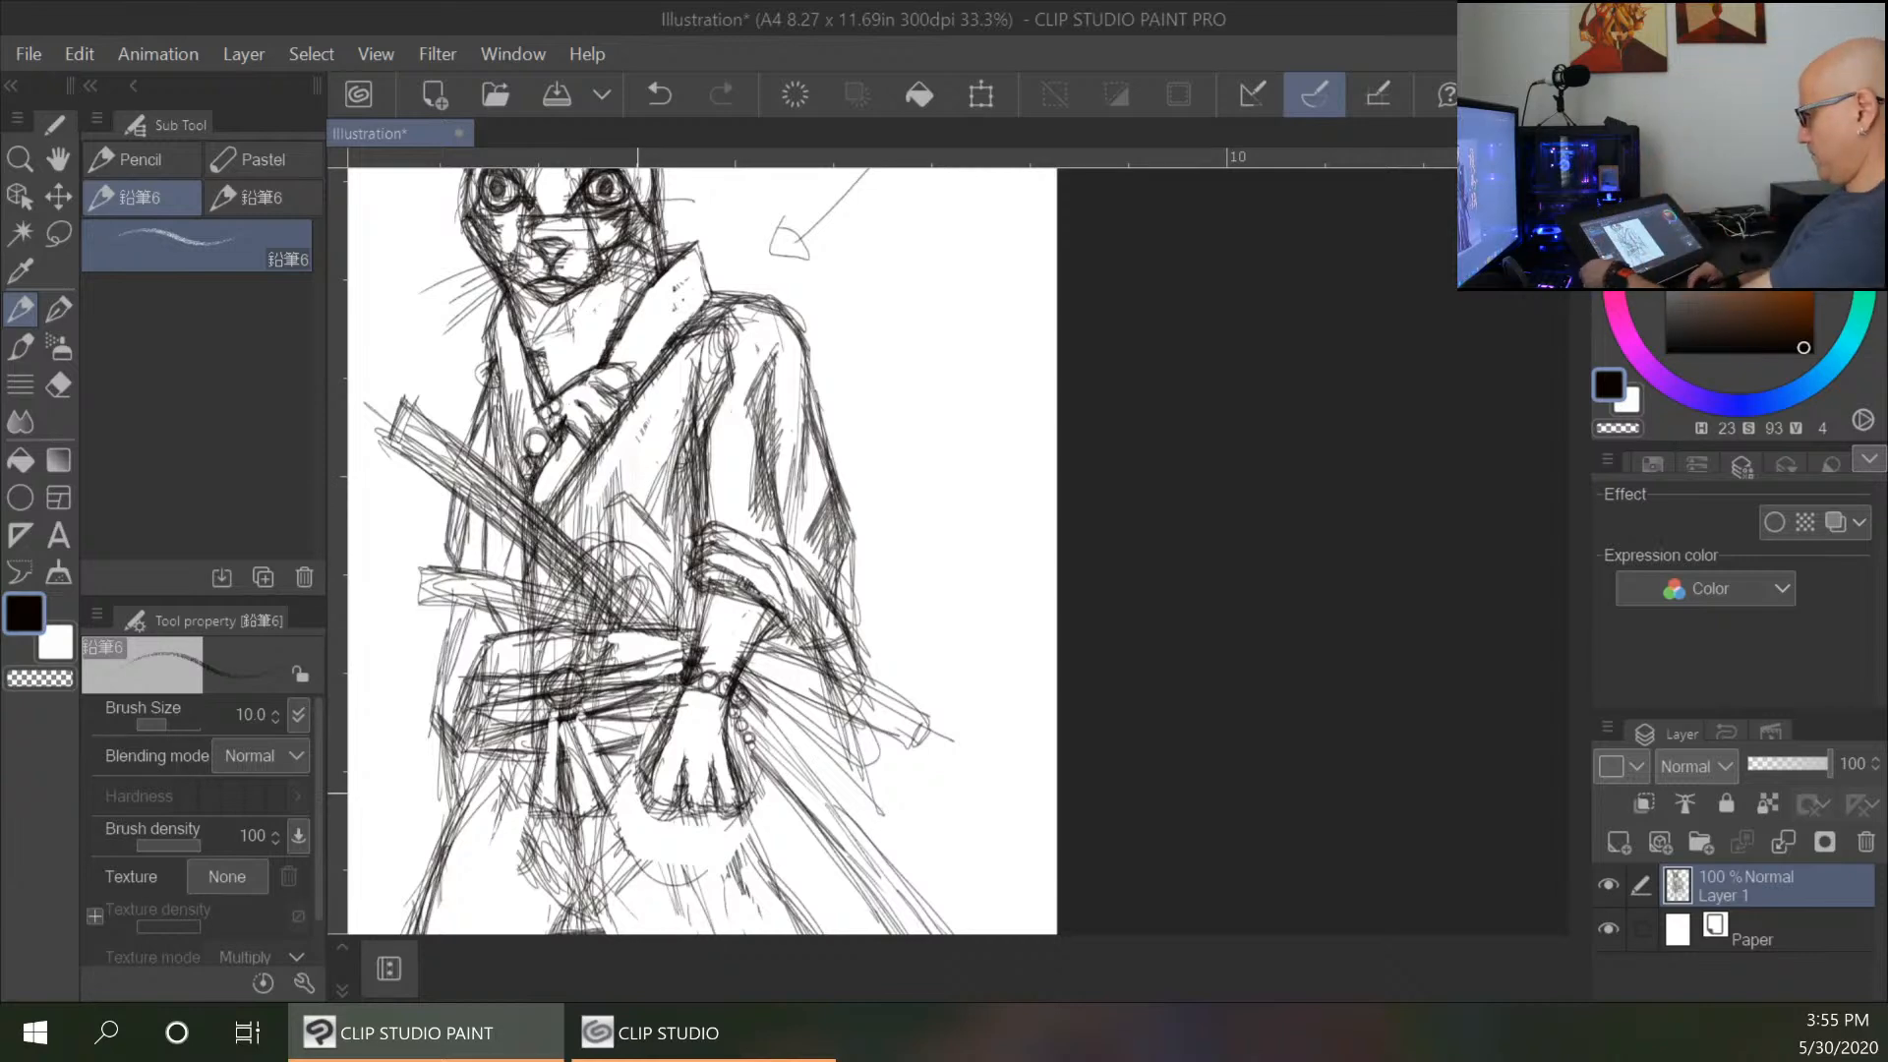
pyautogui.hotkey('ctrl', '-')
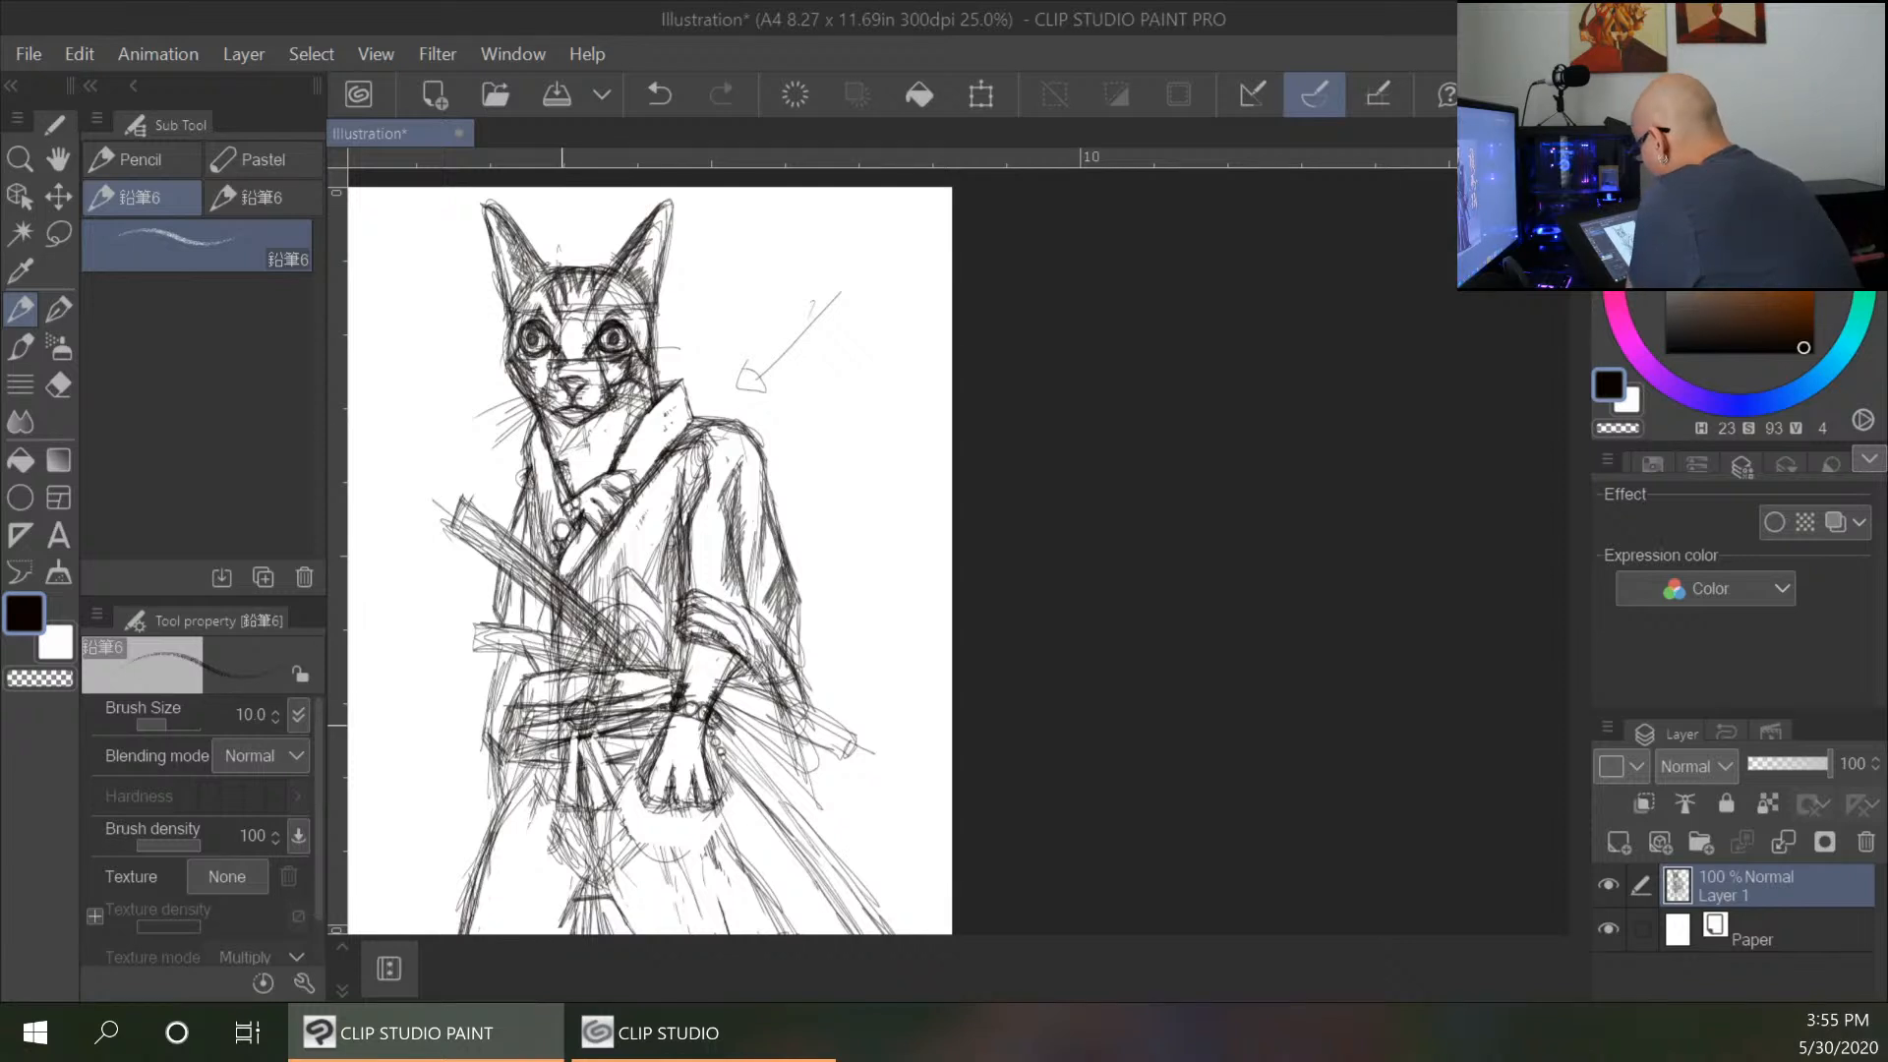
pyautogui.moveTo(502, 563)
pyautogui.mouseDown()
pyautogui.moveTo(489, 618)
pyautogui.moveTo(488, 599)
pyautogui.mouseUp()
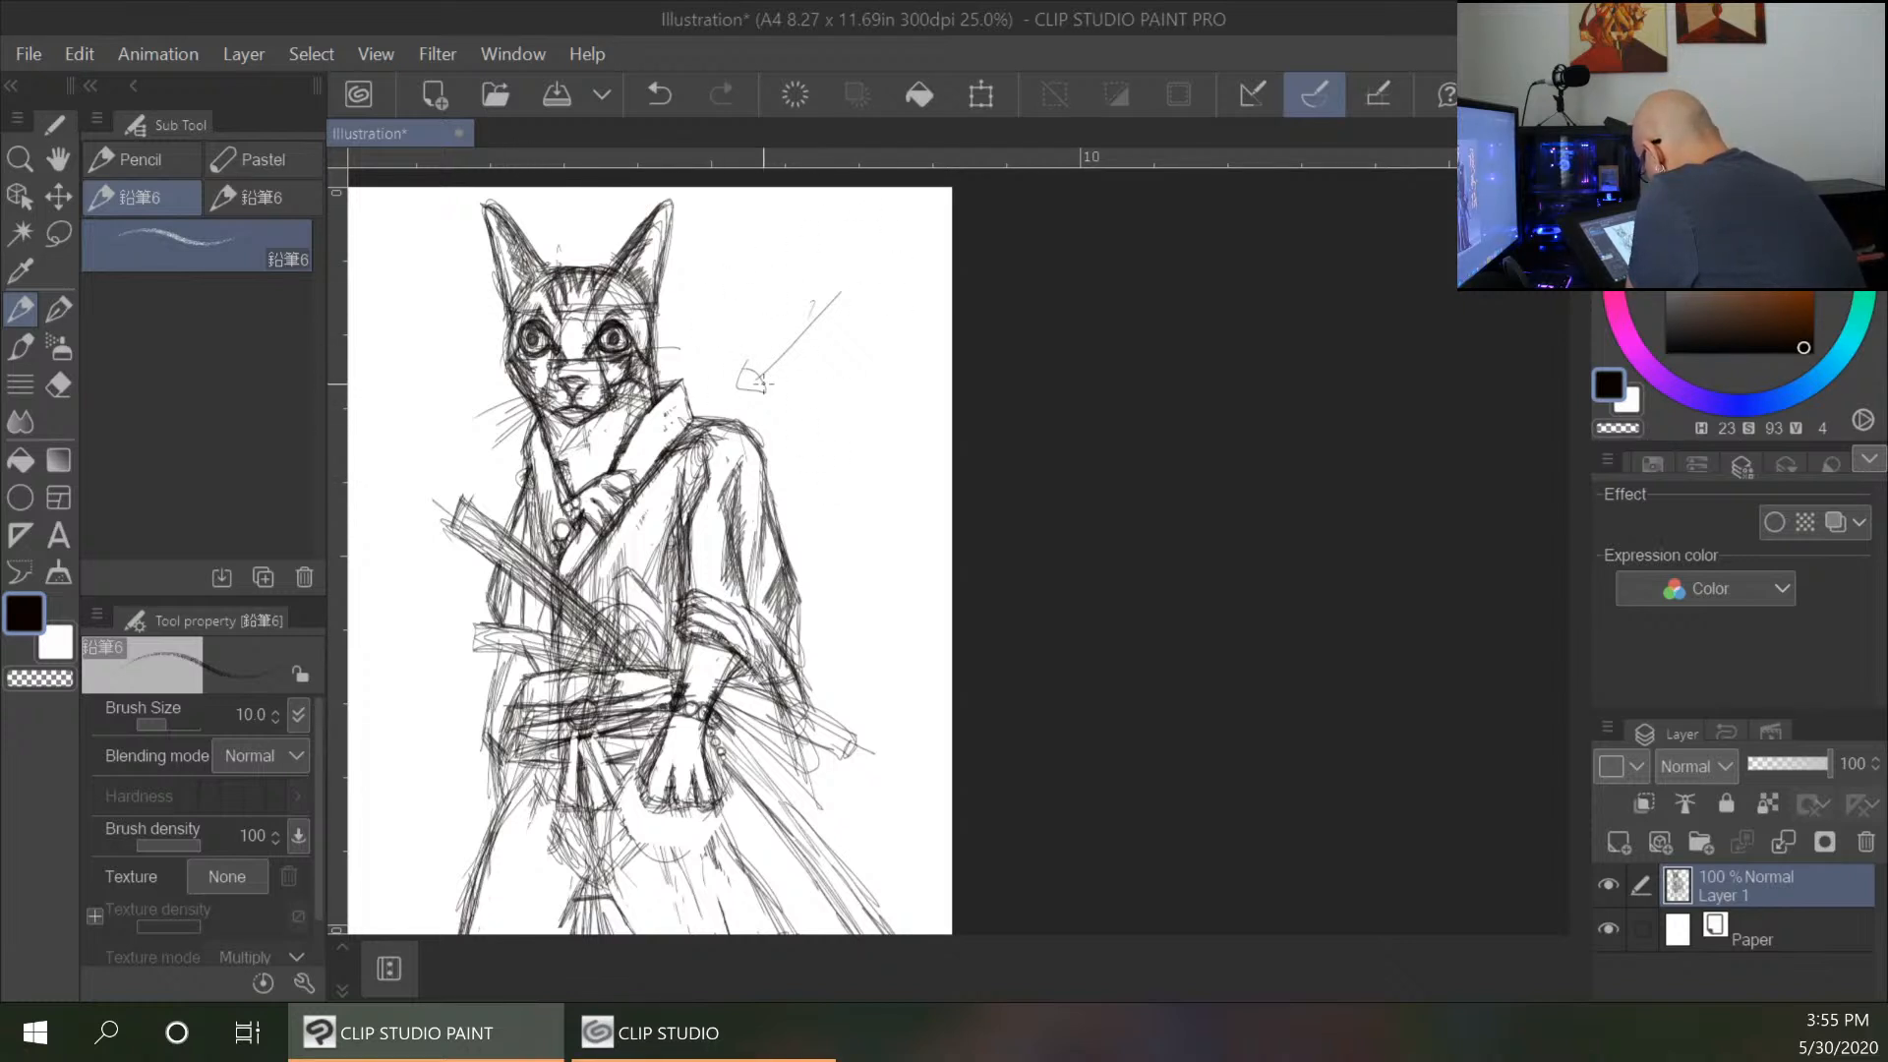
# Sketch long fold lines down the middle of the hakama from the central gap to the bottom of the page.
pyautogui.hotkey('ctrl', '-')
pyautogui.hotkey('ctrl', '+')
pyautogui.hotkey('ctrl', '+')
pyautogui.moveTo(887, 809)
pyautogui.mouseDown()
pyautogui.moveTo(922, 514)
pyautogui.moveTo(961, 409)
pyautogui.mouseUp()
pyautogui.moveTo(564, 644)
pyautogui.mouseDown()
pyautogui.moveTo(627, 844)
pyautogui.moveTo(568, 836)
pyautogui.mouseUp()
pyautogui.moveTo(559, 661); pyautogui.dragTo(570, 844)
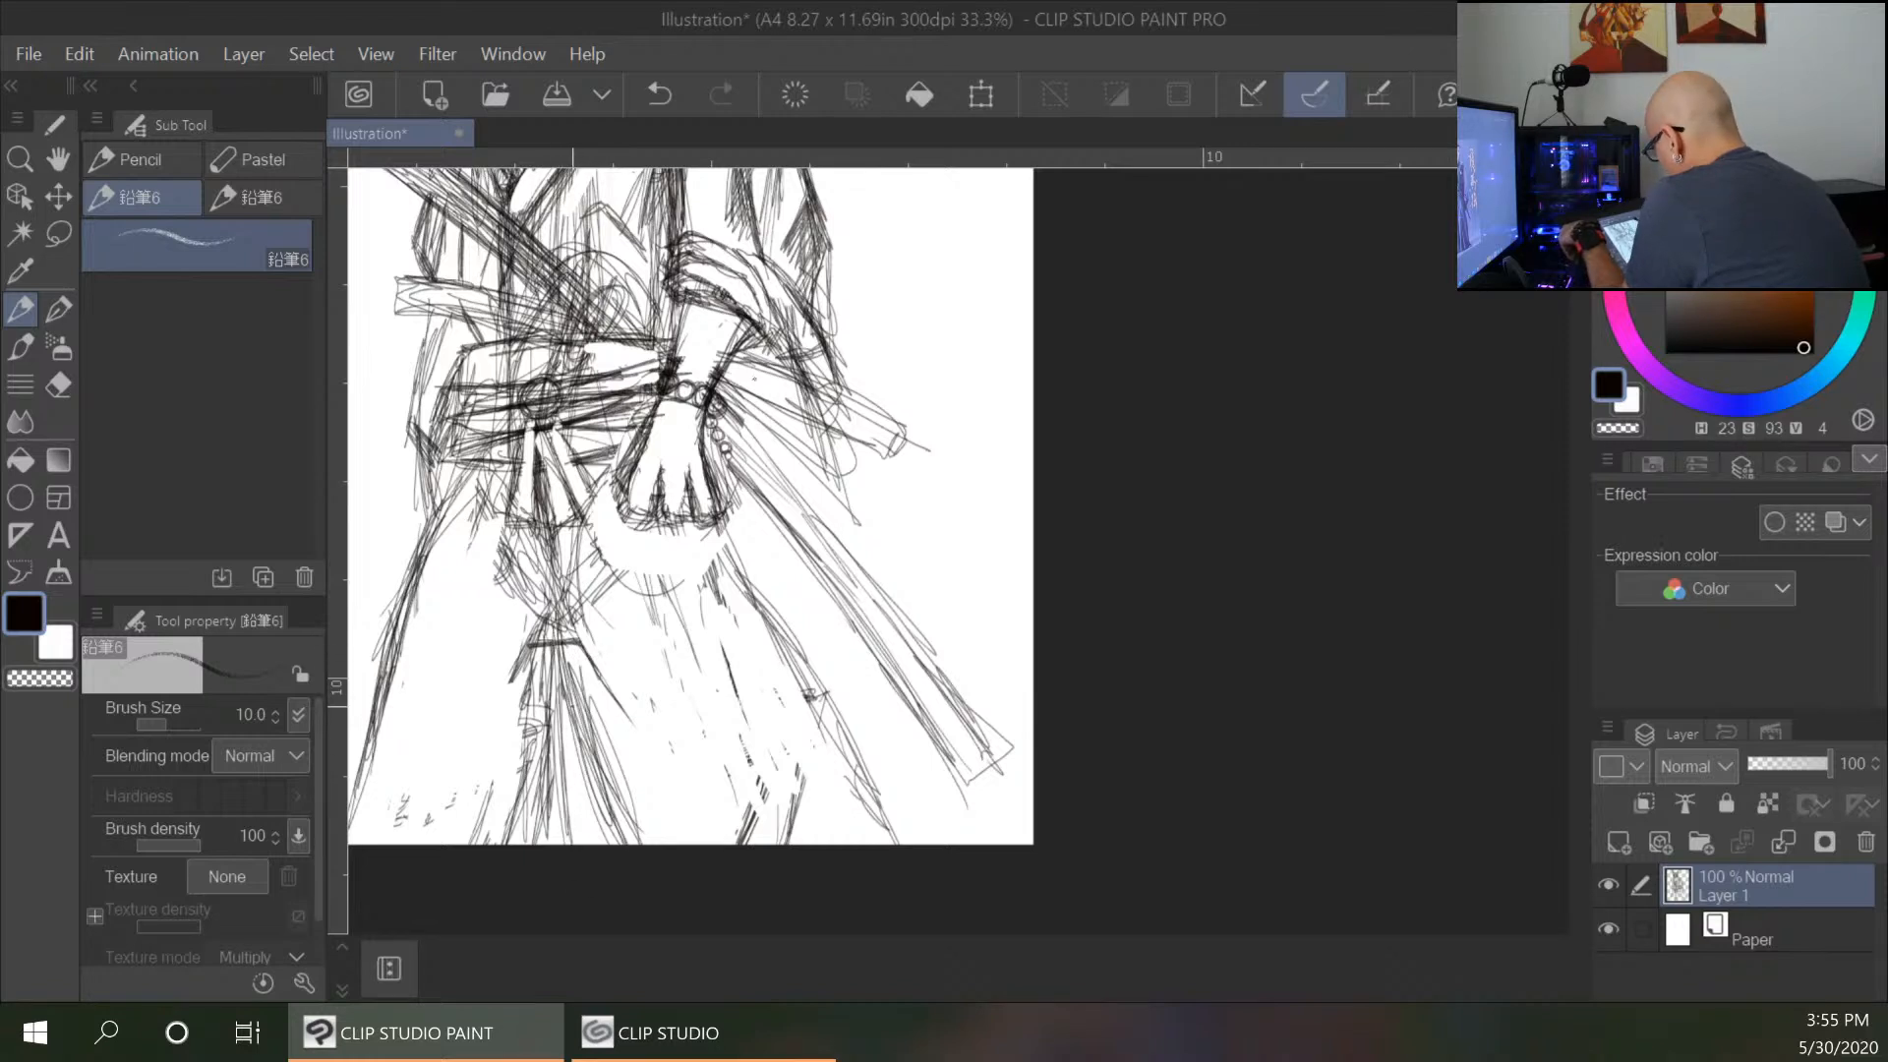
# Darken the hakama's outer edge on the scabbard side, from below the fist to the bottom of the page.
pyautogui.moveTo(735, 552); pyautogui.dragTo(845, 754)
pyautogui.moveTo(758, 586); pyautogui.dragTo(880, 800)
pyautogui.moveTo(819, 710); pyautogui.dragTo(904, 844)
pyautogui.moveTo(825, 711); pyautogui.dragTo(906, 843)
pyautogui.moveTo(749, 587); pyautogui.dragTo(839, 744)
pyautogui.moveTo(730, 540); pyautogui.dragTo(774, 638)
pyautogui.moveTo(737, 539); pyautogui.dragTo(816, 728)
# Add more short fold strokes fanning out inside the hakama's central gap between the legs.
pyautogui.moveTo(570, 670); pyautogui.dragTo(607, 779)
pyautogui.moveTo(582, 658)
pyautogui.mouseDown()
pyautogui.moveTo(634, 835)
pyautogui.moveTo(571, 845)
pyautogui.mouseUp()
pyautogui.moveTo(559, 770); pyautogui.dragTo(568, 828)
pyautogui.moveTo(540, 678); pyautogui.dragTo(523, 774)
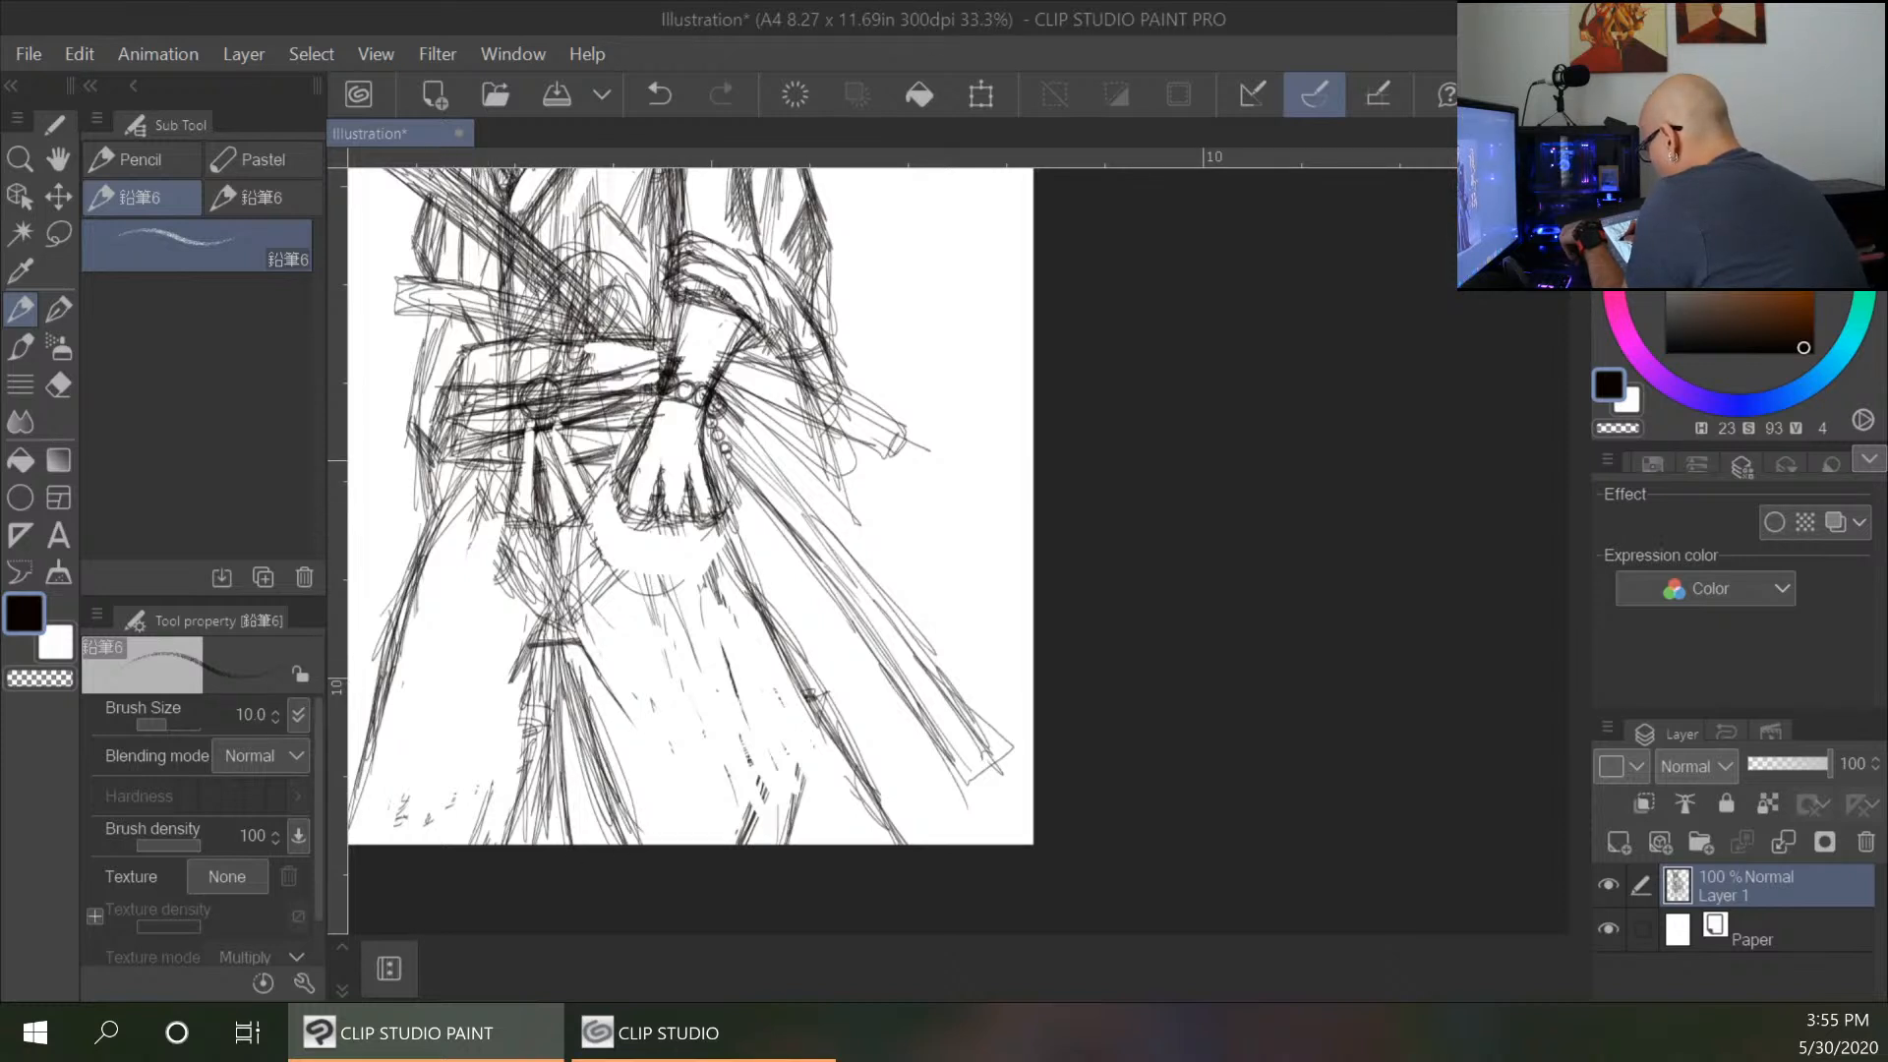
# Strengthen both outer contours of the hakama, from the obi and the fist down toward the hem.
pyautogui.moveTo(445, 462)
pyautogui.mouseDown()
pyautogui.moveTo(405, 511)
pyautogui.moveTo(385, 633)
pyautogui.mouseUp()
pyautogui.moveTo(396, 563); pyautogui.dragTo(374, 700)
pyautogui.moveTo(382, 639); pyautogui.dragTo(363, 742)
pyautogui.moveTo(711, 462)
pyautogui.mouseDown()
pyautogui.moveTo(751, 507)
pyautogui.moveTo(776, 615)
pyautogui.mouseUp()
pyautogui.moveTo(755, 506)
pyautogui.mouseDown()
pyautogui.moveTo(783, 644)
pyautogui.moveTo(762, 536)
pyautogui.mouseUp()
pyautogui.moveTo(710, 459)
pyautogui.mouseDown()
pyautogui.moveTo(750, 508)
pyautogui.moveTo(738, 482)
pyautogui.moveTo(796, 672)
pyautogui.moveTo(907, 848)
pyautogui.mouseUp()
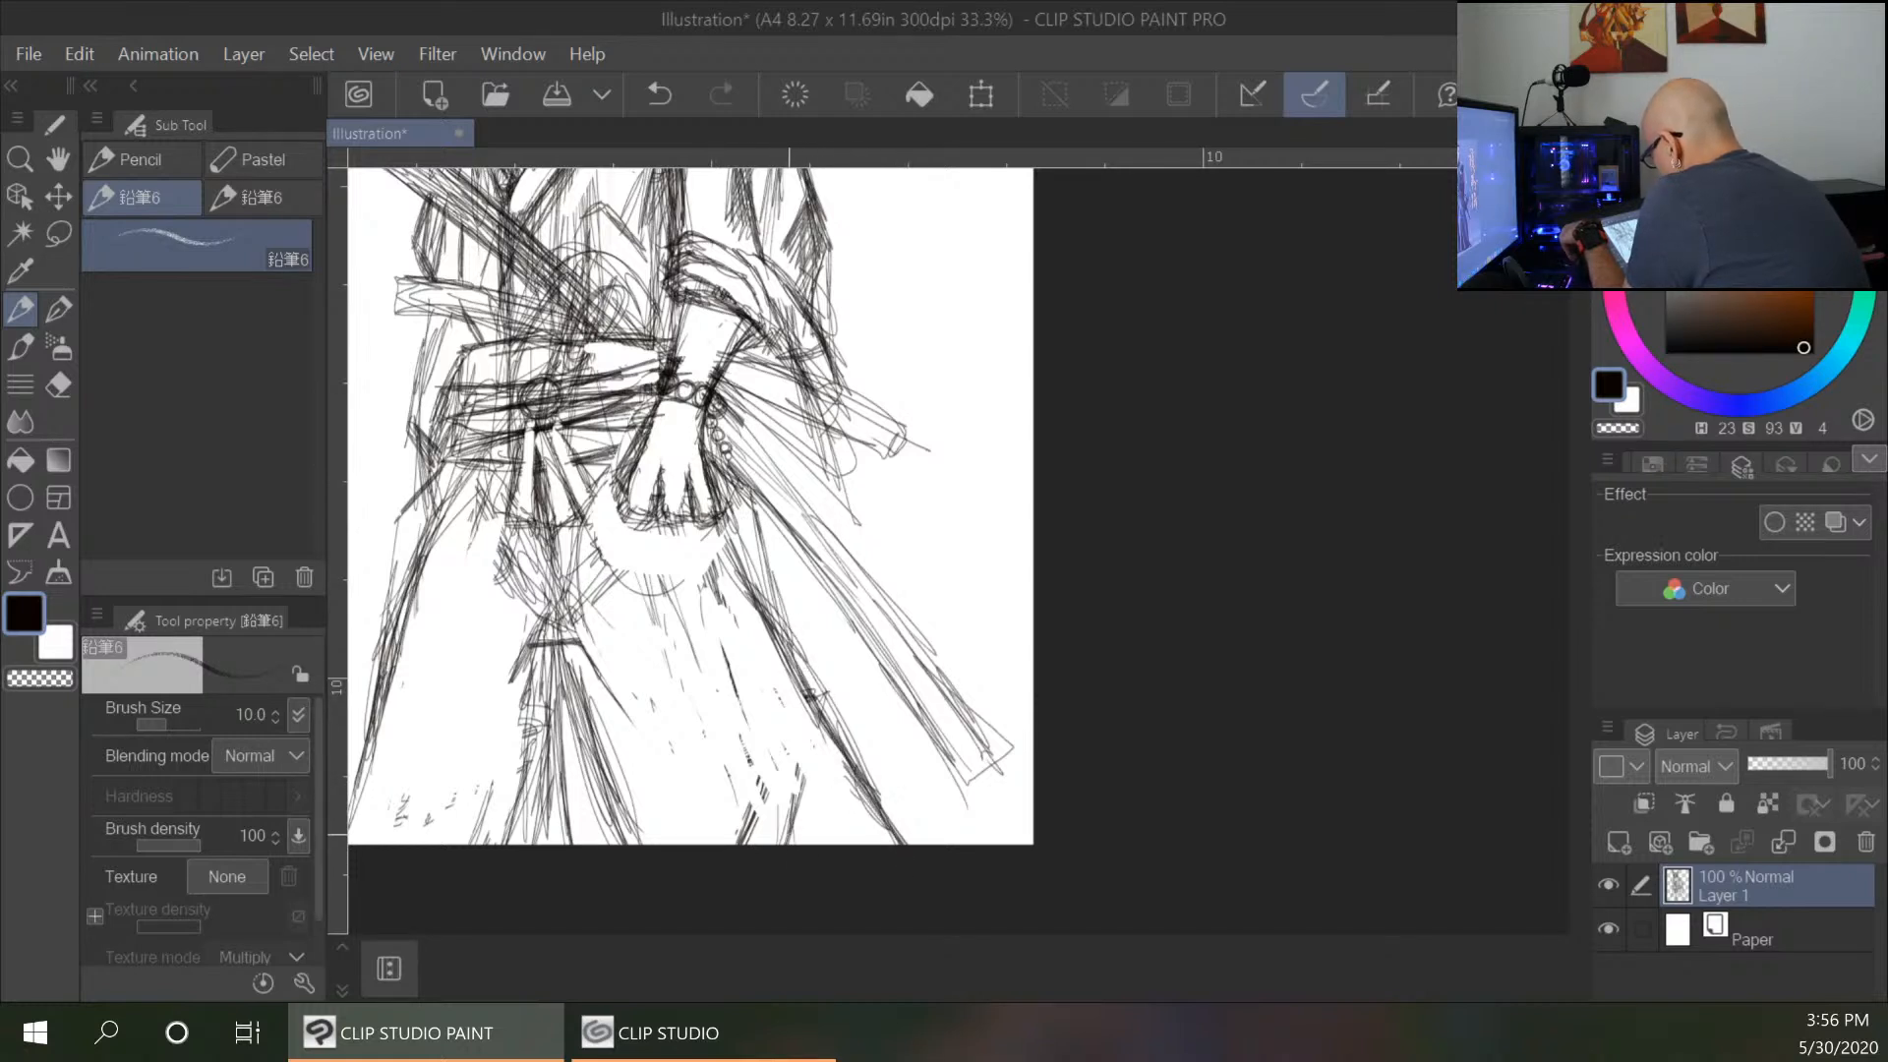
# Erase the stray construction marks at the hakama's hem and below the obi's hanging ends.
pyautogui.moveTo(802, 757)
pyautogui.mouseDown()
pyautogui.moveTo(783, 847)
pyautogui.moveTo(744, 846)
pyautogui.mouseUp()
pyautogui.moveTo(752, 800)
pyautogui.mouseDown()
pyautogui.moveTo(715, 872)
pyautogui.moveTo(753, 793)
pyautogui.moveTo(794, 833)
pyautogui.mouseUp()
pyautogui.moveTo(523, 540); pyautogui.dragTo(504, 593)
pyautogui.moveTo(532, 549); pyautogui.dragTo(526, 608)
pyautogui.moveTo(499, 474)
pyautogui.mouseDown()
pyautogui.moveTo(489, 521)
pyautogui.moveTo(575, 630)
pyautogui.mouseUp()
pyautogui.moveTo(561, 539)
pyautogui.mouseDown()
pyautogui.moveTo(543, 602)
pyautogui.moveTo(549, 572)
pyautogui.mouseUp()
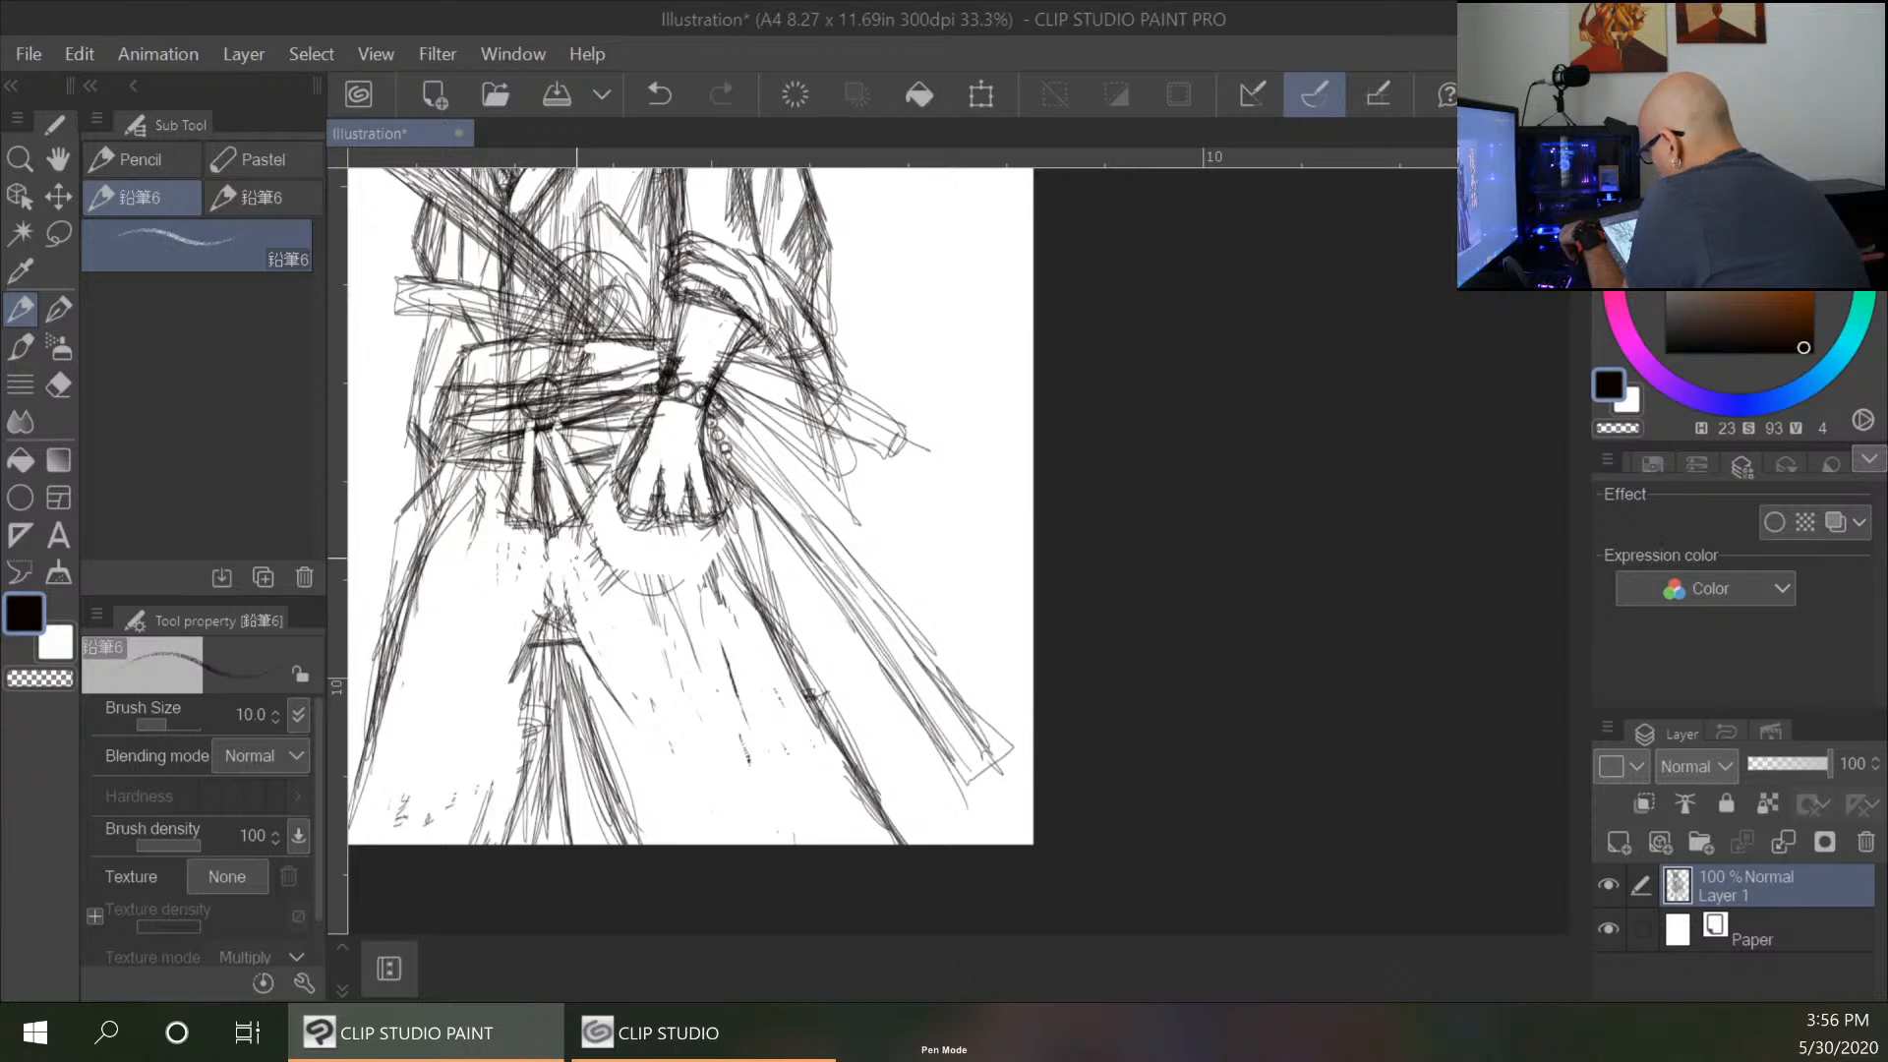
# Draw a long pleat from below the obi's hanging ends down through the central gap's edge to the hem.
pyautogui.moveTo(567, 685); pyautogui.dragTo(610, 801)
pyautogui.moveTo(566, 666); pyautogui.dragTo(615, 810)
pyautogui.moveTo(589, 719); pyautogui.dragTo(627, 844)
pyautogui.moveTo(562, 534); pyautogui.dragTo(587, 639)
pyautogui.moveTo(597, 672); pyautogui.dragTo(641, 780)
pyautogui.moveTo(568, 557); pyautogui.dragTo(603, 689)
pyautogui.moveTo(609, 721); pyautogui.dragTo(656, 840)
pyautogui.moveTo(568, 535); pyautogui.dragTo(656, 844)
pyautogui.moveTo(594, 671); pyautogui.dragTo(650, 843)
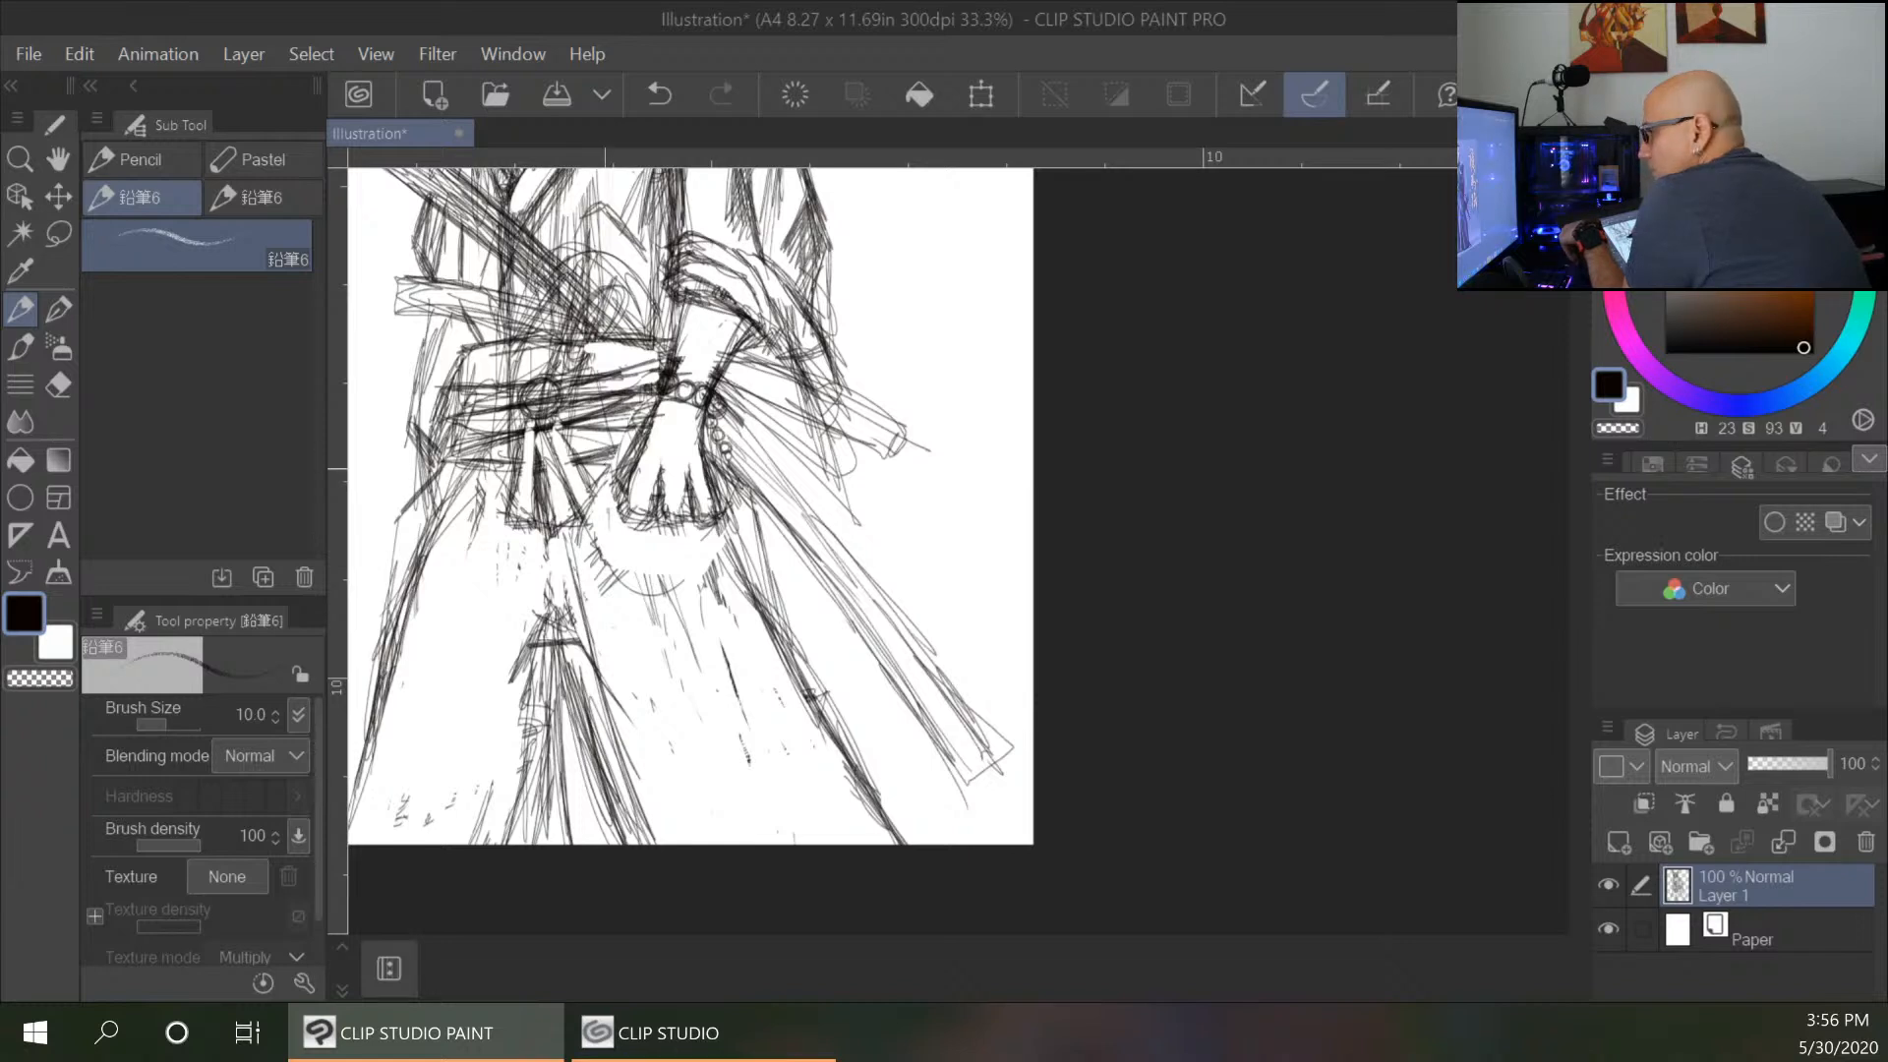
# Draw a second long hakama pleat from between the sash ends and the fist down to the page's bottom edge.
pyautogui.moveTo(600, 460); pyautogui.dragTo(659, 678)
pyautogui.moveTo(624, 535); pyautogui.dragTo(689, 774)
pyautogui.moveTo(633, 610); pyautogui.dragTo(706, 833)
pyautogui.moveTo(663, 733); pyautogui.dragTo(682, 780)
pyautogui.moveTo(625, 542); pyautogui.dragTo(705, 844)
pyautogui.moveTo(639, 648); pyautogui.dragTo(700, 833)
pyautogui.moveTo(666, 733); pyautogui.dragTo(709, 844)
pyautogui.moveTo(644, 621); pyautogui.dragTo(703, 833)
pyautogui.moveTo(617, 512); pyautogui.dragTo(639, 611)
pyautogui.moveTo(645, 636); pyautogui.dragTo(677, 736)
pyautogui.moveTo(621, 509); pyautogui.dragTo(689, 765)
pyautogui.moveTo(617, 511); pyautogui.dragTo(659, 703)
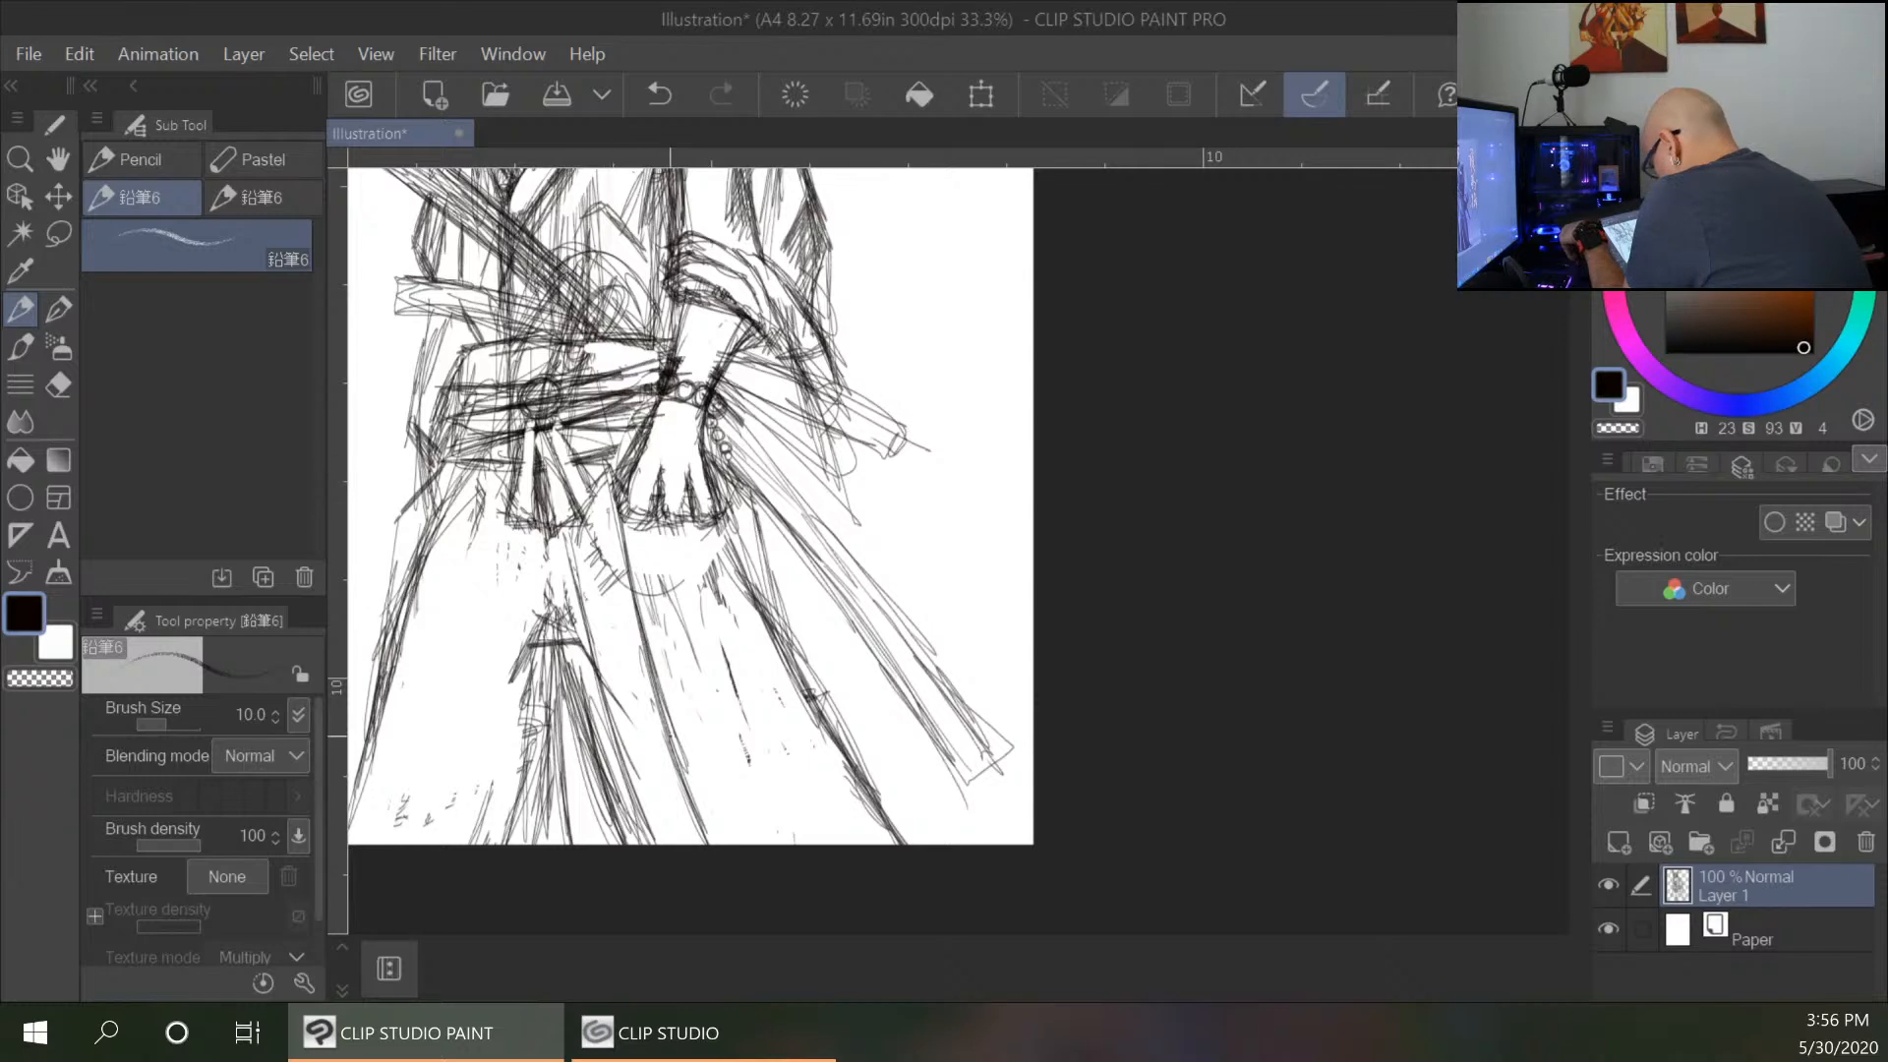
pyautogui.moveTo(607, 468); pyautogui.dragTo(668, 738)
pyautogui.moveTo(674, 754); pyautogui.dragTo(691, 804)
# Add a third hakama pleat running diagonally from directly below the fist down to the hem.
pyautogui.moveTo(641, 527); pyautogui.dragTo(724, 728)
pyautogui.moveTo(665, 560); pyautogui.dragTo(775, 818)
pyautogui.moveTo(706, 673); pyautogui.dragTo(783, 846)
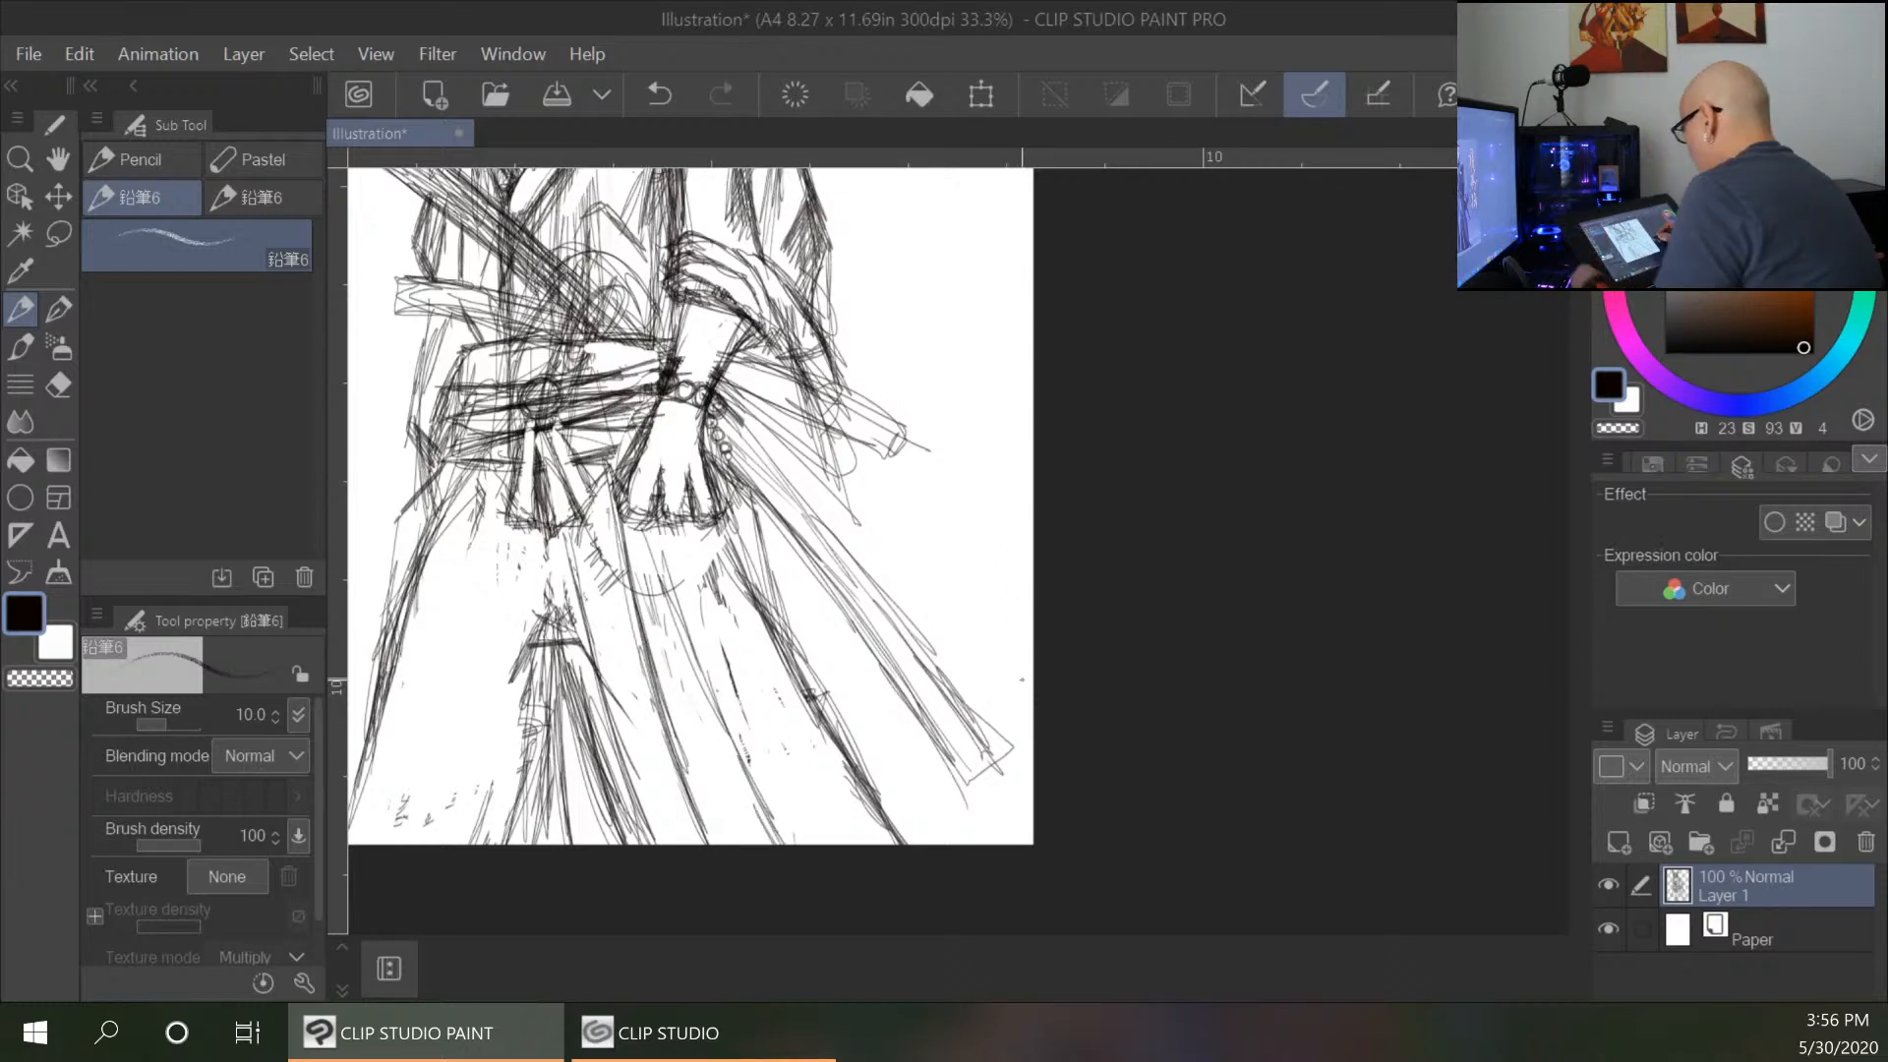
# Thicken the hakama's outer leg contour on the hilt side with repeated strokes from the obi to the hem.
pyautogui.hotkey('ctrl', '-')
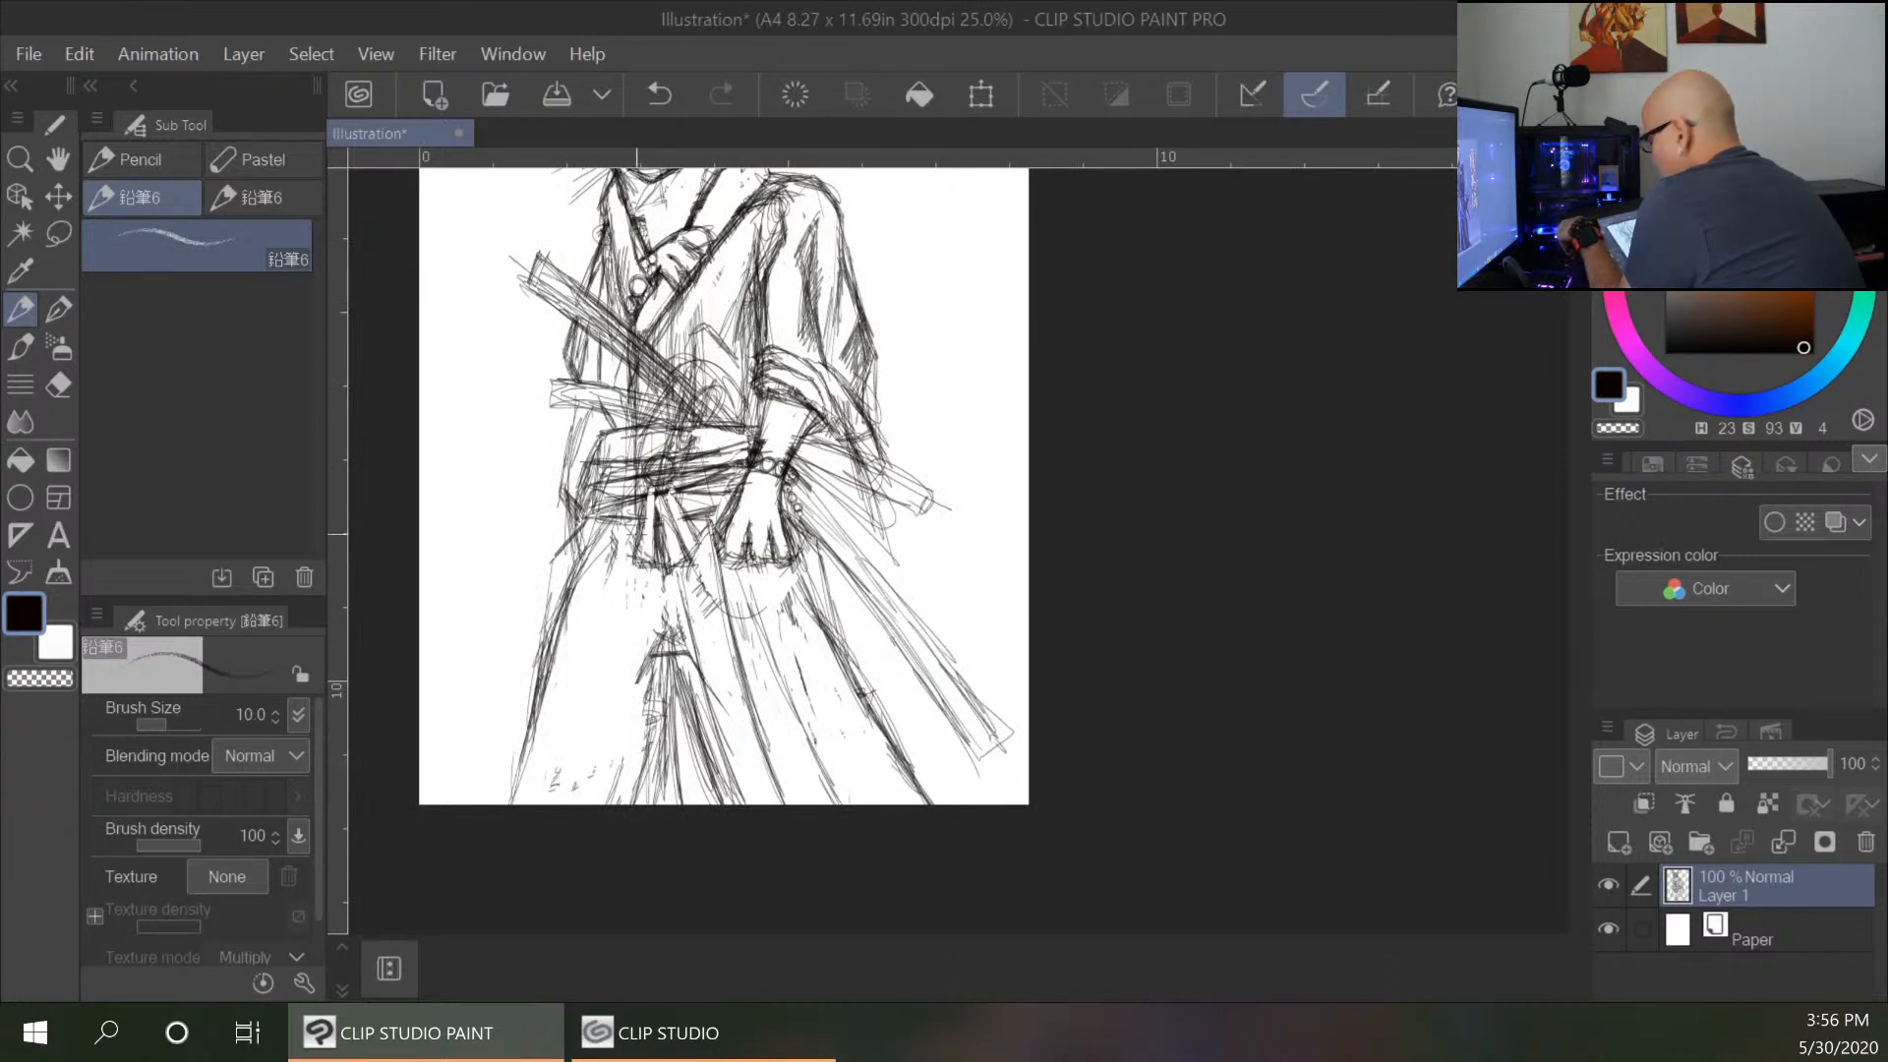
pyautogui.moveTo(626, 515); pyautogui.dragTo(545, 762)
pyautogui.moveTo(588, 598); pyautogui.dragTo(530, 806)
pyautogui.moveTo(605, 557); pyautogui.dragTo(536, 783)
pyautogui.moveTo(588, 617); pyautogui.dragTo(550, 728)
pyautogui.moveTo(624, 531); pyautogui.dragTo(548, 729)
pyautogui.moveTo(585, 607)
pyautogui.mouseDown()
pyautogui.moveTo(527, 804)
pyautogui.moveTo(580, 641)
pyautogui.mouseUp()
pyautogui.moveTo(531, 728); pyautogui.dragTo(510, 803)
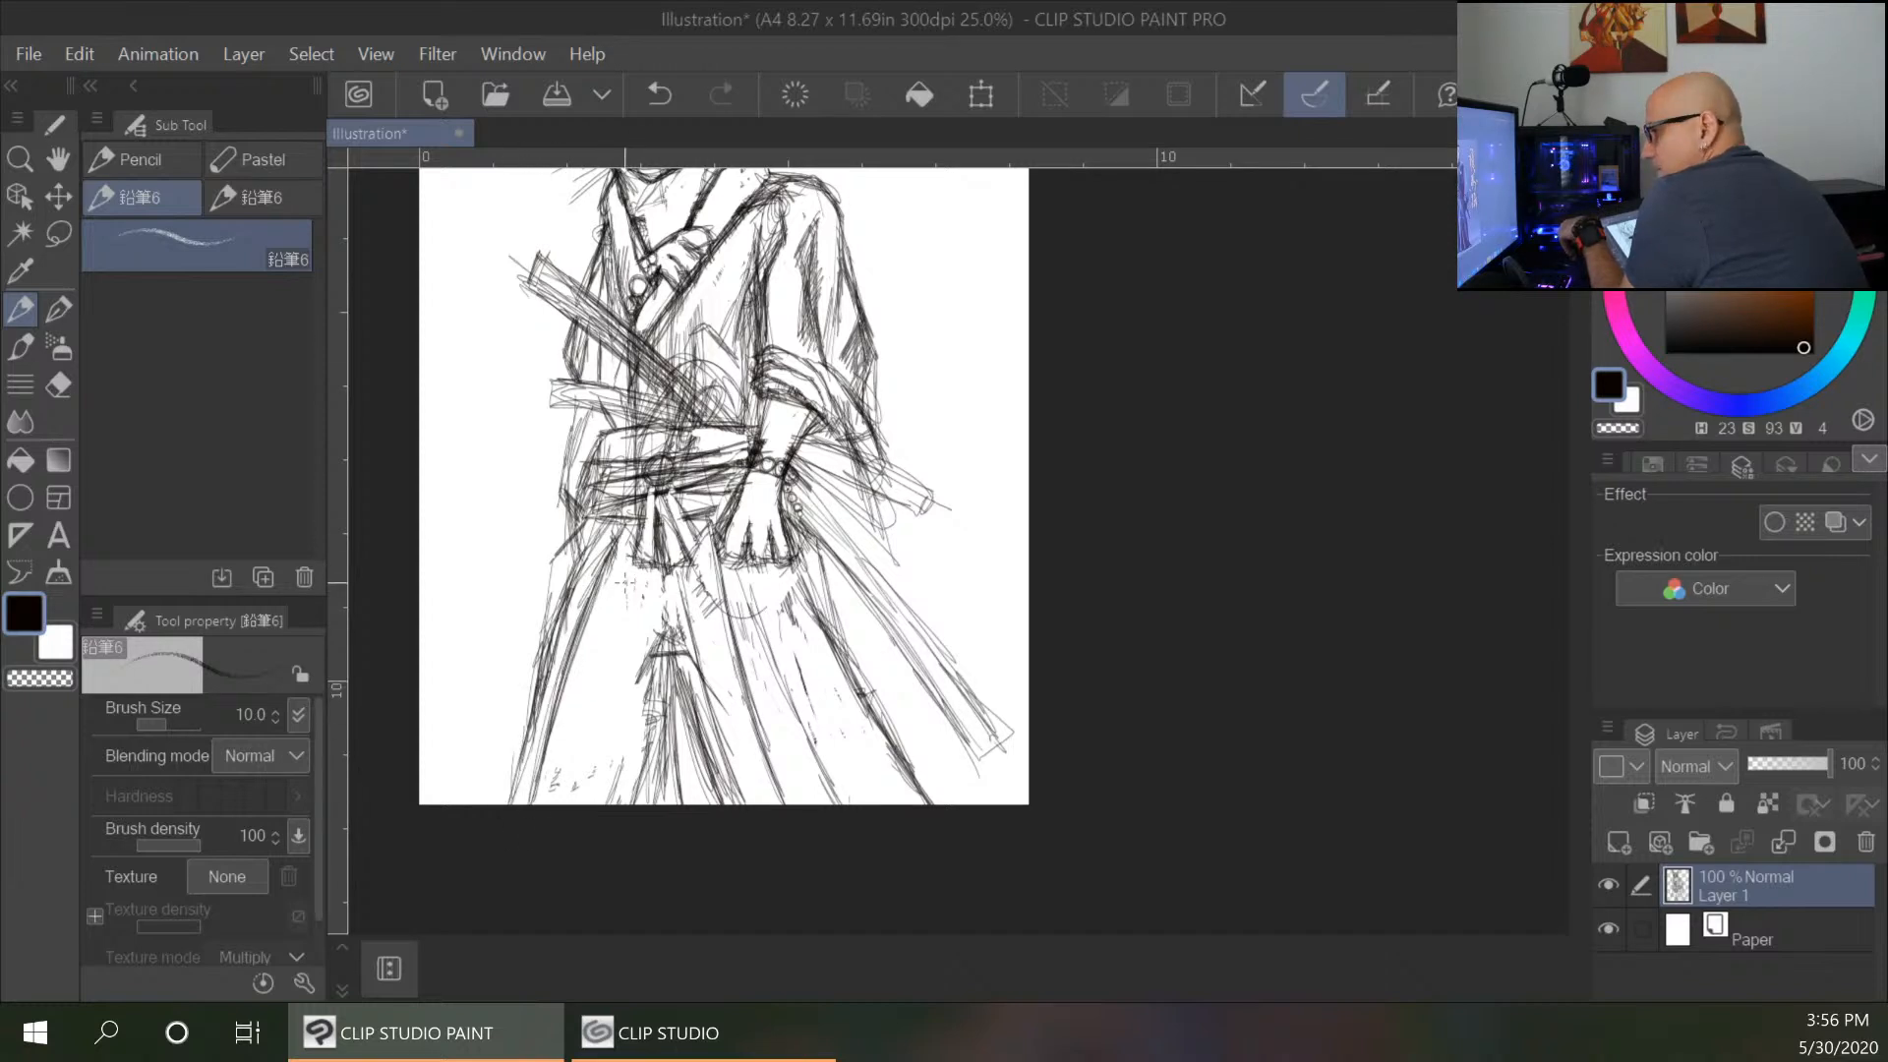
# Sketch a pleat inside the hilt-side hakama leg, from below the sash ends down to the hem.
pyautogui.moveTo(637, 565)
pyautogui.mouseDown()
pyautogui.moveTo(559, 777)
pyautogui.moveTo(582, 747)
pyautogui.mouseUp()
pyautogui.moveTo(609, 673); pyautogui.dragTo(582, 804)
pyautogui.moveTo(637, 595)
pyautogui.mouseDown()
pyautogui.moveTo(588, 681)
pyautogui.moveTo(565, 816)
pyautogui.moveTo(596, 777)
pyautogui.mouseUp()
pyautogui.moveTo(619, 649); pyautogui.dragTo(582, 808)
pyautogui.moveTo(644, 560); pyautogui.dragTo(605, 752)
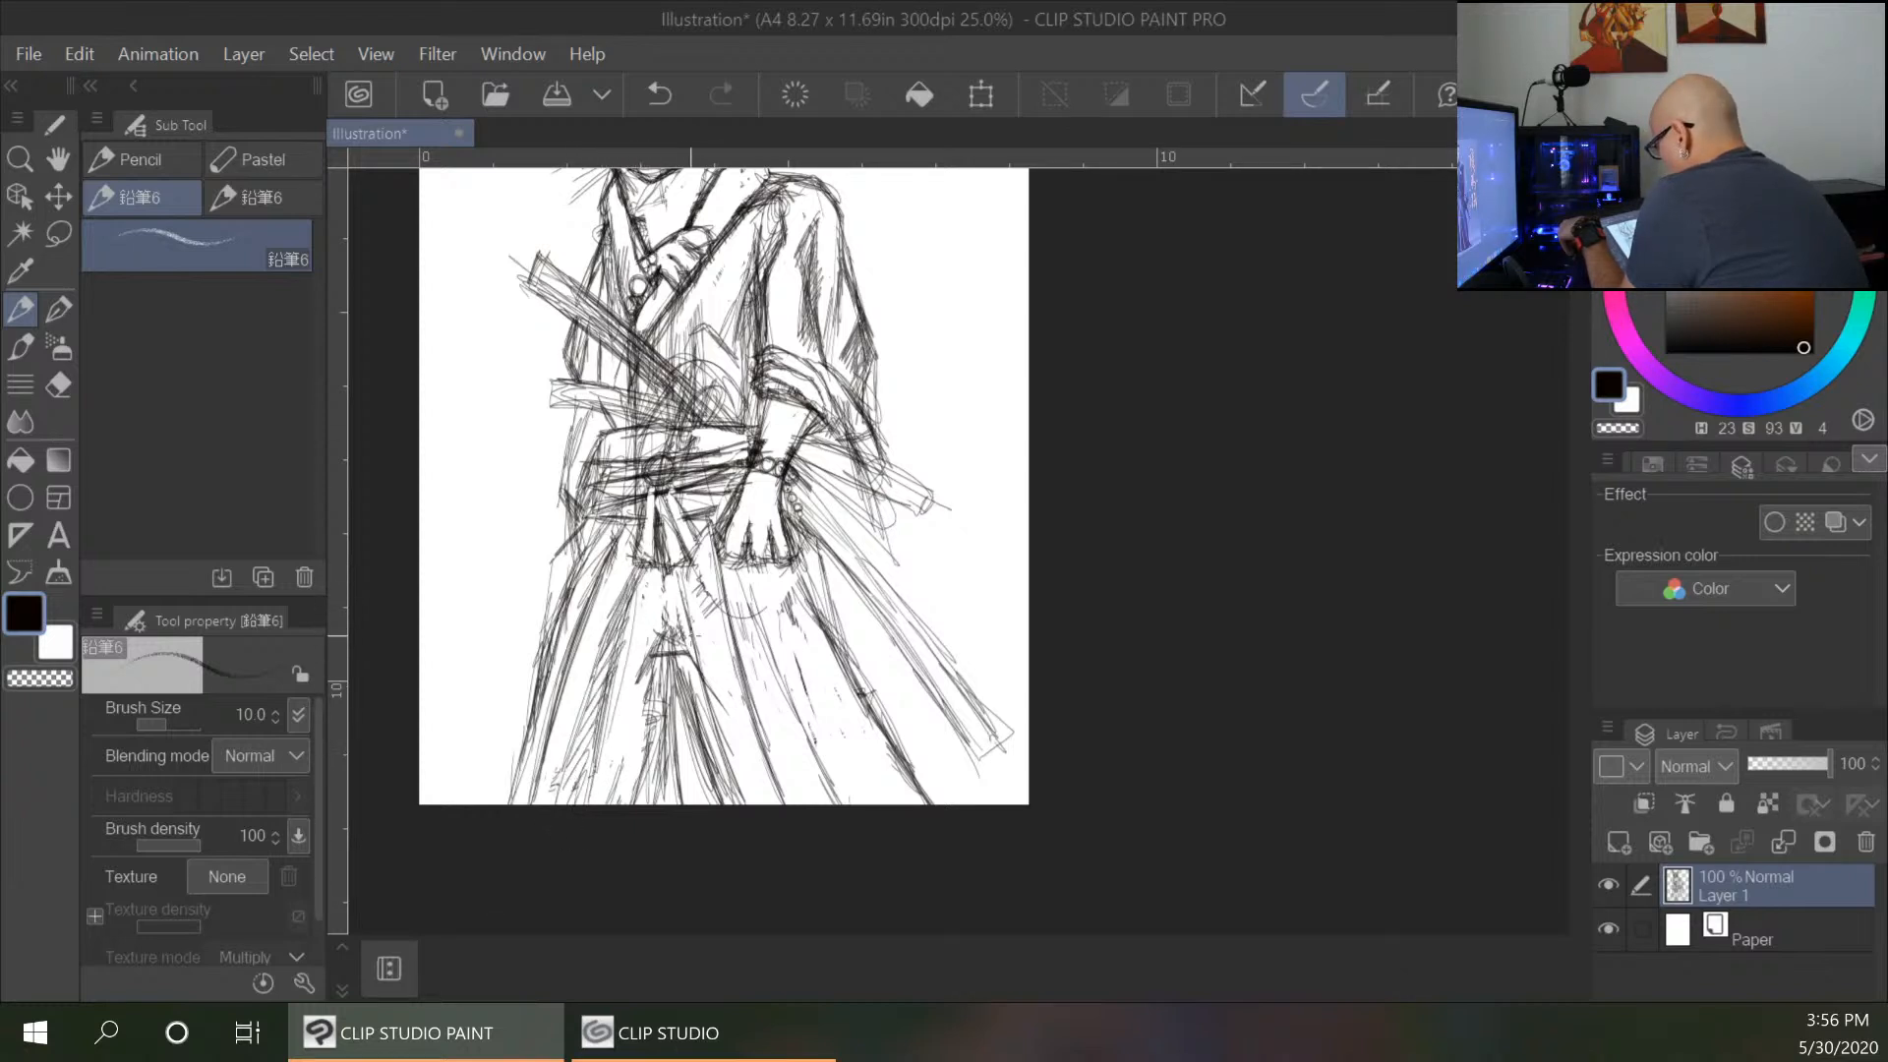
# Shade the hakama's central gap with dense dark vertical strokes down to the page's bottom edge.
pyautogui.moveTo(670, 693); pyautogui.dragTo(657, 801)
pyautogui.moveTo(674, 707); pyautogui.dragTo(668, 804)
pyautogui.moveTo(676, 673); pyautogui.dragTo(675, 805)
pyautogui.moveTo(675, 717); pyautogui.dragTo(671, 749)
pyautogui.moveTo(678, 656)
pyautogui.mouseDown()
pyautogui.moveTo(666, 743)
pyautogui.moveTo(671, 704)
pyautogui.mouseUp()
pyautogui.moveTo(673, 734); pyautogui.dragTo(667, 796)
pyautogui.moveTo(677, 659); pyautogui.dragTo(665, 740)
pyautogui.moveTo(671, 746); pyautogui.dragTo(663, 804)
pyautogui.moveTo(671, 665); pyautogui.dragTo(663, 745)
pyautogui.moveTo(674, 751); pyautogui.dragTo(664, 782)
pyautogui.moveTo(665, 662); pyautogui.dragTo(659, 740)
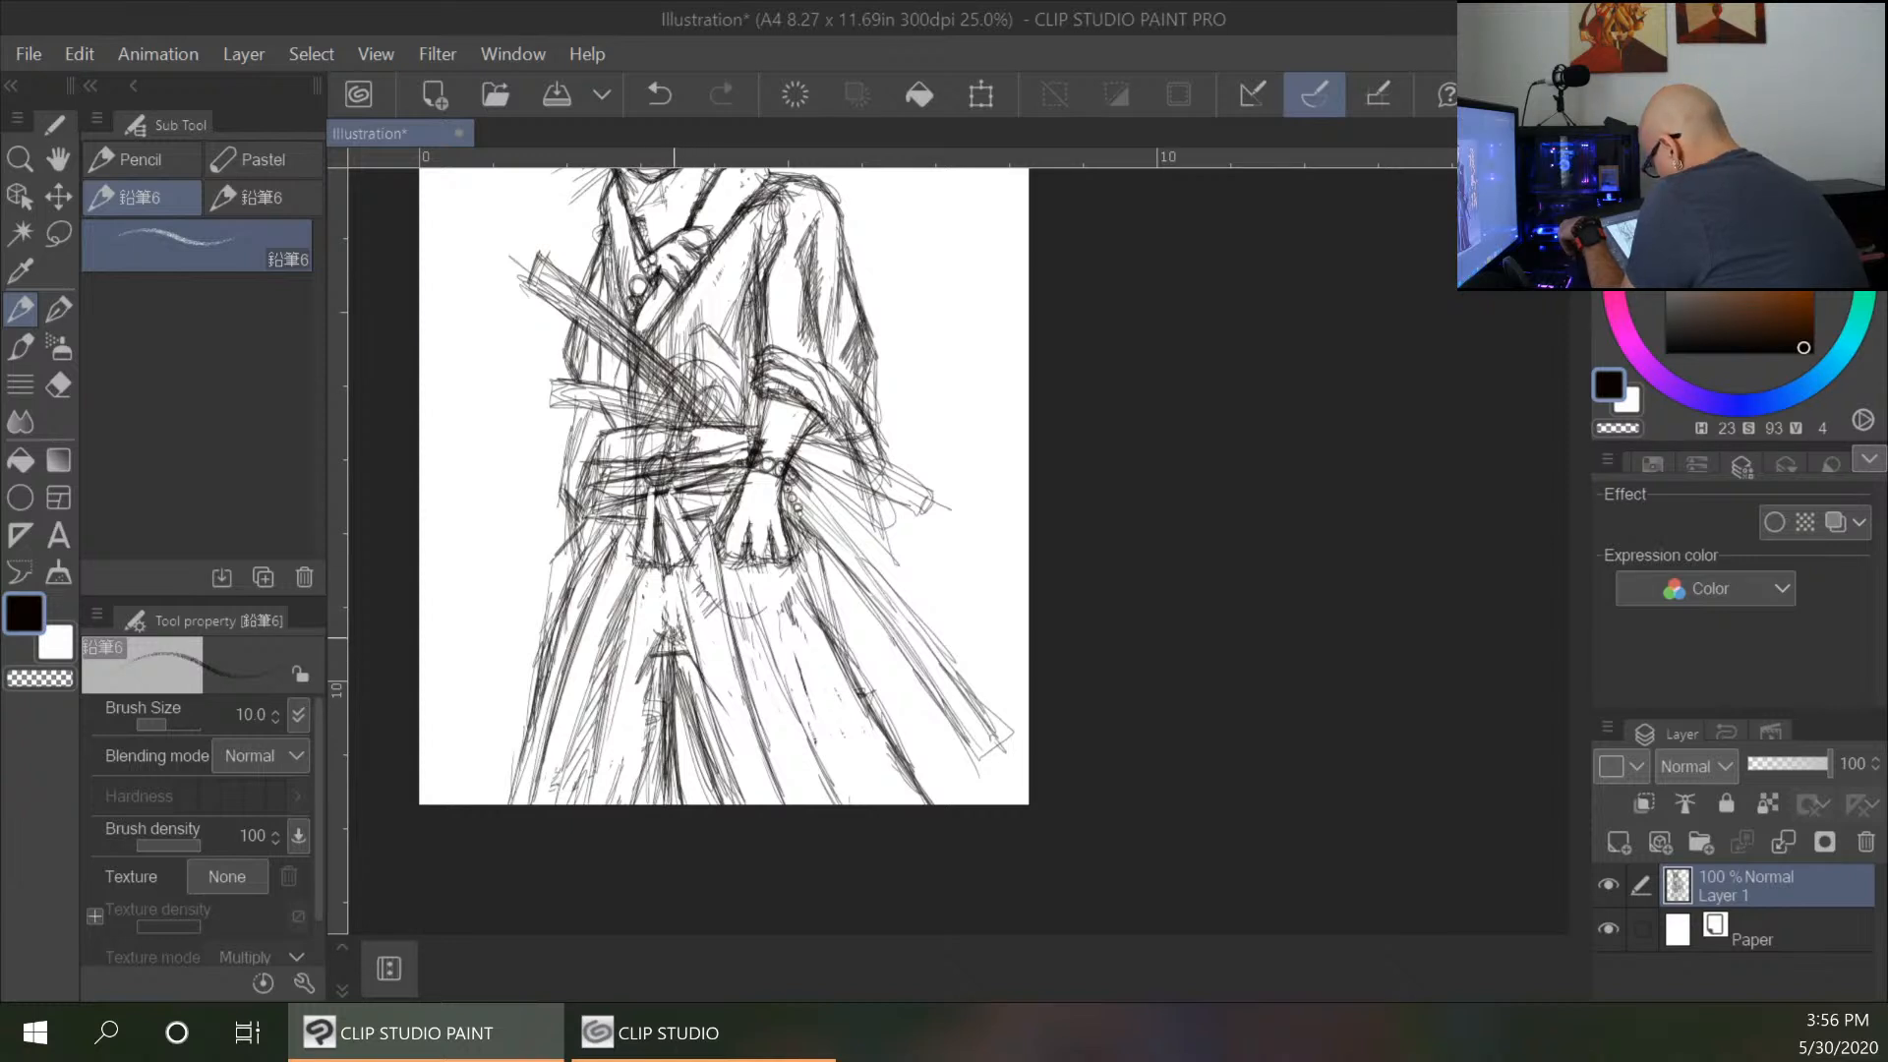
# Erase the hatching inside the upper sword's hilt and return to the pencil.
pyautogui.hotkey('ctrl', '-')
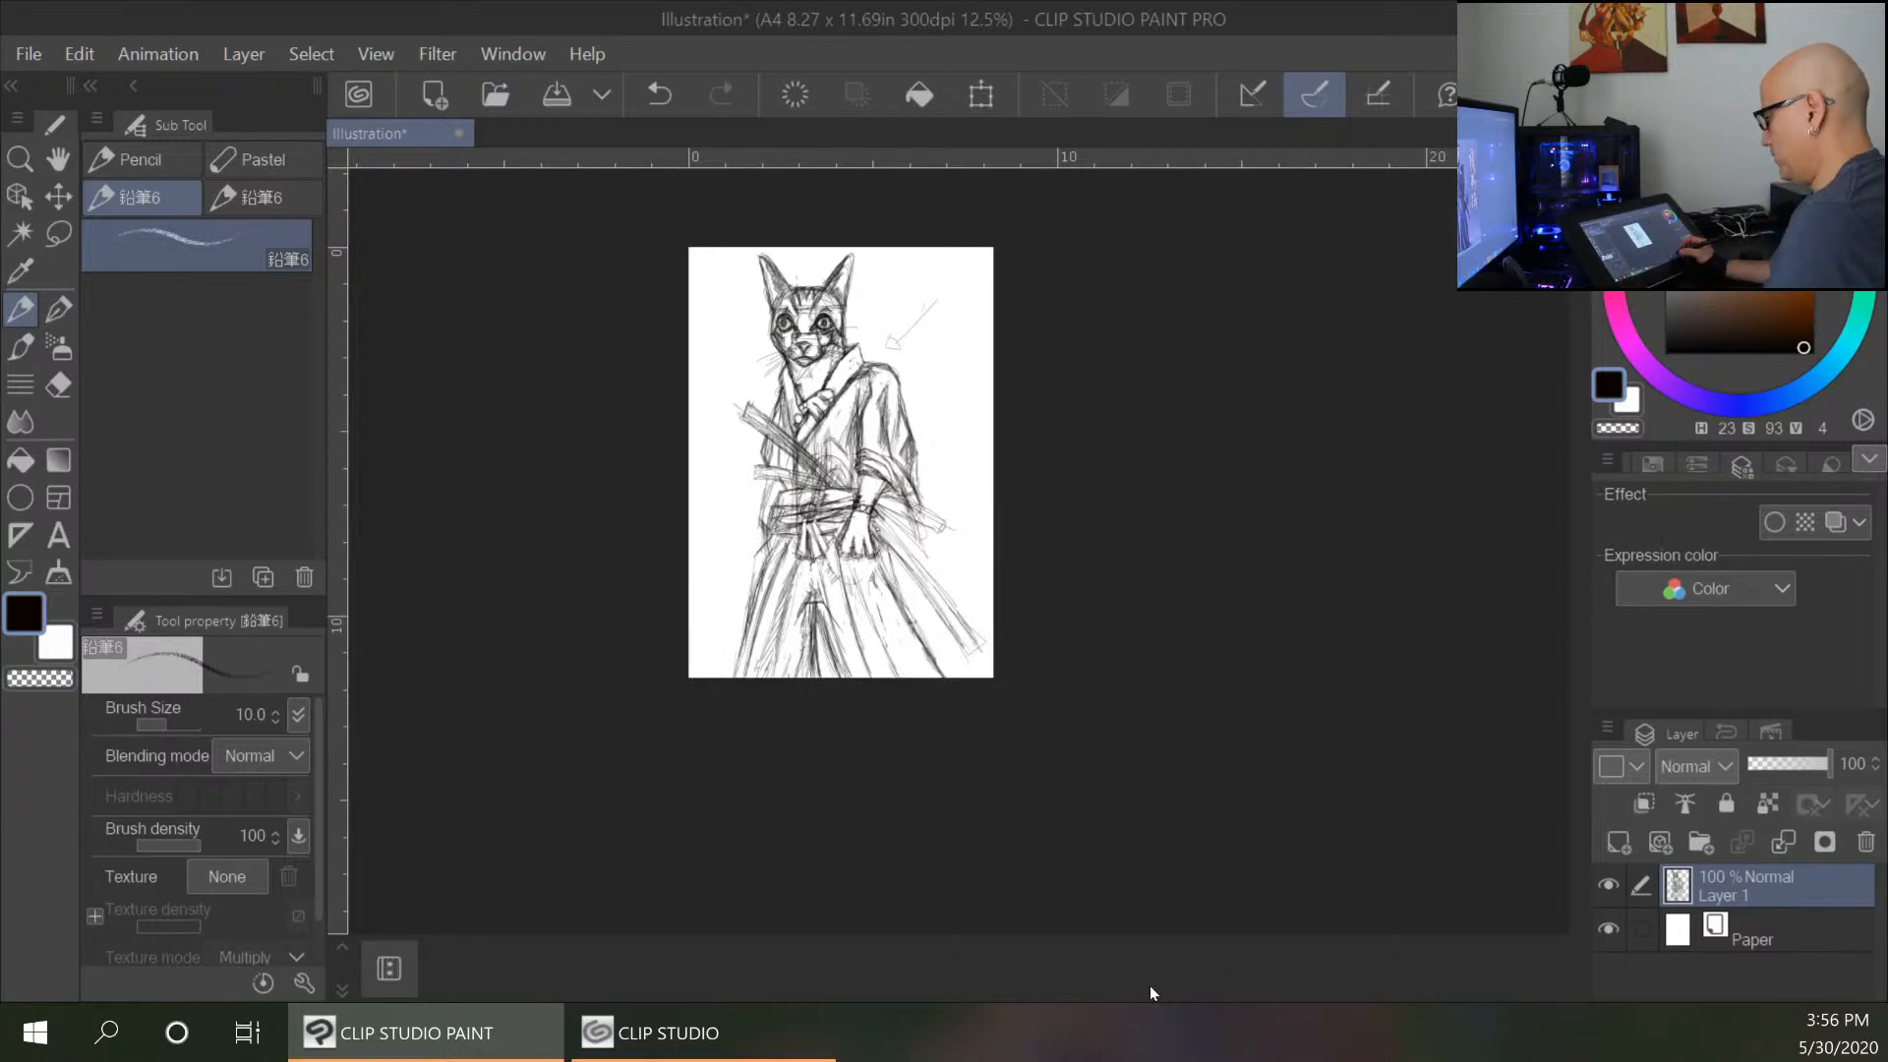
pyautogui.hotkey('ctrl', '+')
pyautogui.hotkey('ctrl', '+')
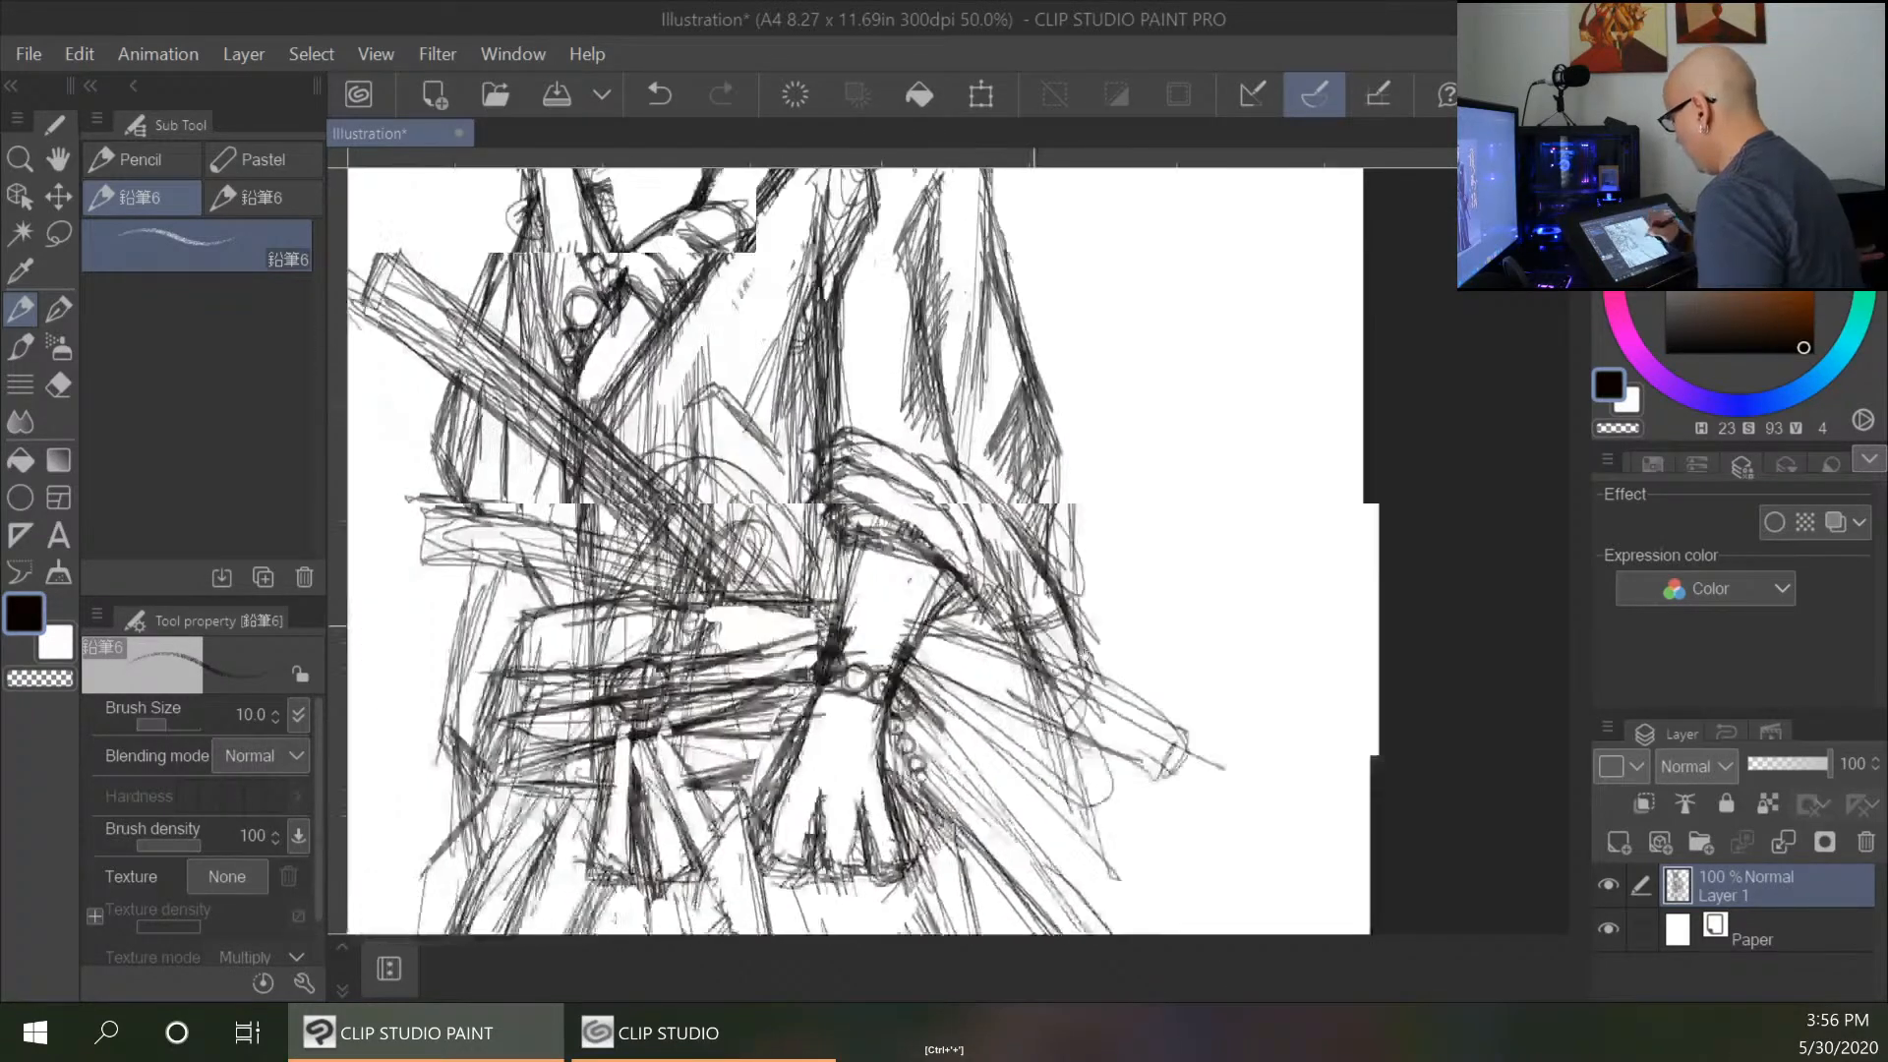
pyautogui.moveTo(1086, 656); pyautogui.dragTo(1231, 786)
pyautogui.moveTo(561, 460)
pyautogui.mouseDown()
pyautogui.moveTo(836, 678)
pyautogui.moveTo(669, 511)
pyautogui.moveTo(762, 588)
pyautogui.mouseUp()
pyautogui.press('p')
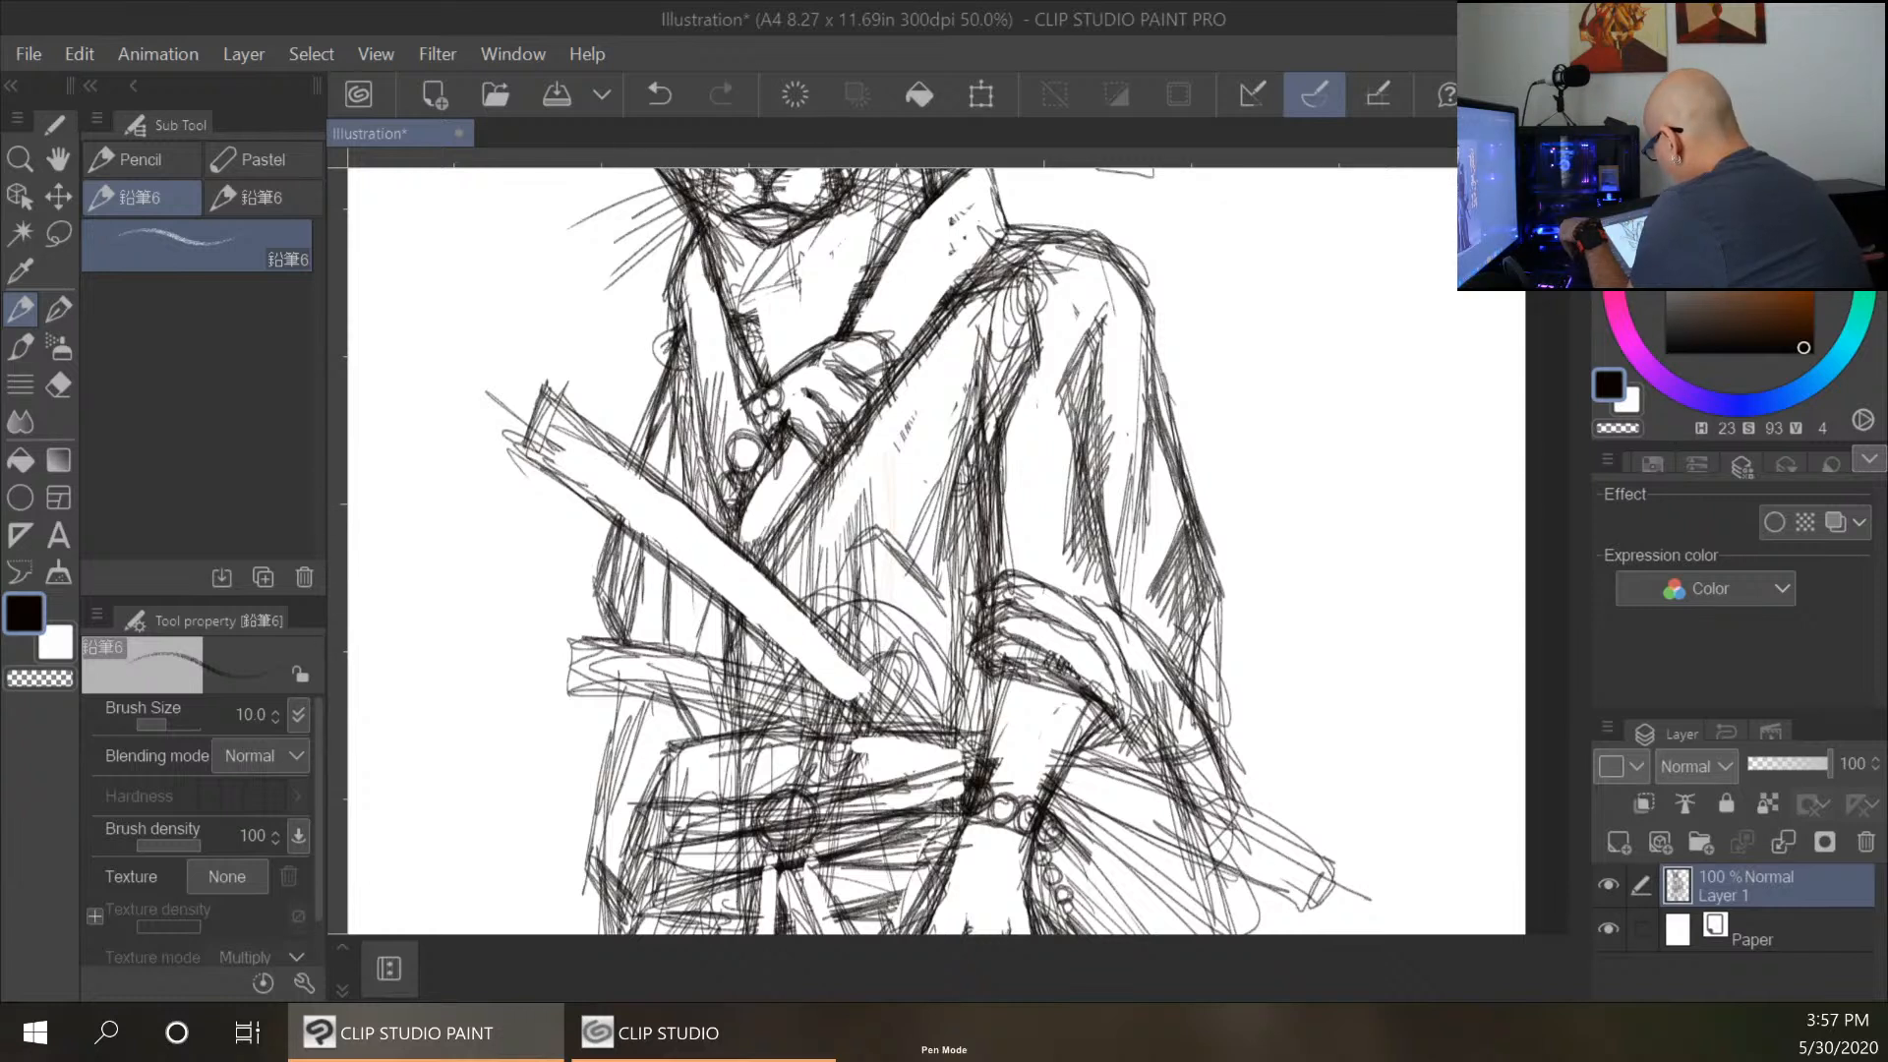
# Redraw the upper sword hilt's end cap and both long edges with firm lines down to the guard.
pyautogui.moveTo(549, 398)
pyautogui.mouseDown()
pyautogui.moveTo(536, 442)
pyautogui.moveTo(555, 403)
pyautogui.moveTo(539, 403)
pyautogui.mouseUp()
pyautogui.moveTo(553, 474); pyautogui.dragTo(836, 710)
pyautogui.moveTo(592, 417)
pyautogui.mouseDown()
pyautogui.moveTo(871, 684)
pyautogui.moveTo(863, 709)
pyautogui.mouseUp()
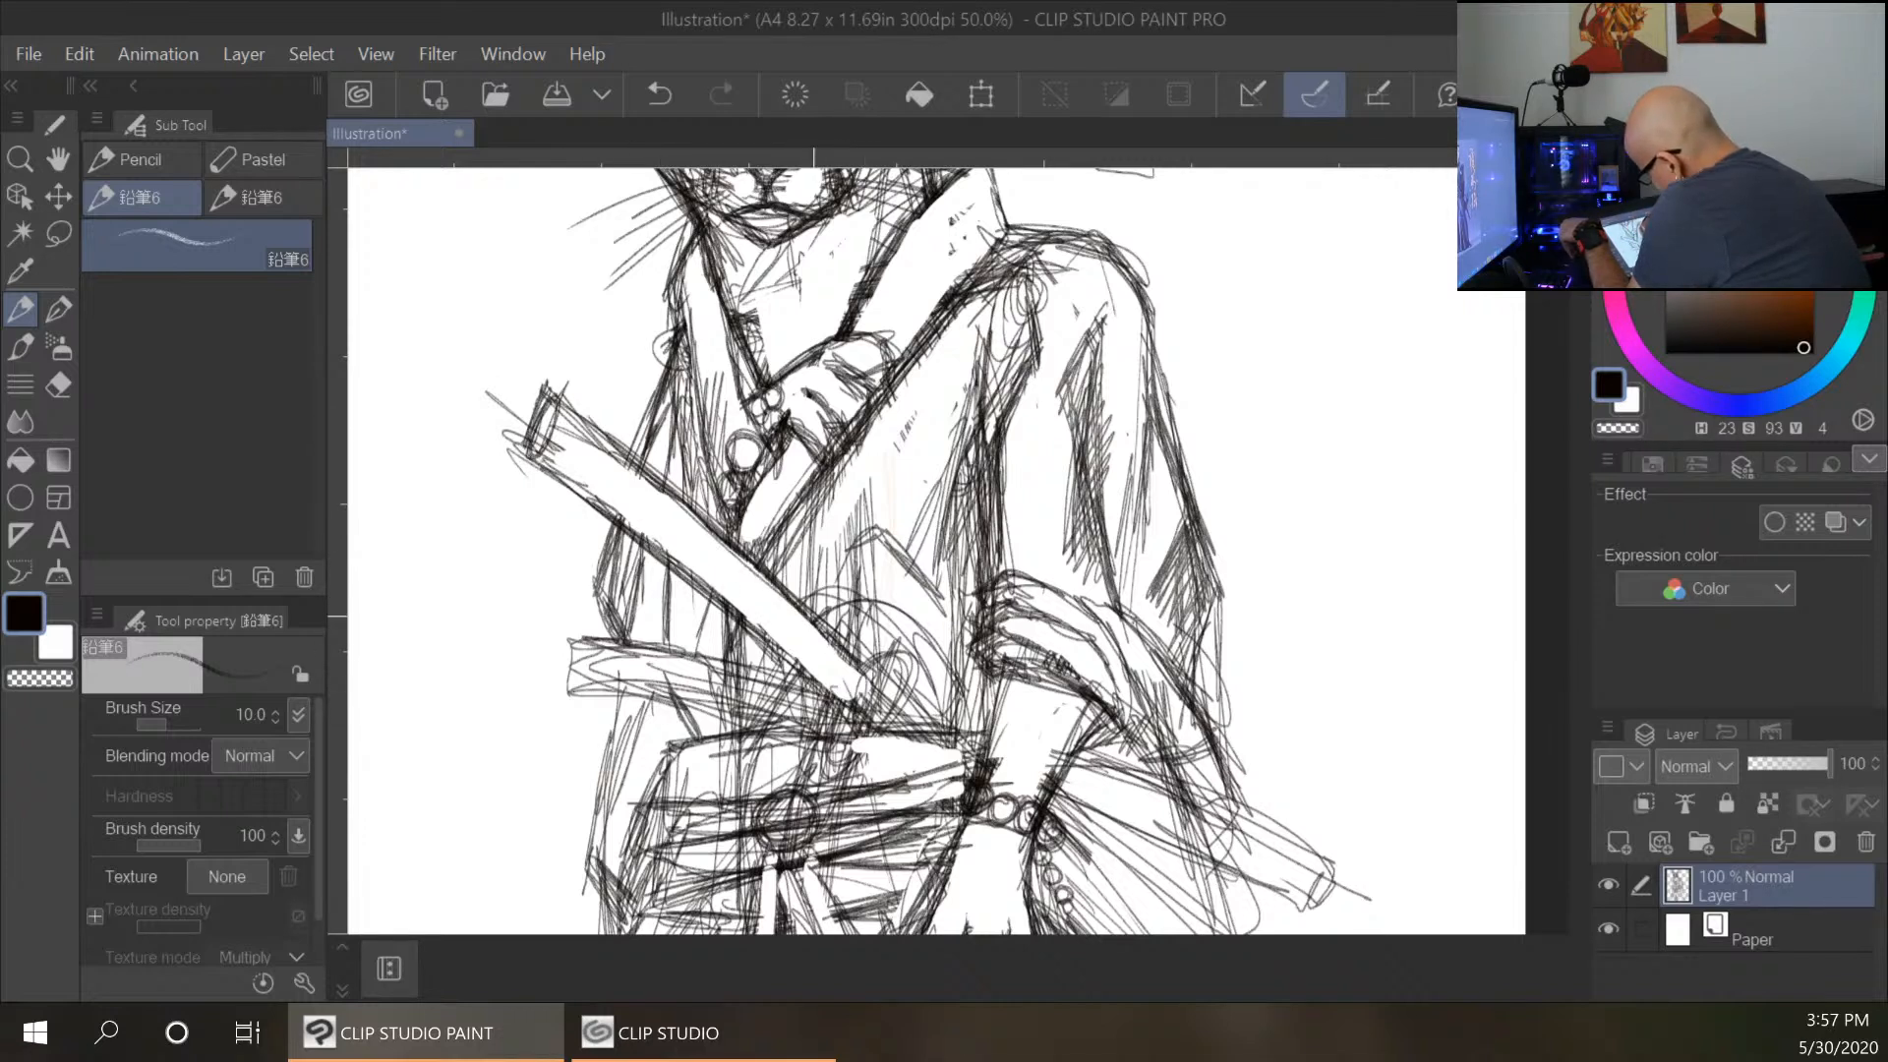
pyautogui.moveTo(563, 396)
pyautogui.mouseDown()
pyautogui.moveTo(556, 470)
pyautogui.moveTo(584, 460)
pyautogui.moveTo(566, 470)
pyautogui.moveTo(816, 675)
pyautogui.mouseUp()
pyautogui.moveTo(854, 672); pyautogui.dragTo(842, 699)
# Draw a row of small ovals with criss-cross cord wrapping along the whole upper sword hilt.
pyautogui.moveTo(594, 448)
pyautogui.mouseDown()
pyautogui.moveTo(586, 502)
pyautogui.moveTo(628, 468)
pyautogui.moveTo(597, 502)
pyautogui.mouseUp()
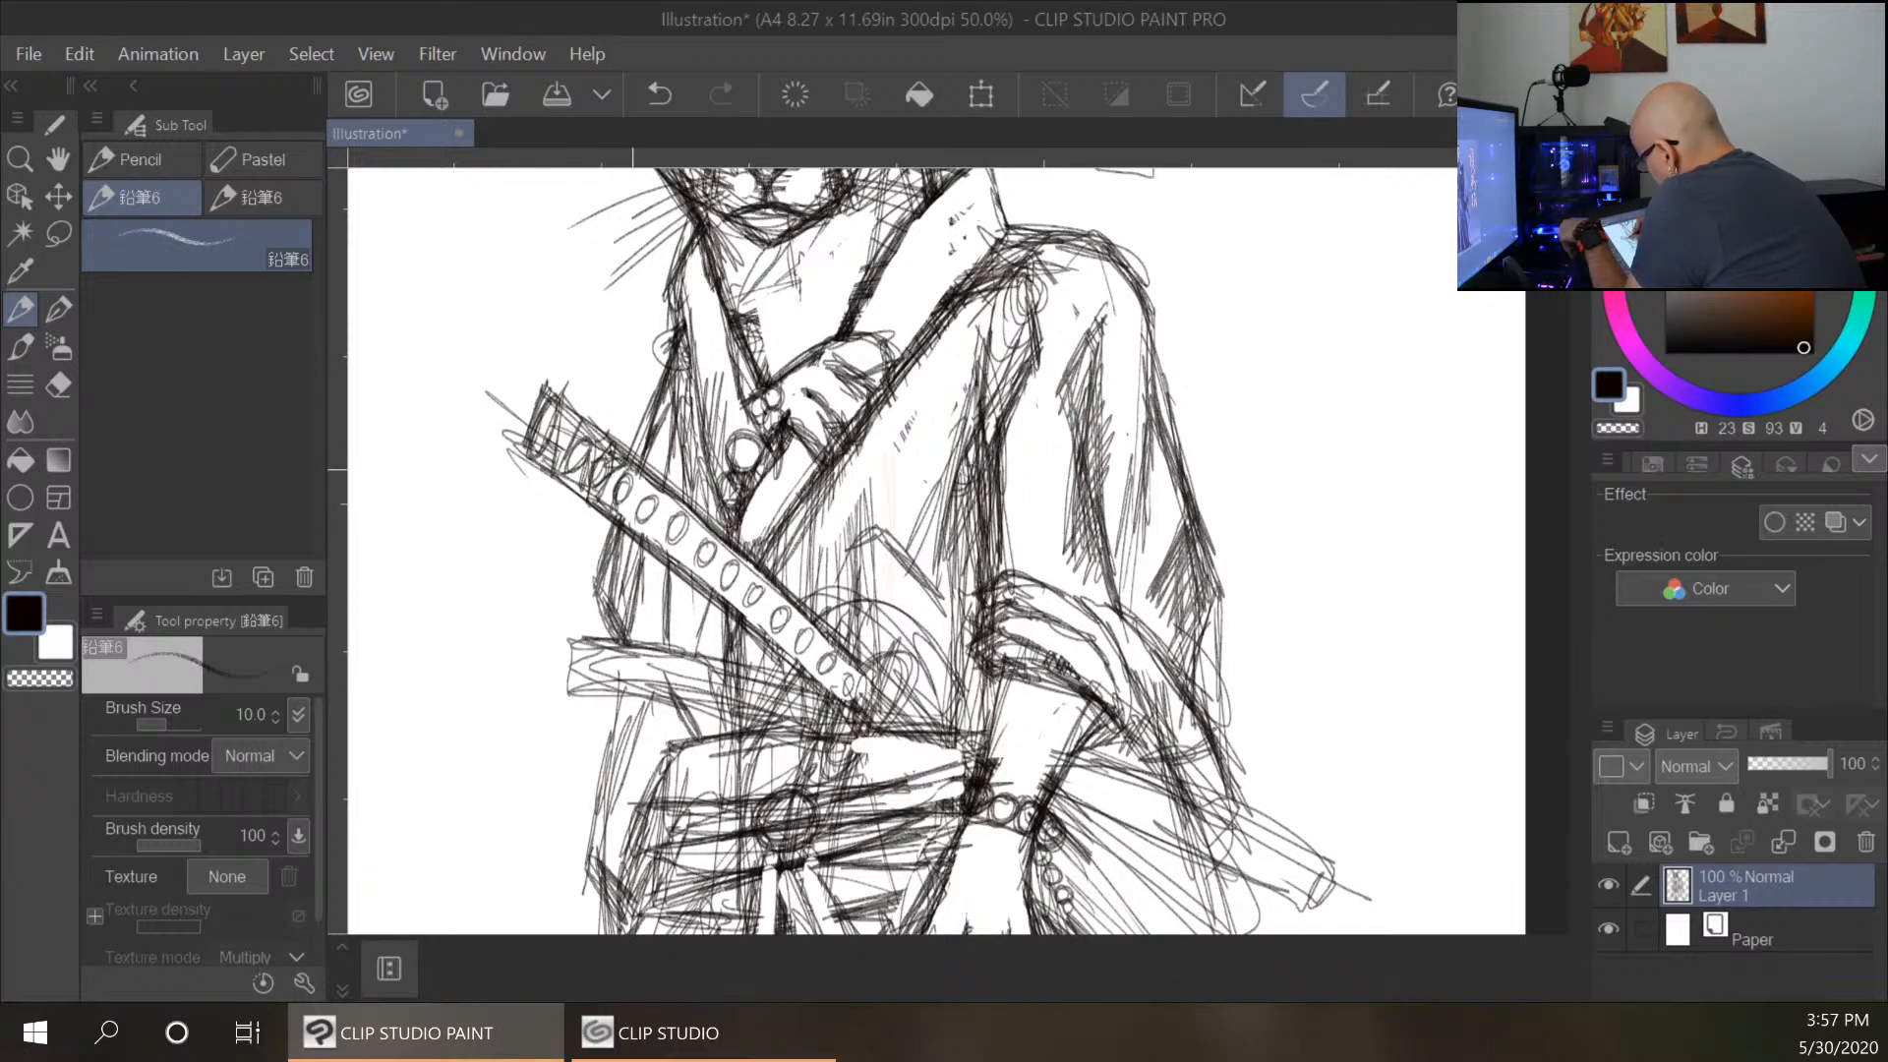
pyautogui.moveTo(637, 489)
pyautogui.mouseDown()
pyautogui.moveTo(651, 516)
pyautogui.moveTo(654, 490)
pyautogui.moveTo(627, 528)
pyautogui.moveTo(674, 525)
pyautogui.moveTo(665, 553)
pyautogui.moveTo(664, 489)
pyautogui.moveTo(668, 547)
pyautogui.mouseUp()
pyautogui.moveTo(693, 525)
pyautogui.mouseDown()
pyautogui.moveTo(671, 549)
pyautogui.moveTo(708, 521)
pyautogui.moveTo(677, 566)
pyautogui.moveTo(724, 550)
pyautogui.mouseUp()
pyautogui.moveTo(707, 561)
pyautogui.mouseDown()
pyautogui.moveTo(727, 546)
pyautogui.moveTo(702, 578)
pyautogui.moveTo(718, 591)
pyautogui.mouseUp()
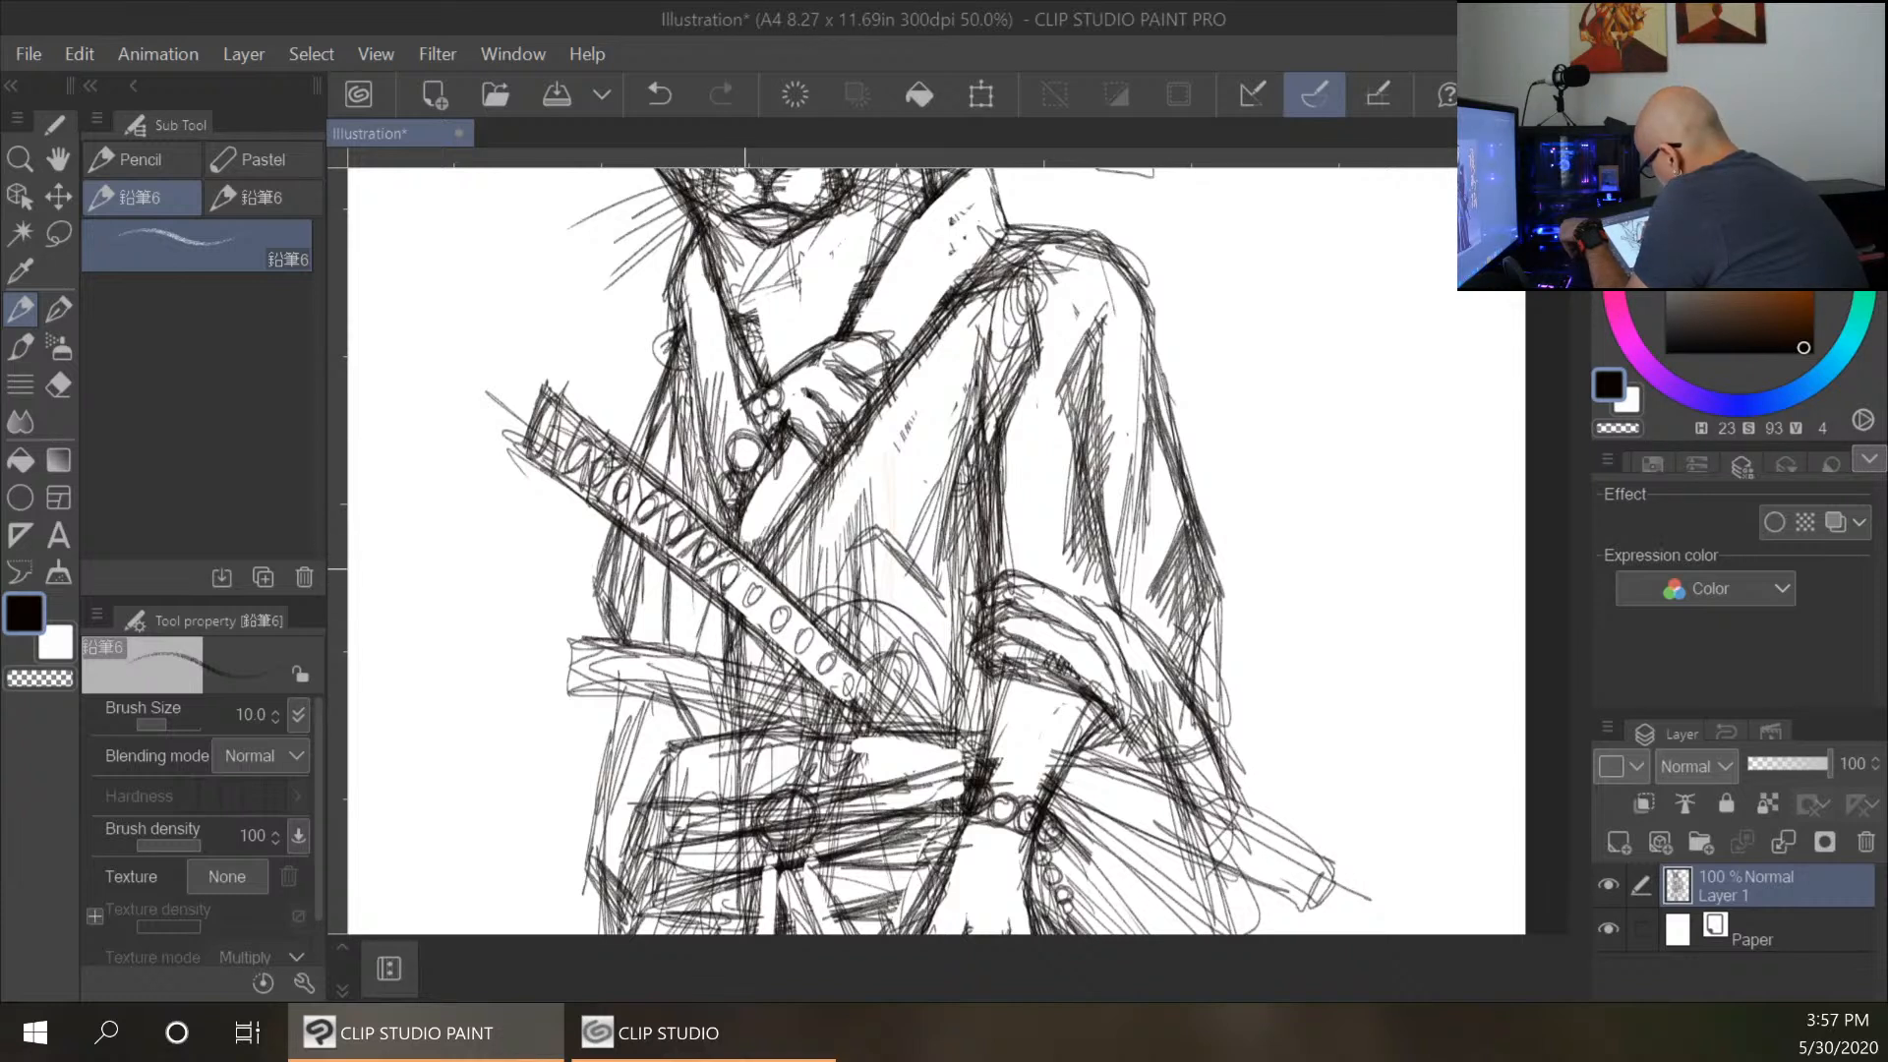
pyautogui.moveTo(750, 581)
pyautogui.mouseDown()
pyautogui.moveTo(732, 602)
pyautogui.moveTo(737, 579)
pyautogui.moveTo(757, 635)
pyautogui.moveTo(810, 646)
pyautogui.moveTo(825, 692)
pyautogui.moveTo(834, 669)
pyautogui.mouseUp()
# Outline the oval guard at the base of the upper sword's hilt above the obi.
pyautogui.moveTo(851, 676)
pyautogui.mouseDown()
pyautogui.moveTo(841, 710)
pyautogui.moveTo(857, 671)
pyautogui.mouseUp()
pyautogui.moveTo(917, 652)
pyautogui.mouseDown()
pyautogui.moveTo(885, 696)
pyautogui.moveTo(903, 712)
pyautogui.mouseUp()
pyautogui.moveTo(911, 706)
pyautogui.mouseDown()
pyautogui.moveTo(848, 776)
pyautogui.moveTo(819, 776)
pyautogui.mouseUp()
pyautogui.moveTo(900, 715); pyautogui.dragTo(821, 771)
pyautogui.moveTo(936, 645)
pyautogui.mouseDown()
pyautogui.moveTo(904, 708)
pyautogui.moveTo(916, 662)
pyautogui.mouseUp()
pyautogui.moveTo(920, 642); pyautogui.dragTo(854, 668)
pyautogui.moveTo(922, 662); pyautogui.dragTo(853, 767)
# Give the sword guard a thick rim and inner ornament details, and shade the area between it and the obi.
pyautogui.moveTo(871, 676)
pyautogui.mouseDown()
pyautogui.moveTo(841, 720)
pyautogui.moveTo(898, 727)
pyautogui.mouseUp()
pyautogui.moveTo(885, 737); pyautogui.dragTo(849, 773)
pyautogui.moveTo(829, 705); pyautogui.dragTo(820, 730)
pyautogui.moveTo(843, 743)
pyautogui.mouseDown()
pyautogui.moveTo(820, 759)
pyautogui.moveTo(837, 762)
pyautogui.mouseUp()
pyautogui.moveTo(922, 647)
pyautogui.mouseDown()
pyautogui.moveTo(894, 725)
pyautogui.moveTo(861, 661)
pyautogui.mouseUp()
pyautogui.moveTo(853, 668)
pyautogui.mouseDown()
pyautogui.moveTo(840, 696)
pyautogui.moveTo(880, 727)
pyautogui.mouseUp()
pyautogui.moveTo(843, 737)
pyautogui.mouseDown()
pyautogui.moveTo(825, 765)
pyautogui.moveTo(893, 677)
pyautogui.moveTo(878, 702)
pyautogui.mouseUp()
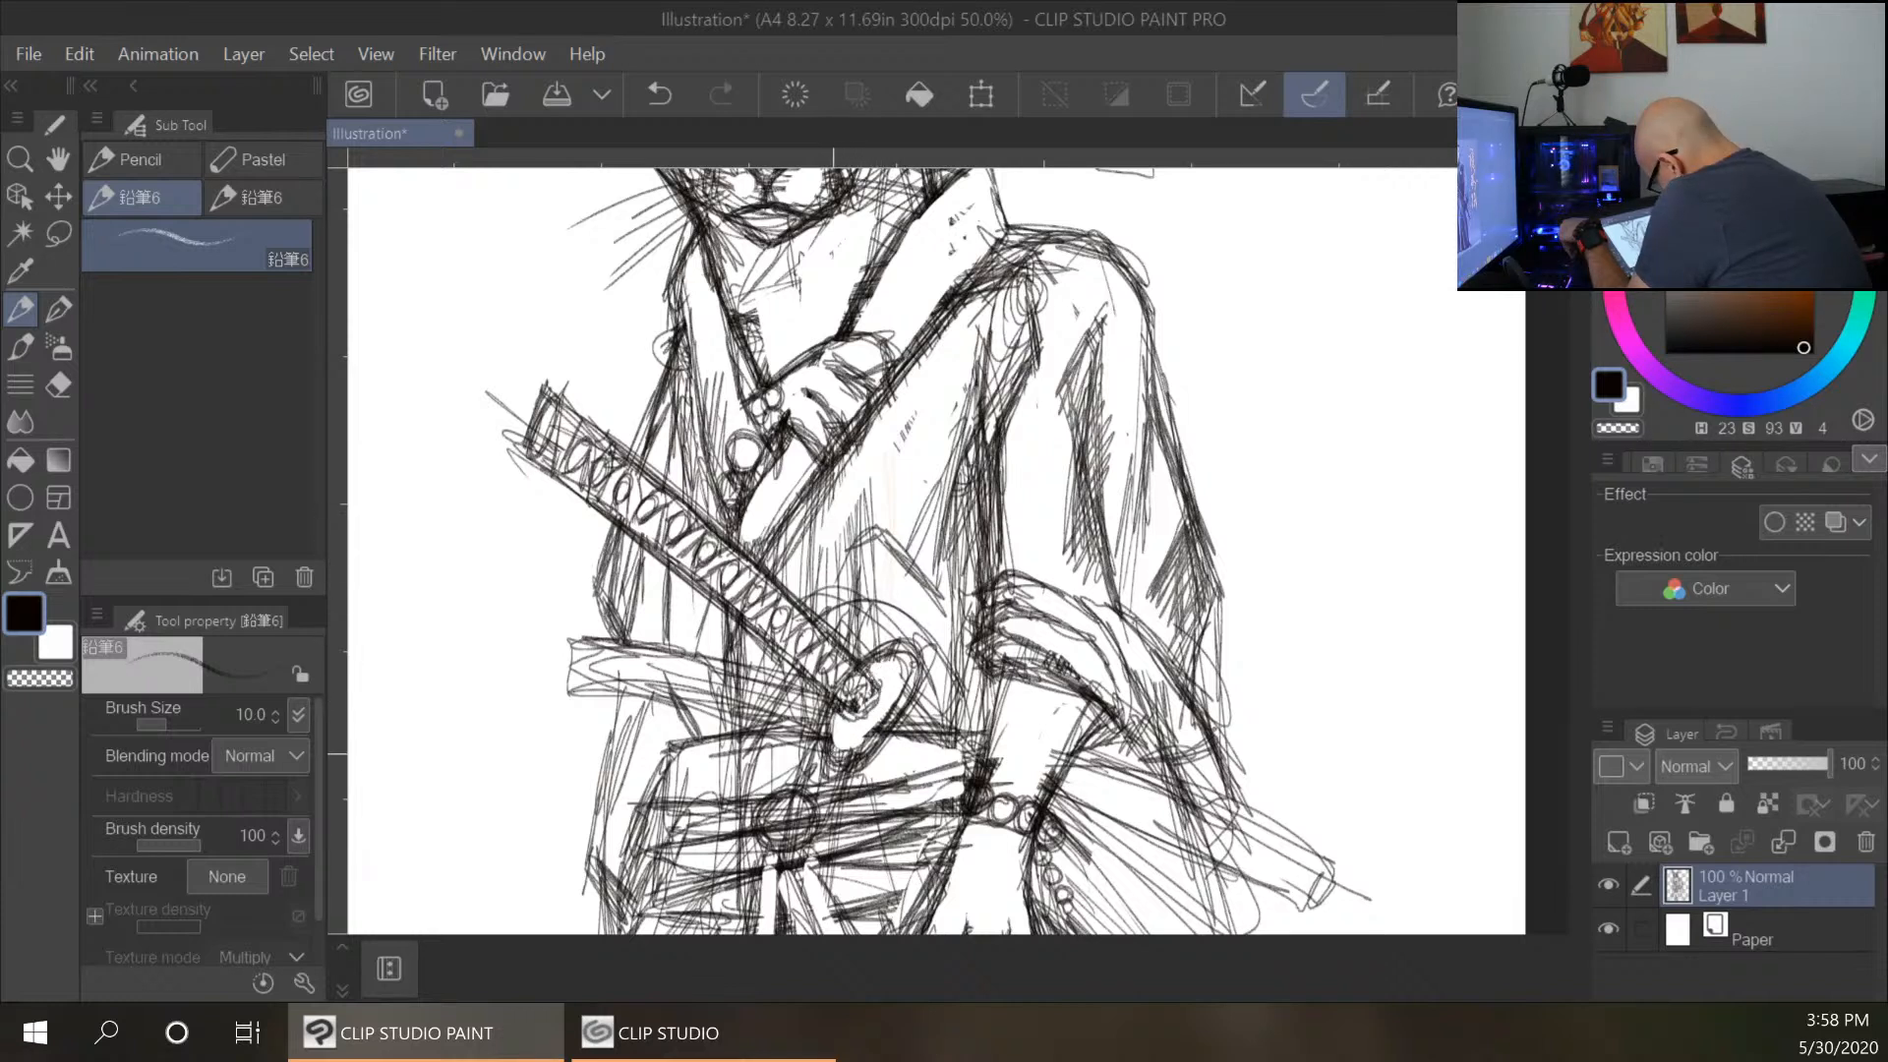
pyautogui.moveTo(903, 692)
pyautogui.mouseDown()
pyautogui.moveTo(915, 655)
pyautogui.moveTo(878, 678)
pyautogui.moveTo(853, 739)
pyautogui.mouseUp()
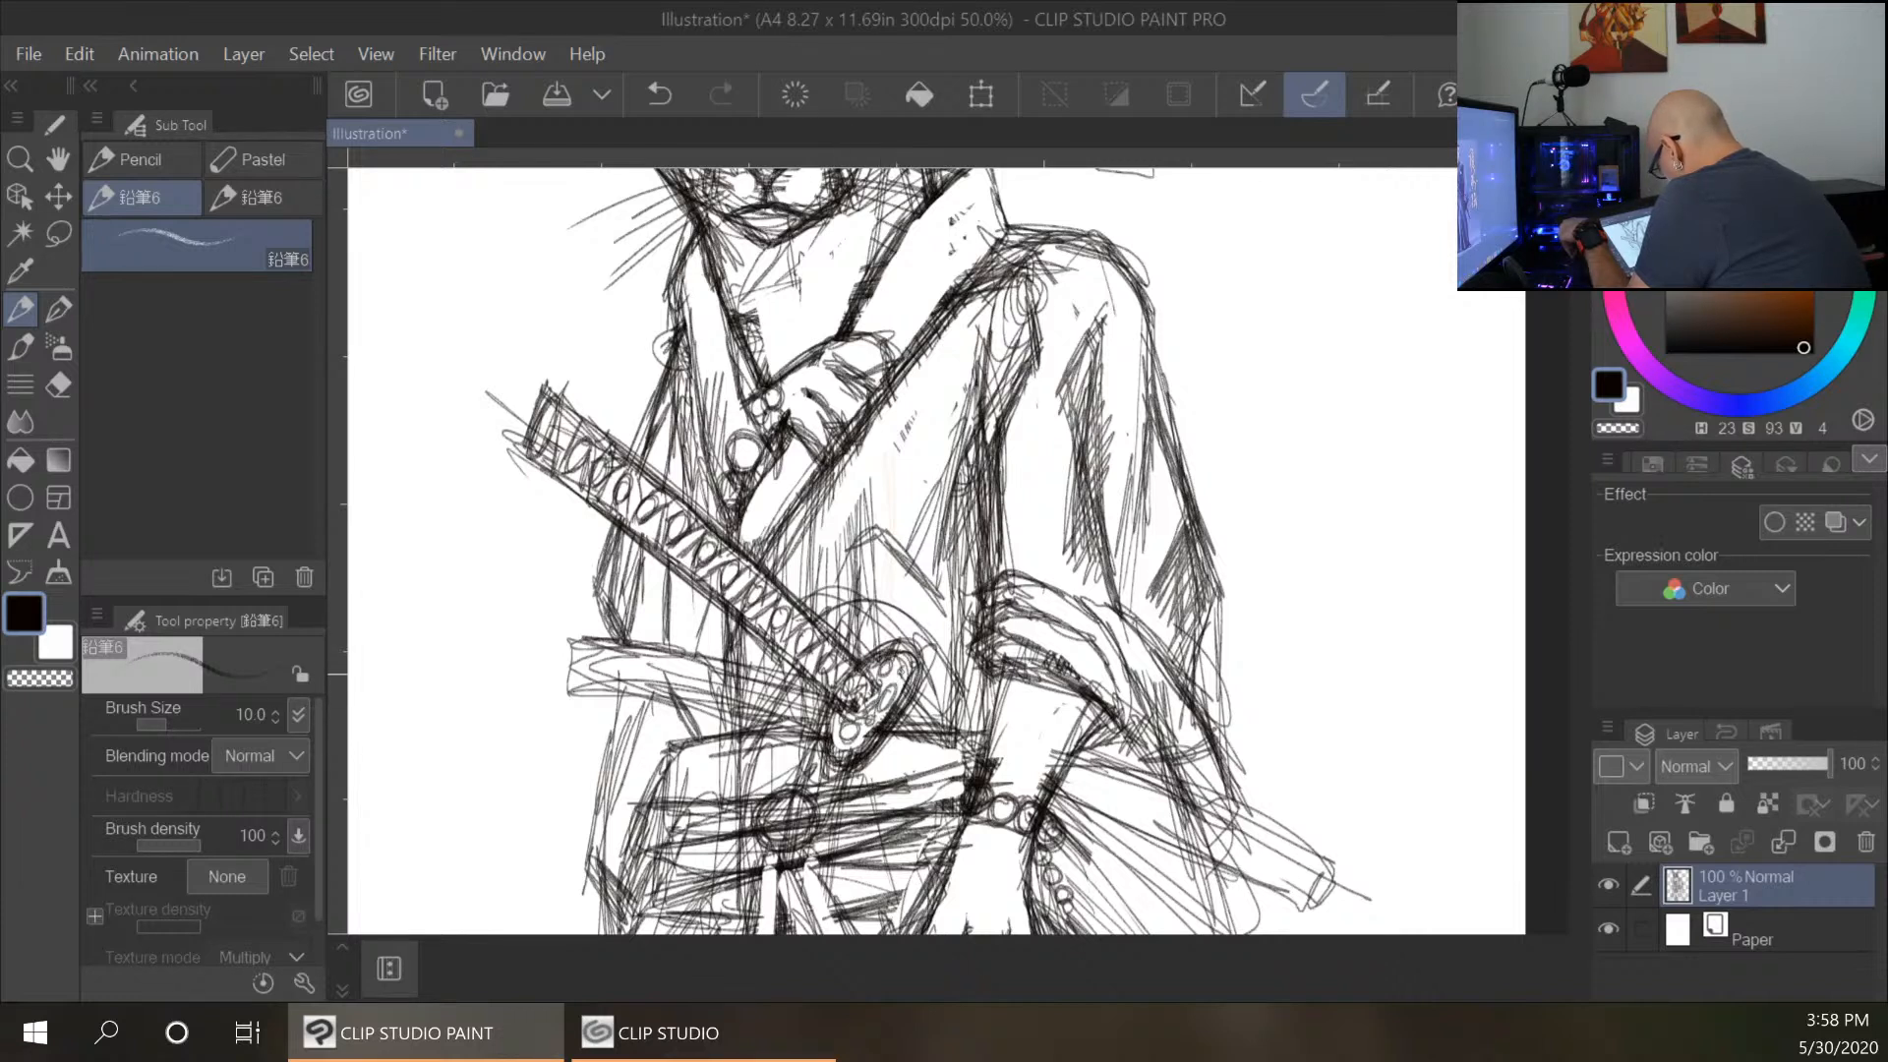
pyautogui.moveTo(914, 654)
pyautogui.mouseDown()
pyautogui.moveTo(899, 700)
pyautogui.moveTo(959, 744)
pyautogui.moveTo(884, 747)
pyautogui.mouseUp()
pyautogui.moveTo(954, 735); pyautogui.dragTo(883, 749)
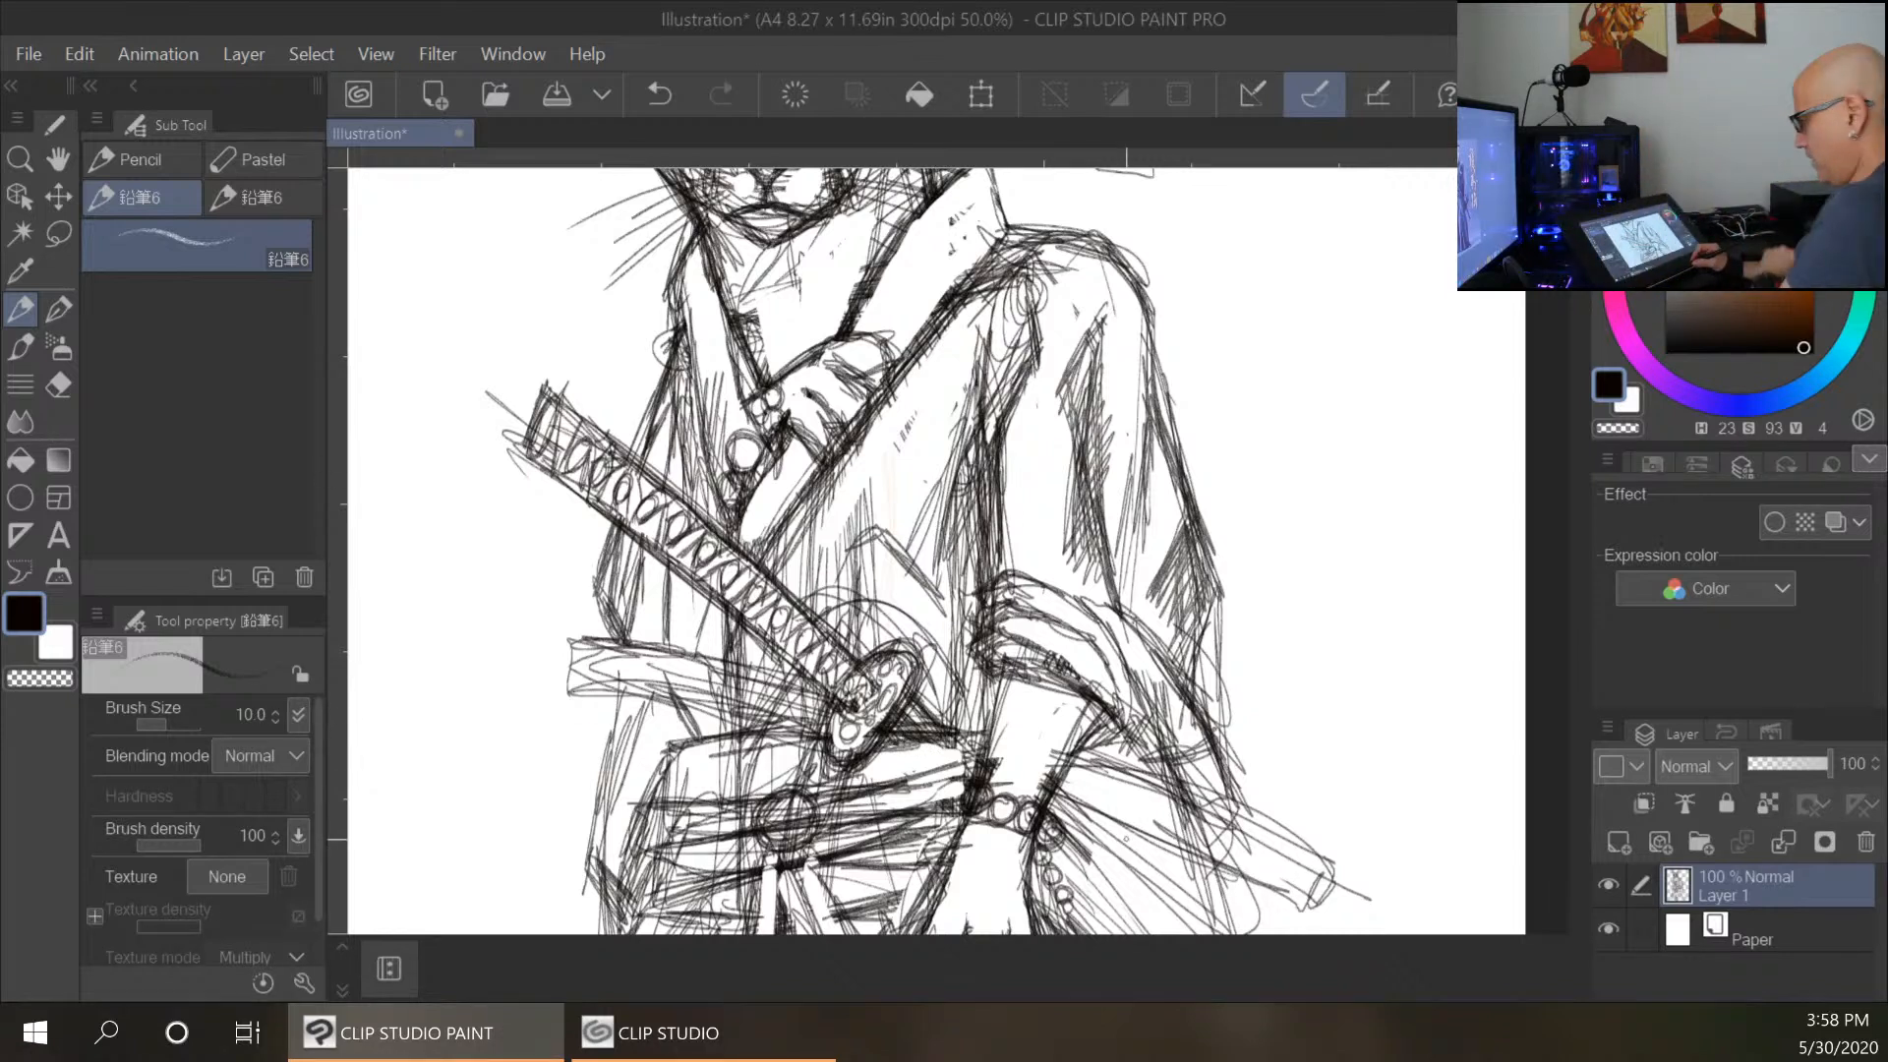
# Outline the lower sword's hilt more firmly up to the guard and draw zigzag cord wrapping along it.
pyautogui.moveTo(587, 646)
pyautogui.mouseDown()
pyautogui.moveTo(809, 681)
pyautogui.moveTo(586, 645)
pyautogui.moveTo(791, 718)
pyautogui.mouseUp()
pyautogui.moveTo(679, 688)
pyautogui.mouseDown()
pyautogui.moveTo(825, 724)
pyautogui.moveTo(572, 689)
pyautogui.moveTo(616, 649)
pyautogui.mouseUp()
pyautogui.moveTo(617, 651); pyautogui.dragTo(793, 675)
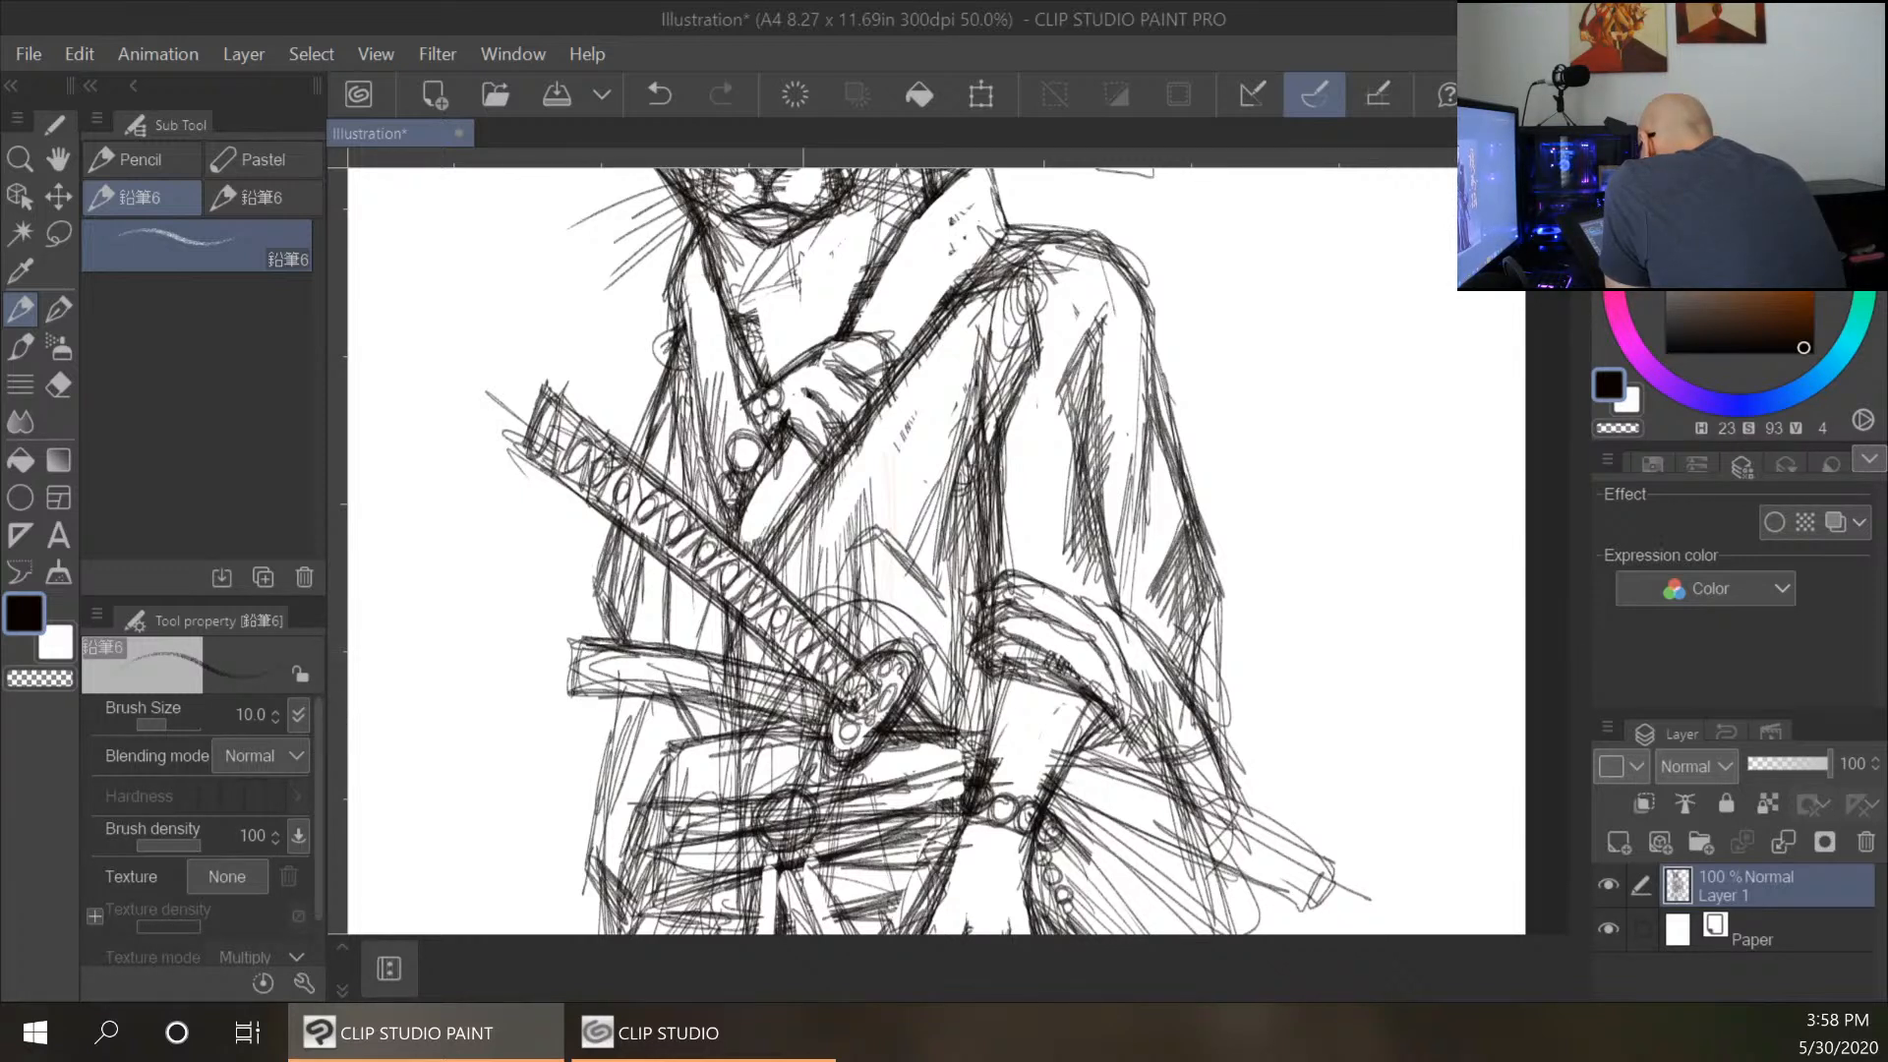
pyautogui.moveTo(600, 693); pyautogui.dragTo(610, 668)
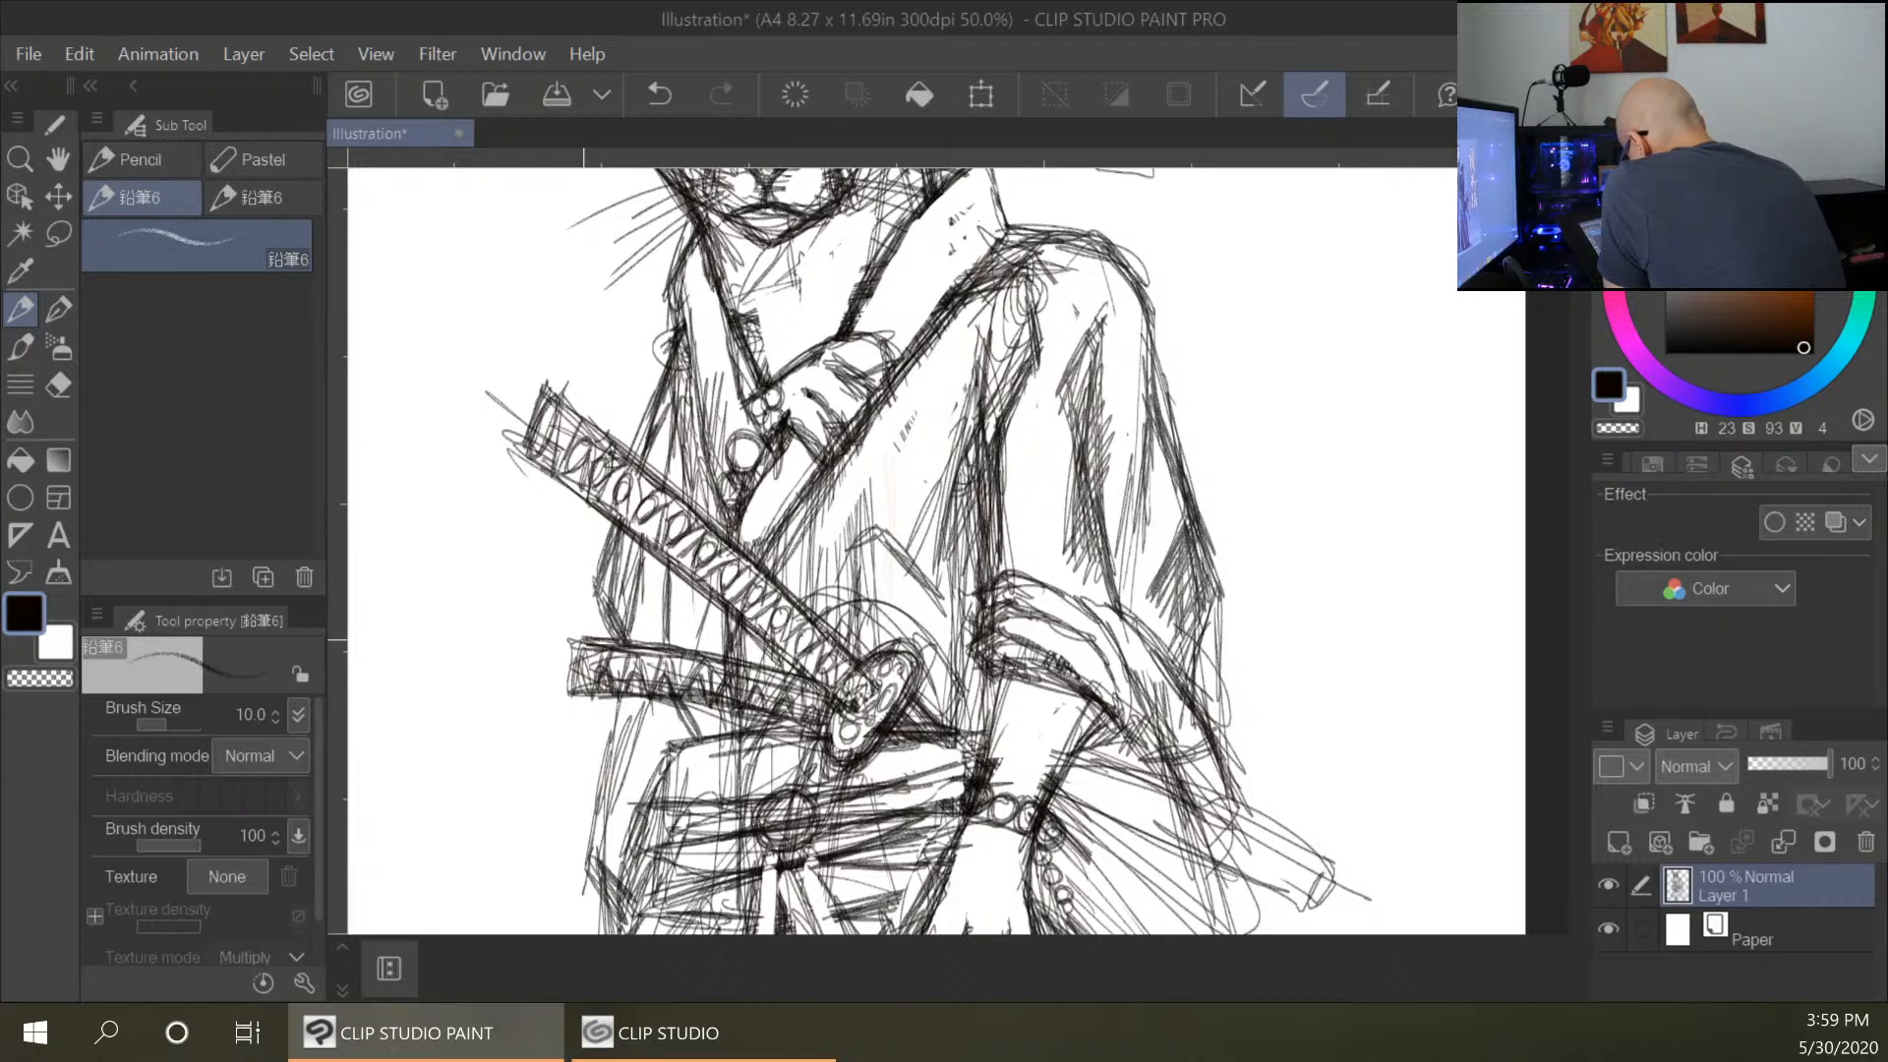
# Close off the lower sword hilt's end and give the upper hilt a rounded pommel with a dangling bead string.
pyautogui.moveTo(555, 686); pyautogui.dragTo(575, 667)
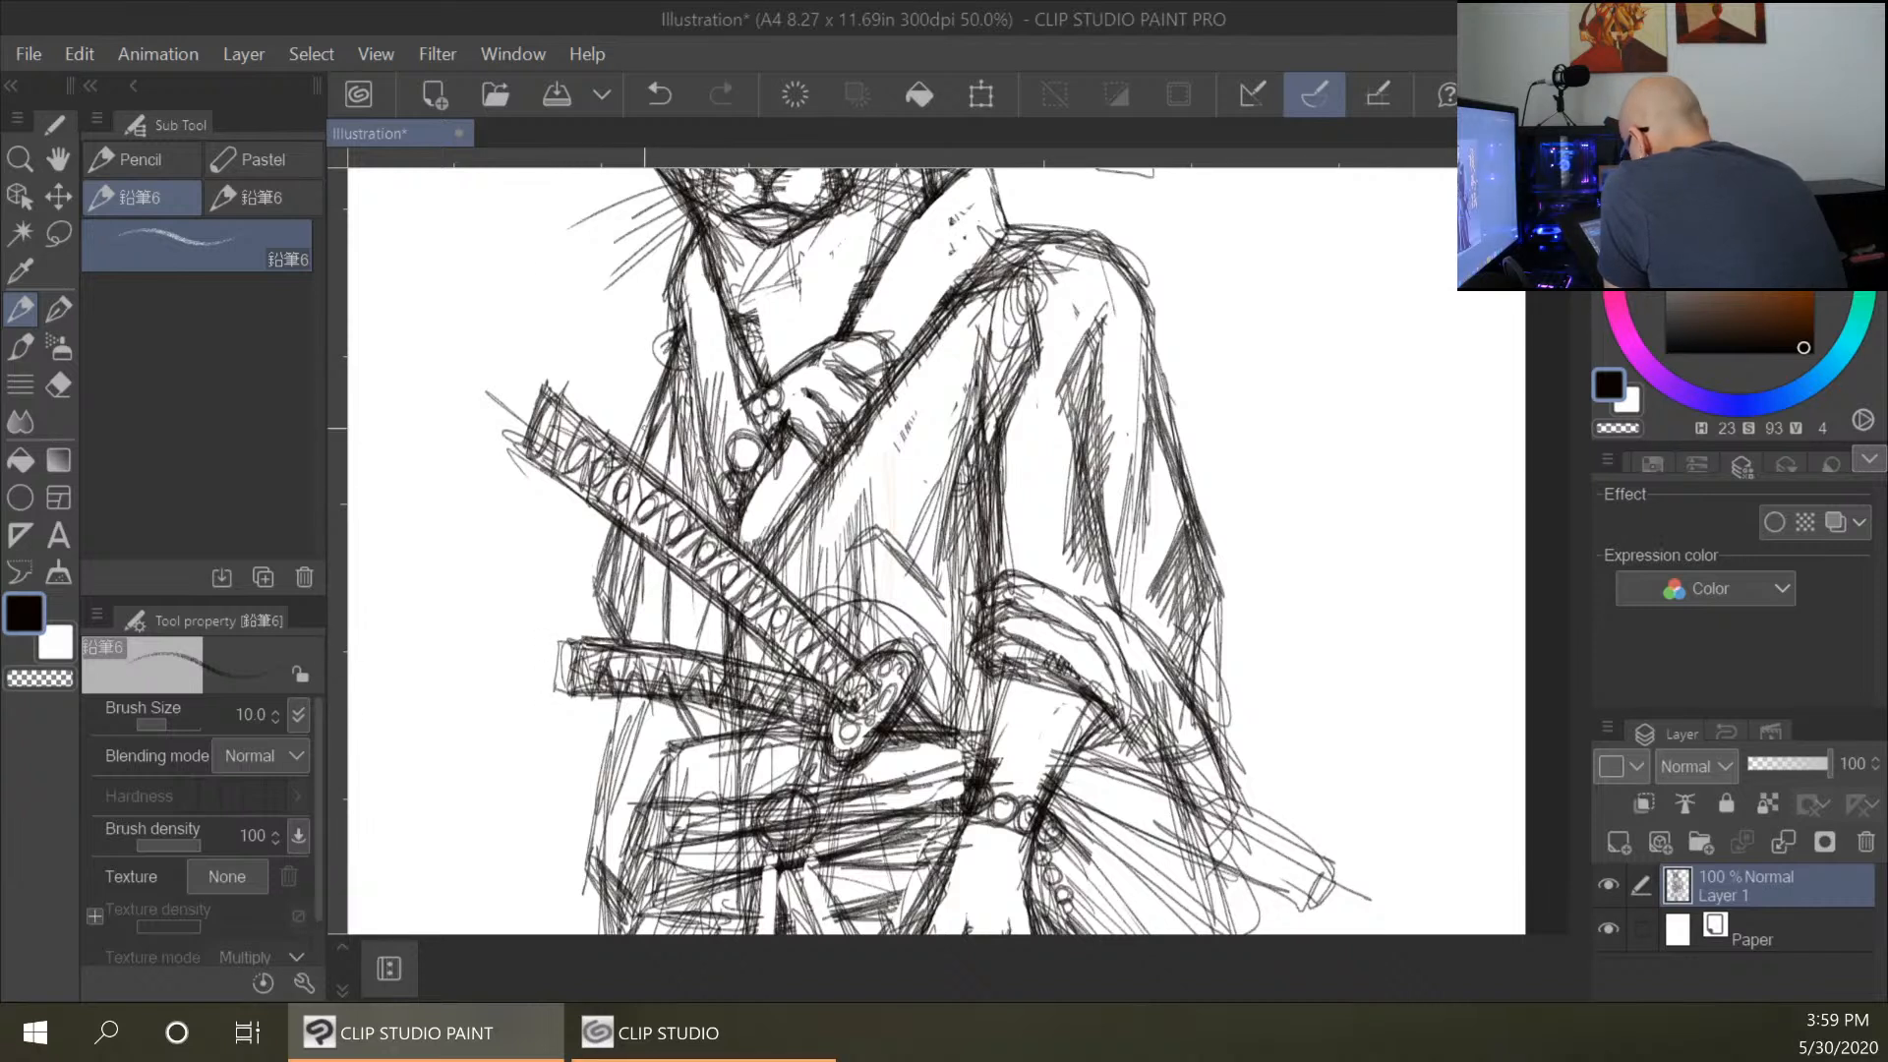
pyautogui.moveTo(535, 391)
pyautogui.mouseDown()
pyautogui.moveTo(503, 432)
pyautogui.moveTo(587, 458)
pyautogui.moveTo(554, 395)
pyautogui.moveTo(517, 546)
pyautogui.mouseUp()
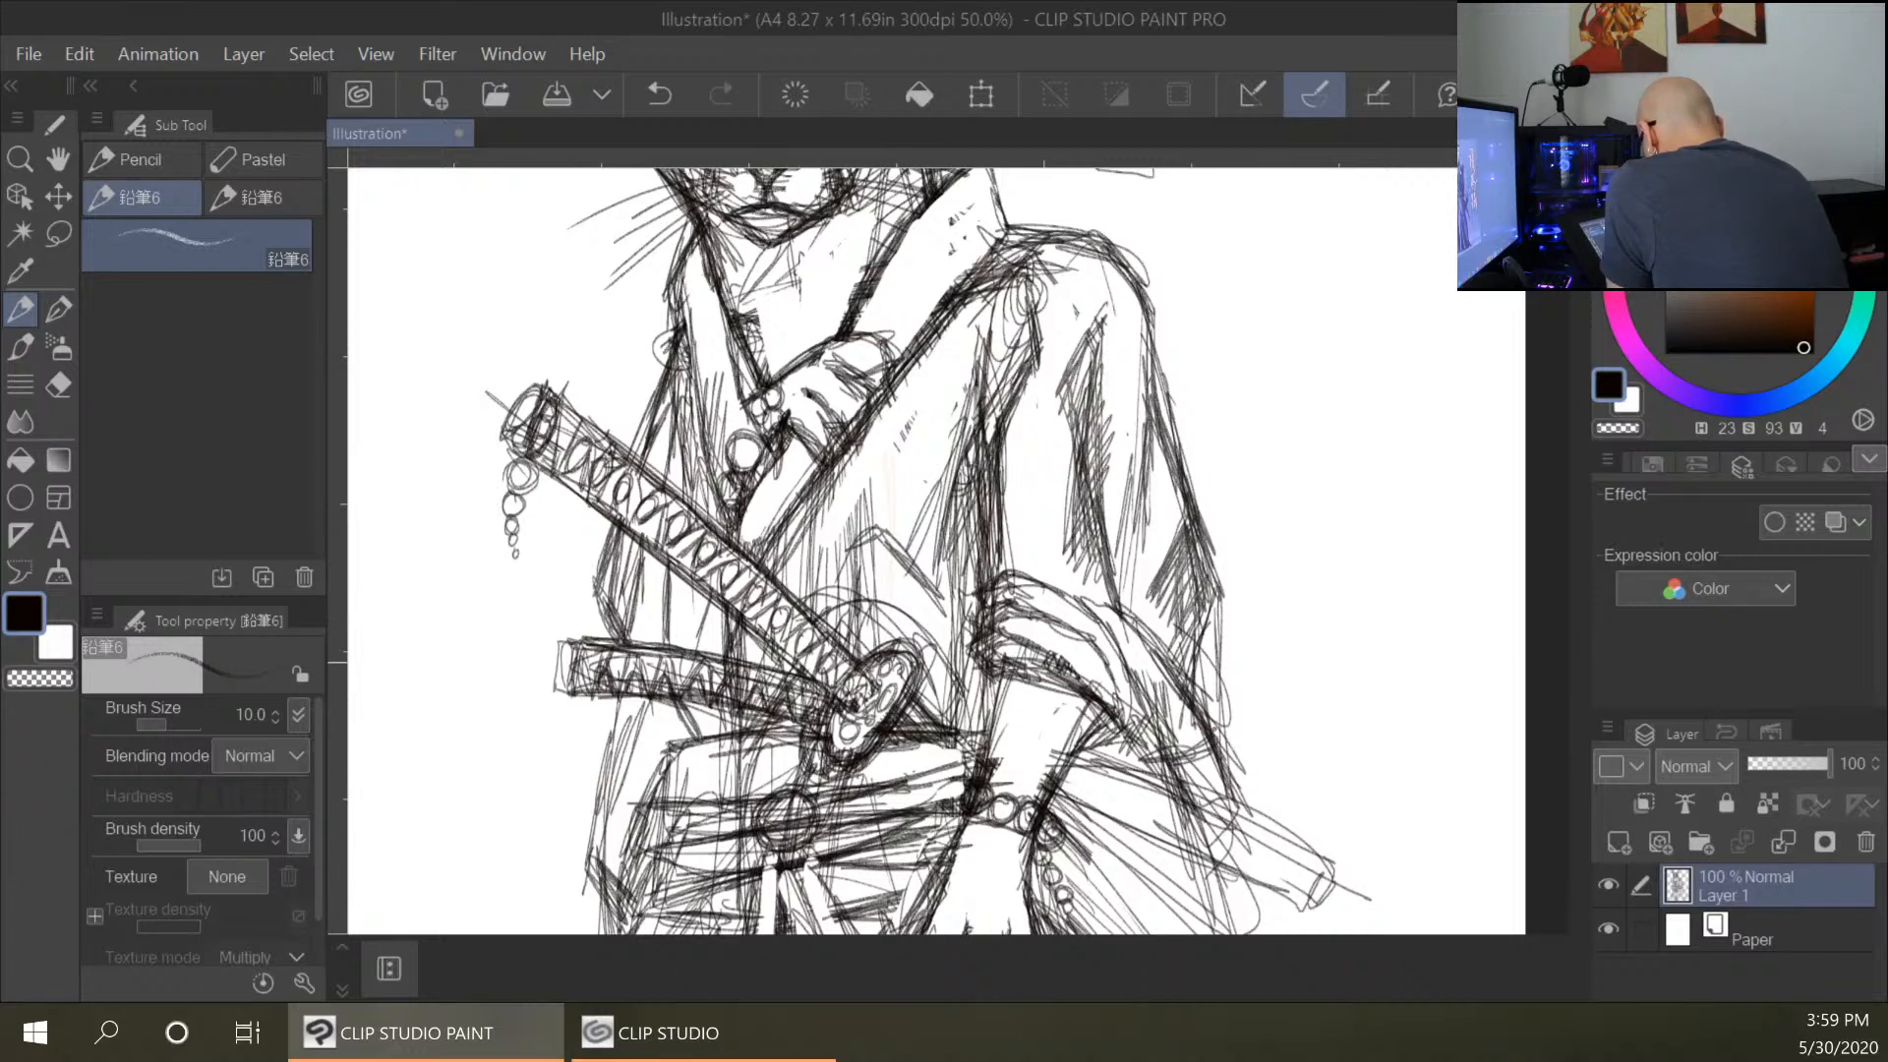
# Darken both edges and the end cap of the short scabbard behind the wrist, and hatch its shaded part under the sleeve.
pyautogui.moveTo(1376, 763); pyautogui.dragTo(1154, 705)
pyautogui.moveTo(824, 740)
pyautogui.mouseDown()
pyautogui.moveTo(1029, 817)
pyautogui.moveTo(1070, 854)
pyautogui.mouseUp()
pyautogui.moveTo(843, 703); pyautogui.dragTo(1077, 792)
pyautogui.moveTo(954, 747); pyautogui.dragTo(1086, 826)
pyautogui.moveTo(821, 739); pyautogui.dragTo(981, 802)
pyautogui.moveTo(836, 744); pyautogui.dragTo(954, 790)
pyautogui.moveTo(831, 715); pyautogui.dragTo(853, 752)
pyautogui.moveTo(843, 708); pyautogui.dragTo(875, 755)
pyautogui.moveTo(861, 704); pyautogui.dragTo(899, 765)
pyautogui.moveTo(886, 715); pyautogui.dragTo(934, 787)
pyautogui.moveTo(916, 735)
pyautogui.mouseDown()
pyautogui.moveTo(943, 789)
pyautogui.moveTo(1084, 846)
pyautogui.mouseUp()
pyautogui.moveTo(1041, 777)
pyautogui.mouseDown()
pyautogui.moveTo(1097, 828)
pyautogui.moveTo(1081, 837)
pyautogui.mouseUp()
pyautogui.moveTo(987, 747); pyautogui.dragTo(1072, 801)
pyautogui.moveTo(961, 784); pyautogui.dragTo(1057, 821)
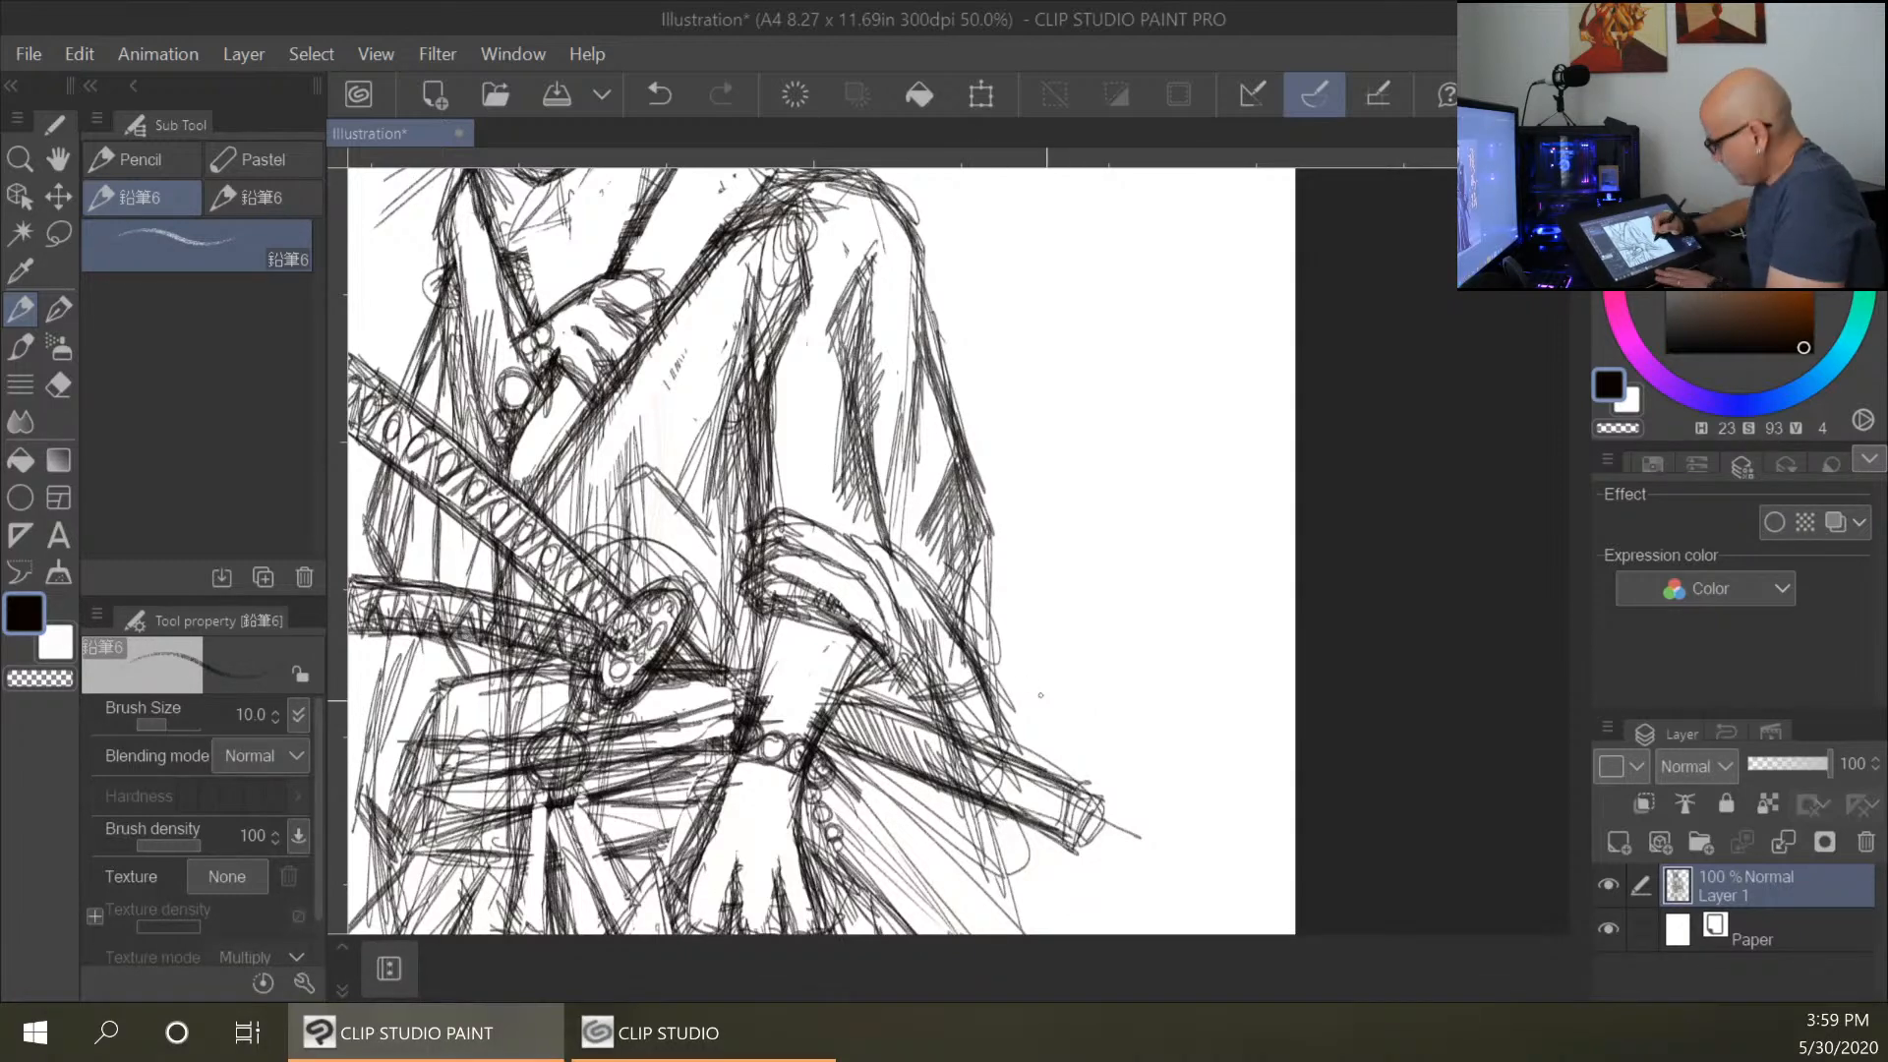
# Firm up the long scabbard's edges from the wrist down to its end cap and shade along its length with hatching.
pyautogui.hotkey('ctrl', '-')
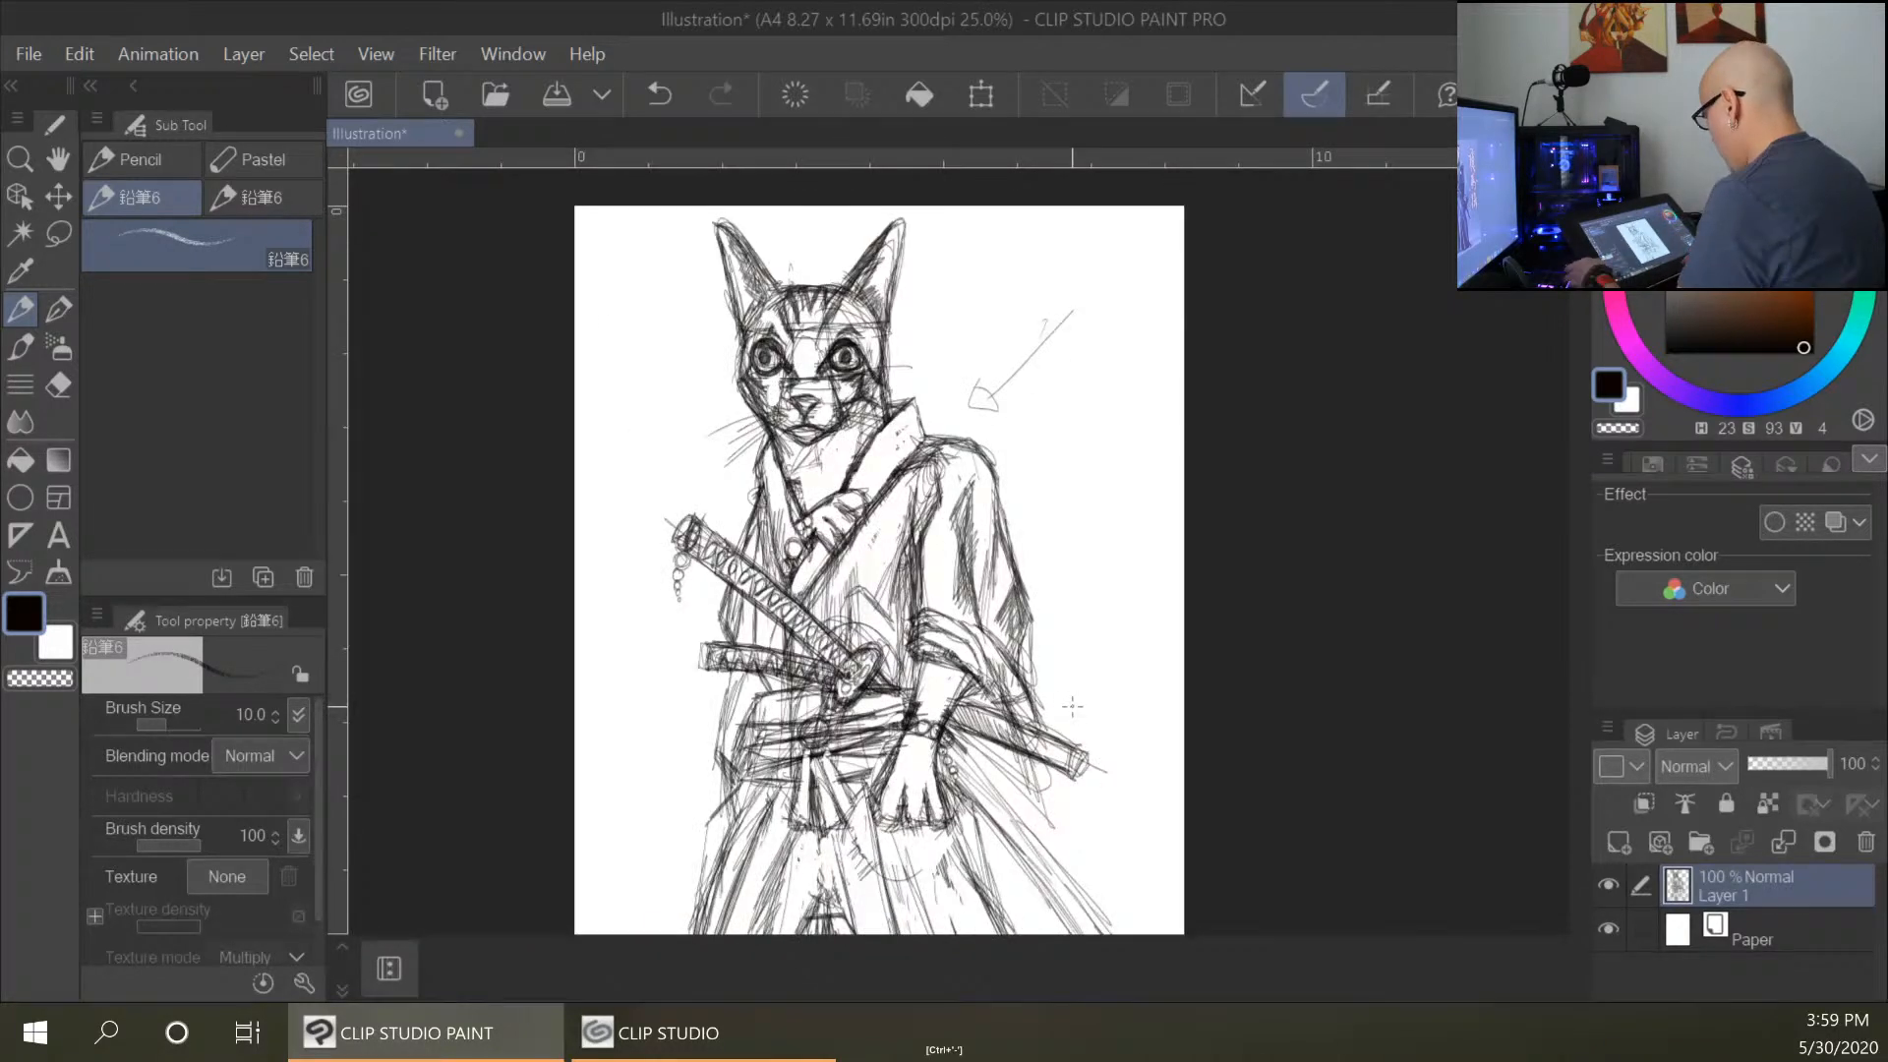
pyautogui.moveTo(1185, 792); pyautogui.dragTo(1024, 581)
pyautogui.hotkey('ctrl', '+')
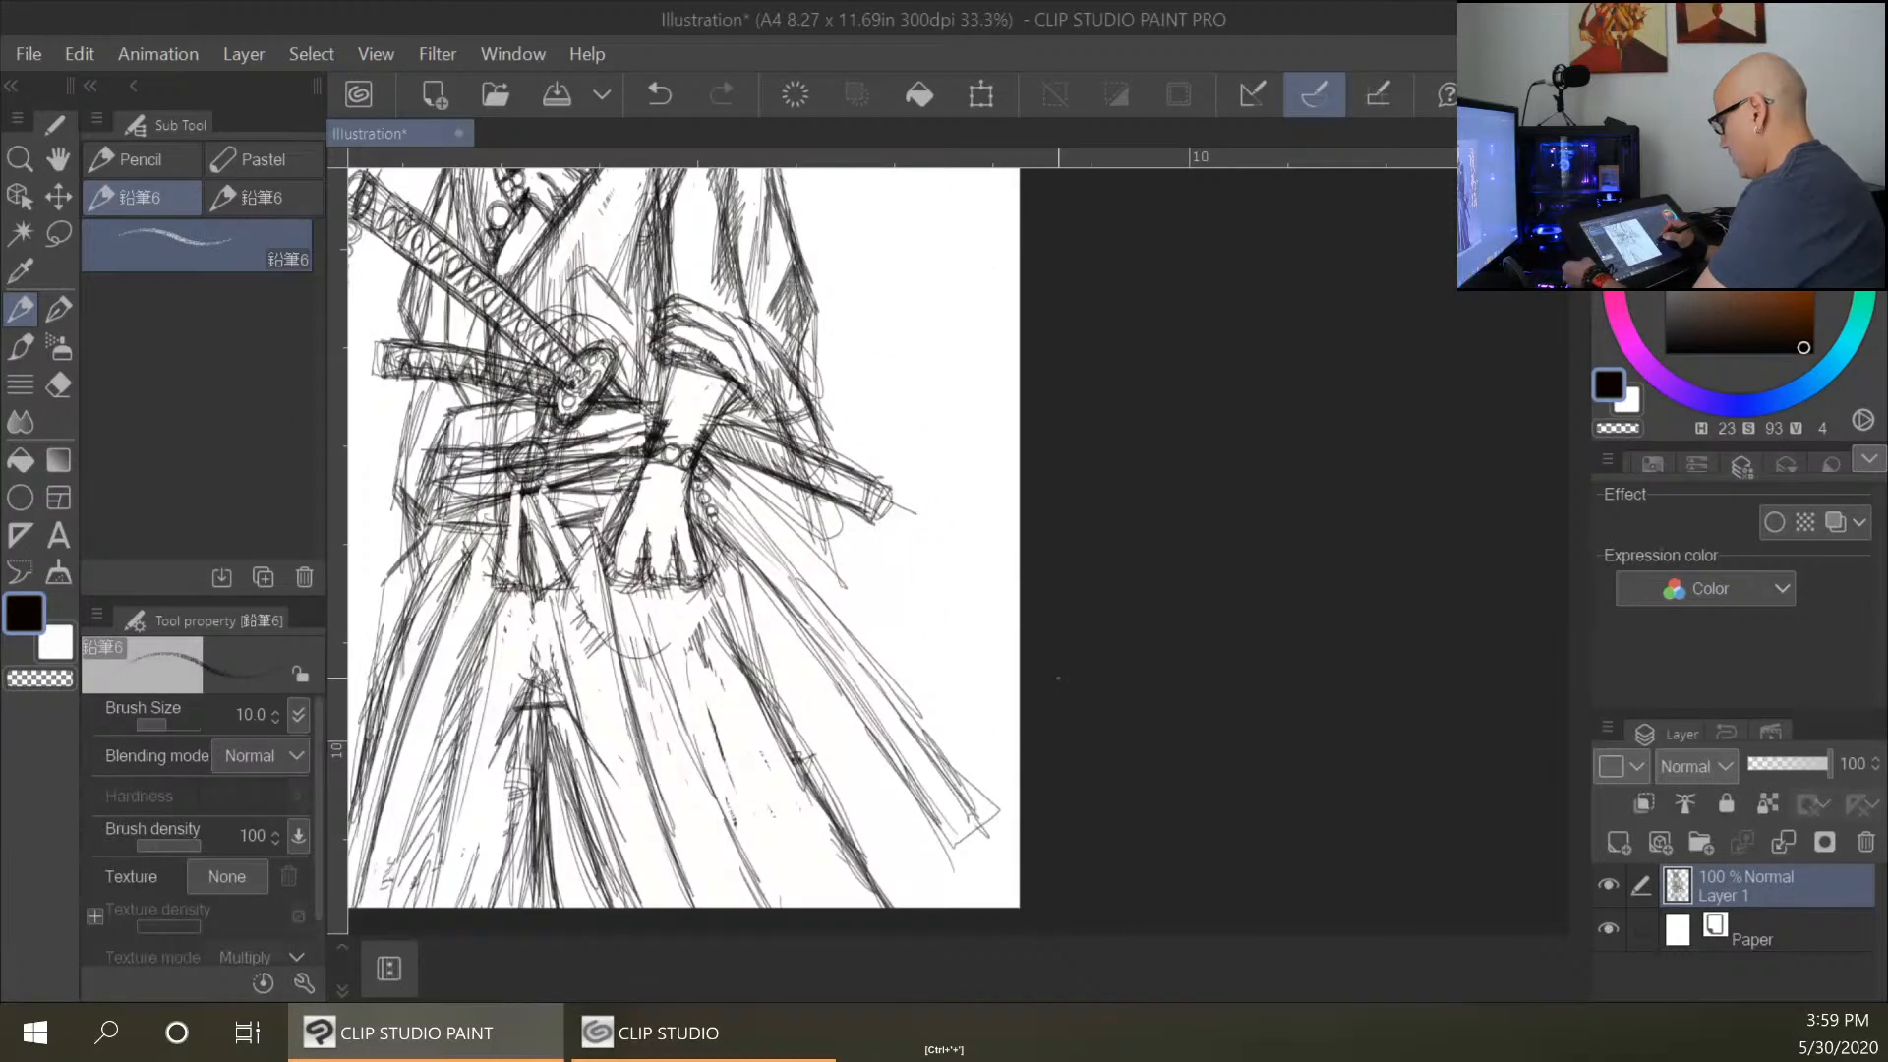
pyautogui.moveTo(733, 548); pyautogui.dragTo(787, 610)
pyautogui.moveTo(714, 531); pyautogui.dragTo(890, 762)
pyautogui.moveTo(843, 700); pyautogui.dragTo(941, 844)
pyautogui.moveTo(732, 496); pyautogui.dragTo(875, 696)
pyautogui.moveTo(878, 696); pyautogui.dragTo(905, 735)
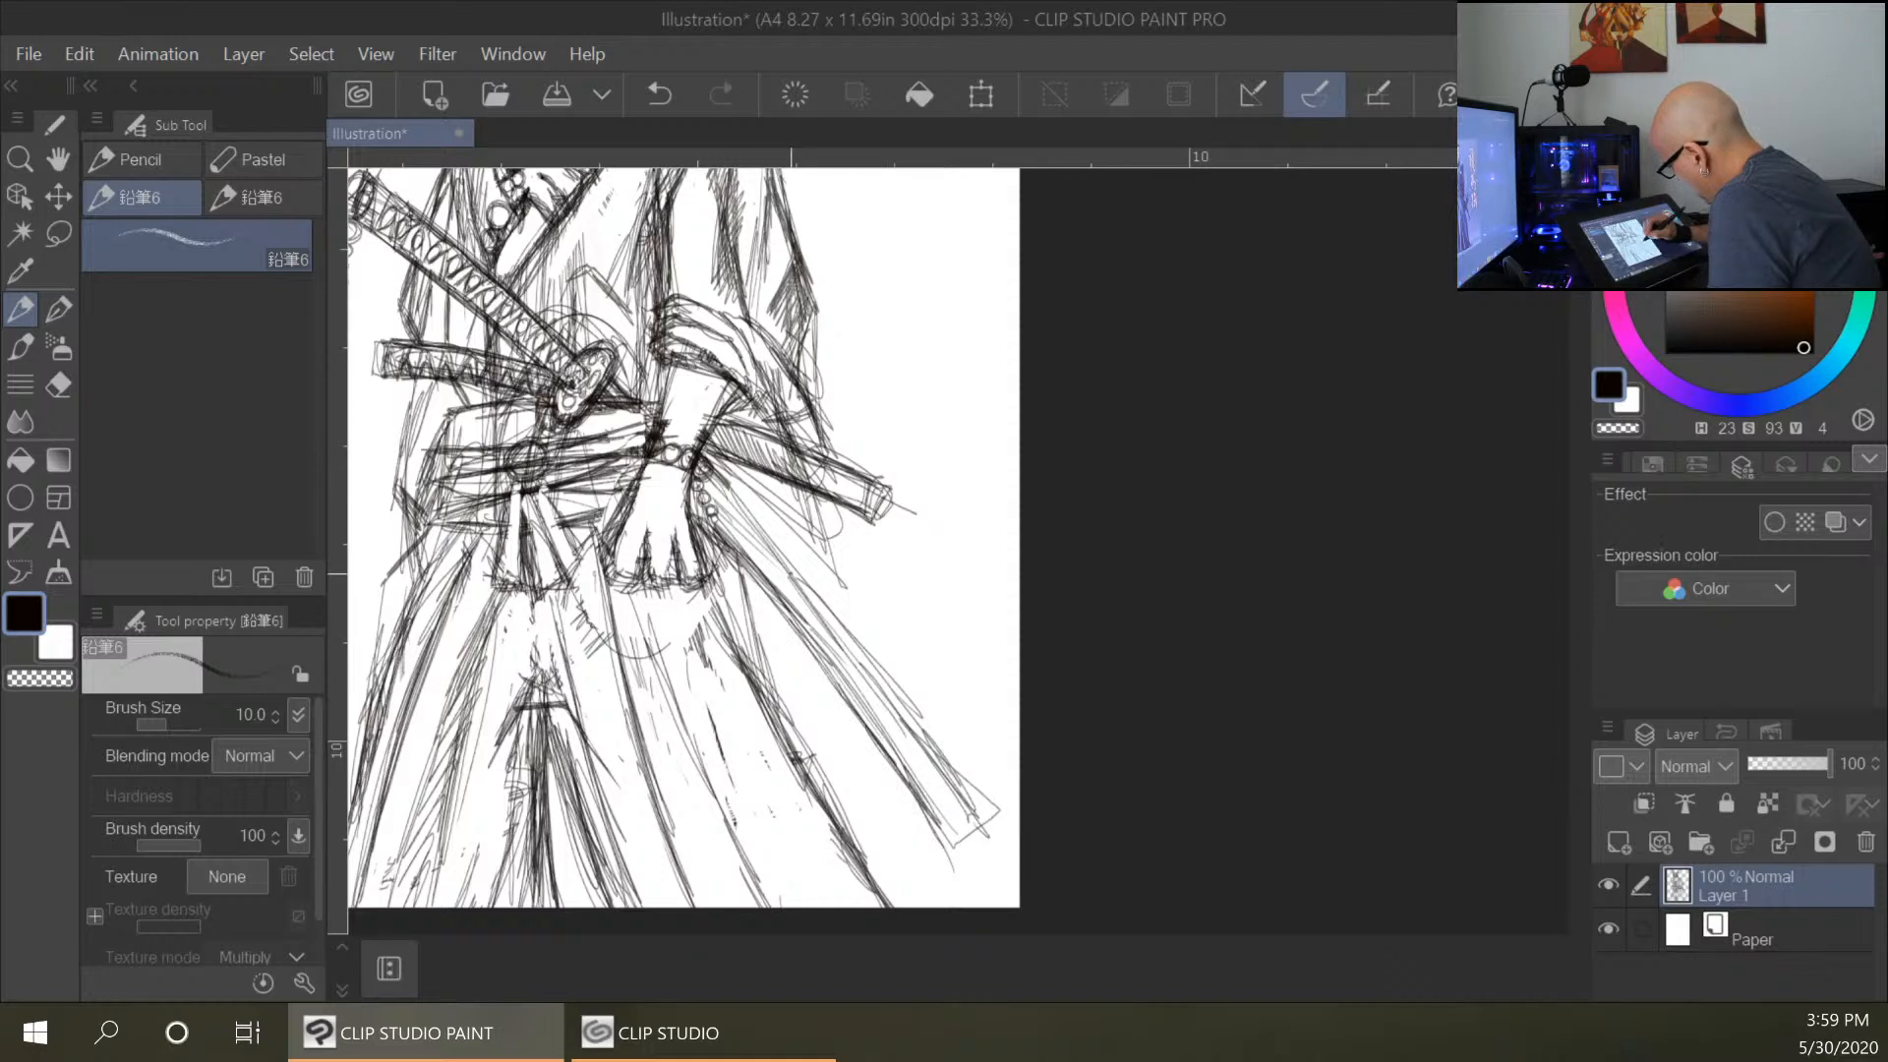
pyautogui.moveTo(732, 485); pyautogui.dragTo(934, 748)
pyautogui.moveTo(848, 644)
pyautogui.mouseDown()
pyautogui.moveTo(984, 801)
pyautogui.moveTo(963, 801)
pyautogui.moveTo(956, 854)
pyautogui.moveTo(995, 831)
pyautogui.mouseUp()
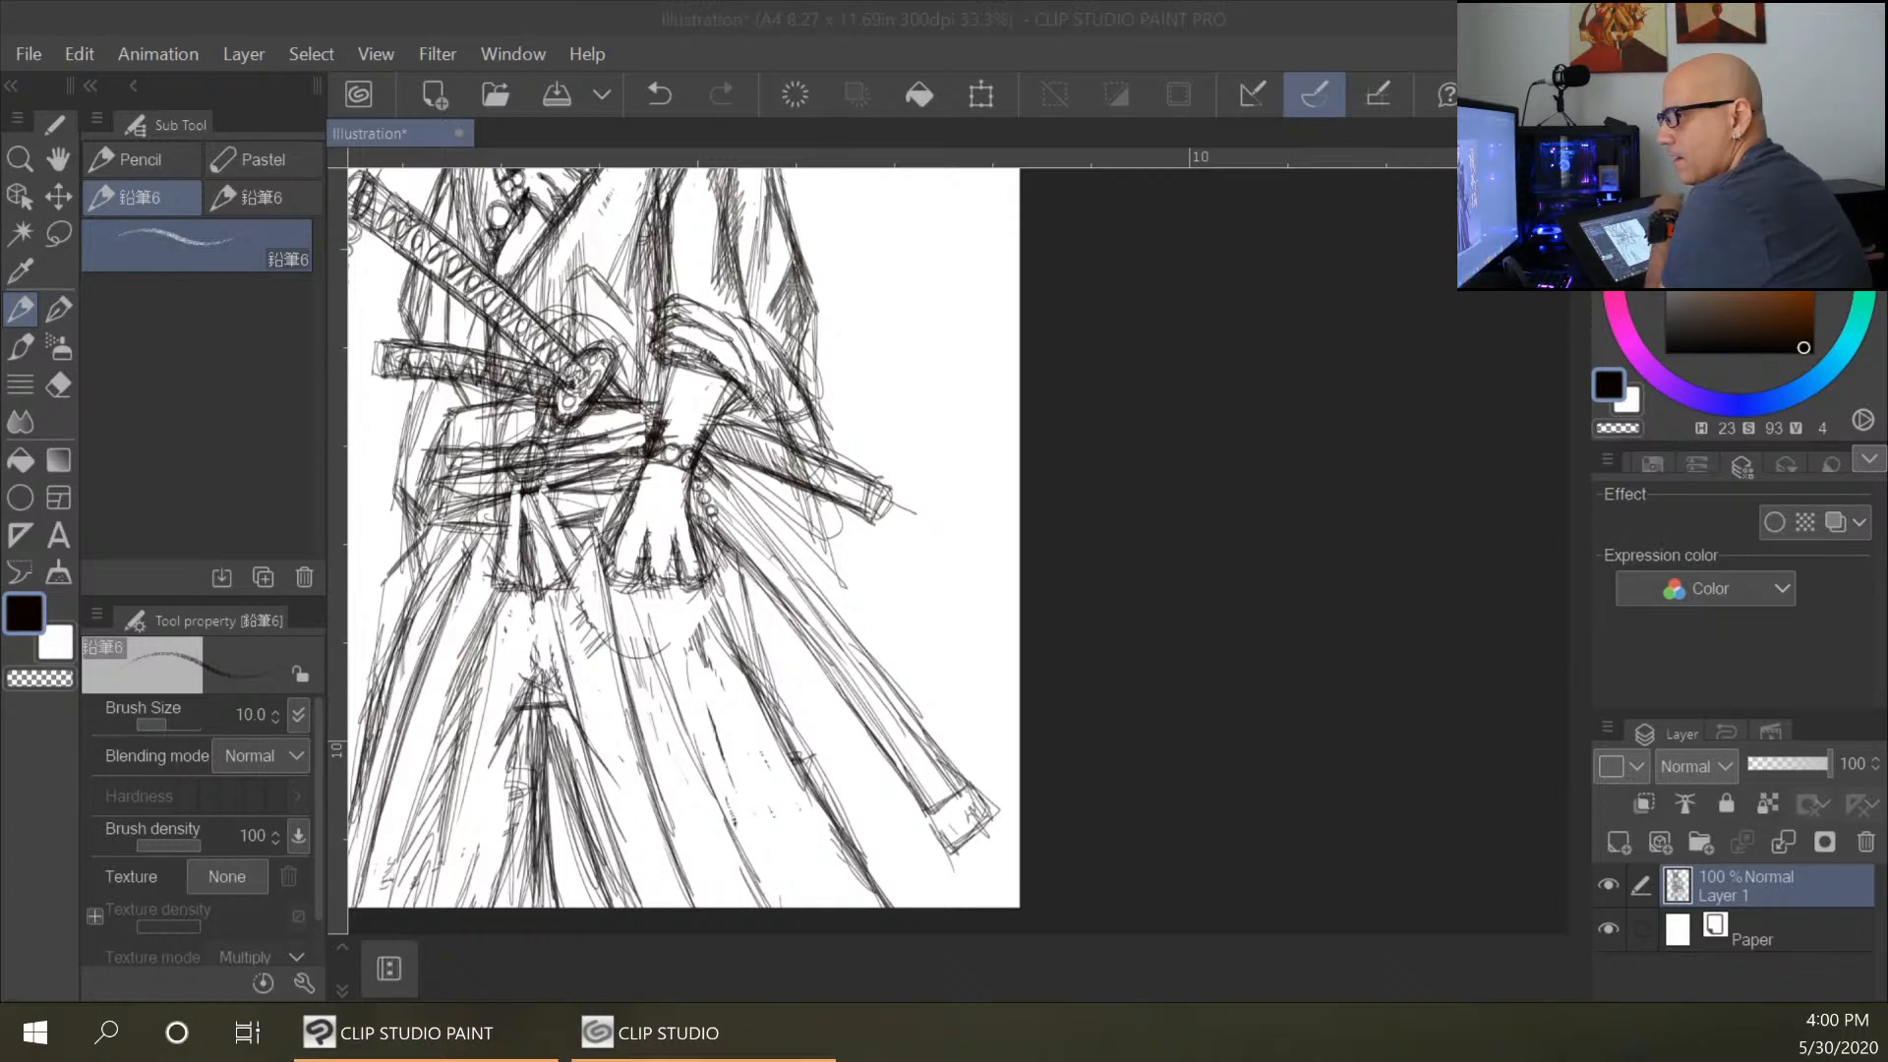
pyautogui.click(712, 520)
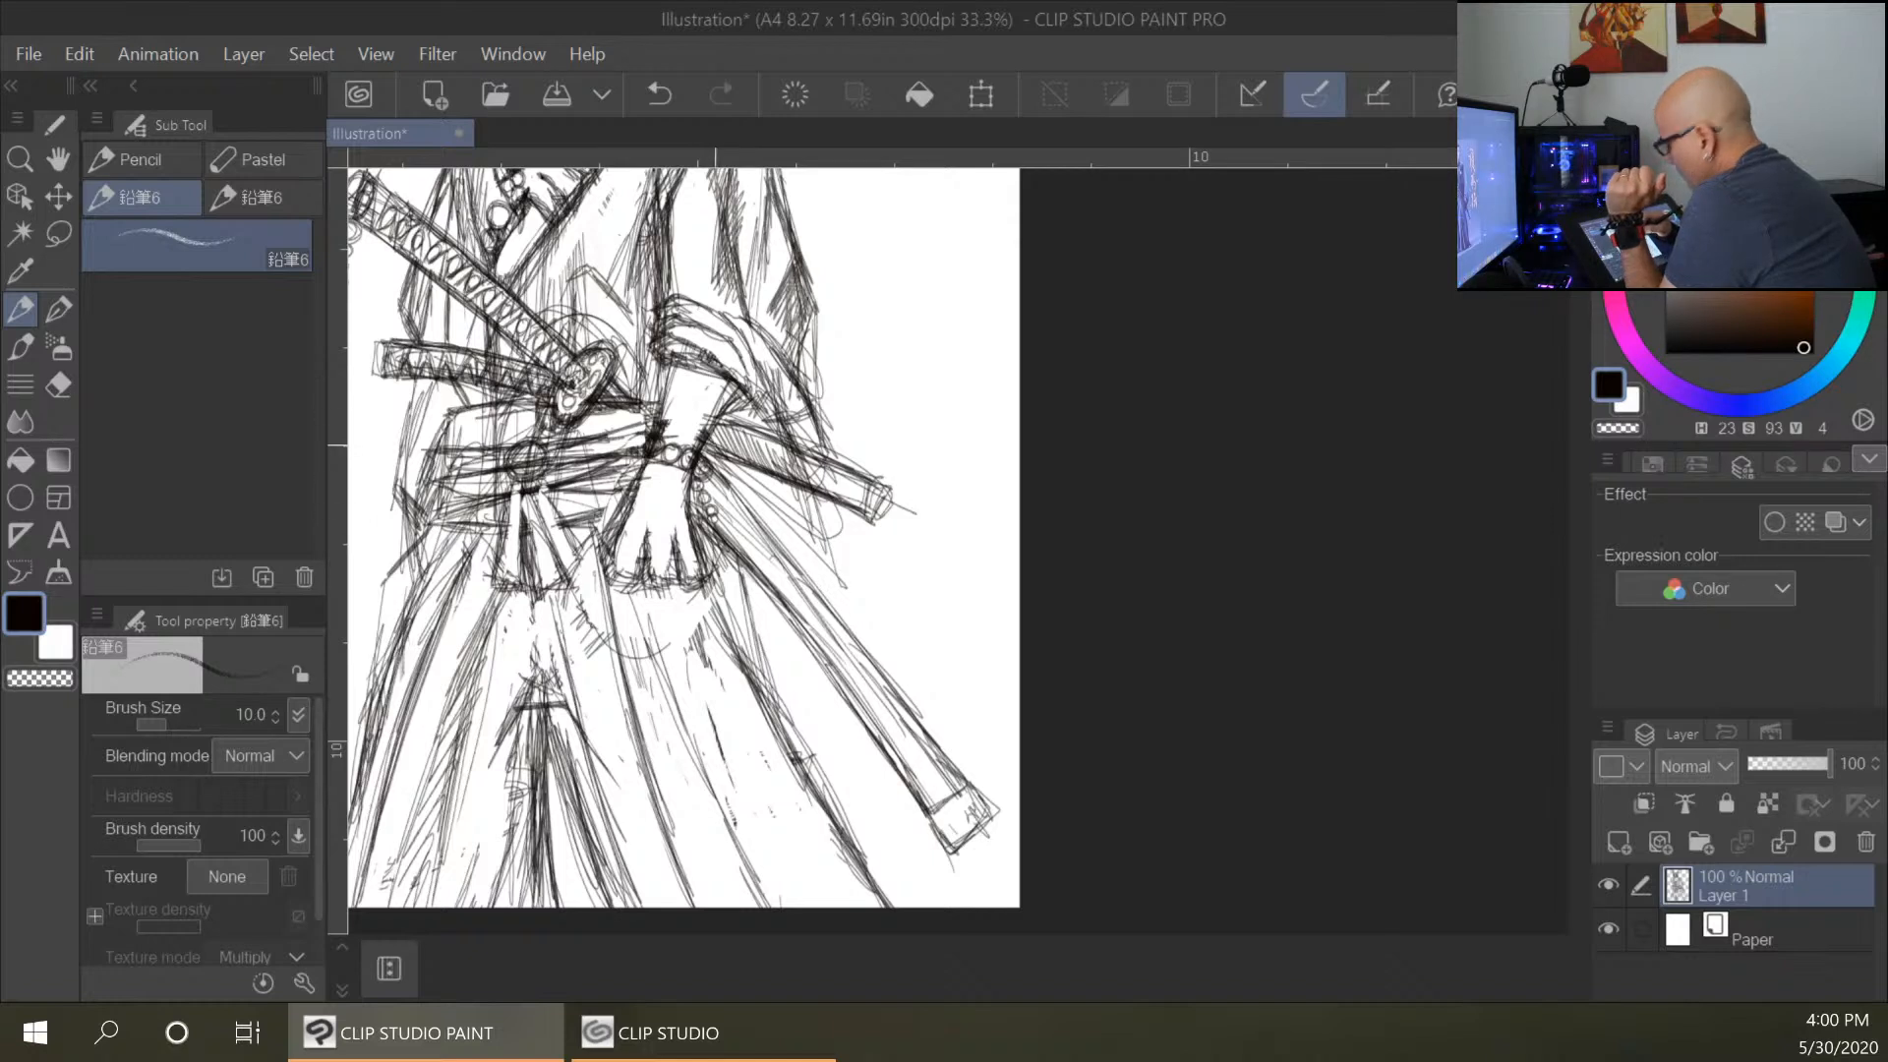
pyautogui.moveTo(715, 509)
pyautogui.mouseDown()
pyautogui.moveTo(887, 737)
pyautogui.moveTo(946, 777)
pyautogui.moveTo(910, 806)
pyautogui.moveTo(929, 821)
pyautogui.mouseUp()
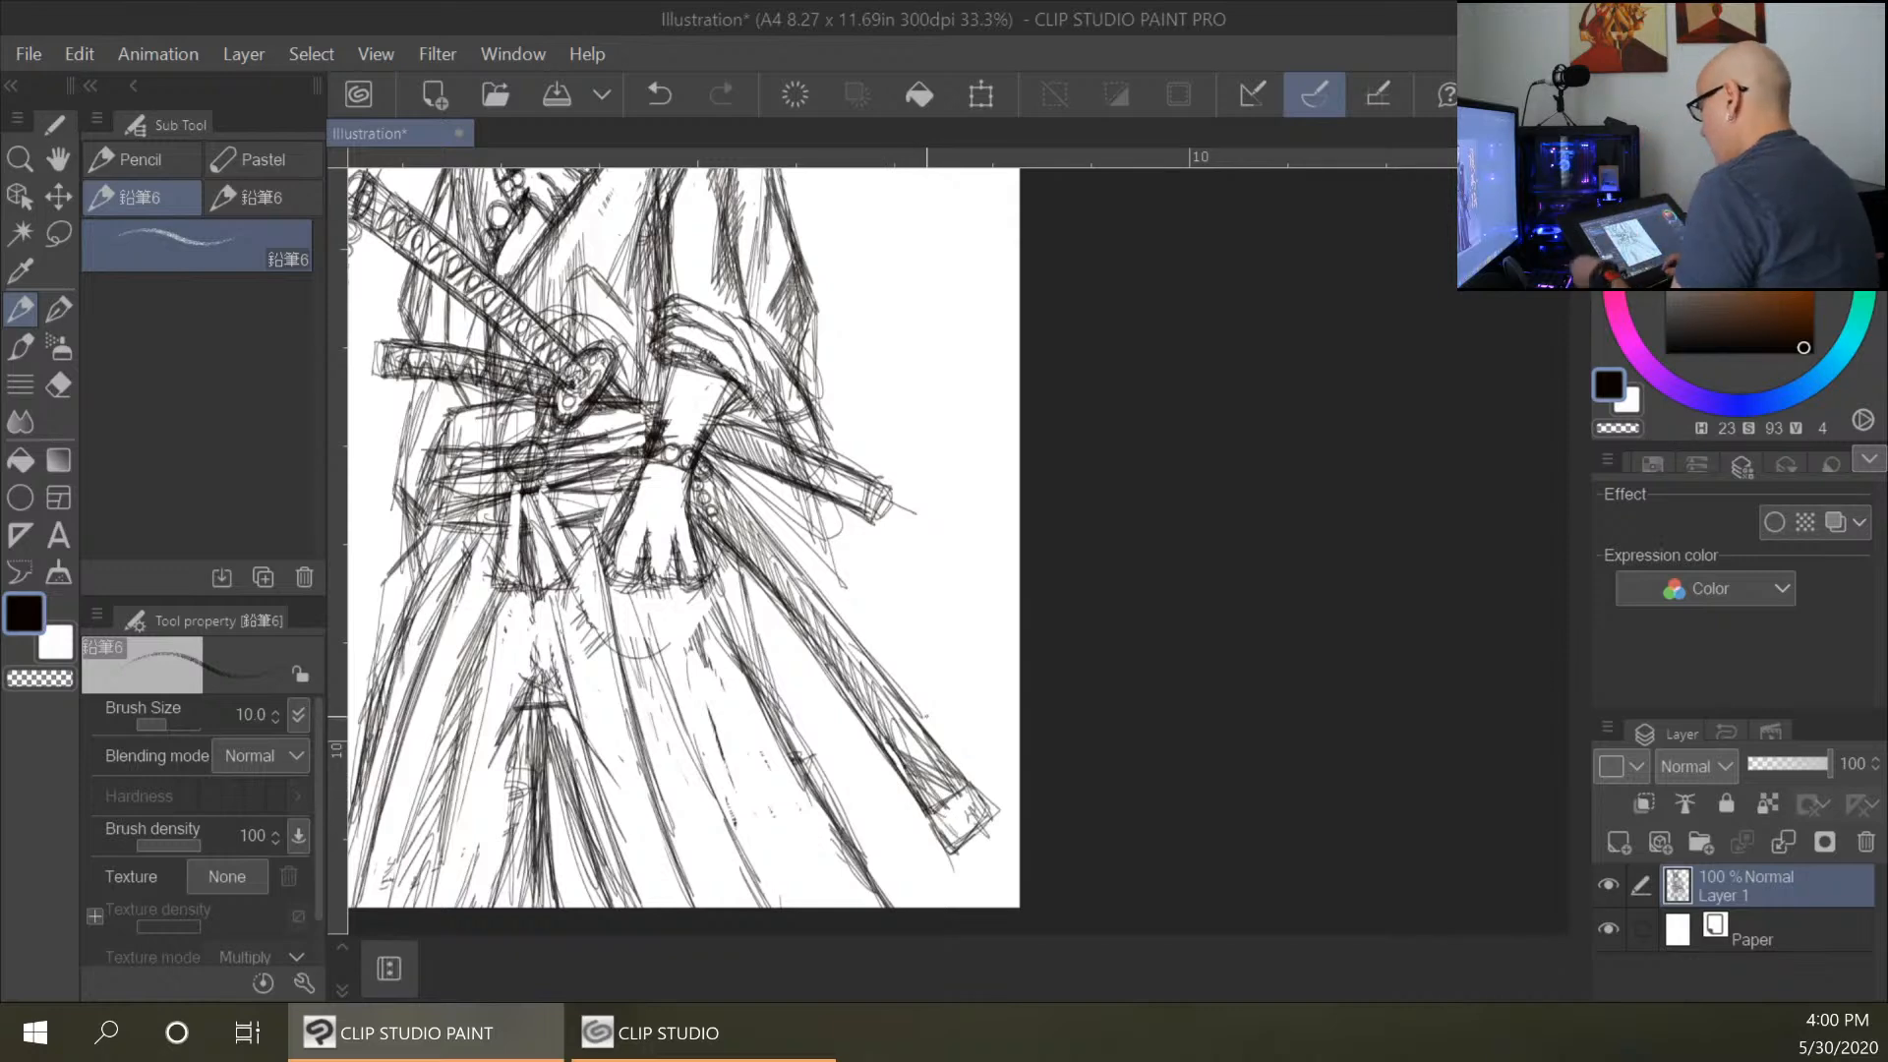
# Lasso the cat's head with its ears, enlarge it to 103% and nudge it into place above the collar.
pyautogui.hotkey('ctrl', '-')
pyautogui.hotkey('ctrl', '-')
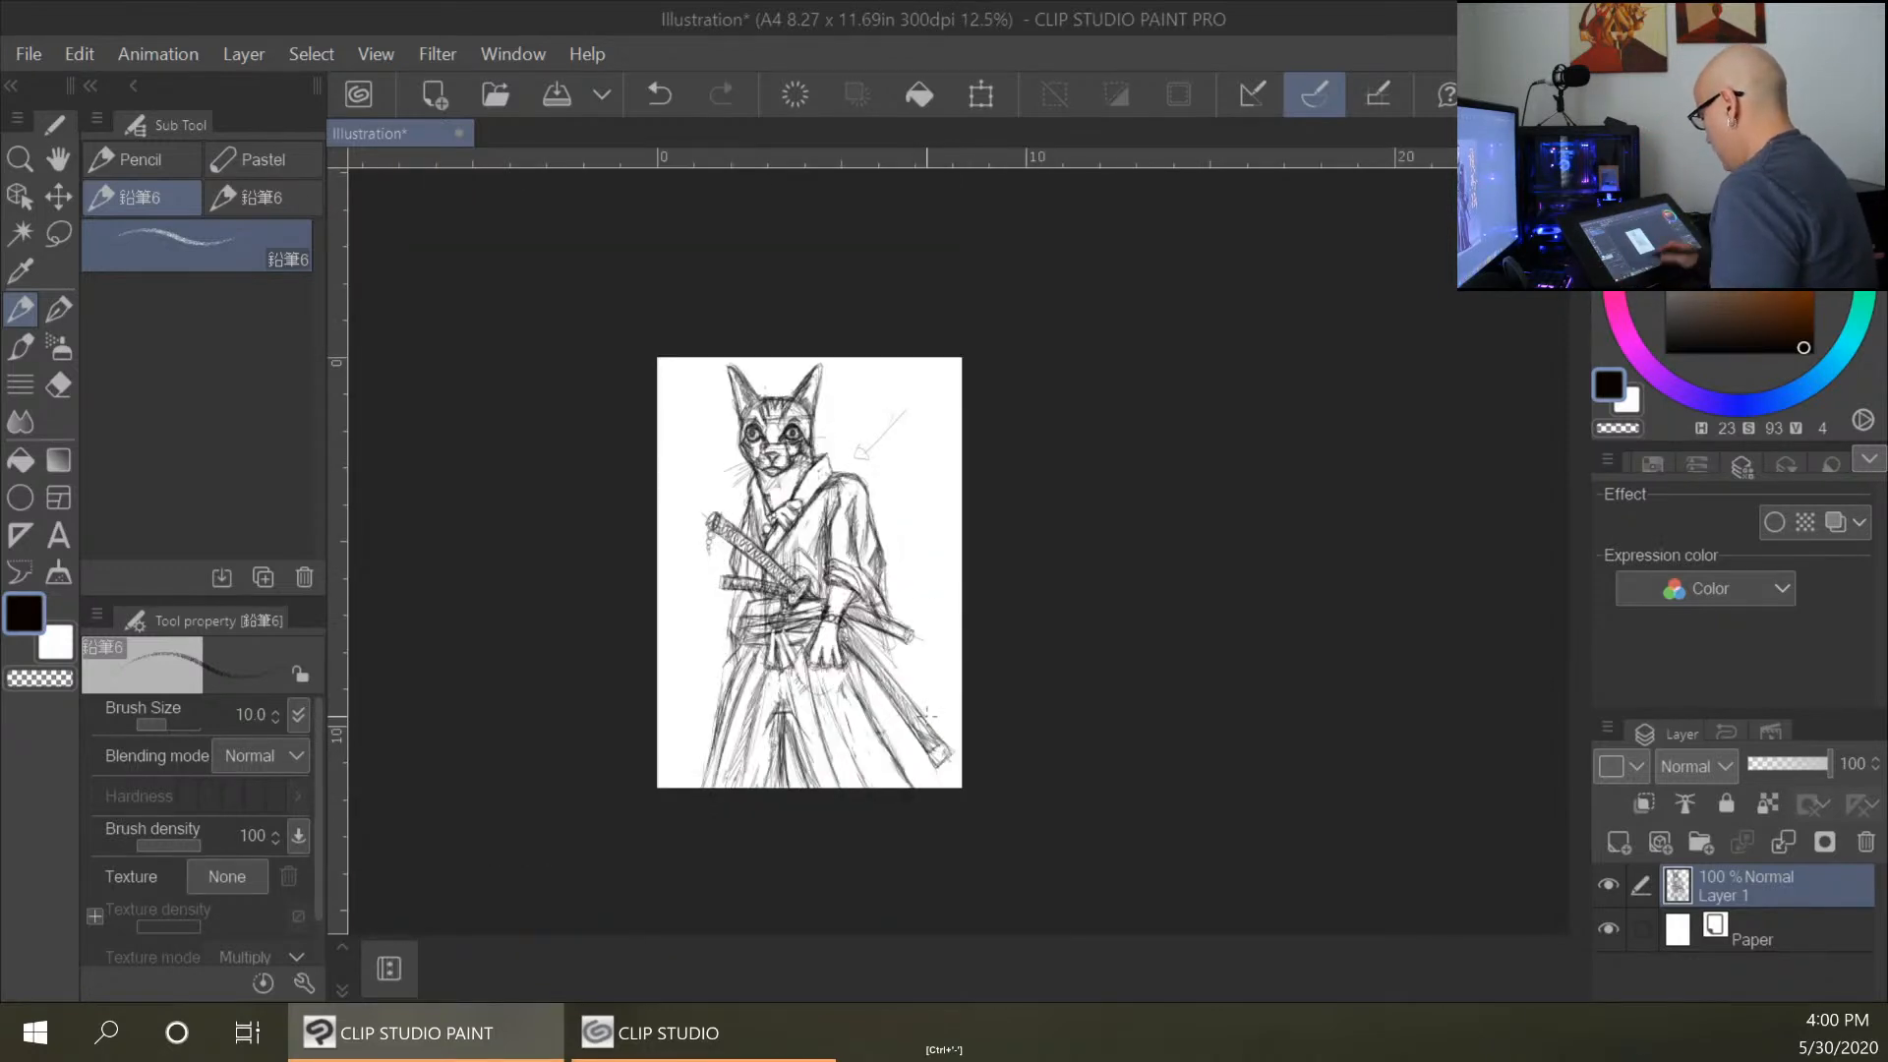
pyautogui.moveTo(959, 706); pyautogui.dragTo(857, 748)
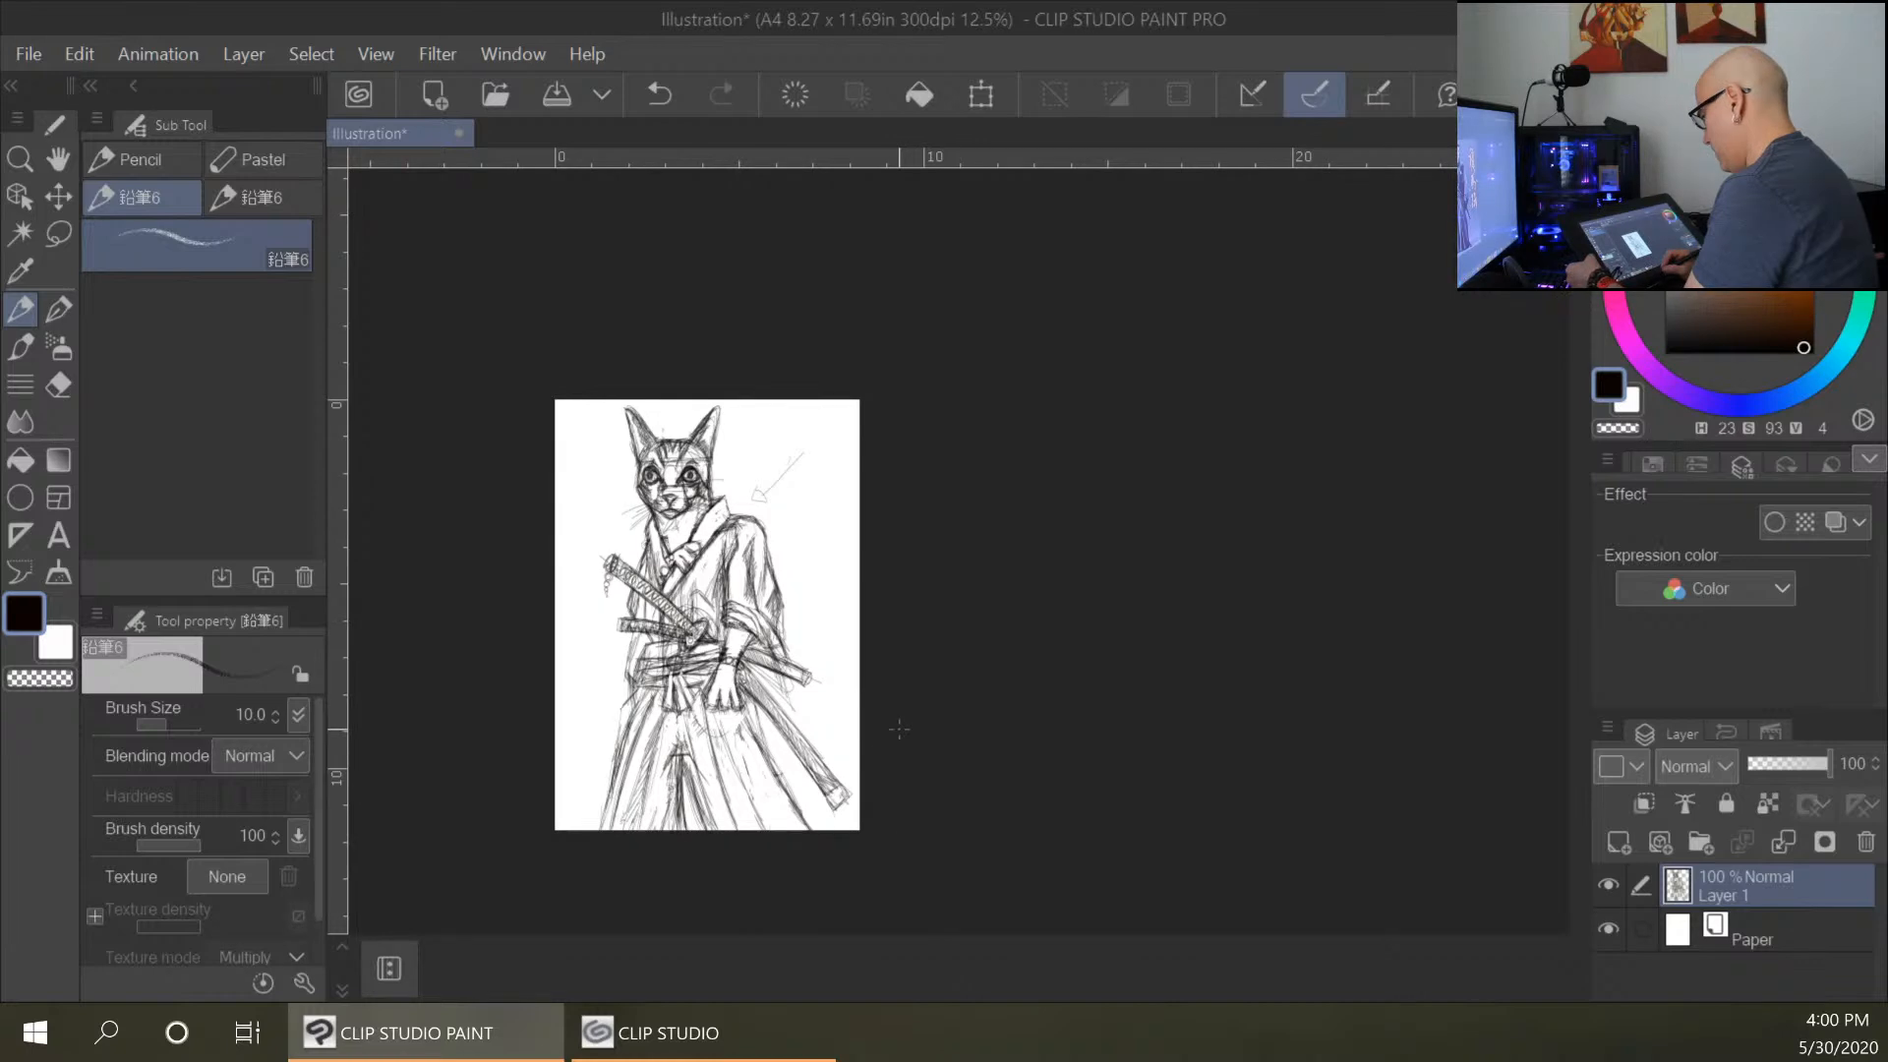
pyautogui.hotkey('ctrl', '+')
pyautogui.moveTo(793, 461); pyautogui.dragTo(847, 619)
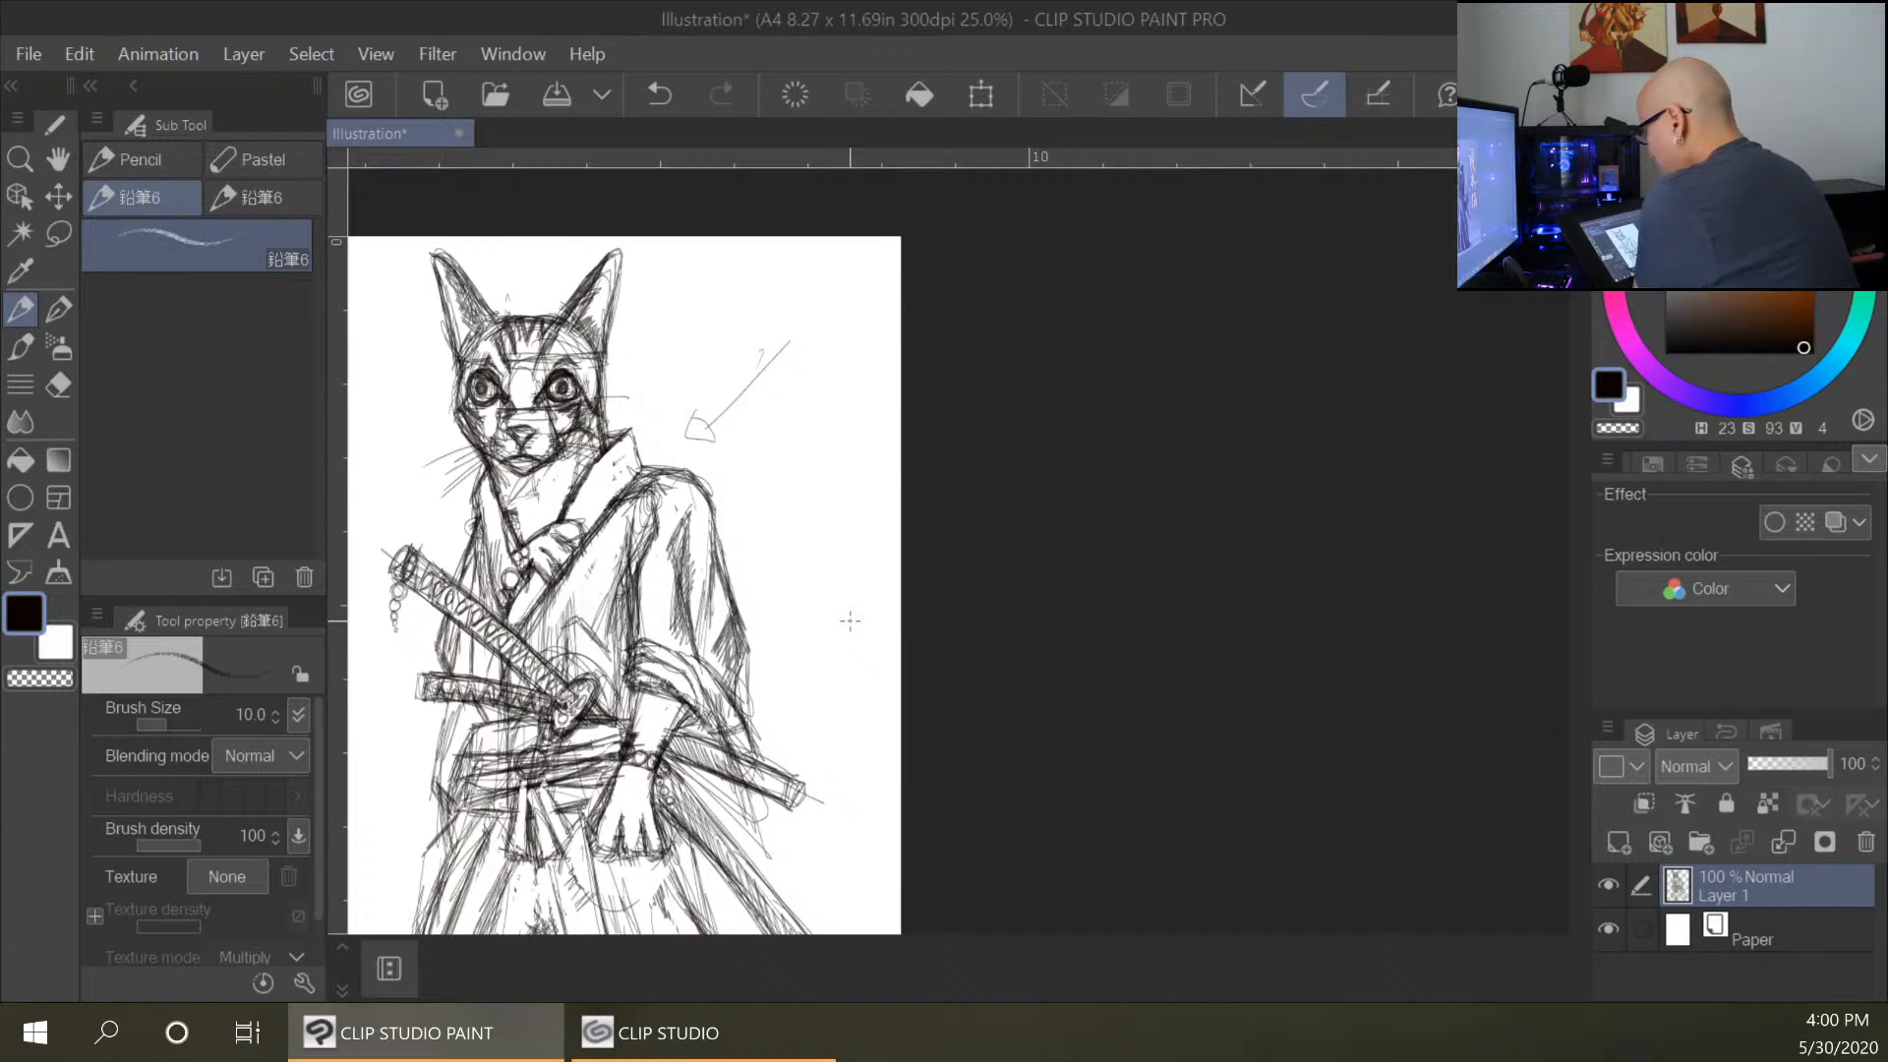
pyautogui.click(58, 233)
pyautogui.moveTo(476, 242)
pyautogui.mouseDown()
pyautogui.moveTo(423, 260)
pyautogui.moveTo(464, 458)
pyautogui.moveTo(549, 477)
pyautogui.moveTo(620, 420)
pyautogui.moveTo(656, 278)
pyautogui.moveTo(611, 235)
pyautogui.moveTo(529, 253)
pyautogui.moveTo(468, 239)
pyautogui.mouseUp()
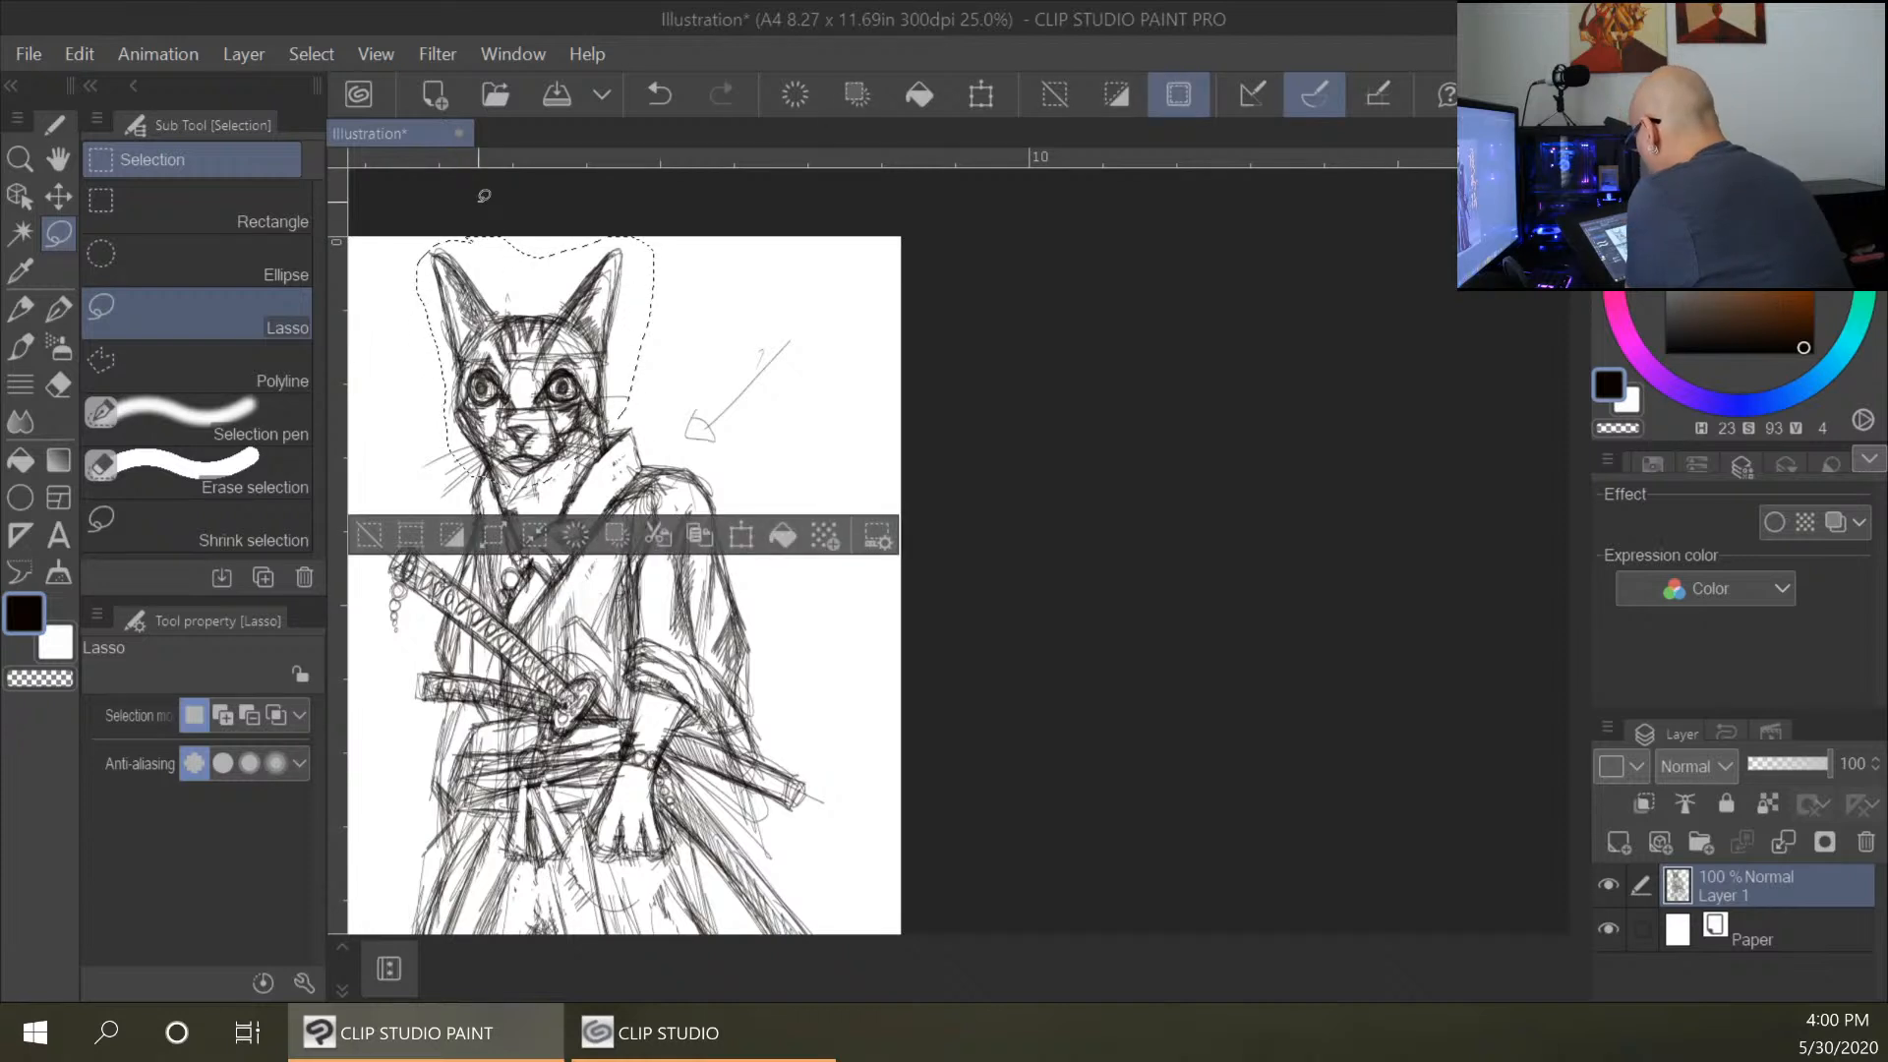
pyautogui.click(740, 535)
pyautogui.moveTo(658, 492); pyautogui.dragTo(665, 500)
pyautogui.moveTo(577, 442); pyautogui.dragTo(575, 450)
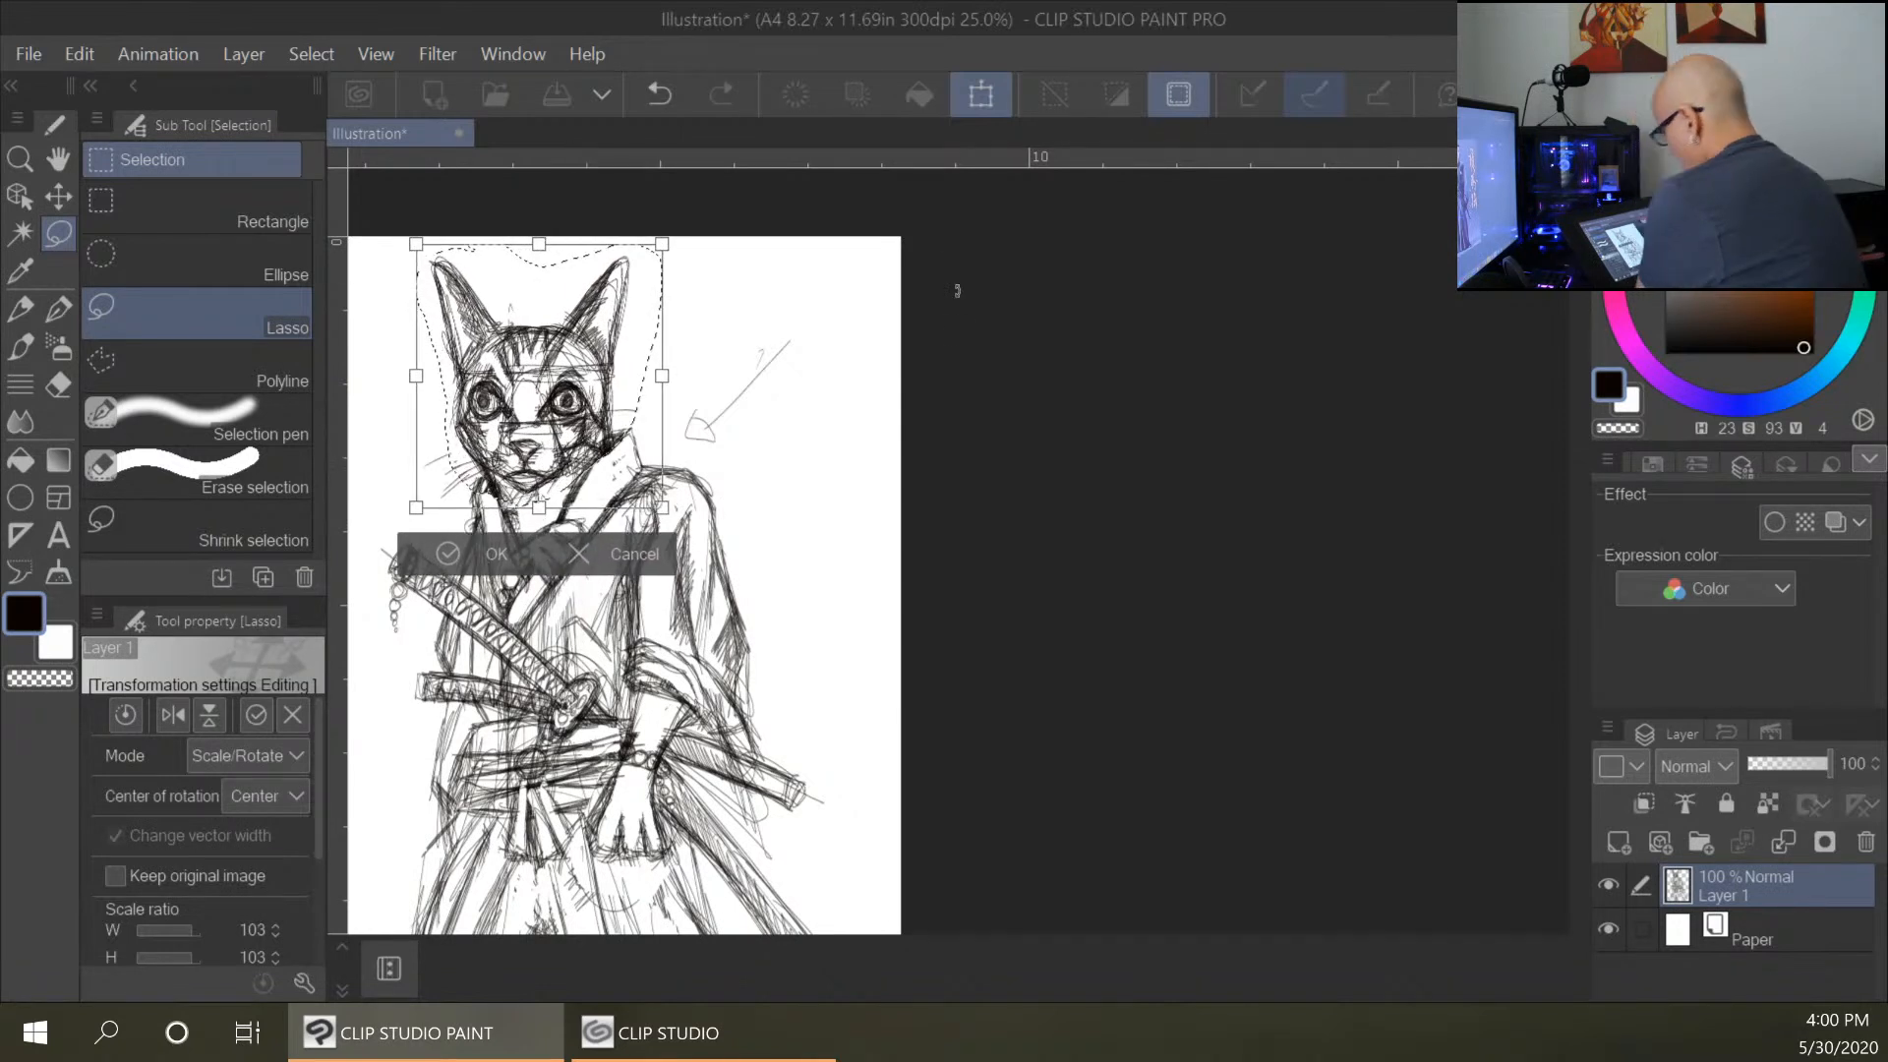
# Enlarge the selected head to 106%, shift it slightly upward and apply the transformation.
pyautogui.hotkey('ctrl', '-')
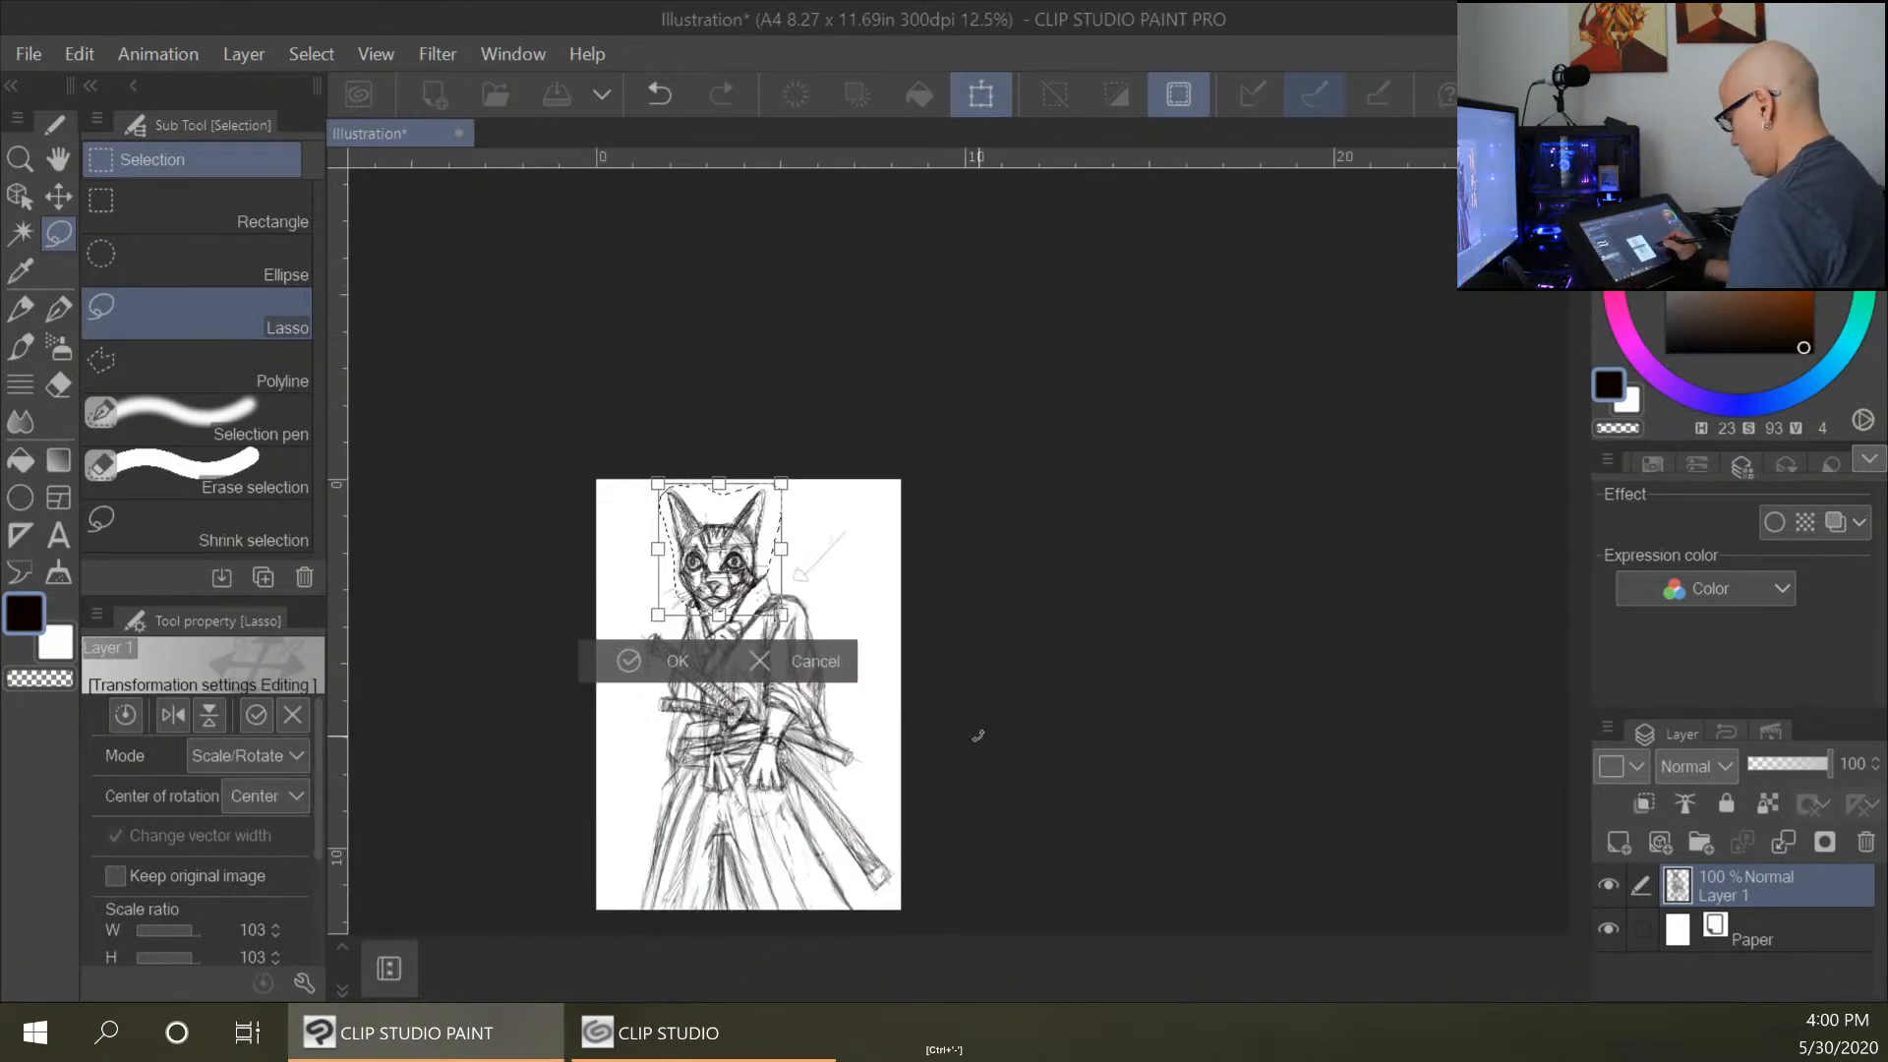
pyautogui.hotkey('ctrl', '+')
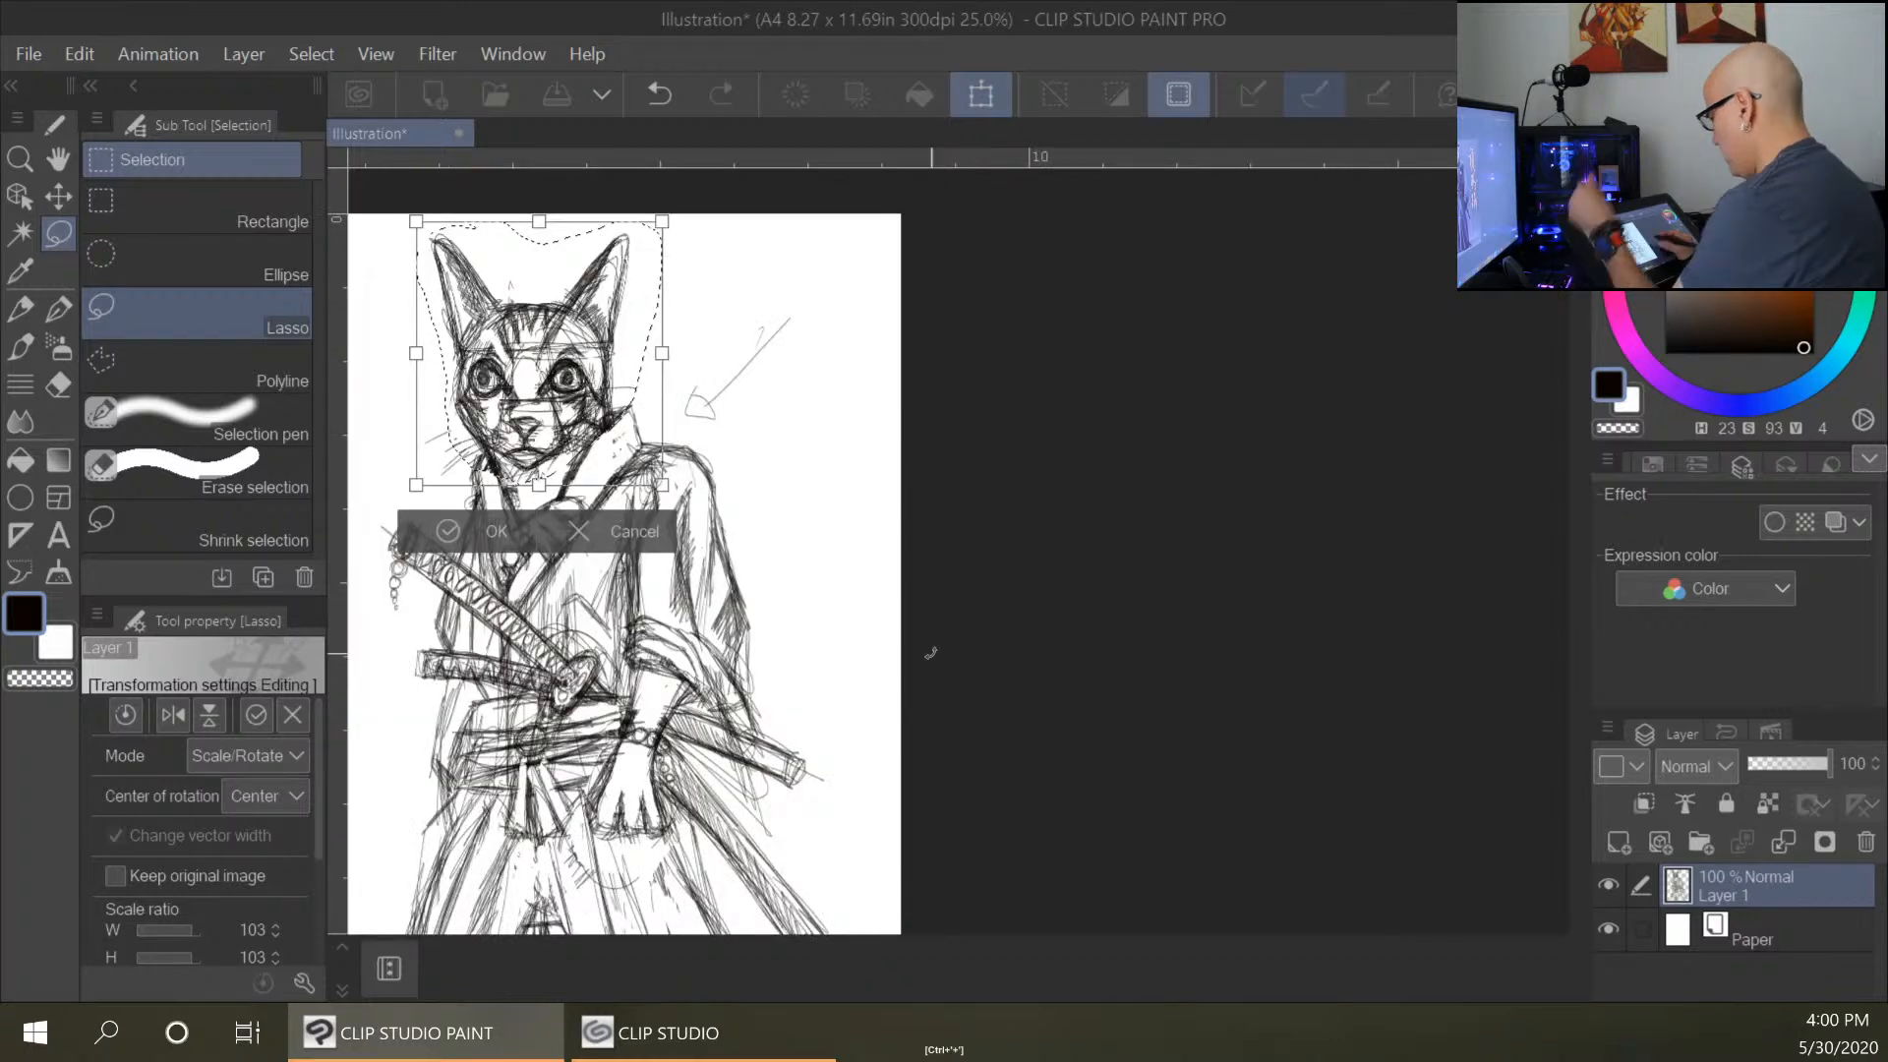
pyautogui.moveTo(662, 485); pyautogui.dragTo(668, 492)
pyautogui.moveTo(577, 427); pyautogui.dragTo(582, 412)
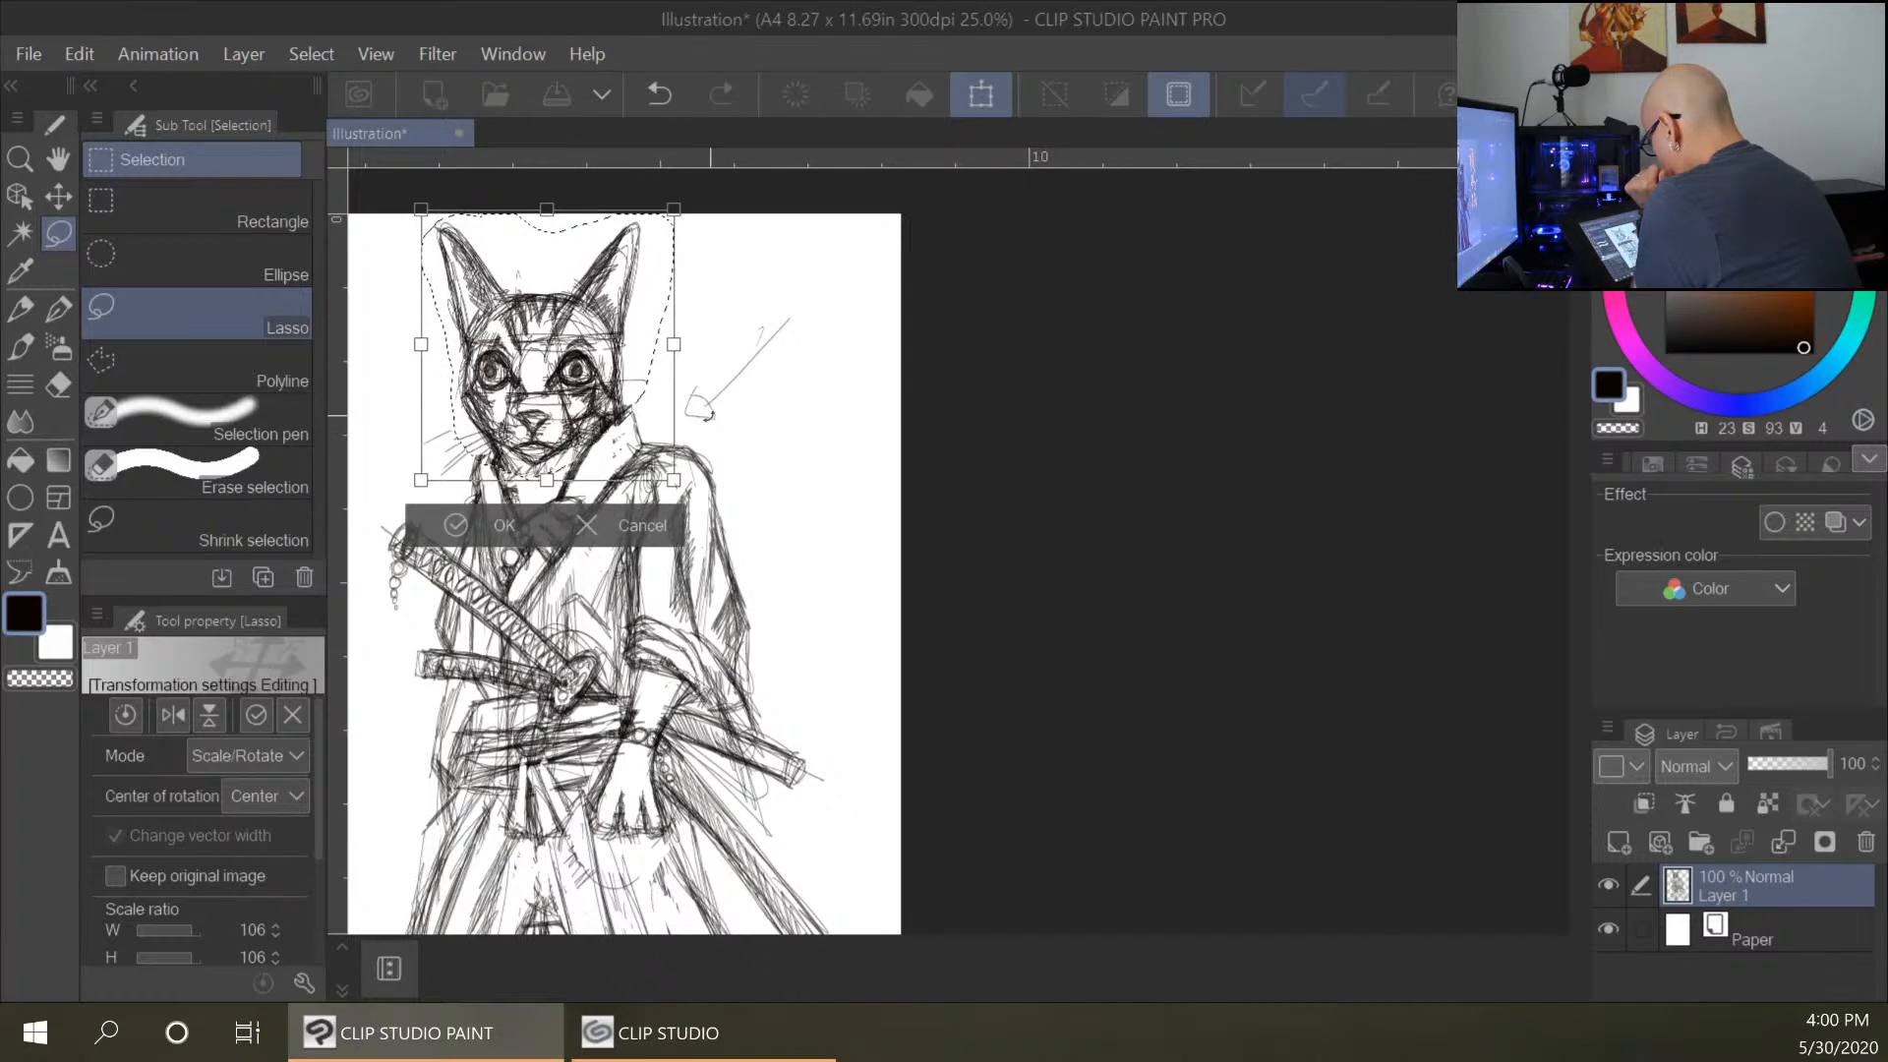
pyautogui.hotkey('ctrl', '-')
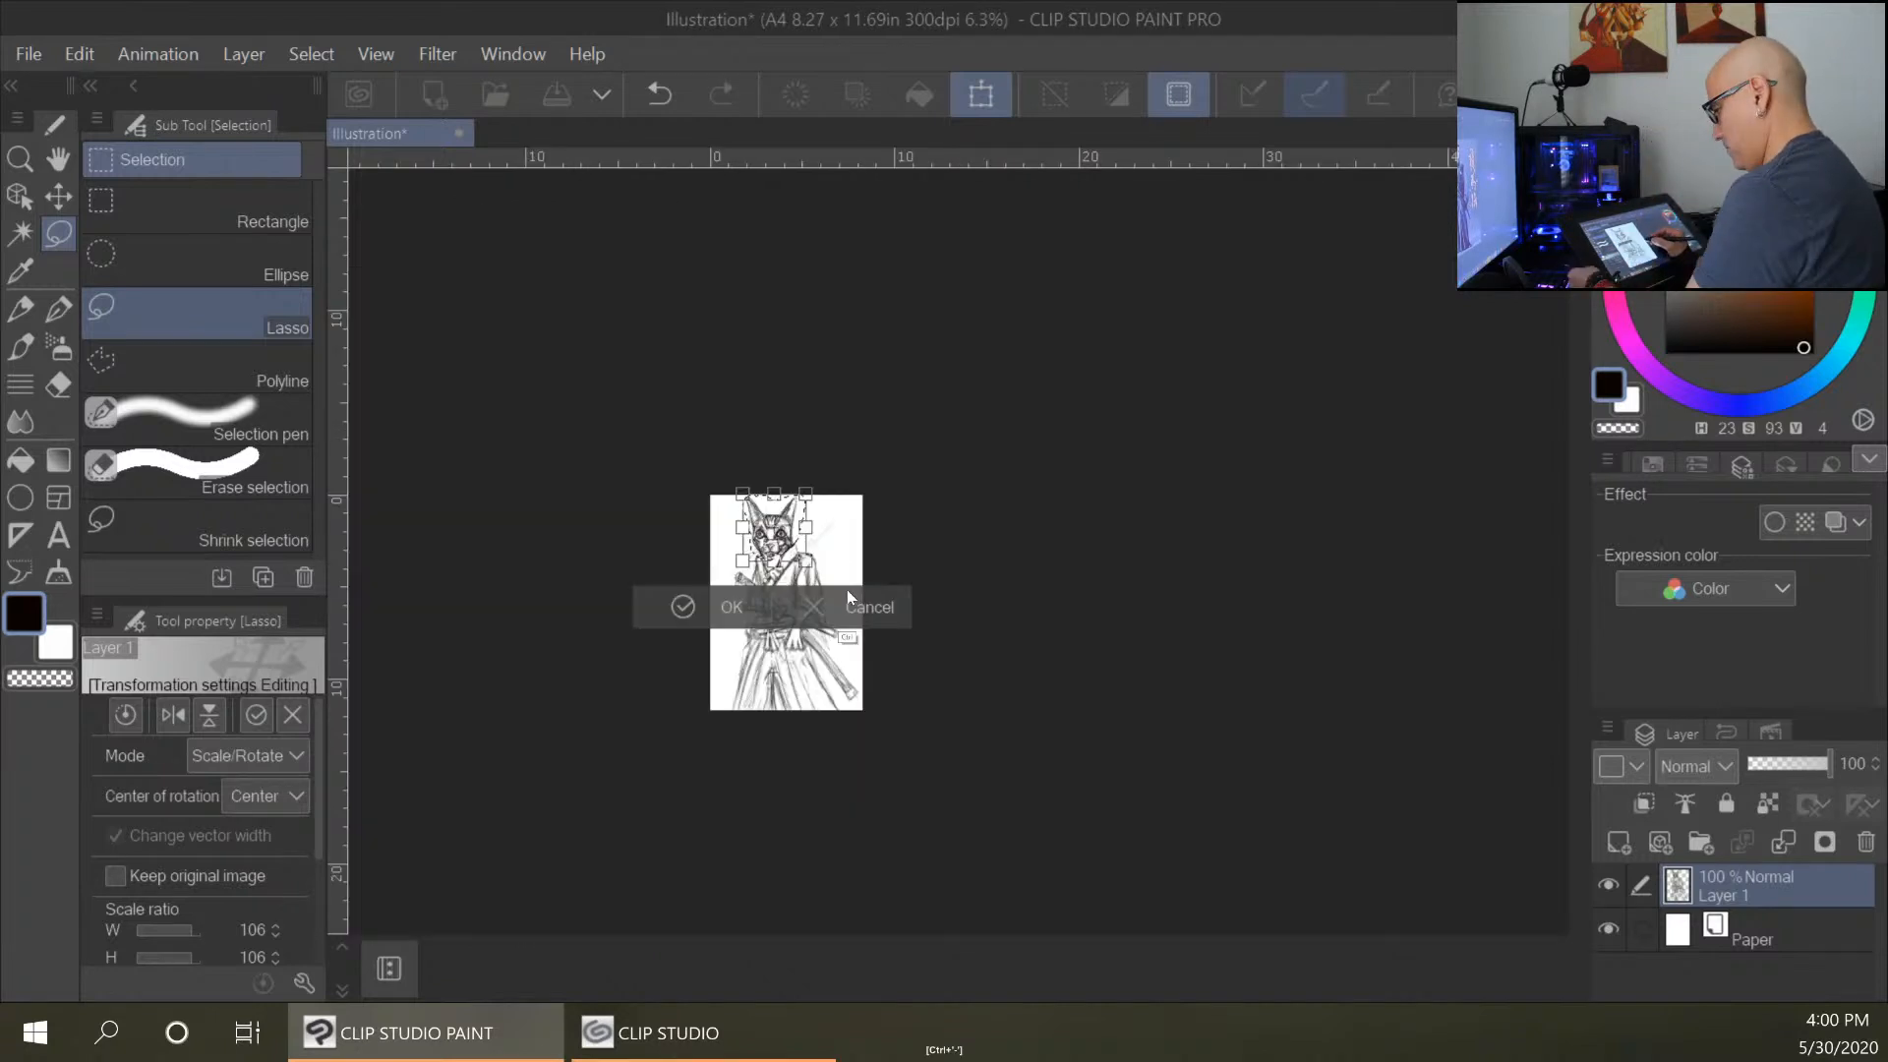
pyautogui.hotkey('ctrl', '+')
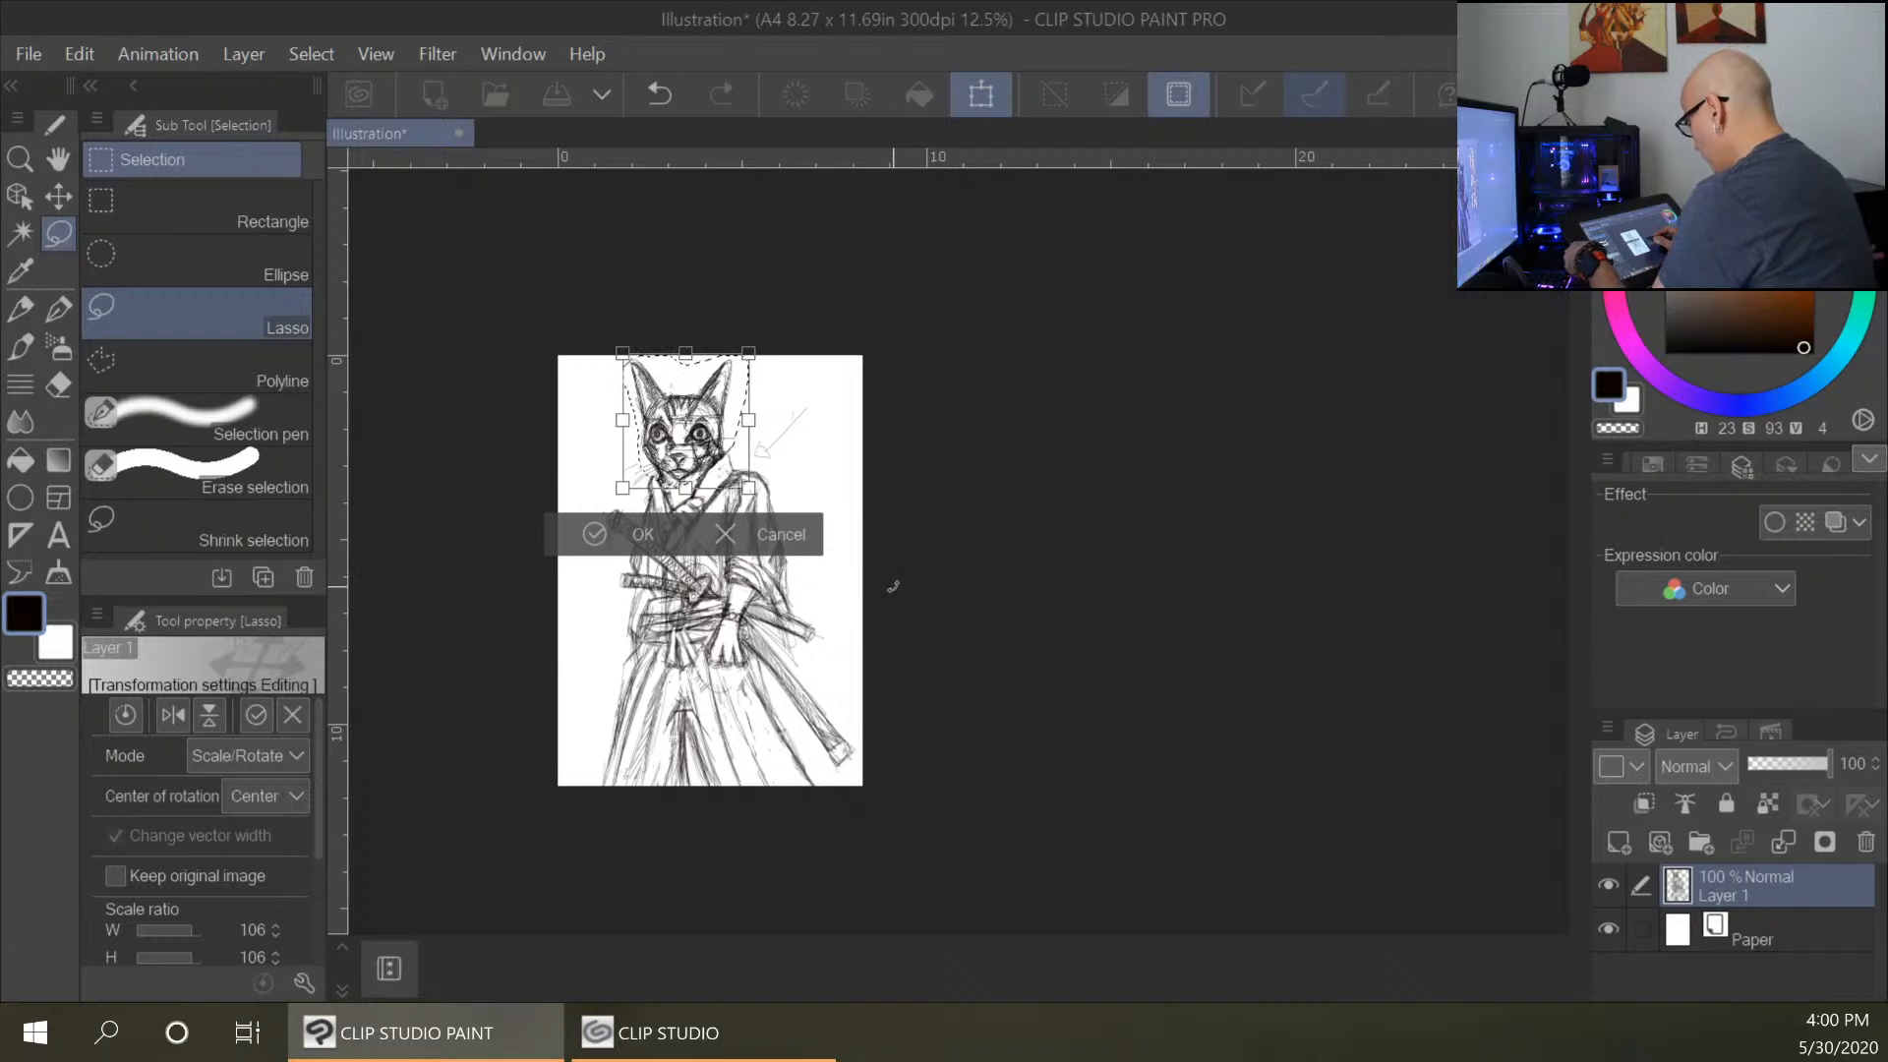
pyautogui.hotkey('ctrl', '+')
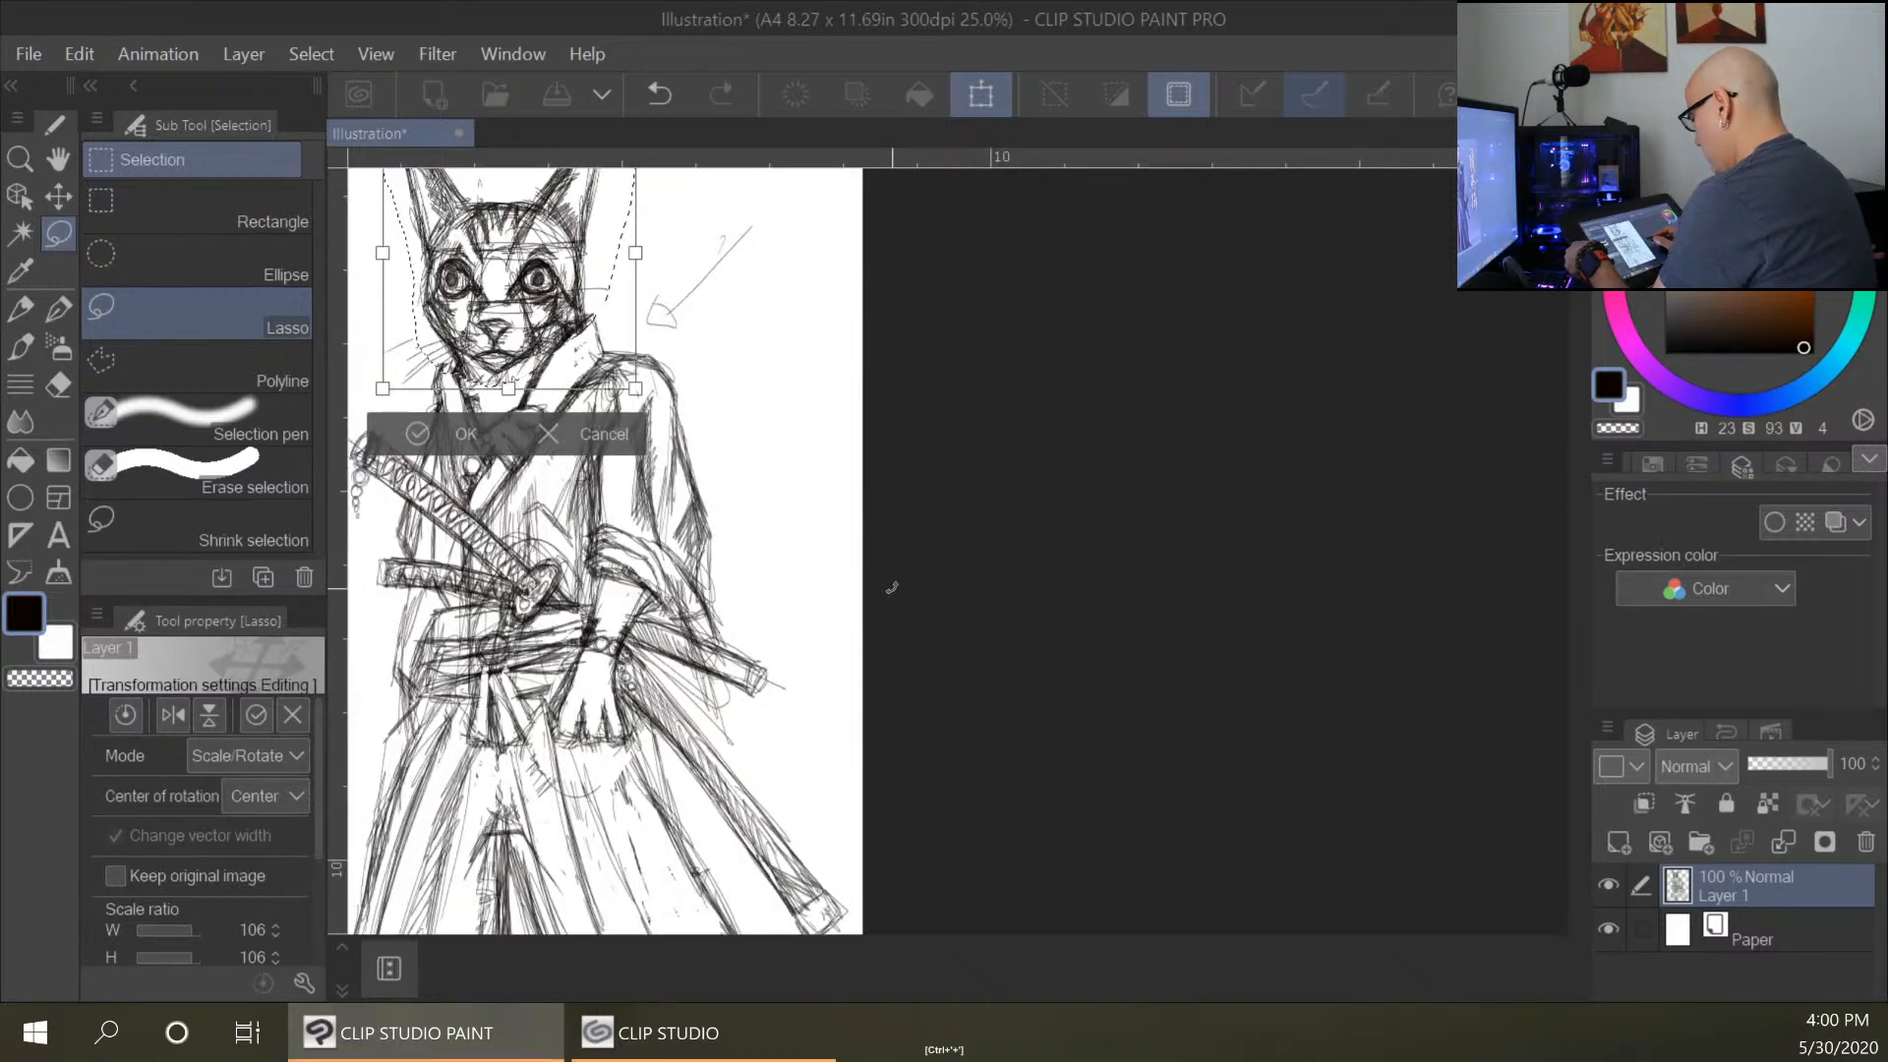
pyautogui.click(432, 434)
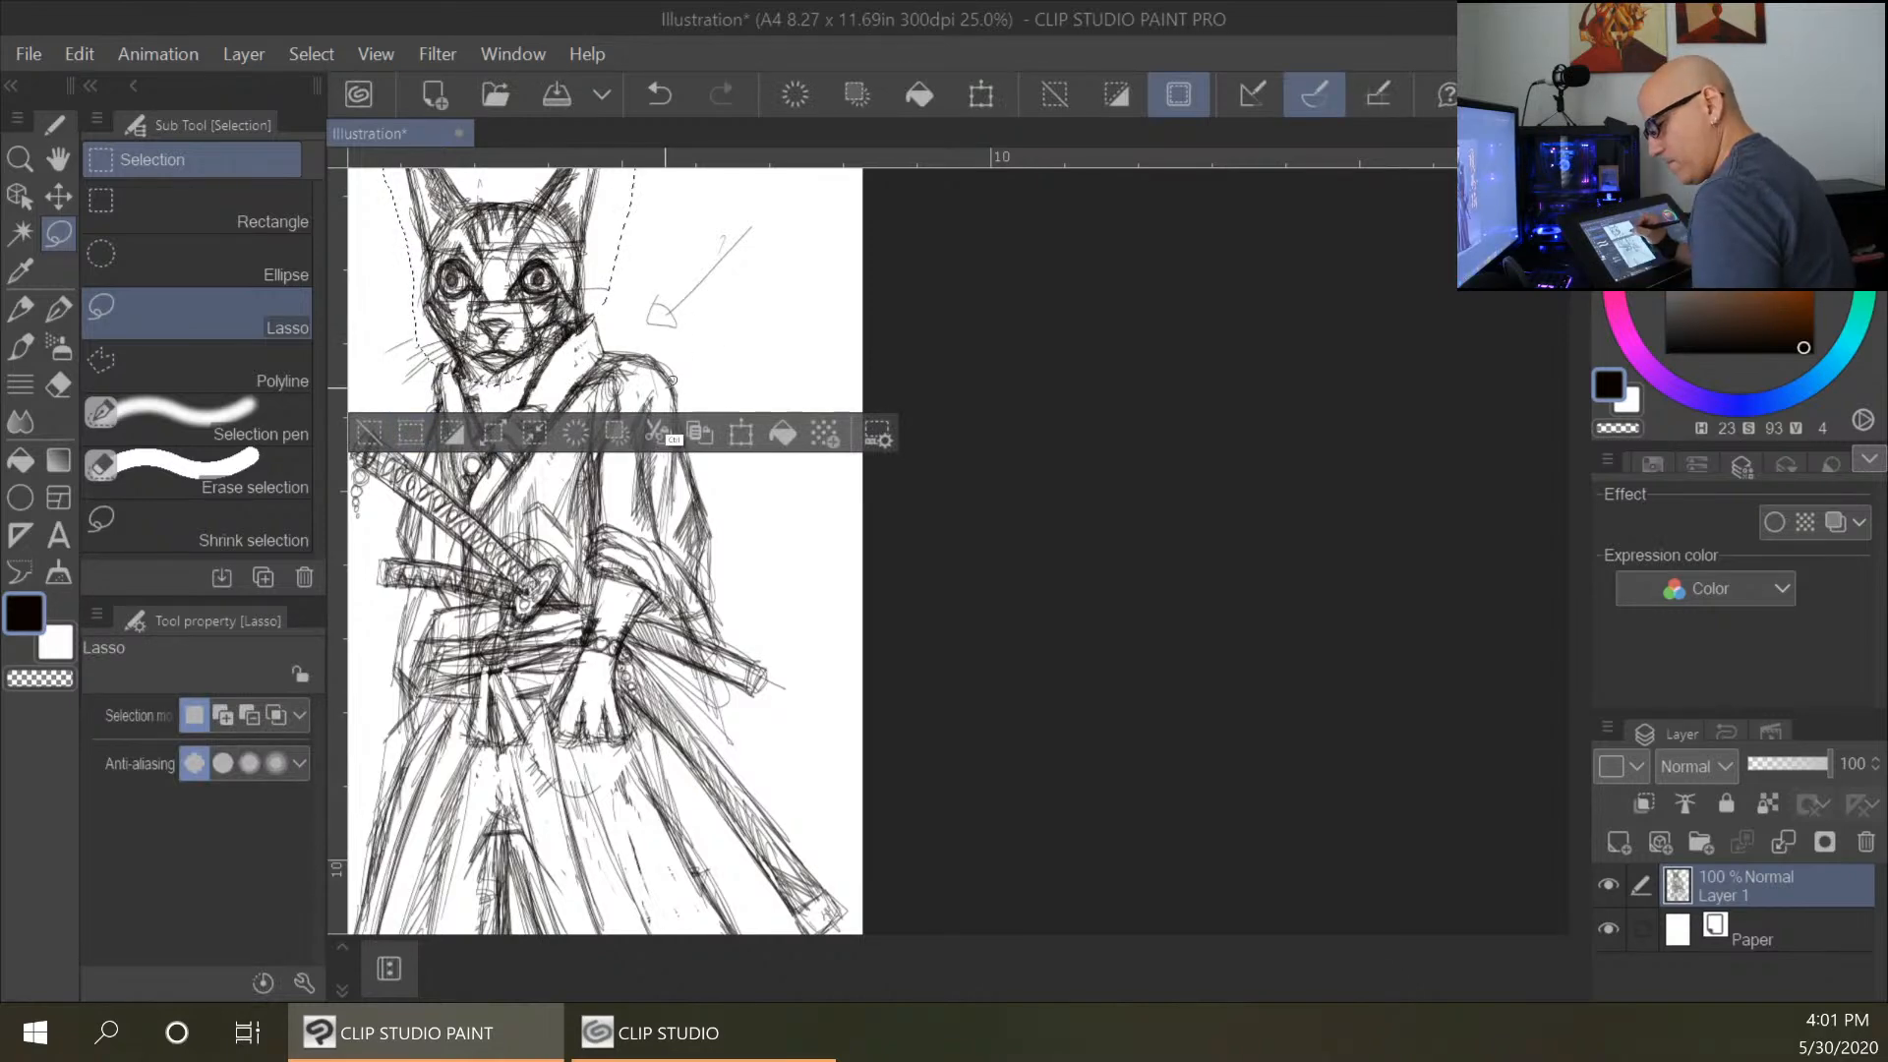
# Save the drawing in the concepts folder as Illustration-katsuyori in CLIP STUDIO FORMAT.
pyautogui.hotkey('ctrl', 's')
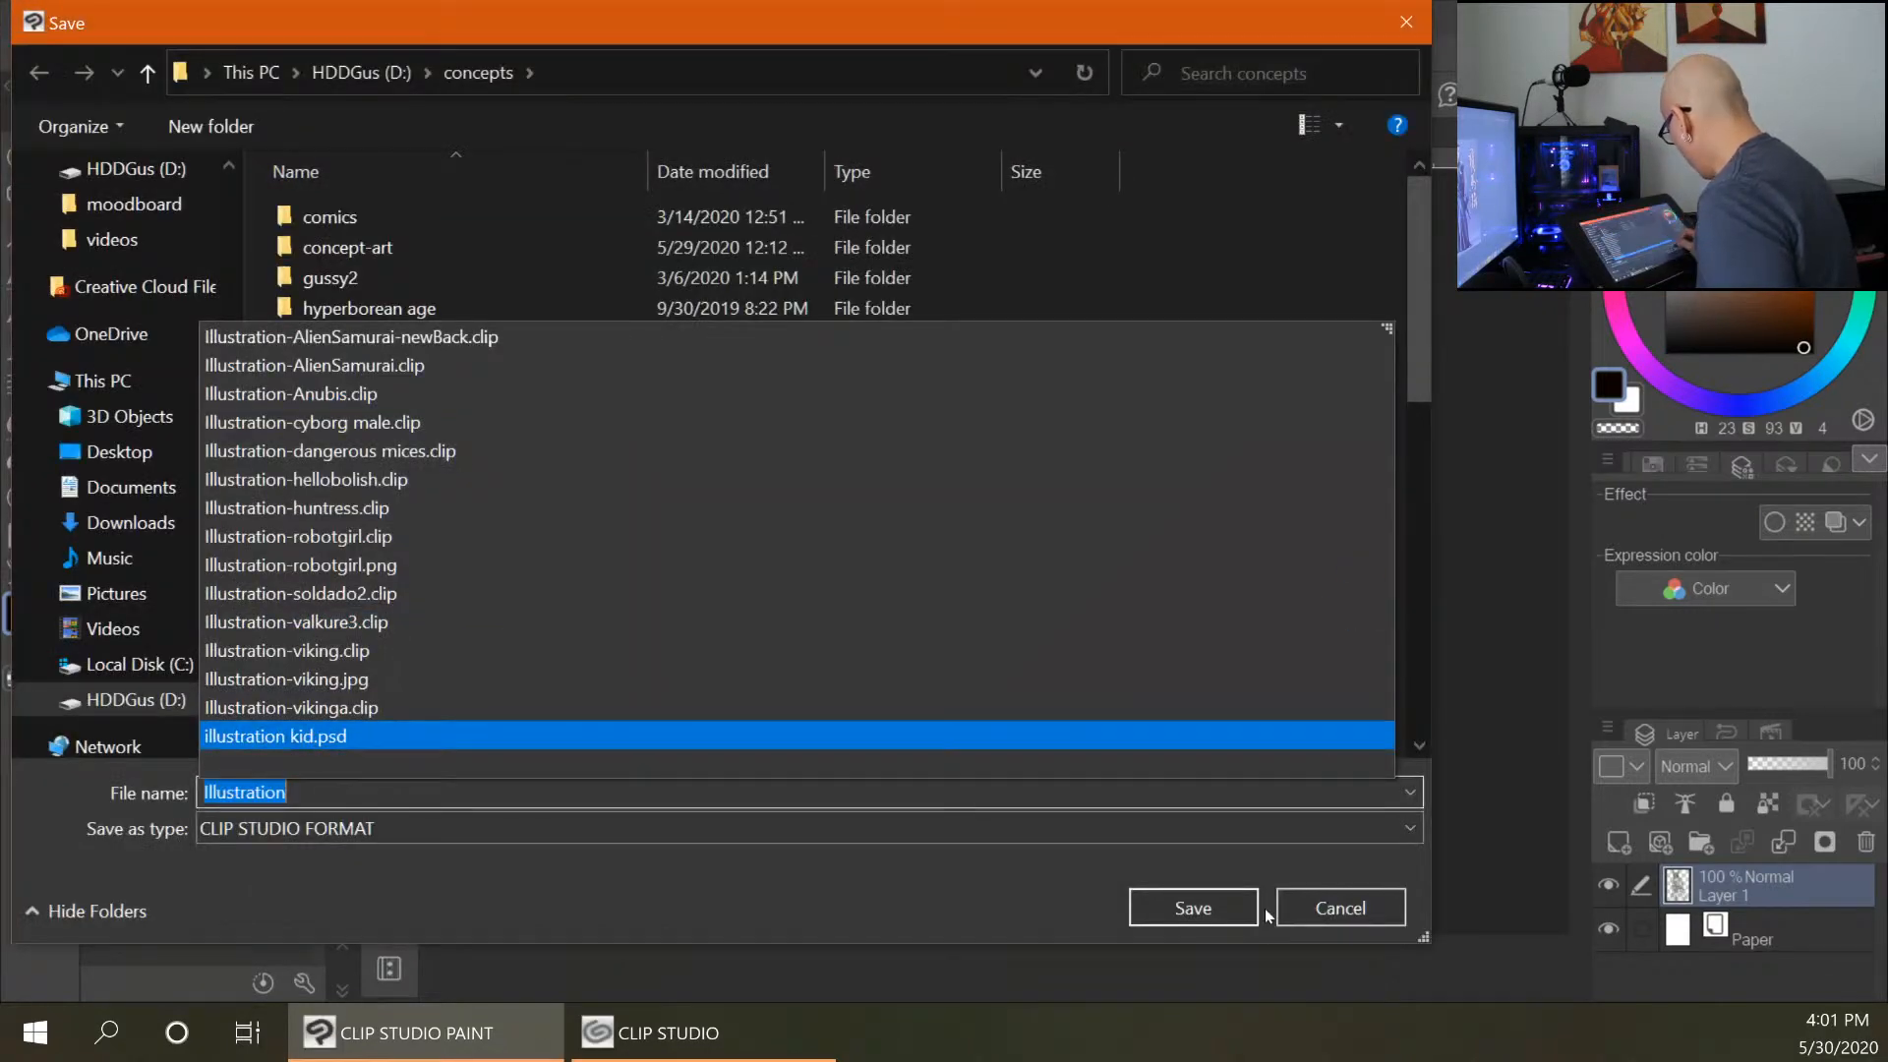
pyautogui.click(1330, 906)
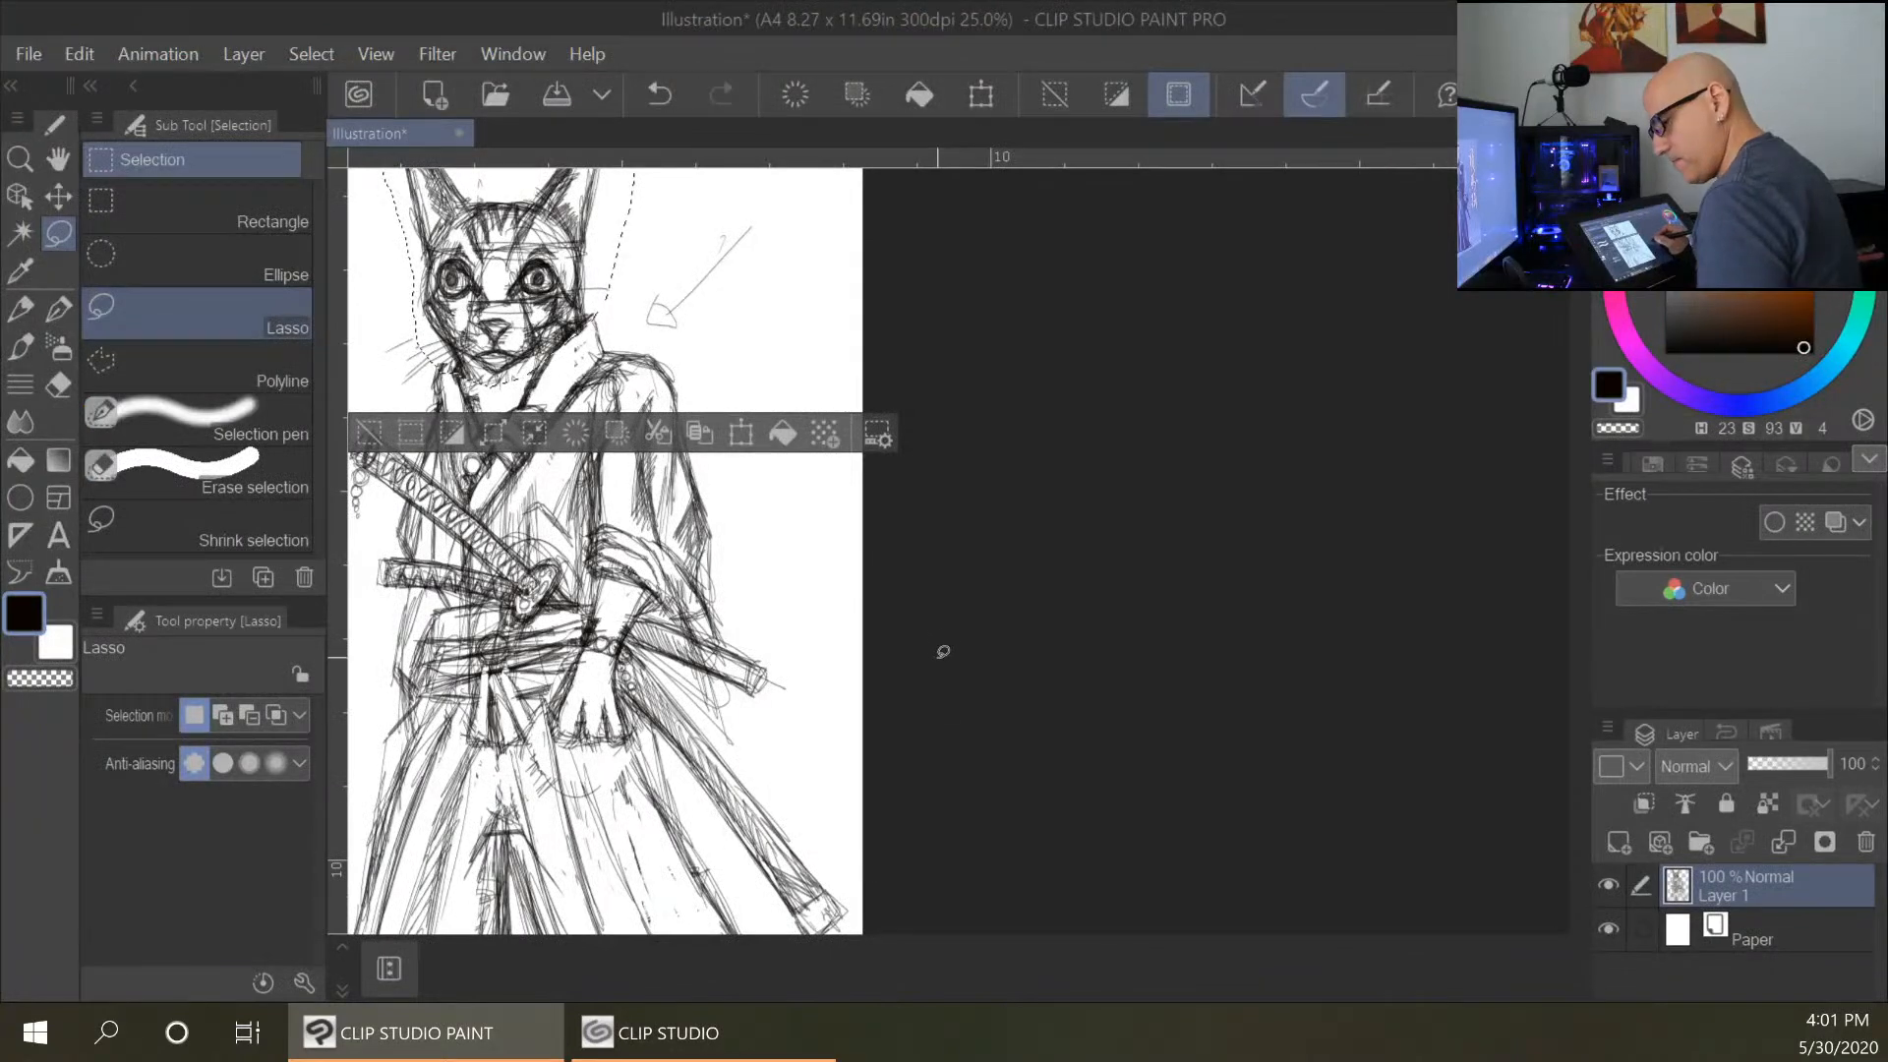
pyautogui.hotkey('ctrl', 's')
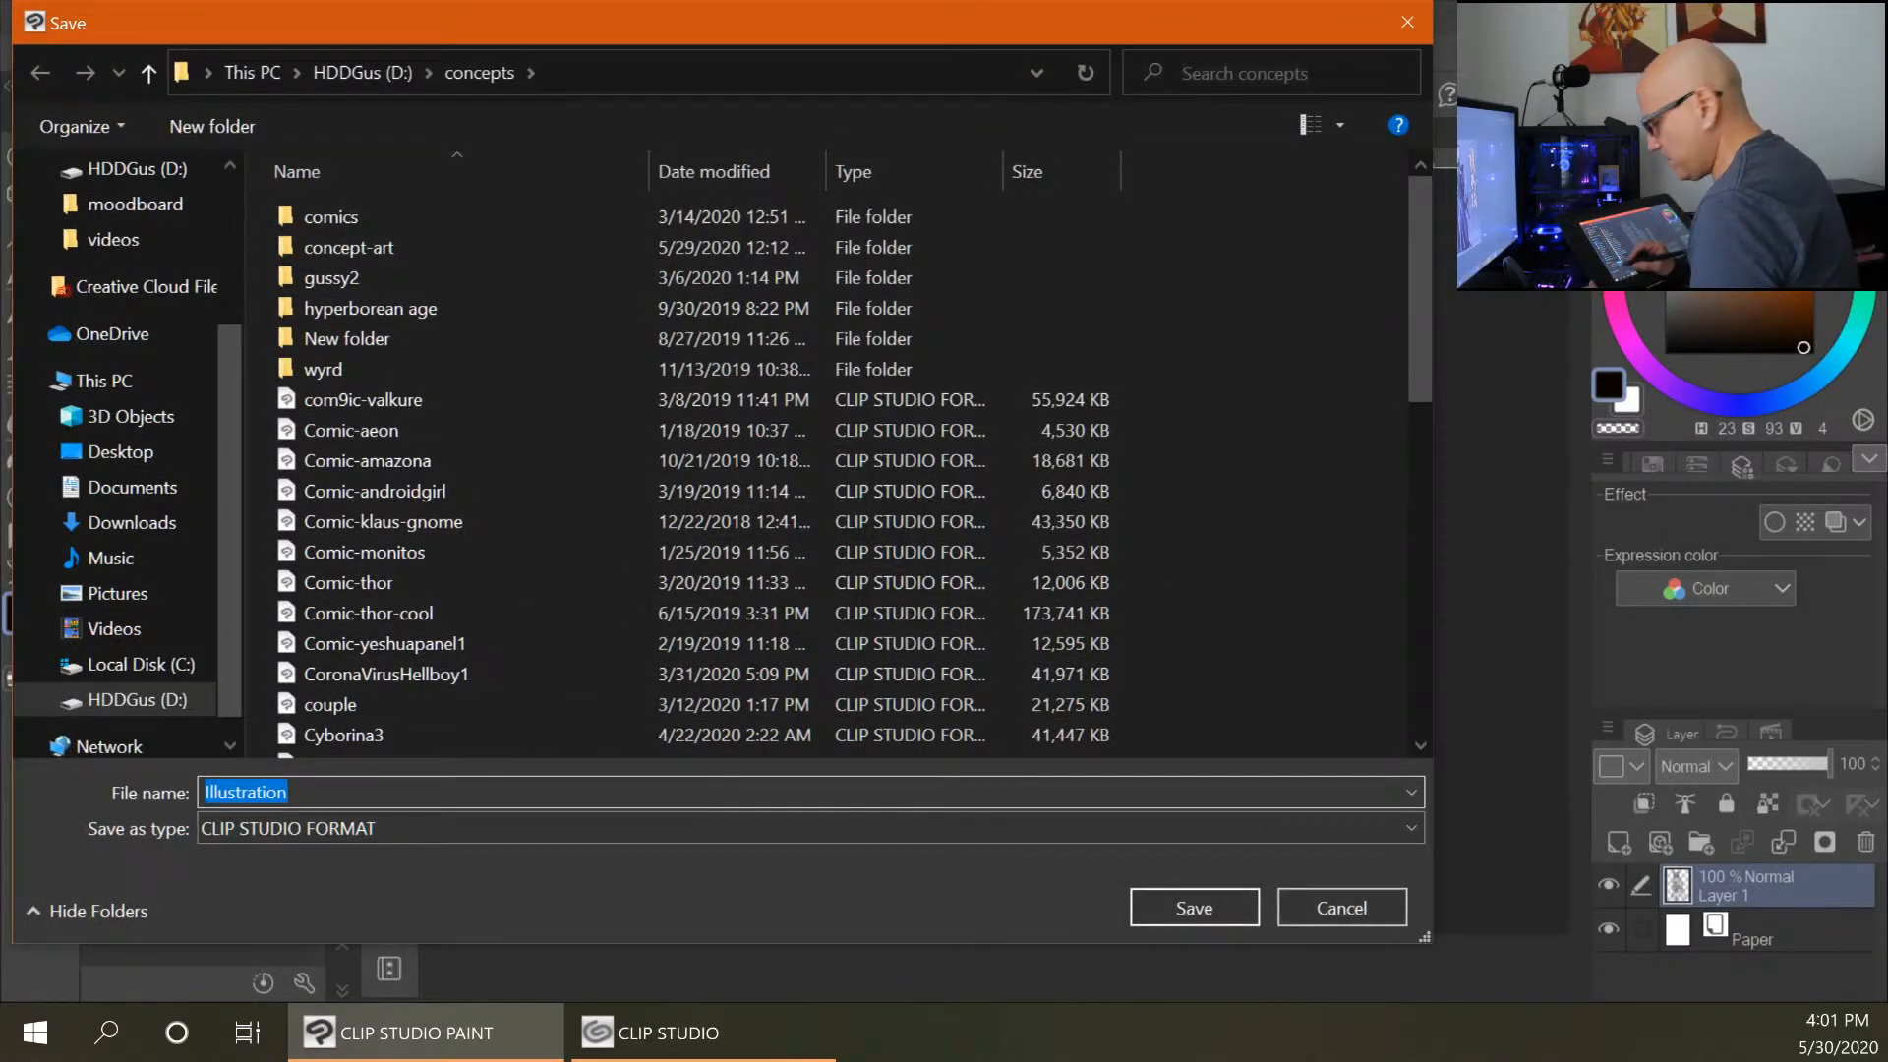
pyautogui.click(295, 791)
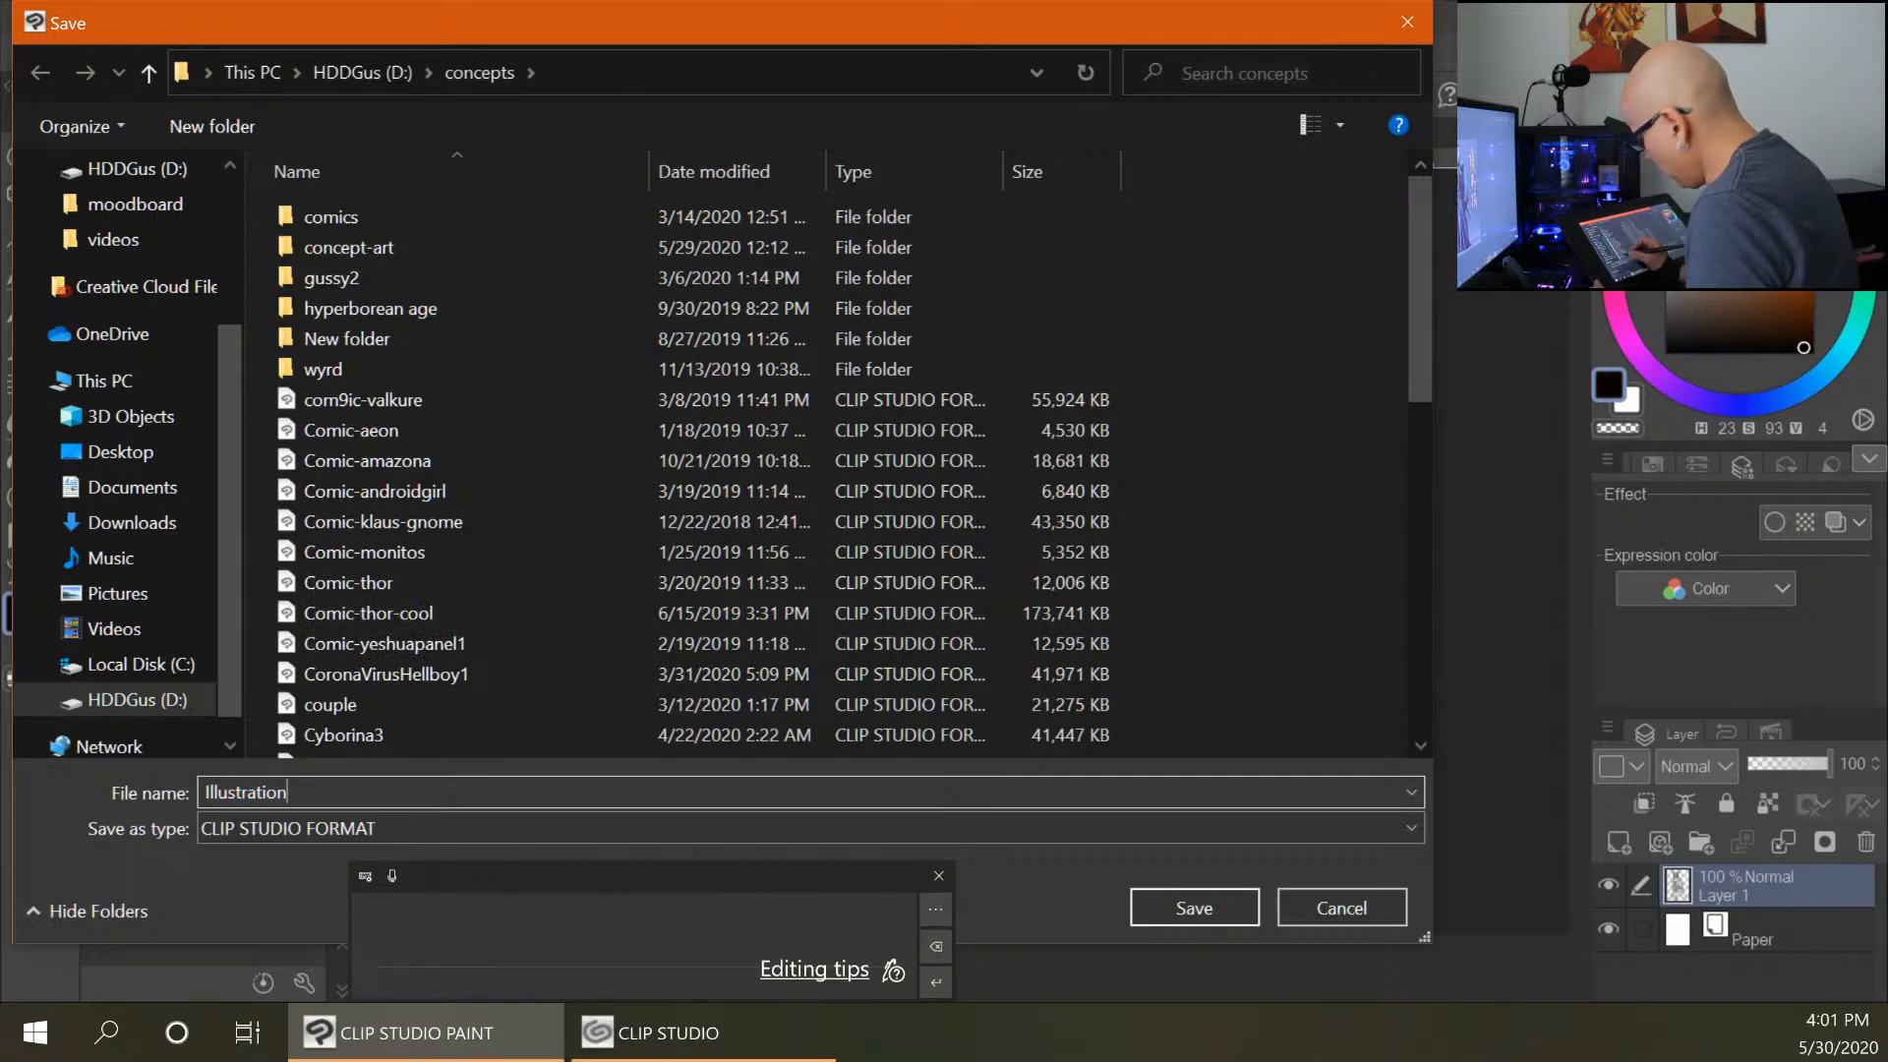
pyautogui.write('-')
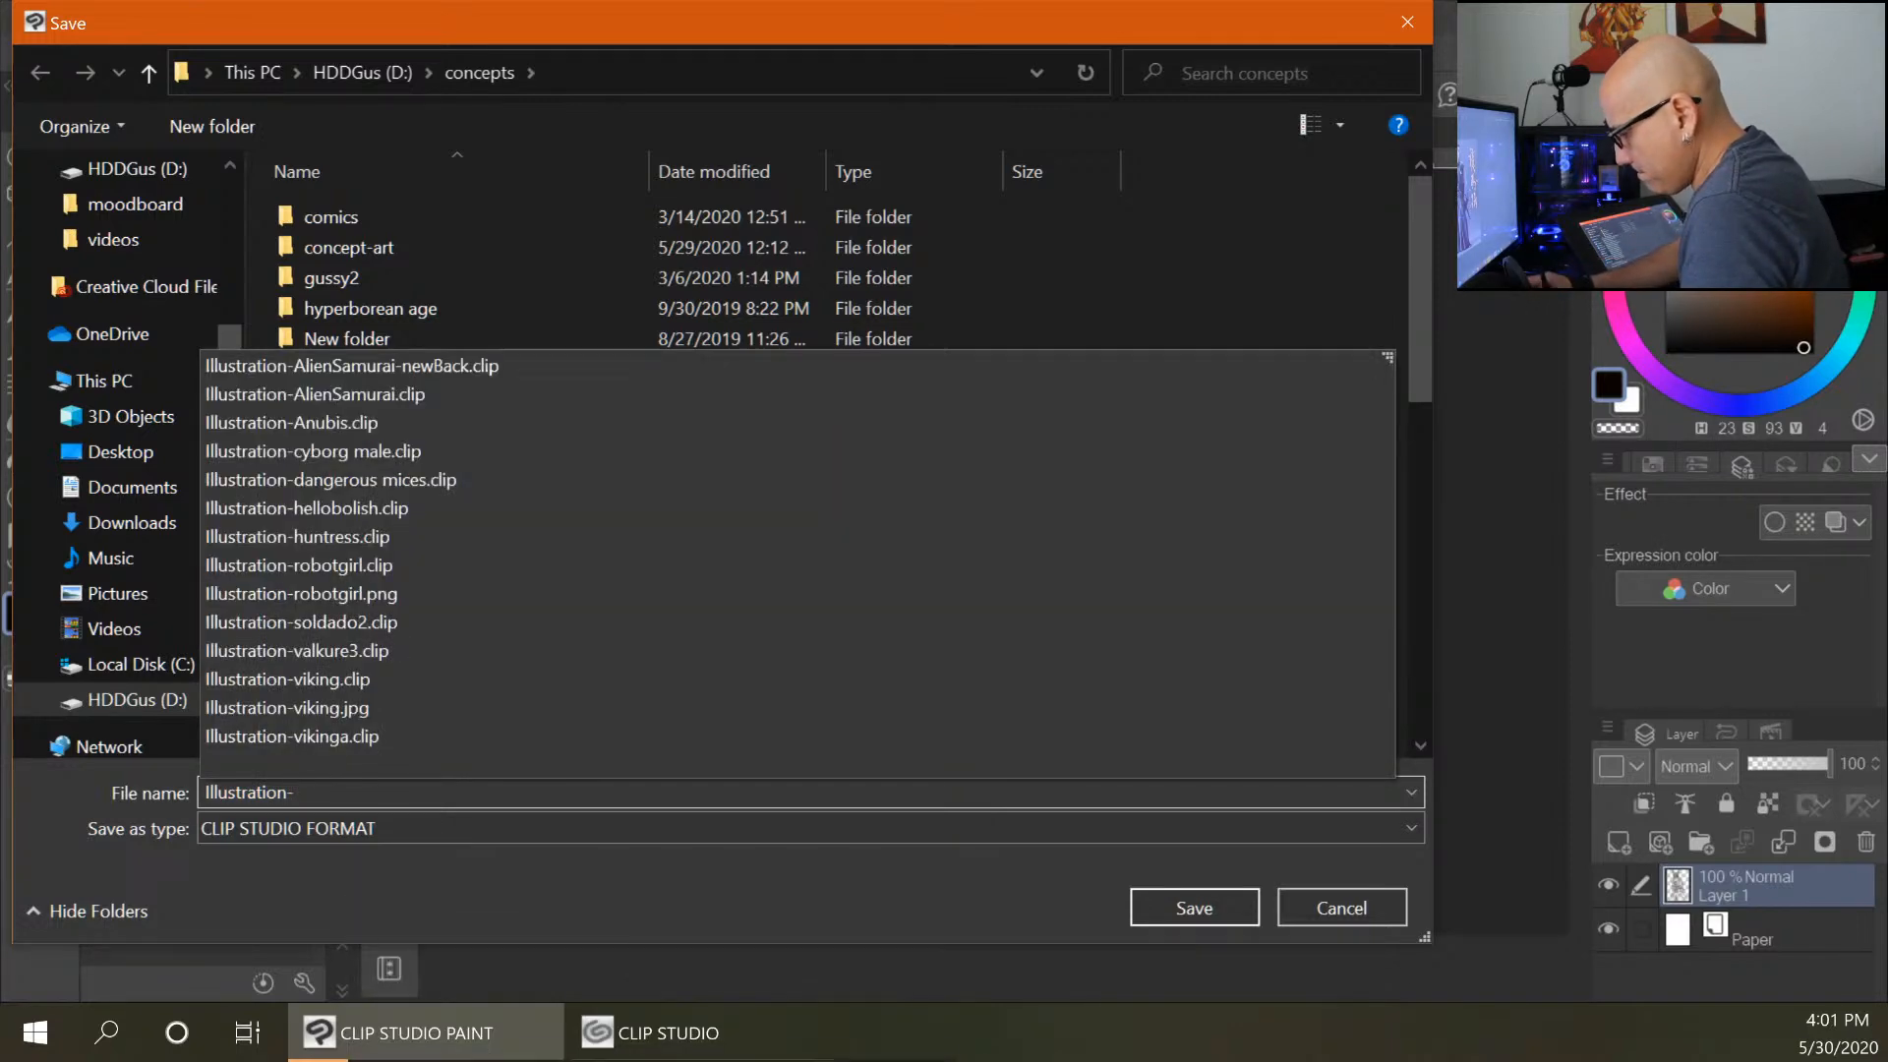
pyautogui.write('katsy')
pyautogui.press('BackSpace')
pyautogui.write('uyori')
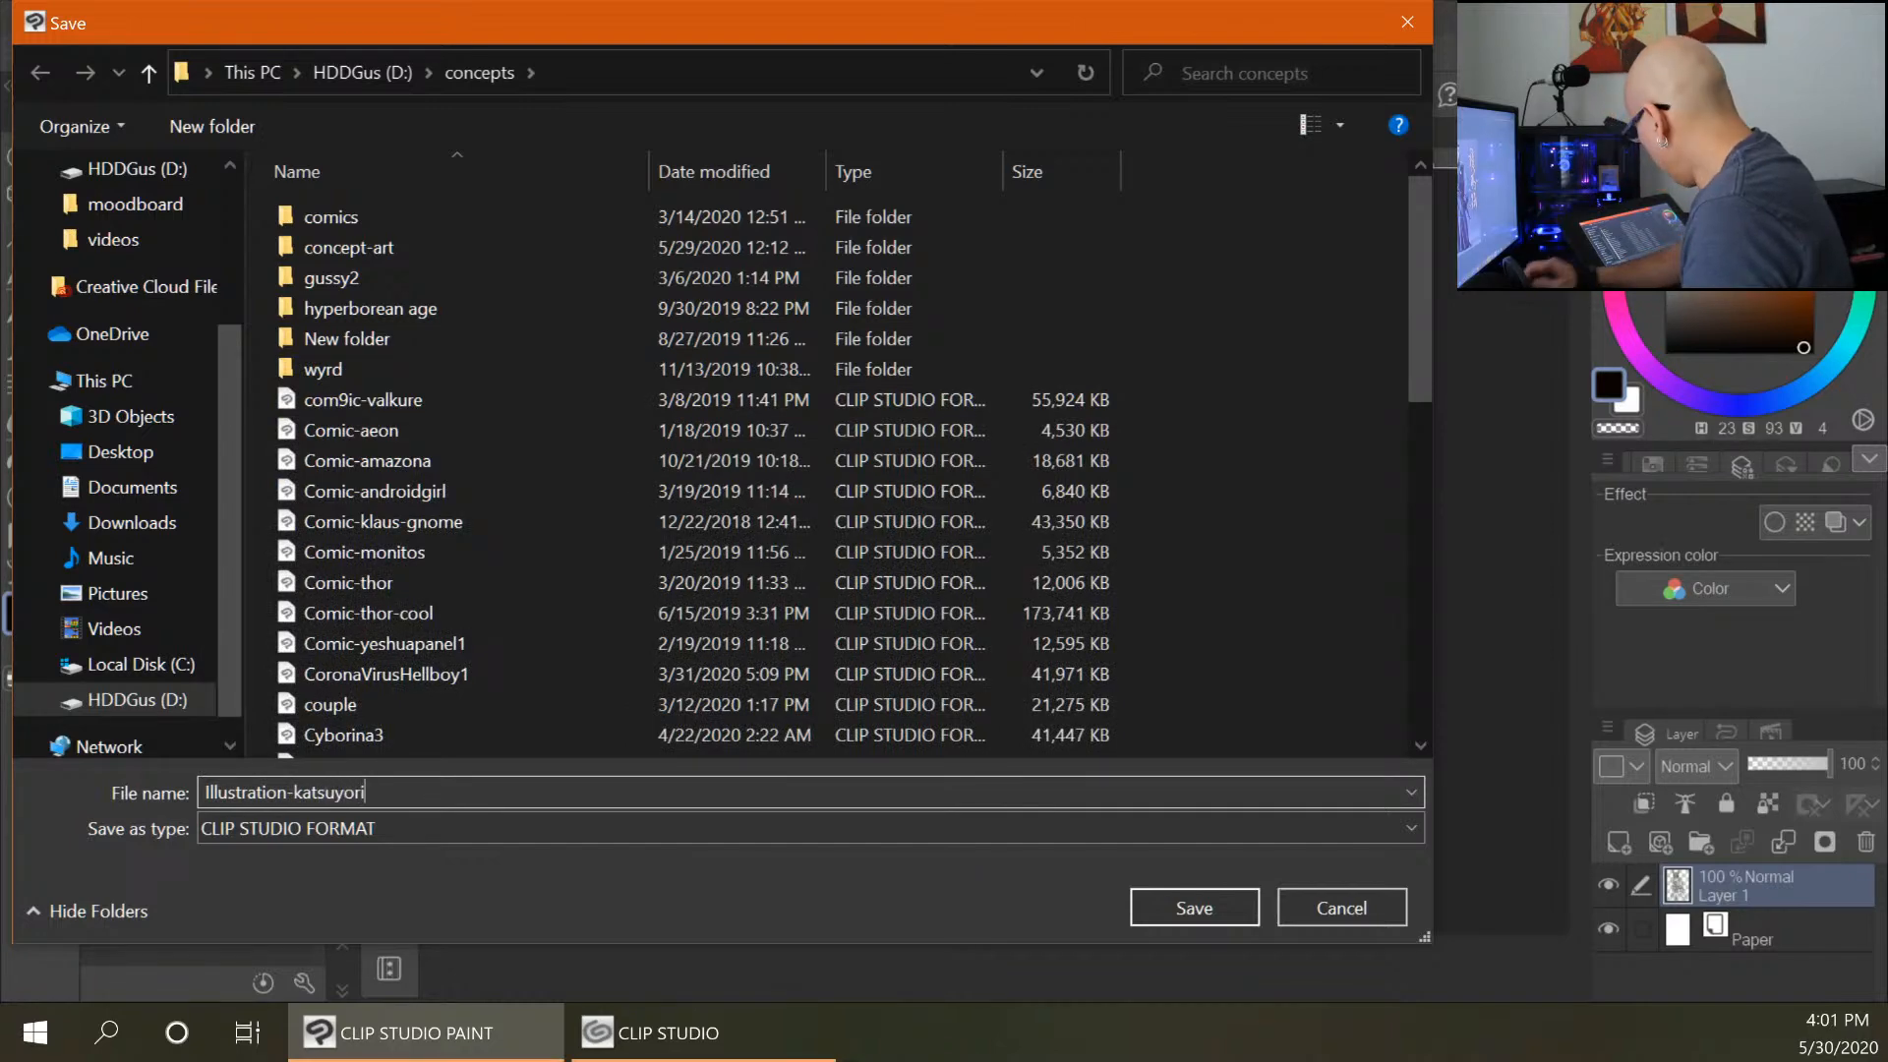
pyautogui.click(1211, 910)
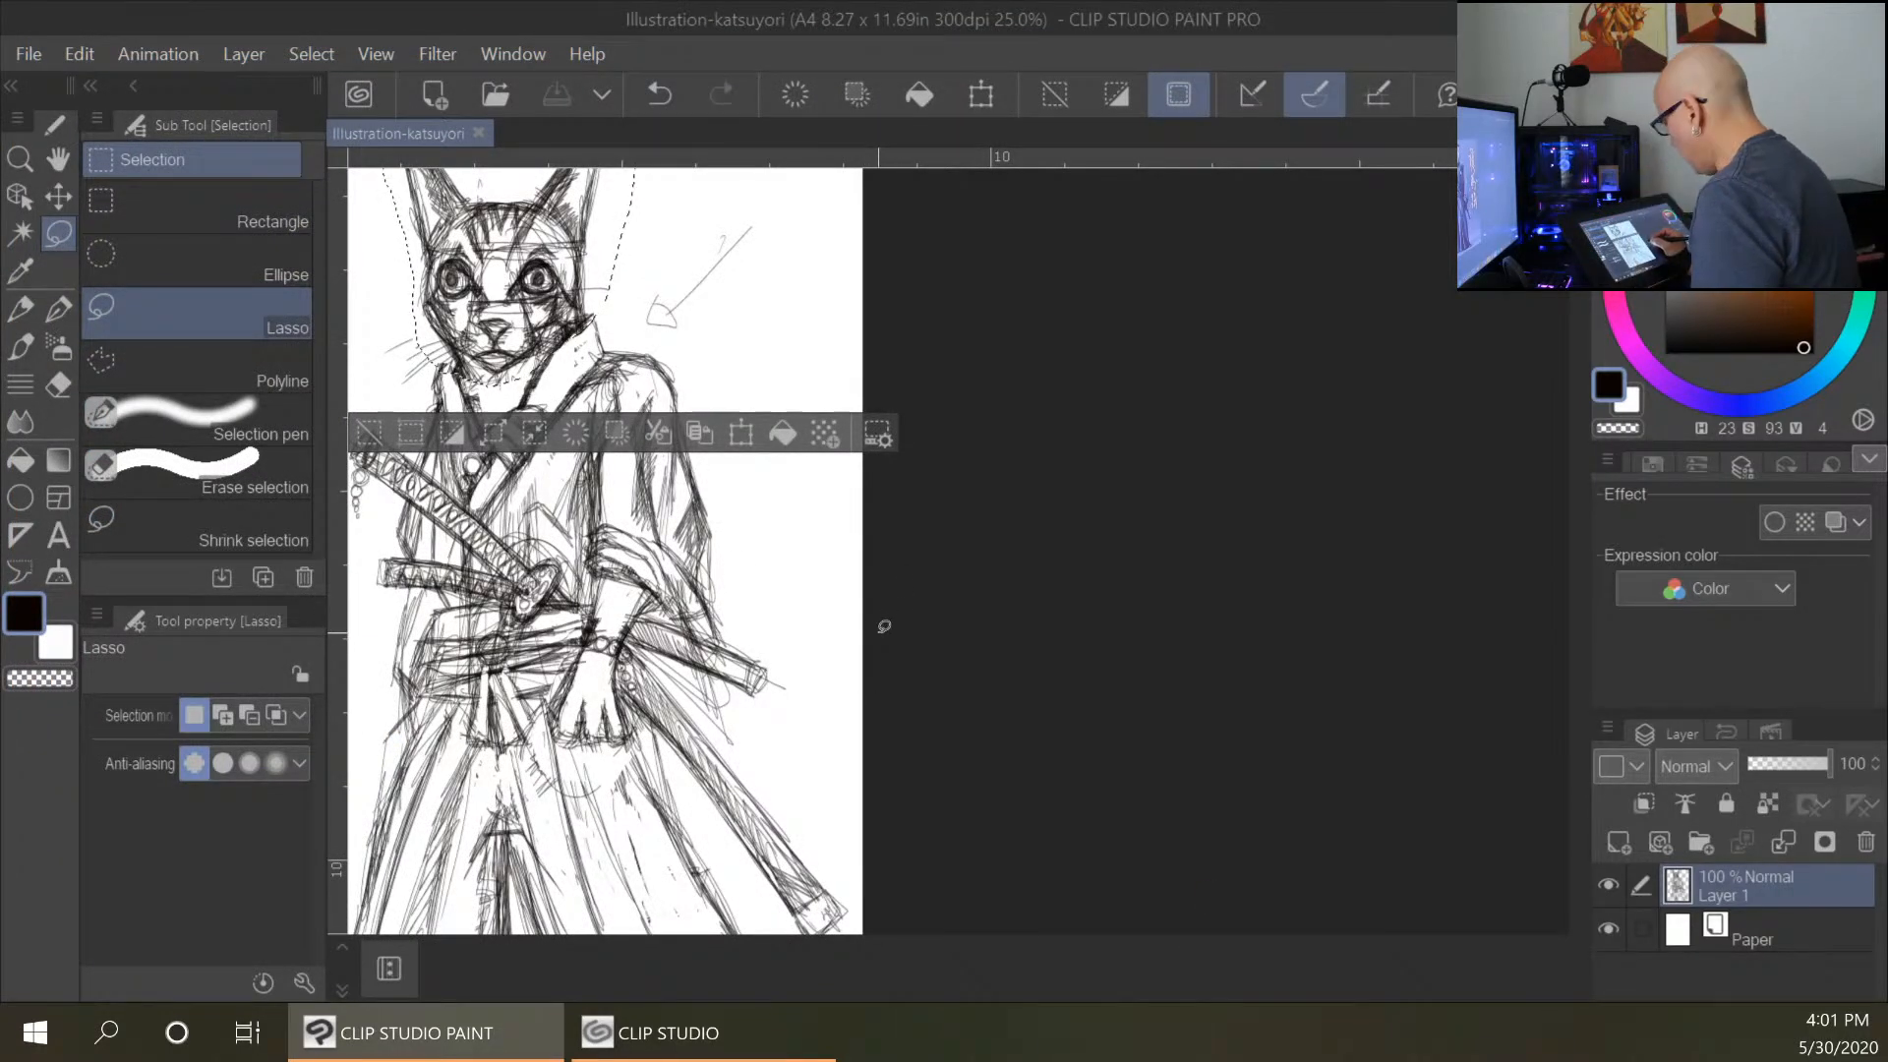
# Deselect the head and rename Layer 1 to "rough sketch".
pyautogui.hotkey('ctrl', 'd')
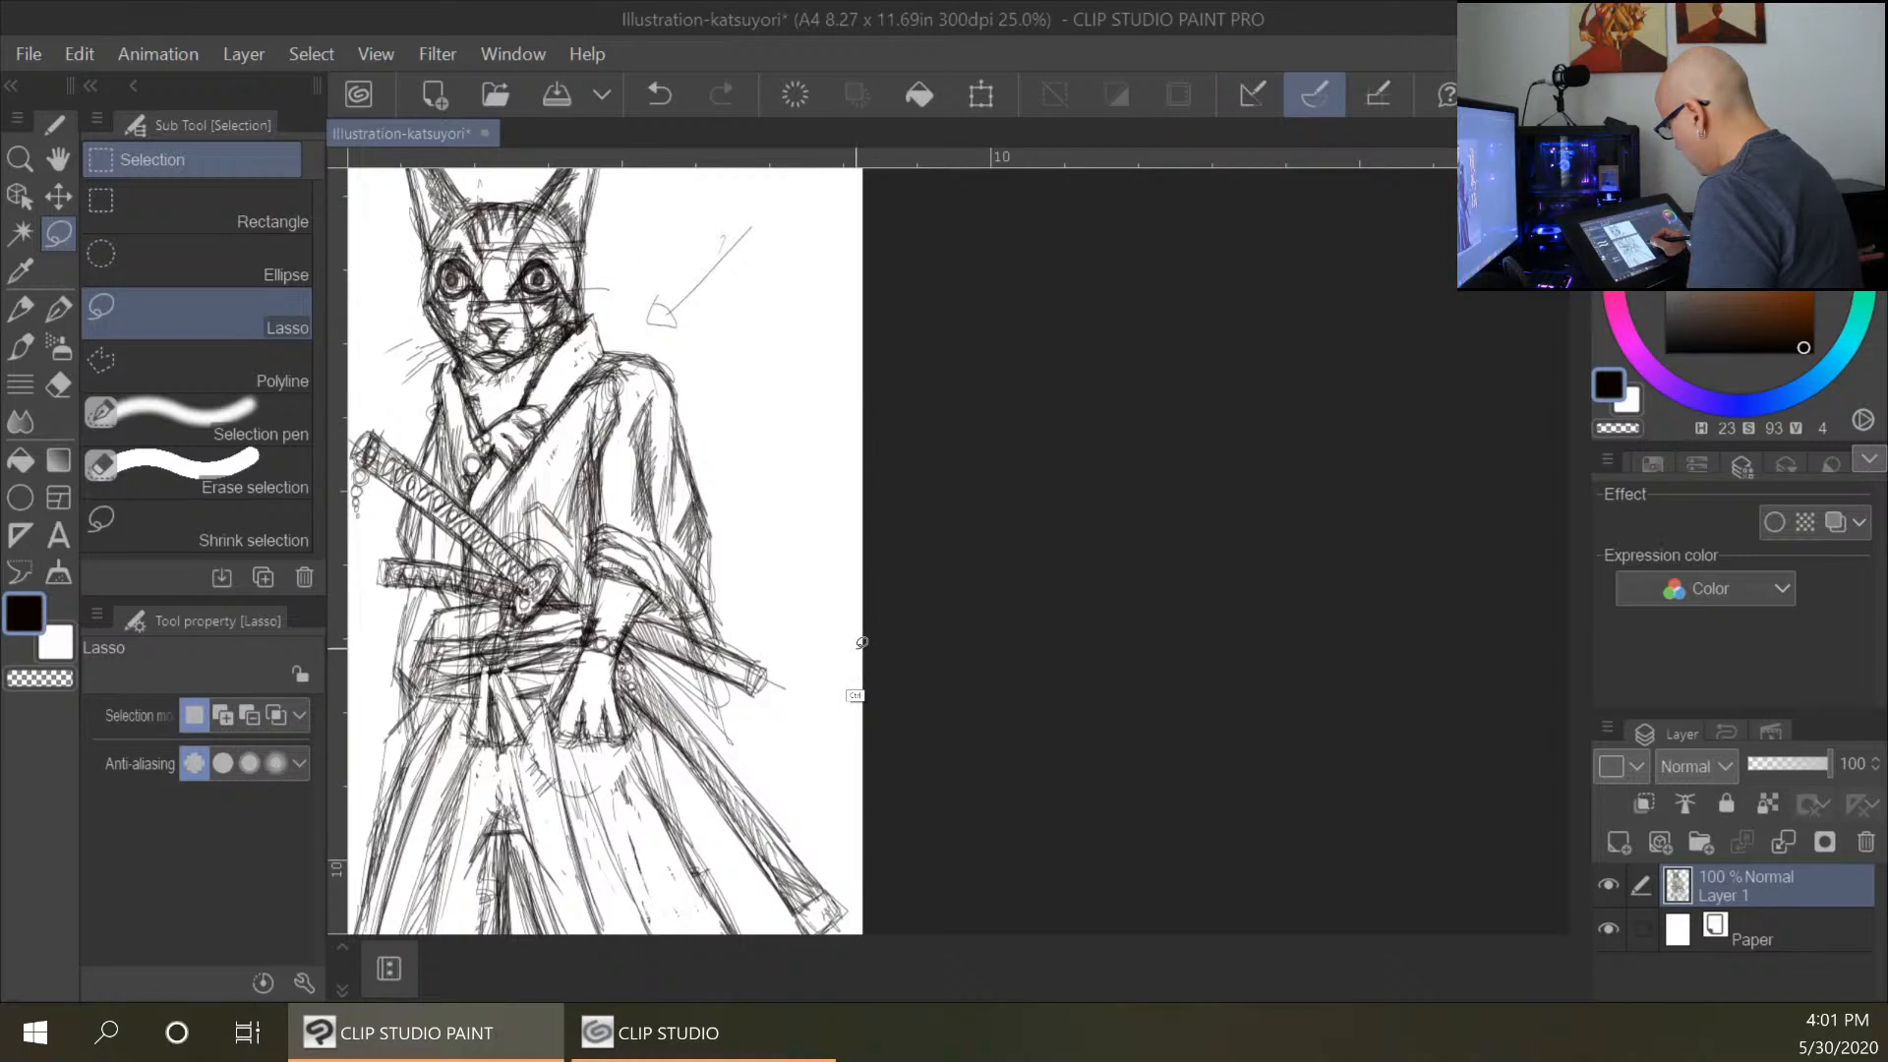
pyautogui.moveTo(838, 623); pyautogui.dragTo(1186, 651)
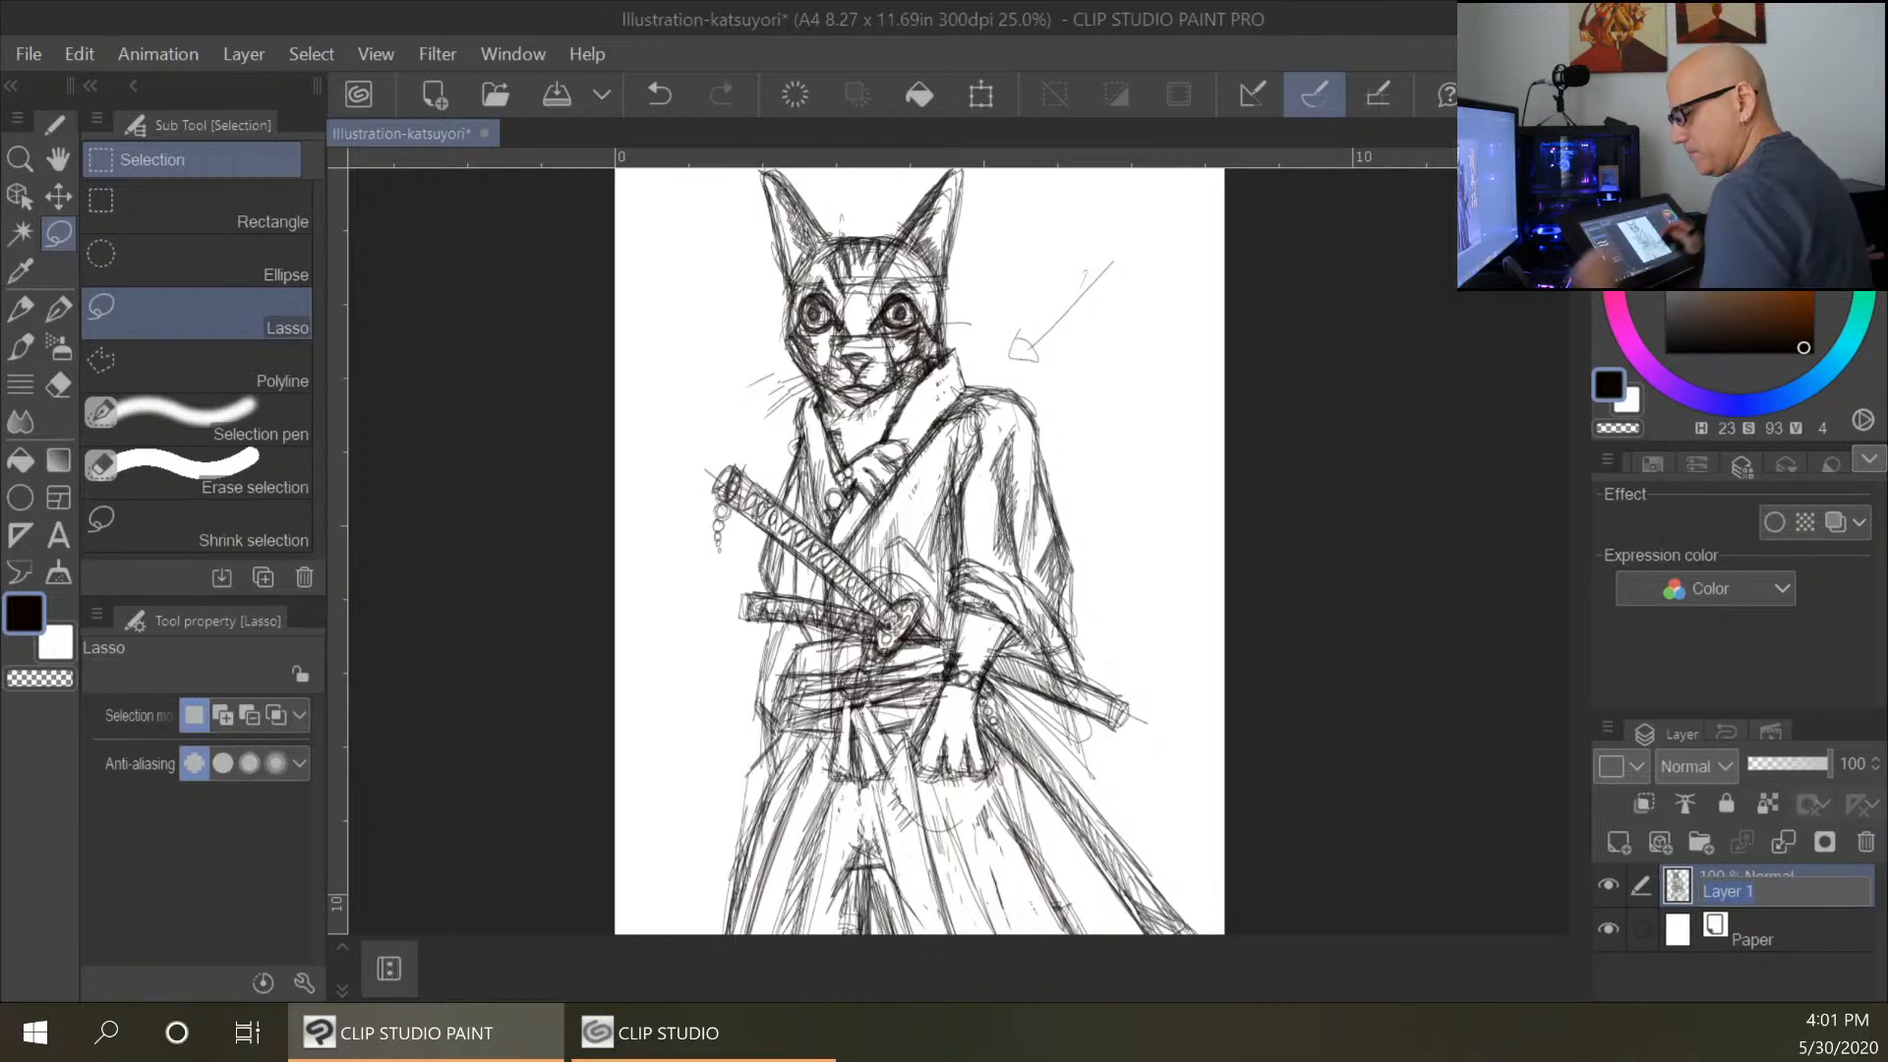
pyautogui.write('rough sketch')
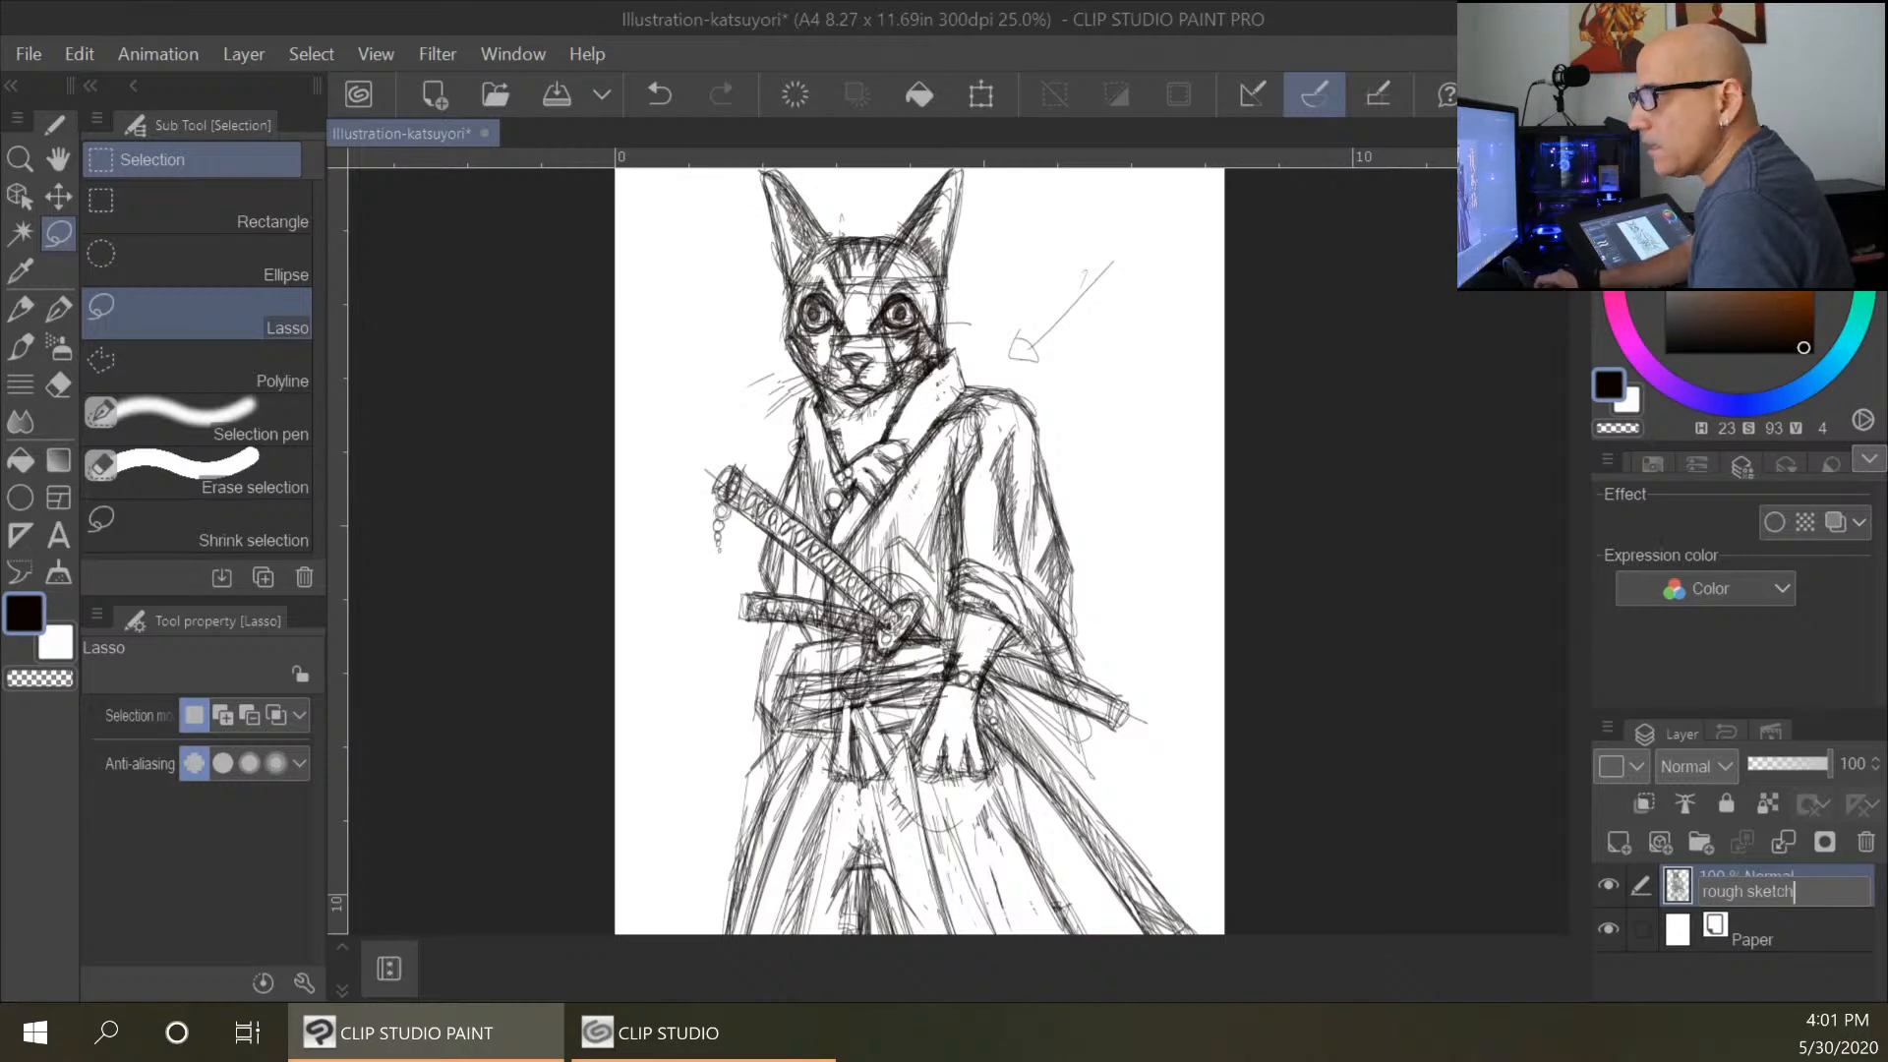
pyautogui.press('Return')
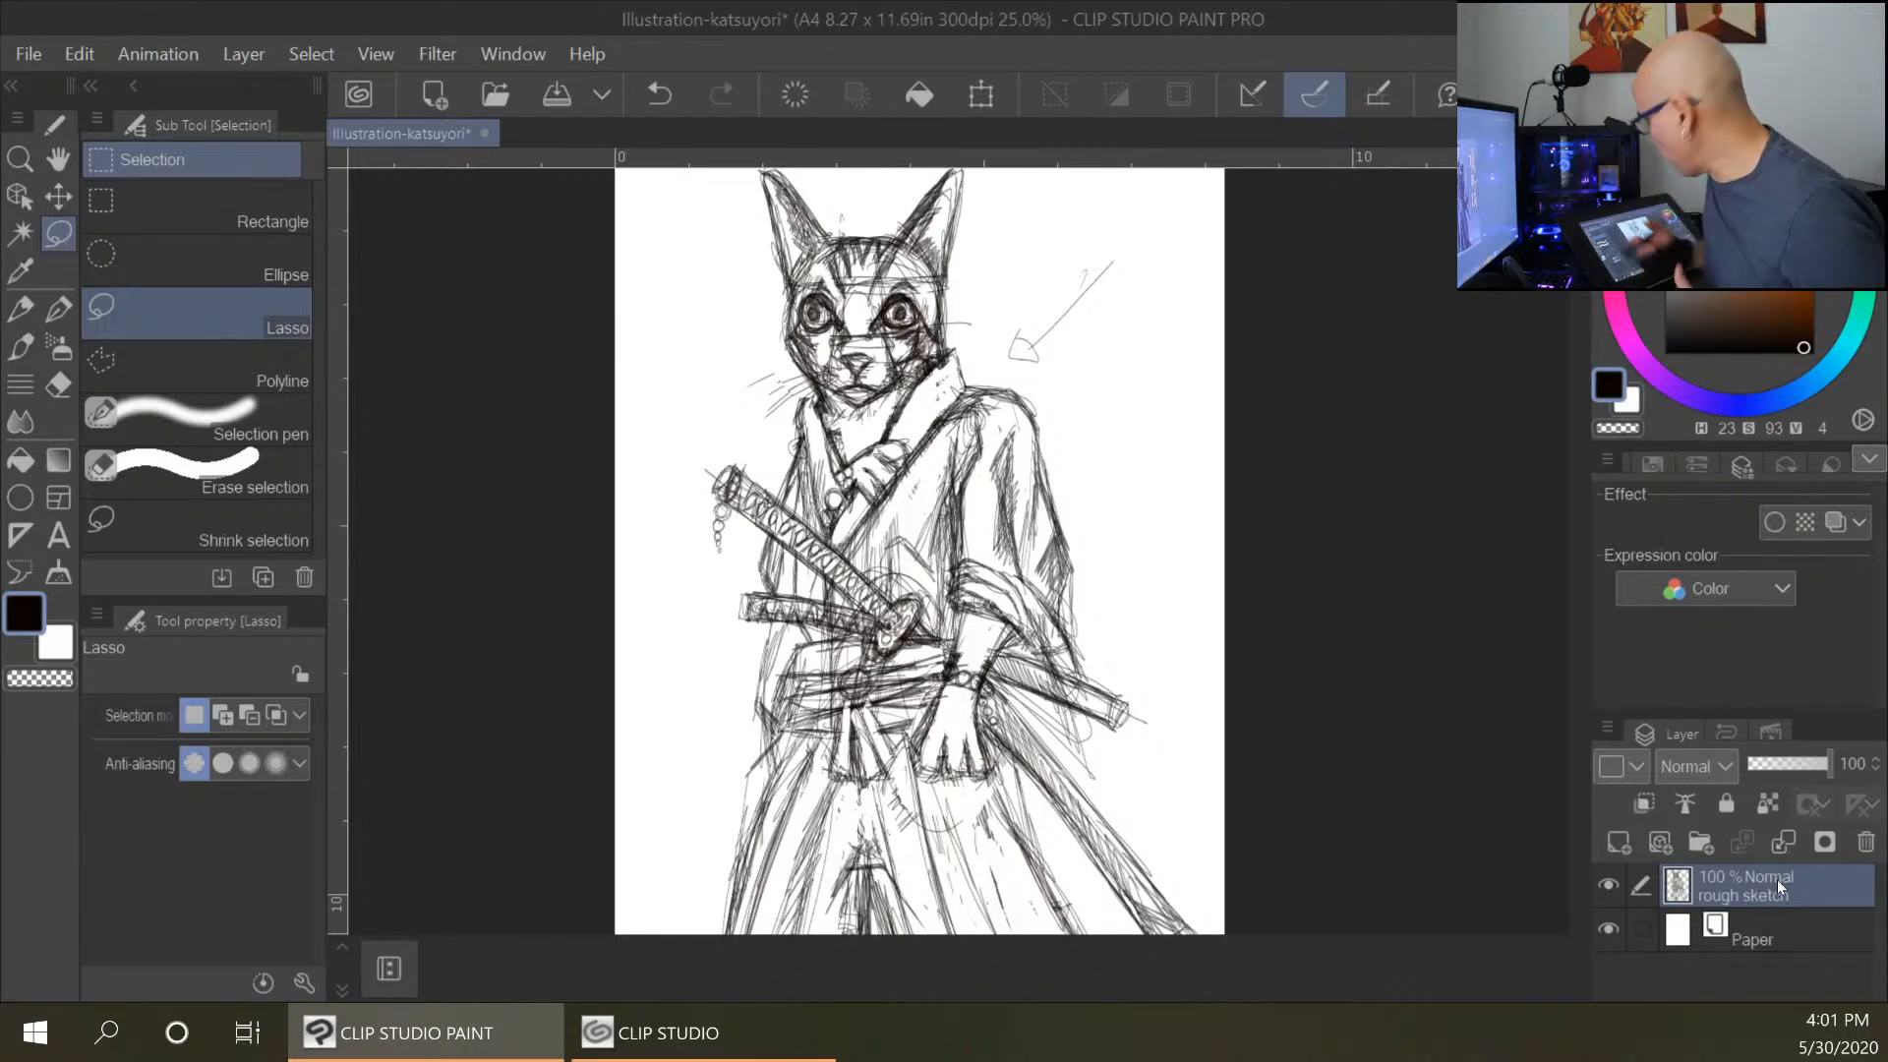
pyautogui.hotkey('ctrl', '-')
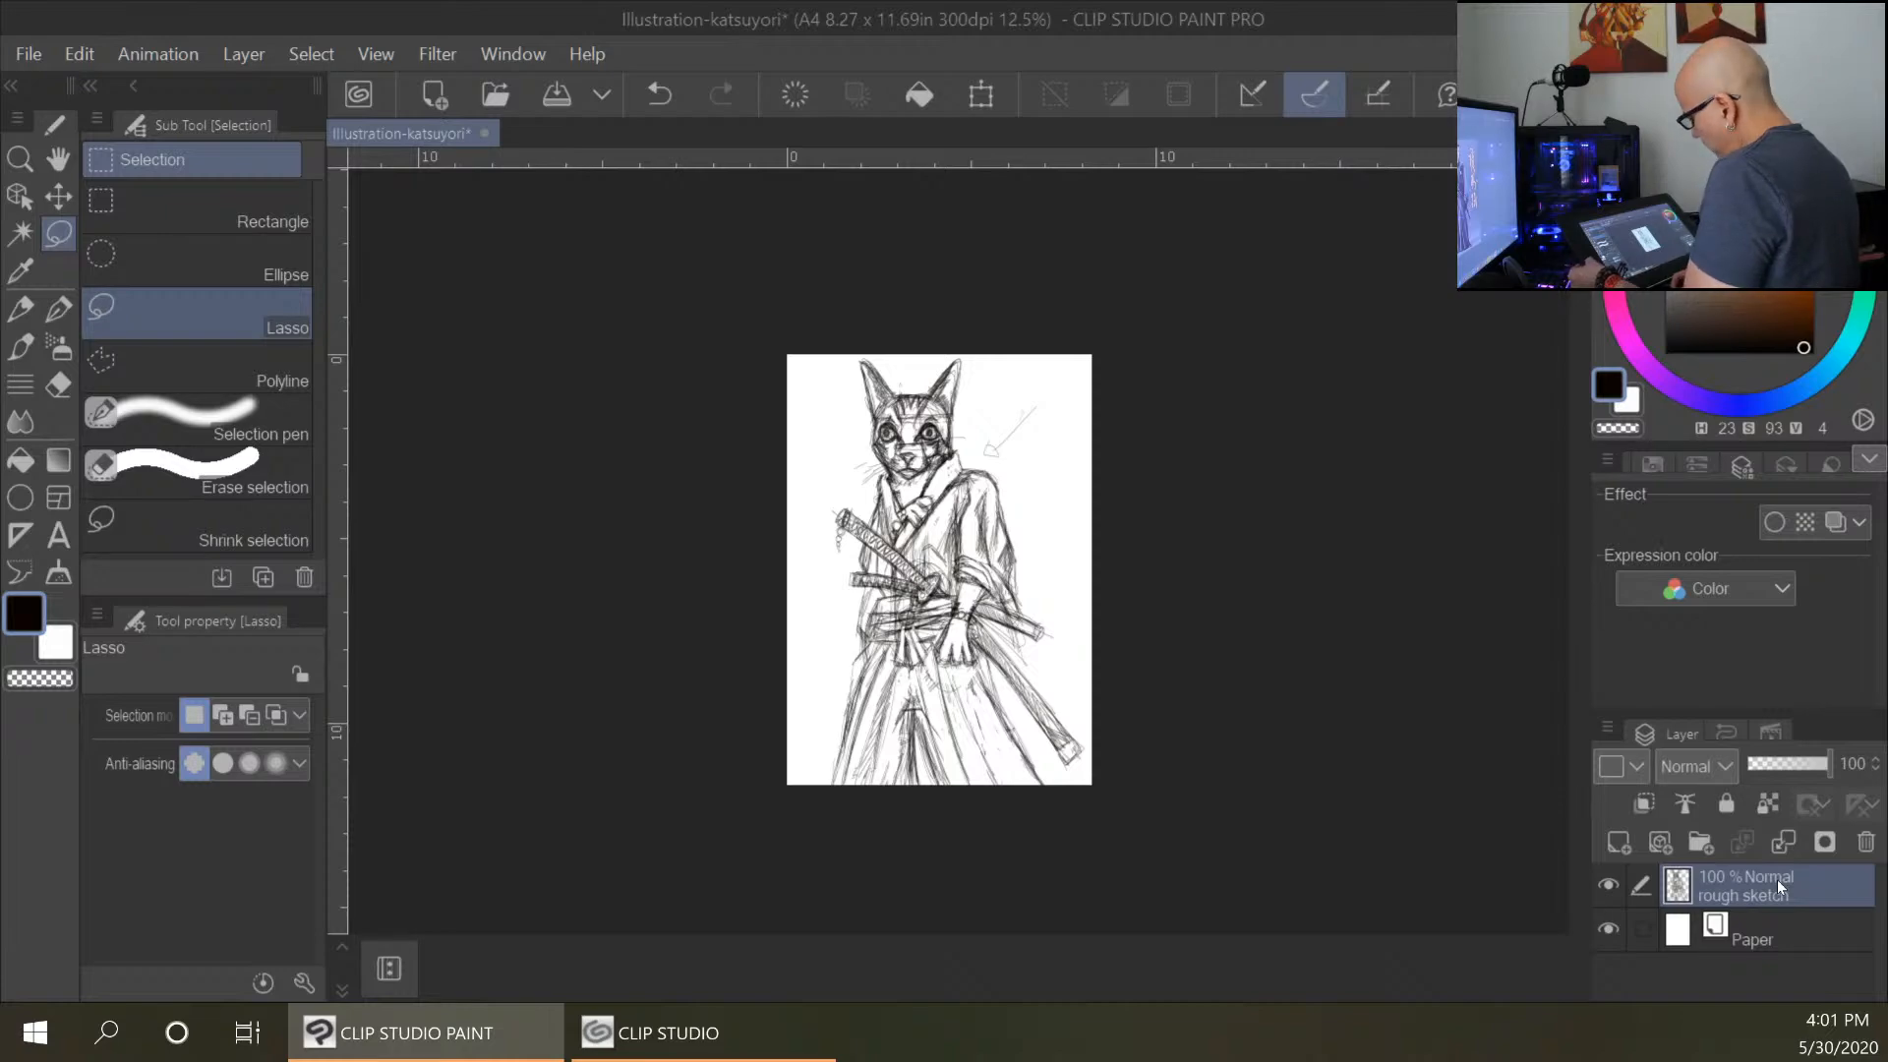
pyautogui.hotkey('ctrl', '+')
pyautogui.hotkey('ctrl', '+')
pyautogui.hotkey('ctrl', '+')
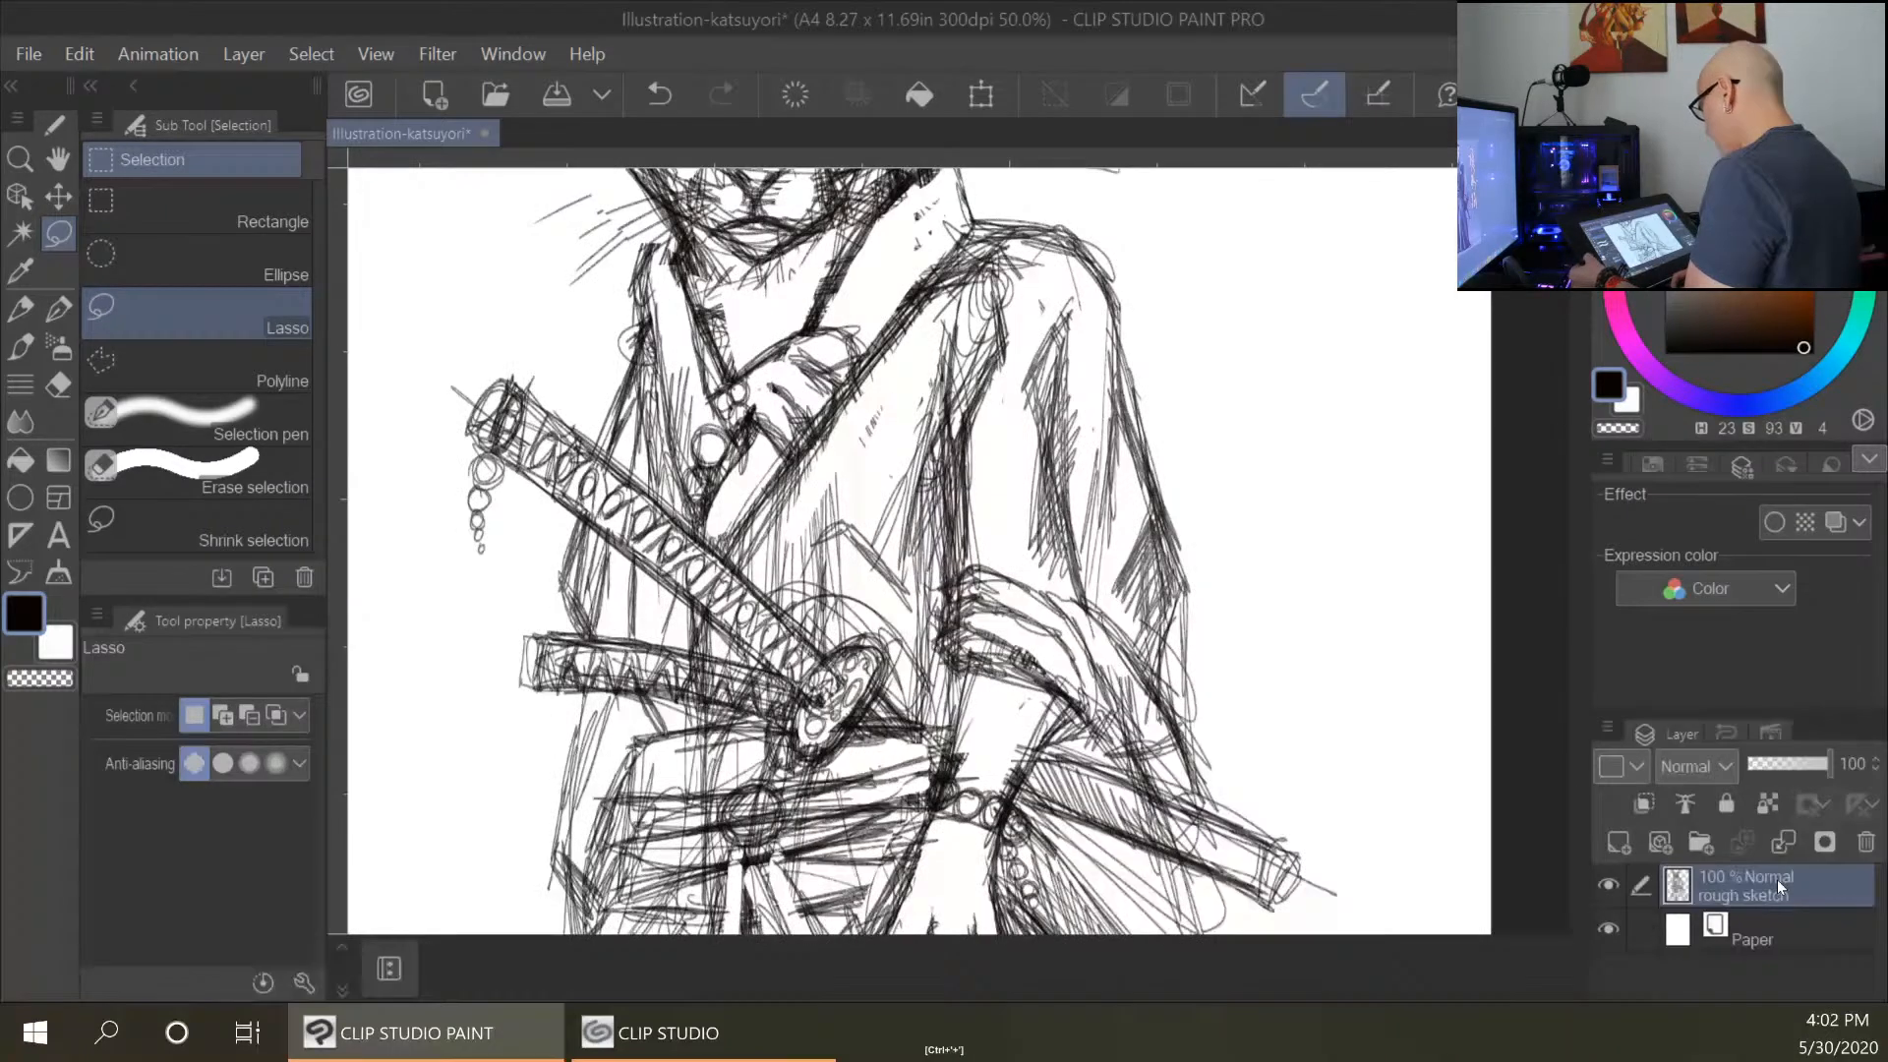
pyautogui.moveTo(1246, 356); pyautogui.dragTo(1162, 609)
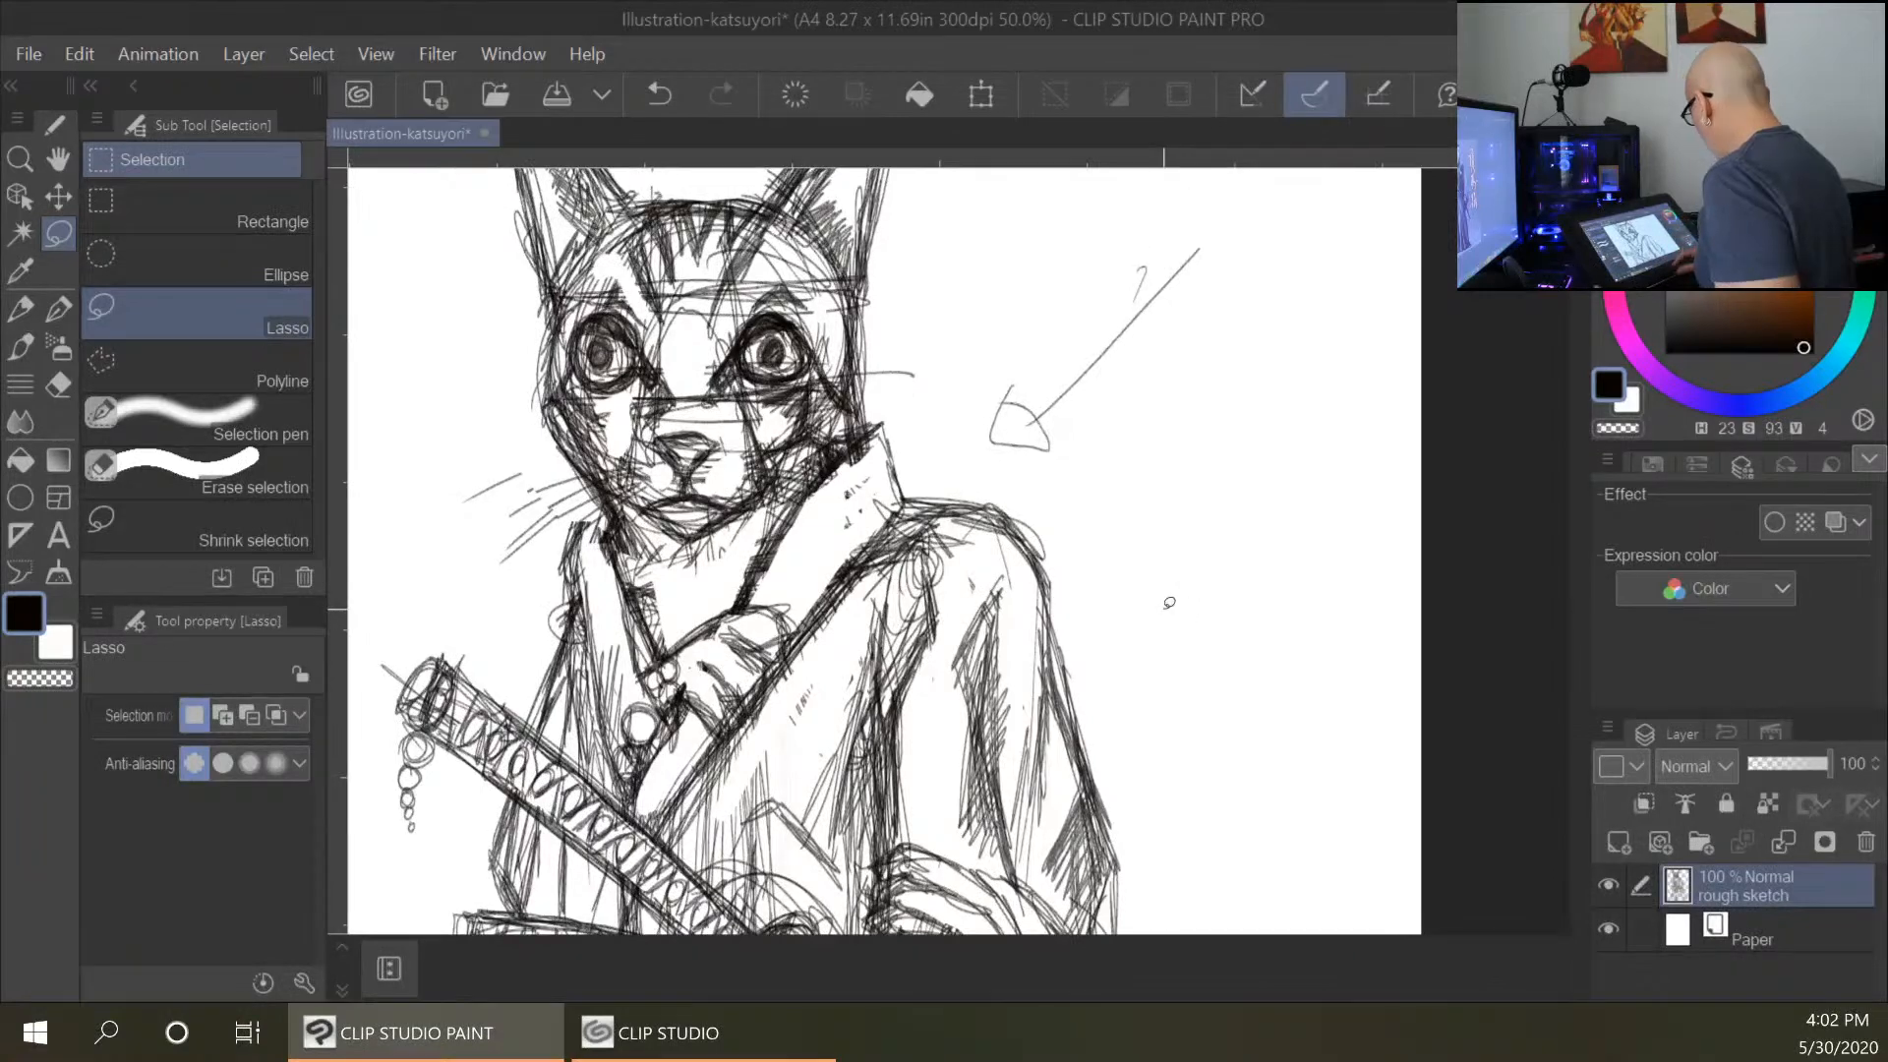
# Add a new layer above the rough sketch and set up the Darker pencil with a brush size of 12.
pyautogui.click(1617, 841)
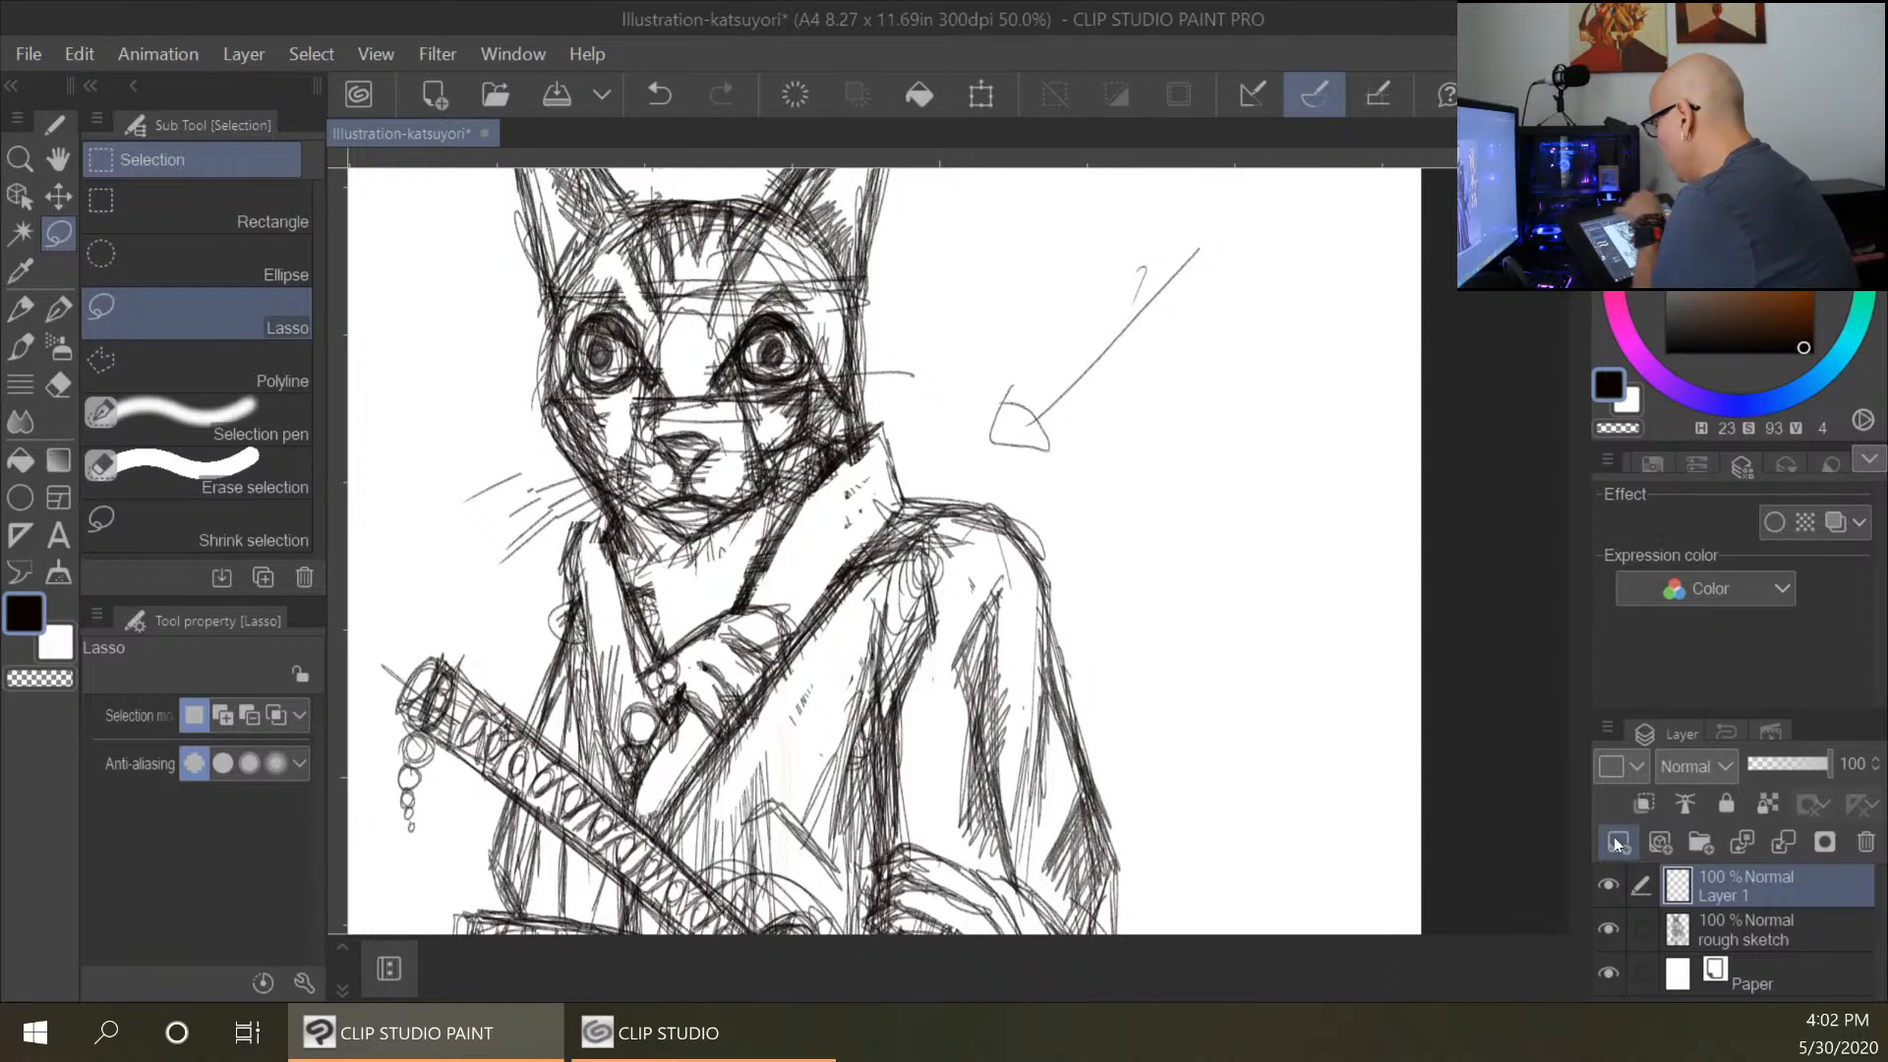
pyautogui.click(20, 308)
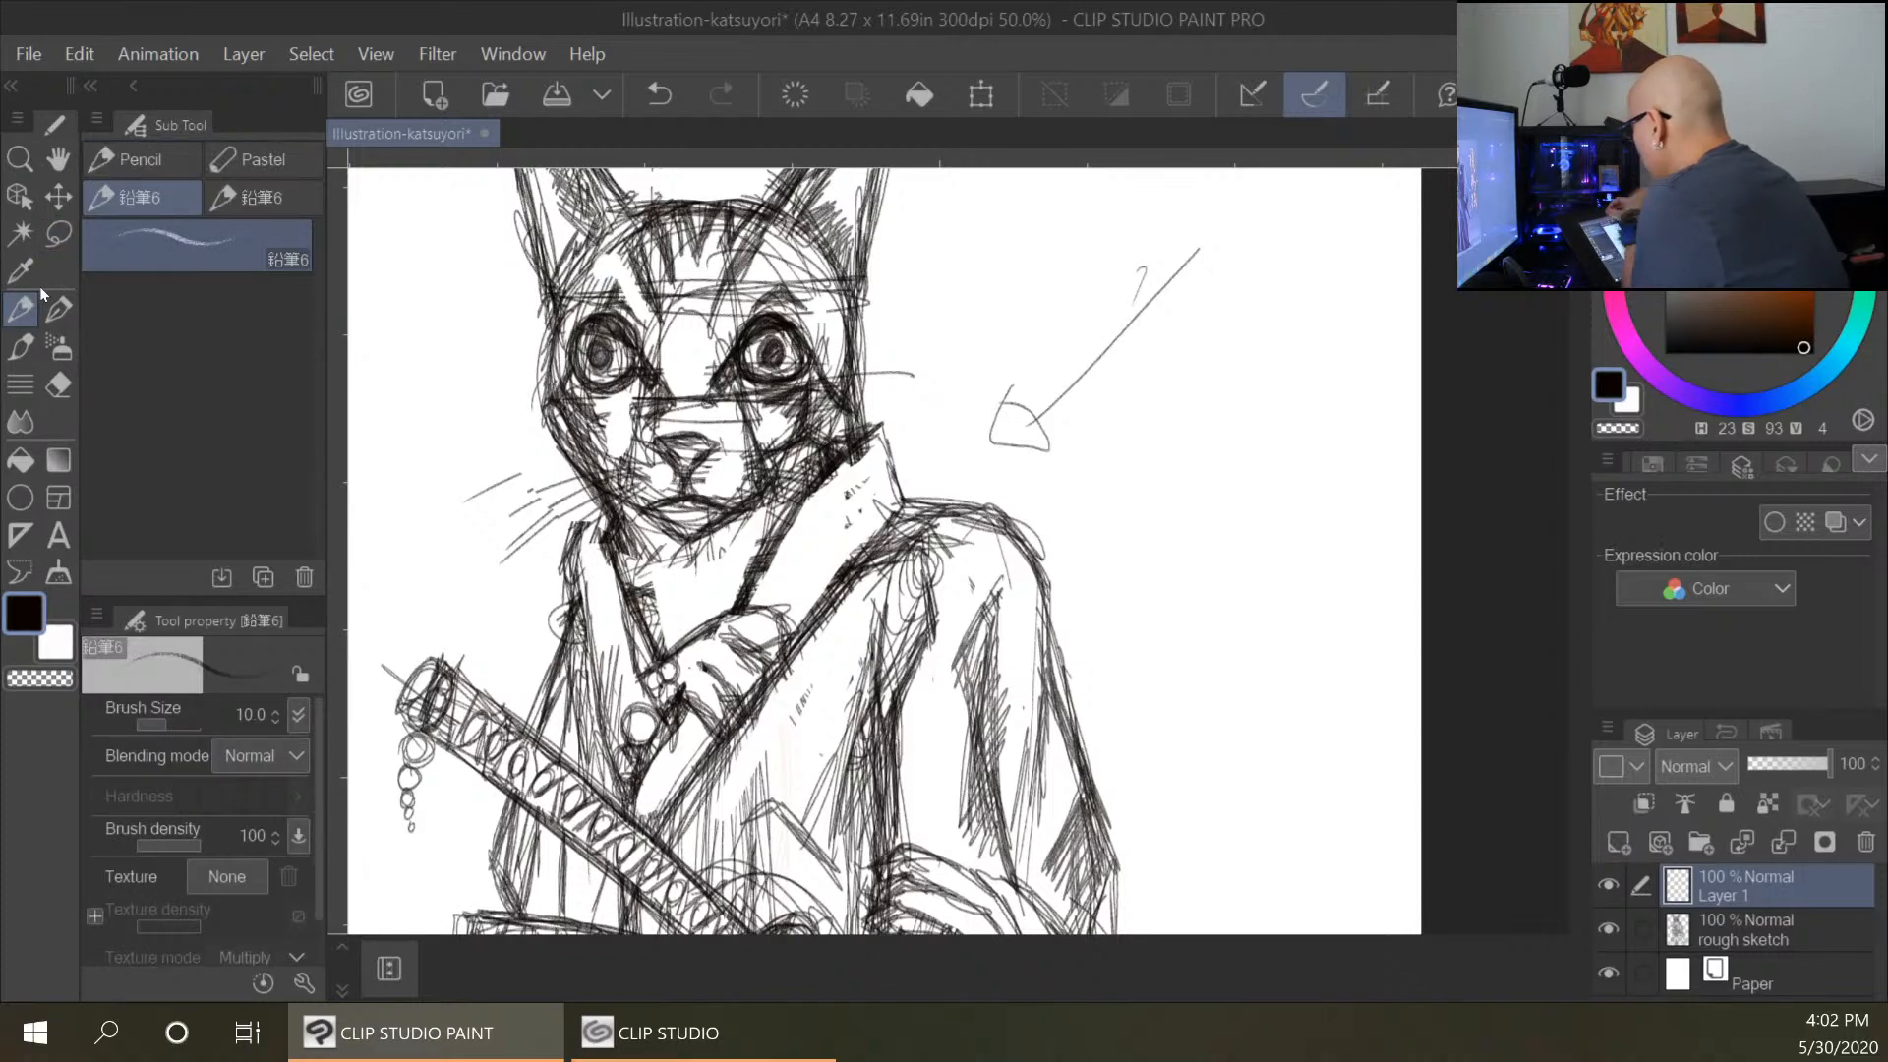
pyautogui.click(180, 172)
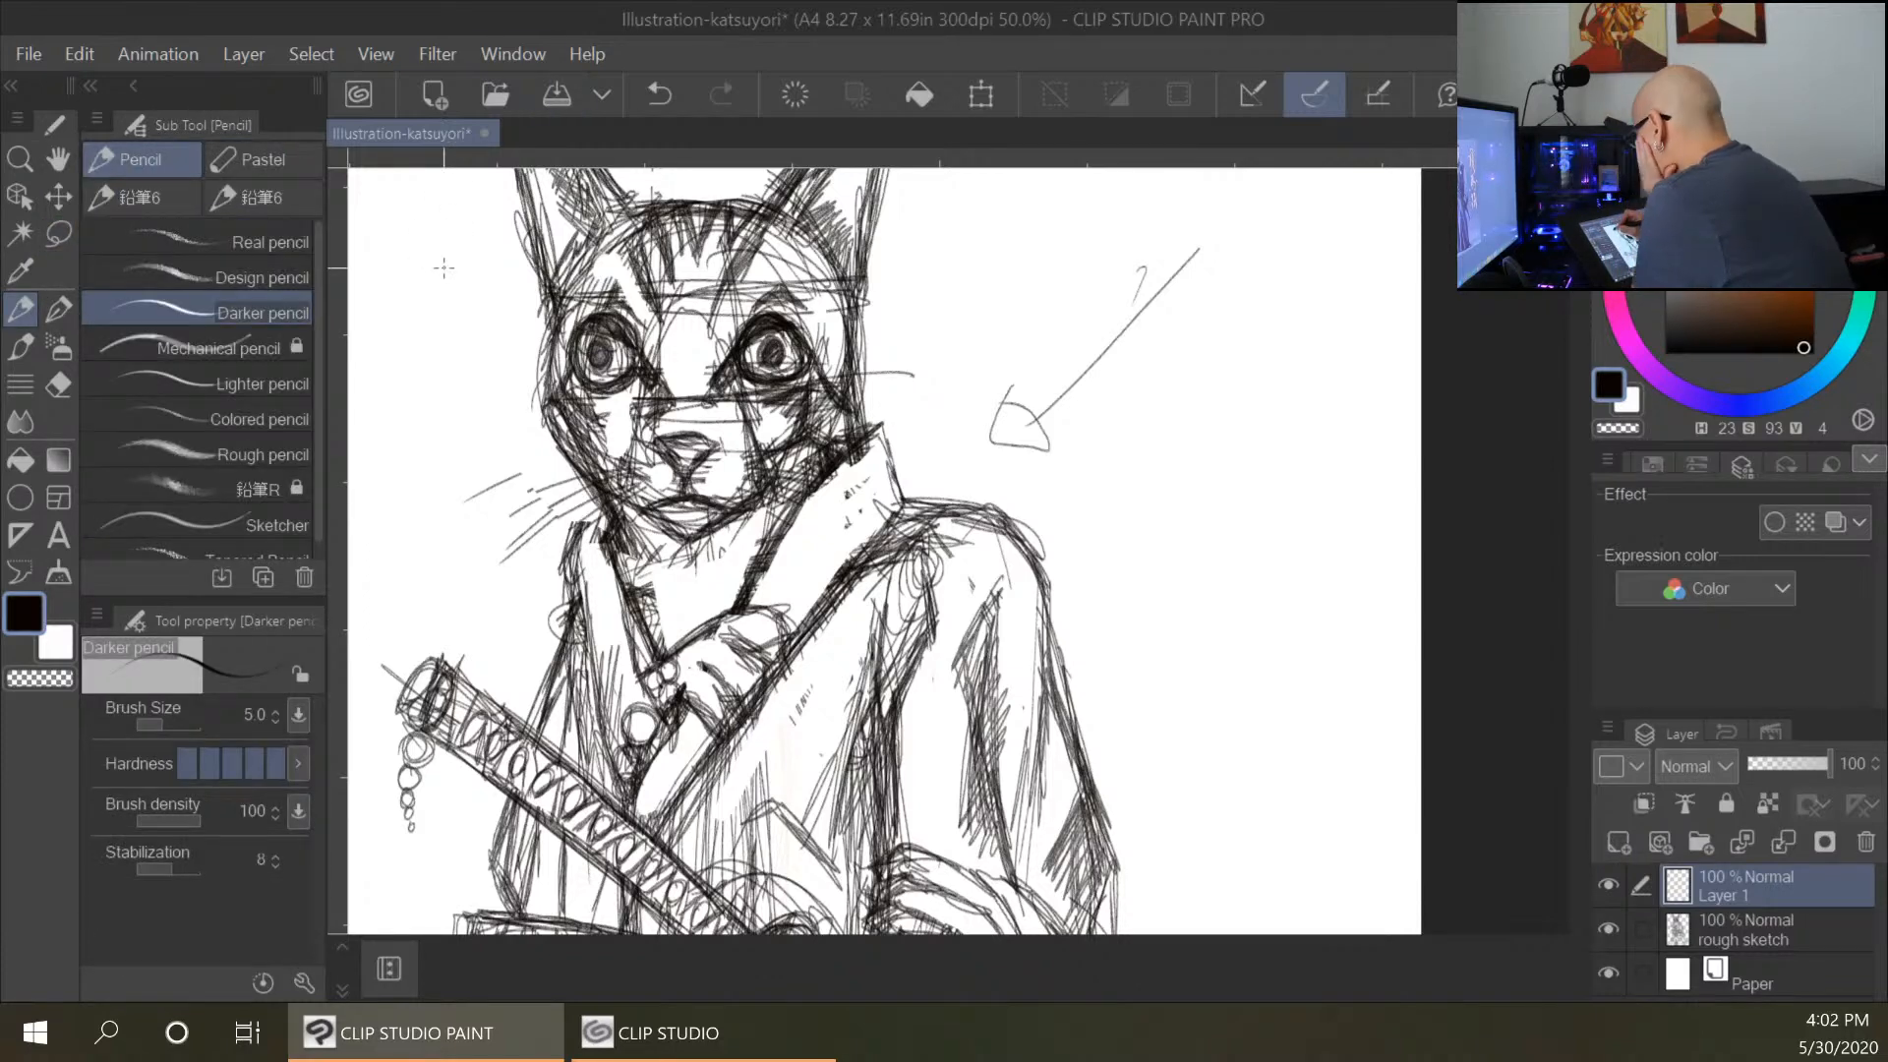
pyautogui.click(274, 311)
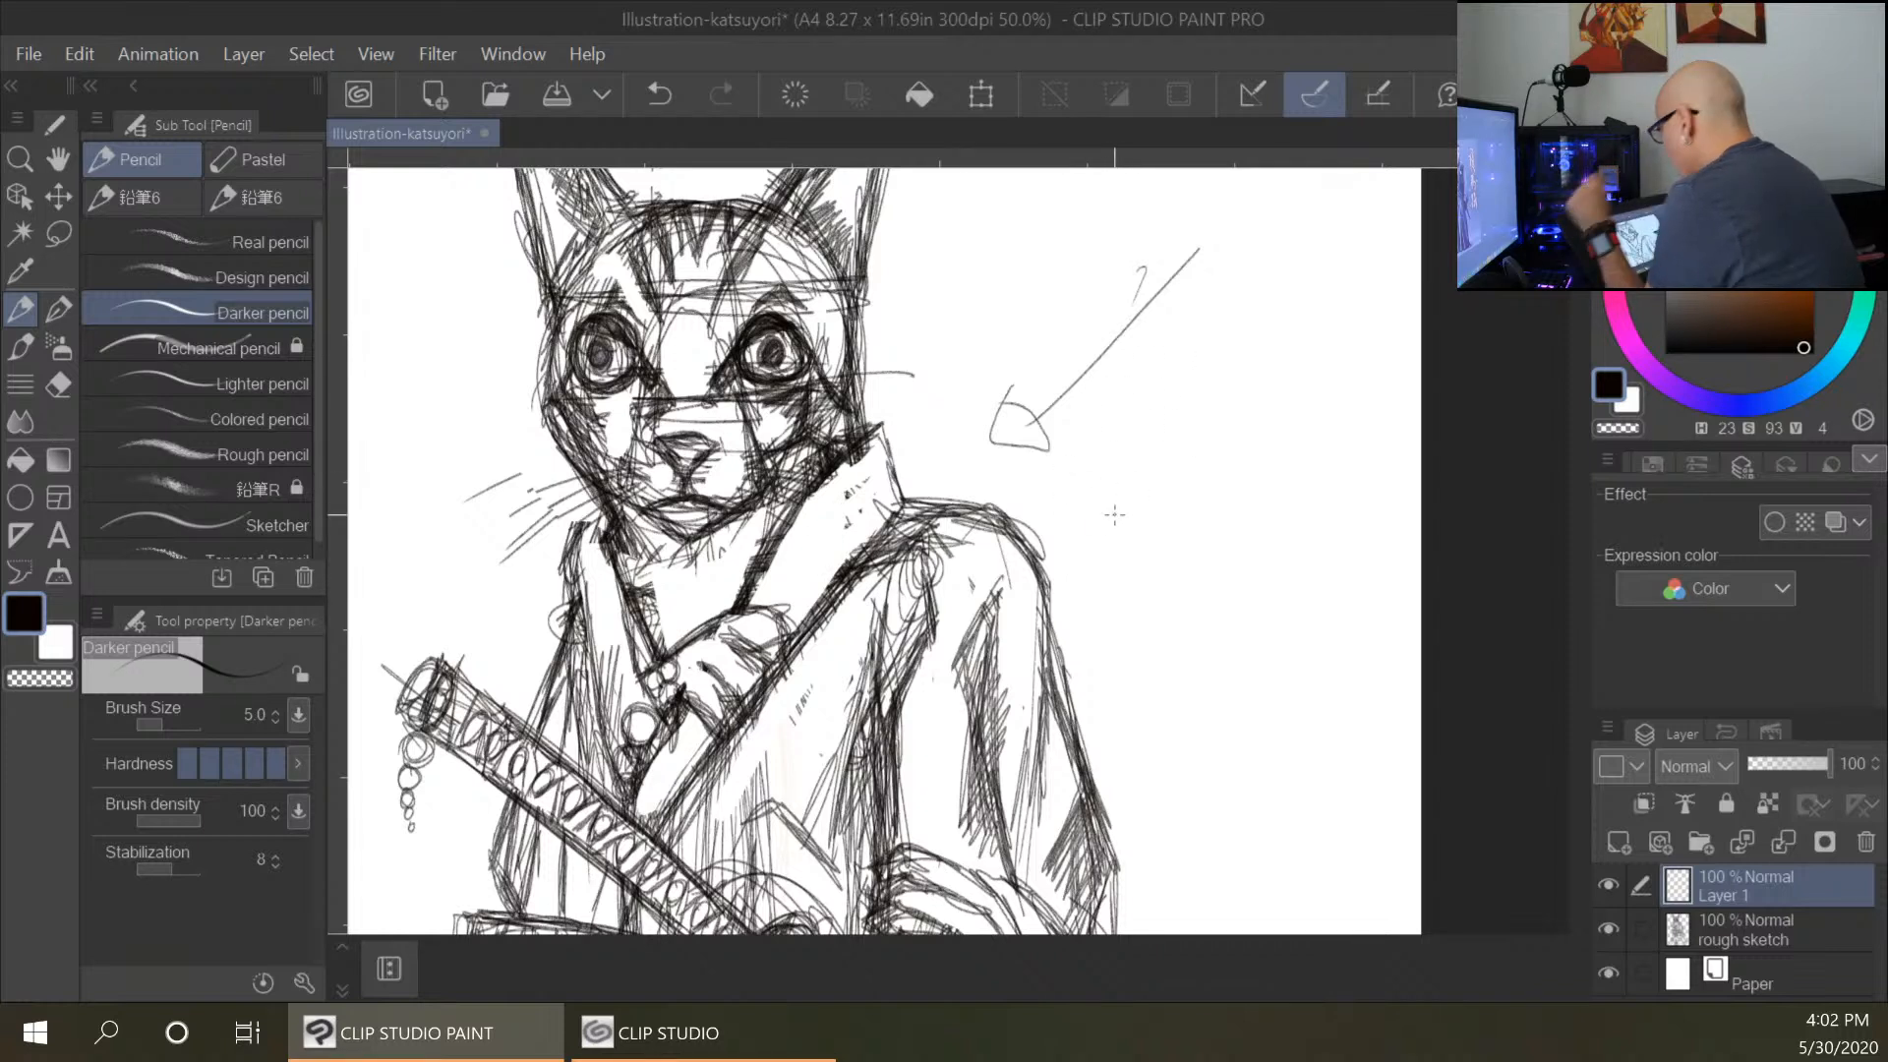
pyautogui.press(']')
pyautogui.press(']')
pyautogui.press(']')
pyautogui.press(']')
pyautogui.press(']')
# Try the pencil with several long curved strokes in the blank area beside the figure, and erase them.
pyautogui.moveTo(1081, 551); pyautogui.dragTo(1362, 457)
pyautogui.moveTo(1098, 590); pyautogui.dragTo(1352, 460)
pyautogui.moveTo(1133, 617)
pyautogui.mouseDown()
pyautogui.moveTo(1354, 484)
pyautogui.moveTo(1330, 518)
pyautogui.mouseUp()
pyautogui.moveTo(1177, 648); pyautogui.dragTo(1289, 555)
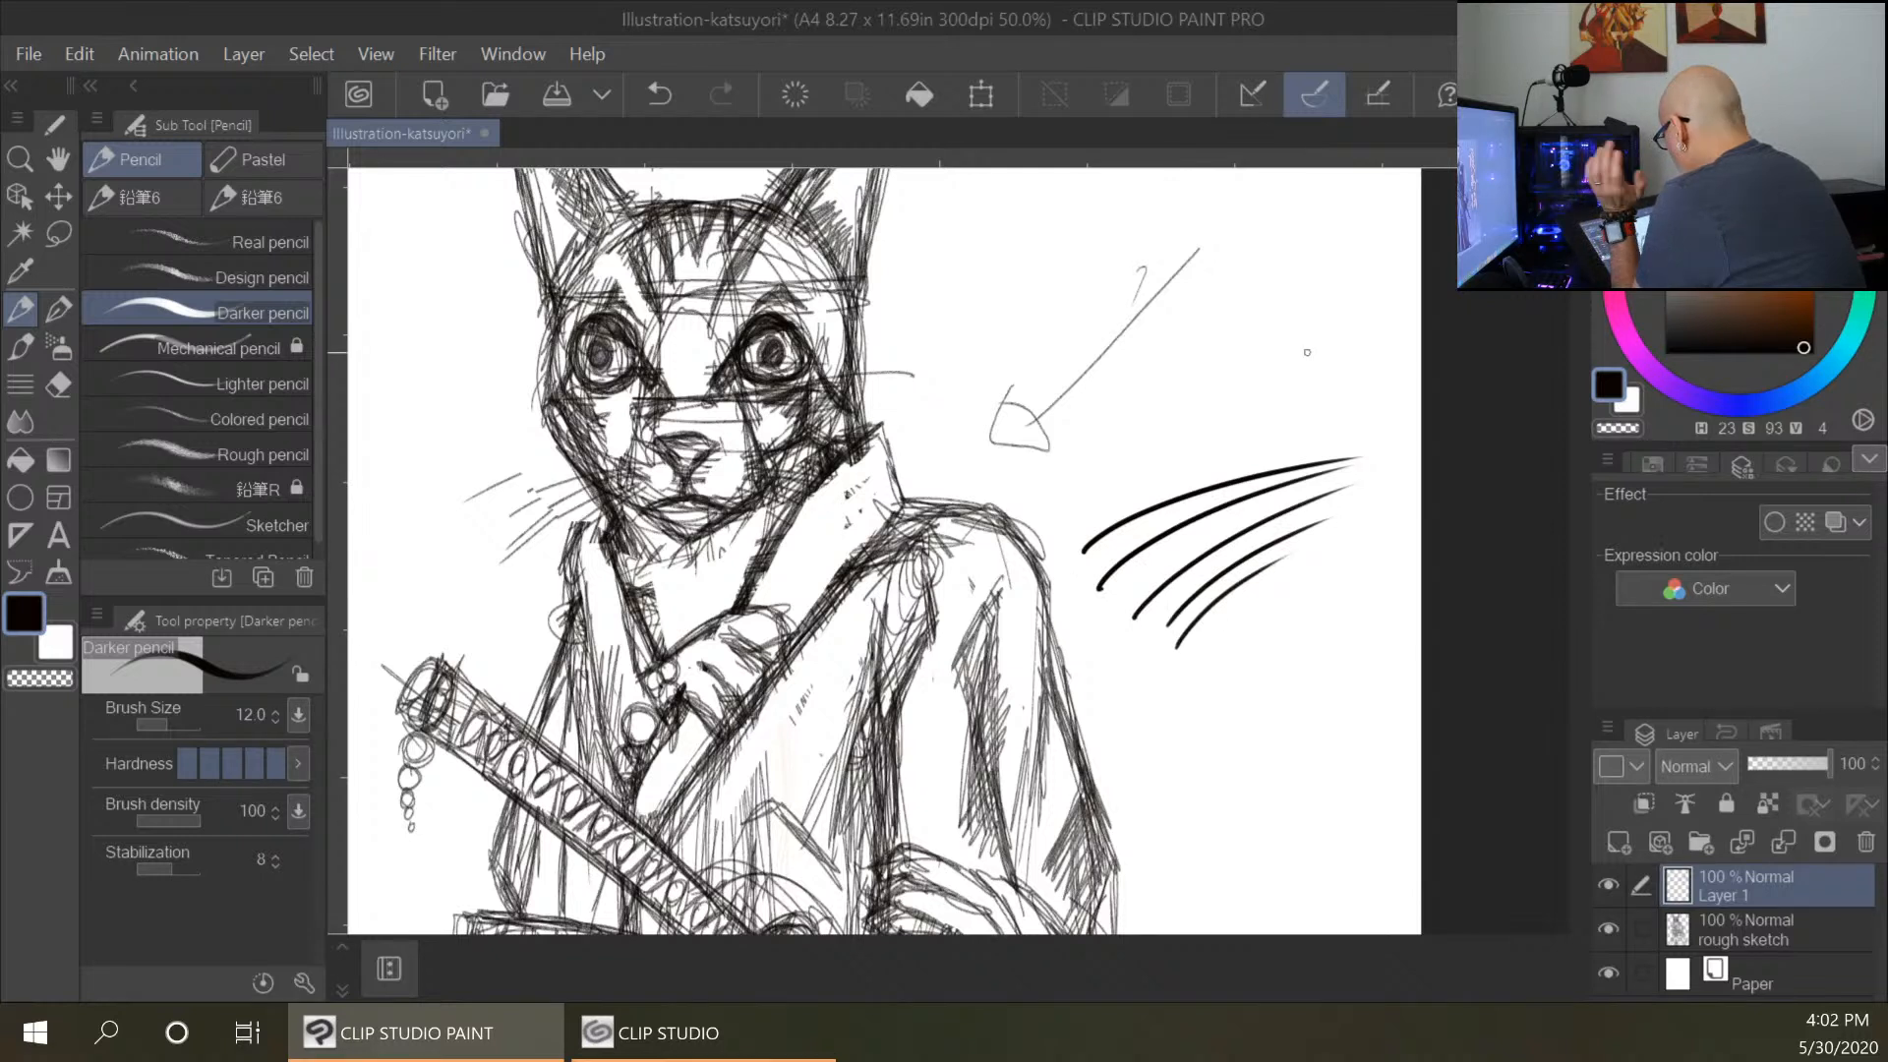
pyautogui.moveTo(1241, 478)
pyautogui.mouseDown()
pyautogui.moveTo(1088, 567)
pyautogui.moveTo(1128, 504)
pyautogui.moveTo(1193, 517)
pyautogui.moveTo(1141, 607)
pyautogui.moveTo(1184, 598)
pyautogui.moveTo(1354, 484)
pyautogui.moveTo(1182, 657)
pyautogui.moveTo(1247, 515)
pyautogui.moveTo(1154, 615)
pyautogui.moveTo(1134, 497)
pyautogui.moveTo(1089, 611)
pyautogui.moveTo(1226, 517)
pyautogui.moveTo(1248, 533)
pyautogui.moveTo(1269, 495)
pyautogui.moveTo(1310, 488)
pyautogui.mouseUp()
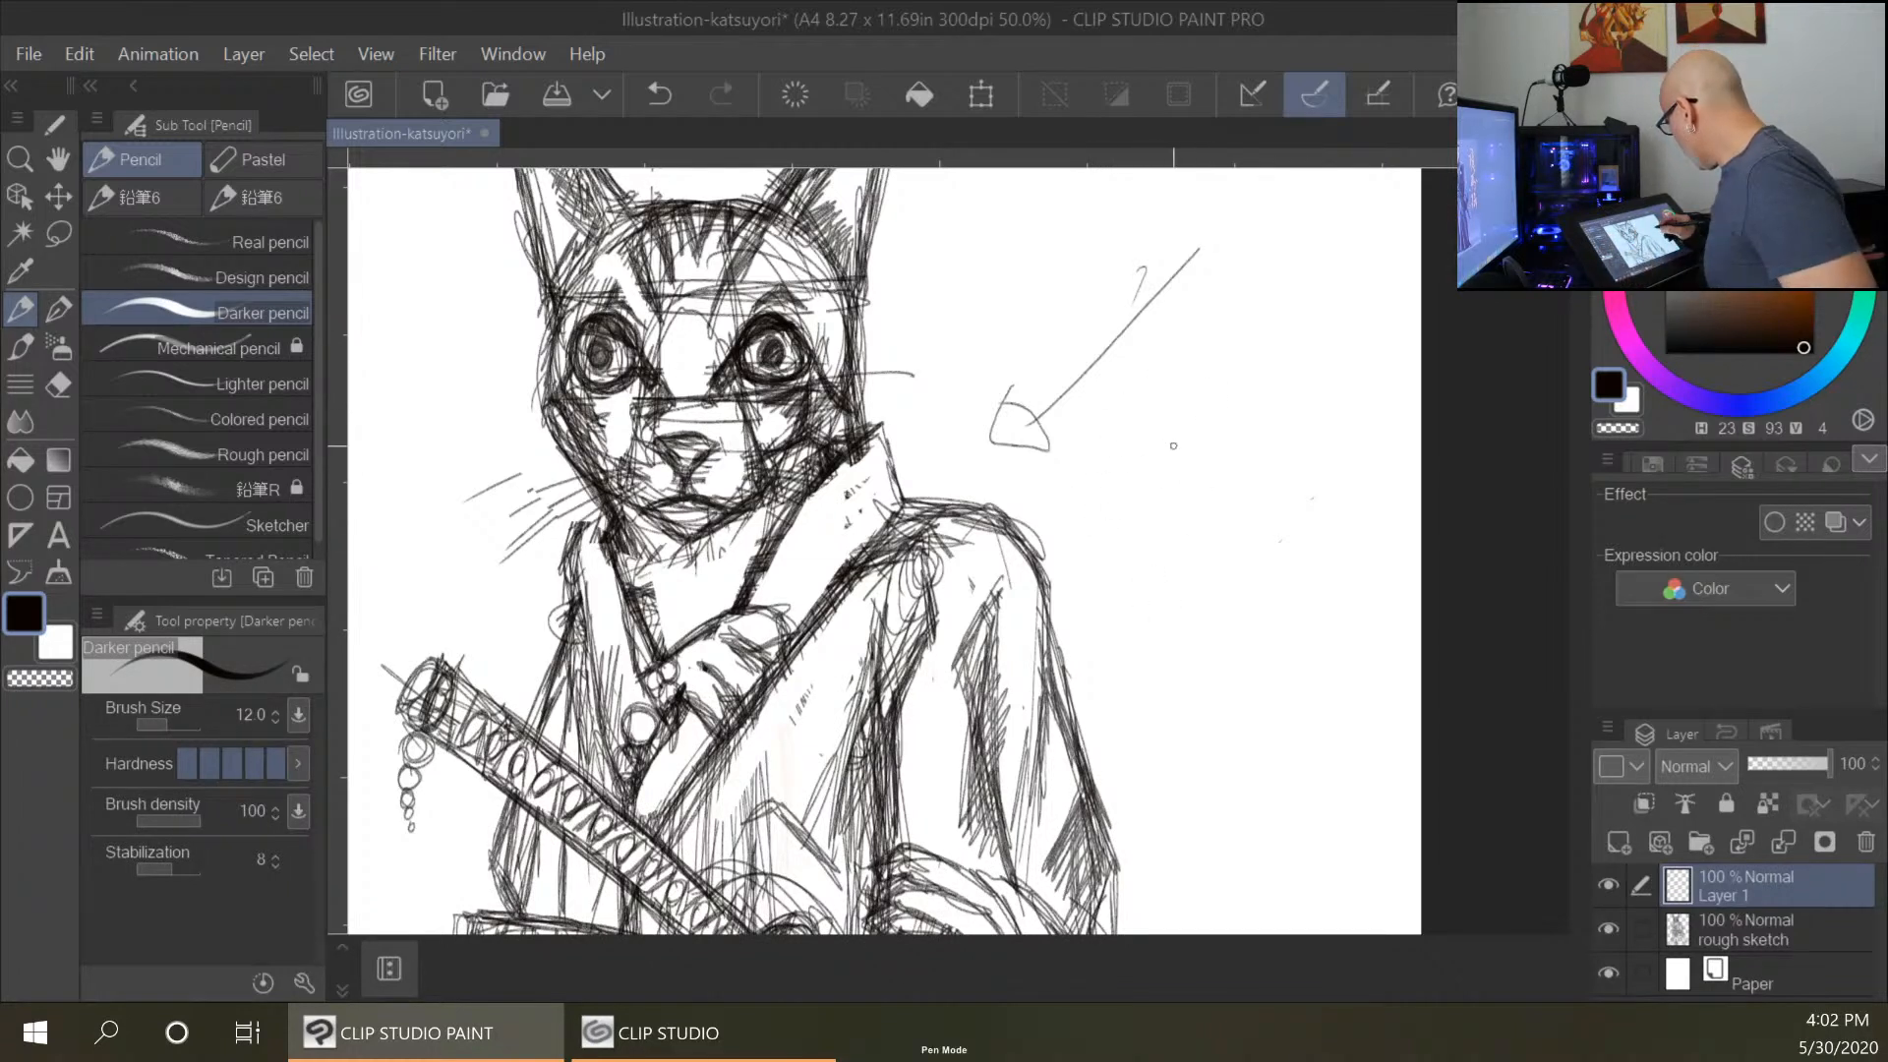
# Set the pencil's stabilization to 1 and compare long curved test strokes drawn before and after the change.
pyautogui.moveTo(1096, 548); pyautogui.dragTo(1288, 372)
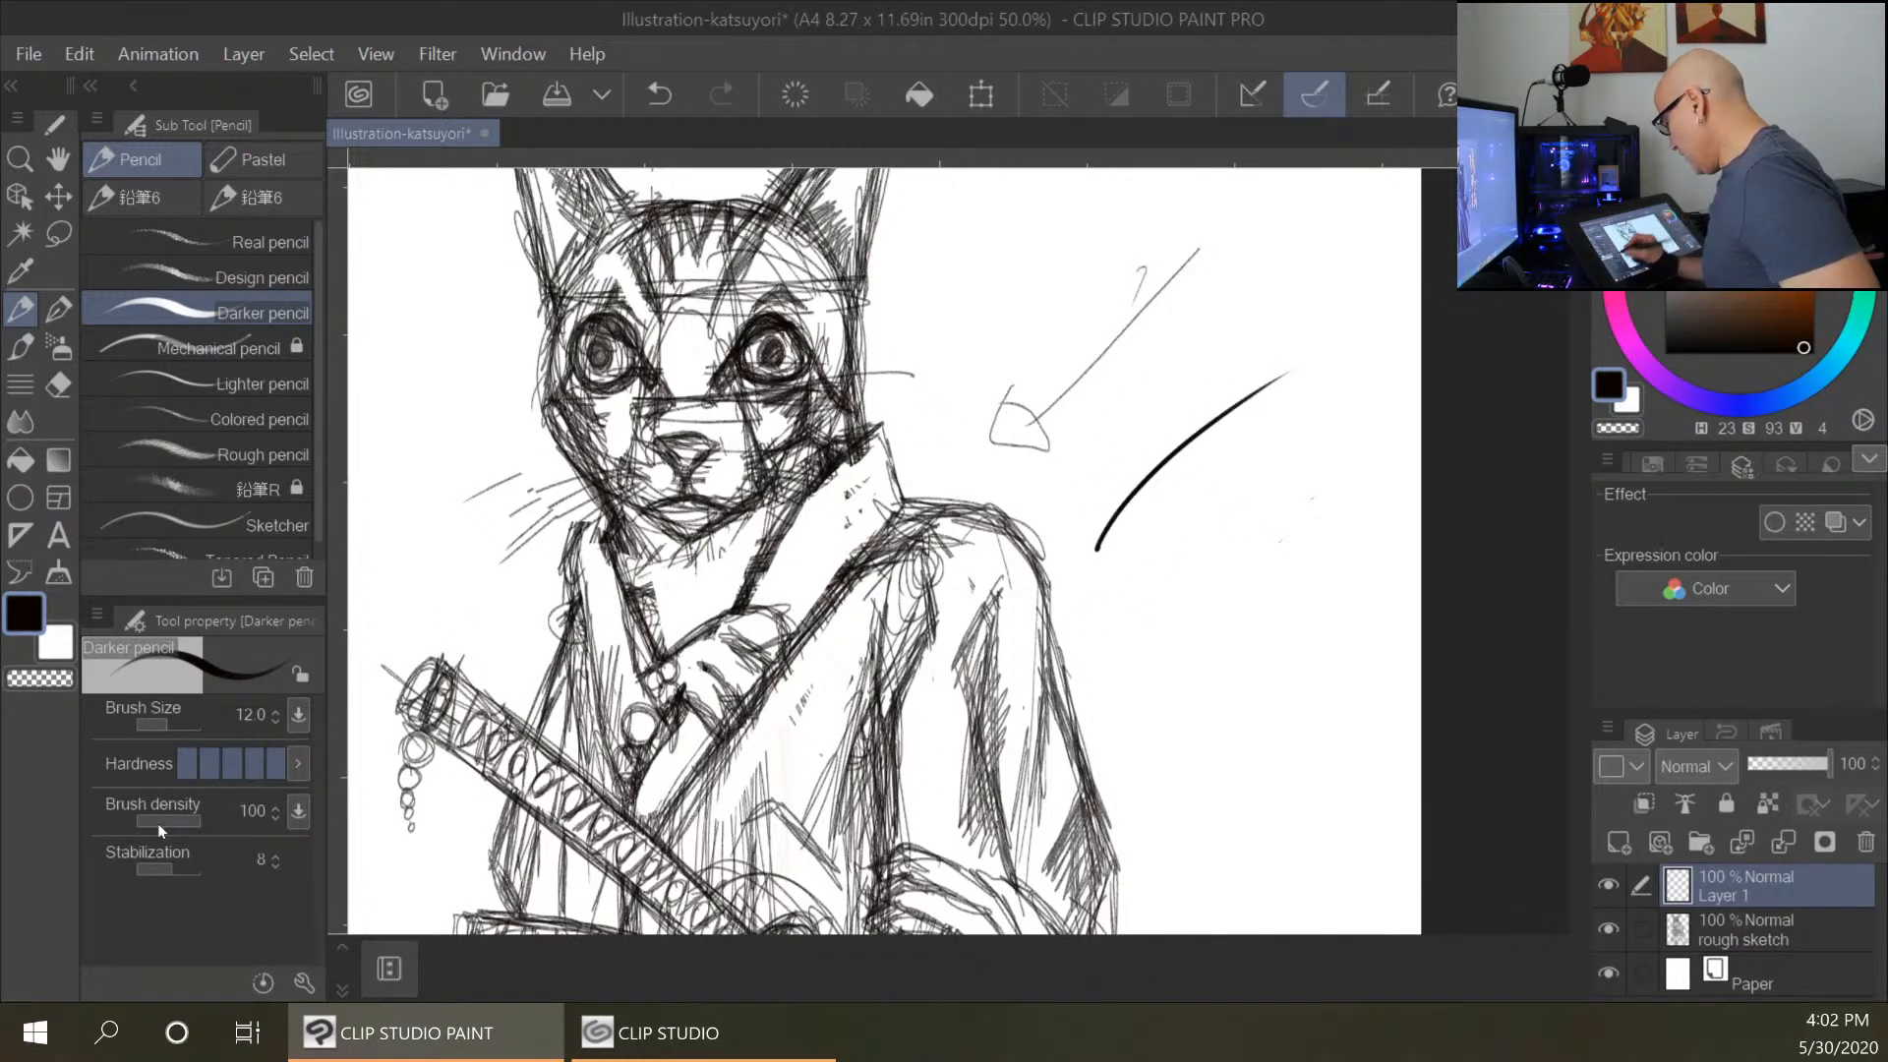
pyautogui.moveTo(169, 865); pyautogui.dragTo(150, 869)
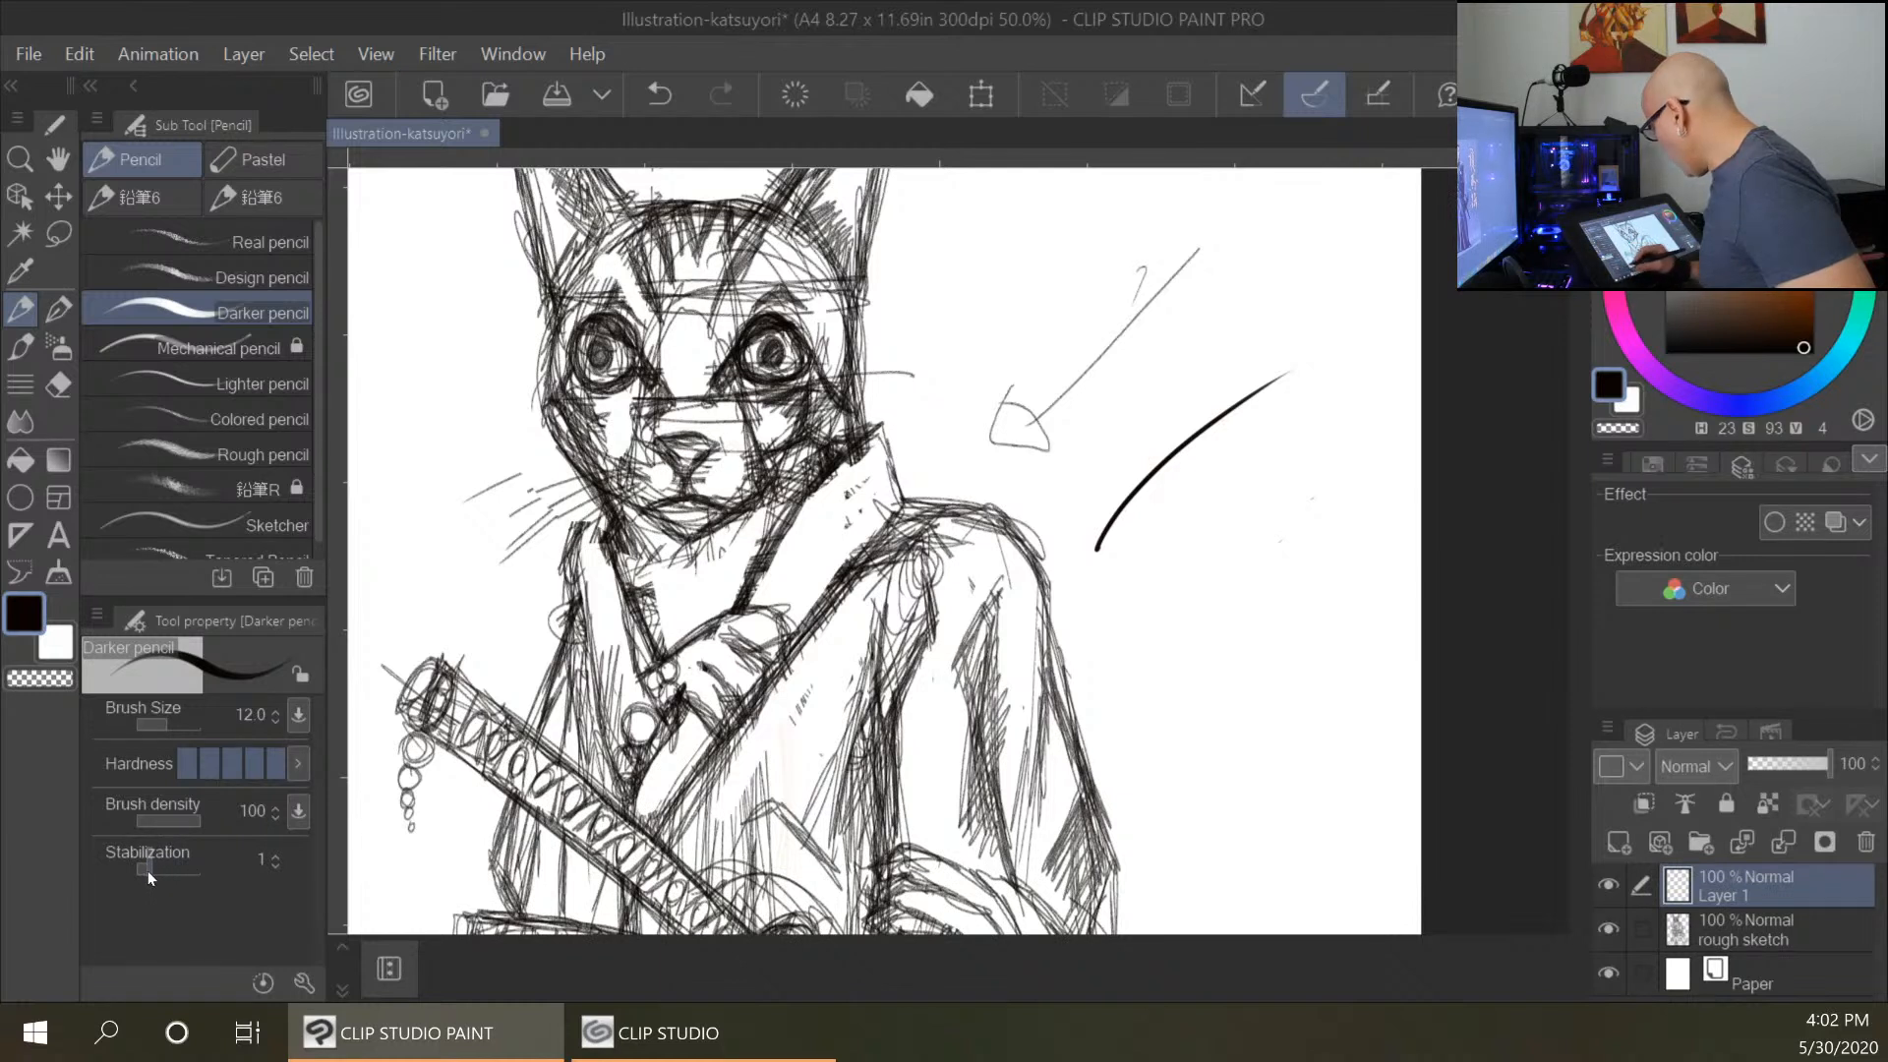
pyautogui.moveTo(1106, 610); pyautogui.dragTo(1334, 437)
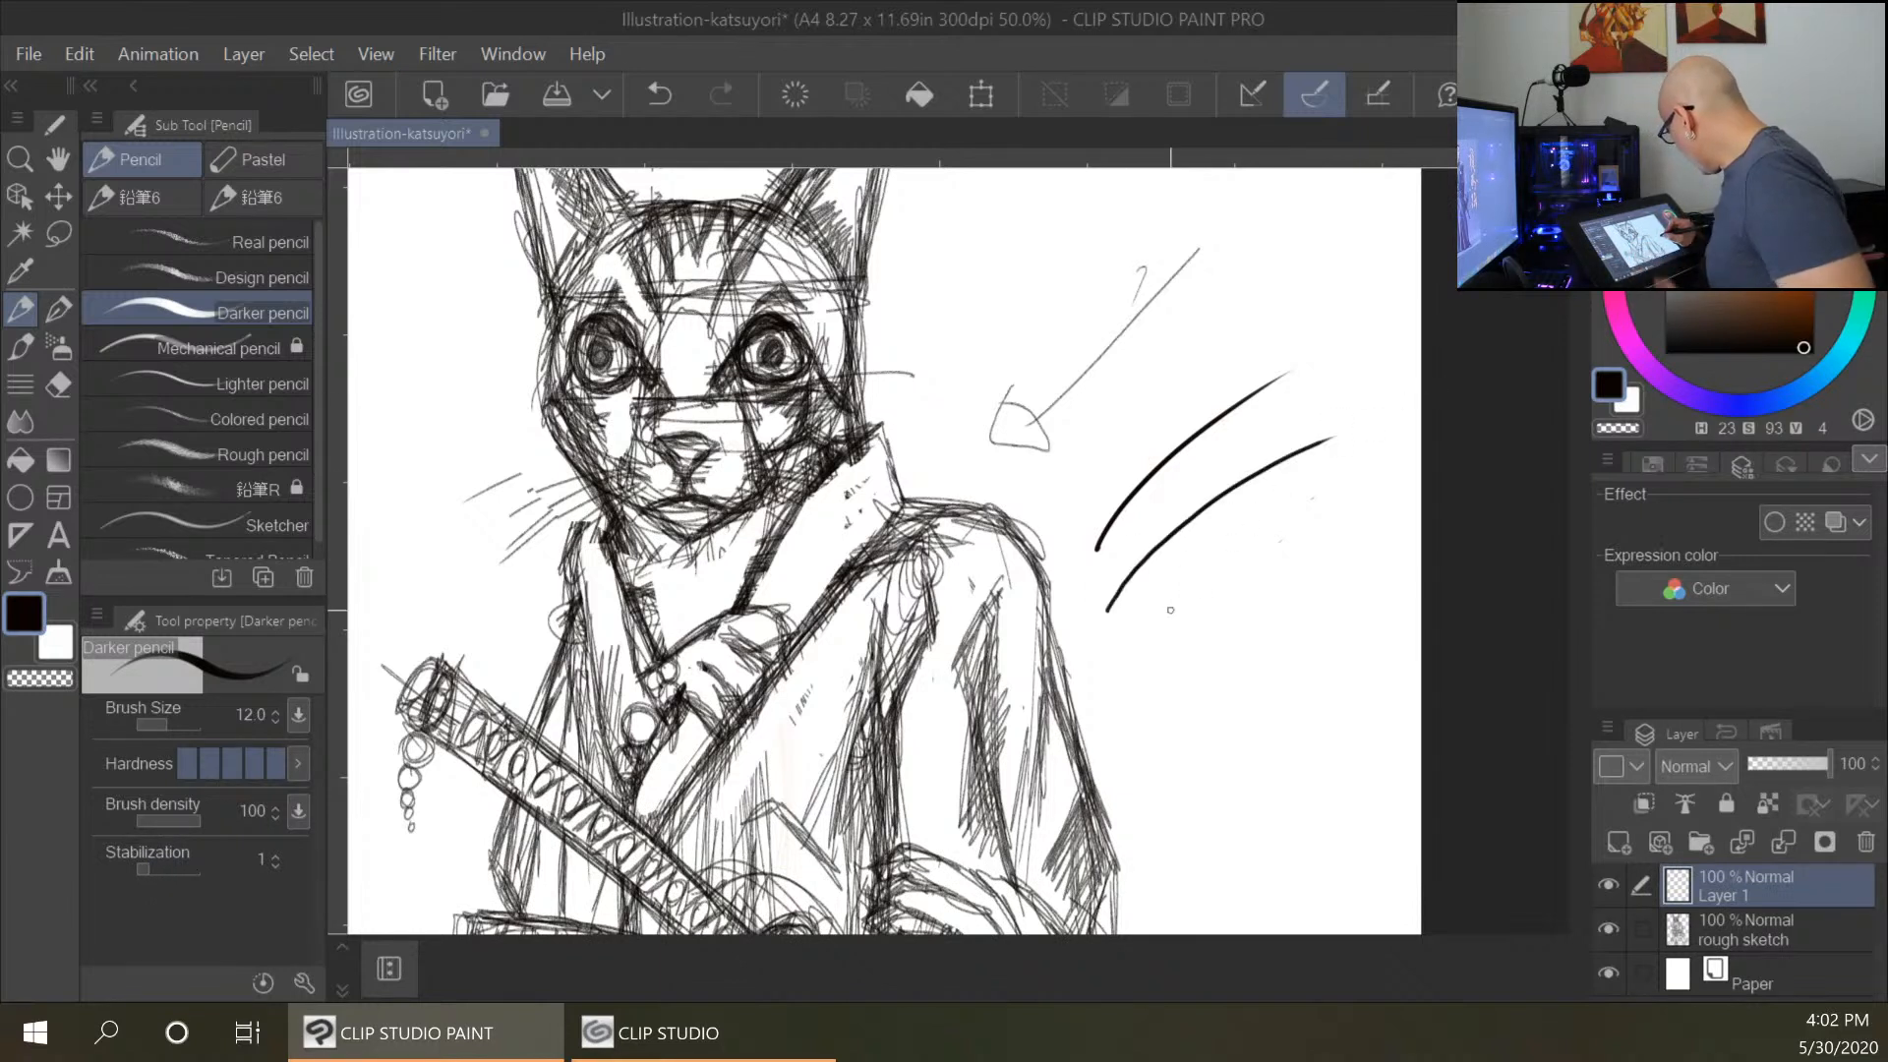
pyautogui.moveTo(1136, 655)
pyautogui.mouseDown()
pyautogui.moveTo(1352, 492)
pyautogui.moveTo(1318, 529)
pyautogui.mouseUp()
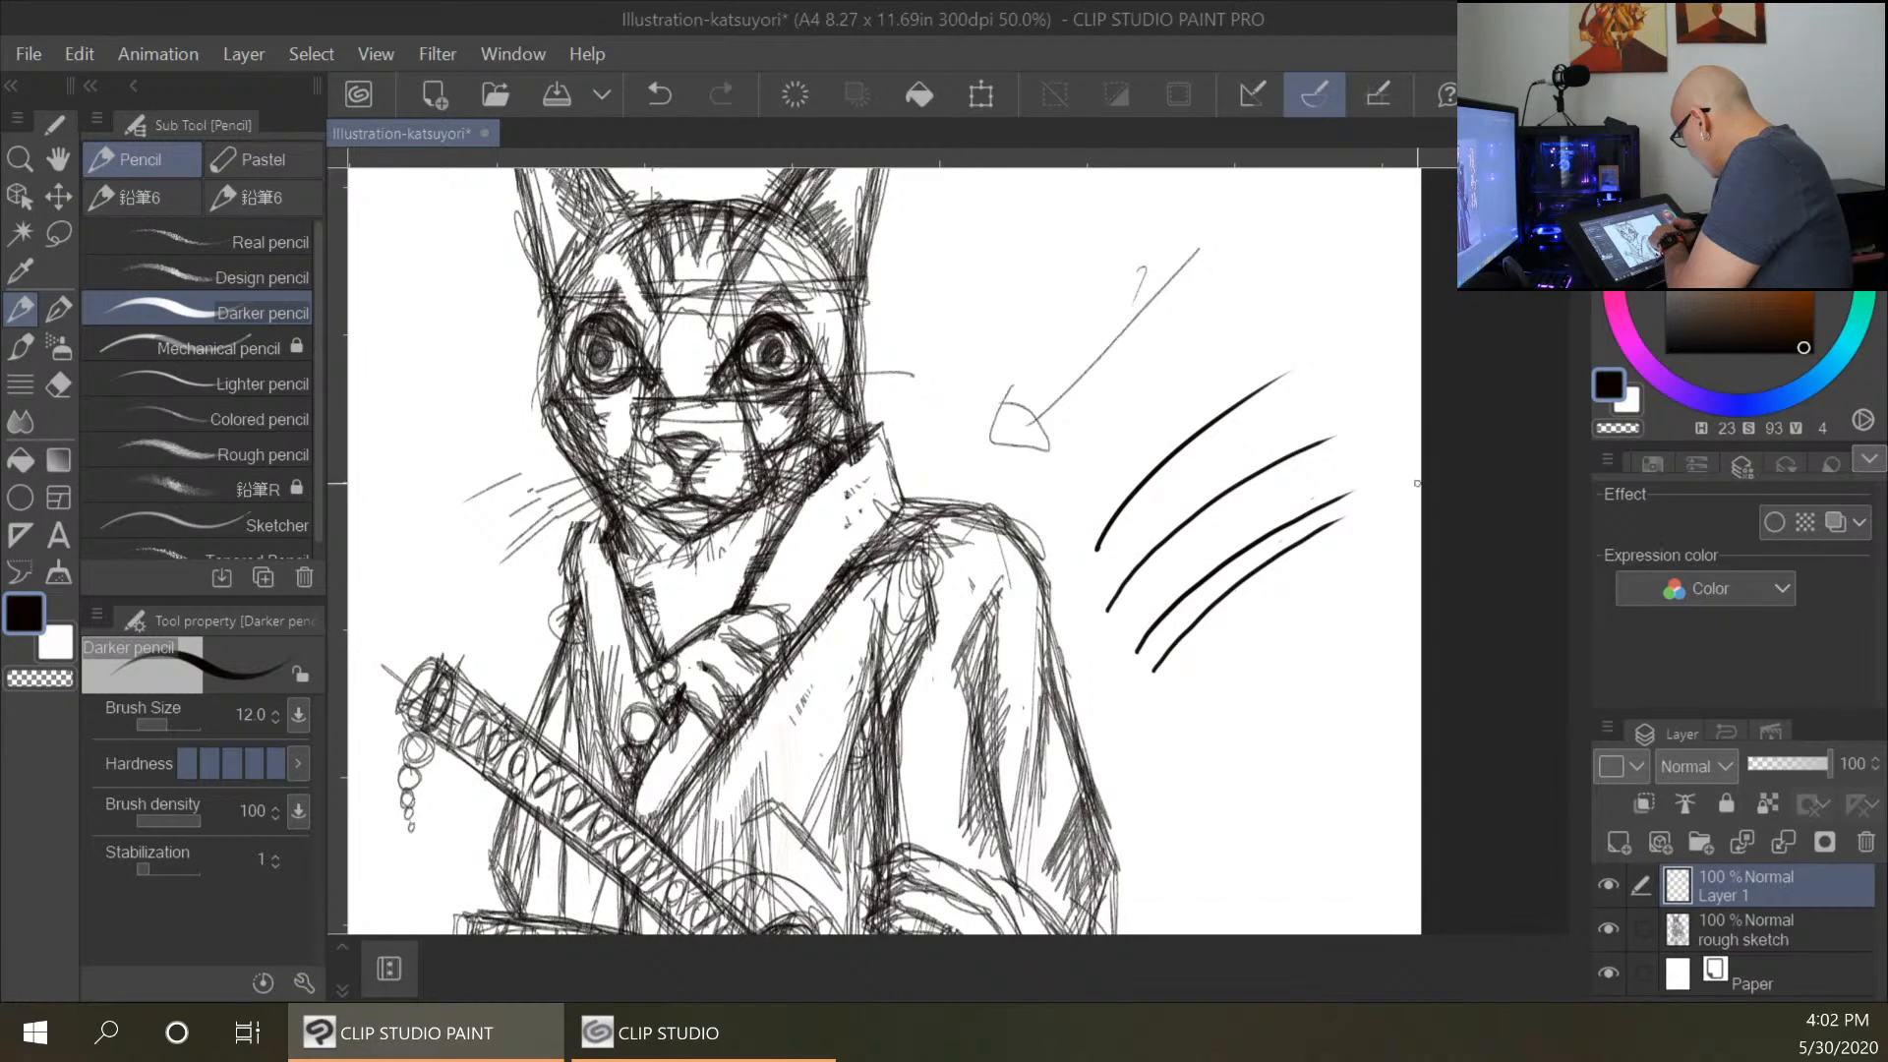
pyautogui.moveTo(1170, 683)
pyautogui.mouseDown()
pyautogui.moveTo(1328, 544)
pyautogui.moveTo(1350, 557)
pyautogui.mouseUp()
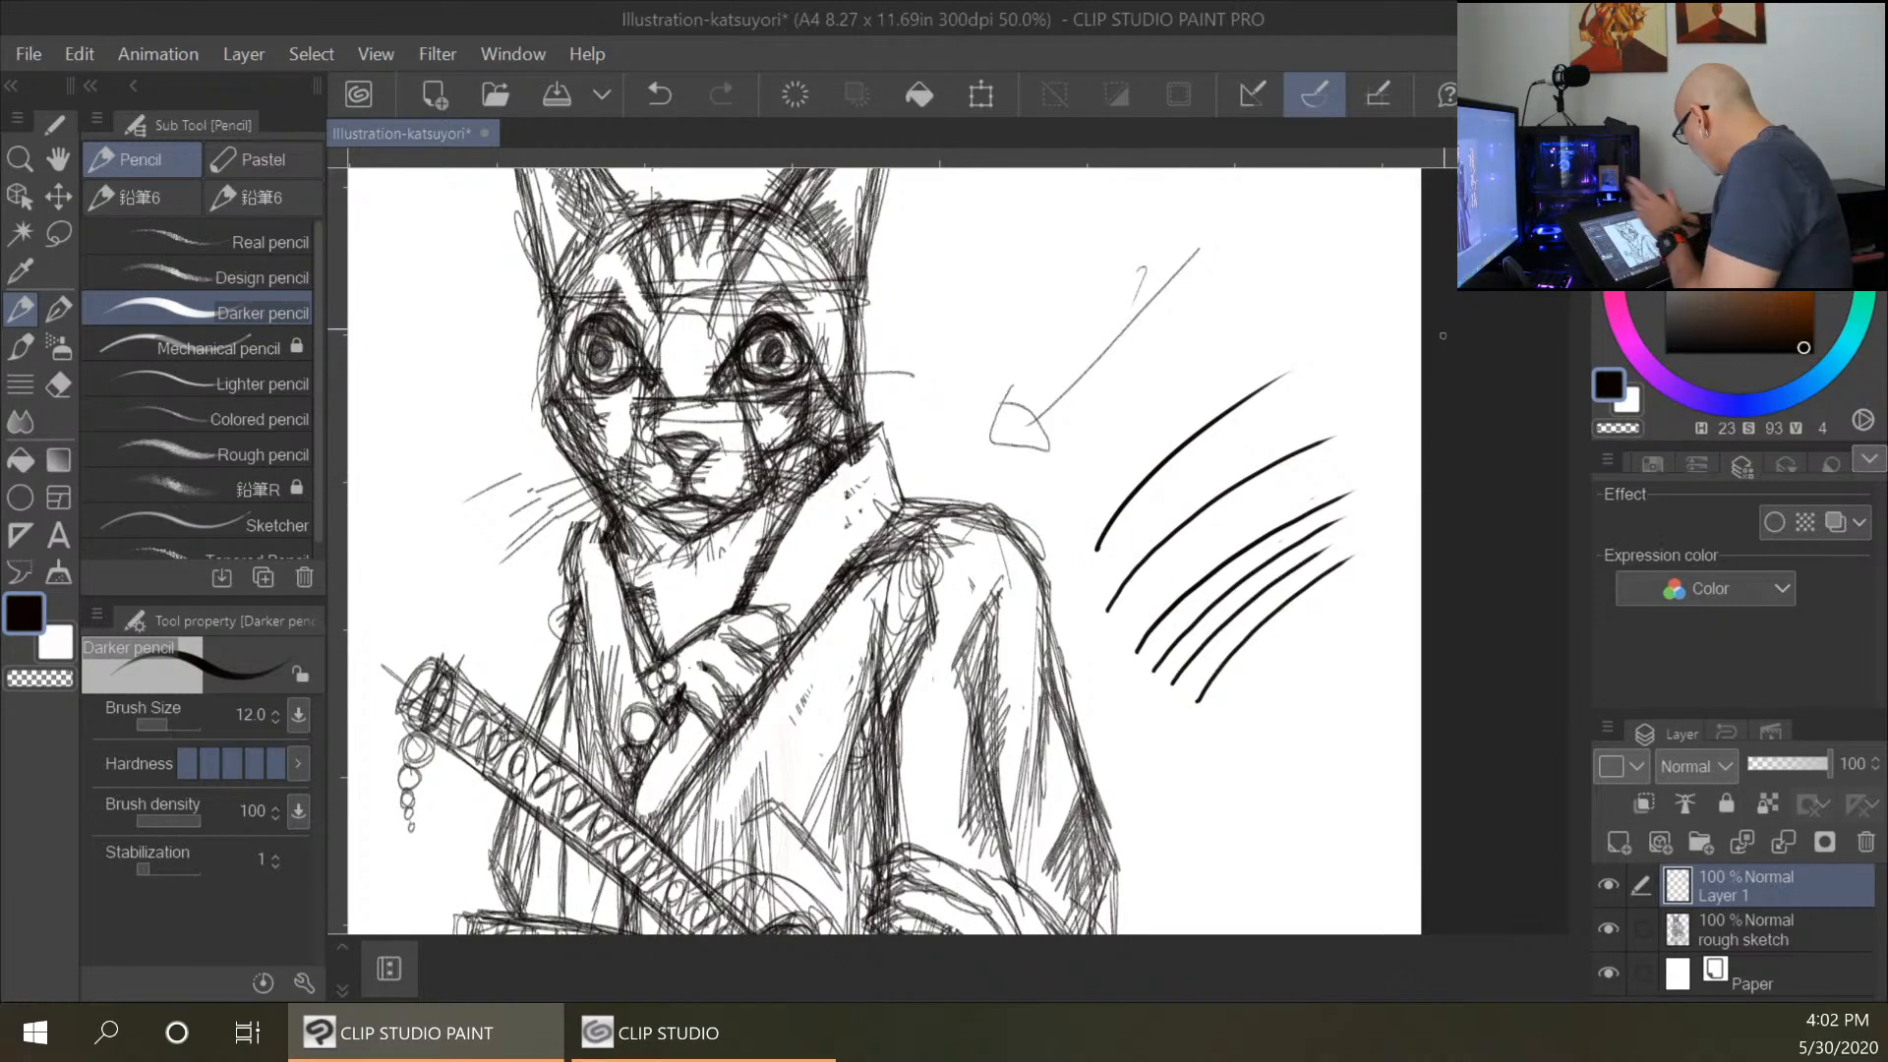
pyautogui.moveTo(1070, 468); pyautogui.dragTo(1315, 278)
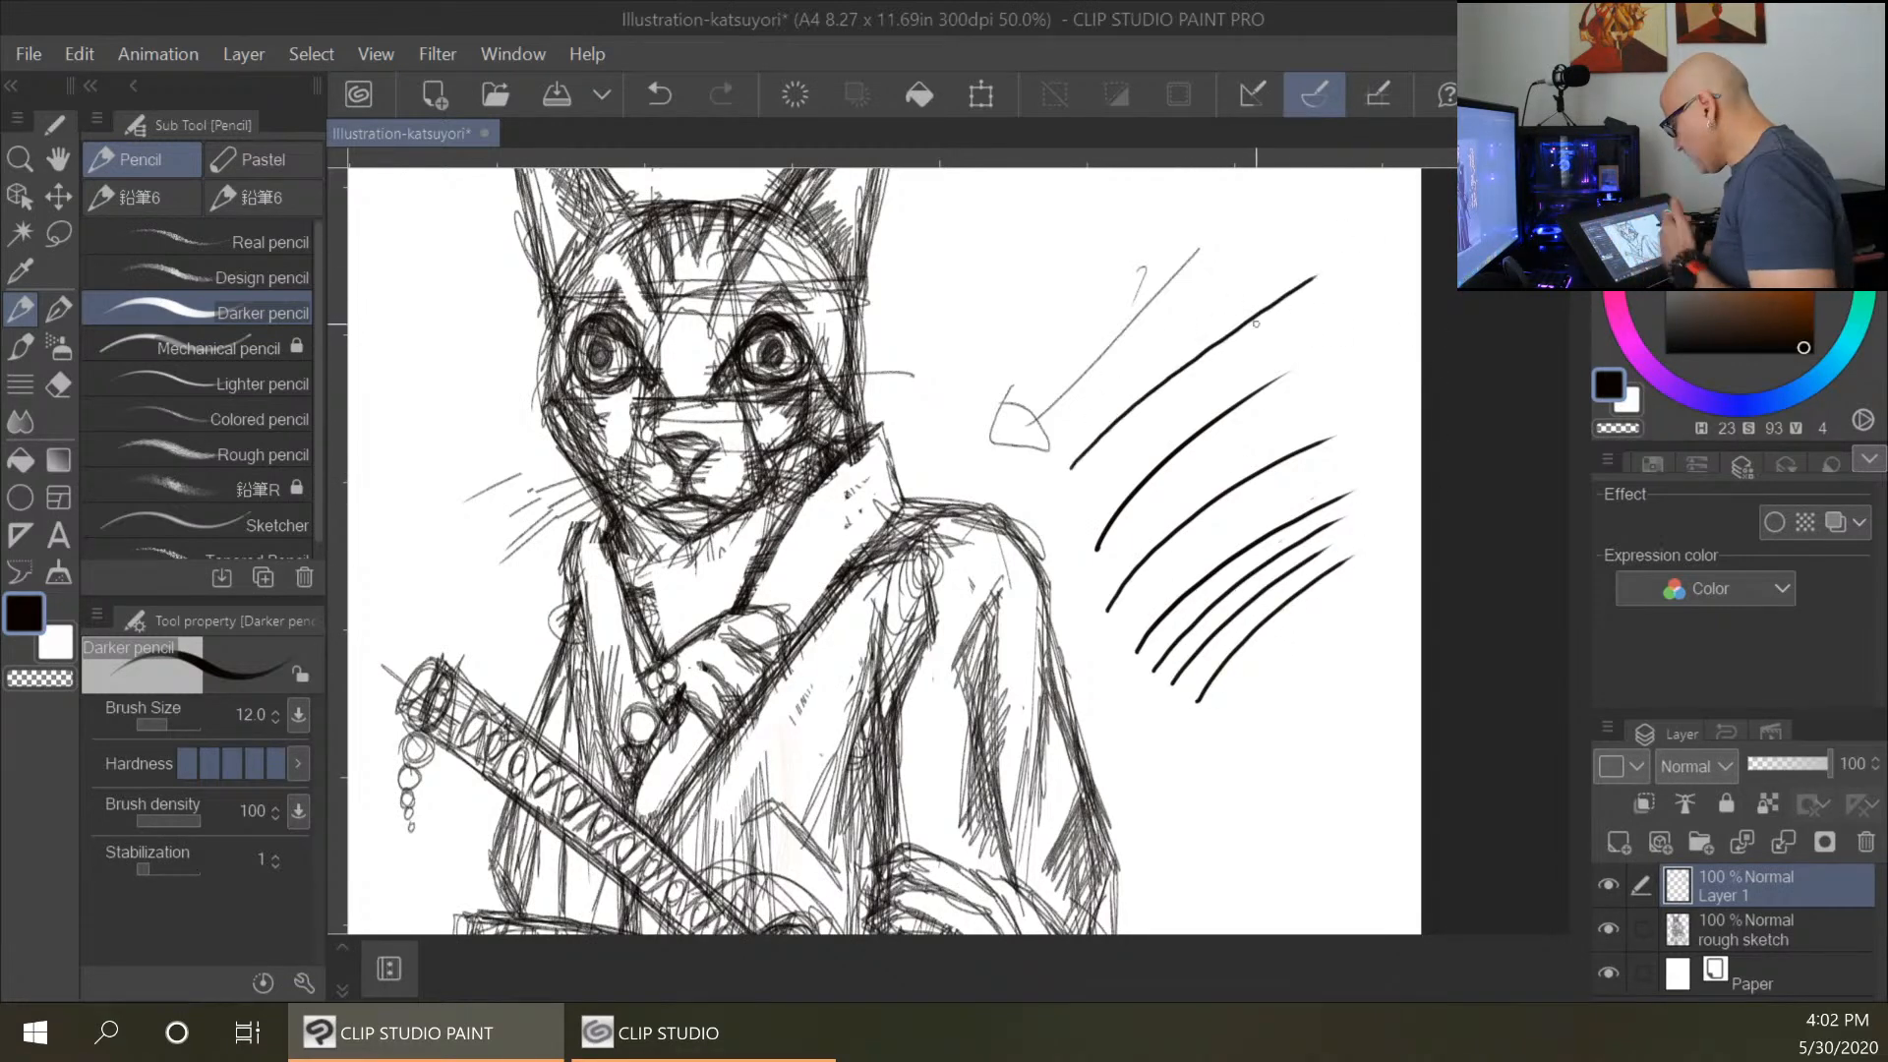
# Set the pencil's stabilization to 13 and try it with long strokes beside the figure's head.
pyautogui.moveTo(171, 870); pyautogui.dragTo(177, 869)
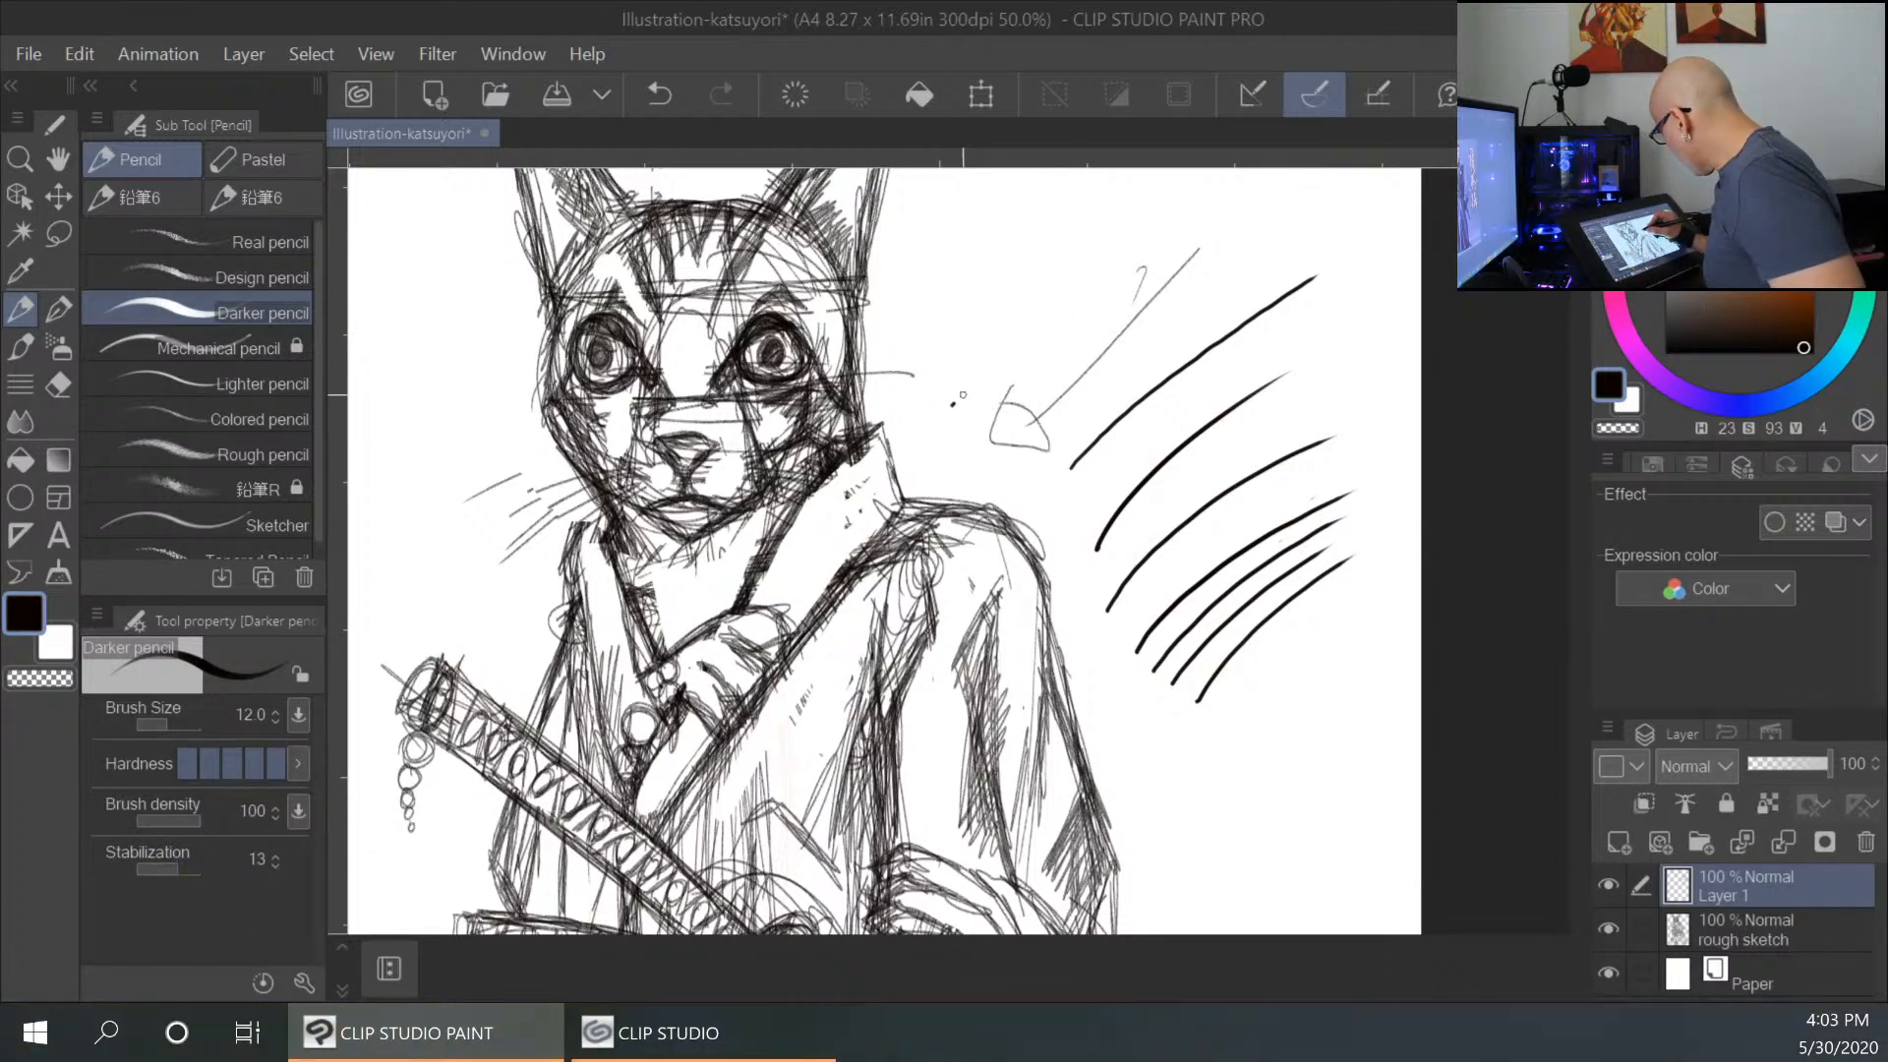
pyautogui.moveTo(952, 403); pyautogui.dragTo(1298, 209)
pyautogui.moveTo(961, 452)
pyautogui.mouseDown()
pyautogui.moveTo(1233, 283)
pyautogui.moveTo(1048, 430)
pyautogui.moveTo(1257, 313)
pyautogui.moveTo(1111, 424)
pyautogui.mouseUp()
# Erase all the test strokes and their leftover specks from Layer 1 in the blank area beside the figure.
pyautogui.moveTo(1298, 285); pyautogui.dragTo(1229, 334)
pyautogui.moveTo(1099, 499); pyautogui.dragTo(1256, 394)
pyautogui.moveTo(1111, 600); pyautogui.dragTo(1278, 379)
pyautogui.moveTo(1147, 541); pyautogui.dragTo(1298, 448)
pyautogui.moveTo(1140, 649)
pyautogui.mouseDown()
pyautogui.moveTo(1354, 464)
pyautogui.moveTo(1160, 669)
pyautogui.mouseUp()
pyautogui.moveTo(1347, 551)
pyautogui.mouseDown()
pyautogui.moveTo(1243, 644)
pyautogui.moveTo(1138, 653)
pyautogui.mouseUp()
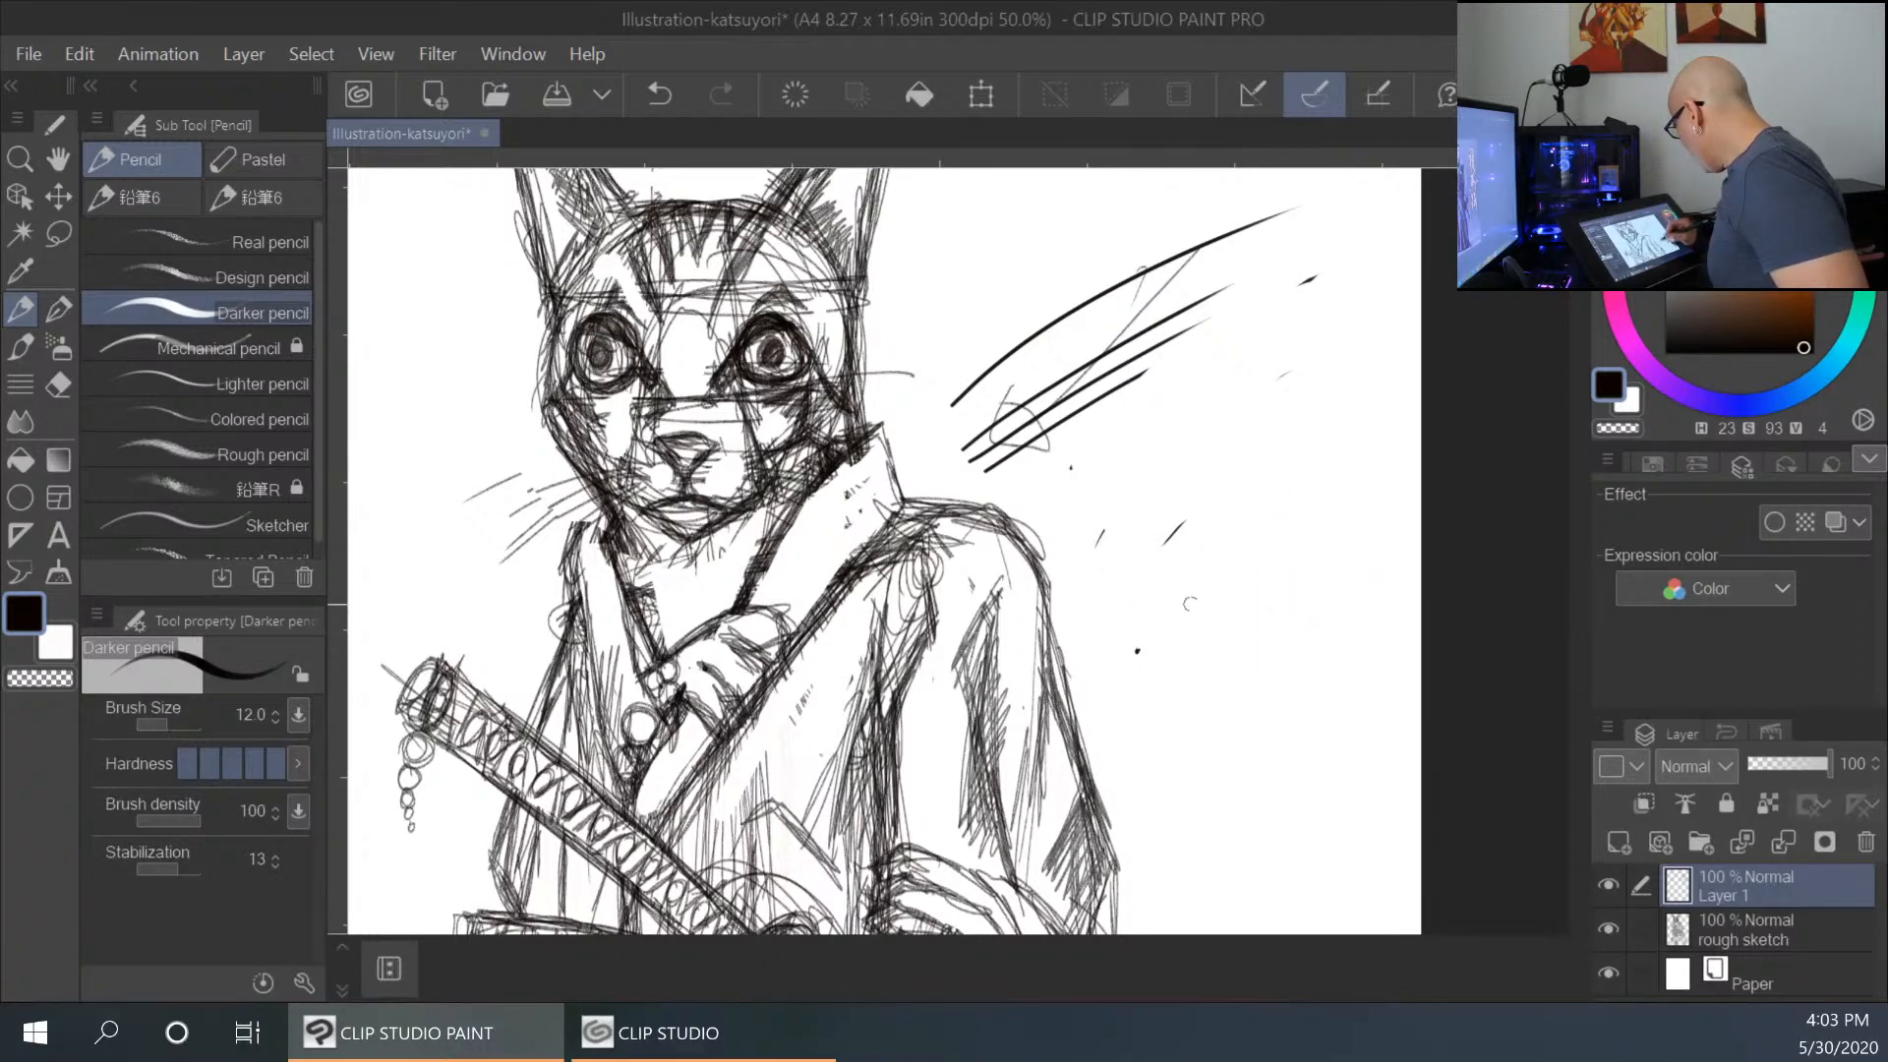
pyautogui.moveTo(1170, 536); pyautogui.dragTo(1097, 547)
pyautogui.moveTo(1047, 408)
pyautogui.mouseDown()
pyautogui.moveTo(1002, 453)
pyautogui.moveTo(952, 387)
pyautogui.mouseUp()
pyautogui.moveTo(1130, 277); pyautogui.dragTo(1028, 344)
pyautogui.moveTo(1180, 258); pyautogui.dragTo(1047, 388)
pyautogui.moveTo(1190, 316); pyautogui.dragTo(966, 455)
pyautogui.moveTo(1189, 250); pyautogui.dragTo(1289, 212)
pyautogui.moveTo(1192, 304); pyautogui.dragTo(1251, 292)
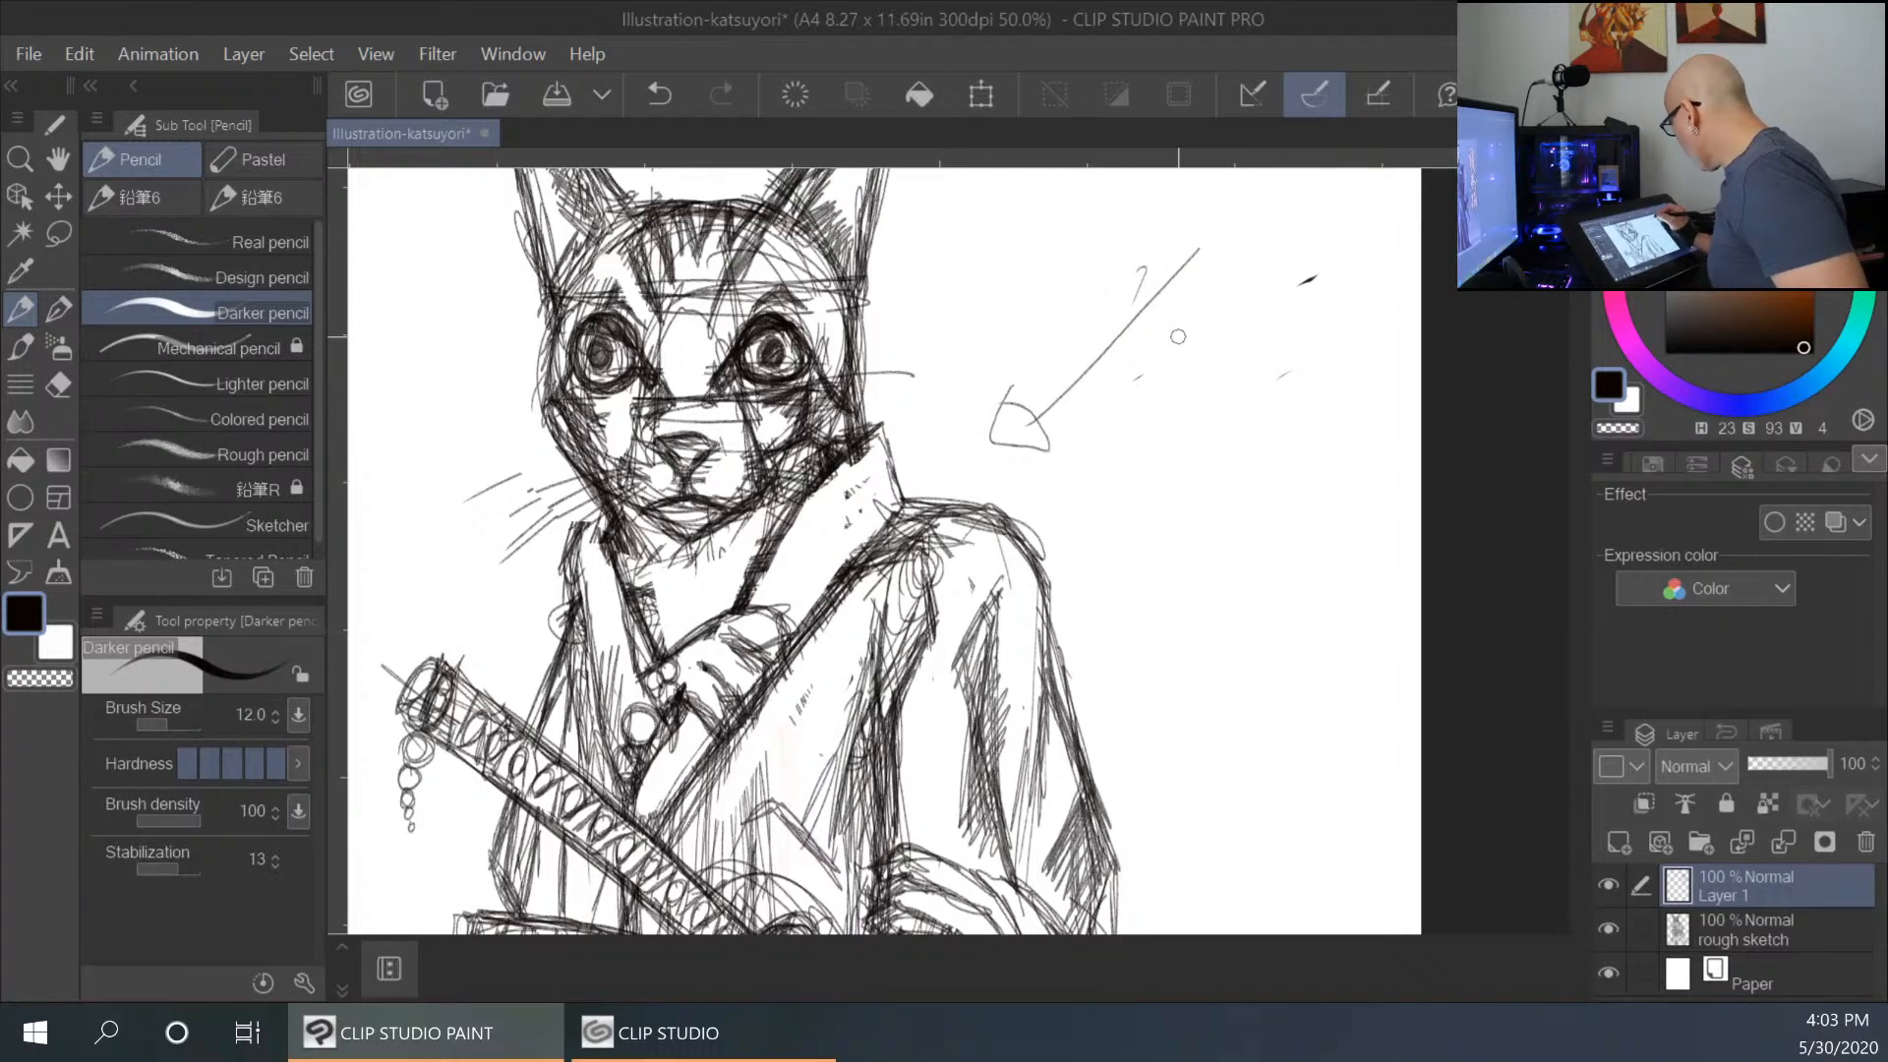
pyautogui.moveTo(1158, 370)
pyautogui.mouseDown()
pyautogui.moveTo(1100, 419)
pyautogui.moveTo(1199, 429)
pyautogui.moveTo(1257, 340)
pyautogui.mouseUp()
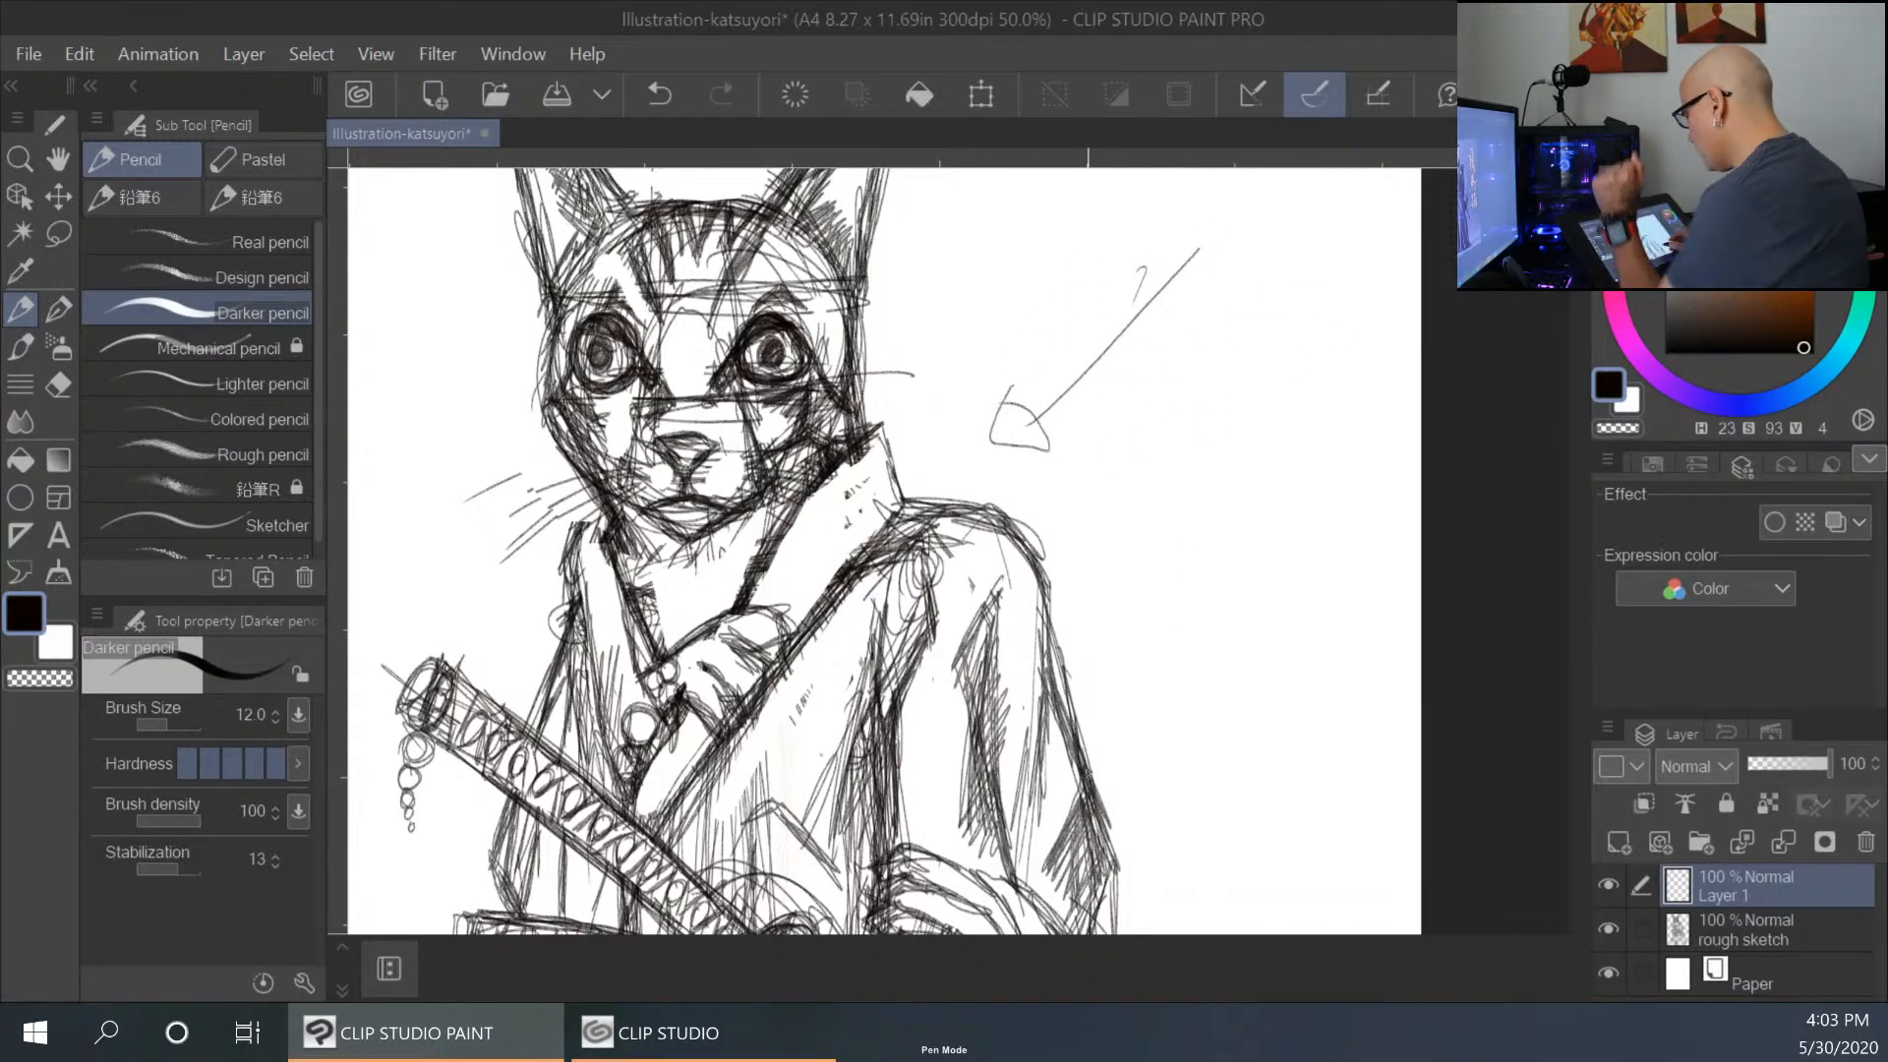
# Lower the rough sketch layer's opacity to 54% and make Layer 1 the active layer.
pyautogui.click(1785, 931)
pyautogui.moveTo(1820, 763); pyautogui.dragTo(1790, 763)
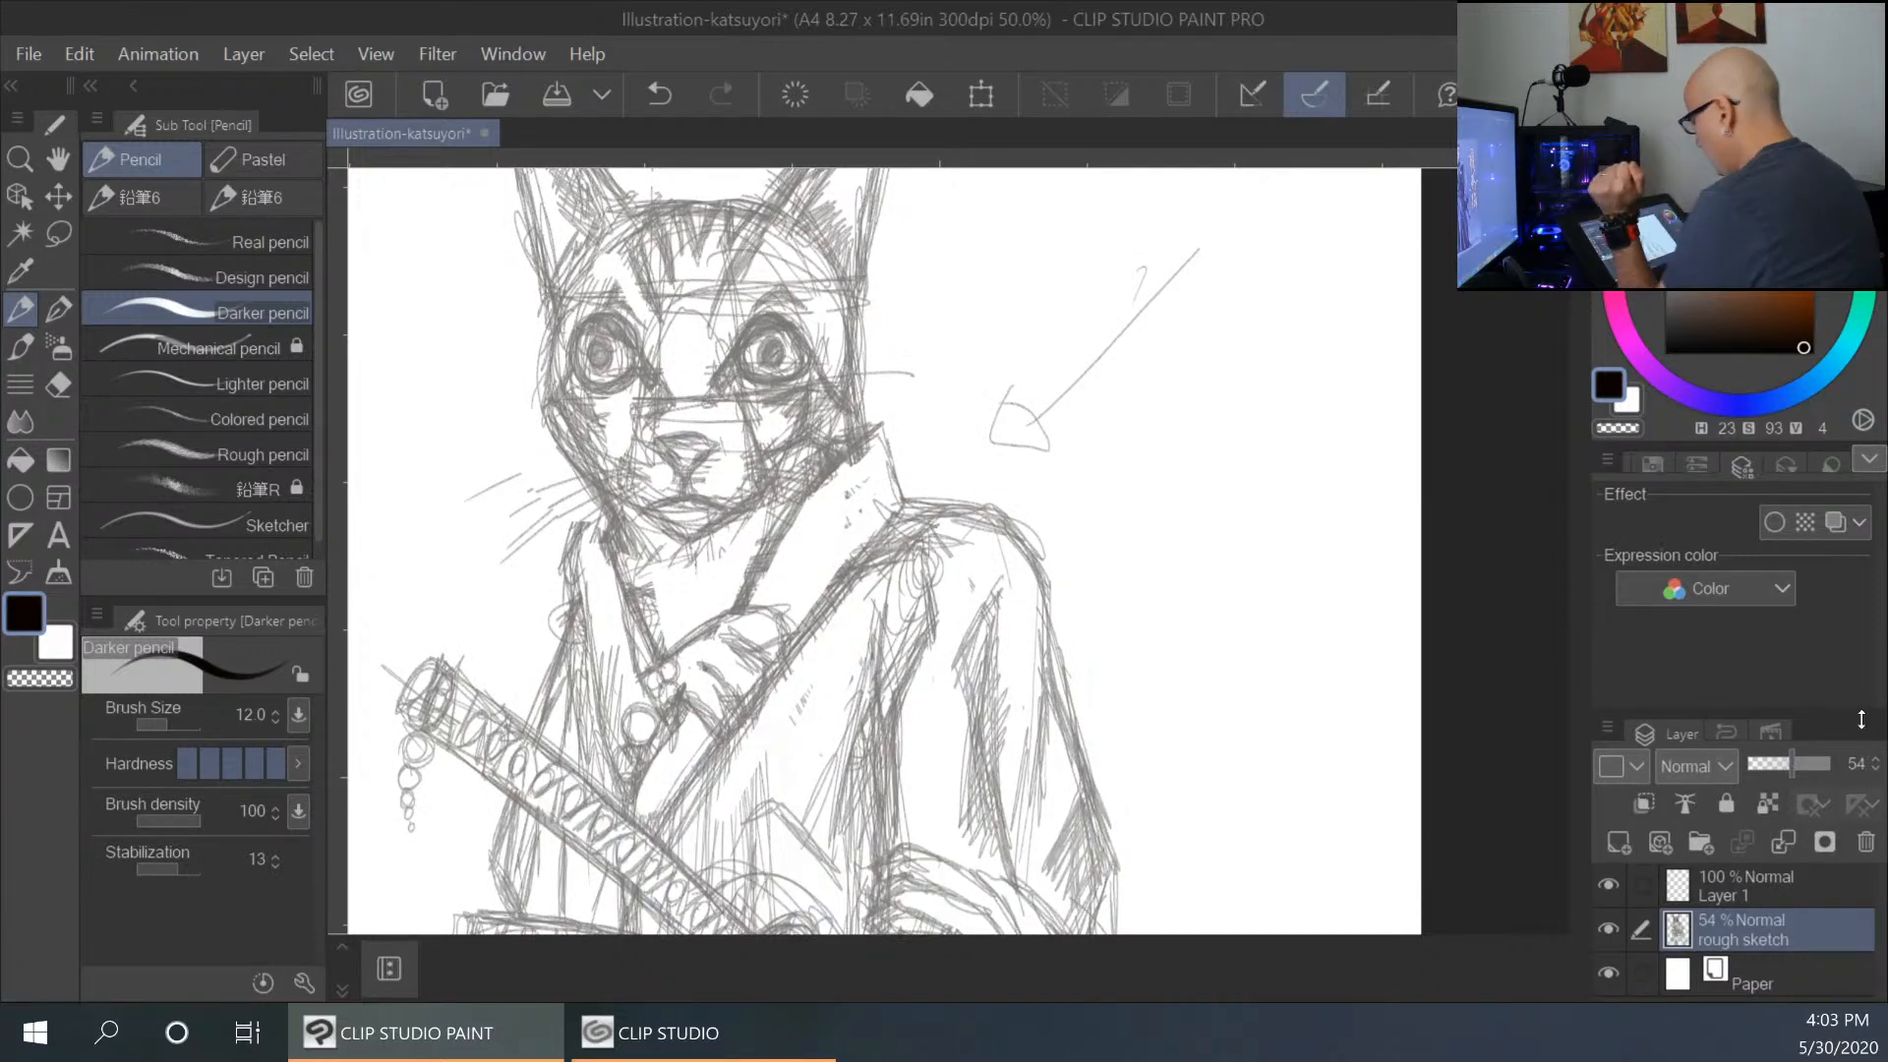
pyautogui.hotkey('ctrl', '+')
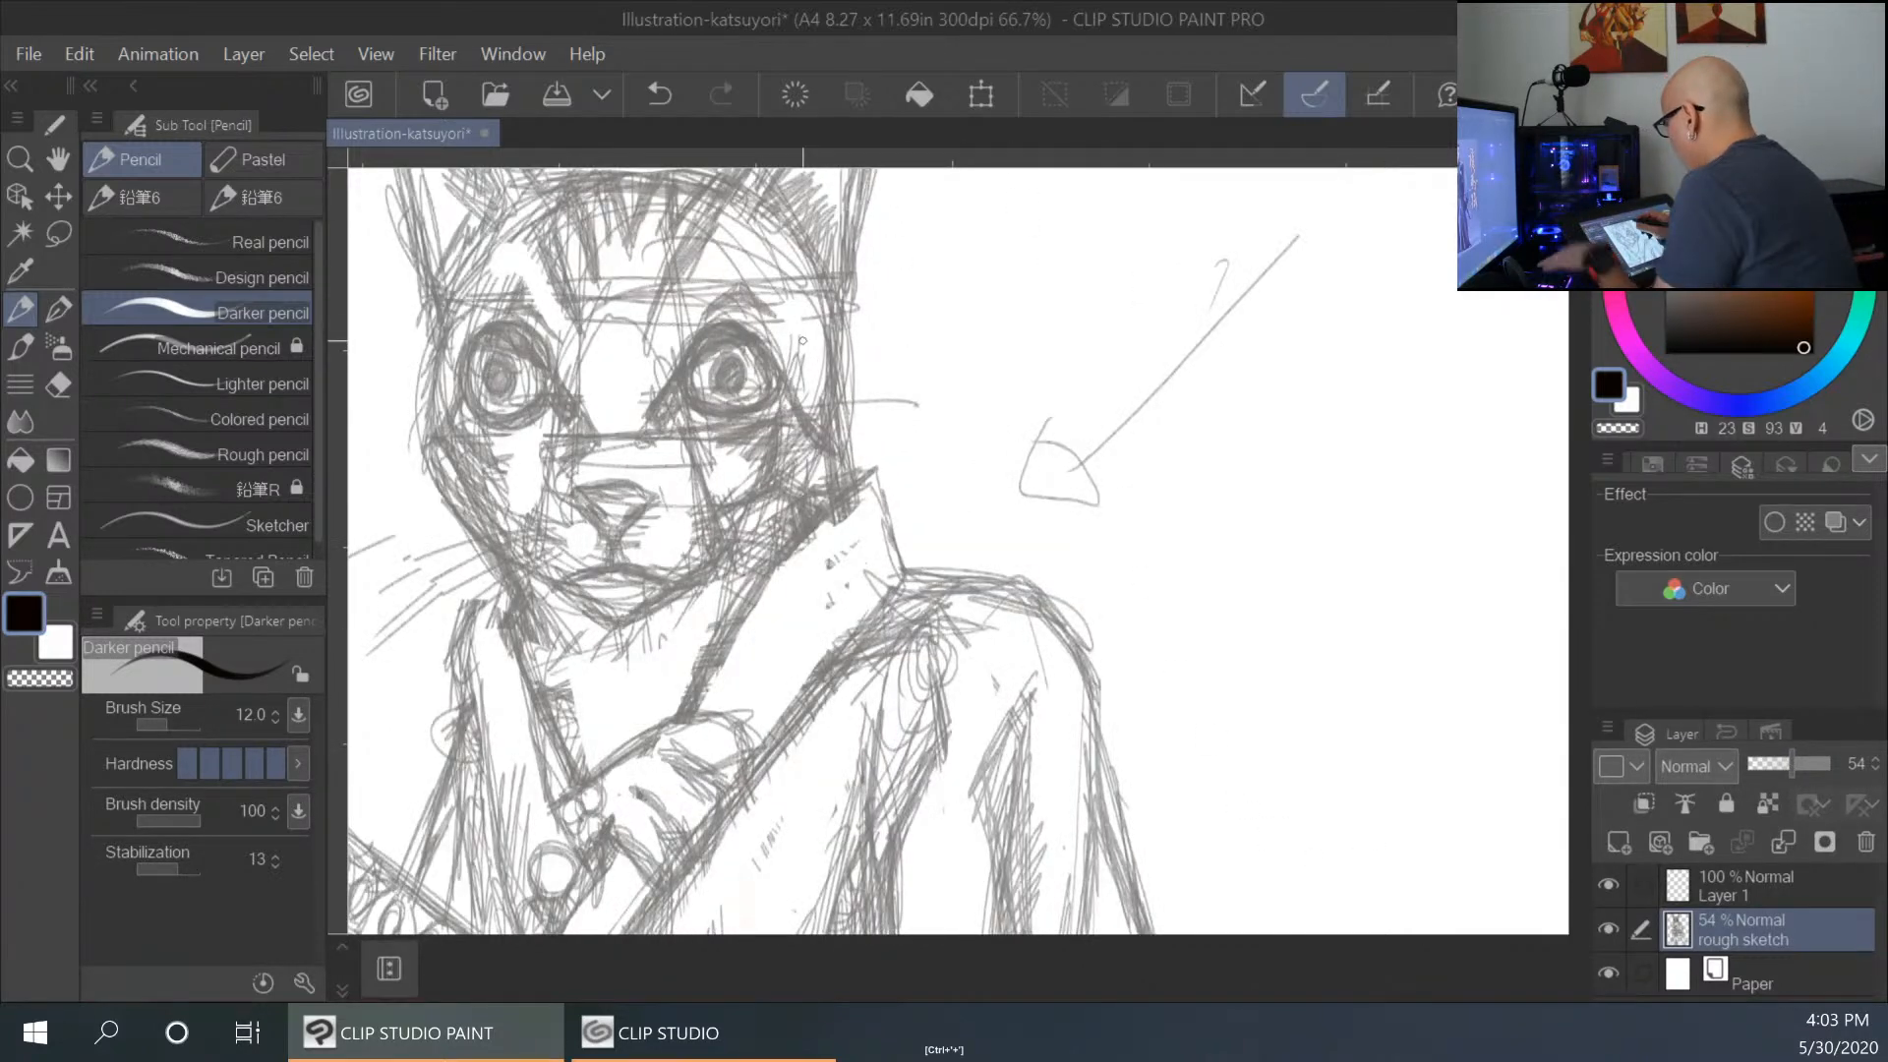
pyautogui.moveTo(861, 351); pyautogui.dragTo(855, 377)
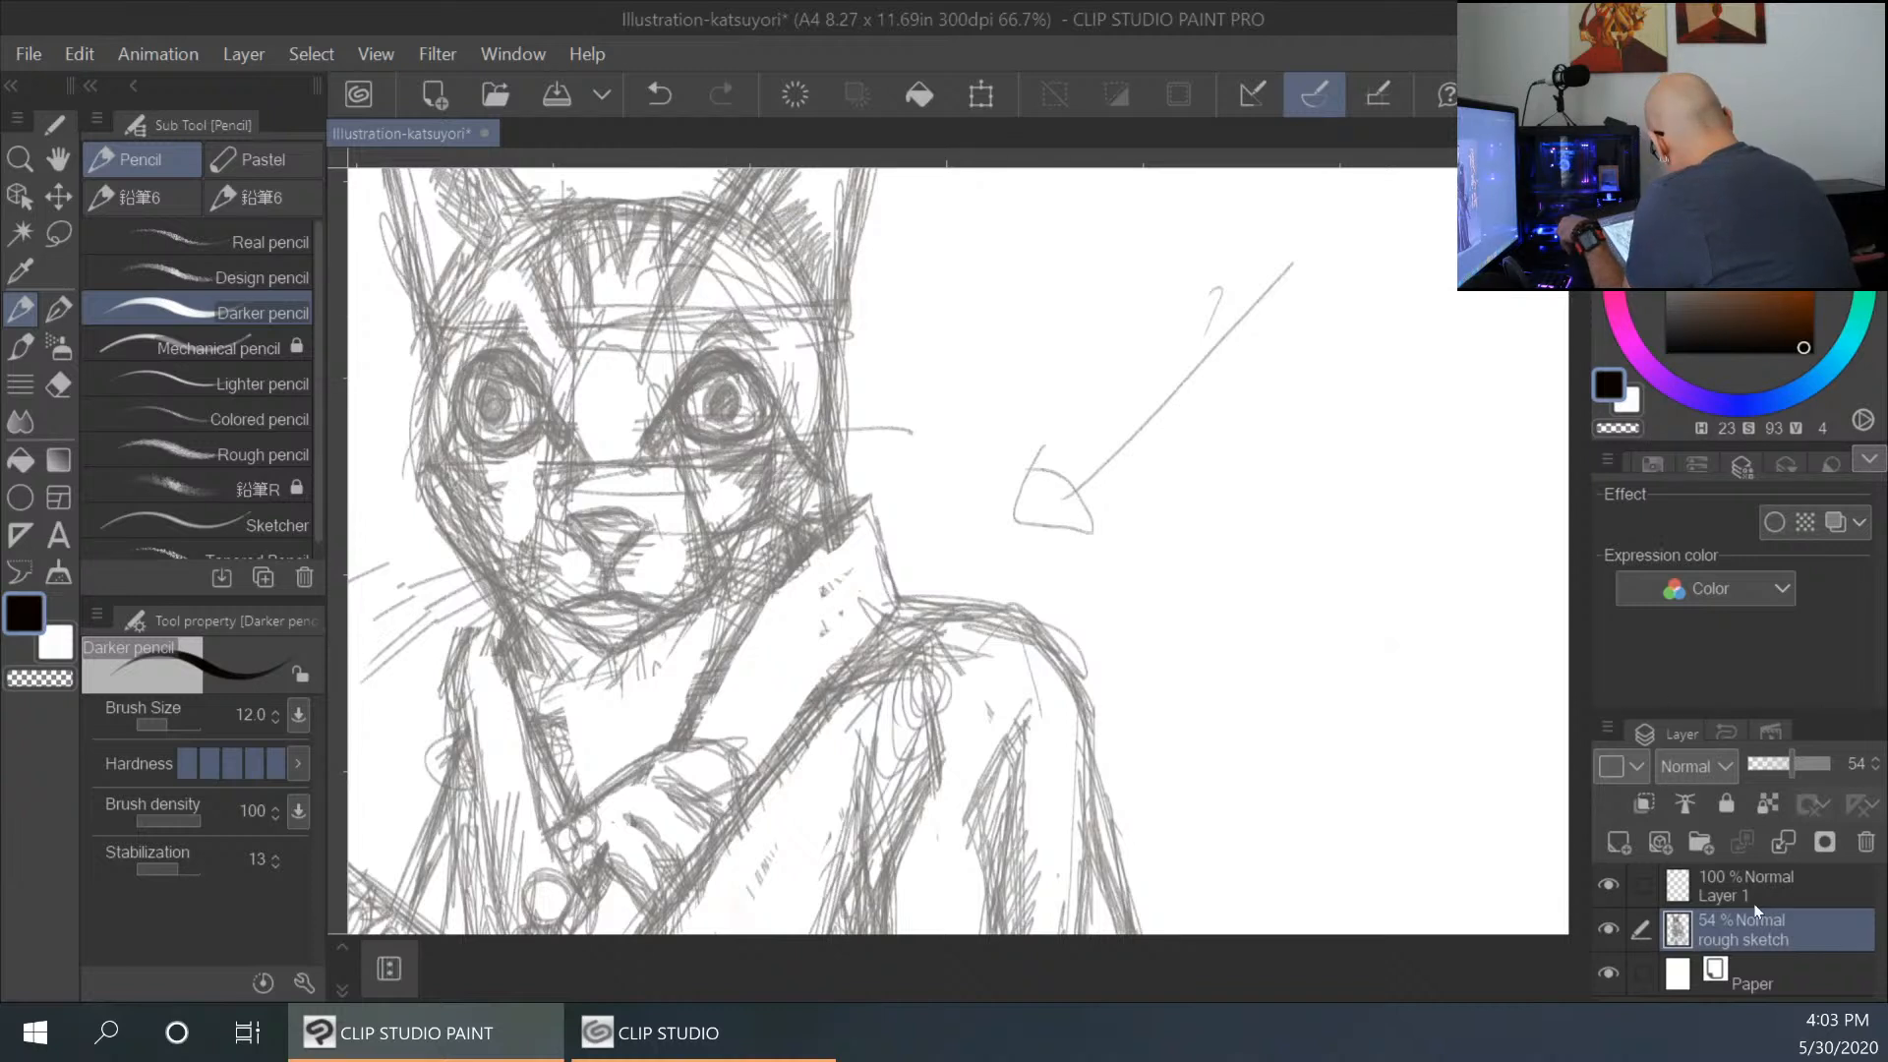
pyautogui.click(1783, 898)
# Undo a trial stroke, reduce the brush size to 8 and ink a solid pupil in the drawing's right-hand eye.
pyautogui.moveTo(874, 351); pyautogui.dragTo(1025, 277)
pyautogui.hotkey('ctrl', 'z')
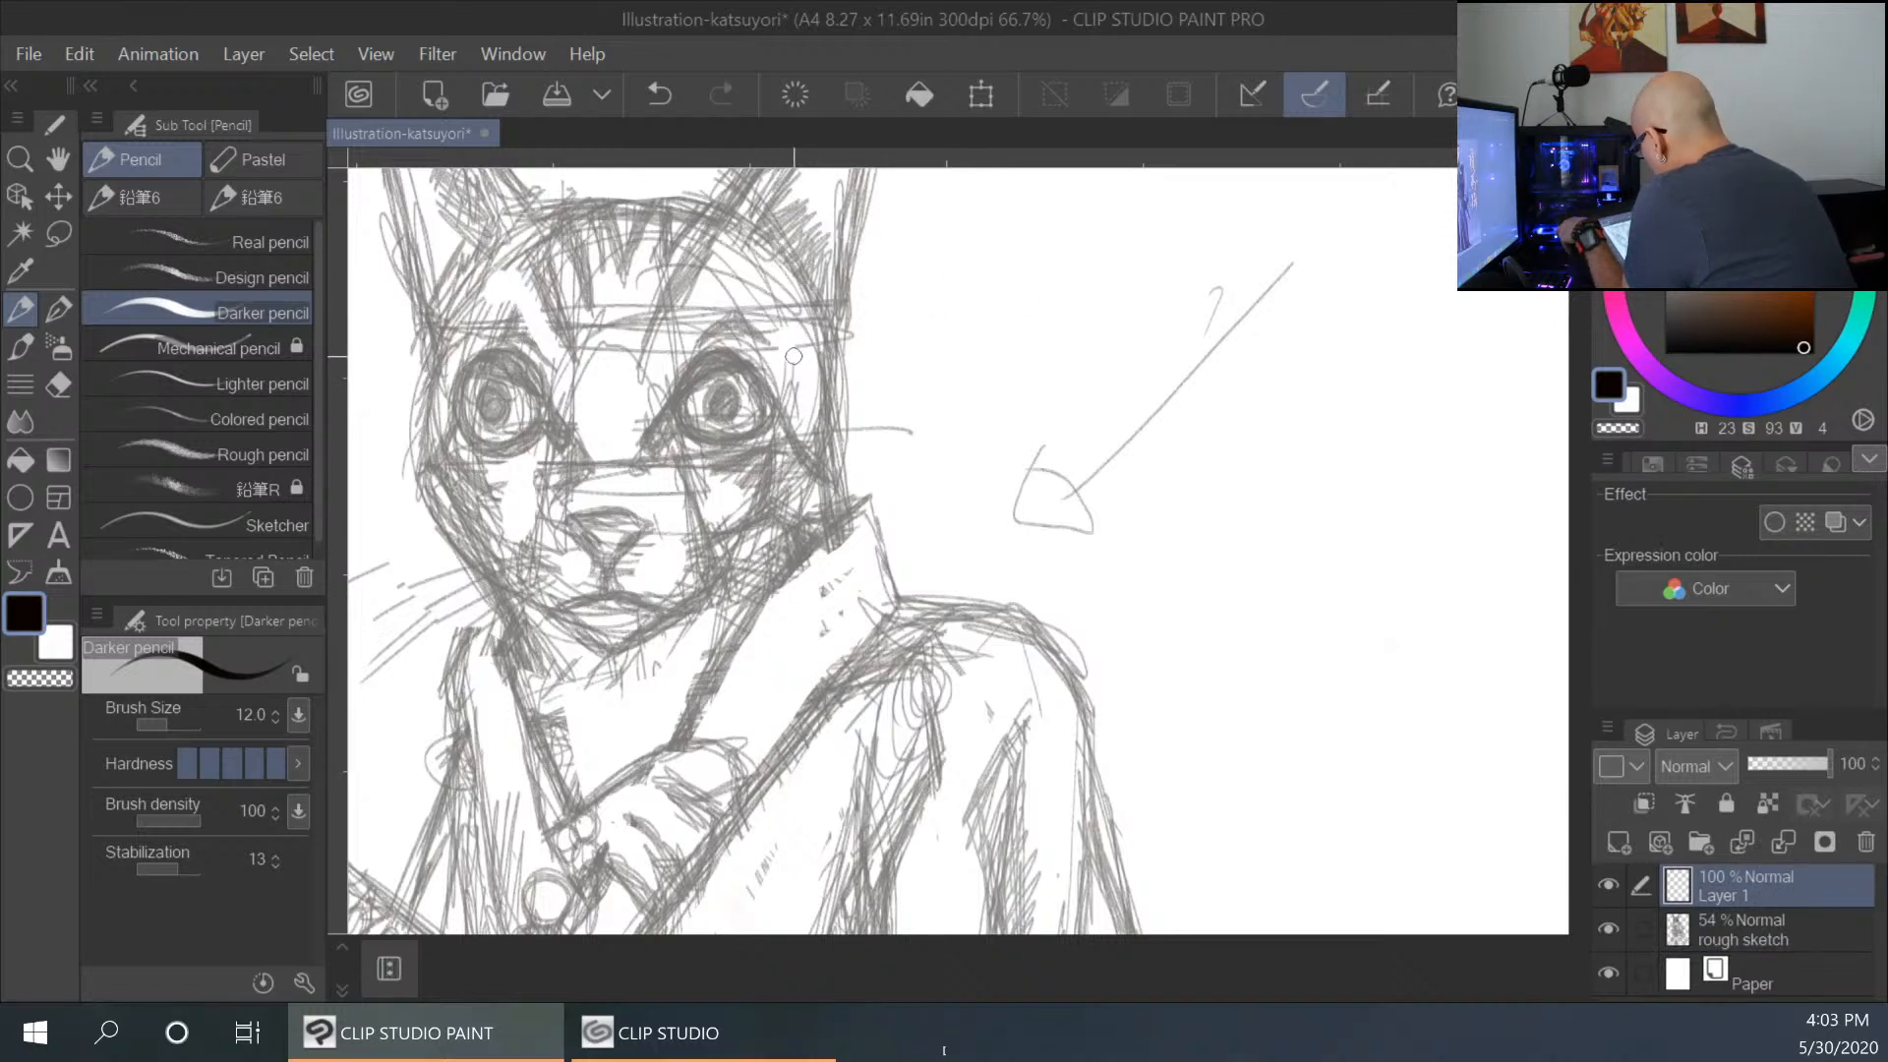
pyautogui.press('[')
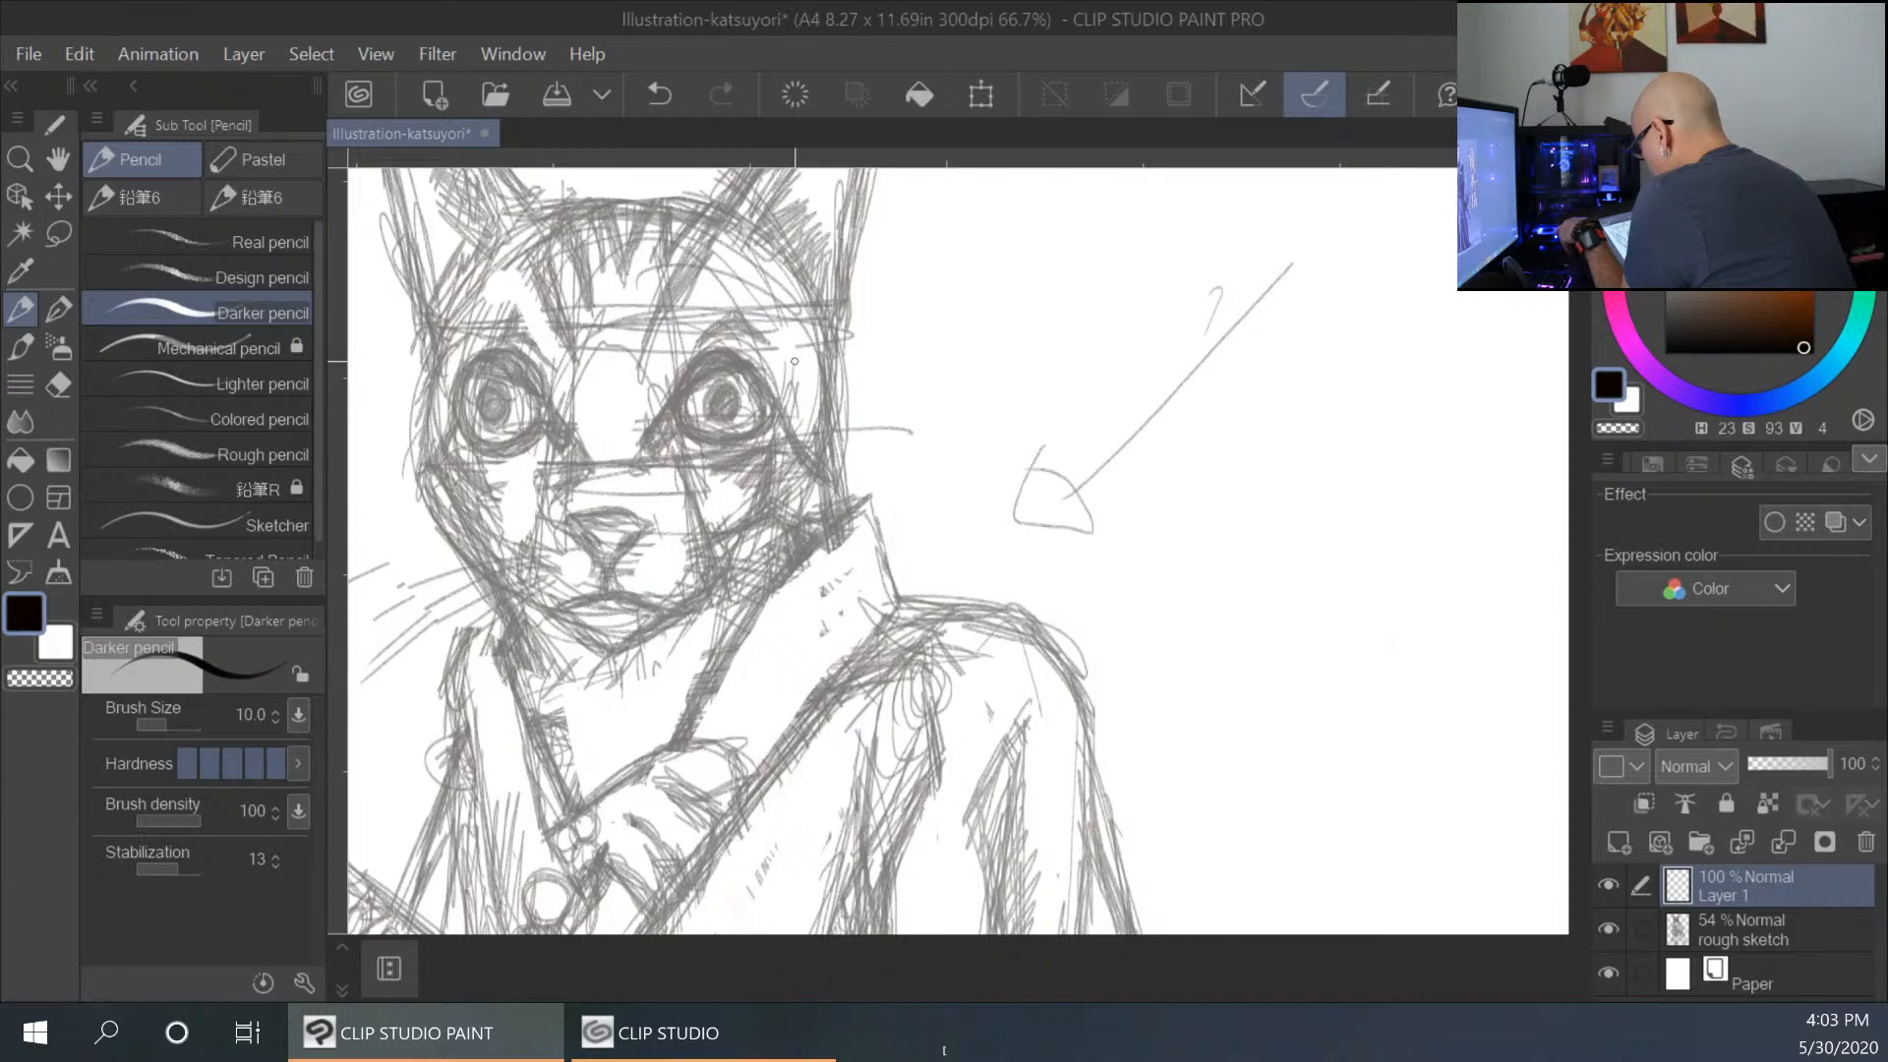
pyautogui.press('[')
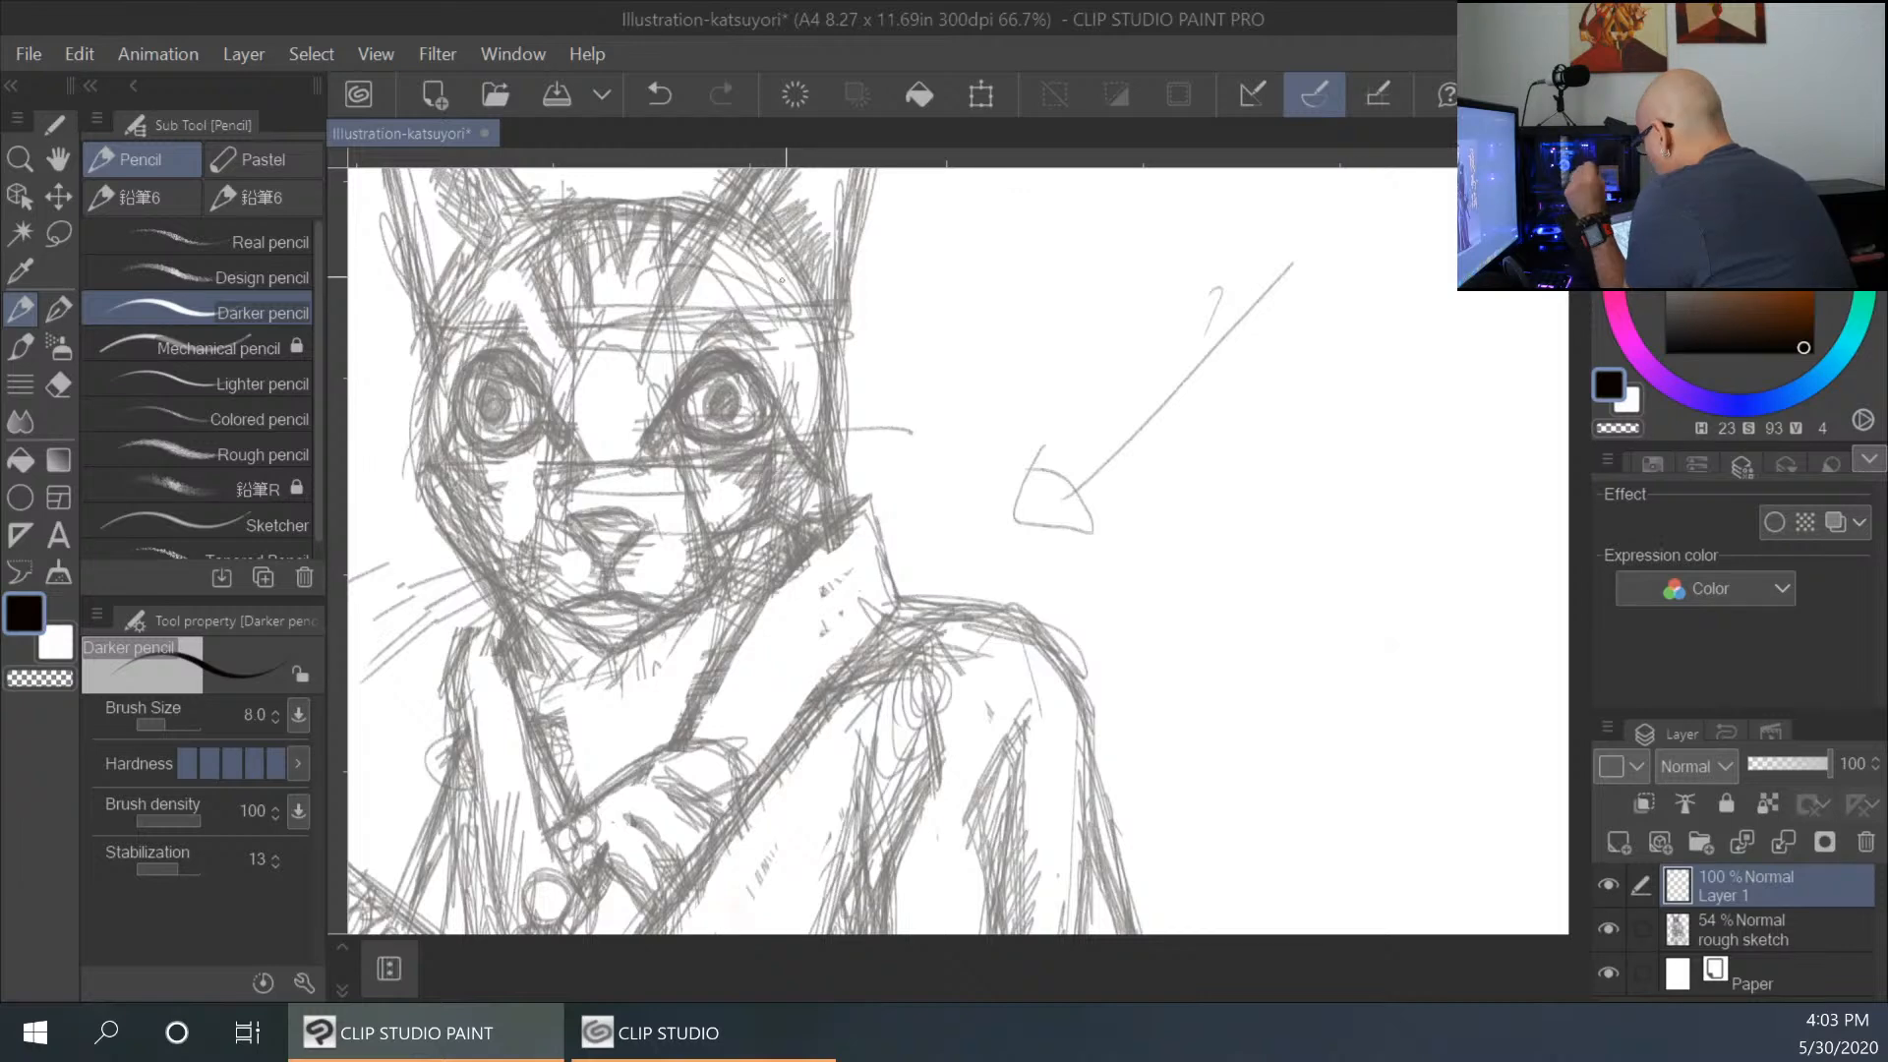
pyautogui.hotkey('ctrl', '+')
pyautogui.hotkey('ctrl', '+')
pyautogui.moveTo(639, 470)
pyautogui.mouseDown()
pyautogui.moveTo(600, 508)
pyautogui.moveTo(656, 478)
pyautogui.moveTo(634, 472)
pyautogui.moveTo(662, 522)
pyautogui.moveTo(655, 488)
pyautogui.moveTo(602, 508)
pyautogui.moveTo(644, 487)
pyautogui.moveTo(627, 480)
pyautogui.moveTo(608, 517)
pyautogui.moveTo(646, 492)
pyautogui.moveTo(668, 506)
pyautogui.mouseUp()
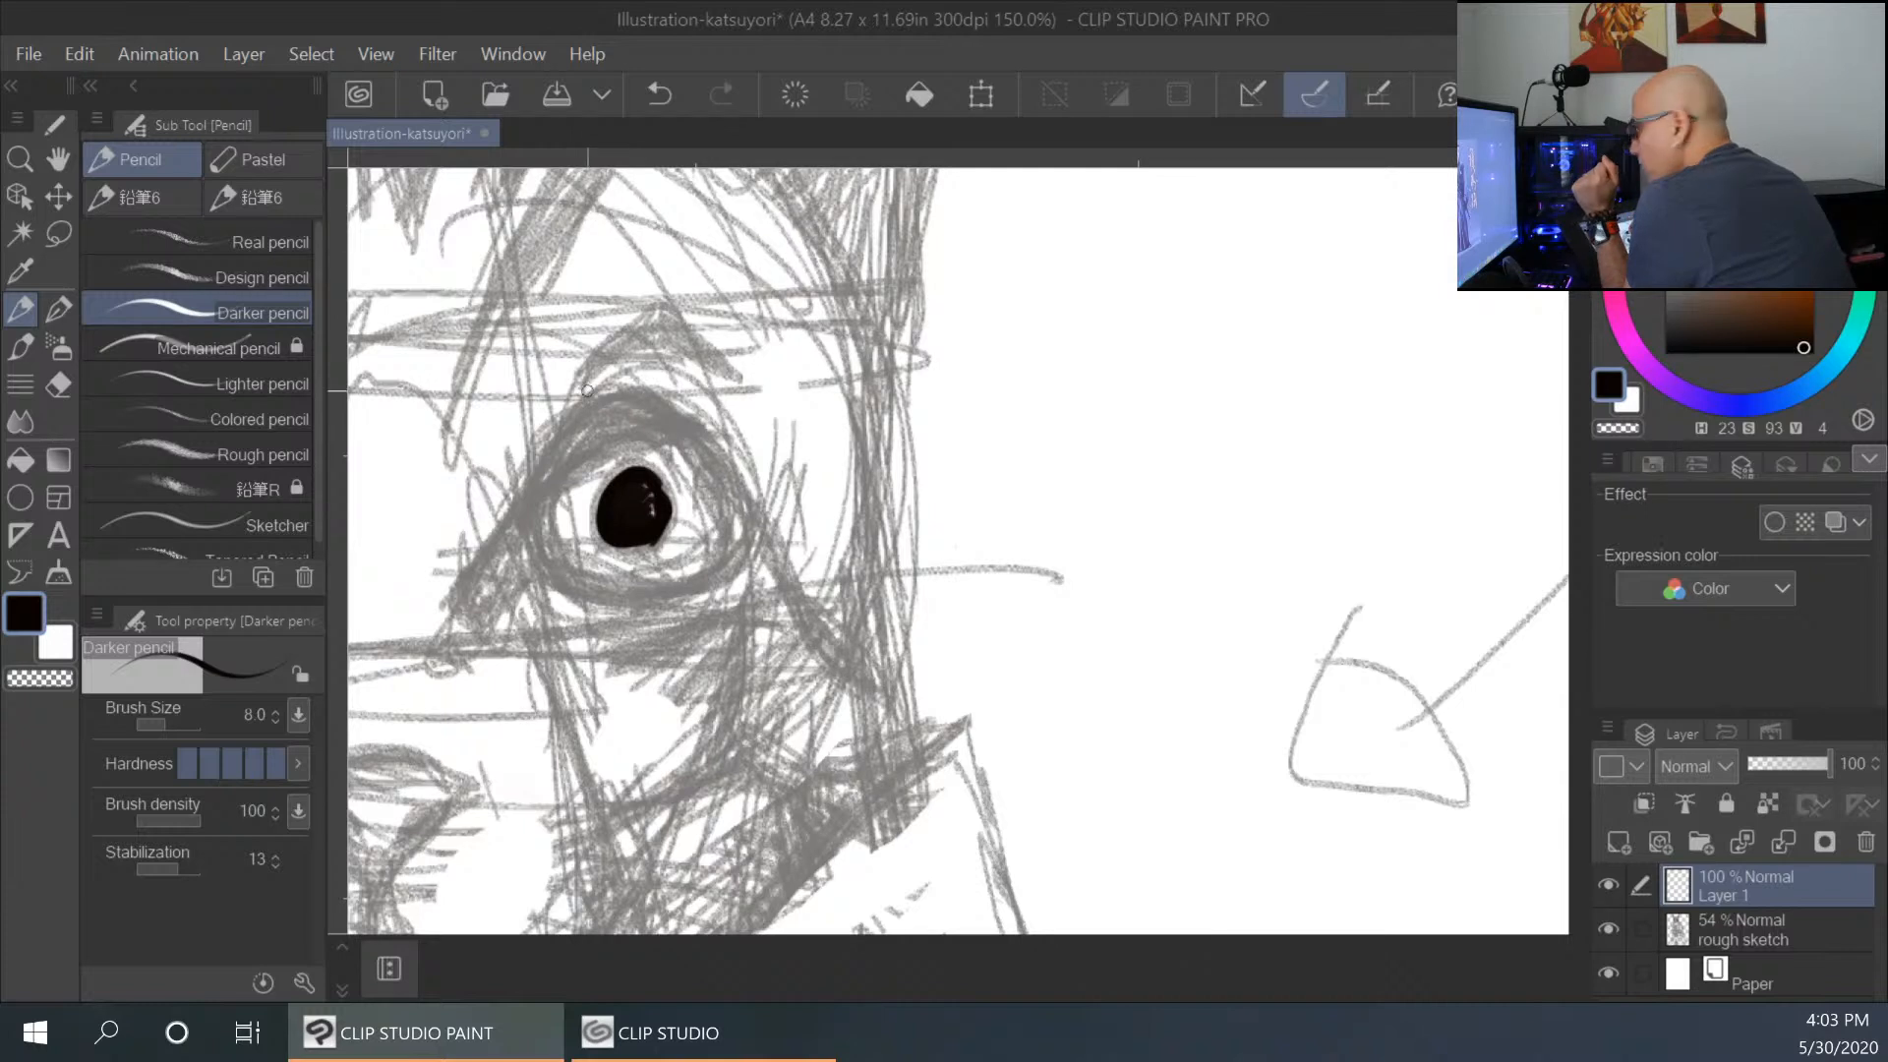
# Ink the right-hand eye's lids, its thick dark inner corner, pointed outer corner and the angled brow above it.
pyautogui.moveTo(590, 403)
pyautogui.mouseDown()
pyautogui.moveTo(478, 570)
pyautogui.moveTo(489, 605)
pyautogui.moveTo(541, 561)
pyautogui.moveTo(522, 517)
pyautogui.moveTo(492, 588)
pyautogui.moveTo(525, 558)
pyautogui.moveTo(518, 537)
pyautogui.moveTo(528, 562)
pyautogui.moveTo(498, 587)
pyautogui.moveTo(485, 569)
pyautogui.moveTo(489, 592)
pyautogui.moveTo(504, 554)
pyautogui.moveTo(477, 575)
pyautogui.moveTo(696, 568)
pyautogui.mouseUp()
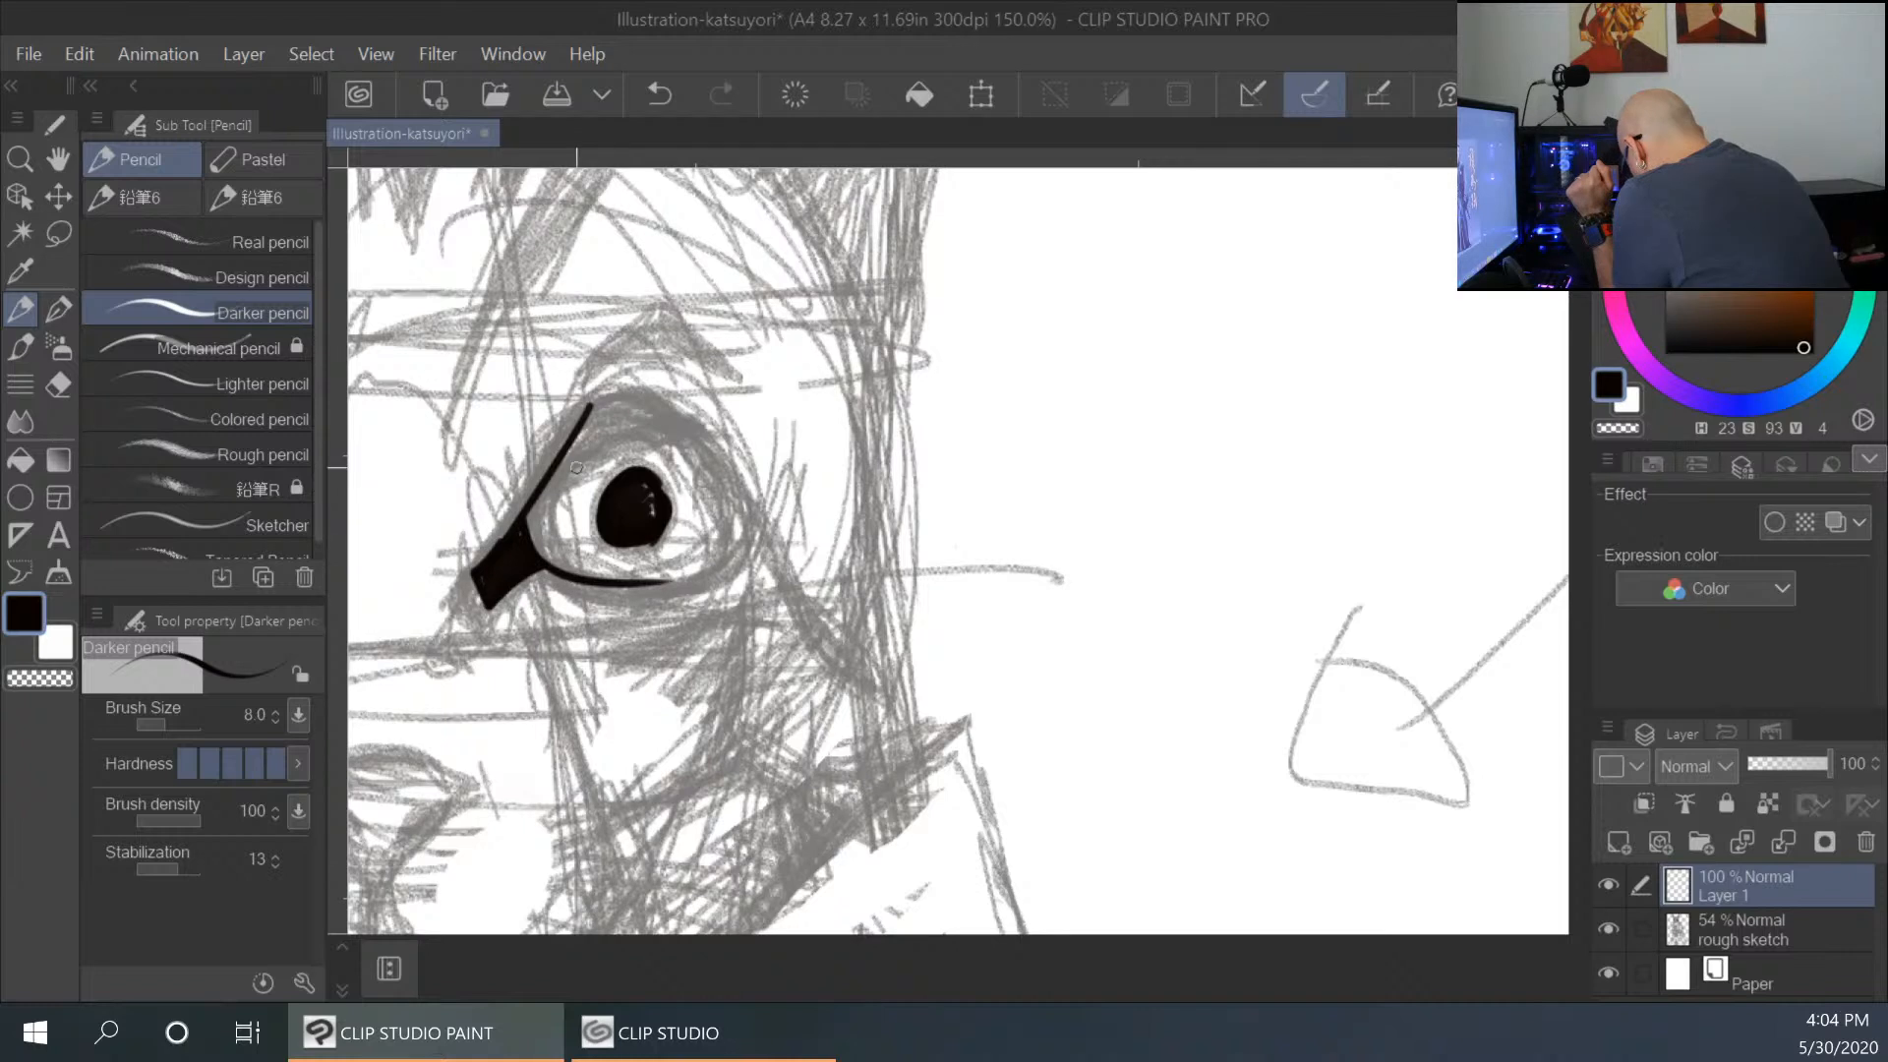
pyautogui.moveTo(550, 469)
pyautogui.mouseDown()
pyautogui.moveTo(604, 407)
pyautogui.moveTo(668, 408)
pyautogui.moveTo(784, 532)
pyautogui.moveTo(721, 564)
pyautogui.mouseUp()
pyautogui.moveTo(691, 447)
pyautogui.mouseDown()
pyautogui.moveTo(717, 458)
pyautogui.moveTo(711, 570)
pyautogui.moveTo(670, 579)
pyautogui.mouseUp()
pyautogui.moveTo(541, 490)
pyautogui.mouseDown()
pyautogui.moveTo(552, 567)
pyautogui.moveTo(538, 539)
pyautogui.mouseUp()
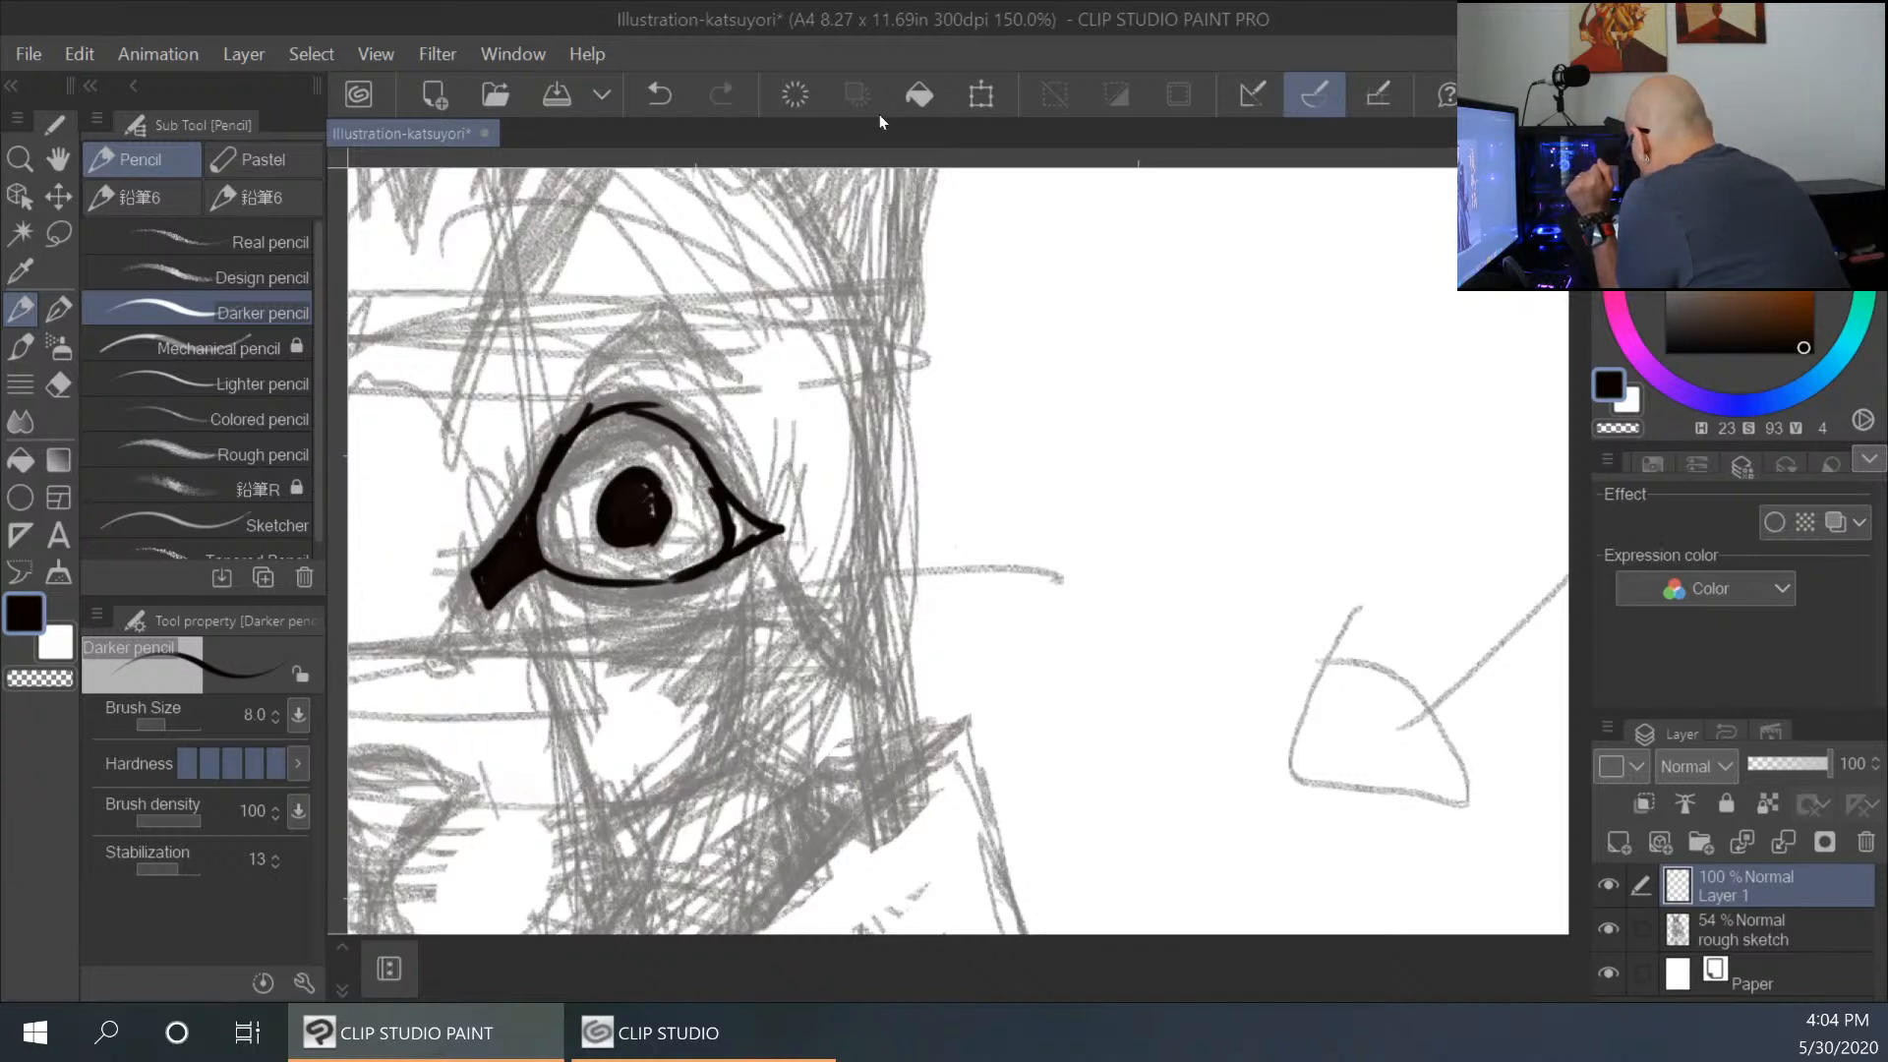
pyautogui.moveTo(581, 376)
pyautogui.mouseDown()
pyautogui.moveTo(660, 325)
pyautogui.moveTo(722, 369)
pyautogui.mouseUp()
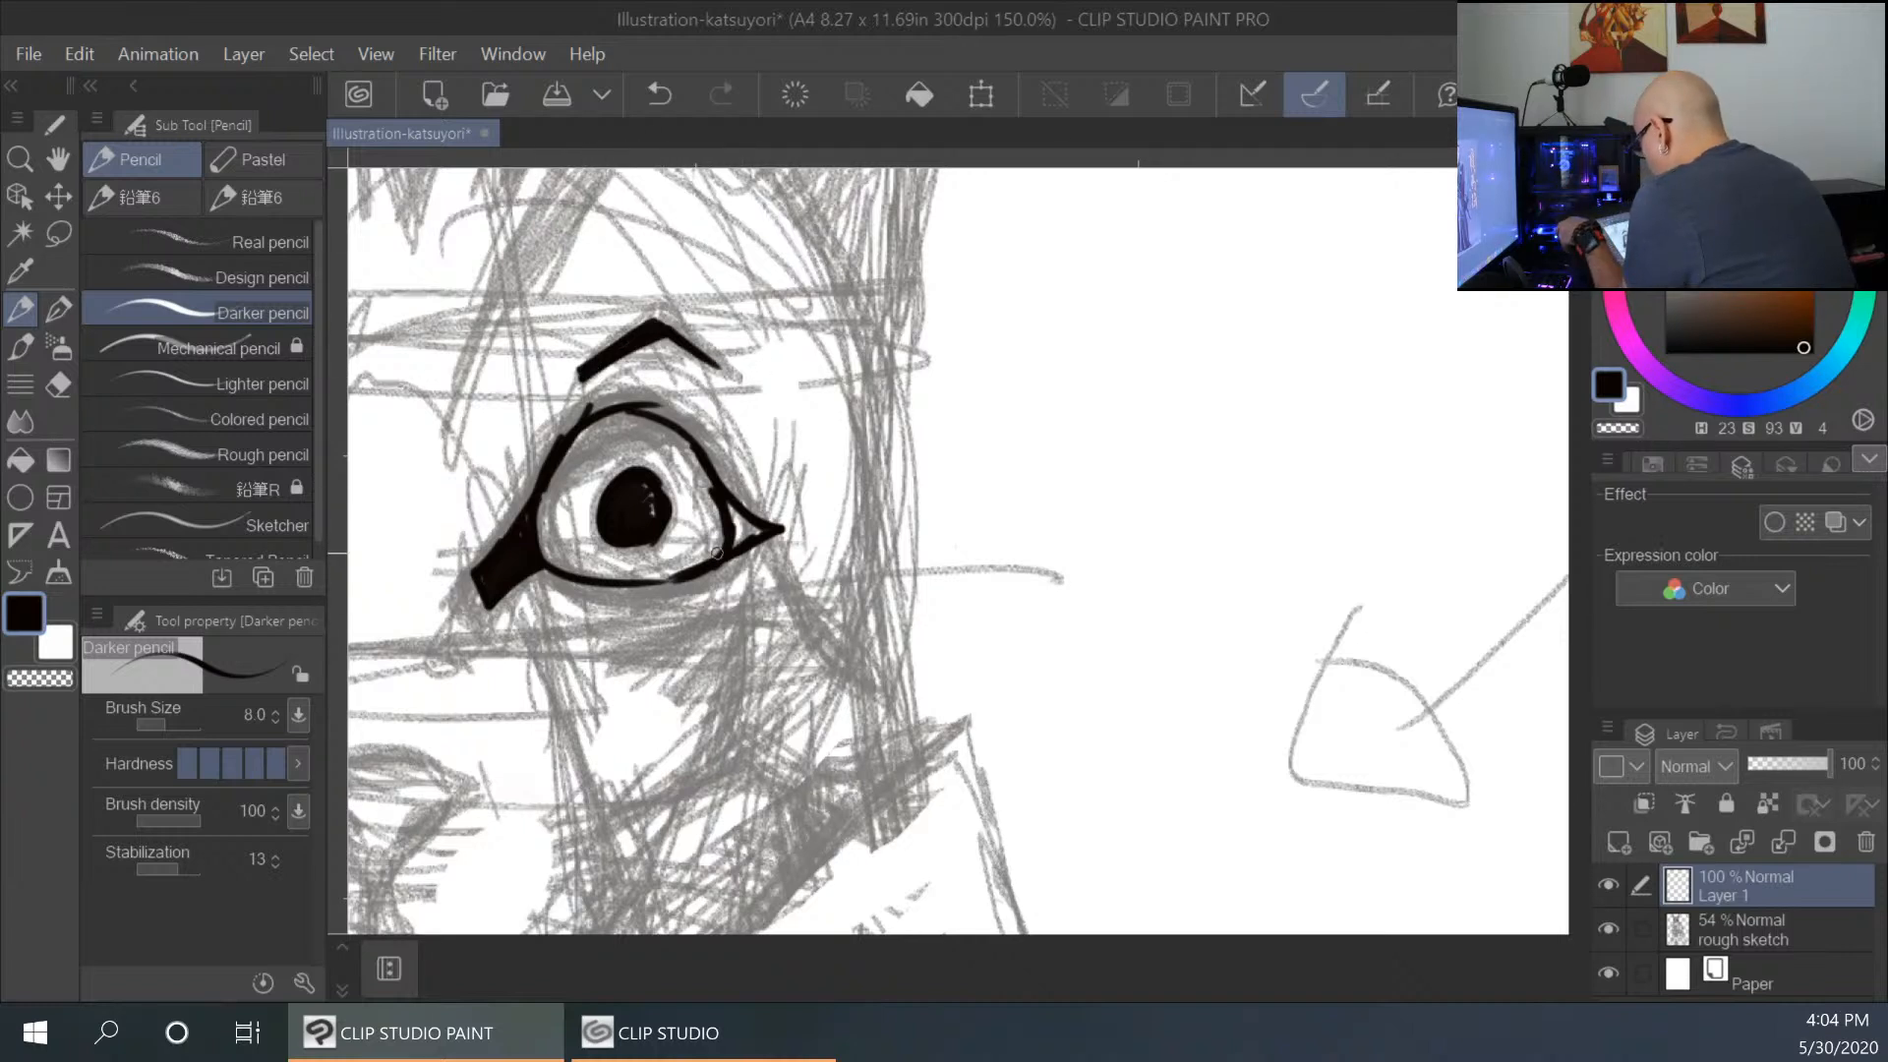
# Set the brush size to 6, erase the inked eye and brow from Layer 1, and return to the pencil.
pyautogui.press('[')
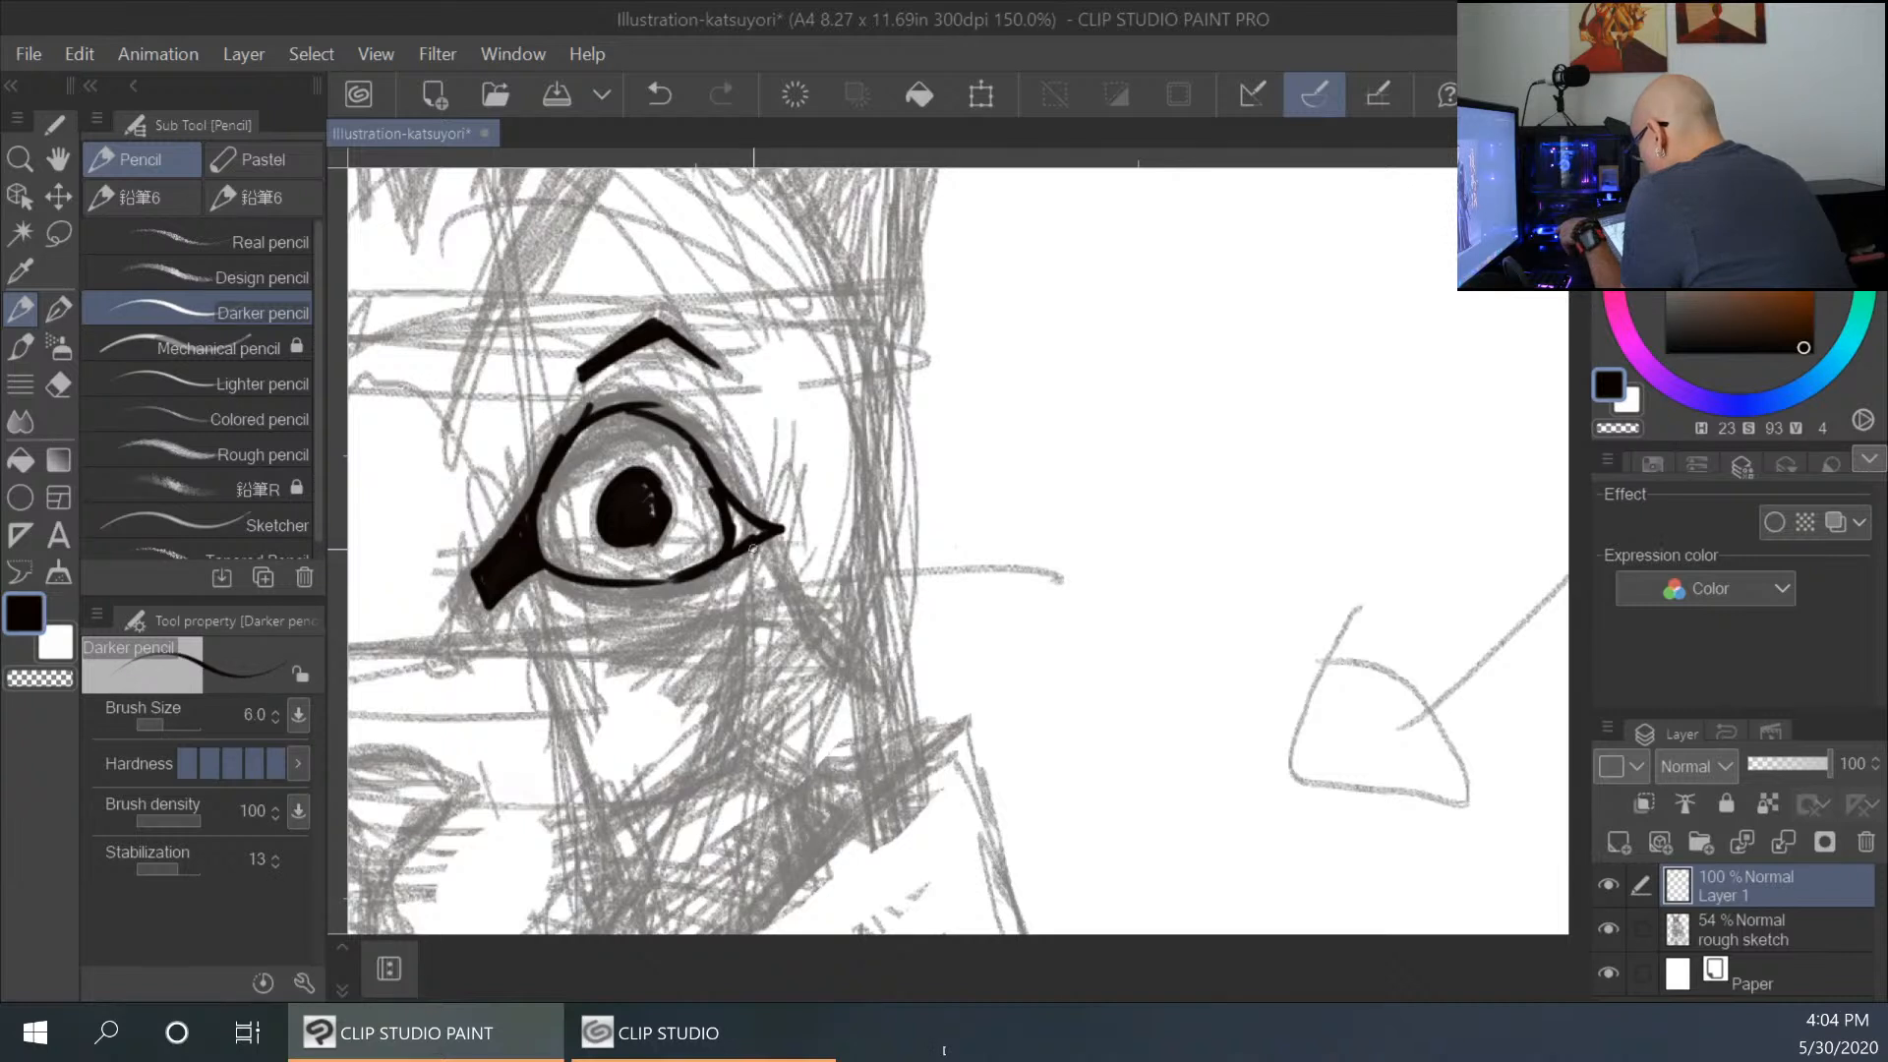
pyautogui.press('e')
pyautogui.moveTo(643, 398)
pyautogui.mouseDown()
pyautogui.moveTo(581, 422)
pyautogui.moveTo(619, 446)
pyautogui.moveTo(554, 519)
pyautogui.moveTo(559, 545)
pyautogui.moveTo(720, 483)
pyautogui.moveTo(630, 586)
pyautogui.moveTo(685, 591)
pyautogui.moveTo(765, 524)
pyautogui.moveTo(598, 458)
pyautogui.moveTo(523, 542)
pyautogui.moveTo(729, 469)
pyautogui.mouseUp()
pyautogui.moveTo(586, 378)
pyautogui.mouseDown()
pyautogui.moveTo(644, 324)
pyautogui.moveTo(703, 354)
pyautogui.moveTo(708, 340)
pyautogui.mouseUp()
pyautogui.press('e')
# Ink the right-hand eye's round iris outline over the sketch, with a smaller pupil outline inside it.
pyautogui.moveTo(610, 401)
pyautogui.mouseDown()
pyautogui.moveTo(573, 580)
pyautogui.moveTo(664, 413)
pyautogui.moveTo(716, 497)
pyautogui.moveTo(712, 558)
pyautogui.moveTo(672, 587)
pyautogui.mouseUp()
pyautogui.moveTo(565, 565)
pyautogui.mouseDown()
pyautogui.moveTo(626, 598)
pyautogui.moveTo(705, 559)
pyautogui.mouseUp()
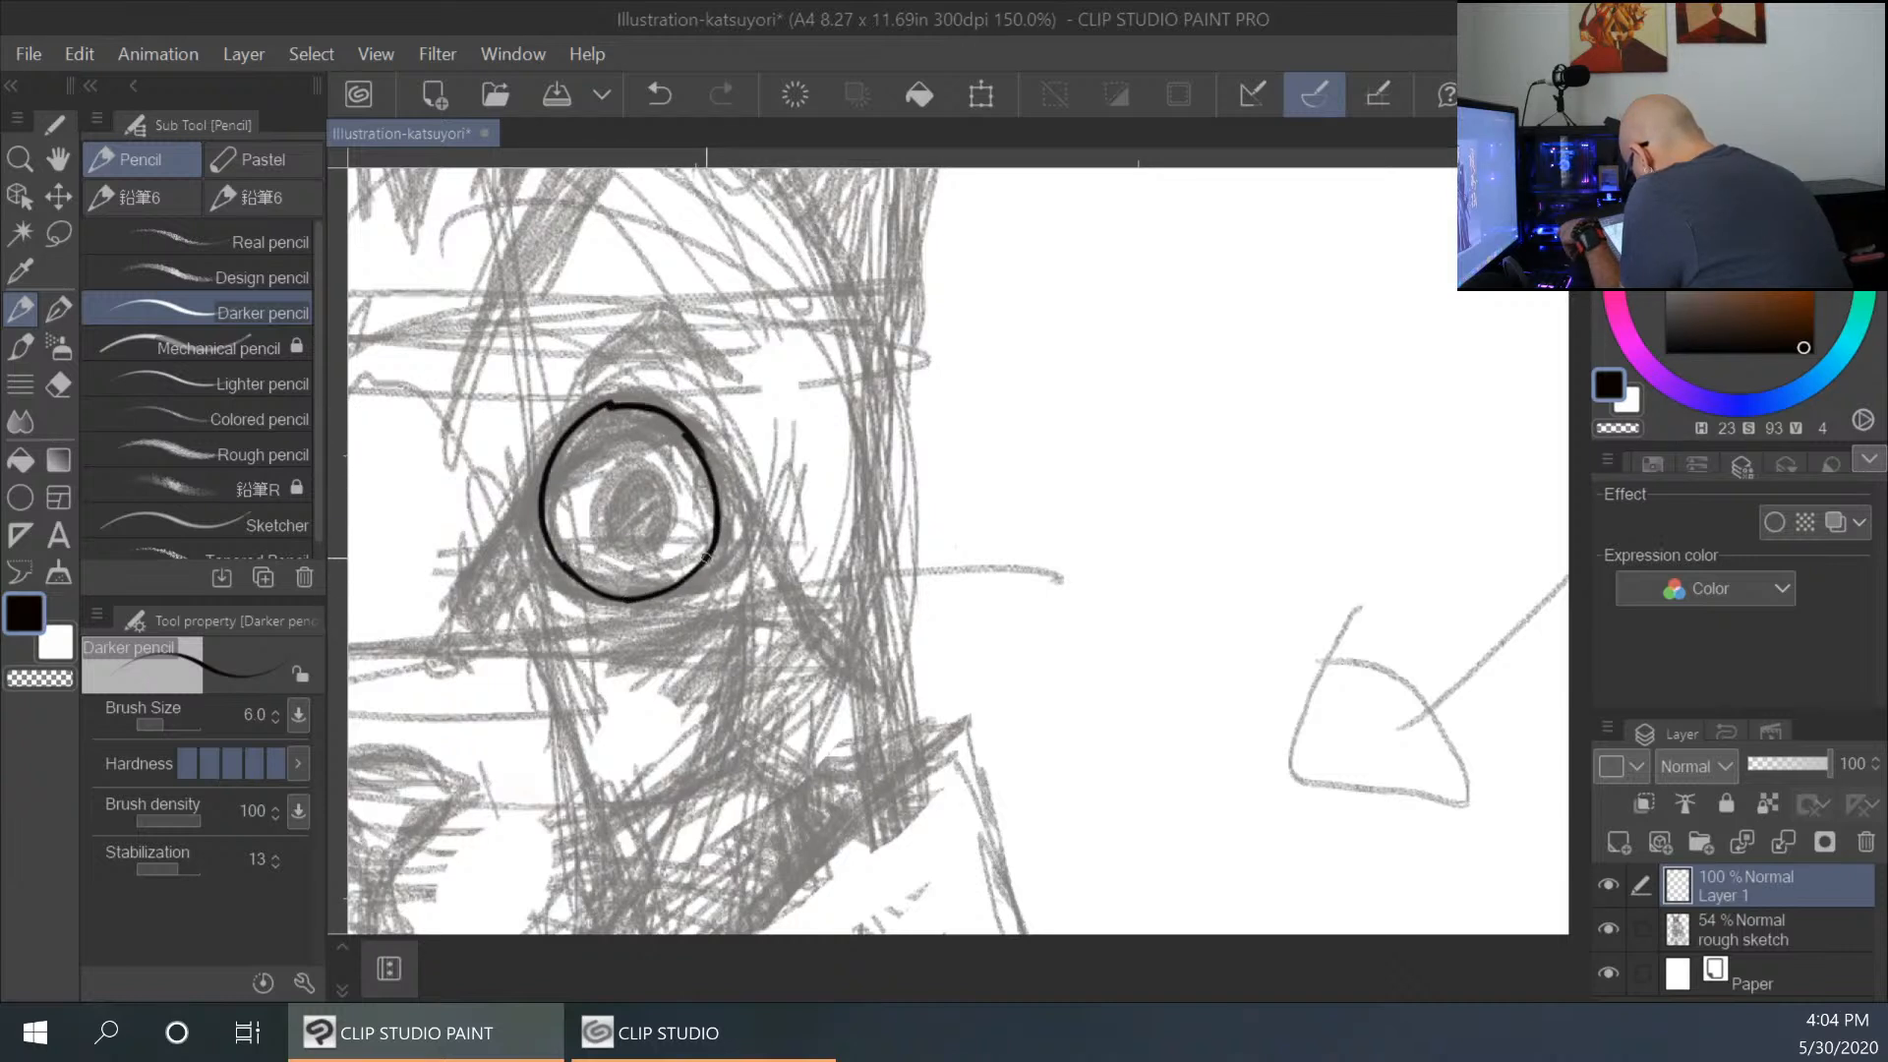
pyautogui.moveTo(641, 470)
pyautogui.mouseDown()
pyautogui.moveTo(607, 495)
pyautogui.moveTo(675, 500)
pyautogui.moveTo(676, 527)
pyautogui.mouseUp()
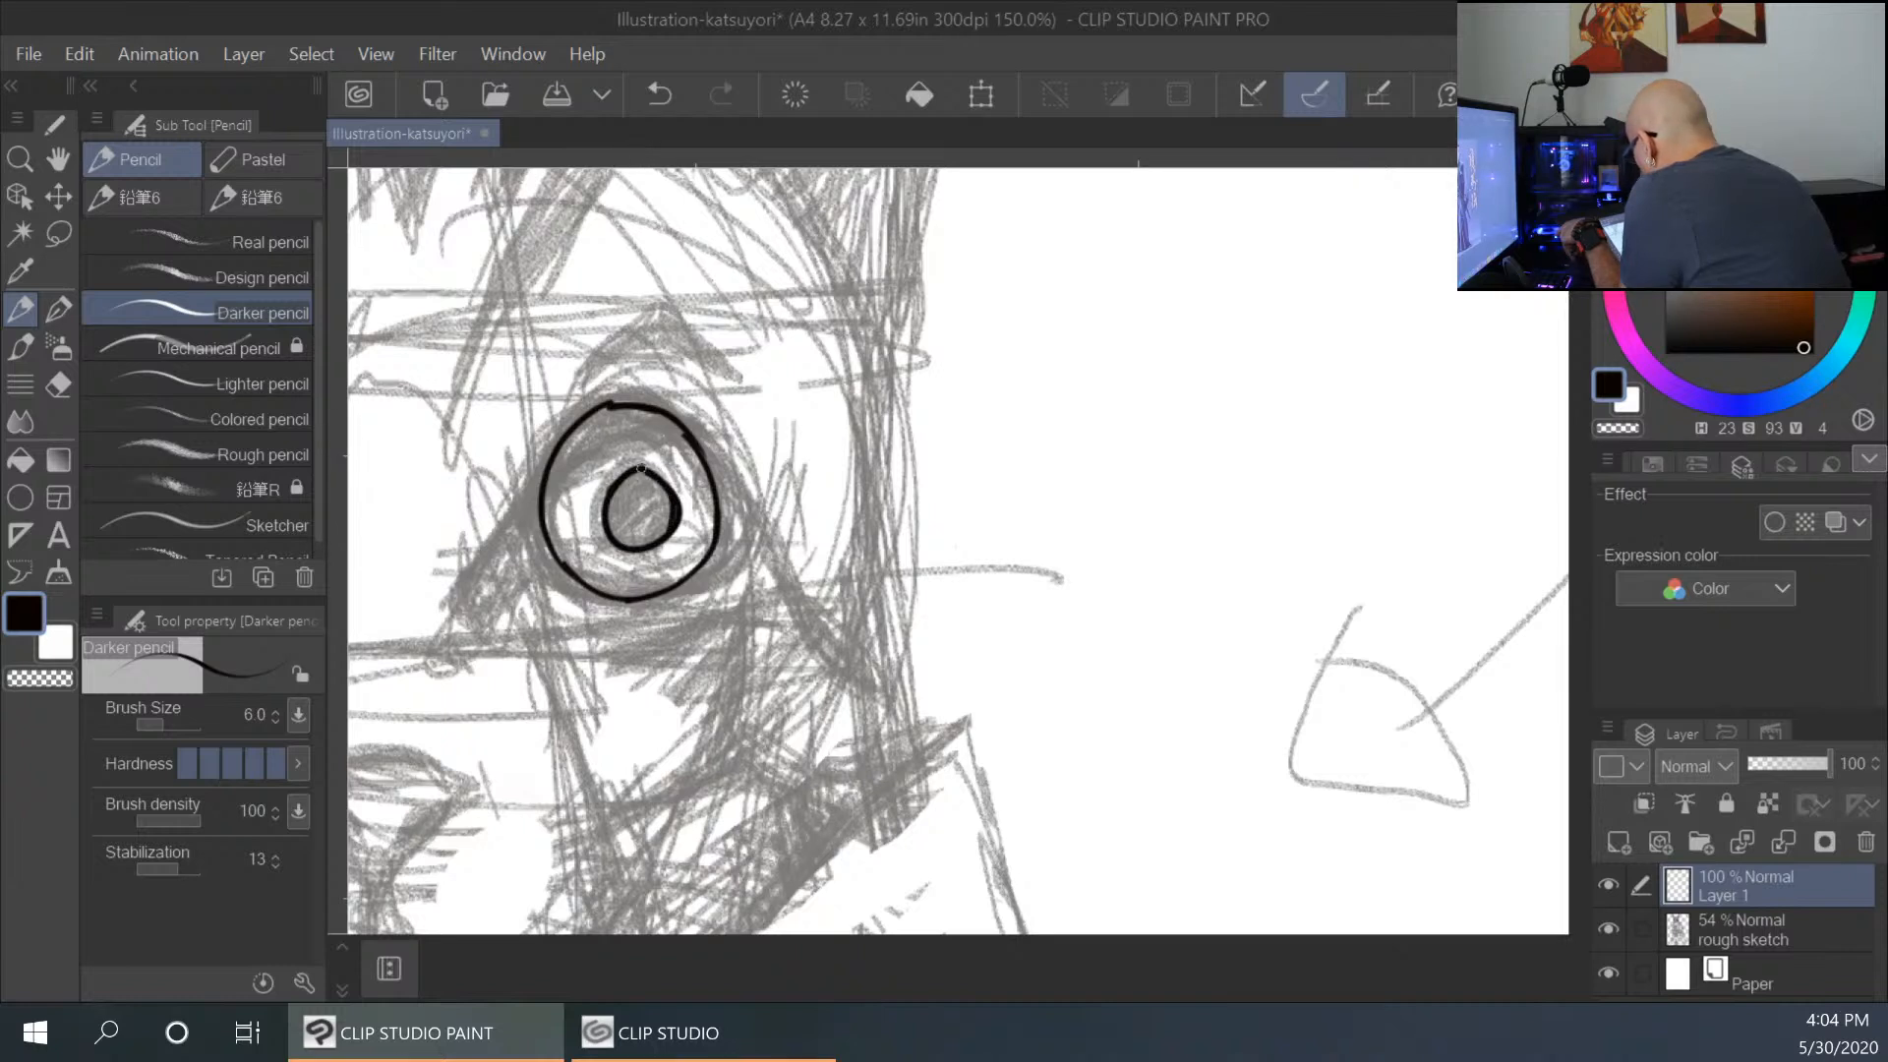
# Ink solid black wedges at the inner and outer corners of the outlined eye with the Darker pencil.
pyautogui.moveTo(556, 440)
pyautogui.mouseDown()
pyautogui.moveTo(483, 587)
pyautogui.moveTo(562, 568)
pyautogui.mouseUp()
pyautogui.moveTo(536, 484)
pyautogui.mouseDown()
pyautogui.moveTo(470, 575)
pyautogui.moveTo(487, 610)
pyautogui.moveTo(531, 575)
pyautogui.moveTo(509, 569)
pyautogui.moveTo(534, 546)
pyautogui.moveTo(483, 577)
pyautogui.mouseUp()
pyautogui.moveTo(537, 479)
pyautogui.mouseDown()
pyautogui.moveTo(567, 431)
pyautogui.moveTo(688, 415)
pyautogui.moveTo(752, 528)
pyautogui.moveTo(726, 527)
pyautogui.mouseUp()
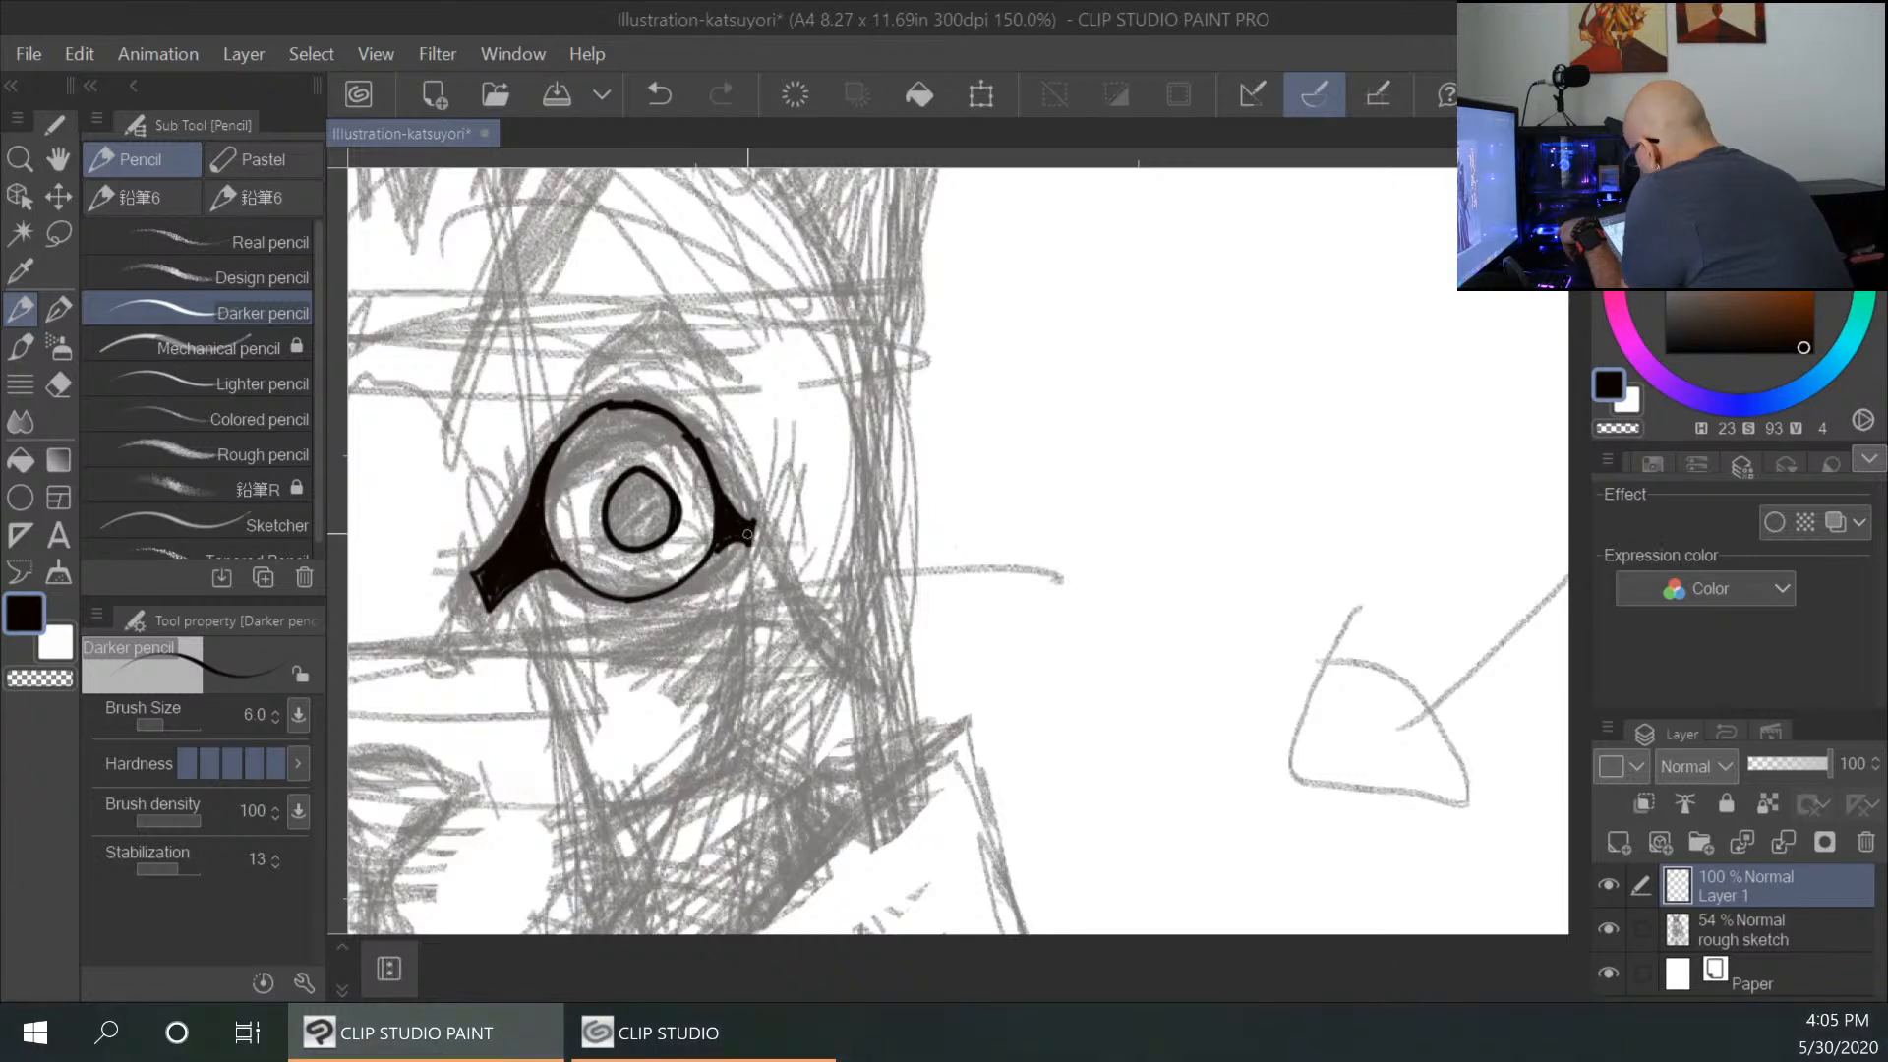
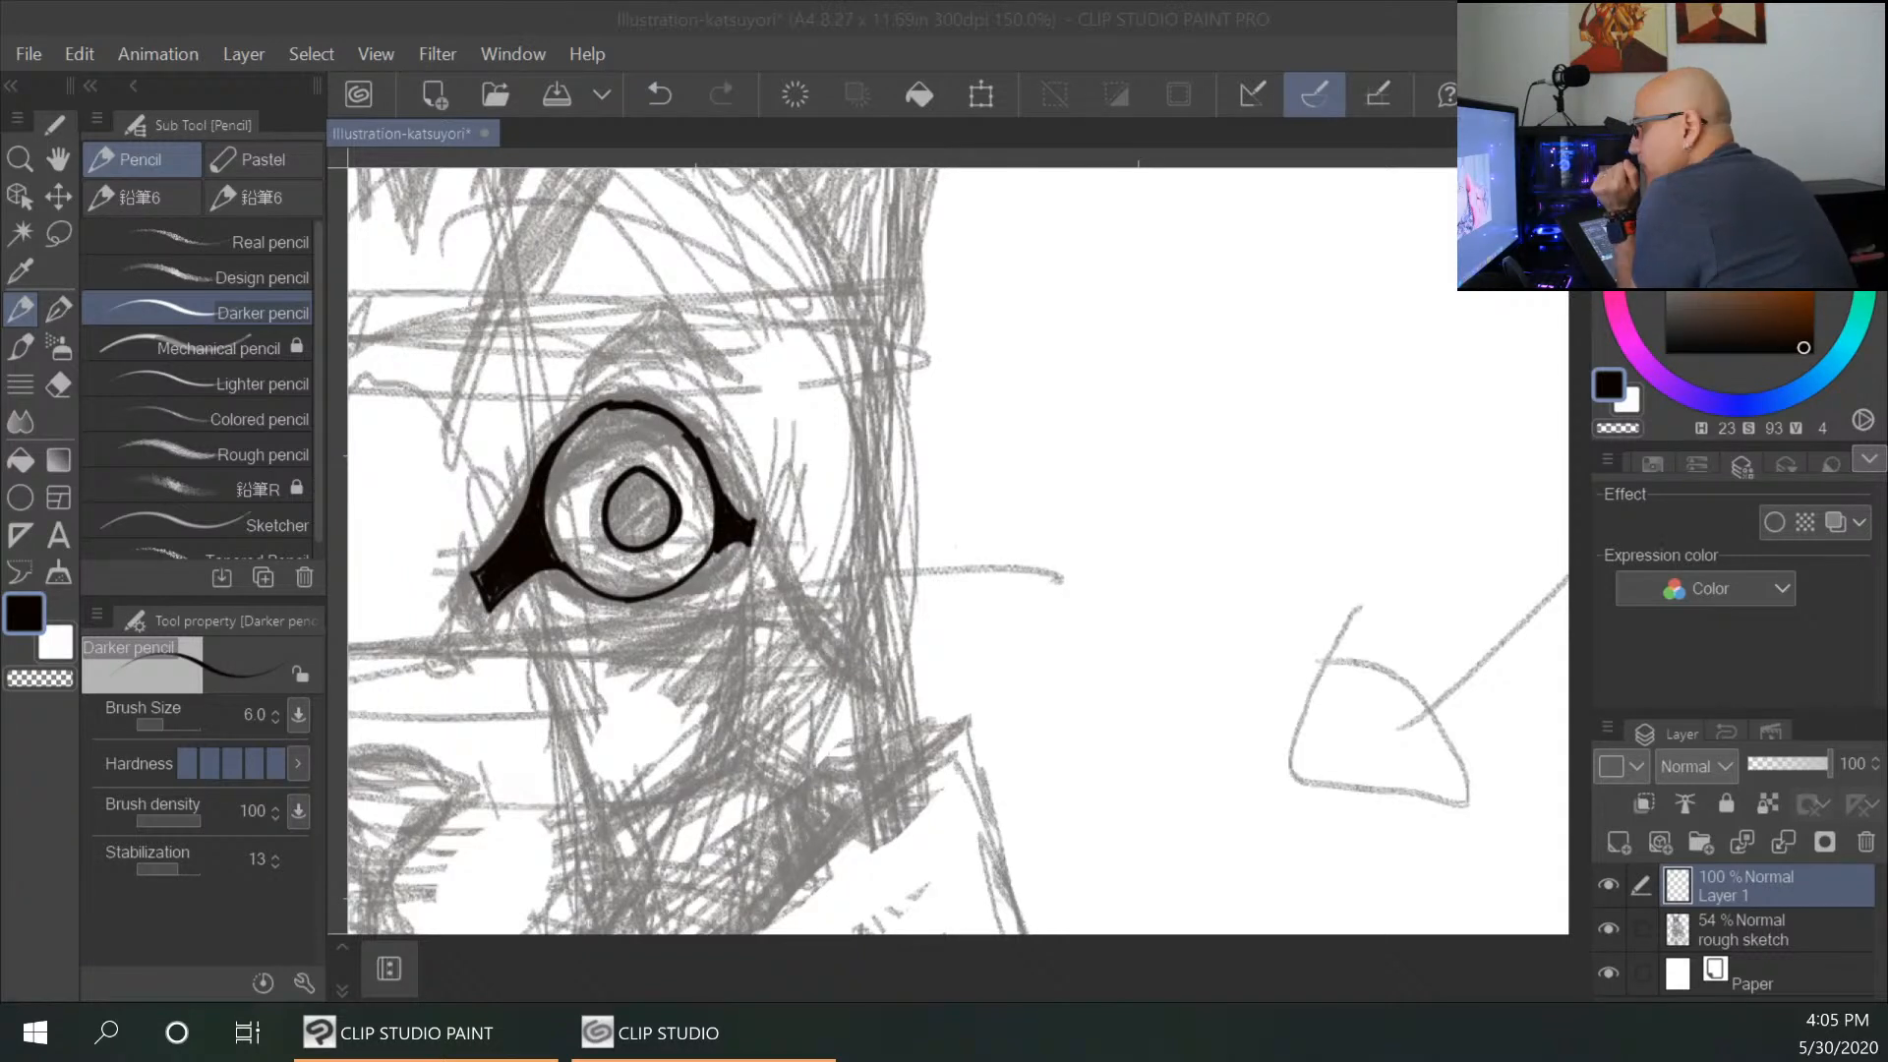
pyautogui.click(493, 577)
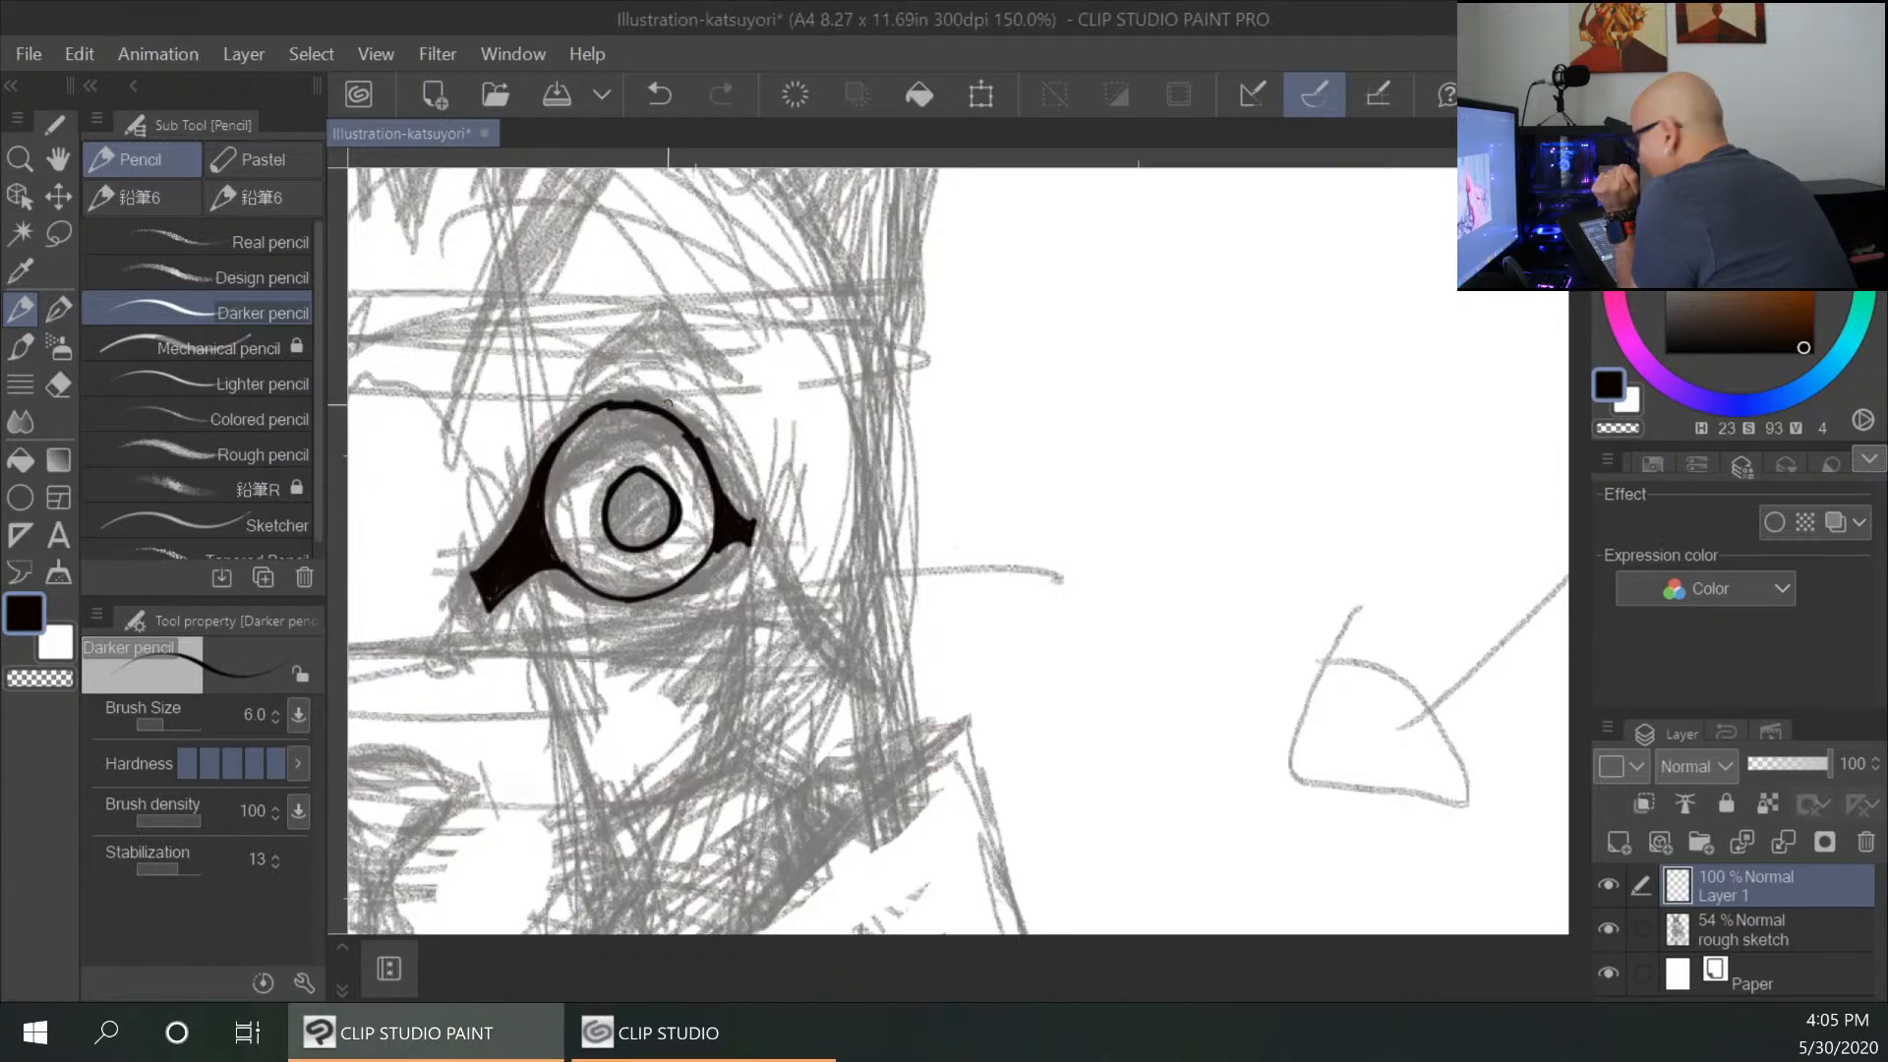
# Ink the fur markings around the eye, with an arched brow mark above it and jagged strokes on the cheek below.
pyautogui.moveTo(596, 372)
pyautogui.mouseDown()
pyautogui.moveTo(633, 324)
pyautogui.moveTo(632, 343)
pyautogui.moveTo(650, 328)
pyautogui.moveTo(688, 349)
pyautogui.moveTo(625, 346)
pyautogui.moveTo(699, 359)
pyautogui.mouseUp()
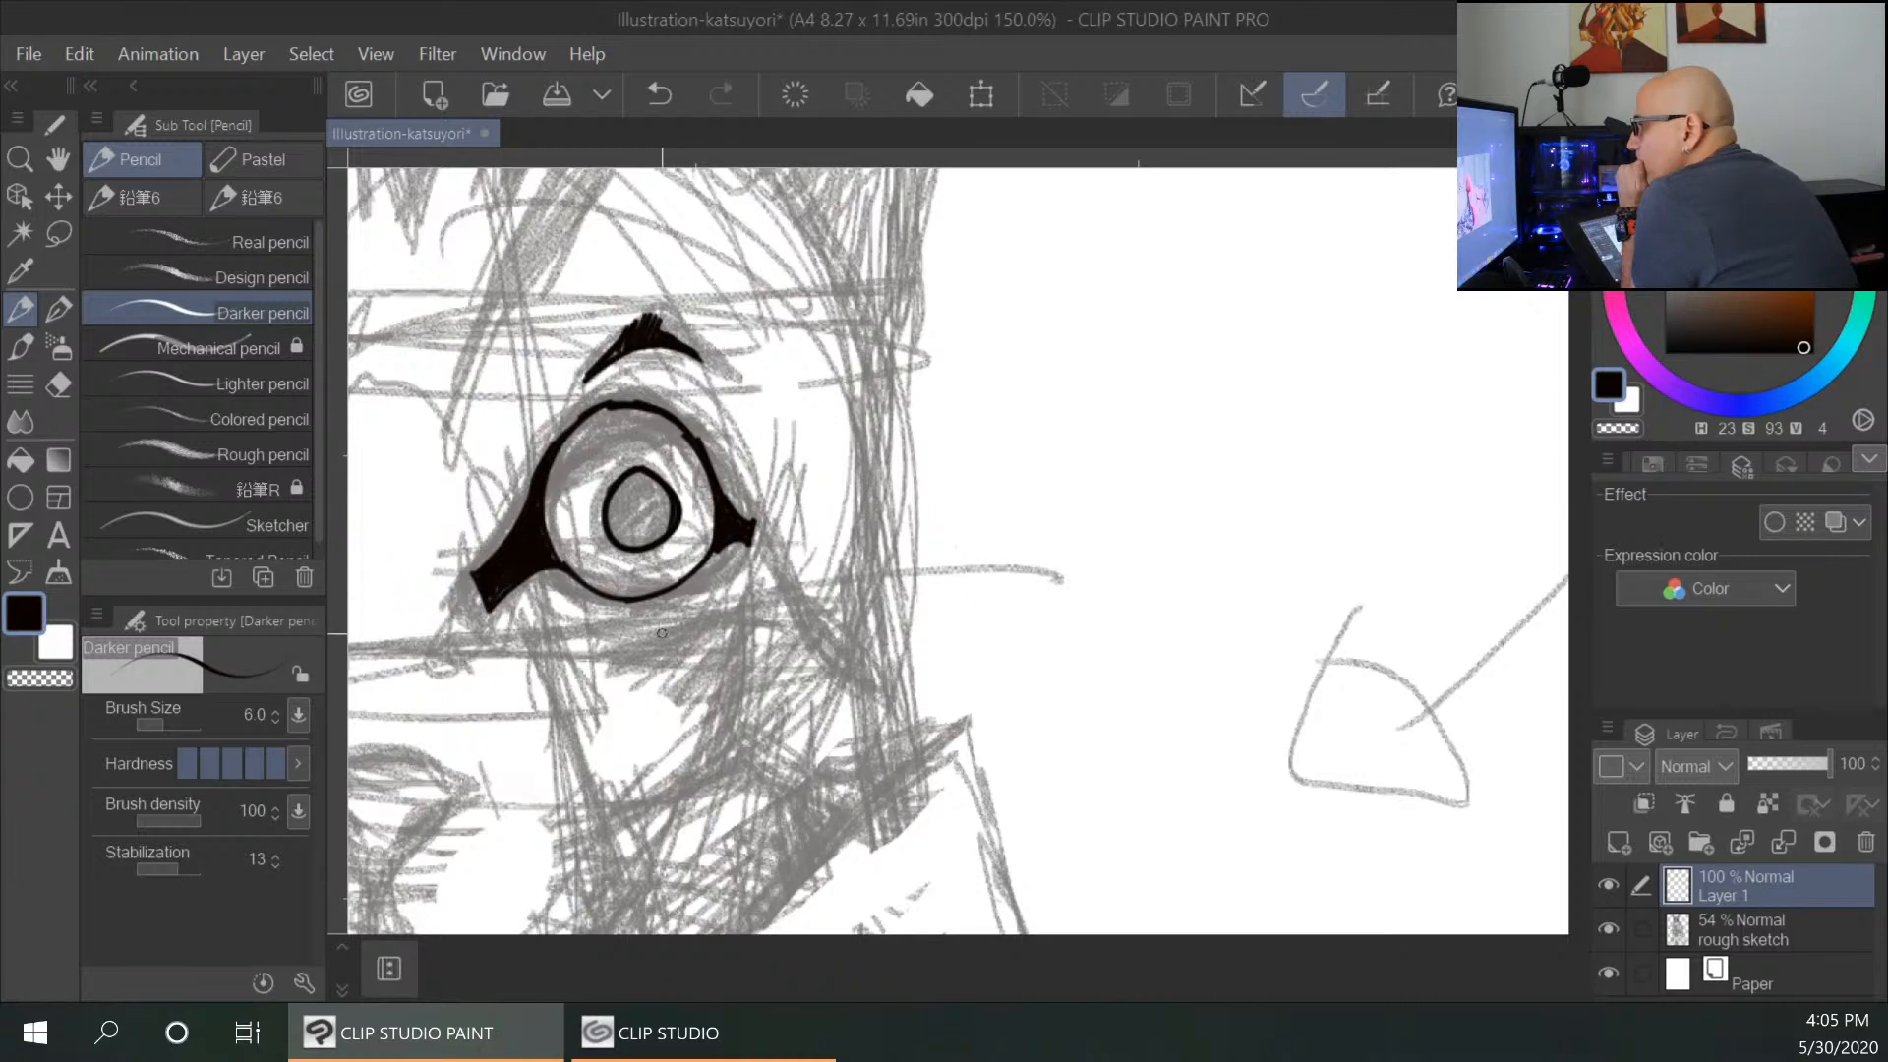
pyautogui.moveTo(617, 648)
pyautogui.mouseDown()
pyautogui.moveTo(687, 630)
pyautogui.moveTo(695, 700)
pyautogui.mouseUp()
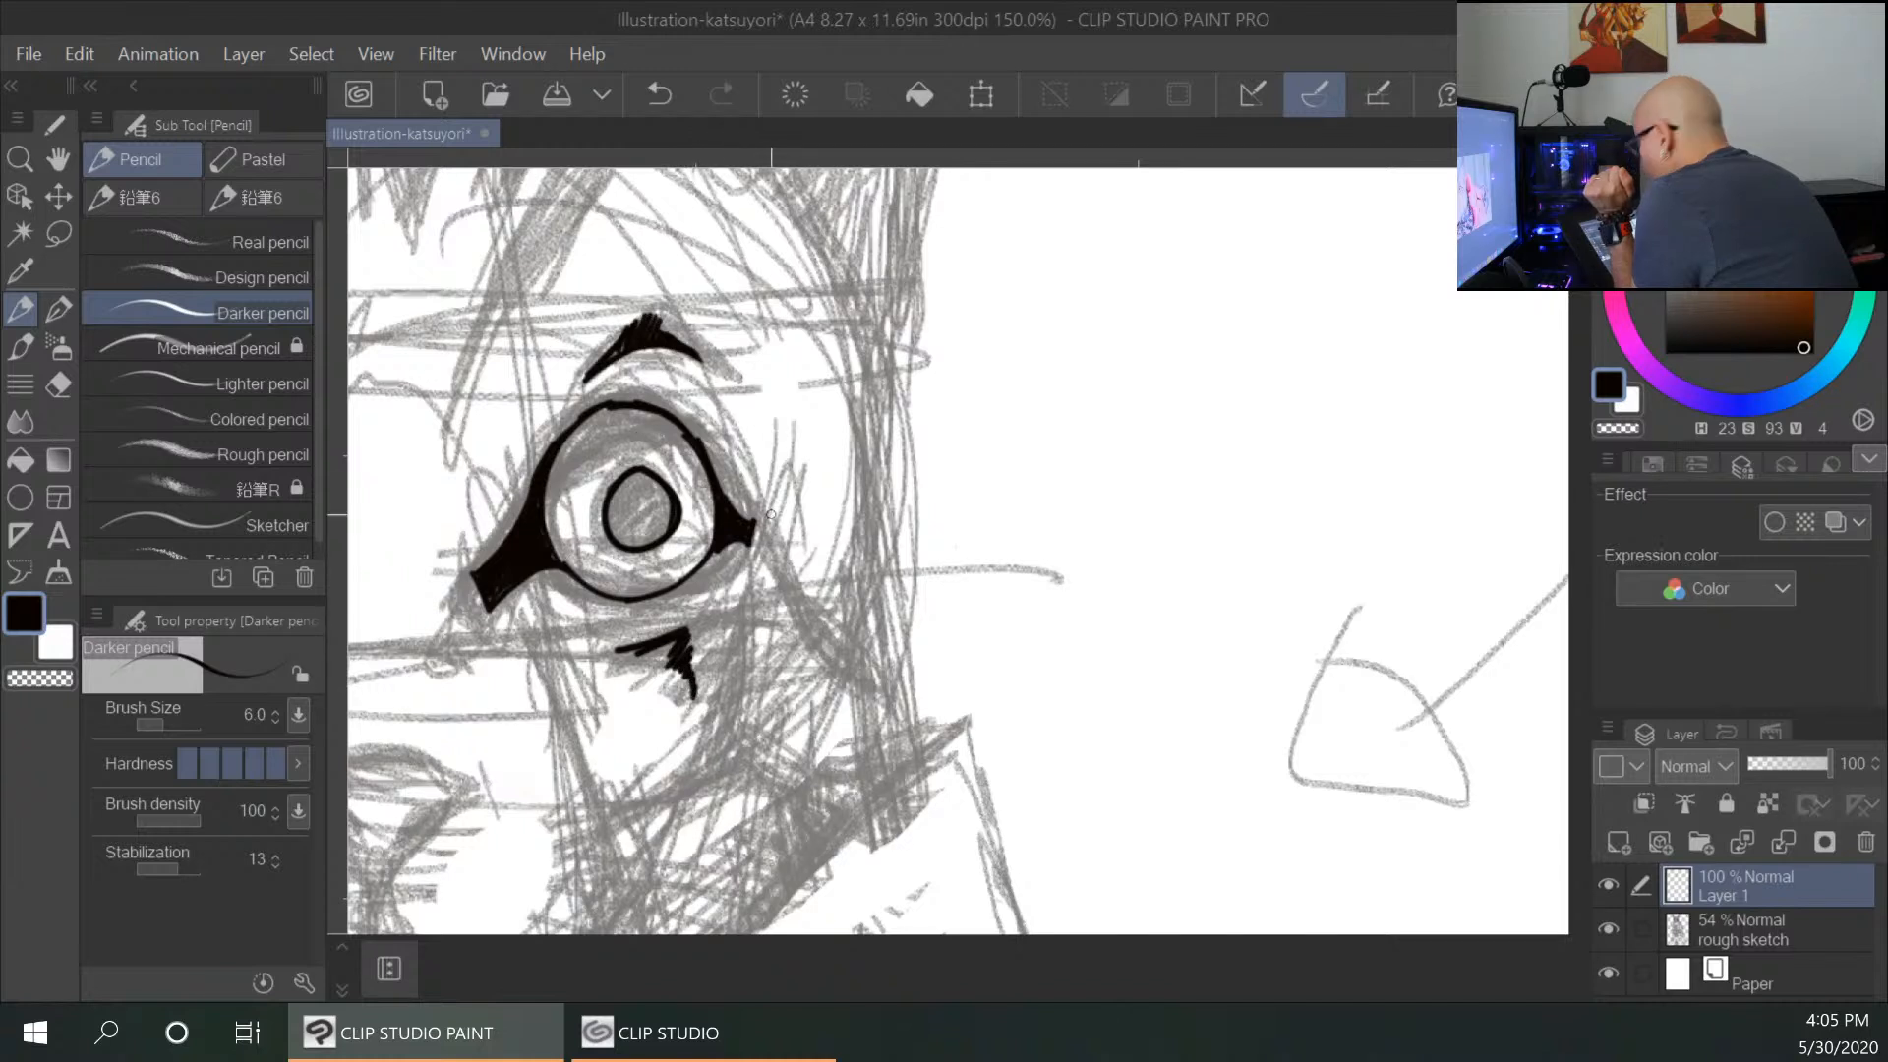
pyautogui.moveTo(702, 631); pyautogui.dragTo(741, 649)
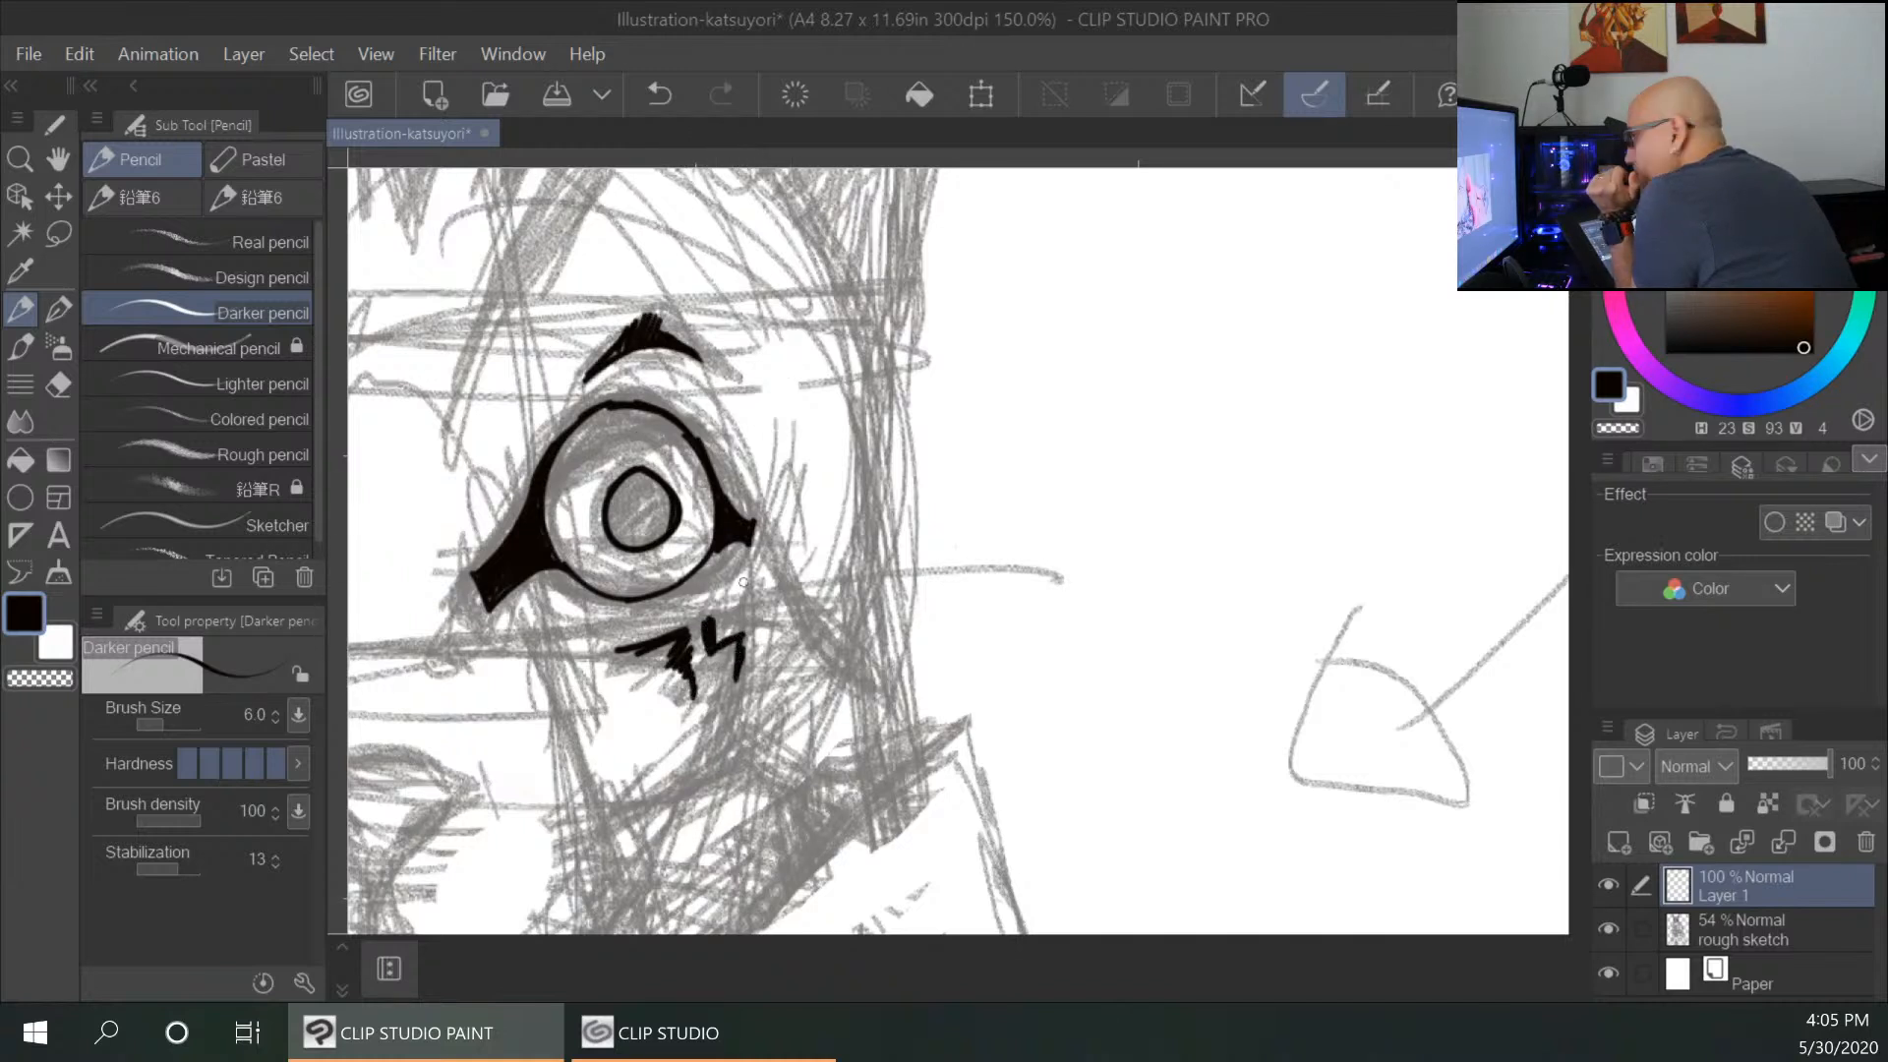
pyautogui.moveTo(744, 616)
pyautogui.mouseDown()
pyautogui.moveTo(772, 586)
pyautogui.moveTo(778, 629)
pyautogui.mouseUp()
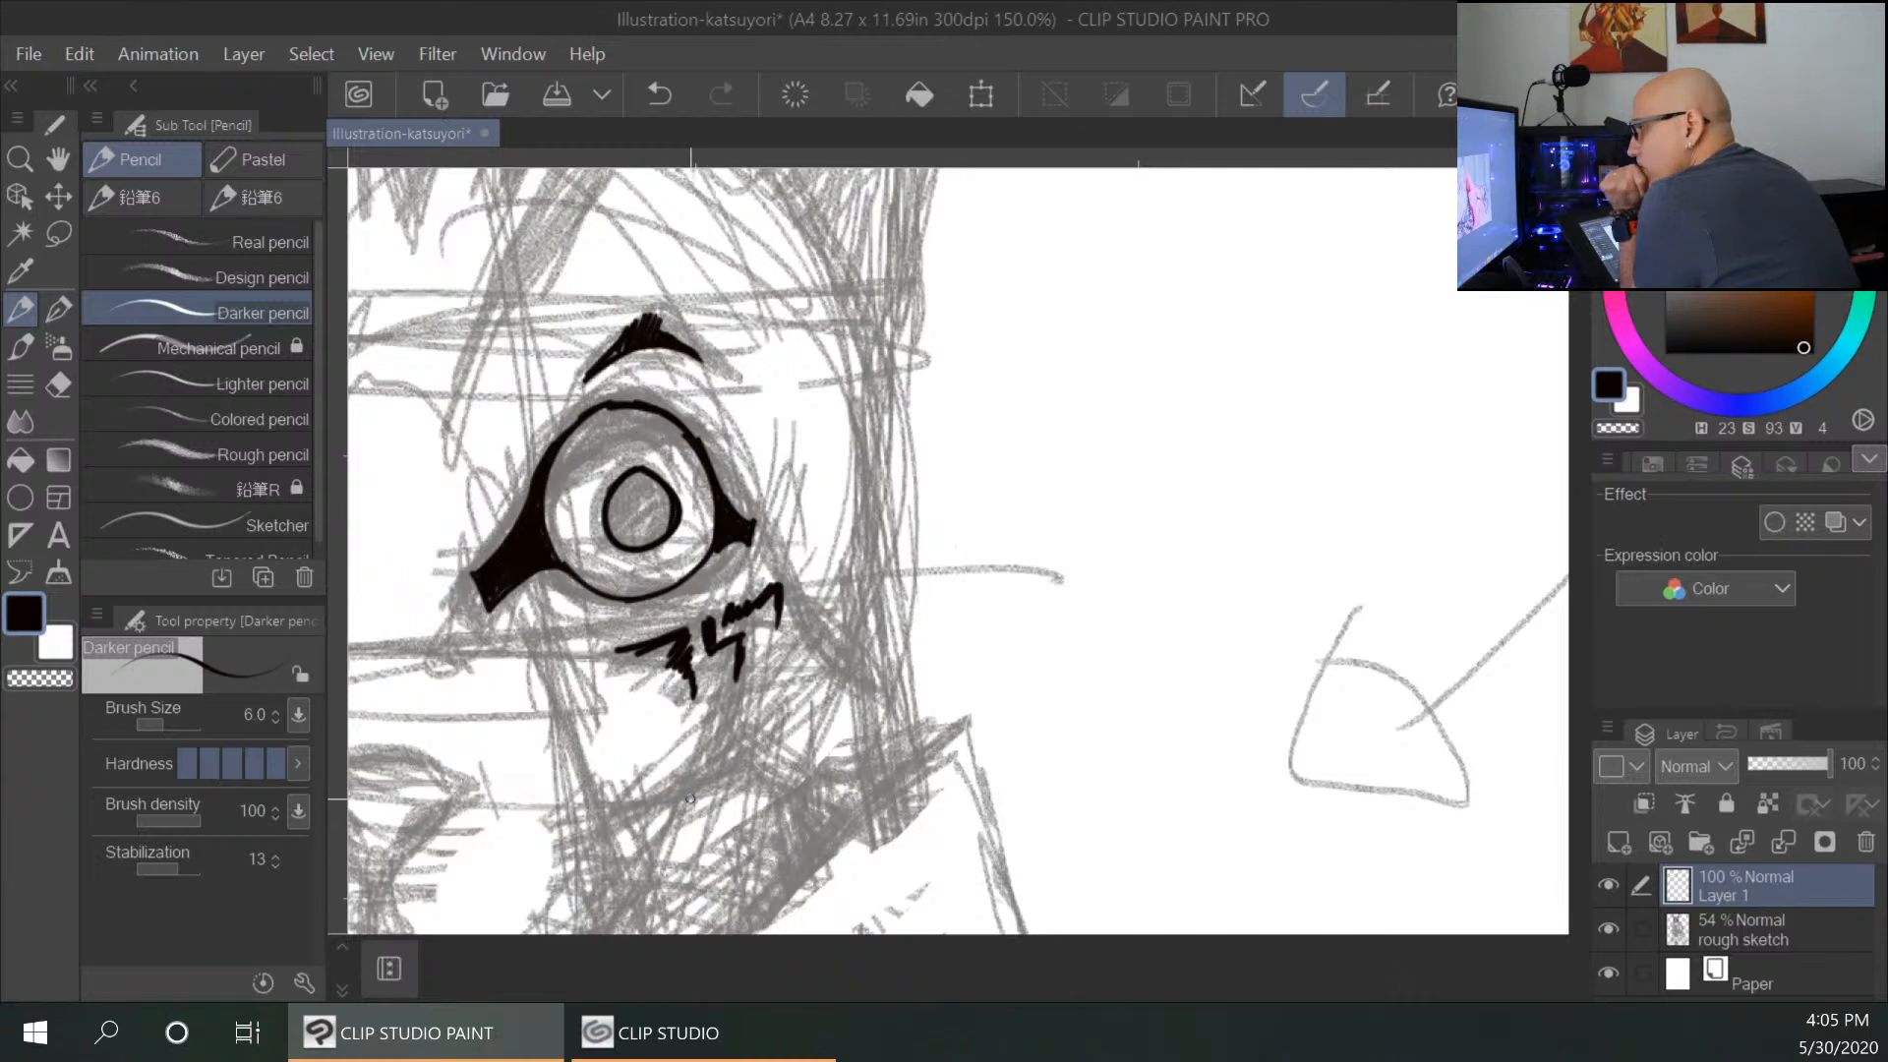
pyautogui.moveTo(727, 747)
pyautogui.mouseDown()
pyautogui.moveTo(746, 794)
pyautogui.moveTo(835, 801)
pyautogui.moveTo(1288, 678)
pyautogui.moveTo(1284, 577)
pyautogui.mouseUp()
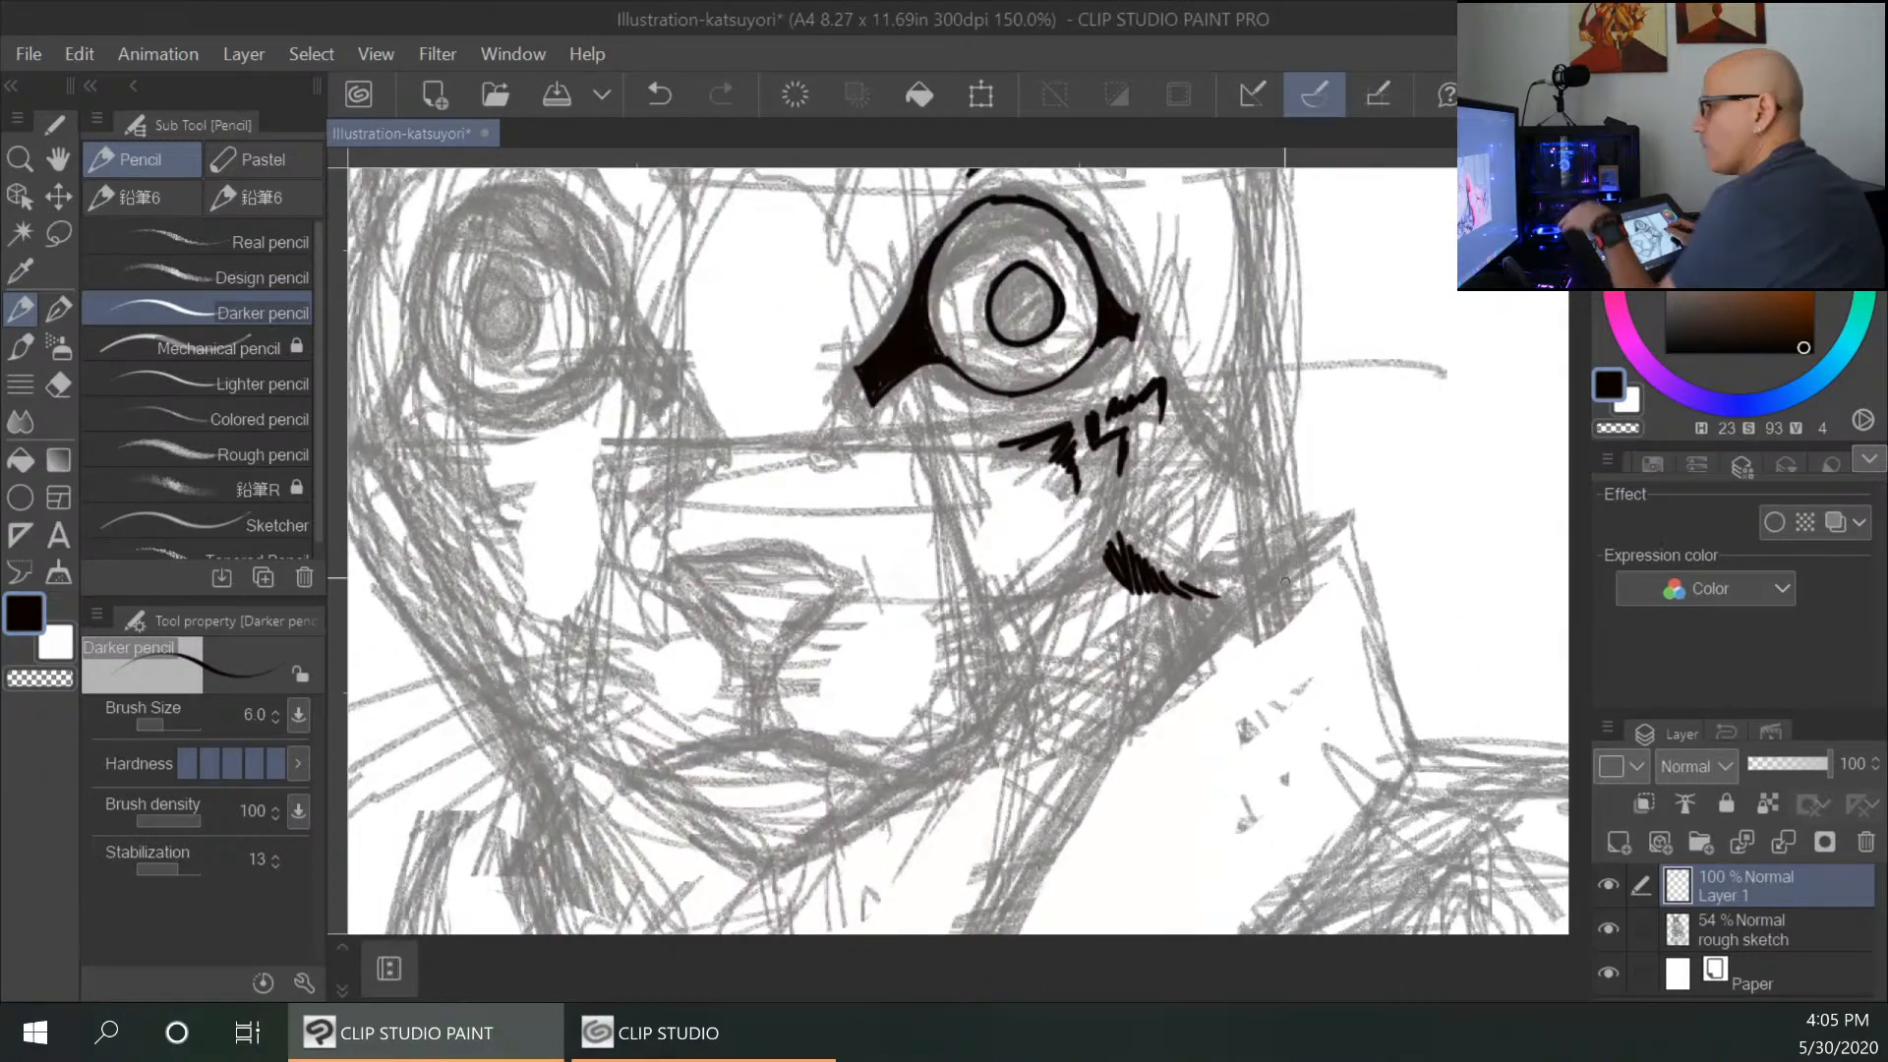
# Ink the cat's nose with its nostrils, and the mouth line beneath it.
pyautogui.moveTo(799, 612)
pyautogui.mouseDown()
pyautogui.moveTo(790, 635)
pyautogui.moveTo(816, 610)
pyautogui.moveTo(777, 654)
pyautogui.moveTo(835, 602)
pyautogui.mouseUp()
pyautogui.moveTo(680, 587)
pyautogui.mouseDown()
pyautogui.moveTo(756, 667)
pyautogui.moveTo(719, 611)
pyautogui.moveTo(776, 650)
pyautogui.moveTo(763, 664)
pyautogui.mouseUp()
pyautogui.moveTo(676, 568); pyautogui.dragTo(815, 560)
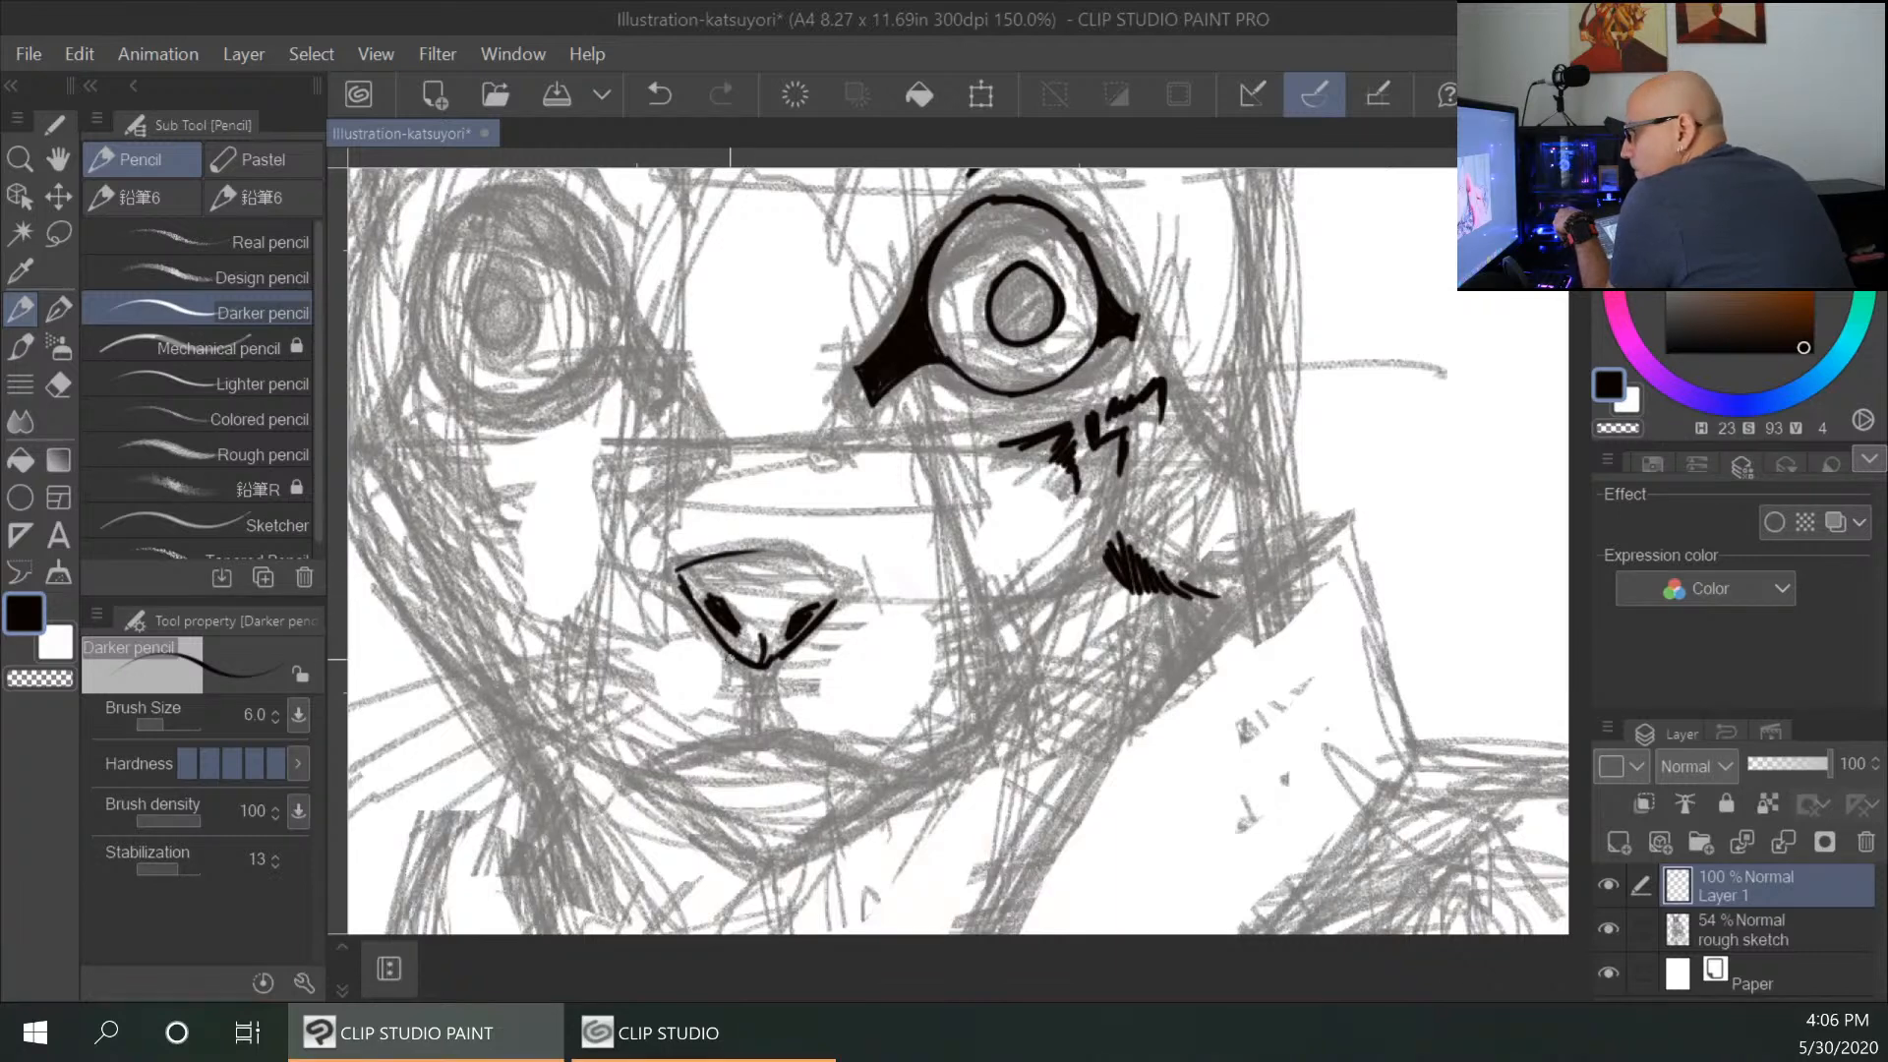
pyautogui.moveTo(761, 661); pyautogui.dragTo(768, 723)
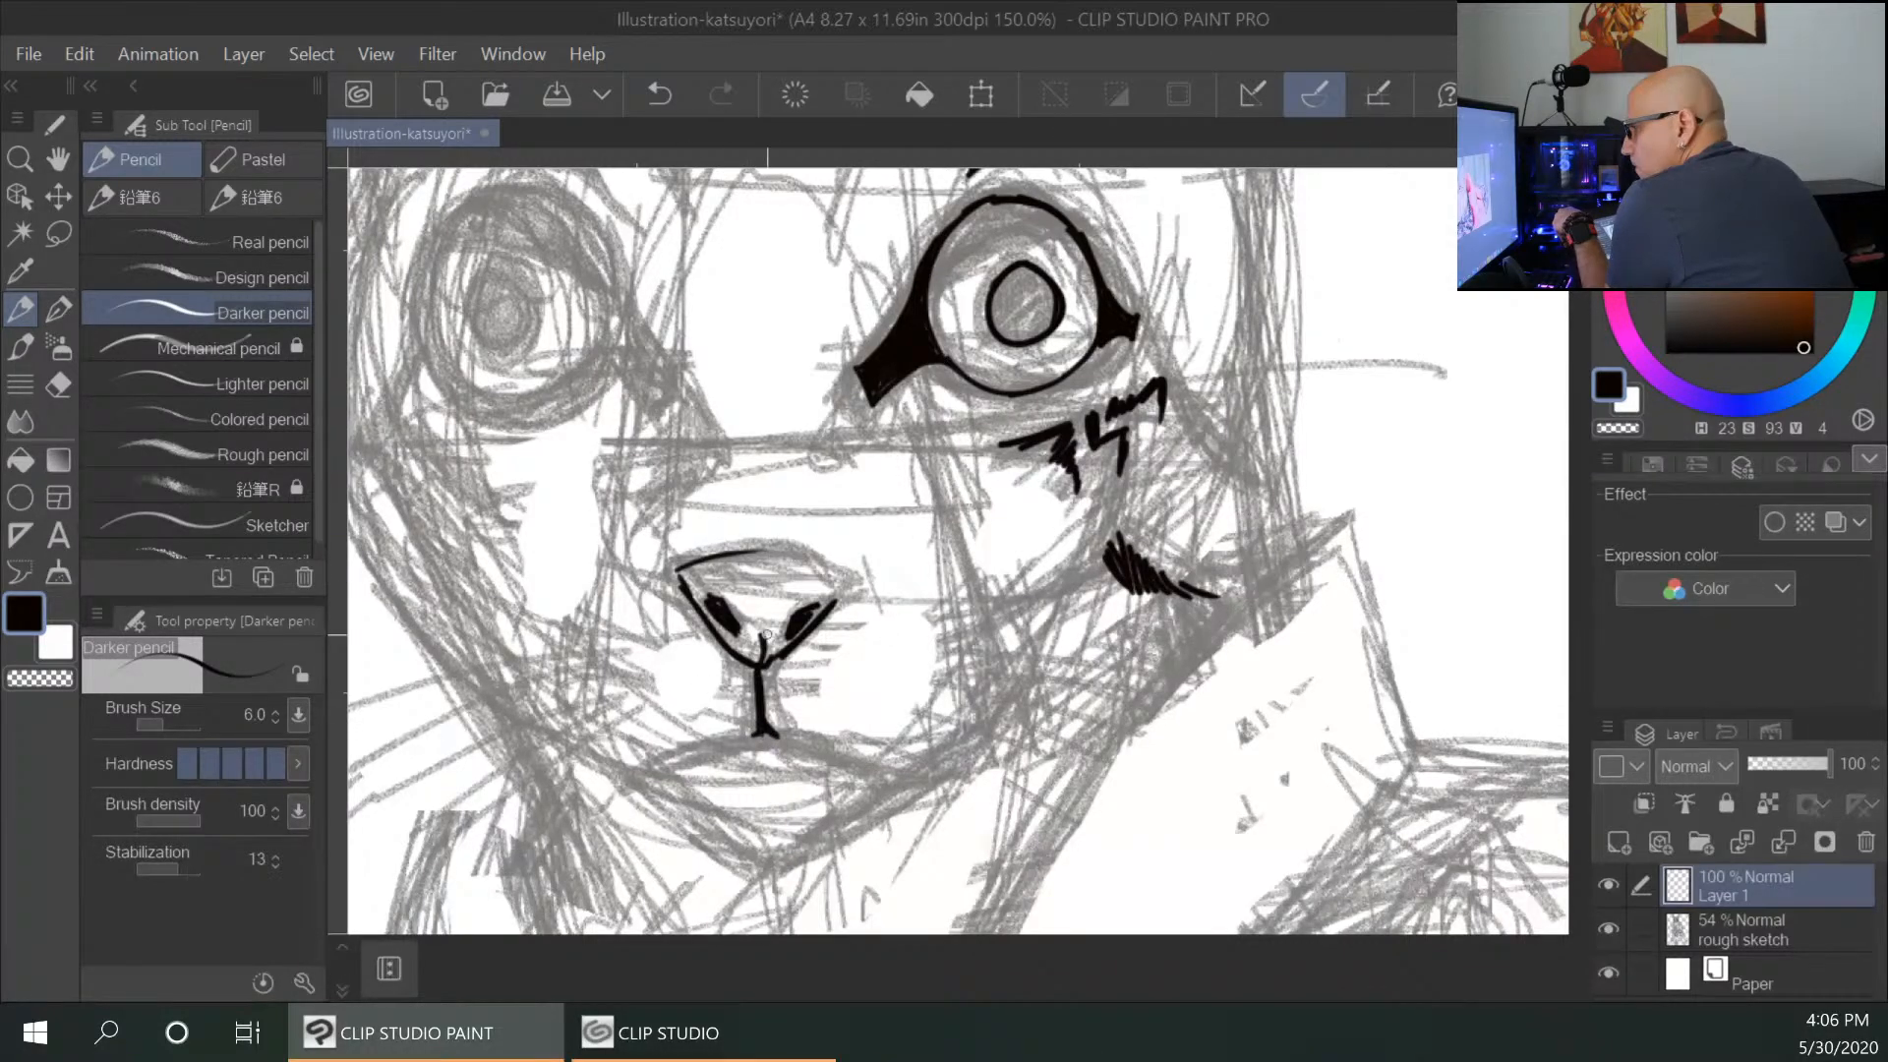
pyautogui.moveTo(768, 732)
pyautogui.mouseDown()
pyautogui.moveTo(684, 755)
pyautogui.moveTo(760, 735)
pyautogui.moveTo(868, 774)
pyautogui.mouseUp()
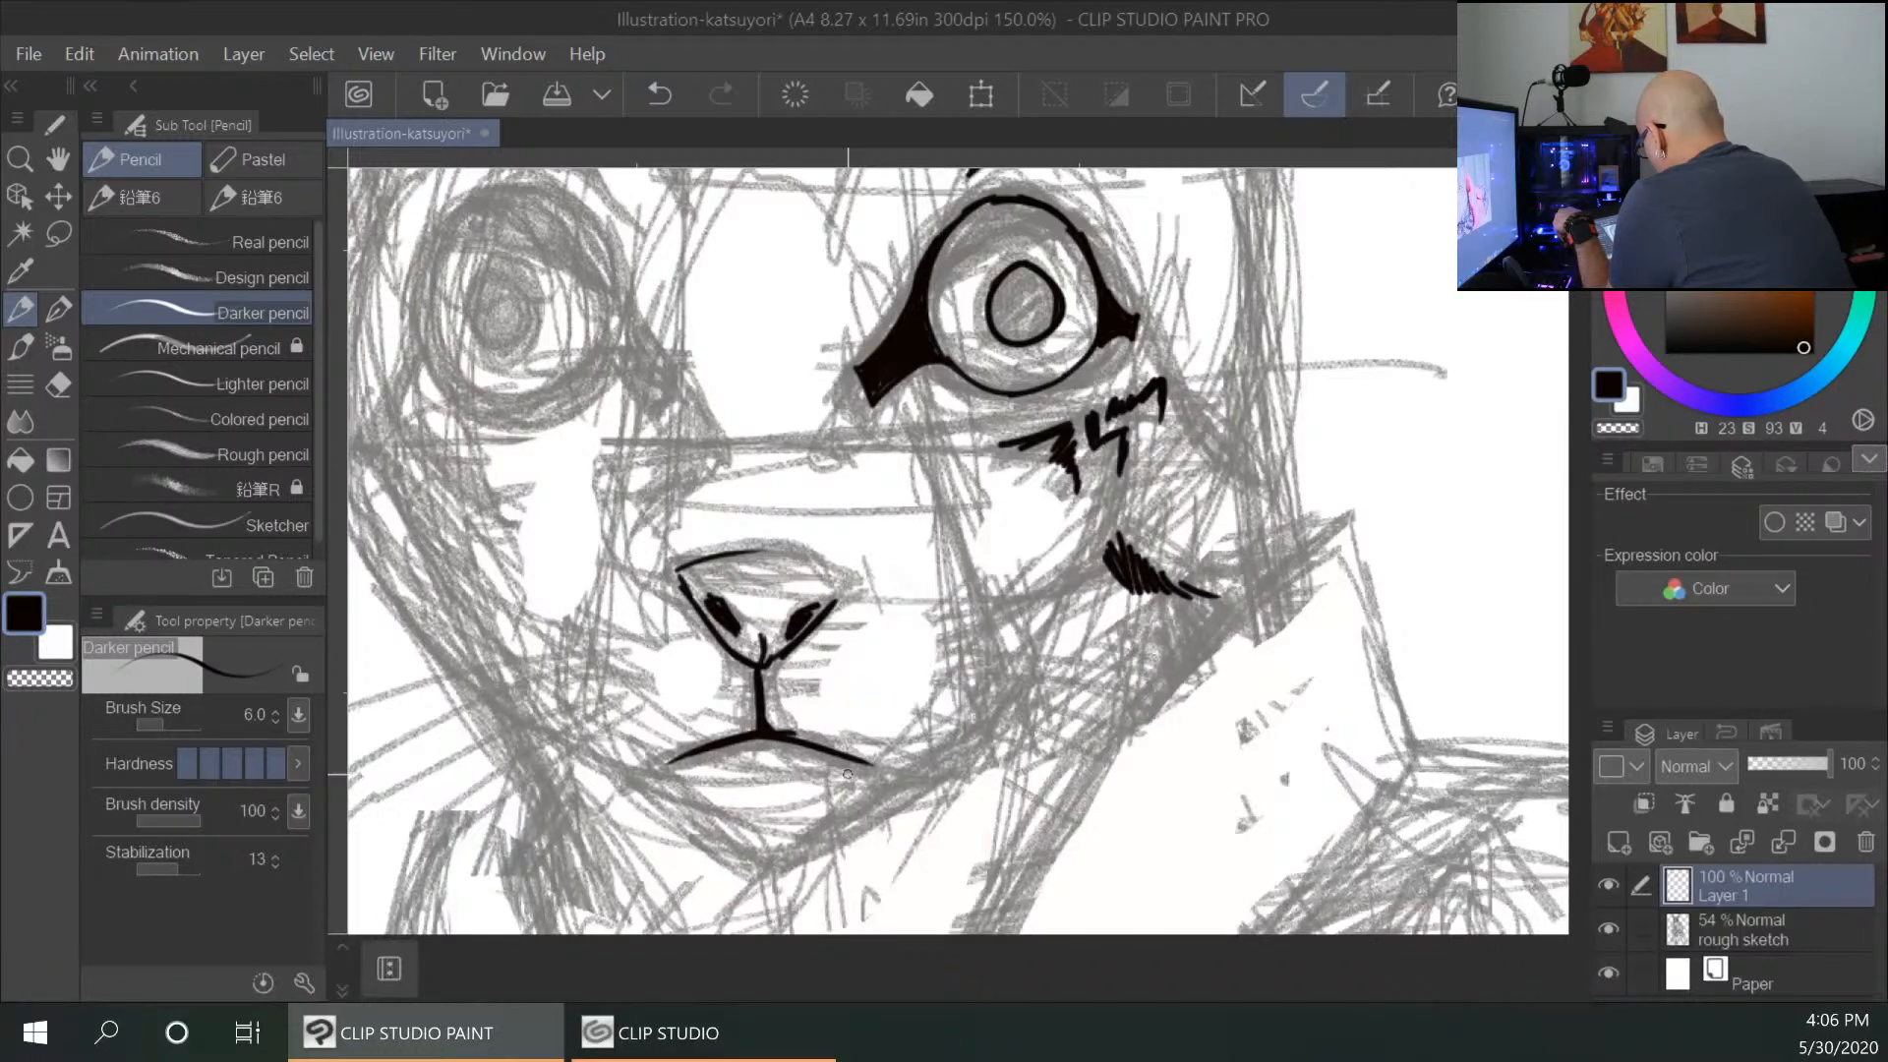
# Ink short fur strokes down the side of the face beside the inked eye and around the chin.
pyautogui.hotkey('ctrl', '-')
pyautogui.hotkey('ctrl', '-')
pyautogui.hotkey('ctrl', '-')
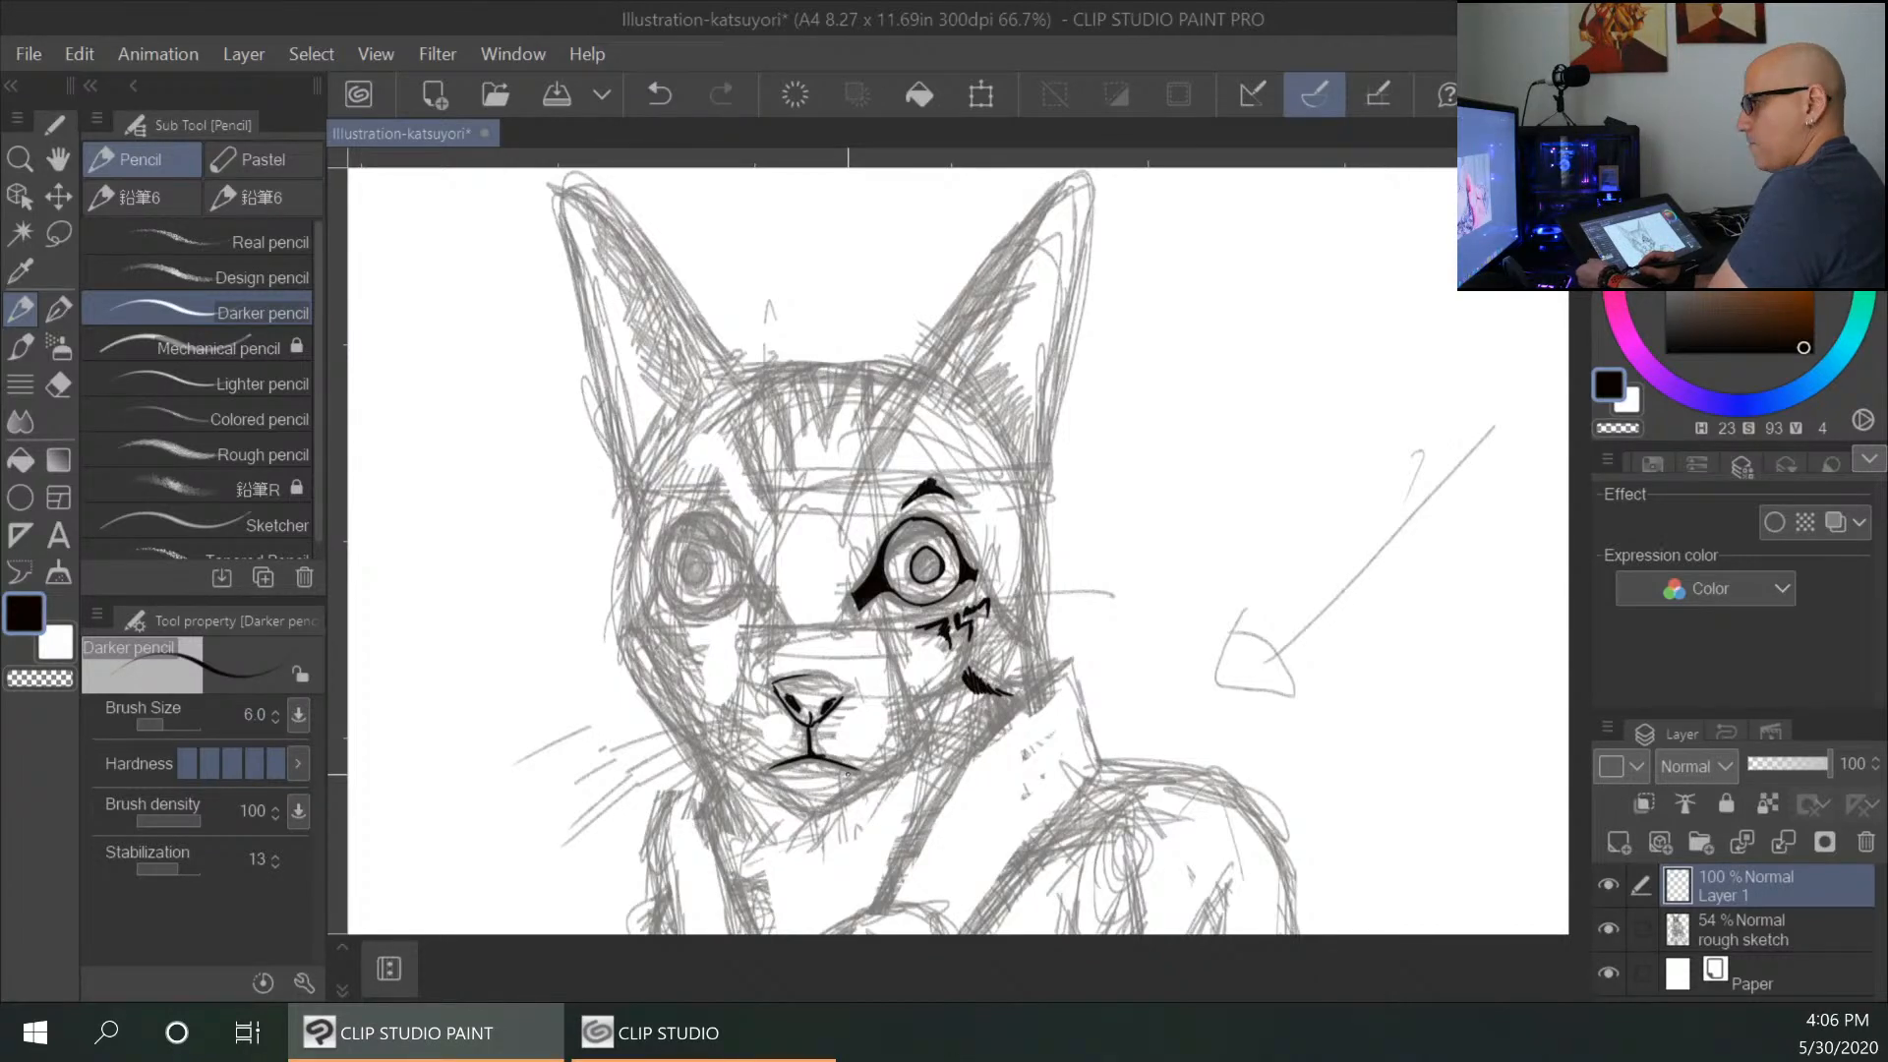
pyautogui.hotkey('ctrl', '+')
pyautogui.hotkey('ctrl', '+')
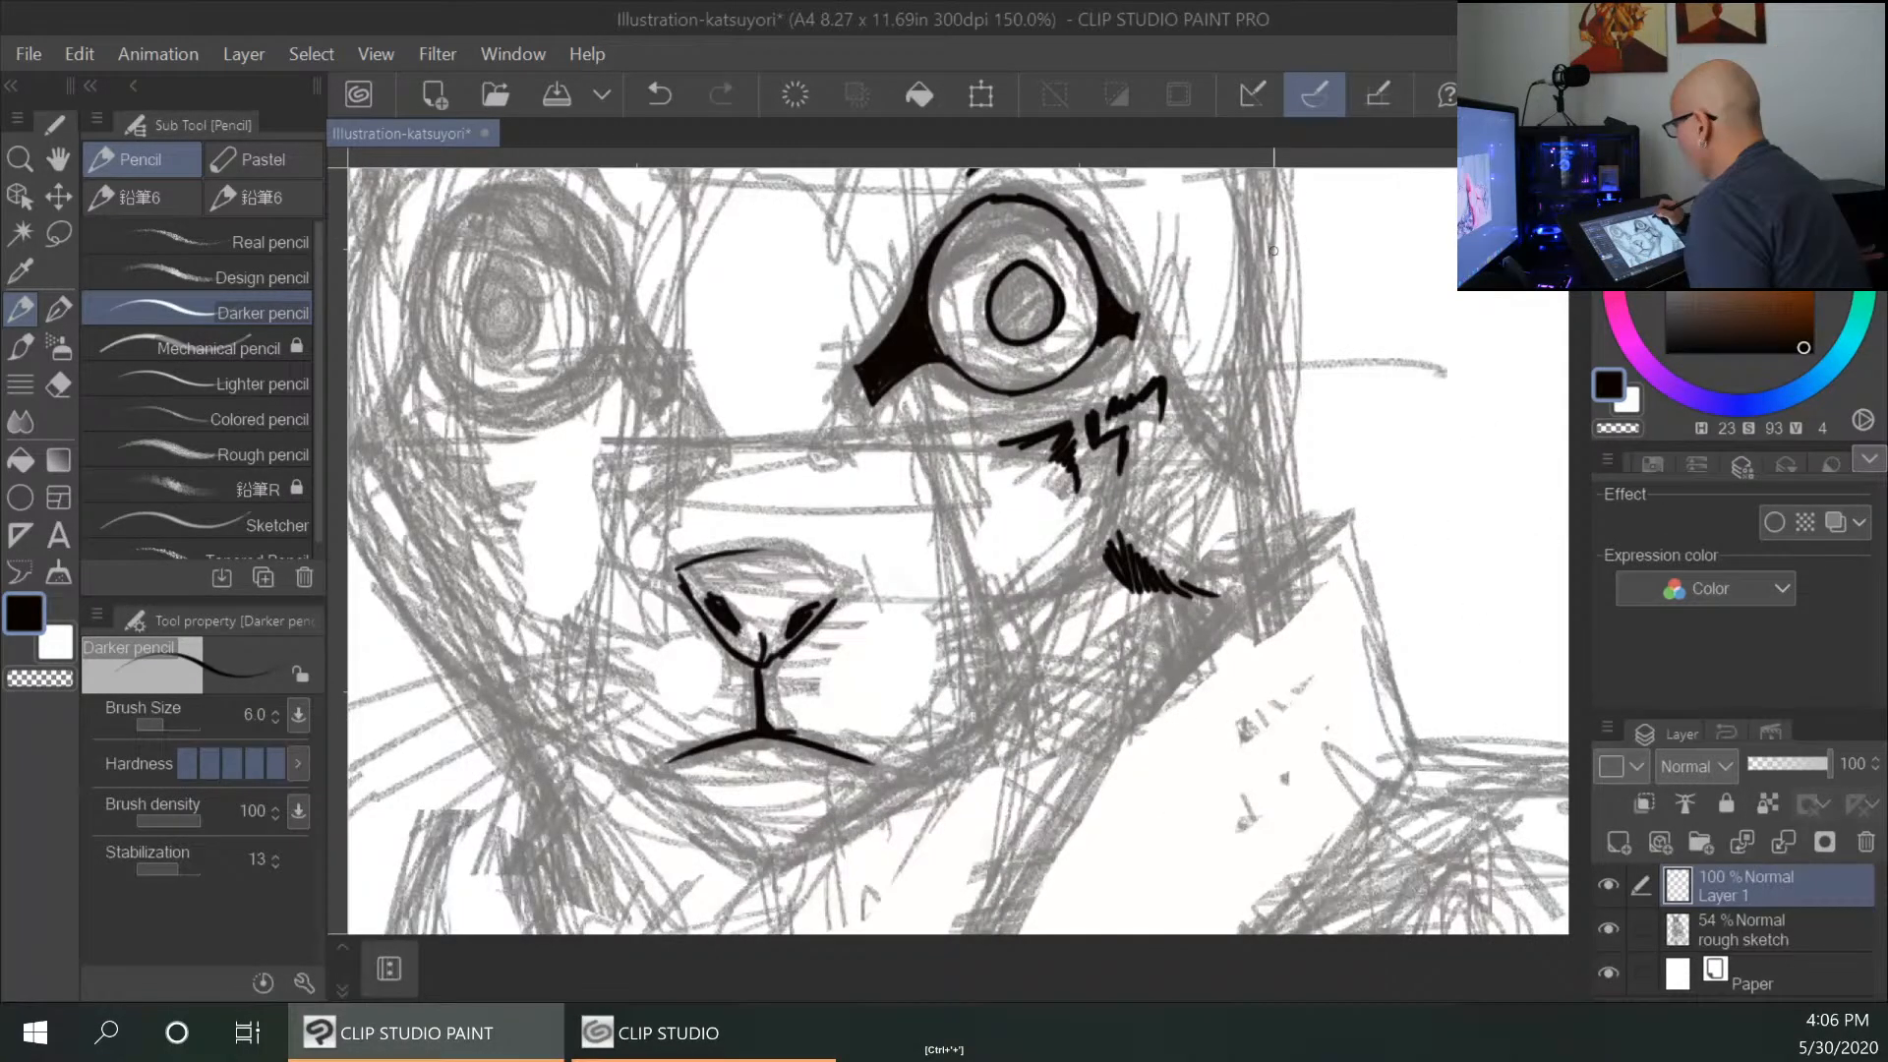
pyautogui.moveTo(1282, 196)
pyautogui.mouseDown()
pyautogui.moveTo(1266, 263)
pyautogui.moveTo(1283, 328)
pyautogui.moveTo(1265, 345)
pyautogui.moveTo(1284, 396)
pyautogui.mouseUp()
pyautogui.moveTo(1278, 330)
pyautogui.mouseDown()
pyautogui.moveTo(1292, 444)
pyautogui.moveTo(1296, 551)
pyautogui.mouseUp()
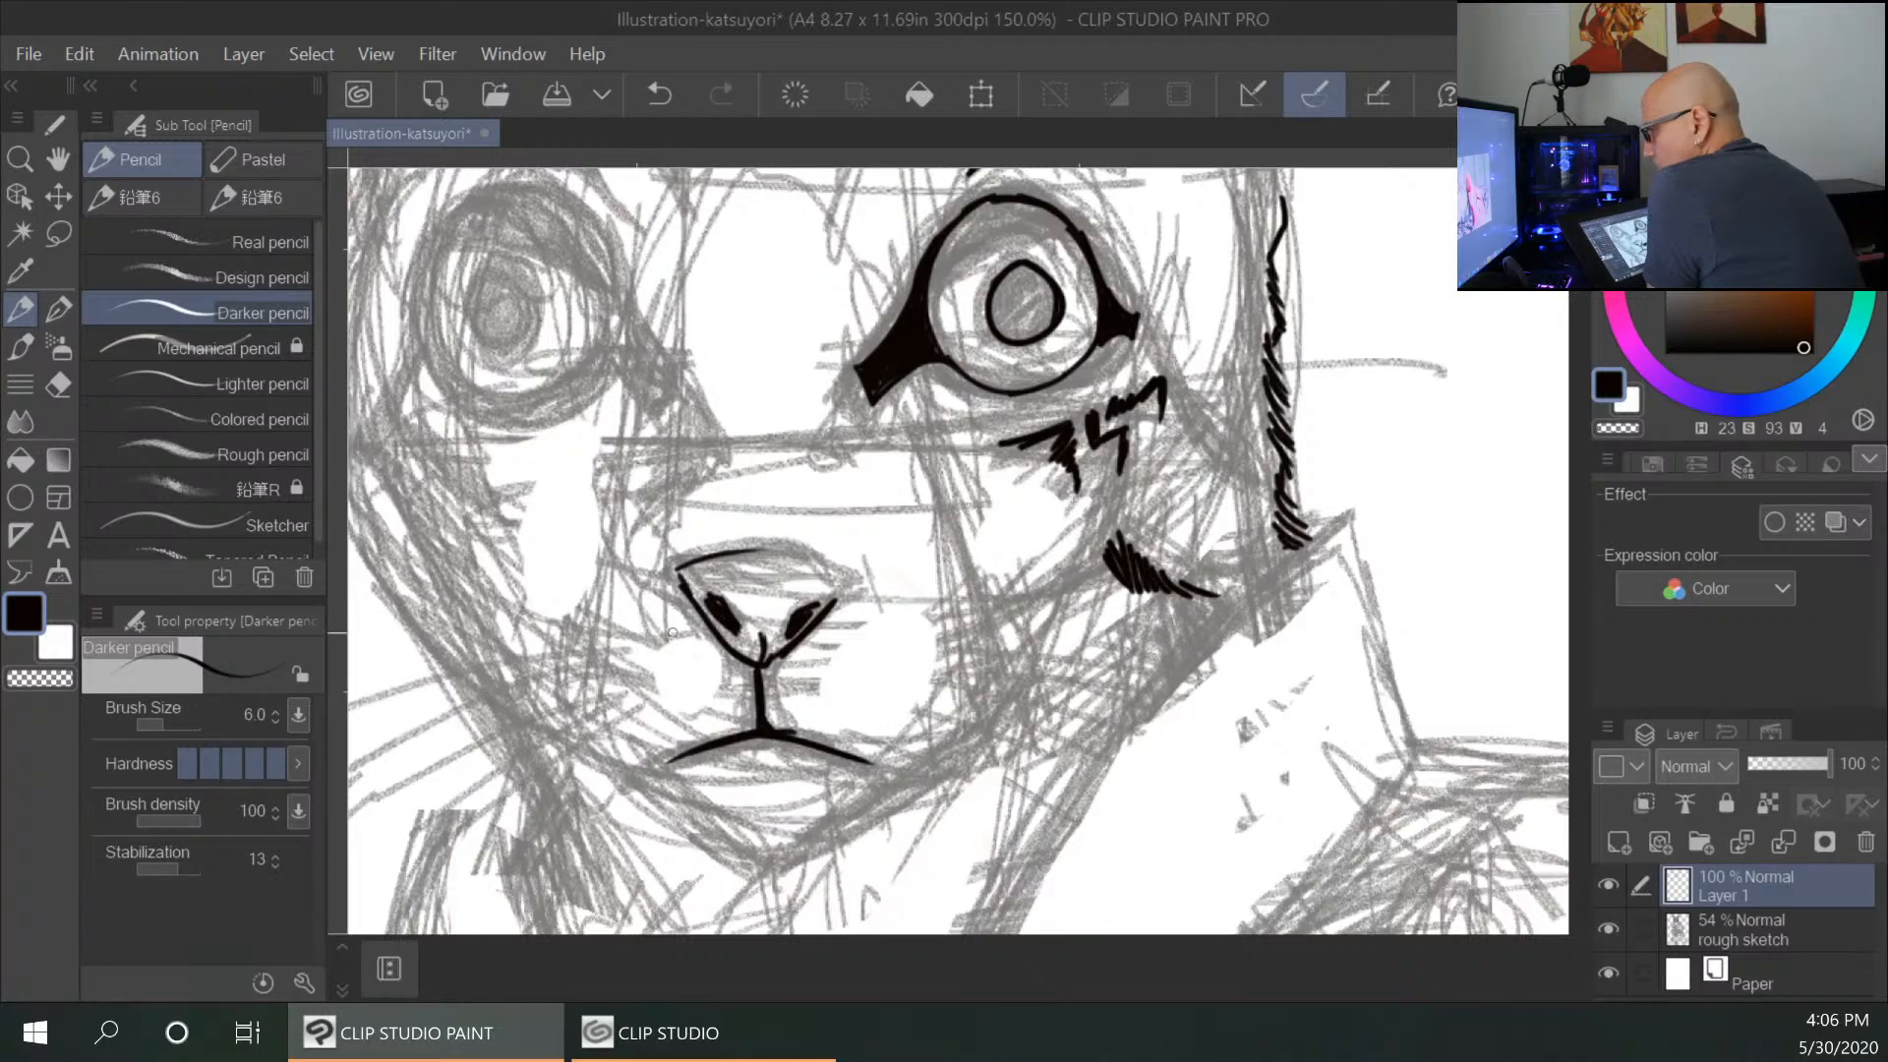
pyautogui.moveTo(624, 783)
pyautogui.mouseDown()
pyautogui.moveTo(674, 838)
pyautogui.moveTo(785, 890)
pyautogui.moveTo(910, 800)
pyautogui.mouseUp()
pyautogui.moveTo(612, 759); pyautogui.dragTo(619, 810)
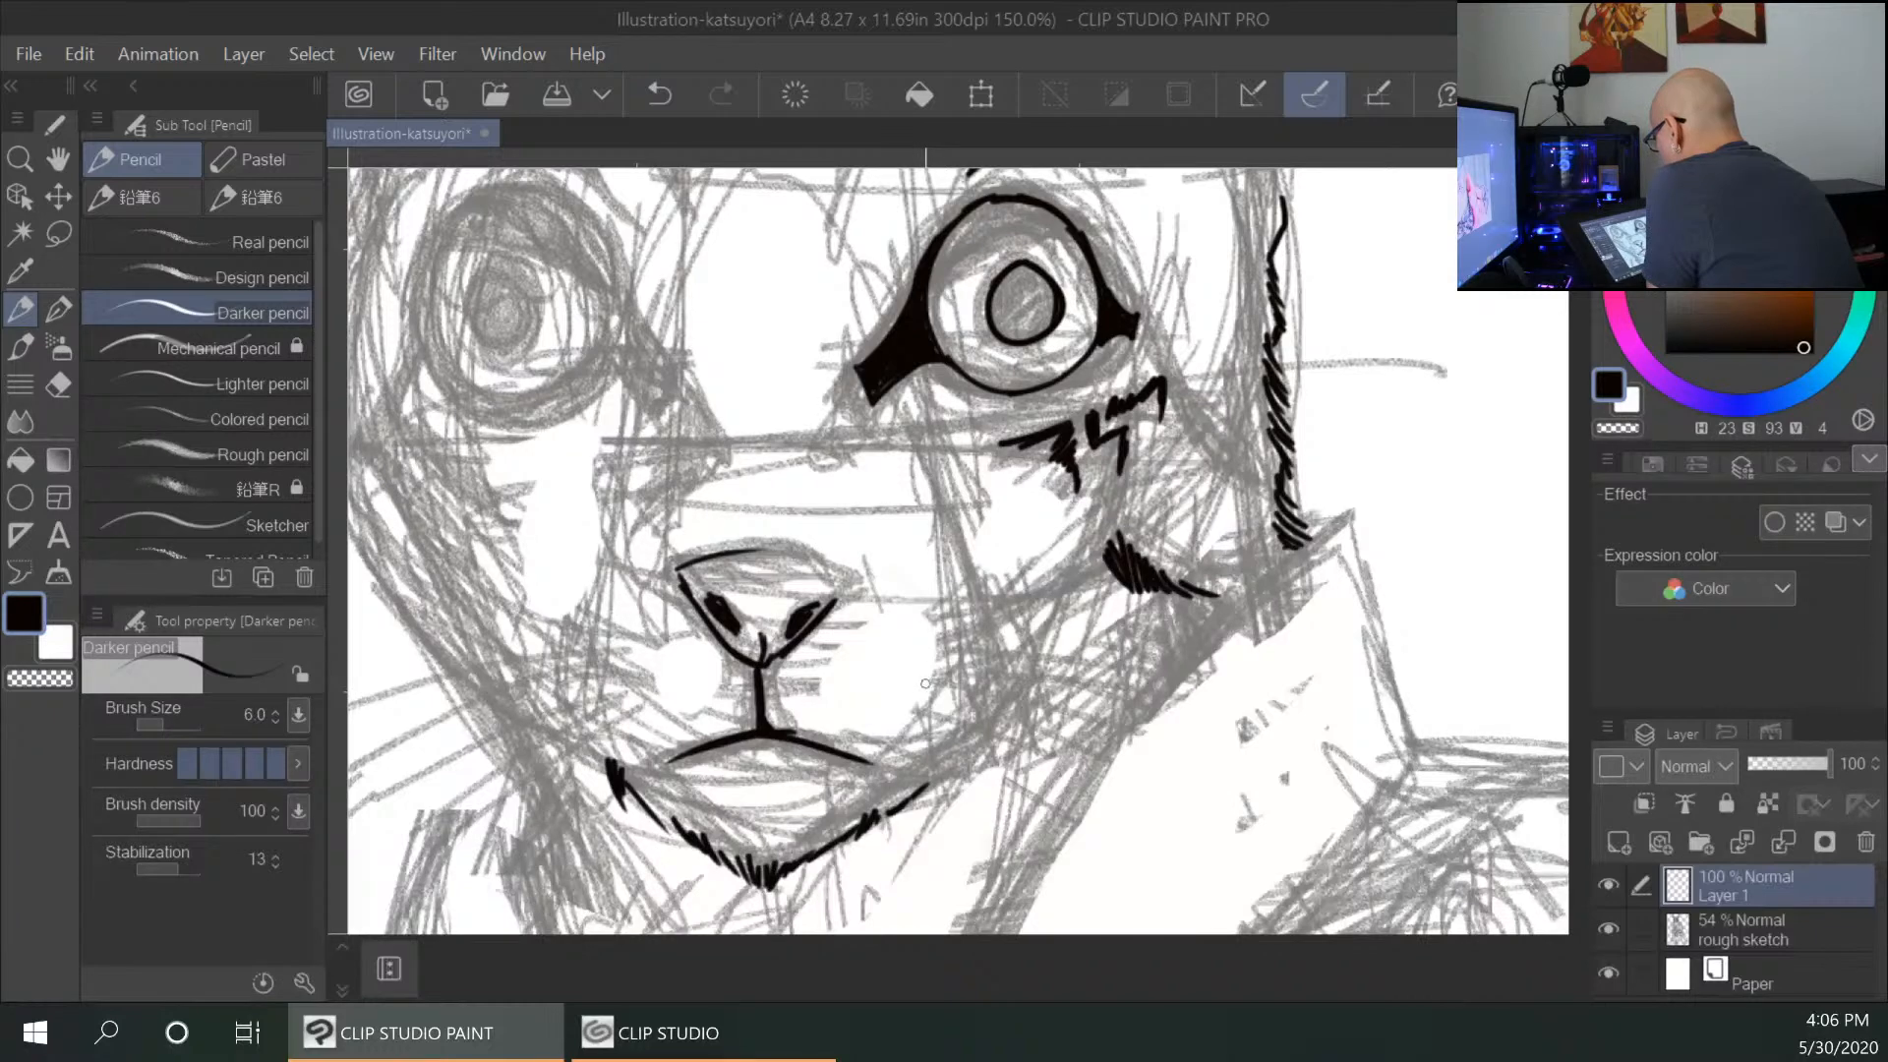
# Dot the whisker spots on both sides of the muzzle.
pyautogui.click(702, 677)
pyautogui.click(684, 711)
pyautogui.click(699, 723)
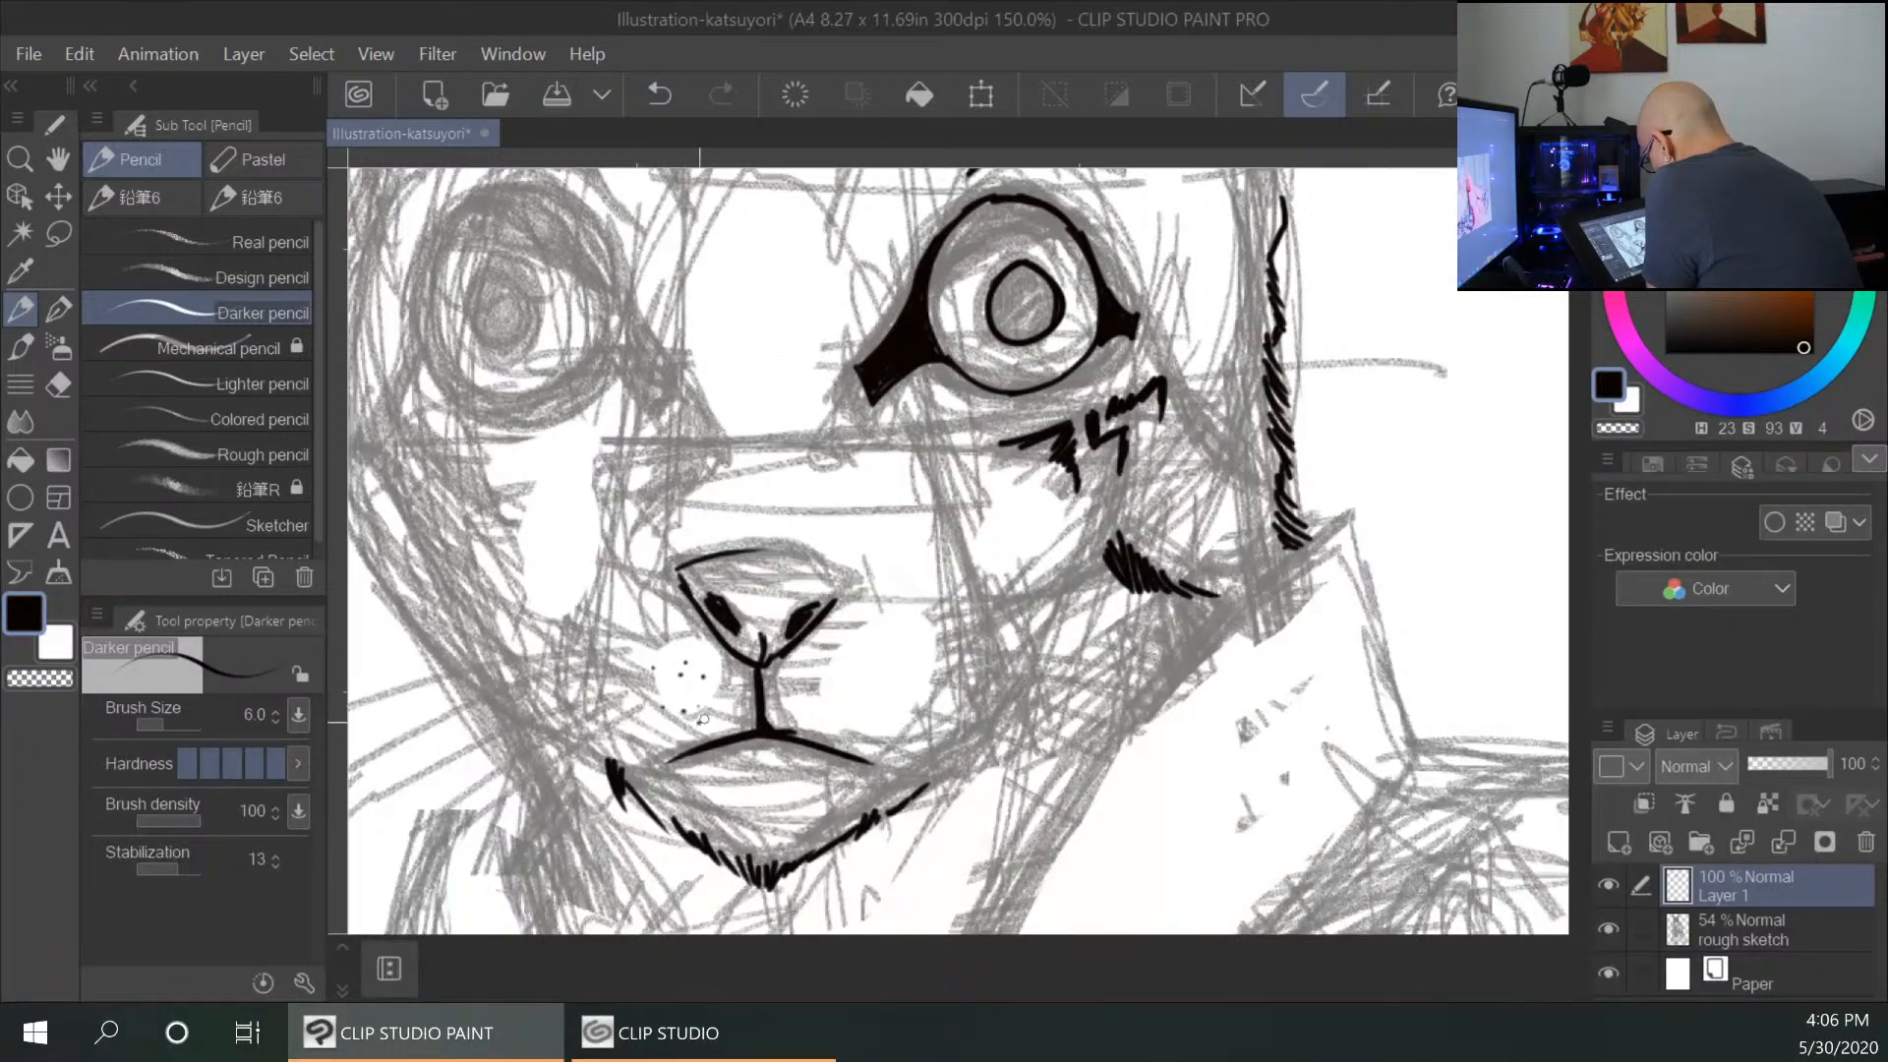
pyautogui.click(853, 671)
pyautogui.click(868, 672)
pyautogui.click(863, 713)
pyautogui.click(900, 701)
pyautogui.click(901, 655)
pyautogui.click(919, 640)
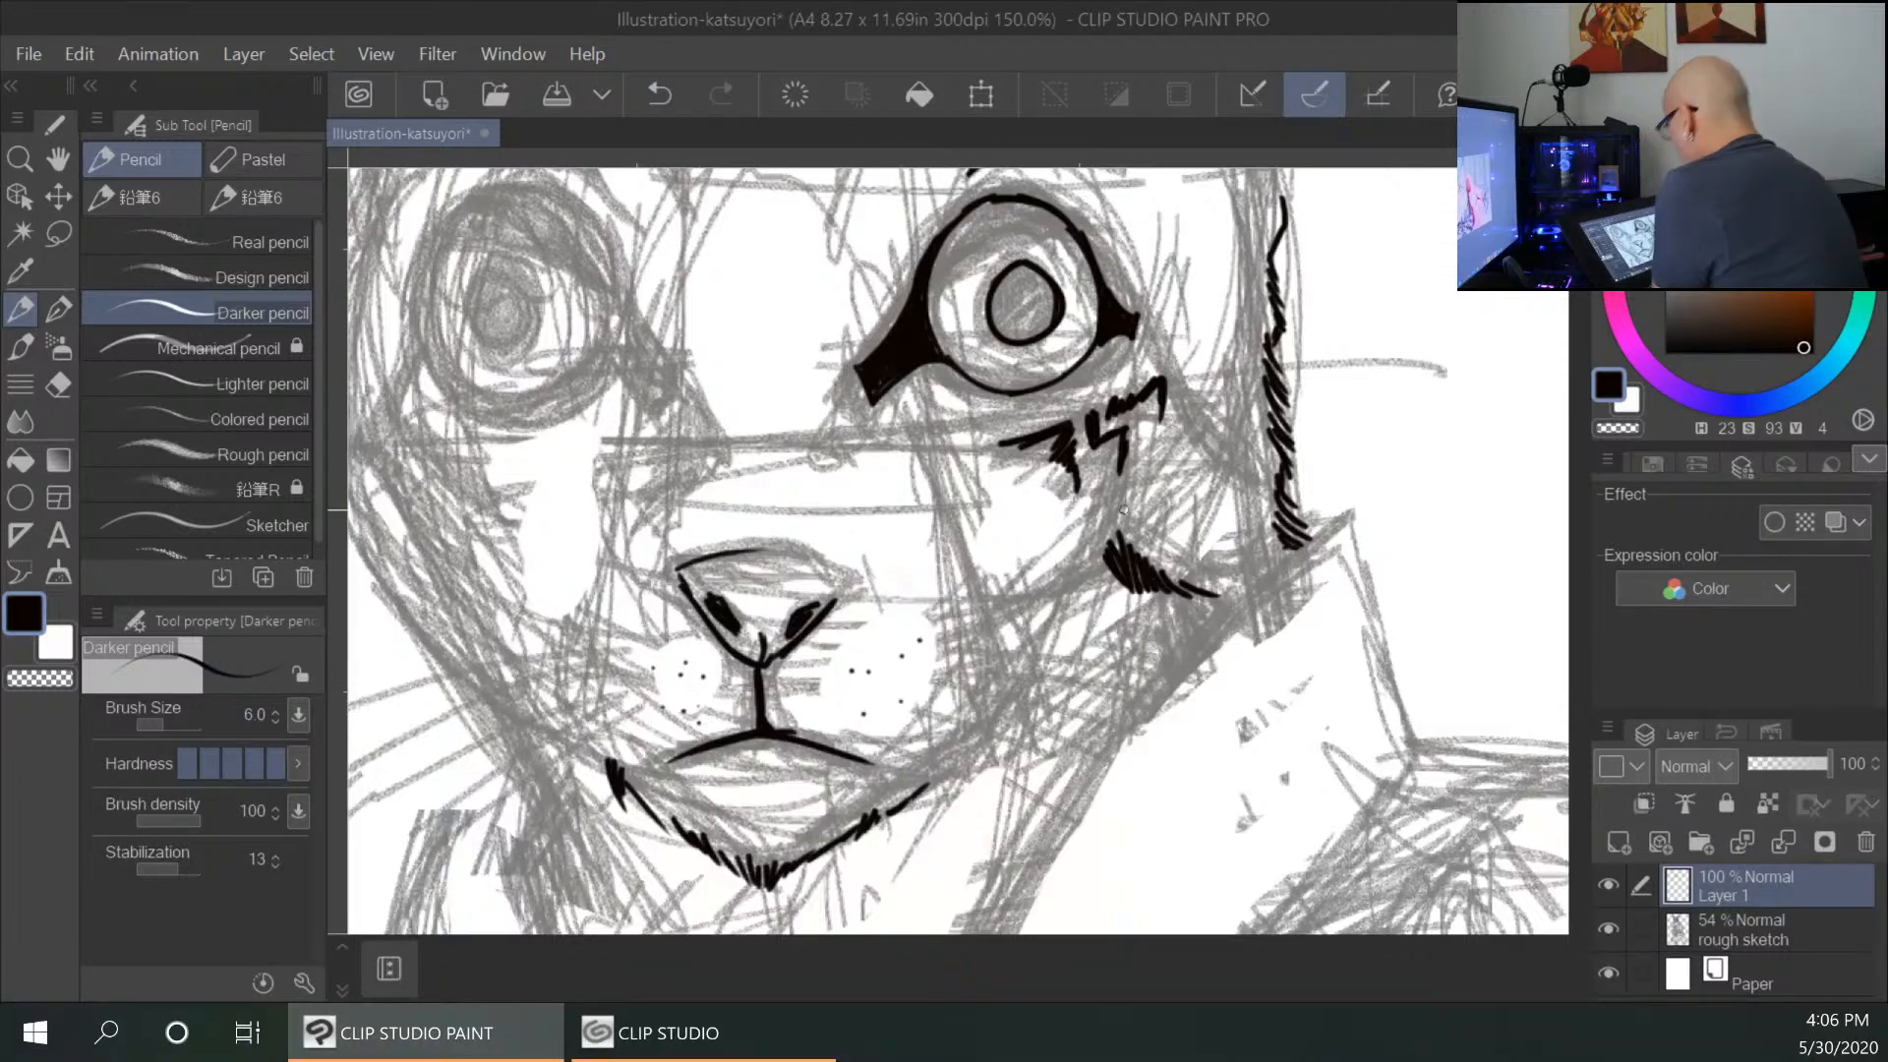
# Thicken the upper lid and outer rim of the inked eye.
pyautogui.moveTo(1061, 667)
pyautogui.mouseDown()
pyautogui.moveTo(1067, 767)
pyautogui.moveTo(1099, 812)
pyautogui.mouseUp()
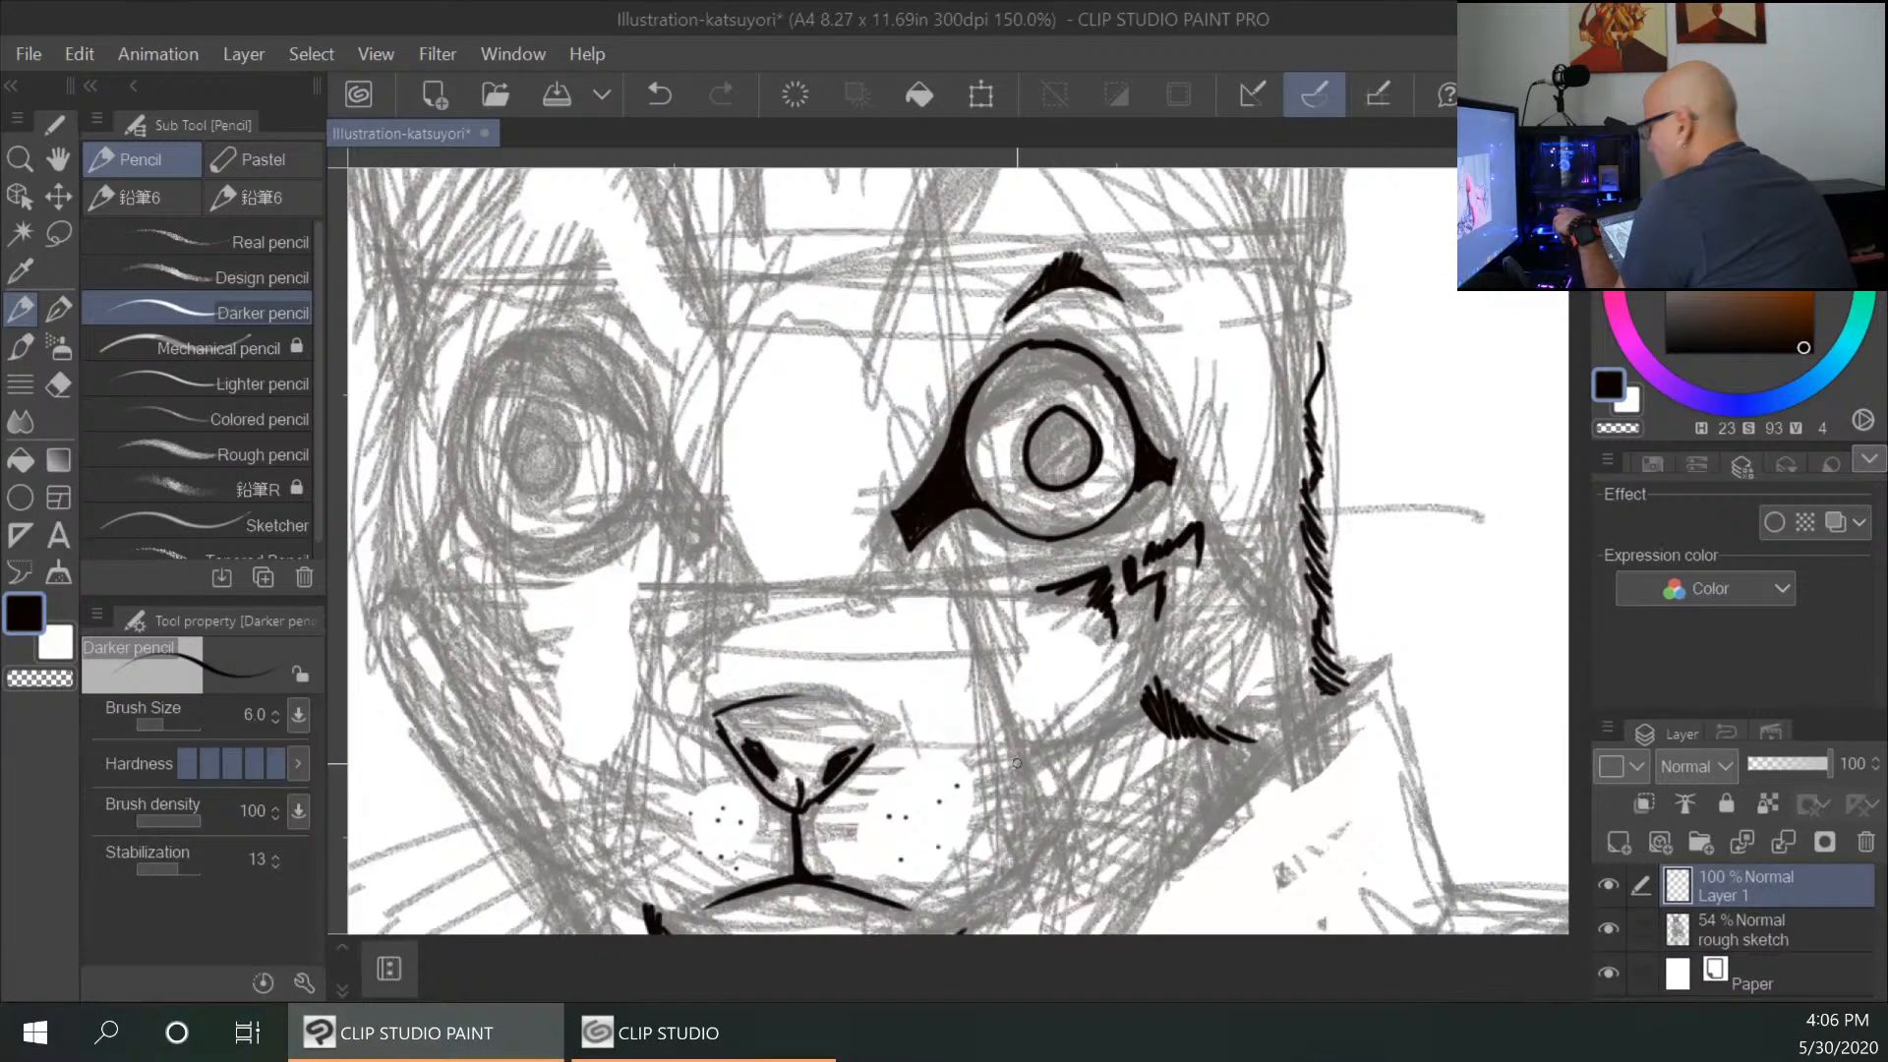
pyautogui.moveTo(991, 382)
pyautogui.mouseDown()
pyautogui.moveTo(1054, 350)
pyautogui.moveTo(1115, 369)
pyautogui.moveTo(998, 364)
pyautogui.moveTo(1040, 342)
pyautogui.mouseUp()
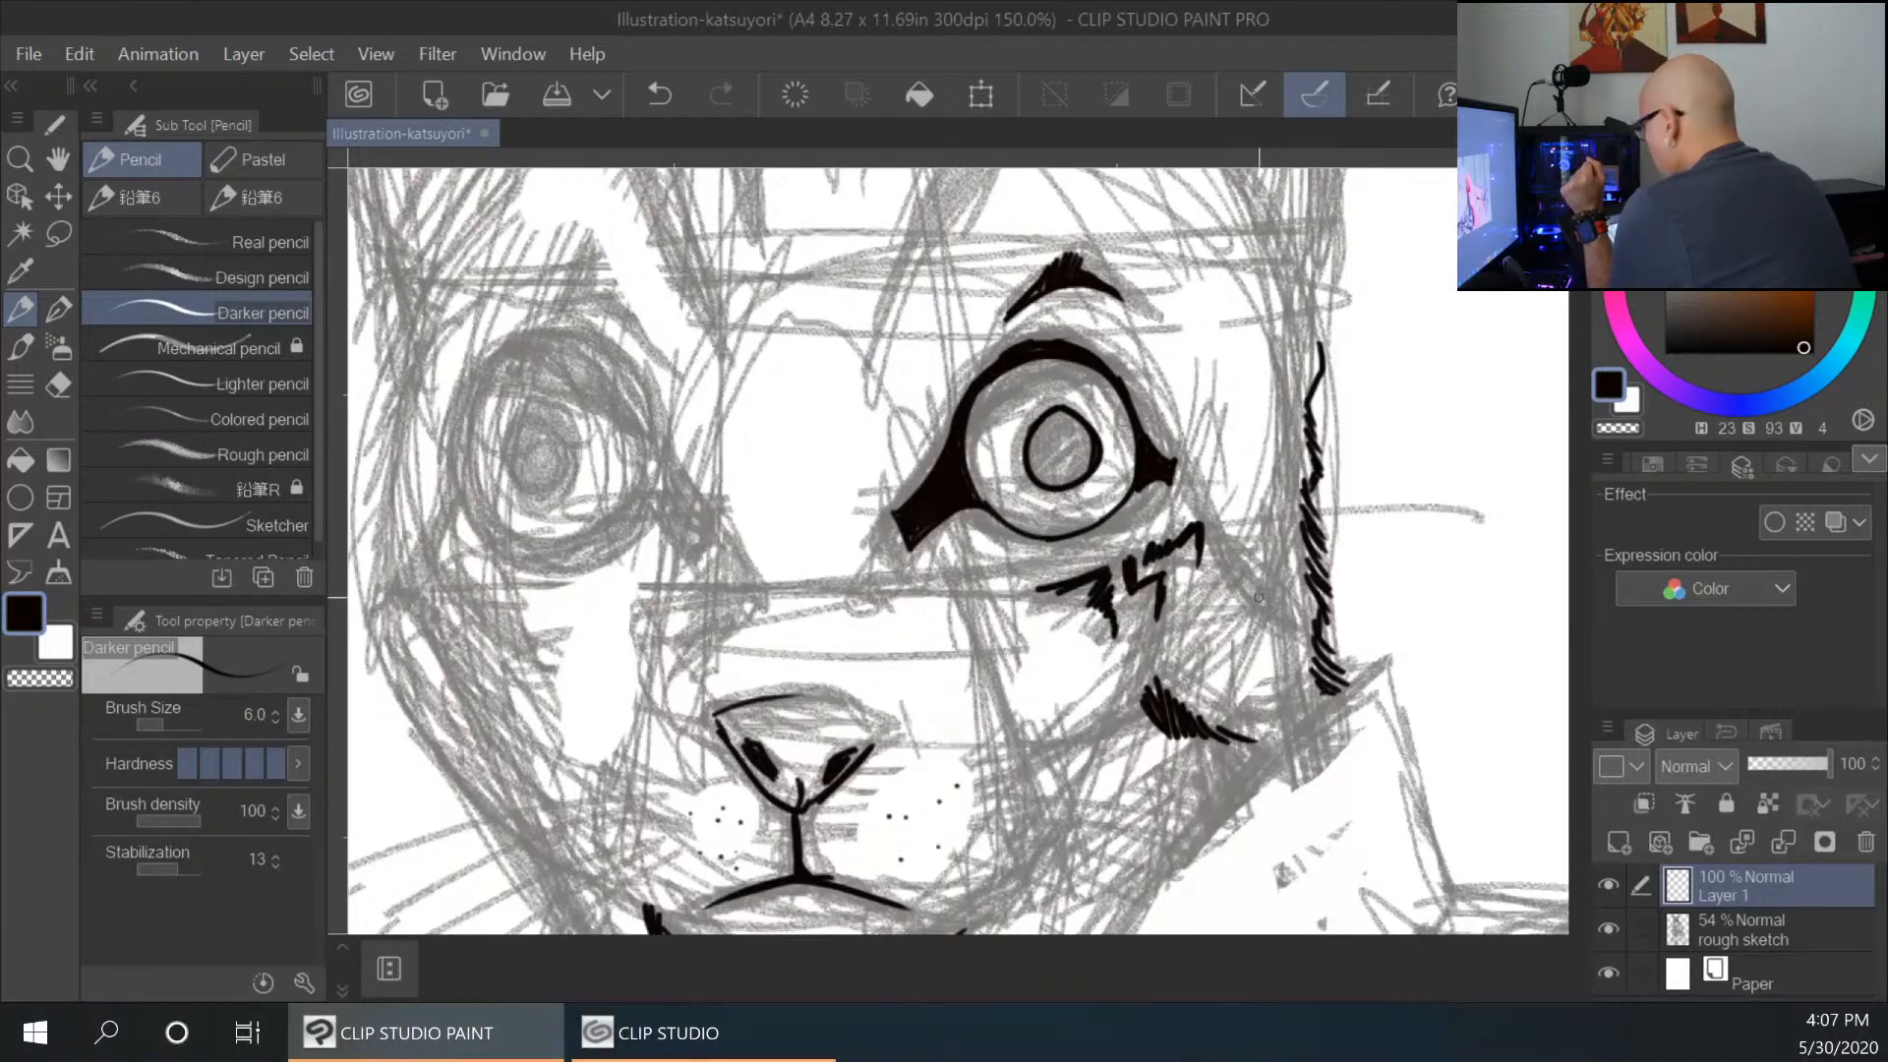
pyautogui.moveTo(1105, 379)
pyautogui.mouseDown()
pyautogui.moveTo(1126, 472)
pyautogui.moveTo(1126, 453)
pyautogui.moveTo(1107, 510)
pyautogui.mouseUp()
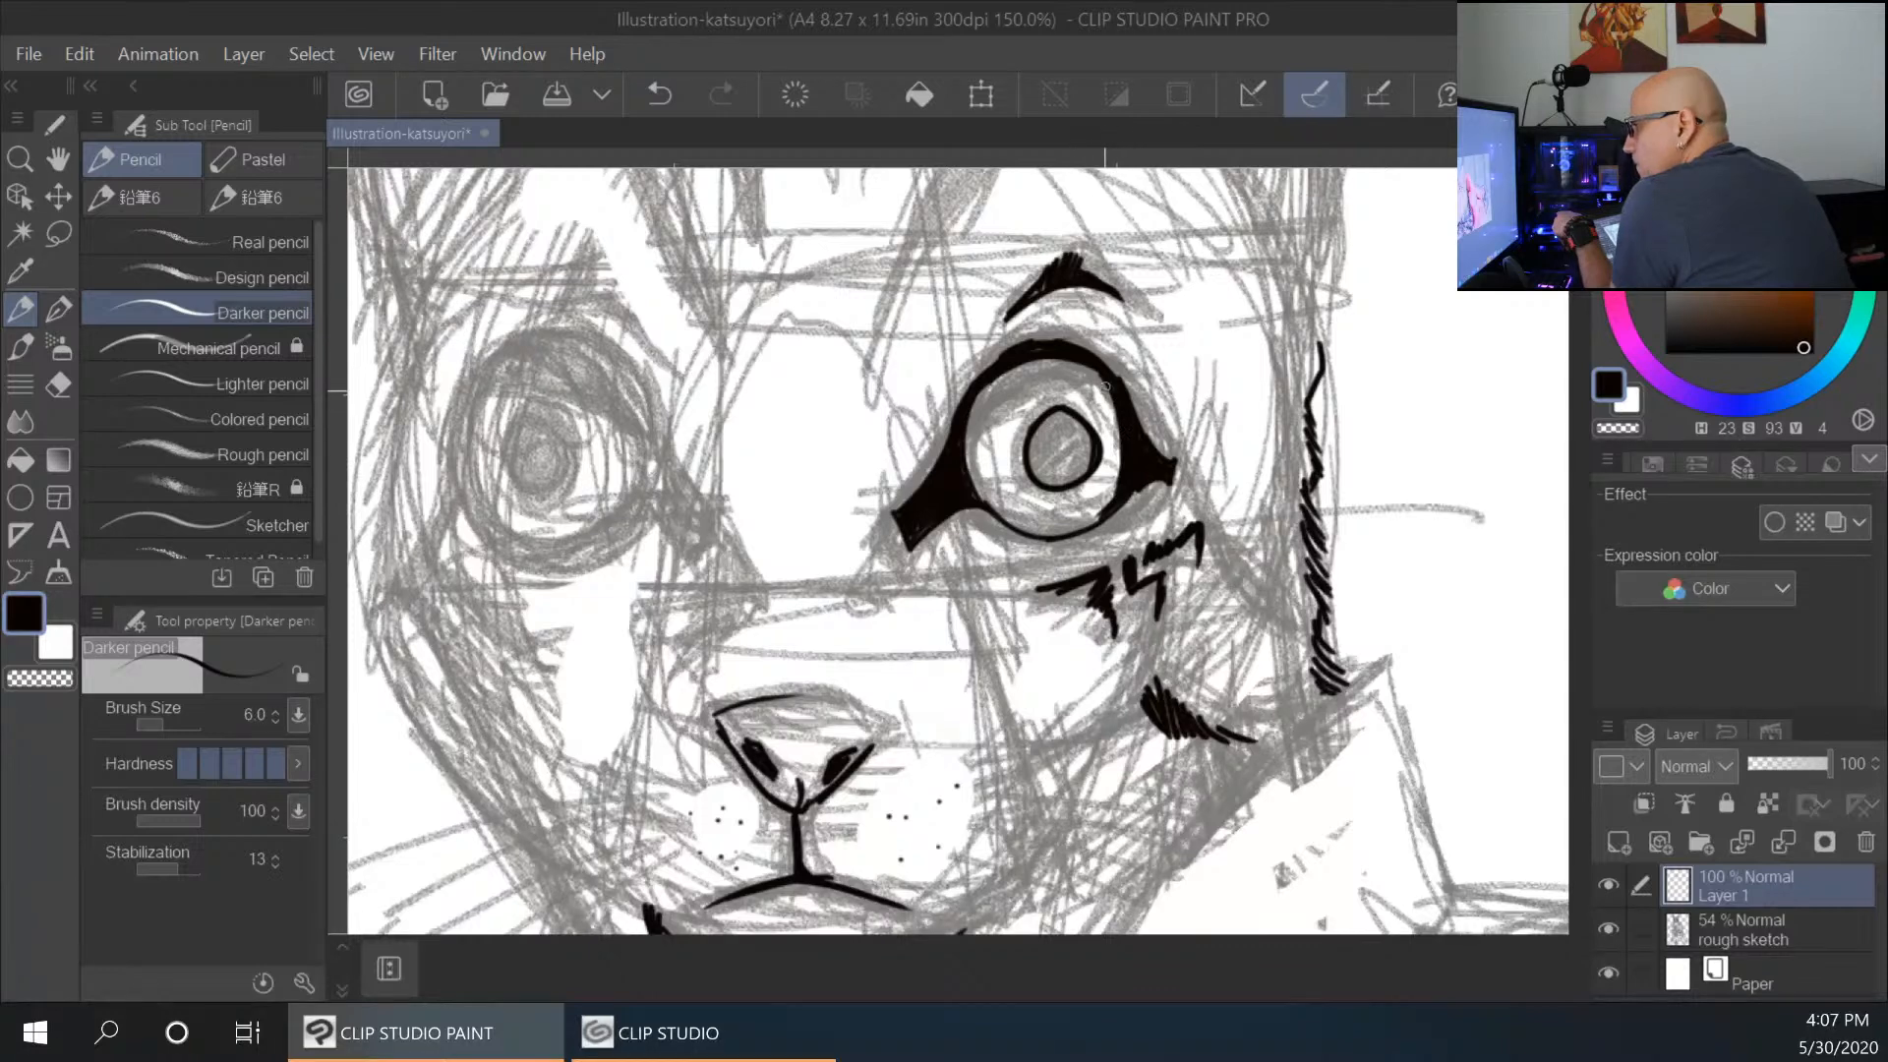
# Replace the eye's outer corner wedge with a curved line running down the cheek, and shade the pupil black around a small highlight.
pyautogui.moveTo(1178, 441); pyautogui.dragTo(1157, 480)
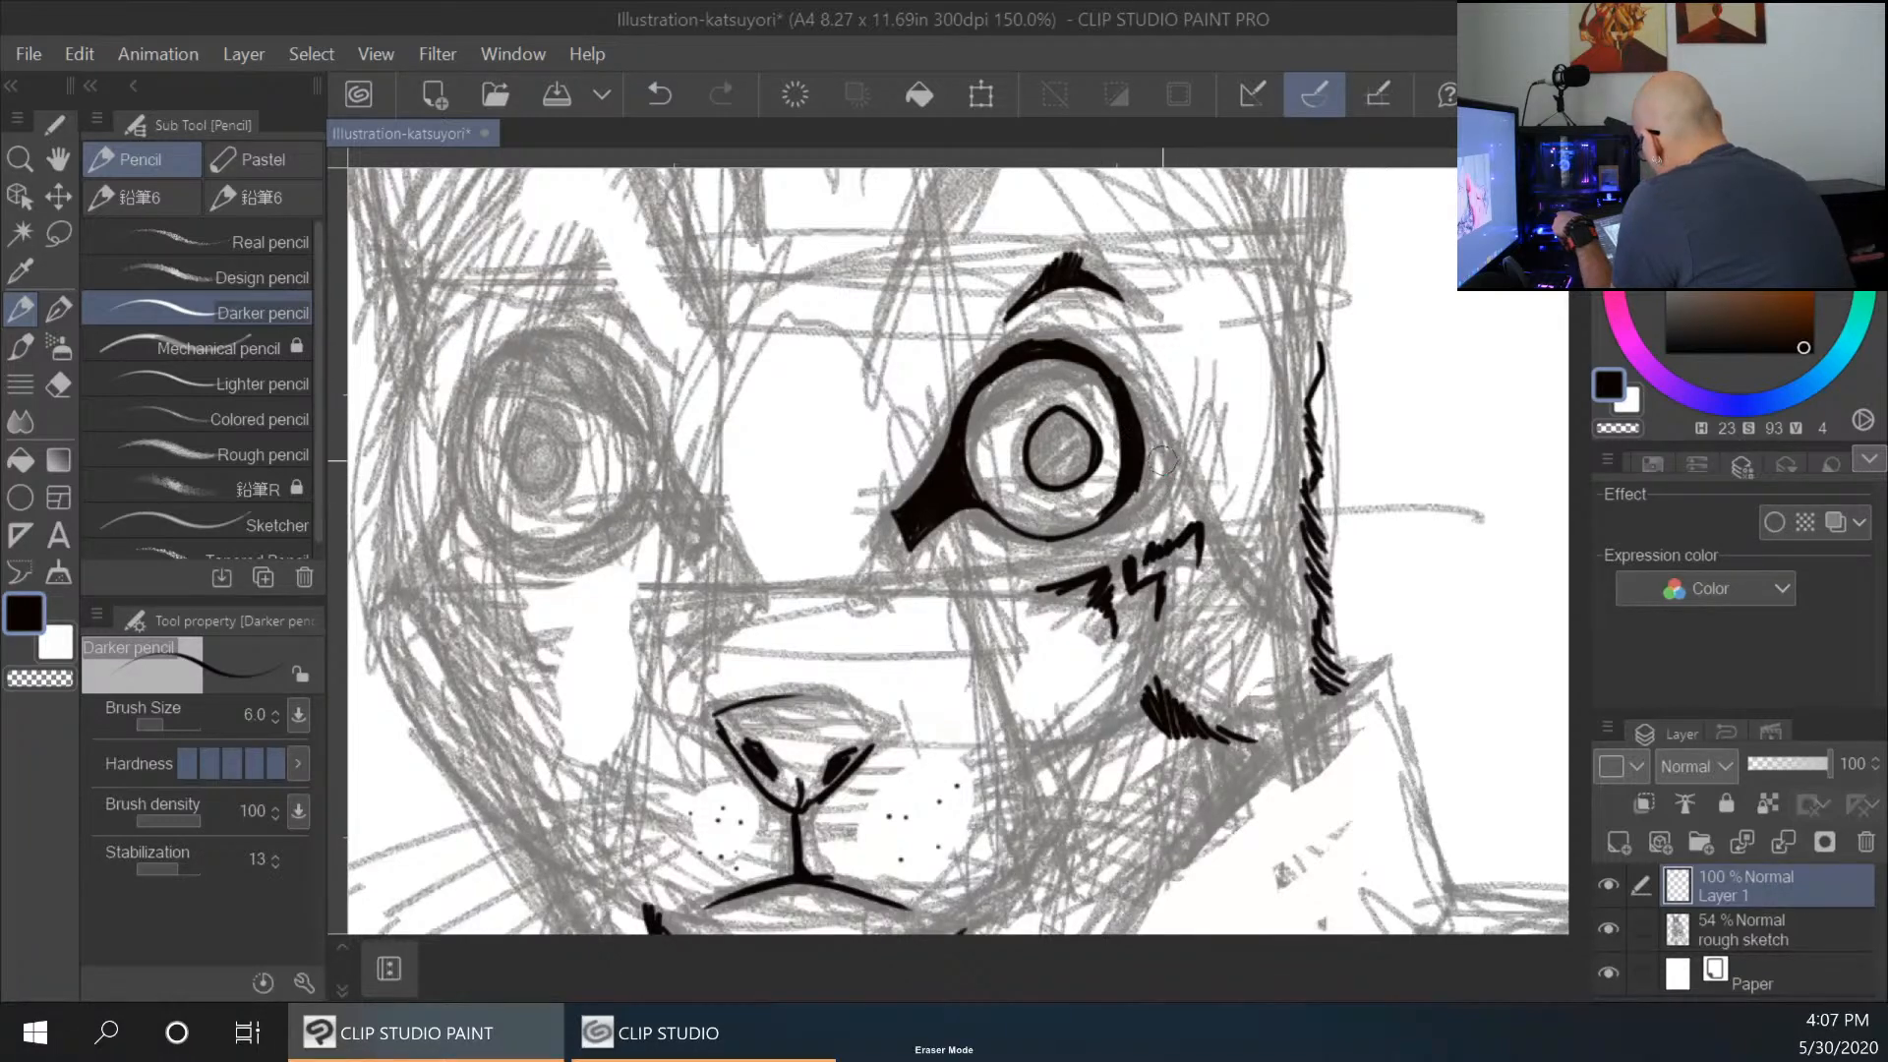
pyautogui.press('p')
pyautogui.moveTo(1135, 414); pyautogui.dragTo(1256, 572)
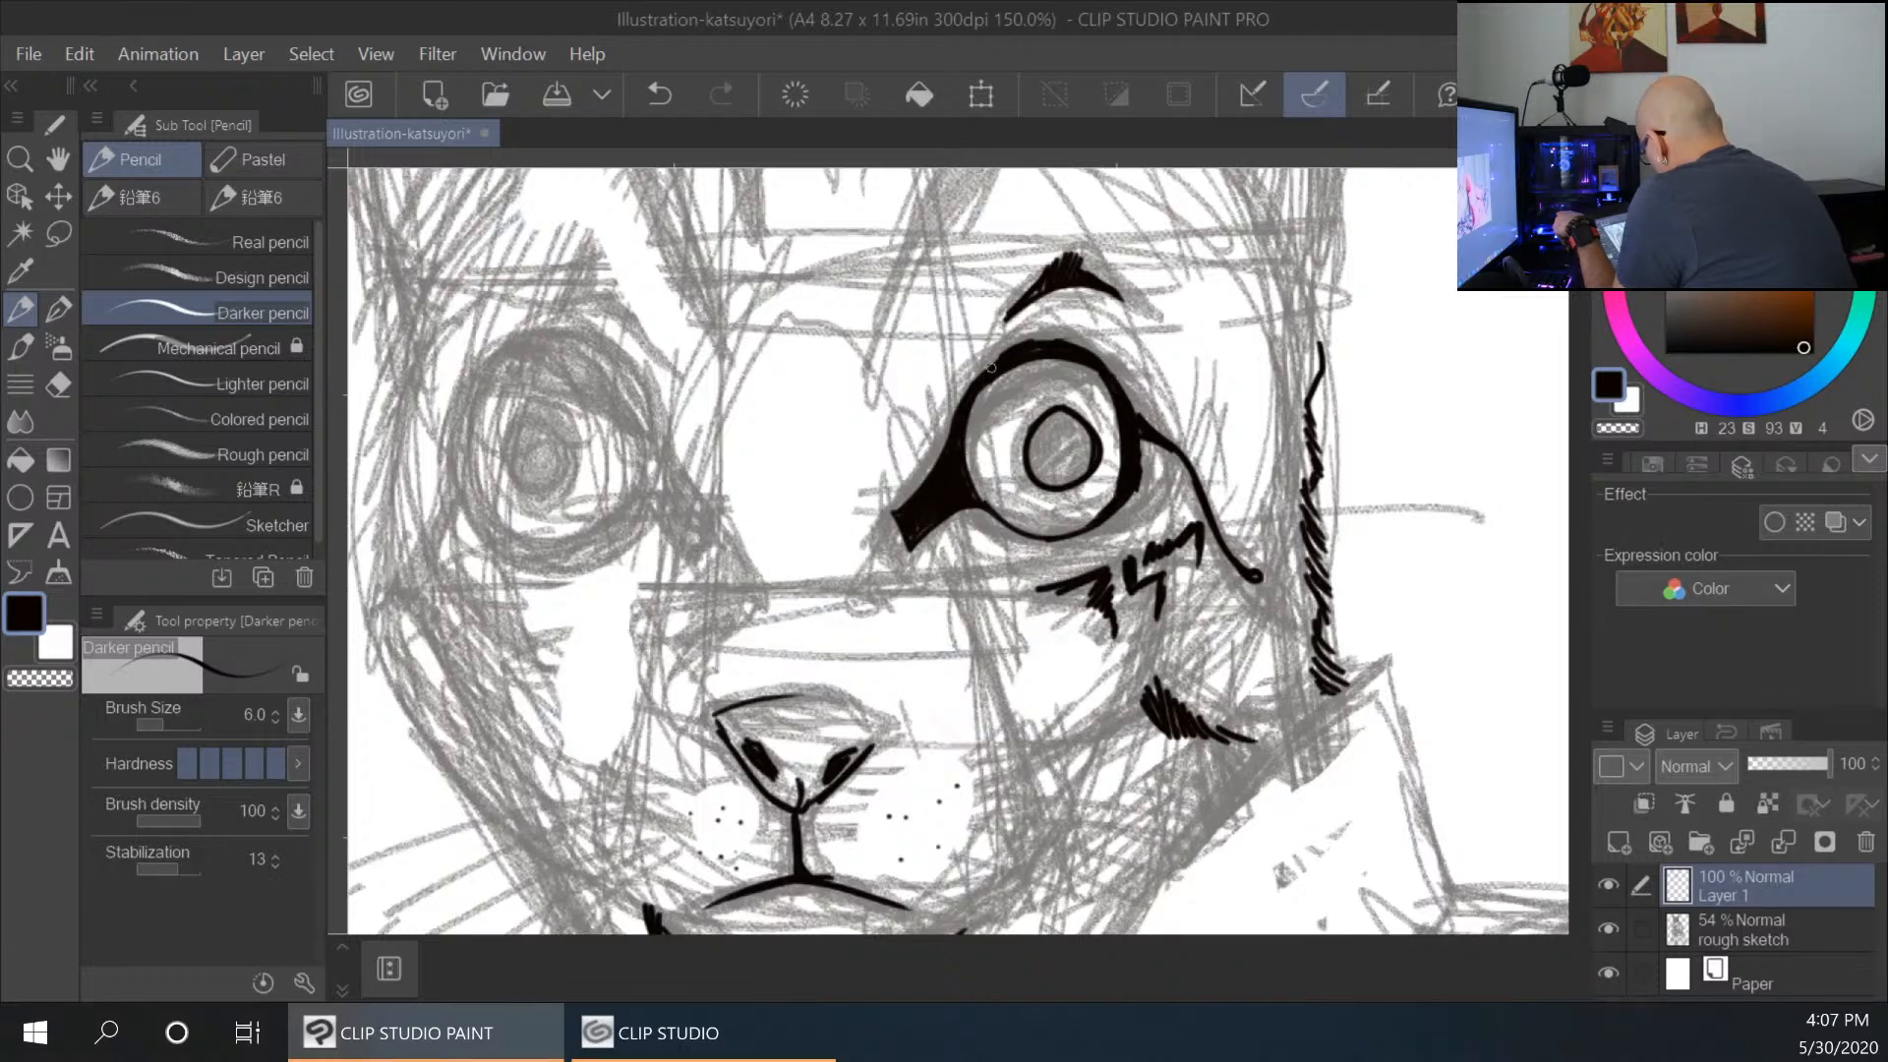
pyautogui.moveTo(1081, 344); pyautogui.dragTo(1142, 441)
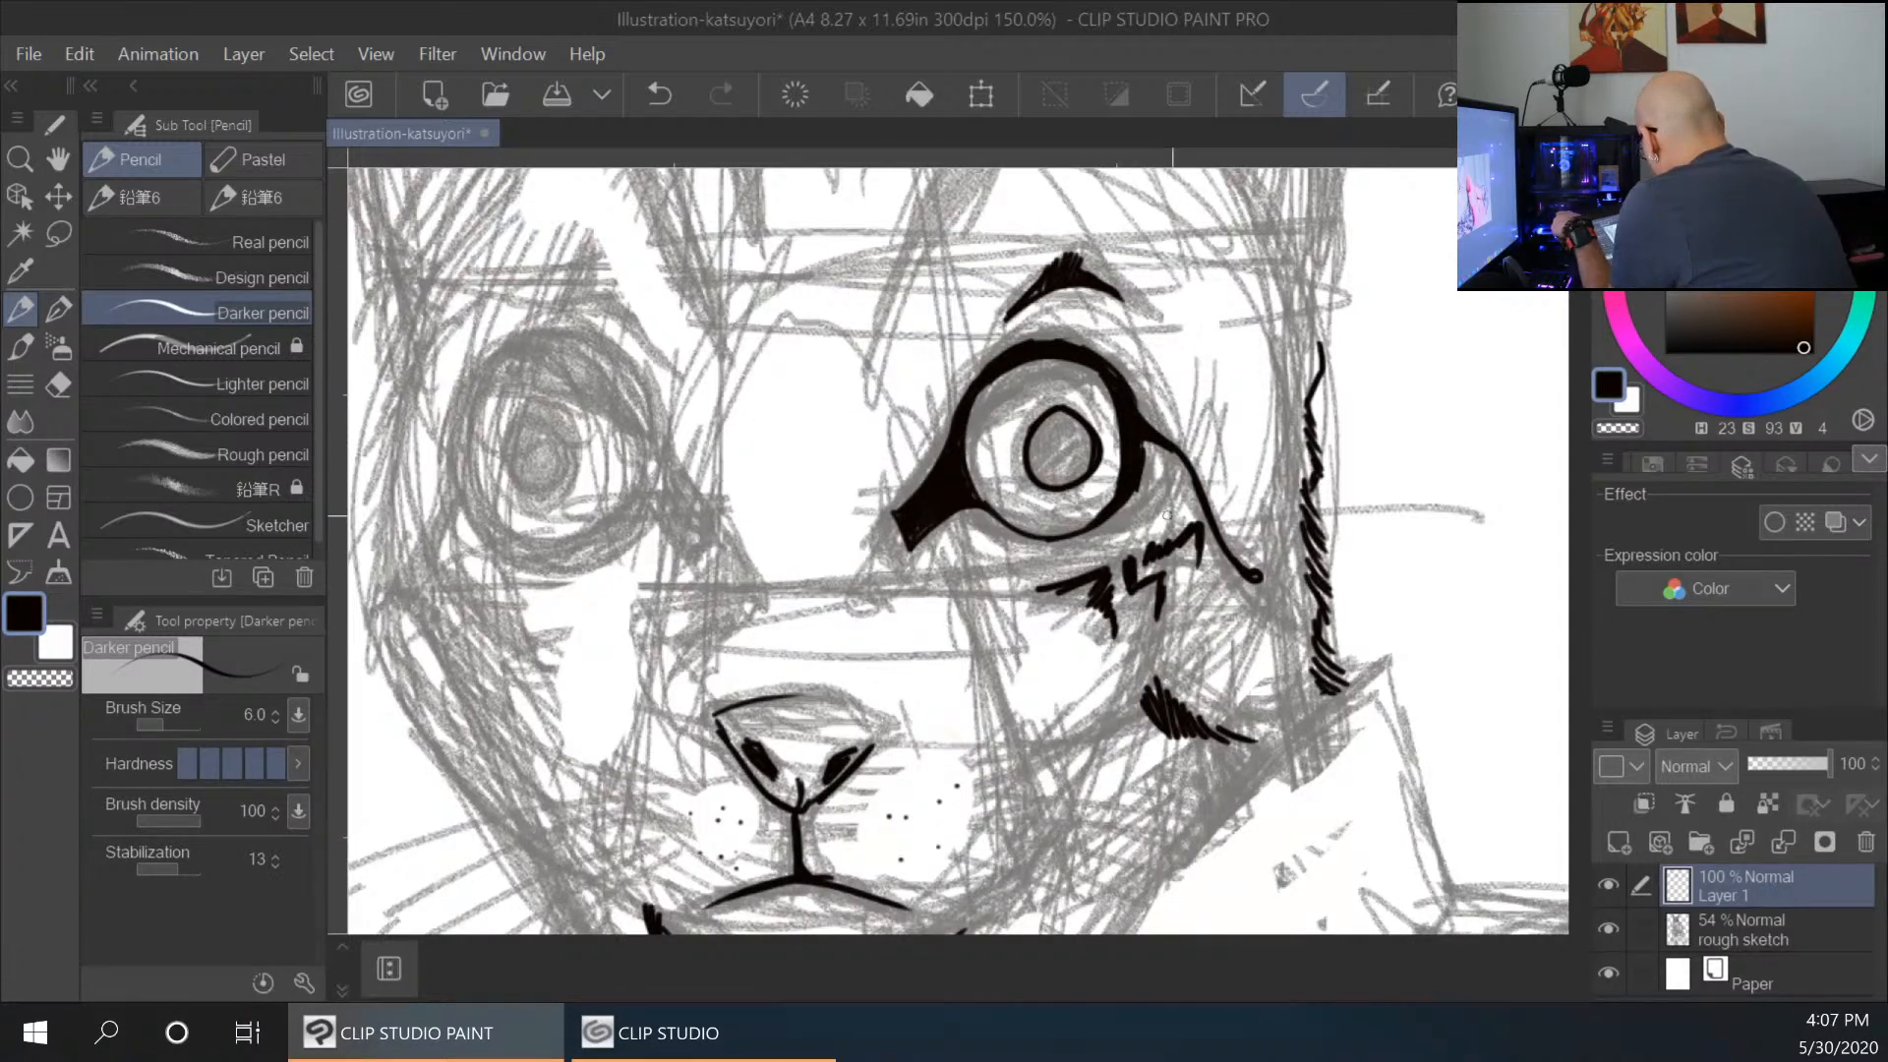
pyautogui.moveTo(1057, 413)
pyautogui.mouseDown()
pyautogui.moveTo(1032, 466)
pyautogui.moveTo(1058, 452)
pyautogui.moveTo(1056, 479)
pyautogui.moveTo(1039, 468)
pyautogui.moveTo(1053, 481)
pyautogui.moveTo(1080, 443)
pyautogui.moveTo(1071, 477)
pyautogui.moveTo(1091, 445)
pyautogui.moveTo(1061, 411)
pyautogui.mouseUp()
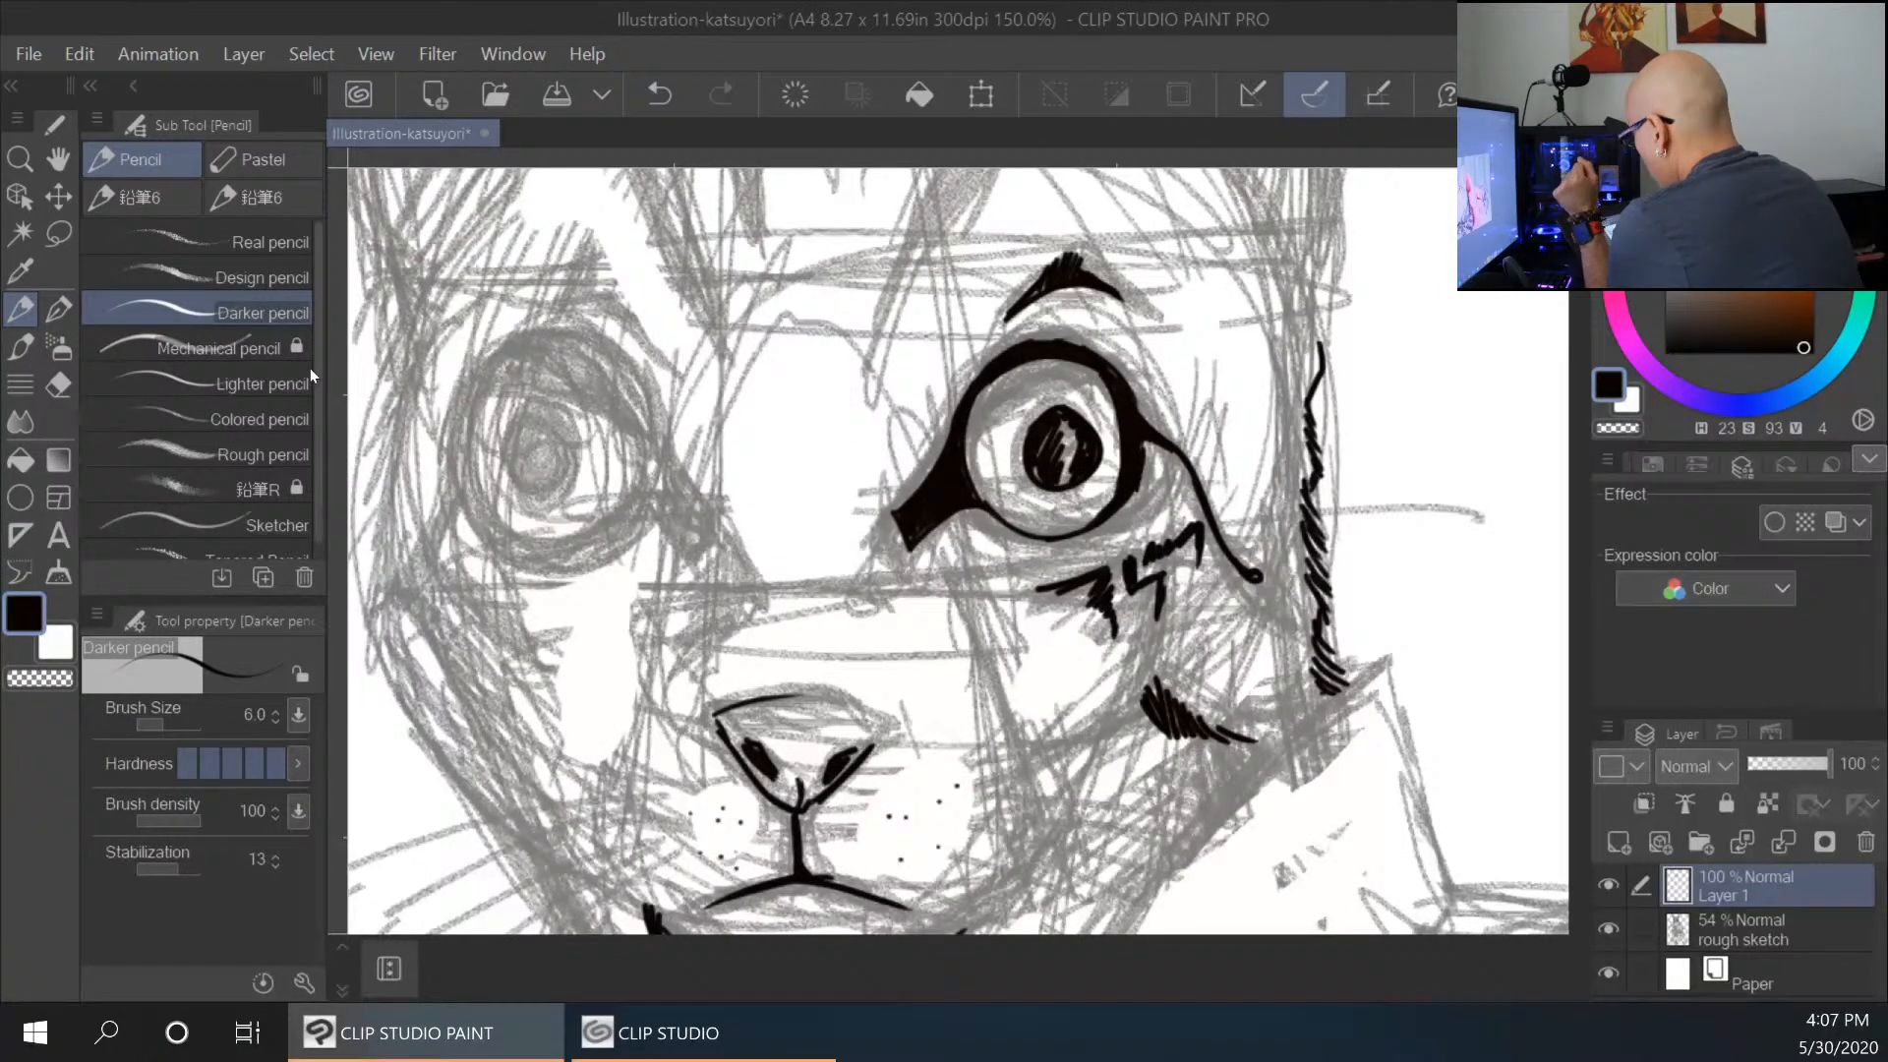
# Select the inked eye with the Lasso, leaving out the curved cheek line, and paste a copy on its own layer.
pyautogui.press('m')
pyautogui.moveTo(1012, 330)
pyautogui.mouseDown()
pyautogui.moveTo(894, 490)
pyautogui.moveTo(899, 558)
pyautogui.mouseUp()
pyautogui.moveTo(1011, 541); pyautogui.dragTo(1106, 529)
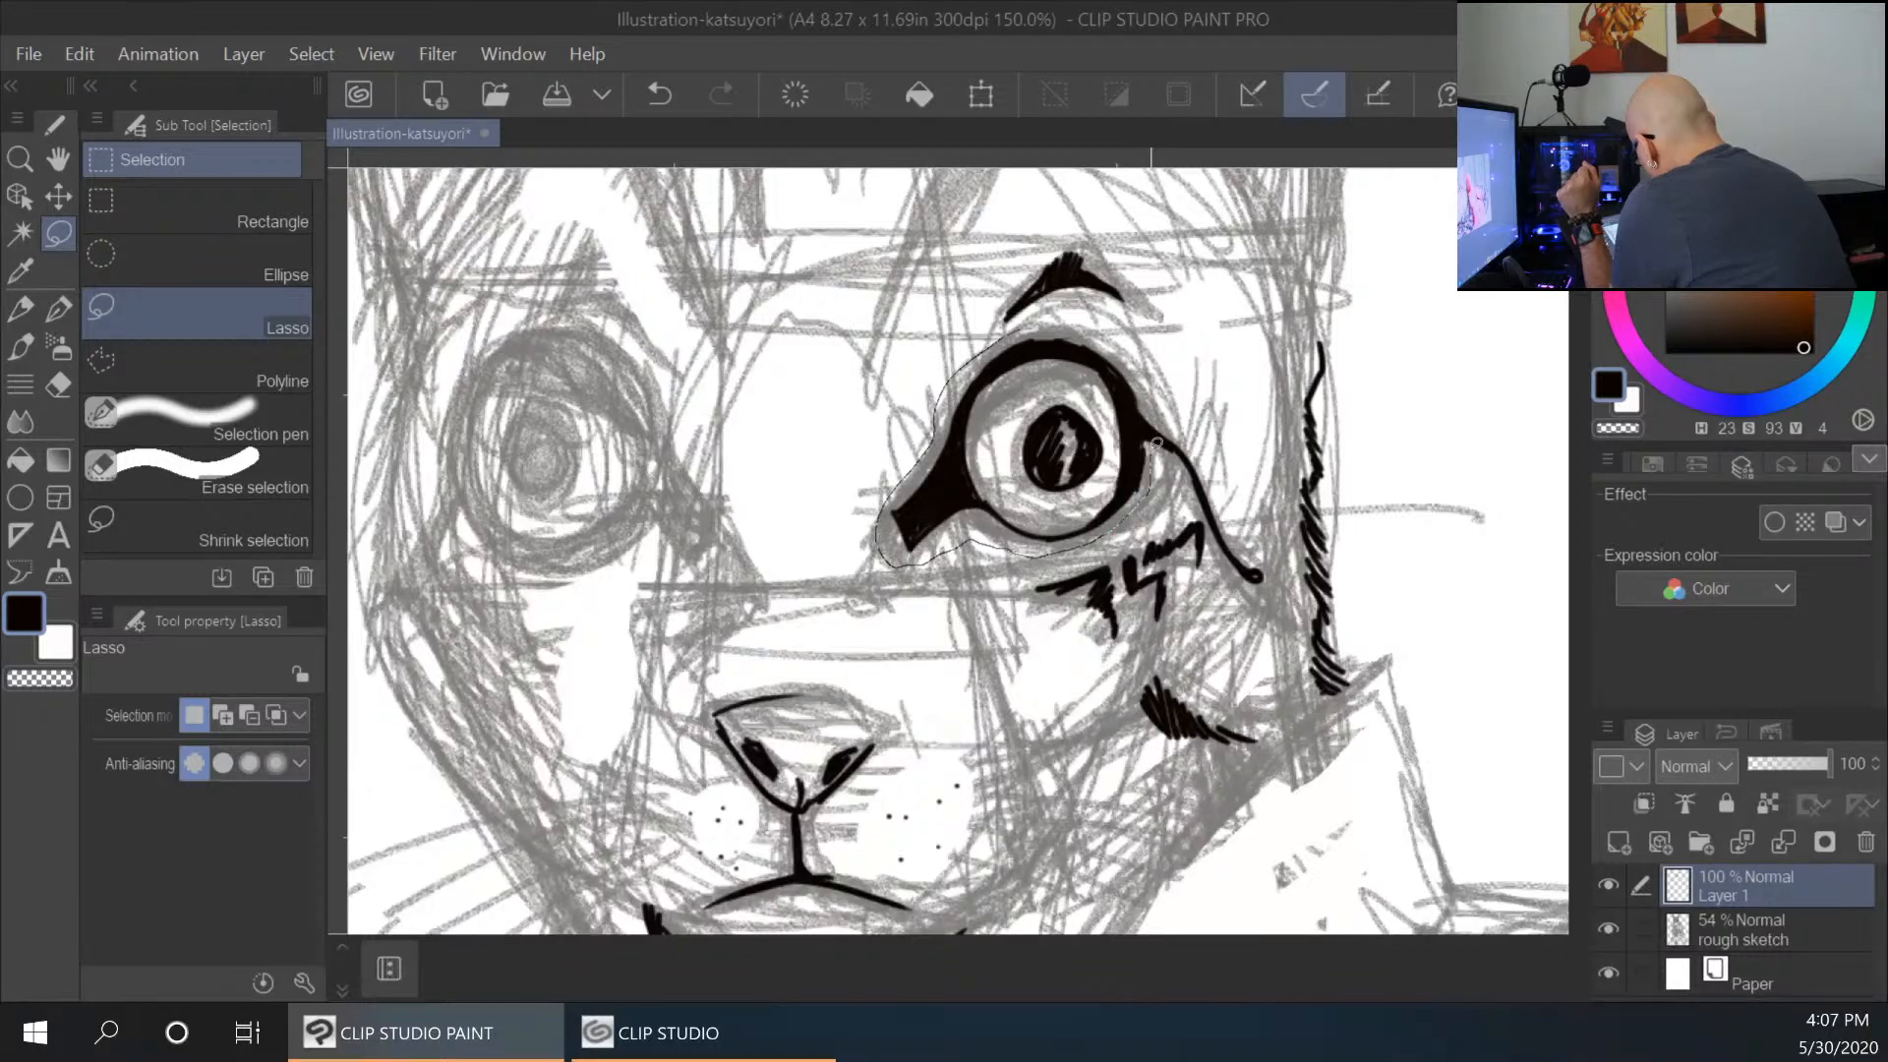
pyautogui.moveTo(1121, 341); pyautogui.dragTo(1017, 329)
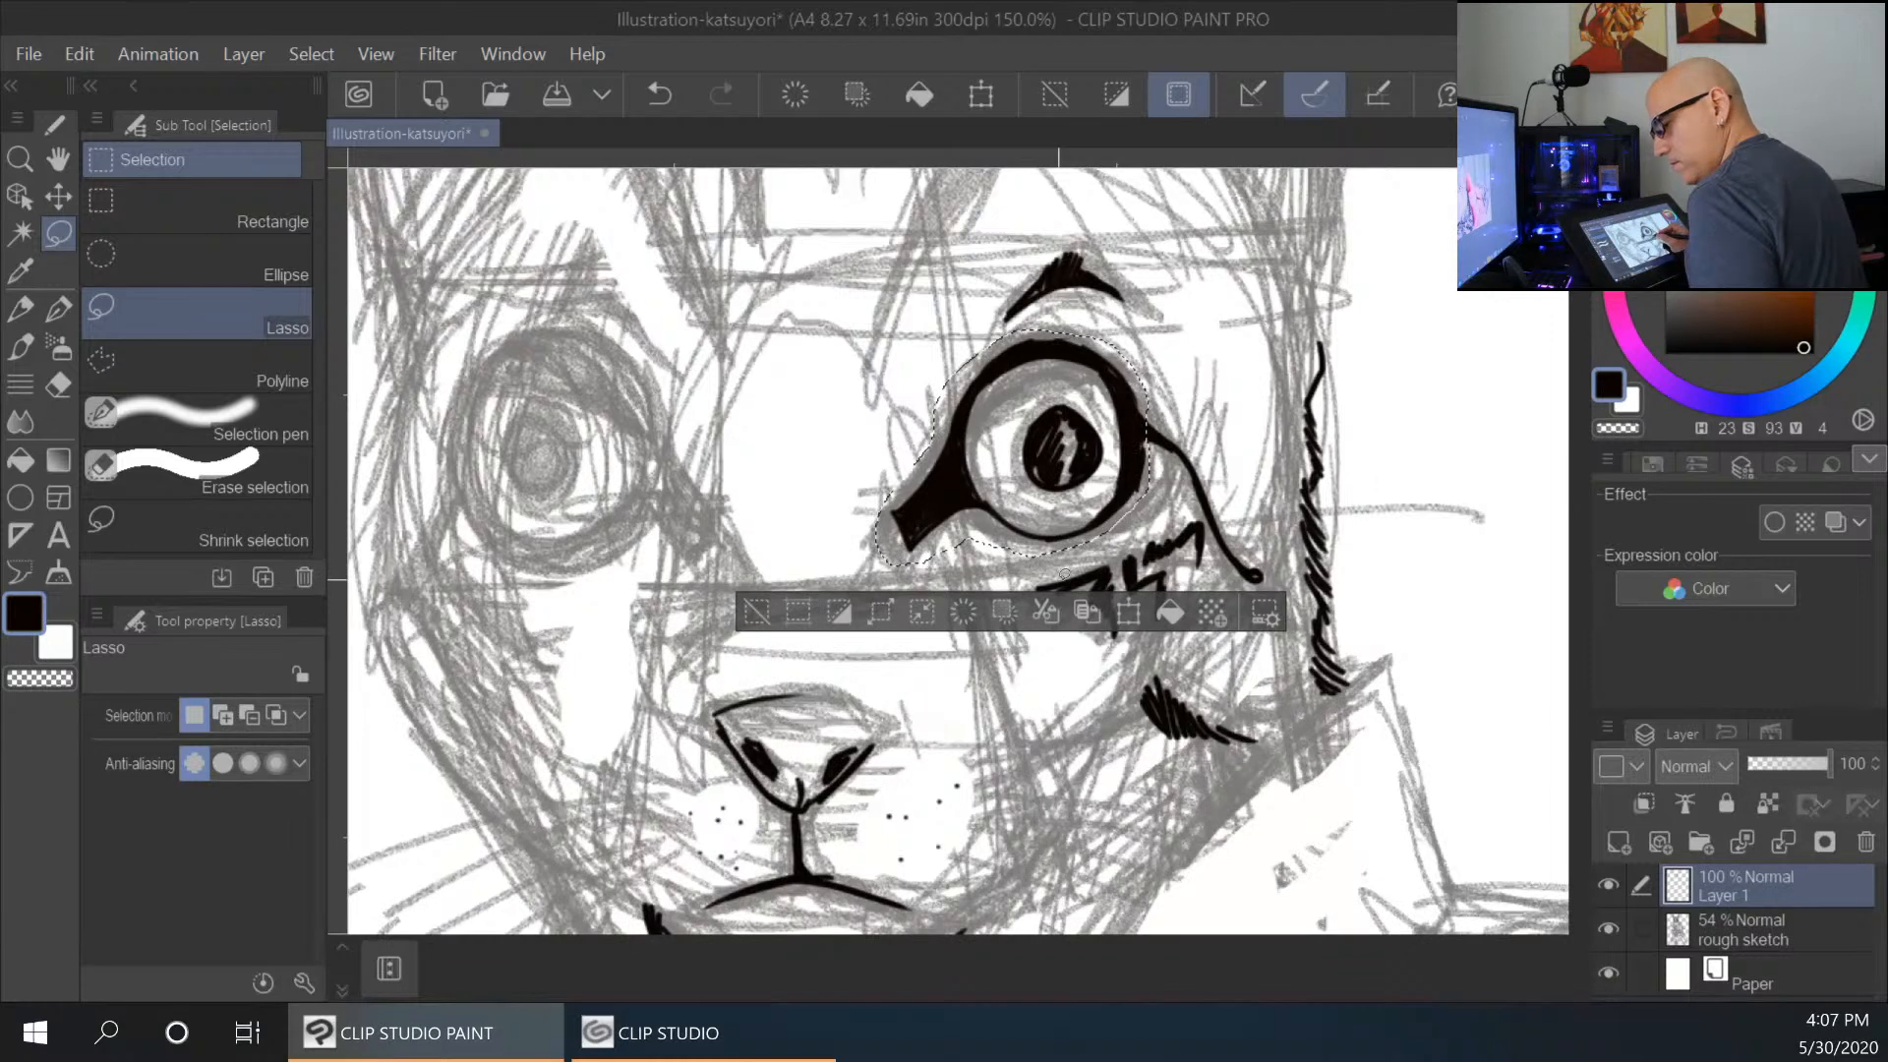
pyautogui.hotkey('ctrl', 'c')
pyautogui.hotkey('ctrl', 'v')
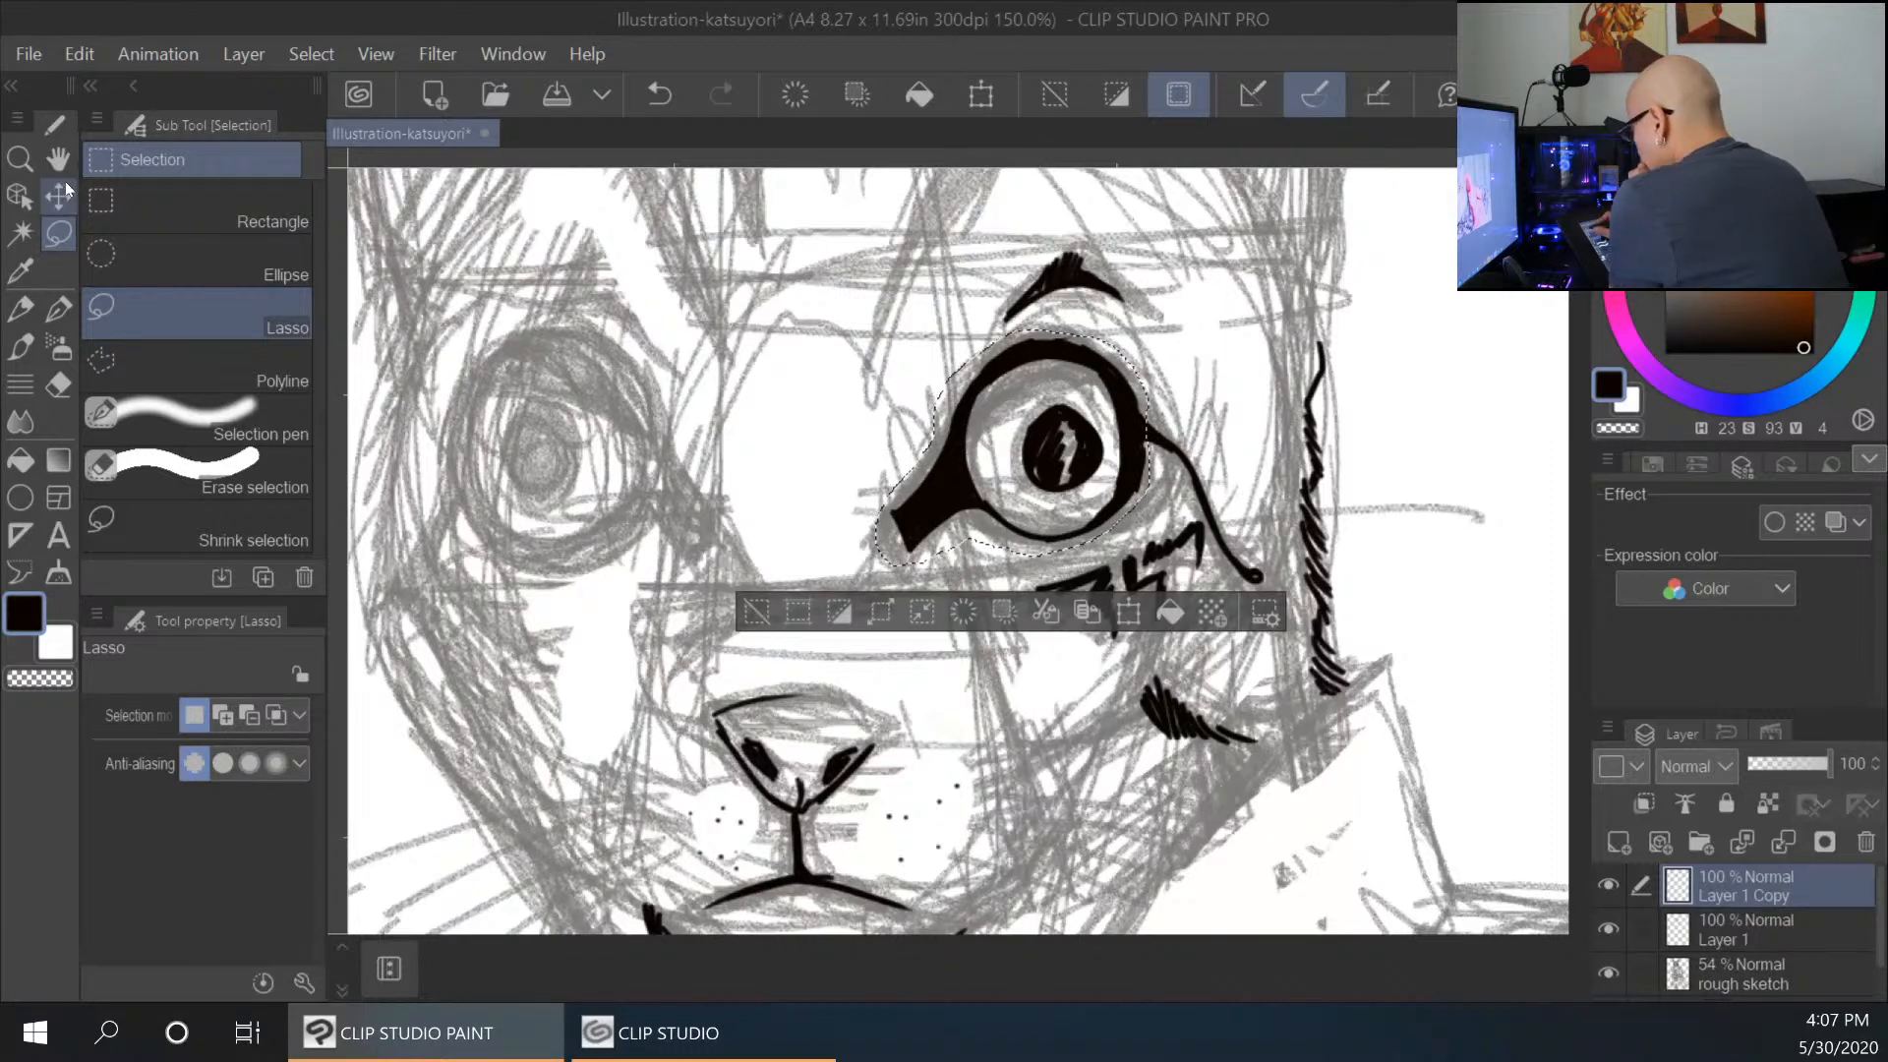
# Move the pasted eye over the sketched eye on the other side of the face using Scale/Rotate.
pyautogui.click(59, 195)
pyautogui.hotkey('ctrl', 't')
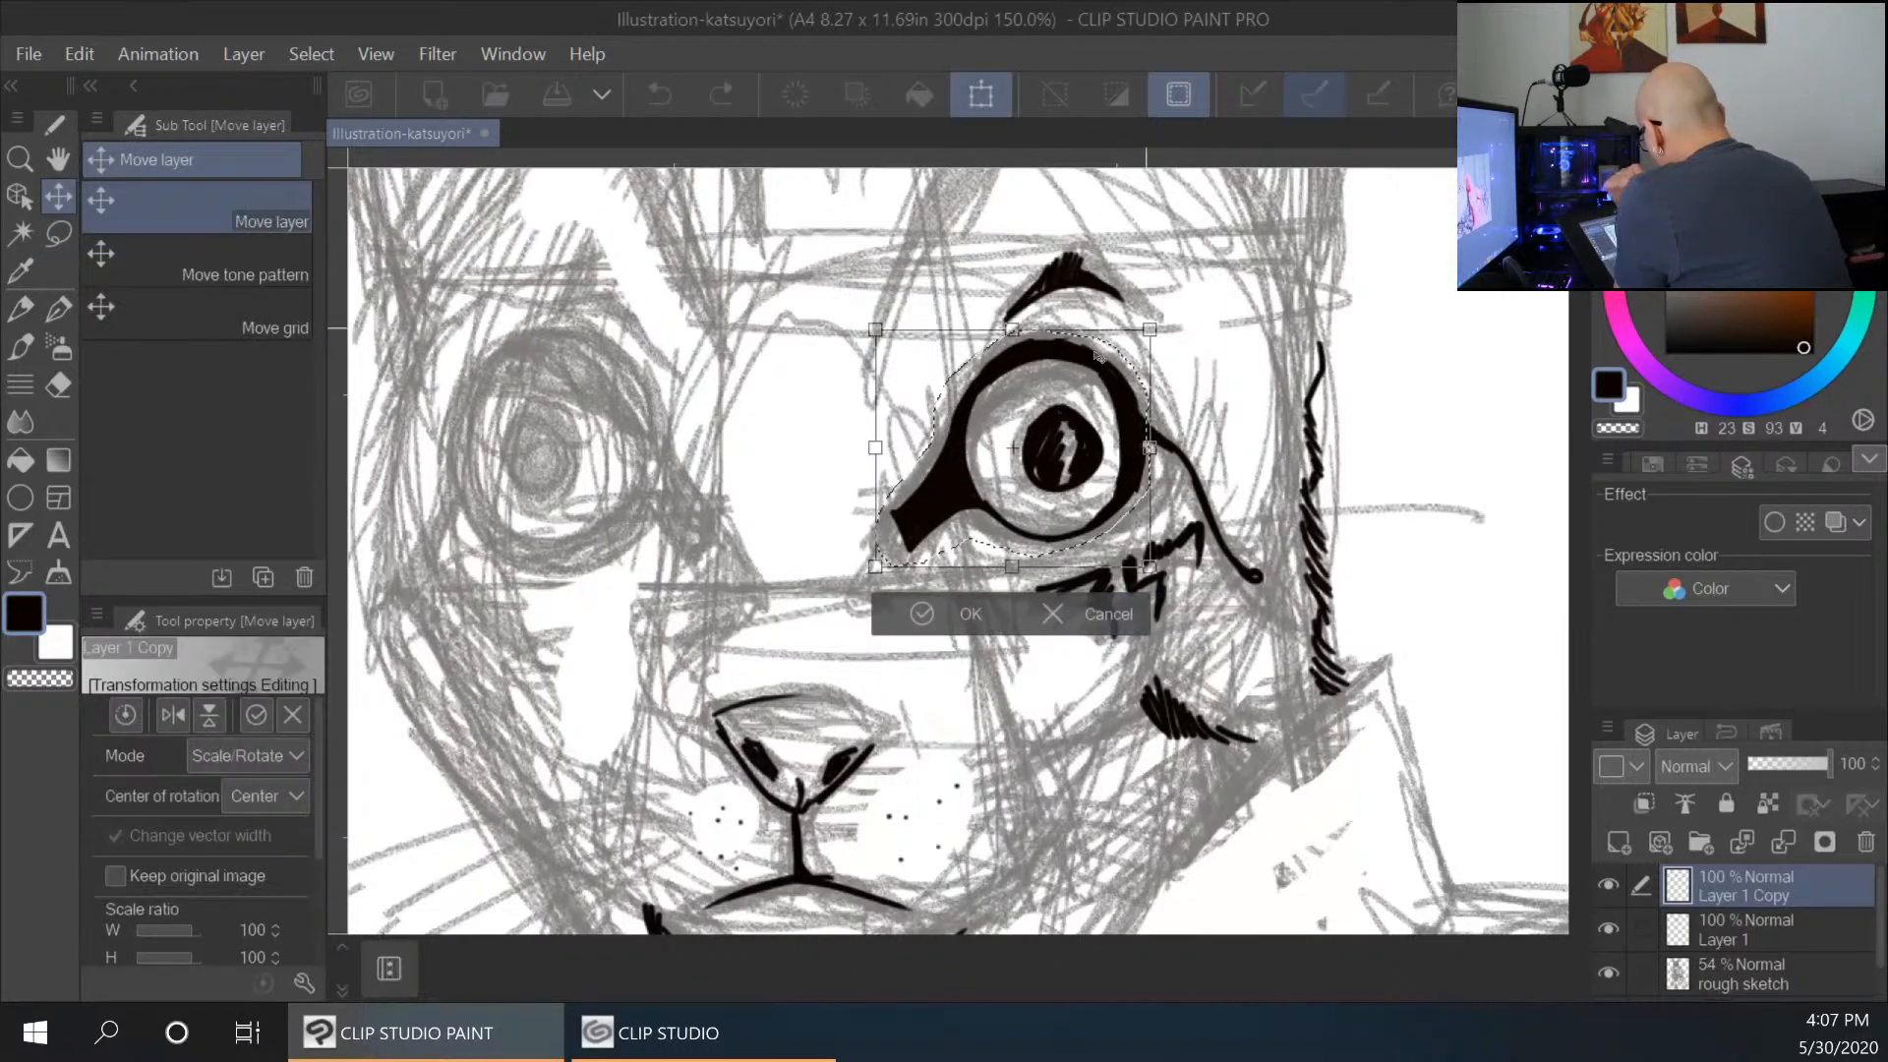
pyautogui.moveTo(1068, 485); pyautogui.dragTo(587, 486)
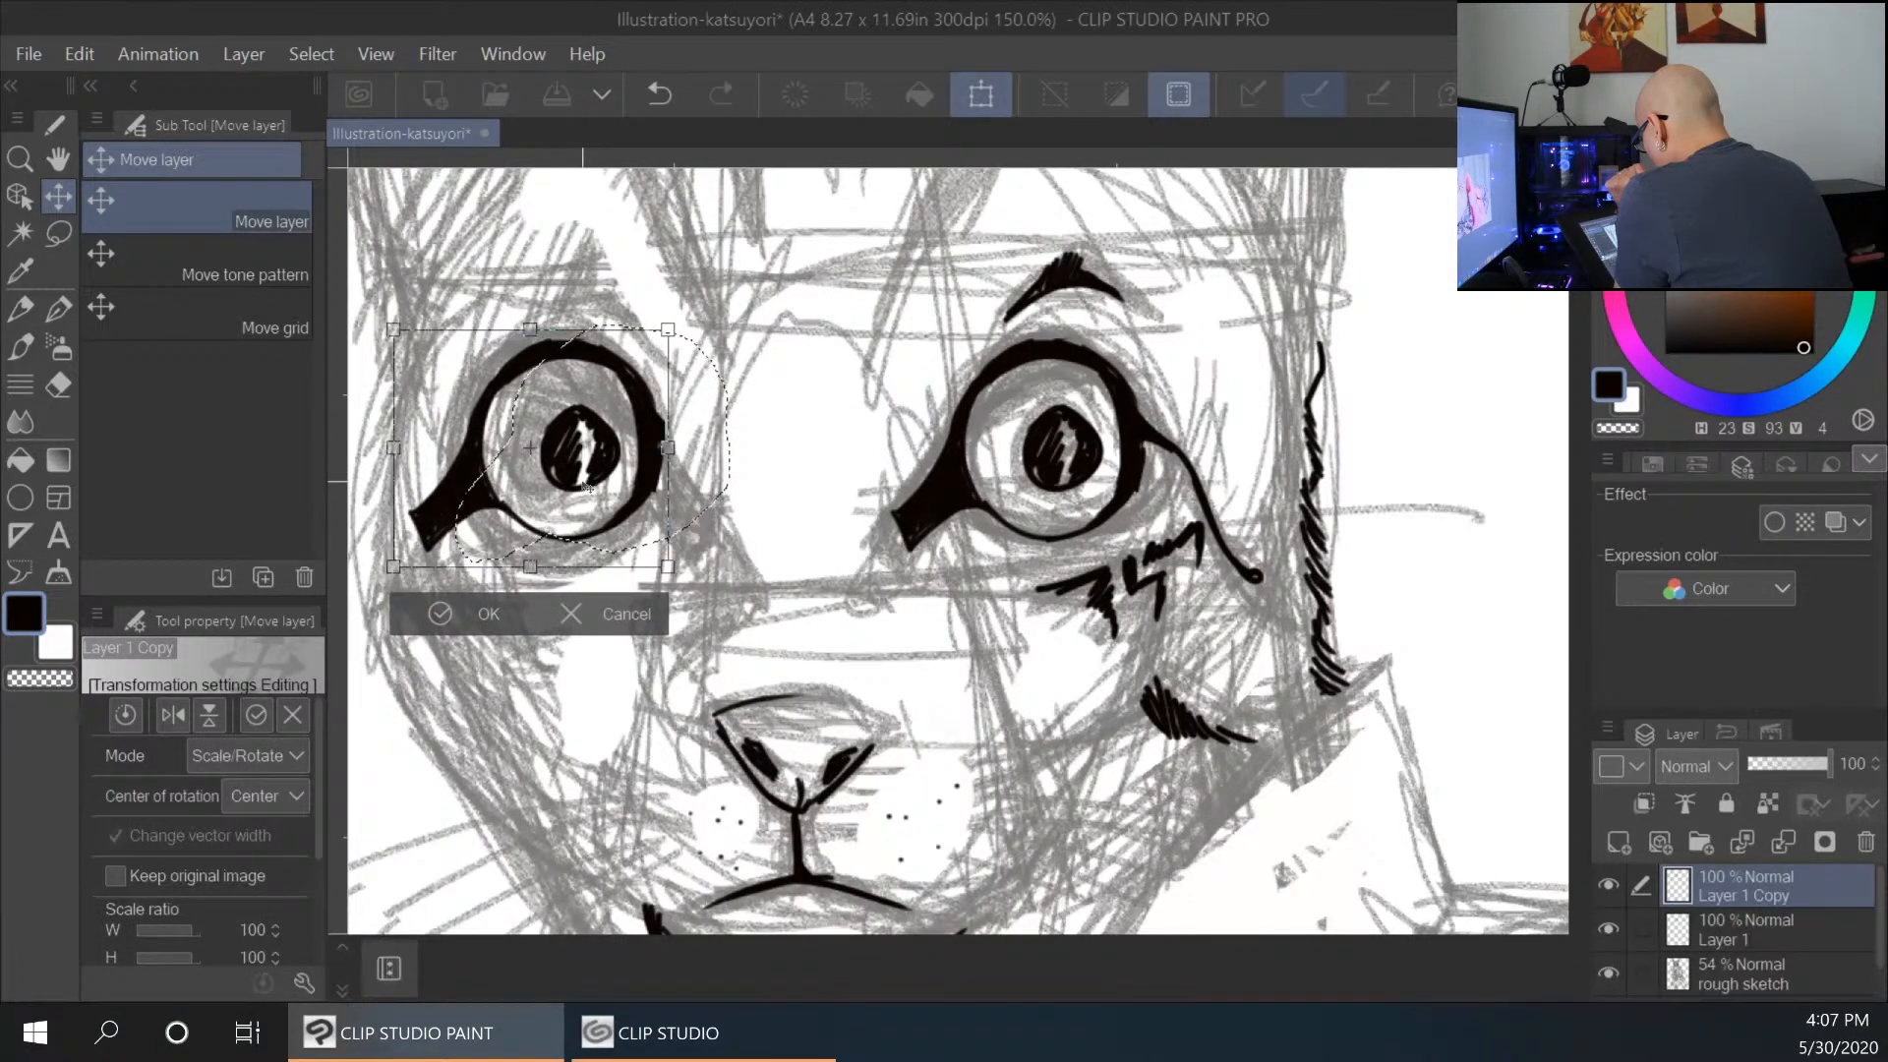
# Flip the pasted eye horizontally, align it with the sketched eye, and apply the transformation.
pyautogui.click(78, 54)
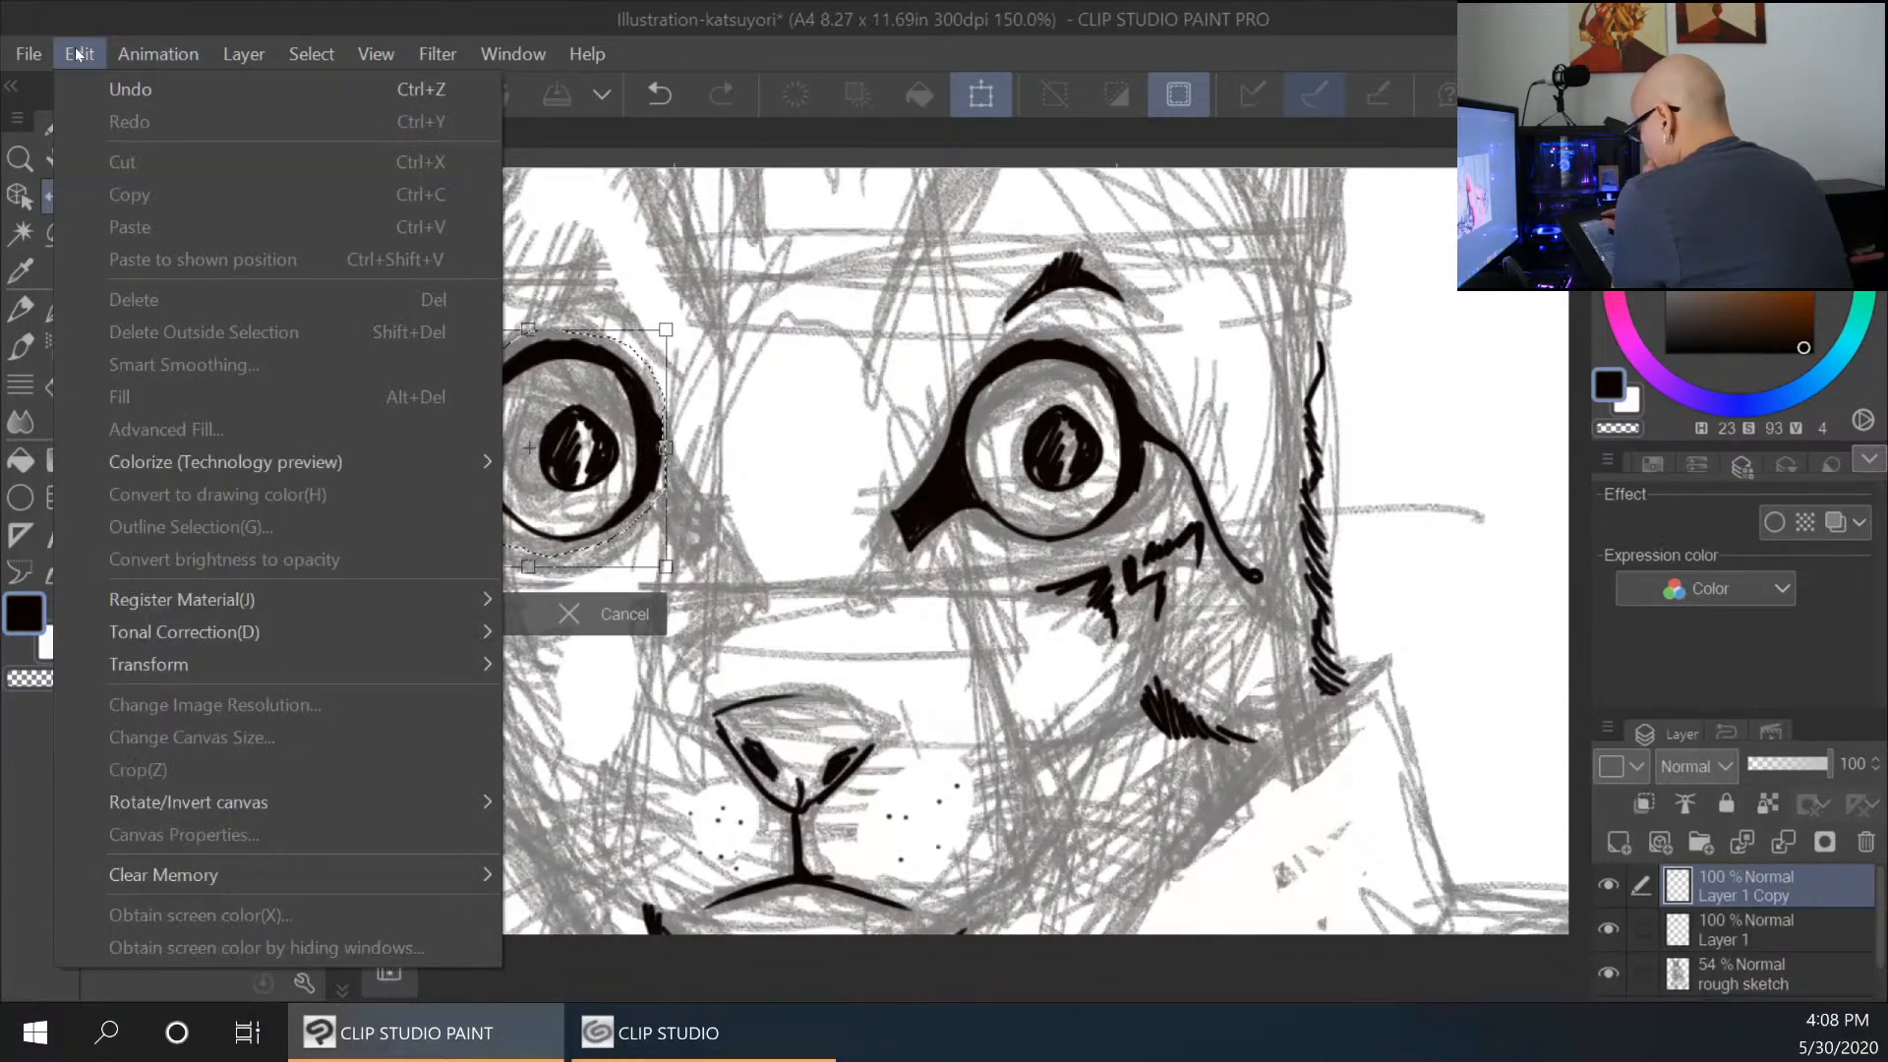
pyautogui.moveTo(315, 661)
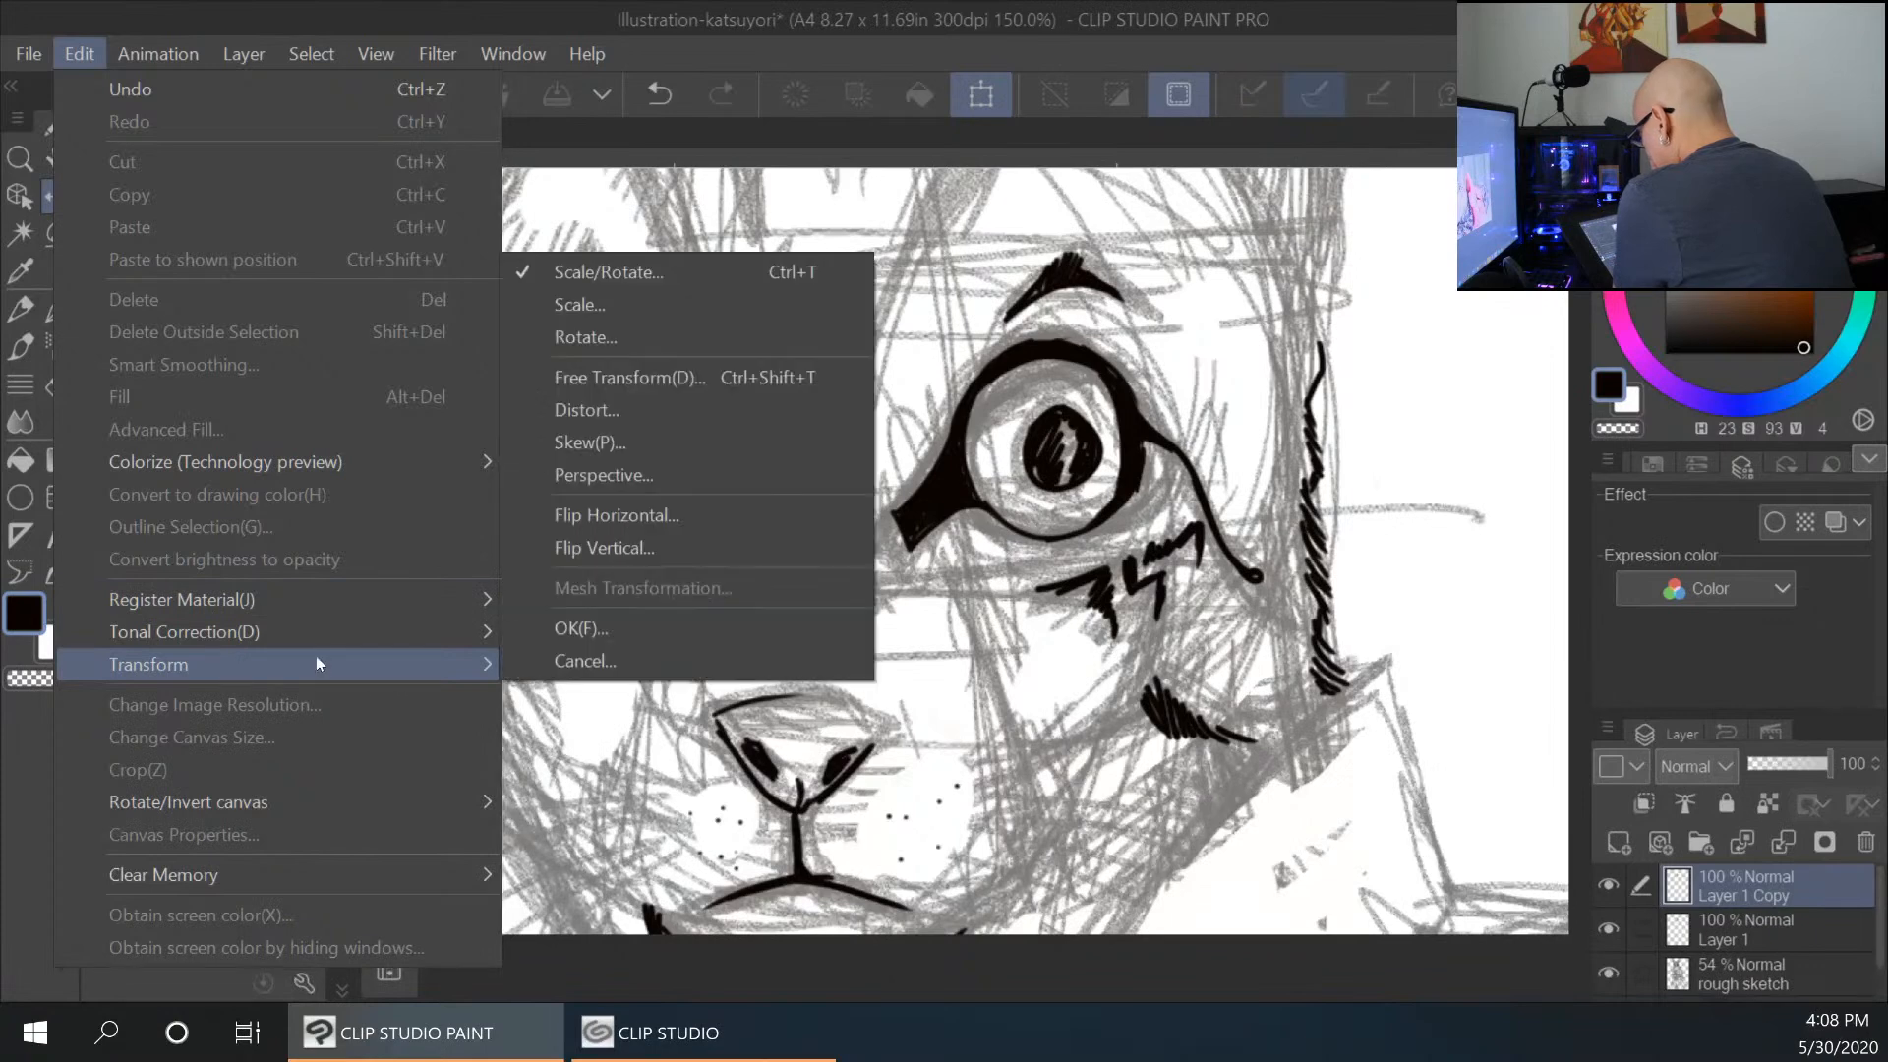
pyautogui.click(676, 510)
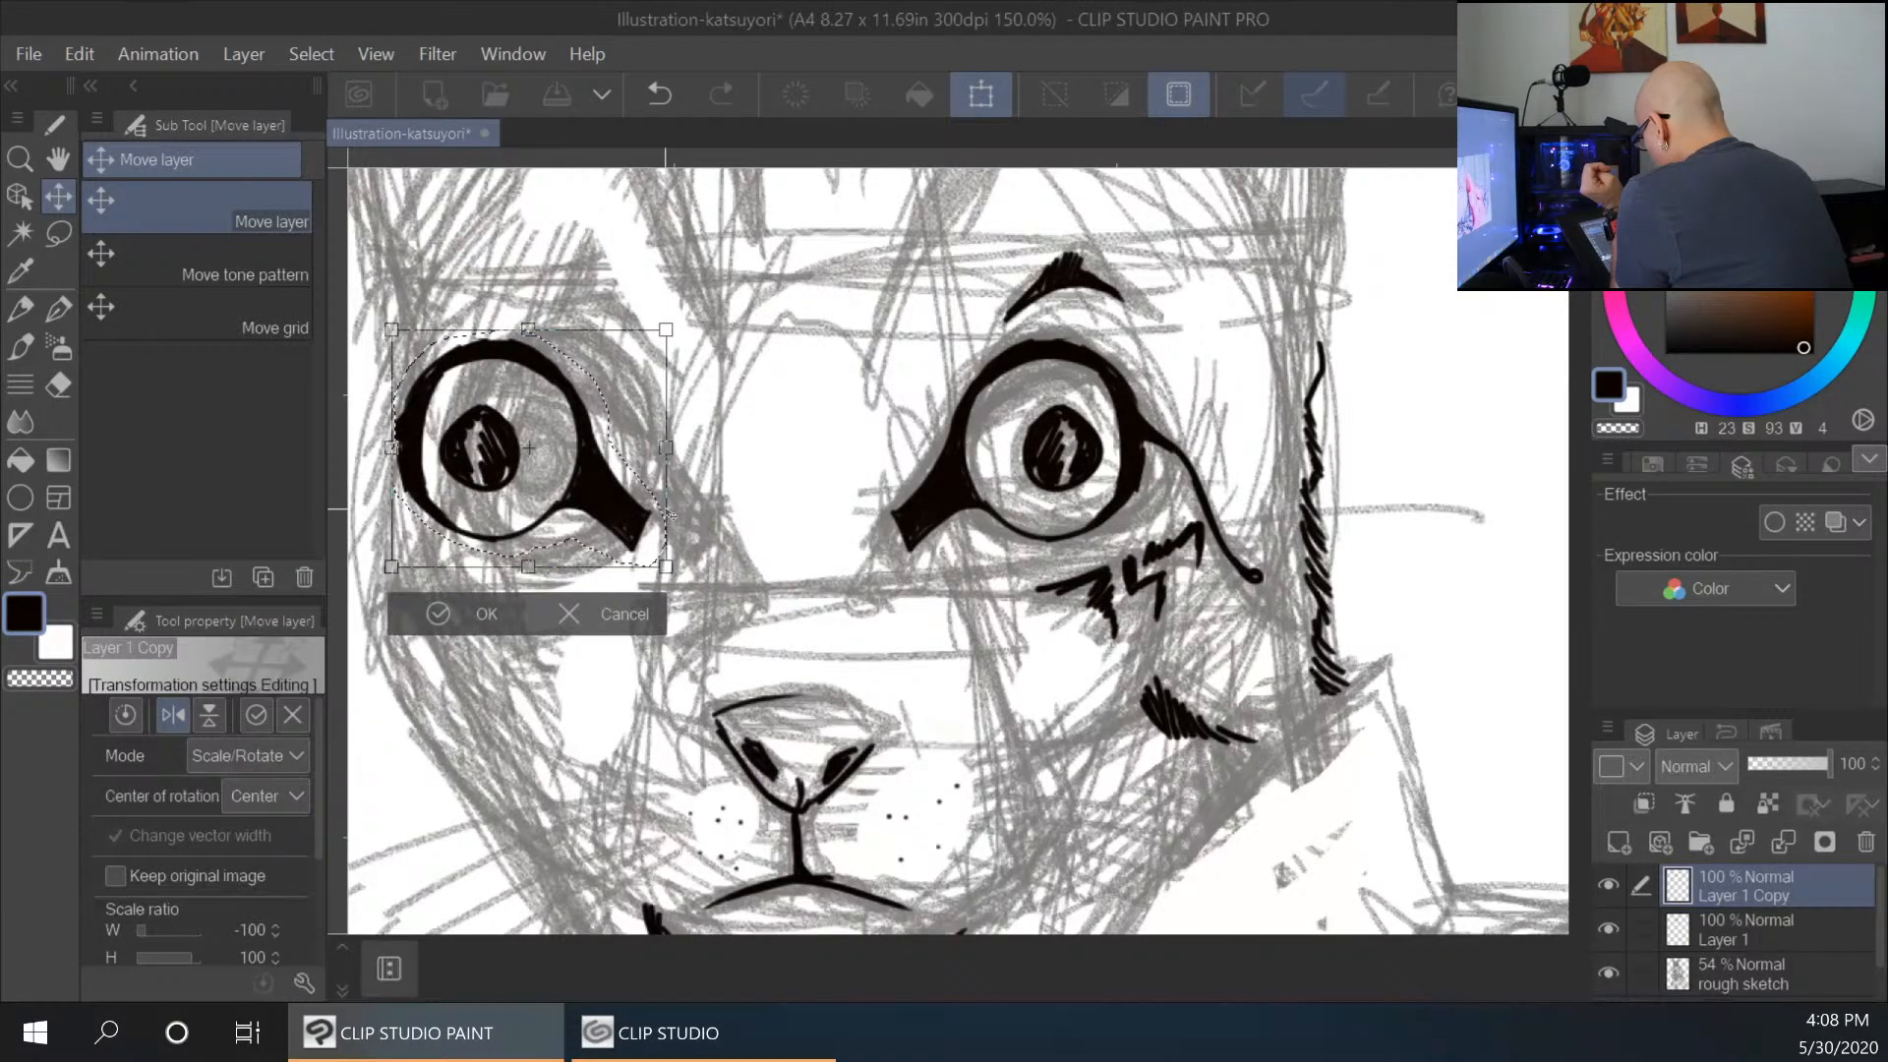
pyautogui.moveTo(497, 459); pyautogui.dragTo(568, 464)
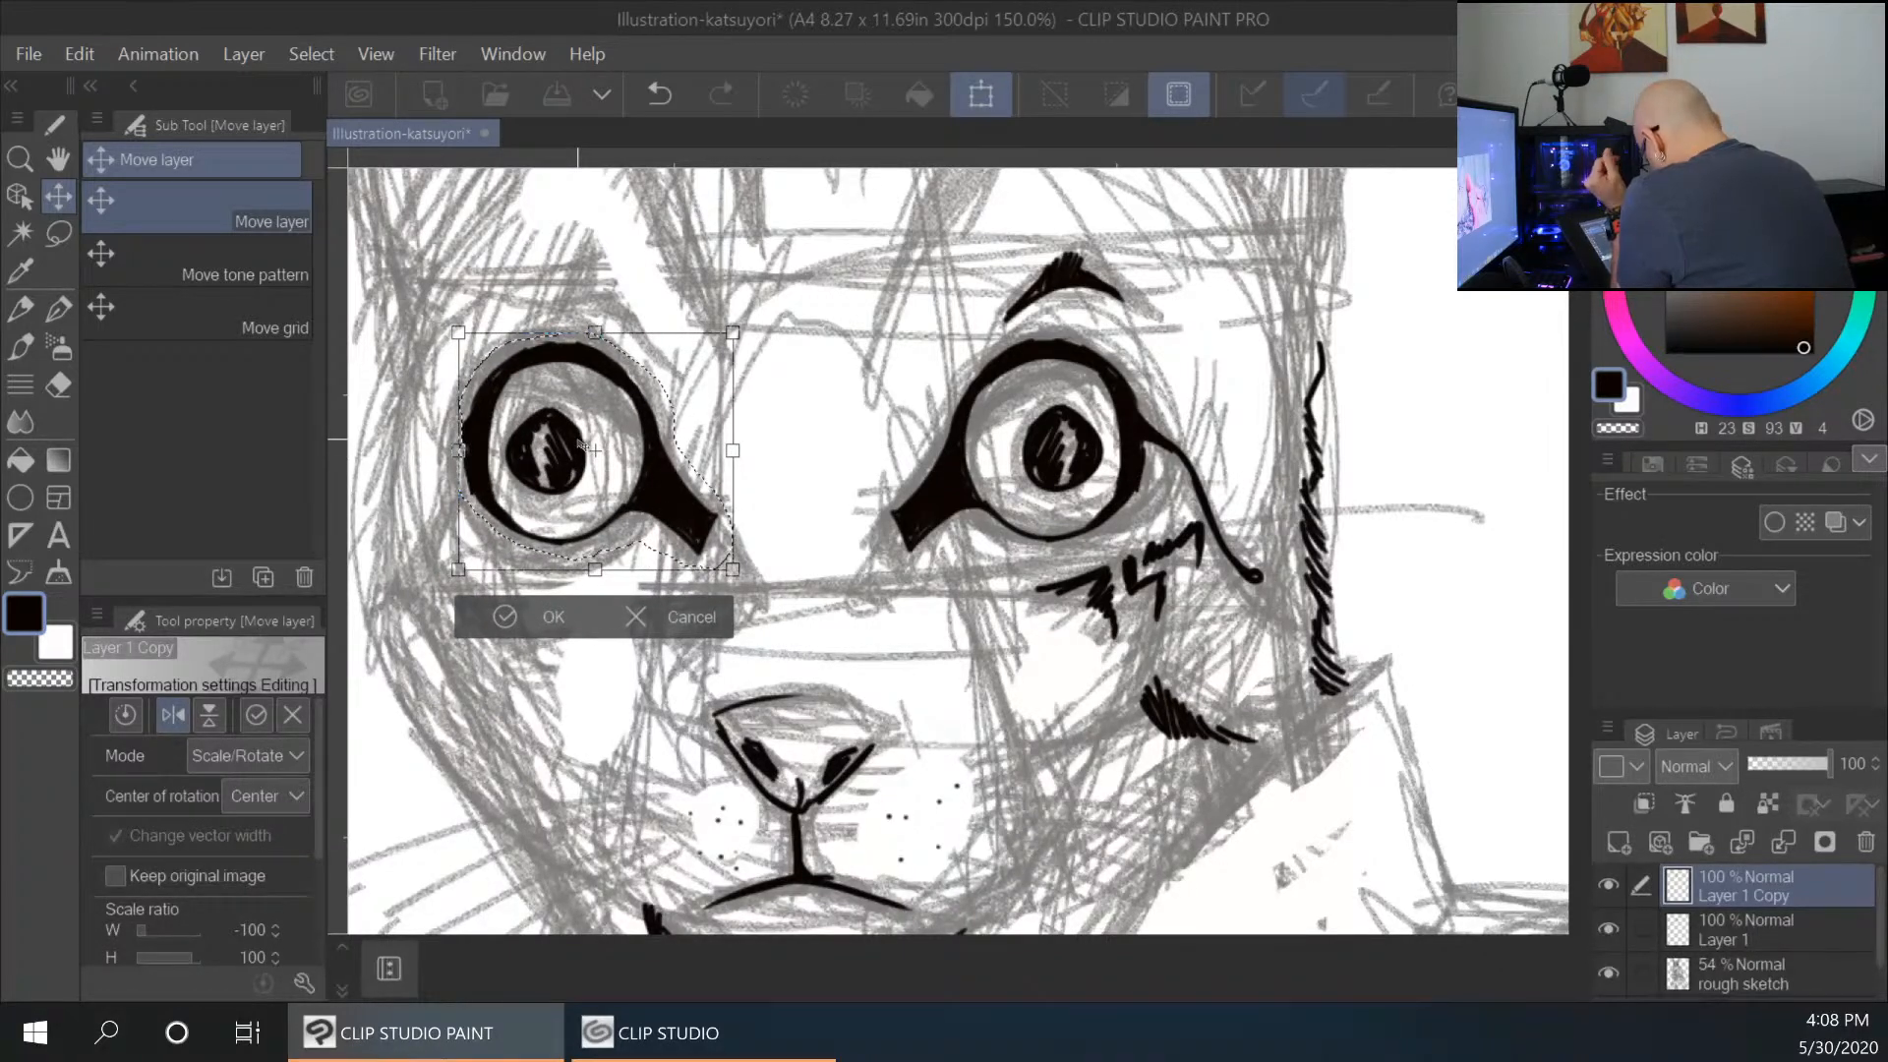
pyautogui.moveTo(638, 498); pyautogui.dragTo(639, 495)
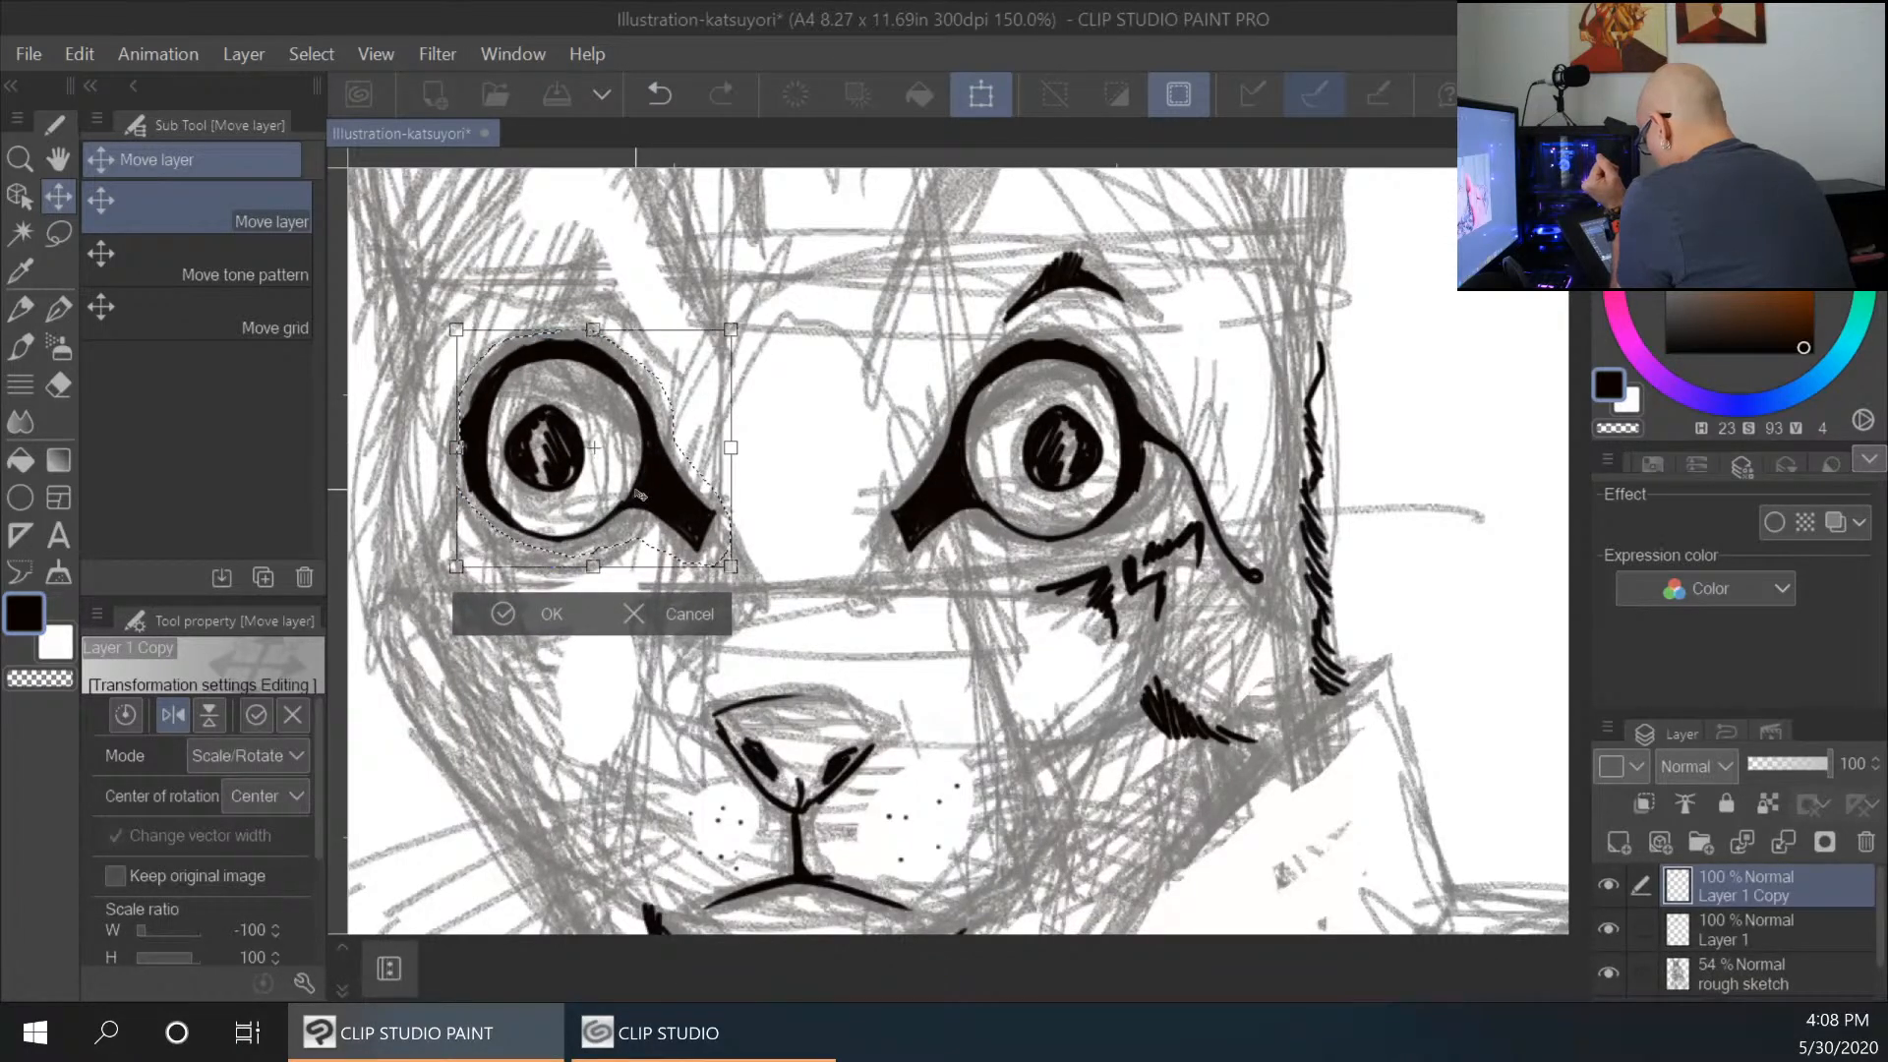
pyautogui.click(503, 614)
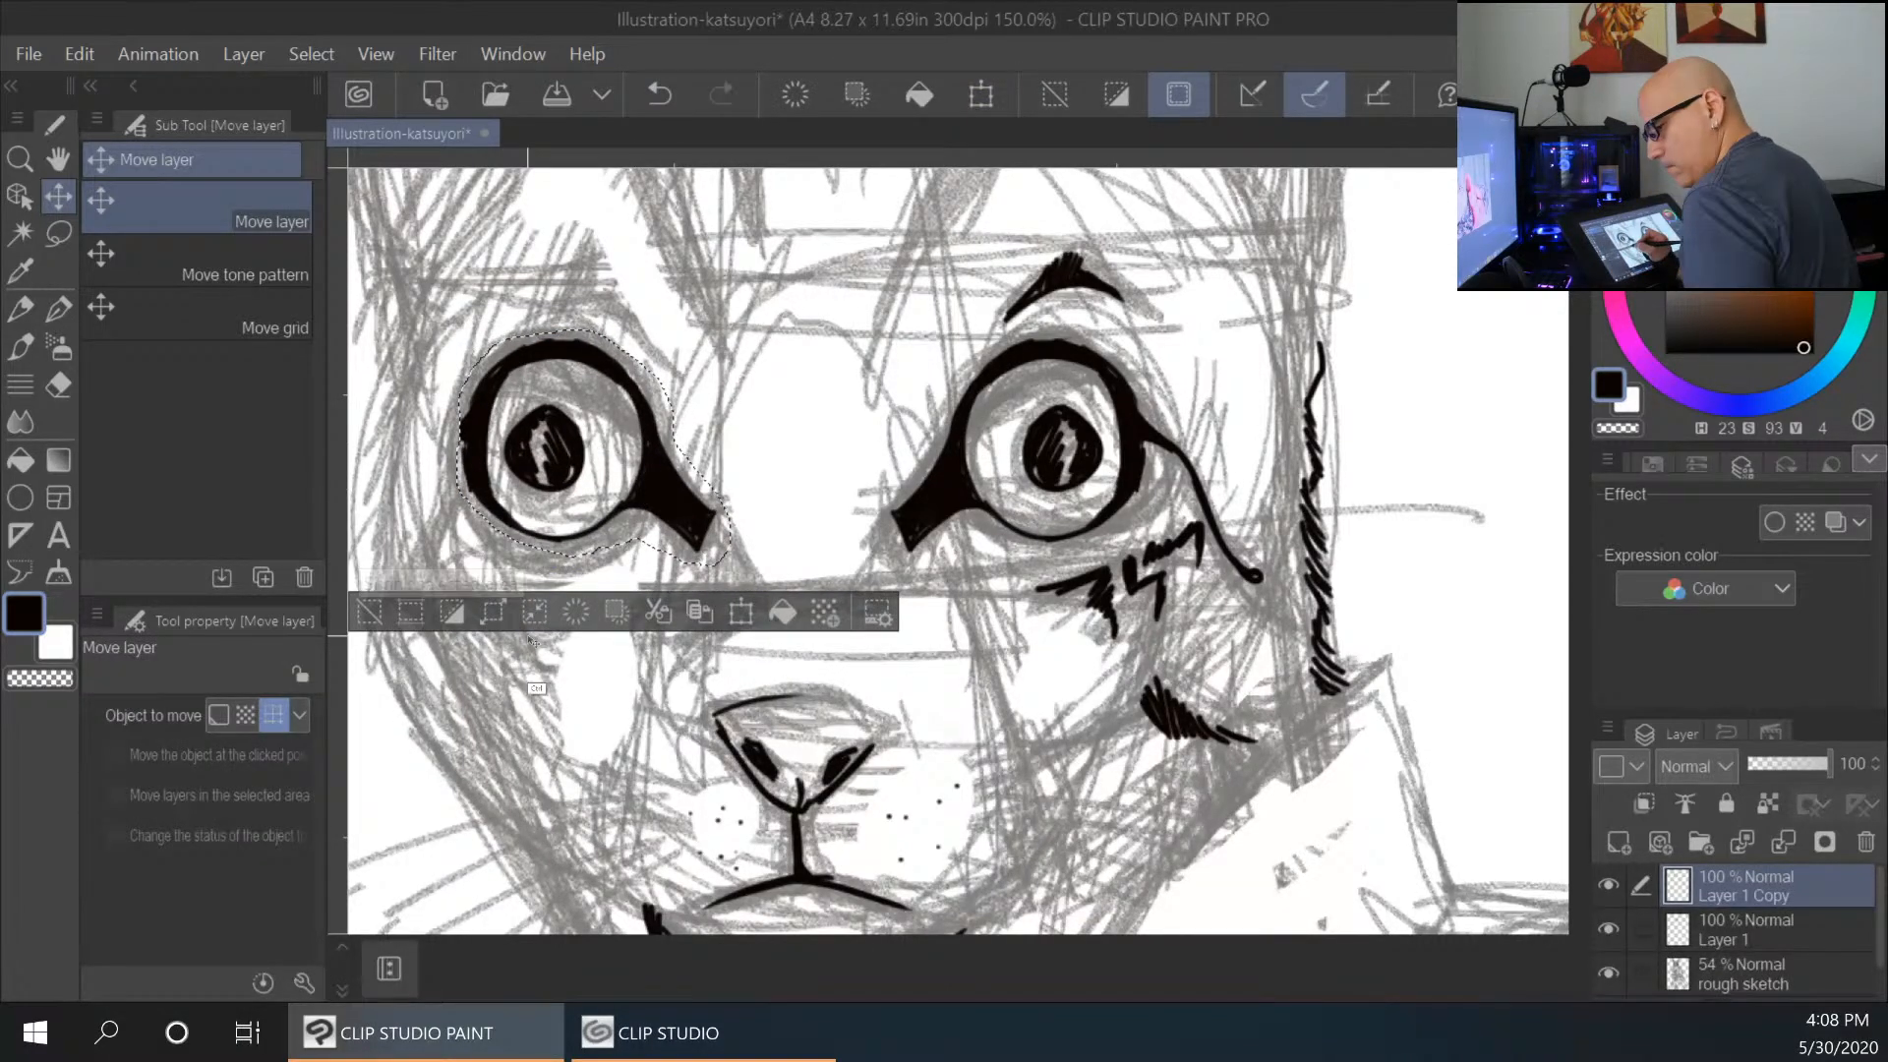
# Deselect the pasted eye and ink its curved cheek line with the Darker pencil, adding short fur marks beneath it and beside the nose bridge.
pyautogui.hotkey('ctrl', 'd')
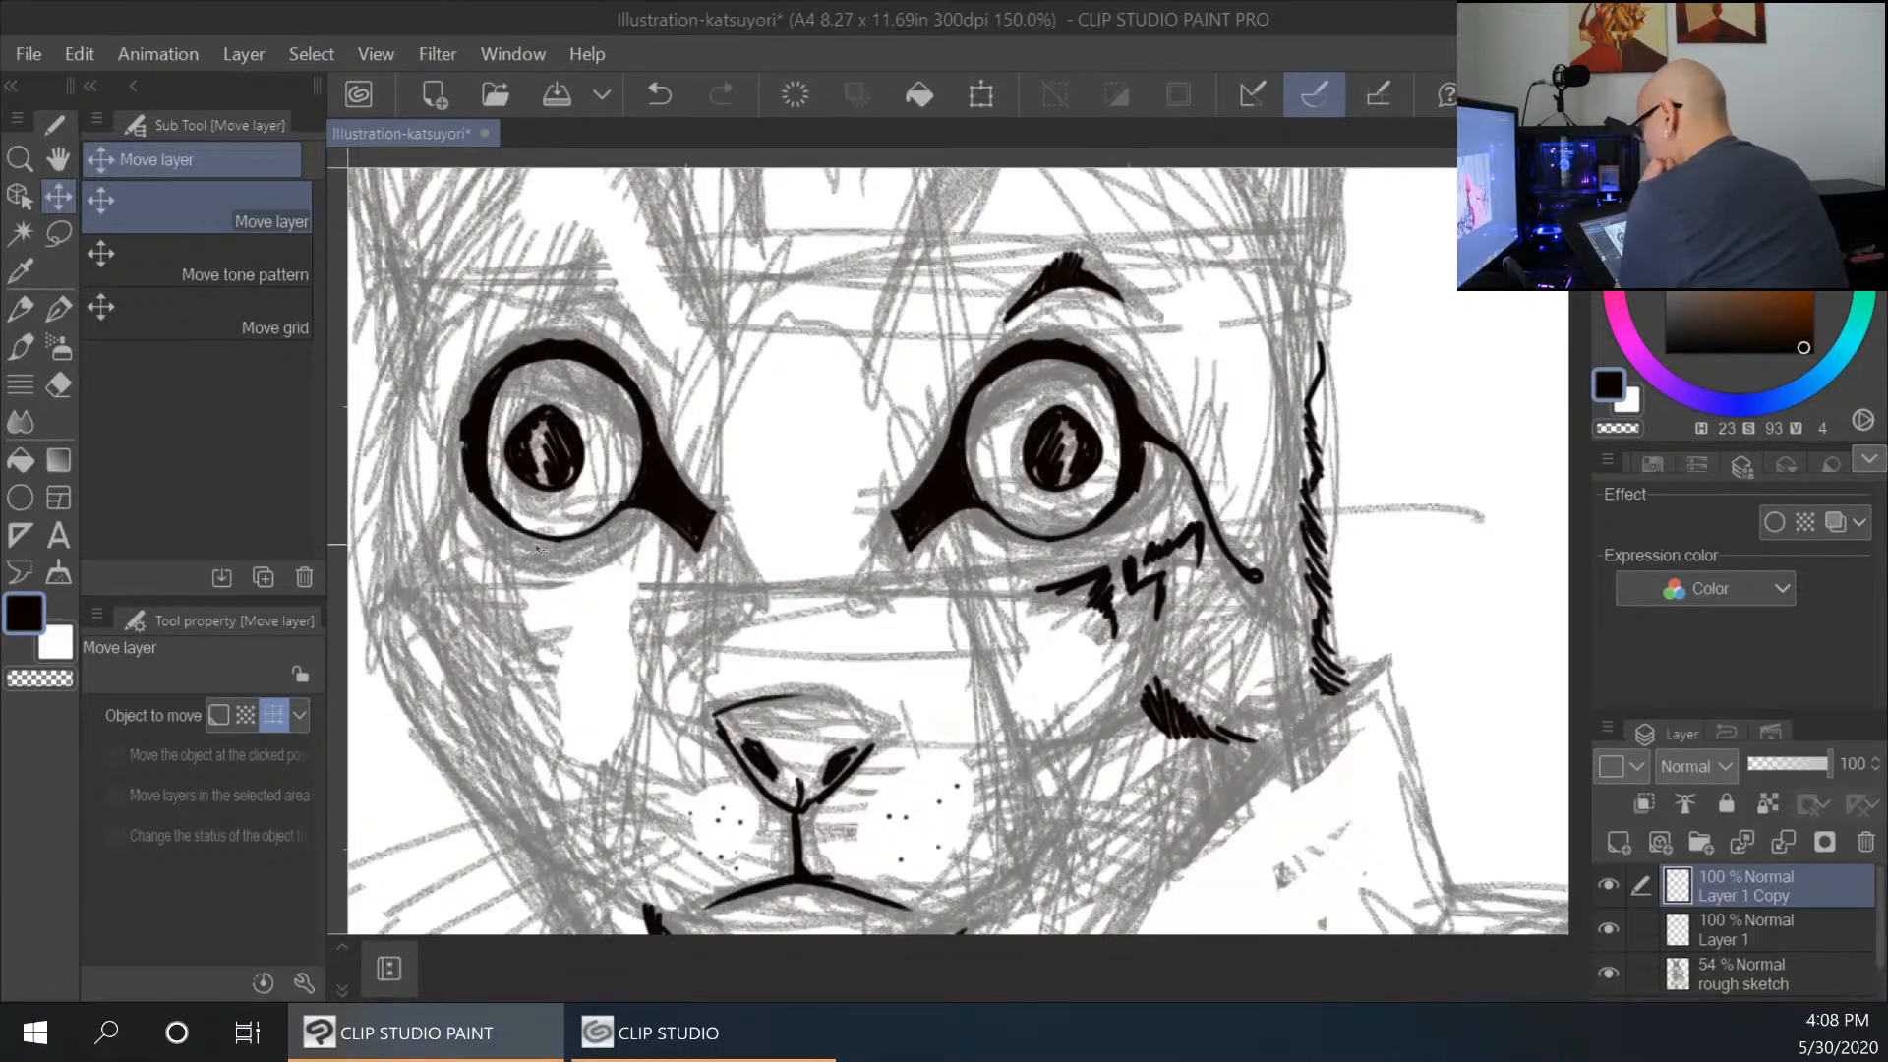
pyautogui.click(20, 309)
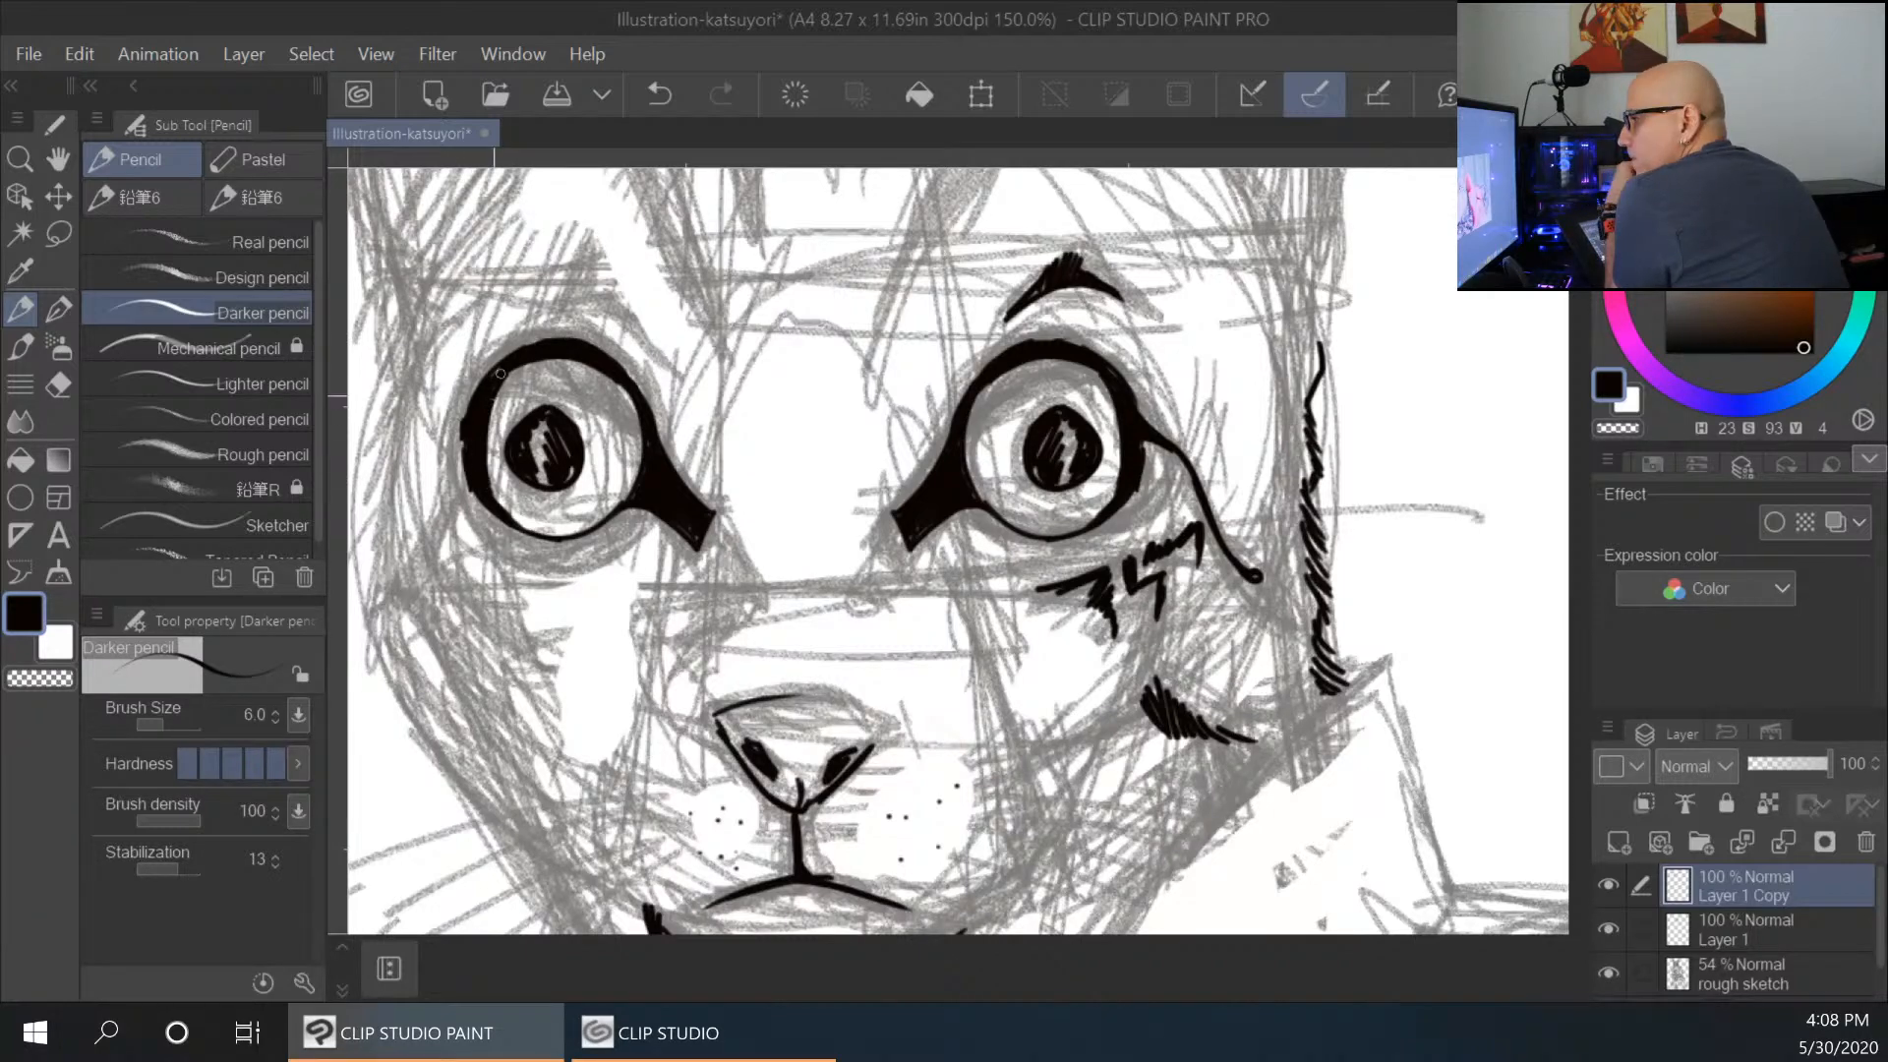
pyautogui.moveTo(461, 455); pyautogui.dragTo(377, 616)
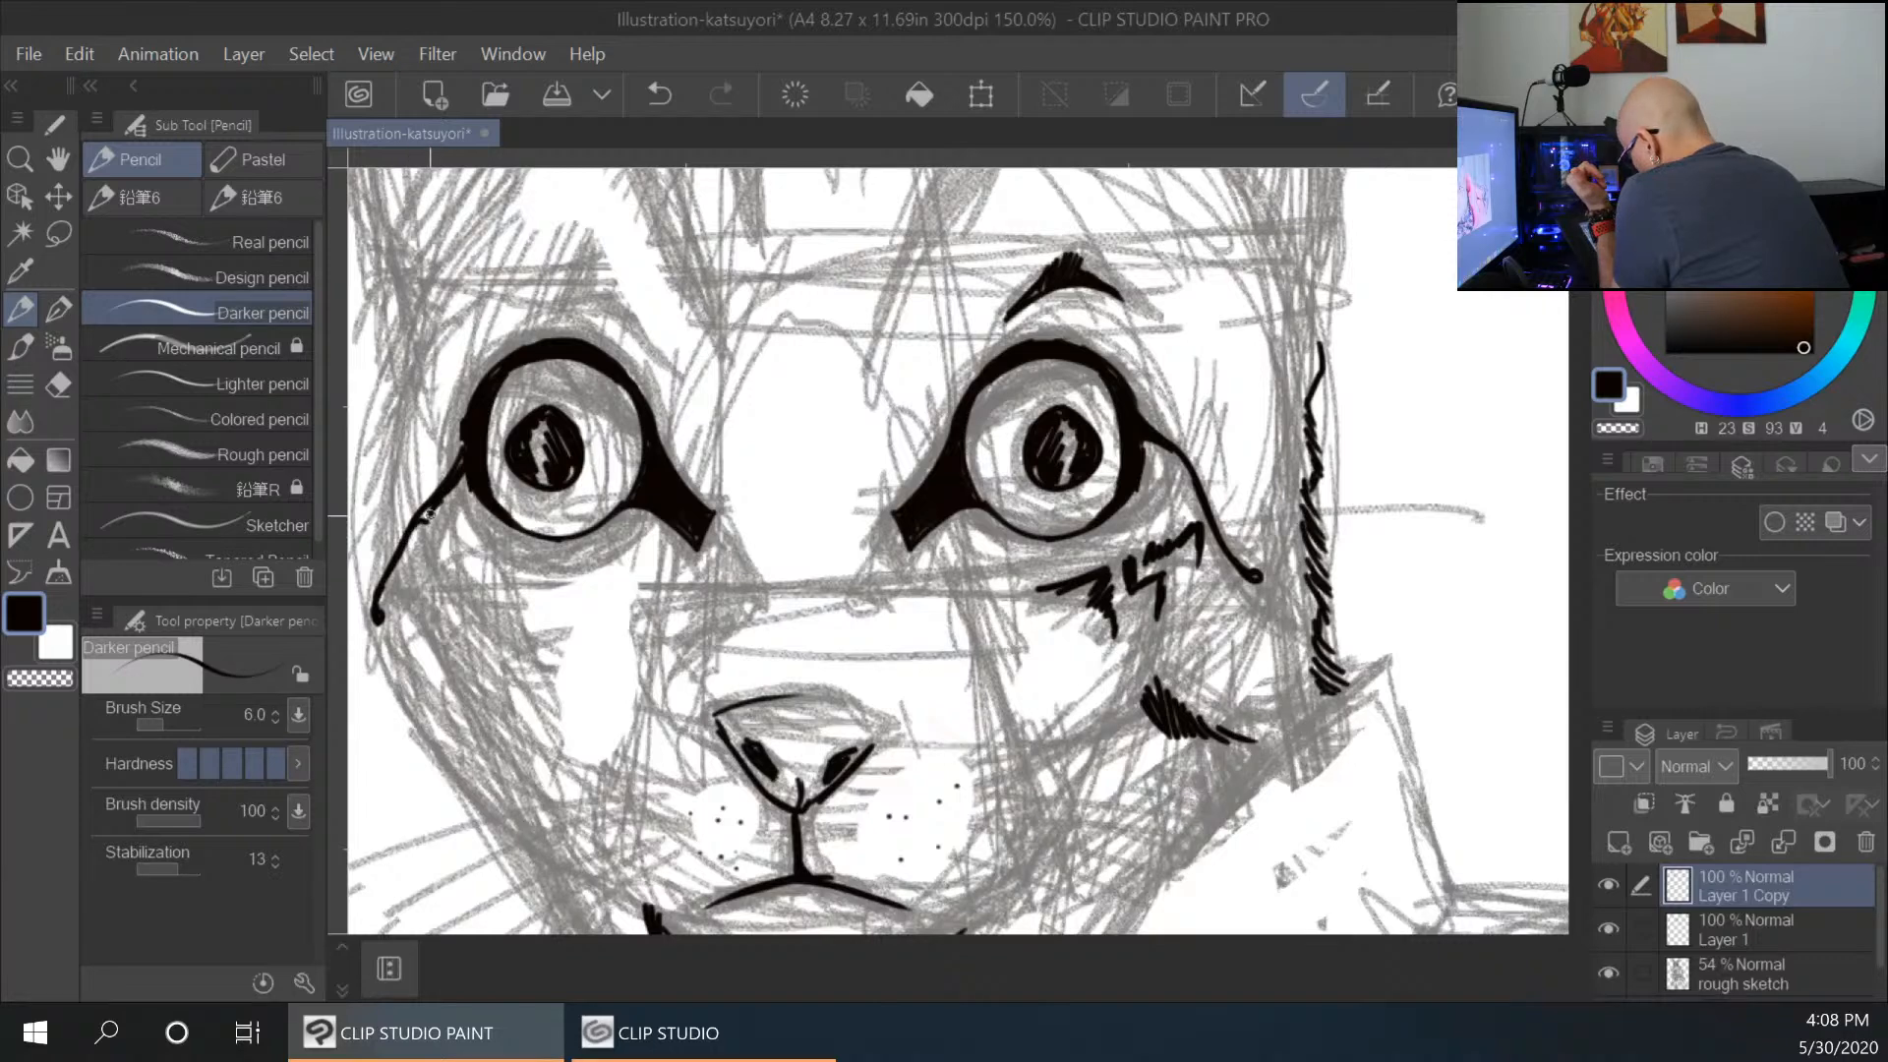
pyautogui.moveTo(439, 503); pyautogui.dragTo(462, 578)
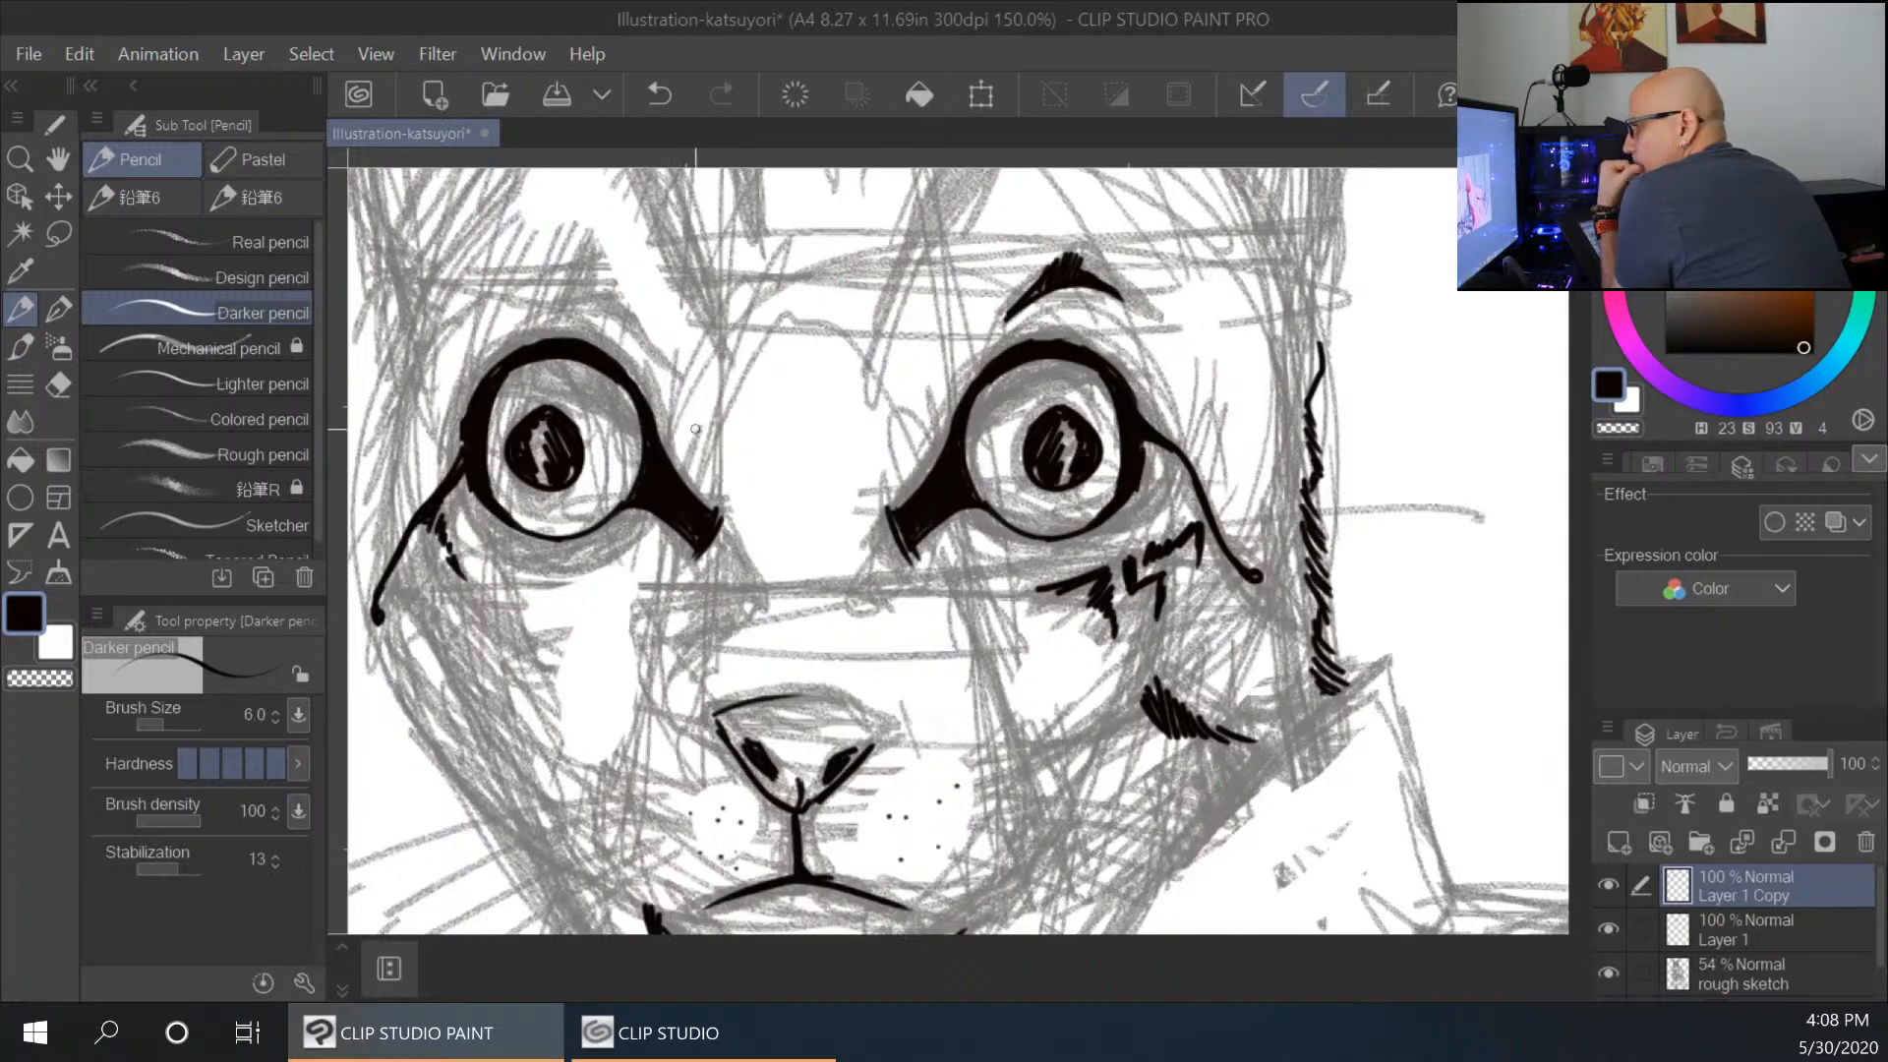
pyautogui.moveTo(746, 488); pyautogui.dragTo(733, 586)
pyautogui.moveTo(843, 482); pyautogui.dragTo(862, 539)
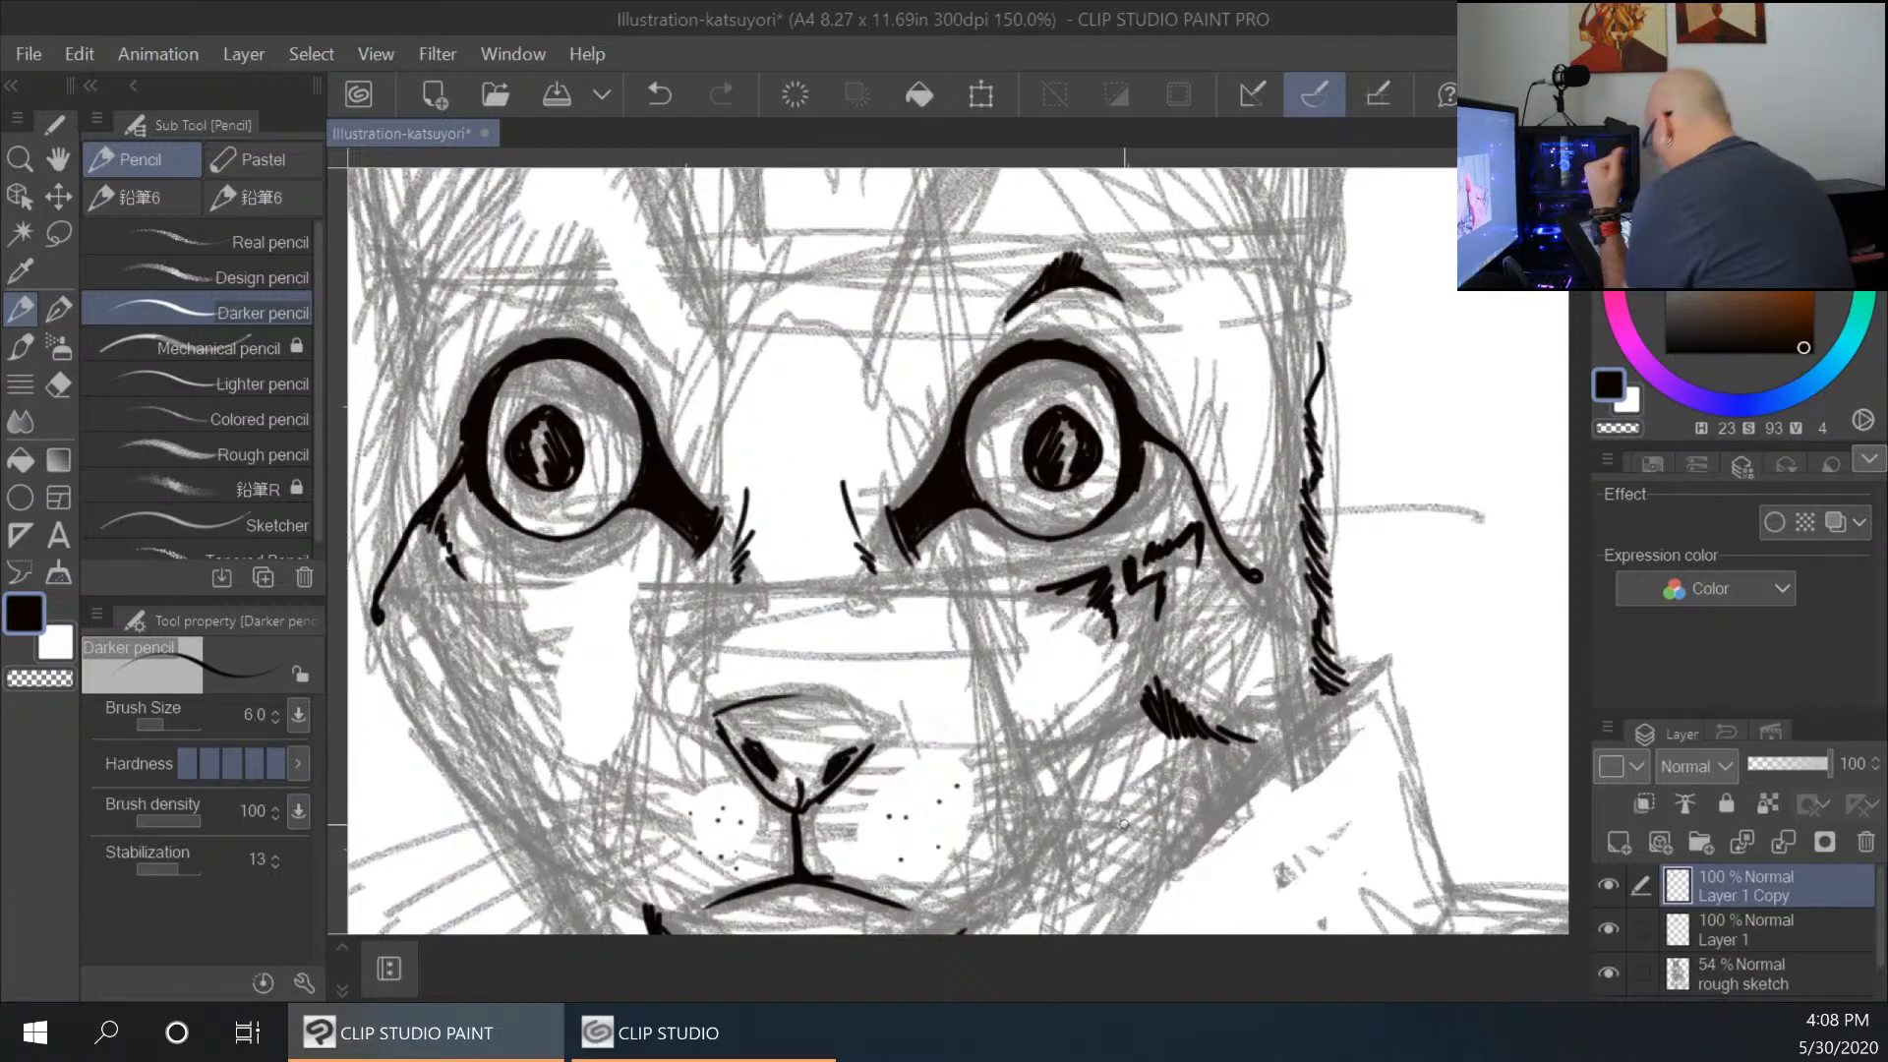
# Ink the jagged fur outline from the end of the new cheek line down the jaw, and both furry sides of the muzzle.
pyautogui.moveTo(1235, 749); pyautogui.dragTo(1315, 454)
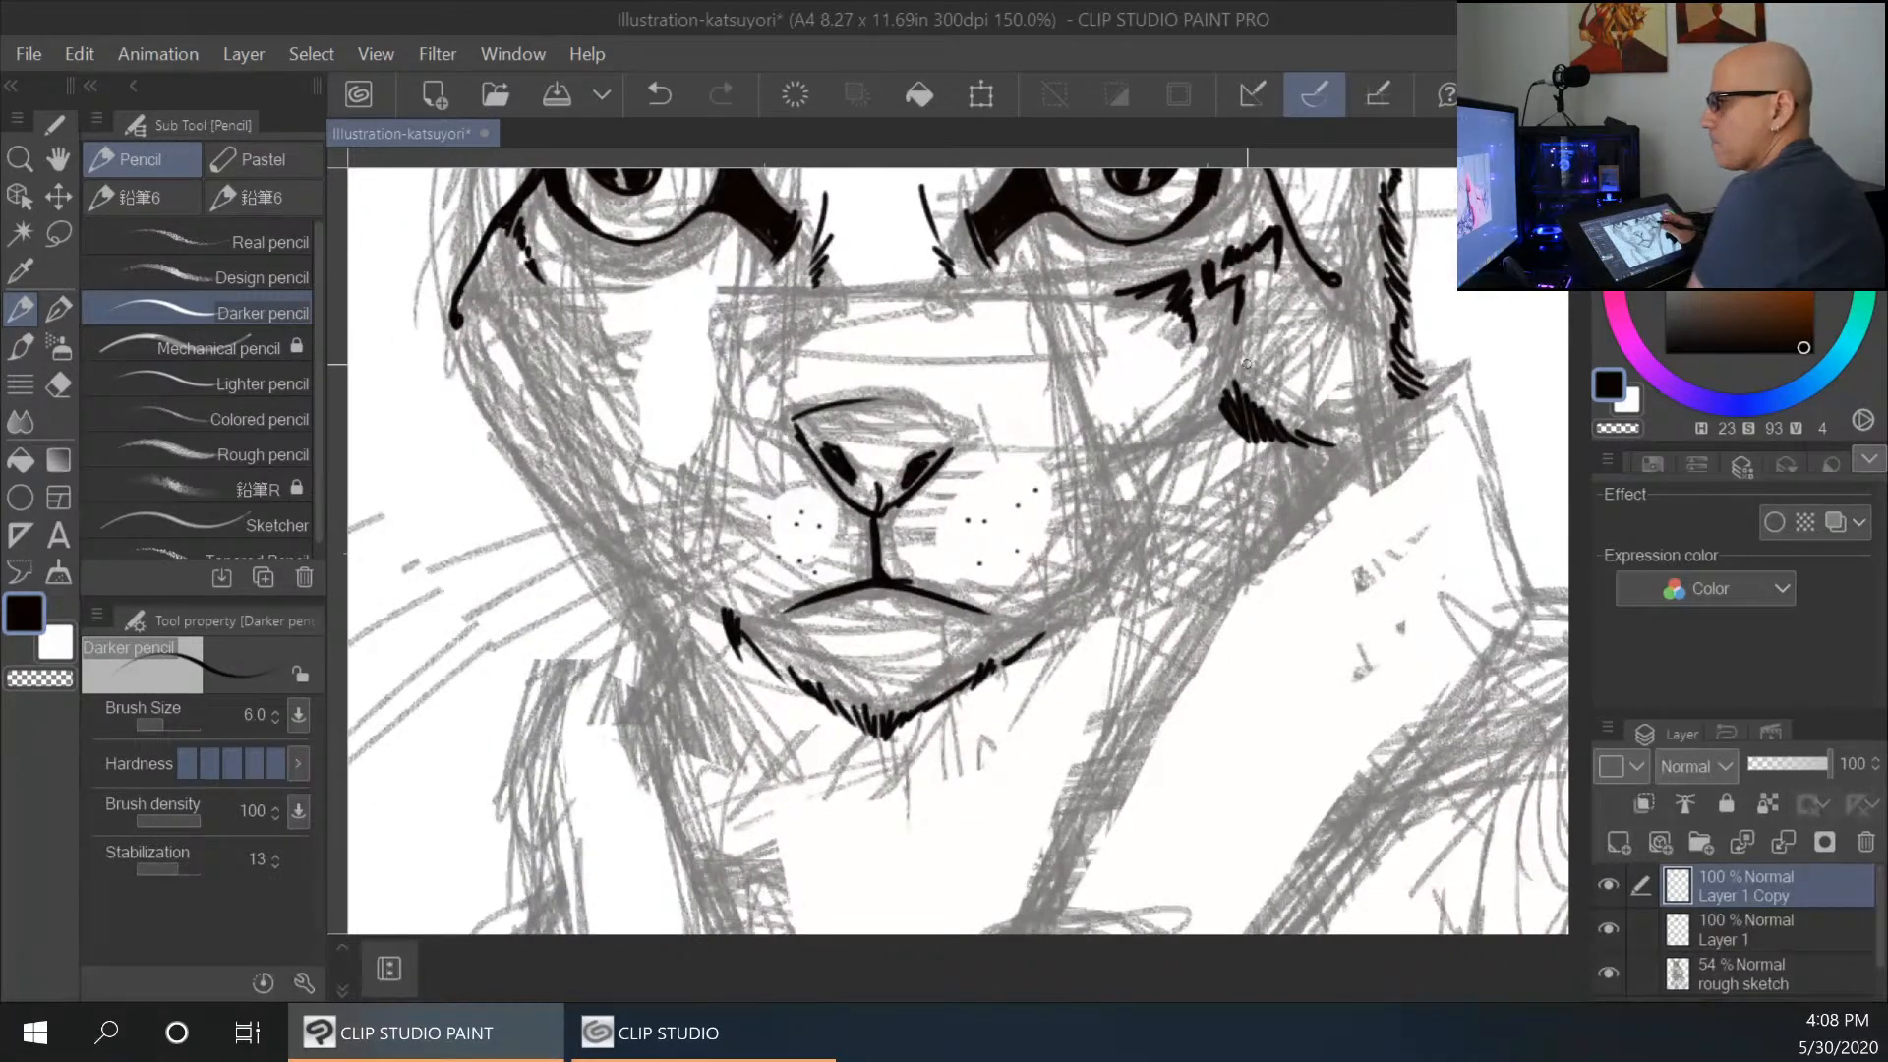
pyautogui.moveTo(454, 339); pyautogui.dragTo(474, 411)
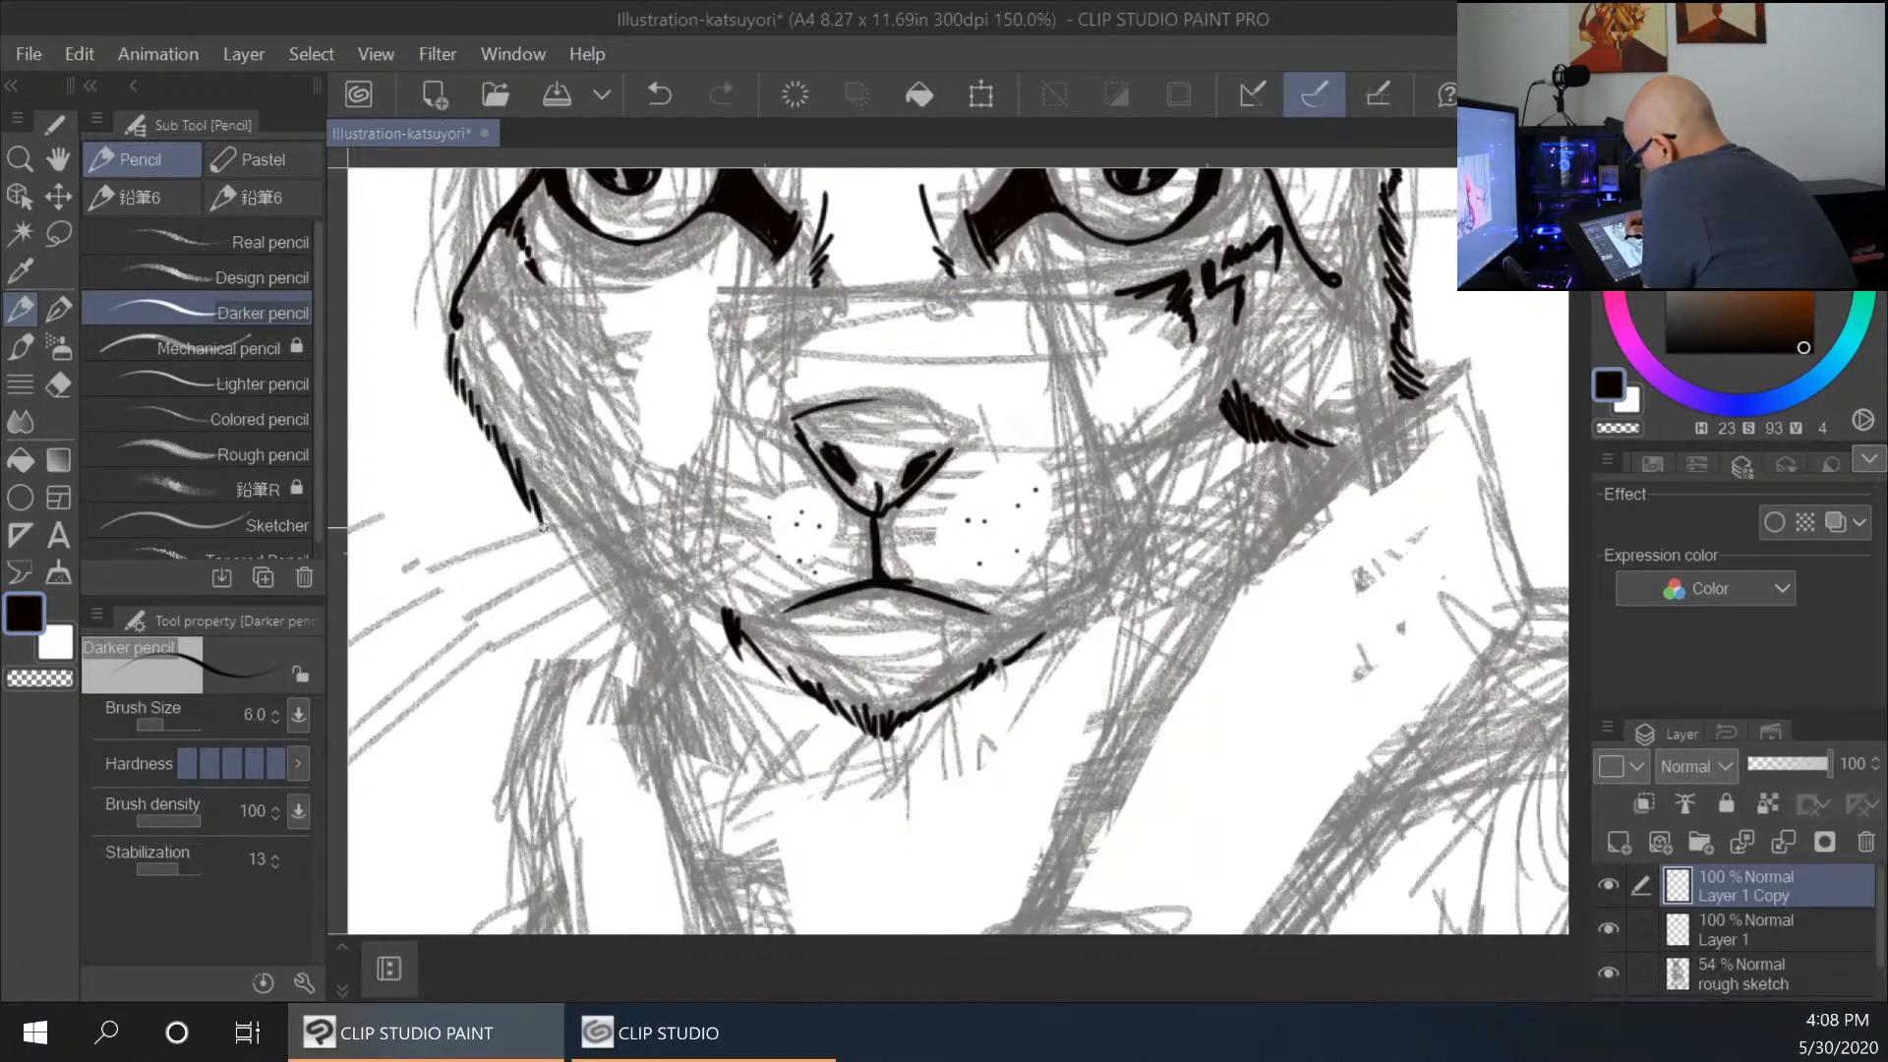
pyautogui.moveTo(547, 515); pyautogui.dragTo(618, 674)
pyautogui.moveTo(1108, 642); pyautogui.dragTo(1035, 818)
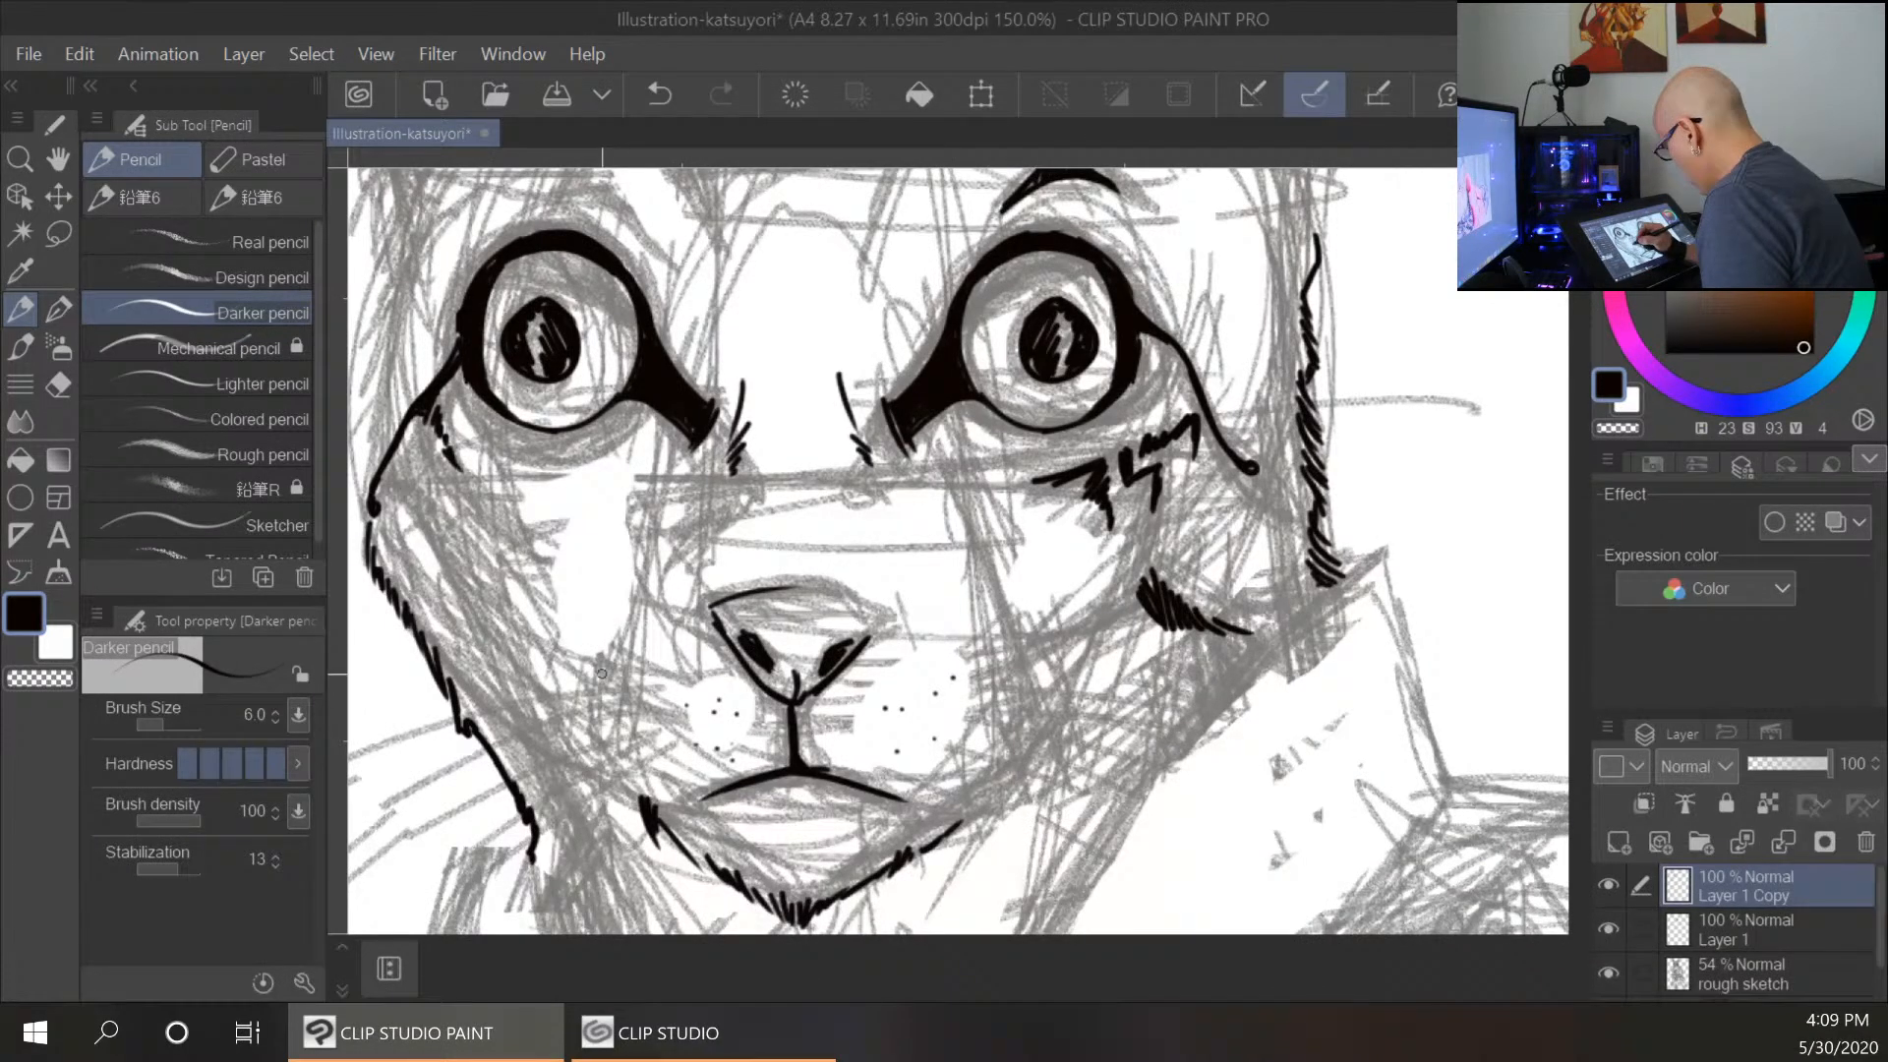
pyautogui.moveTo(604, 652)
pyautogui.mouseDown()
pyautogui.moveTo(580, 748)
pyautogui.moveTo(591, 733)
pyautogui.moveTo(641, 816)
pyautogui.mouseUp()
pyautogui.moveTo(1020, 651)
pyautogui.mouseDown()
pyautogui.moveTo(1036, 758)
pyautogui.moveTo(1025, 737)
pyautogui.moveTo(1009, 790)
pyautogui.moveTo(956, 829)
pyautogui.mouseUp()
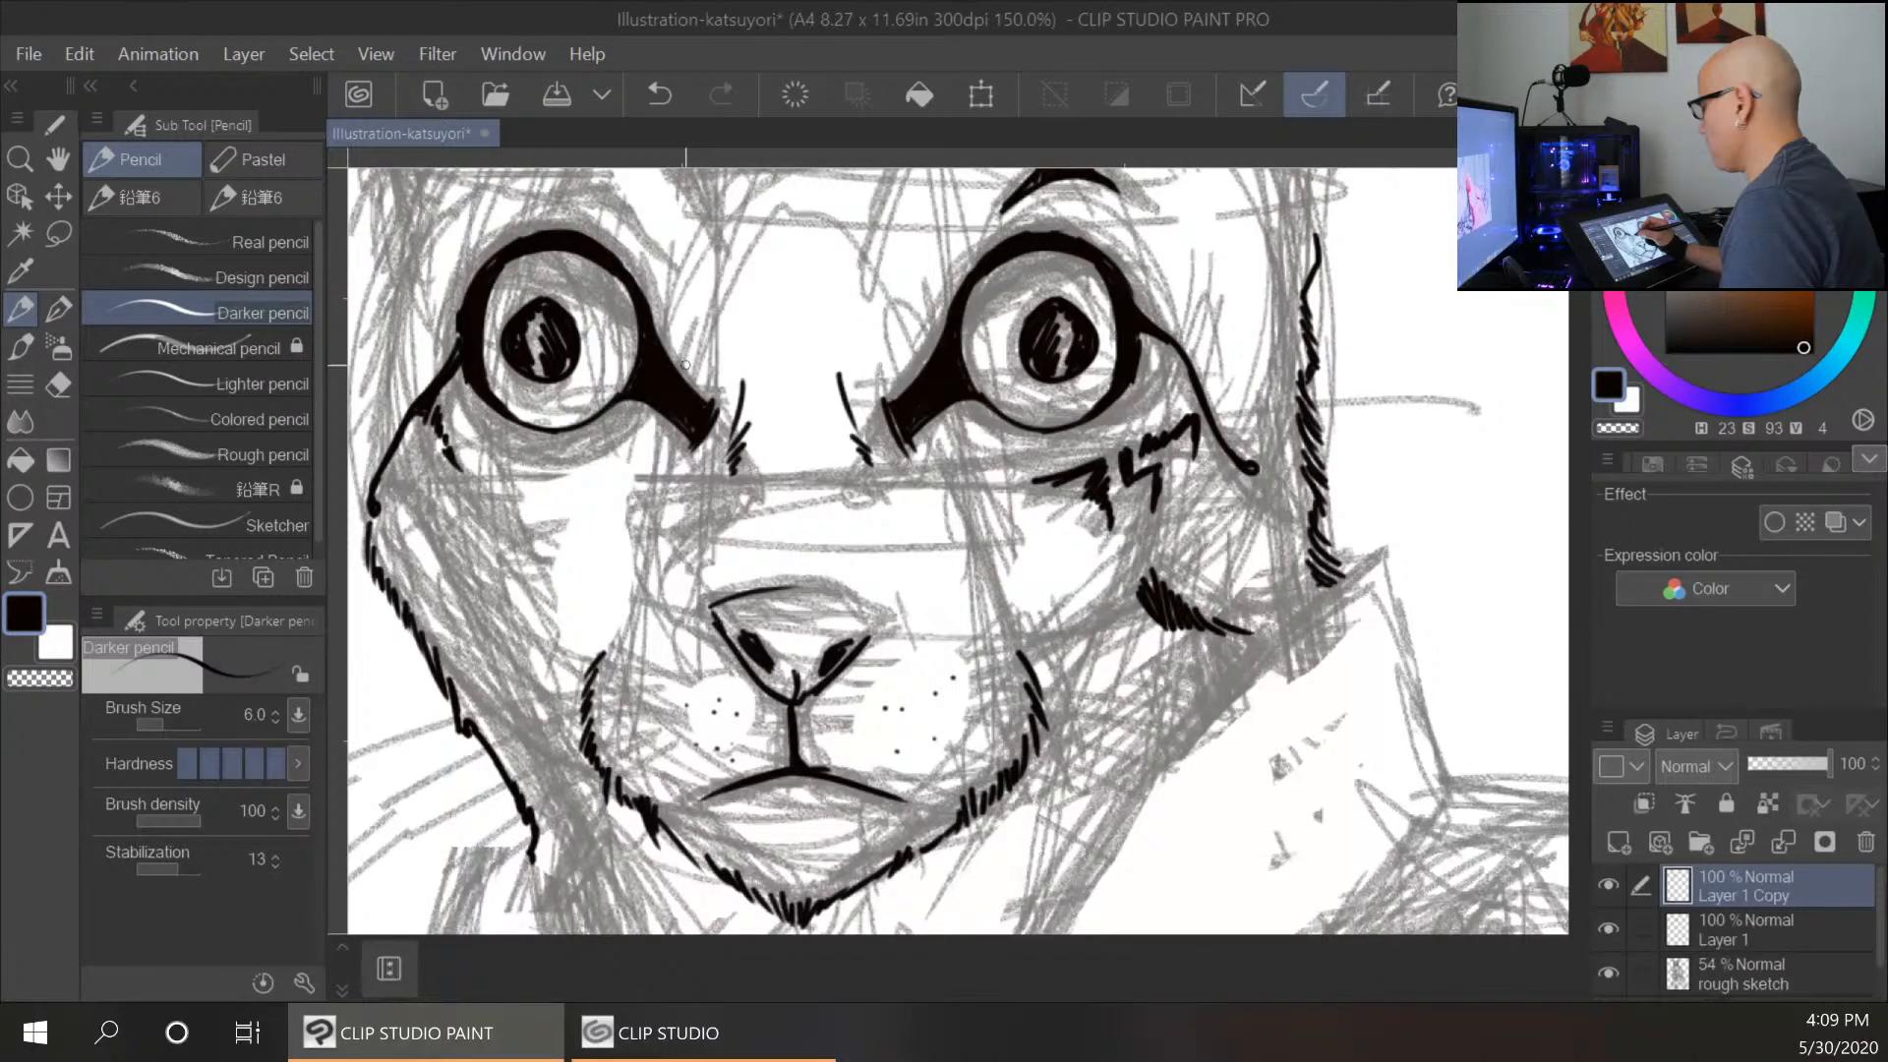
# Add fur strokes at the eyes' inner corners, then ink the brow above the pasted eye and the furry head edge beside it.
pyautogui.moveTo(686, 417); pyautogui.dragTo(715, 460)
pyautogui.moveTo(885, 423)
pyautogui.mouseDown()
pyautogui.moveTo(912, 464)
pyautogui.moveTo(979, 486)
pyautogui.moveTo(1125, 744)
pyautogui.mouseUp()
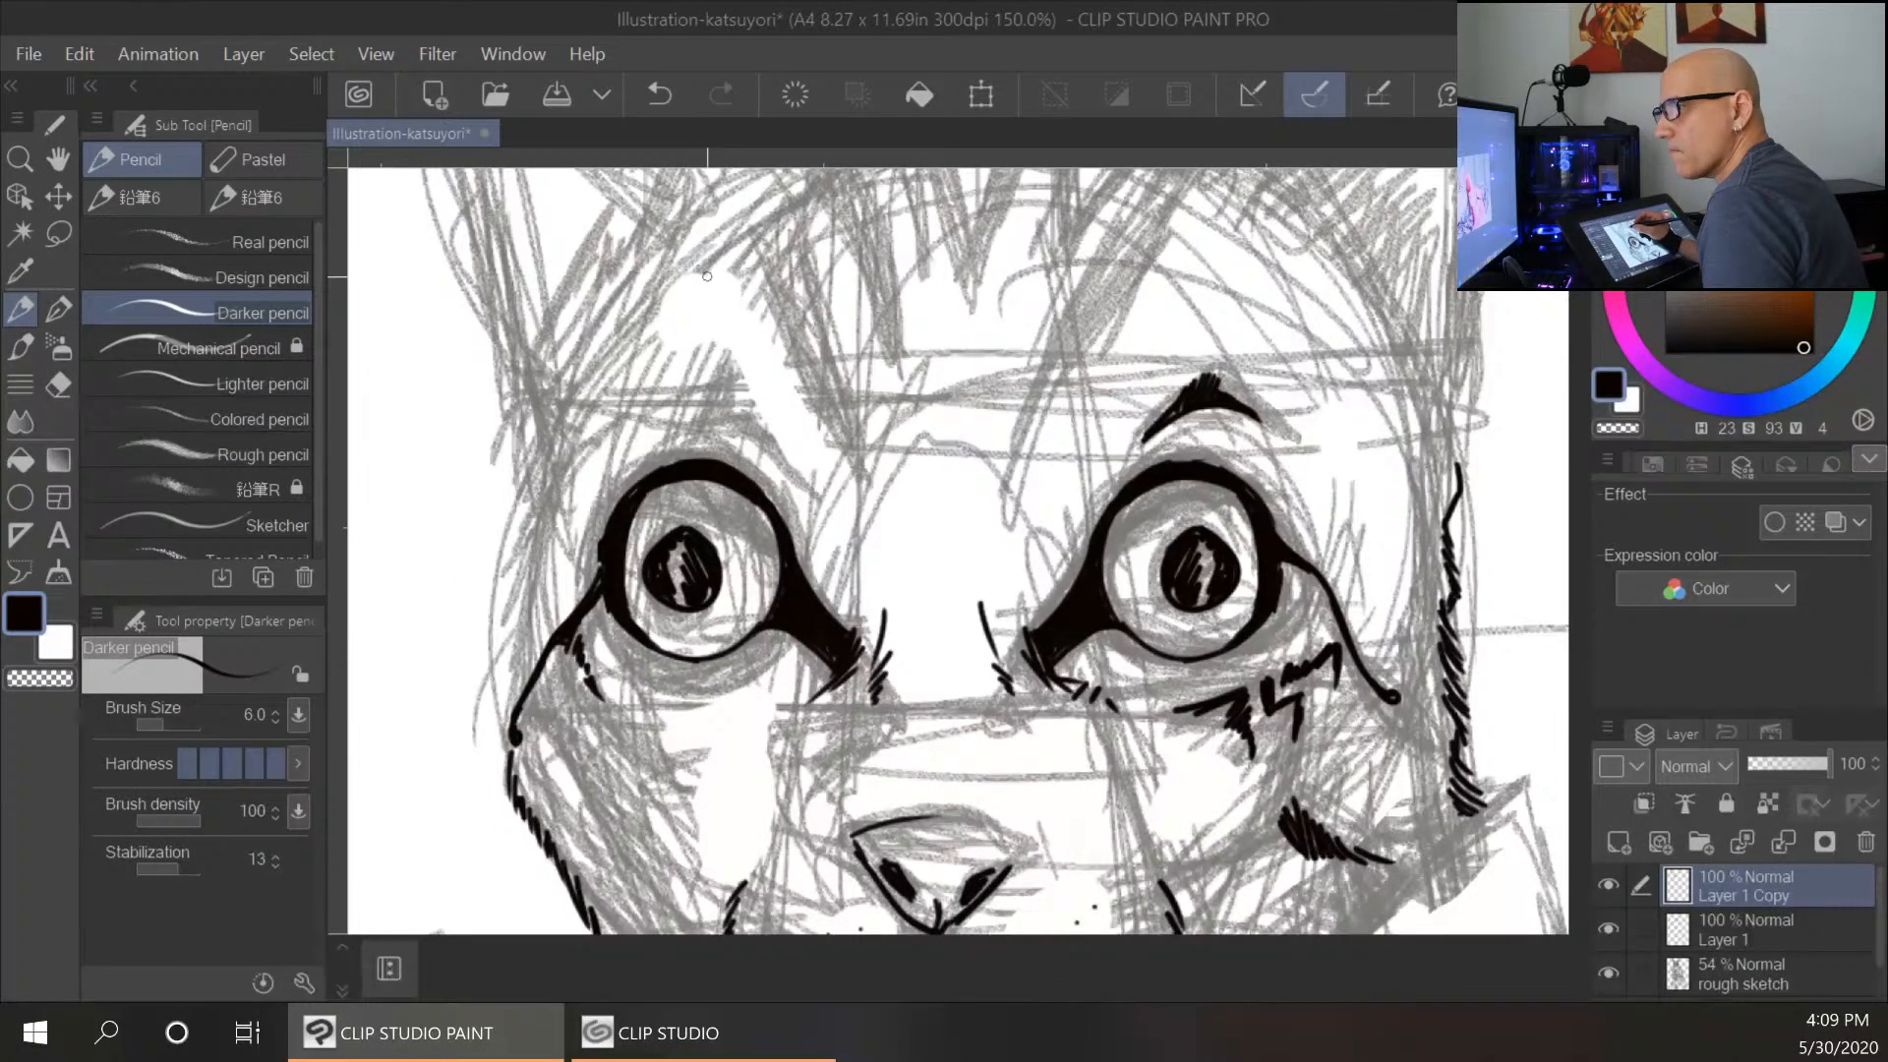
pyautogui.moveTo(634, 420)
pyautogui.mouseDown()
pyautogui.moveTo(709, 413)
pyautogui.moveTo(734, 378)
pyautogui.moveTo(816, 497)
pyautogui.mouseUp()
pyautogui.scroll(3, 680, 659)
pyautogui.moveTo(547, 458)
pyautogui.mouseDown()
pyautogui.moveTo(547, 606)
pyautogui.moveTo(557, 582)
pyautogui.moveTo(532, 669)
pyautogui.moveTo(551, 691)
pyautogui.moveTo(526, 740)
pyautogui.moveTo(556, 883)
pyautogui.mouseUp()
# Ink the outline of the ear on the right side of the drawing, from the crown around the tip down to the head.
pyautogui.hotkey('ctrl', '-')
pyautogui.hotkey('ctrl', '-')
pyautogui.moveTo(1118, 782); pyautogui.dragTo(1126, 681)
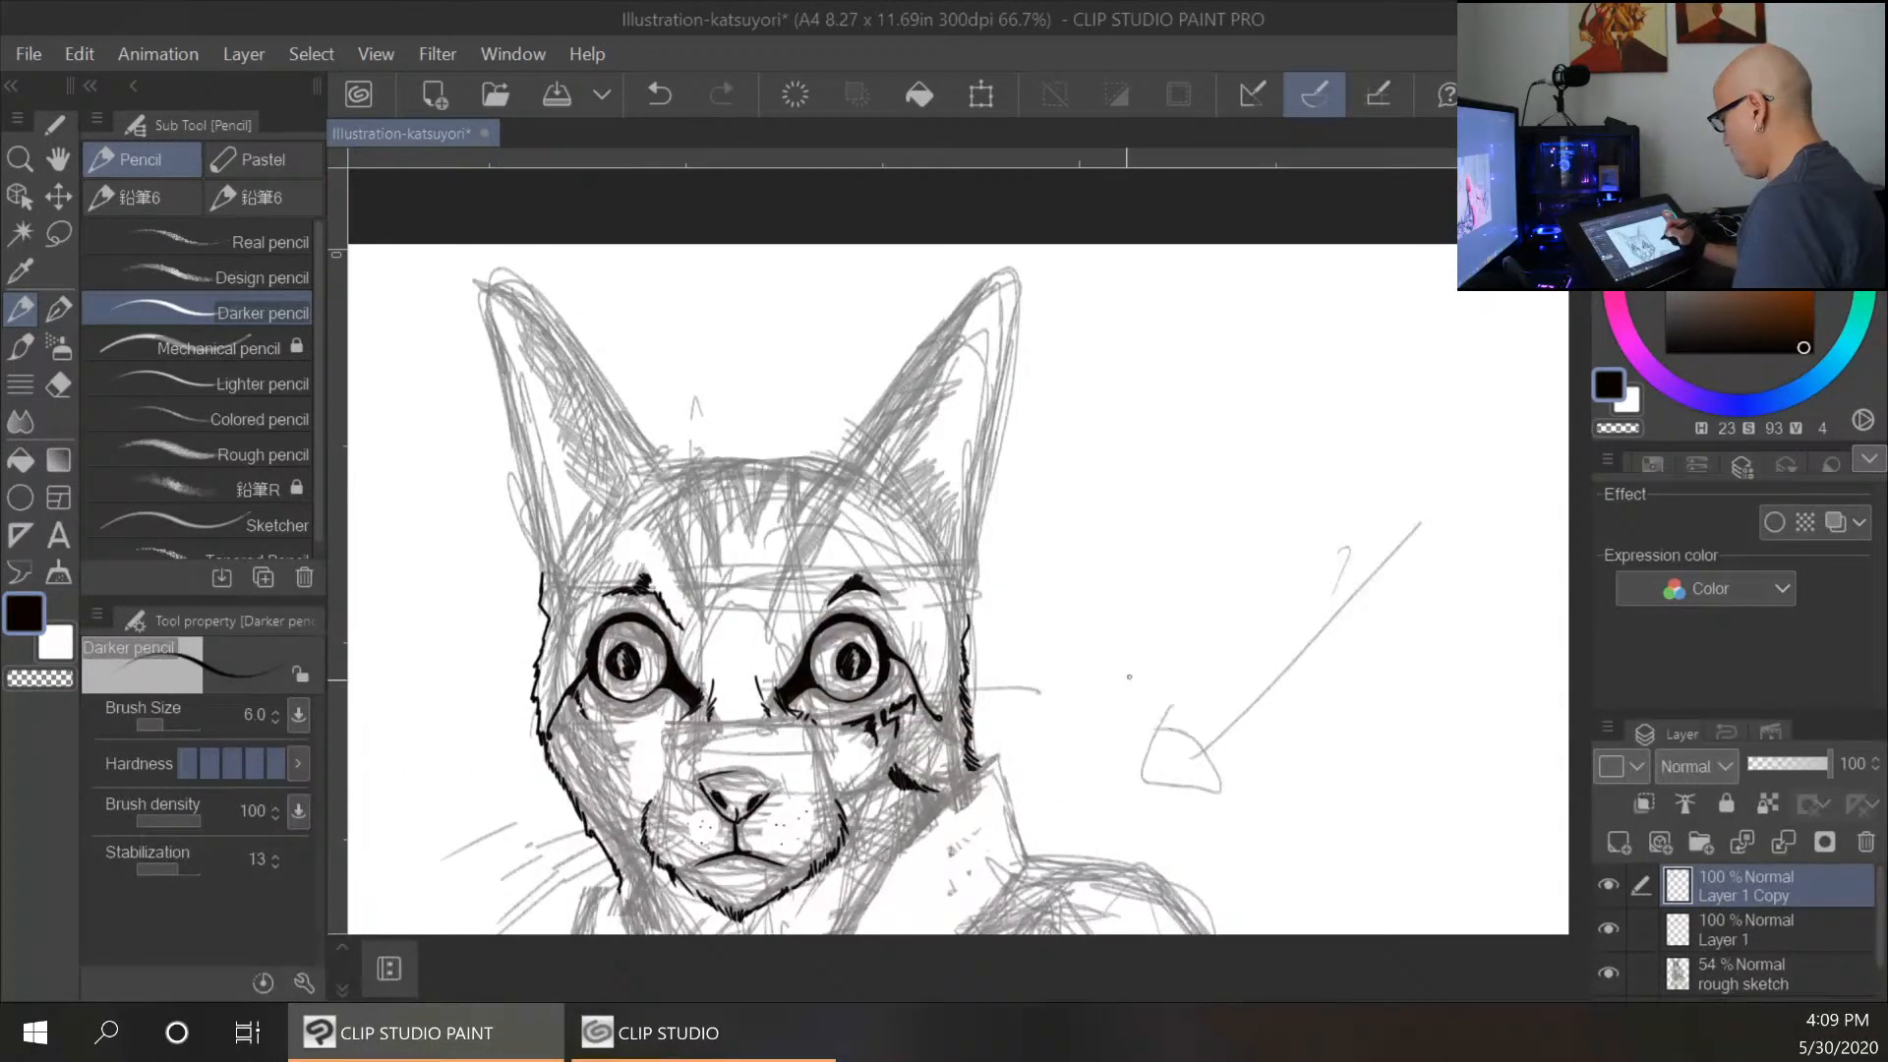
pyautogui.hotkey('ctrl', '+')
pyautogui.moveTo(1044, 412); pyautogui.dragTo(1039, 607)
pyautogui.moveTo(688, 539)
pyautogui.mouseDown()
pyautogui.moveTo(834, 359)
pyautogui.moveTo(765, 430)
pyautogui.moveTo(813, 361)
pyautogui.moveTo(920, 248)
pyautogui.moveTo(897, 291)
pyautogui.moveTo(954, 252)
pyautogui.moveTo(969, 267)
pyautogui.moveTo(884, 786)
pyautogui.mouseUp()
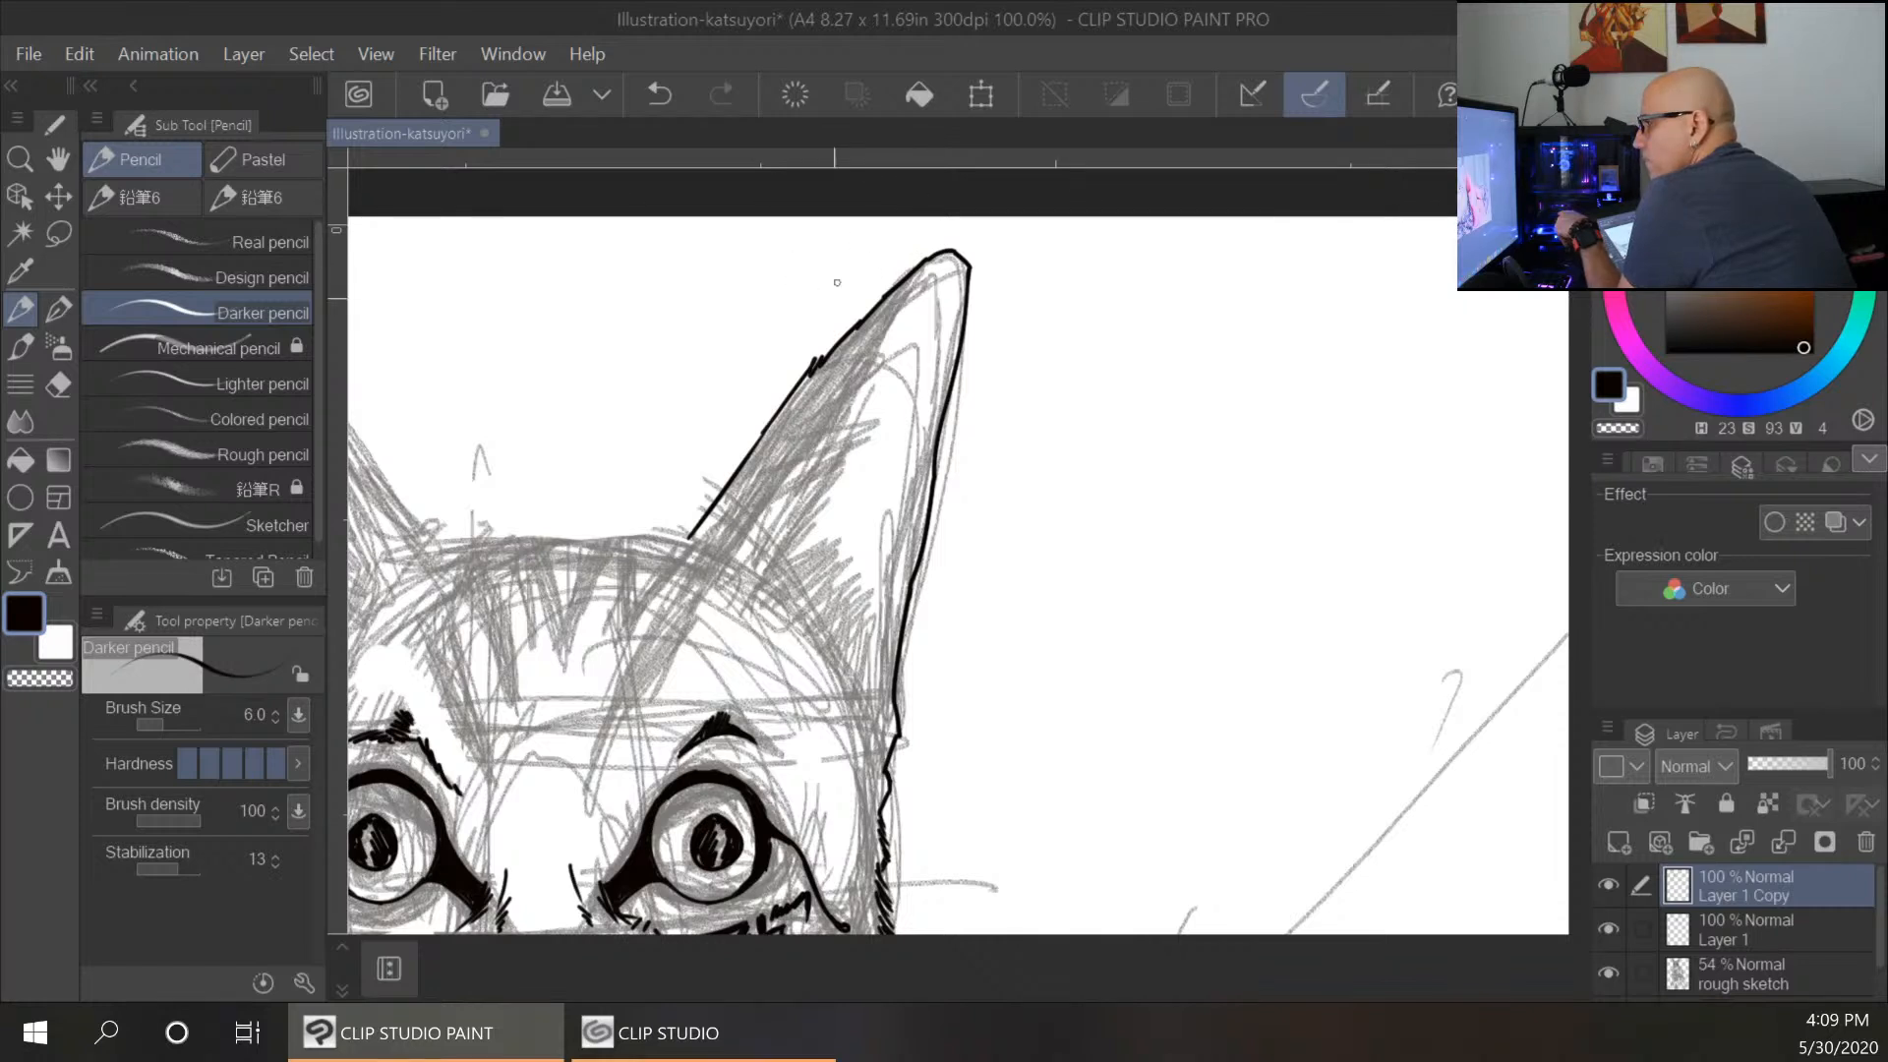
# Hatch fur along the inner edge and base of the right ear, and add an inner line along its outer edge.
pyautogui.moveTo(907, 286)
pyautogui.mouseDown()
pyautogui.moveTo(812, 401)
pyautogui.moveTo(736, 553)
pyautogui.mouseUp()
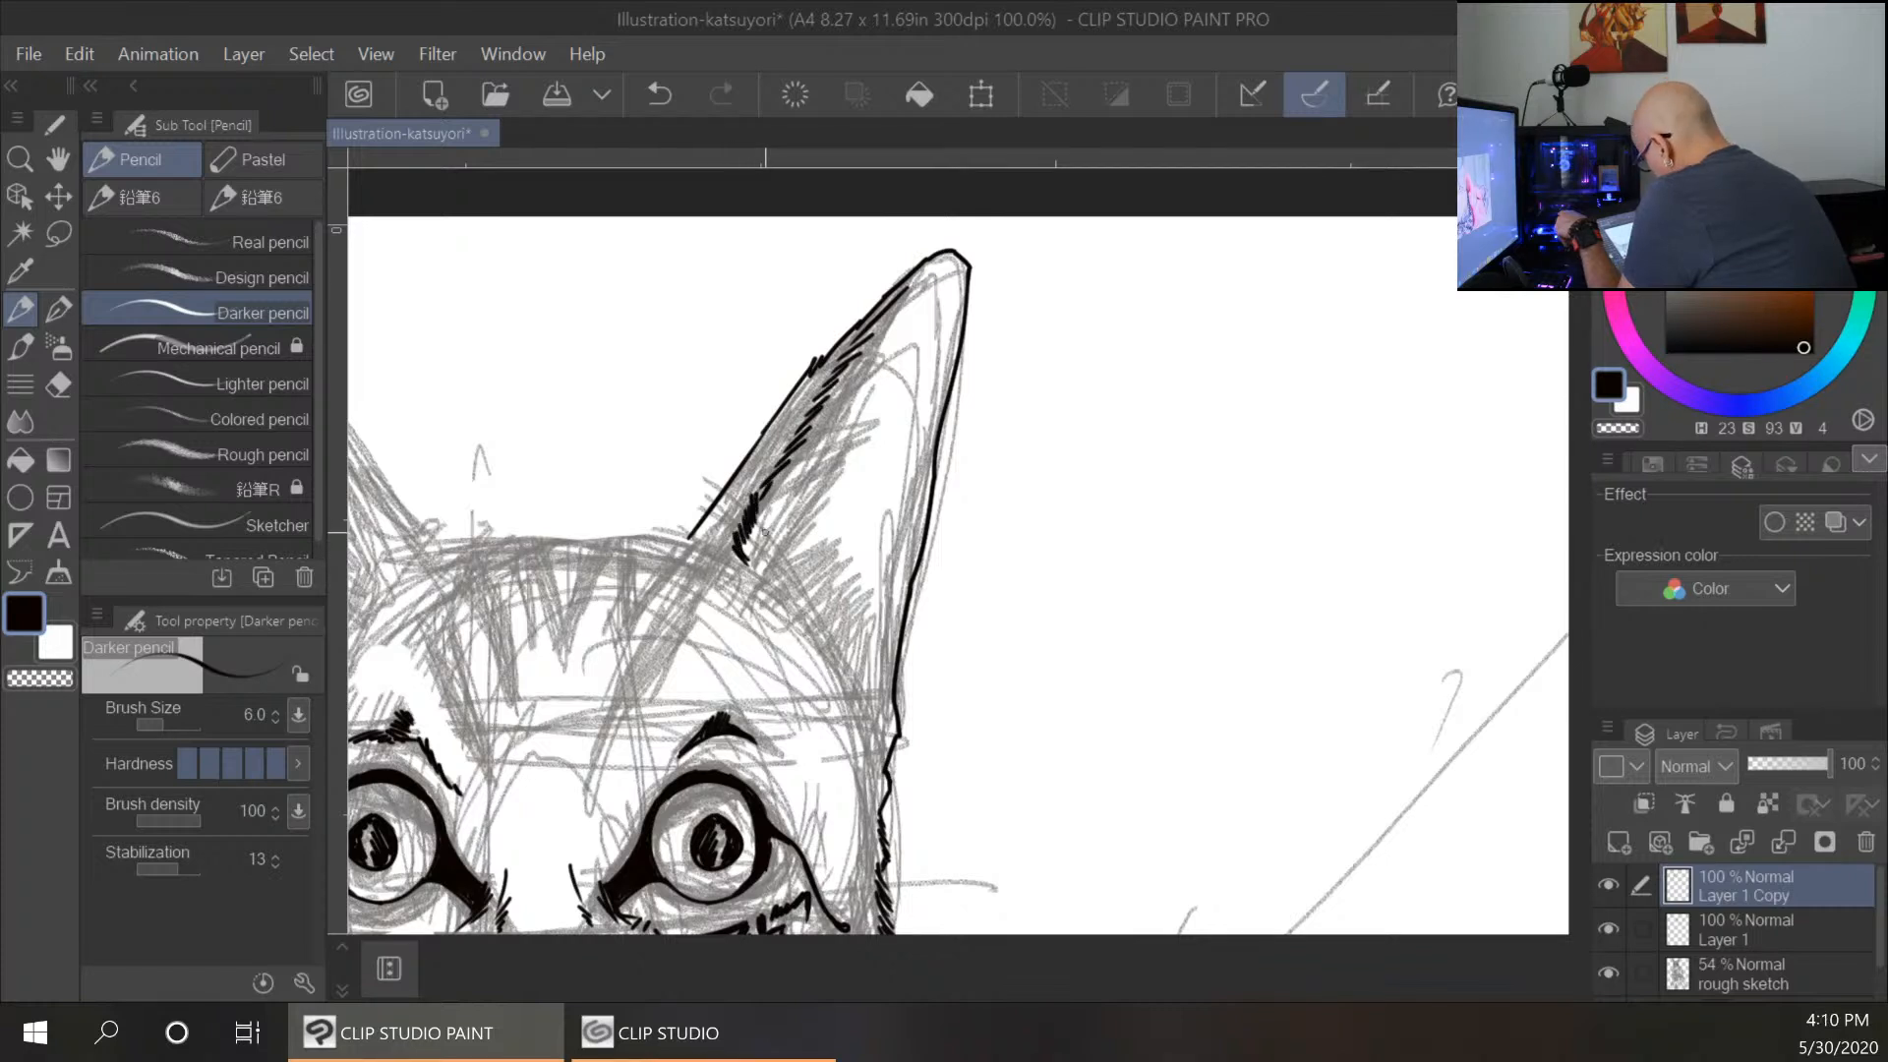
pyautogui.moveTo(755, 557)
pyautogui.mouseDown()
pyautogui.moveTo(863, 541)
pyautogui.moveTo(767, 595)
pyautogui.moveTo(838, 550)
pyautogui.moveTo(836, 585)
pyautogui.moveTo(852, 561)
pyautogui.moveTo(816, 633)
pyautogui.moveTo(864, 612)
pyautogui.moveTo(833, 646)
pyautogui.moveTo(869, 727)
pyautogui.mouseUp()
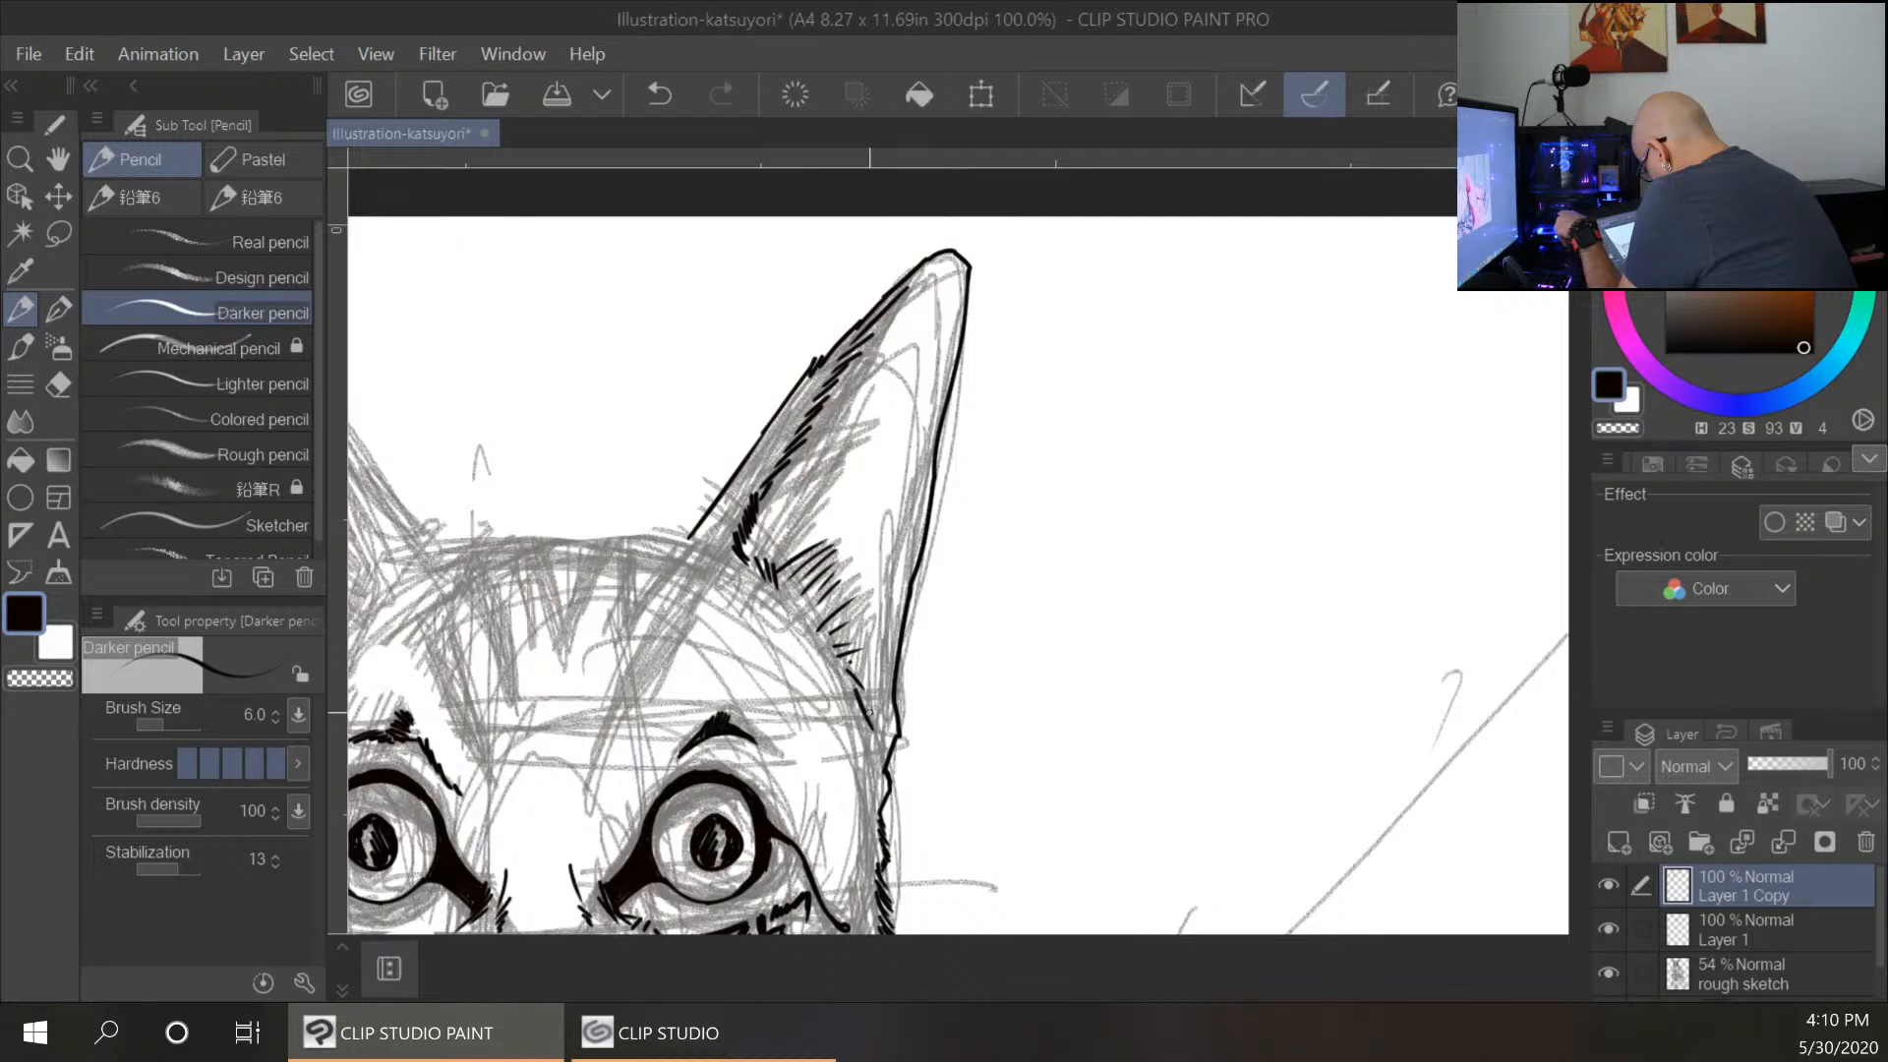
pyautogui.moveTo(904, 568); pyautogui.dragTo(880, 743)
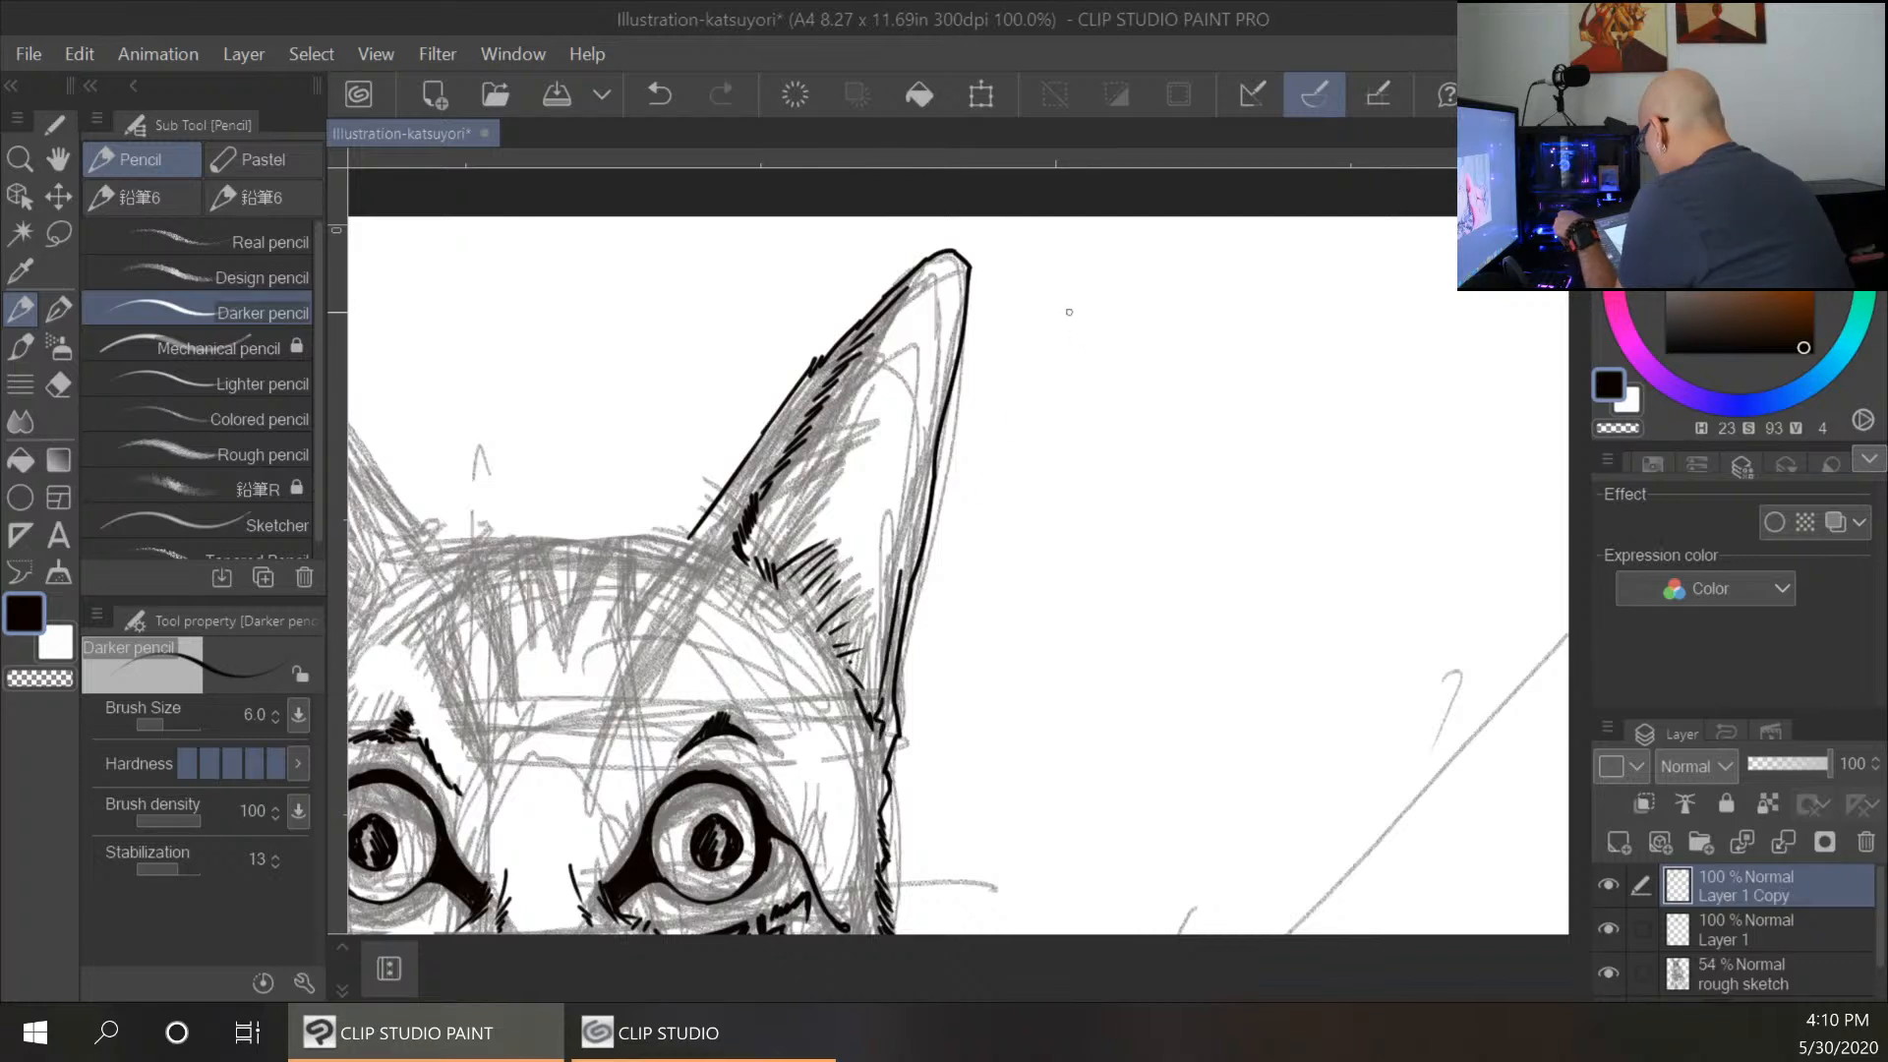
# Ink the top of the head from the right ear and draw the central and right forehead stripes beneath it.
pyautogui.moveTo(470, 540); pyautogui.dragTo(690, 538)
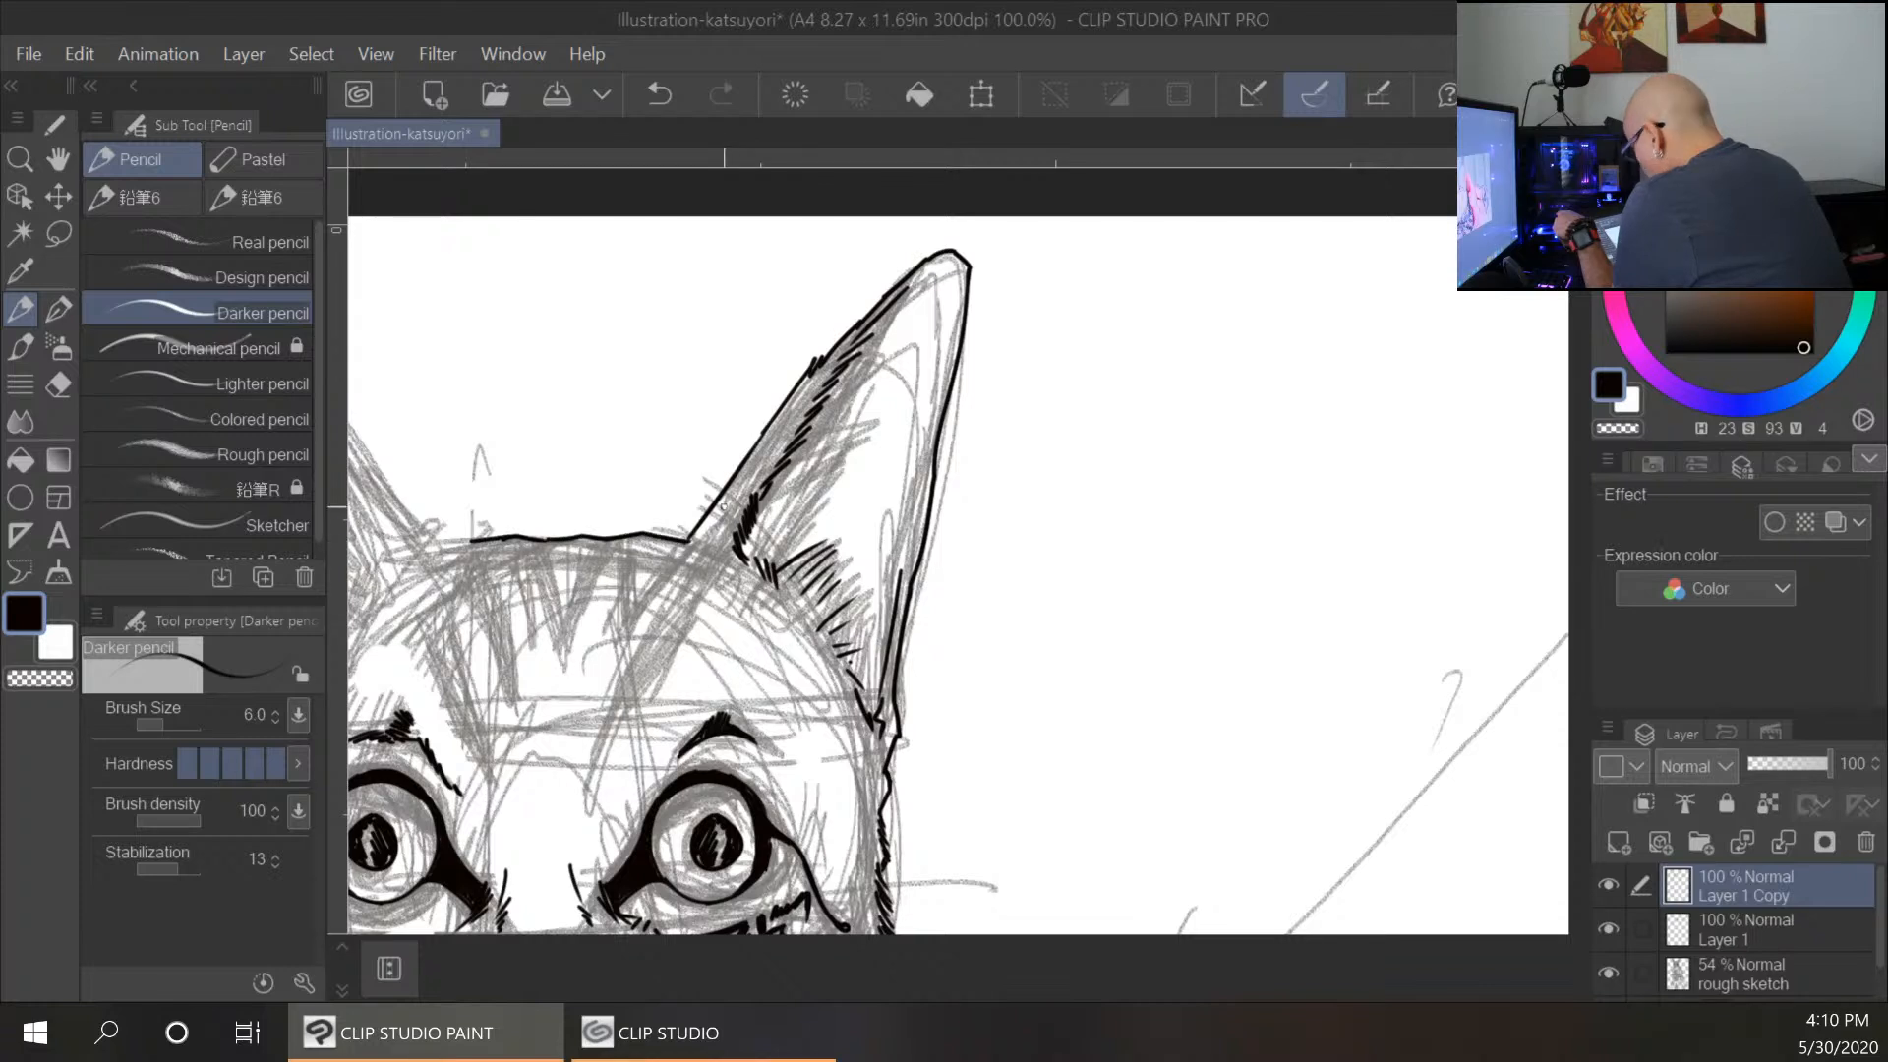
pyautogui.moveTo(515, 538); pyautogui.dragTo(537, 579)
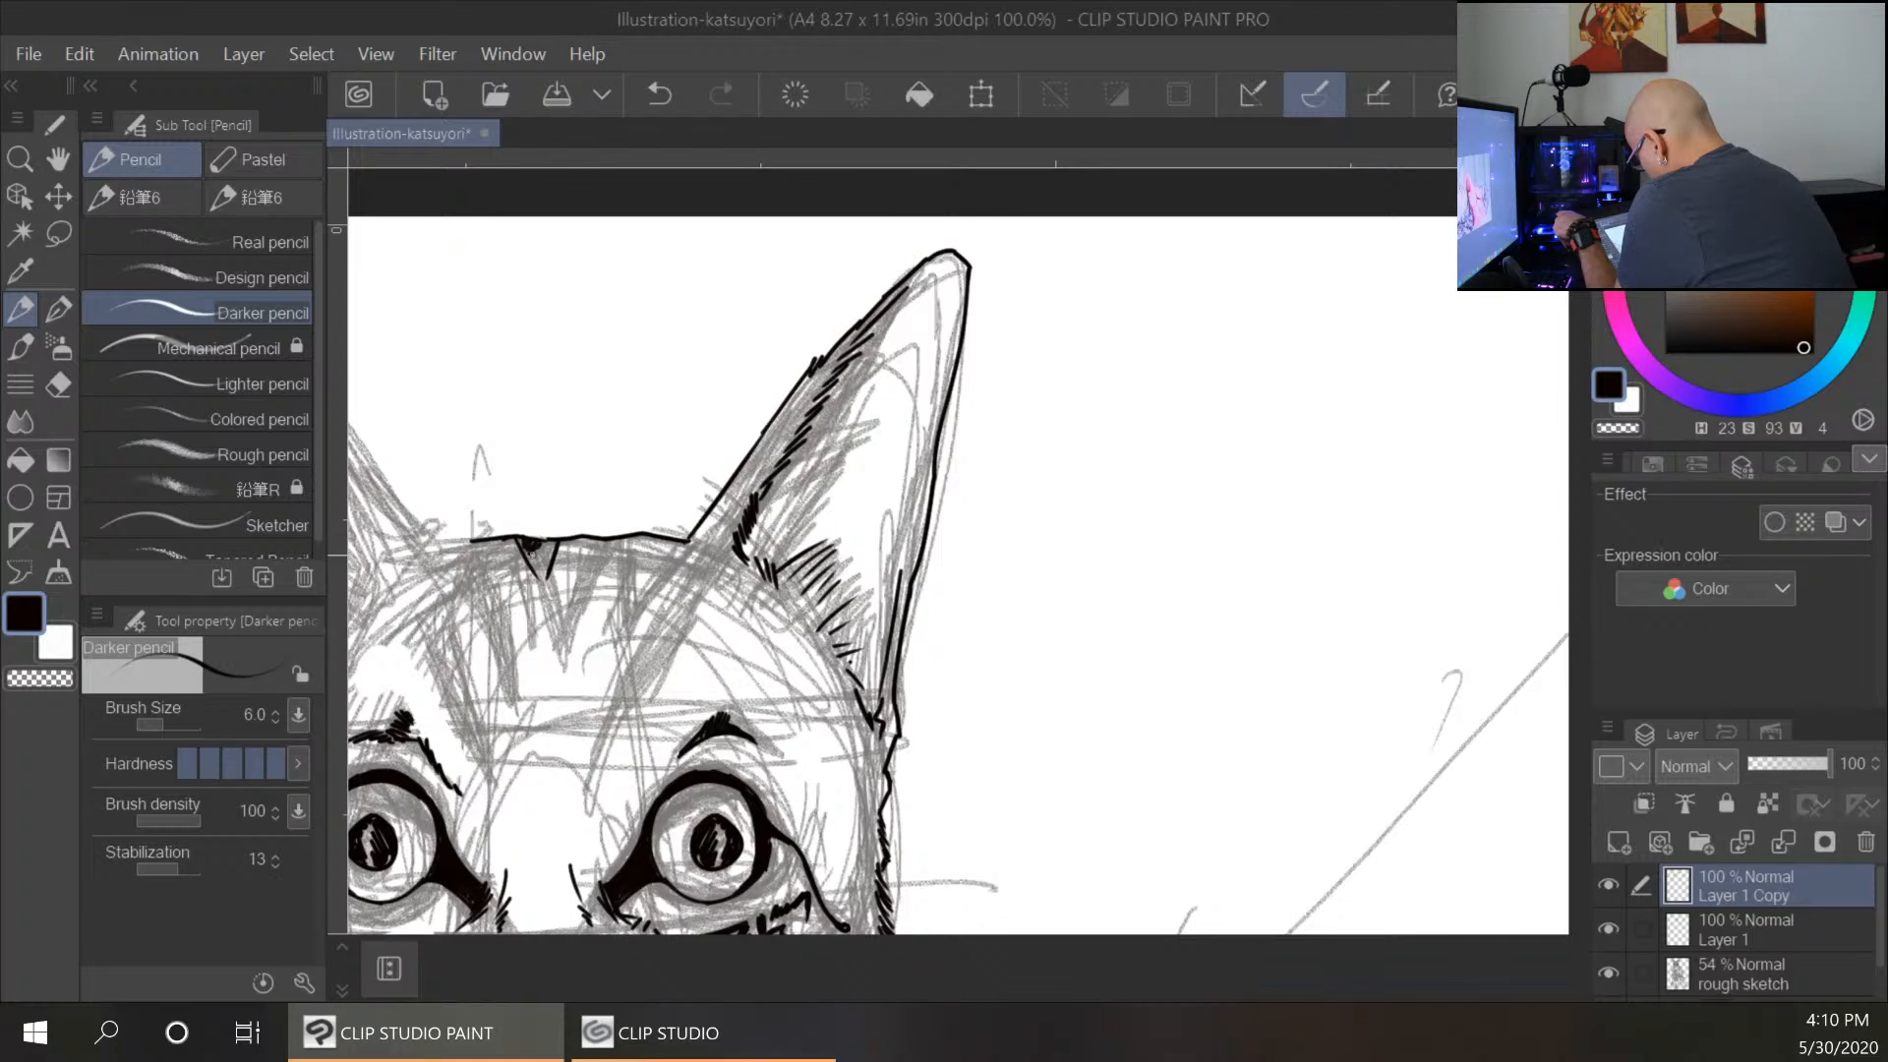
pyautogui.moveTo(531, 560)
pyautogui.mouseDown()
pyautogui.moveTo(559, 633)
pyautogui.moveTo(611, 548)
pyautogui.mouseUp()
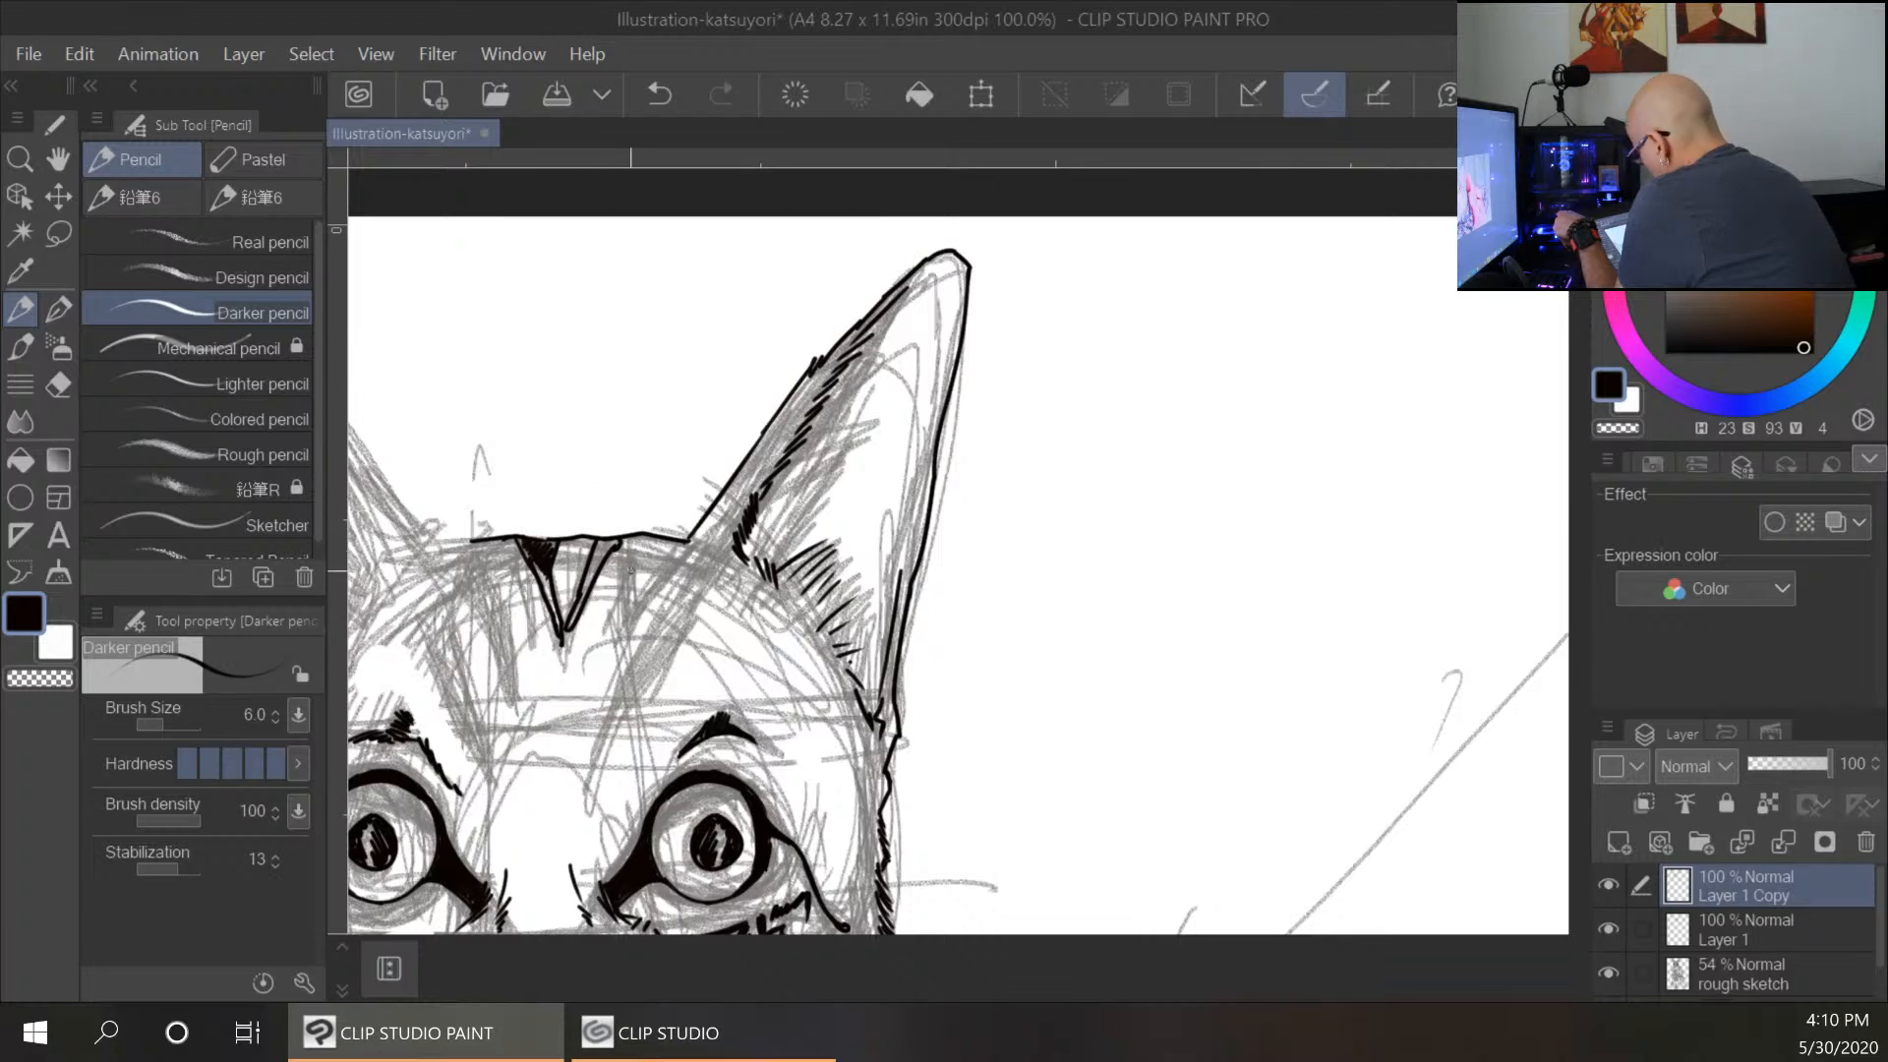
pyautogui.moveTo(621, 580); pyautogui.dragTo(634, 627)
pyautogui.moveTo(639, 539)
pyautogui.mouseDown()
pyautogui.moveTo(657, 593)
pyautogui.moveTo(610, 688)
pyautogui.mouseUp()
pyautogui.moveTo(644, 626); pyautogui.dragTo(610, 688)
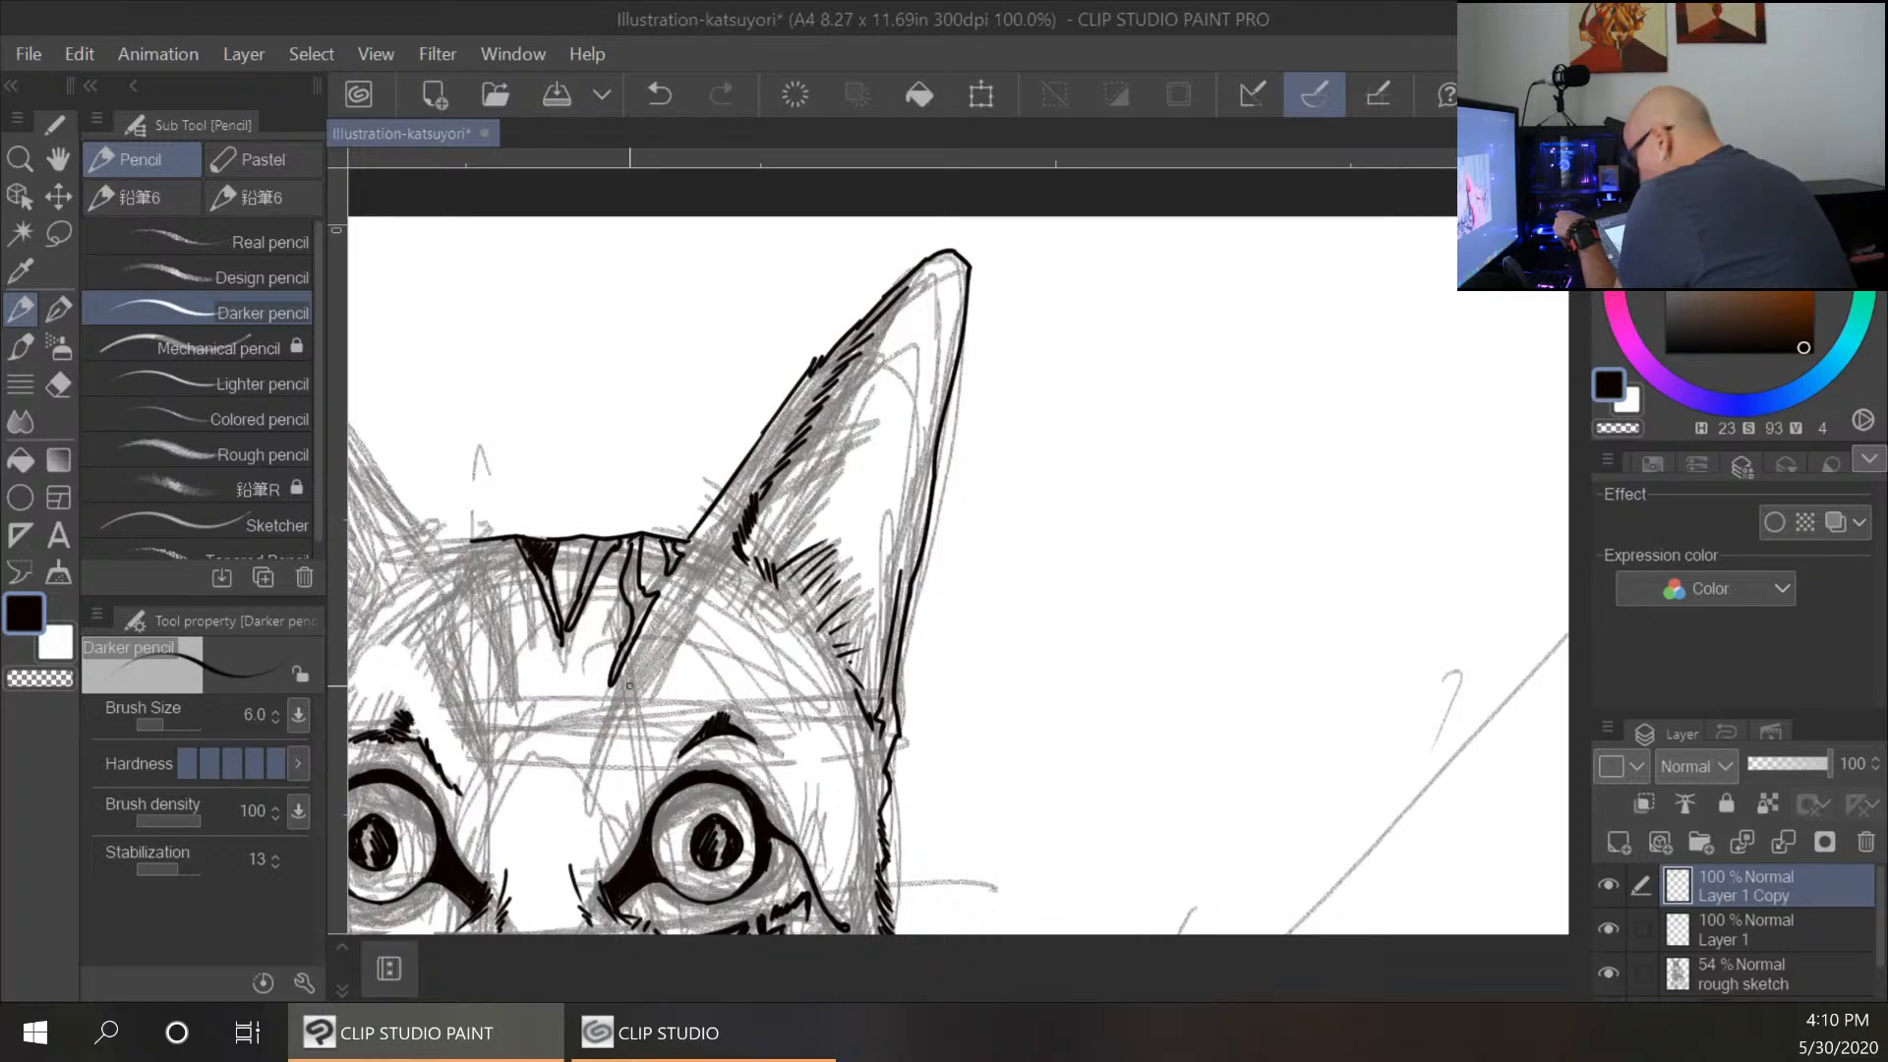
# Extend the head's top line toward the left ear and outline two slanted stripes on the left of the forehead.
pyautogui.moveTo(484, 540); pyautogui.dragTo(432, 539)
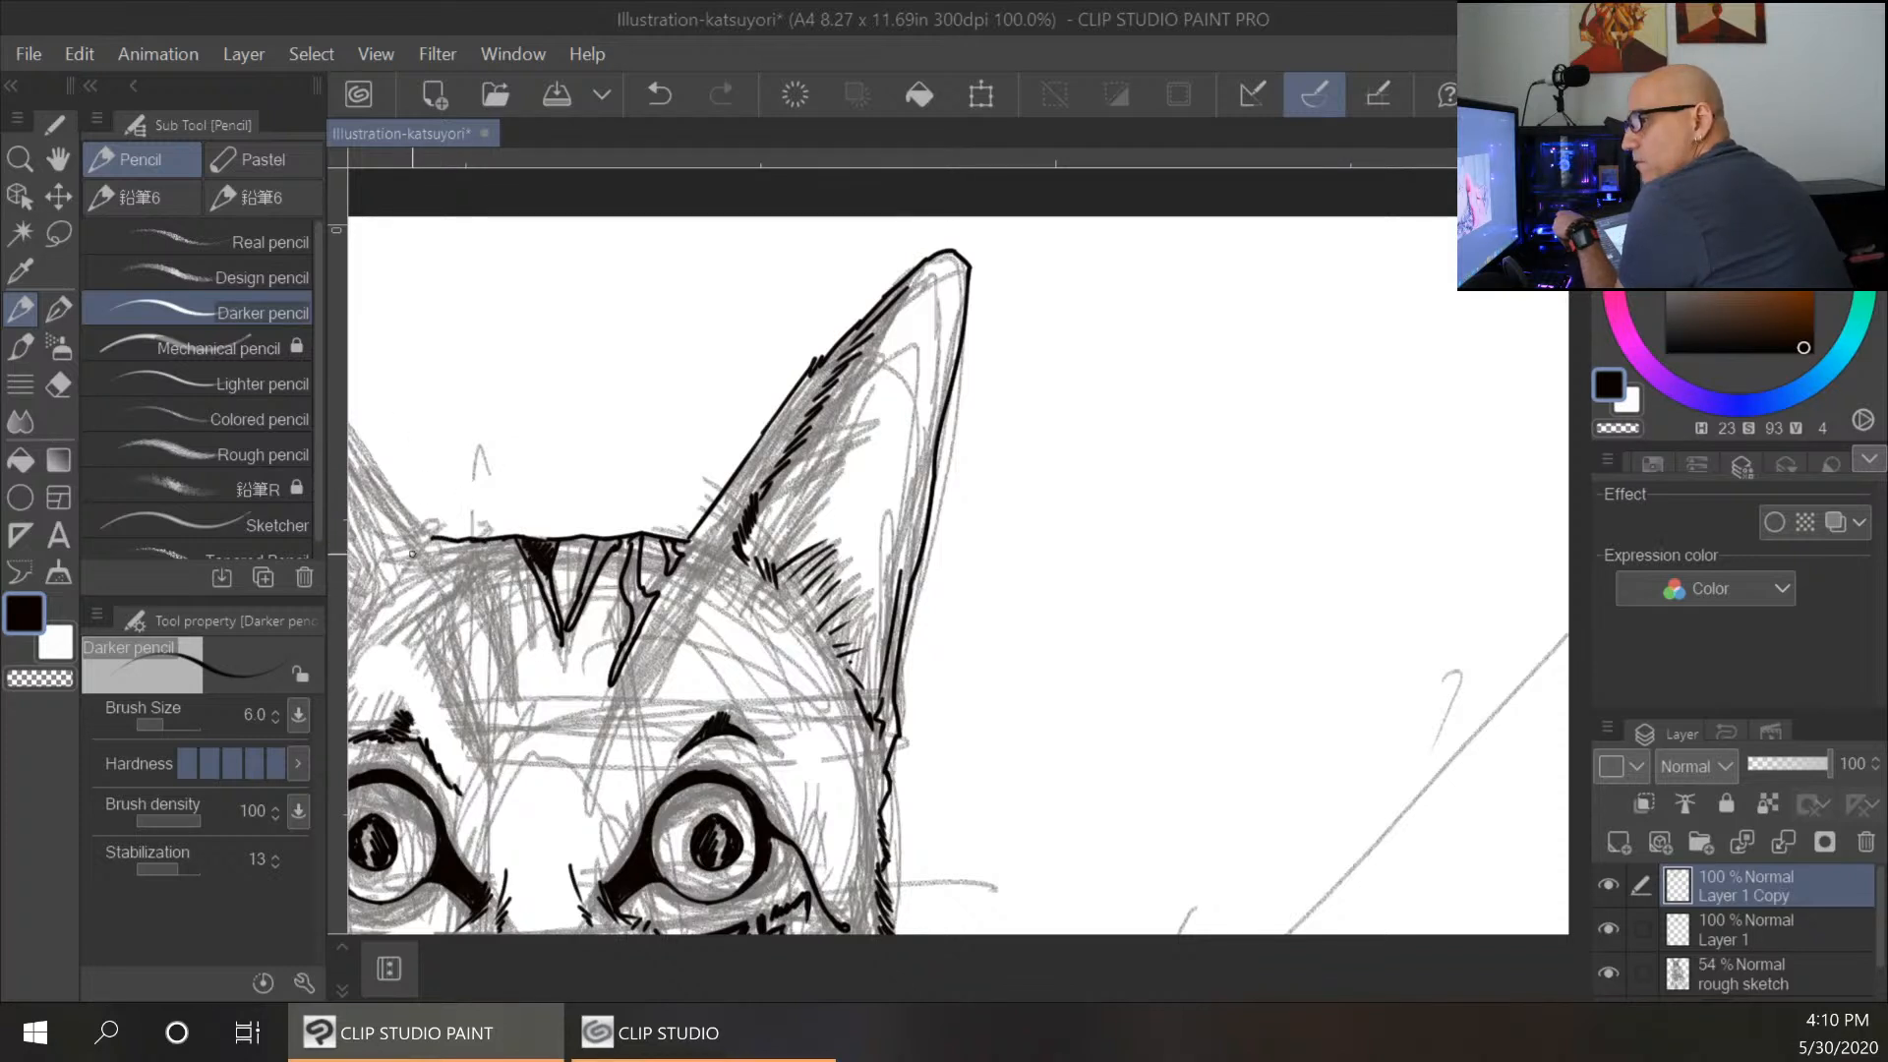
pyautogui.moveTo(469, 602)
pyautogui.mouseDown()
pyautogui.moveTo(511, 690)
pyautogui.moveTo(459, 556)
pyautogui.mouseUp()
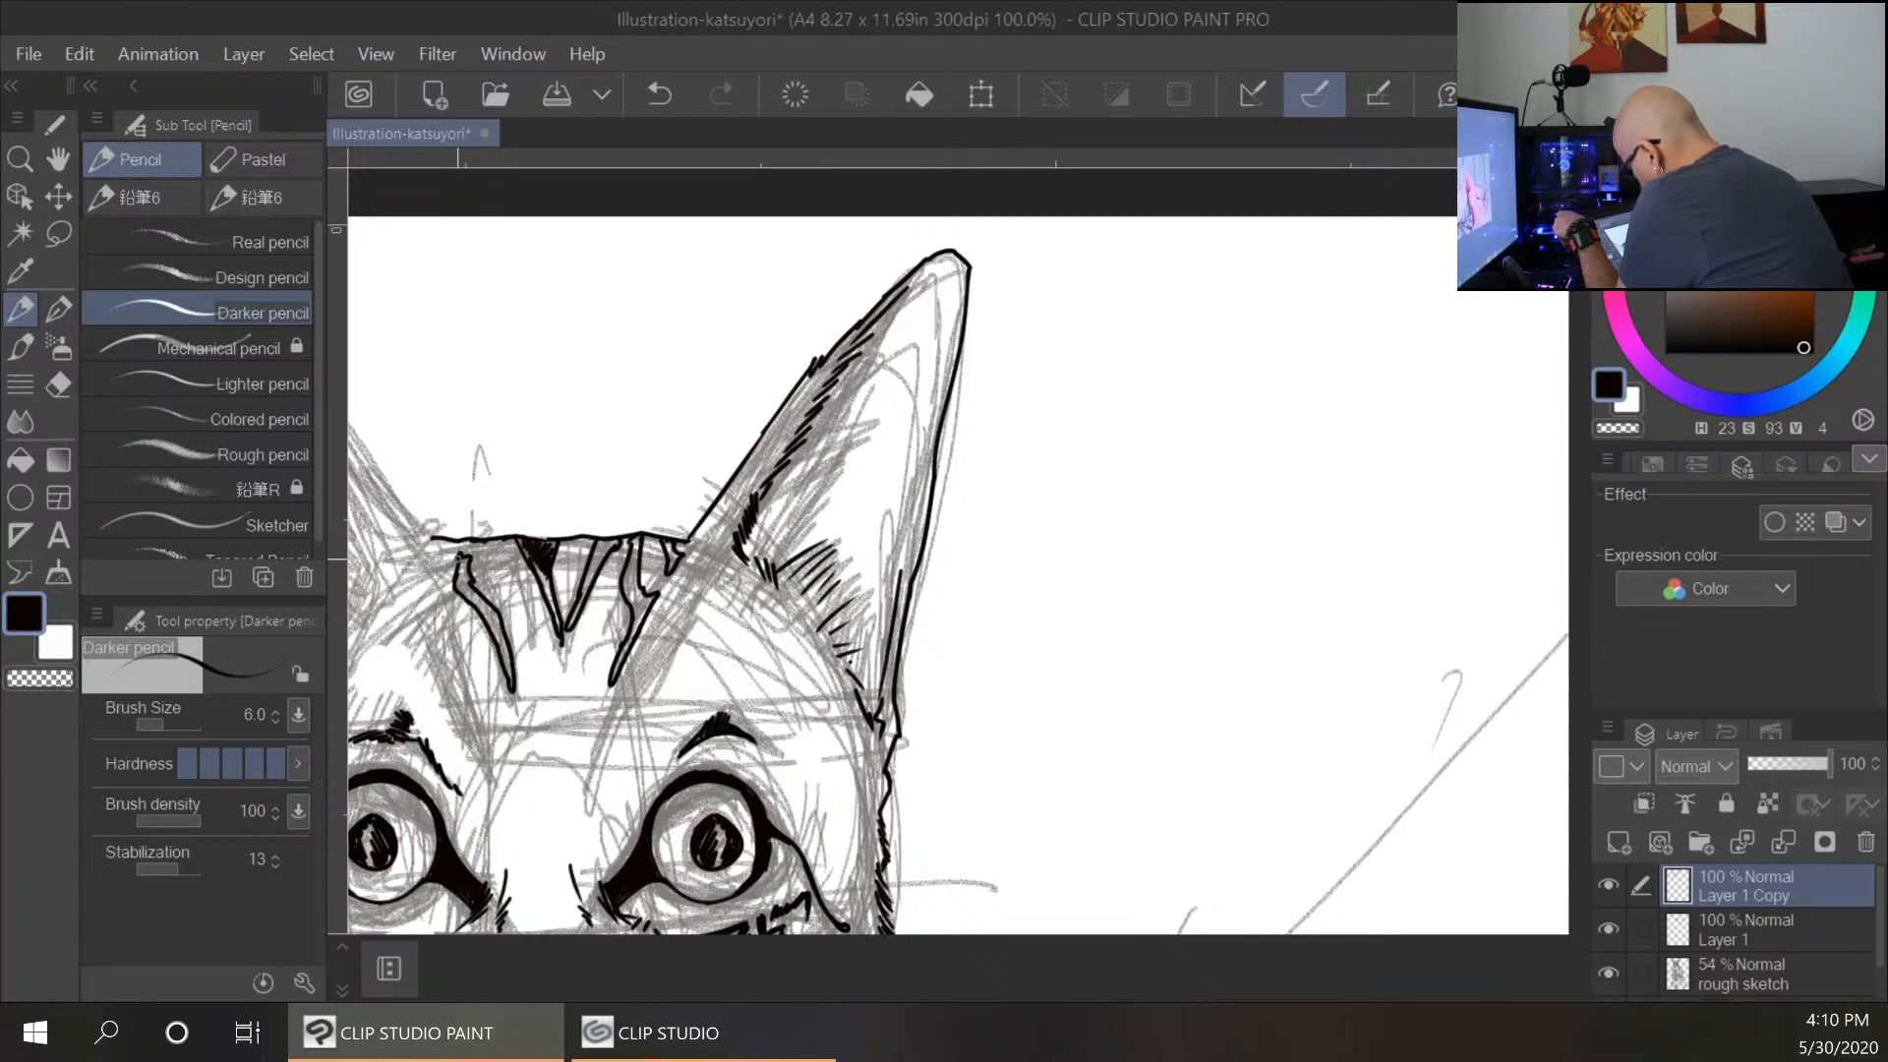
pyautogui.moveTo(428, 661)
pyautogui.mouseDown()
pyautogui.moveTo(484, 745)
pyautogui.moveTo(450, 671)
pyautogui.mouseUp()
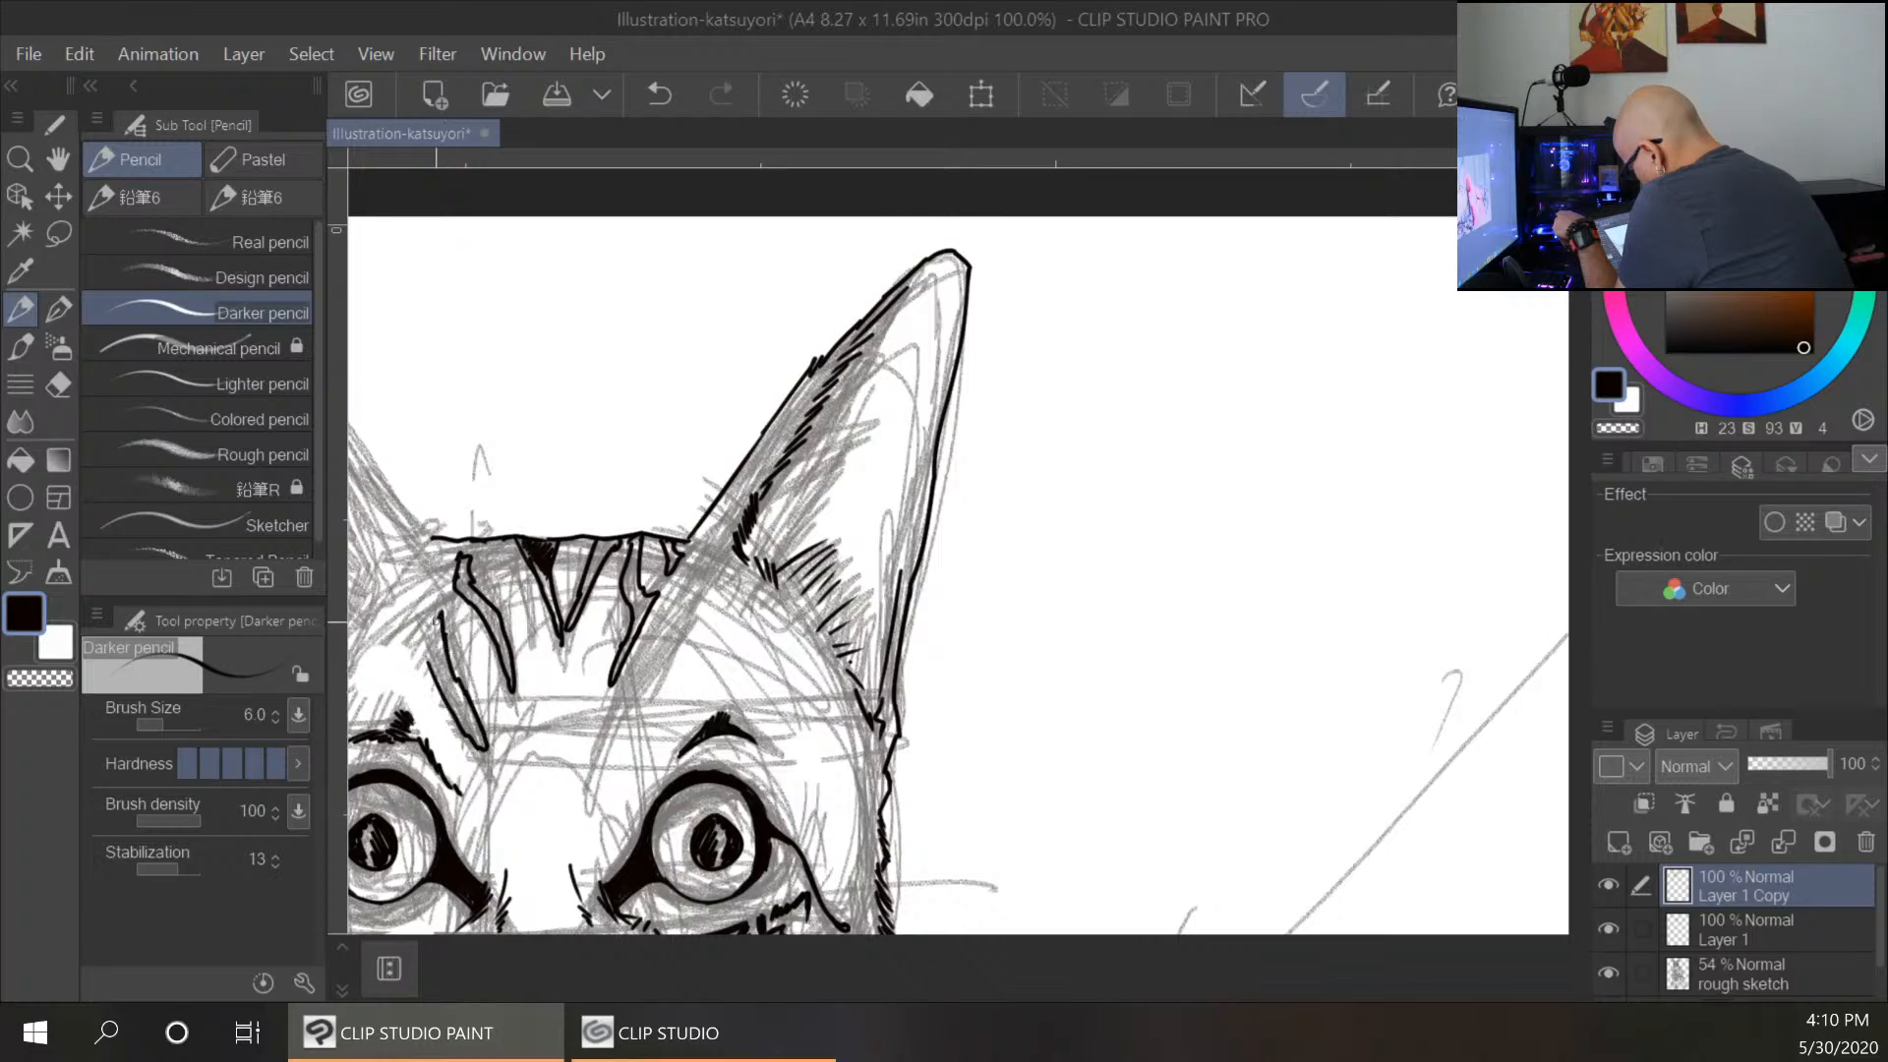
# Ink the outline of the left ear down to the head, with a second line along its inner edge.
pyautogui.moveTo(999, 776)
pyautogui.mouseDown()
pyautogui.moveTo(1368, 450)
pyautogui.moveTo(1313, 401)
pyautogui.mouseUp()
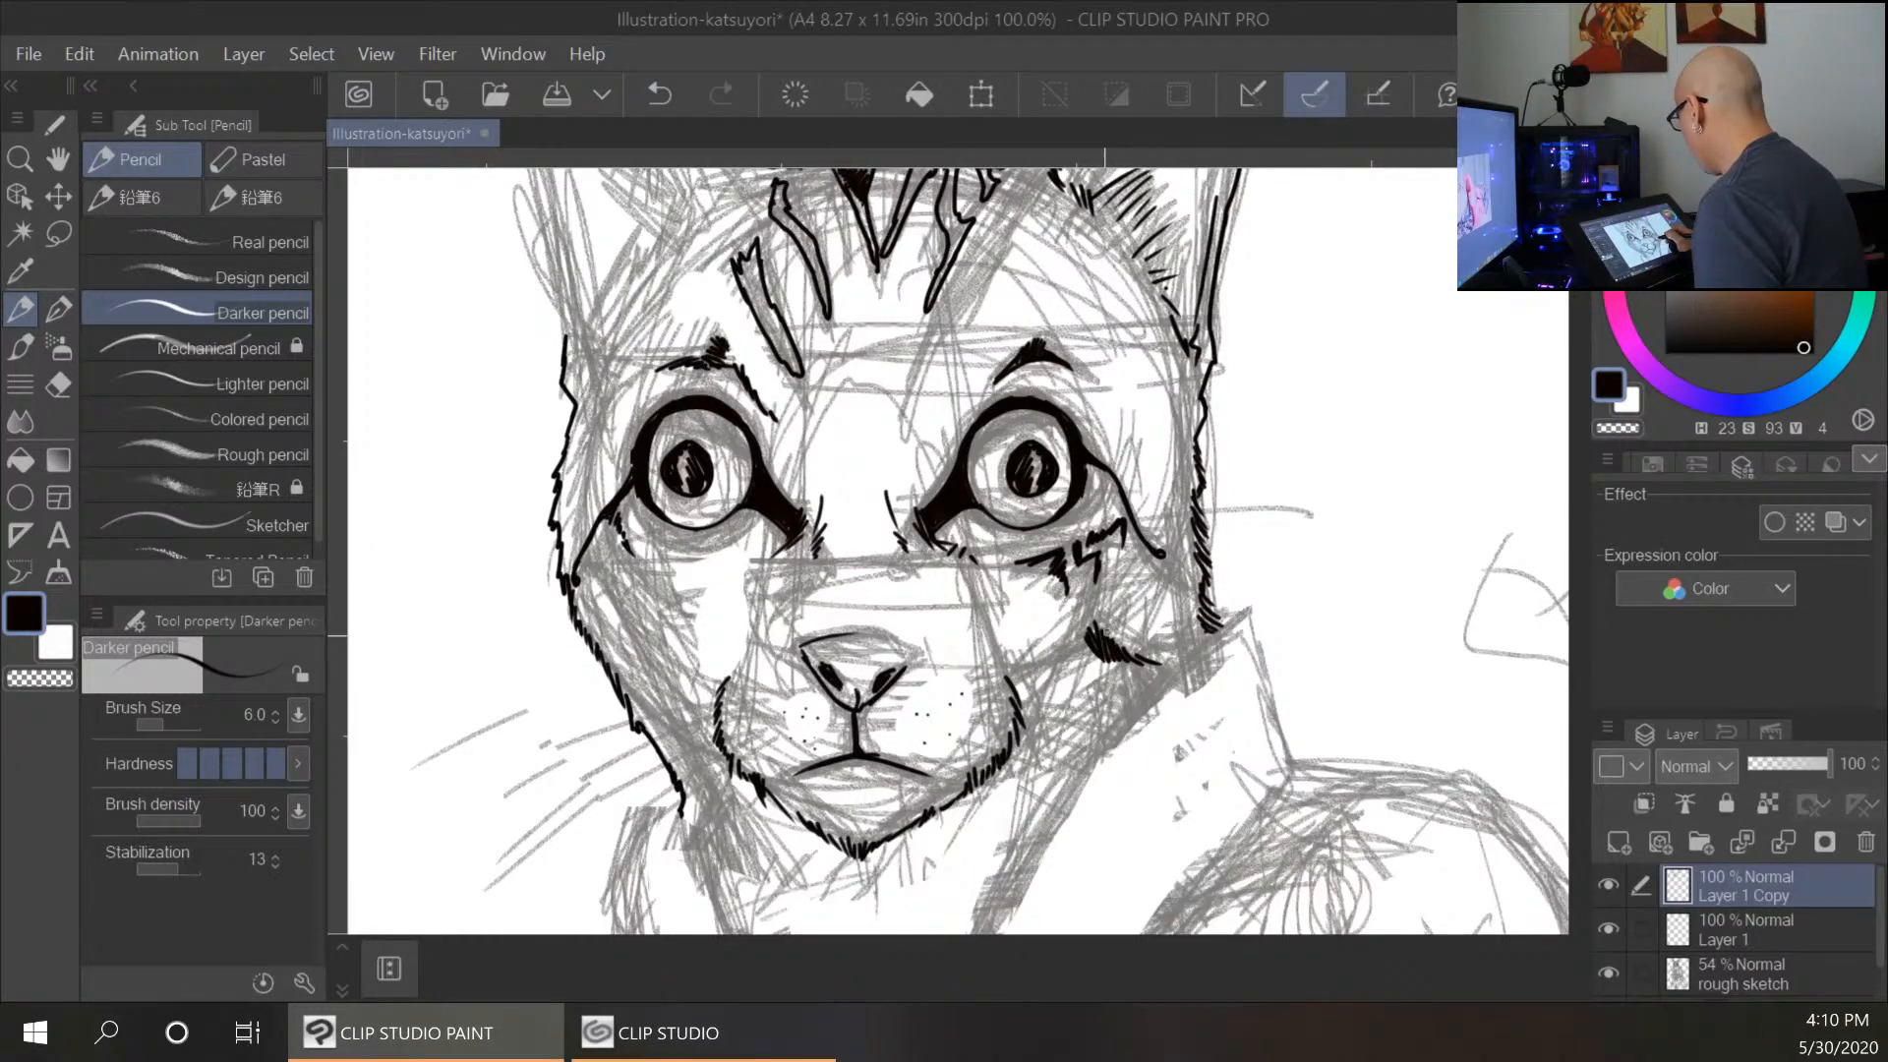
pyautogui.moveTo(1072, 433); pyautogui.dragTo(1056, 782)
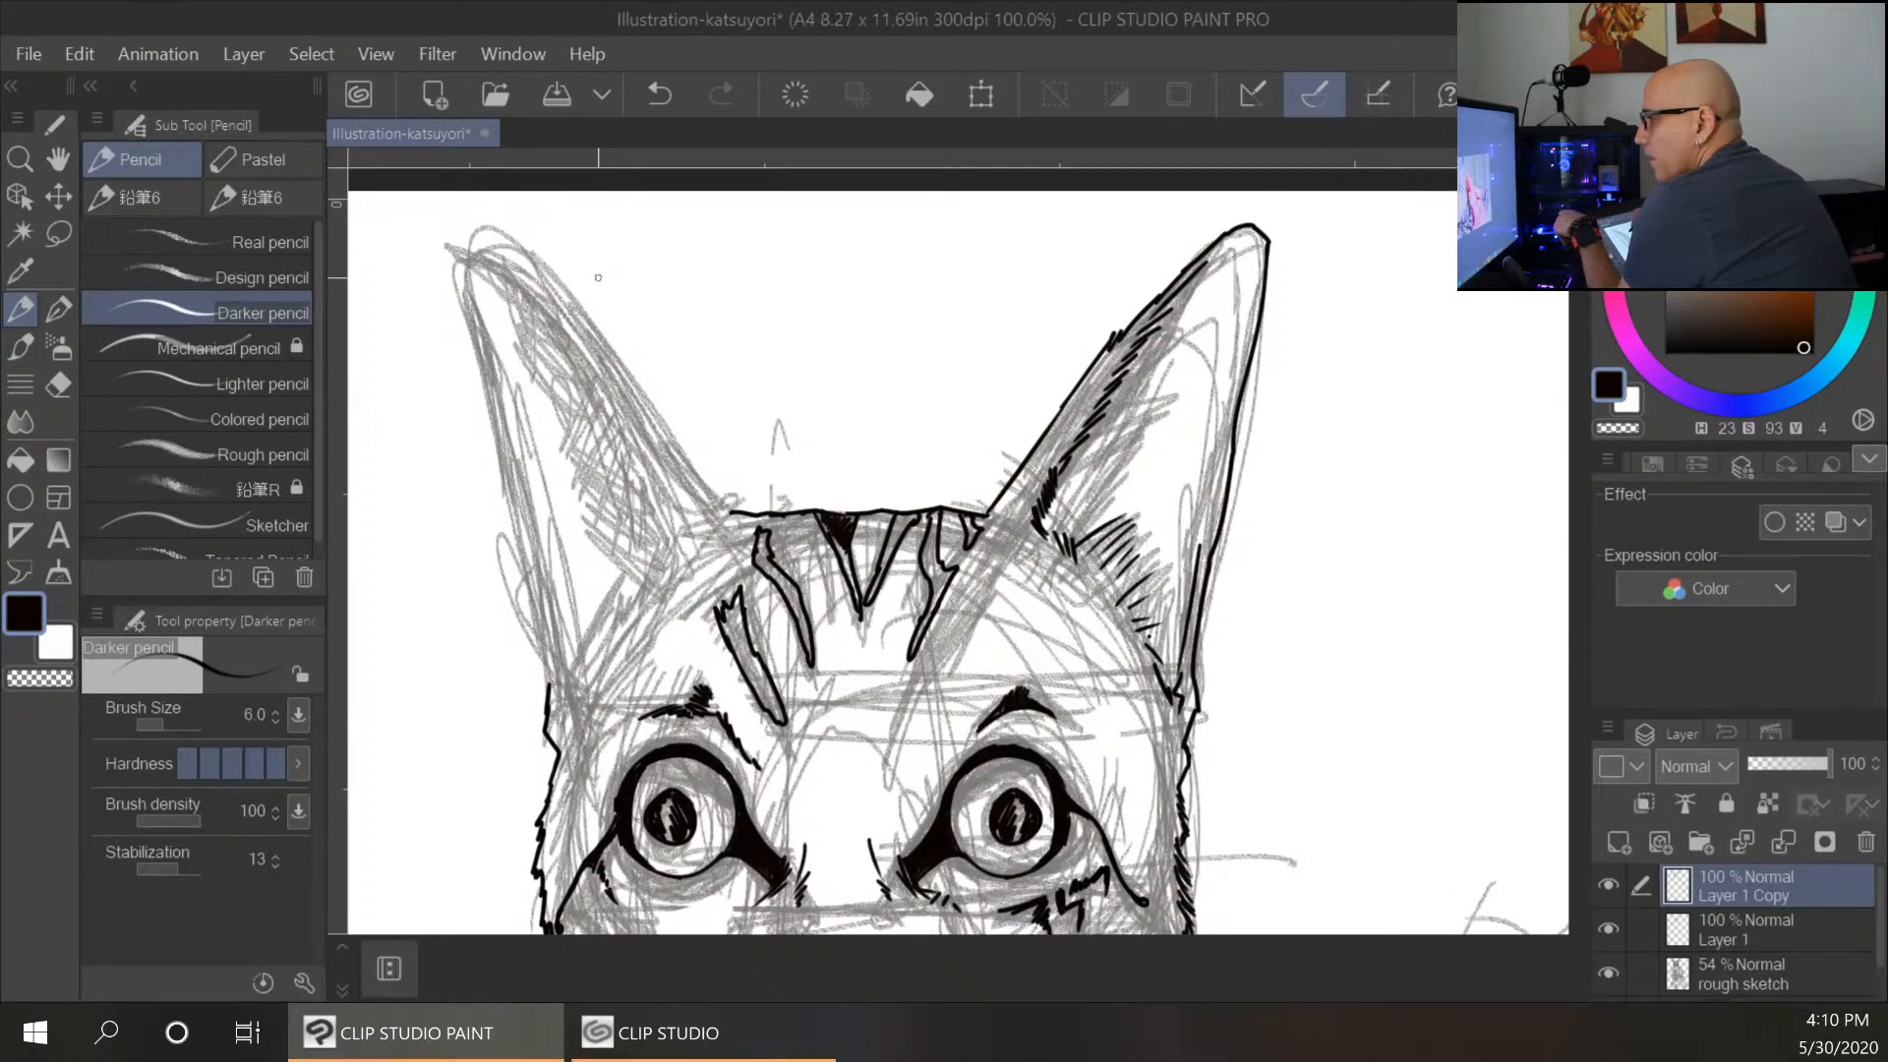
pyautogui.moveTo(531, 251); pyautogui.dragTo(703, 484)
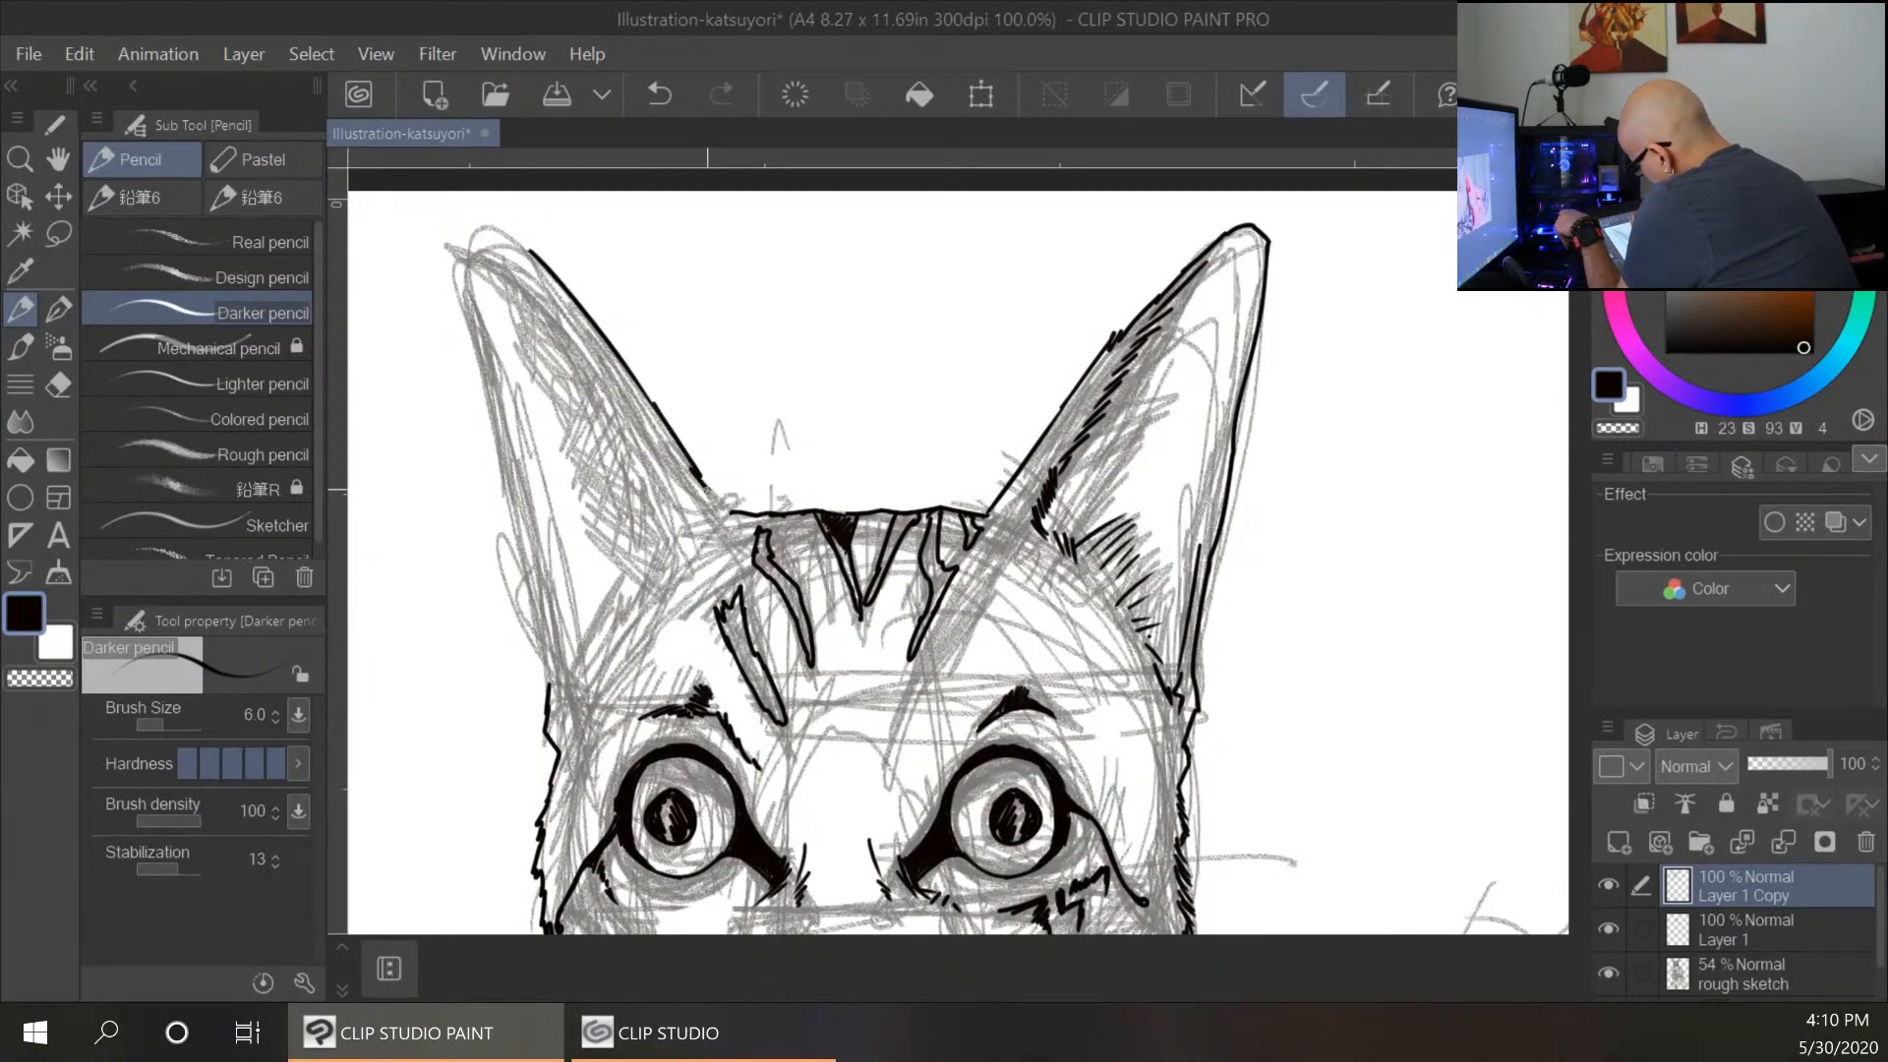
pyautogui.moveTo(494, 240)
pyautogui.mouseDown()
pyautogui.moveTo(467, 296)
pyautogui.moveTo(558, 704)
pyautogui.mouseUp()
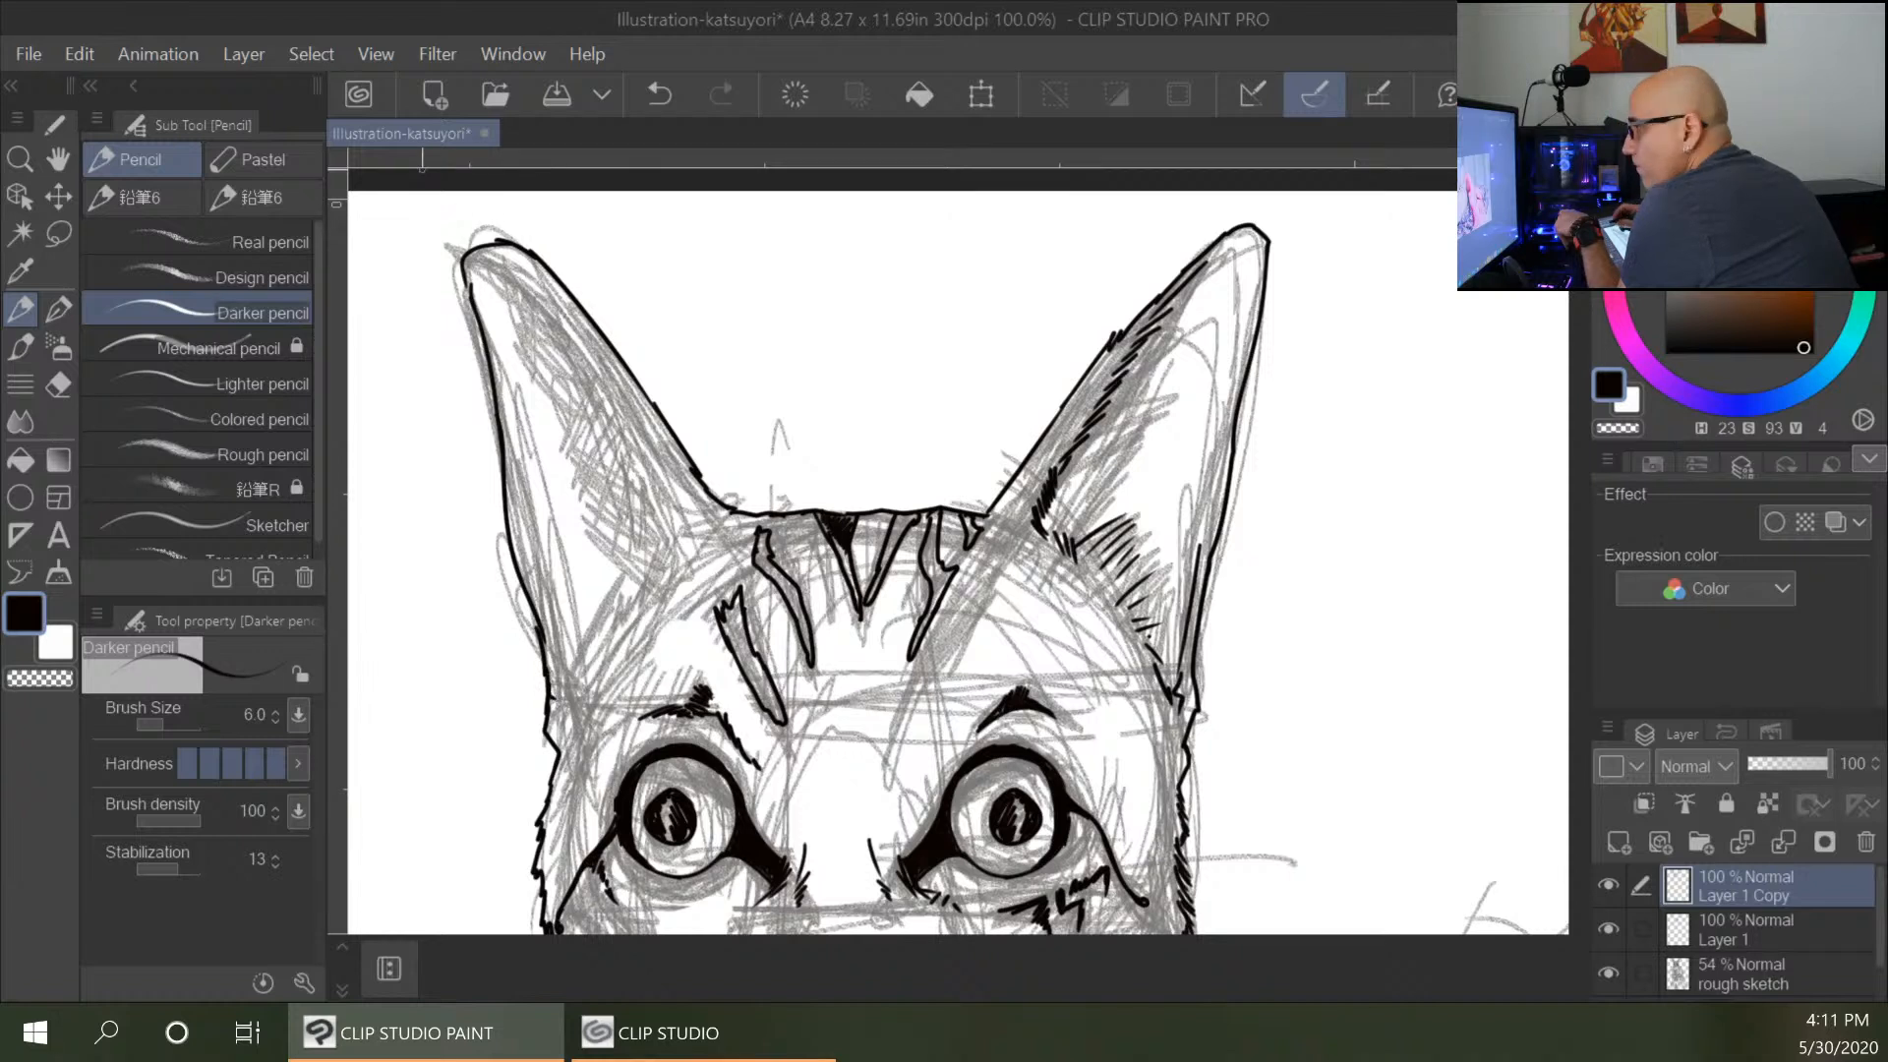
pyautogui.moveTo(497, 254)
pyautogui.mouseDown()
pyautogui.moveTo(617, 390)
pyautogui.moveTo(674, 552)
pyautogui.mouseUp()
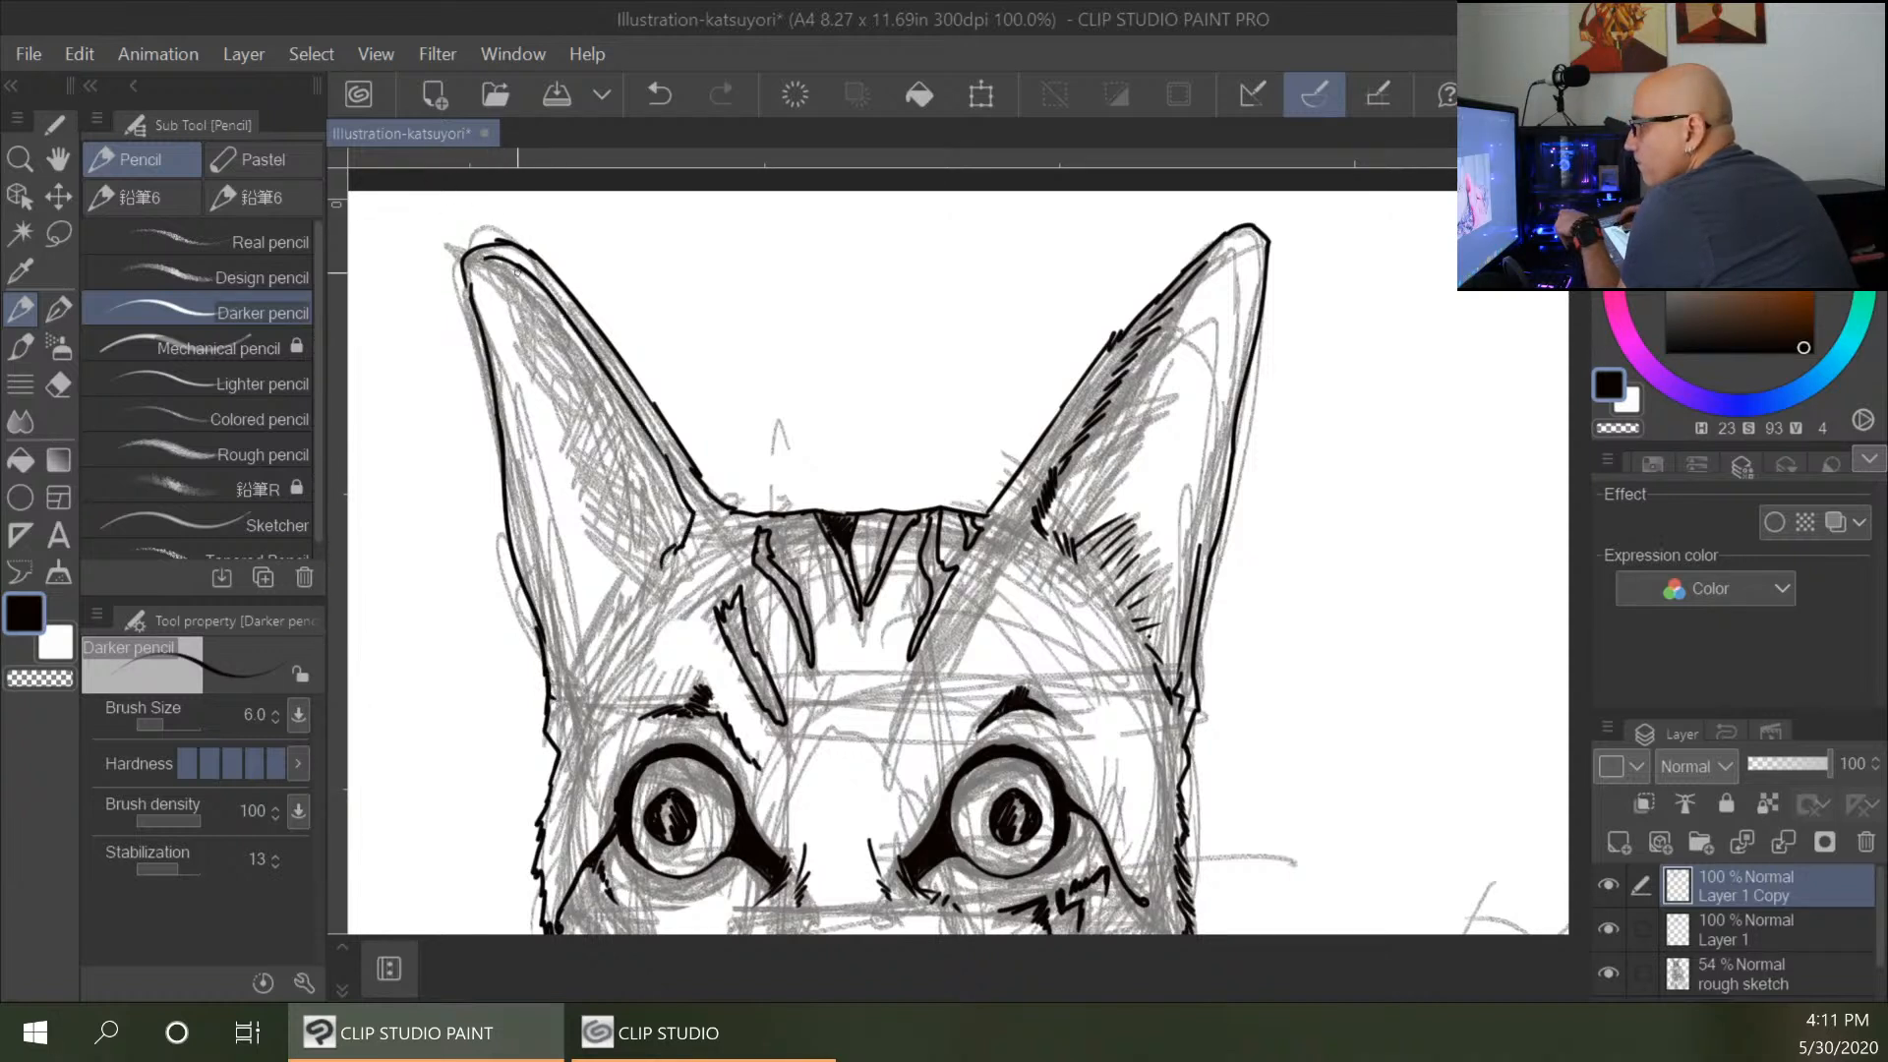
# Hatch dark fur inside the left ear along its inner edge, its base and its lower outer edge.
pyautogui.moveTo(584, 348)
pyautogui.mouseDown()
pyautogui.moveTo(642, 444)
pyautogui.moveTo(629, 470)
pyautogui.moveTo(656, 489)
pyautogui.moveTo(634, 486)
pyautogui.moveTo(672, 482)
pyautogui.moveTo(678, 531)
pyautogui.moveTo(606, 593)
pyautogui.moveTo(570, 634)
pyautogui.mouseUp()
pyautogui.moveTo(620, 553); pyautogui.dragTo(592, 635)
pyautogui.moveTo(569, 619); pyautogui.dragTo(578, 661)
pyautogui.moveTo(561, 644)
pyautogui.mouseDown()
pyautogui.moveTo(562, 696)
pyautogui.moveTo(551, 661)
pyautogui.mouseUp()
pyautogui.moveTo(537, 536)
pyautogui.mouseDown()
pyautogui.moveTo(530, 593)
pyautogui.moveTo(519, 549)
pyautogui.moveTo(540, 517)
pyautogui.mouseUp()
pyautogui.moveTo(547, 521)
pyautogui.mouseDown()
pyautogui.moveTo(531, 588)
pyautogui.moveTo(547, 617)
pyautogui.mouseUp()
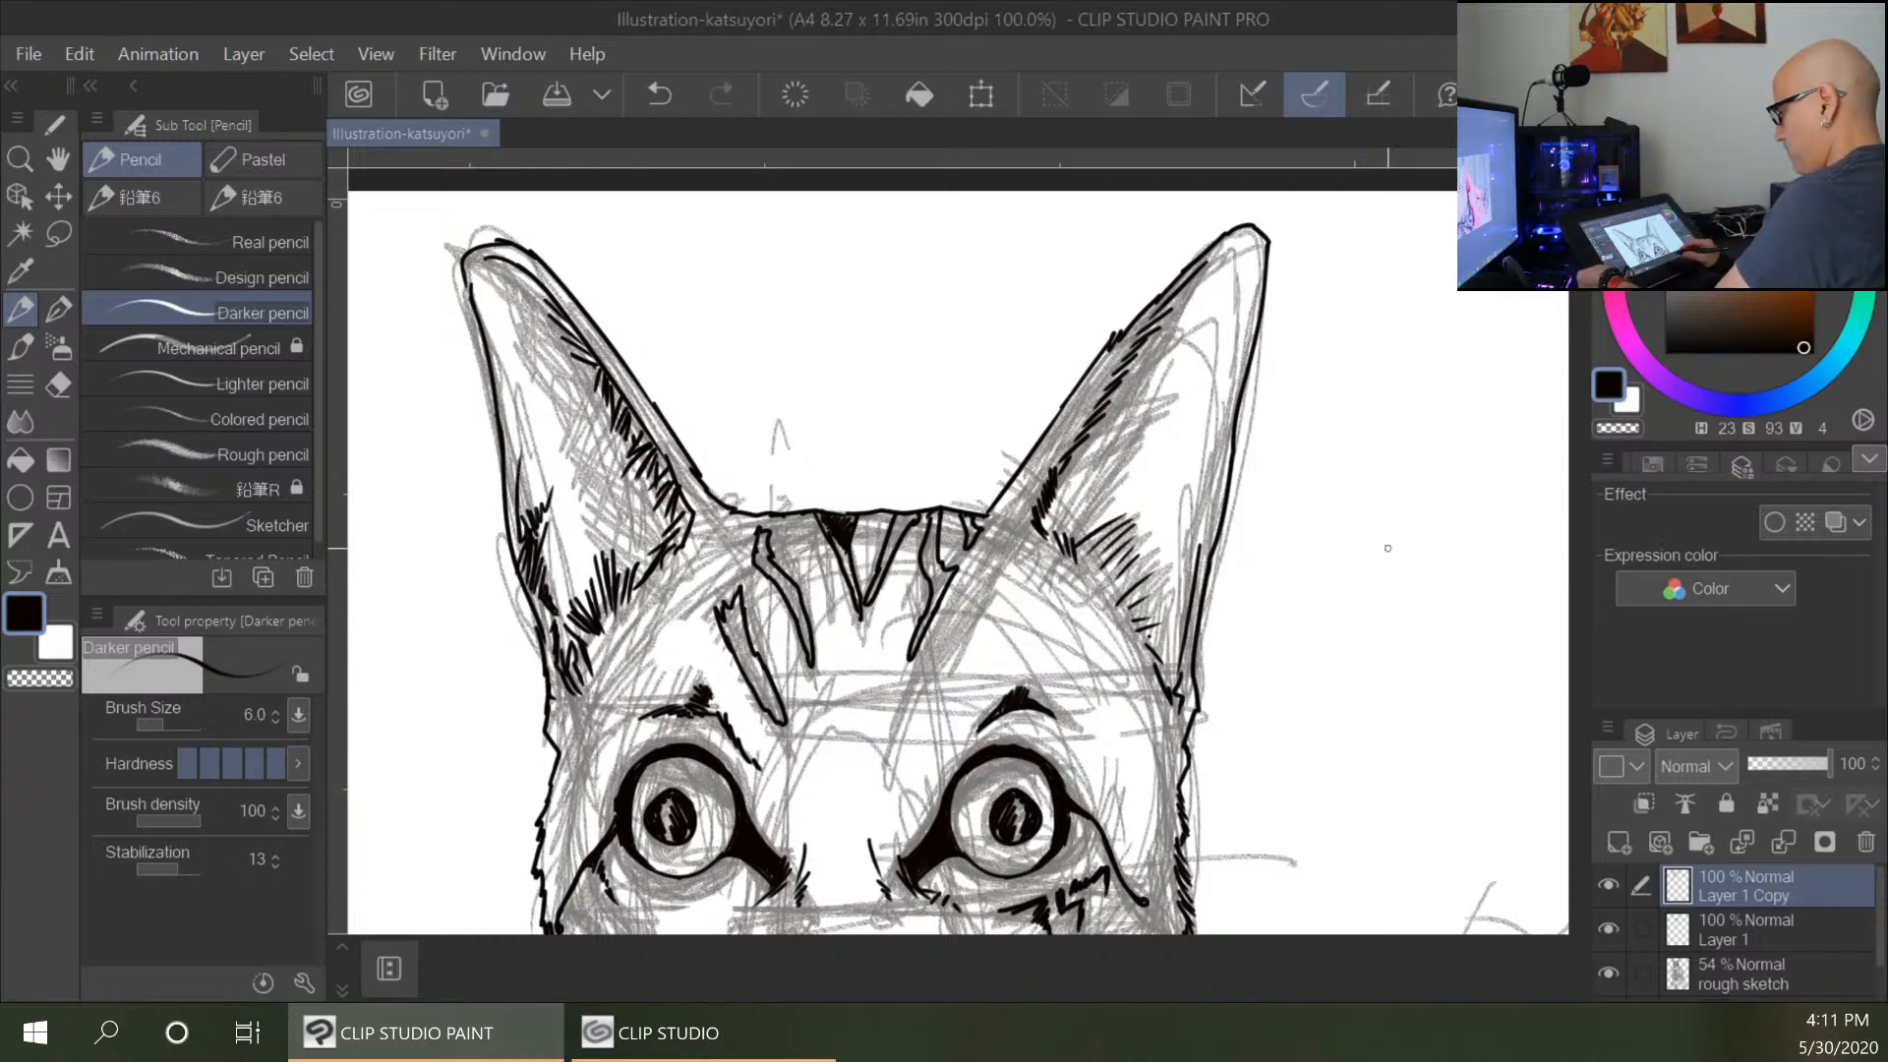
# Ink the raised robe collar on the right side of the neck, down to the sketched hand.
pyautogui.scroll(-1, 1387, 548)
pyautogui.moveTo(1341, 787)
pyautogui.mouseDown()
pyautogui.moveTo(1222, 337)
pyautogui.moveTo(1082, 271)
pyautogui.moveTo(882, 552)
pyautogui.mouseUp()
pyautogui.moveTo(1086, 301)
pyautogui.mouseDown()
pyautogui.moveTo(1115, 405)
pyautogui.moveTo(981, 575)
pyautogui.mouseUp()
# Ink the hand gripping the collar with its fingers, and the string of round beads hanging from it.
pyautogui.moveTo(858, 553)
pyautogui.mouseDown()
pyautogui.moveTo(959, 552)
pyautogui.moveTo(961, 605)
pyautogui.mouseUp()
pyautogui.moveTo(853, 583)
pyautogui.mouseDown()
pyautogui.moveTo(916, 584)
pyautogui.moveTo(918, 670)
pyautogui.mouseUp()
pyautogui.moveTo(839, 618); pyautogui.dragTo(907, 683)
pyautogui.moveTo(847, 623)
pyautogui.mouseDown()
pyautogui.moveTo(899, 700)
pyautogui.moveTo(826, 688)
pyautogui.mouseUp()
pyautogui.moveTo(875, 581)
pyautogui.mouseDown()
pyautogui.moveTo(835, 582)
pyautogui.moveTo(812, 613)
pyautogui.moveTo(800, 585)
pyautogui.moveTo(789, 633)
pyautogui.moveTo(791, 613)
pyautogui.moveTo(813, 678)
pyautogui.moveTo(791, 657)
pyautogui.moveTo(730, 755)
pyautogui.moveTo(747, 787)
pyautogui.mouseUp()
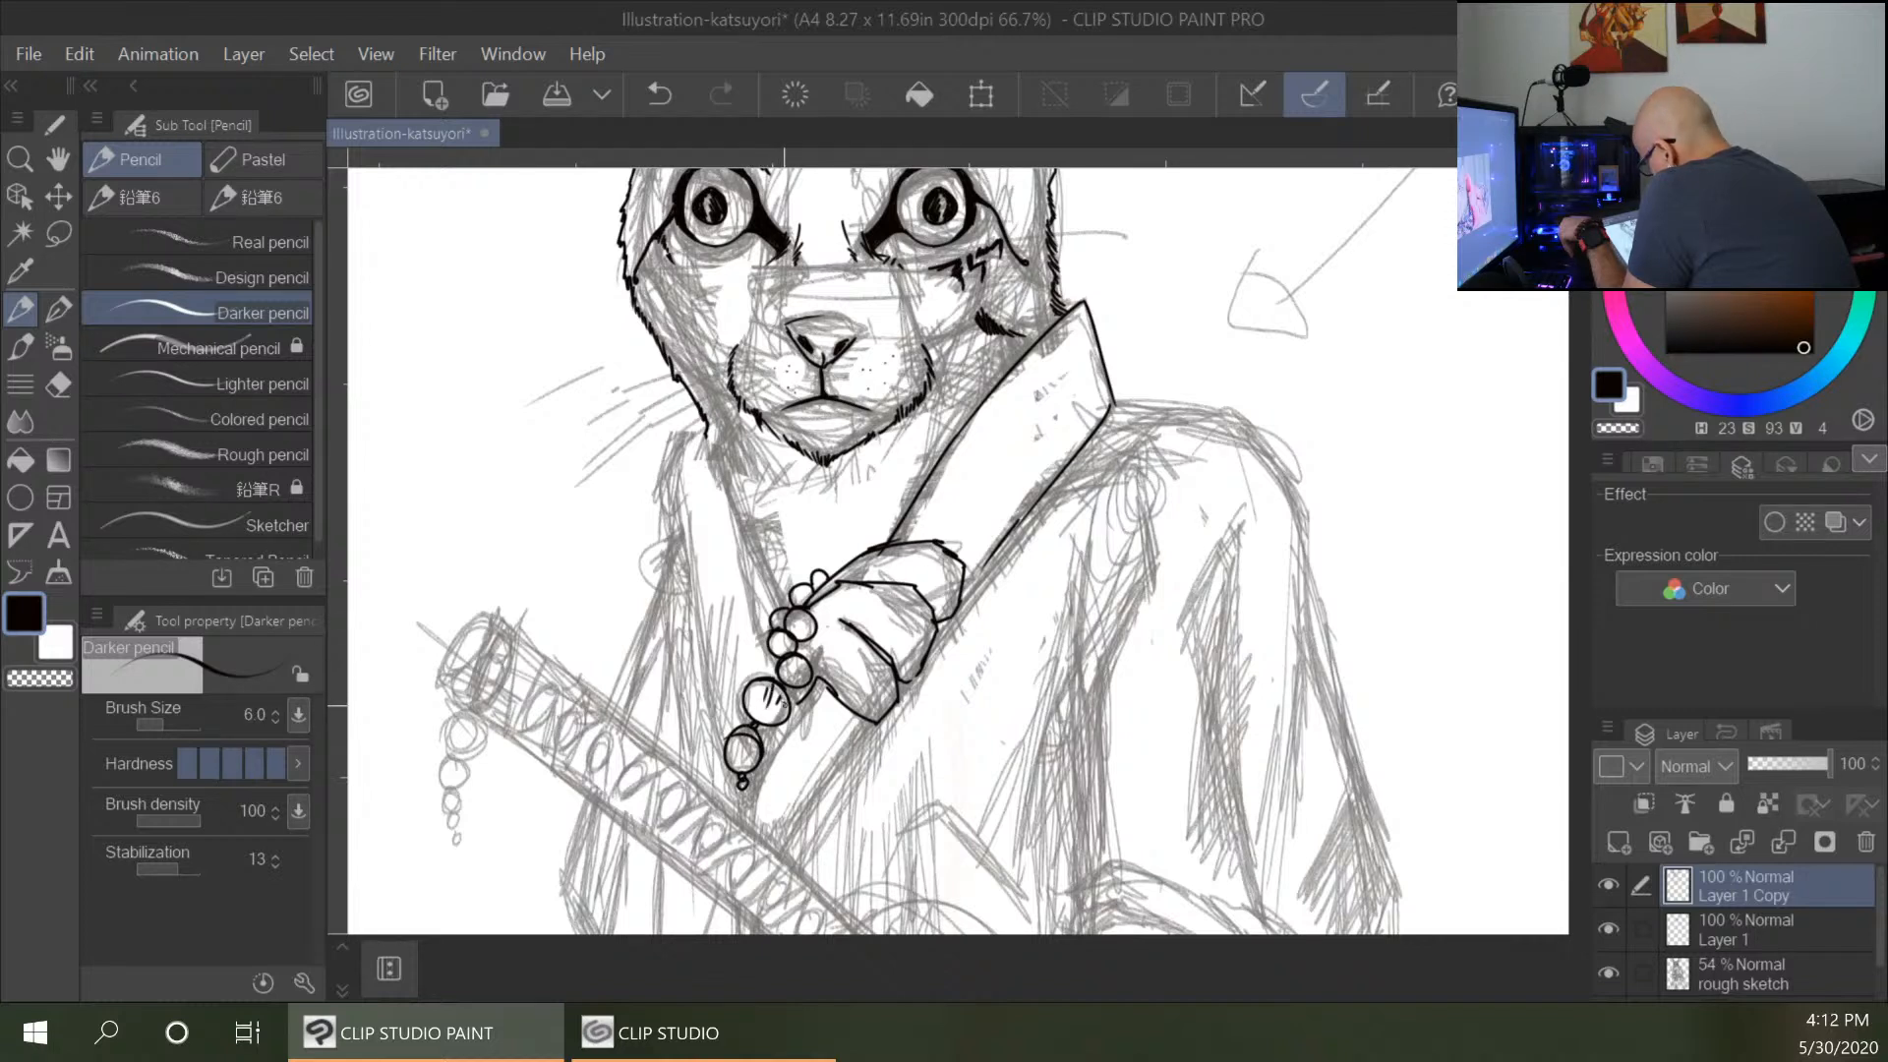
# Ink the inner and outer edges of the left collar flap, cleaning up its inner line and joining the edges below the beads.
pyautogui.moveTo(707, 421); pyautogui.dragTo(772, 606)
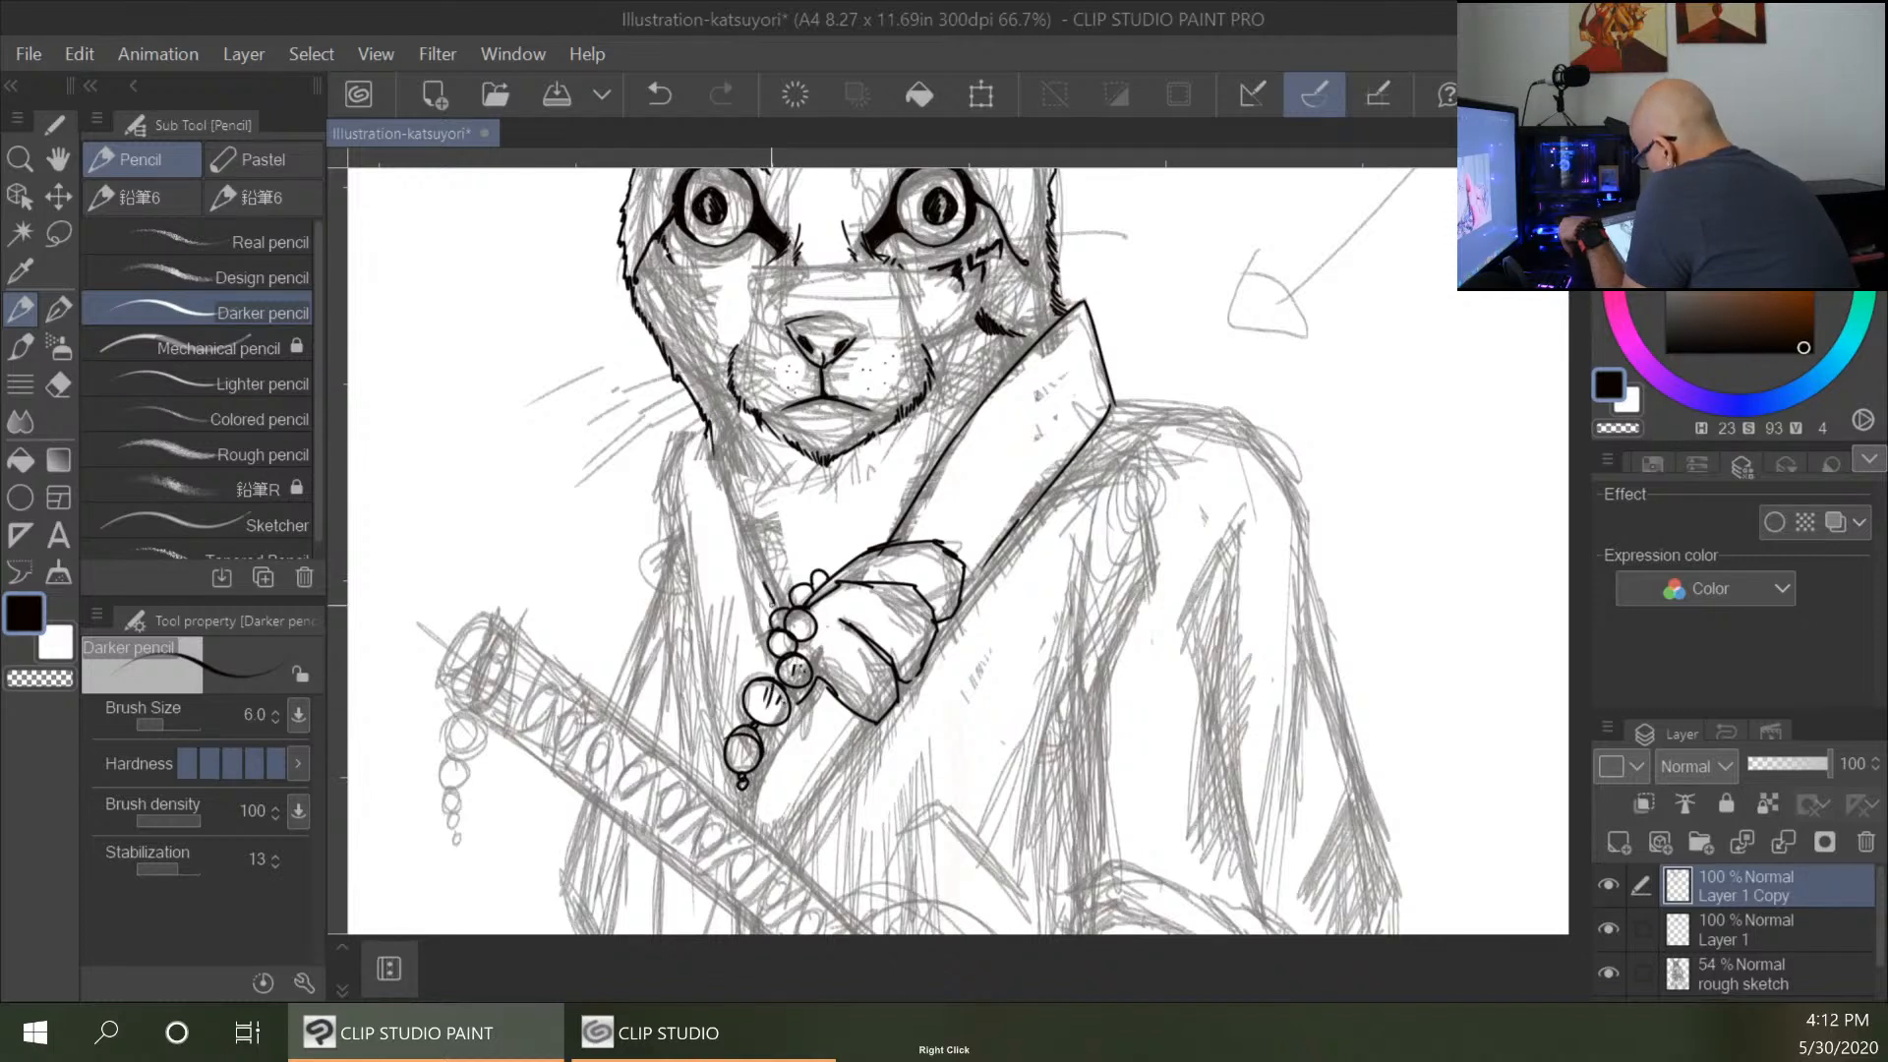
pyautogui.moveTo(715, 434); pyautogui.dragTo(764, 584)
pyautogui.moveTo(731, 487); pyautogui.dragTo(777, 600)
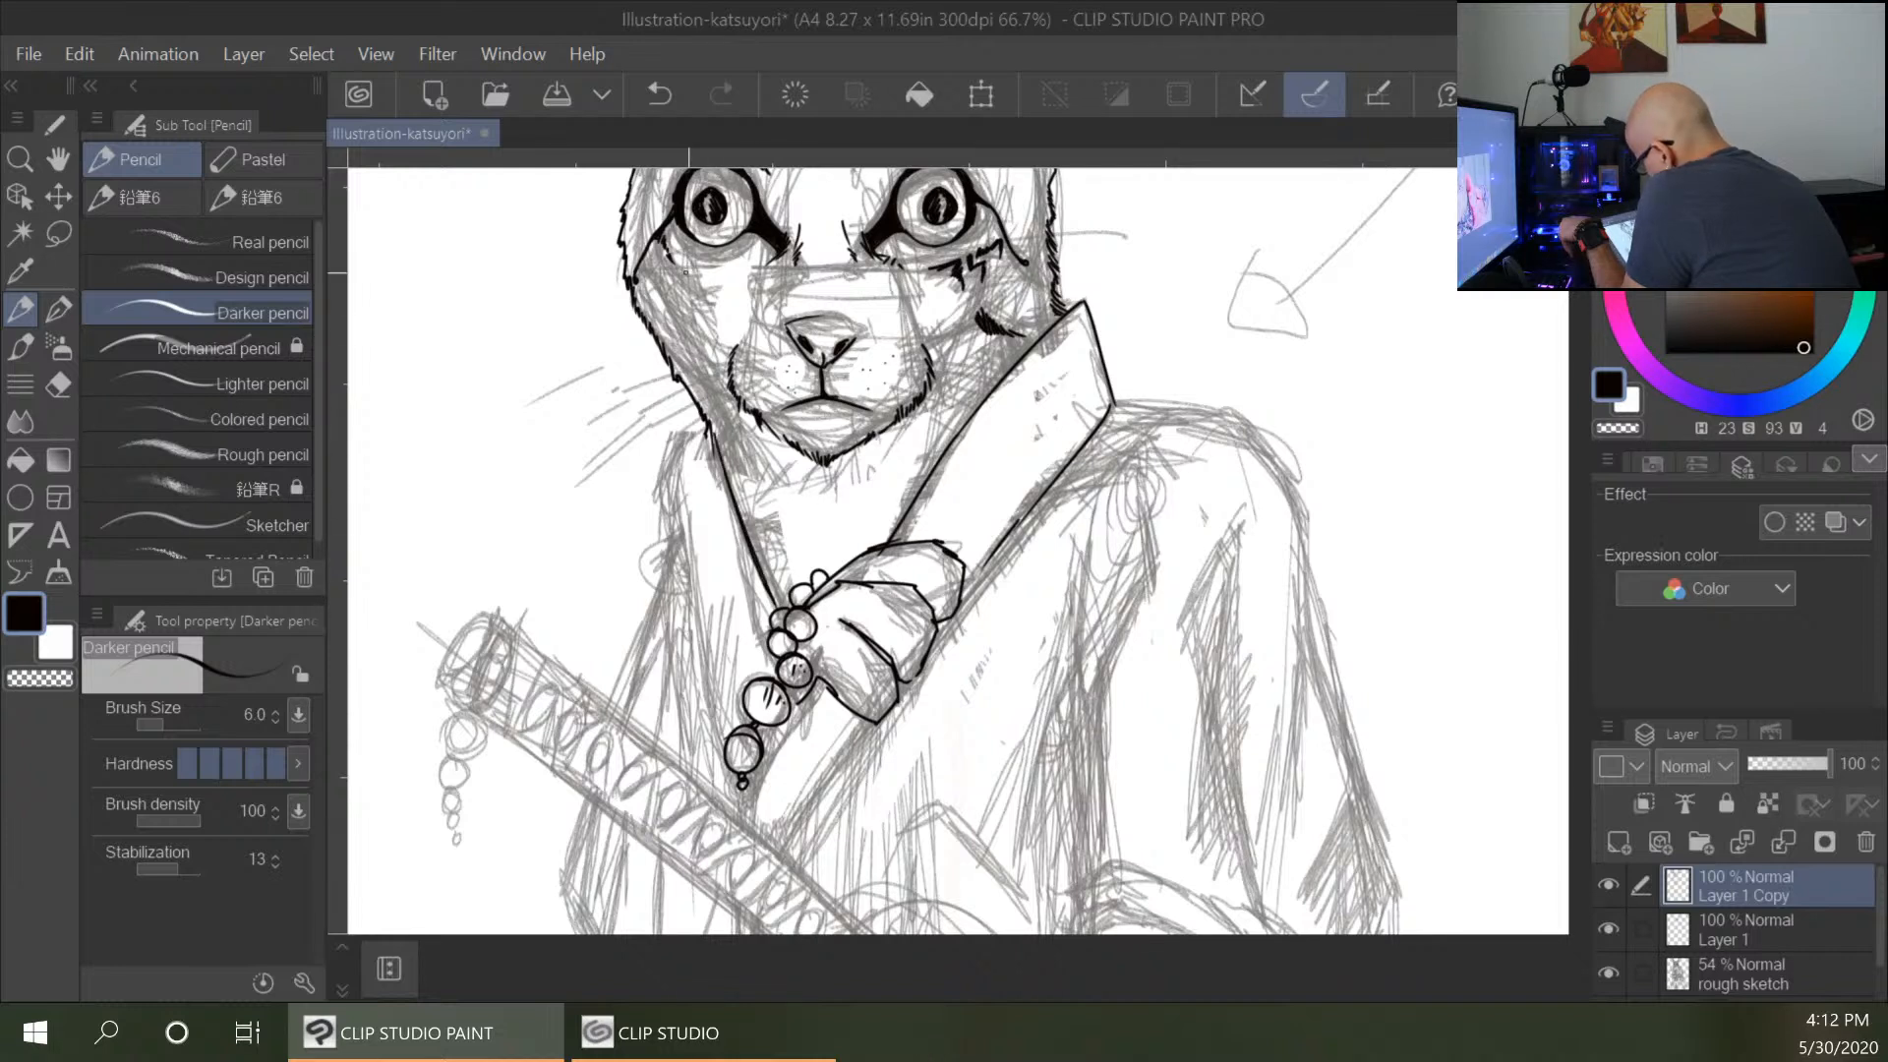
pyautogui.moveTo(701, 403)
pyautogui.mouseDown()
pyautogui.moveTo(675, 454)
pyautogui.moveTo(675, 569)
pyautogui.moveTo(724, 783)
pyautogui.mouseUp()
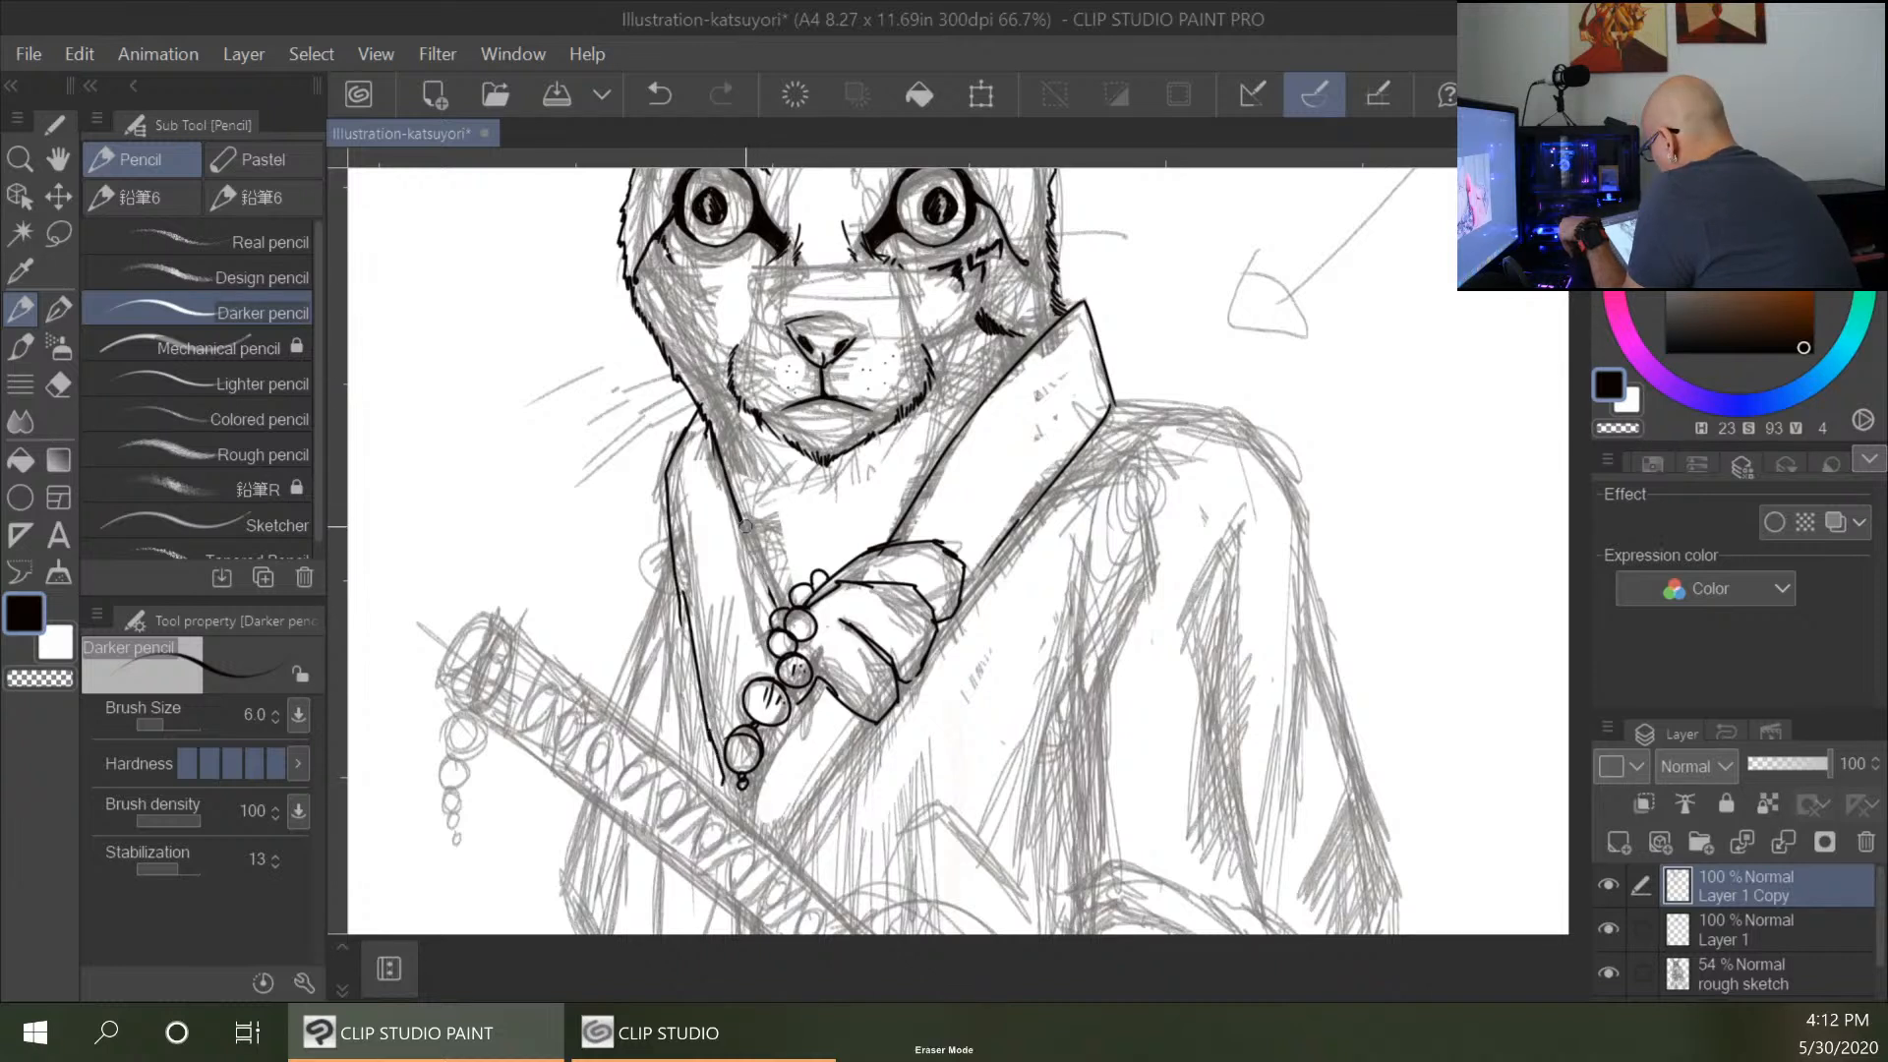
pyautogui.moveTo(729, 497)
pyautogui.mouseDown()
pyautogui.moveTo(761, 642)
pyautogui.moveTo(746, 821)
pyautogui.mouseUp()
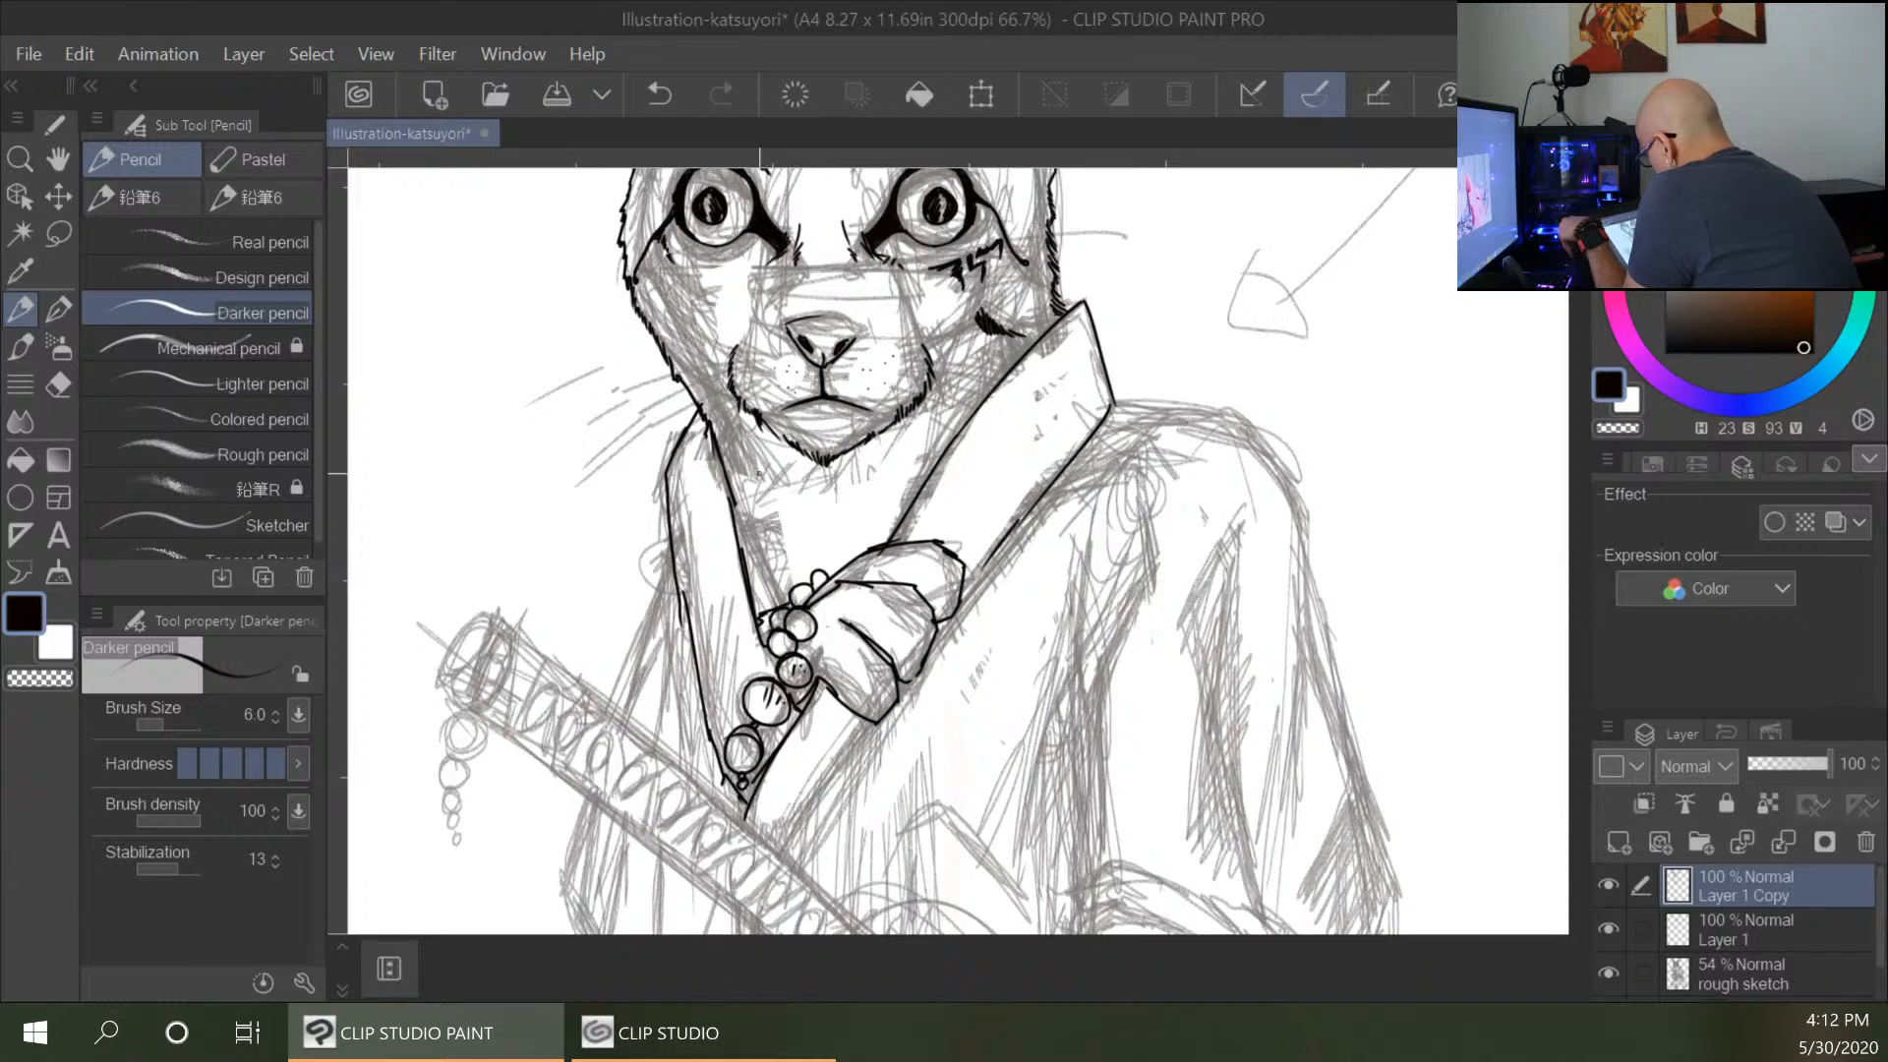
# Add short fur strokes on the neck and chest below the chin.
pyautogui.moveTo(773, 468); pyautogui.dragTo(762, 500)
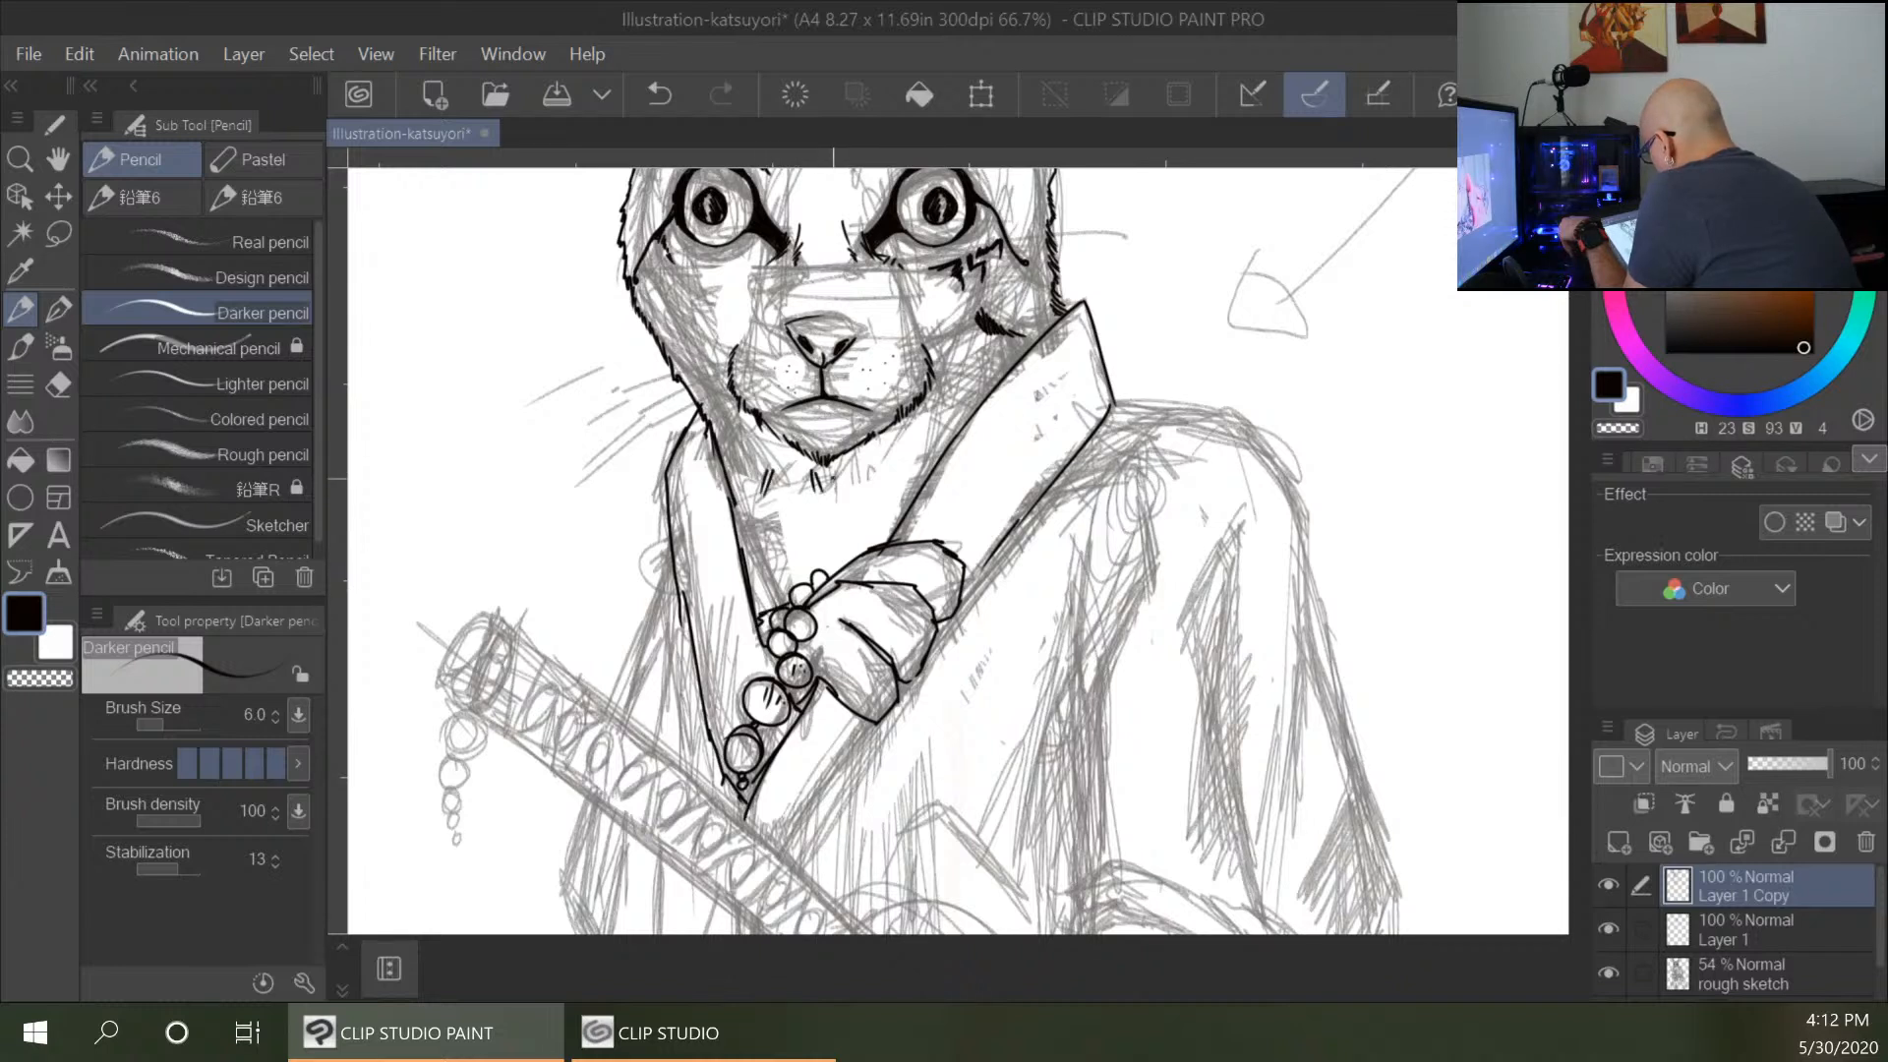
pyautogui.moveTo(894, 465); pyautogui.dragTo(882, 492)
pyautogui.hotkey('ctrl', '-')
pyautogui.hotkey('ctrl', '-')
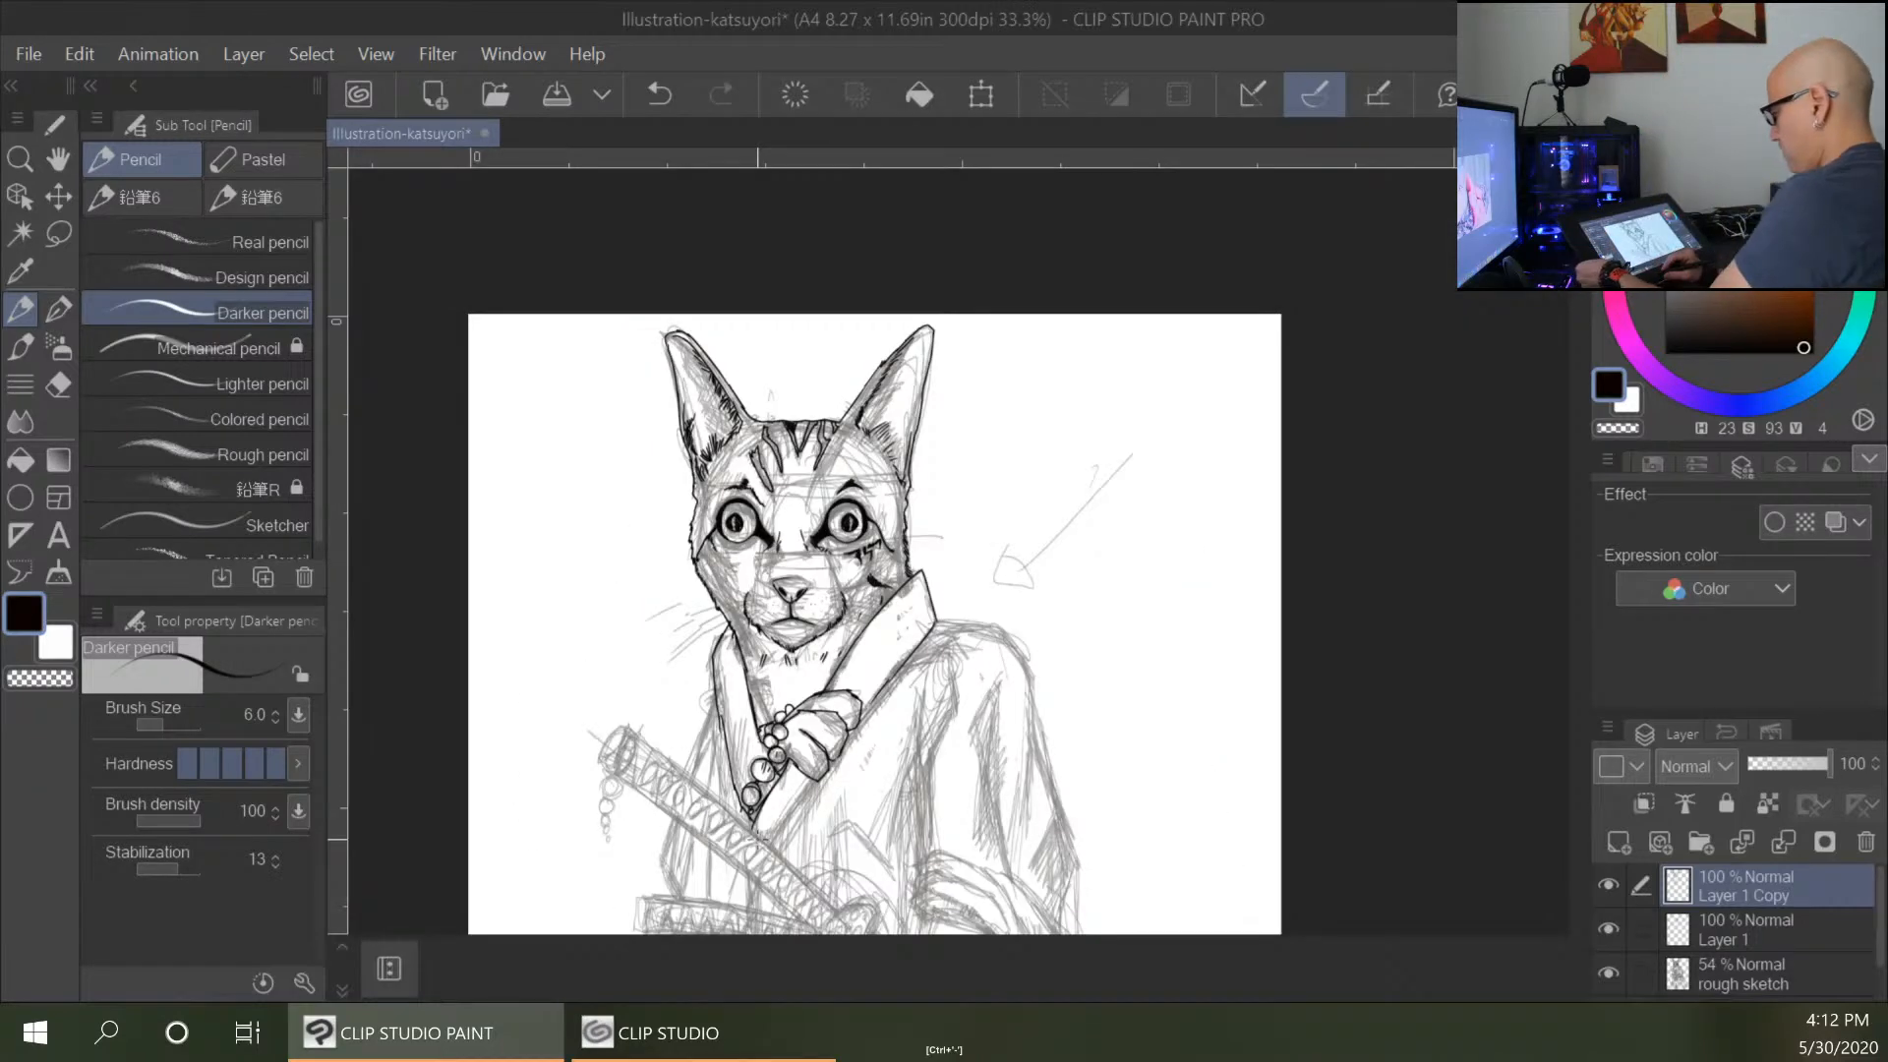
# Ink the robe's right shoulder, the sleeve's outer edge and the inner sleeve line down to the rolled cuff.
pyautogui.scroll(-5, 875, 624)
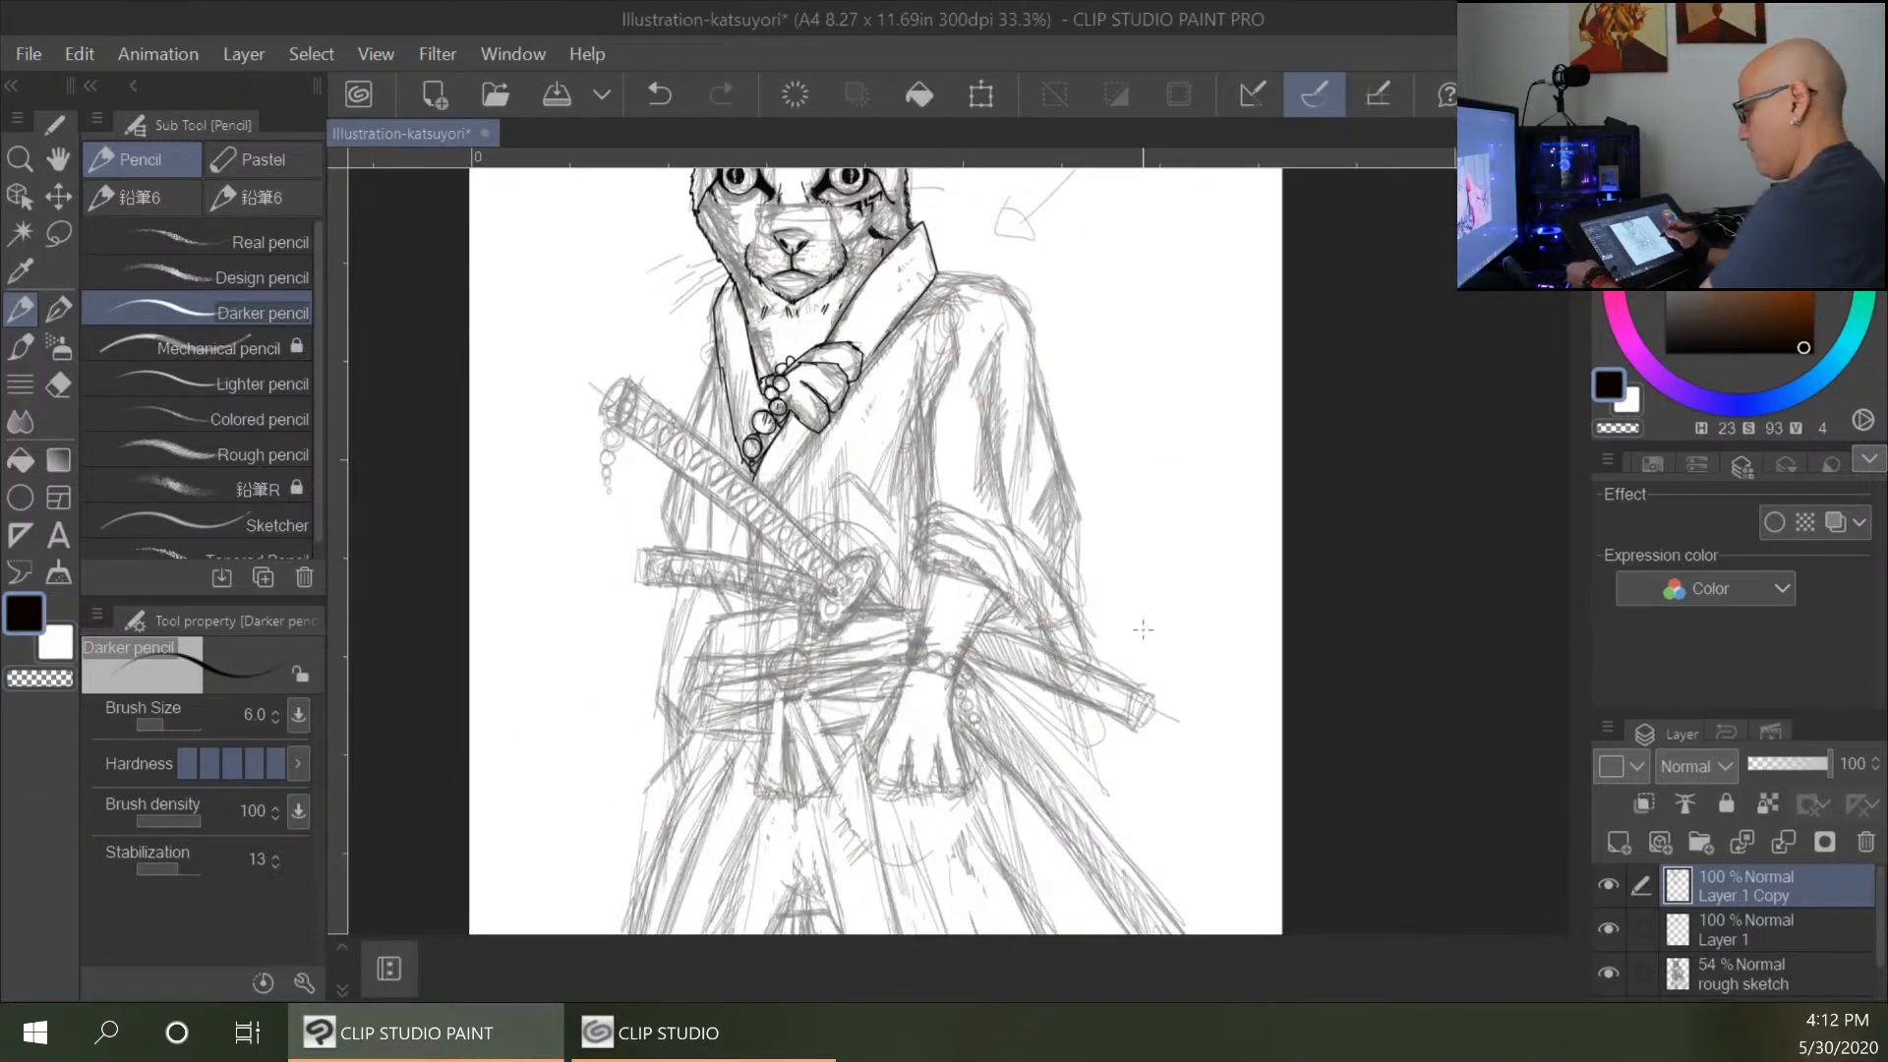
pyautogui.hotkey('ctrl', '+')
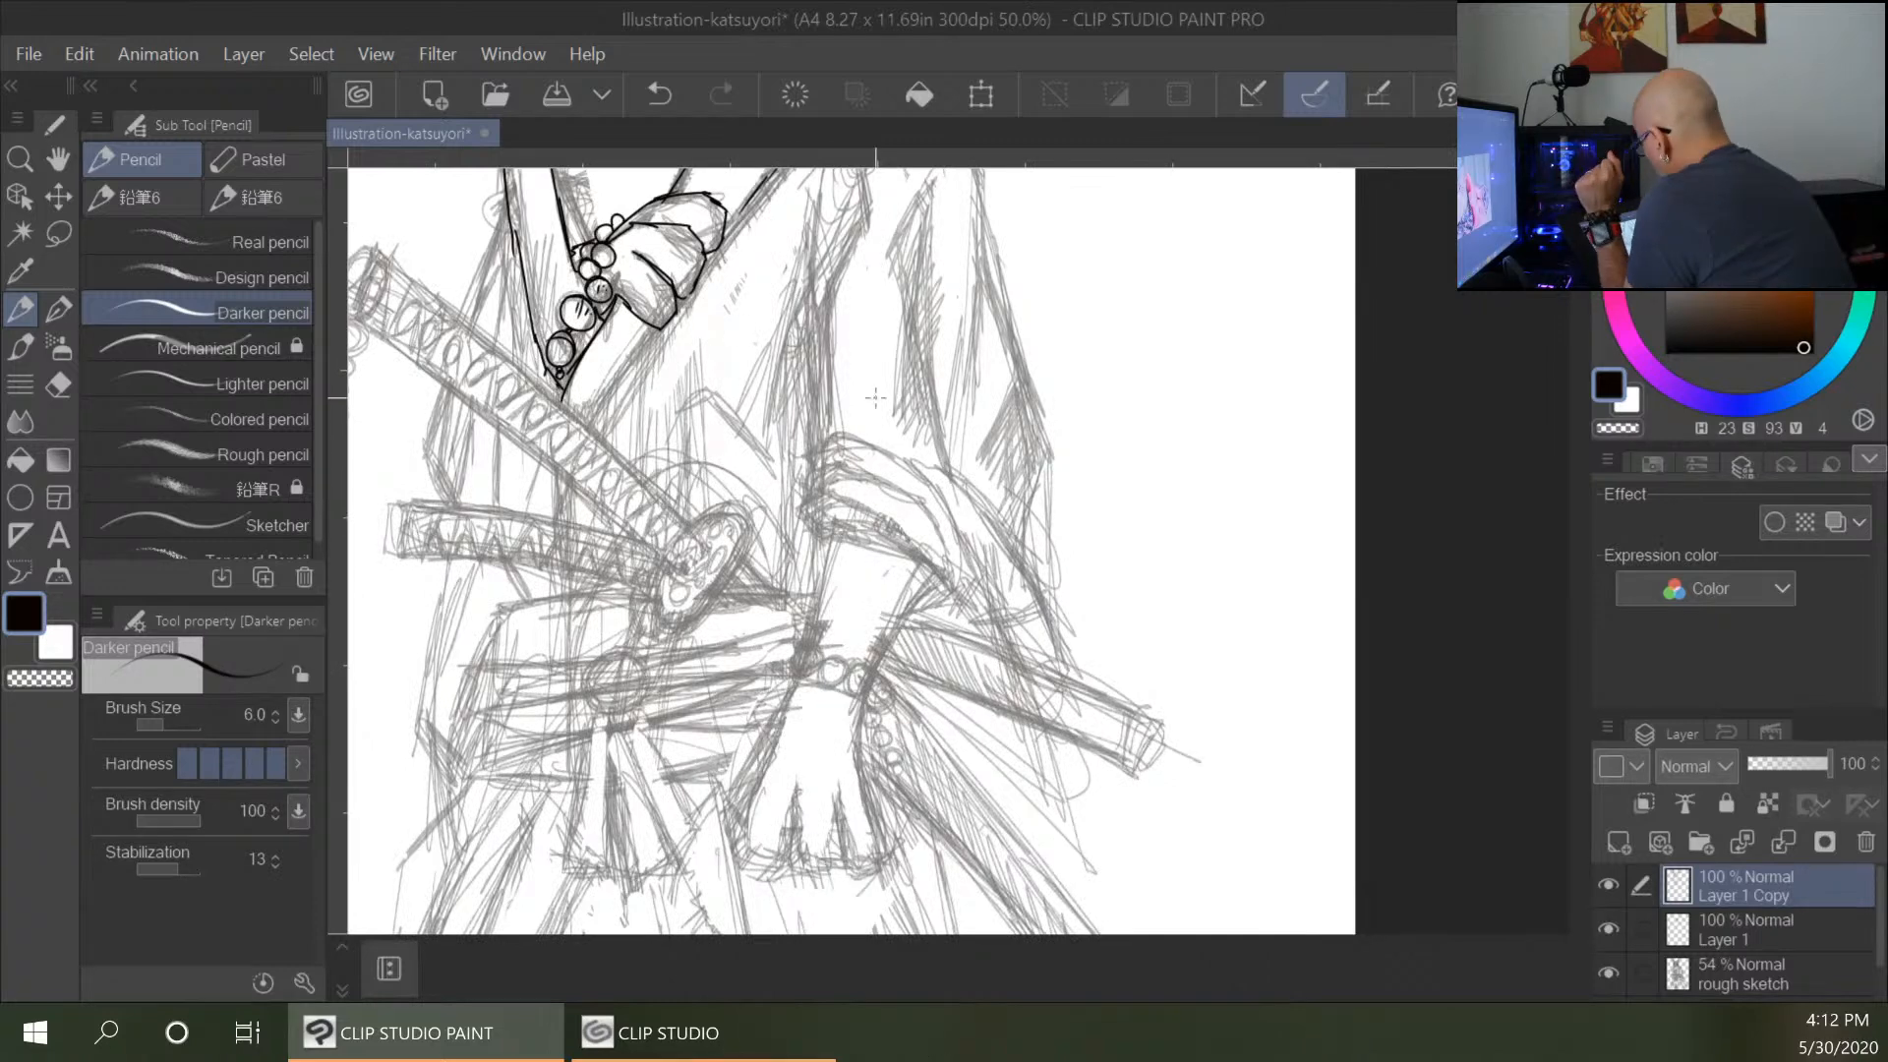
pyautogui.moveTo(1098, 332); pyautogui.dragTo(1028, 594)
pyautogui.moveTo(770, 350)
pyautogui.mouseDown()
pyautogui.moveTo(879, 342)
pyautogui.moveTo(852, 352)
pyautogui.moveTo(886, 378)
pyautogui.moveTo(939, 557)
pyautogui.mouseUp()
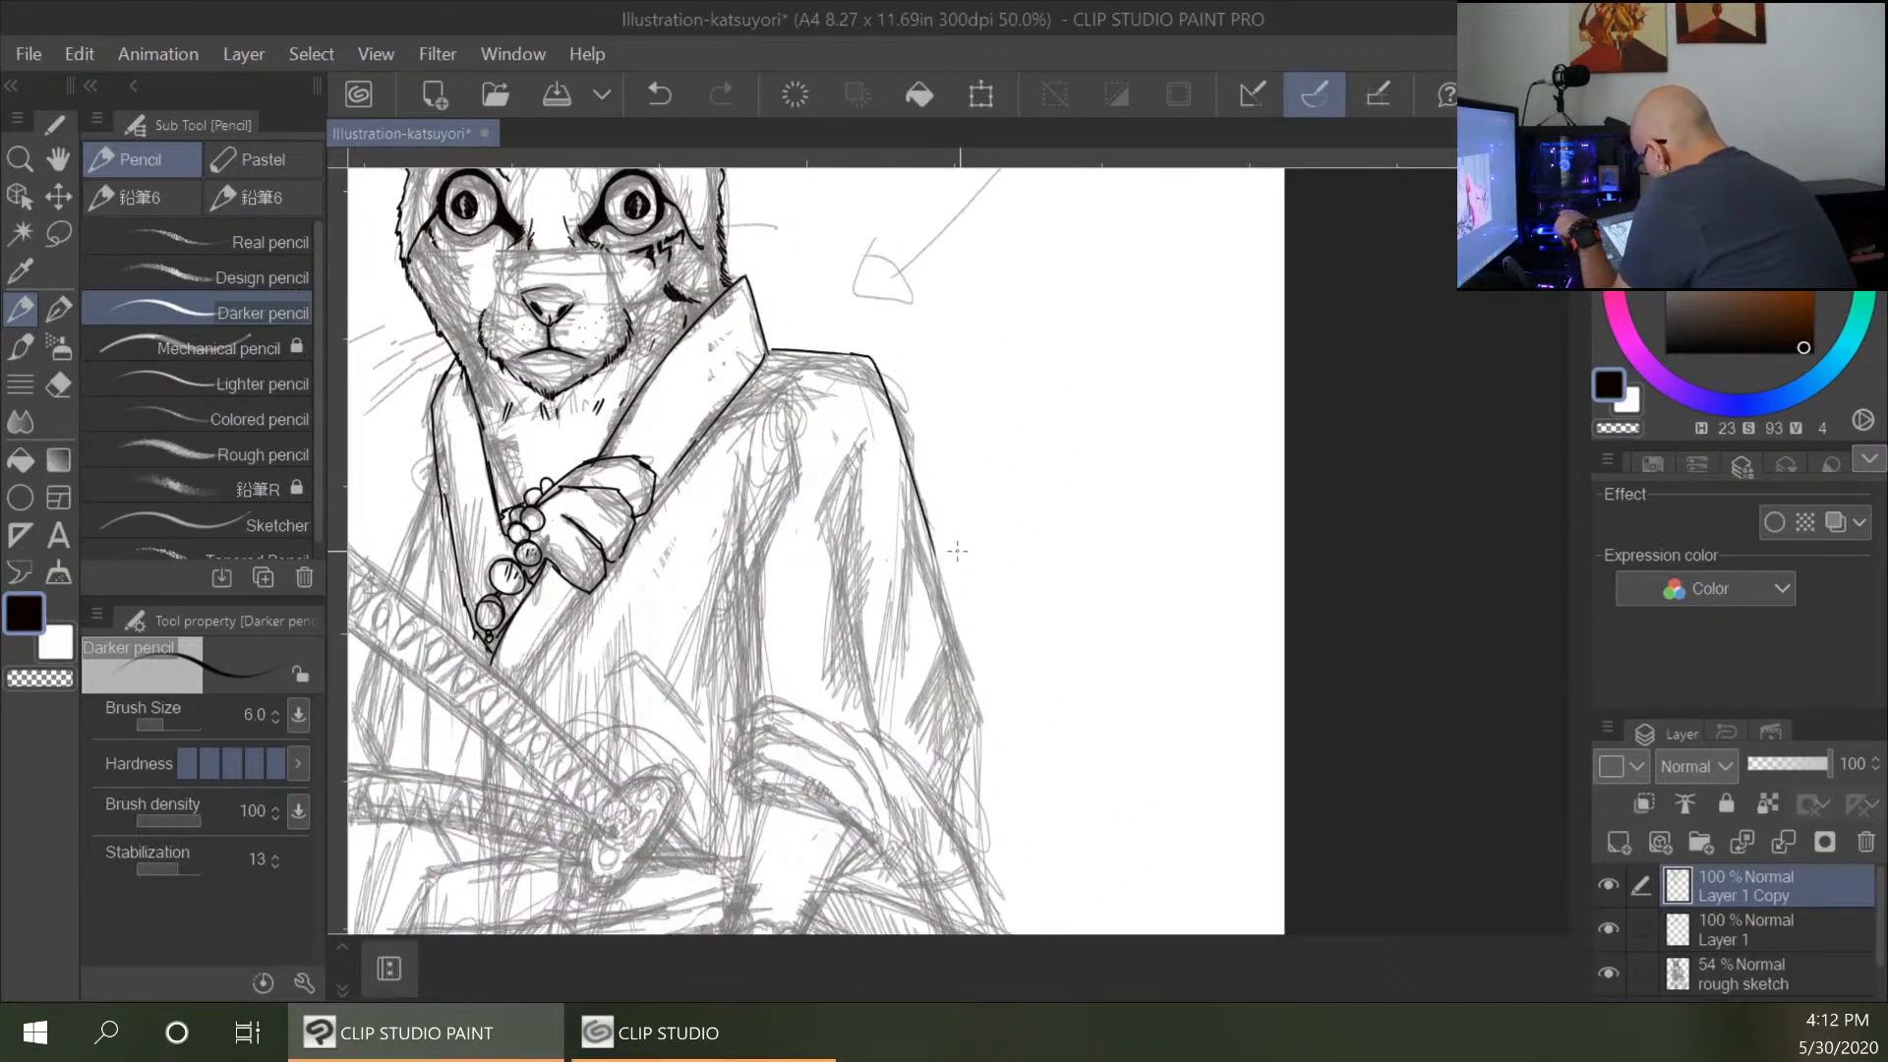
pyautogui.moveTo(966, 652); pyautogui.dragTo(983, 705)
pyautogui.moveTo(936, 555)
pyautogui.mouseDown()
pyautogui.moveTo(981, 688)
pyautogui.moveTo(962, 824)
pyautogui.mouseUp()
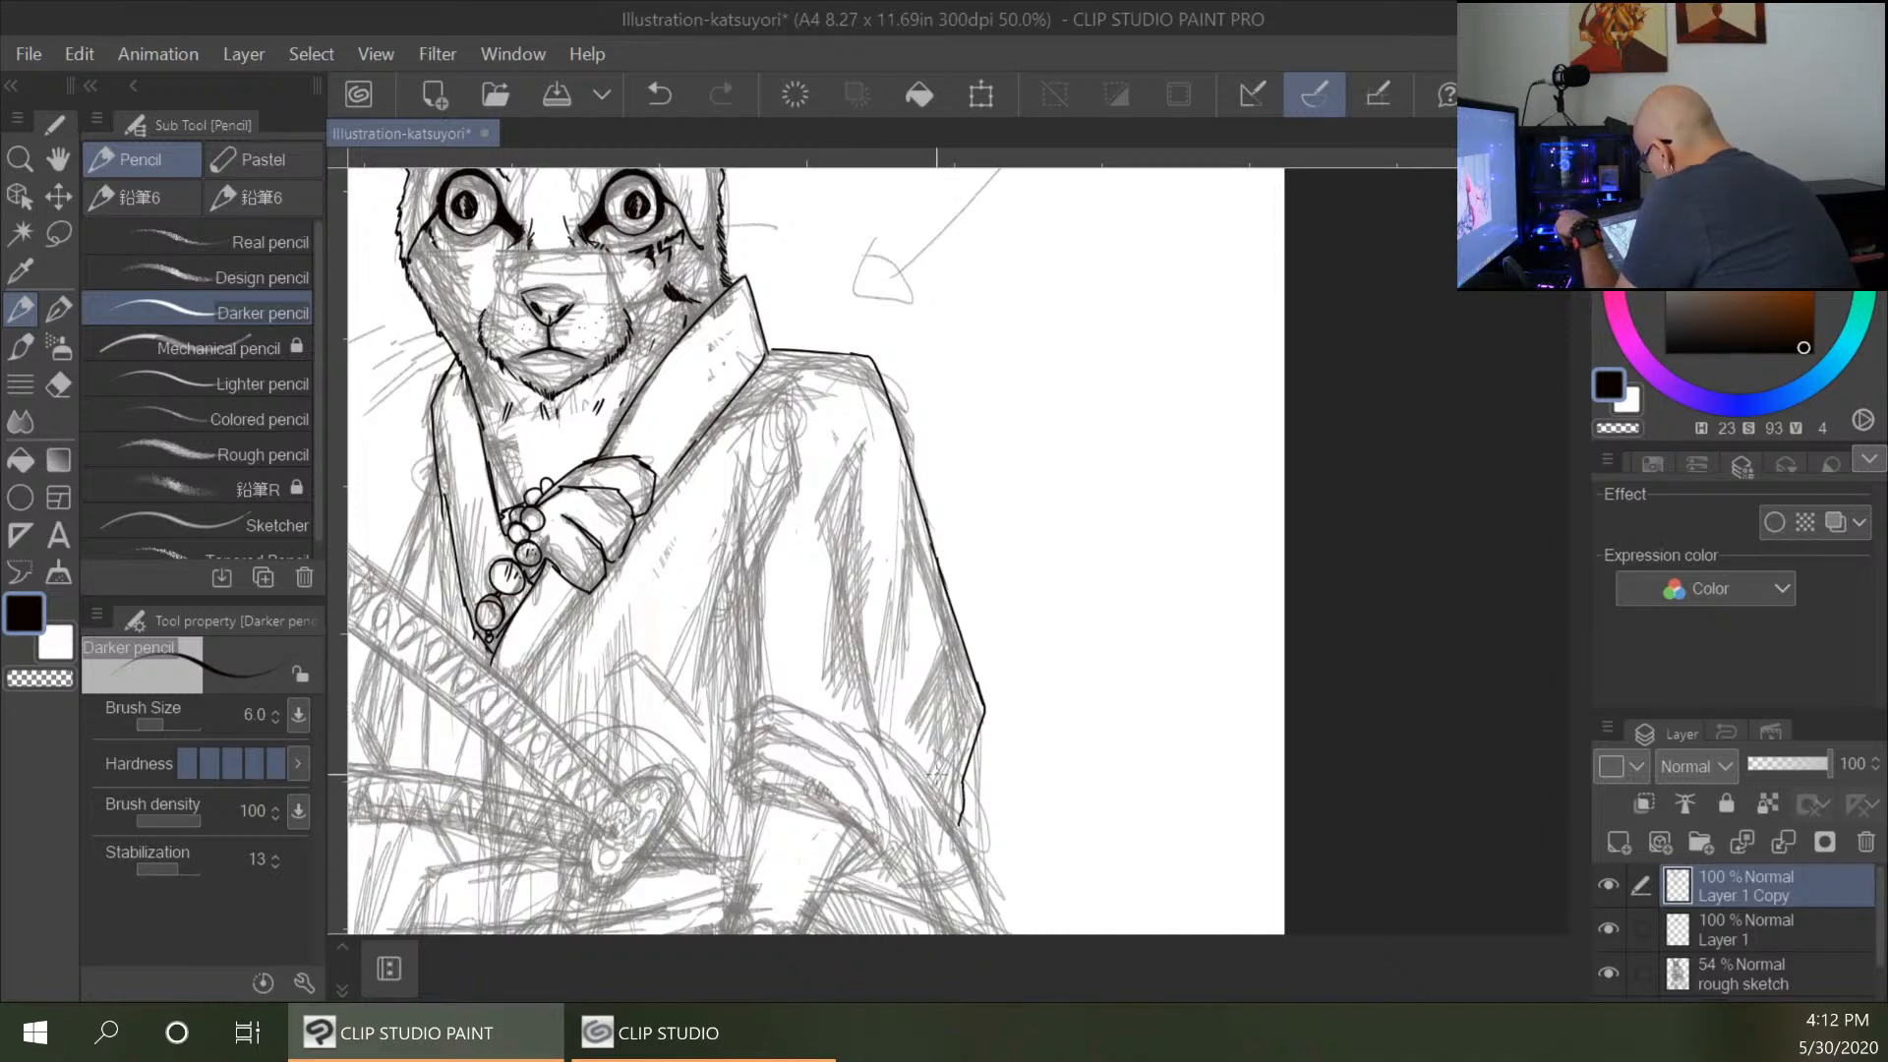
pyautogui.moveTo(795, 442); pyautogui.dragTo(747, 585)
pyautogui.moveTo(759, 489); pyautogui.dragTo(757, 693)
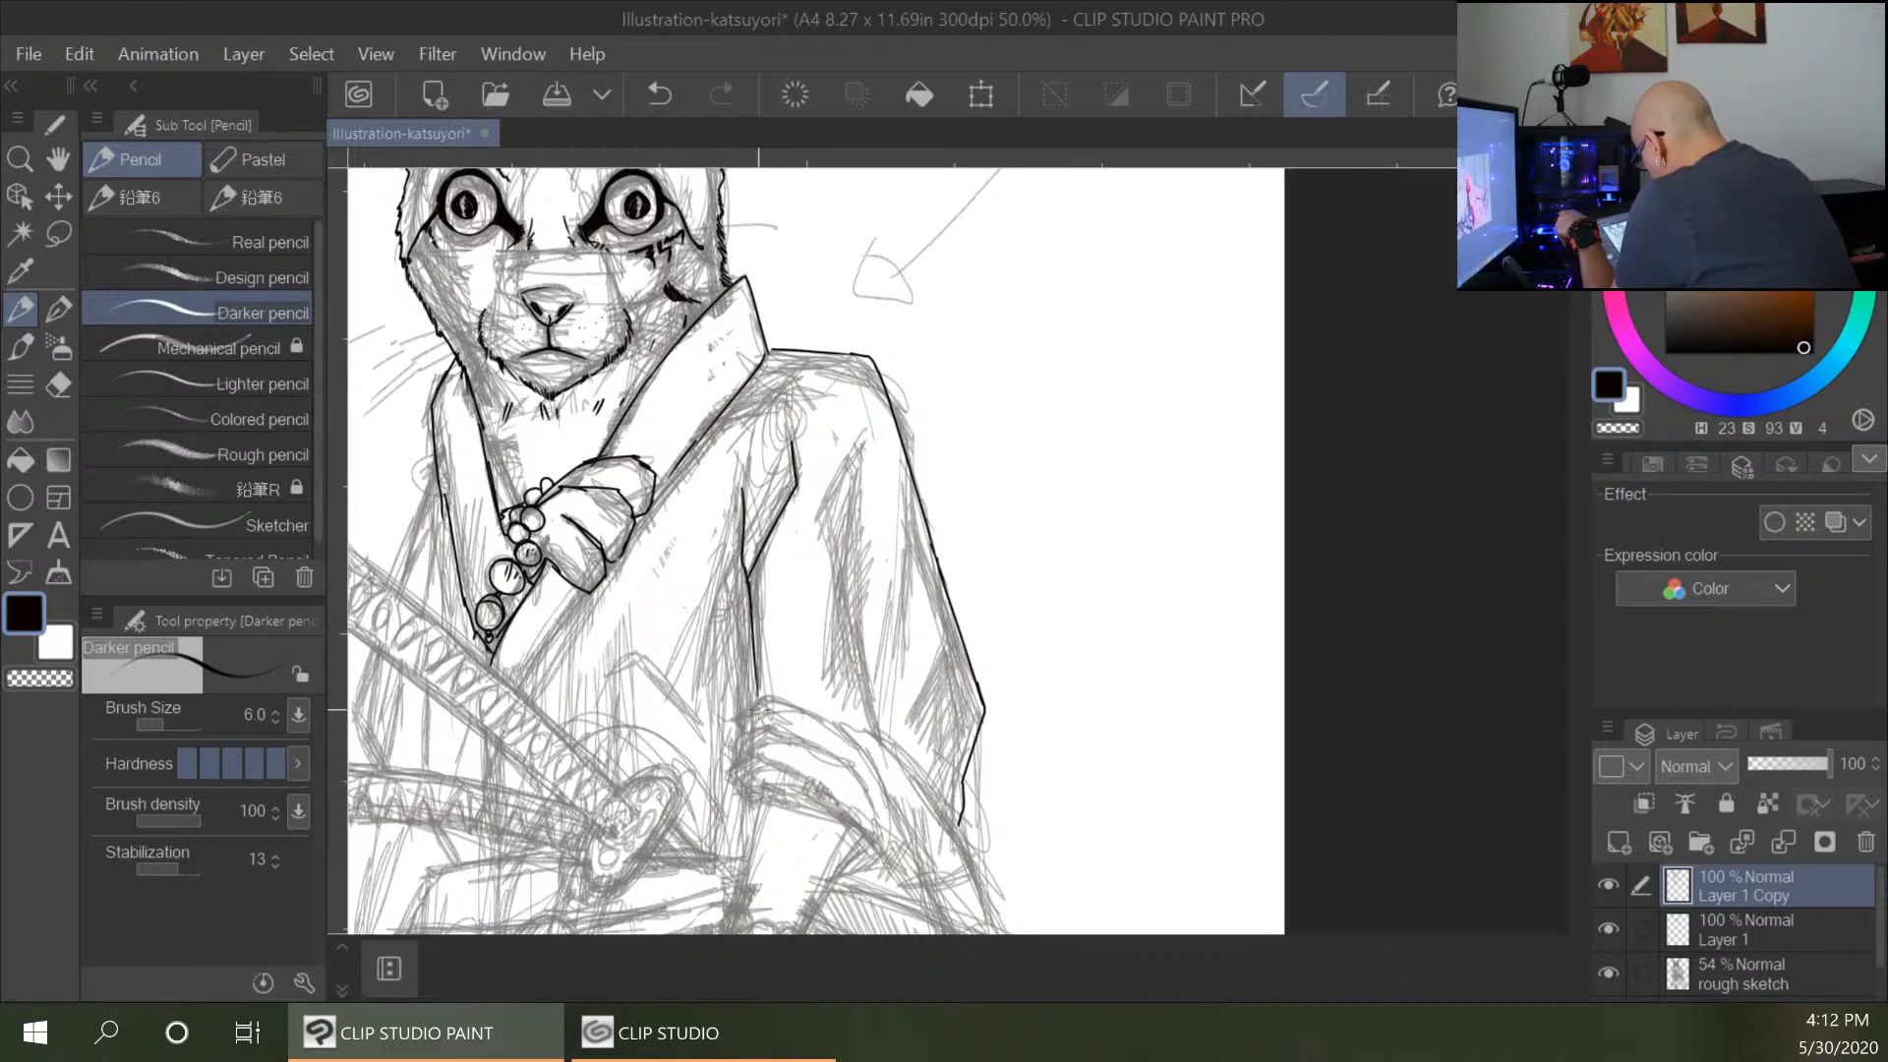
# Ink the stacked folds of the rolled-up cuff and its lower edge tapering to a point below the forearm.
pyautogui.hotkey('ctrl', '+')
pyautogui.hotkey('ctrl', '+')
pyautogui.moveTo(964, 722)
pyautogui.mouseDown()
pyautogui.moveTo(1117, 548)
pyautogui.moveTo(1159, 451)
pyautogui.mouseUp()
pyautogui.moveTo(595, 599)
pyautogui.mouseDown()
pyautogui.moveTo(658, 572)
pyautogui.moveTo(757, 620)
pyautogui.moveTo(844, 683)
pyautogui.moveTo(600, 645)
pyautogui.moveTo(670, 634)
pyautogui.moveTo(804, 706)
pyautogui.mouseUp()
pyautogui.moveTo(657, 713); pyautogui.dragTo(846, 796)
pyautogui.moveTo(604, 694)
pyautogui.mouseDown()
pyautogui.moveTo(586, 741)
pyautogui.moveTo(616, 781)
pyautogui.moveTo(738, 778)
pyautogui.moveTo(873, 877)
pyautogui.mouseUp()
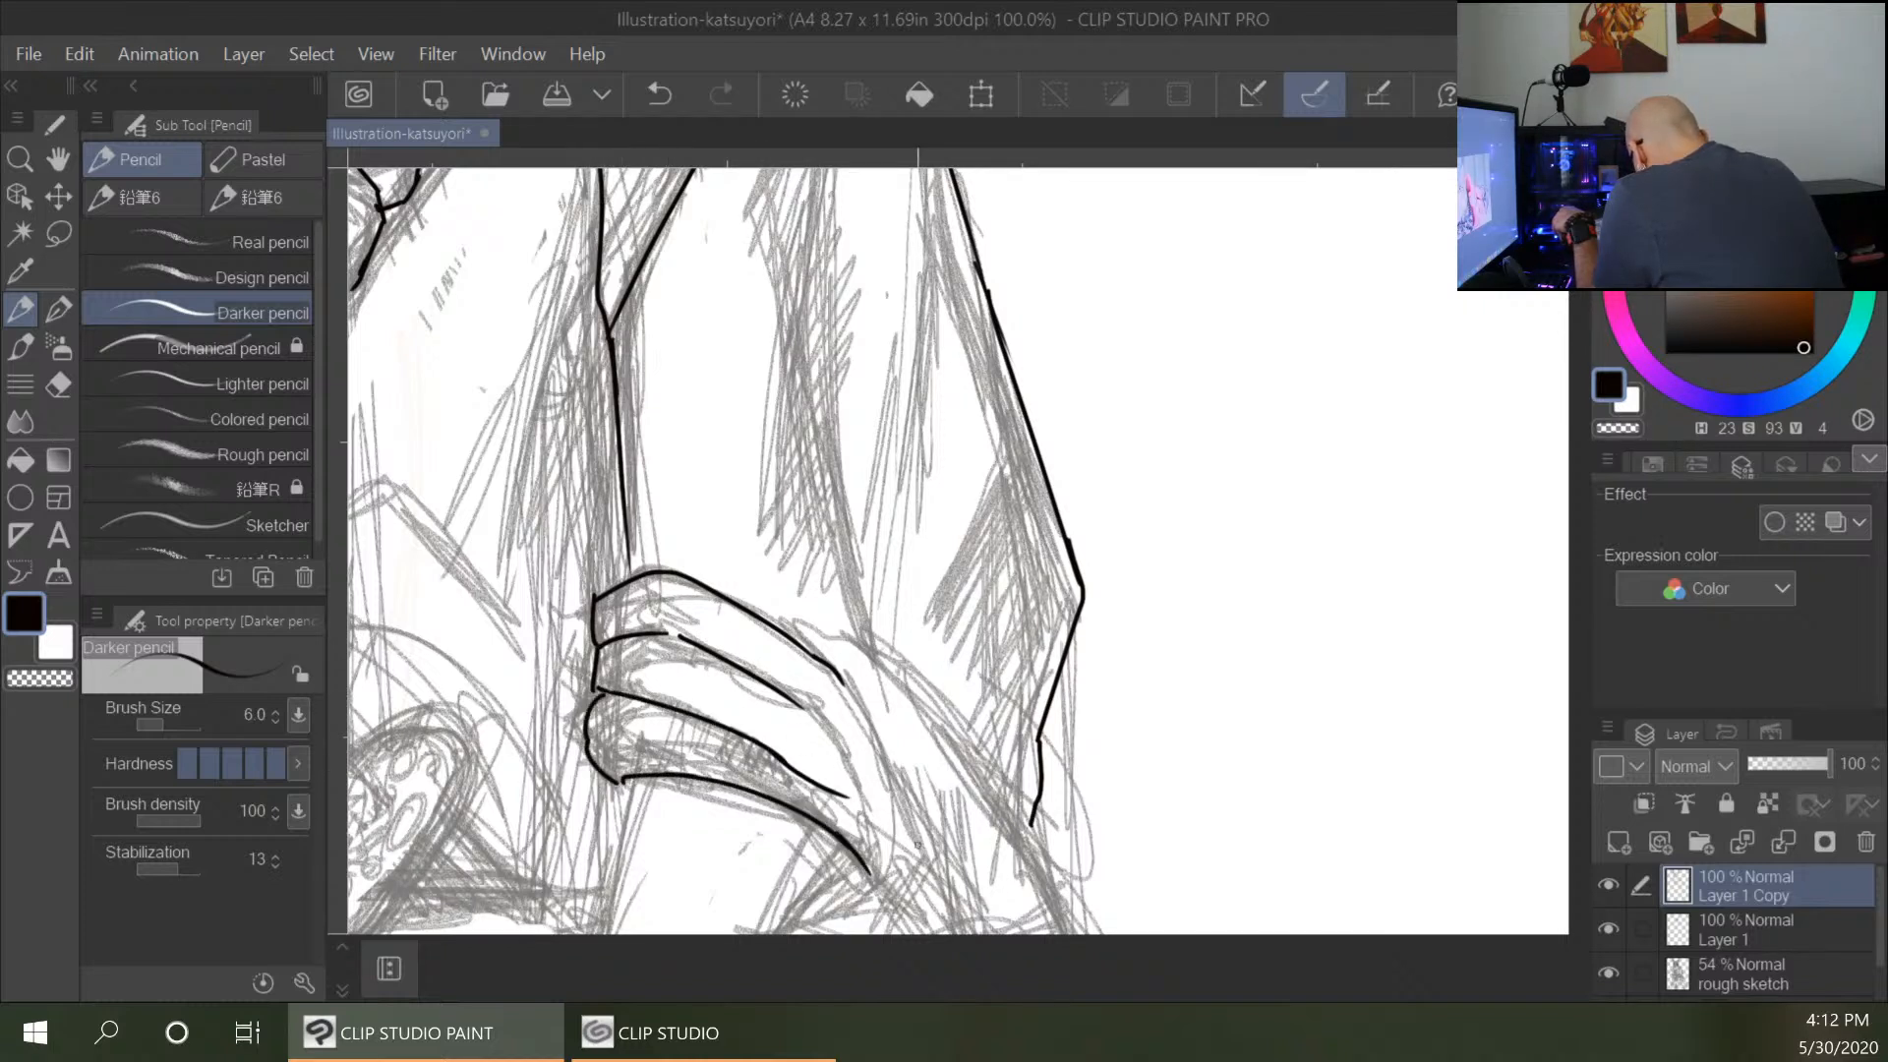
pyautogui.moveTo(1236, 818); pyautogui.dragTo(1067, 594)
pyautogui.moveTo(690, 627); pyautogui.dragTo(767, 752)
pyautogui.moveTo(656, 649); pyautogui.dragTo(765, 750)
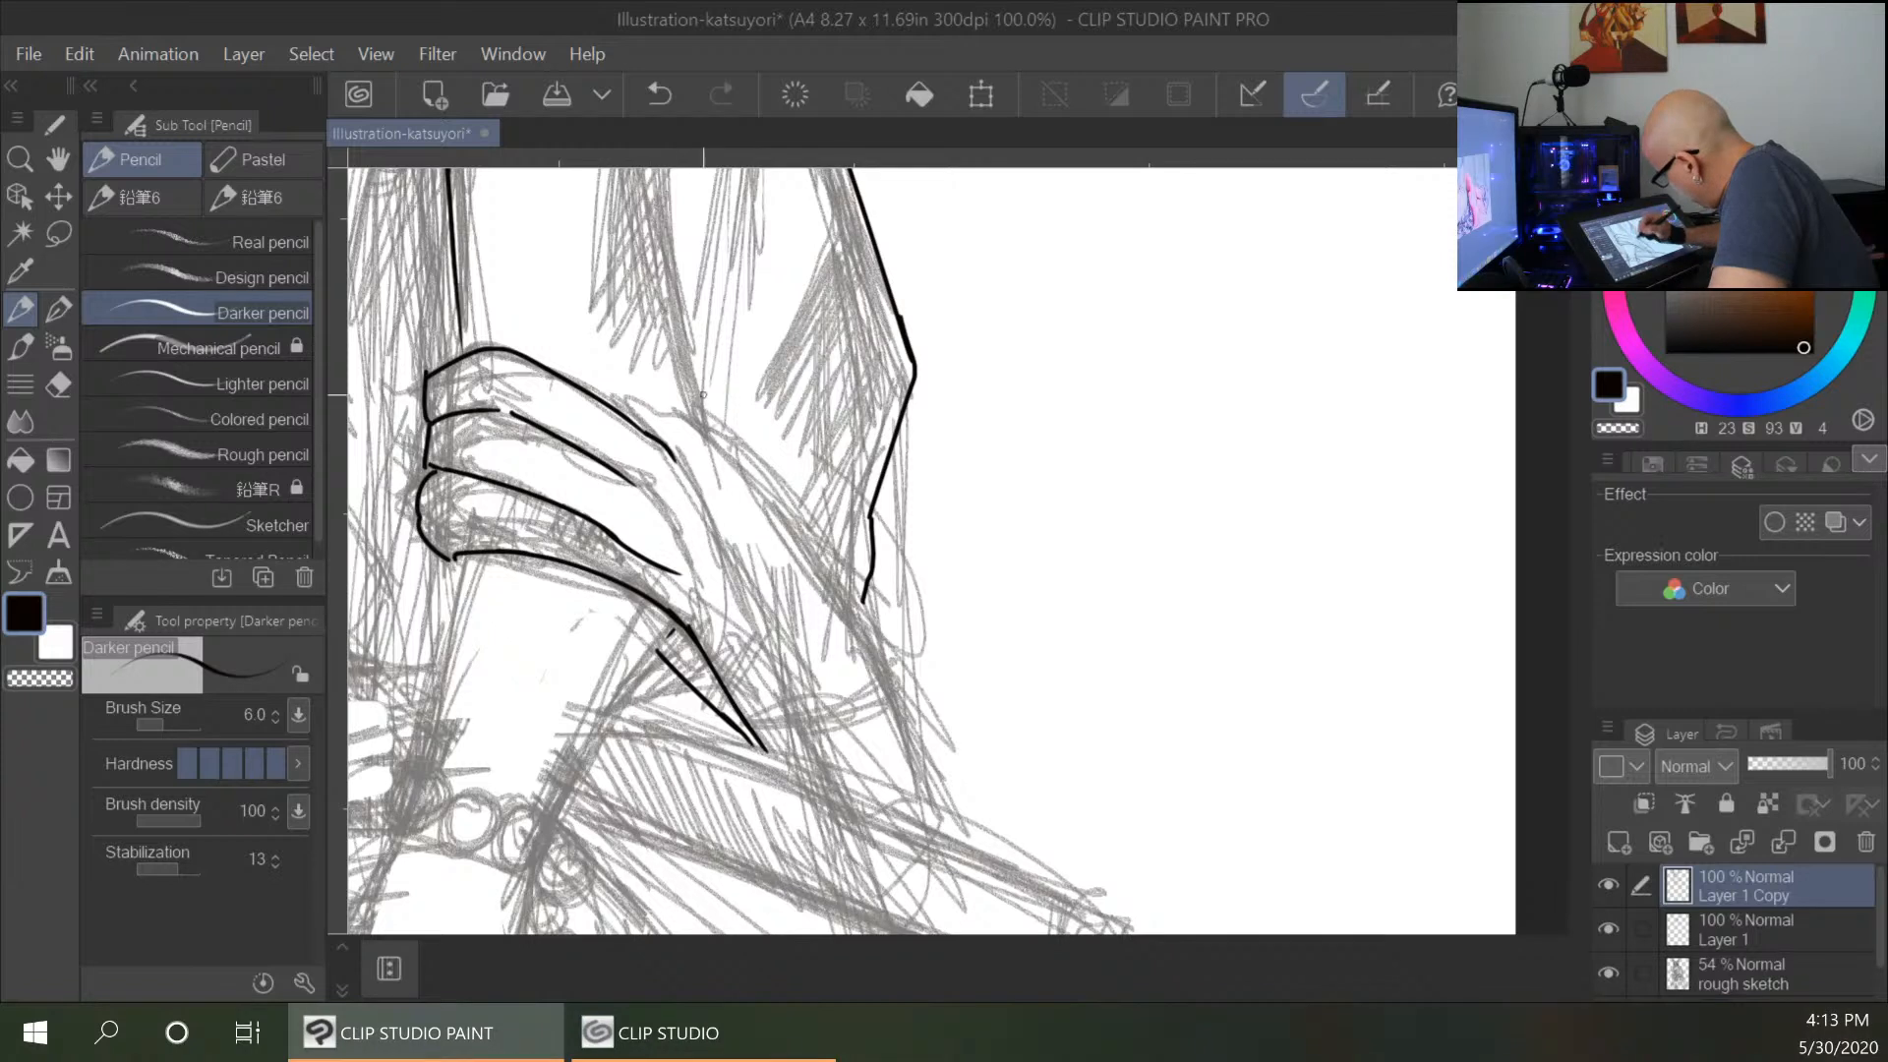
# Ink the long diagonal folds on the outer side of the rolled cuff, down to the sleeve's lower tip.
pyautogui.moveTo(672, 450); pyautogui.dragTo(799, 728)
pyautogui.moveTo(625, 417)
pyautogui.mouseDown()
pyautogui.moveTo(660, 405)
pyautogui.moveTo(808, 539)
pyautogui.moveTo(798, 602)
pyautogui.moveTo(877, 762)
pyautogui.mouseUp()
pyautogui.moveTo(772, 563); pyautogui.dragTo(885, 764)
pyautogui.moveTo(793, 517)
pyautogui.mouseDown()
pyautogui.moveTo(890, 682)
pyautogui.moveTo(924, 806)
pyautogui.mouseUp()
pyautogui.moveTo(861, 595); pyautogui.dragTo(882, 654)
# Ink the long crease down the middle of the sleeve and add short hatching marks beside it.
pyautogui.scroll(5, 1003, 552)
pyautogui.moveTo(786, 258)
pyautogui.mouseDown()
pyautogui.moveTo(741, 436)
pyautogui.moveTo(815, 744)
pyautogui.mouseUp()
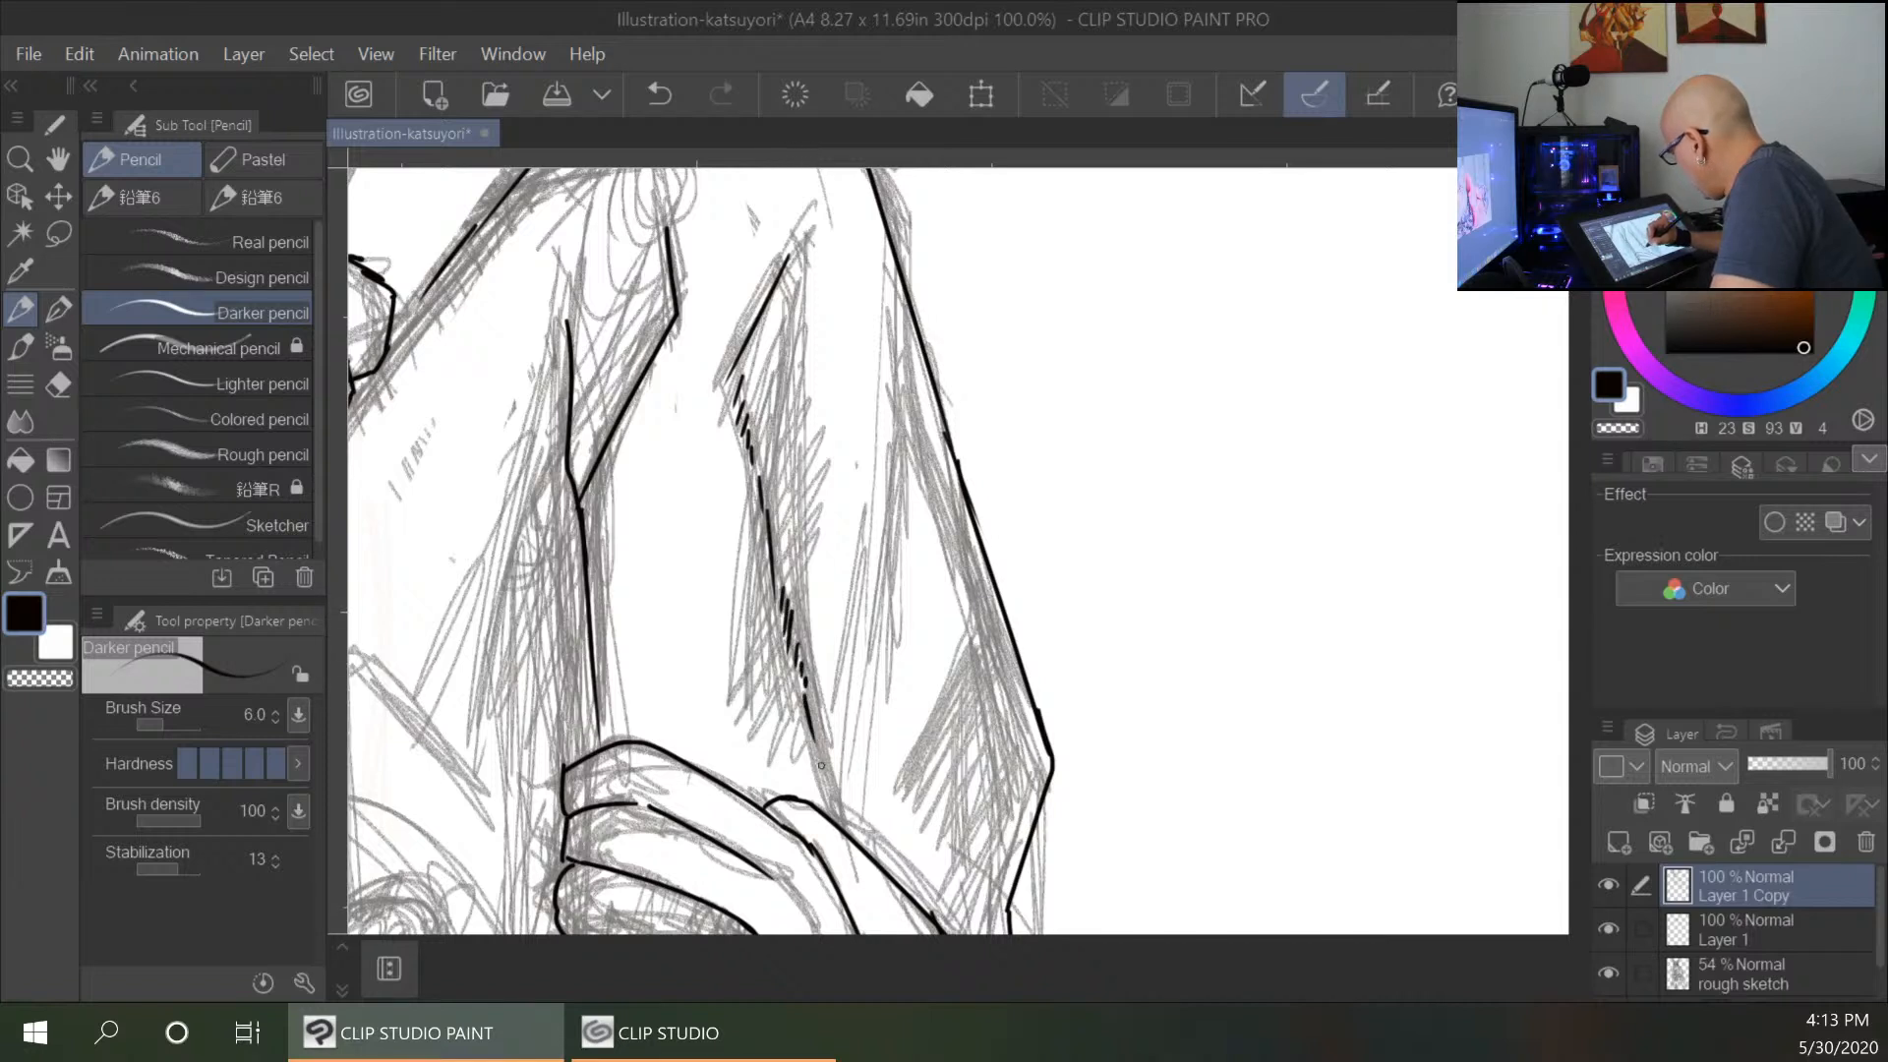
pyautogui.moveTo(808, 433)
pyautogui.mouseDown()
pyautogui.moveTo(795, 458)
pyautogui.moveTo(851, 639)
pyautogui.mouseUp()
pyautogui.moveTo(876, 546)
pyautogui.mouseDown()
pyautogui.moveTo(861, 611)
pyautogui.moveTo(885, 633)
pyautogui.moveTo(884, 558)
pyautogui.mouseUp()
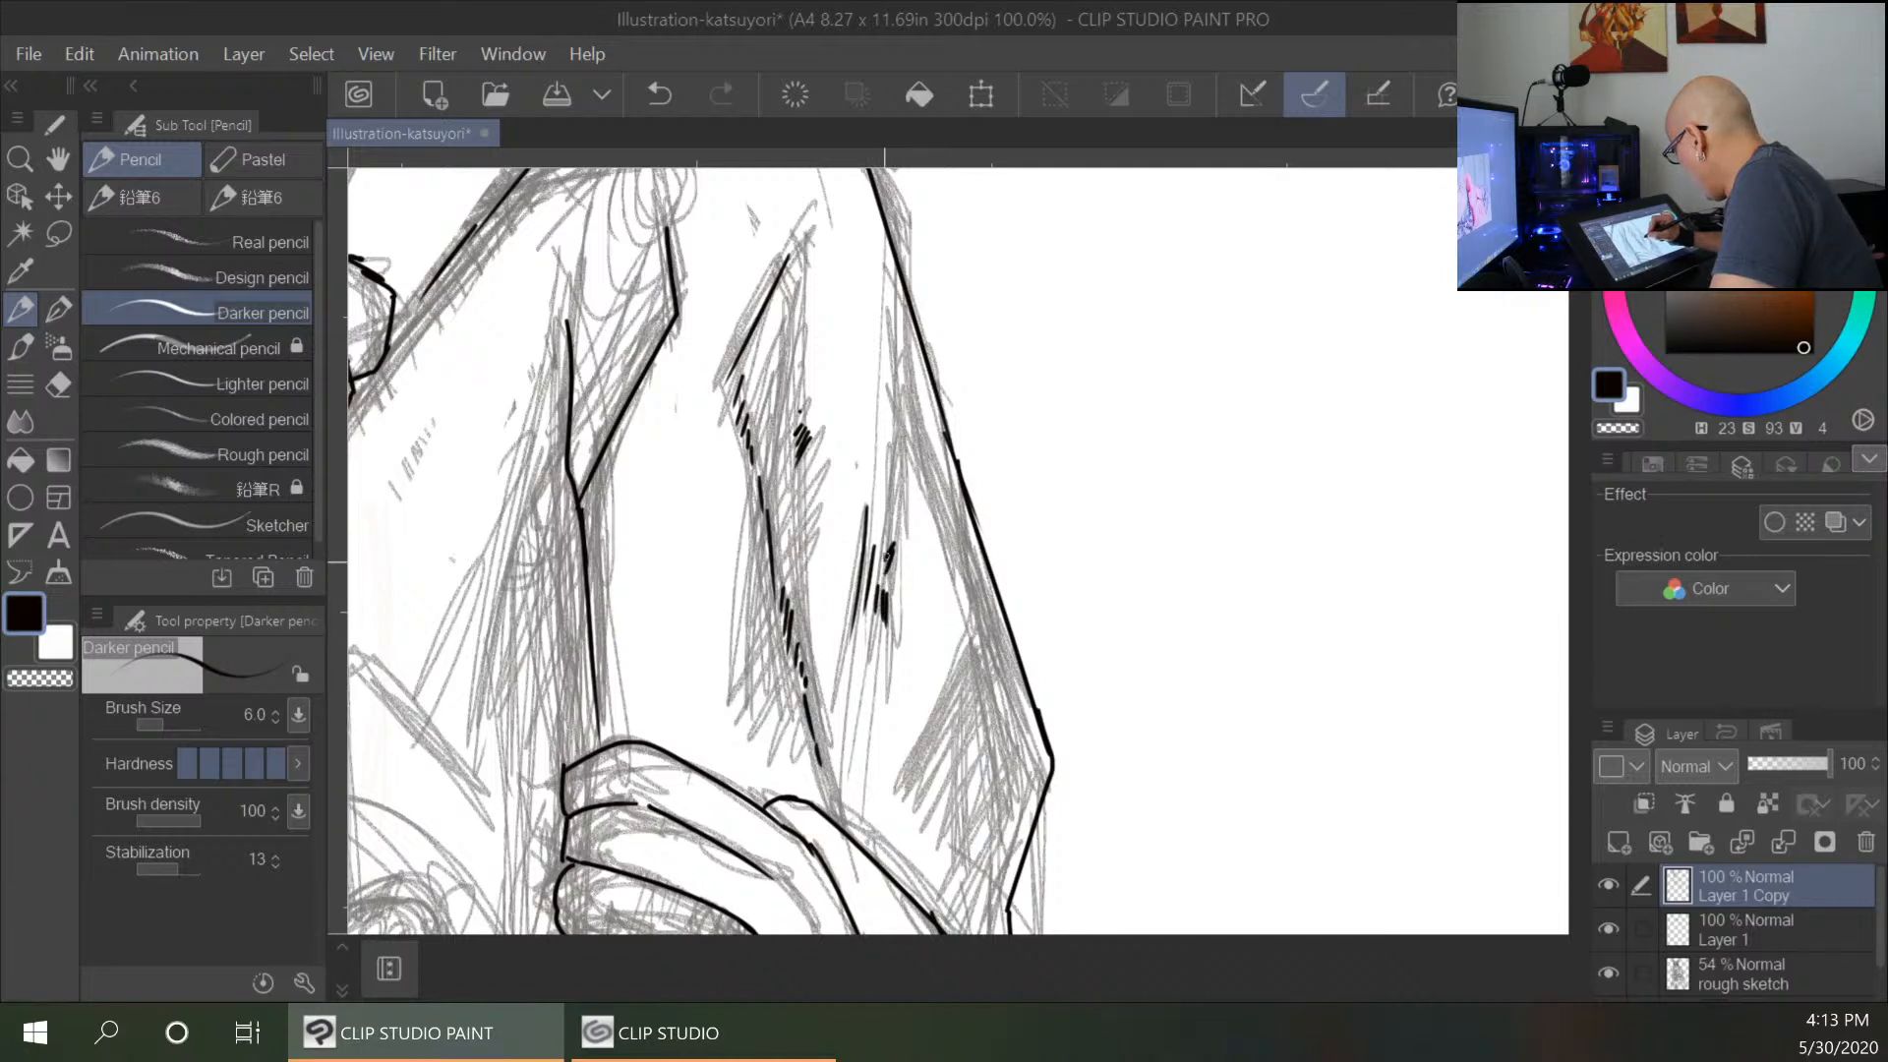
# Add an inner shadow line with hatching along the sleeve's outer edge and a short crease near the elbow.
pyautogui.moveTo(905, 374)
pyautogui.mouseDown()
pyautogui.moveTo(916, 472)
pyautogui.moveTo(934, 472)
pyautogui.moveTo(1020, 774)
pyautogui.mouseUp()
pyautogui.moveTo(991, 637)
pyautogui.mouseDown()
pyautogui.moveTo(968, 689)
pyautogui.moveTo(984, 706)
pyautogui.mouseUp()
pyautogui.moveTo(1007, 688); pyautogui.dragTo(989, 720)
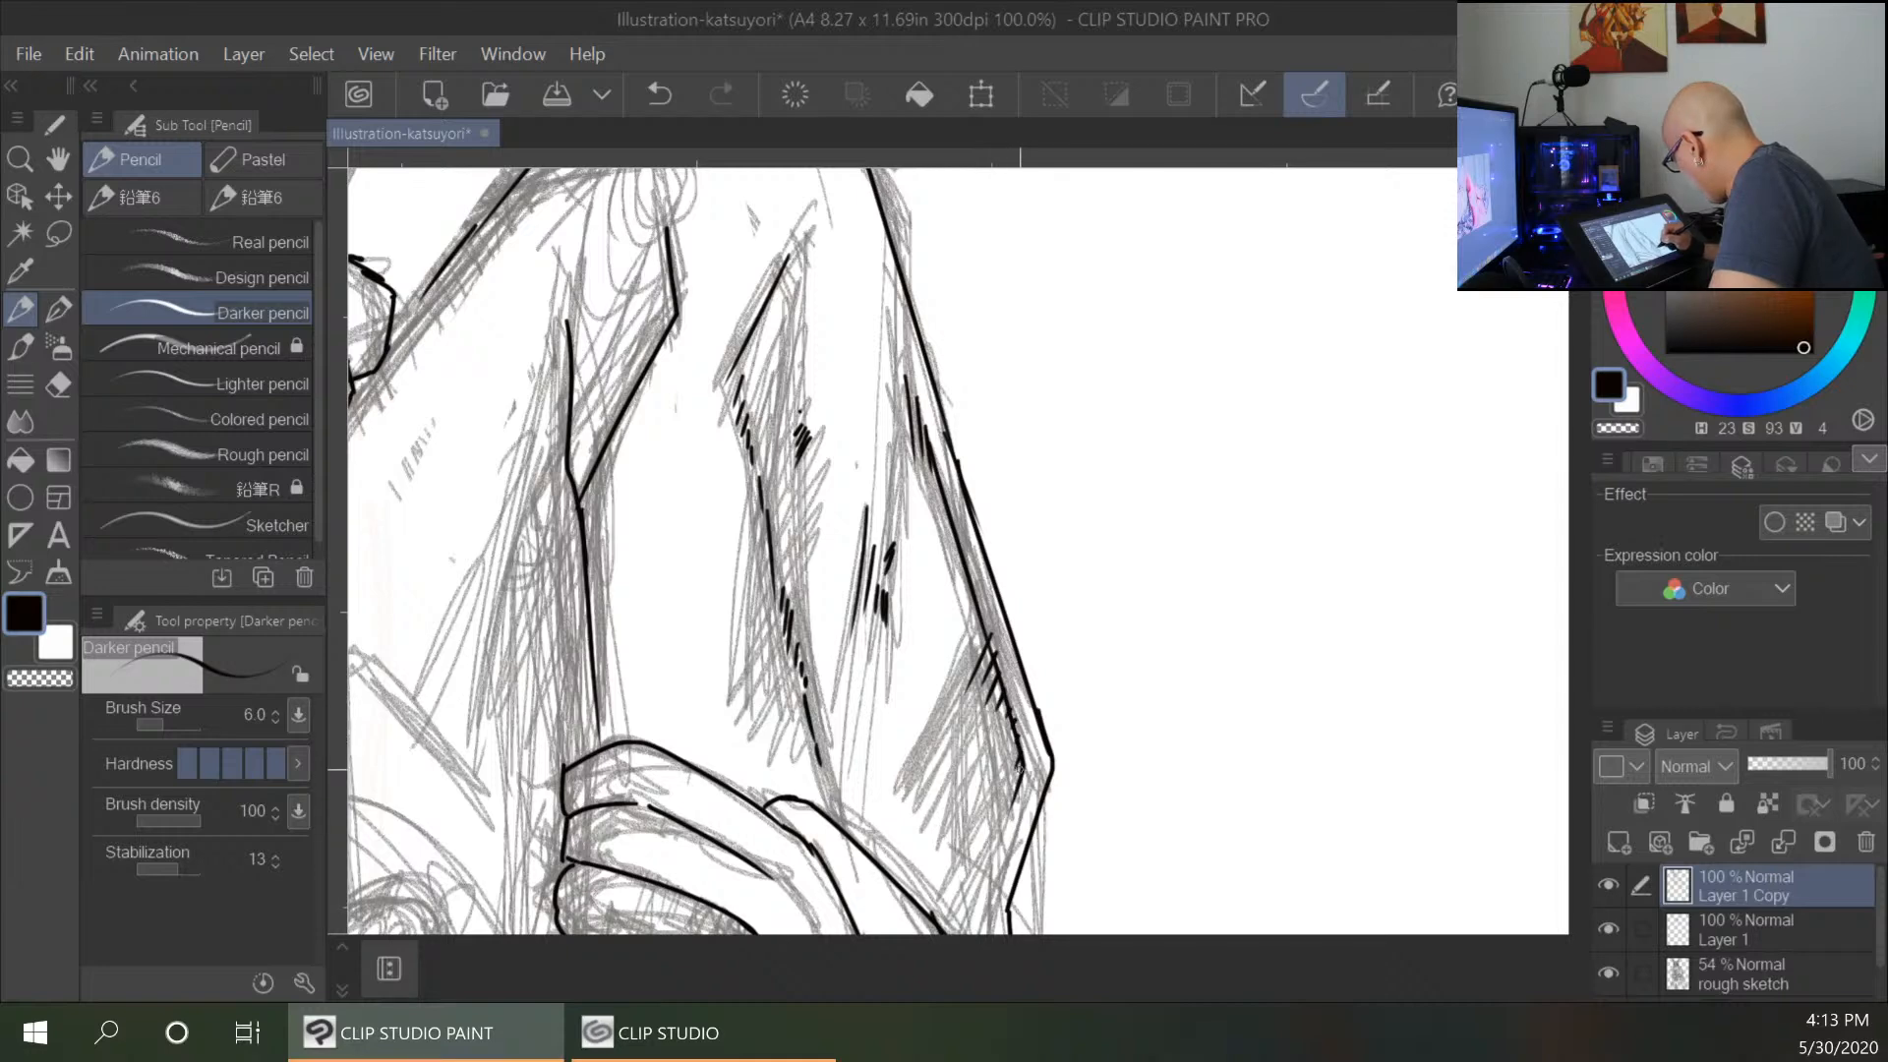
pyautogui.scroll(-5, 949, 551)
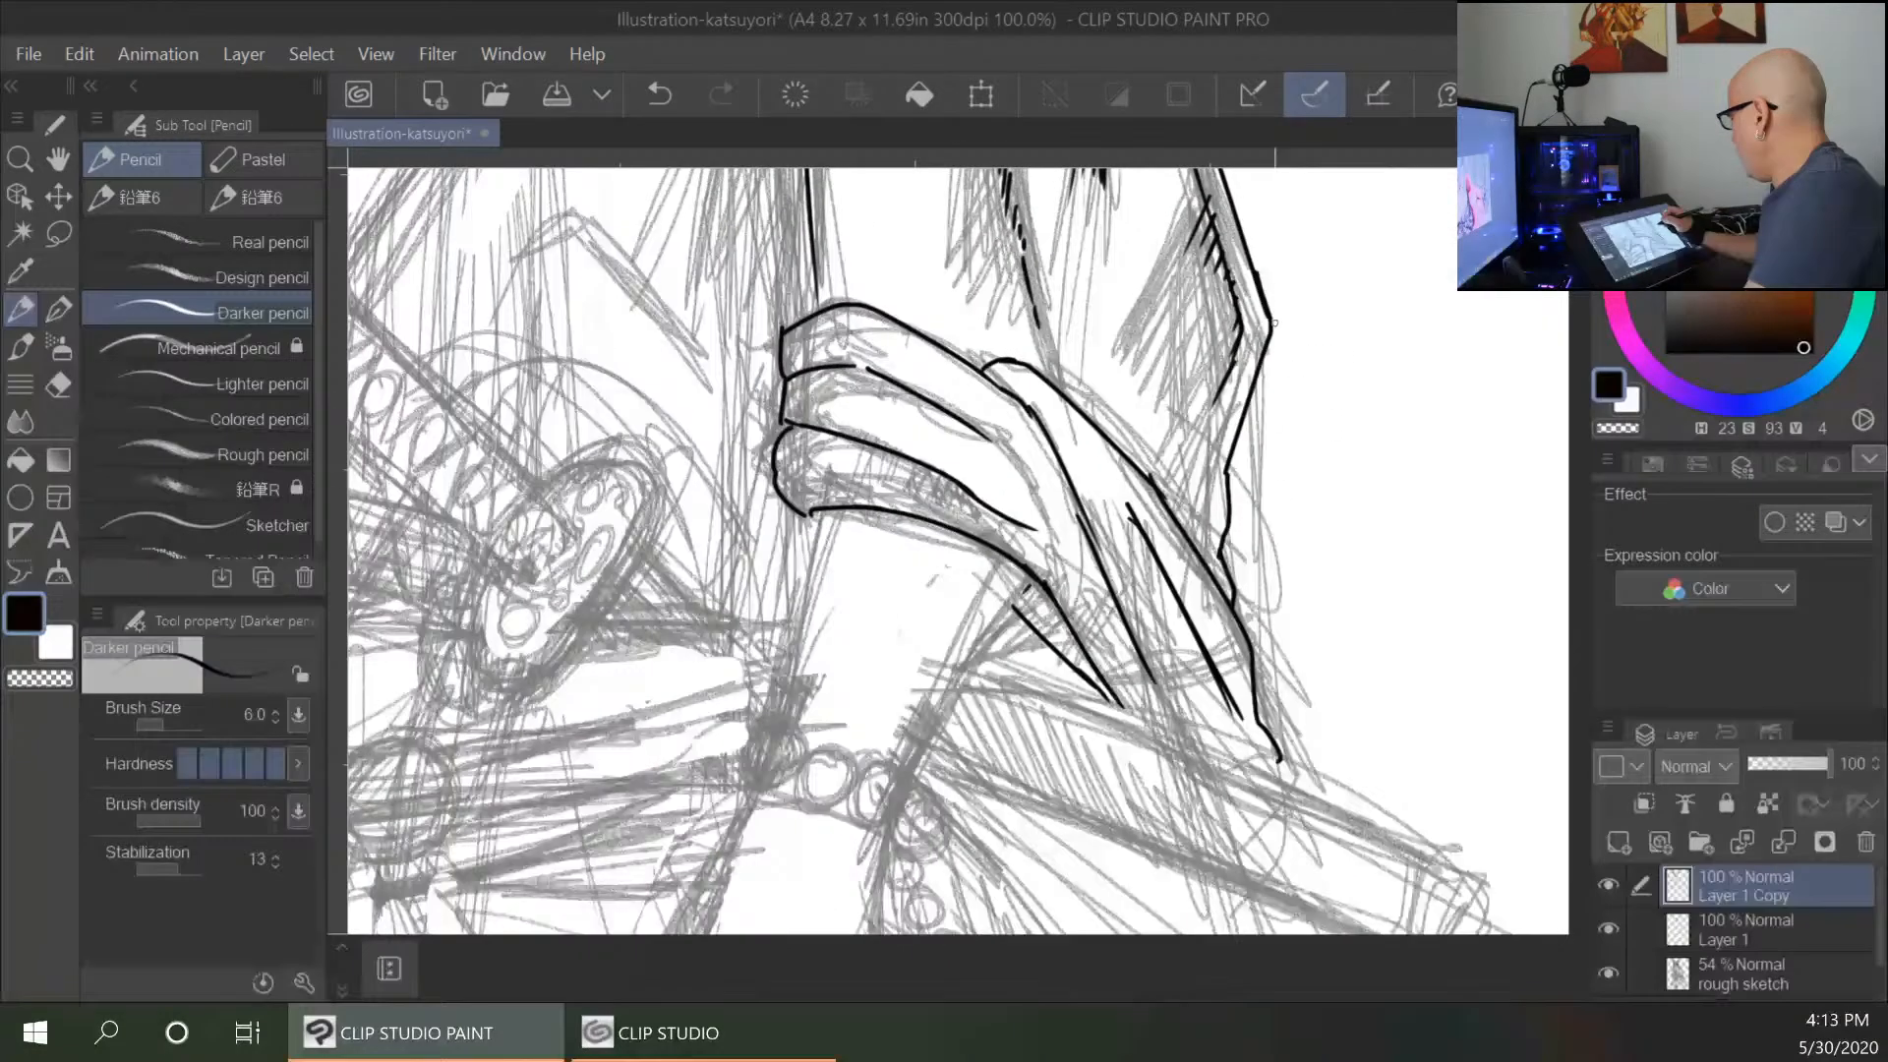
pyautogui.moveTo(1229, 415); pyautogui.dragTo(1211, 486)
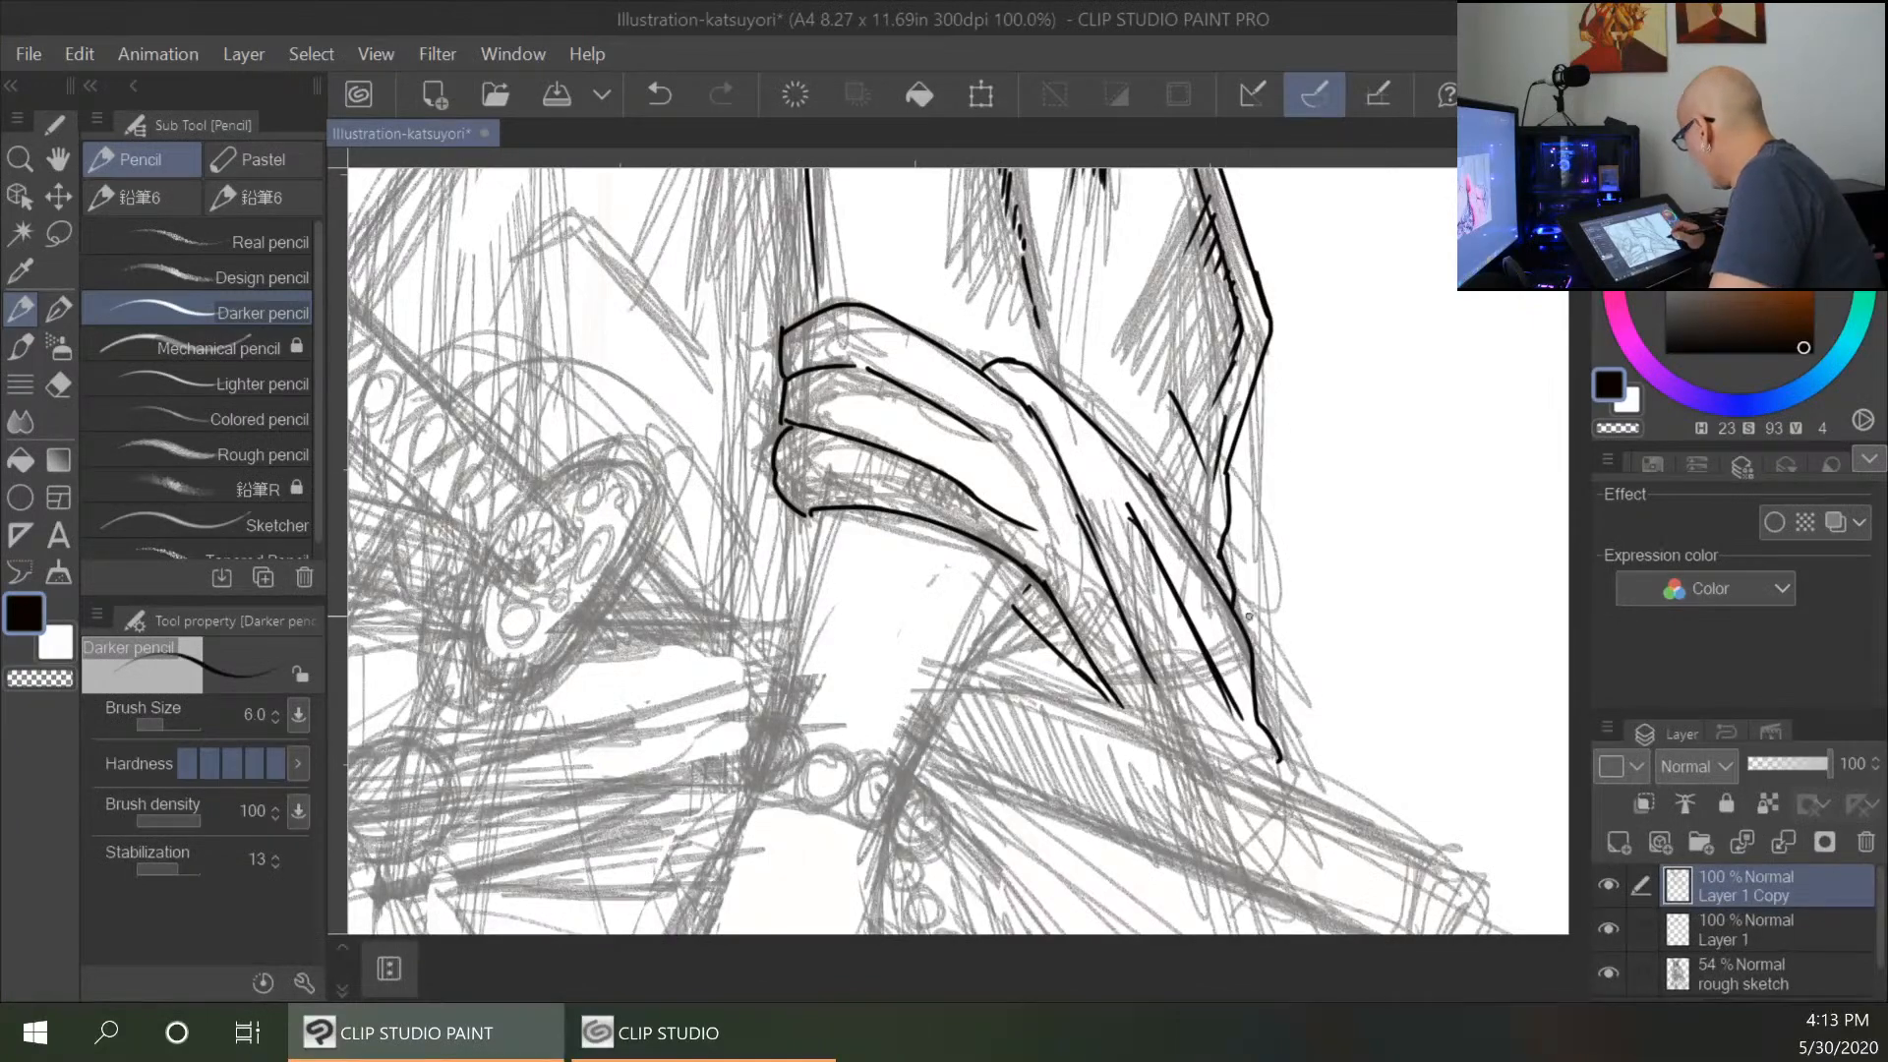
# Ink the robe's left sleeve outline above and below the sword handle, with fold strokes beside the collar.
pyautogui.scroll(5, 913, 544)
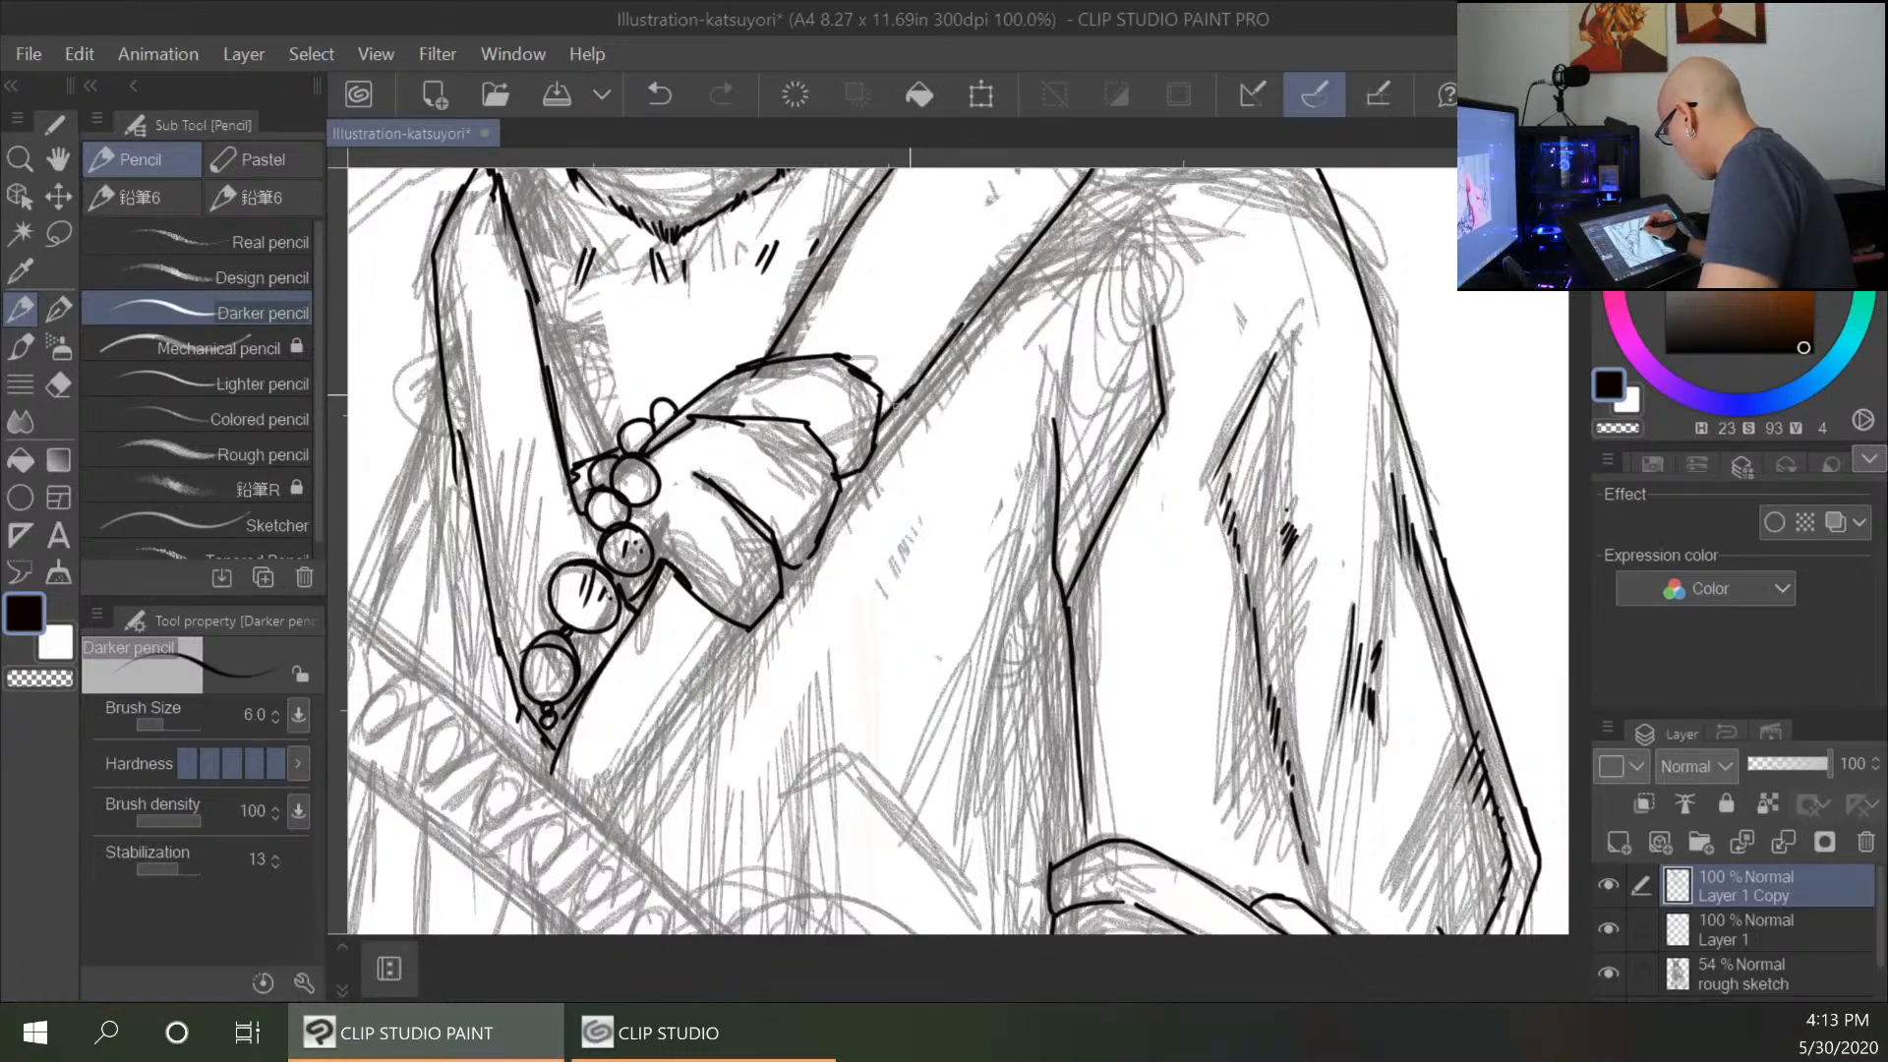
pyautogui.hscroll(-5, 914, 386)
pyautogui.scroll(-2, 731, 242)
pyautogui.moveTo(716, 242)
pyautogui.mouseDown()
pyautogui.moveTo(682, 413)
pyautogui.moveTo(626, 527)
pyautogui.mouseUp()
pyautogui.moveTo(594, 660)
pyautogui.mouseDown()
pyautogui.moveTo(562, 774)
pyautogui.moveTo(600, 878)
pyautogui.mouseUp()
pyautogui.moveTo(689, 414); pyautogui.dragTo(659, 533)
pyautogui.moveTo(704, 408); pyautogui.dragTo(661, 531)
pyautogui.moveTo(721, 363)
pyautogui.mouseDown()
pyautogui.moveTo(717, 405)
pyautogui.moveTo(703, 565)
pyautogui.mouseUp()
pyautogui.moveTo(730, 358); pyautogui.dragTo(701, 575)
pyautogui.moveTo(740, 417); pyautogui.dragTo(732, 609)
pyautogui.moveTo(737, 456); pyautogui.dragTo(727, 562)
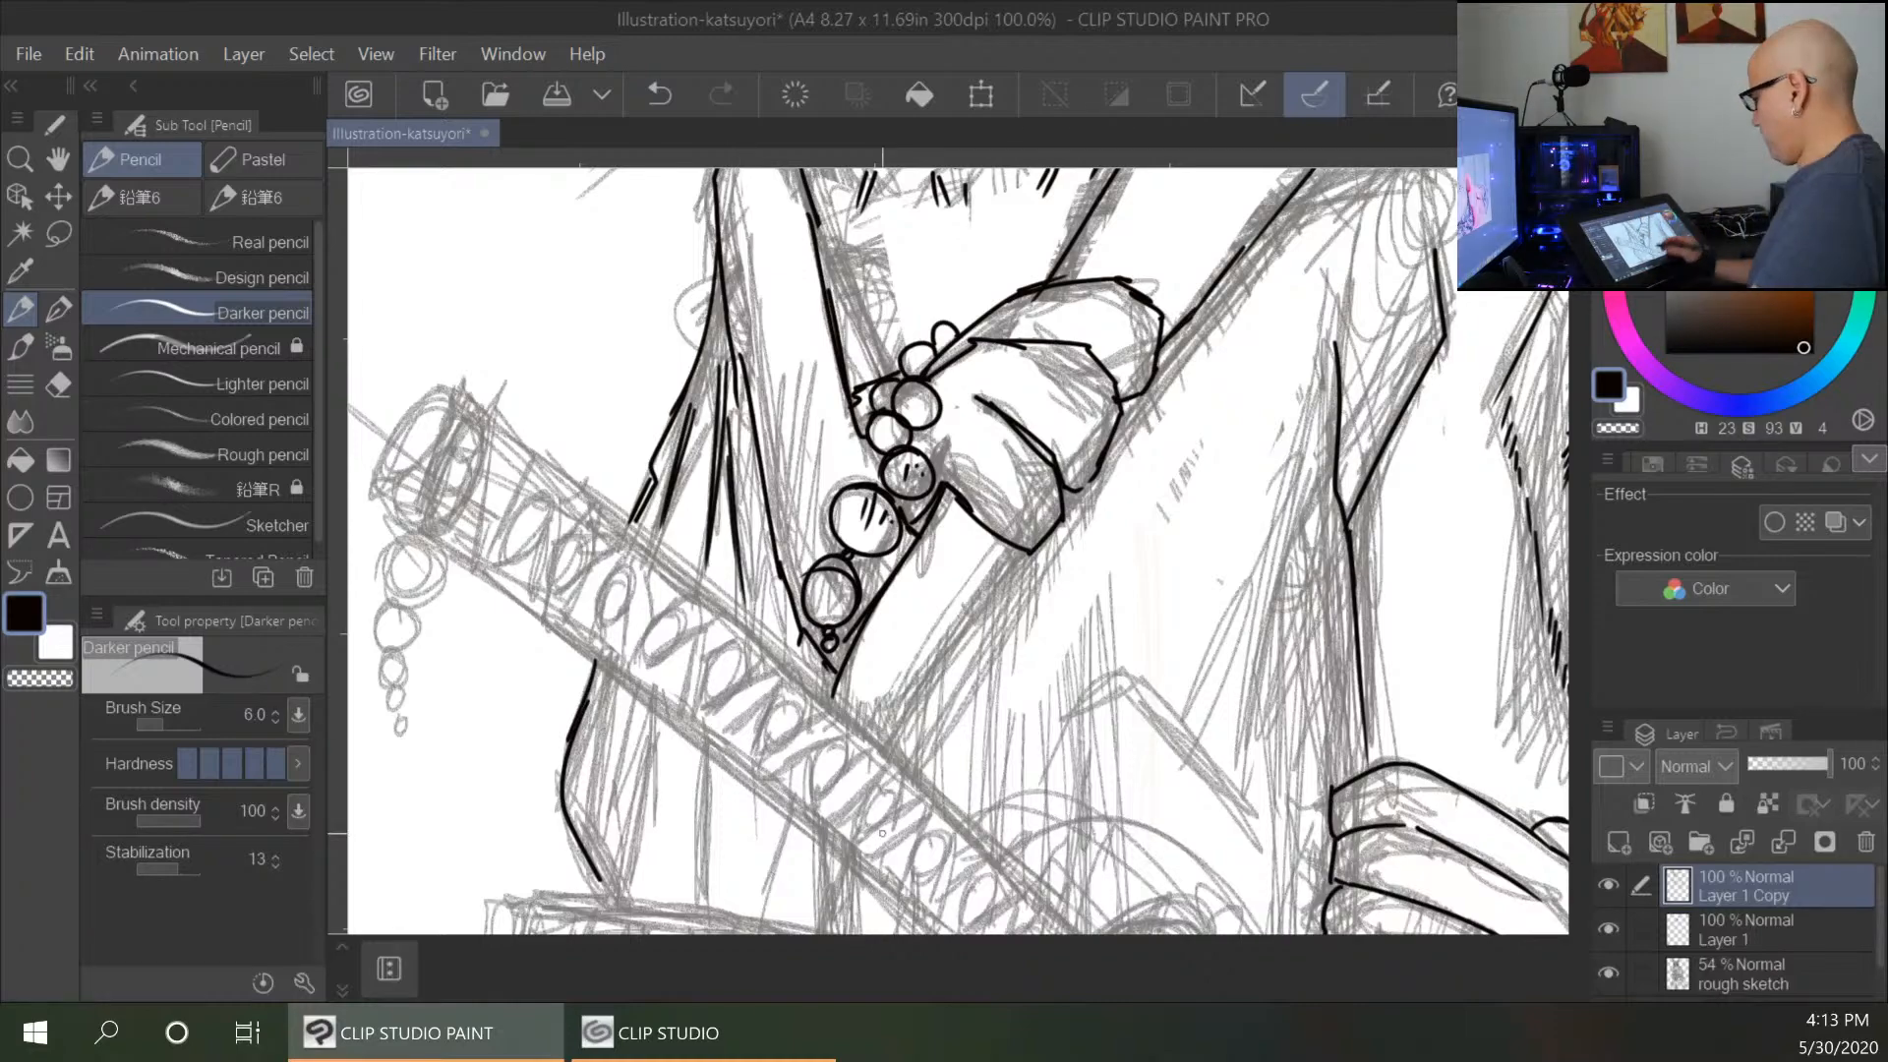
# Draw long curved whiskers on both sides of the cat's muzzle.
pyautogui.scroll(5, 881, 832)
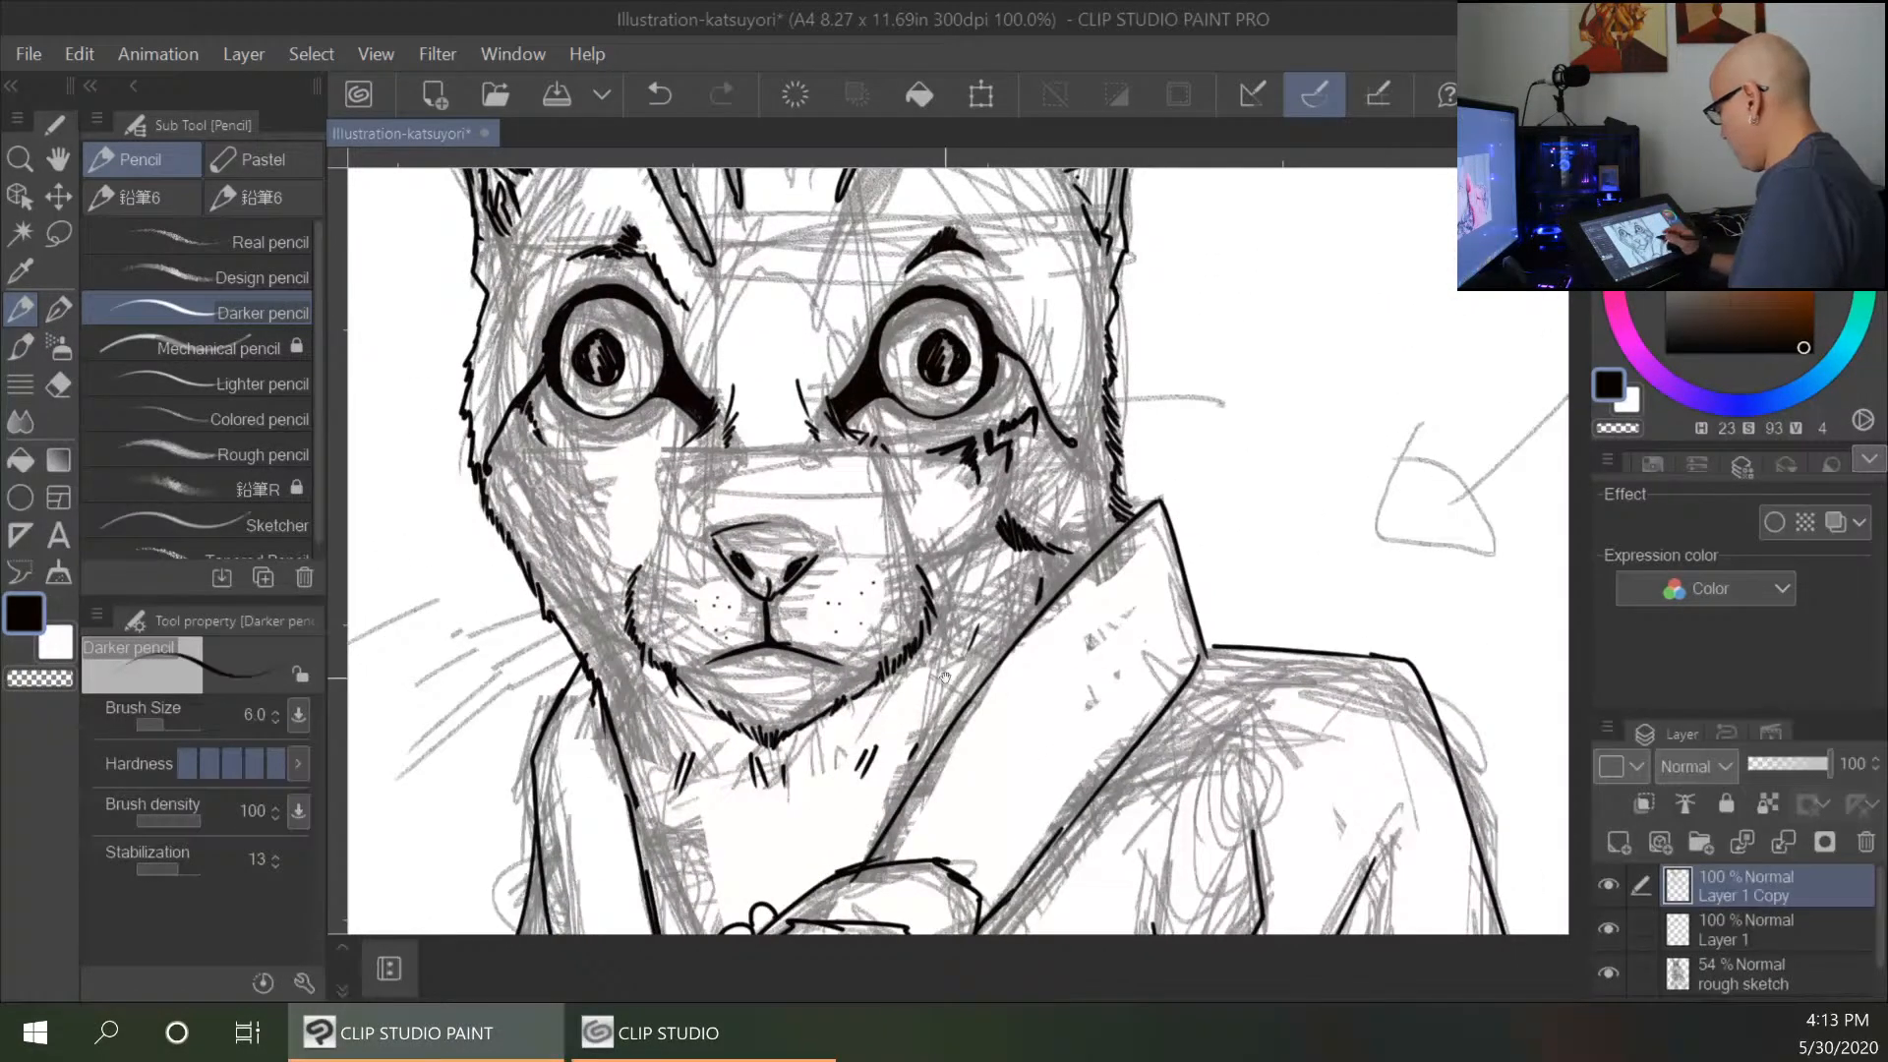
pyautogui.moveTo(1039, 750); pyautogui.dragTo(1252, 670)
pyautogui.moveTo(886, 507); pyautogui.dragTo(624, 560)
pyautogui.moveTo(906, 511)
pyautogui.mouseDown()
pyautogui.moveTo(588, 615)
pyautogui.moveTo(616, 641)
pyautogui.moveTo(601, 704)
pyautogui.mouseUp()
pyautogui.moveTo(889, 563); pyautogui.dragTo(629, 711)
pyautogui.moveTo(901, 491); pyautogui.dragTo(515, 544)
pyautogui.moveTo(1044, 502)
pyautogui.mouseDown()
pyautogui.moveTo(1278, 511)
pyautogui.moveTo(1381, 550)
pyautogui.mouseUp()
pyautogui.moveTo(1044, 534)
pyautogui.mouseDown()
pyautogui.moveTo(1367, 615)
pyautogui.moveTo(1333, 668)
pyautogui.mouseUp()
pyautogui.moveTo(1131, 487); pyautogui.dragTo(1389, 523)
# Ink a slanted fold on the robe's body beside the inner sleeve line and hatch its shadow.
pyautogui.hotkey('ctrl', '-')
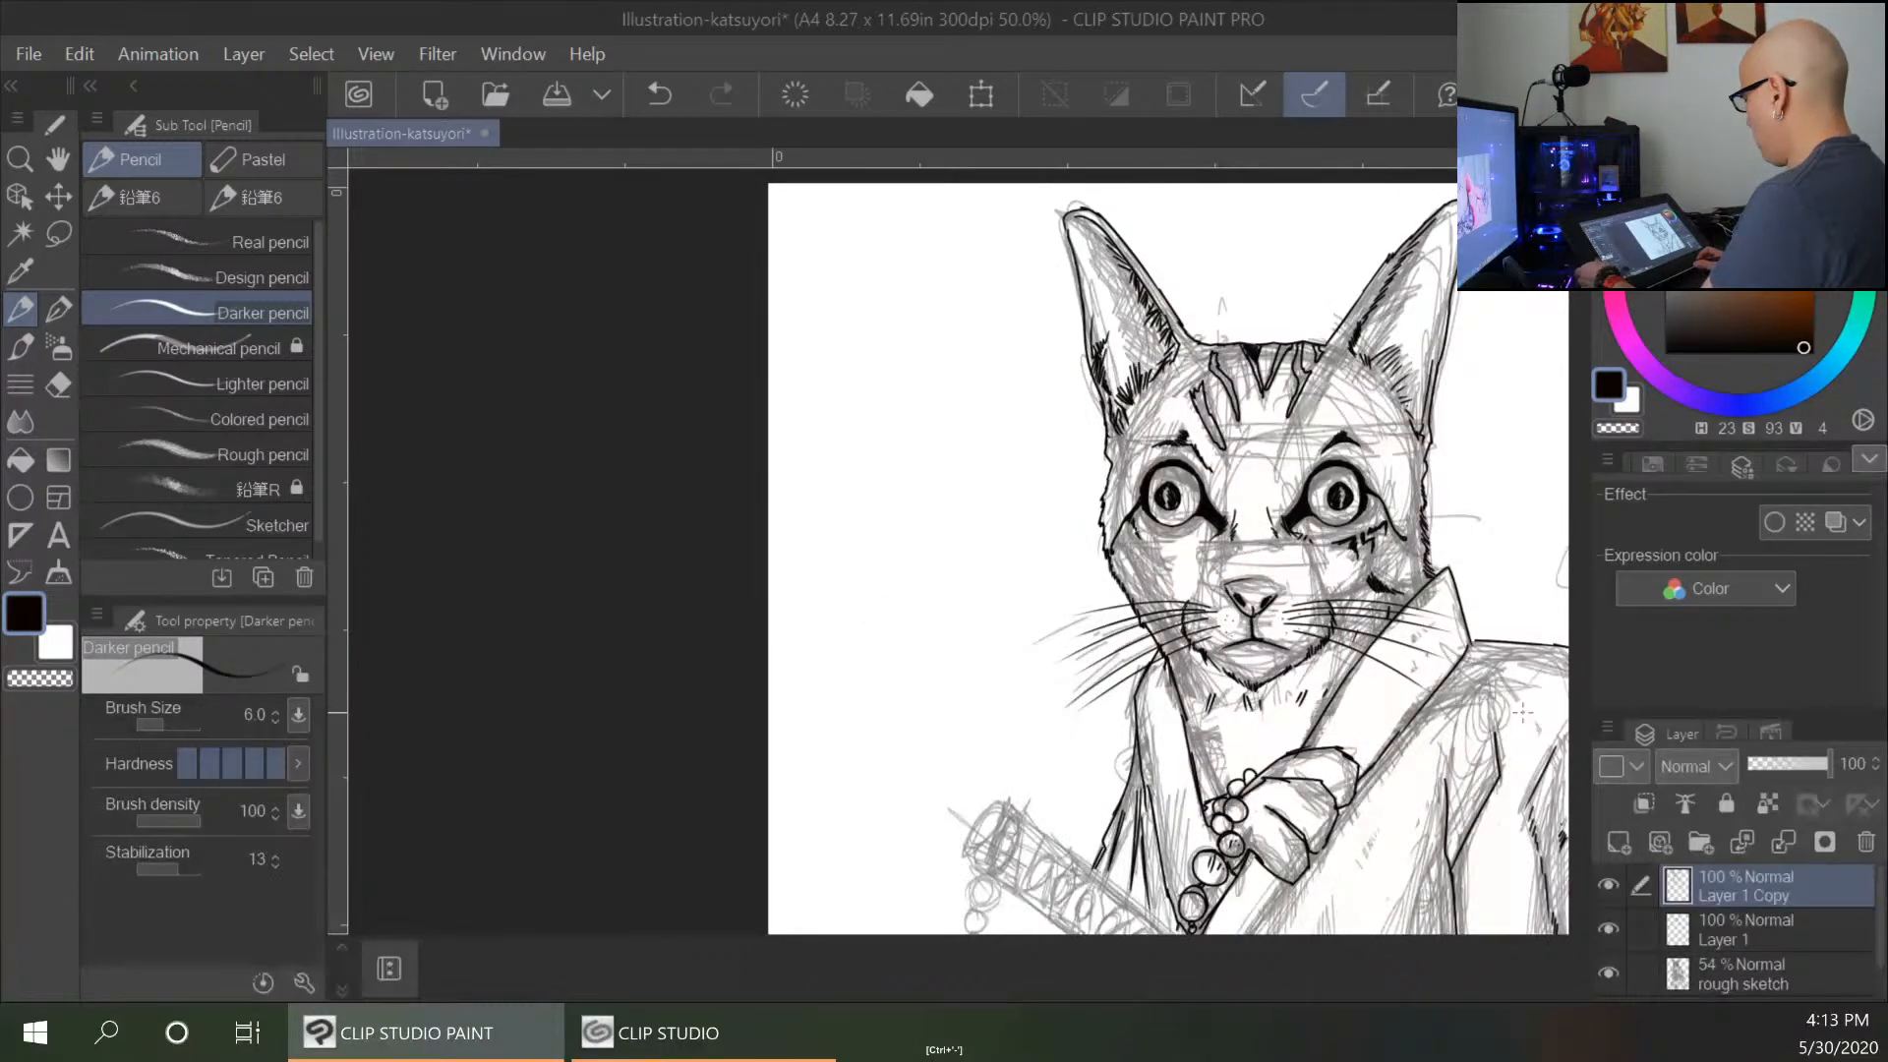
pyautogui.hotkey('ctrl', '-')
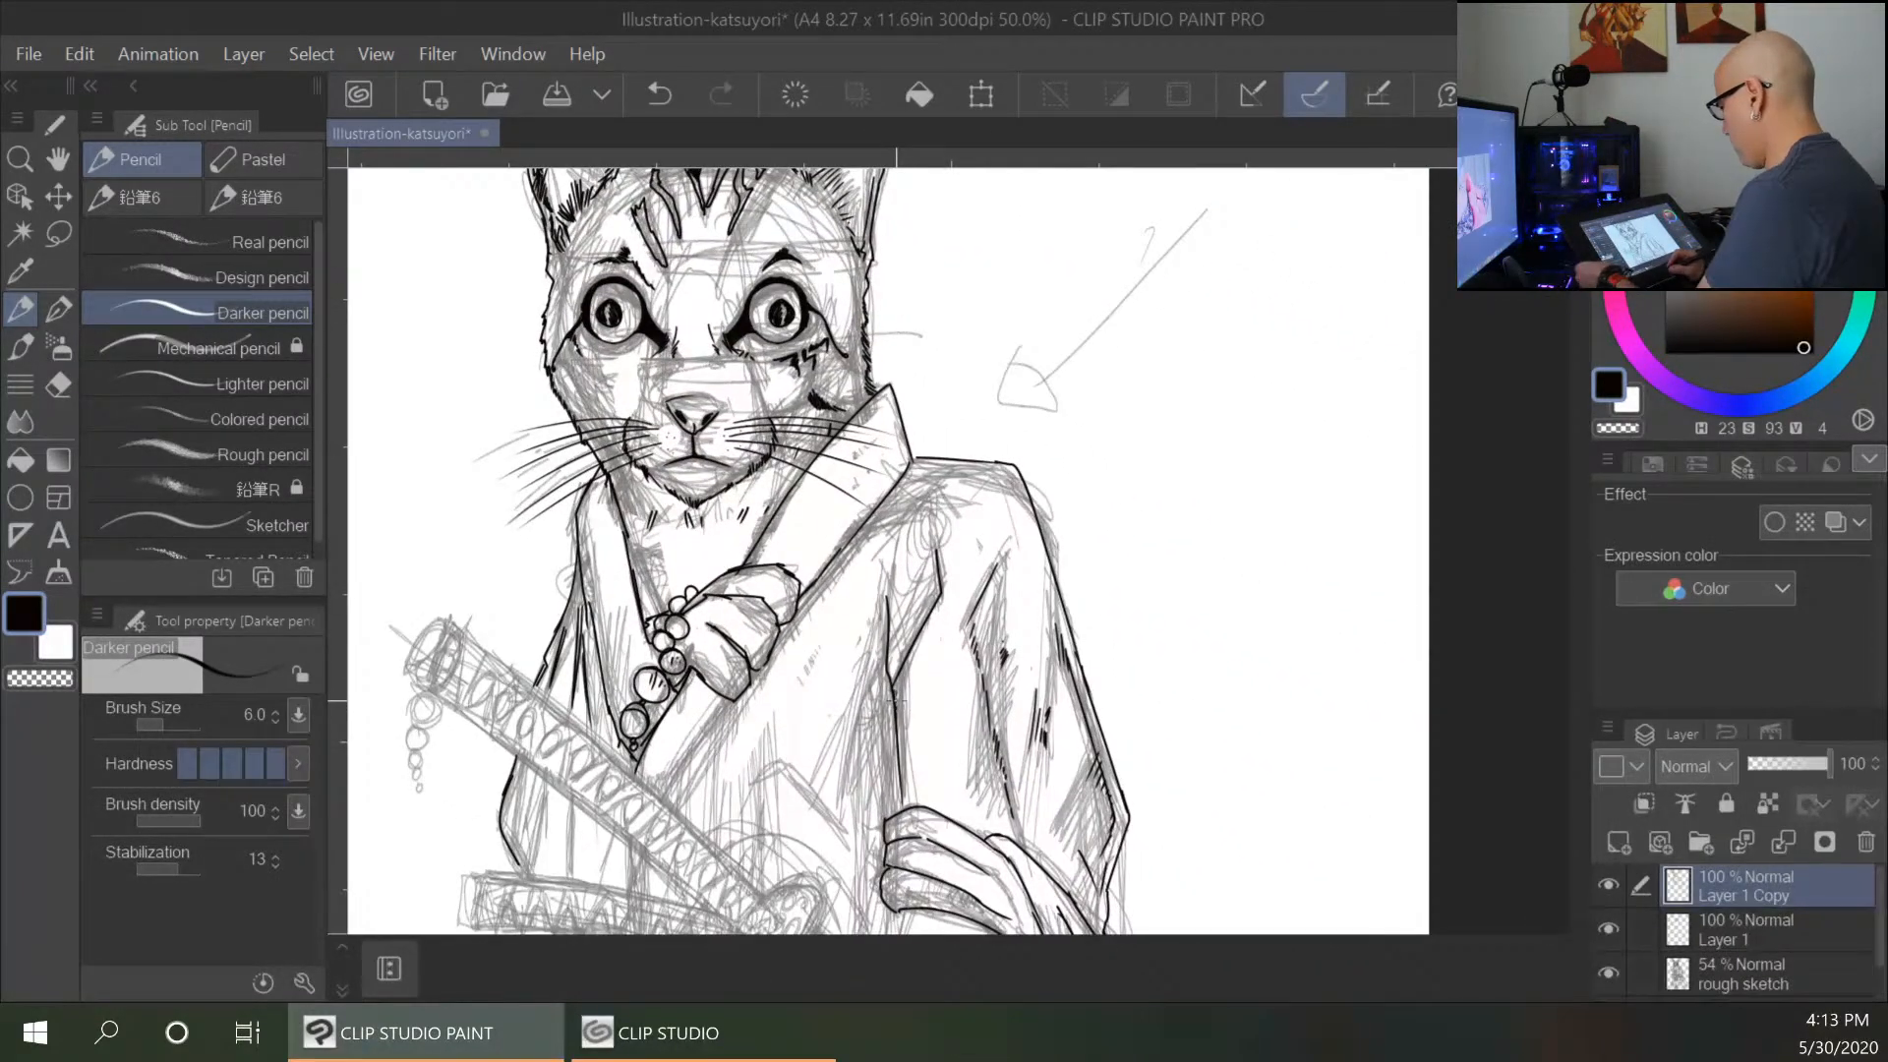
pyautogui.hotkey('ctrl', '-')
pyautogui.moveTo(1077, 806); pyautogui.dragTo(962, 522)
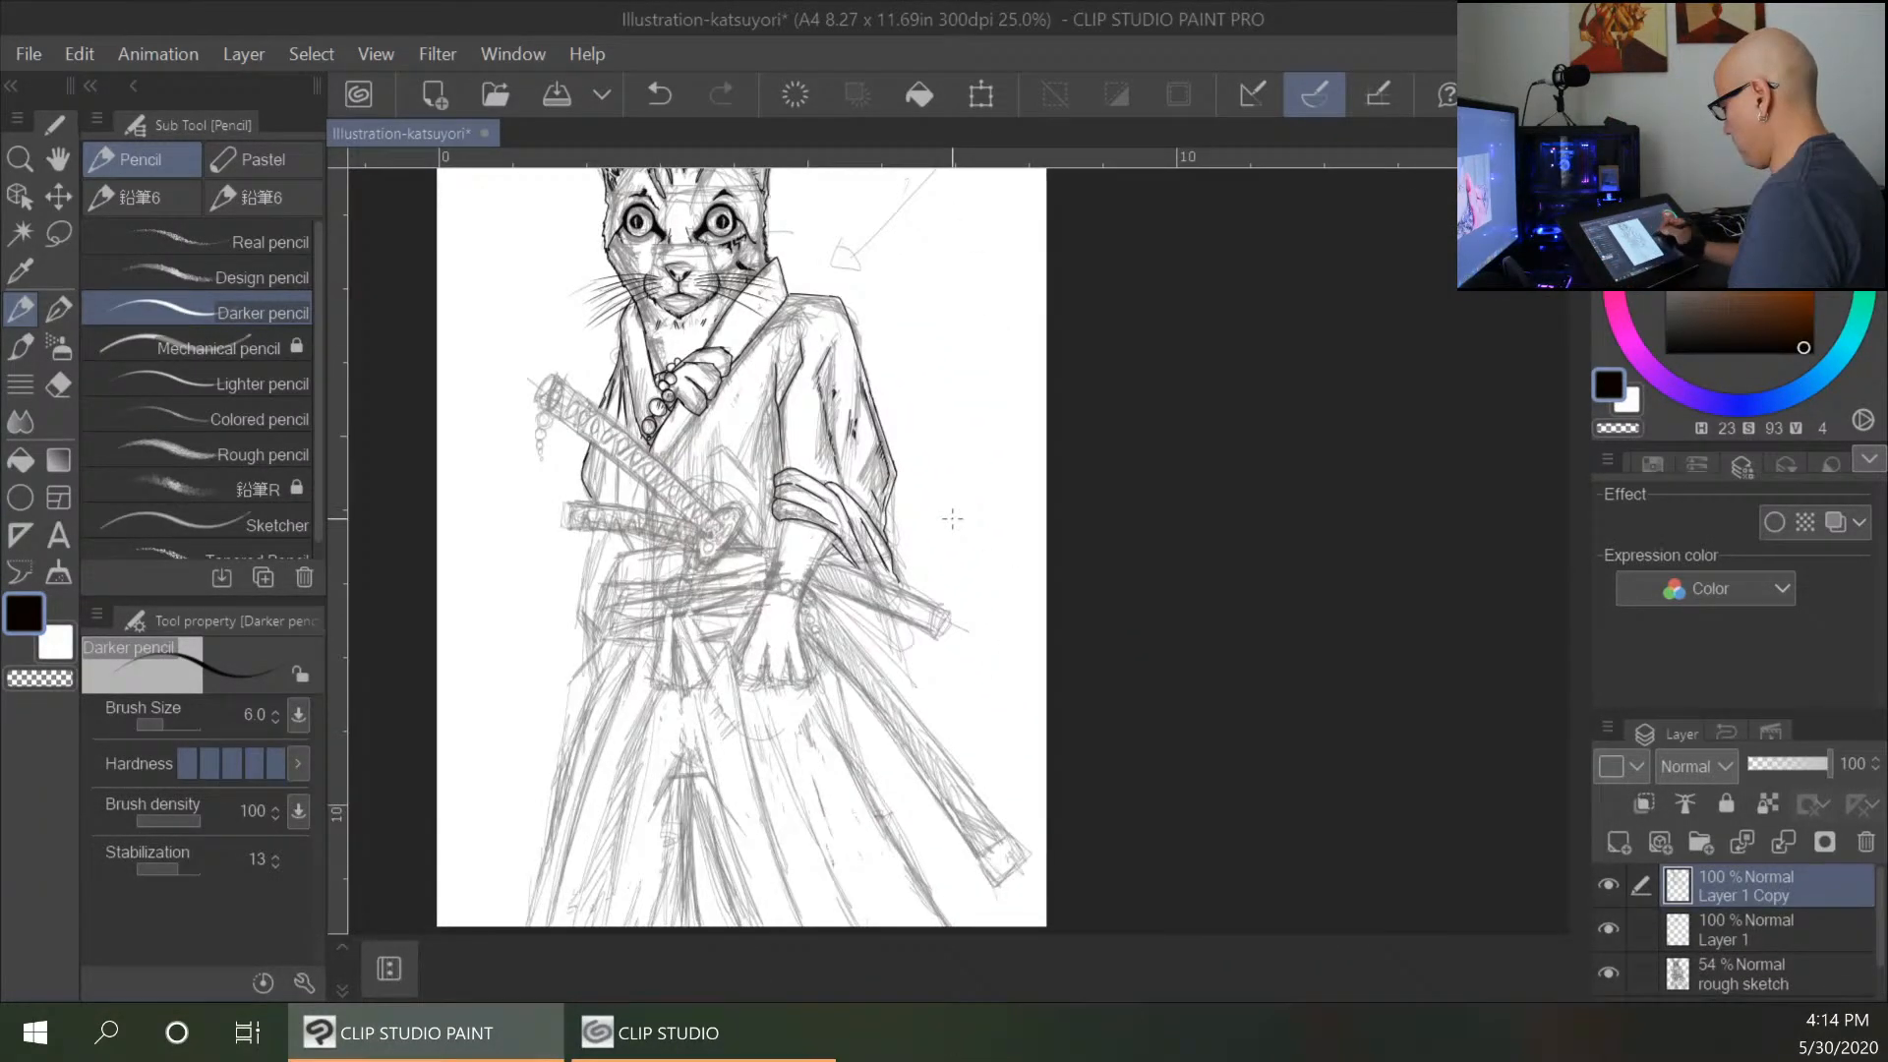
pyautogui.hotkey('ctrl', '+')
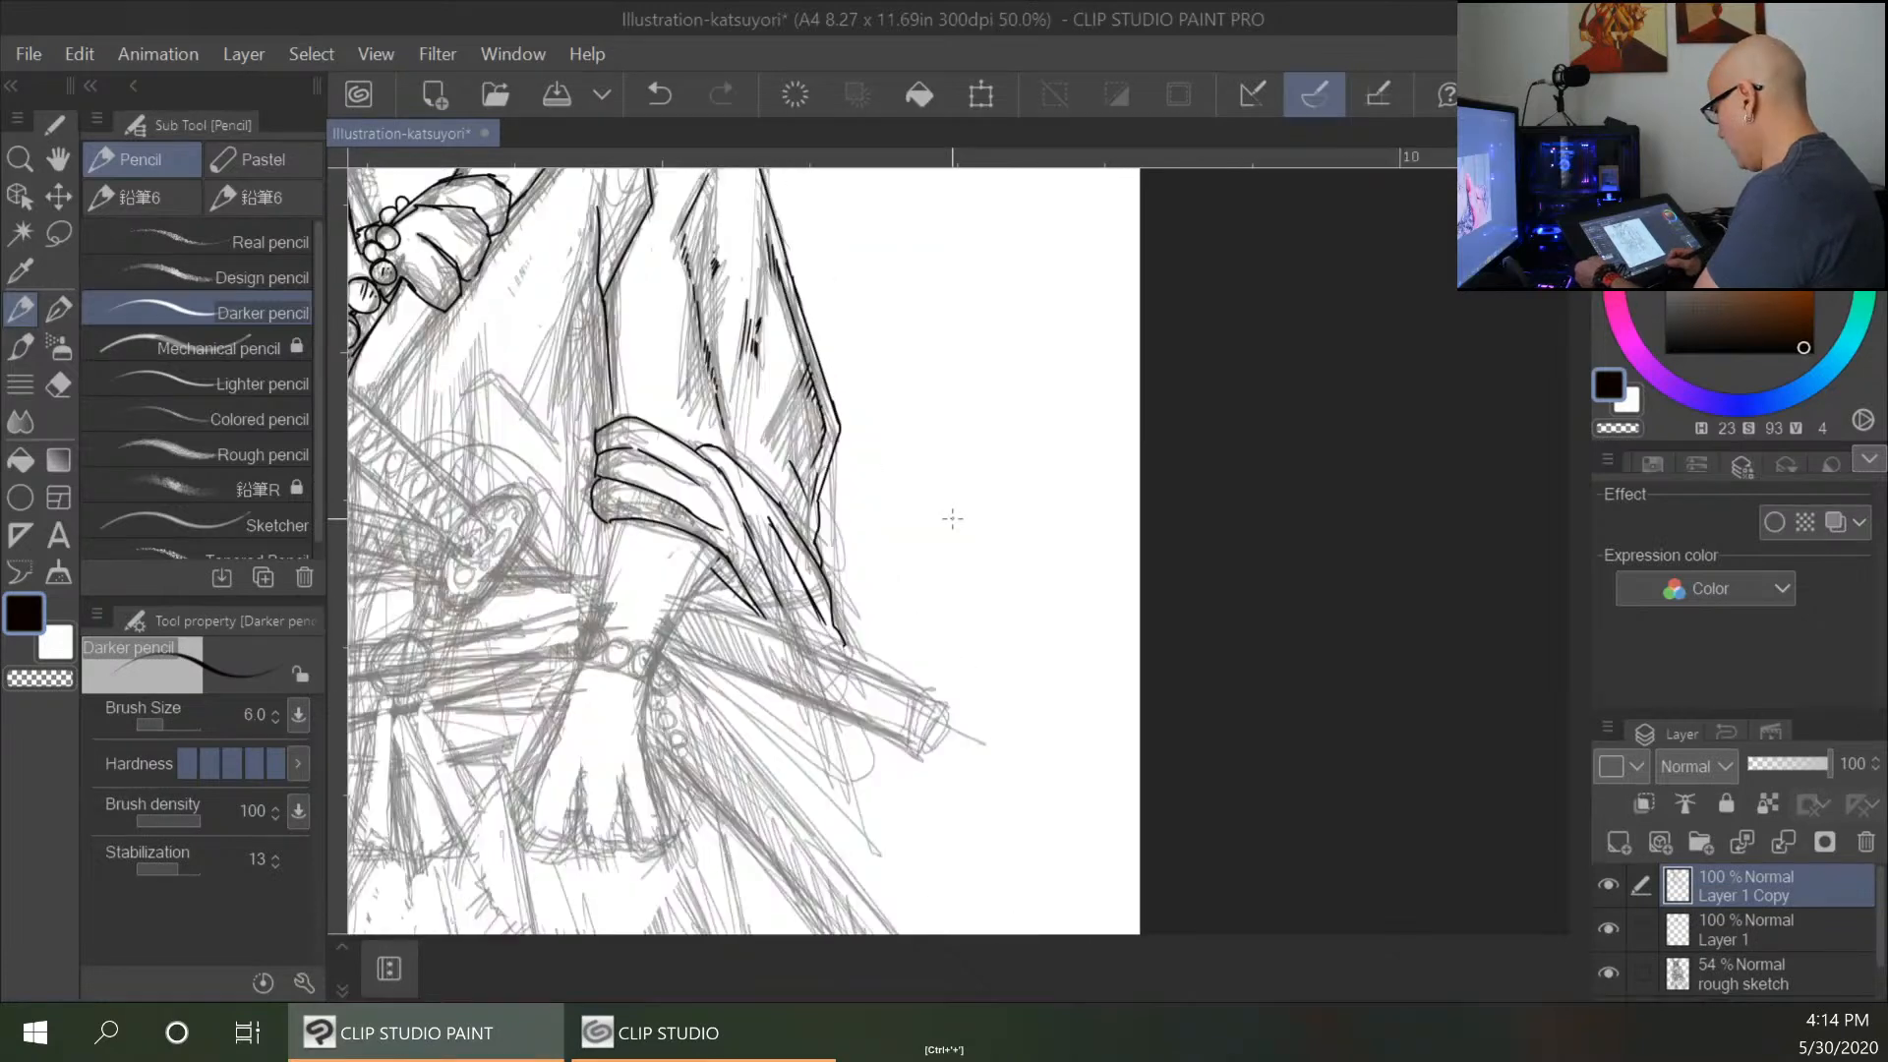
pyautogui.hotkey('ctrl', '+')
pyautogui.moveTo(924, 547); pyautogui.dragTo(1330, 549)
pyautogui.moveTo(1228, 594); pyautogui.dragTo(1224, 773)
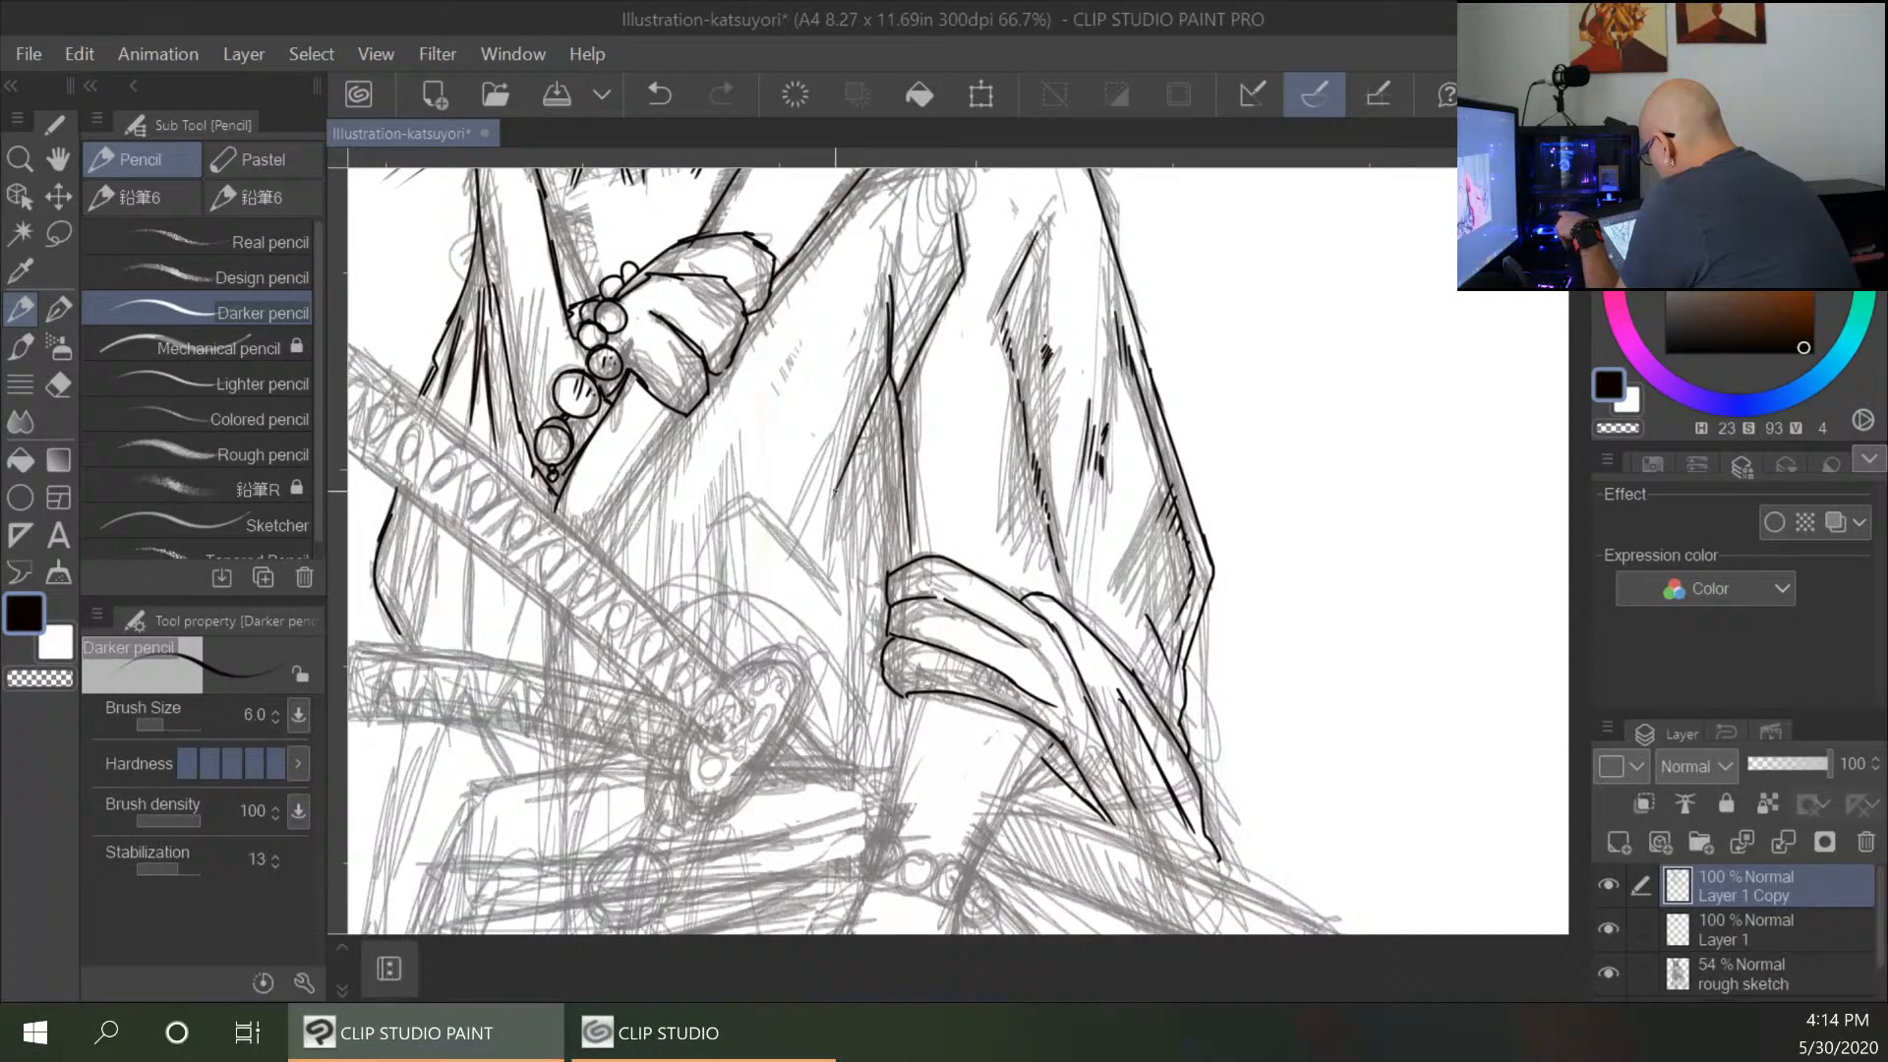
pyautogui.hotkey('ctrl', '+')
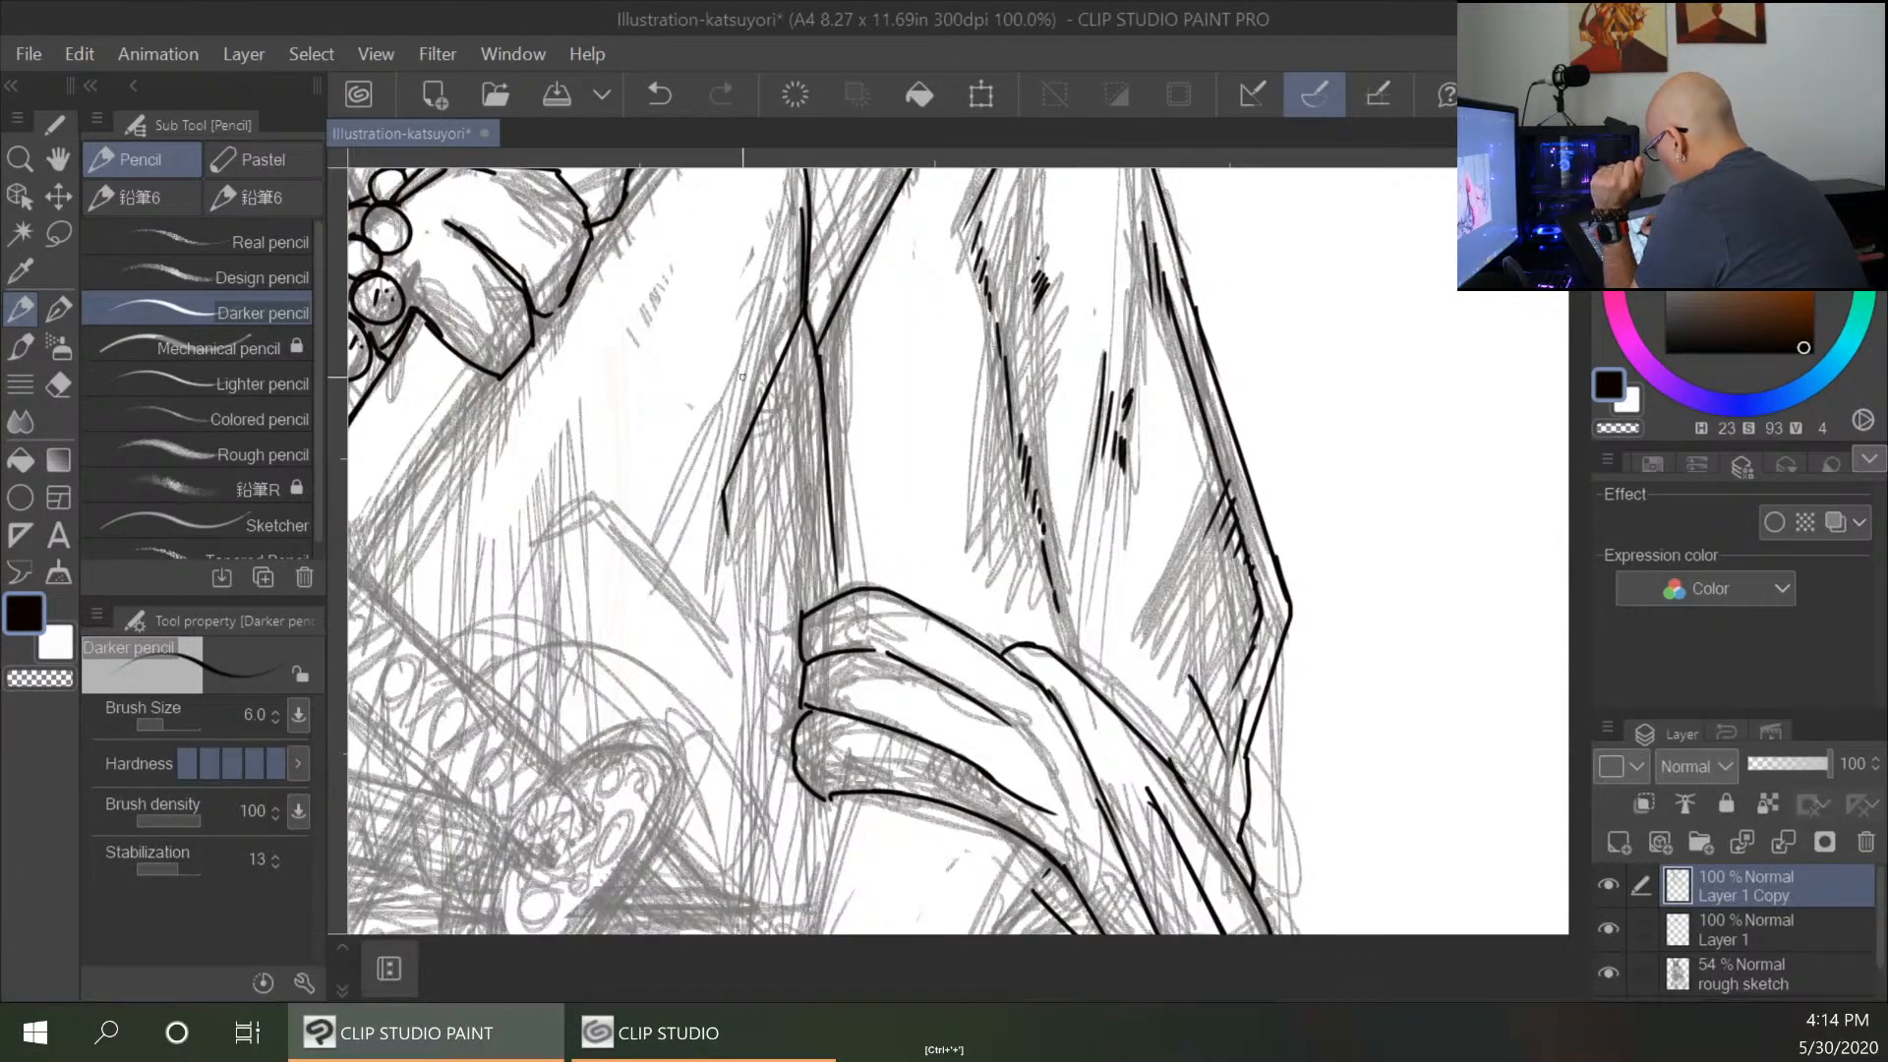
pyautogui.moveTo(807, 376)
pyautogui.mouseDown()
pyautogui.moveTo(774, 417)
pyautogui.moveTo(784, 455)
pyautogui.mouseUp()
pyautogui.moveTo(799, 365); pyautogui.dragTo(780, 387)
pyautogui.moveTo(798, 355); pyautogui.dragTo(782, 380)
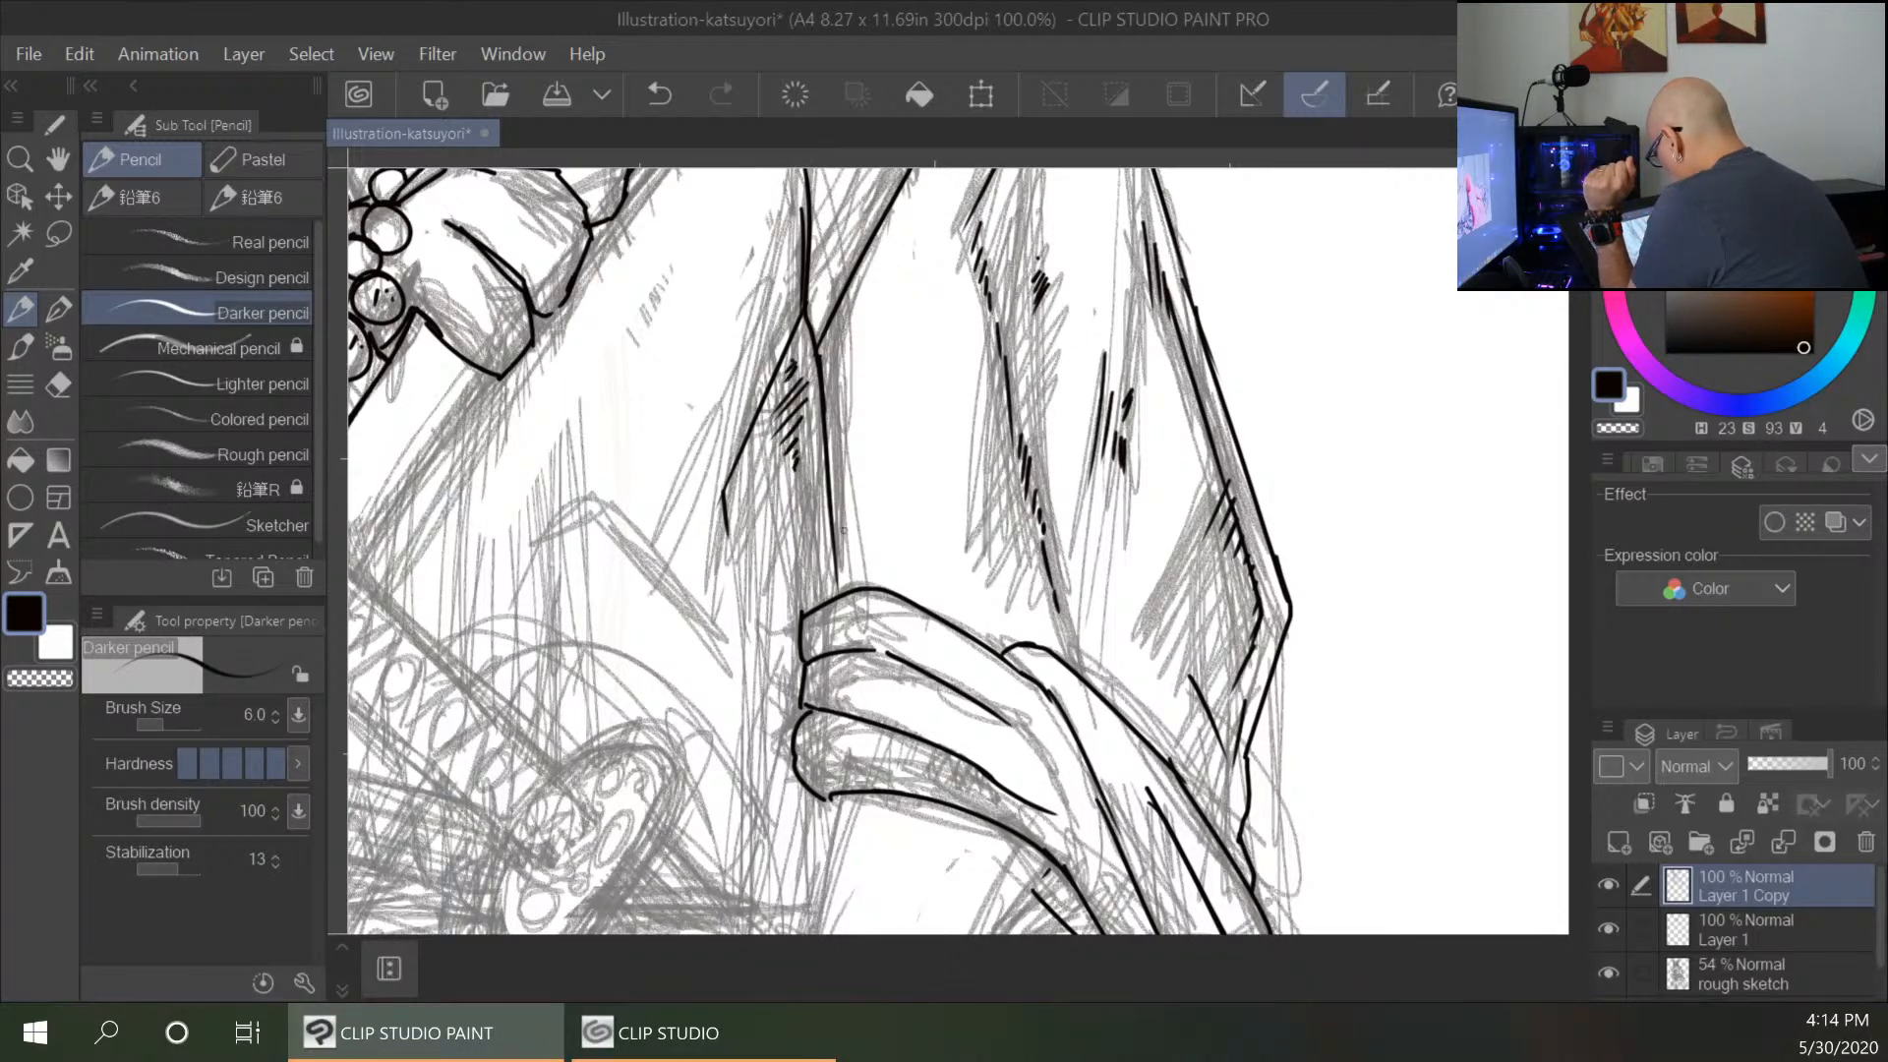
# Ink the bent fold on the robe's front above the sword guard, with hatching along its lower end.
pyautogui.moveTo(565, 515)
pyautogui.mouseDown()
pyautogui.moveTo(604, 500)
pyautogui.moveTo(740, 673)
pyautogui.mouseUp()
pyautogui.moveTo(690, 601)
pyautogui.mouseDown()
pyautogui.moveTo(745, 678)
pyautogui.moveTo(723, 637)
pyautogui.mouseUp()
pyautogui.moveTo(718, 633); pyautogui.dragTo(747, 668)
pyautogui.moveTo(739, 641); pyautogui.dragTo(756, 667)
pyautogui.moveTo(749, 652); pyautogui.dragTo(759, 663)
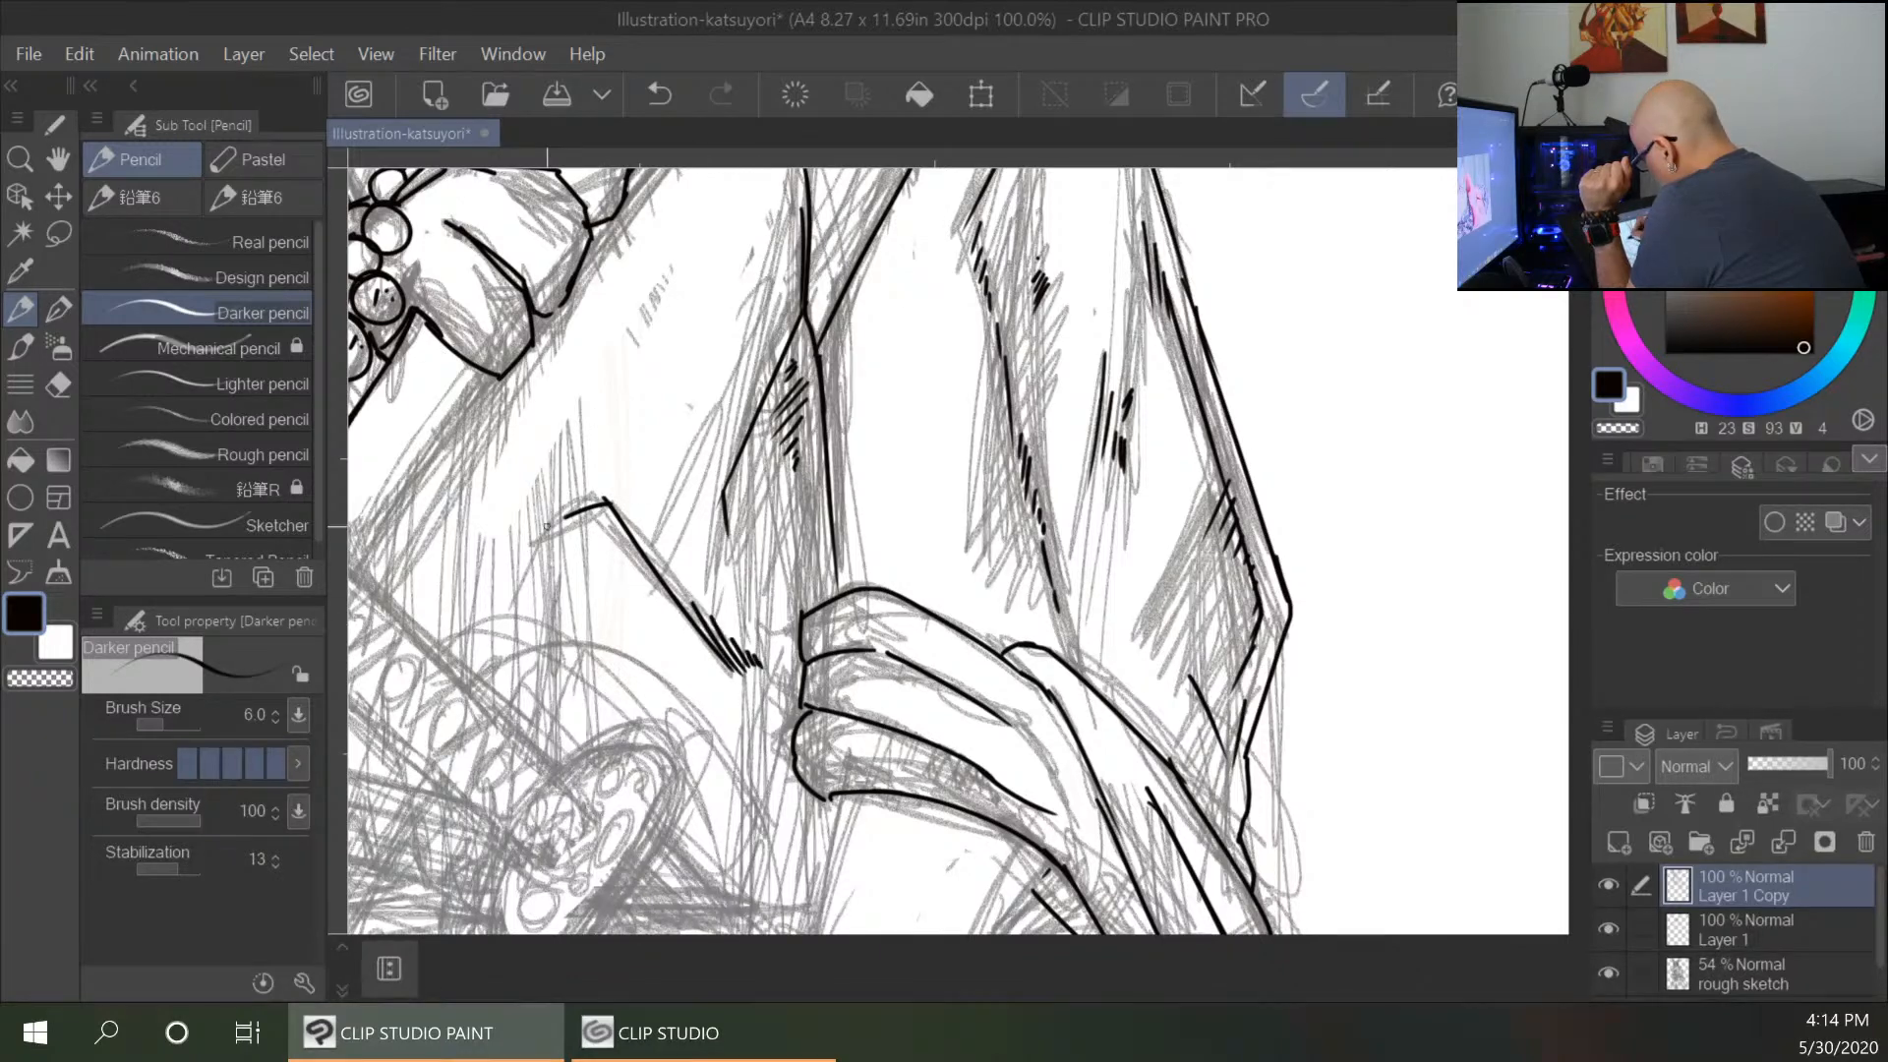
# Ink both sides of the forearm below the rolled cuff with short fur strokes.
pyautogui.moveTo(961, 669); pyautogui.dragTo(1046, 433)
pyautogui.moveTo(926, 582); pyautogui.dragTo(888, 774)
pyautogui.moveTo(1132, 639); pyautogui.dragTo(1081, 725)
pyautogui.moveTo(1091, 702); pyautogui.dragTo(1020, 834)
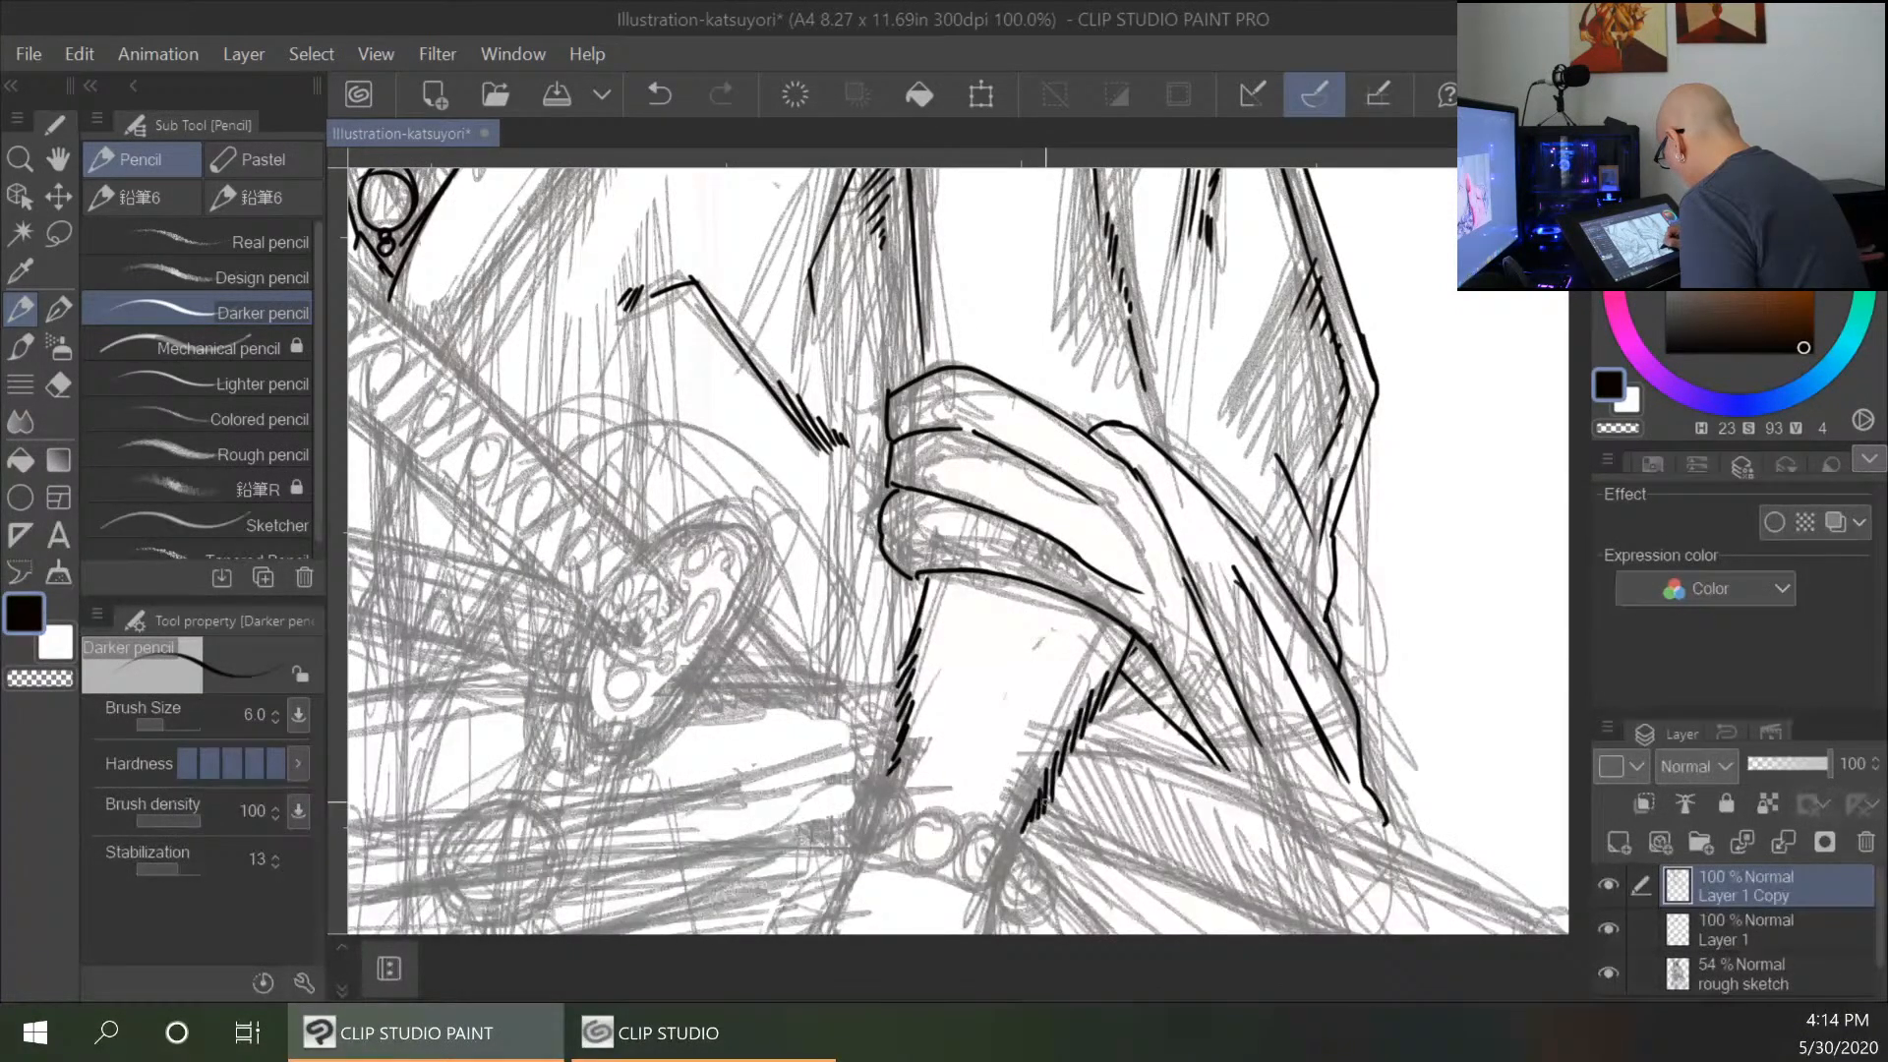
pyautogui.moveTo(930, 566); pyautogui.dragTo(918, 579)
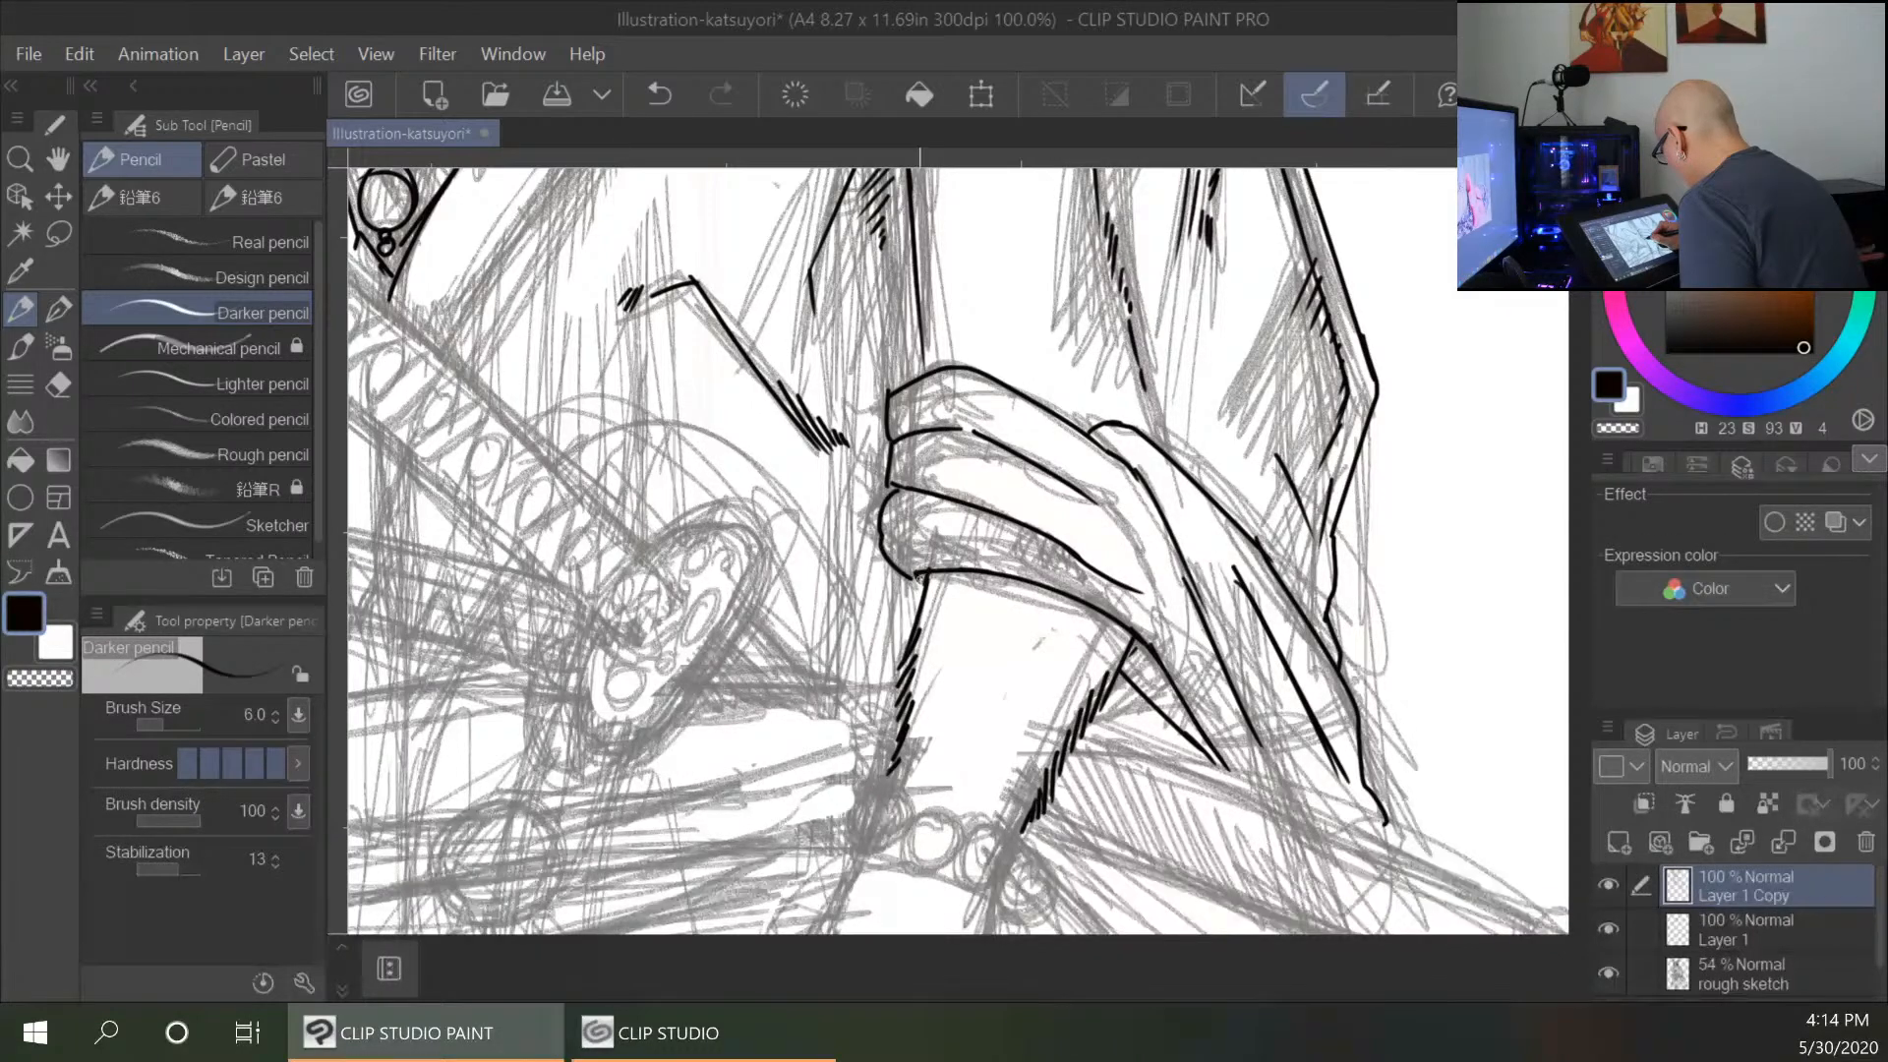
# Ink the round-bead bracelet around the wrist and its dangling string of smaller beads.
pyautogui.moveTo(1276, 699); pyautogui.dragTo(1312, 412)
pyautogui.moveTo(893, 506)
pyautogui.mouseDown()
pyautogui.moveTo(931, 500)
pyautogui.moveTo(897, 565)
pyautogui.moveTo(942, 551)
pyautogui.moveTo(870, 571)
pyautogui.moveTo(906, 556)
pyautogui.moveTo(979, 590)
pyautogui.moveTo(946, 531)
pyautogui.moveTo(974, 590)
pyautogui.moveTo(1004, 602)
pyautogui.mouseUp()
pyautogui.moveTo(1021, 531)
pyautogui.mouseDown()
pyautogui.moveTo(1005, 602)
pyautogui.moveTo(1046, 539)
pyautogui.moveTo(1089, 608)
pyautogui.moveTo(1037, 674)
pyautogui.moveTo(1075, 685)
pyautogui.moveTo(1091, 752)
pyautogui.mouseUp()
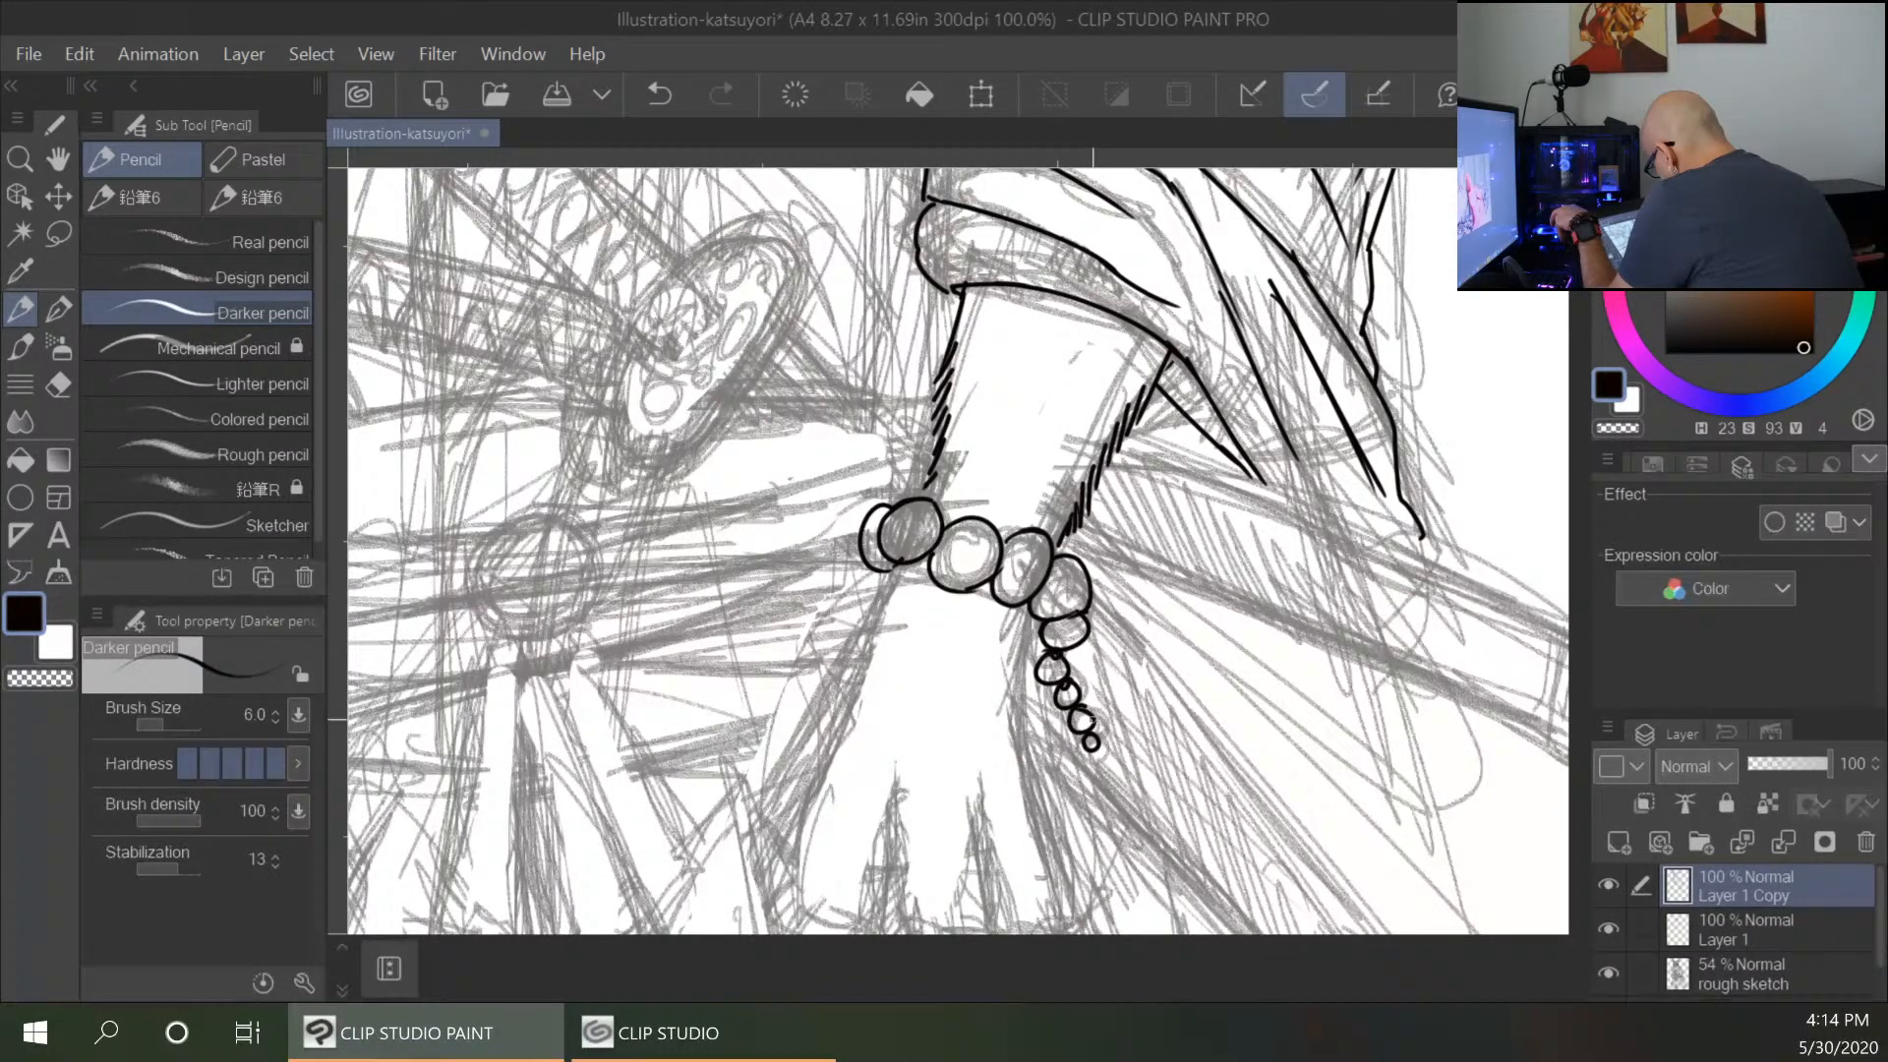
pyautogui.moveTo(1087, 735); pyautogui.dragTo(1099, 756)
# Ink the lowered hand below the bracelet, outlining the thumb, fingers and outer edge.
pyautogui.moveTo(891, 562)
pyautogui.mouseDown()
pyautogui.moveTo(797, 706)
pyautogui.moveTo(780, 767)
pyautogui.moveTo(808, 796)
pyautogui.moveTo(796, 902)
pyautogui.mouseUp()
pyautogui.moveTo(1248, 814); pyautogui.dragTo(1284, 619)
pyautogui.moveTo(834, 702)
pyautogui.mouseDown()
pyautogui.moveTo(917, 706)
pyautogui.moveTo(936, 736)
pyautogui.moveTo(998, 727)
pyautogui.moveTo(1016, 640)
pyautogui.moveTo(1022, 738)
pyautogui.moveTo(1093, 720)
pyautogui.moveTo(1092, 703)
pyautogui.mouseUp()
pyautogui.moveTo(1064, 440)
pyautogui.mouseDown()
pyautogui.moveTo(1056, 598)
pyautogui.moveTo(1084, 701)
pyautogui.mouseUp()
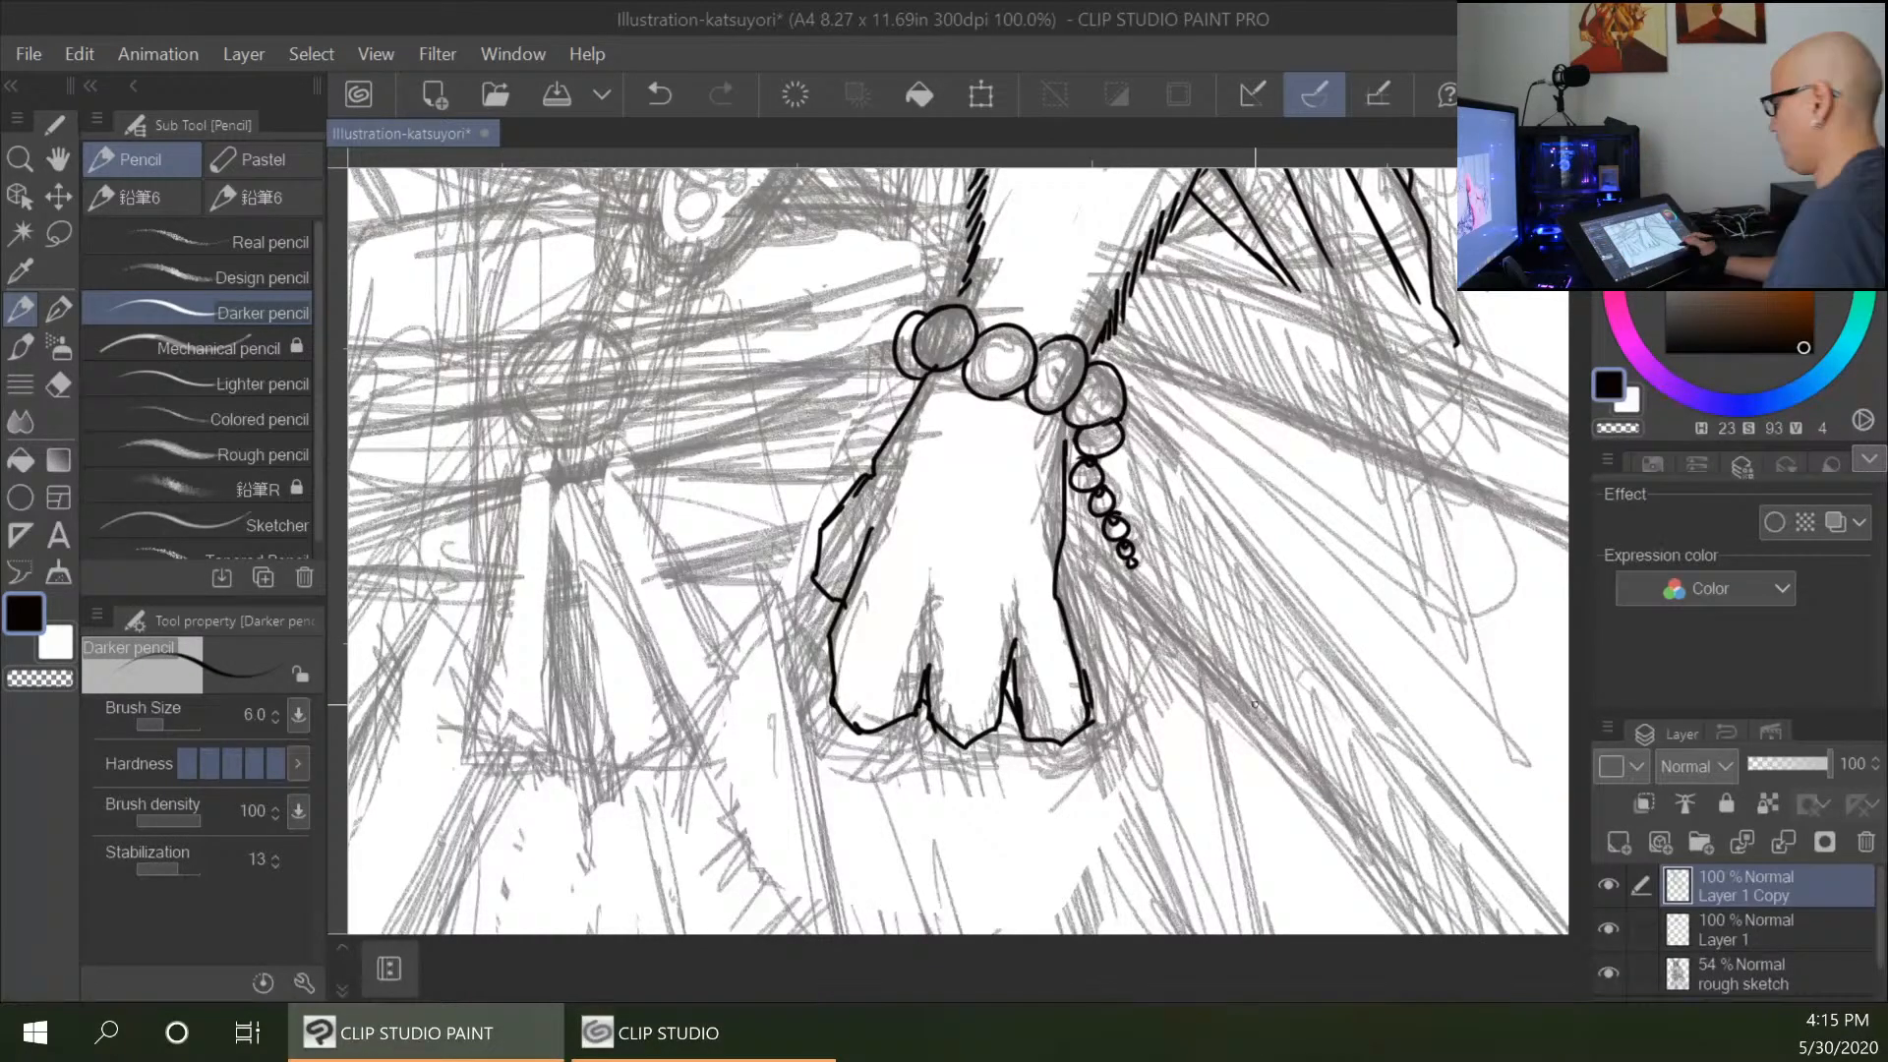
# Ink the upper sword's oval guard and the ornamental holes on its face.
pyautogui.moveTo(1235, 577); pyautogui.dragTo(1204, 970)
pyautogui.moveTo(689, 455)
pyautogui.mouseDown()
pyautogui.moveTo(842, 600)
pyautogui.moveTo(938, 594)
pyautogui.moveTo(942, 678)
pyautogui.moveTo(860, 752)
pyautogui.moveTo(780, 705)
pyautogui.moveTo(866, 759)
pyautogui.moveTo(893, 744)
pyautogui.mouseUp()
pyautogui.moveTo(952, 644)
pyautogui.mouseDown()
pyautogui.moveTo(887, 752)
pyautogui.moveTo(797, 752)
pyautogui.moveTo(905, 654)
pyautogui.mouseUp()
pyautogui.moveTo(866, 721); pyautogui.dragTo(869, 713)
pyautogui.moveTo(896, 600); pyautogui.dragTo(915, 612)
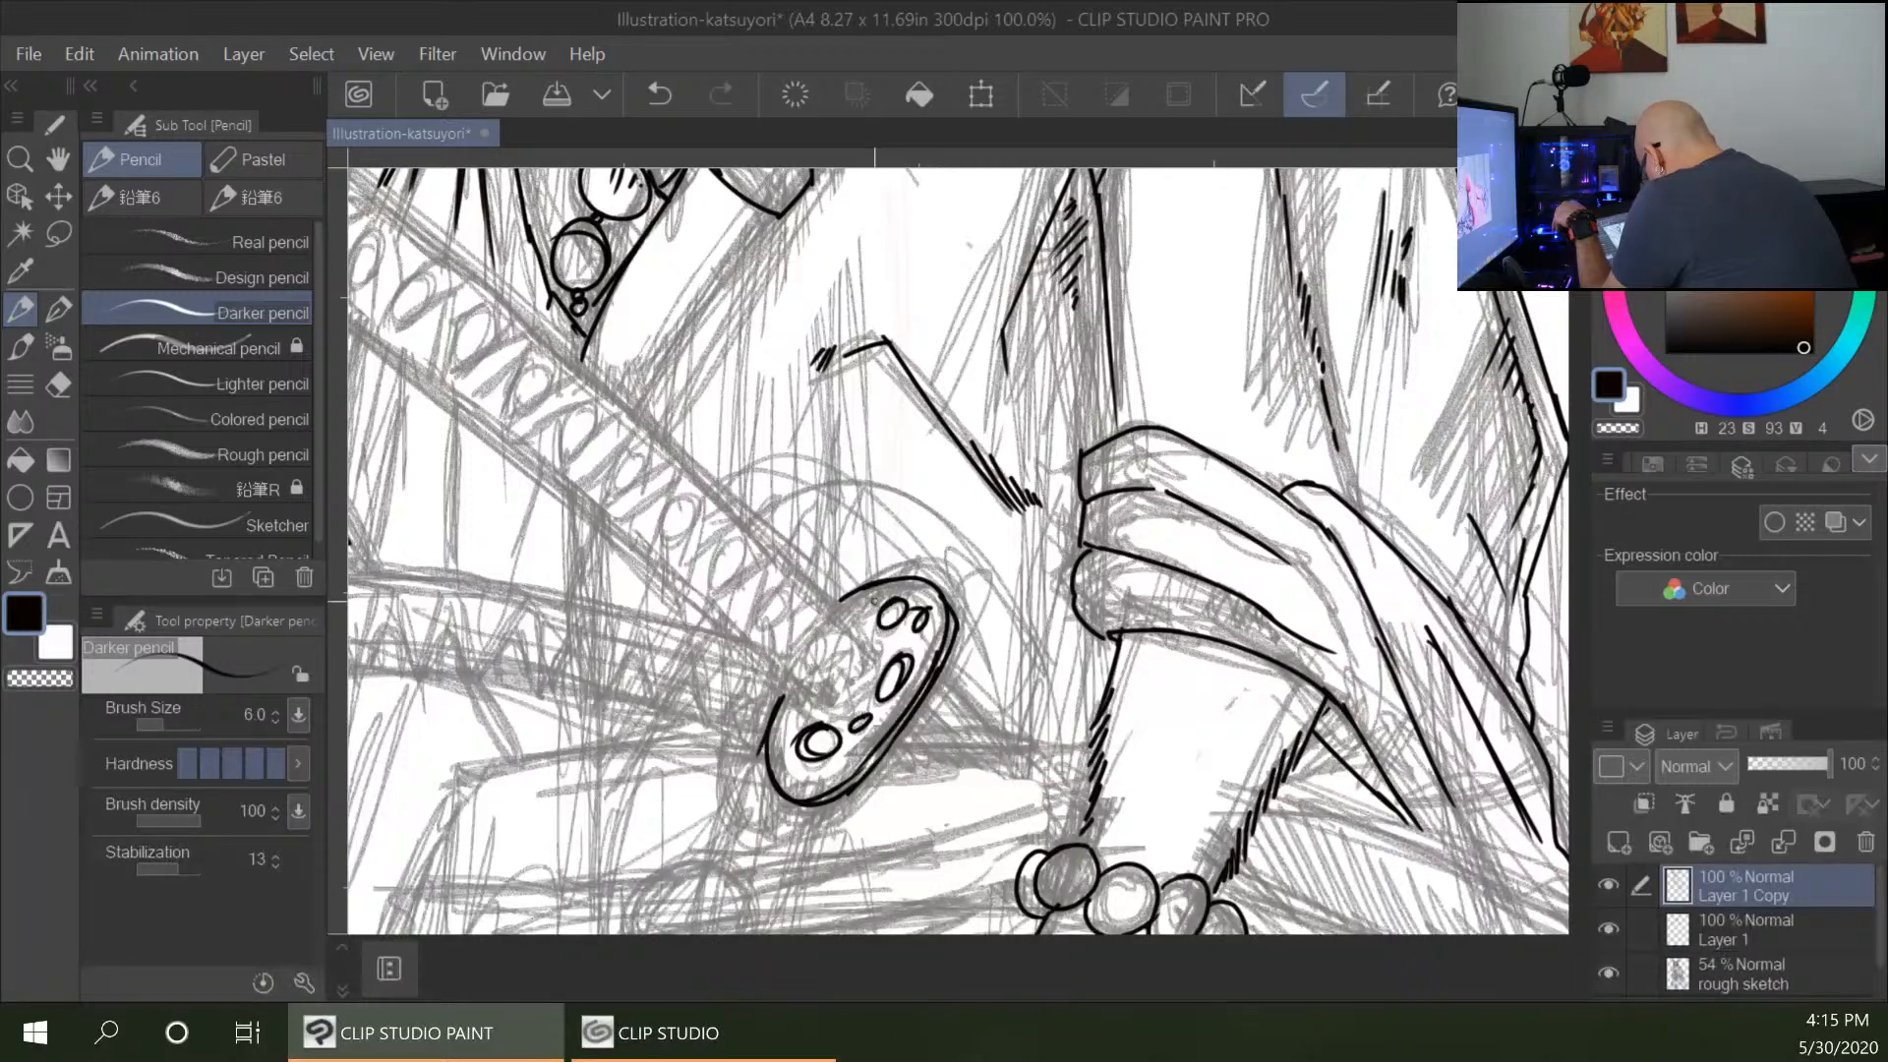
# Ink the two long edges of the upper sword's handle down to the guard, redoing the lower edge once.
pyautogui.moveTo(915, 395)
pyautogui.mouseDown()
pyautogui.moveTo(1173, 524)
pyautogui.moveTo(1160, 512)
pyautogui.mouseUp()
pyautogui.moveTo(439, 321); pyautogui.dragTo(714, 551)
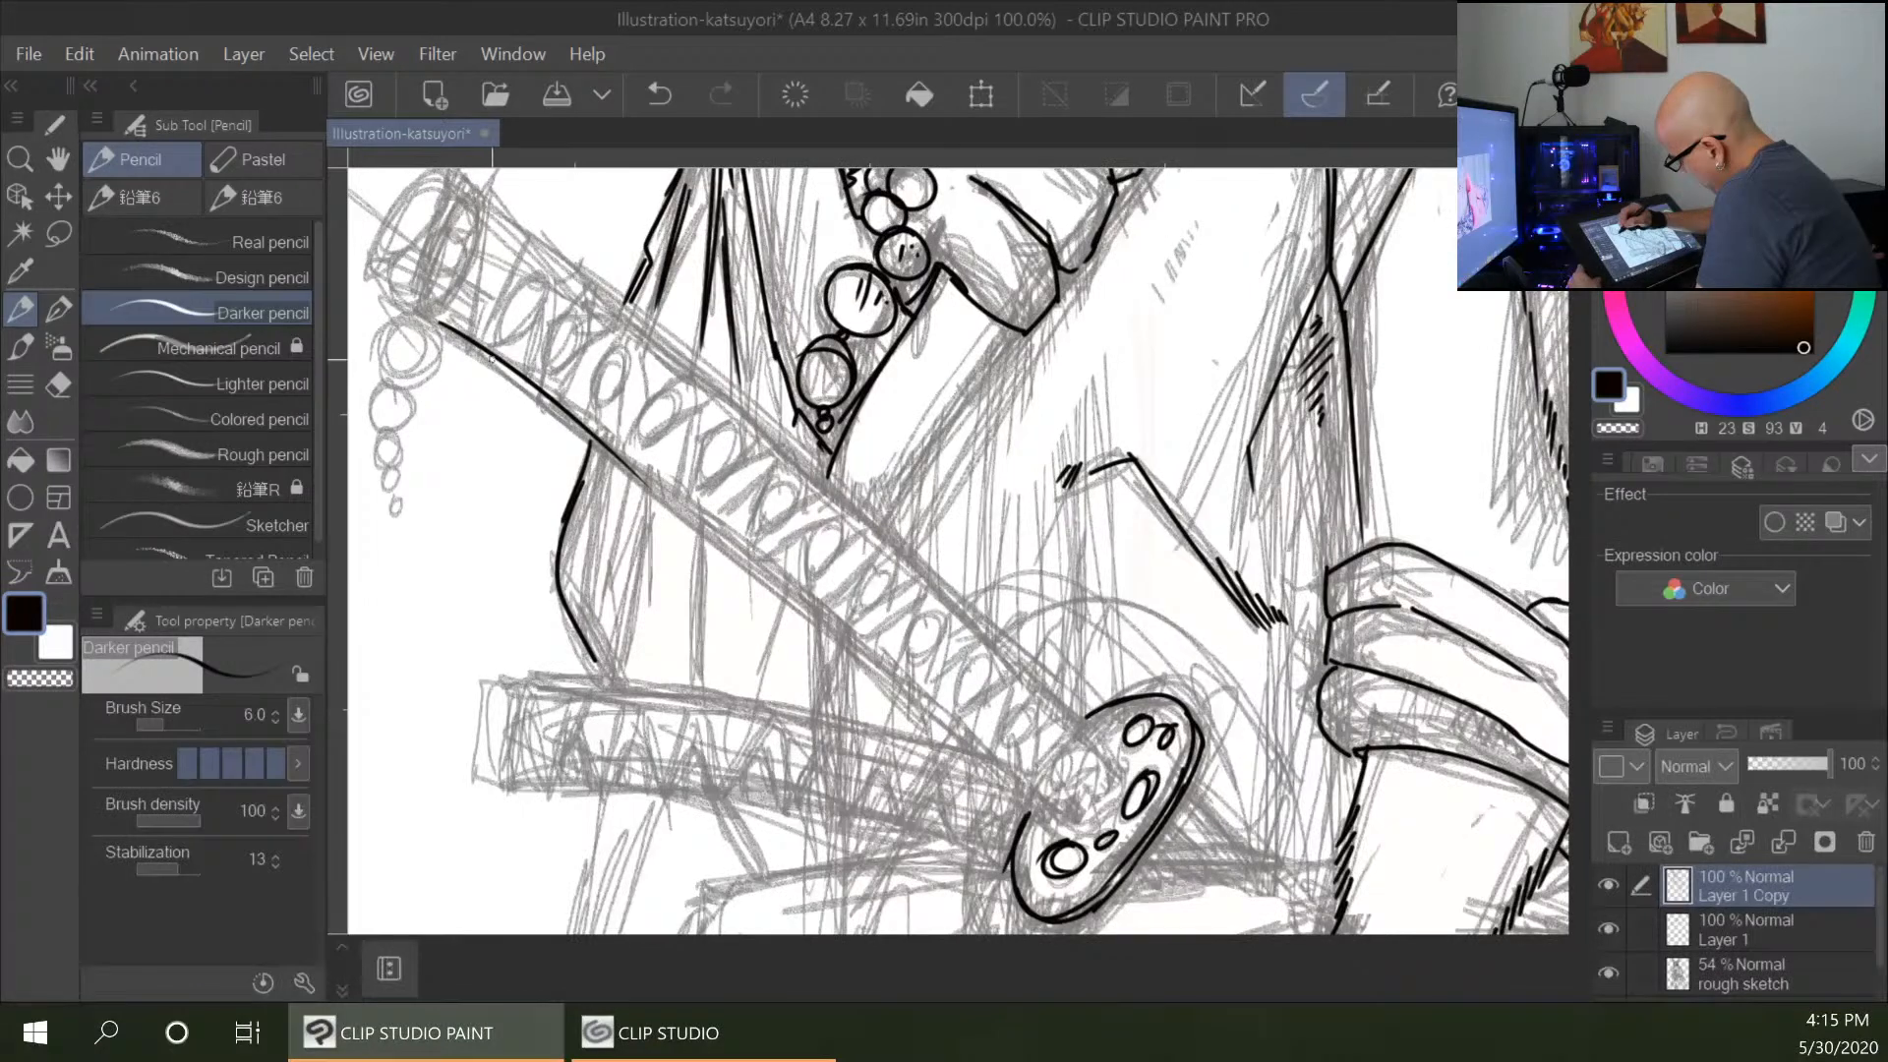
pyautogui.hotkey('ctrl', 'z')
pyautogui.moveTo(438, 325)
pyautogui.mouseDown()
pyautogui.moveTo(799, 608)
pyautogui.moveTo(789, 585)
pyautogui.moveTo(754, 572)
pyautogui.moveTo(1050, 824)
pyautogui.mouseUp()
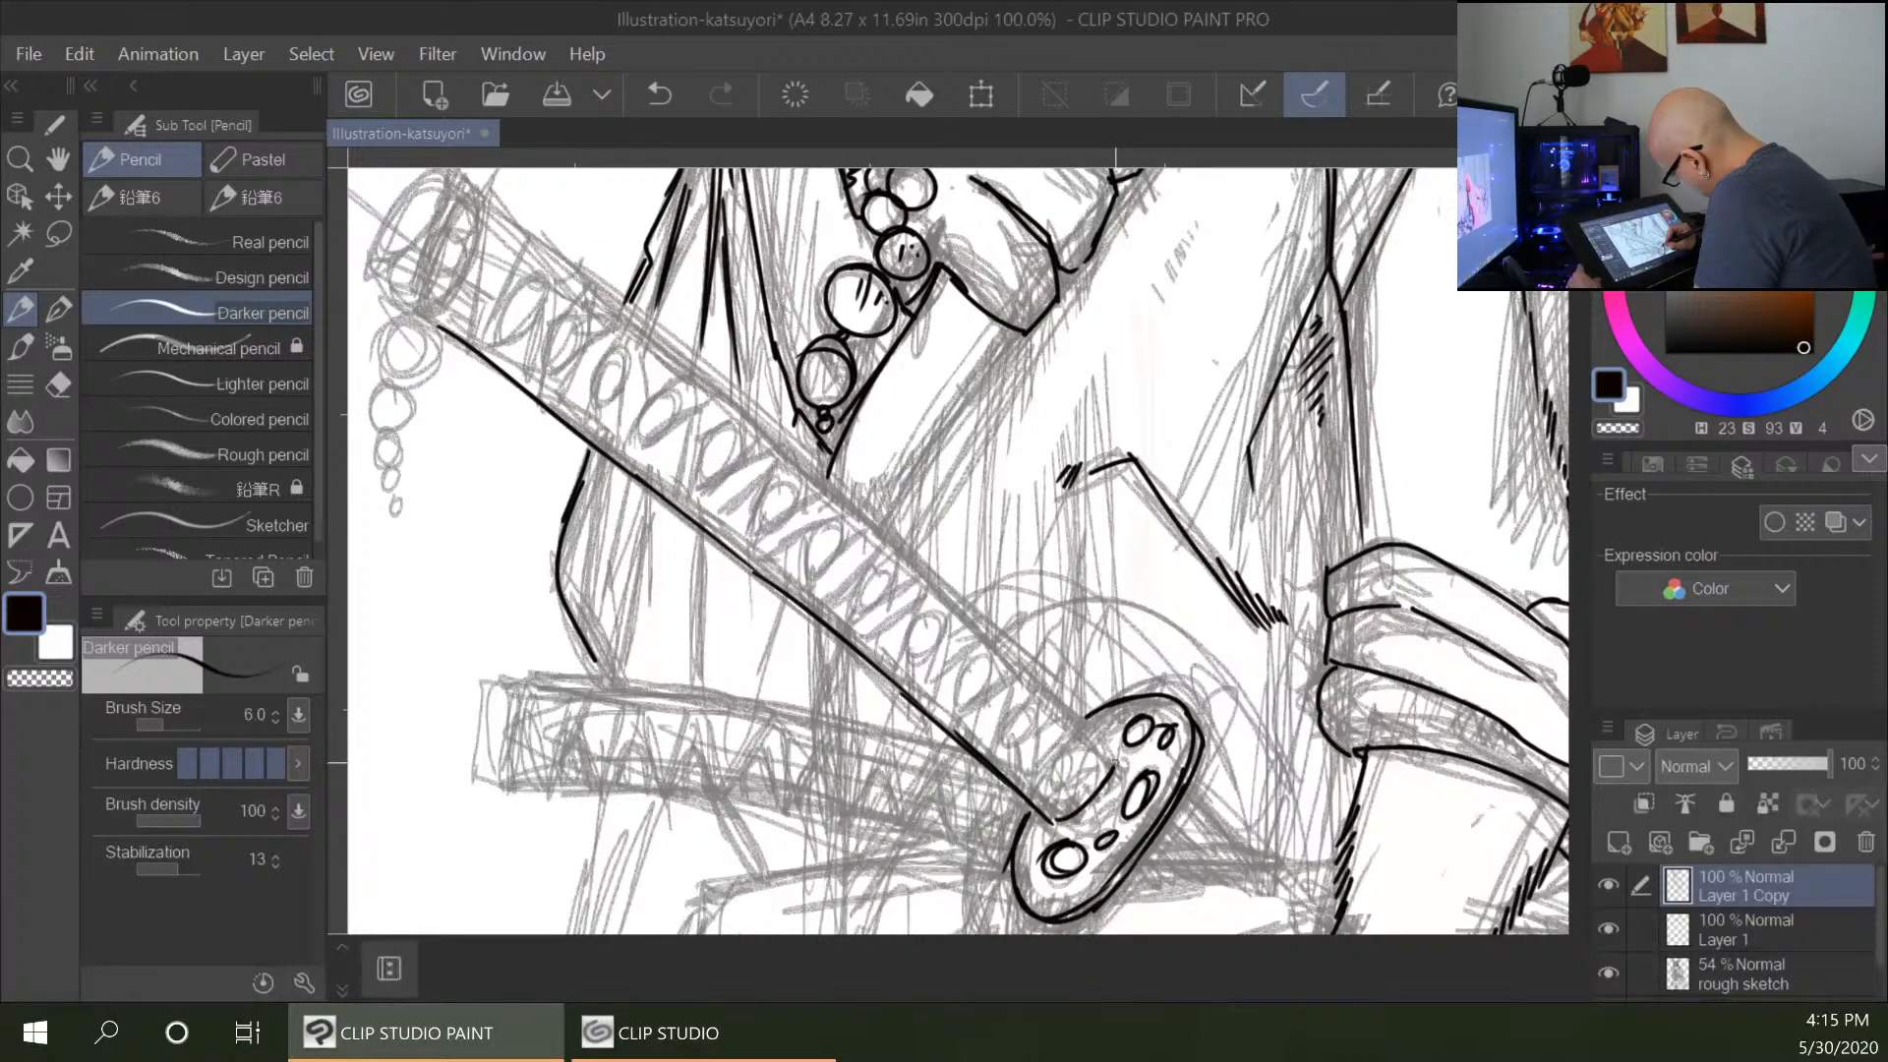
pyautogui.moveTo(530, 232)
pyautogui.mouseDown()
pyautogui.moveTo(963, 605)
pyautogui.moveTo(1111, 764)
pyautogui.mouseUp()
pyautogui.moveTo(1067, 706); pyautogui.dragTo(1117, 763)
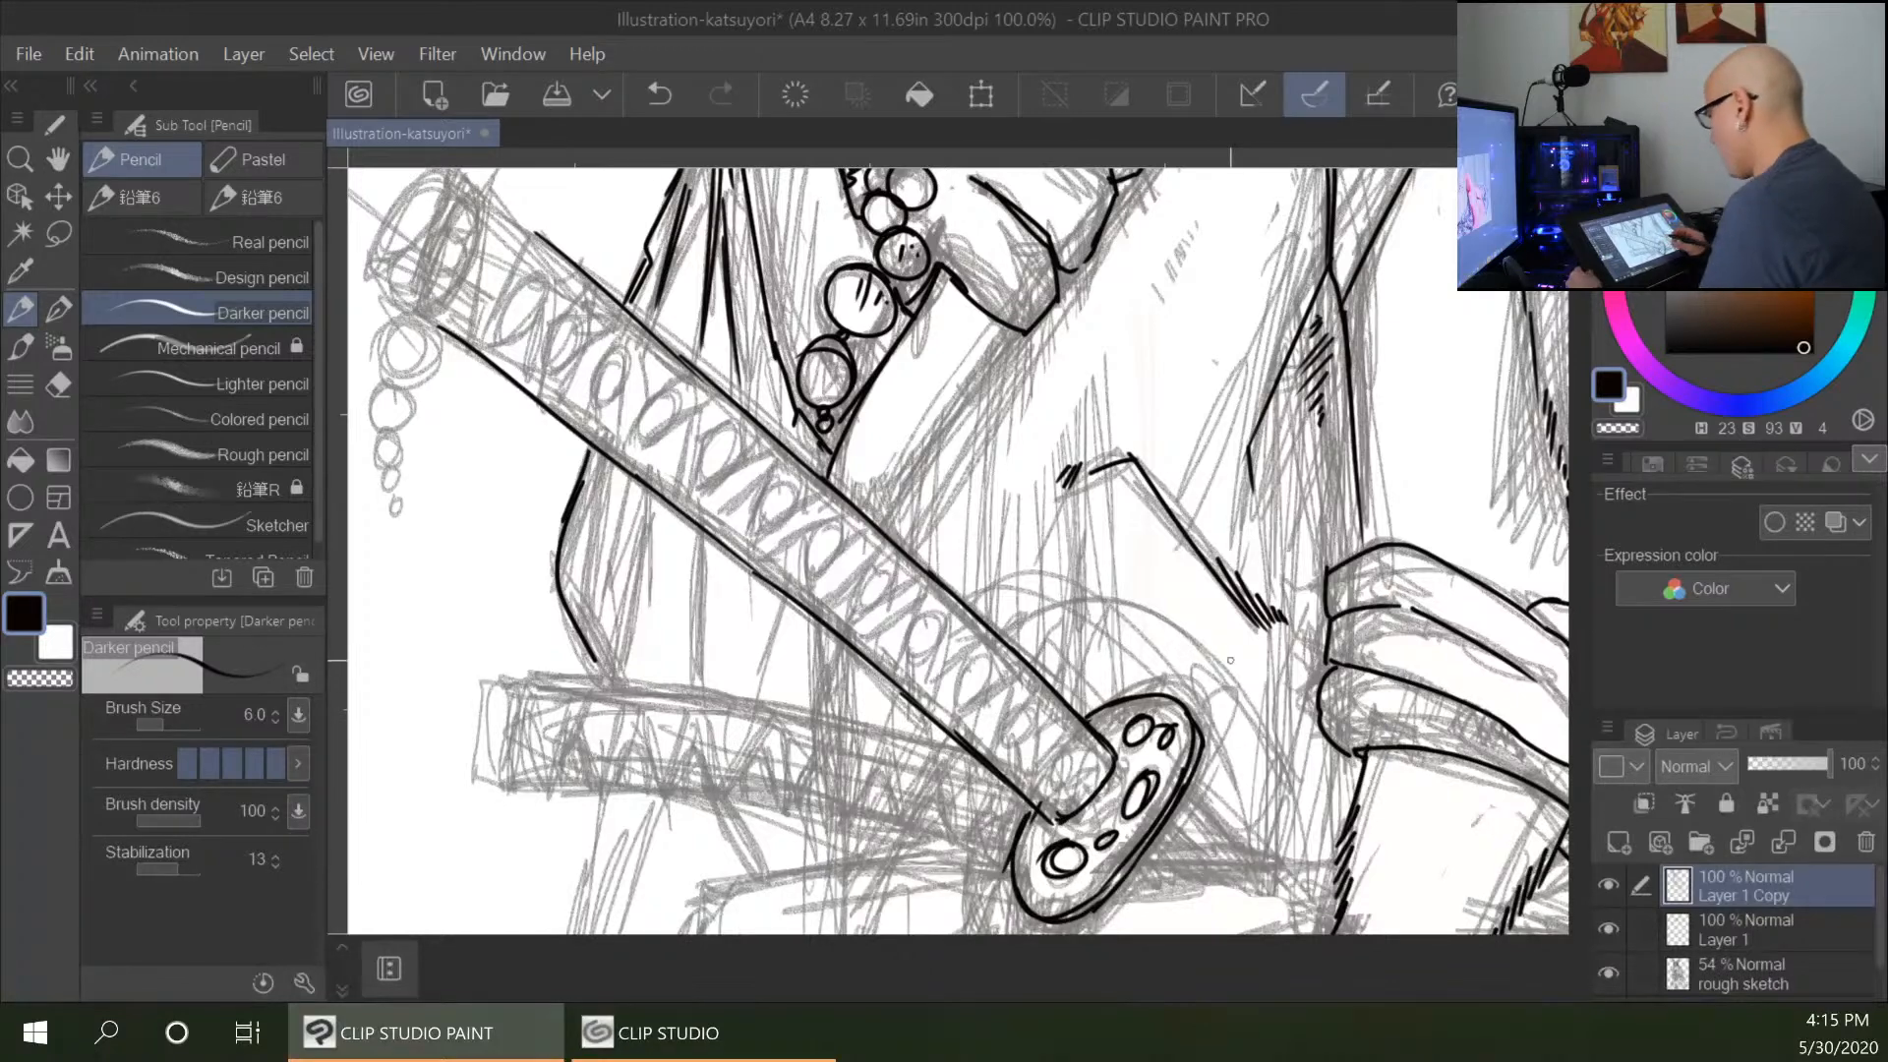
# Ink the band at the sword handle's end, the clustered beads on the pommel and the hanging bead string.
pyautogui.moveTo(529, 233); pyautogui.dragTo(477, 344)
pyautogui.moveTo(491, 202)
pyautogui.mouseDown()
pyautogui.moveTo(439, 316)
pyautogui.moveTo(476, 343)
pyautogui.moveTo(531, 236)
pyautogui.mouseUp()
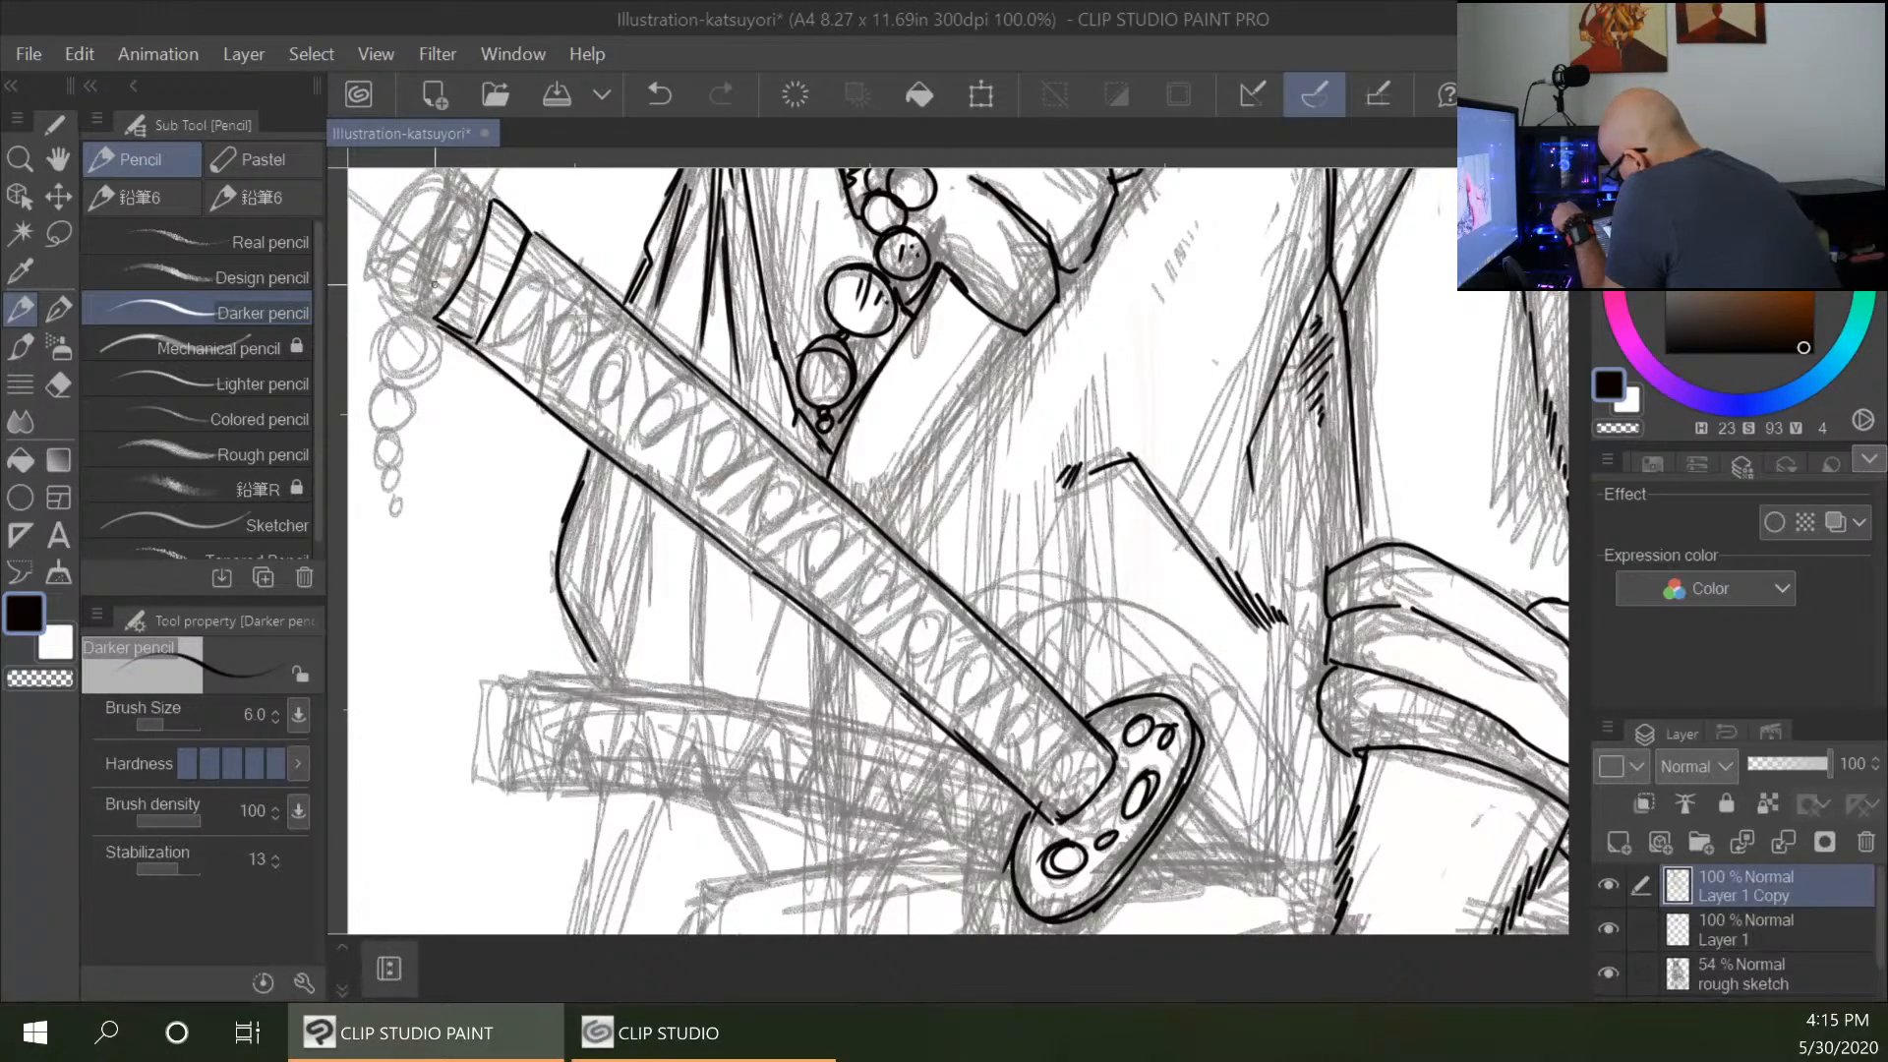
pyautogui.moveTo(415, 257)
pyautogui.mouseDown()
pyautogui.moveTo(409, 304)
pyautogui.moveTo(440, 274)
pyautogui.moveTo(402, 258)
pyautogui.moveTo(462, 244)
pyautogui.moveTo(453, 261)
pyautogui.moveTo(435, 237)
pyautogui.moveTo(472, 236)
pyautogui.moveTo(457, 207)
pyautogui.moveTo(489, 183)
pyautogui.moveTo(451, 208)
pyautogui.moveTo(442, 176)
pyautogui.moveTo(392, 306)
pyautogui.moveTo(398, 267)
pyautogui.mouseUp()
pyautogui.moveTo(421, 199); pyautogui.dragTo(421, 236)
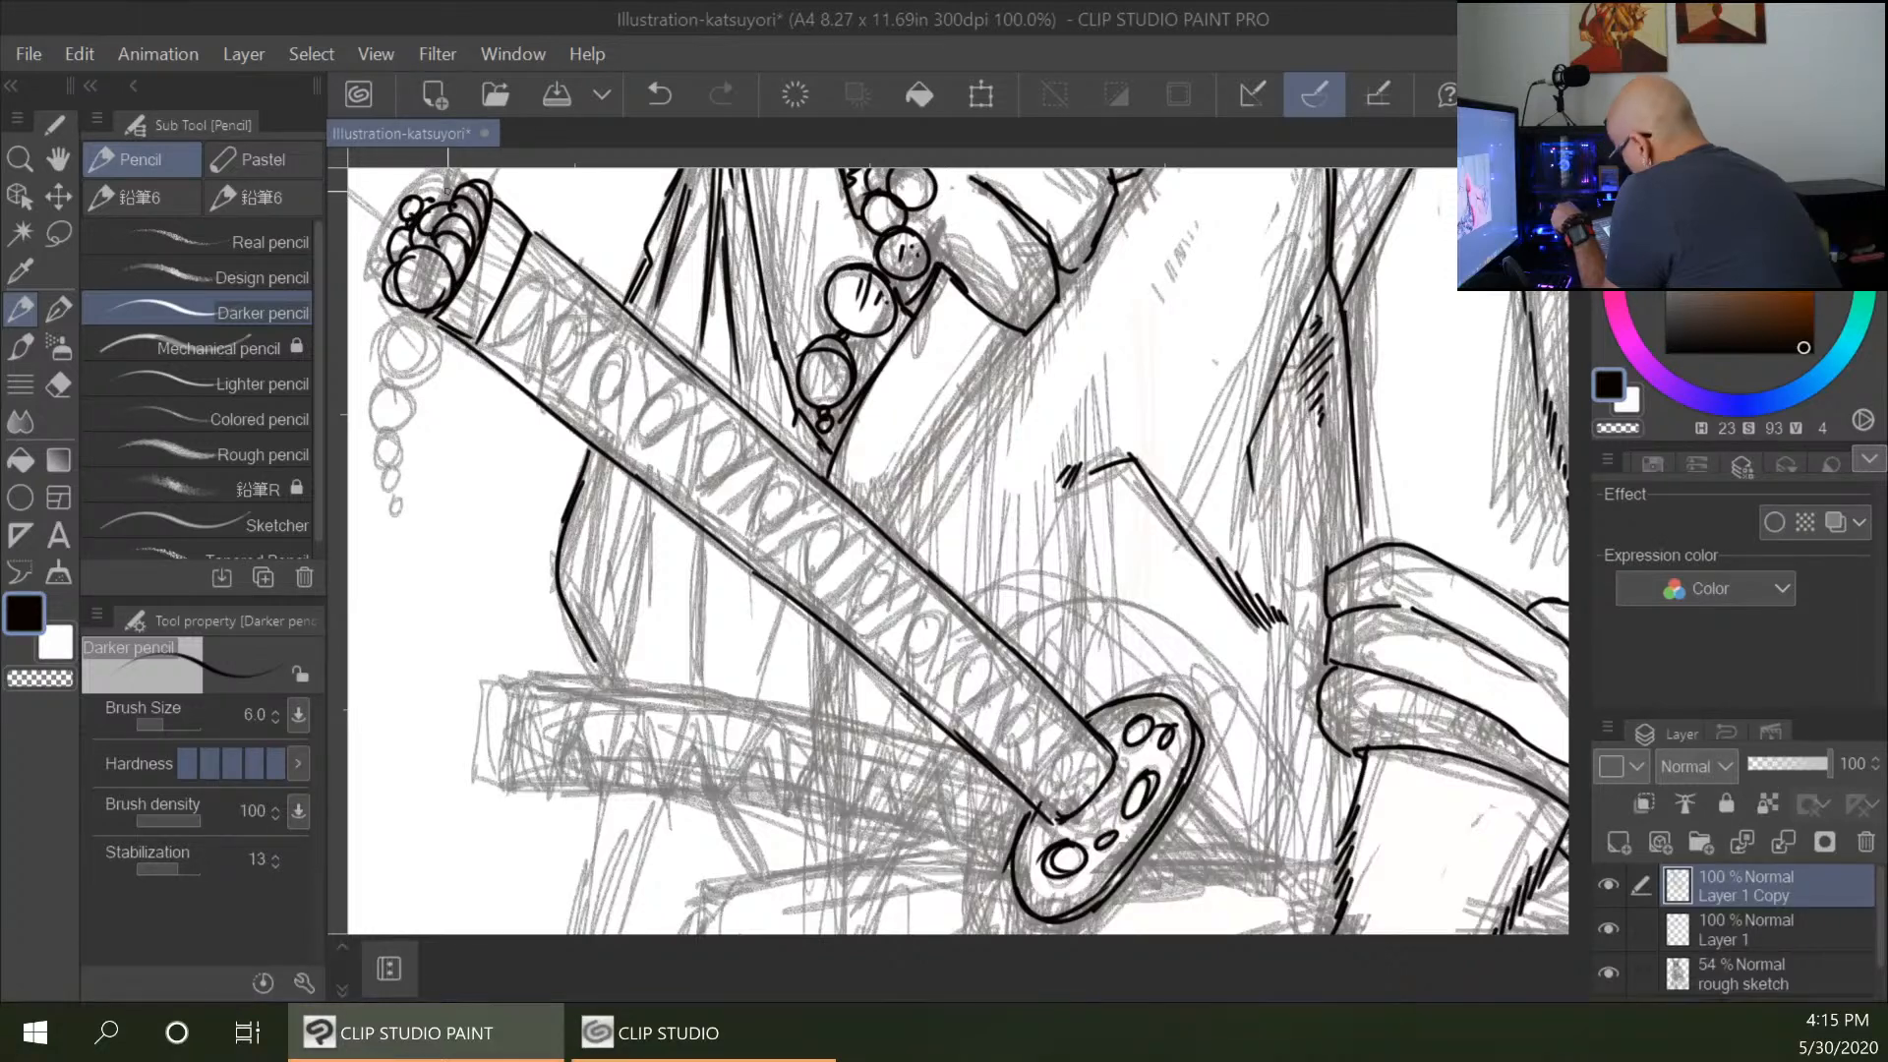
pyautogui.moveTo(415, 316)
pyautogui.mouseDown()
pyautogui.moveTo(392, 327)
pyautogui.moveTo(430, 327)
pyautogui.moveTo(385, 385)
pyautogui.moveTo(411, 384)
pyautogui.moveTo(379, 452)
pyautogui.moveTo(402, 505)
pyautogui.mouseUp()
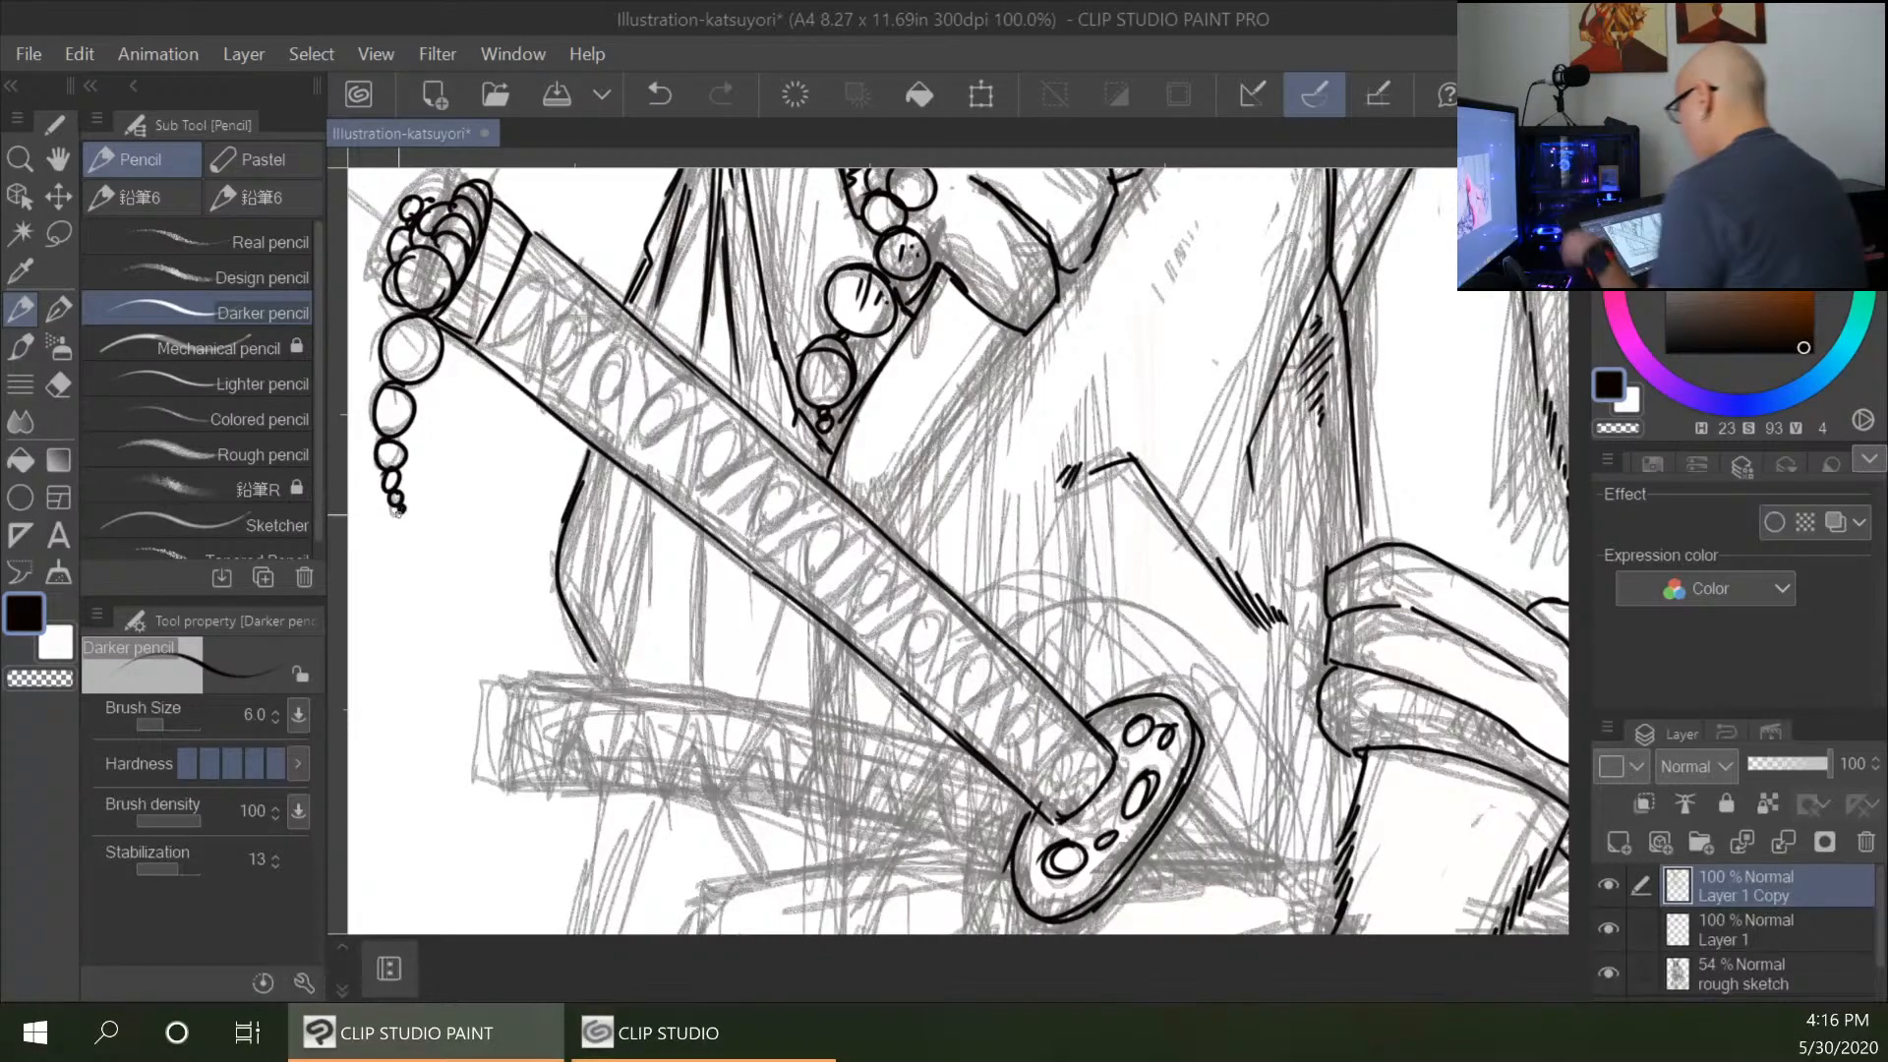
pyautogui.hotkey('ctrl', '-')
pyautogui.hotkey('ctrl', '-')
pyautogui.hotkey('ctrl', '-')
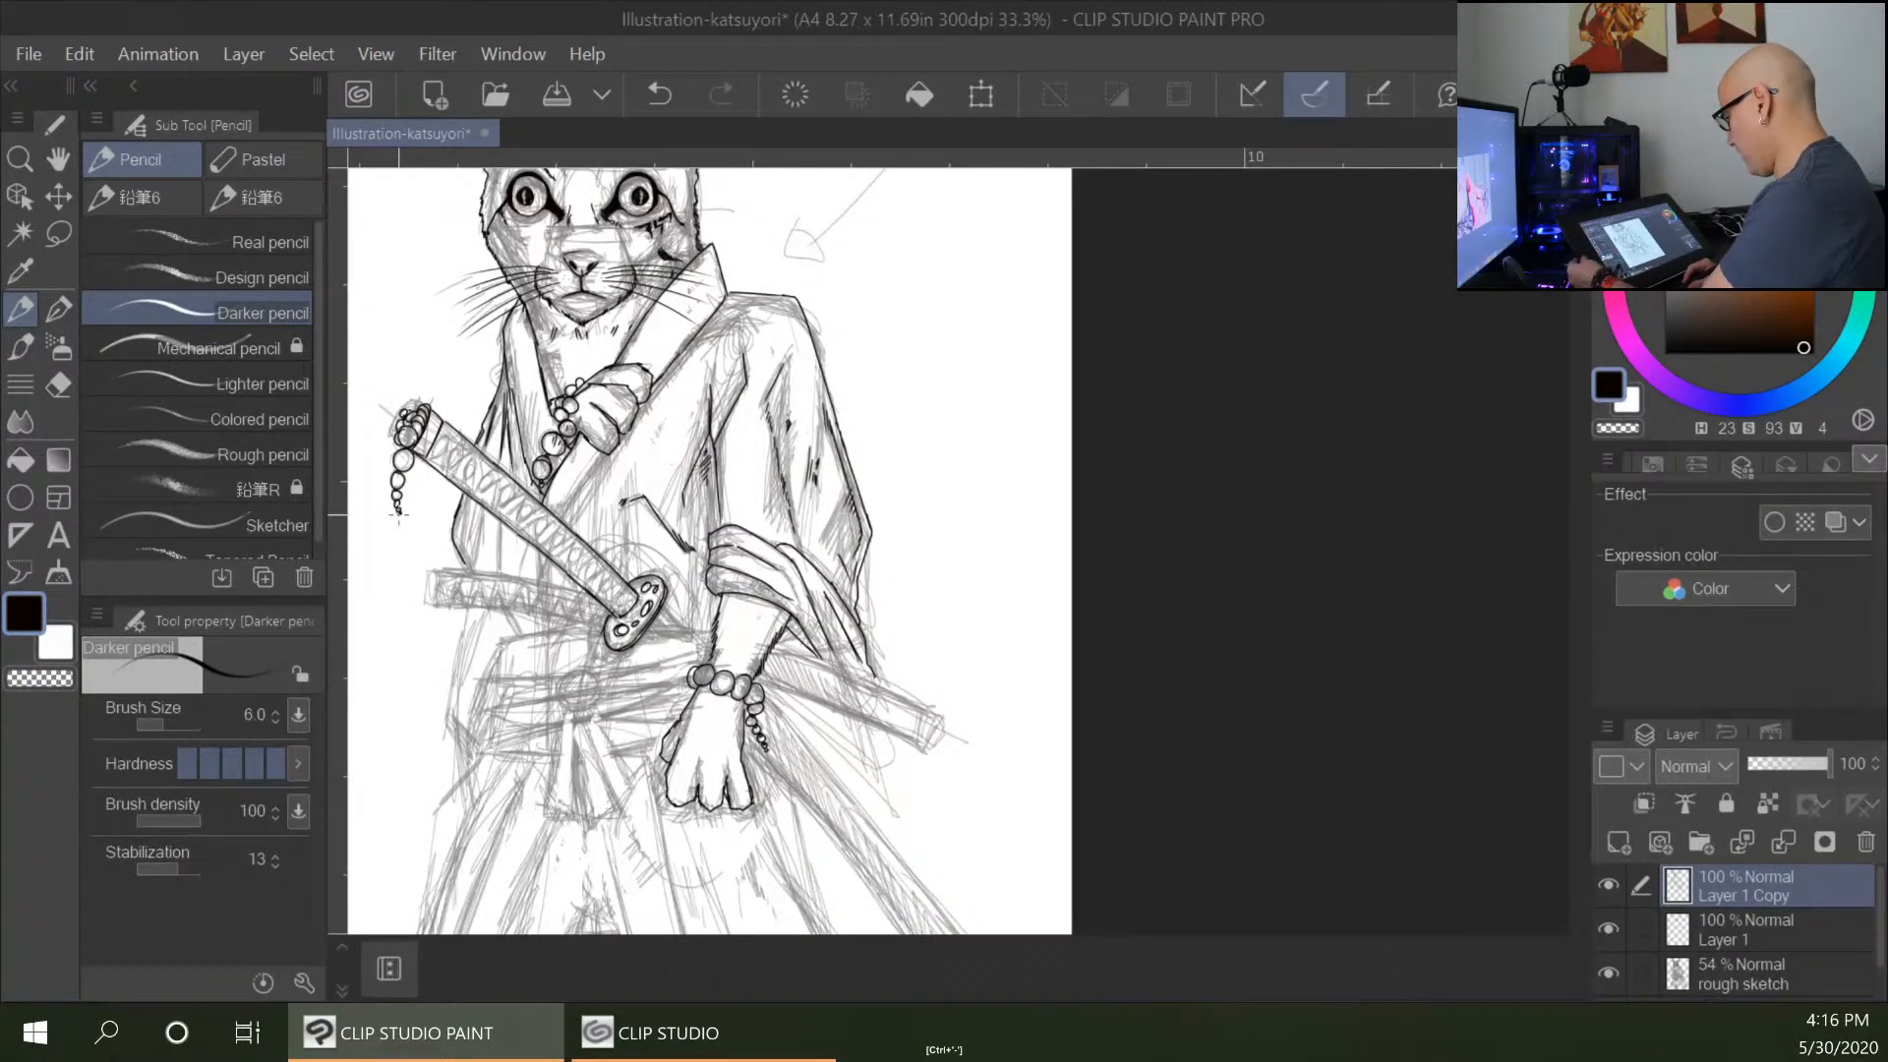
# Ink the first crossed wraps and oval opening on the upper sword's handle, beside the pommel band.
pyautogui.hotkey('ctrl', '+')
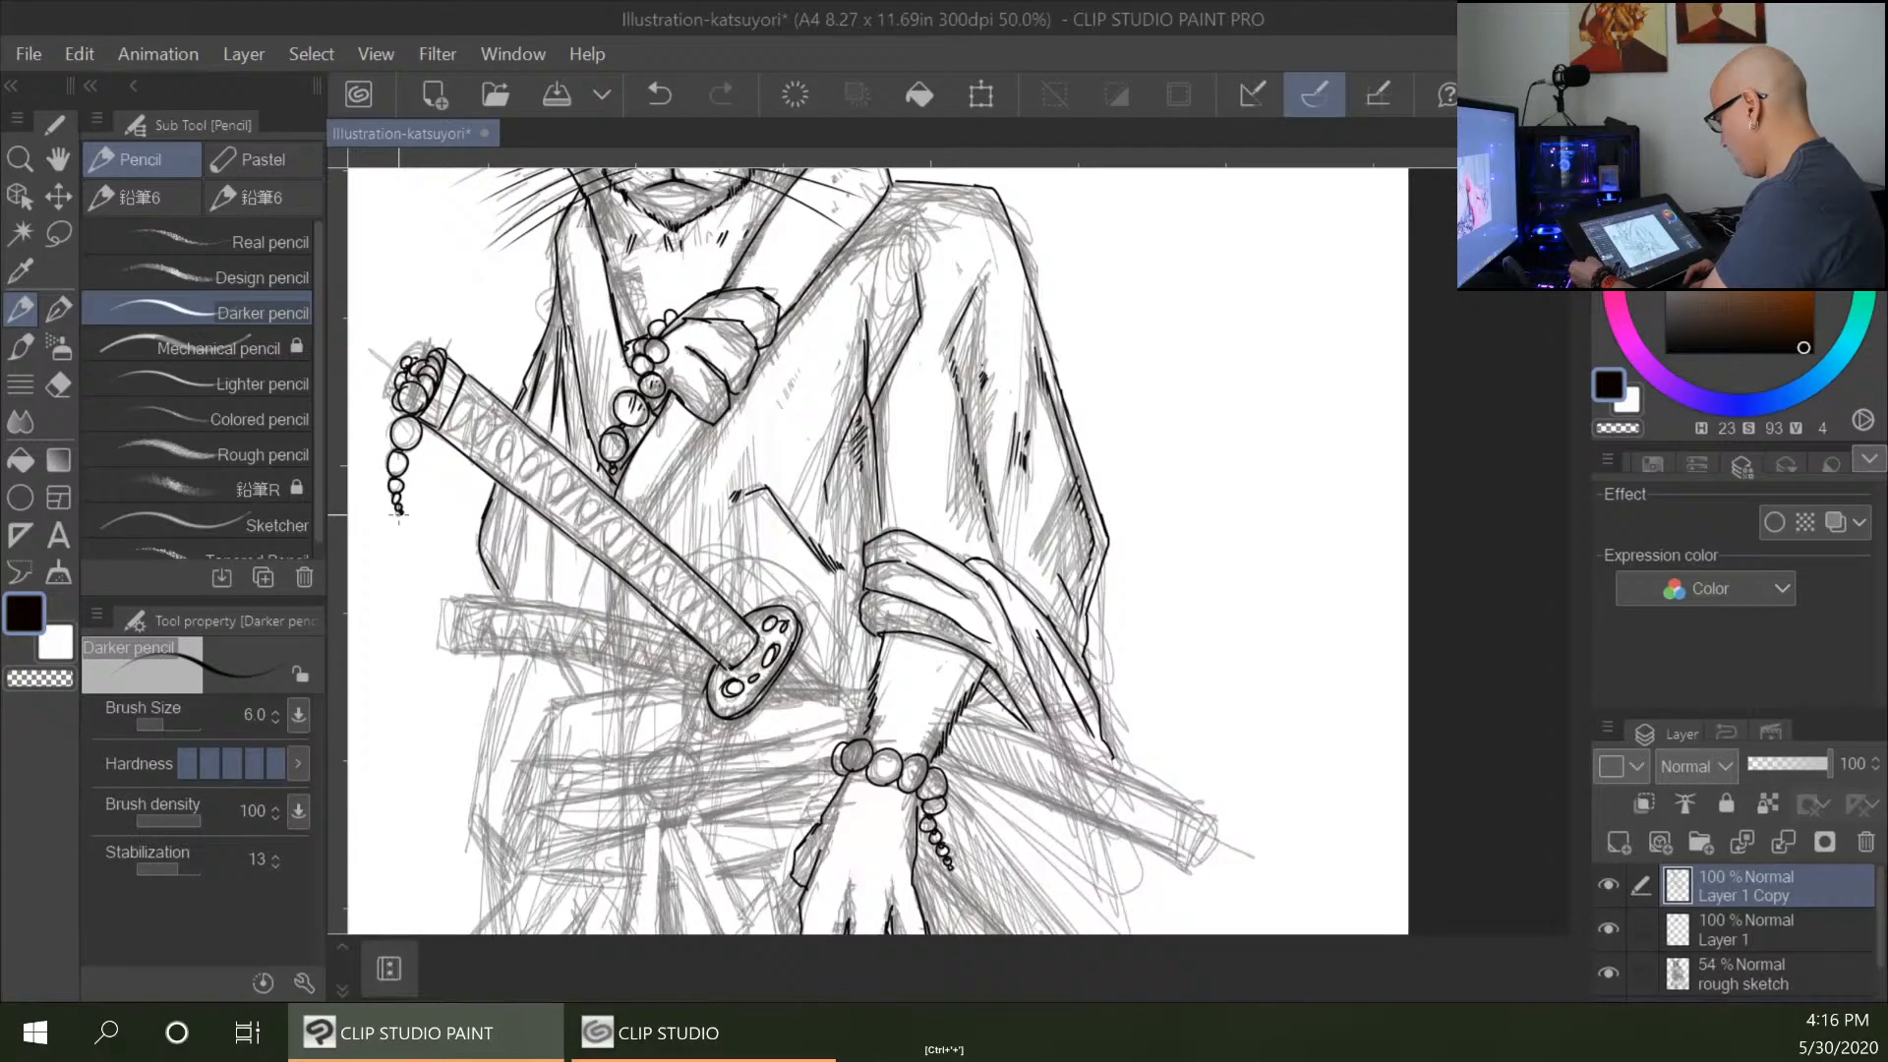
pyautogui.hotkey('ctrl', '+')
pyautogui.hotkey('ctrl', '-')
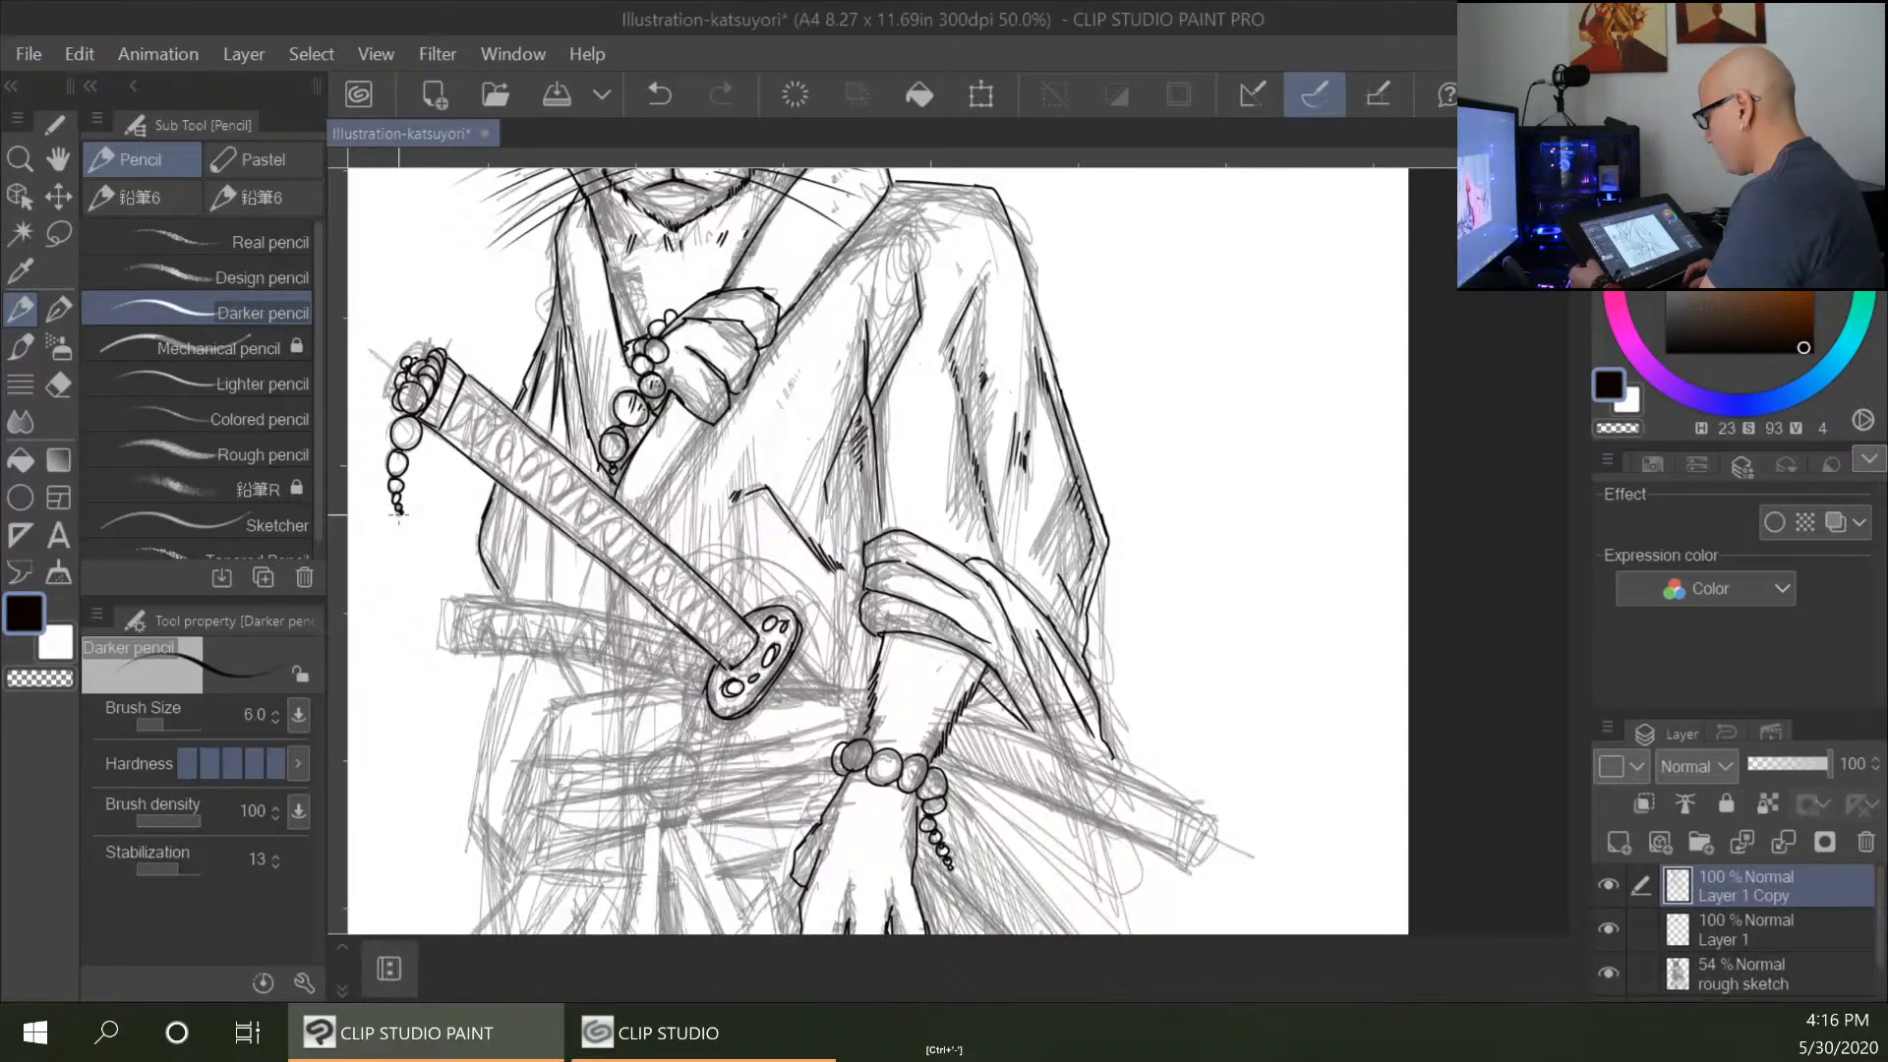
pyautogui.hotkey('ctrl', '+')
pyautogui.hotkey('ctrl', '+')
pyautogui.moveTo(531, 287)
pyautogui.mouseDown()
pyautogui.moveTo(480, 411)
pyautogui.moveTo(516, 360)
pyautogui.moveTo(508, 477)
pyautogui.mouseUp()
pyautogui.moveTo(518, 398); pyautogui.dragTo(499, 482)
pyautogui.moveTo(496, 320); pyautogui.dragTo(504, 375)
pyautogui.moveTo(499, 318); pyautogui.dragTo(506, 371)
pyautogui.moveTo(442, 432)
pyautogui.mouseDown()
pyautogui.moveTo(491, 357)
pyautogui.moveTo(540, 399)
pyautogui.moveTo(517, 447)
pyautogui.moveTo(545, 405)
pyautogui.moveTo(522, 392)
pyautogui.moveTo(512, 462)
pyautogui.mouseUp()
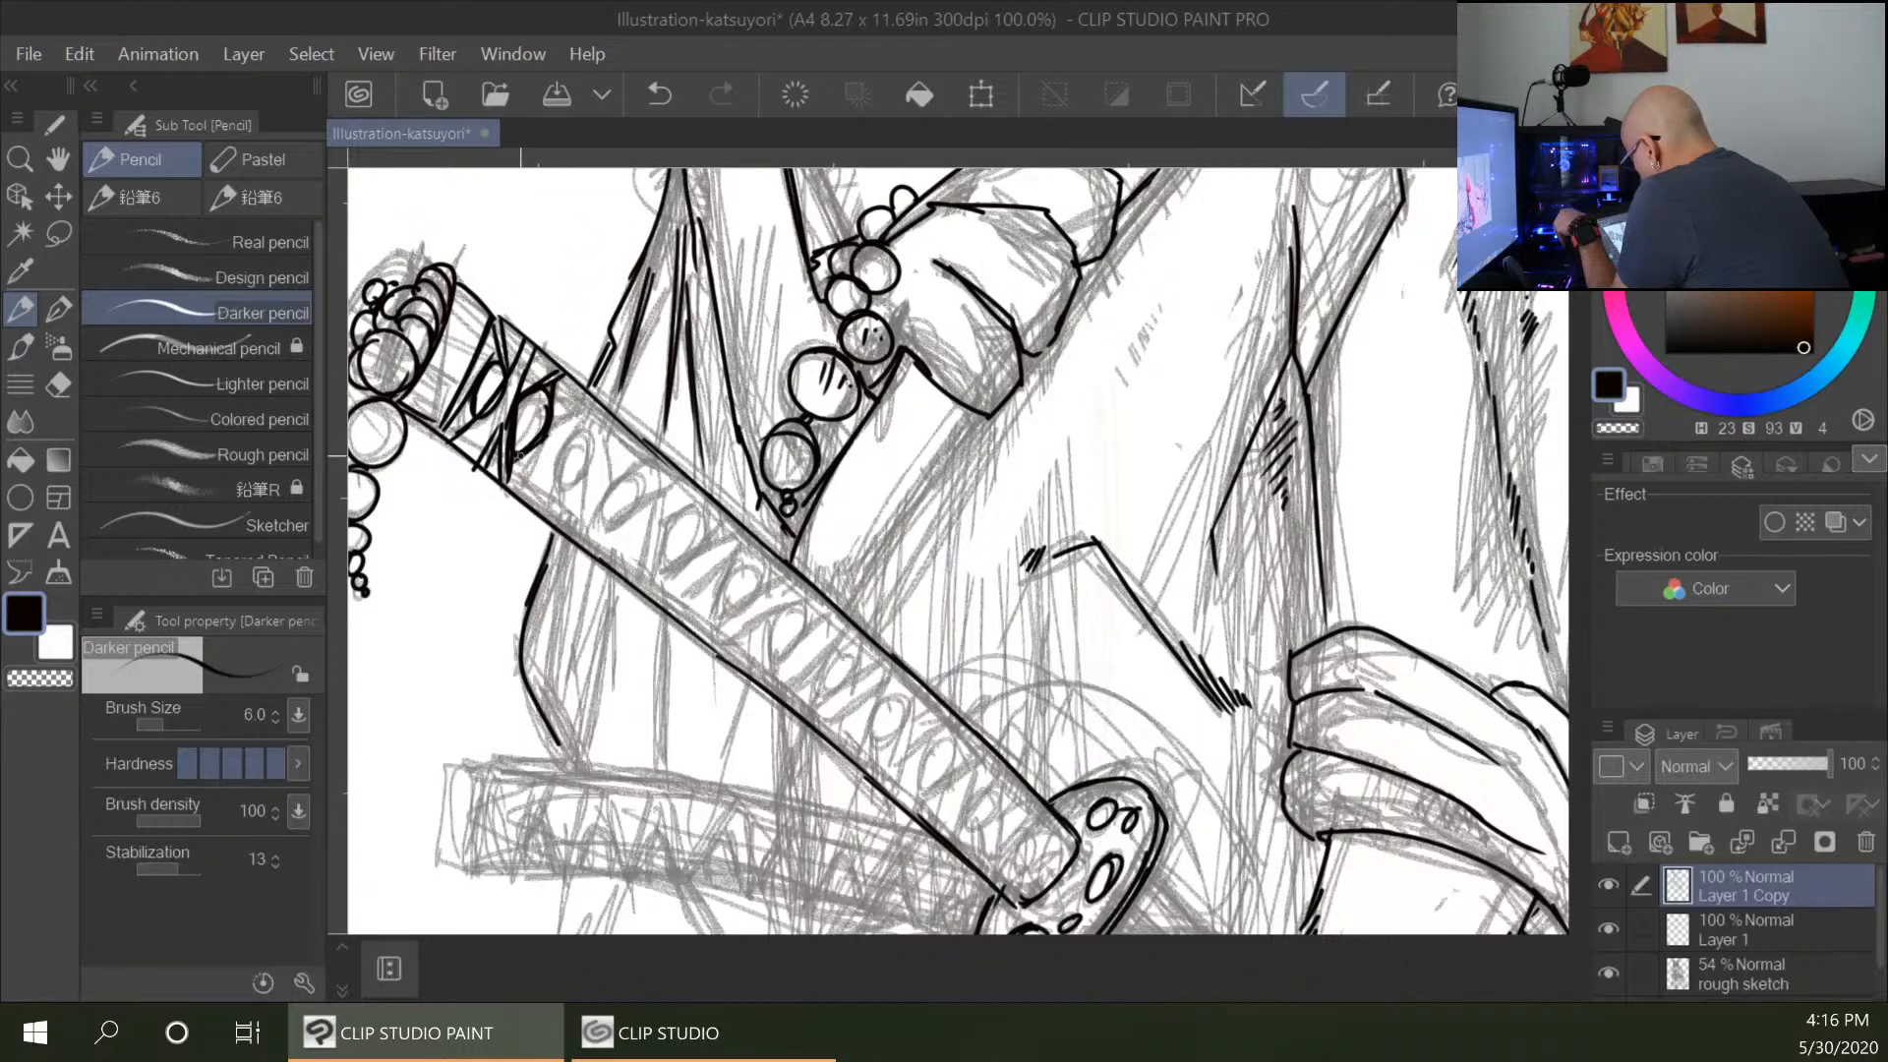
# Continue the upper handle's wrap with the next two oval openings and the diagonal cords between them.
pyautogui.moveTo(588, 412)
pyautogui.mouseDown()
pyautogui.moveTo(541, 503)
pyautogui.moveTo(517, 495)
pyautogui.moveTo(588, 383)
pyautogui.moveTo(529, 491)
pyautogui.moveTo(531, 457)
pyautogui.moveTo(514, 461)
pyautogui.moveTo(575, 499)
pyautogui.moveTo(553, 496)
pyautogui.moveTo(568, 461)
pyautogui.mouseUp()
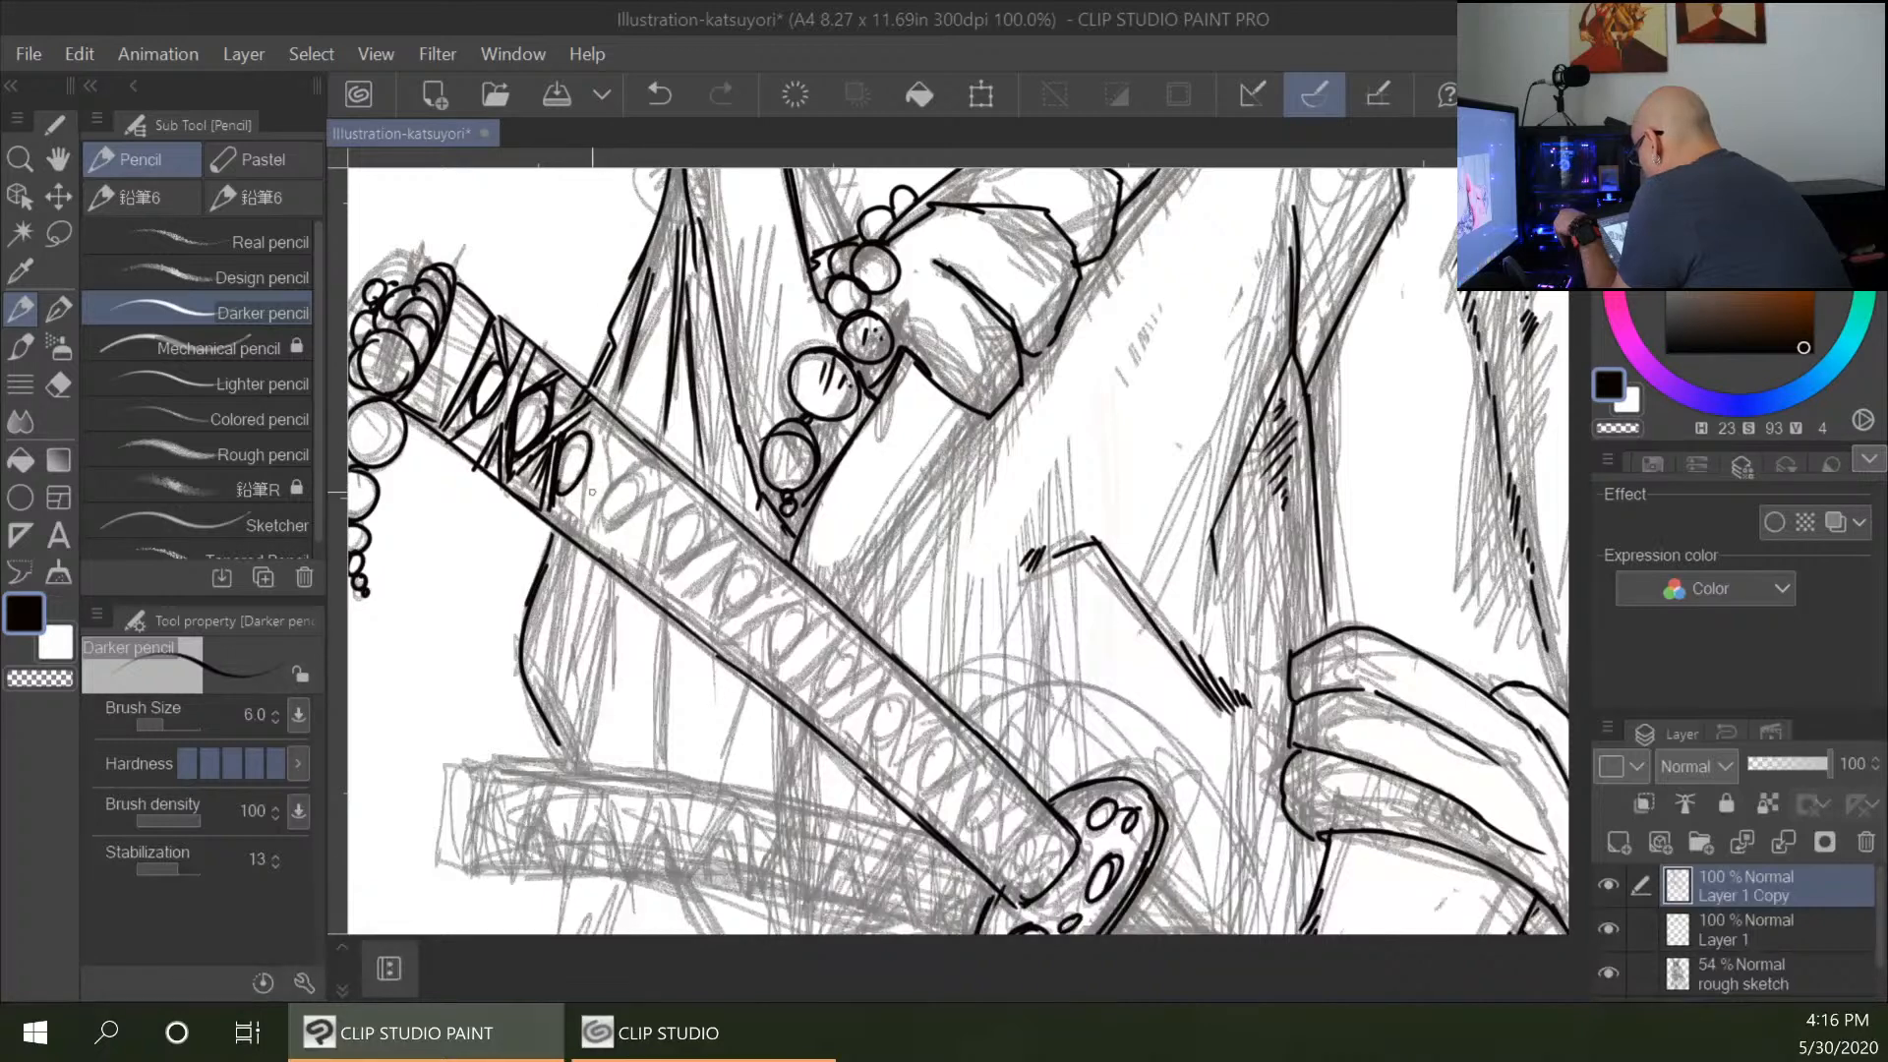
pyautogui.moveTo(644, 441)
pyautogui.mouseDown()
pyautogui.moveTo(556, 500)
pyautogui.moveTo(581, 535)
pyautogui.mouseUp()
pyautogui.moveTo(590, 500); pyautogui.dragTo(577, 534)
pyautogui.moveTo(601, 407); pyautogui.dragTo(600, 464)
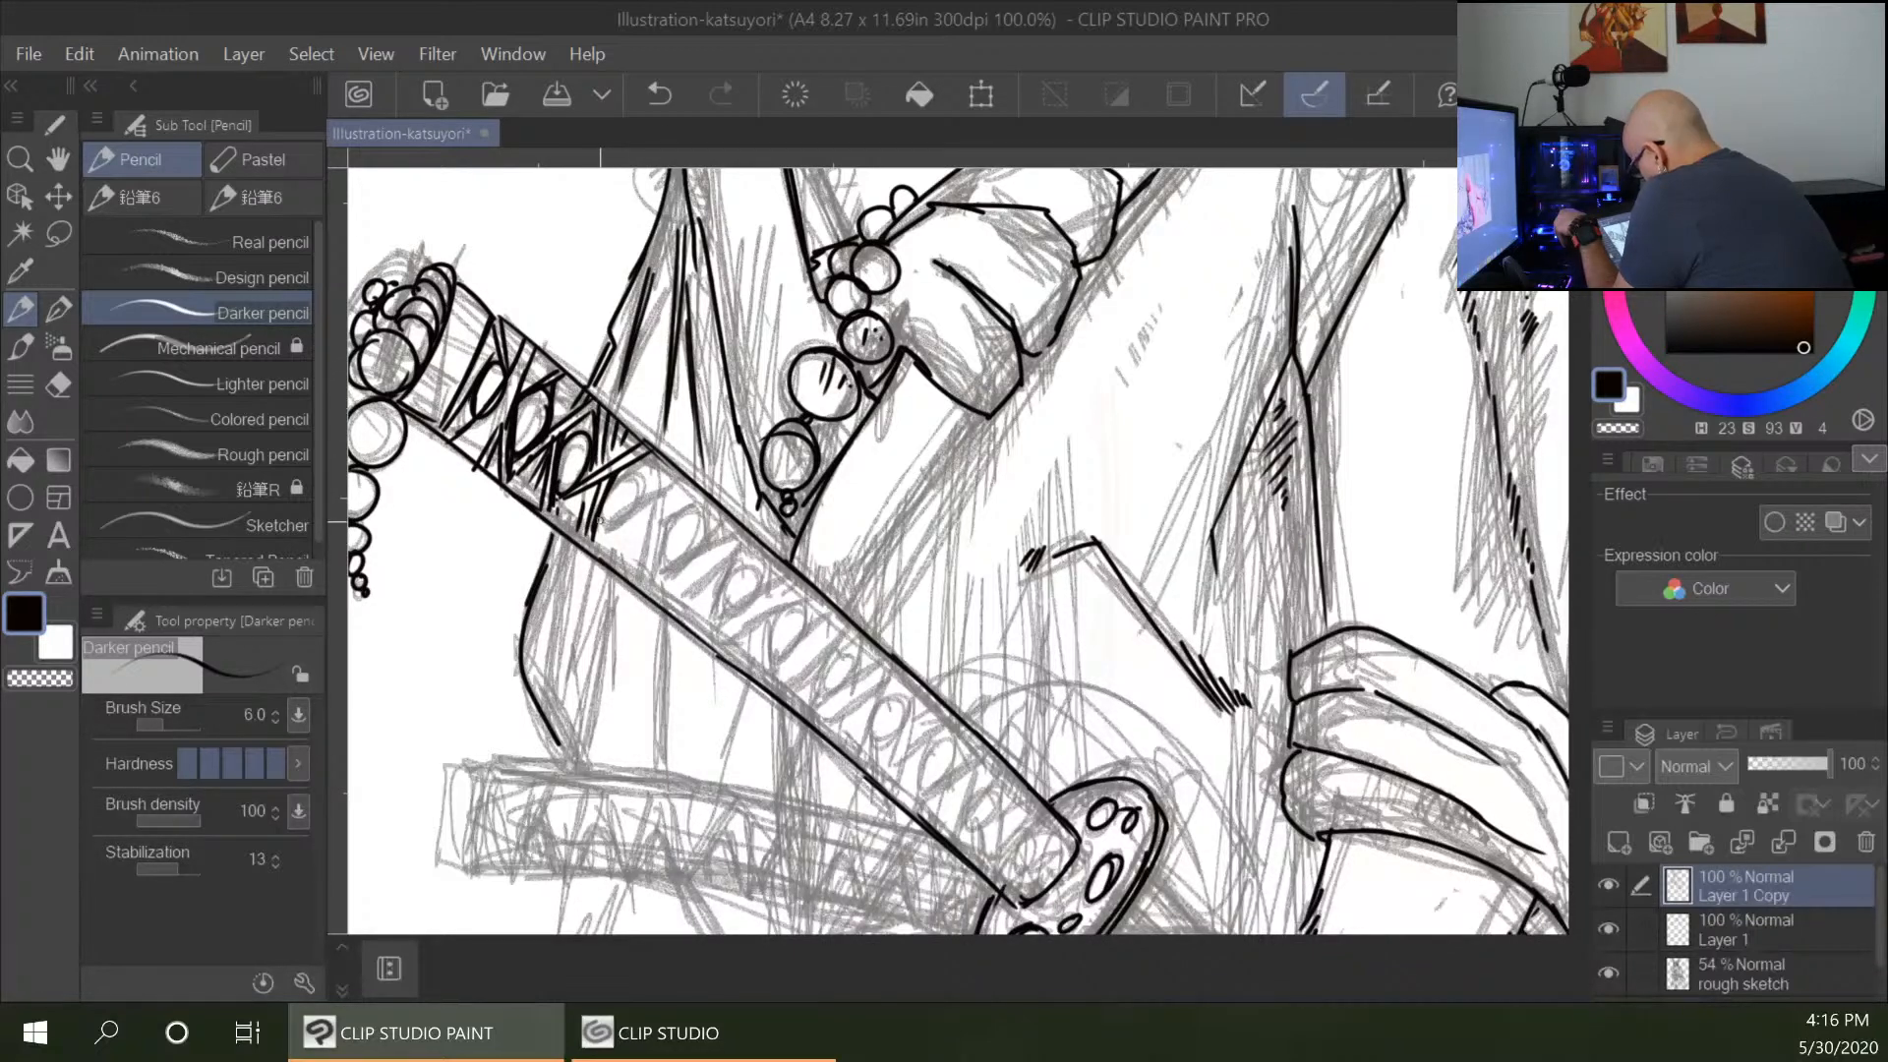
pyautogui.moveTo(546, 514)
pyautogui.mouseDown()
pyautogui.moveTo(590, 548)
pyautogui.moveTo(603, 528)
pyautogui.mouseUp()
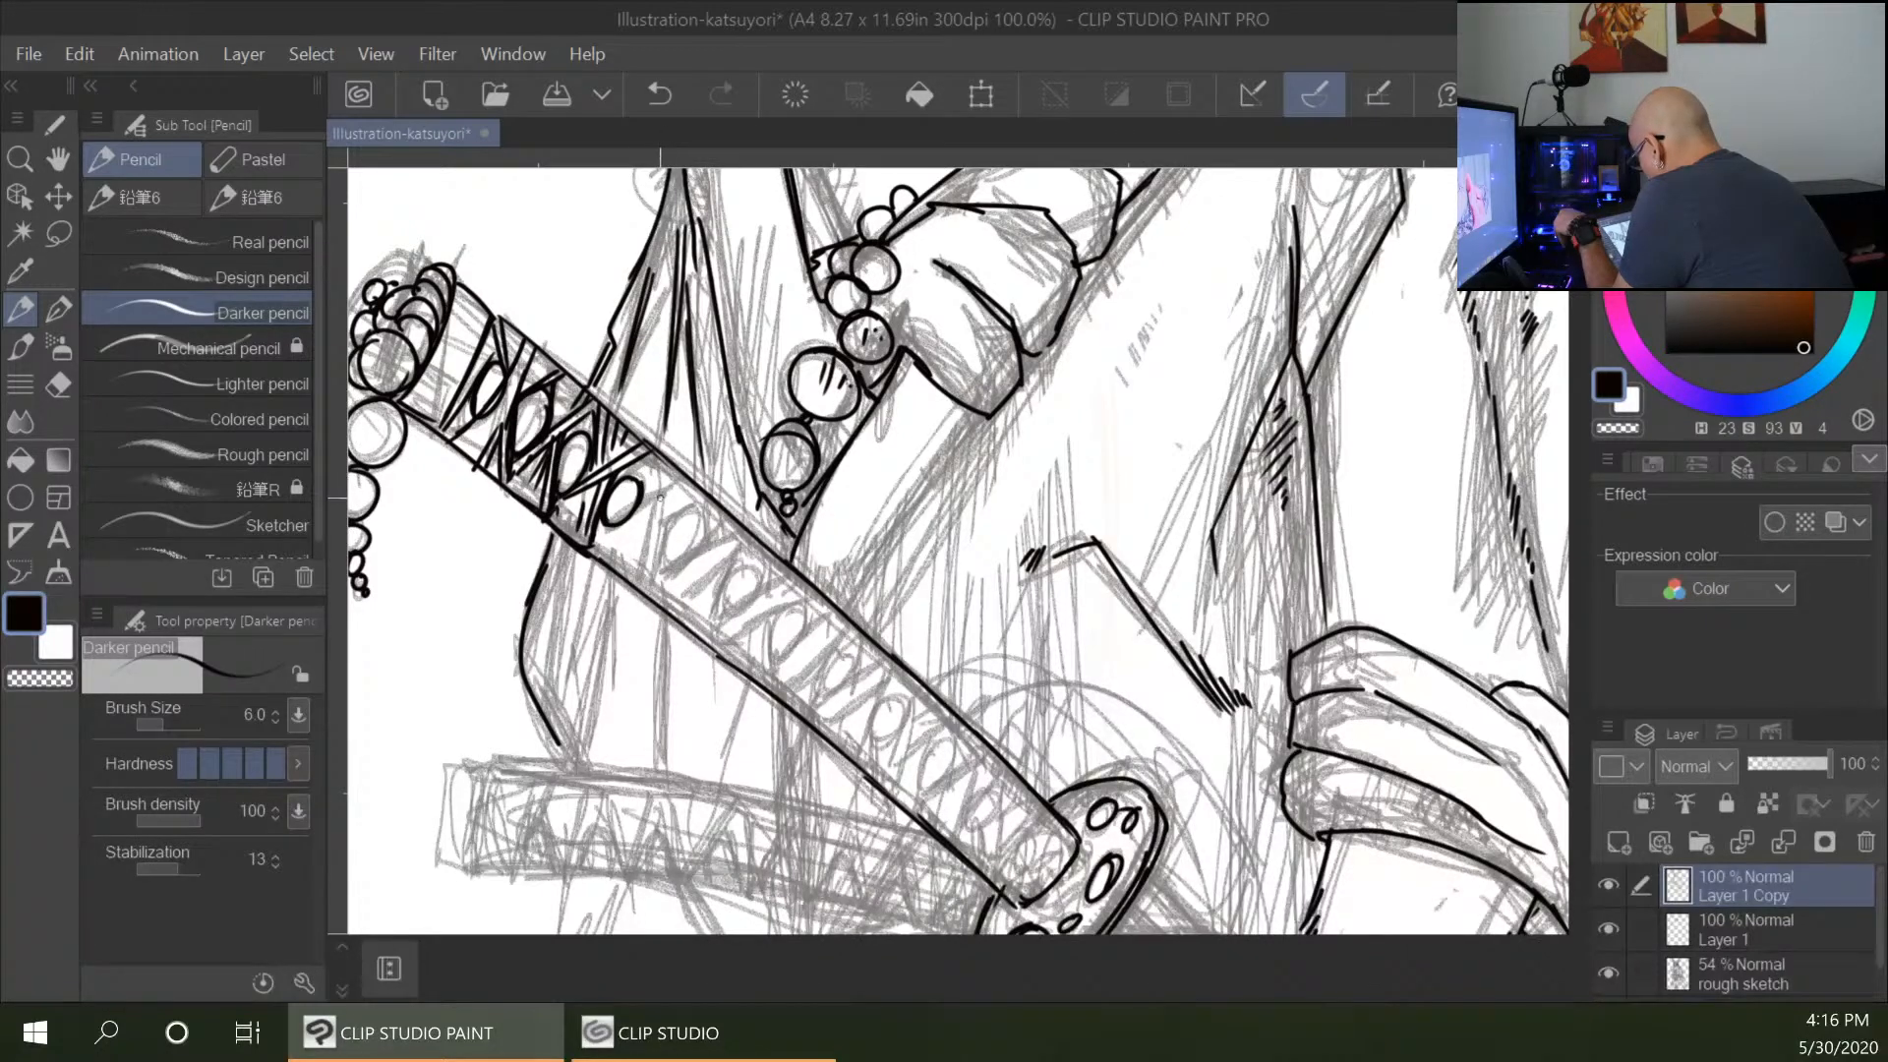
# Ink the handle wrap's diagonal cords, ovals and hatching up to where the hanging beads meet the handle.
pyautogui.moveTo(698, 484)
pyautogui.mouseDown()
pyautogui.moveTo(633, 515)
pyautogui.moveTo(685, 501)
pyautogui.moveTo(637, 487)
pyautogui.moveTo(638, 505)
pyautogui.moveTo(683, 489)
pyautogui.moveTo(653, 590)
pyautogui.mouseUp()
pyautogui.moveTo(651, 513); pyautogui.dragTo(644, 580)
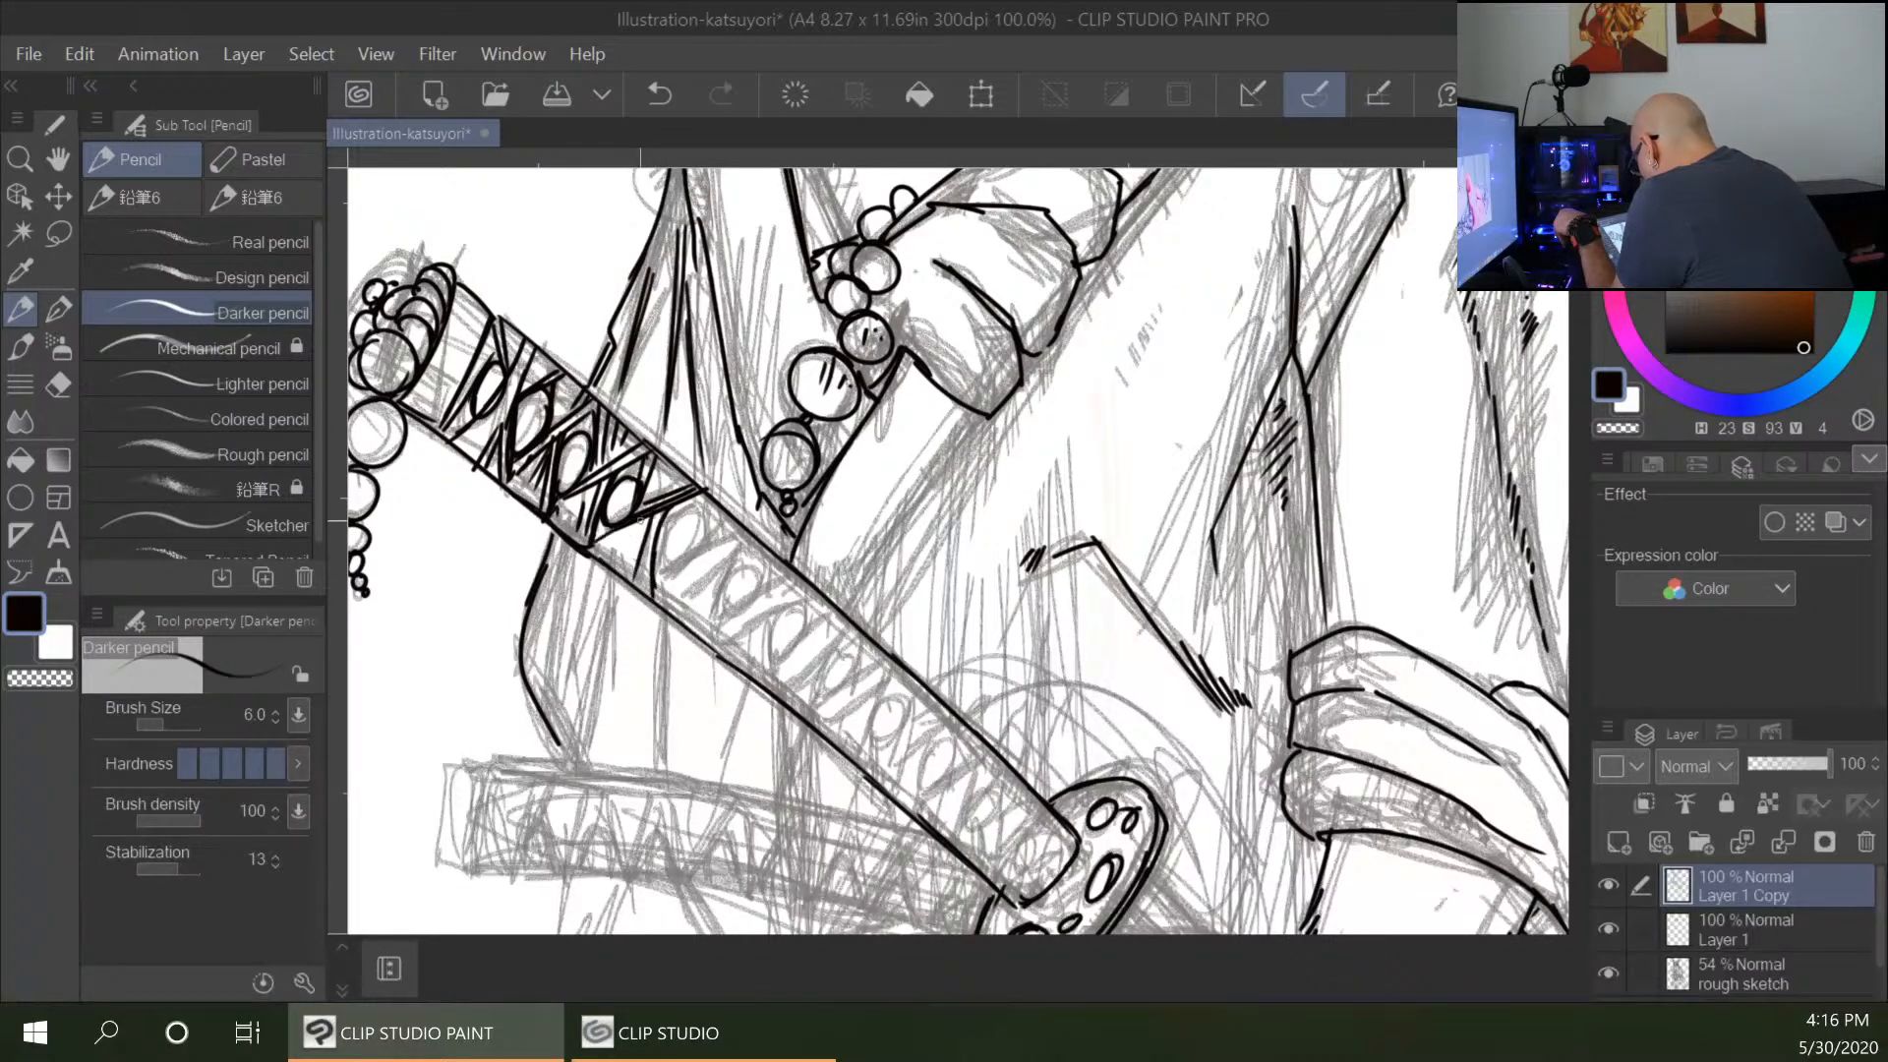
pyautogui.moveTo(644, 561); pyautogui.dragTo(632, 582)
pyautogui.moveTo(690, 509)
pyautogui.mouseDown()
pyautogui.moveTo(669, 566)
pyautogui.moveTo(688, 508)
pyautogui.mouseUp()
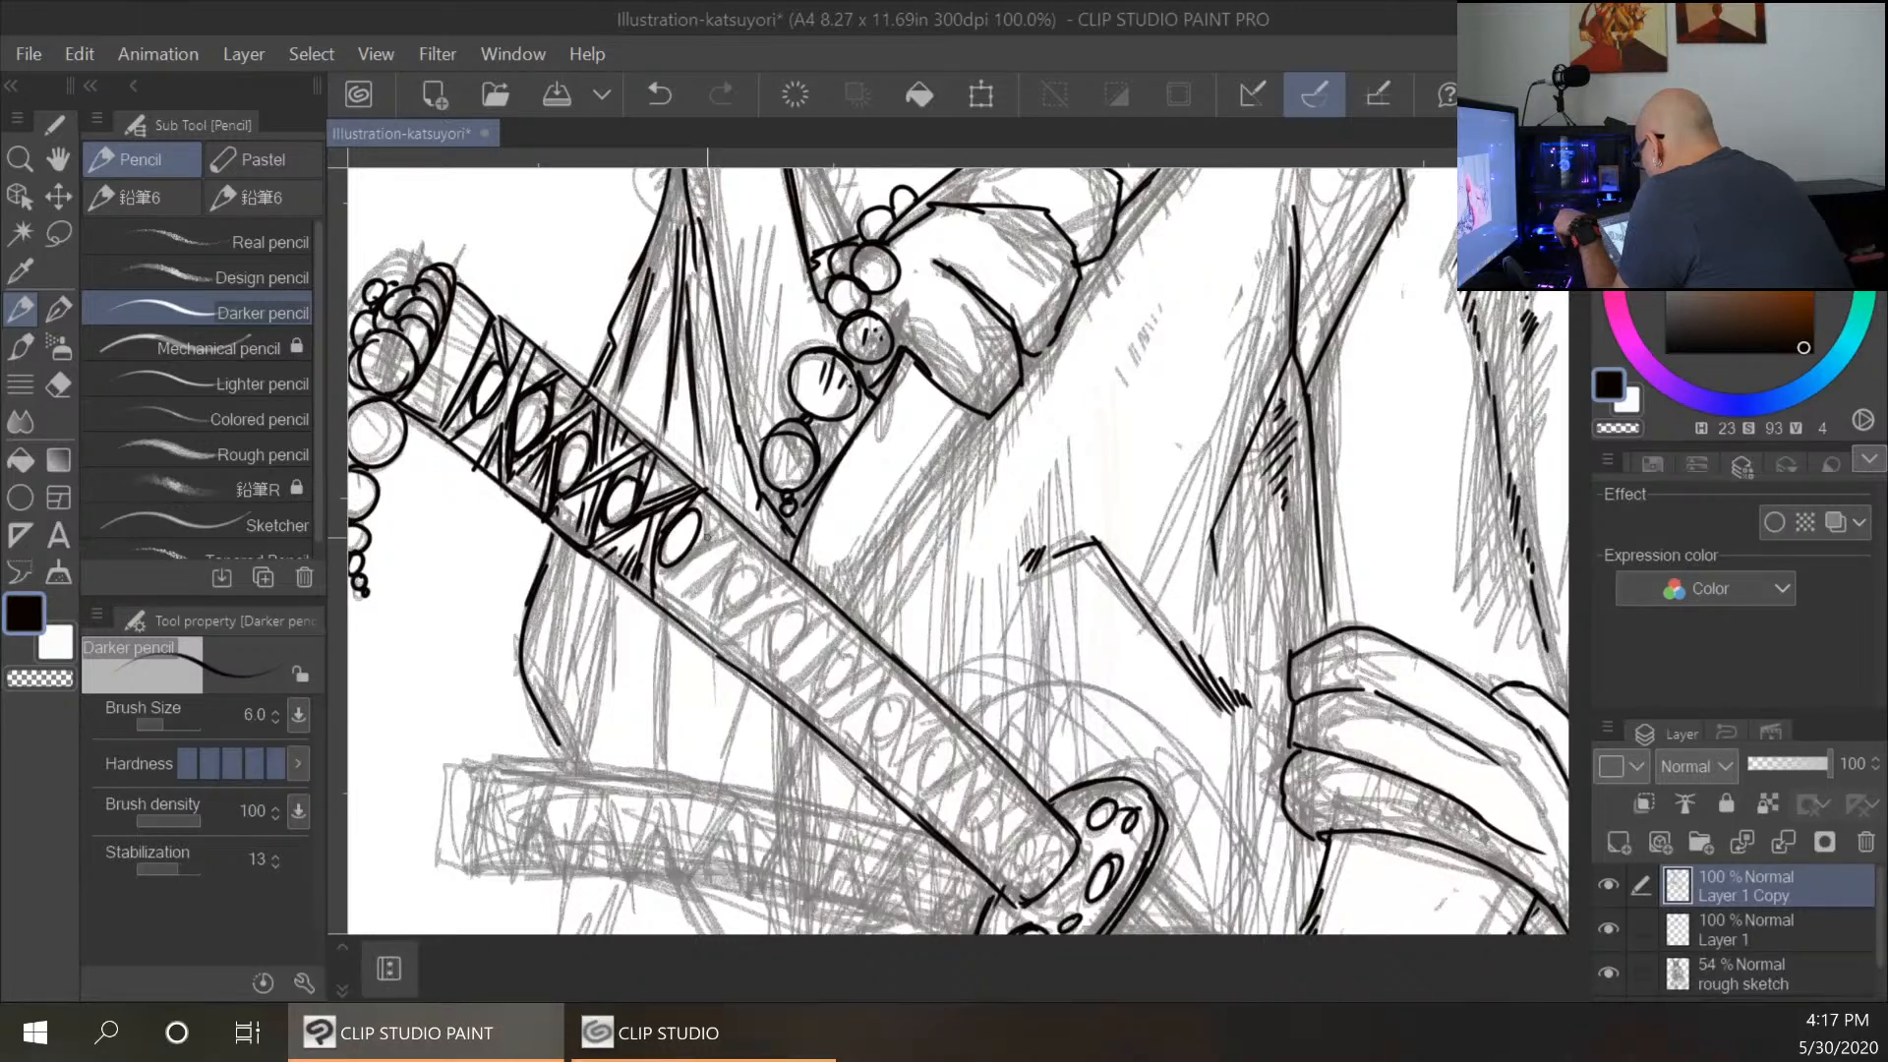
pyautogui.moveTo(708, 510)
pyautogui.mouseDown()
pyautogui.moveTo(694, 617)
pyautogui.moveTo(679, 608)
pyautogui.mouseUp()
pyautogui.moveTo(714, 509); pyautogui.dragTo(715, 642)
pyautogui.moveTo(709, 537); pyautogui.dragTo(705, 639)
pyautogui.moveTo(692, 553); pyautogui.dragTo(673, 602)
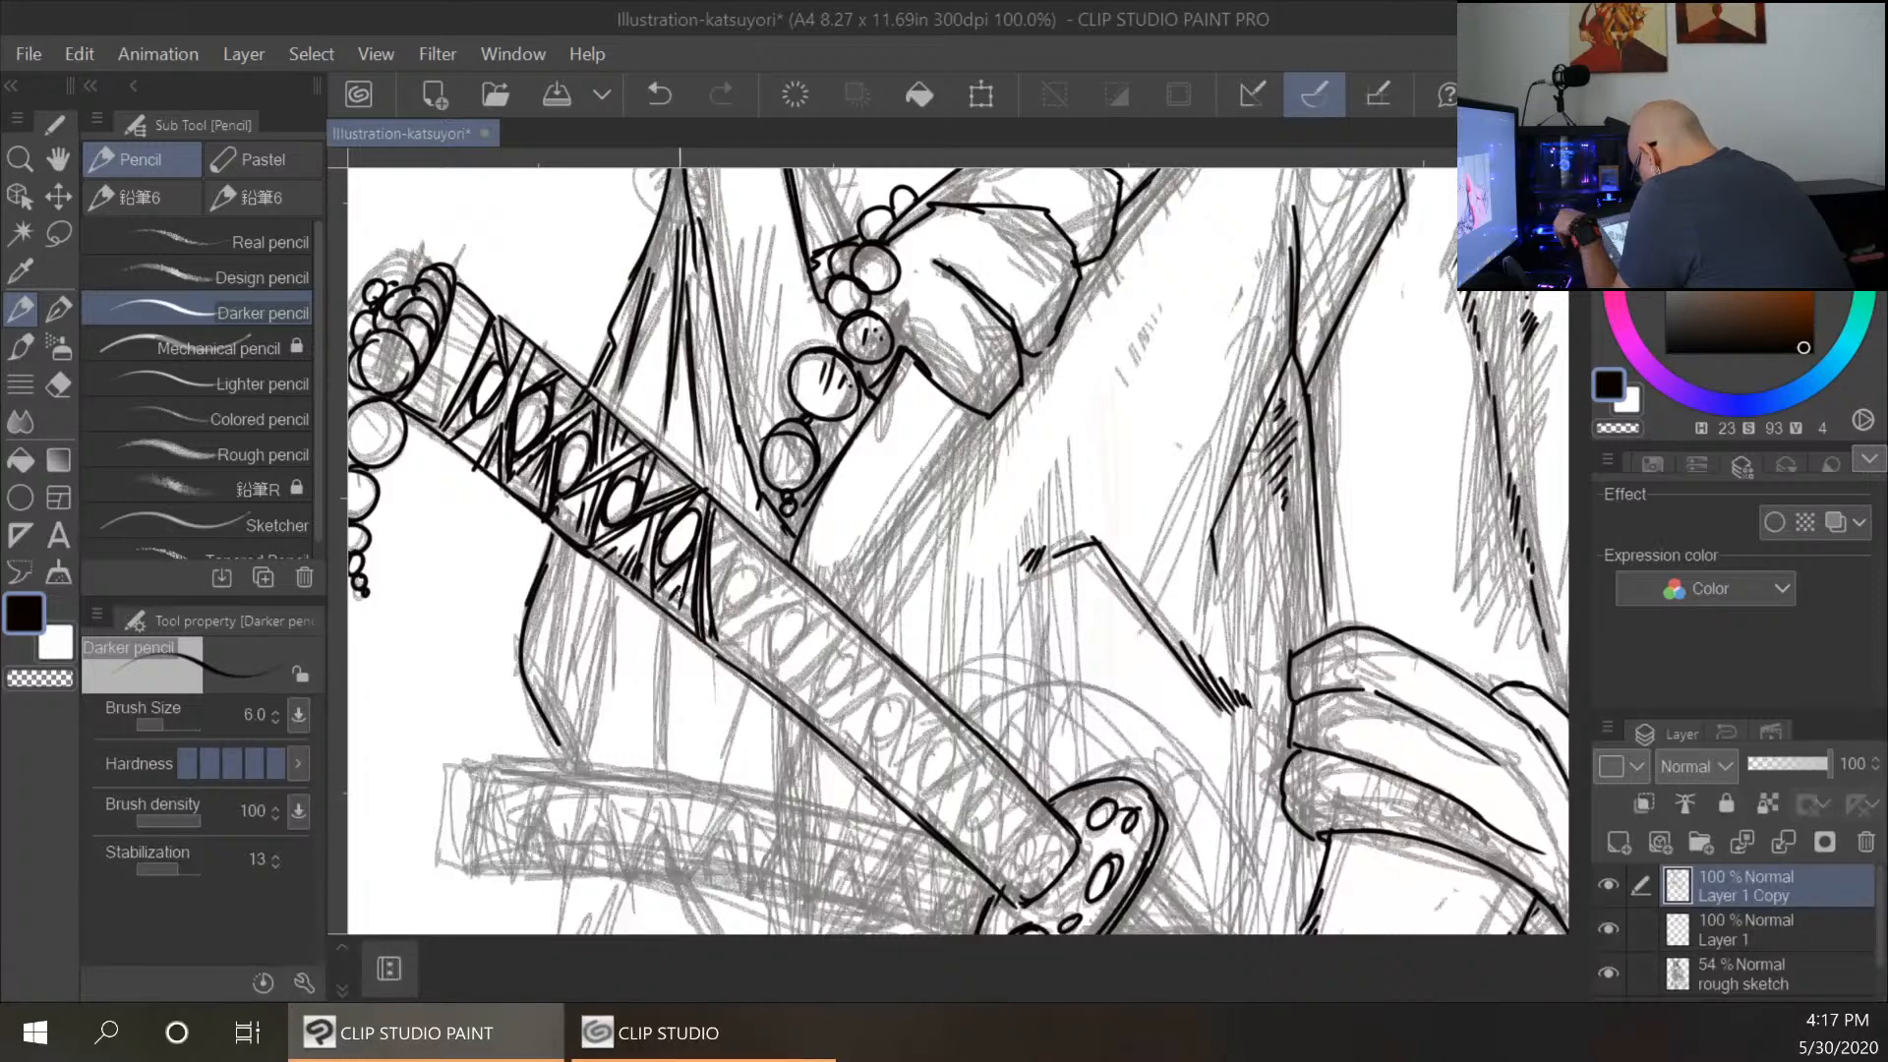
pyautogui.moveTo(753, 556)
pyautogui.mouseDown()
pyautogui.moveTo(711, 590)
pyautogui.moveTo(764, 547)
pyautogui.moveTo(716, 550)
pyautogui.mouseUp()
pyautogui.moveTo(742, 520)
pyautogui.mouseDown()
pyautogui.moveTo(721, 547)
pyautogui.moveTo(726, 610)
pyautogui.moveTo(752, 605)
pyautogui.mouseUp()
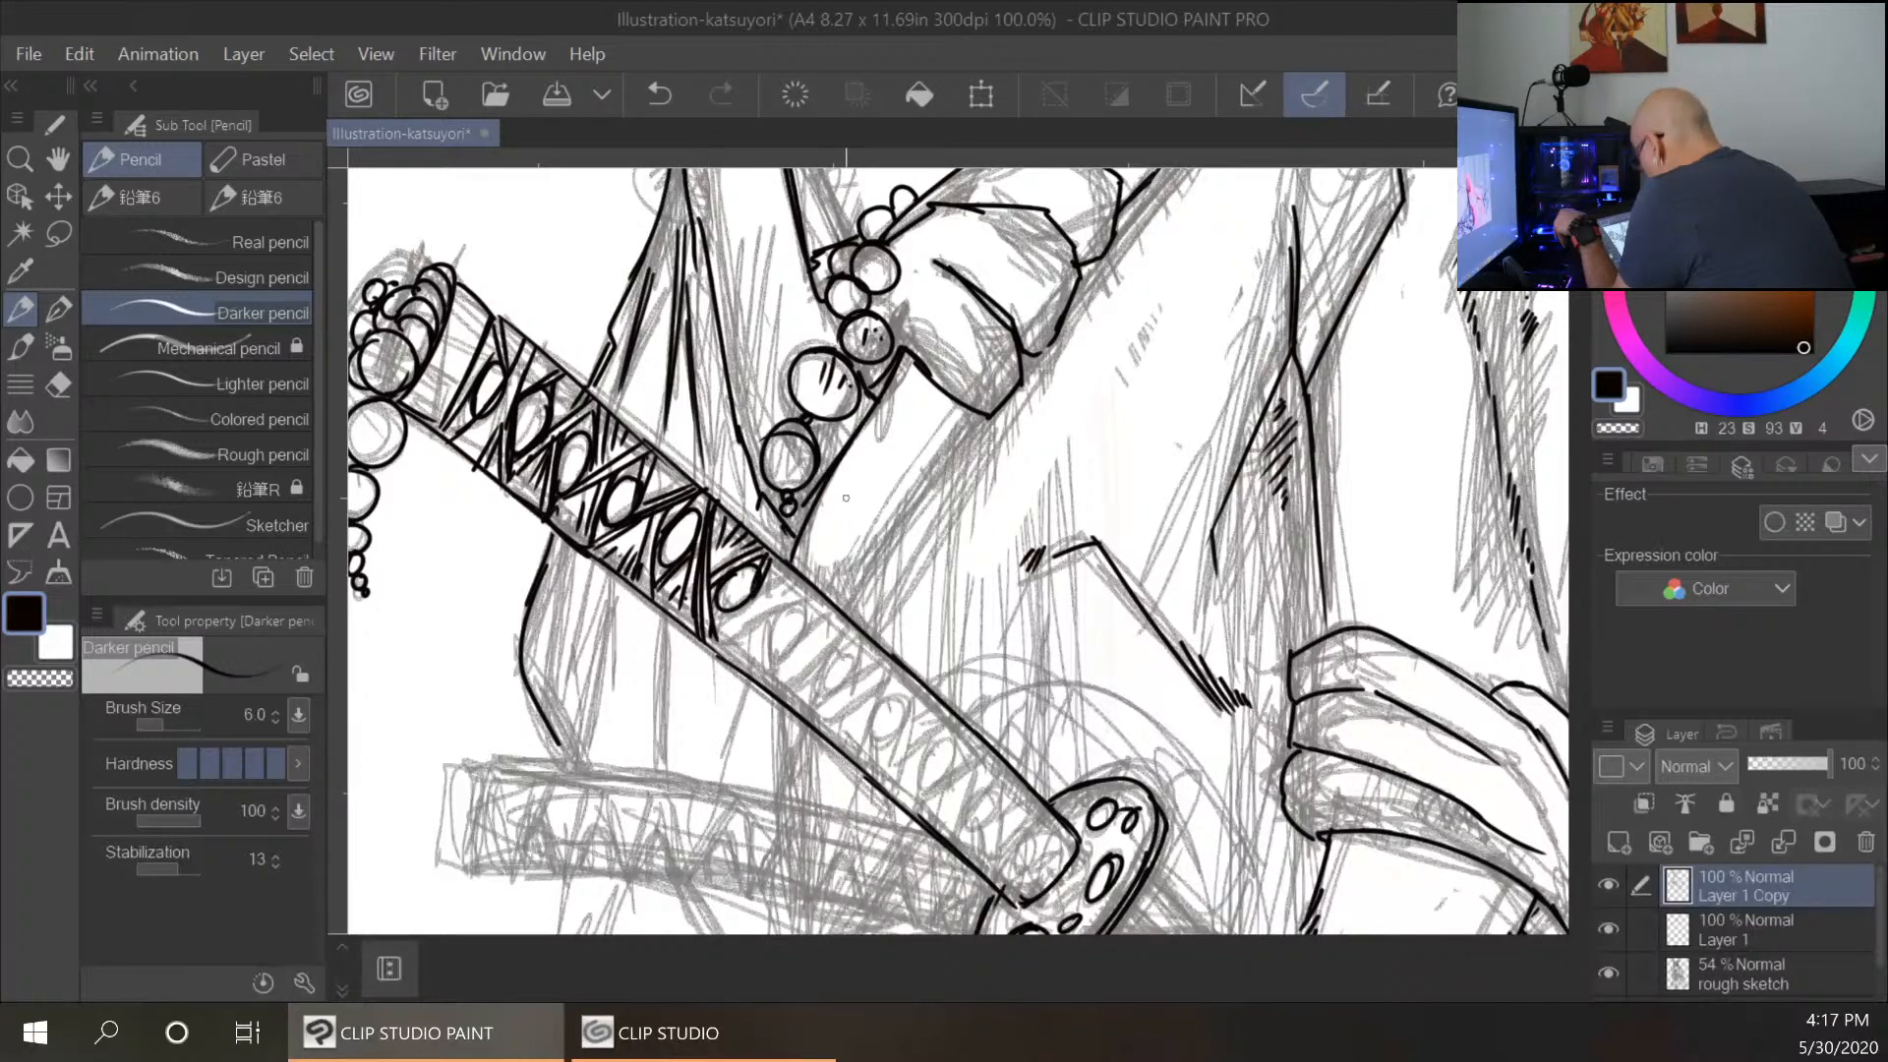
# Ink the crossing cords and hatch the gaps around the oval just past the hanging beads on the upper handle.
pyautogui.hotkey('ctrl', '-')
pyautogui.hotkey('ctrl', '-')
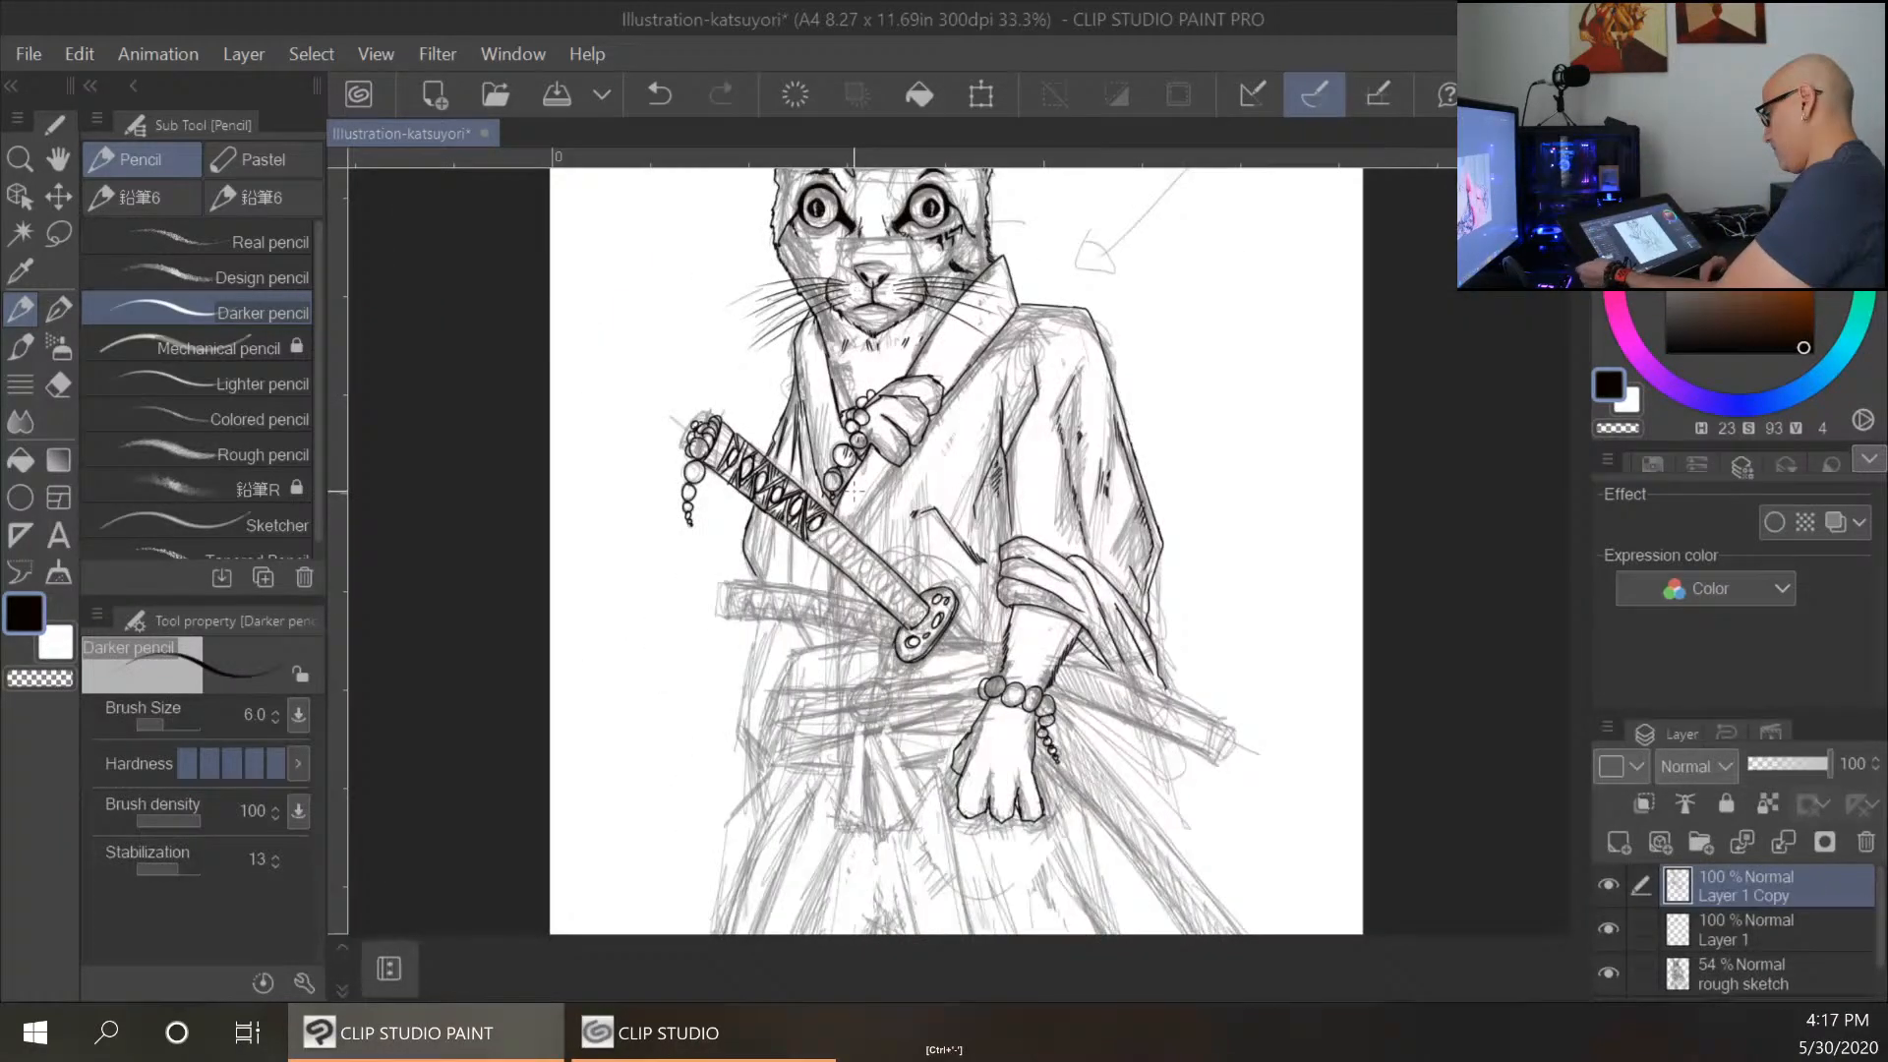
pyautogui.hotkey('ctrl', '+')
pyautogui.hotkey('ctrl', '+')
pyautogui.hotkey('ctrl', '+')
pyautogui.hotkey('ctrl', '+')
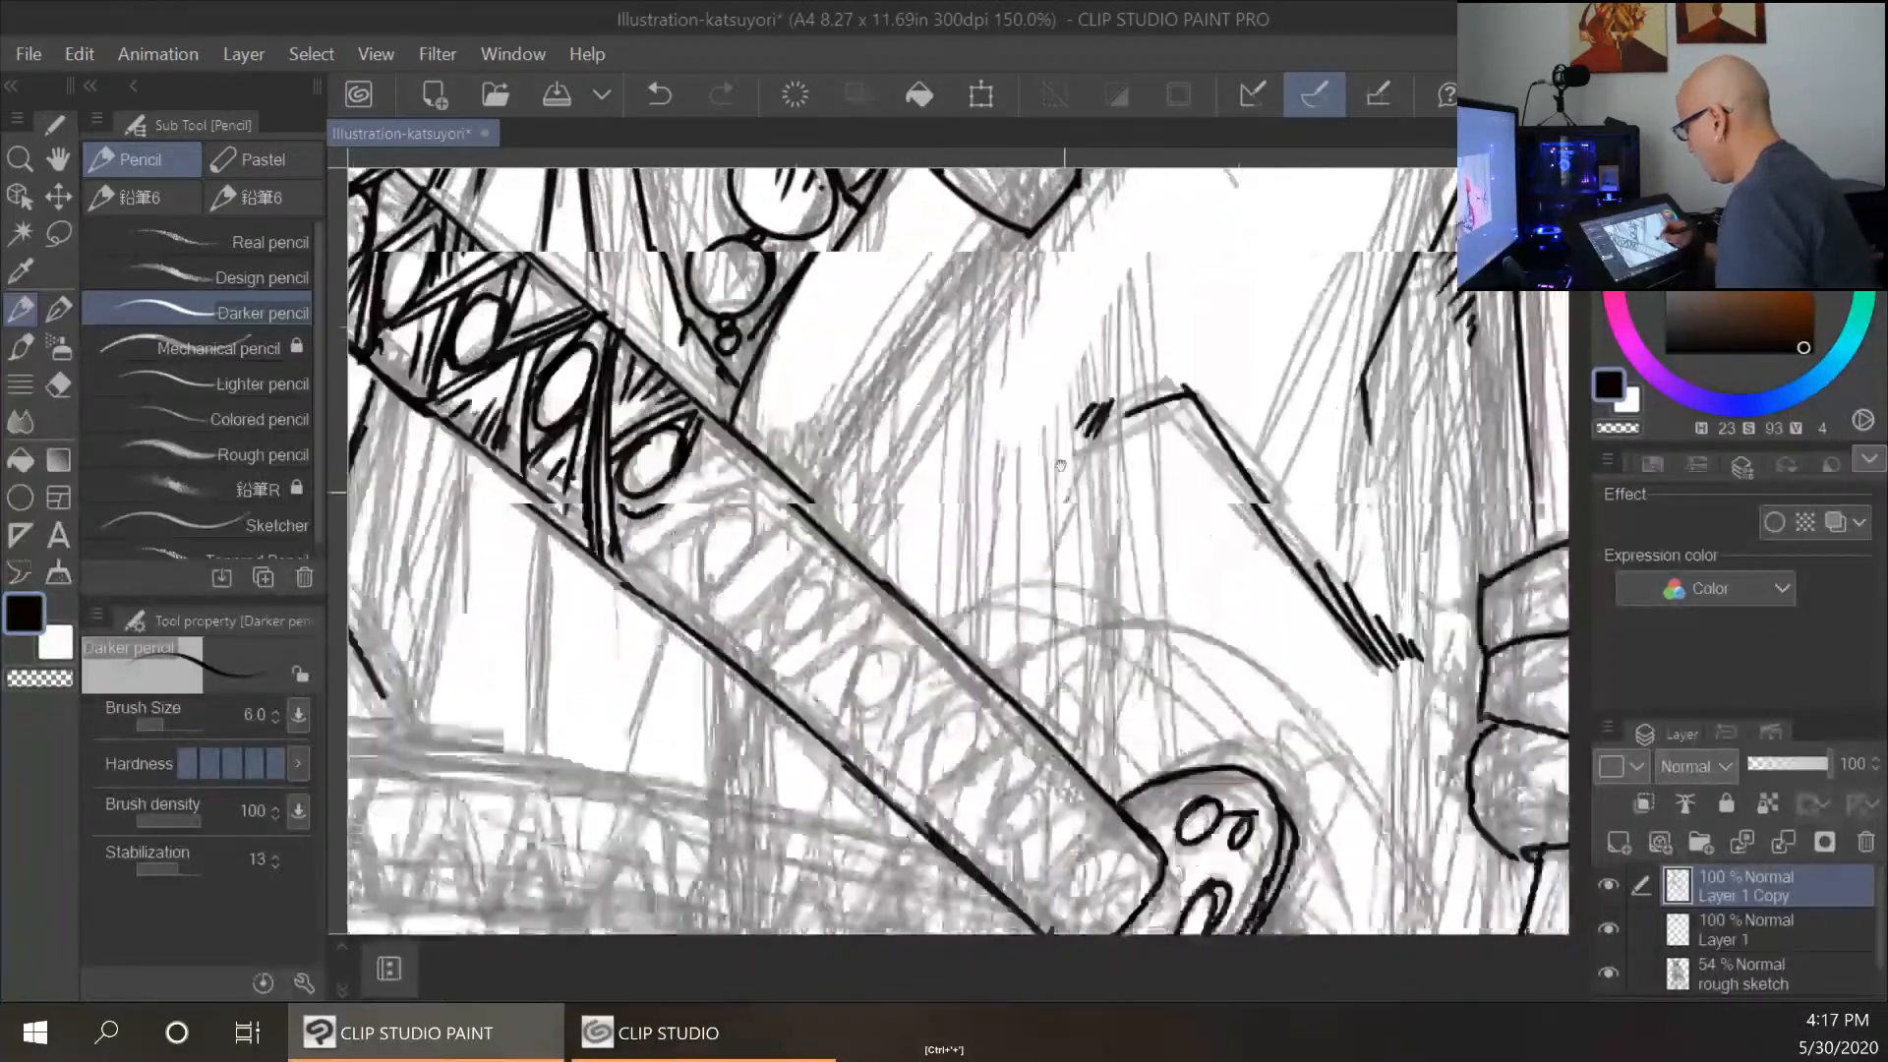
pyautogui.moveTo(1061, 465); pyautogui.dragTo(1043, 339)
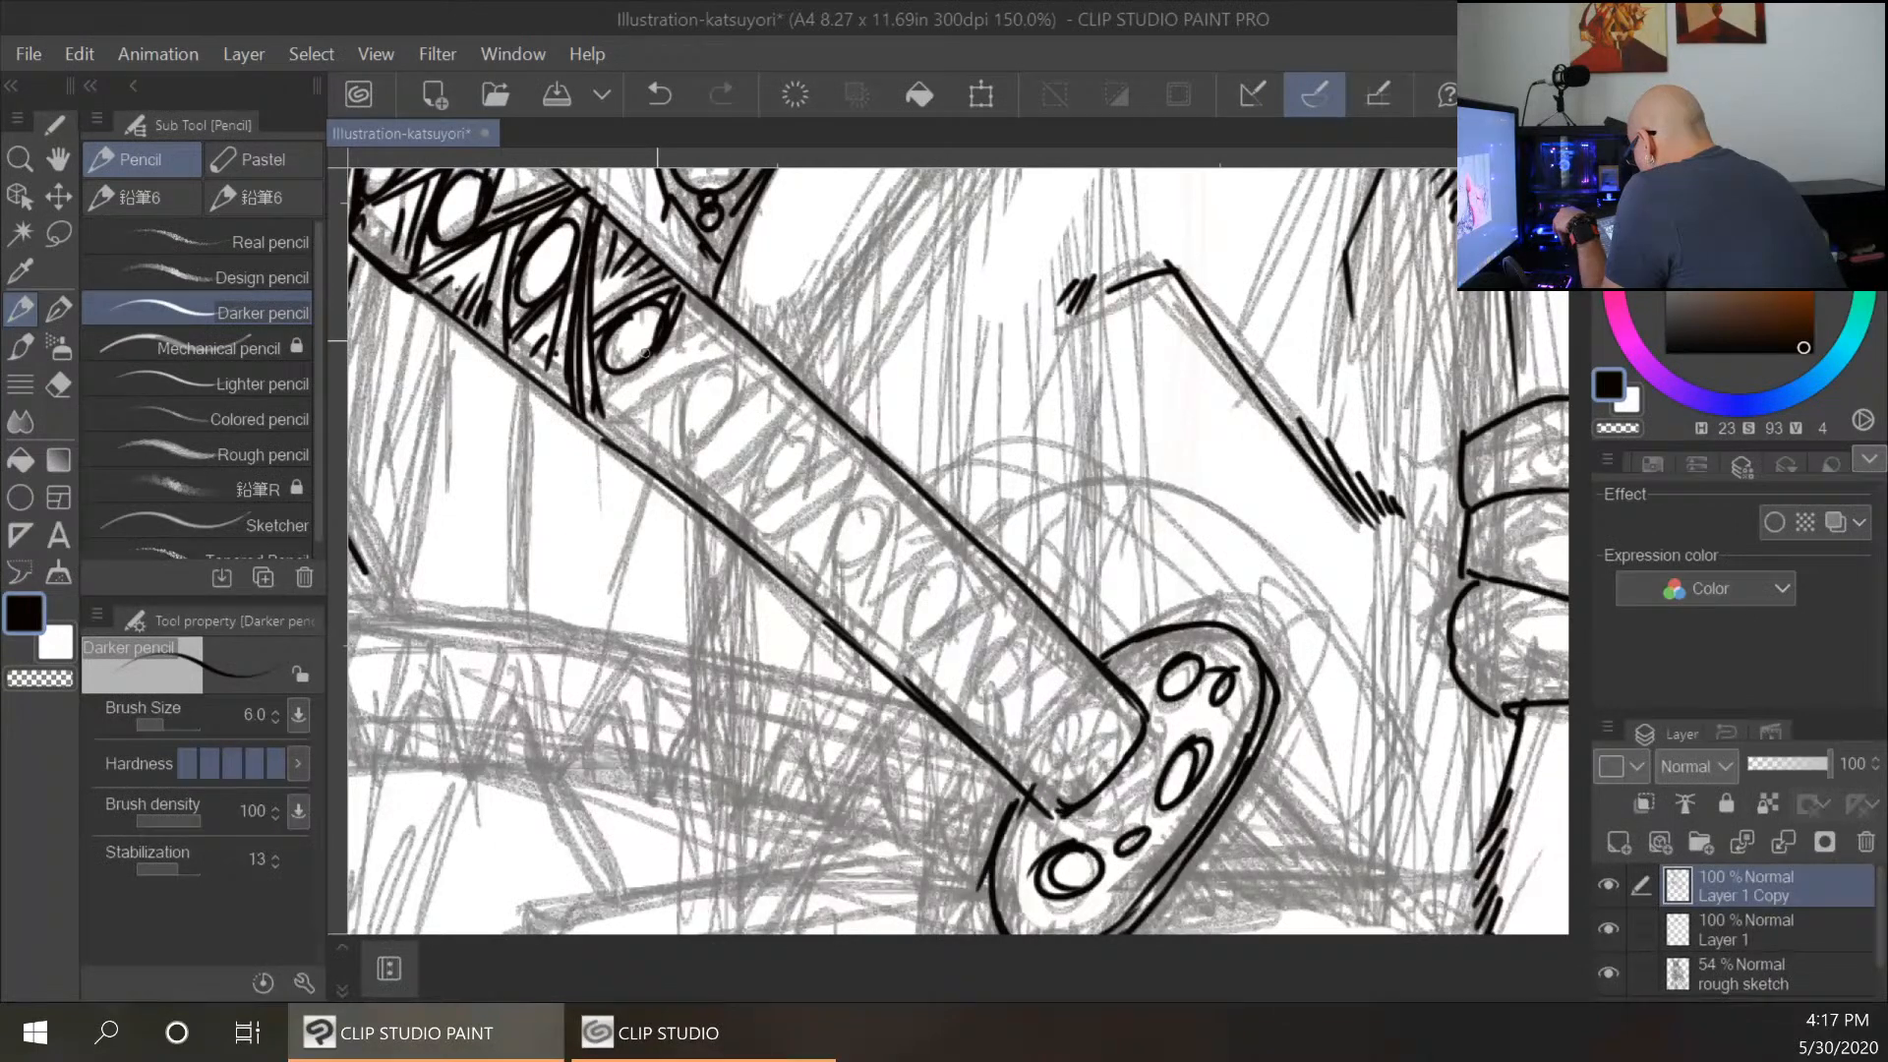
pyautogui.moveTo(662, 327); pyautogui.dragTo(651, 465)
pyautogui.moveTo(685, 306); pyautogui.dragTo(679, 422)
pyautogui.moveTo(690, 356); pyautogui.dragTo(673, 492)
pyautogui.moveTo(677, 323)
pyautogui.mouseDown()
pyautogui.moveTo(669, 482)
pyautogui.moveTo(653, 460)
pyautogui.mouseUp()
pyautogui.moveTo(634, 371)
pyautogui.mouseDown()
pyautogui.moveTo(591, 405)
pyautogui.moveTo(588, 430)
pyautogui.moveTo(614, 437)
pyautogui.mouseUp()
# Ink the next oval and diagonal cords at the middle of the upper handle, hatching the gaps around them.
pyautogui.moveTo(680, 385)
pyautogui.mouseDown()
pyautogui.moveTo(758, 345)
pyautogui.moveTo(690, 334)
pyautogui.moveTo(705, 323)
pyautogui.moveTo(700, 342)
pyautogui.moveTo(721, 344)
pyautogui.moveTo(695, 364)
pyautogui.moveTo(686, 284)
pyautogui.moveTo(678, 309)
pyautogui.moveTo(738, 392)
pyautogui.moveTo(693, 439)
pyautogui.moveTo(799, 397)
pyautogui.mouseUp()
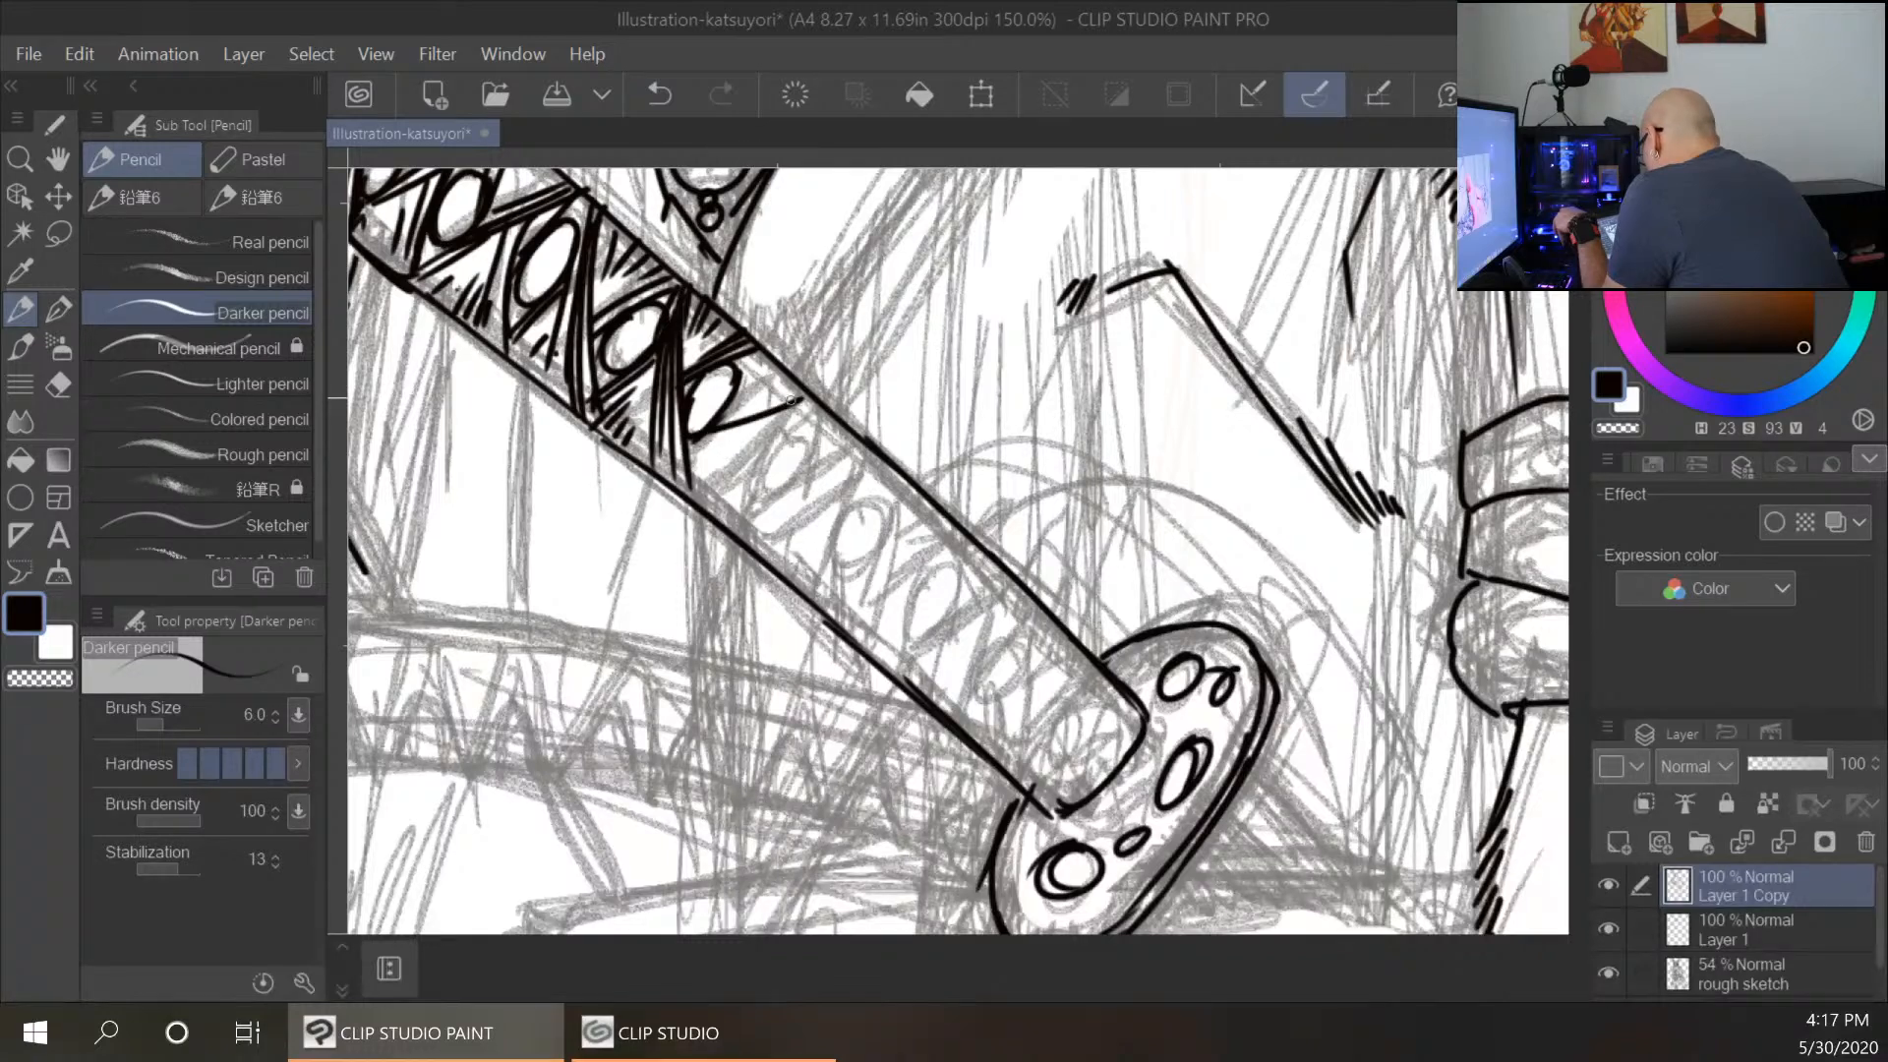
pyautogui.moveTo(692, 446); pyautogui.dragTo(822, 400)
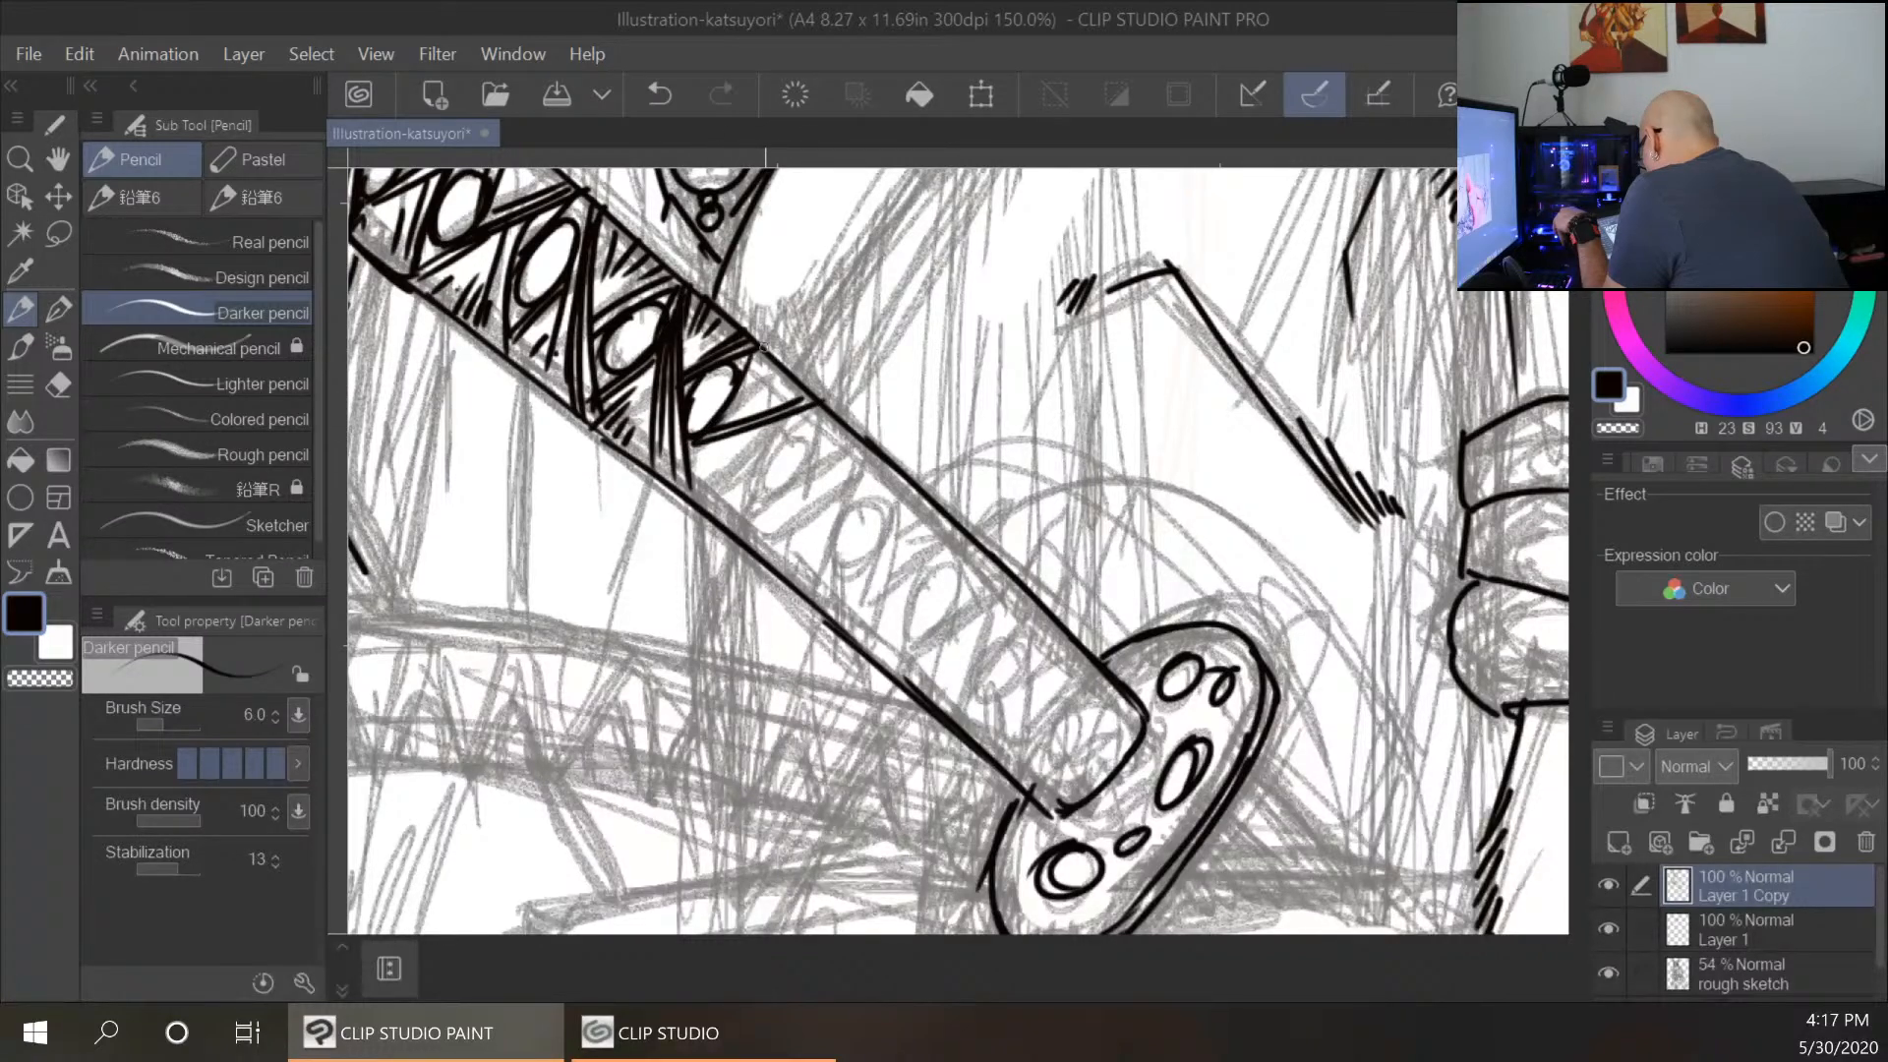
pyautogui.moveTo(772, 376)
pyautogui.mouseDown()
pyautogui.moveTo(743, 410)
pyautogui.moveTo(758, 404)
pyautogui.mouseUp()
pyautogui.moveTo(811, 394)
pyautogui.mouseDown()
pyautogui.moveTo(751, 460)
pyautogui.moveTo(733, 531)
pyautogui.mouseUp()
pyautogui.moveTo(755, 434); pyautogui.dragTo(739, 539)
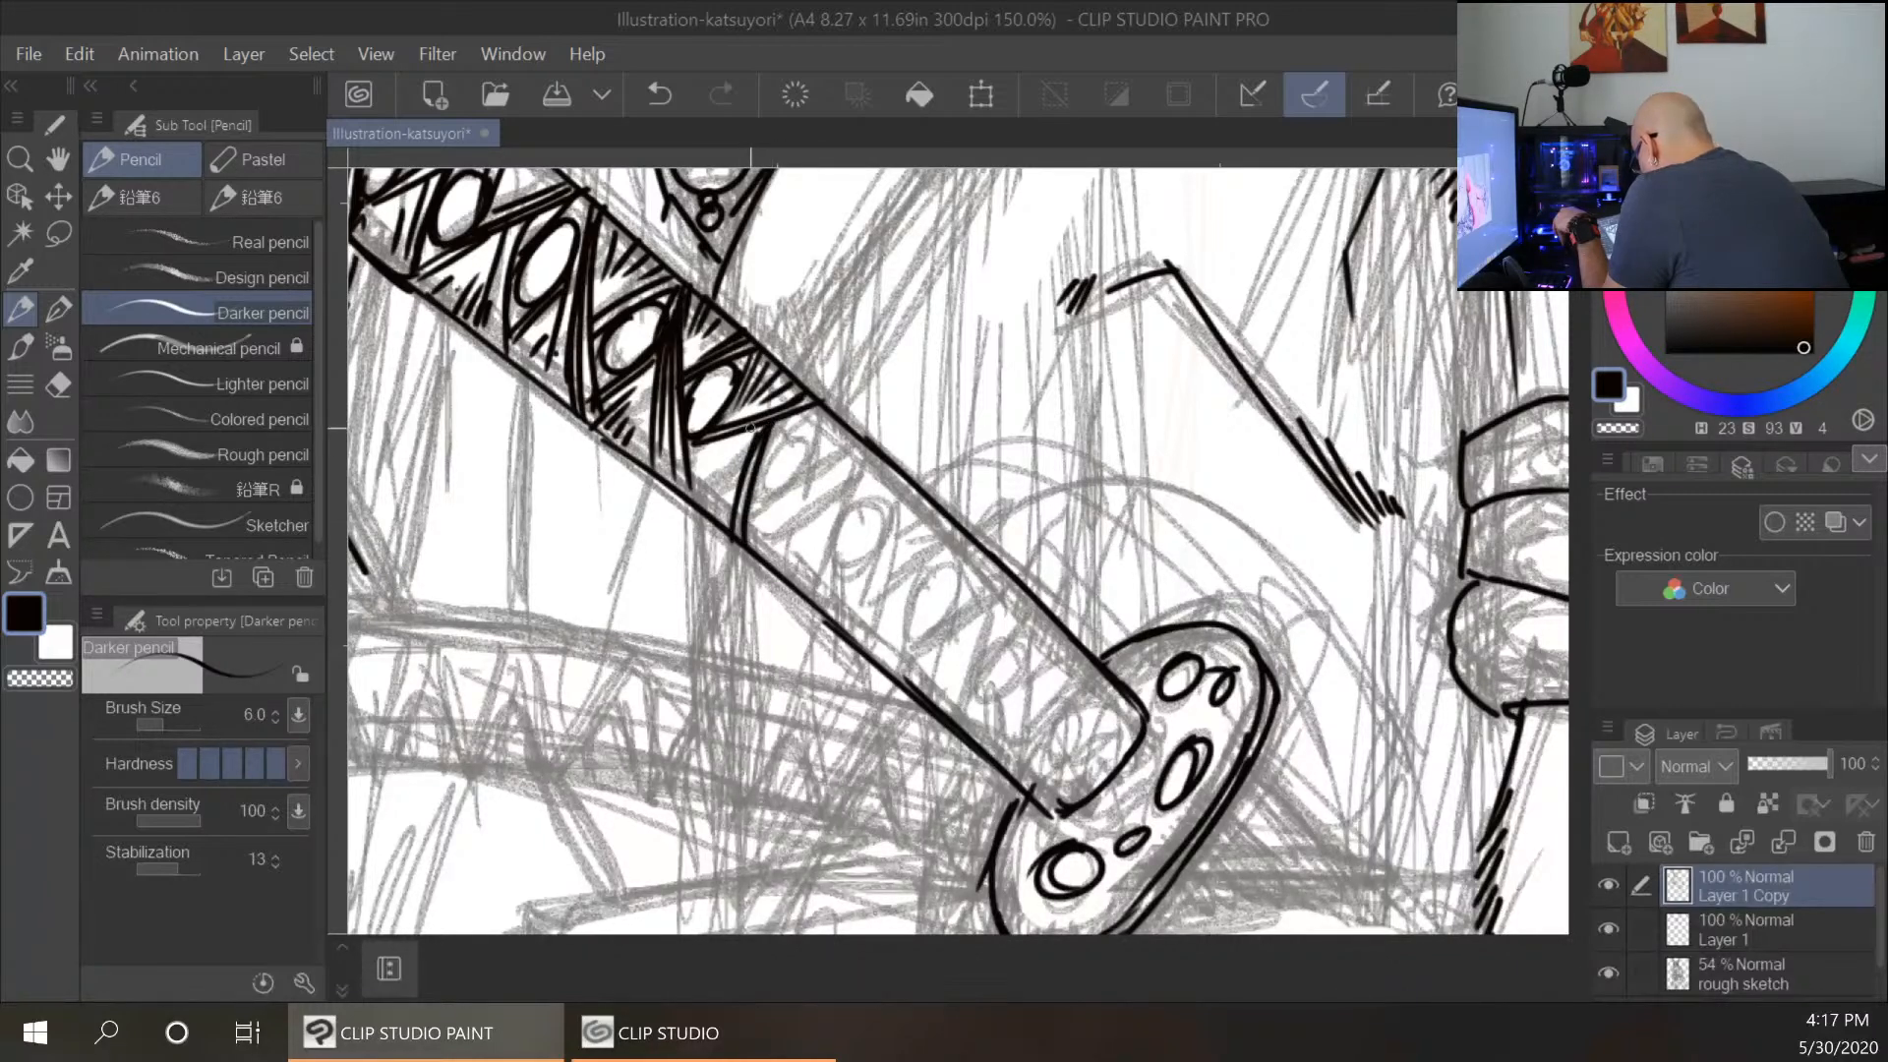
pyautogui.moveTo(750, 429)
pyautogui.mouseDown()
pyautogui.moveTo(708, 481)
pyautogui.moveTo(716, 507)
pyautogui.moveTo(691, 501)
pyautogui.mouseUp()
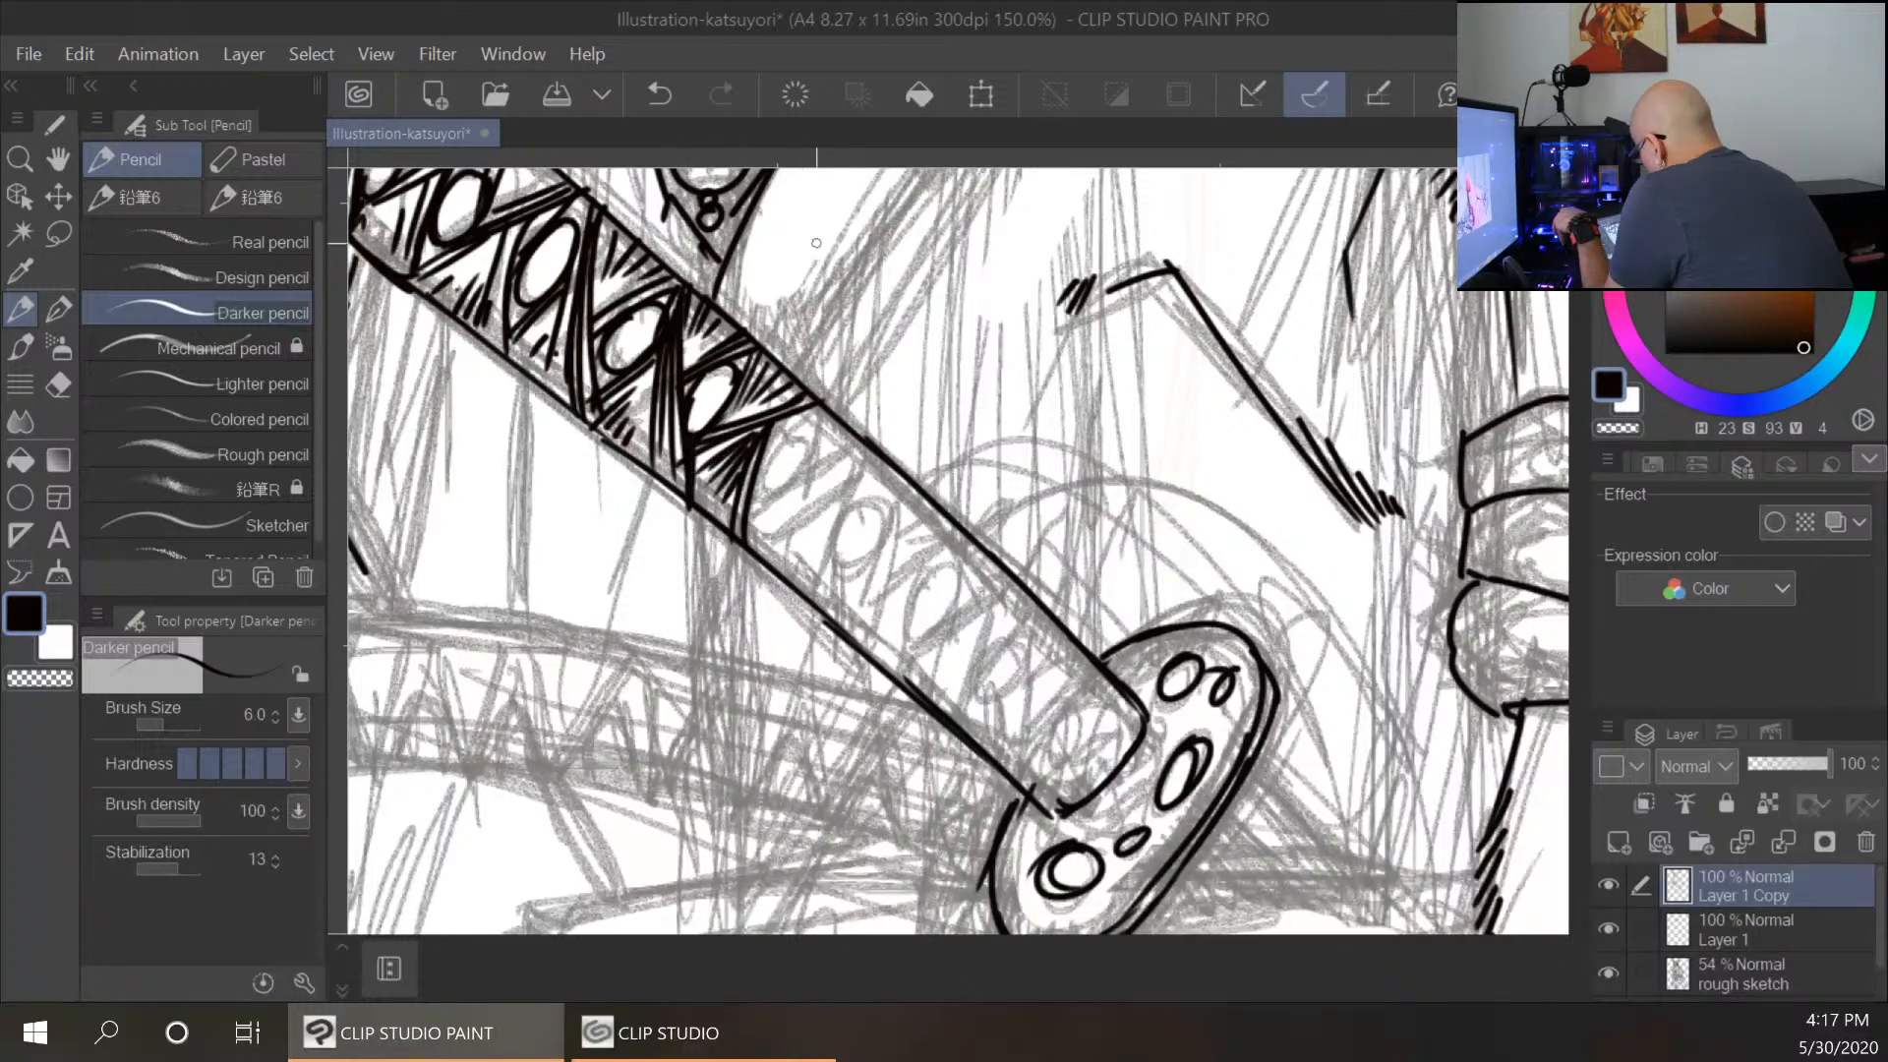
# Extend the wrap past the handle's middle with two more ovals, slanted cords and edge hatching.
pyautogui.moveTo(784, 444)
pyautogui.mouseDown()
pyautogui.moveTo(765, 487)
pyautogui.moveTo(817, 411)
pyautogui.moveTo(792, 482)
pyautogui.moveTo(885, 445)
pyautogui.mouseUp()
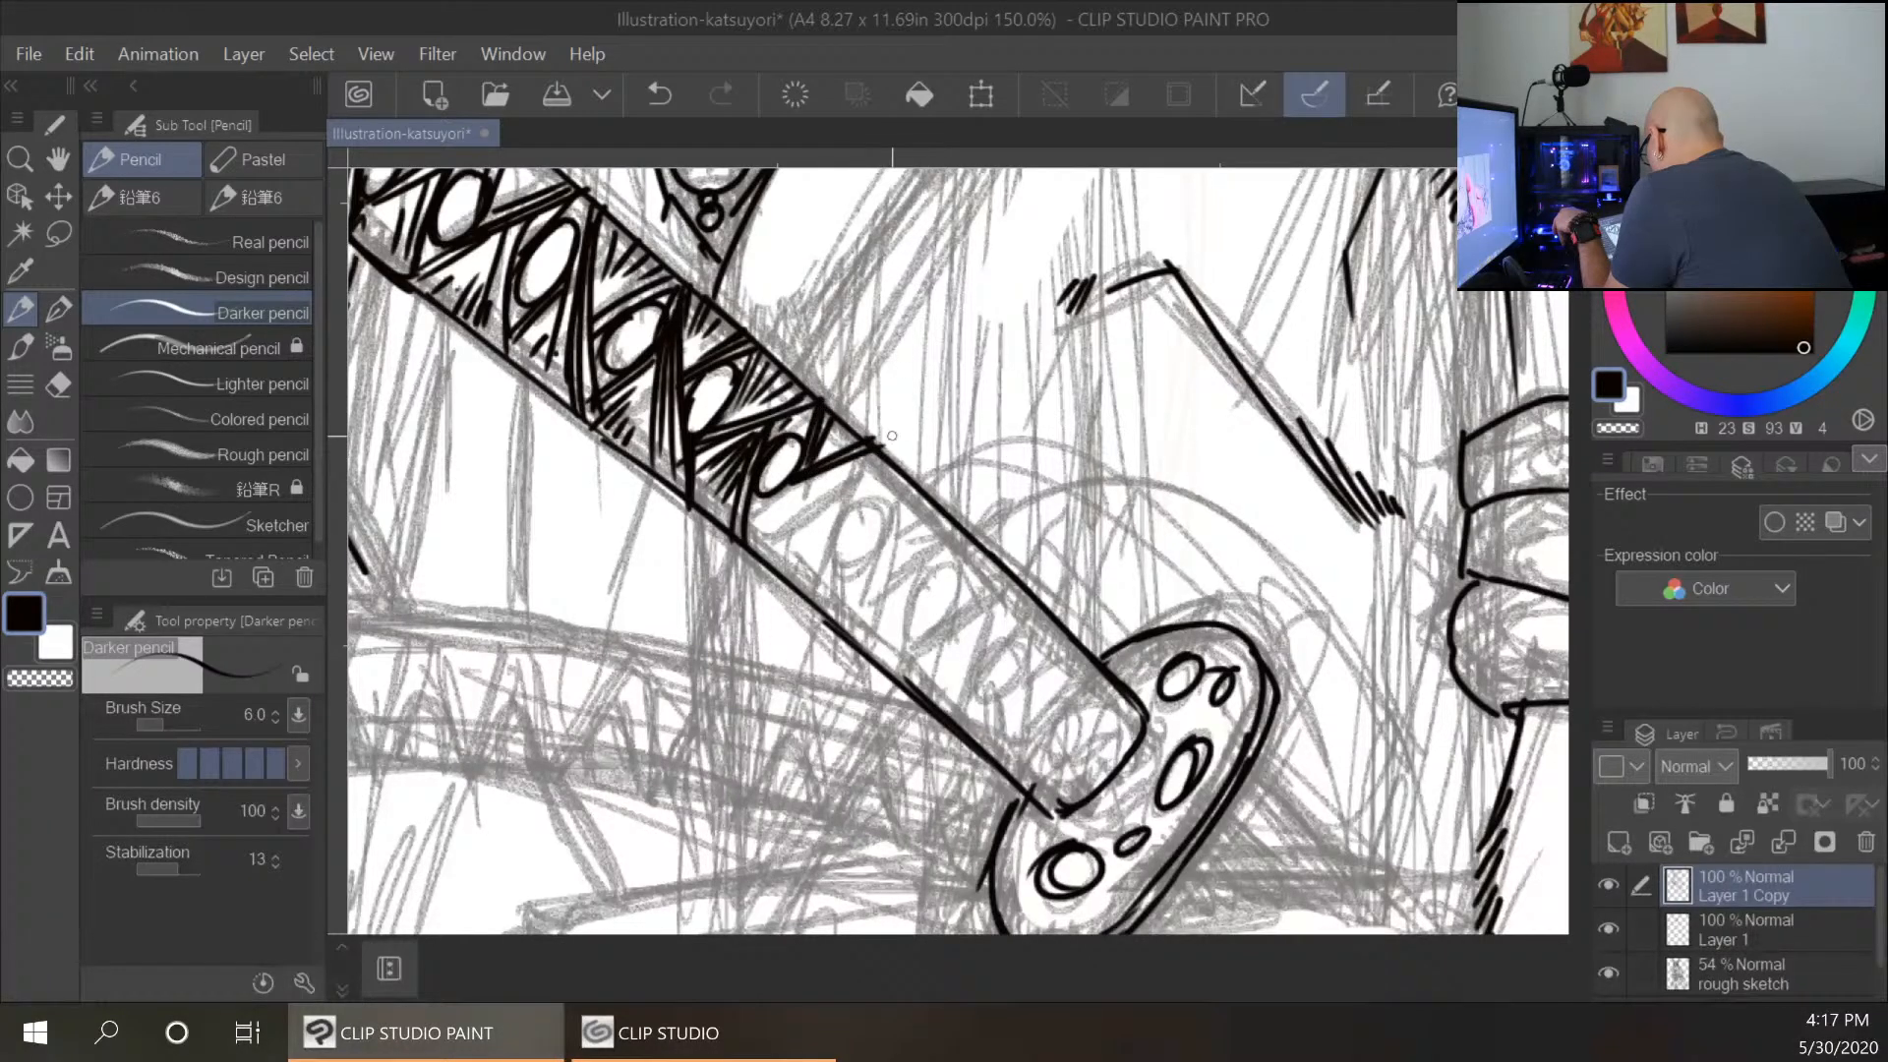
pyautogui.moveTo(873, 452)
pyautogui.mouseDown()
pyautogui.moveTo(816, 598)
pyautogui.moveTo(752, 519)
pyautogui.moveTo(759, 560)
pyautogui.moveTo(788, 578)
pyautogui.mouseUp()
pyautogui.moveTo(890, 494)
pyautogui.mouseDown()
pyautogui.moveTo(838, 517)
pyautogui.moveTo(833, 565)
pyautogui.moveTo(877, 499)
pyautogui.moveTo(854, 514)
pyautogui.moveTo(869, 653)
pyautogui.mouseUp()
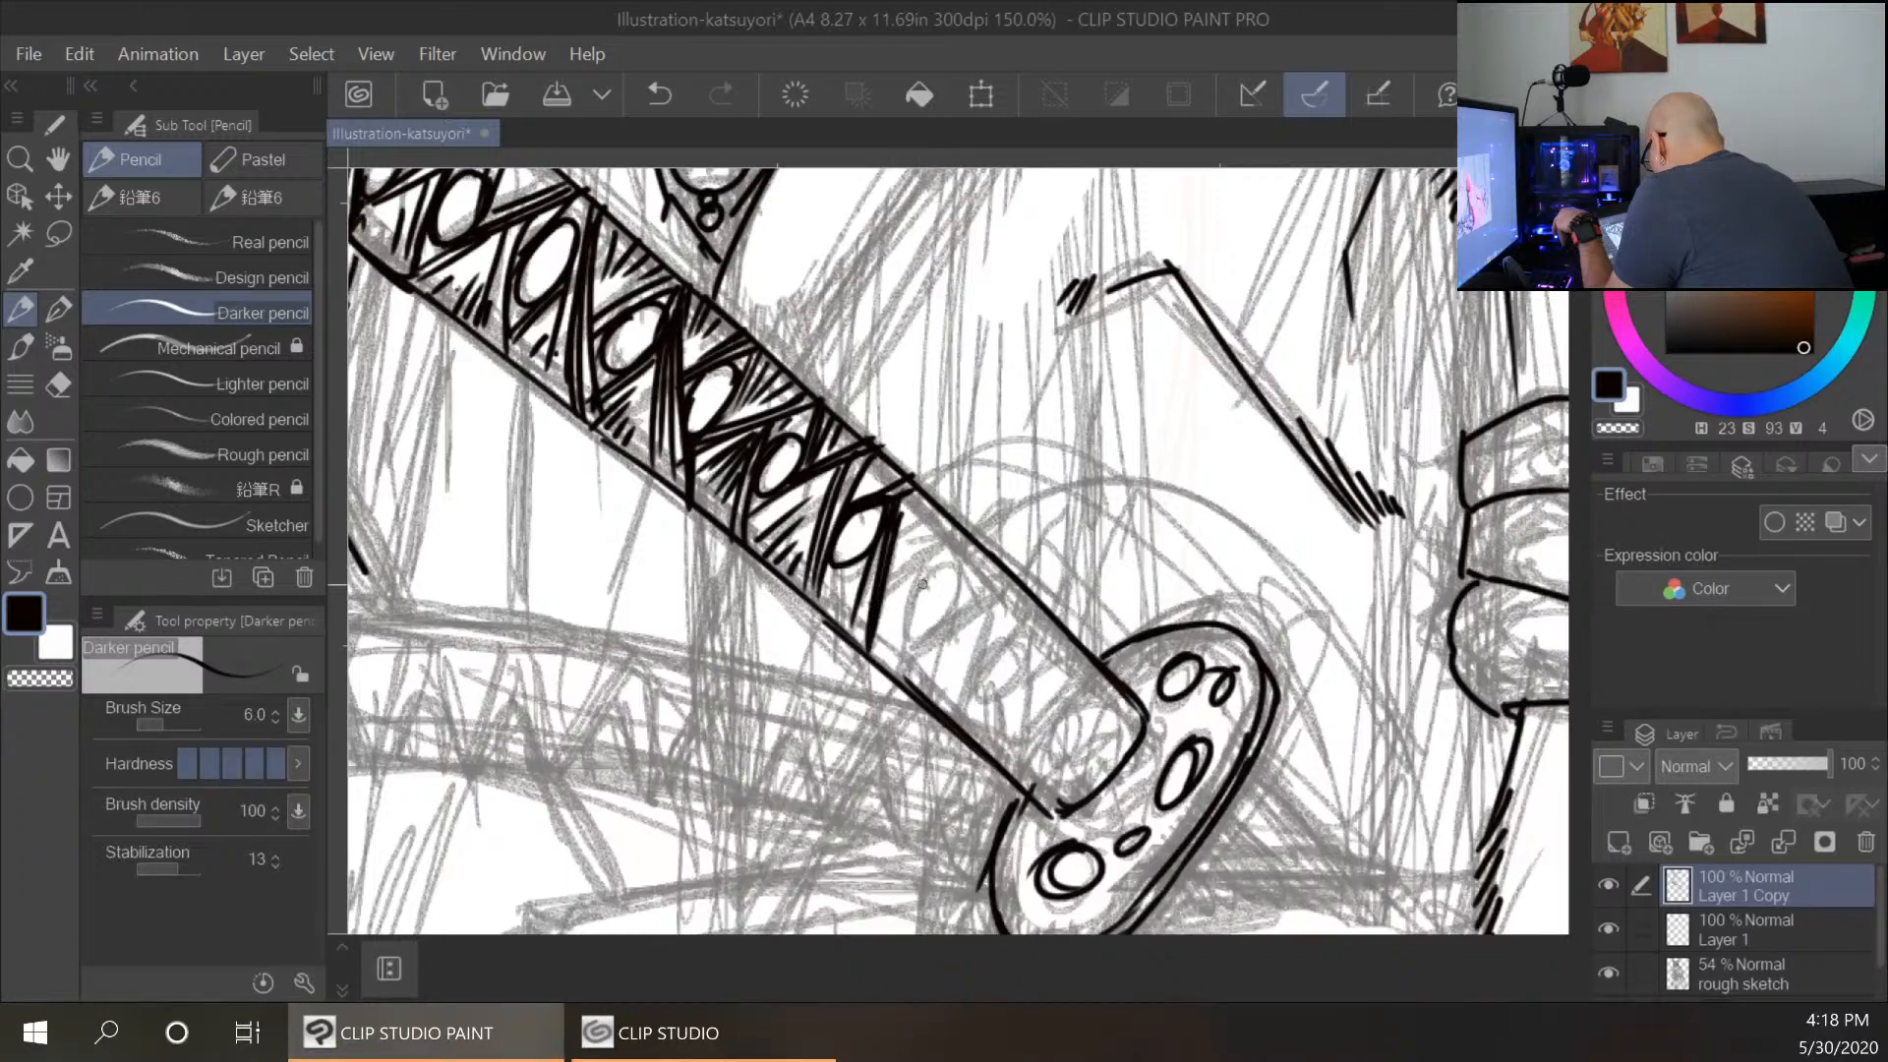
pyautogui.moveTo(886, 607)
pyautogui.mouseDown()
pyautogui.moveTo(985, 546)
pyautogui.moveTo(878, 645)
pyautogui.moveTo(847, 566)
pyautogui.moveTo(808, 556)
pyautogui.moveTo(858, 592)
pyautogui.moveTo(839, 611)
pyautogui.mouseUp()
pyautogui.moveTo(922, 505); pyautogui.dragTo(893, 567)
pyautogui.moveTo(934, 507); pyautogui.dragTo(908, 562)
# Ink the following crossed cords and two ovals toward the guard, filling the triangular gaps with hatching.
pyautogui.moveTo(946, 516)
pyautogui.mouseDown()
pyautogui.moveTo(906, 618)
pyautogui.moveTo(966, 582)
pyautogui.moveTo(919, 600)
pyautogui.moveTo(940, 647)
pyautogui.mouseUp()
pyautogui.moveTo(983, 560)
pyautogui.mouseDown()
pyautogui.moveTo(957, 668)
pyautogui.moveTo(943, 716)
pyautogui.mouseUp()
pyautogui.moveTo(954, 629)
pyautogui.mouseDown()
pyautogui.moveTo(926, 695)
pyautogui.moveTo(932, 626)
pyautogui.moveTo(925, 649)
pyautogui.mouseUp()
pyautogui.moveTo(899, 674)
pyautogui.mouseDown()
pyautogui.moveTo(936, 646)
pyautogui.moveTo(930, 661)
pyautogui.mouseUp()
pyautogui.moveTo(914, 690); pyautogui.dragTo(1054, 628)
pyautogui.moveTo(959, 665)
pyautogui.mouseDown()
pyautogui.moveTo(1027, 614)
pyautogui.moveTo(996, 567)
pyautogui.moveTo(973, 625)
pyautogui.mouseUp()
pyautogui.moveTo(1005, 572); pyautogui.dragTo(980, 628)
pyautogui.moveTo(1020, 581); pyautogui.dragTo(978, 679)
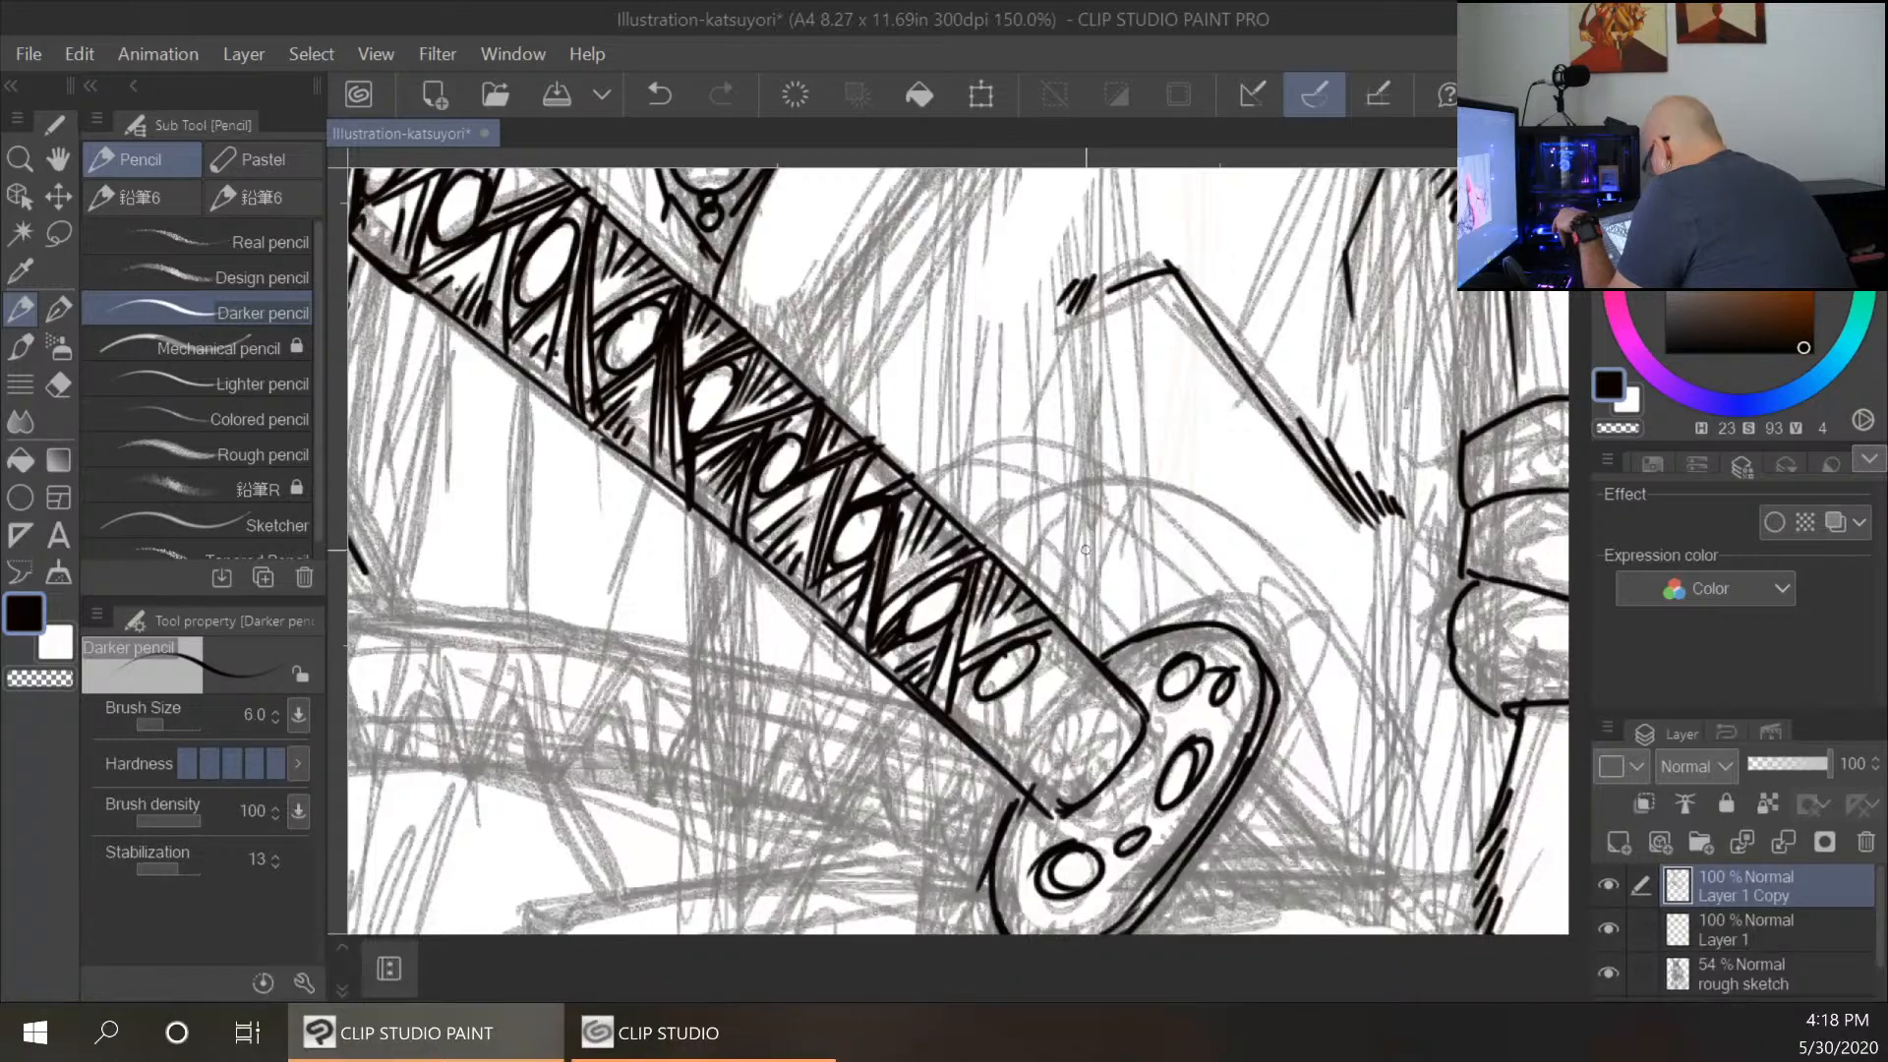
# Finish the upper handle's wrap at the guard with the last crossed cords, final oval and dense hatching.
pyautogui.hotkey('ctrl', '+')
pyautogui.moveTo(1218, 591); pyautogui.dragTo(1059, 246)
pyautogui.moveTo(728, 329)
pyautogui.mouseDown()
pyautogui.moveTo(725, 425)
pyautogui.moveTo(716, 332)
pyautogui.moveTo(710, 349)
pyautogui.moveTo(752, 369)
pyautogui.moveTo(764, 197)
pyautogui.moveTo(748, 370)
pyautogui.moveTo(719, 387)
pyautogui.moveTo(870, 306)
pyautogui.mouseUp()
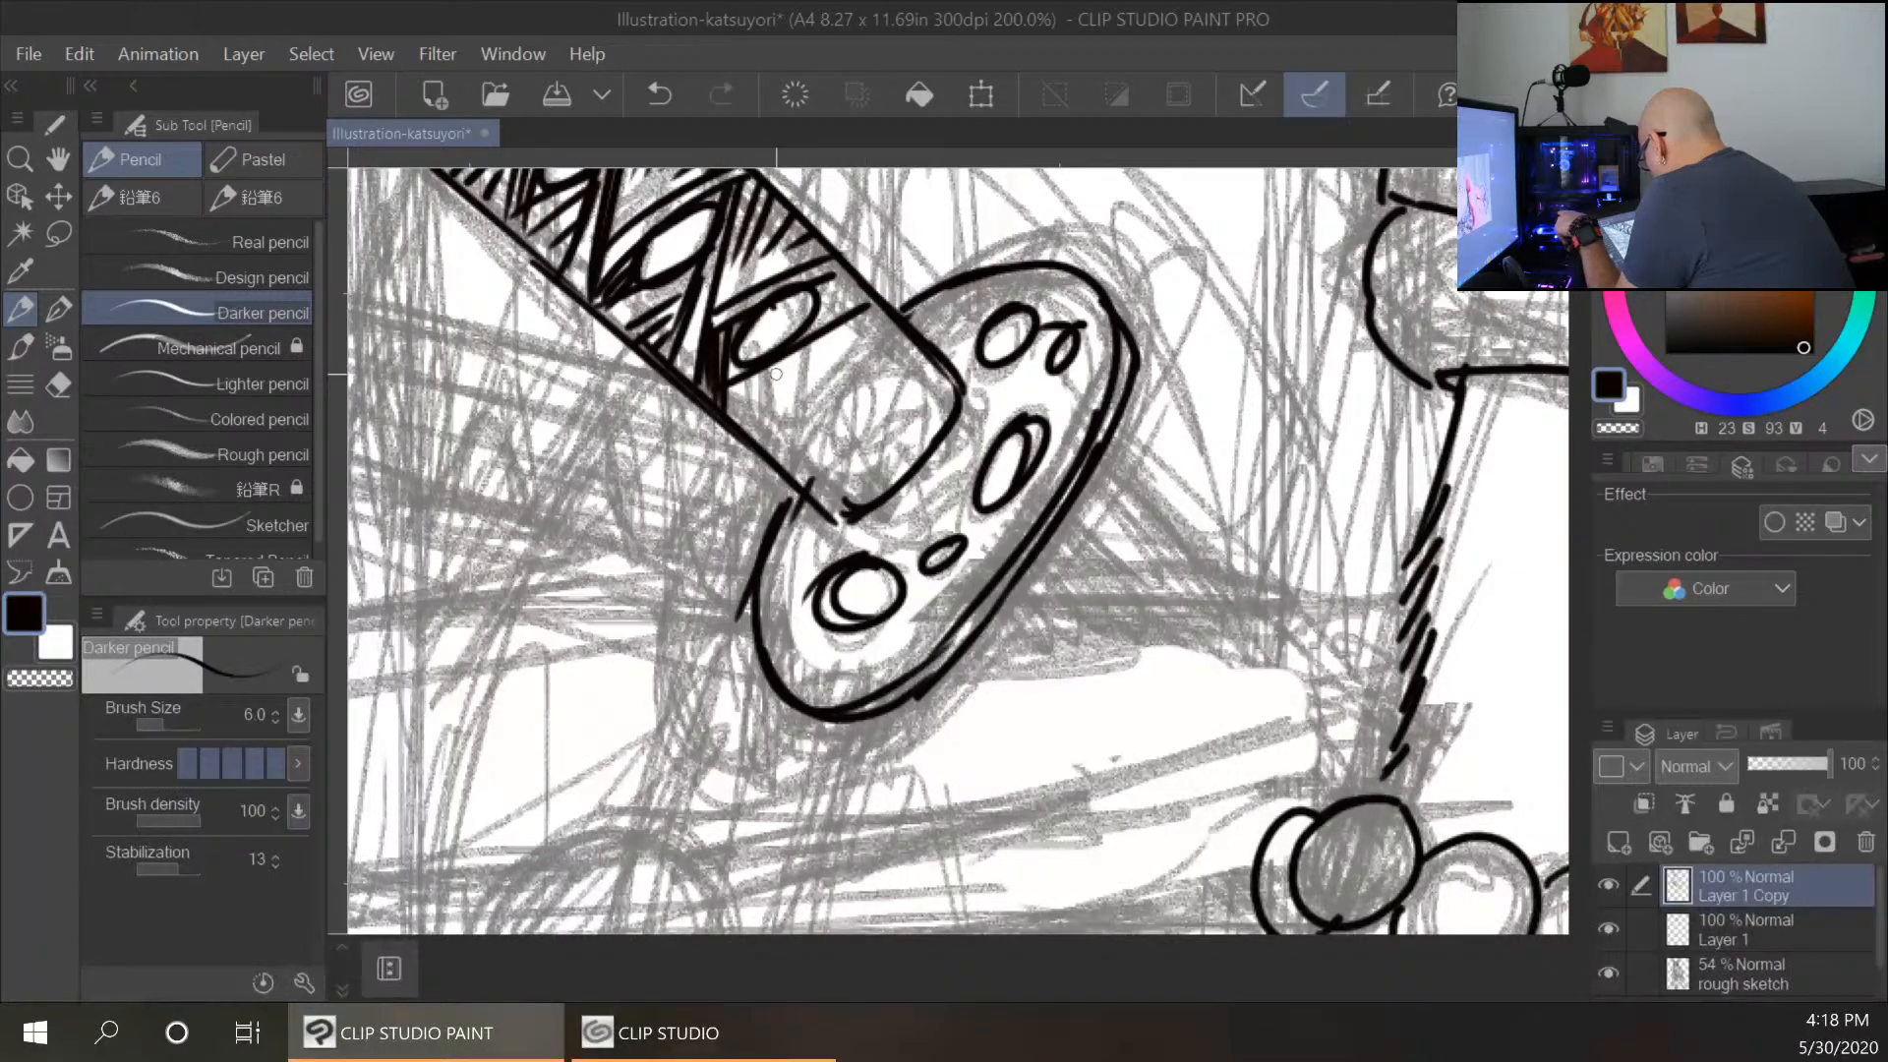
pyautogui.moveTo(733, 385); pyautogui.dragTo(887, 317)
pyautogui.moveTo(725, 390); pyautogui.dragTo(936, 358)
pyautogui.moveTo(806, 499); pyautogui.dragTo(823, 388)
pyautogui.moveTo(832, 470)
pyautogui.mouseDown()
pyautogui.moveTo(798, 390)
pyautogui.moveTo(752, 397)
pyautogui.moveTo(883, 413)
pyautogui.moveTo(842, 394)
pyautogui.moveTo(853, 503)
pyautogui.mouseUp()
pyautogui.moveTo(881, 396)
pyautogui.mouseDown()
pyautogui.moveTo(841, 503)
pyautogui.moveTo(814, 472)
pyautogui.moveTo(846, 483)
pyautogui.mouseUp()
pyautogui.moveTo(929, 427); pyautogui.dragTo(865, 501)
pyautogui.moveTo(951, 366)
pyautogui.mouseDown()
pyautogui.moveTo(899, 433)
pyautogui.moveTo(926, 437)
pyautogui.mouseUp()
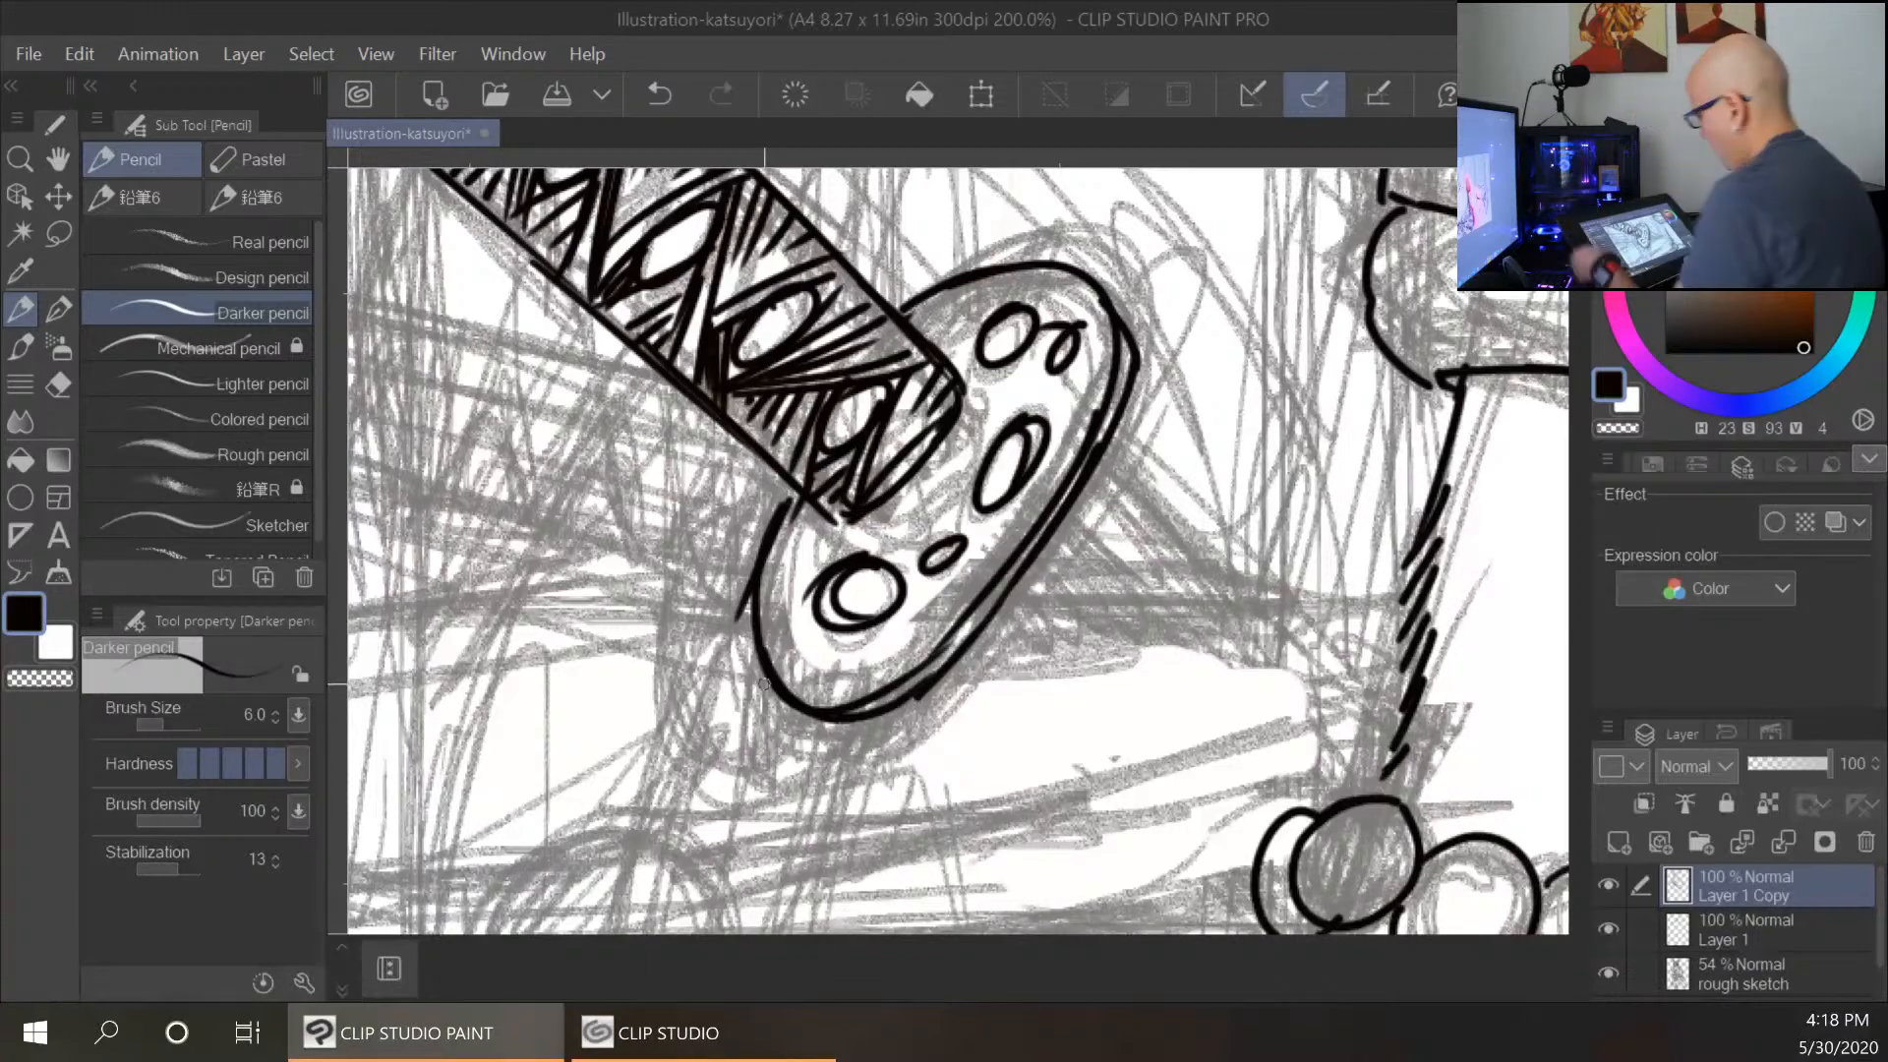
# Ink the tapering sword section between the upper guard and the forearm, with a double cross band near the guard.
pyautogui.hotkey('ctrl', '-')
pyautogui.hotkey('ctrl', '-')
pyautogui.hotkey('ctrl', '-')
pyautogui.moveTo(875, 487); pyautogui.dragTo(935, 331)
pyautogui.hotkey('ctrl', '+')
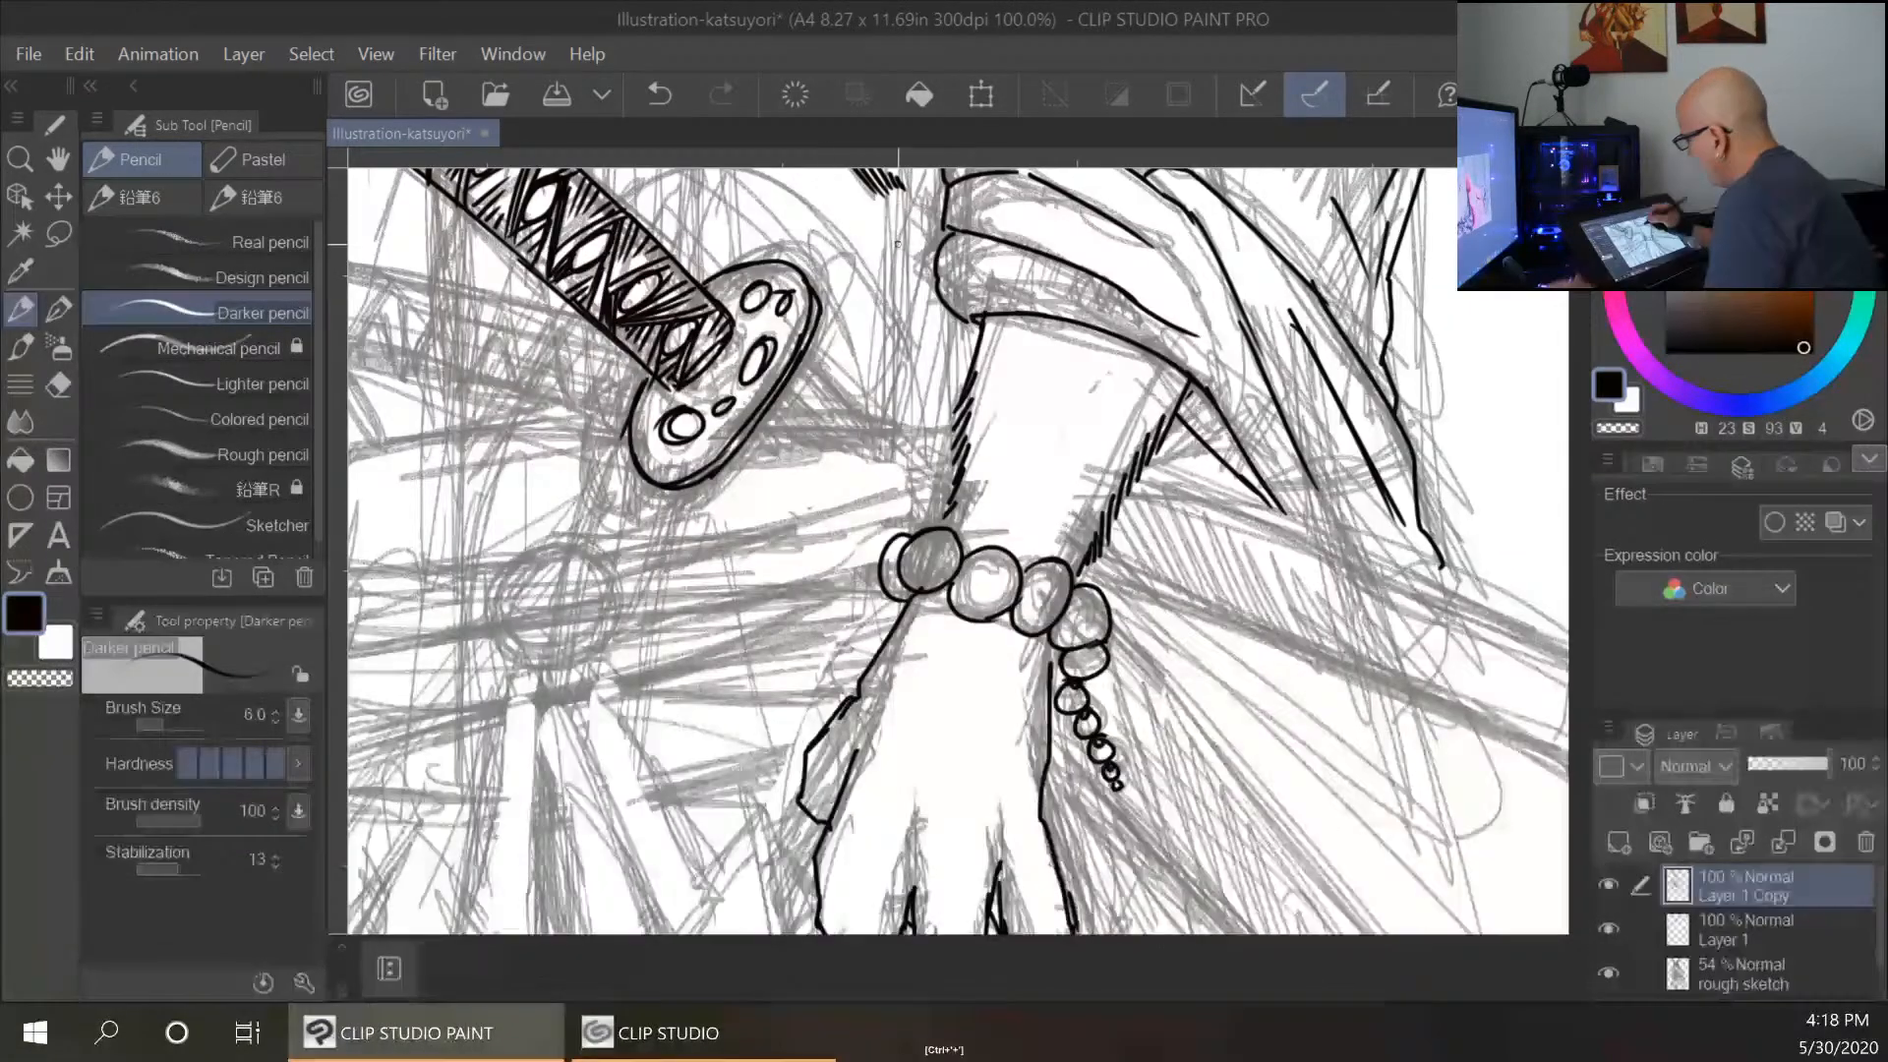
pyautogui.moveTo(816, 342); pyautogui.dragTo(905, 438)
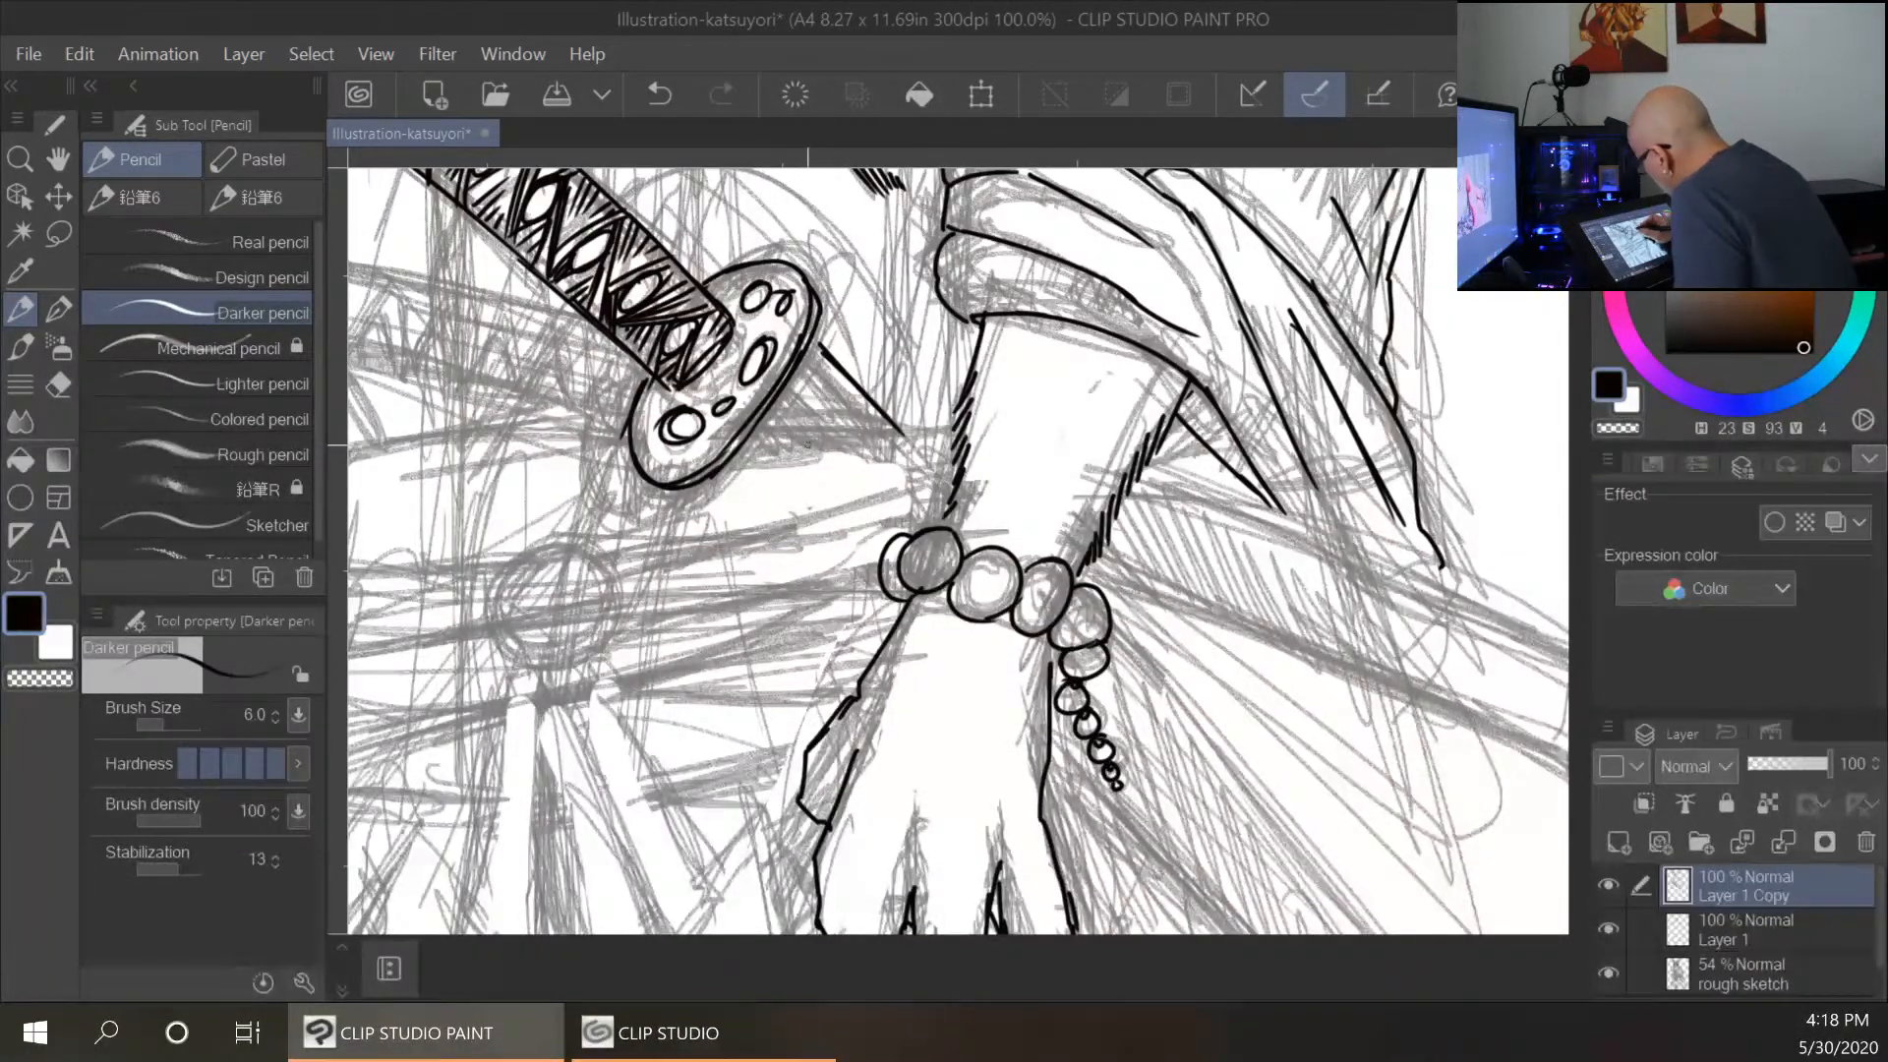
pyautogui.moveTo(739, 445); pyautogui.dragTo(957, 428)
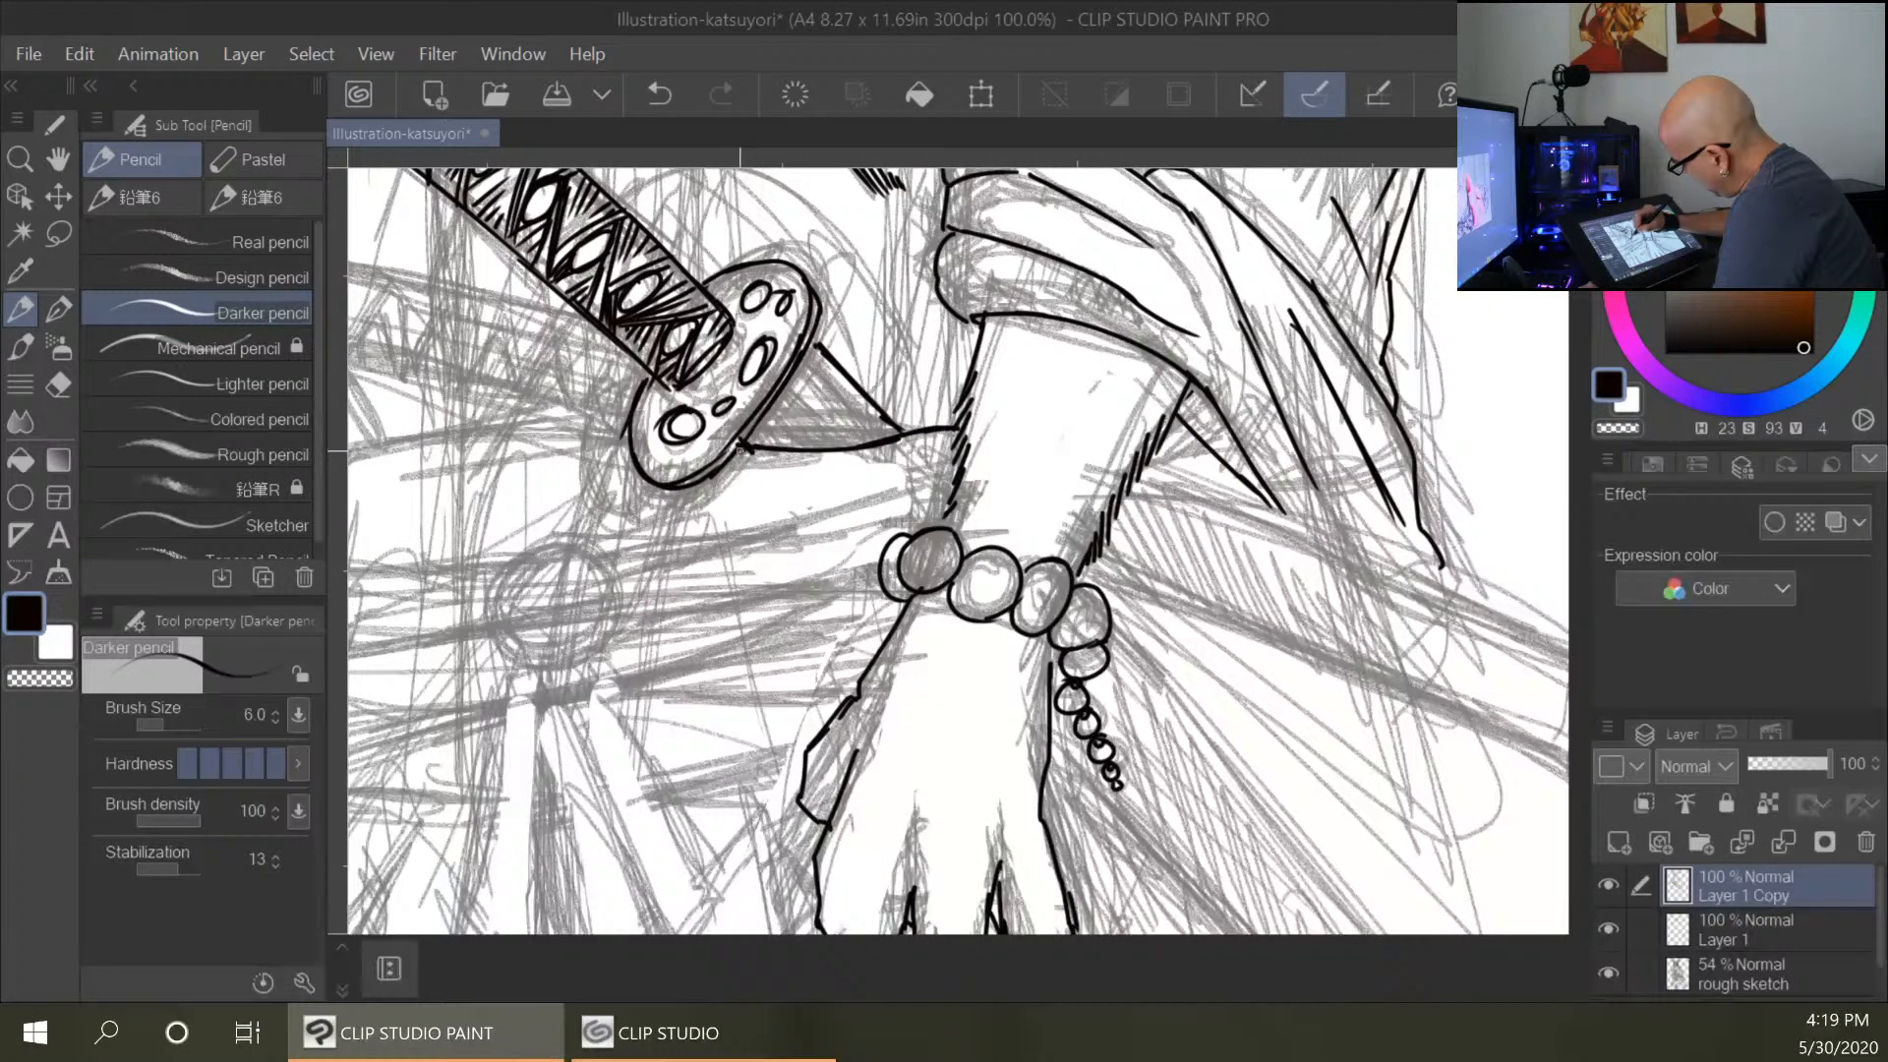
pyautogui.moveTo(802, 353)
pyautogui.mouseDown()
pyautogui.moveTo(848, 413)
pyautogui.moveTo(769, 452)
pyautogui.moveTo(815, 395)
pyautogui.mouseUp()
pyautogui.moveTo(803, 335)
pyautogui.mouseDown()
pyautogui.moveTo(821, 346)
pyautogui.moveTo(789, 447)
pyautogui.mouseUp()
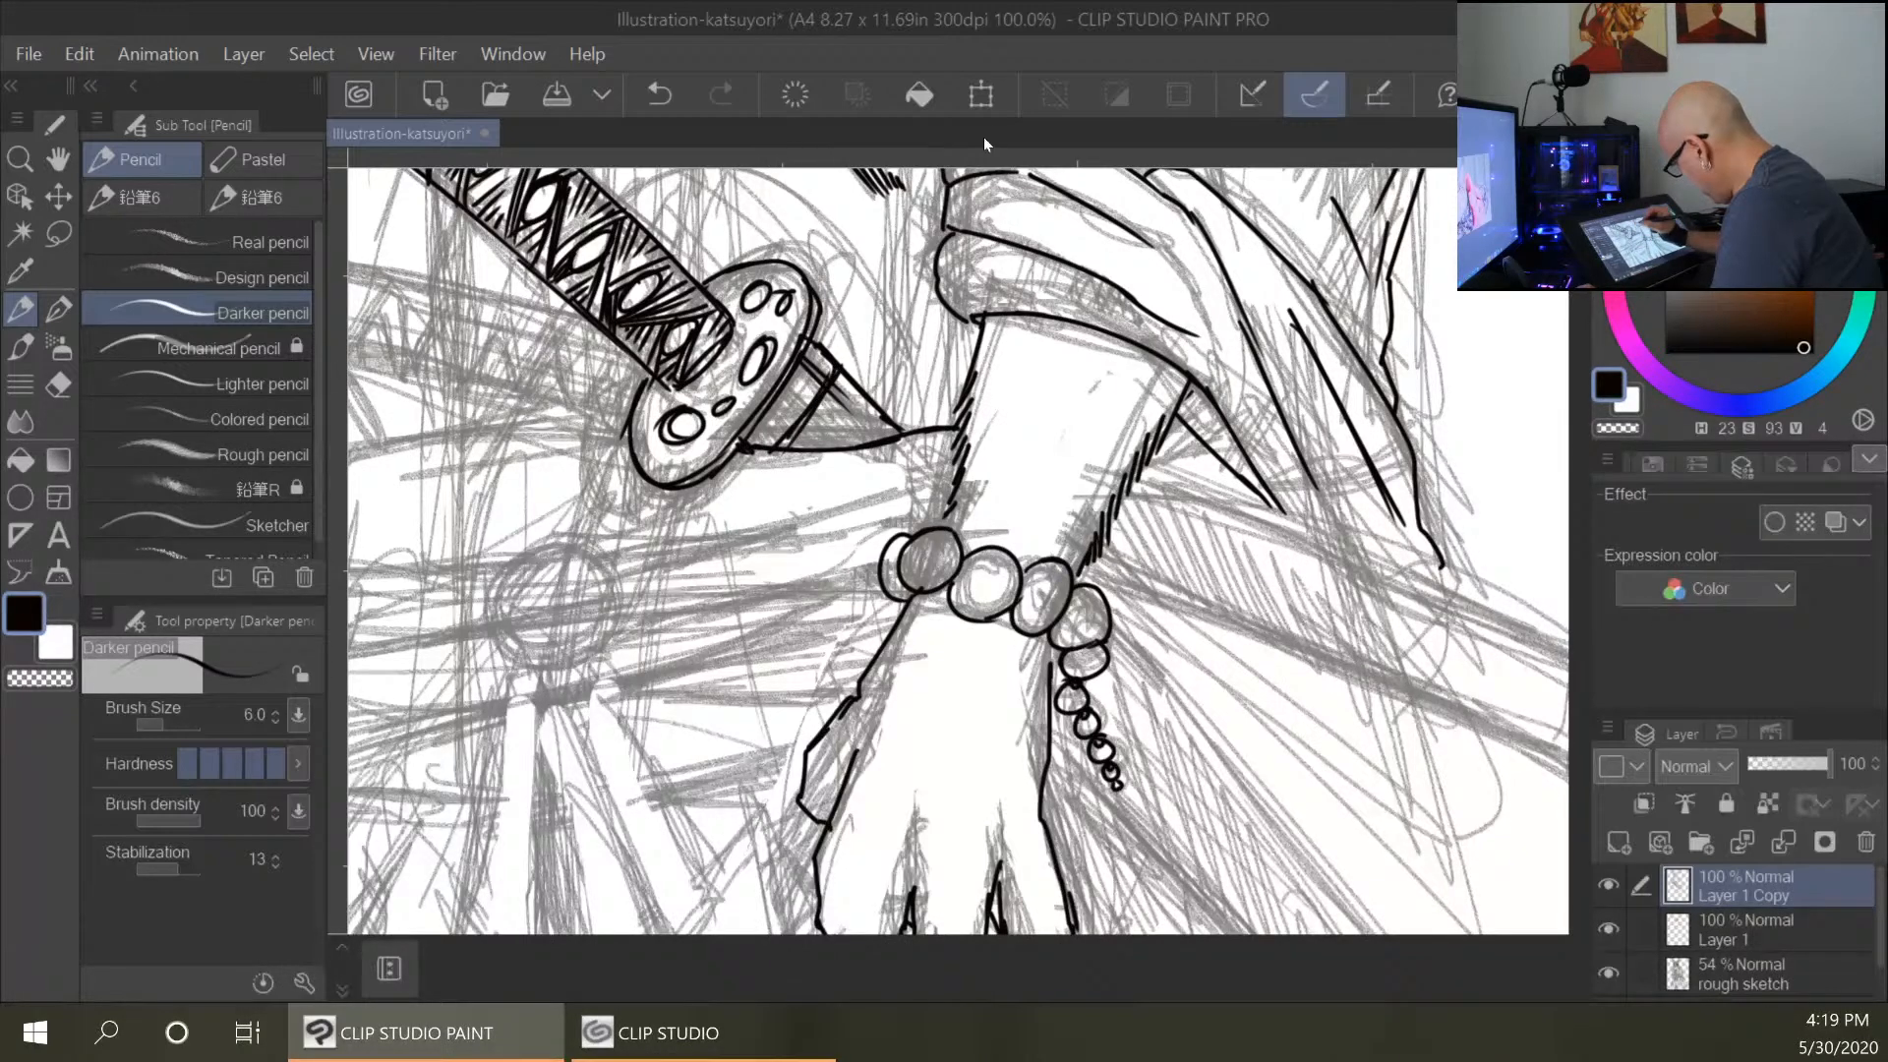
# Ink the lower sword handle's top edge and end line, with the first triangular wraps and ovals along it.
pyautogui.moveTo(690, 584)
pyautogui.mouseDown()
pyautogui.moveTo(757, 640)
pyautogui.moveTo(1231, 721)
pyautogui.mouseUp()
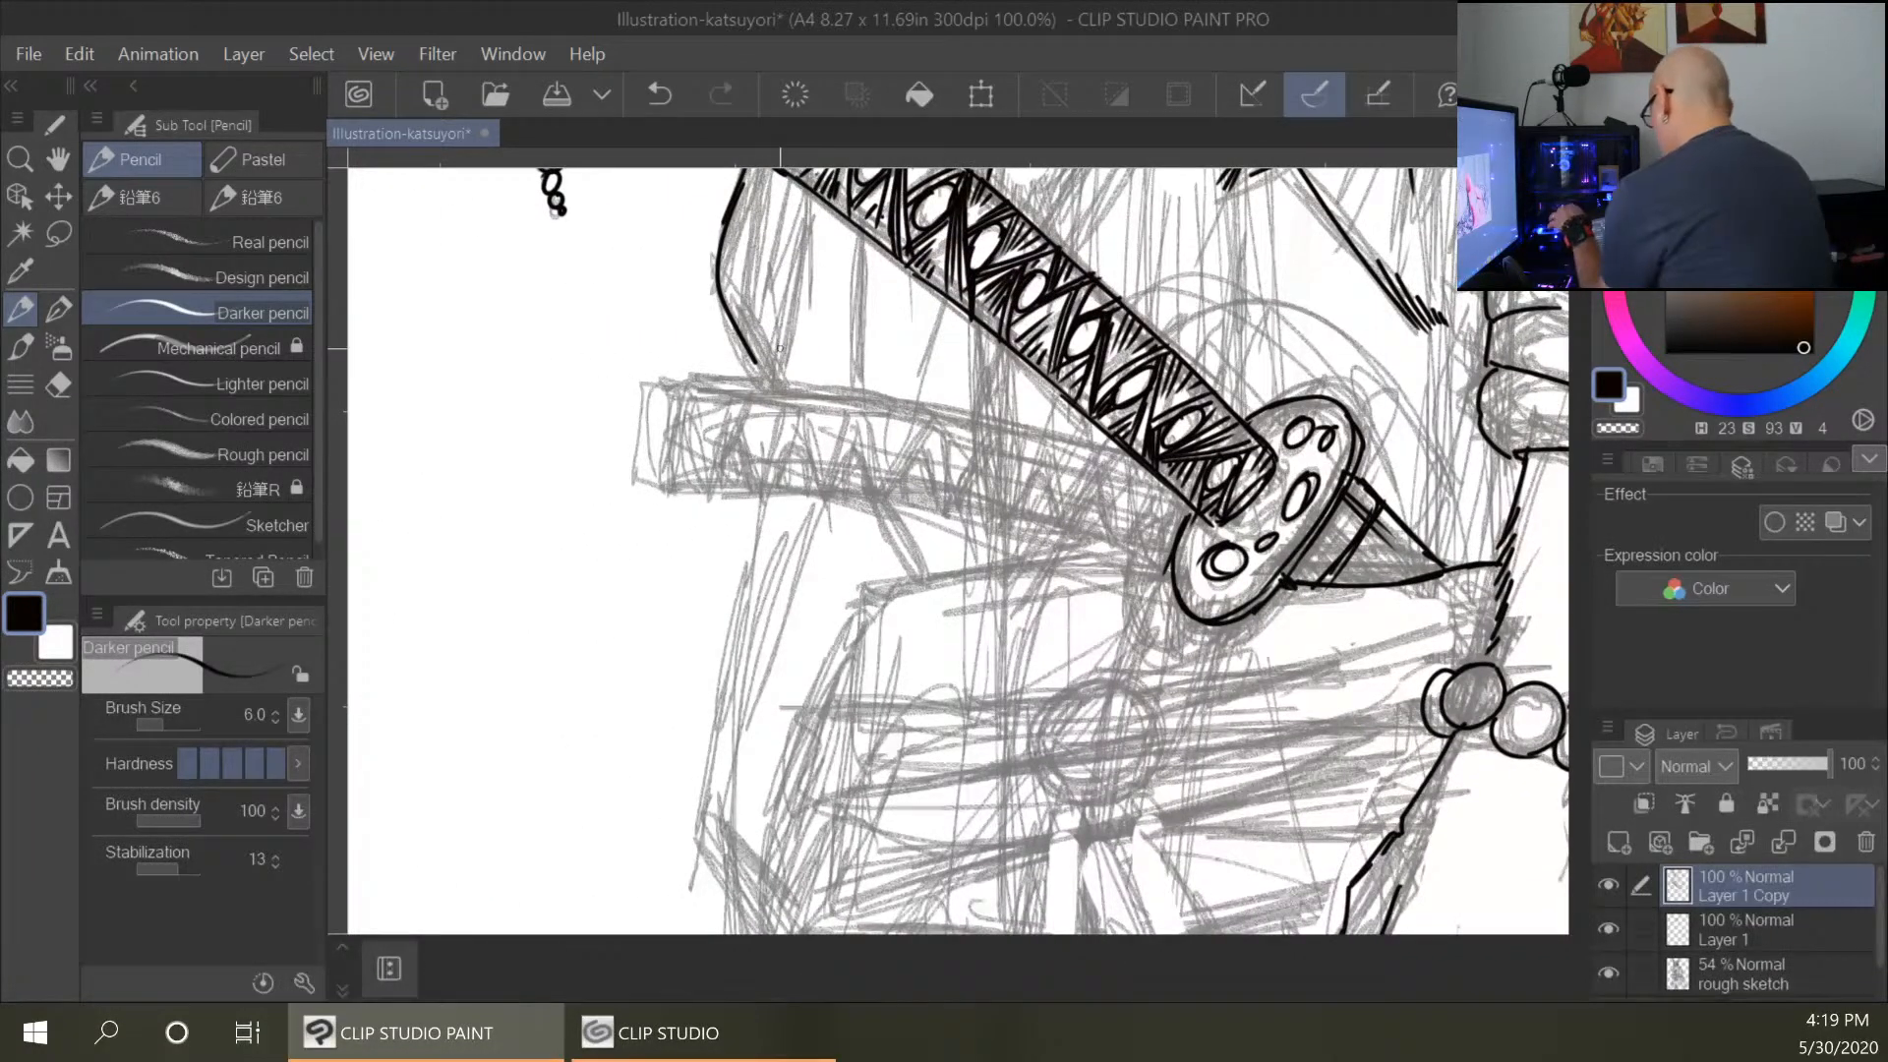
pyautogui.moveTo(693, 385)
pyautogui.mouseDown()
pyautogui.moveTo(955, 410)
pyautogui.moveTo(1130, 457)
pyautogui.mouseUp()
pyautogui.moveTo(717, 385)
pyautogui.mouseDown()
pyautogui.moveTo(673, 423)
pyautogui.moveTo(663, 496)
pyautogui.moveTo(715, 485)
pyautogui.mouseUp()
pyautogui.moveTo(747, 391)
pyautogui.mouseDown()
pyautogui.moveTo(692, 478)
pyautogui.moveTo(756, 495)
pyautogui.mouseUp()
pyautogui.moveTo(800, 405); pyautogui.dragTo(753, 495)
pyautogui.moveTo(812, 409); pyautogui.dragTo(765, 492)
pyautogui.moveTo(758, 393)
pyautogui.mouseDown()
pyautogui.moveTo(751, 488)
pyautogui.moveTo(769, 462)
pyautogui.moveTo(828, 494)
pyautogui.mouseUp()
pyautogui.moveTo(867, 403); pyautogui.dragTo(832, 491)
pyautogui.moveTo(883, 405)
pyautogui.mouseDown()
pyautogui.moveTo(855, 499)
pyautogui.moveTo(871, 449)
pyautogui.moveTo(873, 496)
pyautogui.mouseUp()
pyautogui.moveTo(936, 411)
pyautogui.mouseDown()
pyautogui.moveTo(883, 490)
pyautogui.moveTo(890, 472)
pyautogui.moveTo(904, 509)
pyautogui.moveTo(932, 509)
pyautogui.mouseUp()
pyautogui.moveTo(991, 421)
pyautogui.mouseDown()
pyautogui.moveTo(934, 504)
pyautogui.moveTo(978, 520)
pyautogui.moveTo(965, 504)
pyautogui.mouseUp()
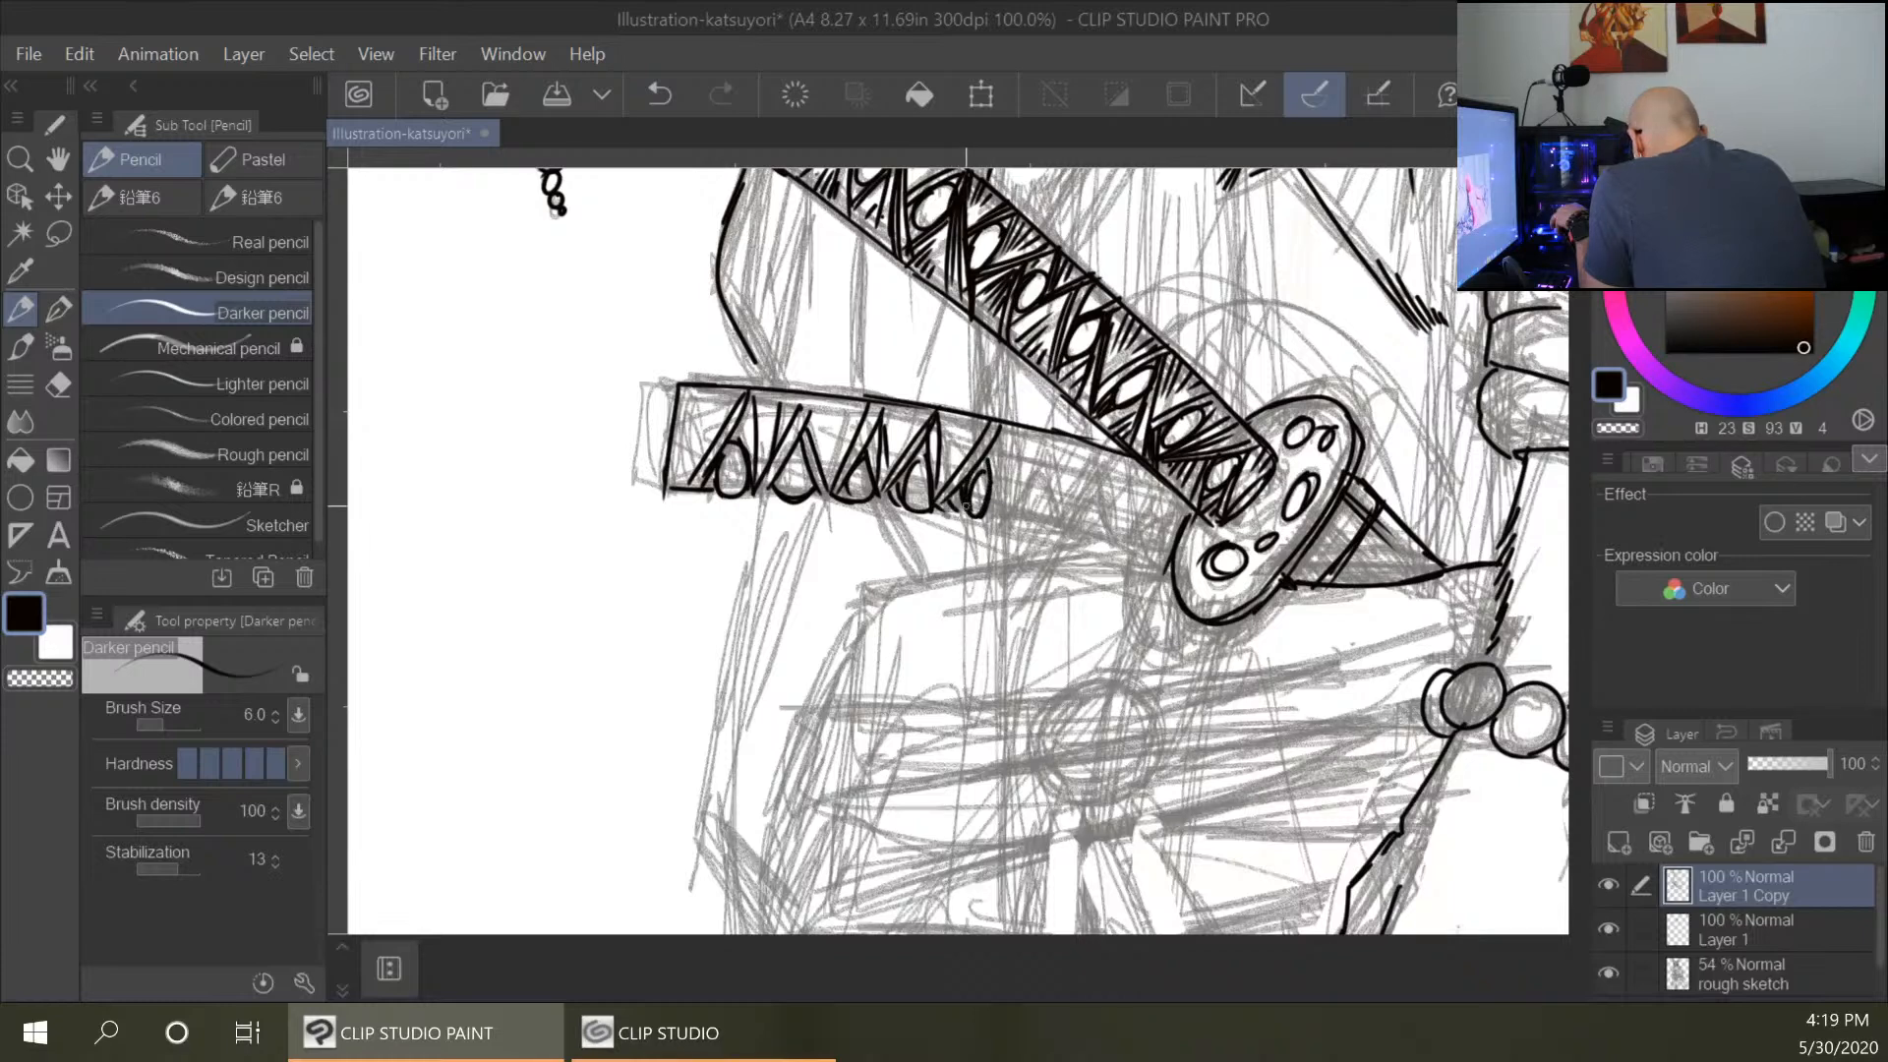
# Continue the lower handle's triangular wraps and ovals up to the upper sword's guard.
pyautogui.moveTo(1033, 433); pyautogui.dragTo(989, 507)
pyautogui.moveTo(1004, 421)
pyautogui.mouseDown()
pyautogui.moveTo(995, 502)
pyautogui.moveTo(1043, 518)
pyautogui.mouseUp()
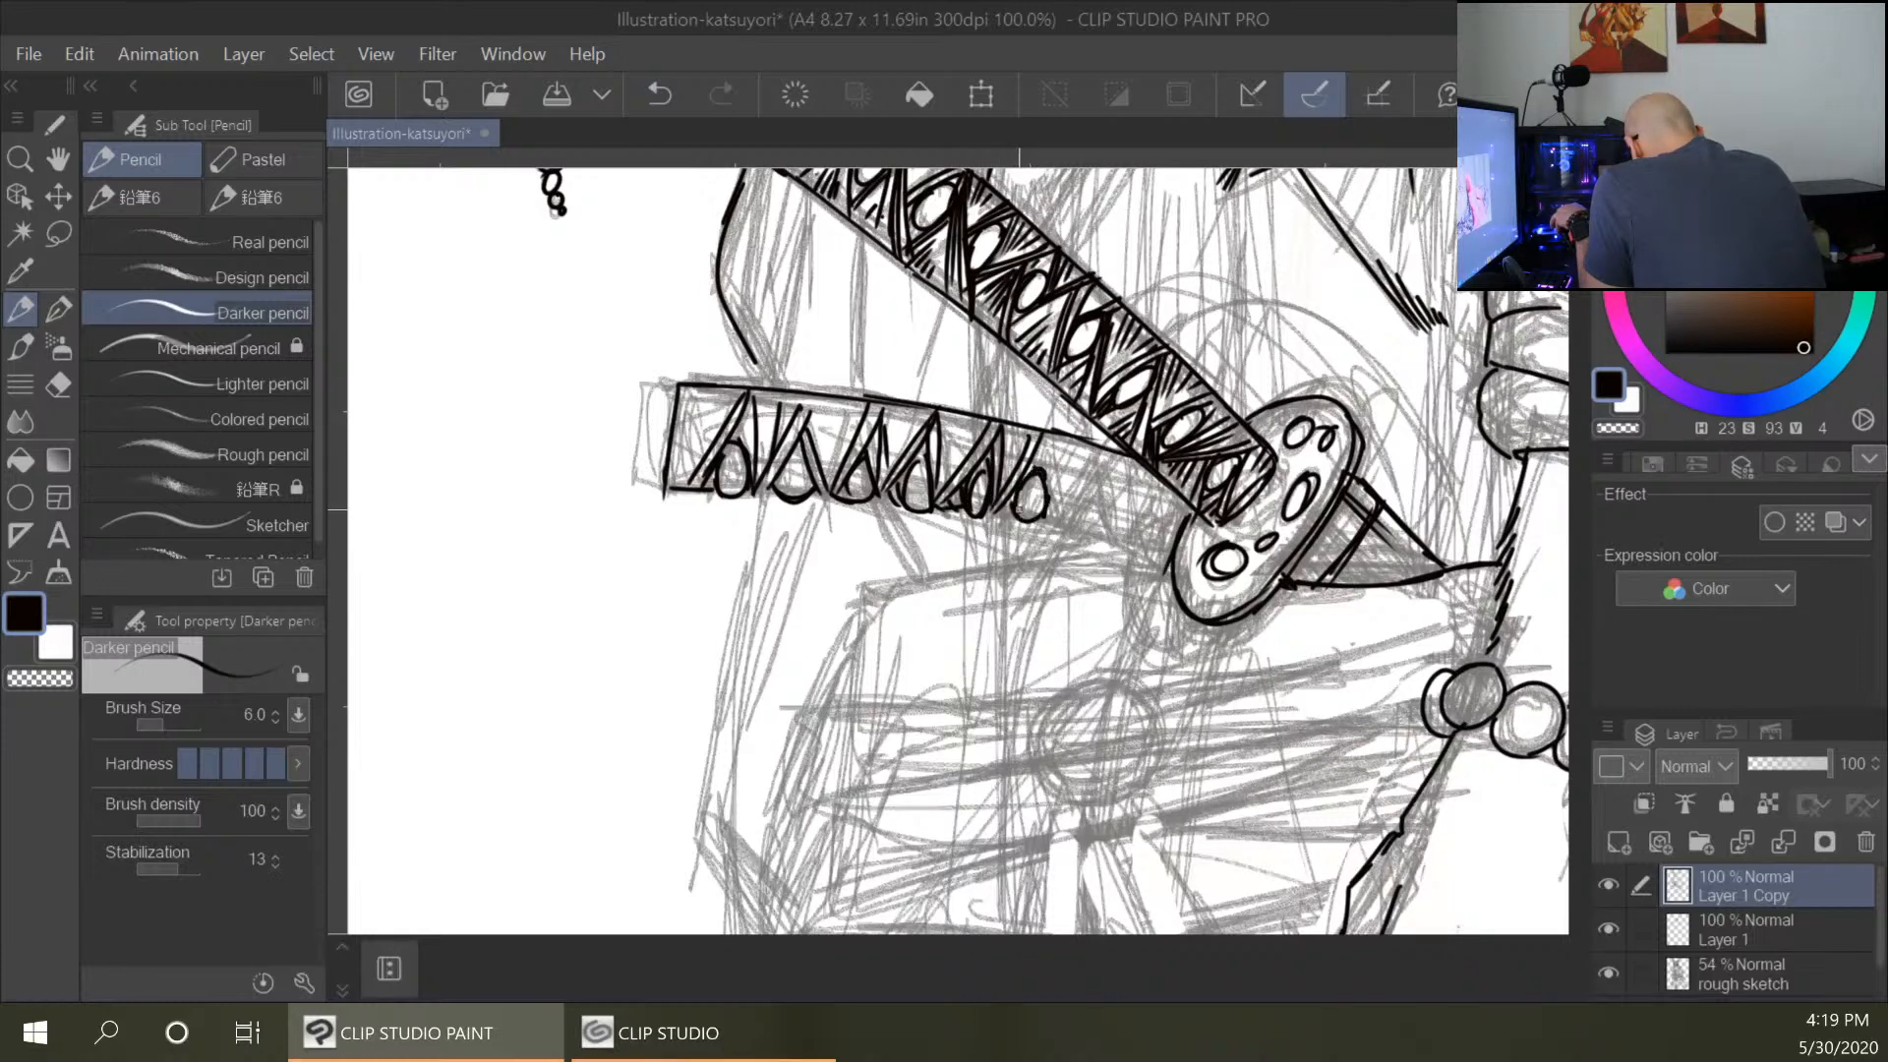
pyautogui.moveTo(1057, 433); pyautogui.dragTo(1060, 525)
pyautogui.moveTo(1116, 448)
pyautogui.mouseDown()
pyautogui.moveTo(1070, 529)
pyautogui.moveTo(1119, 531)
pyautogui.moveTo(1087, 539)
pyautogui.mouseUp()
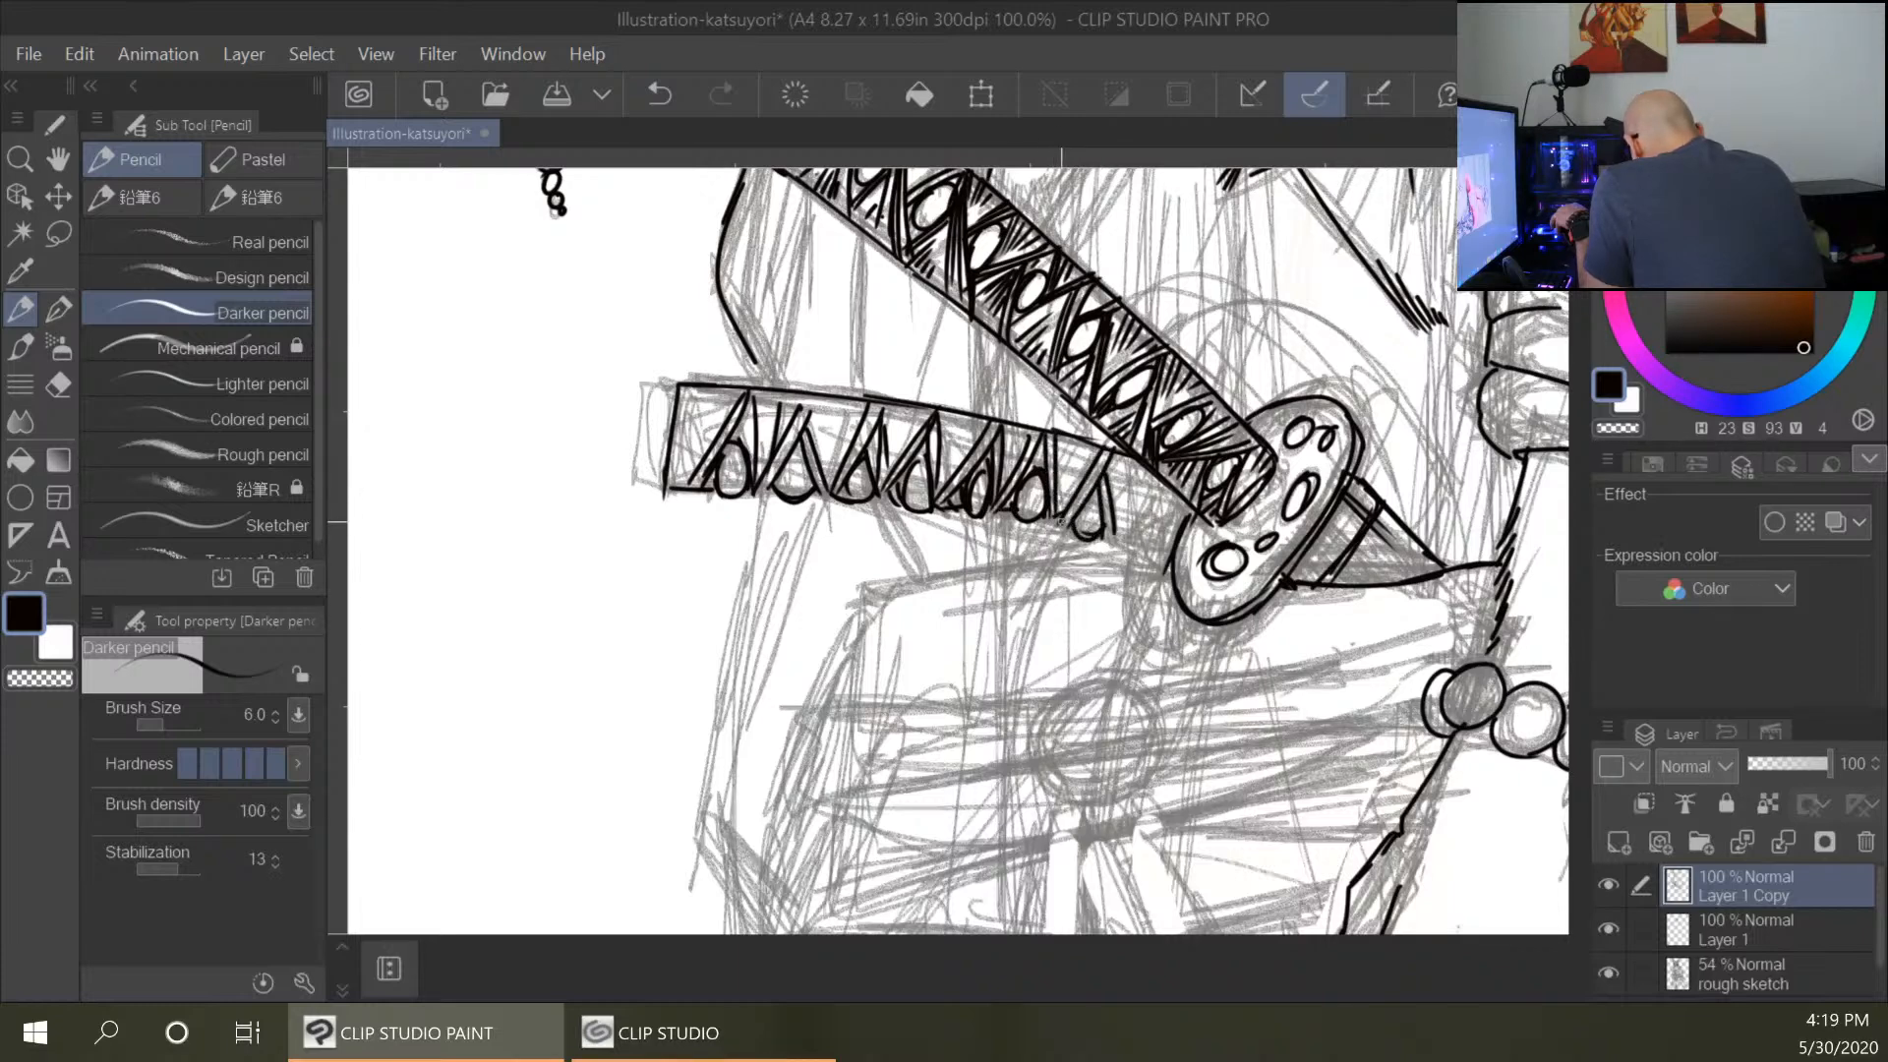
pyautogui.moveTo(1141, 478)
pyautogui.mouseDown()
pyautogui.moveTo(1118, 538)
pyautogui.moveTo(1162, 558)
pyautogui.moveTo(1131, 558)
pyautogui.mouseUp()
pyautogui.moveTo(1162, 500); pyautogui.dragTo(1146, 557)
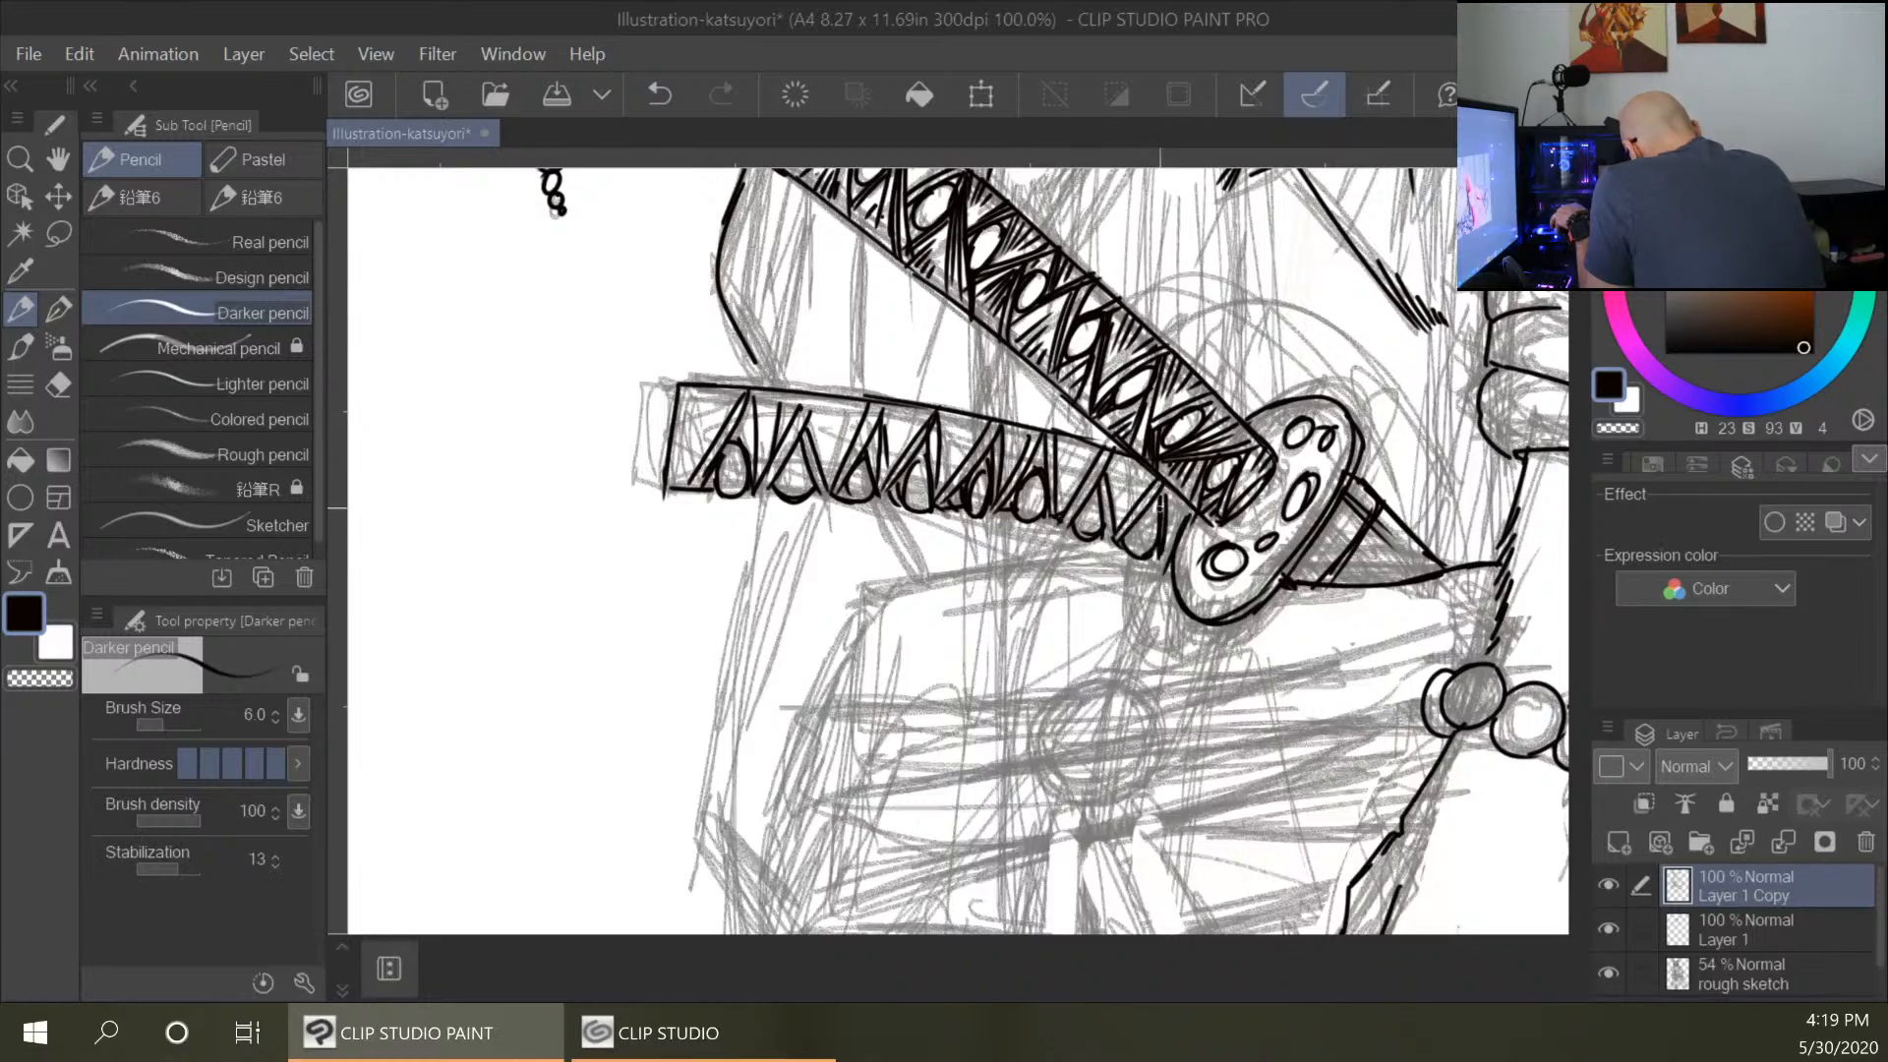
# Add the closing marks beside the guard, then ink the lower handle's end cap and hatch its first wrap gap.
pyautogui.moveTo(1145, 478); pyautogui.dragTo(1132, 503)
pyautogui.moveTo(1142, 464)
pyautogui.mouseDown()
pyautogui.moveTo(1125, 492)
pyautogui.moveTo(1114, 478)
pyautogui.mouseUp()
pyautogui.moveTo(682, 384)
pyautogui.mouseDown()
pyautogui.moveTo(639, 381)
pyautogui.moveTo(630, 488)
pyautogui.mouseUp()
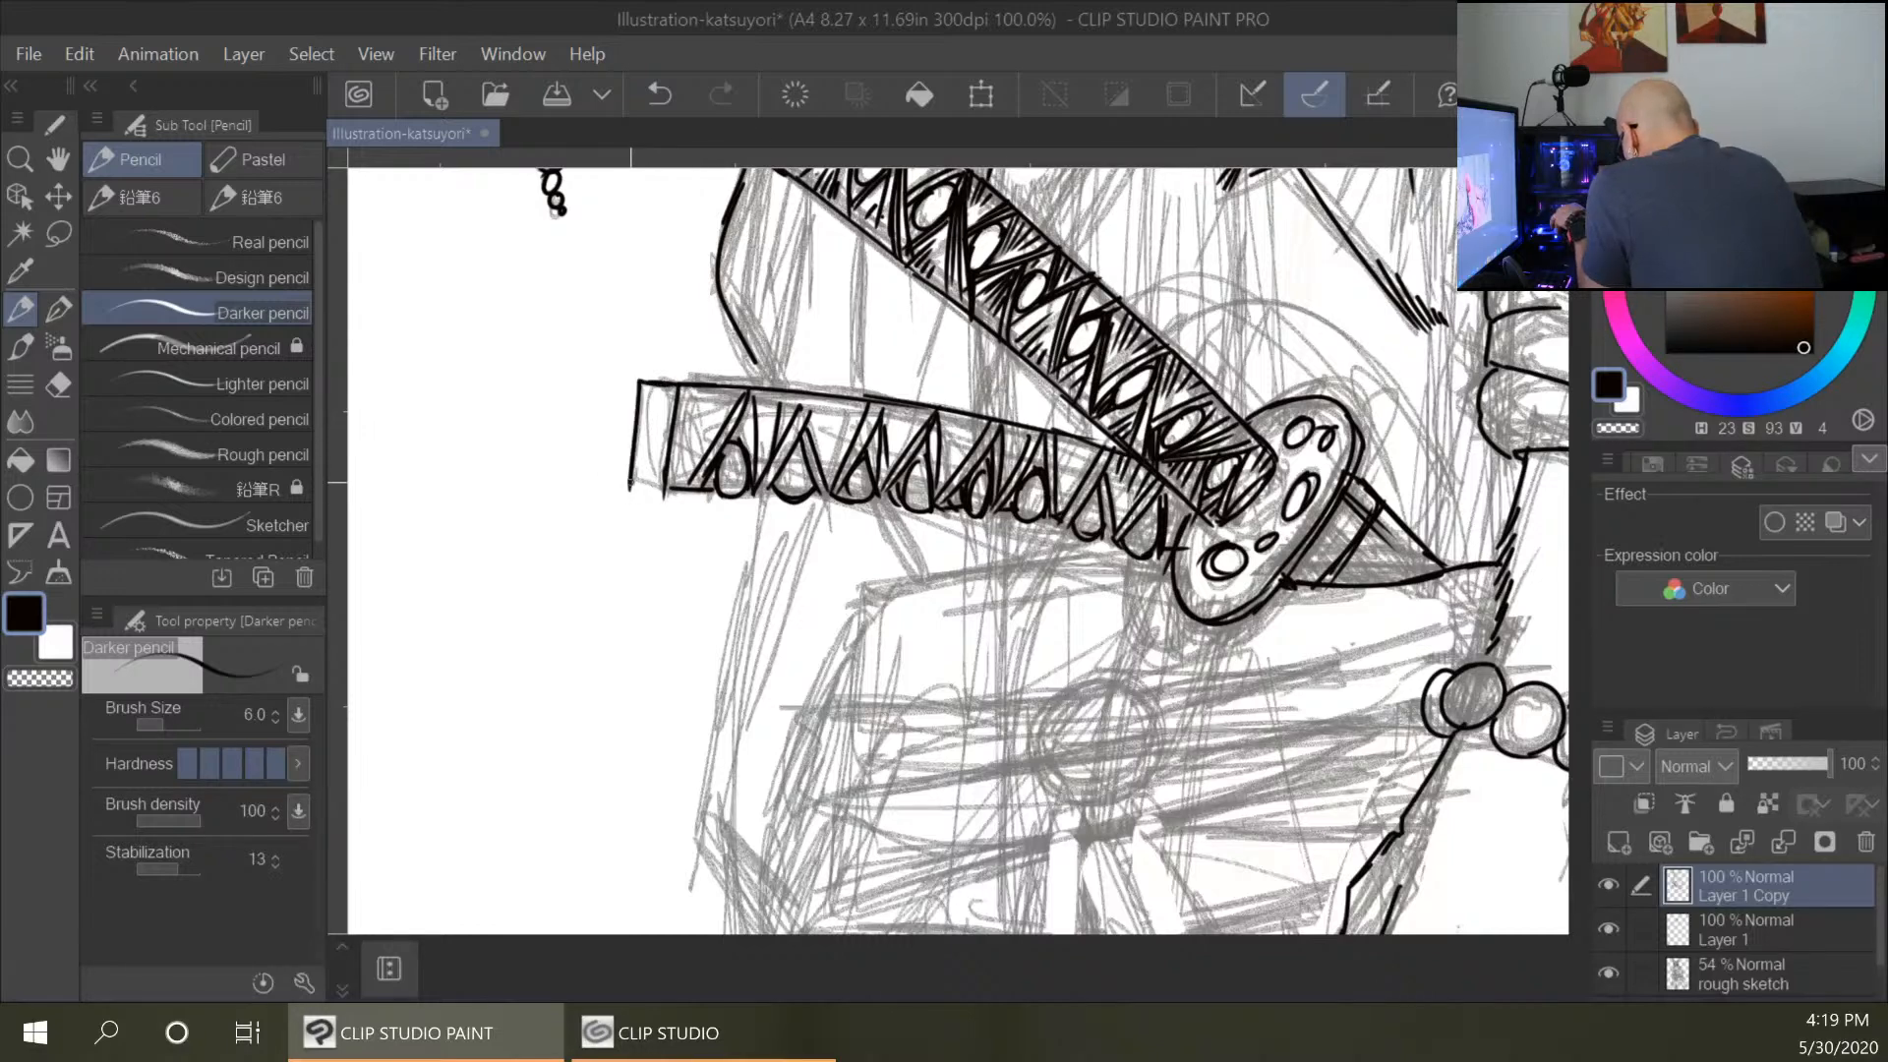
pyautogui.moveTo(732, 387)
pyautogui.mouseDown()
pyautogui.moveTo(704, 448)
pyautogui.moveTo(760, 448)
pyautogui.moveTo(799, 395)
pyautogui.mouseUp()
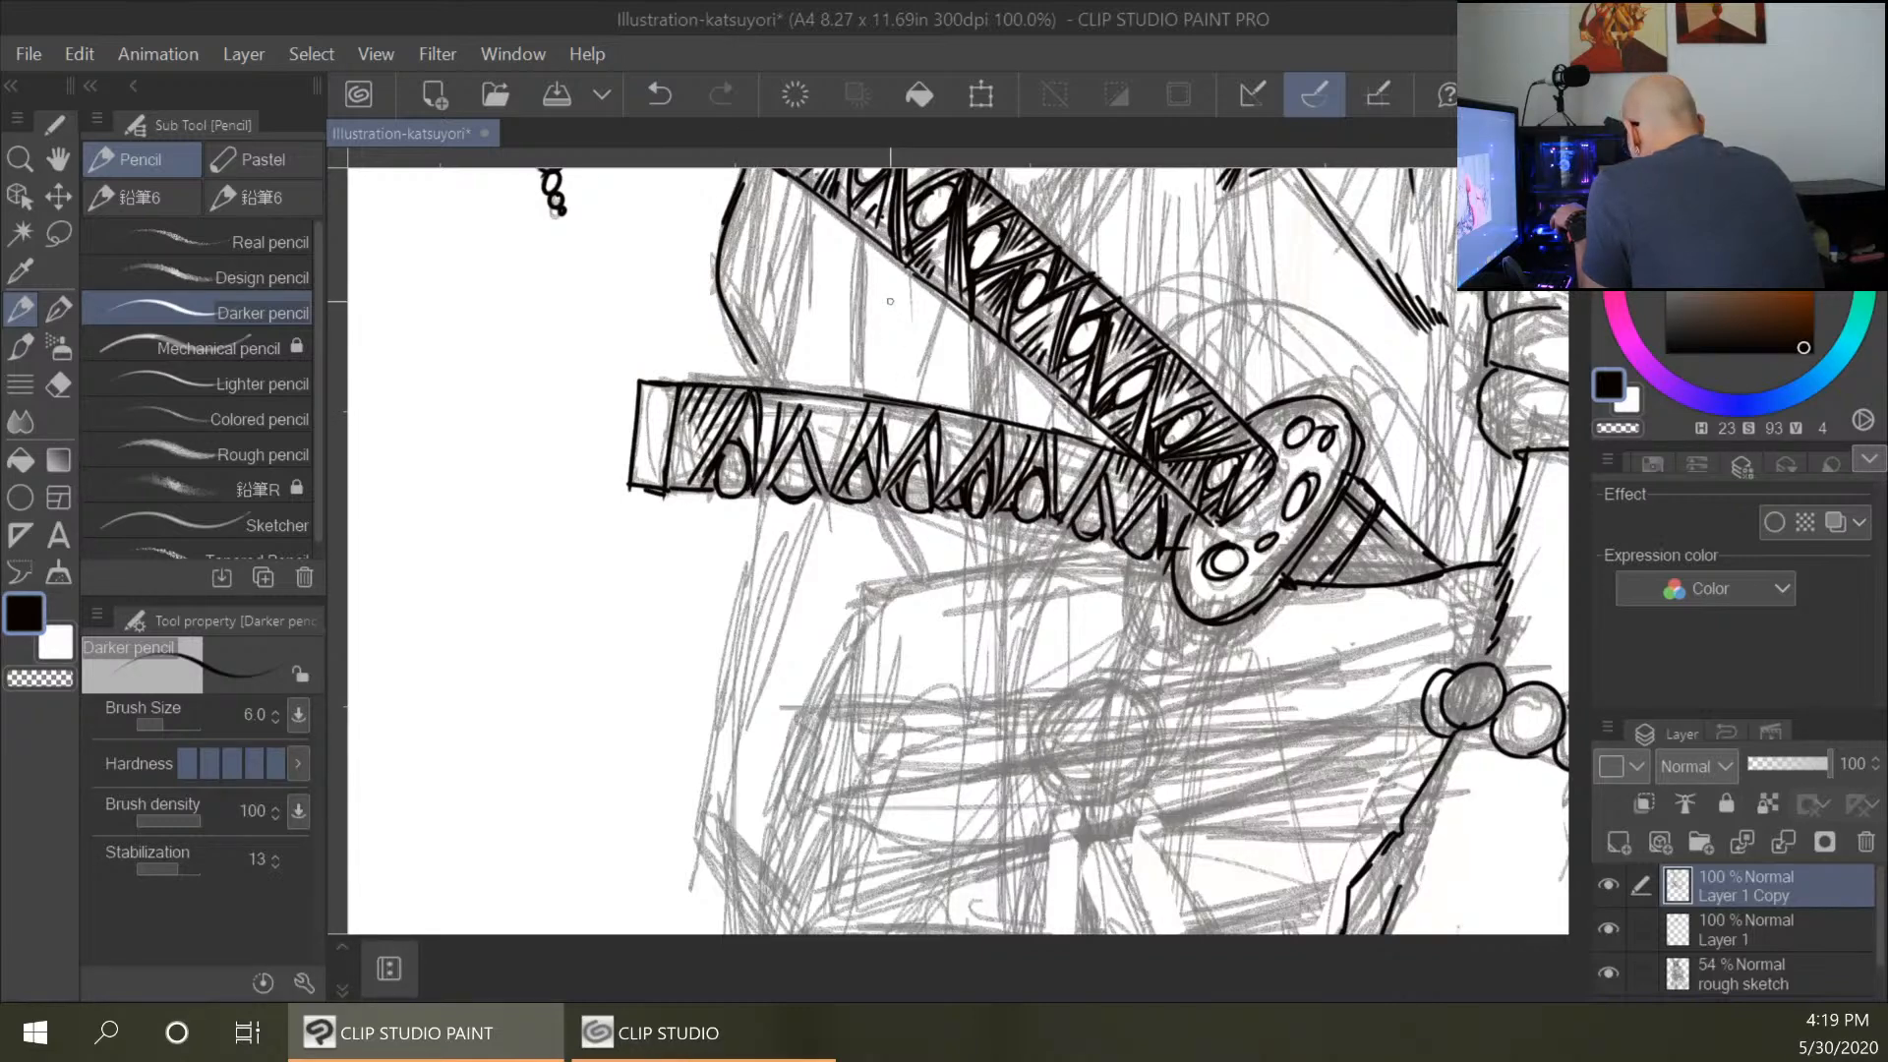
# Ink the robe's fold lines between the upper and lower sword handles.
pyautogui.moveTo(808, 216); pyautogui.dragTo(776, 380)
pyautogui.moveTo(875, 236); pyautogui.dragTo(851, 393)
pyautogui.moveTo(876, 242); pyautogui.dragTo(855, 395)
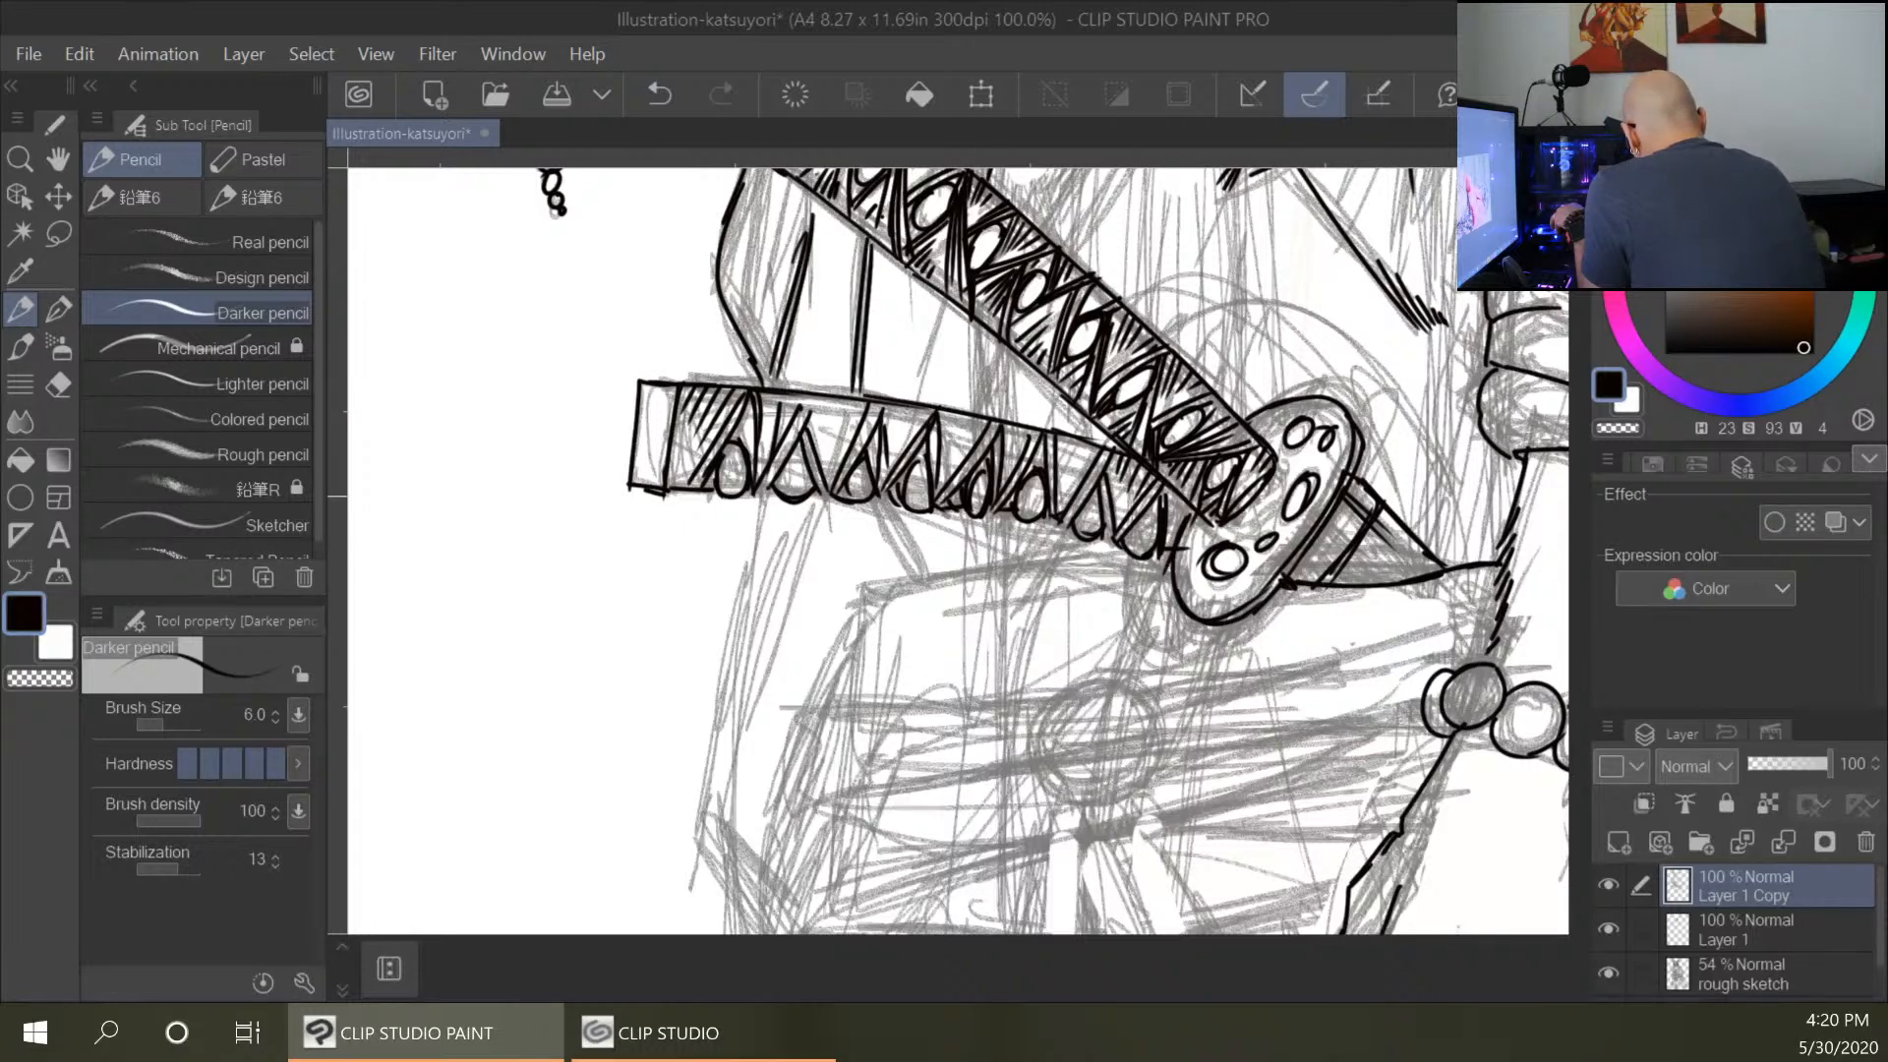
# Ink the curved double edge of the lower sword's guard beneath the upper guard.
pyautogui.moveTo(1130, 566)
pyautogui.mouseDown()
pyautogui.moveTo(1123, 634)
pyautogui.moveTo(1242, 657)
pyautogui.moveTo(1214, 659)
pyautogui.mouseUp()
pyautogui.moveTo(1140, 550); pyautogui.dragTo(1126, 637)
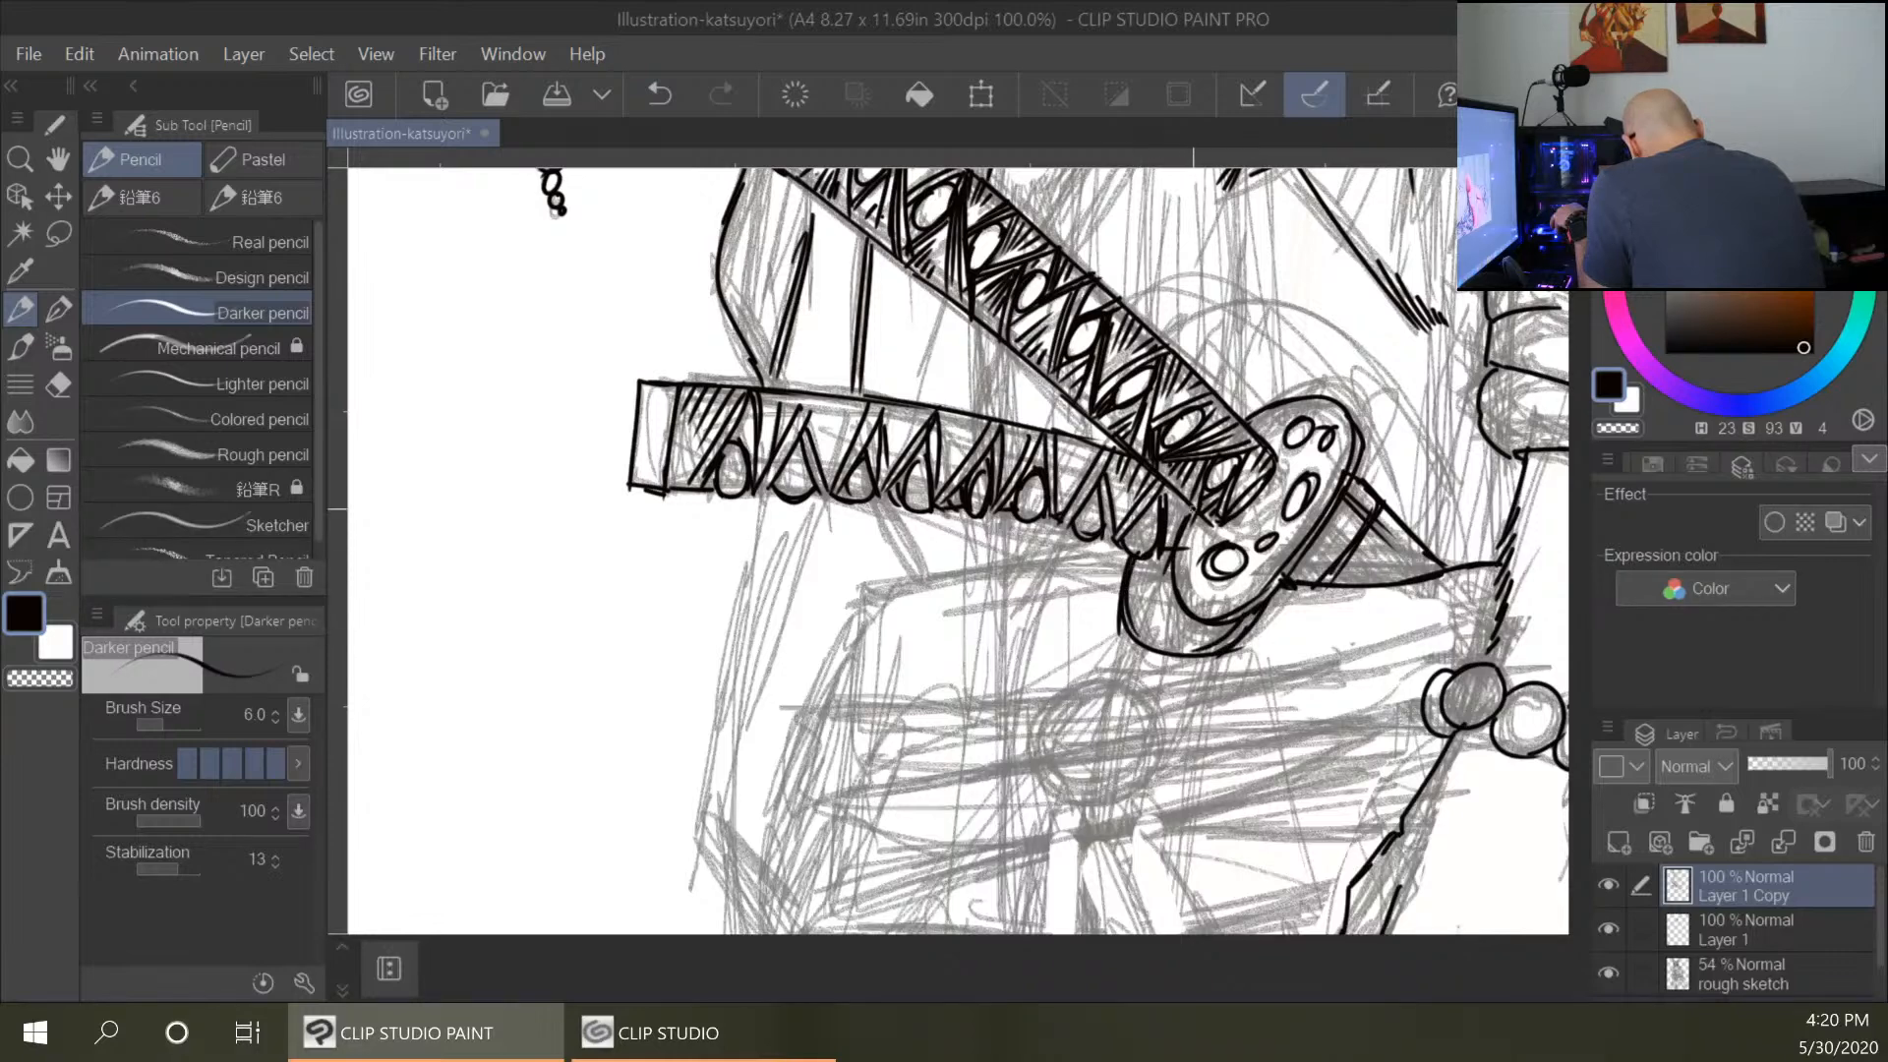
# Ink the small holes on the lower guard, then the sash's upper edge and the band outline left of the knot.
pyautogui.moveTo(1160, 568); pyautogui.dragTo(1191, 610)
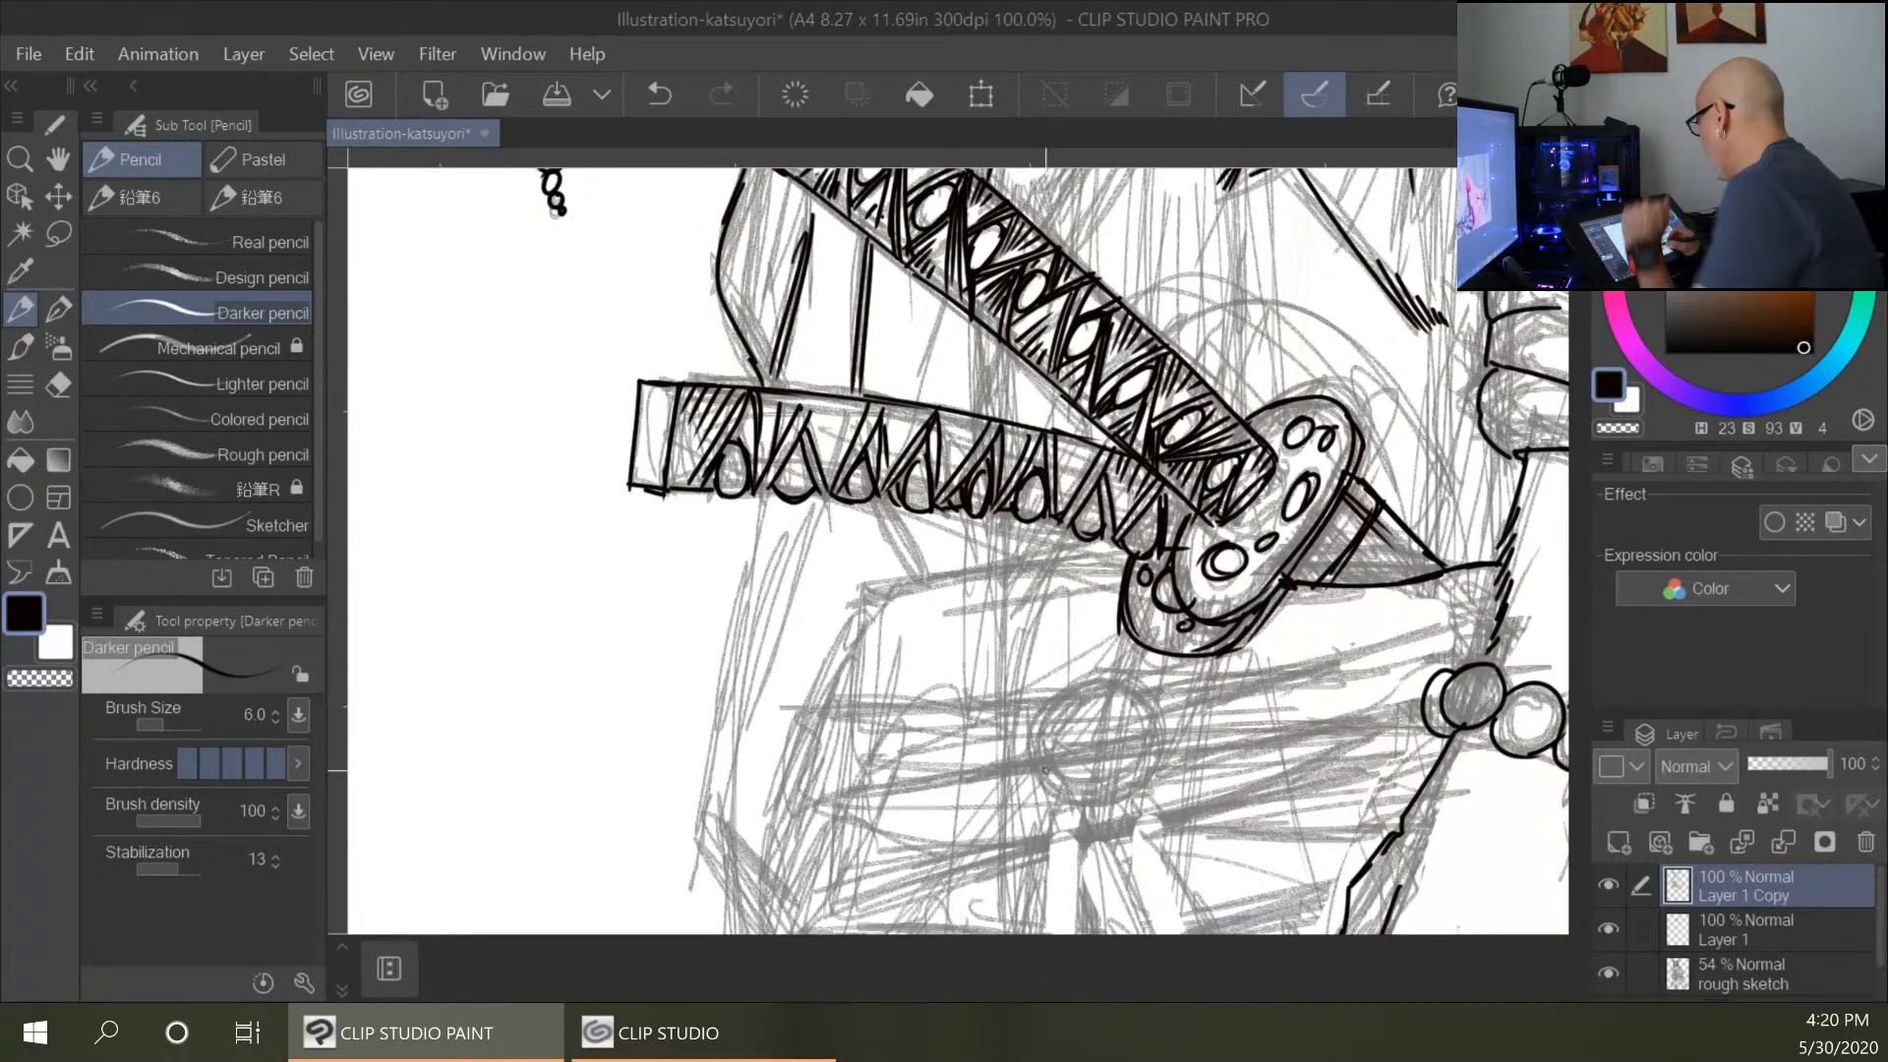
pyautogui.moveTo(864, 590); pyautogui.dragTo(1101, 554)
pyautogui.moveTo(861, 593)
pyautogui.mouseDown()
pyautogui.moveTo(858, 704)
pyautogui.moveTo(1057, 715)
pyautogui.mouseUp()
pyautogui.moveTo(826, 715)
pyautogui.mouseDown()
pyautogui.moveTo(819, 777)
pyautogui.moveTo(1029, 781)
pyautogui.mouseUp()
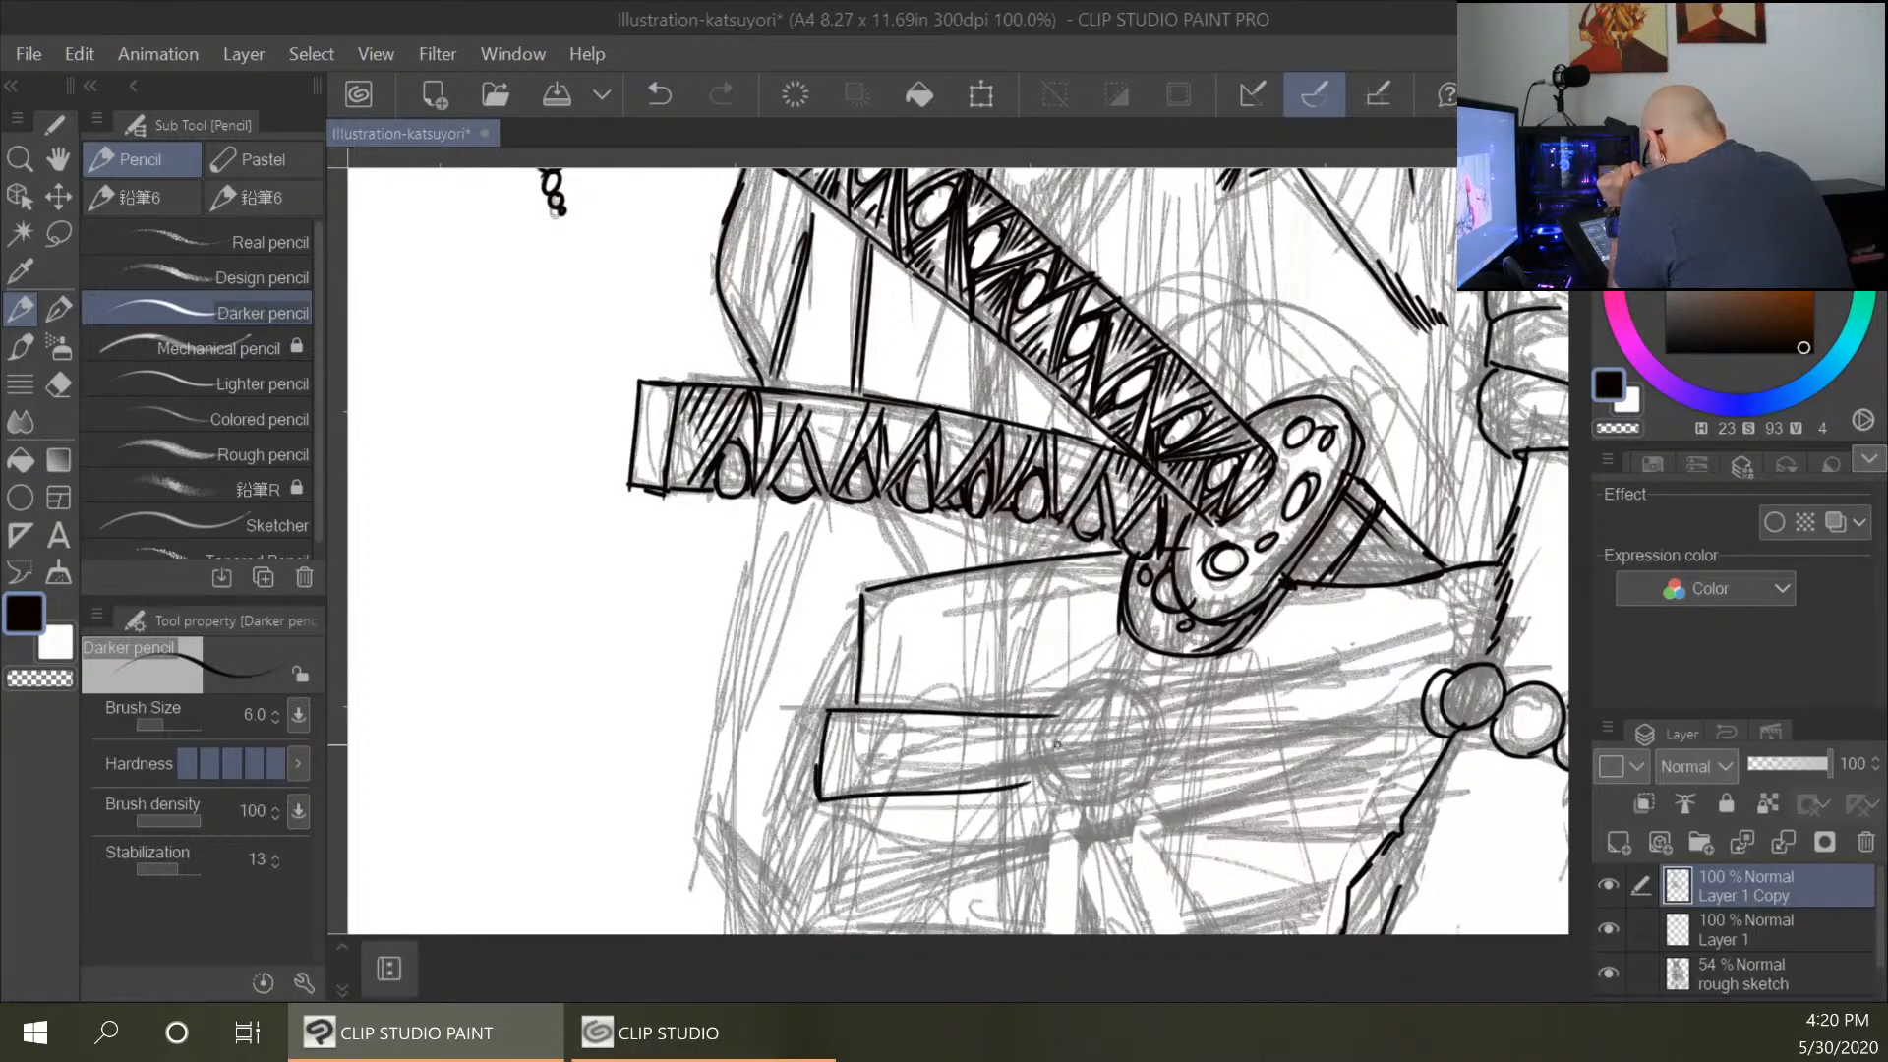
# Ink the faceted sash knot and the band lines running from it across to the wrist beads.
pyautogui.moveTo(1060, 706); pyautogui.dragTo(1109, 804)
pyautogui.moveTo(1062, 705); pyautogui.dragTo(1123, 801)
pyautogui.moveTo(1145, 716)
pyautogui.mouseDown()
pyautogui.moveTo(1155, 755)
pyautogui.moveTo(1180, 755)
pyautogui.moveTo(1152, 749)
pyautogui.moveTo(1162, 729)
pyautogui.moveTo(1362, 694)
pyautogui.mouseUp()
pyautogui.moveTo(1180, 688); pyautogui.dragTo(1467, 609)
pyautogui.moveTo(1338, 698); pyautogui.dragTo(1460, 655)
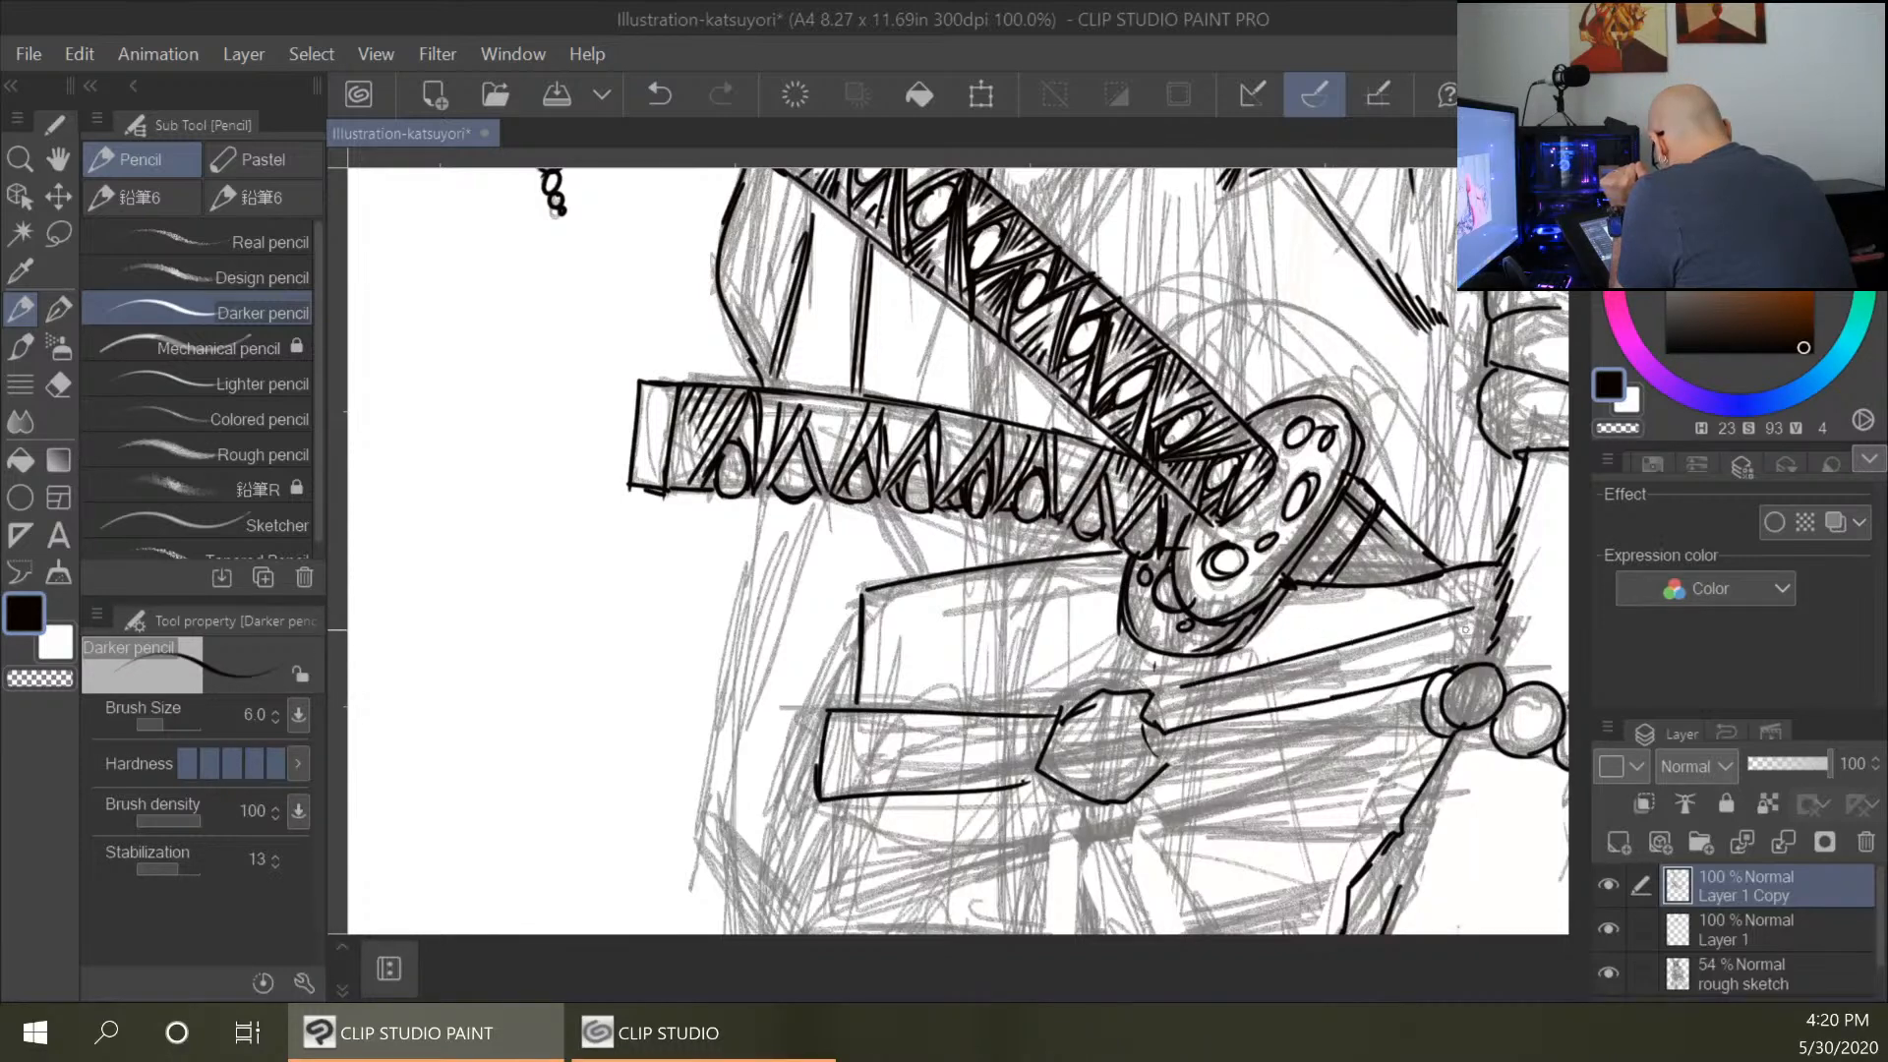
pyautogui.moveTo(1144, 693); pyautogui.dragTo(1229, 673)
pyautogui.moveTo(1153, 733)
pyautogui.mouseDown()
pyautogui.moveTo(1278, 707)
pyautogui.moveTo(1449, 756)
pyautogui.mouseUp()
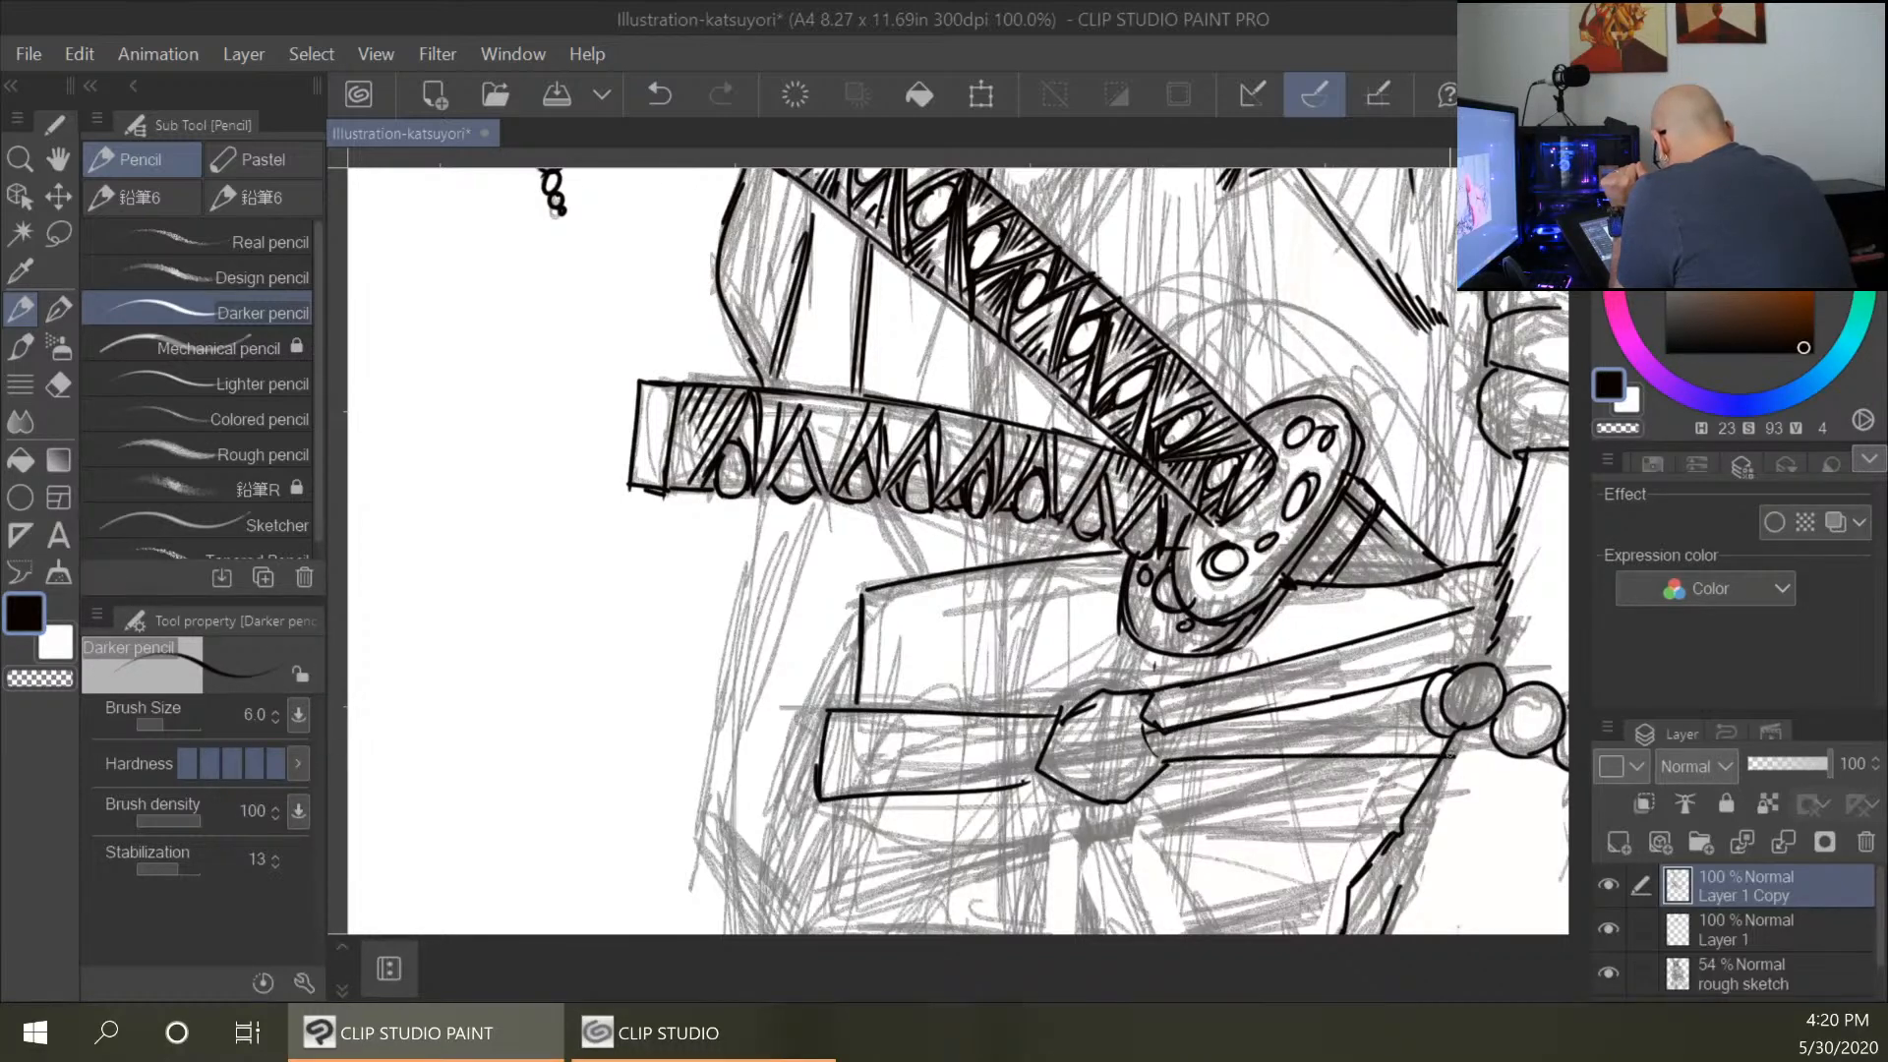
pyautogui.moveTo(1188, 729); pyautogui.dragTo(1448, 680)
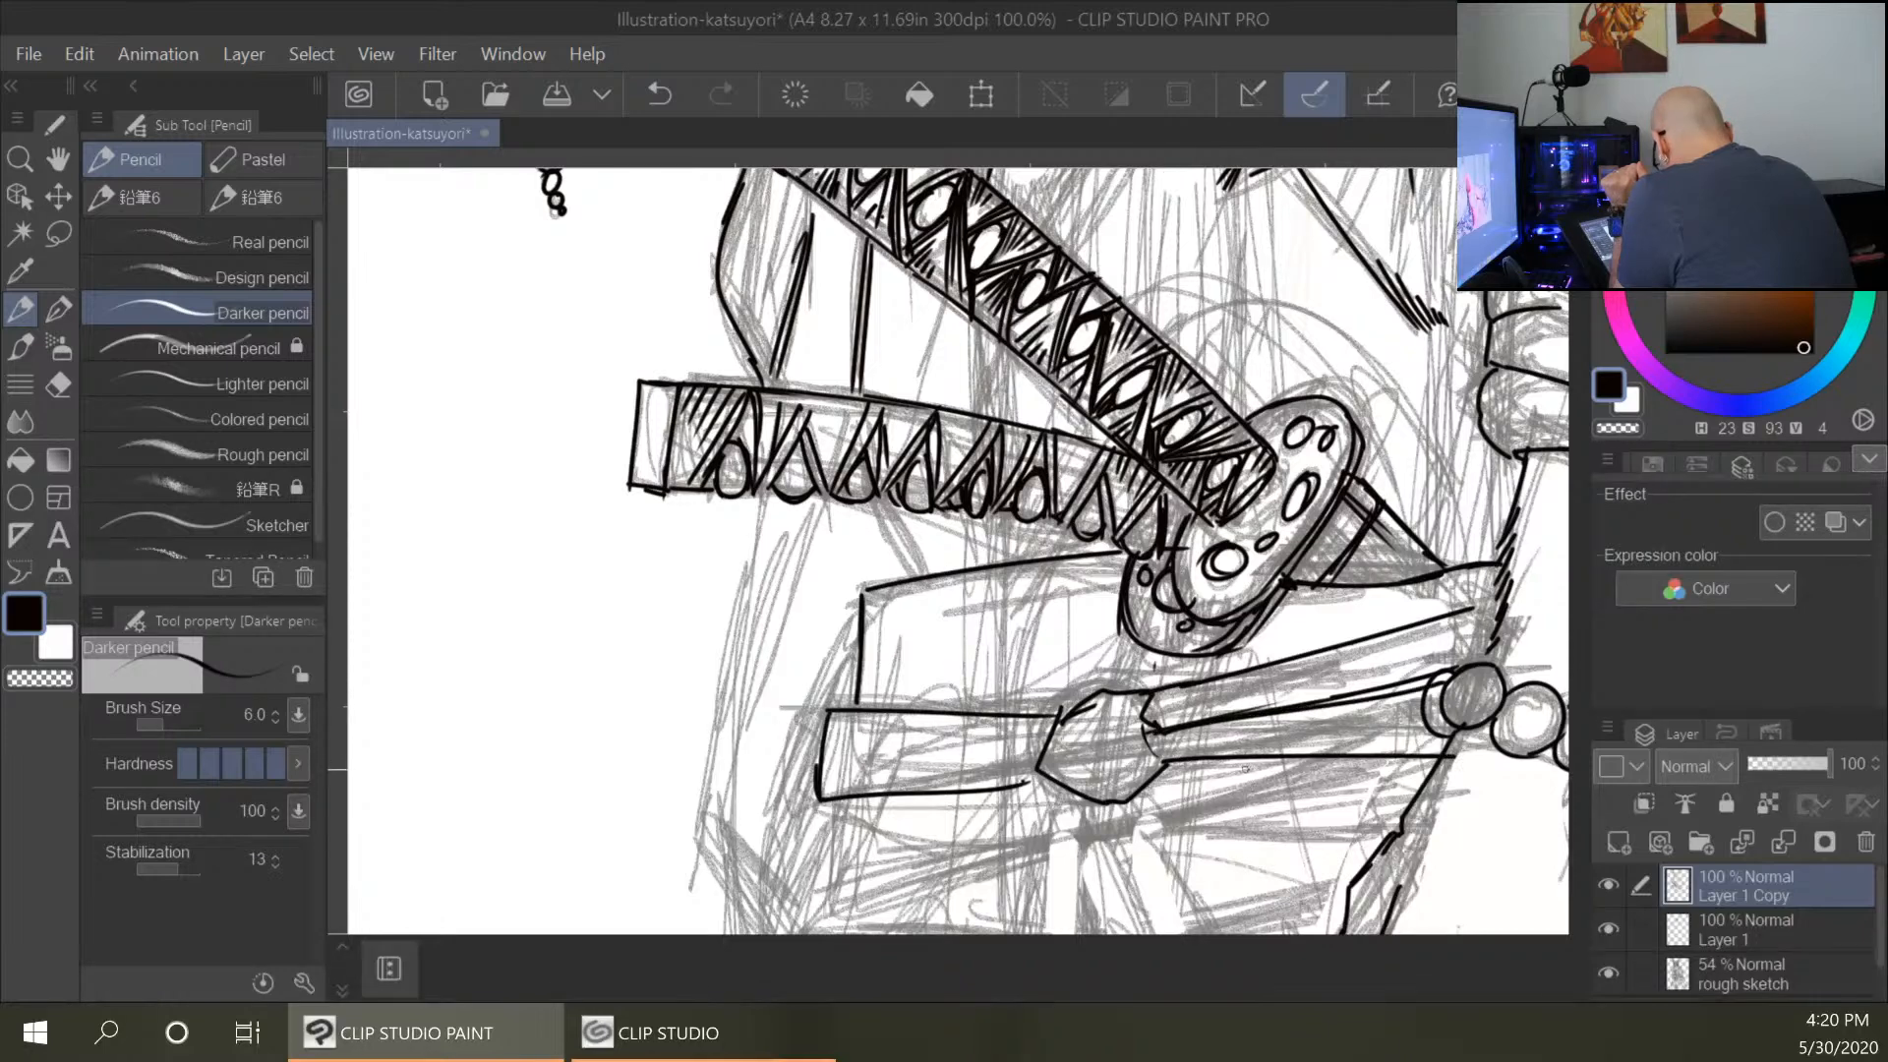
# Ink a second, slanted sash band below the first one on the left of the knot.
pyautogui.moveTo(1062, 763); pyautogui.dragTo(836, 872)
pyautogui.moveTo(913, 797); pyautogui.dragTo(828, 816)
pyautogui.moveTo(826, 814); pyautogui.dragTo(824, 861)
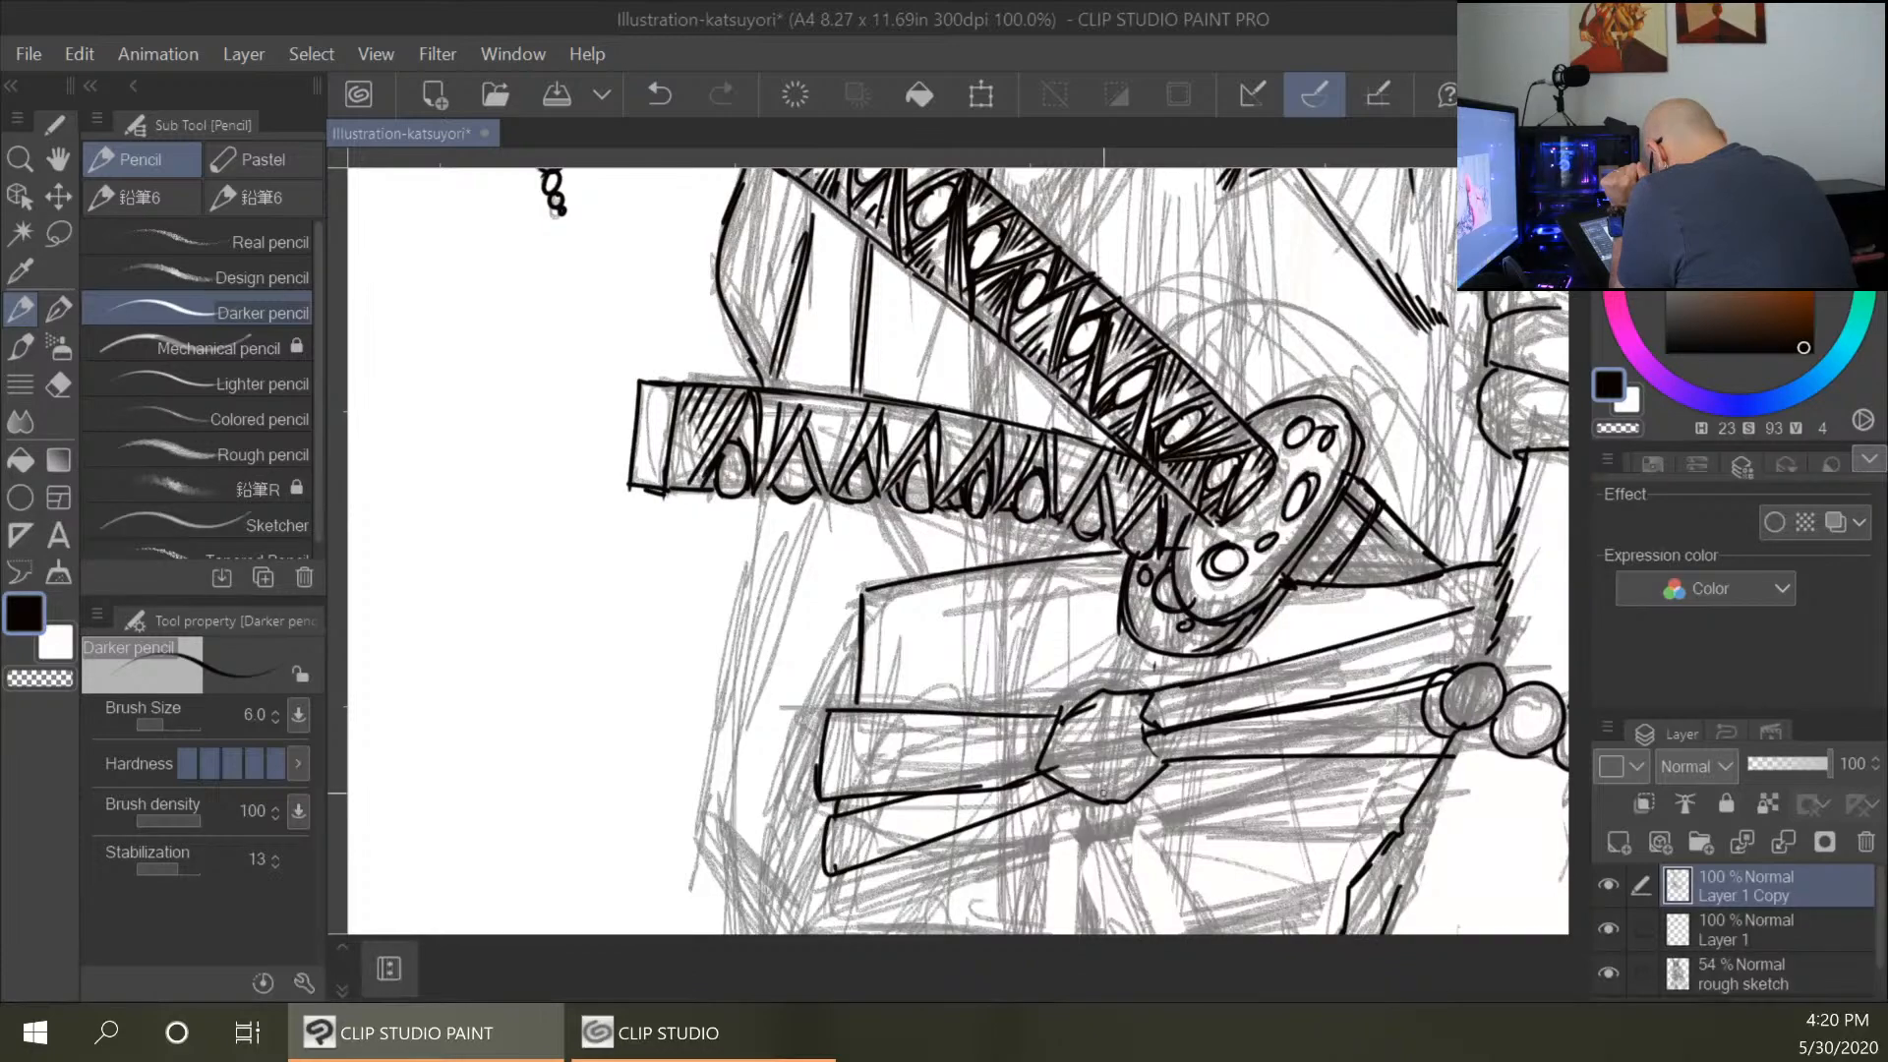
# Ink the two long sash tails hanging from the knot, including their curved, pointed hems.
pyautogui.moveTo(1485, 832); pyautogui.dragTo(1322, 455)
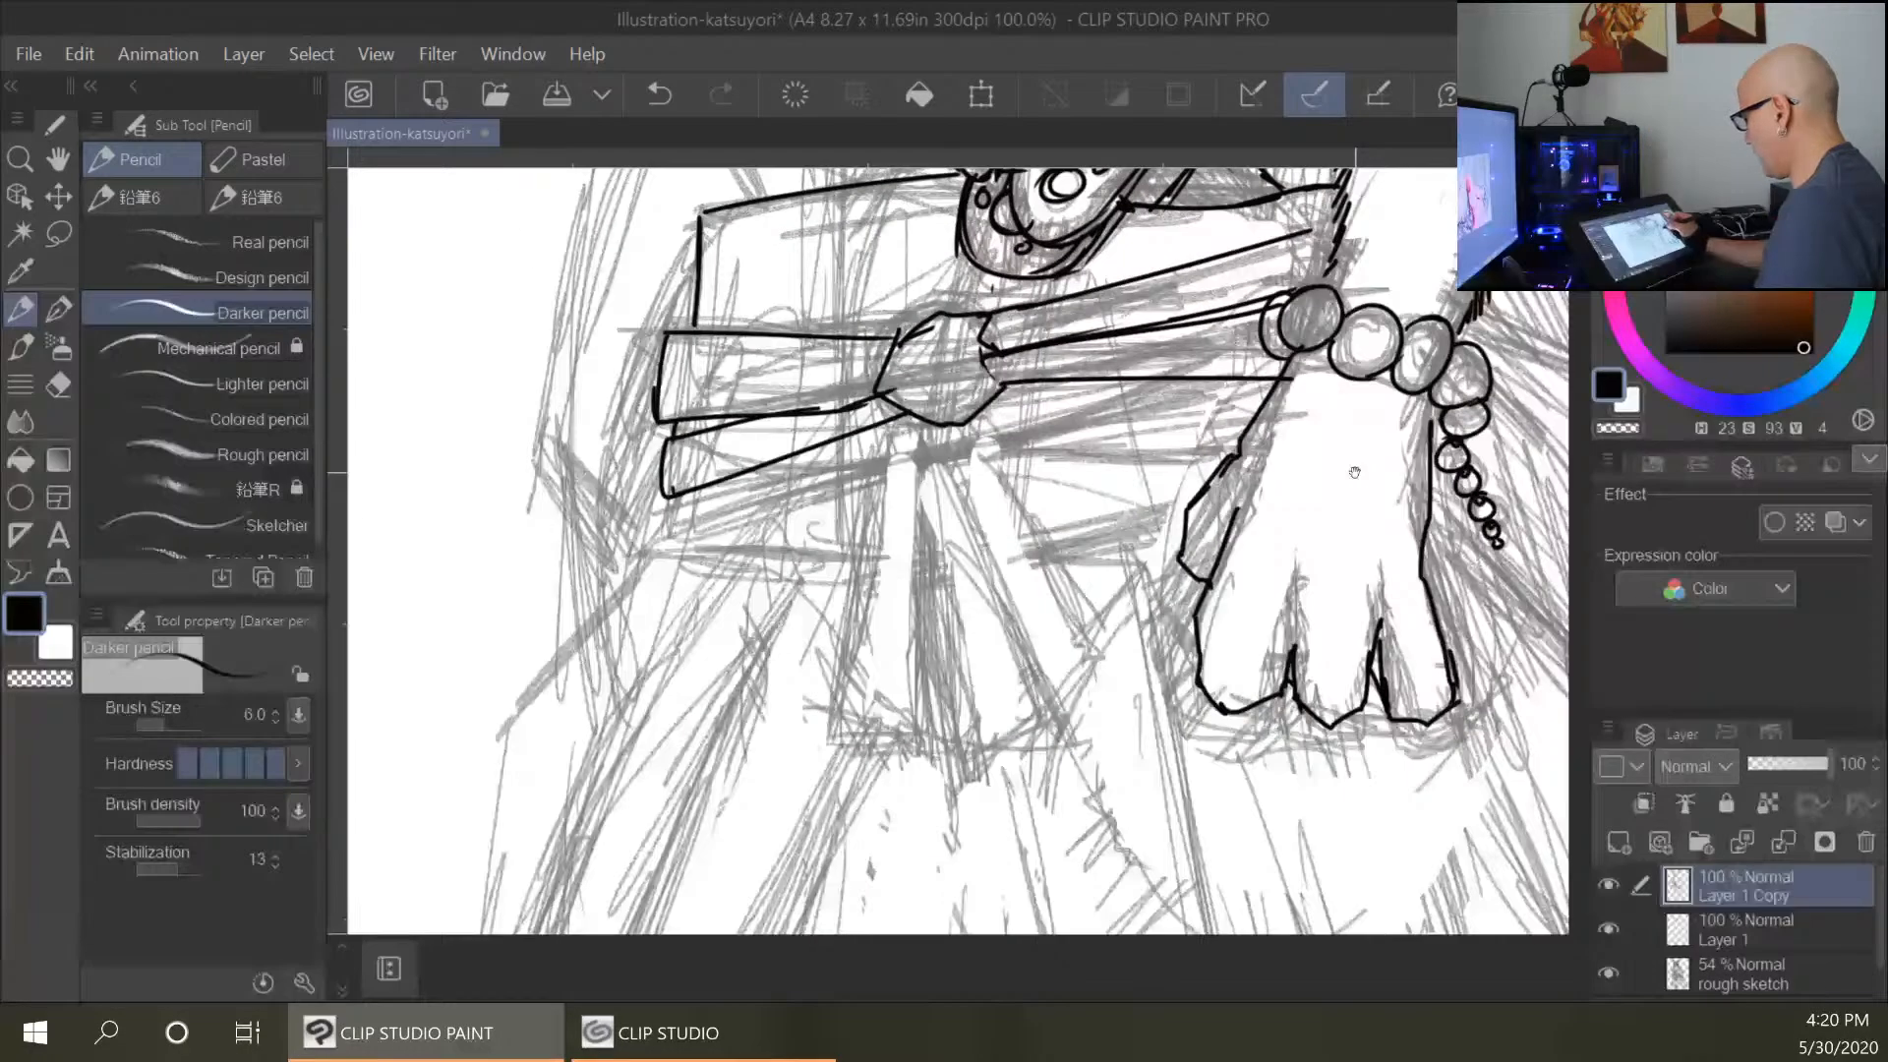
pyautogui.moveTo(897, 411)
pyautogui.mouseDown()
pyautogui.moveTo(863, 723)
pyautogui.moveTo(927, 703)
pyautogui.mouseUp()
pyautogui.moveTo(873, 582)
pyautogui.mouseDown()
pyautogui.moveTo(840, 735)
pyautogui.moveTo(931, 756)
pyautogui.mouseUp()
pyautogui.moveTo(926, 700)
pyautogui.mouseDown()
pyautogui.moveTo(932, 762)
pyautogui.moveTo(878, 755)
pyautogui.mouseUp()
pyautogui.moveTo(948, 425); pyautogui.dragTo(1075, 744)
pyautogui.moveTo(917, 653)
pyautogui.mouseDown()
pyautogui.moveTo(959, 790)
pyautogui.moveTo(1057, 736)
pyautogui.mouseUp()
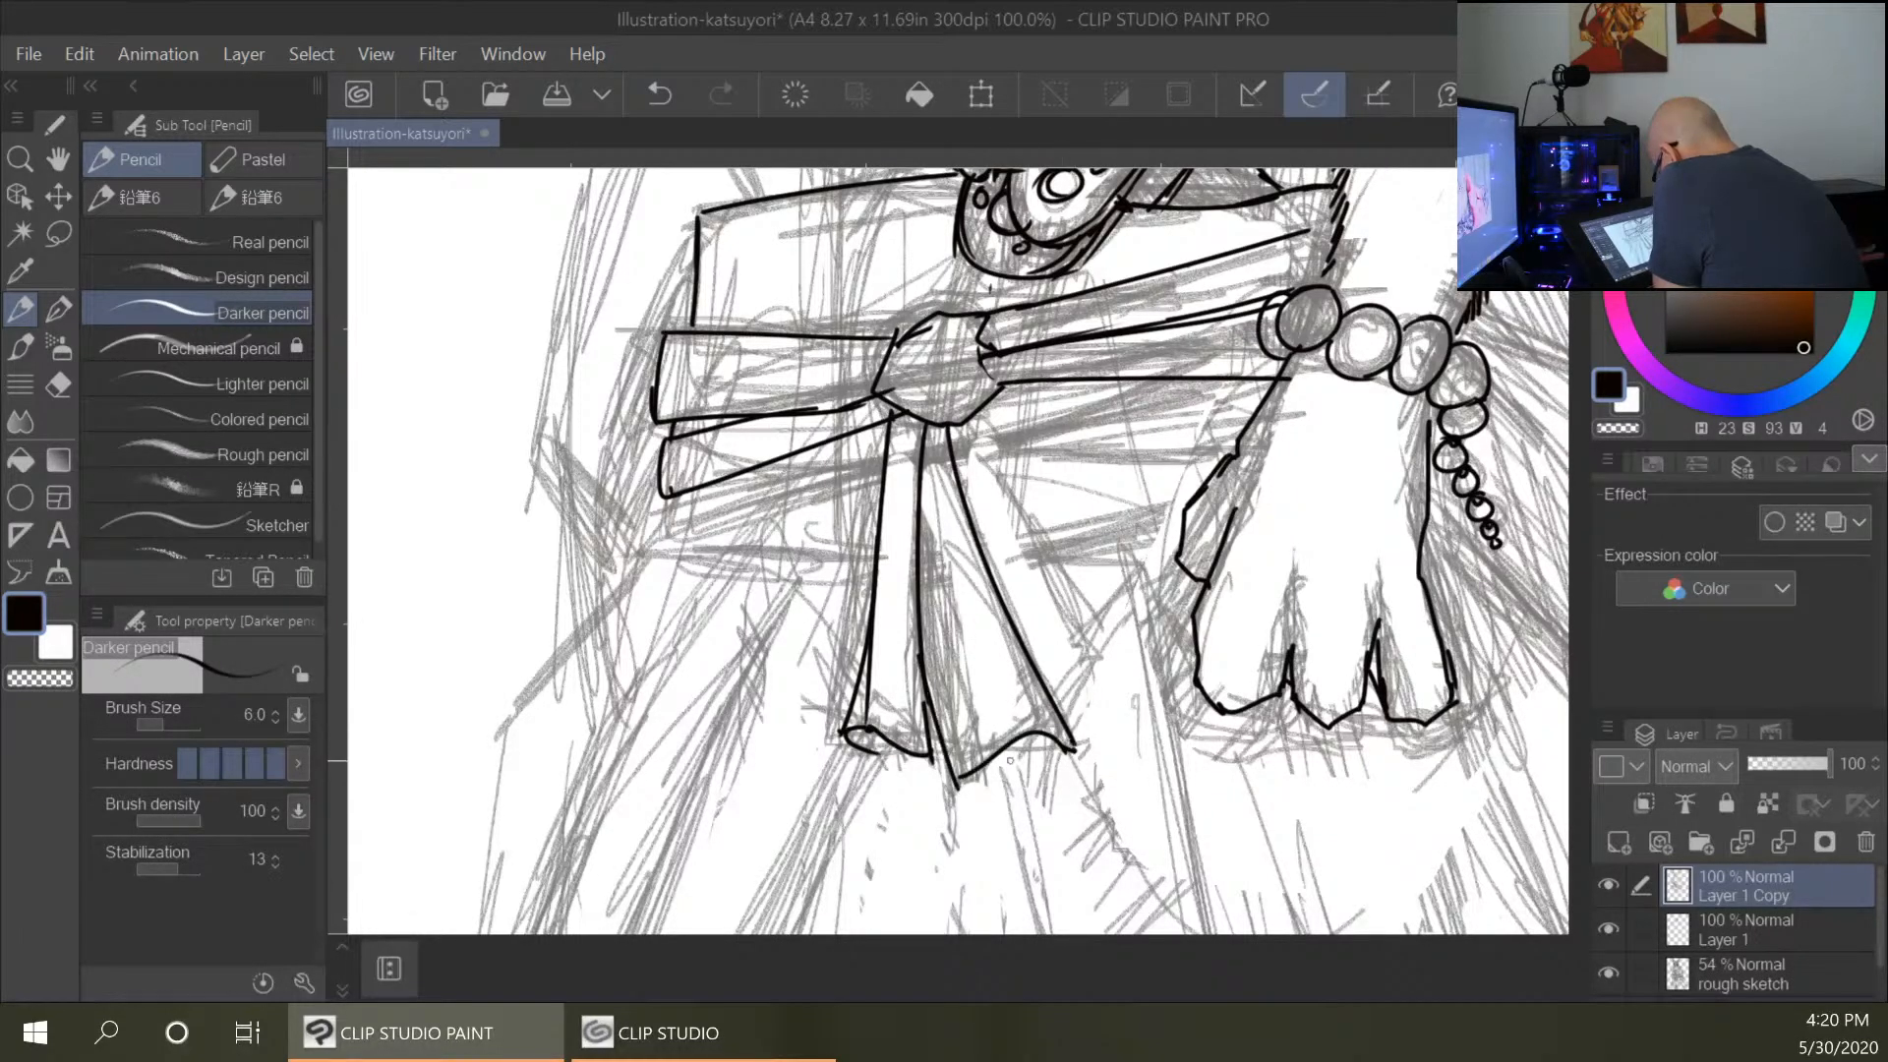
pyautogui.moveTo(959, 785); pyautogui.dragTo(1002, 757)
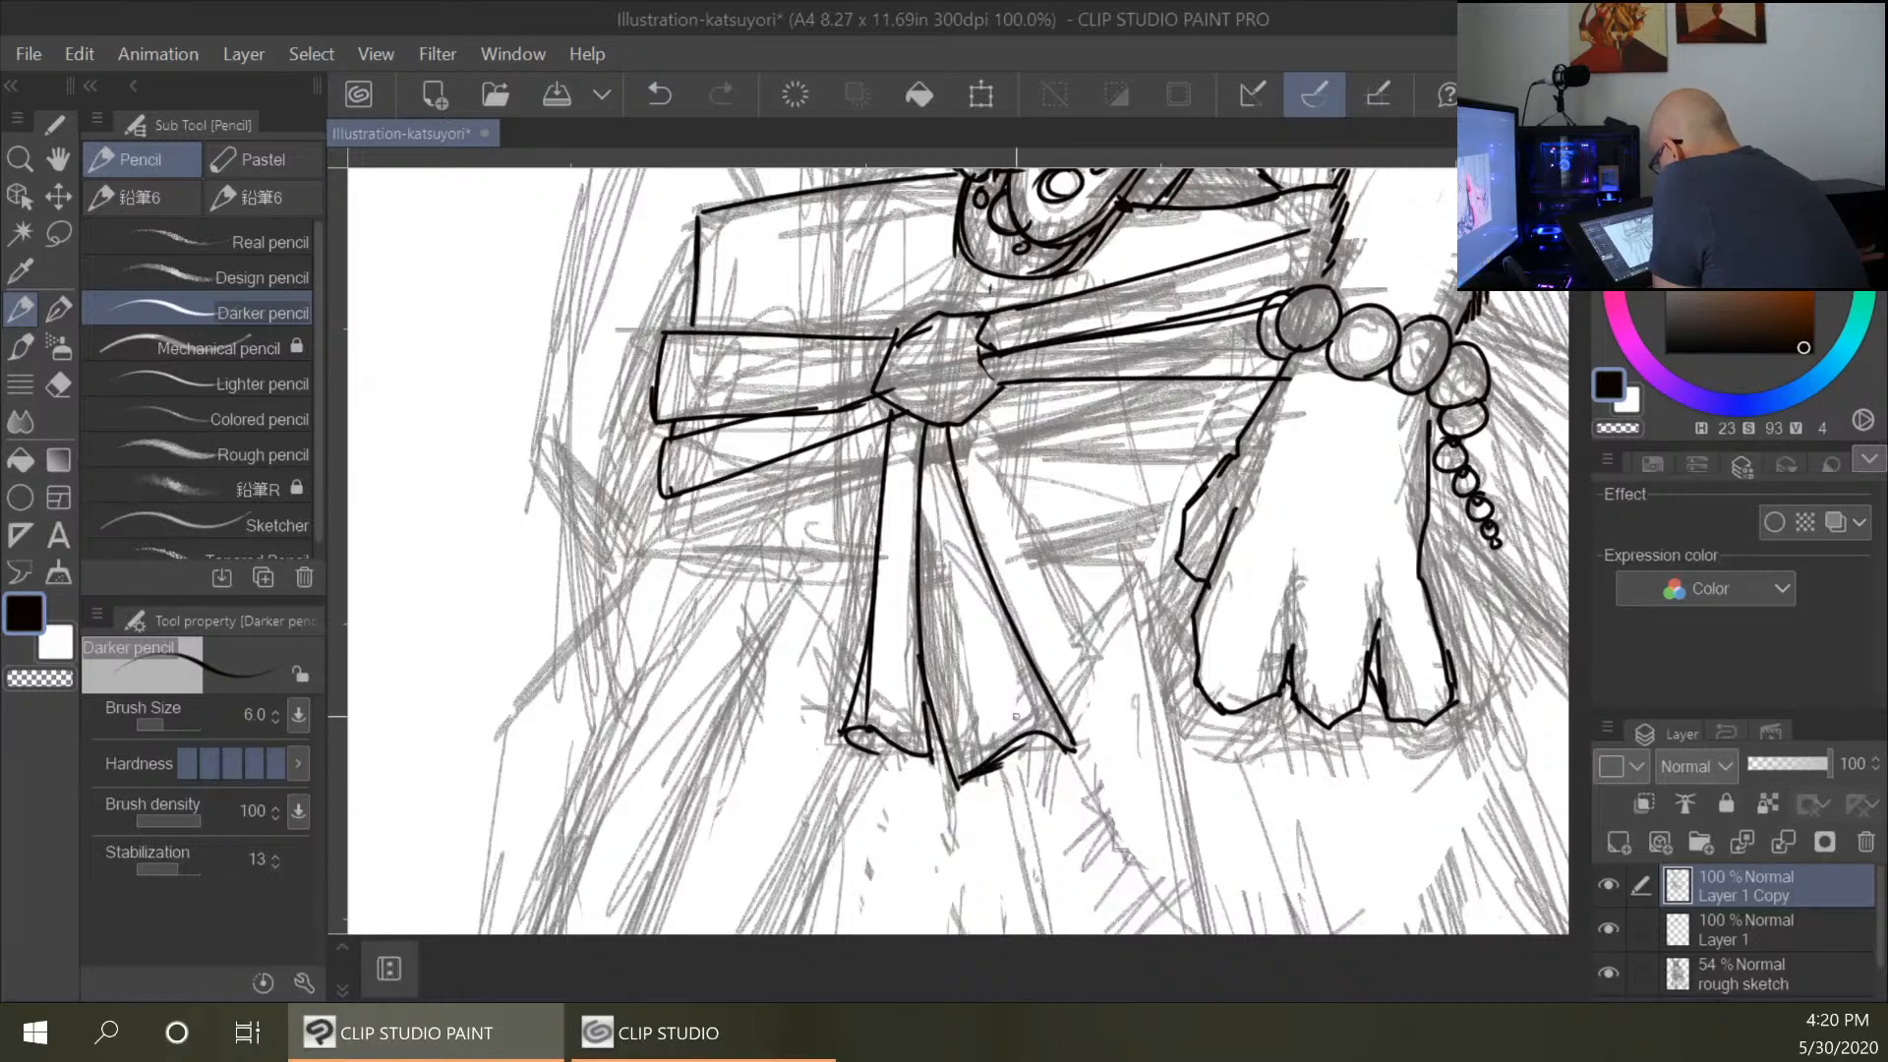
# Ink the shorter third sash tail with its folded end, and add crease lines inside the knot.
pyautogui.moveTo(970, 423)
pyautogui.mouseDown()
pyautogui.moveTo(1126, 649)
pyautogui.moveTo(1062, 723)
pyautogui.mouseUp()
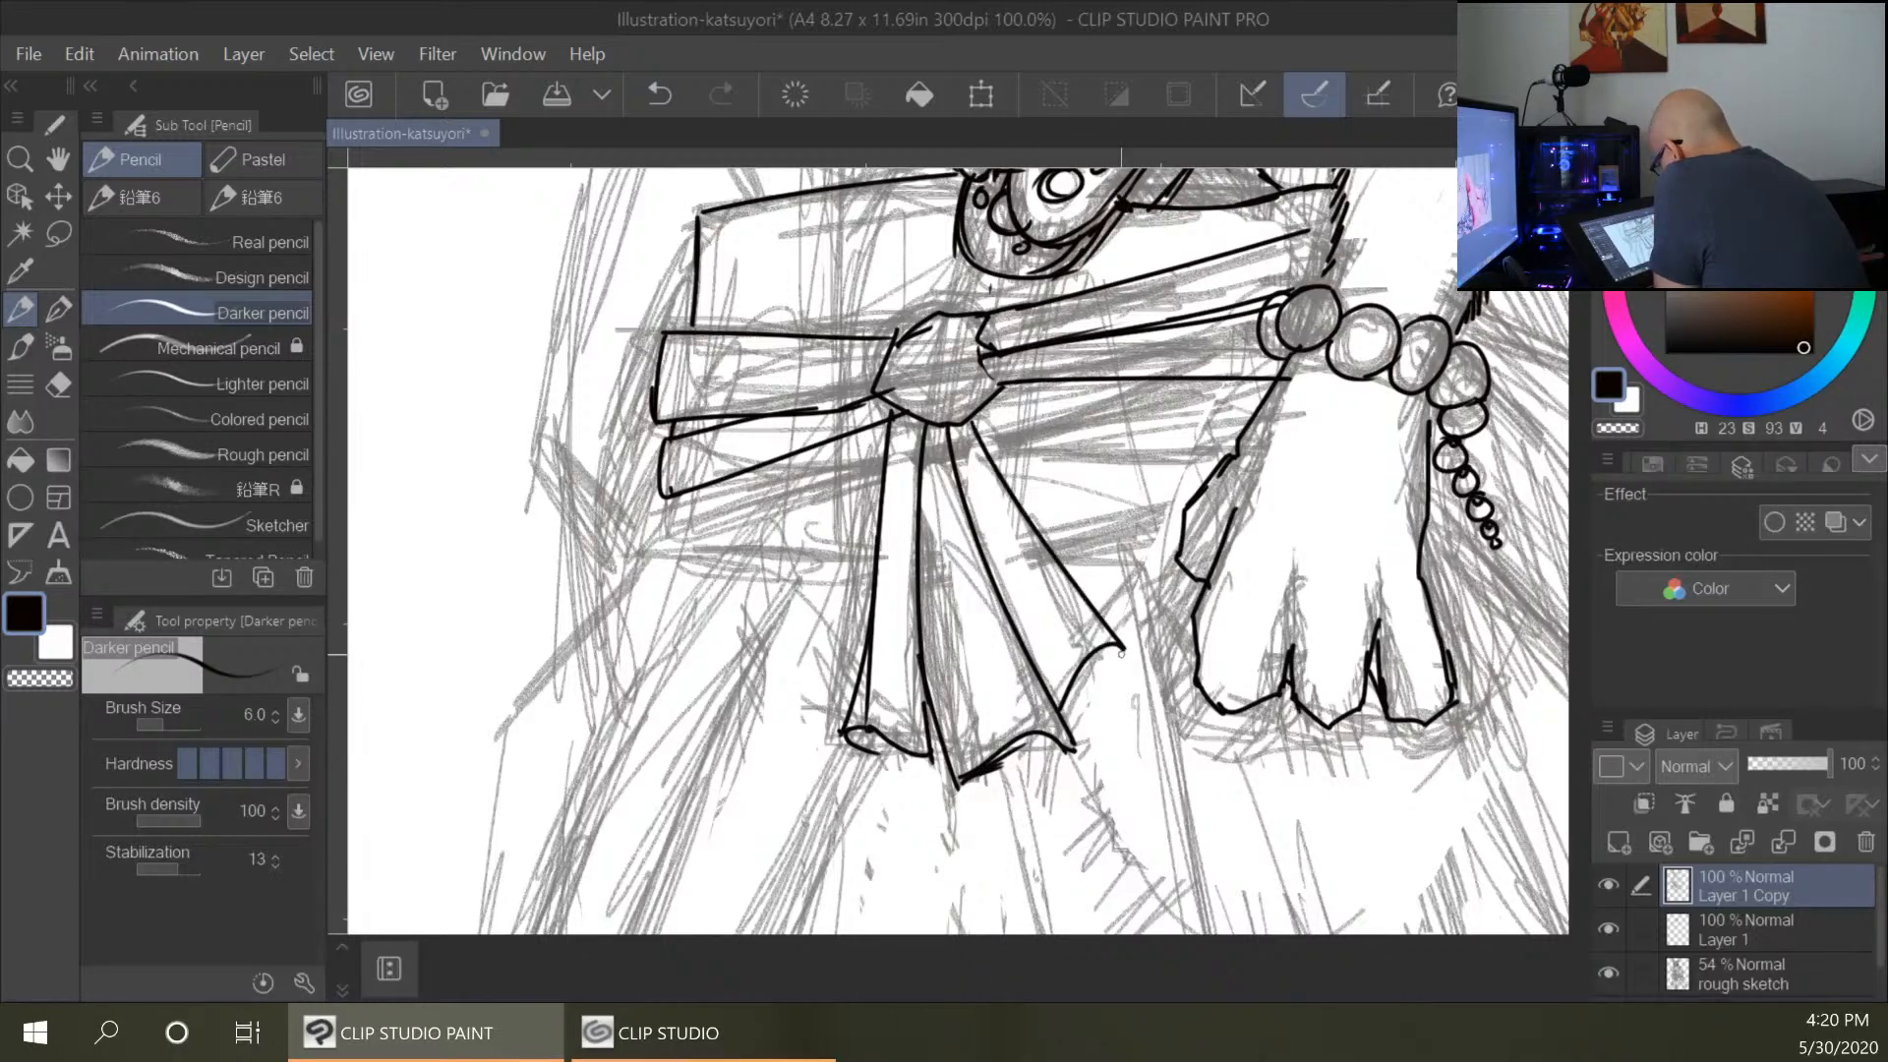
pyautogui.moveTo(1124, 649); pyautogui.dragTo(1106, 664)
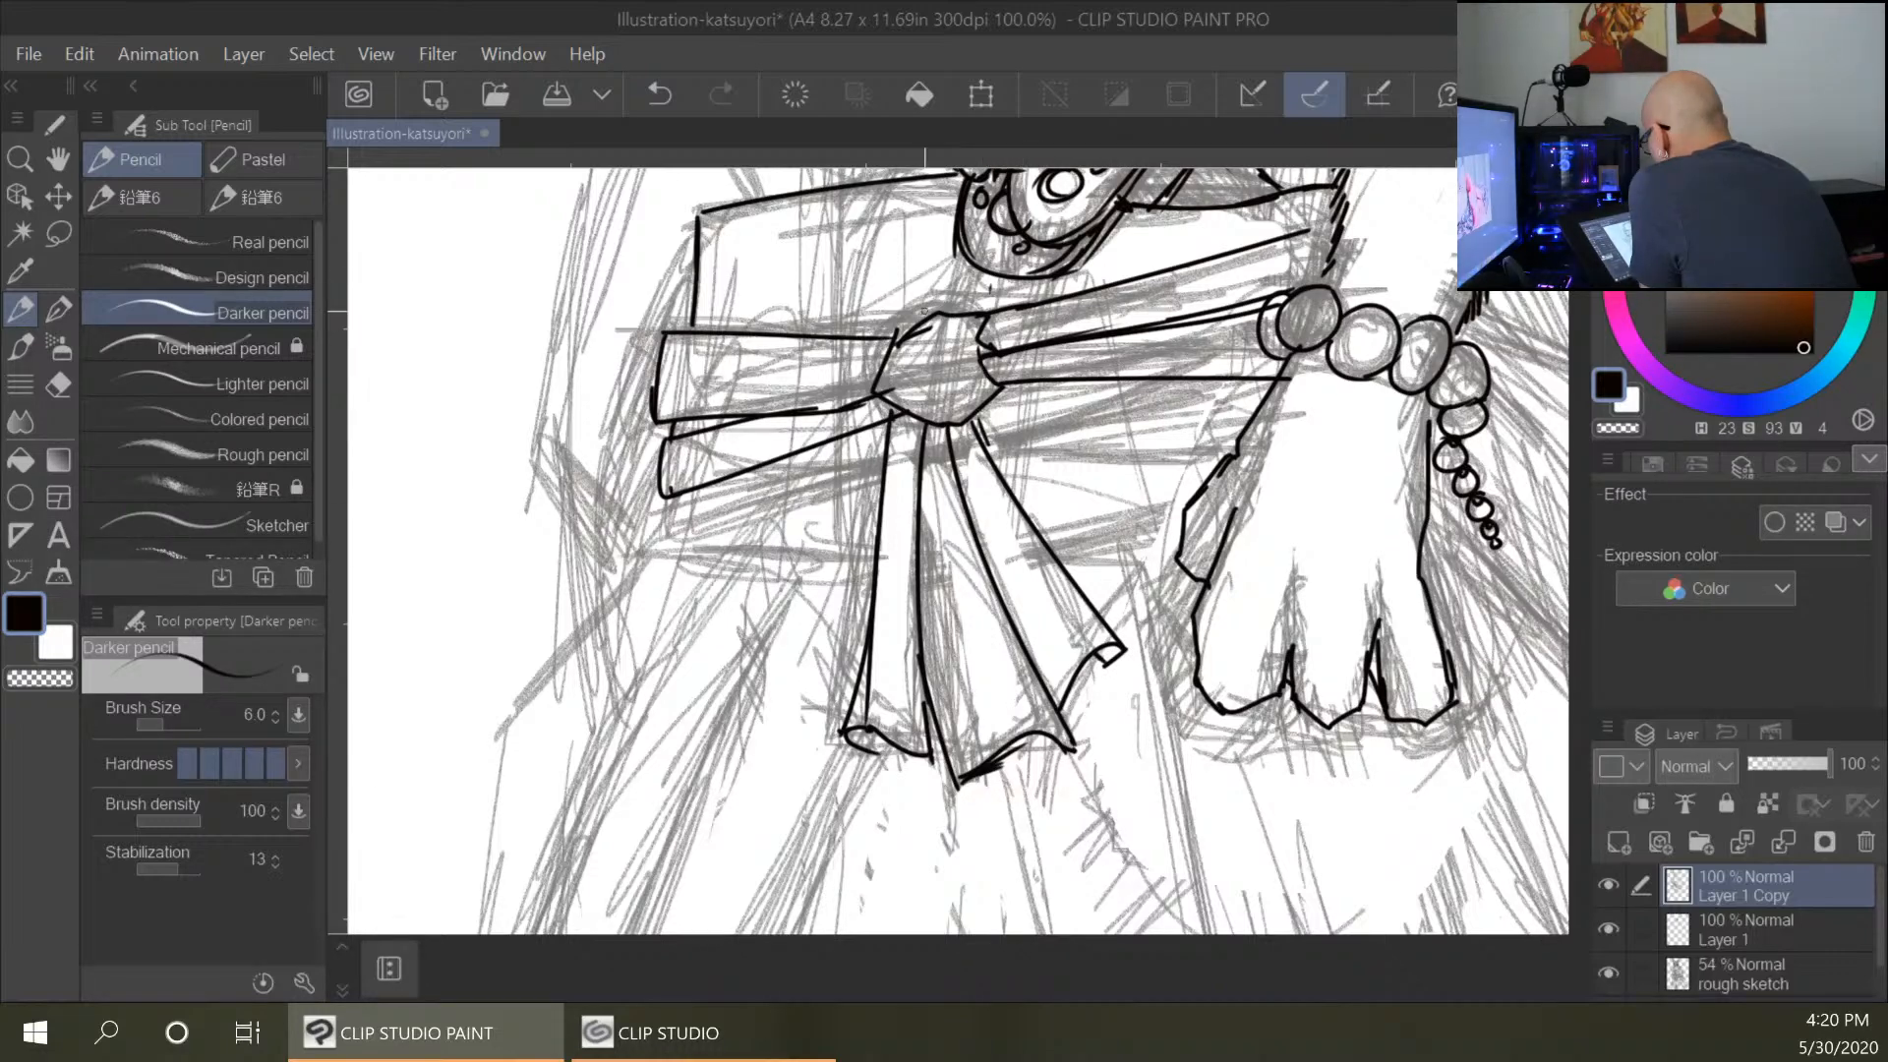
pyautogui.moveTo(958, 325); pyautogui.dragTo(934, 391)
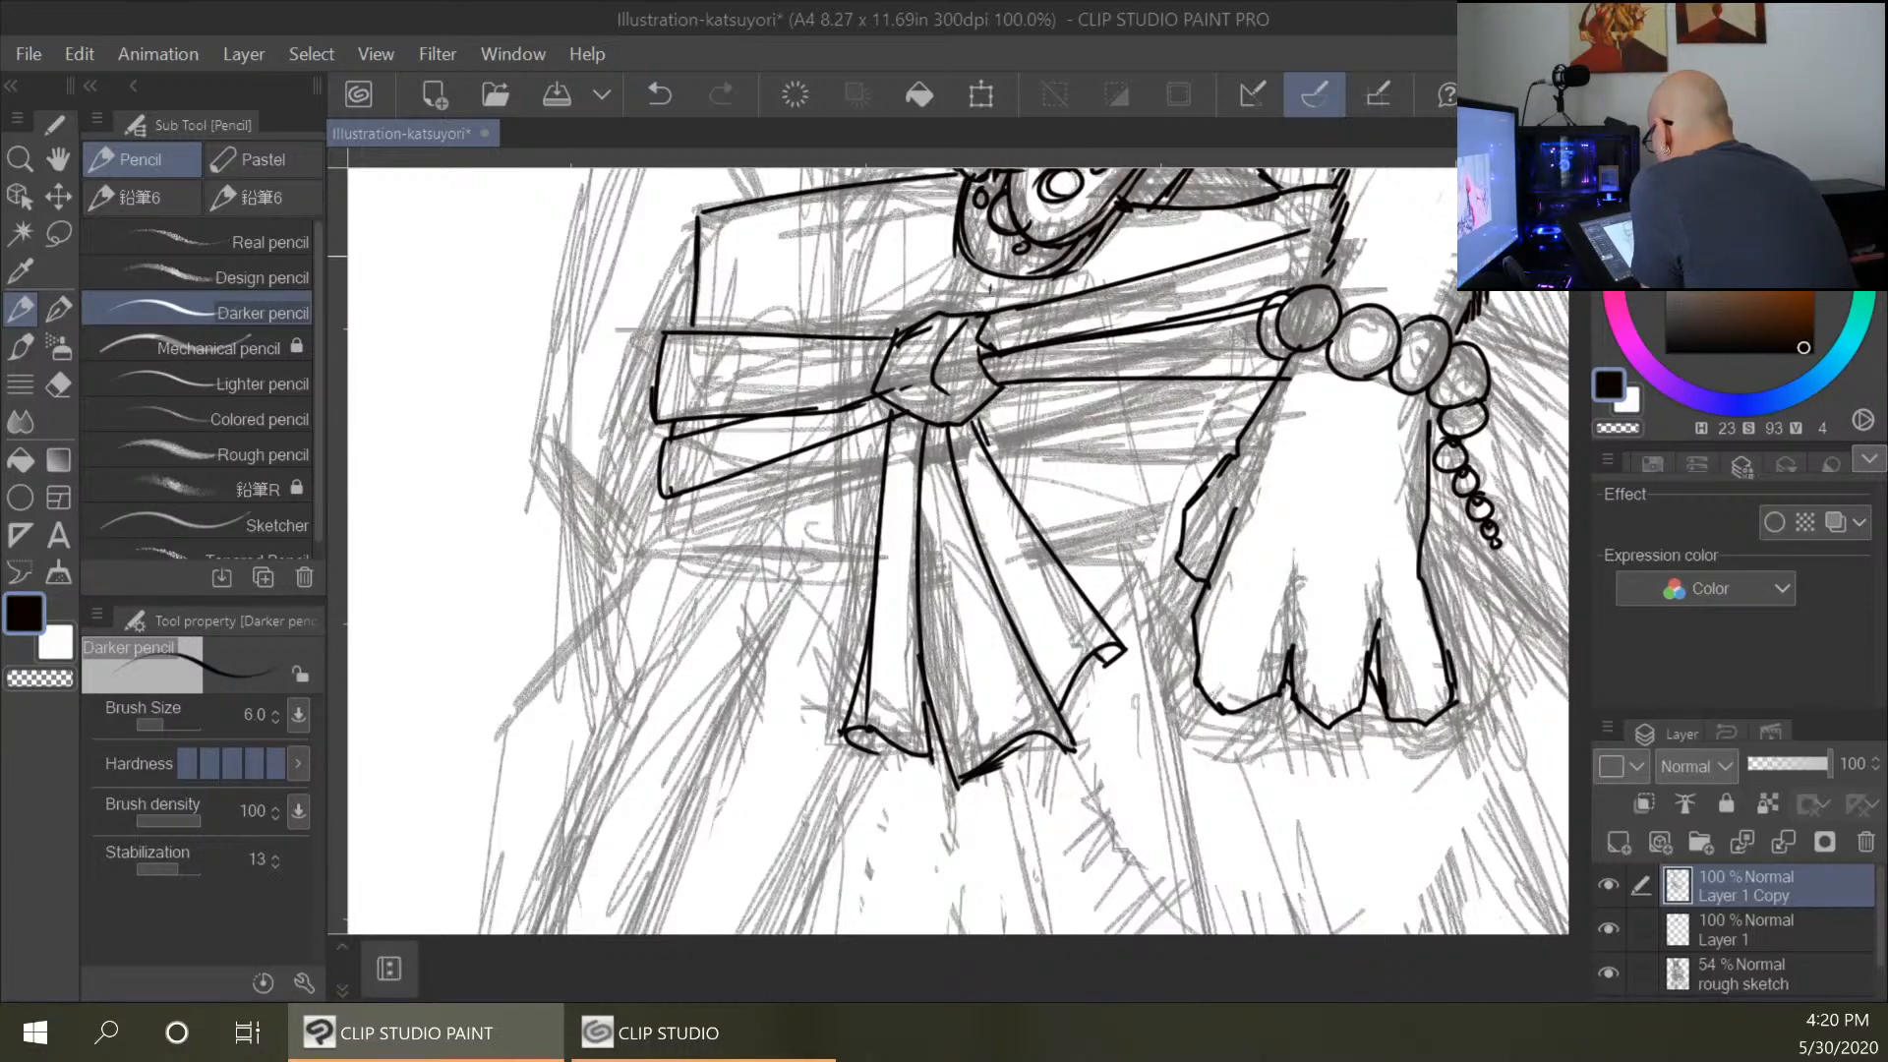
# Ink the sash's lowest band lines on both sides of the knot and the robe's double side outline left of the sash.
pyautogui.moveTo(665, 535)
pyautogui.mouseDown()
pyautogui.moveTo(895, 466)
pyautogui.moveTo(1211, 458)
pyautogui.mouseUp()
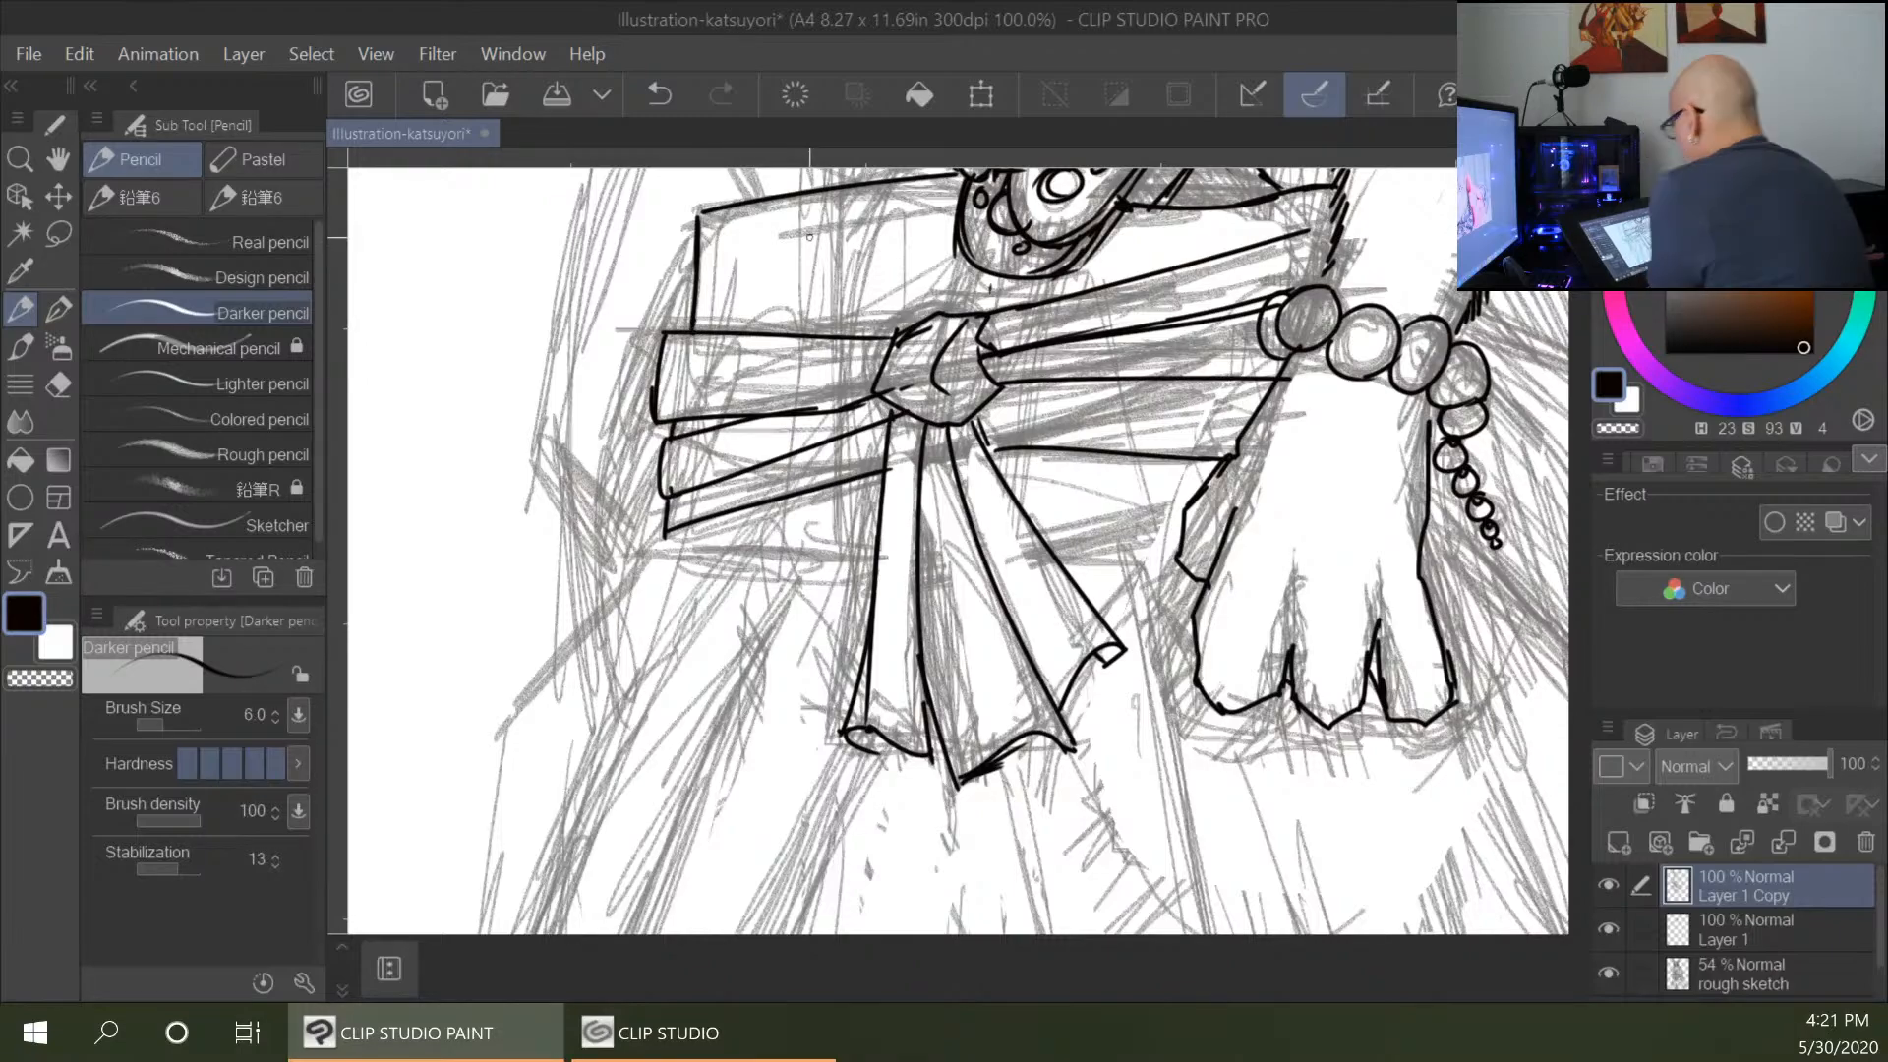
pyautogui.moveTo(745, 311)
pyautogui.mouseDown()
pyautogui.moveTo(1099, 498)
pyautogui.moveTo(1152, 841)
pyautogui.moveTo(1216, 718)
pyautogui.mouseUp()
pyautogui.moveTo(694, 521)
pyautogui.mouseDown()
pyautogui.moveTo(632, 806)
pyautogui.moveTo(729, 585)
pyautogui.moveTo(692, 639)
pyautogui.moveTo(782, 761)
pyautogui.mouseUp()
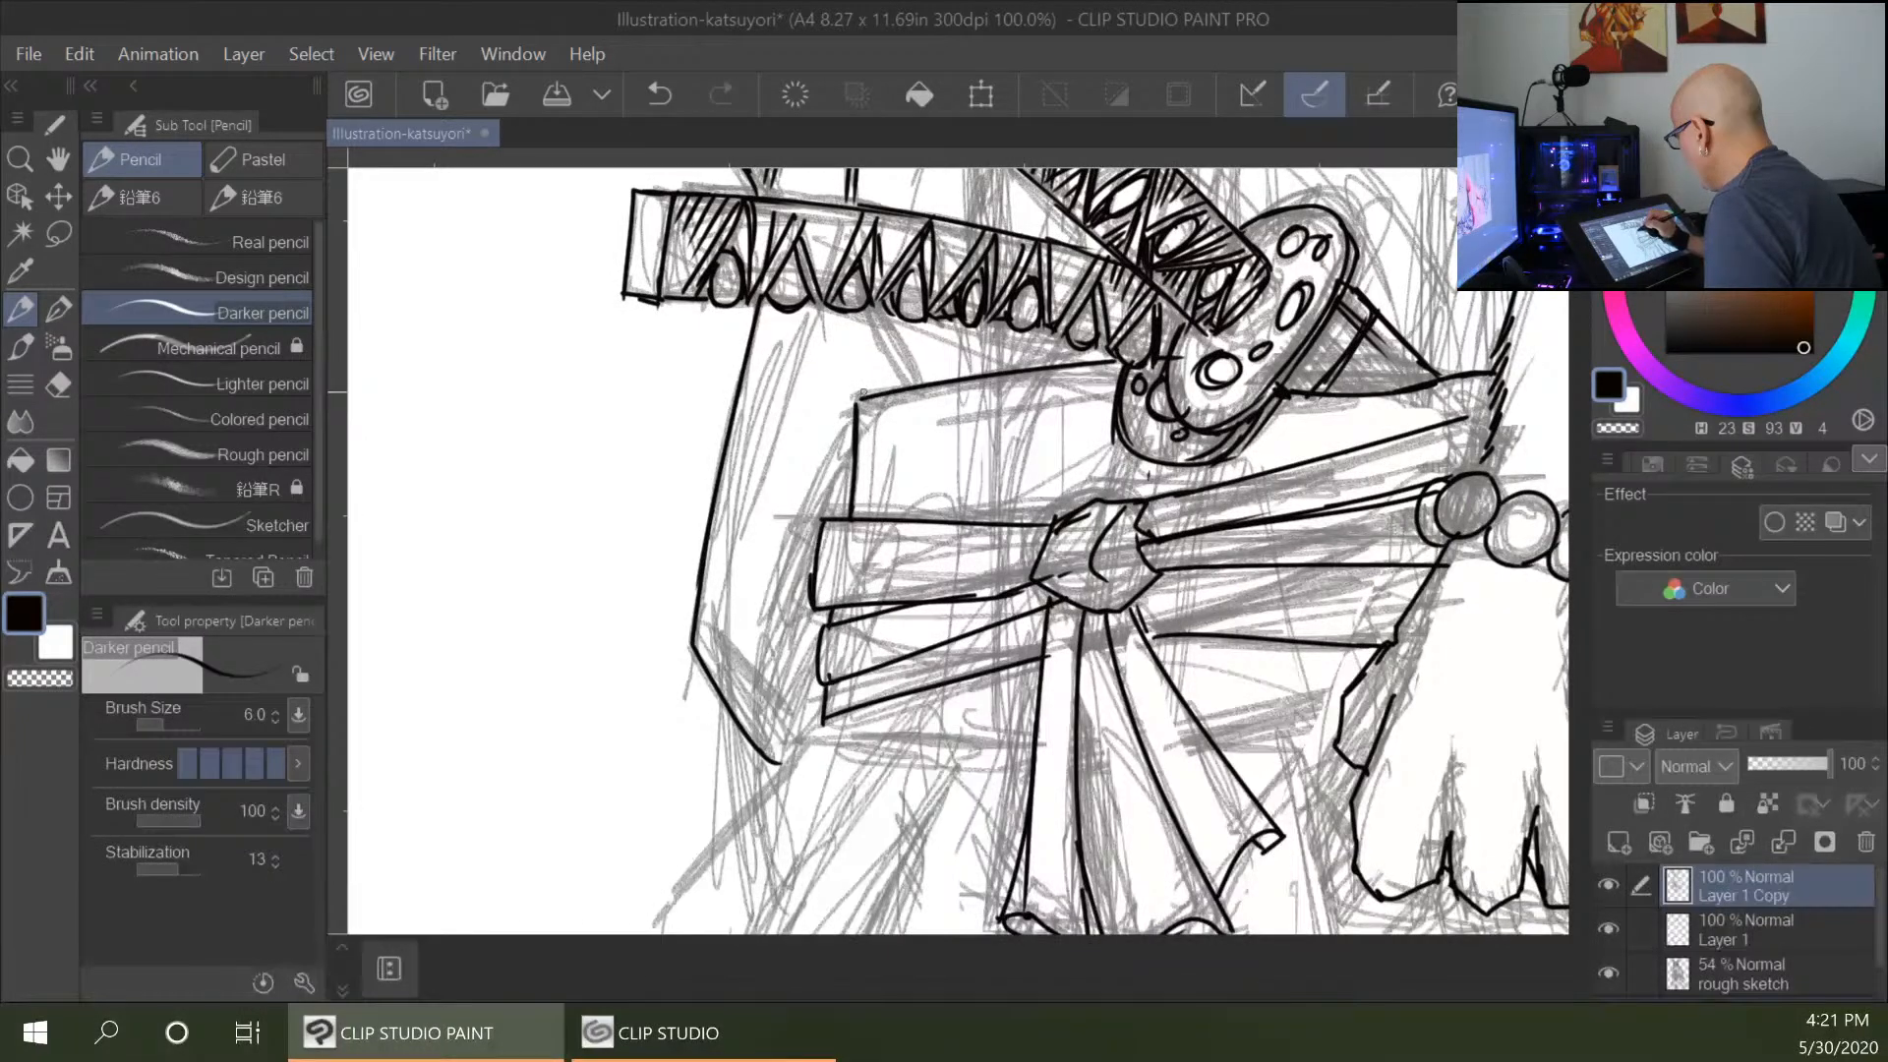
pyautogui.moveTo(849, 399)
pyautogui.mouseDown()
pyautogui.moveTo(772, 659)
pyautogui.moveTo(799, 734)
pyautogui.mouseUp()
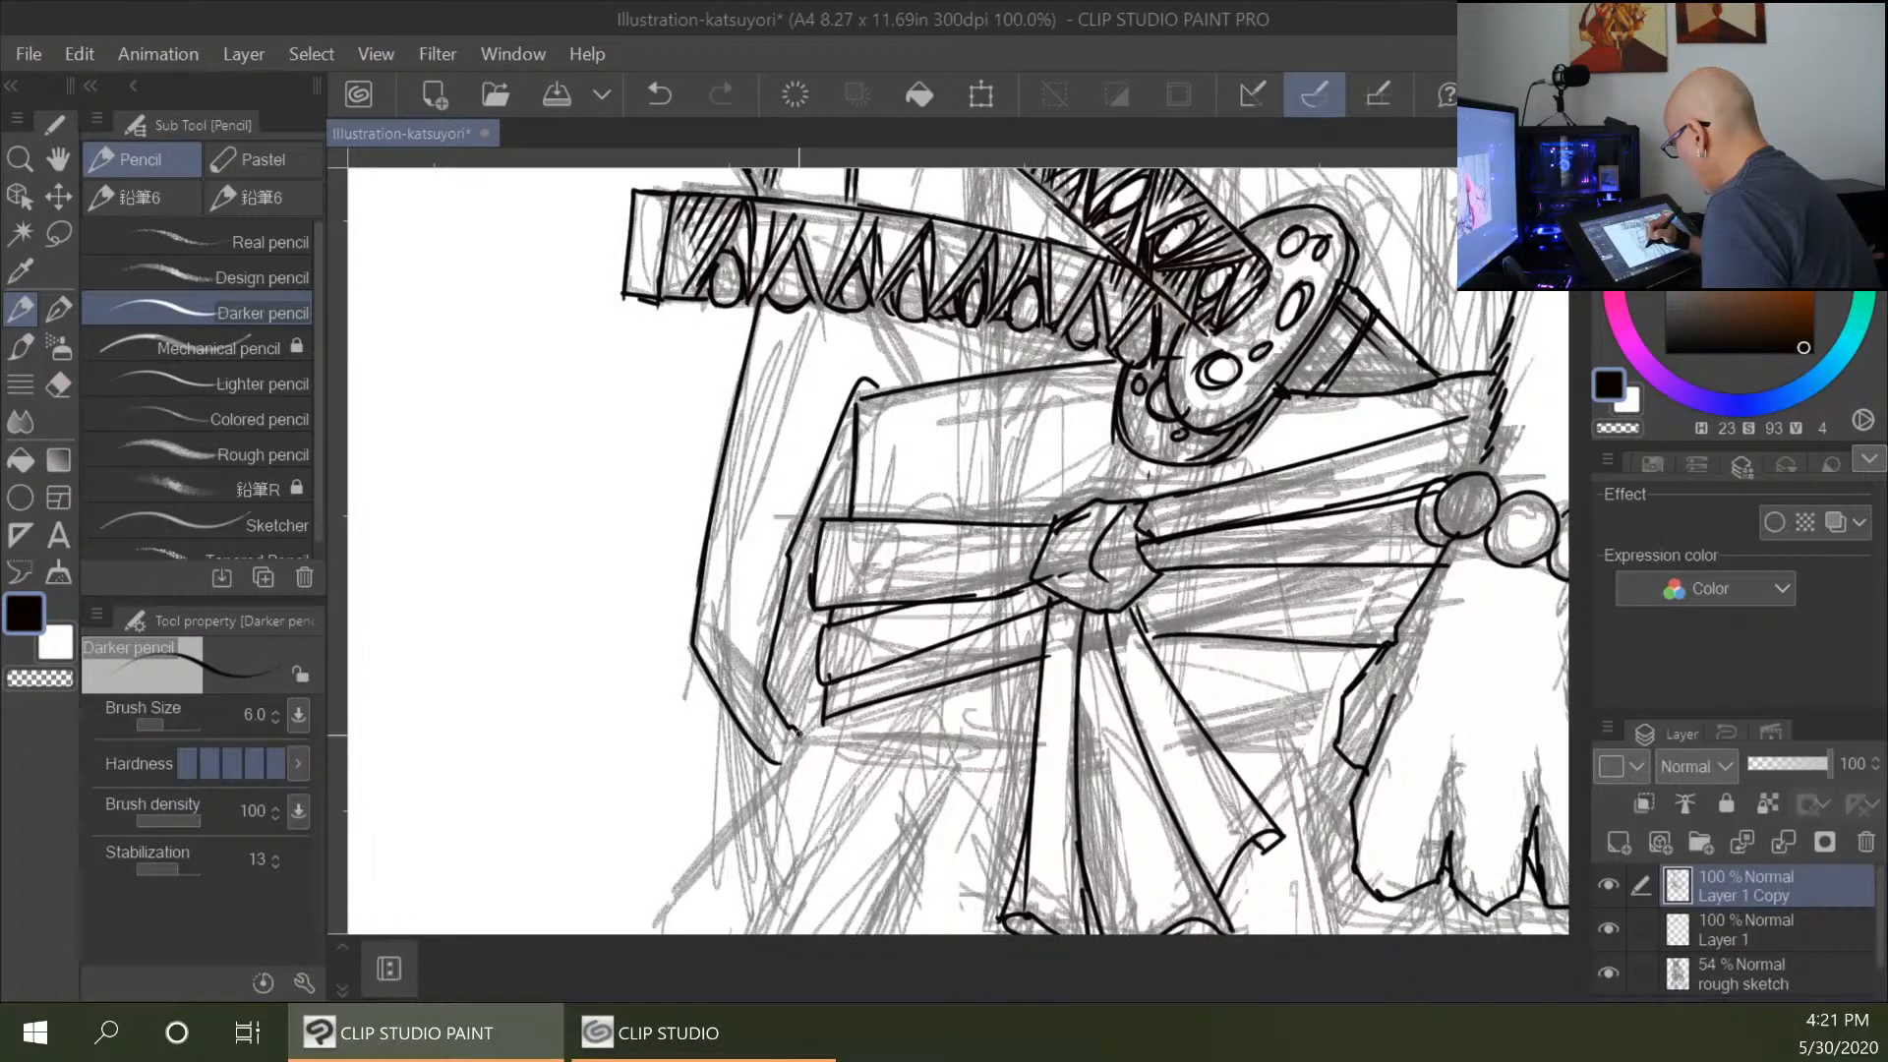
# Ink the robe's short fold lines just beneath the lower sword handle.
pyautogui.moveTo(1000, 442); pyautogui.dragTo(934, 742)
pyautogui.moveTo(772, 615)
pyautogui.mouseDown()
pyautogui.moveTo(665, 846)
pyautogui.moveTo(668, 745)
pyautogui.mouseUp()
pyautogui.moveTo(804, 615); pyautogui.dragTo(858, 690)
pyautogui.moveTo(818, 617)
pyautogui.mouseDown()
pyautogui.moveTo(868, 697)
pyautogui.moveTo(835, 691)
pyautogui.mouseUp()
pyautogui.moveTo(806, 616); pyautogui.dragTo(821, 691)
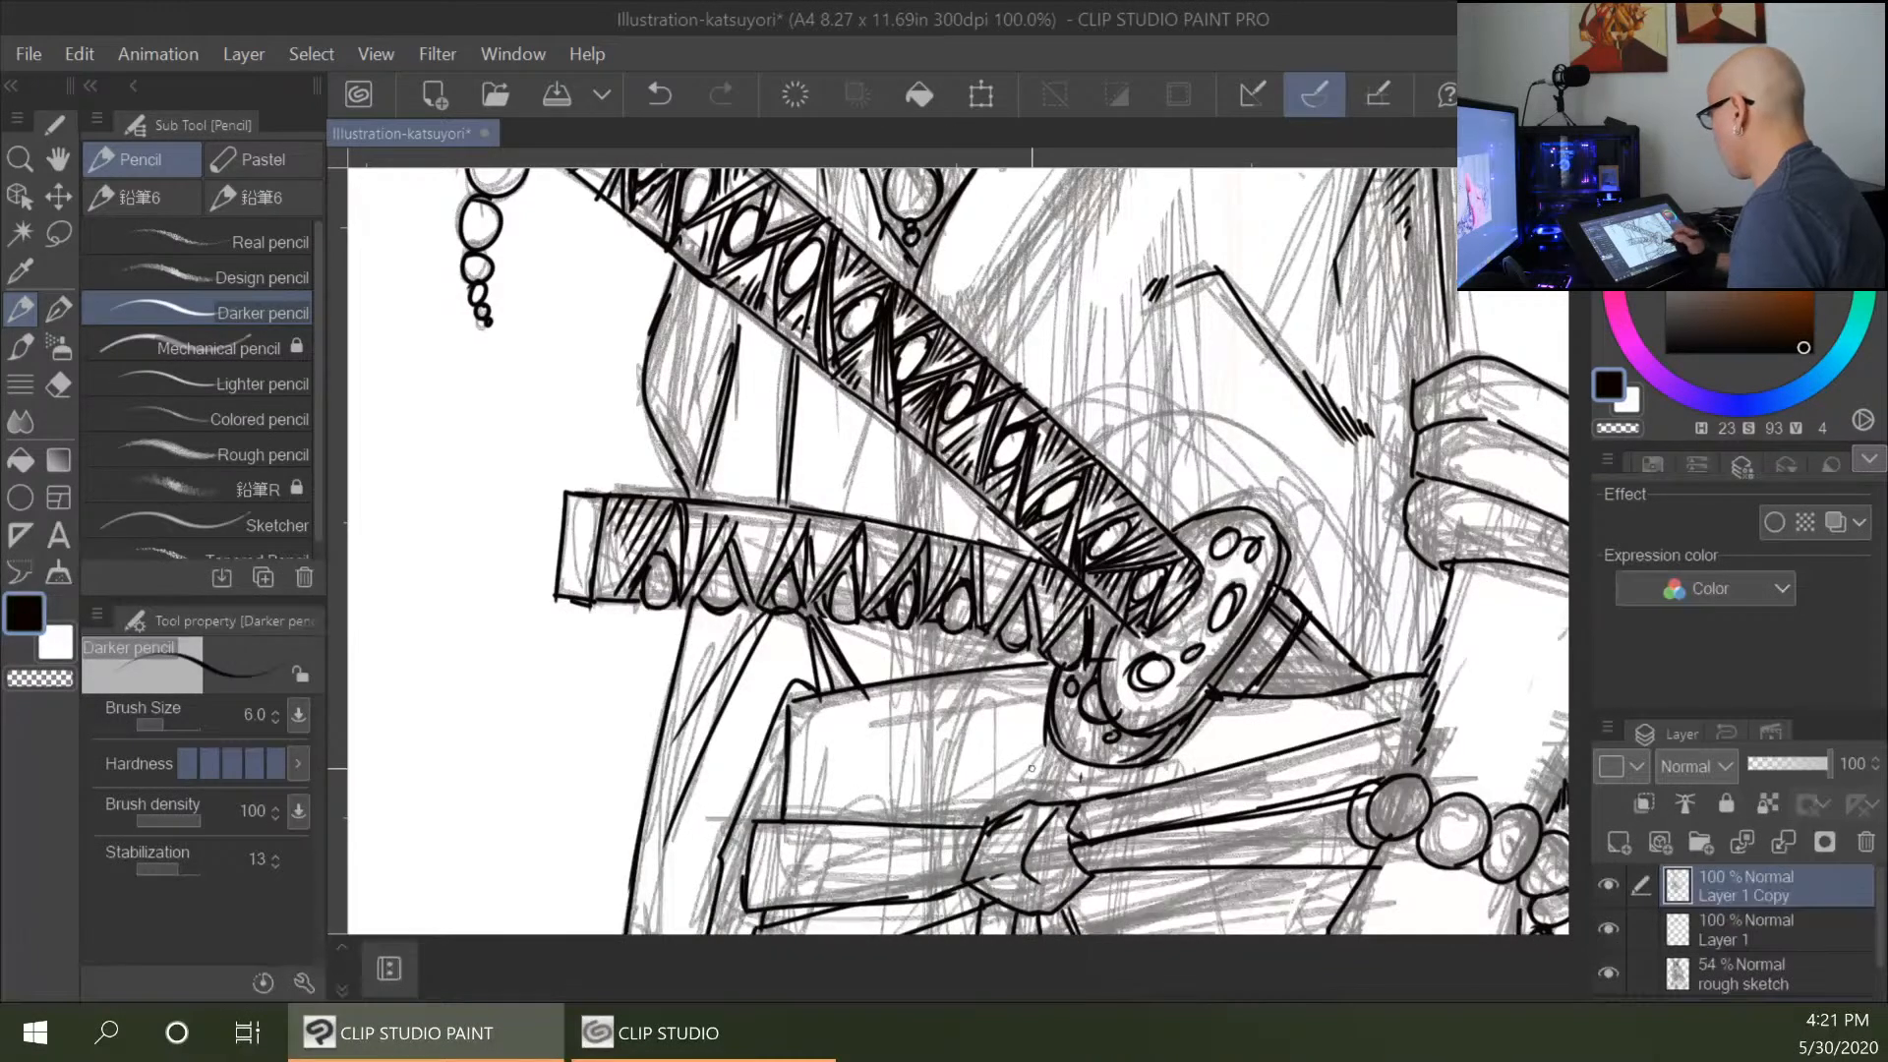
# Ink the robe's fold lines on the torso, just above the upper sword handle.
pyautogui.hotkey('ctrl', '-')
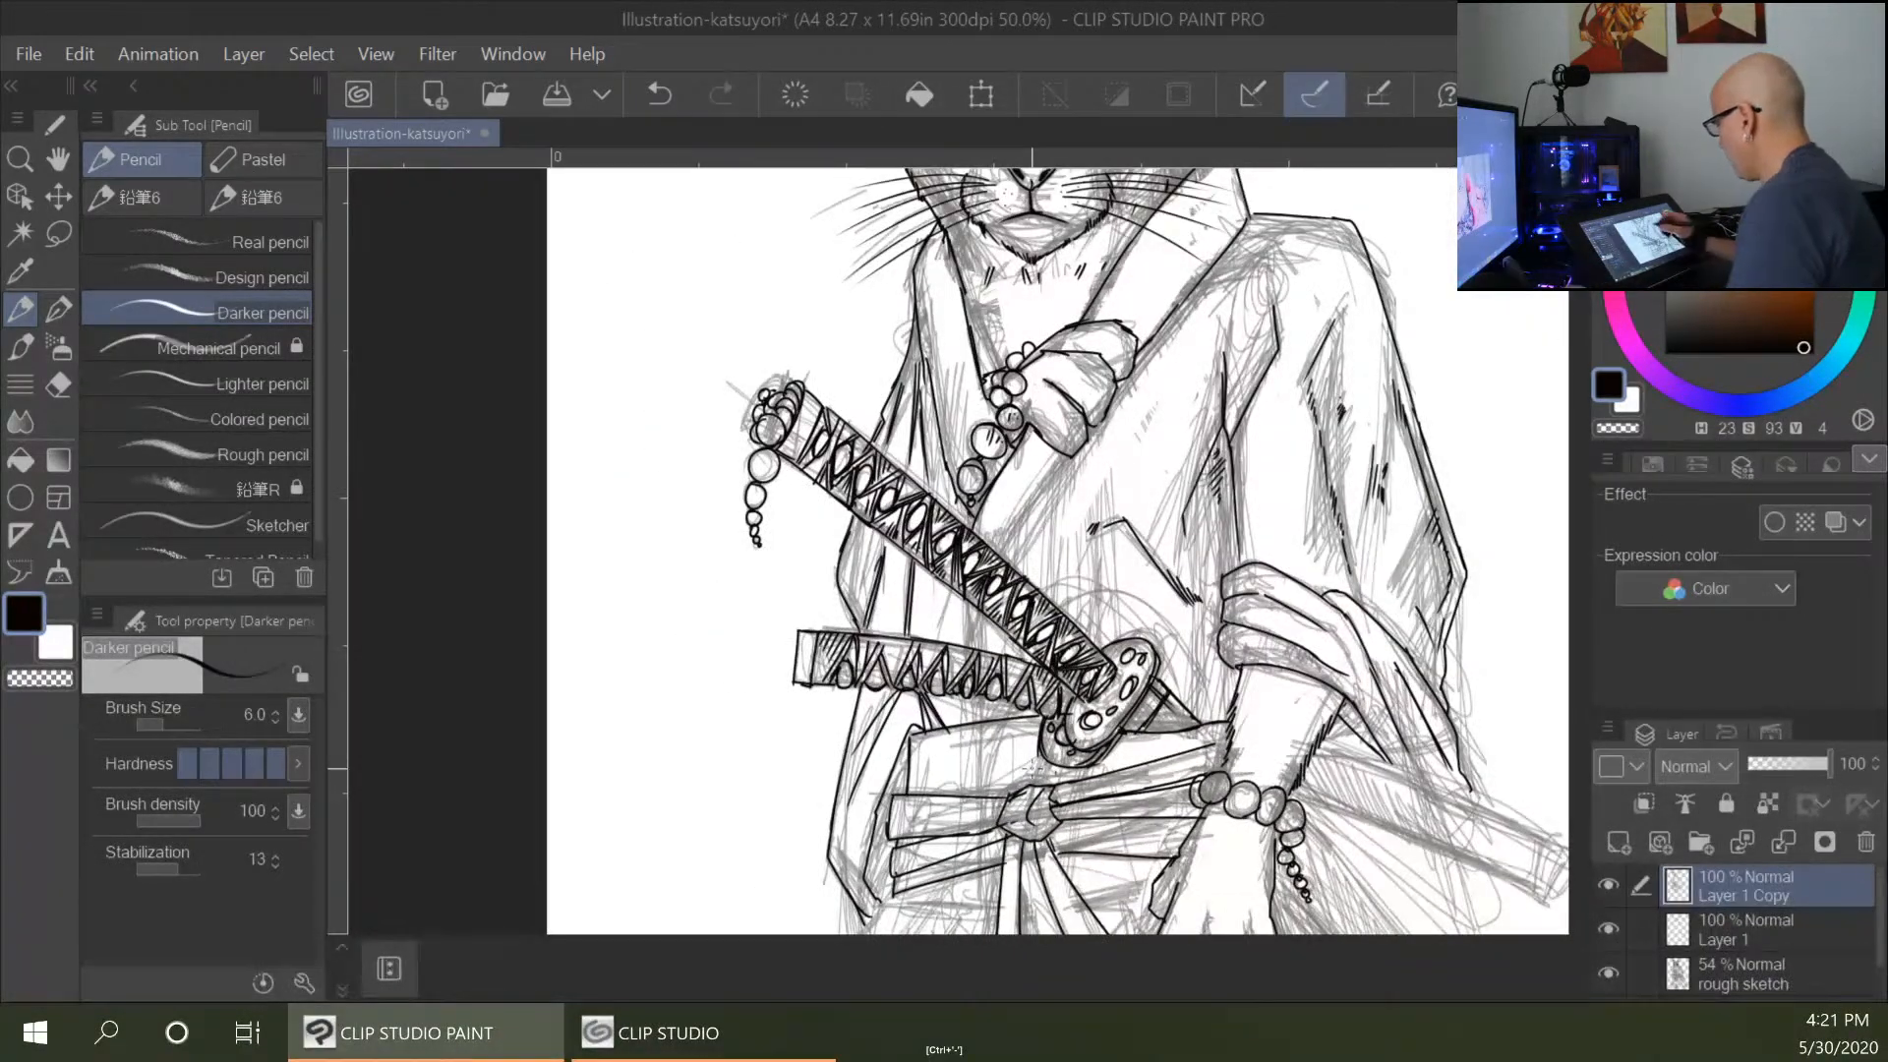
pyautogui.moveTo(1070, 454); pyautogui.dragTo(998, 549)
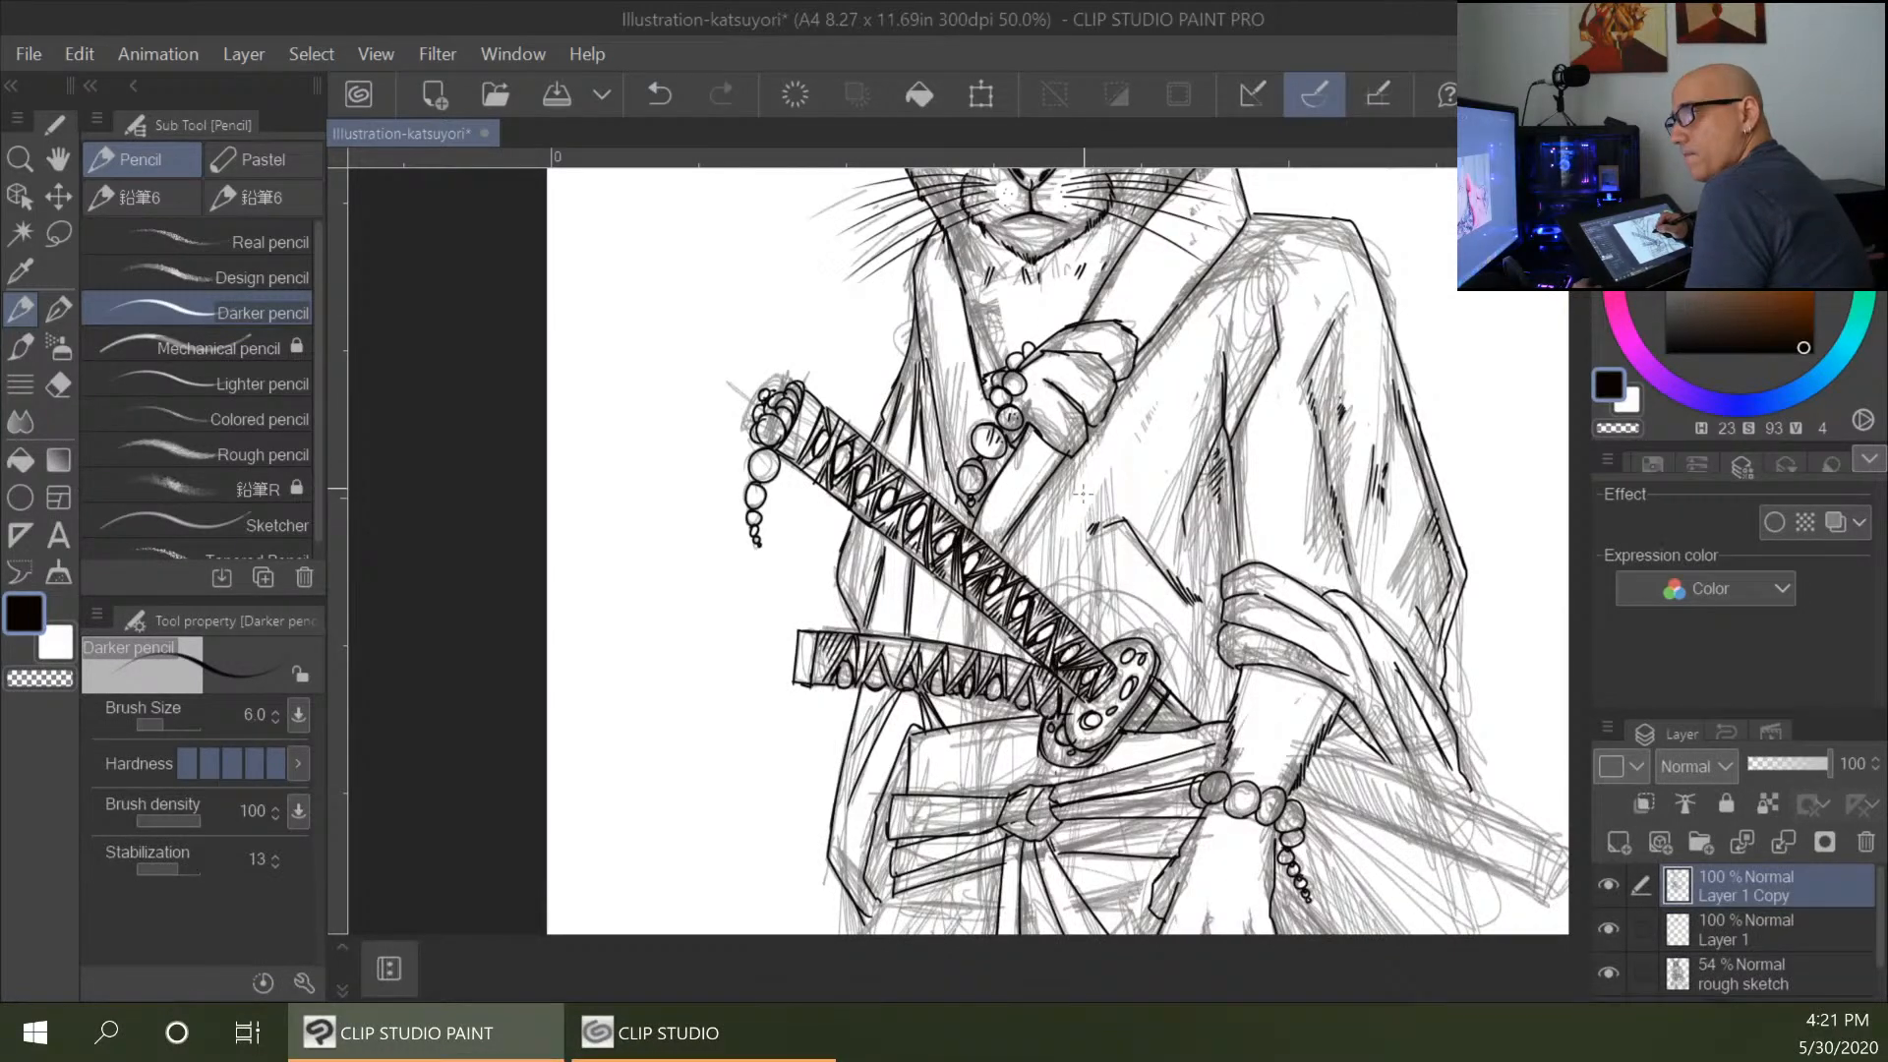
pyautogui.moveTo(1087, 511)
pyautogui.mouseDown()
pyautogui.moveTo(1093, 630)
pyautogui.moveTo(1058, 620)
pyautogui.mouseUp()
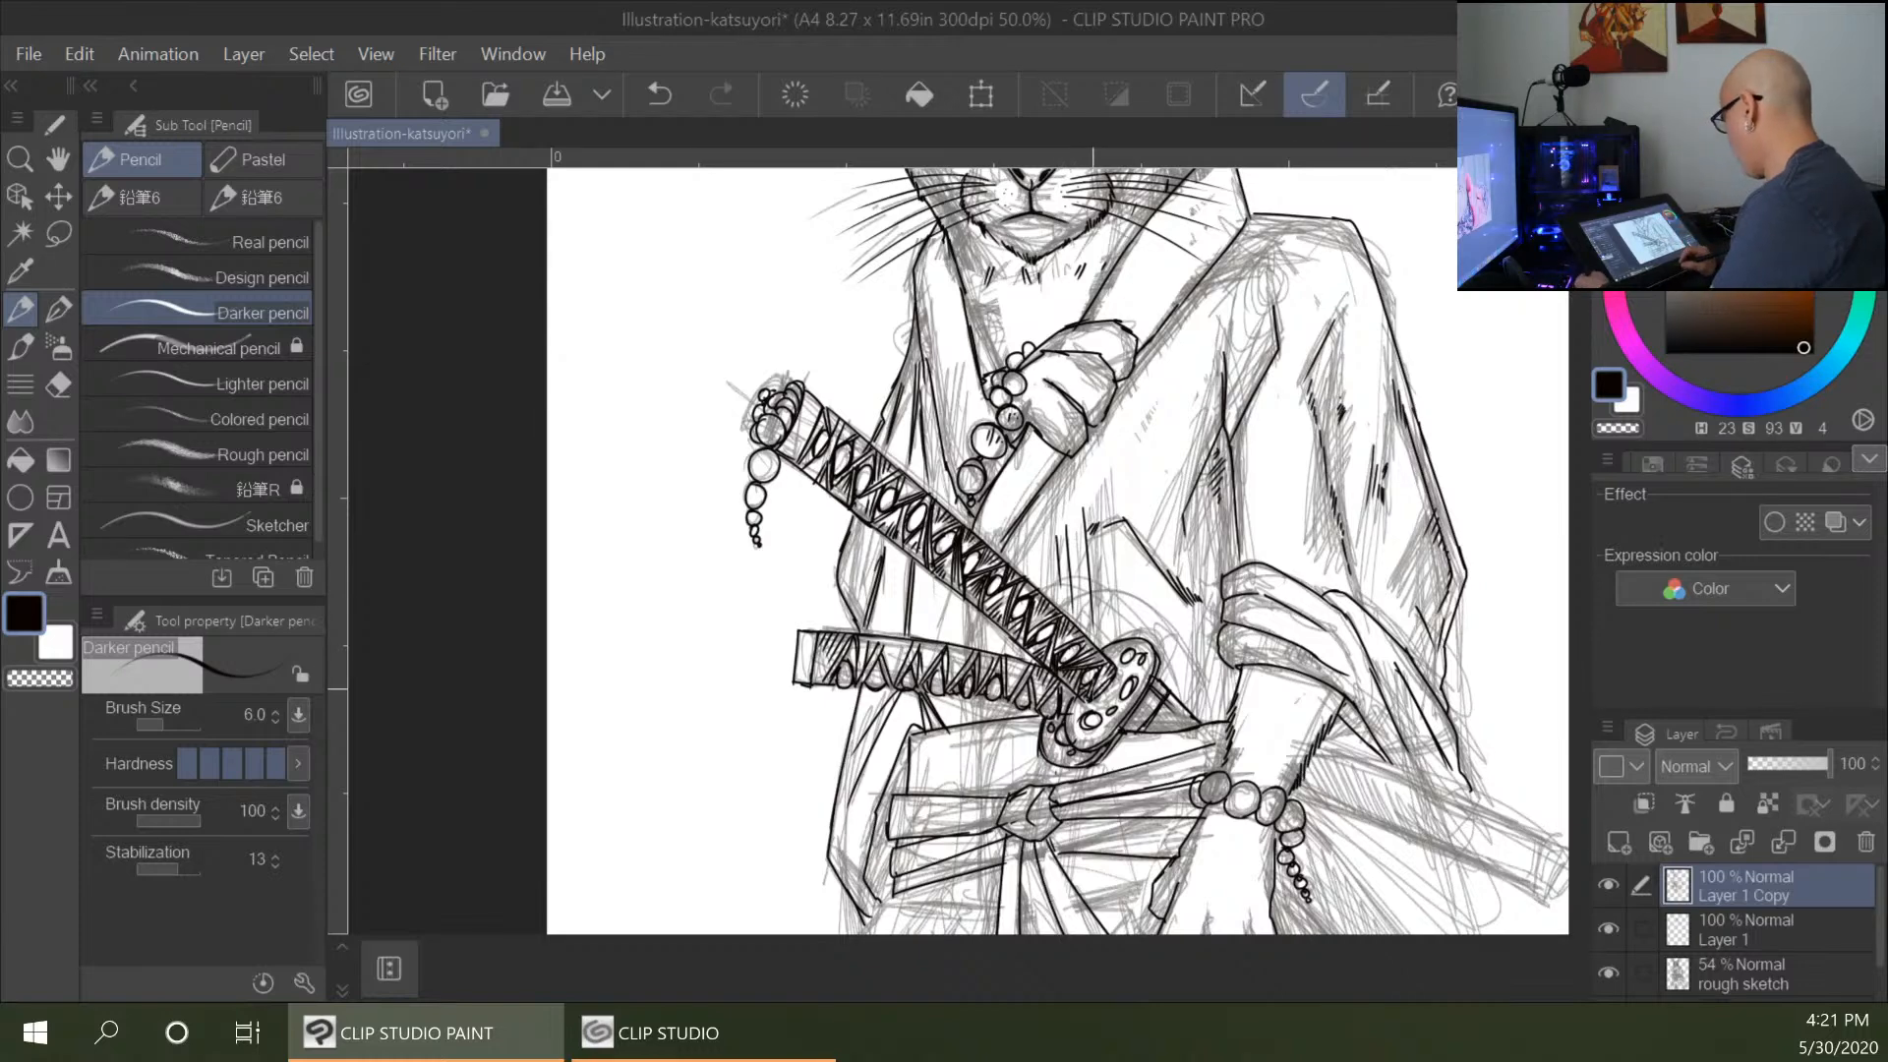
# Ink the shorter scabbard extending behind the wrist, with both long edges, its squared end and the band near the tip.
pyautogui.hotkey('ctrl', '-')
pyautogui.hotkey('ctrl', '-')
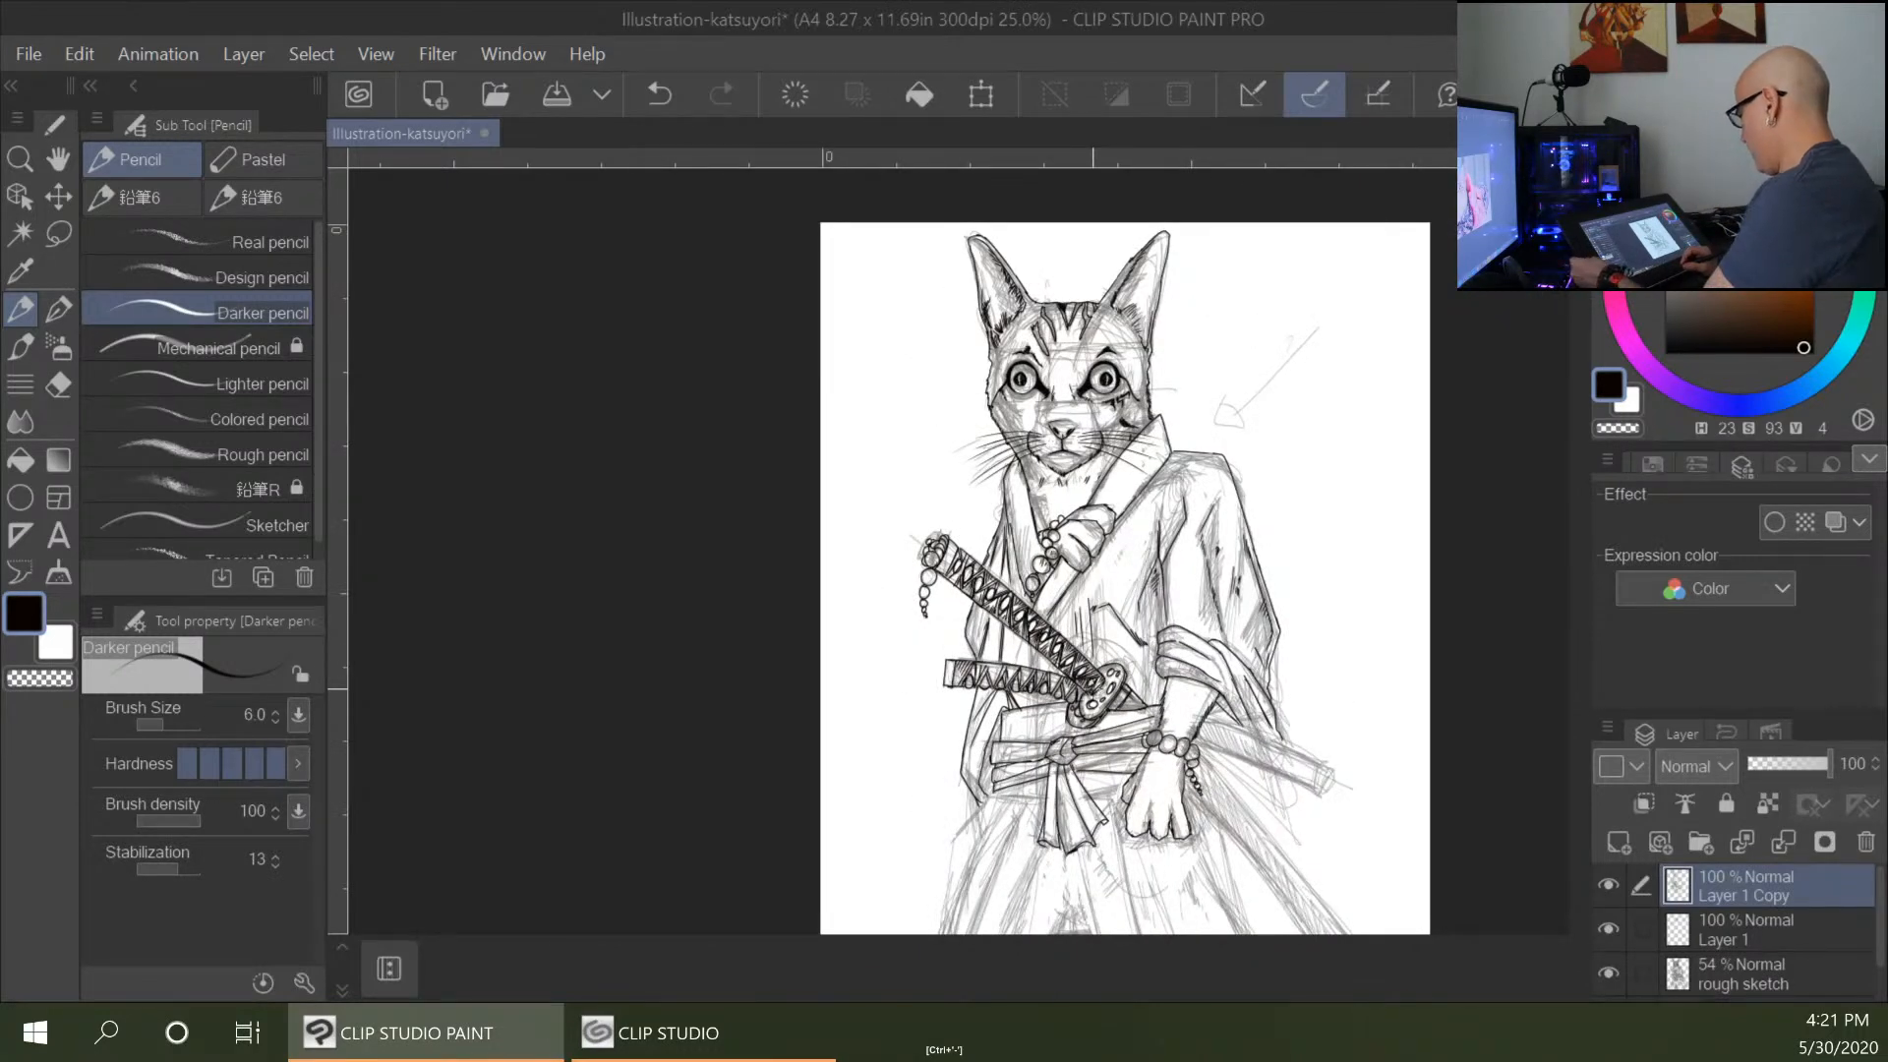
pyautogui.hotkey('ctrl', '+')
pyautogui.hotkey('ctrl', '+')
pyautogui.hotkey('ctrl', '+')
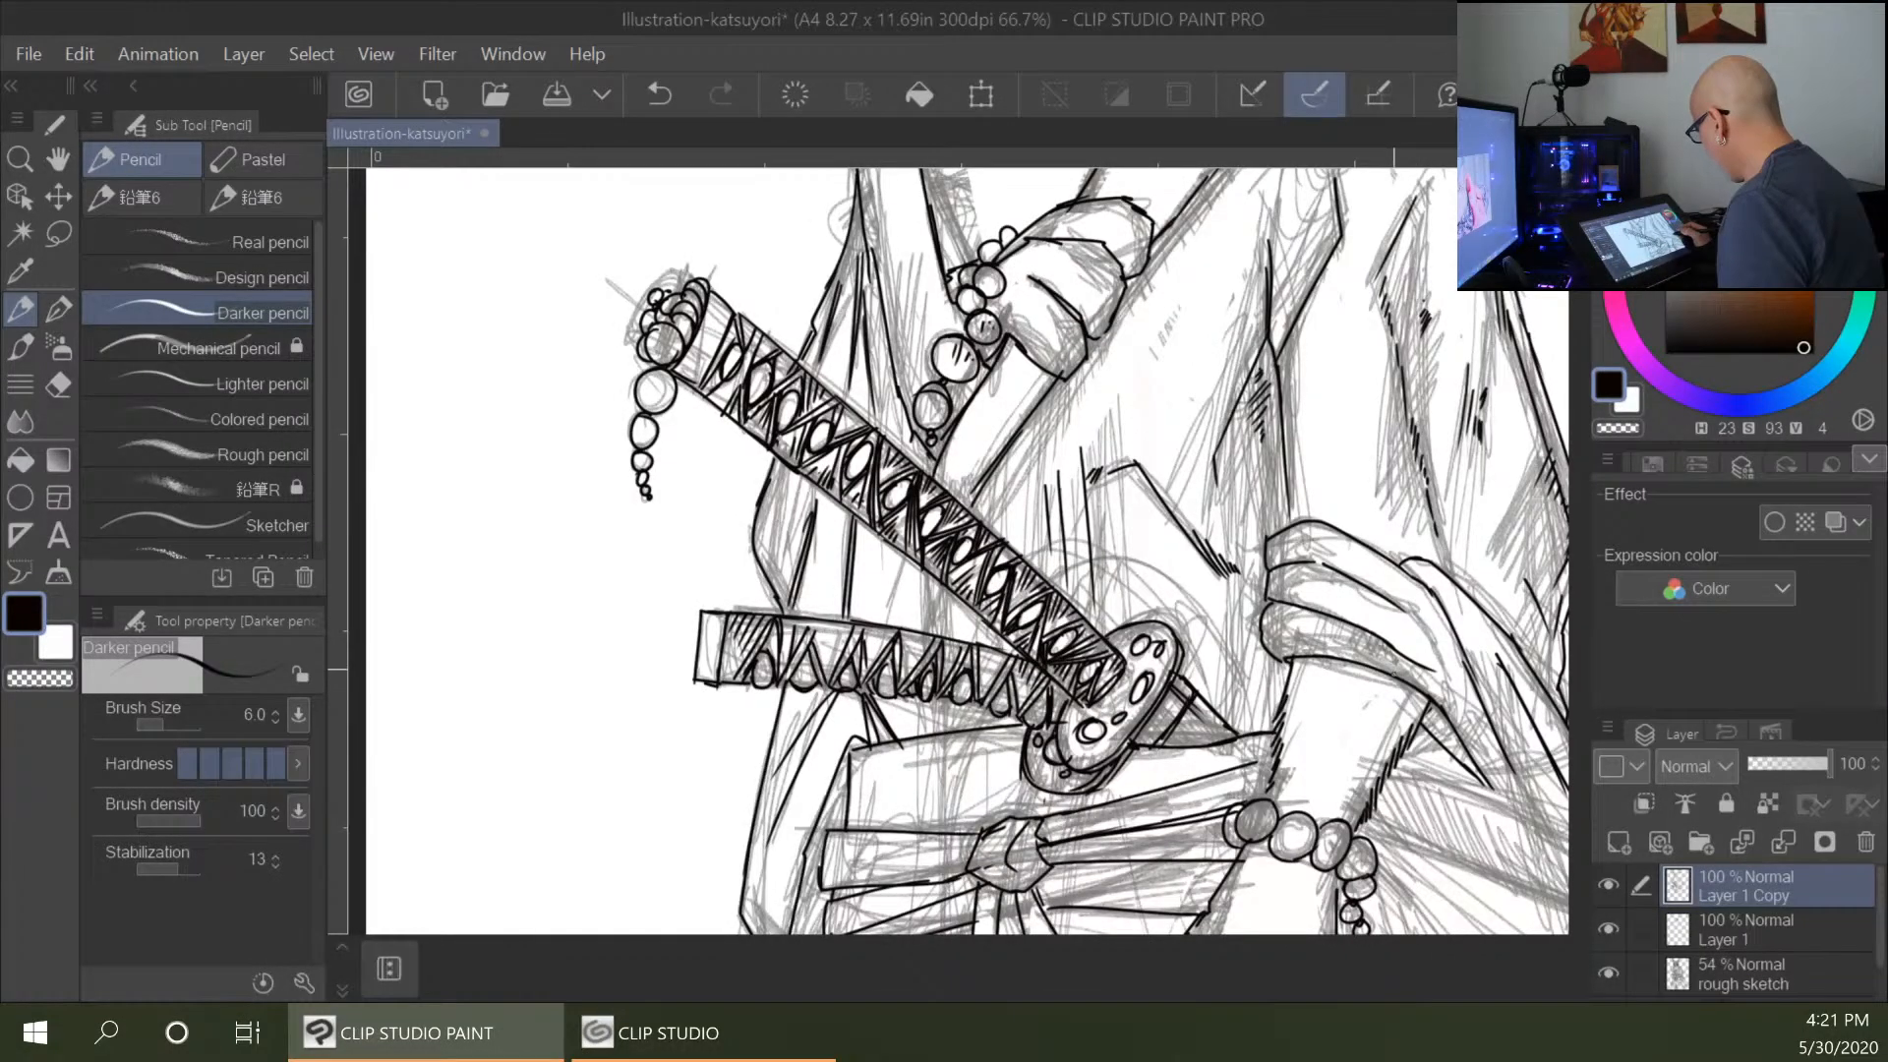
pyautogui.moveTo(1464, 744); pyautogui.dragTo(713, 389)
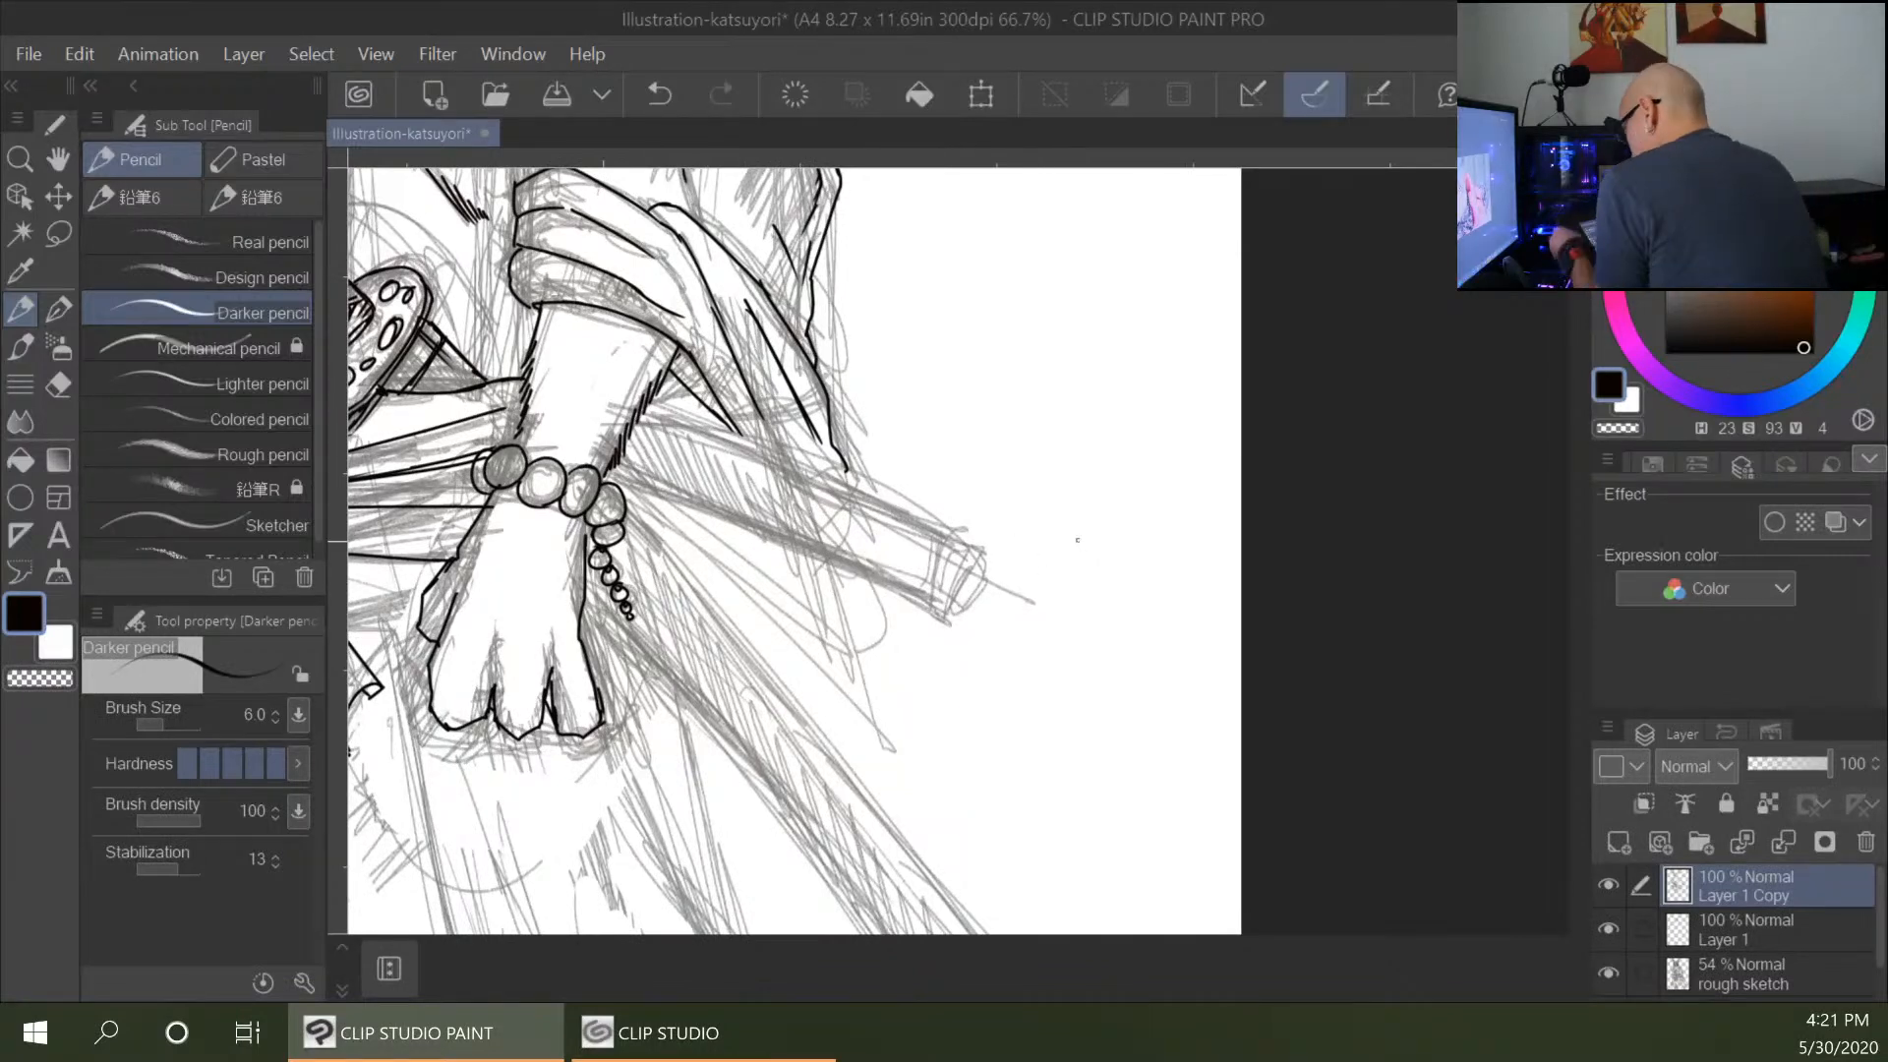
pyautogui.hotkey('ctrl', '+')
pyautogui.moveTo(992, 639); pyautogui.dragTo(1132, 667)
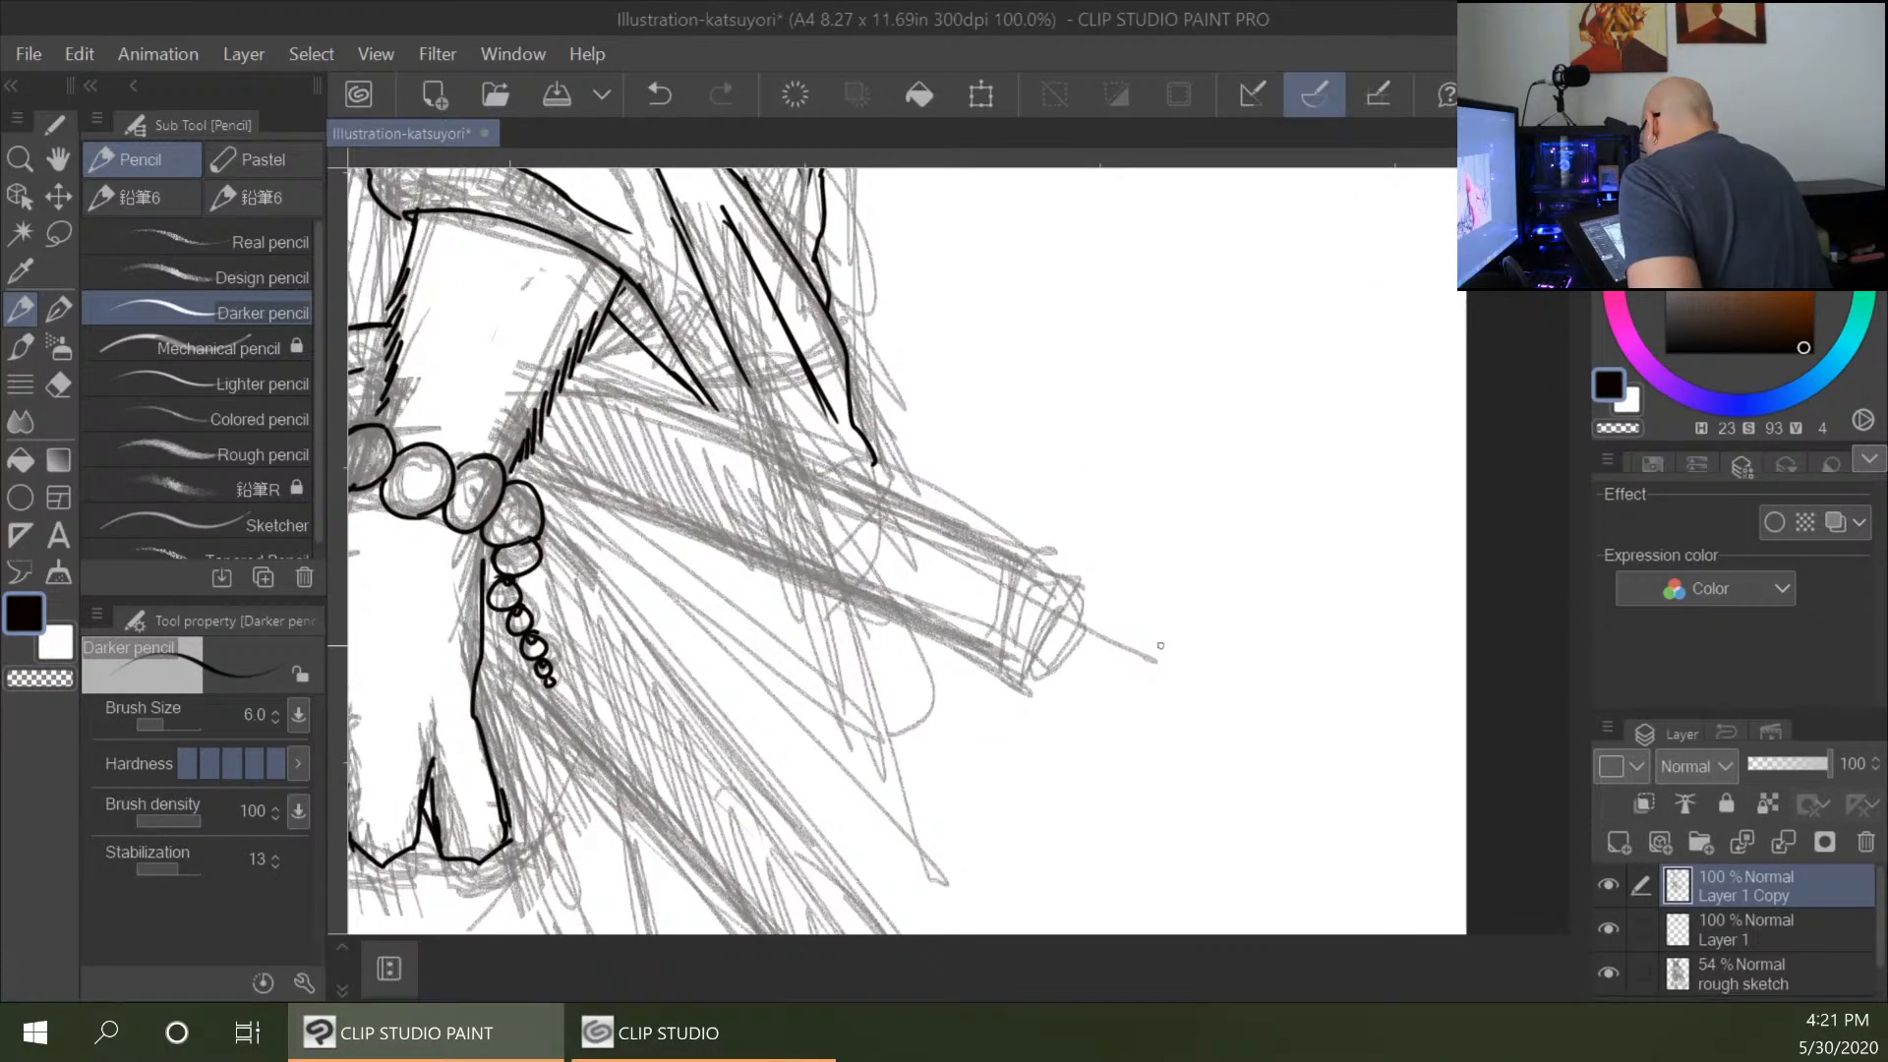
pyautogui.moveTo(583, 375)
pyautogui.mouseDown()
pyautogui.moveTo(829, 448)
pyautogui.moveTo(1053, 569)
pyautogui.mouseUp()
pyautogui.moveTo(956, 504)
pyautogui.mouseDown()
pyautogui.moveTo(1082, 578)
pyautogui.moveTo(1043, 660)
pyautogui.mouseUp()
pyautogui.moveTo(513, 470)
pyautogui.mouseDown()
pyautogui.moveTo(1039, 667)
pyautogui.moveTo(1033, 678)
pyautogui.mouseUp()
pyautogui.moveTo(1039, 551); pyautogui.dragTo(976, 646)
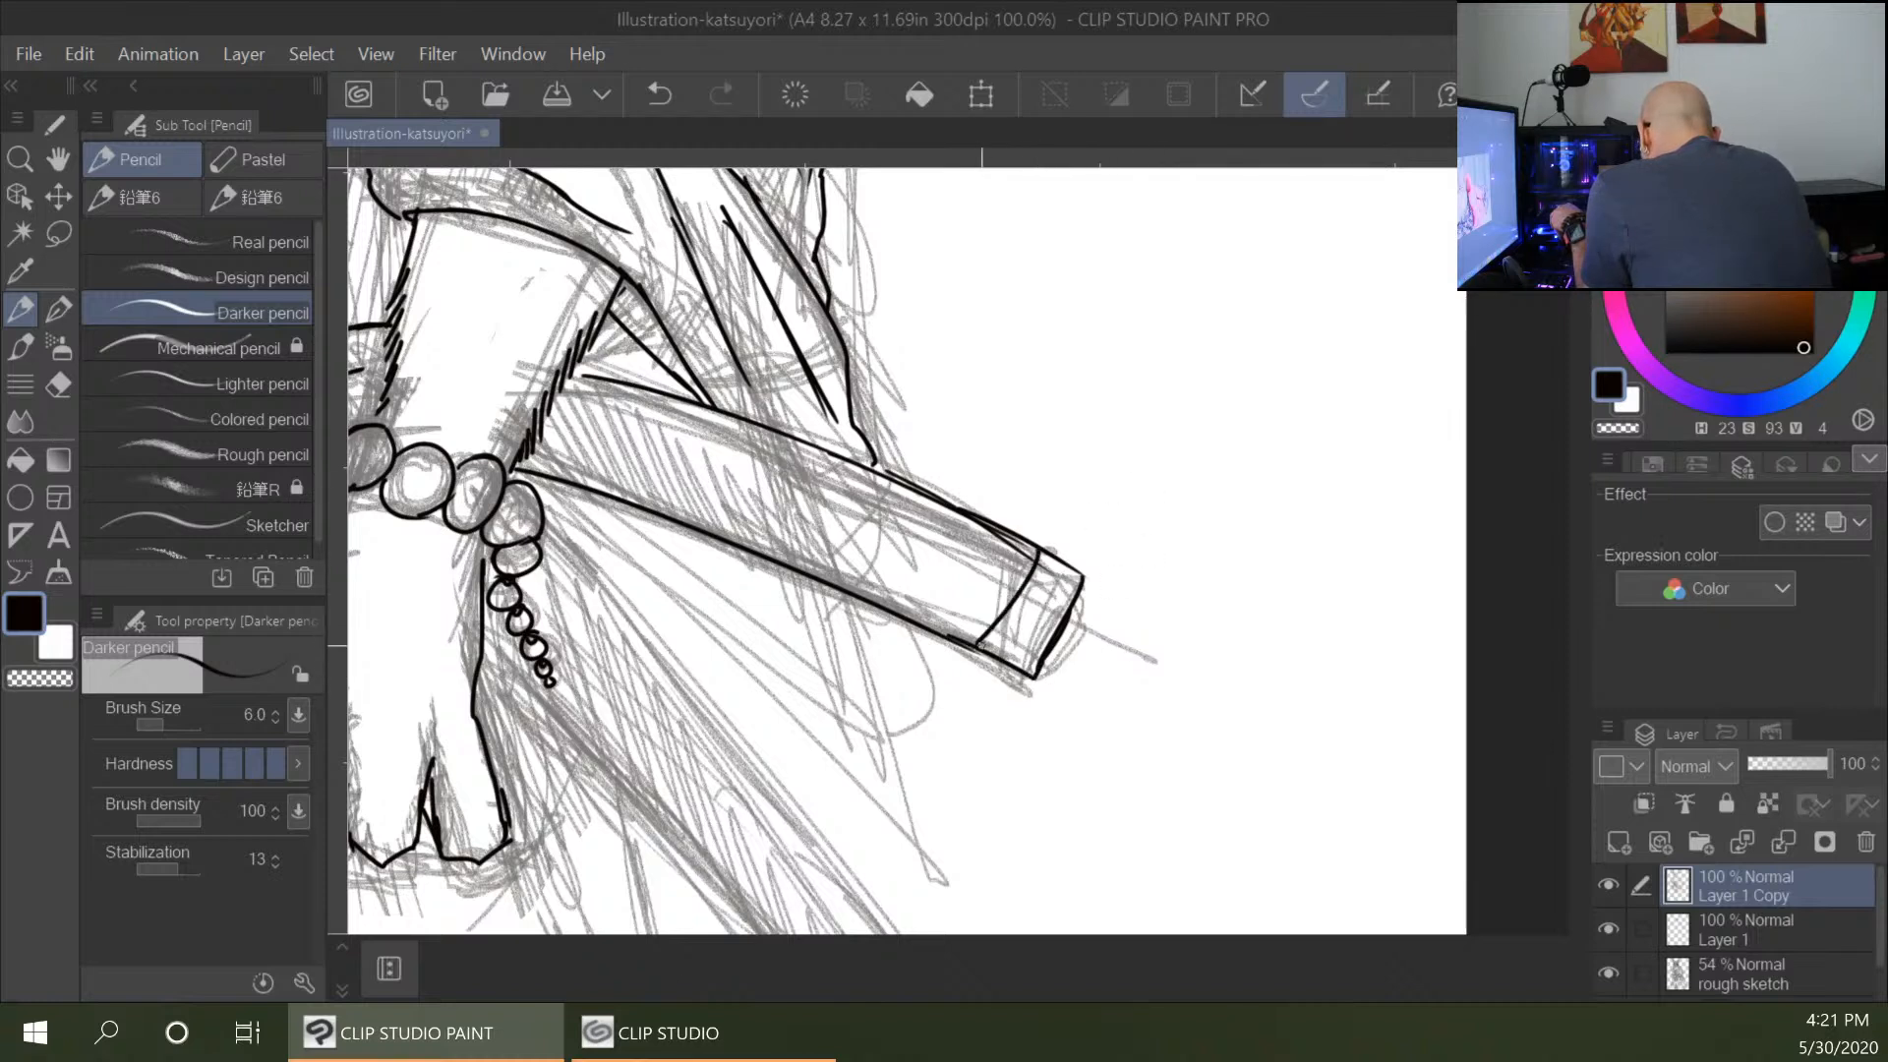
pyautogui.moveTo(861, 460); pyautogui.dragTo(923, 492)
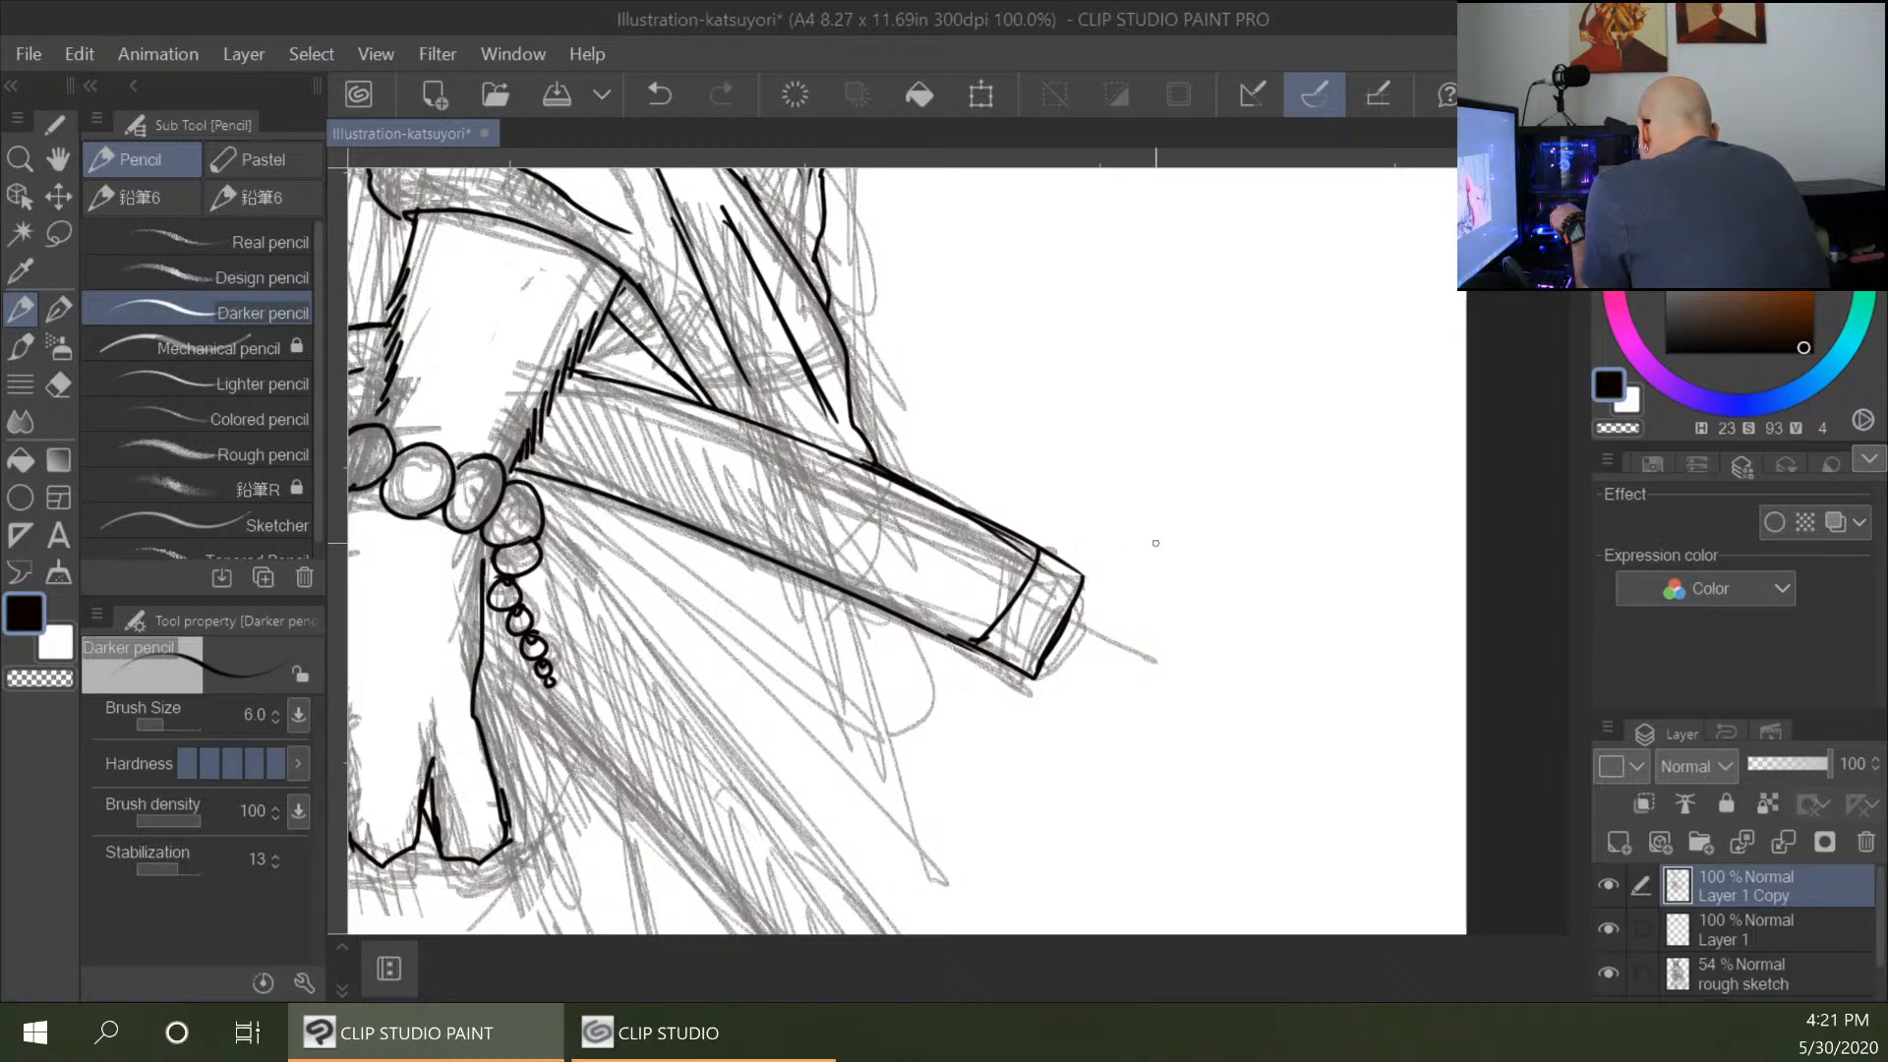
# Ink the squared sleeve corner hanging below the shorter scabbard.
pyautogui.moveTo(792, 568)
pyautogui.mouseDown()
pyautogui.moveTo(893, 730)
pyautogui.moveTo(963, 680)
pyautogui.moveTo(942, 629)
pyautogui.mouseUp()
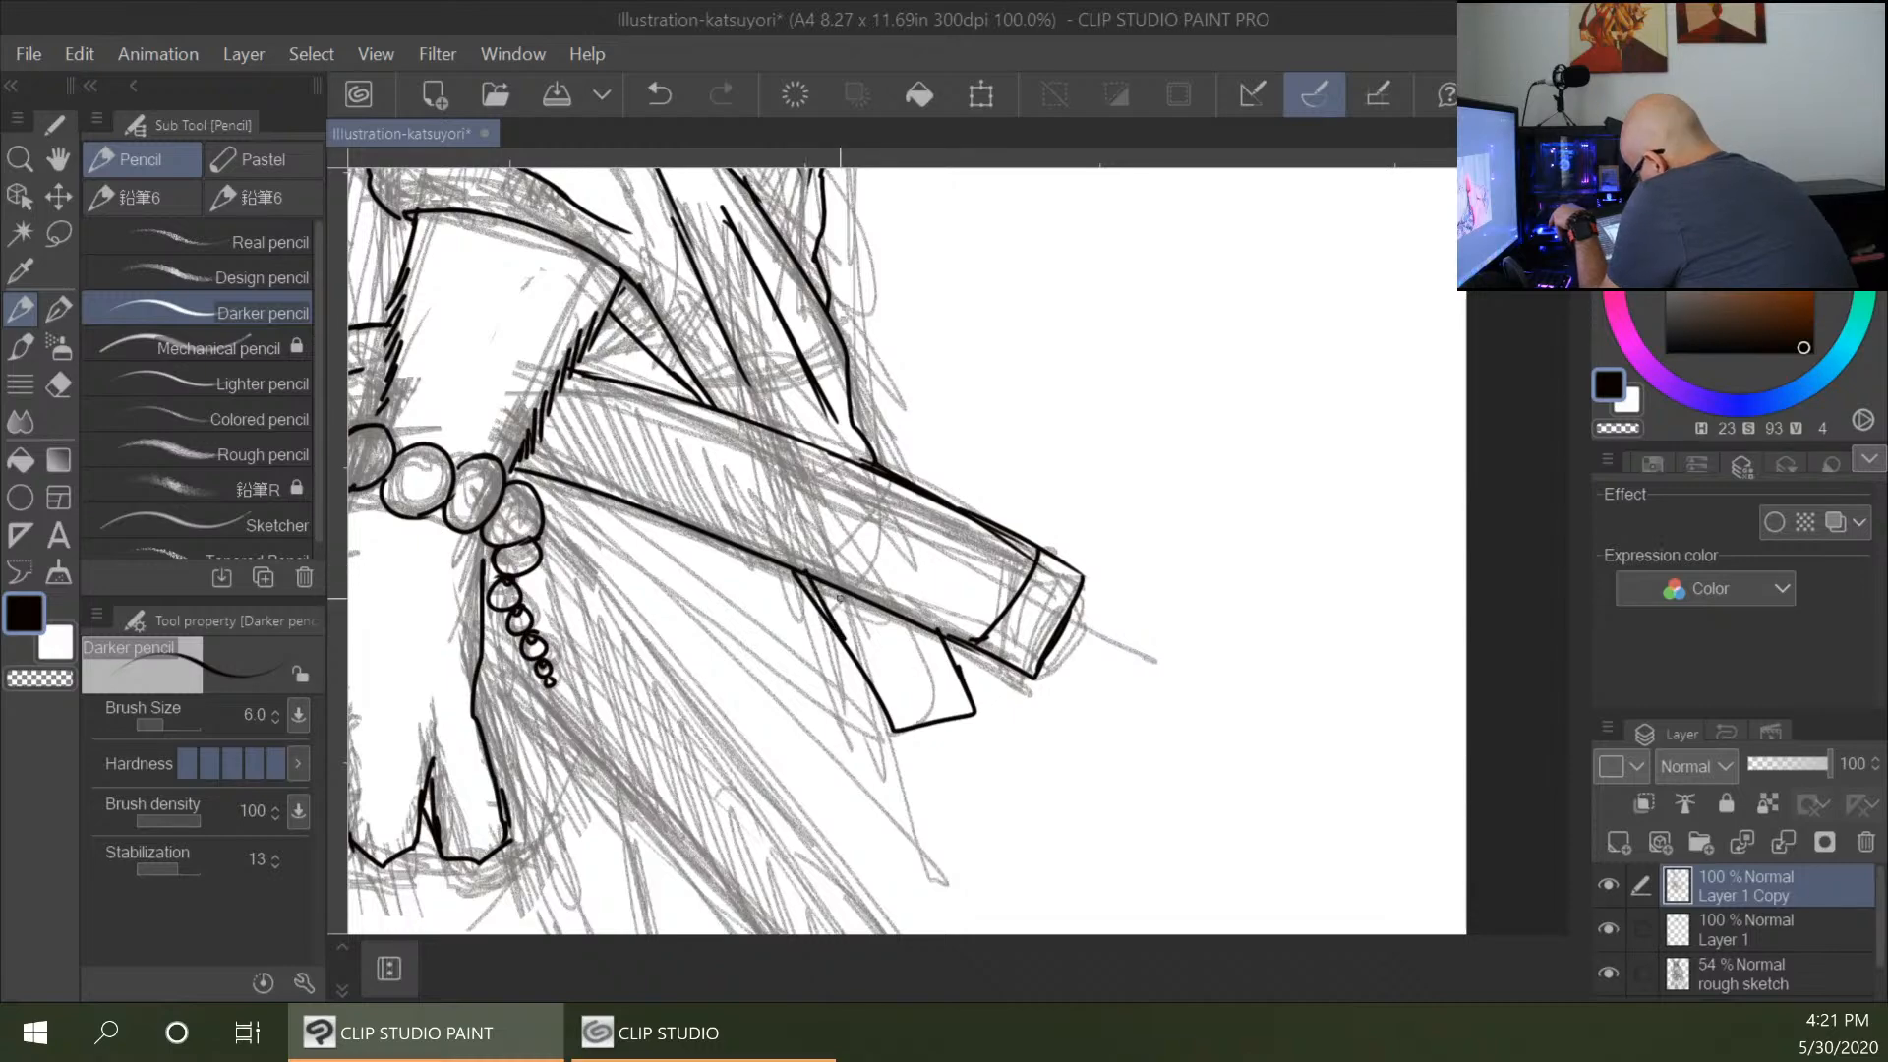
pyautogui.hotkey('ctrl', '-')
pyautogui.hotkey('ctrl', '-')
pyautogui.hotkey('ctrl', '-')
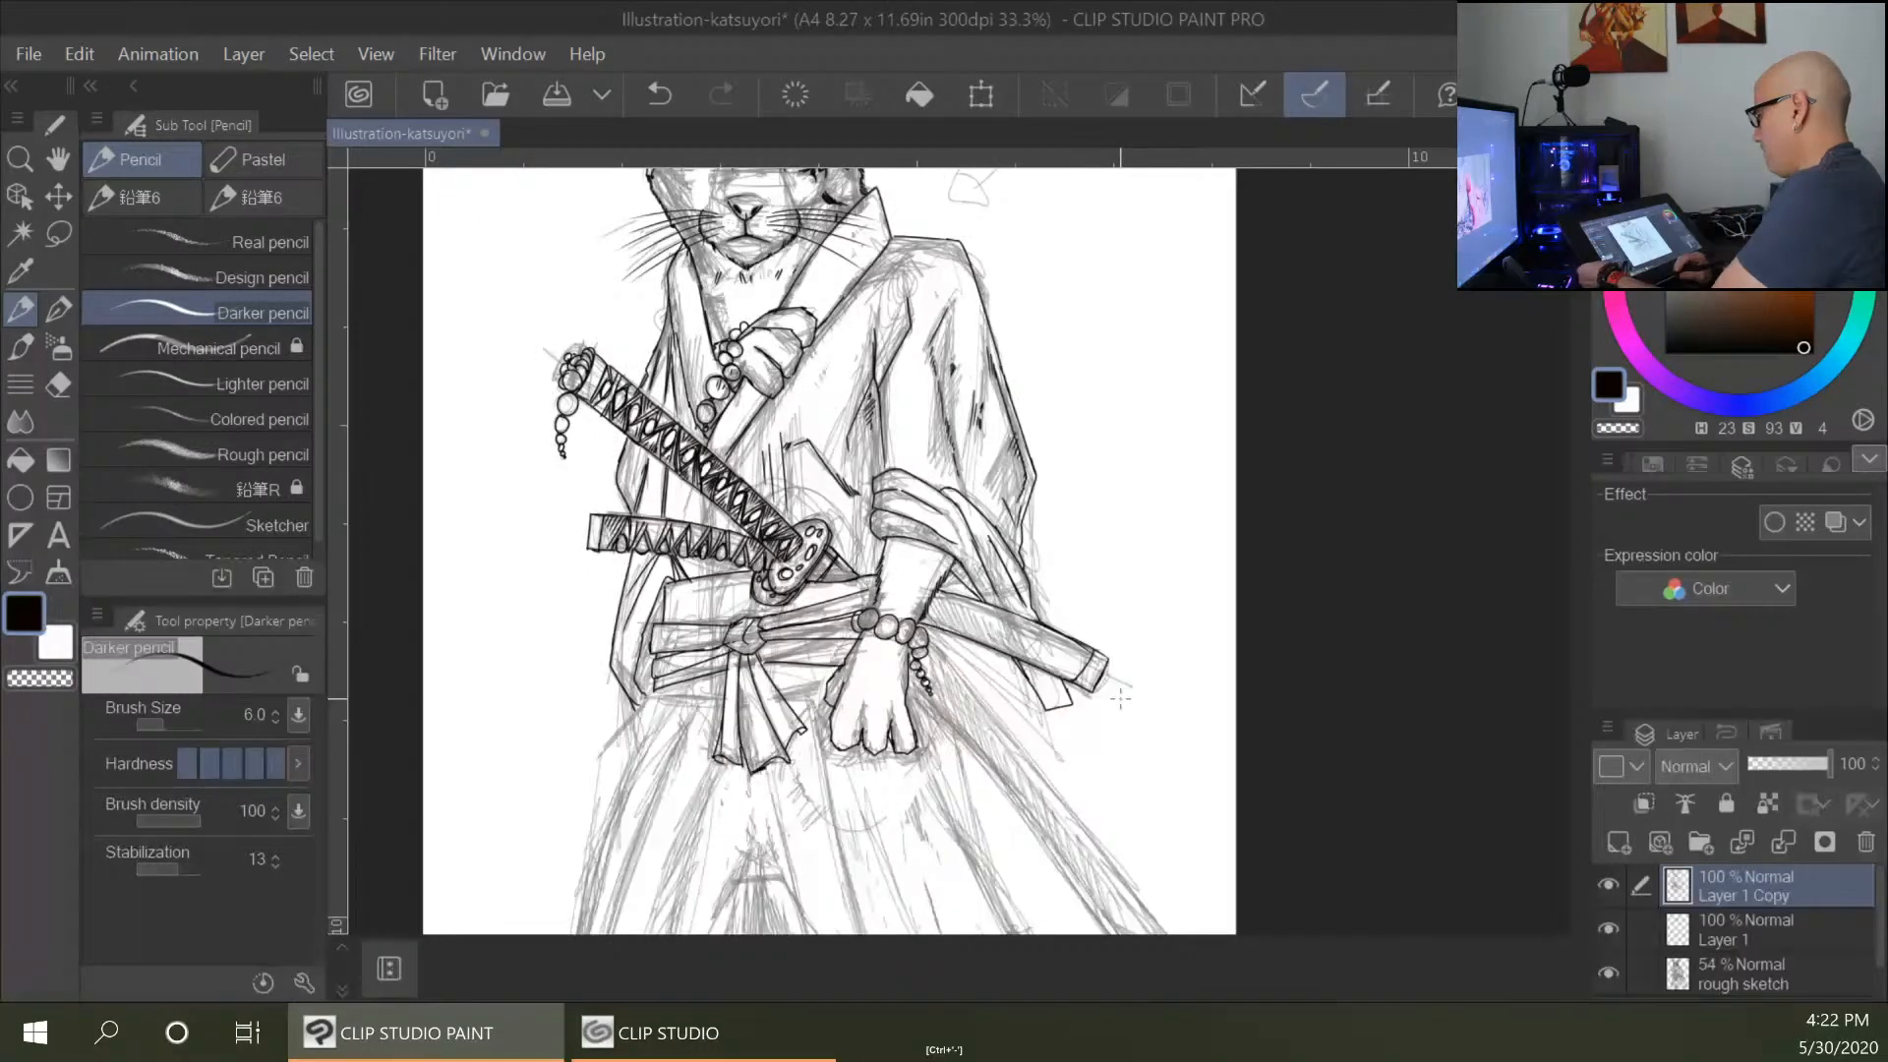
pyautogui.hotkey('ctrl', '+')
pyautogui.hotkey('ctrl', '+')
pyautogui.hotkey('ctrl', '+')
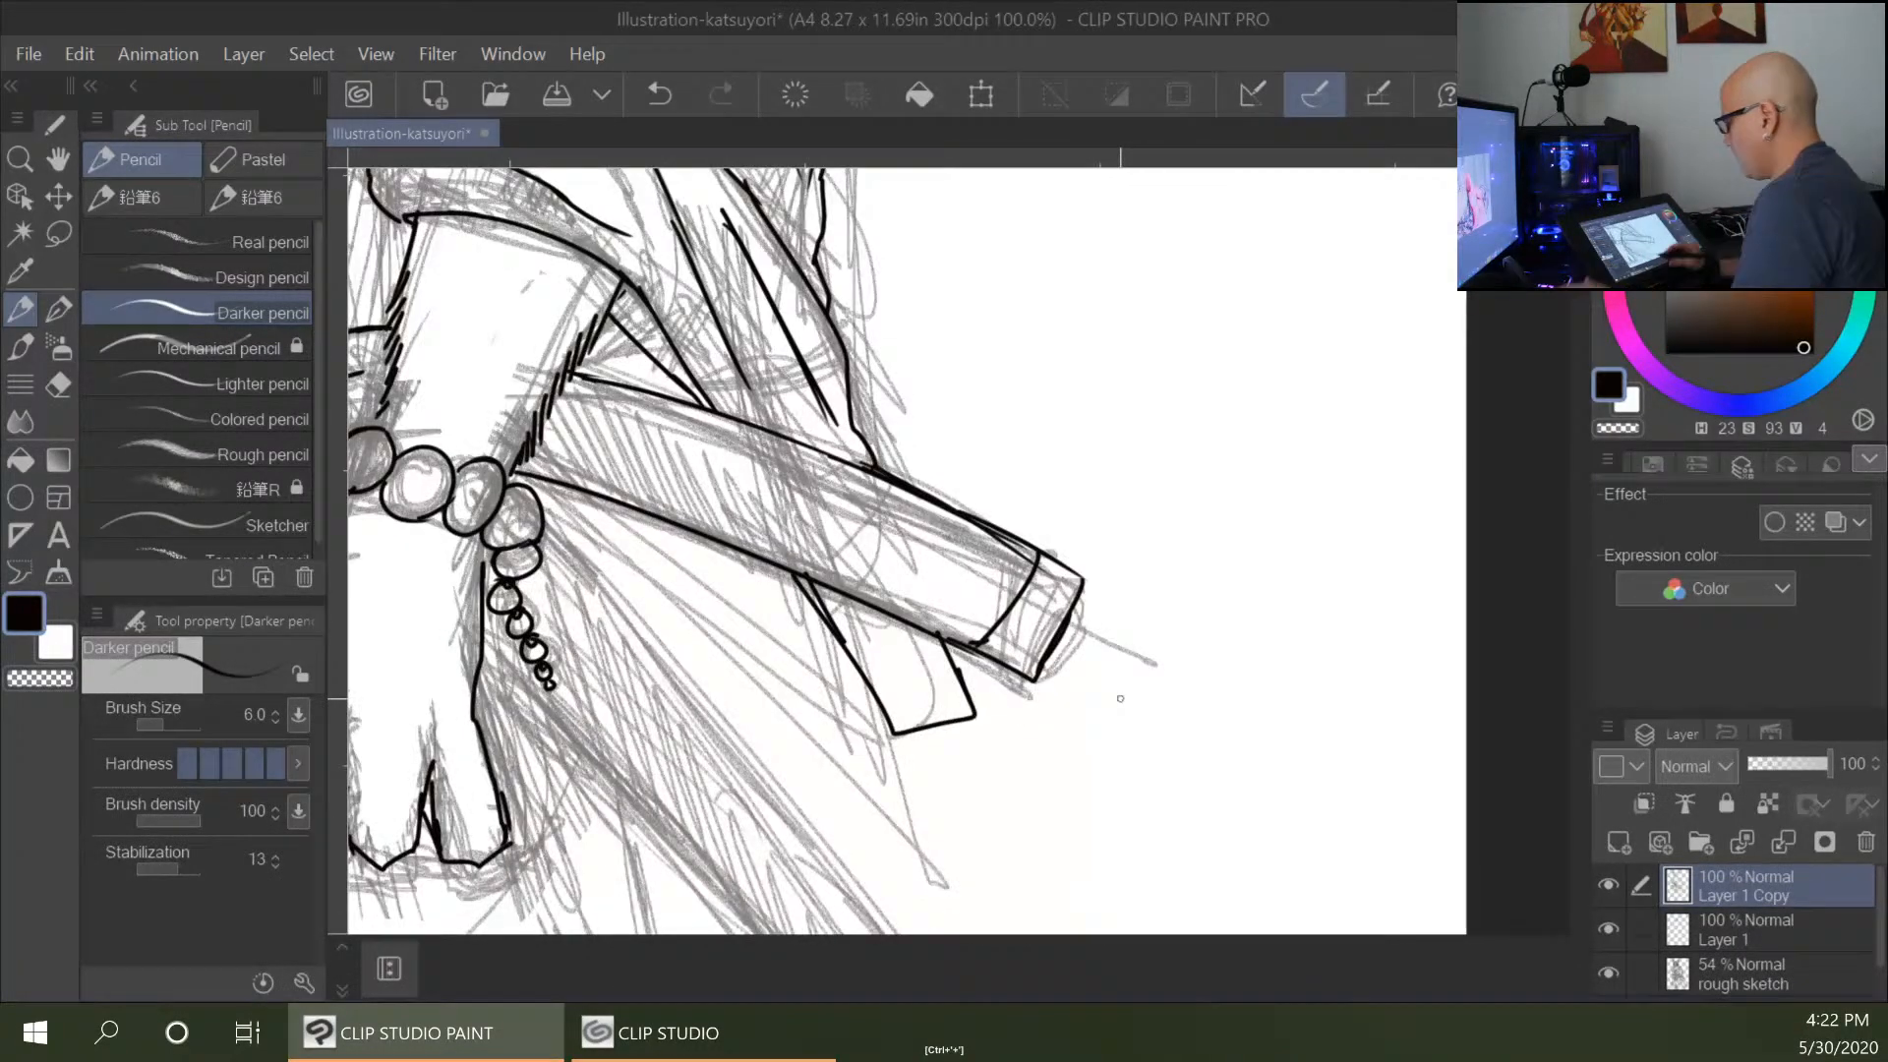
# Ink the lower edge of the long scabbard from beside the hand down toward its tip.
pyautogui.moveTo(1062, 715); pyautogui.dragTo(1278, 106)
pyautogui.moveTo(1291, 453); pyautogui.dragTo(1144, 787)
pyautogui.moveTo(559, 466); pyautogui.dragTo(789, 749)
pyautogui.moveTo(924, 687); pyautogui.dragTo(777, 373)
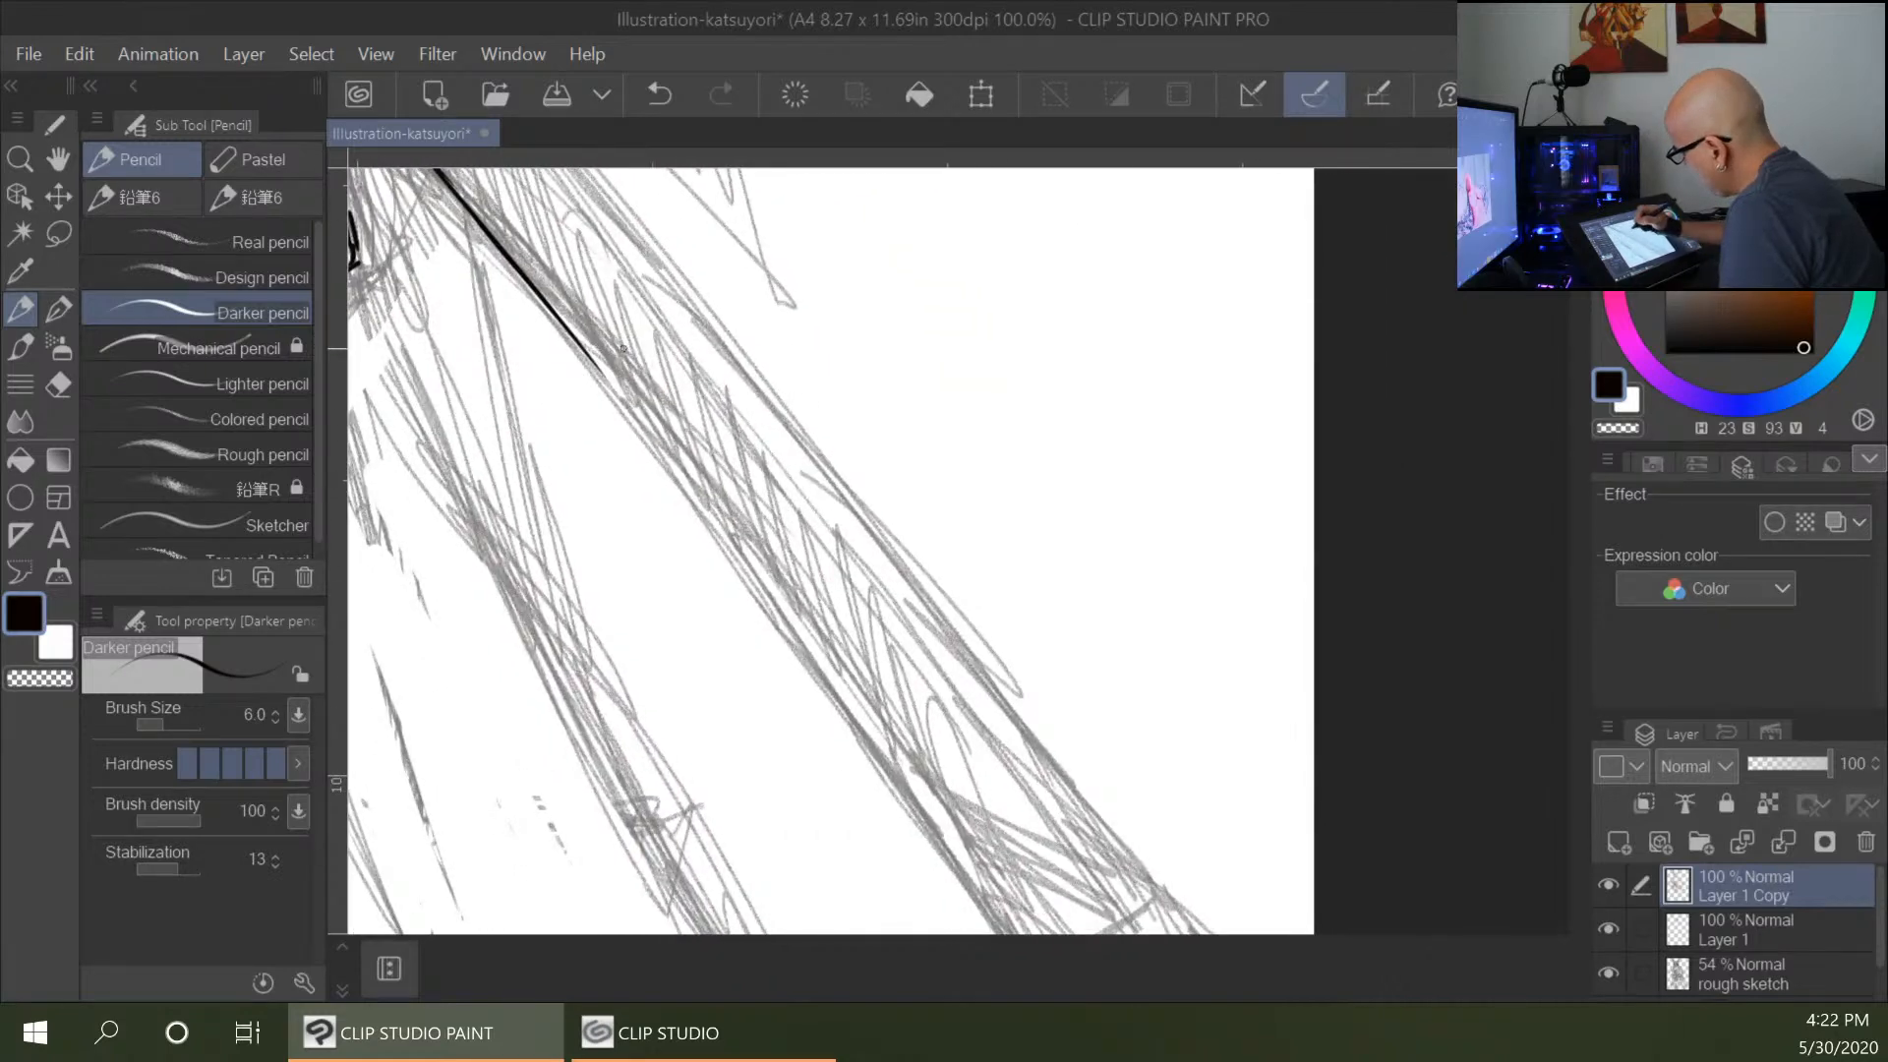
pyautogui.moveTo(590, 356); pyautogui.dragTo(953, 858)
pyautogui.moveTo(1213, 806); pyautogui.dragTo(1070, 471)
# Ink the long scabbard's angular end cap and the double band line across it.
pyautogui.moveTo(776, 488)
pyautogui.mouseDown()
pyautogui.moveTo(918, 692)
pyautogui.moveTo(945, 688)
pyautogui.moveTo(910, 687)
pyautogui.moveTo(1002, 742)
pyautogui.moveTo(1044, 689)
pyautogui.moveTo(1009, 739)
pyautogui.moveTo(1077, 700)
pyautogui.mouseUp()
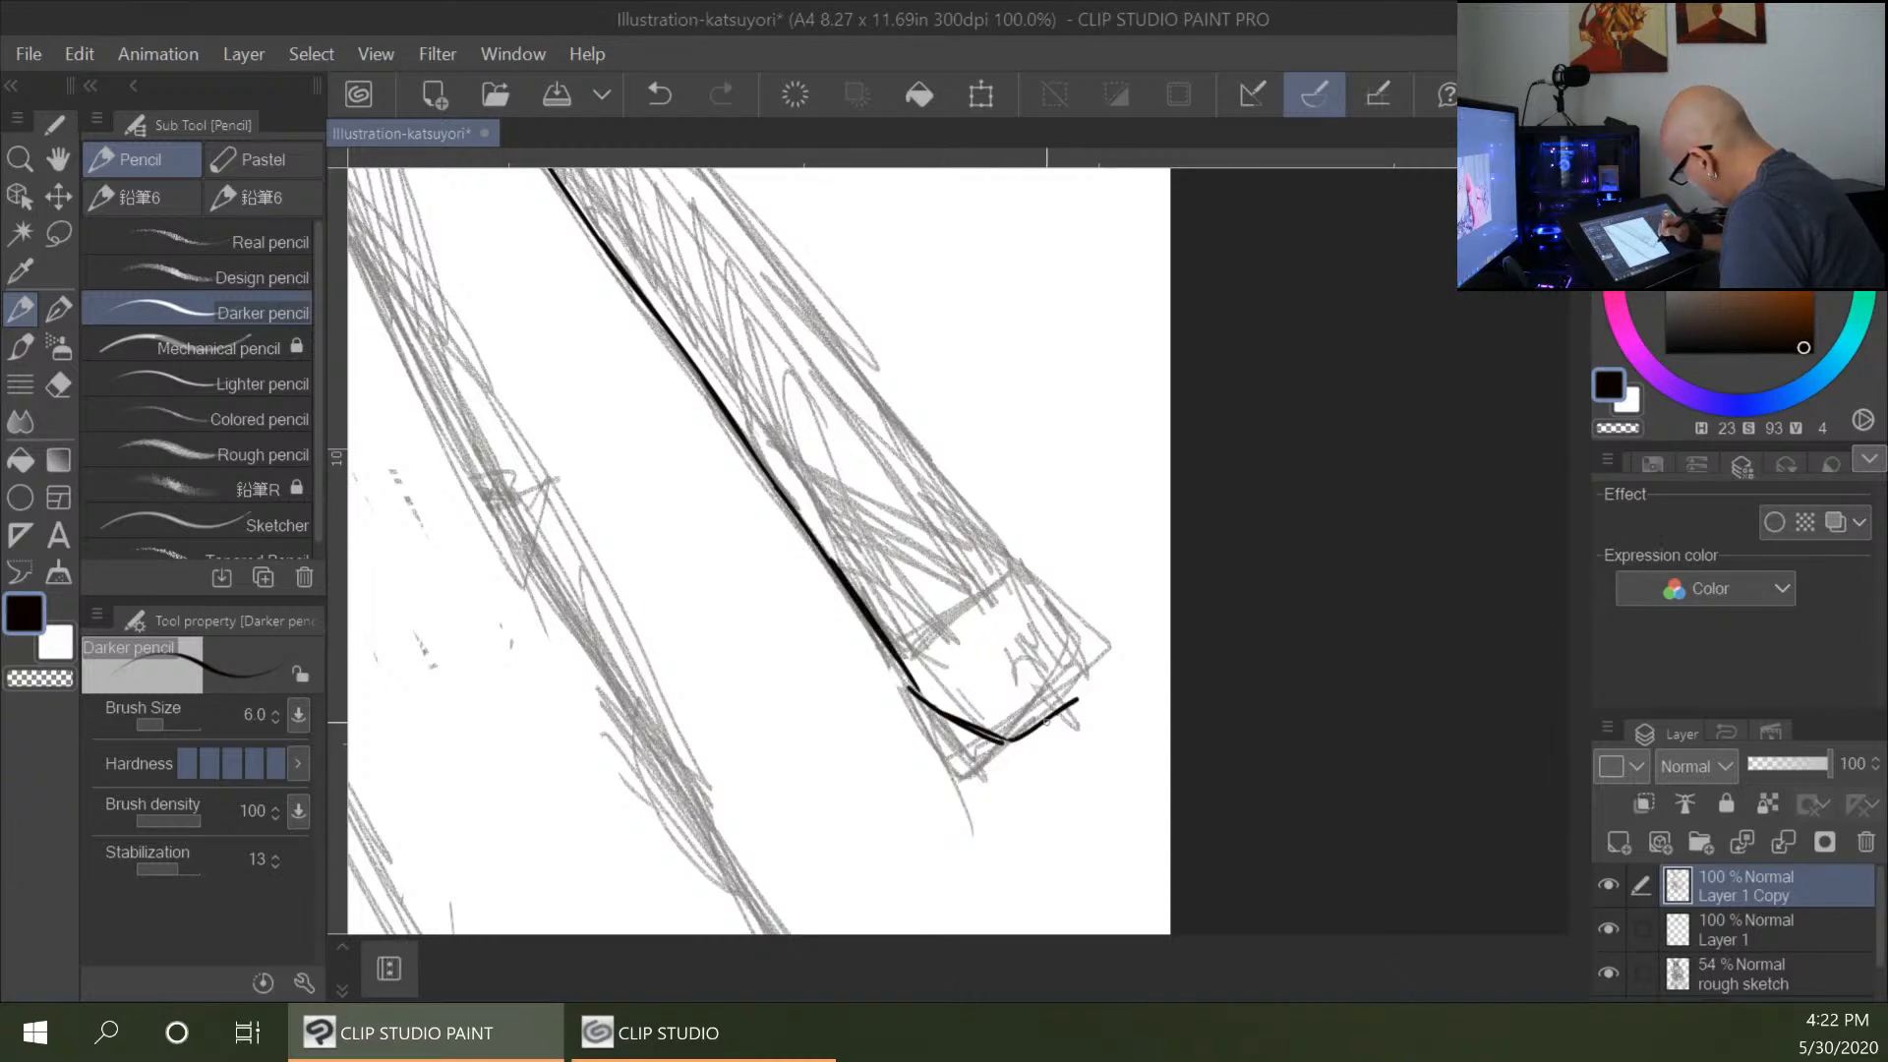
pyautogui.moveTo(1017, 561)
pyautogui.mouseDown()
pyautogui.moveTo(1060, 615)
pyautogui.moveTo(1076, 700)
pyautogui.mouseUp()
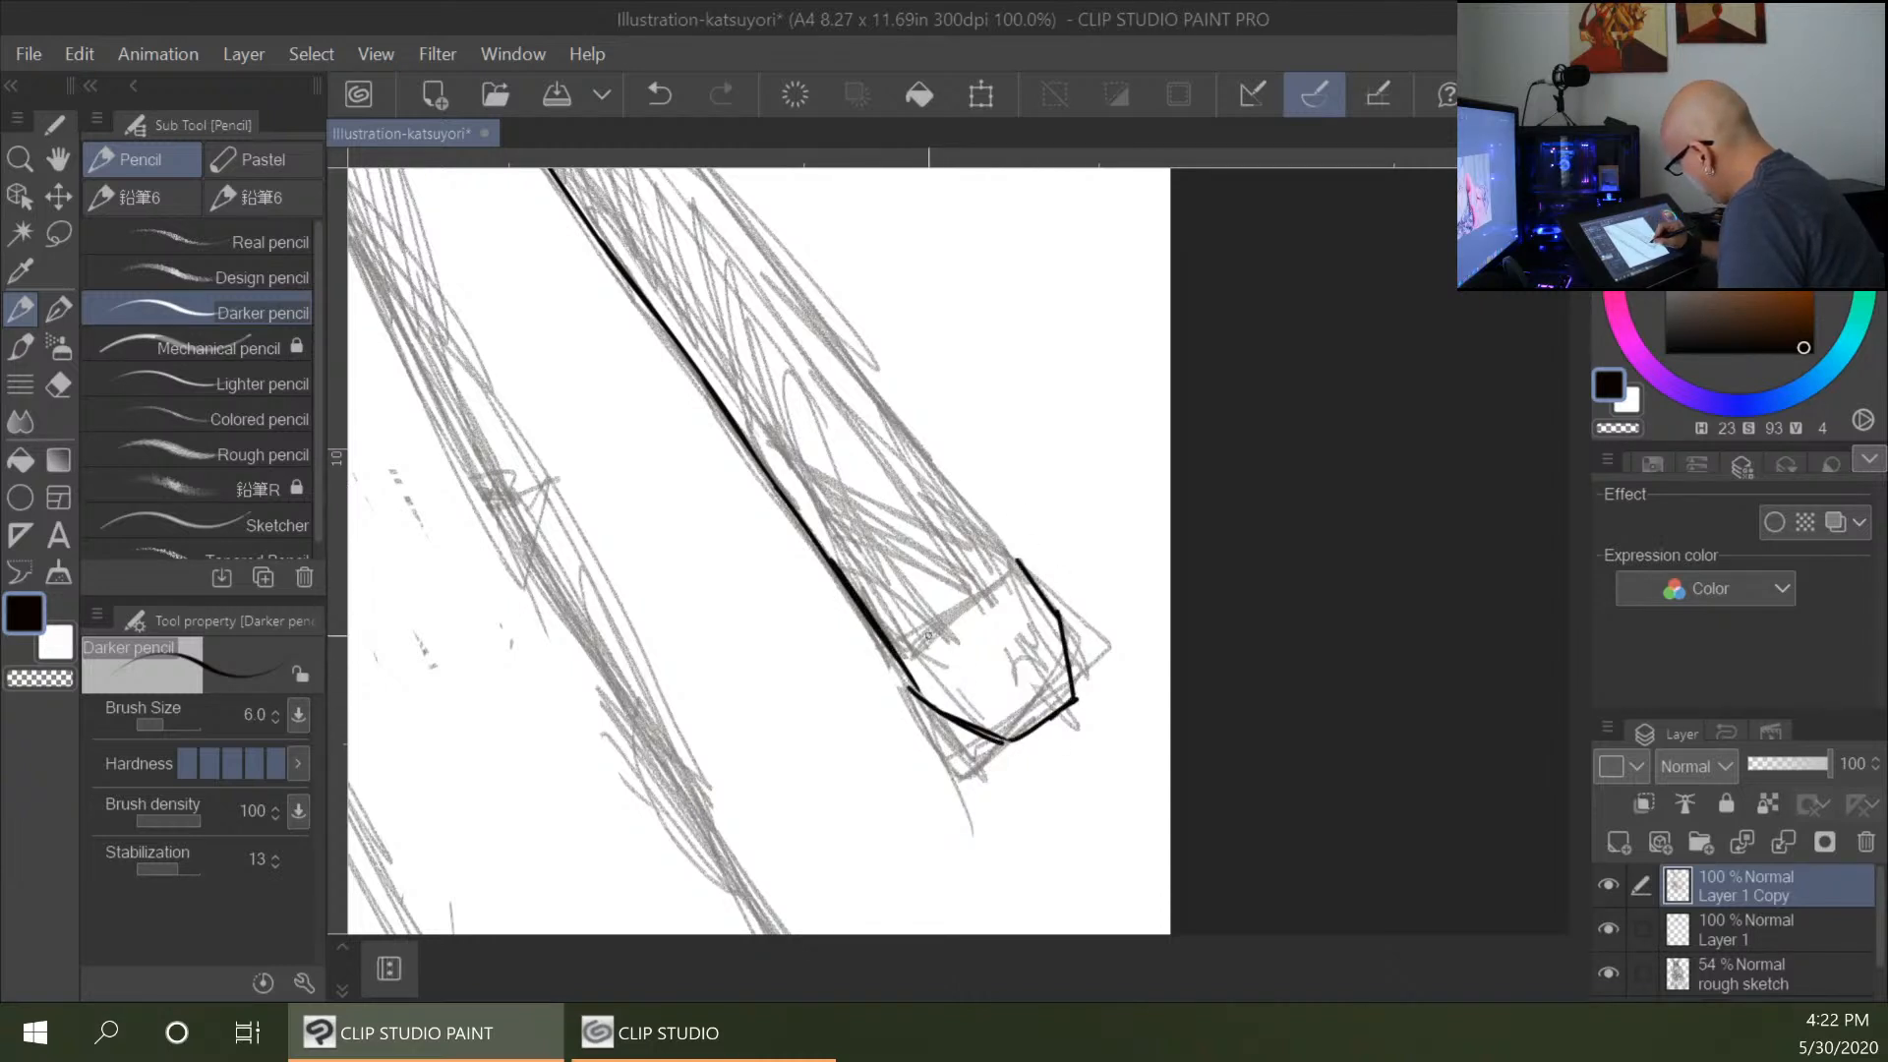
pyautogui.moveTo(913, 677)
pyautogui.mouseDown()
pyautogui.moveTo(1046, 550)
pyautogui.moveTo(1062, 584)
pyautogui.mouseUp()
pyautogui.press('e')
pyautogui.moveTo(1034, 400)
pyautogui.mouseDown()
pyautogui.moveTo(1091, 468)
pyautogui.moveTo(1007, 640)
pyautogui.mouseUp()
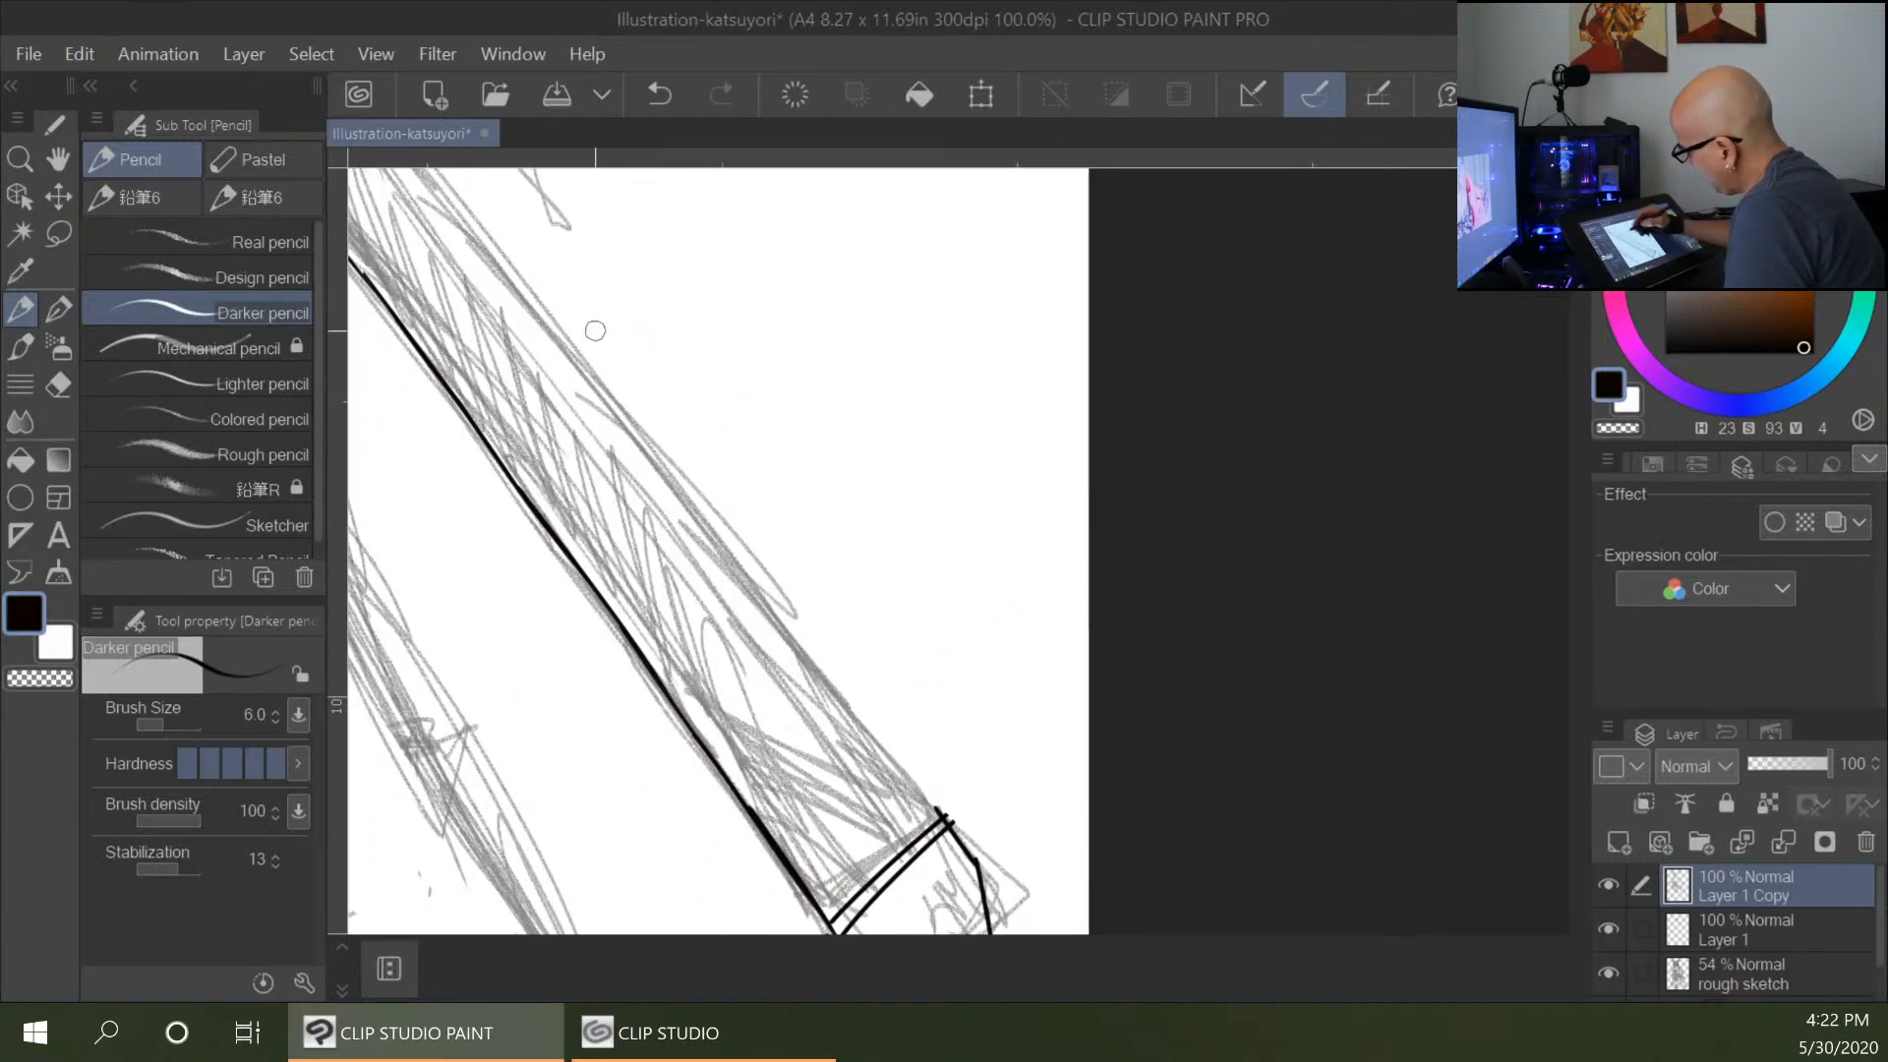
# Ink the long scabbard's upper edge from the end cap back up to the wrist beads.
pyautogui.moveTo(492, 244)
pyautogui.mouseDown()
pyautogui.moveTo(884, 773)
pyautogui.moveTo(876, 746)
pyautogui.moveTo(929, 806)
pyautogui.mouseUp()
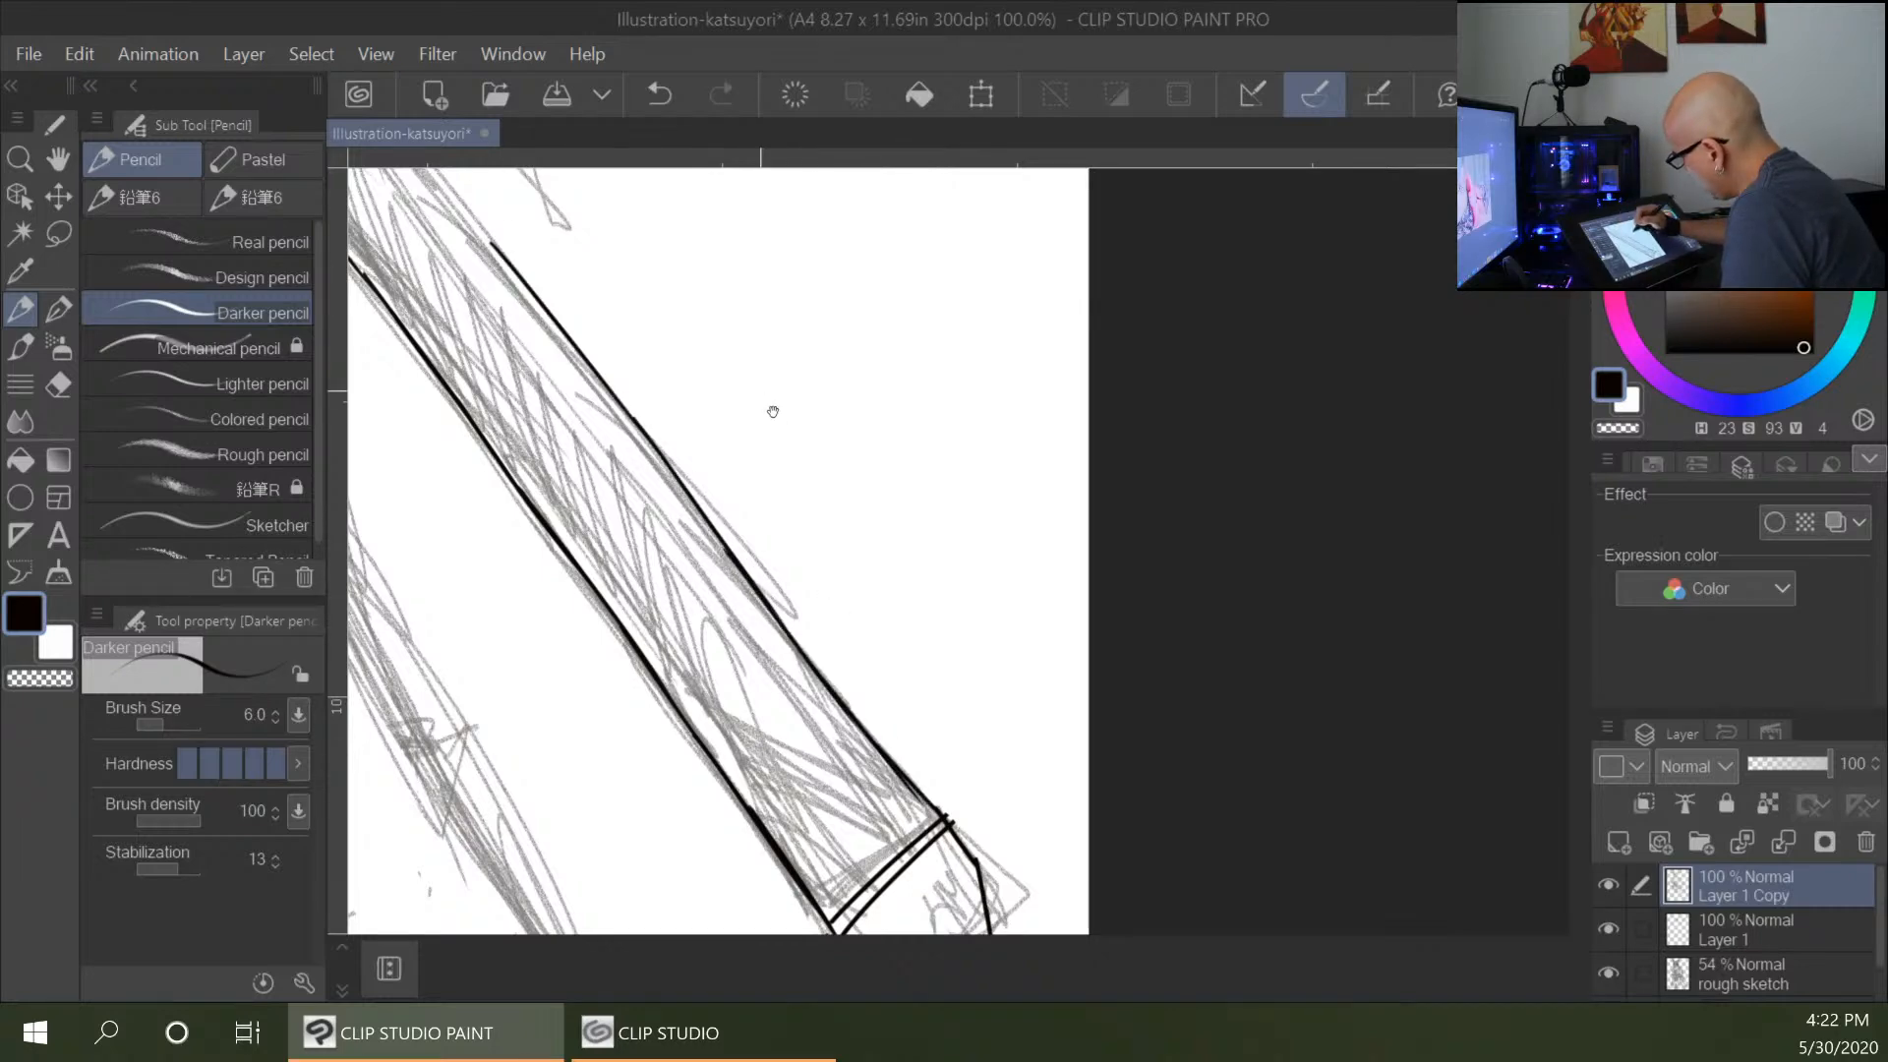
pyautogui.moveTo(760, 391); pyautogui.dragTo(965, 665)
pyautogui.moveTo(408, 177); pyautogui.dragTo(639, 448)
pyautogui.moveTo(587, 390); pyautogui.dragTo(898, 730)
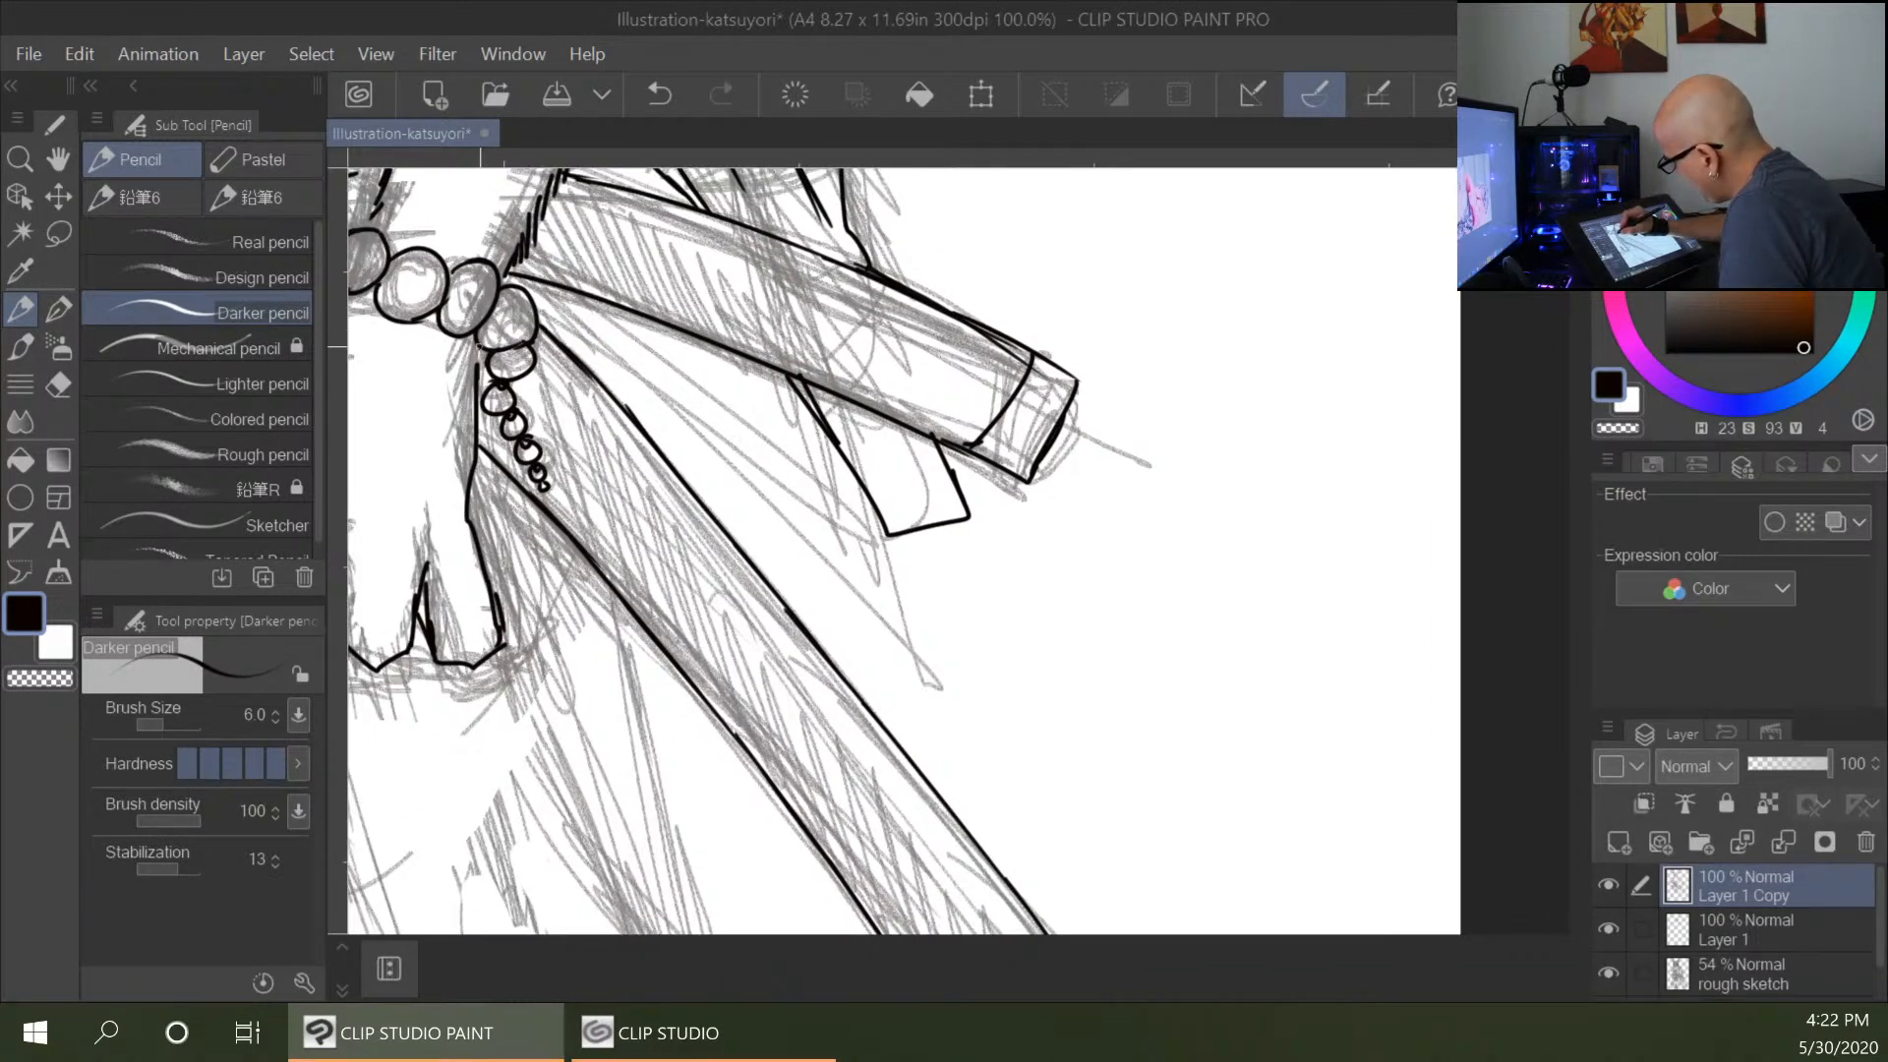
pyautogui.moveTo(501, 782)
pyautogui.mouseDown()
pyautogui.moveTo(640, 558)
pyautogui.moveTo(1072, 277)
pyautogui.moveTo(1182, 488)
pyautogui.mouseUp()
pyautogui.hotkey('ctrl', '-')
pyautogui.hotkey('ctrl', '-')
pyautogui.hotkey('ctrl', '-')
pyautogui.hotkey('ctrl', '-')
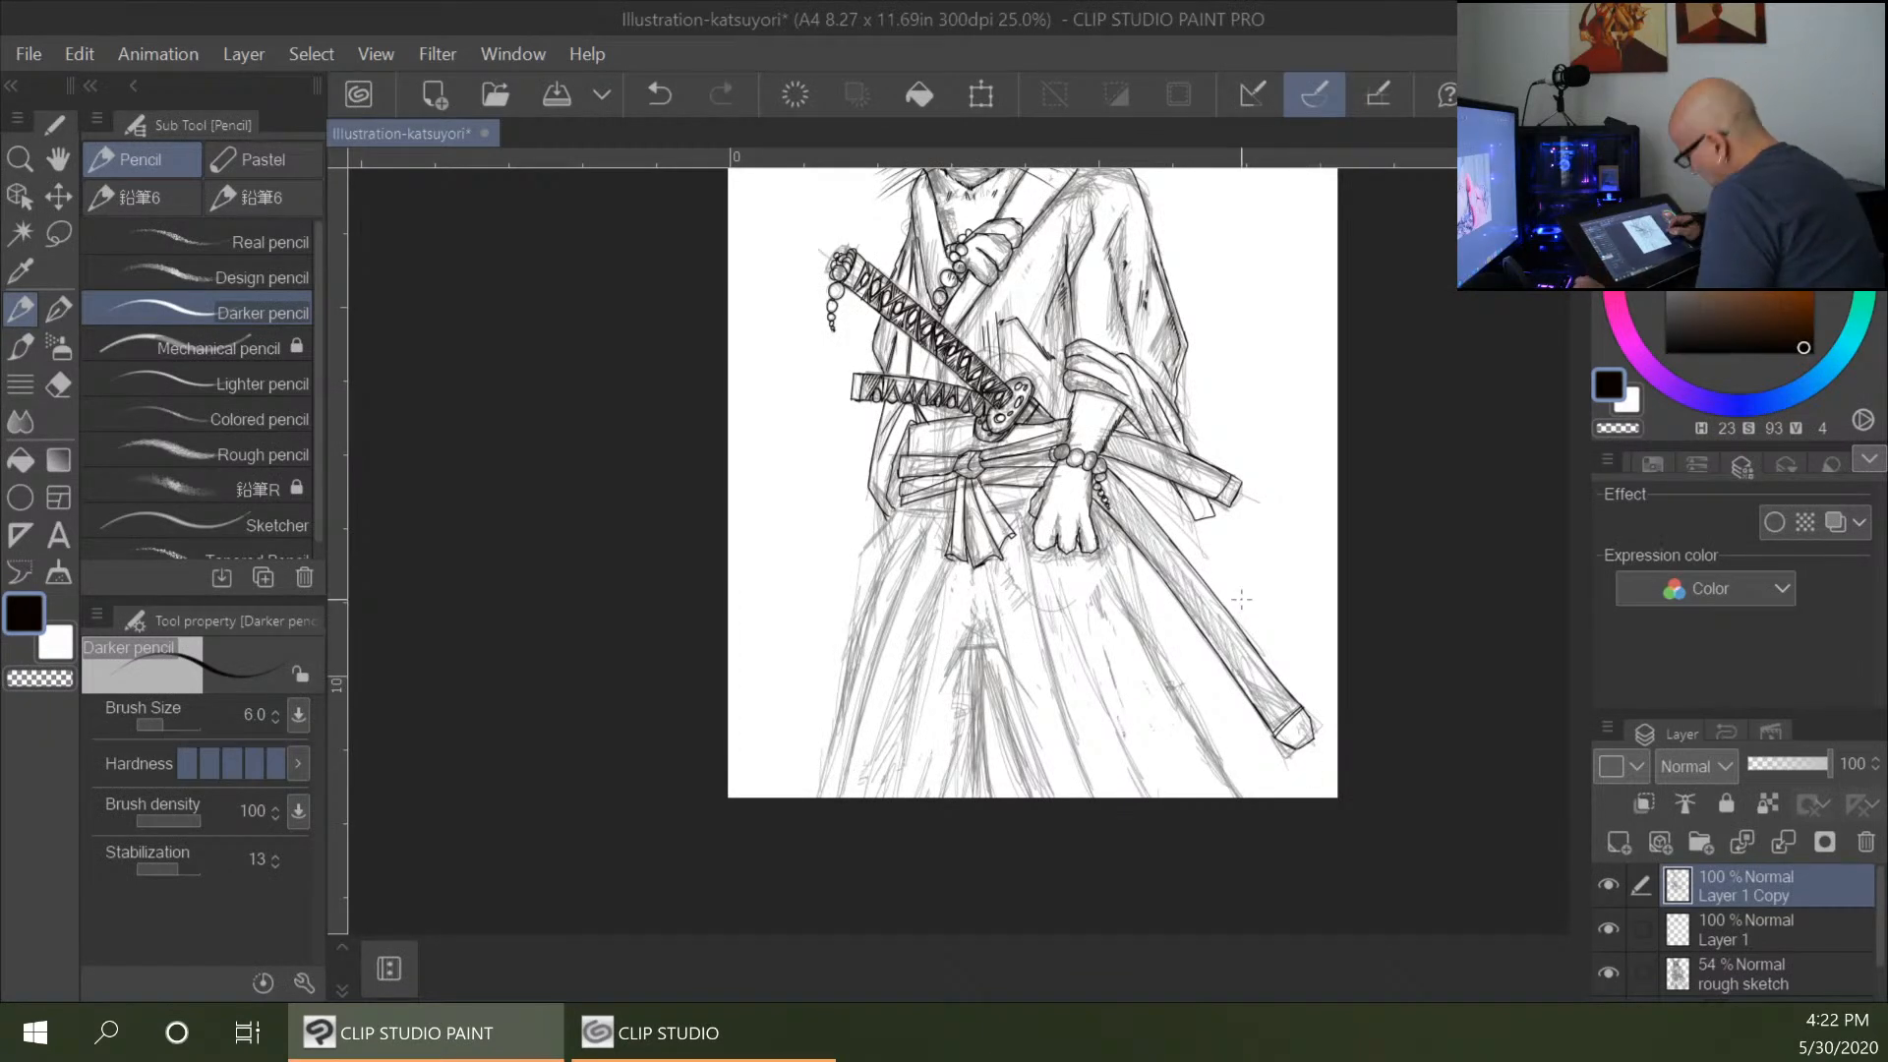
# Ink the outline of the long scabbard's end cap below the double band, closing it at the pointed tip.
pyautogui.hotkey('ctrl', '-')
pyautogui.hotkey('ctrl', '-')
pyautogui.hotkey('ctrl', '-')
pyautogui.hotkey('ctrl', '-')
pyautogui.hotkey('ctrl', '+')
pyautogui.hotkey('ctrl', '+')
pyautogui.hotkey('ctrl', '+')
pyautogui.hotkey('ctrl', '+')
pyautogui.hotkey('ctrl', '+')
pyautogui.hotkey('ctrl', '+')
pyautogui.hotkey('ctrl', '+')
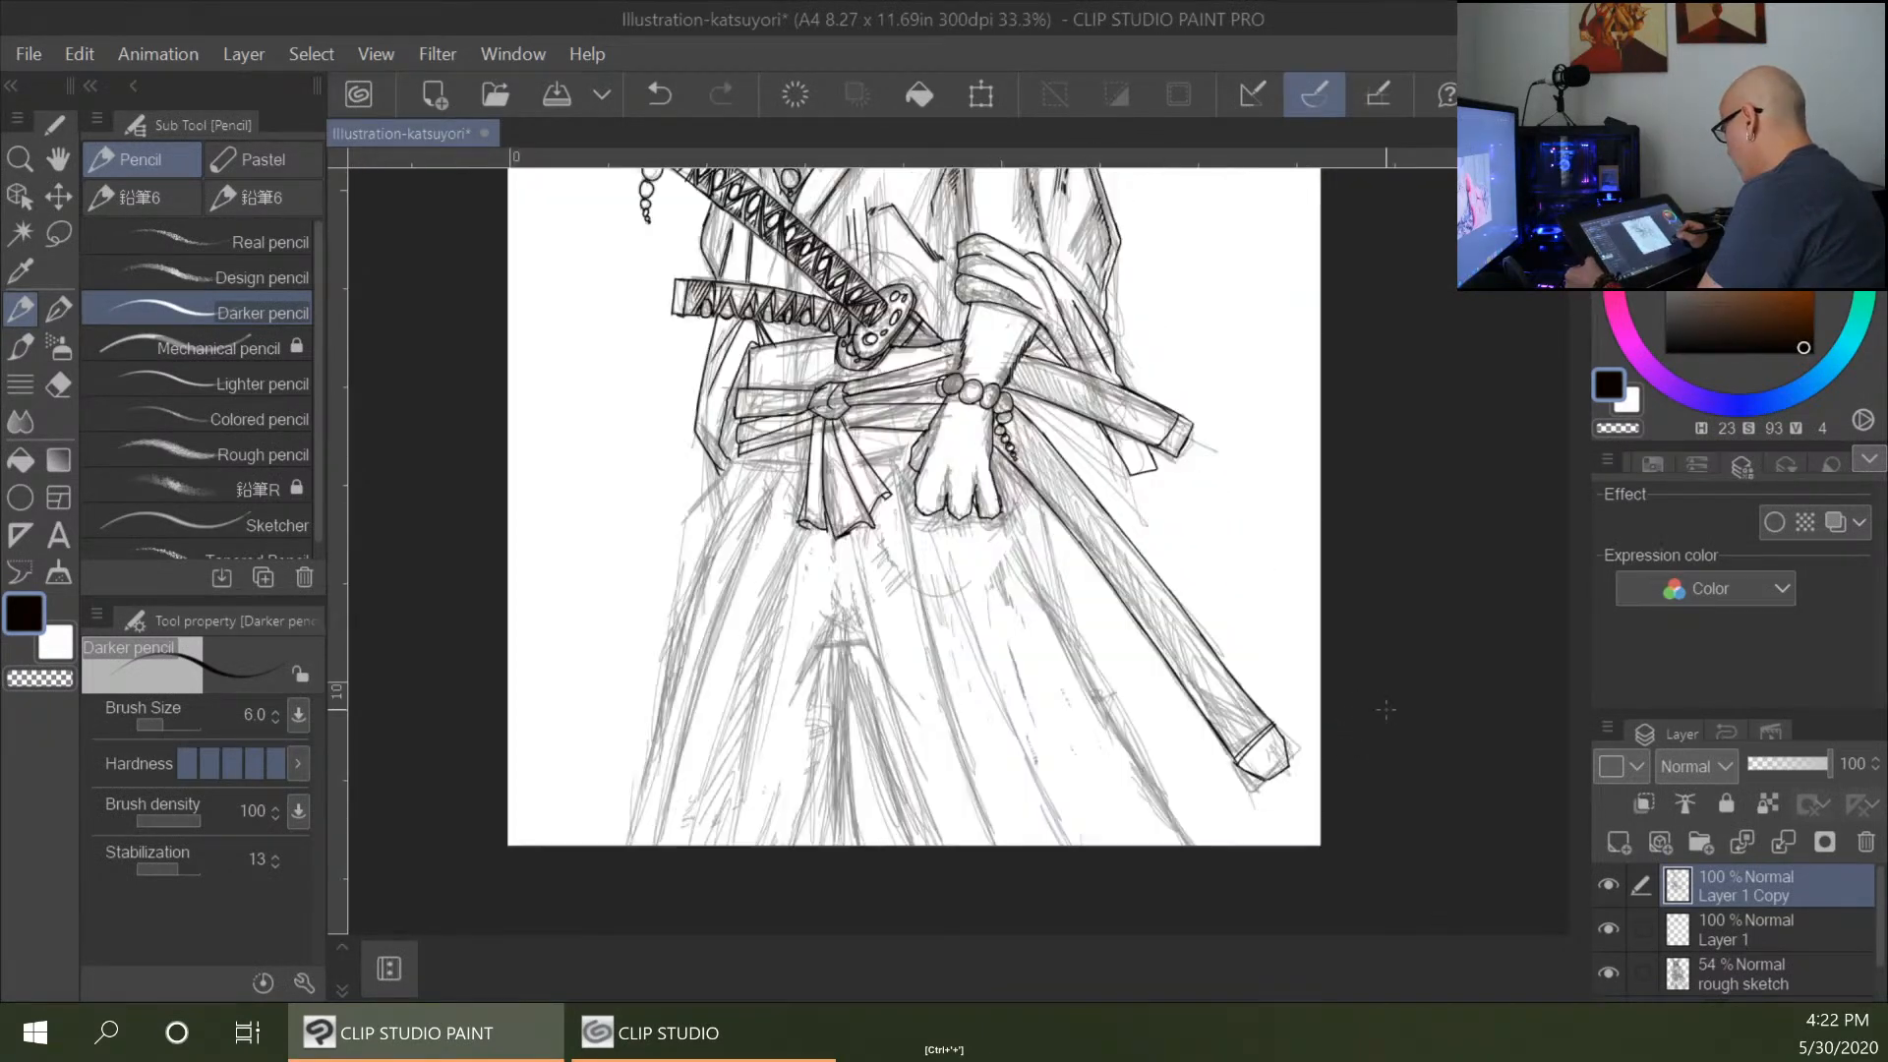
pyautogui.moveTo(1237, 751)
pyautogui.mouseDown()
pyautogui.moveTo(1189, 840)
pyautogui.moveTo(1272, 796)
pyautogui.moveTo(1180, 845)
pyautogui.mouseUp()
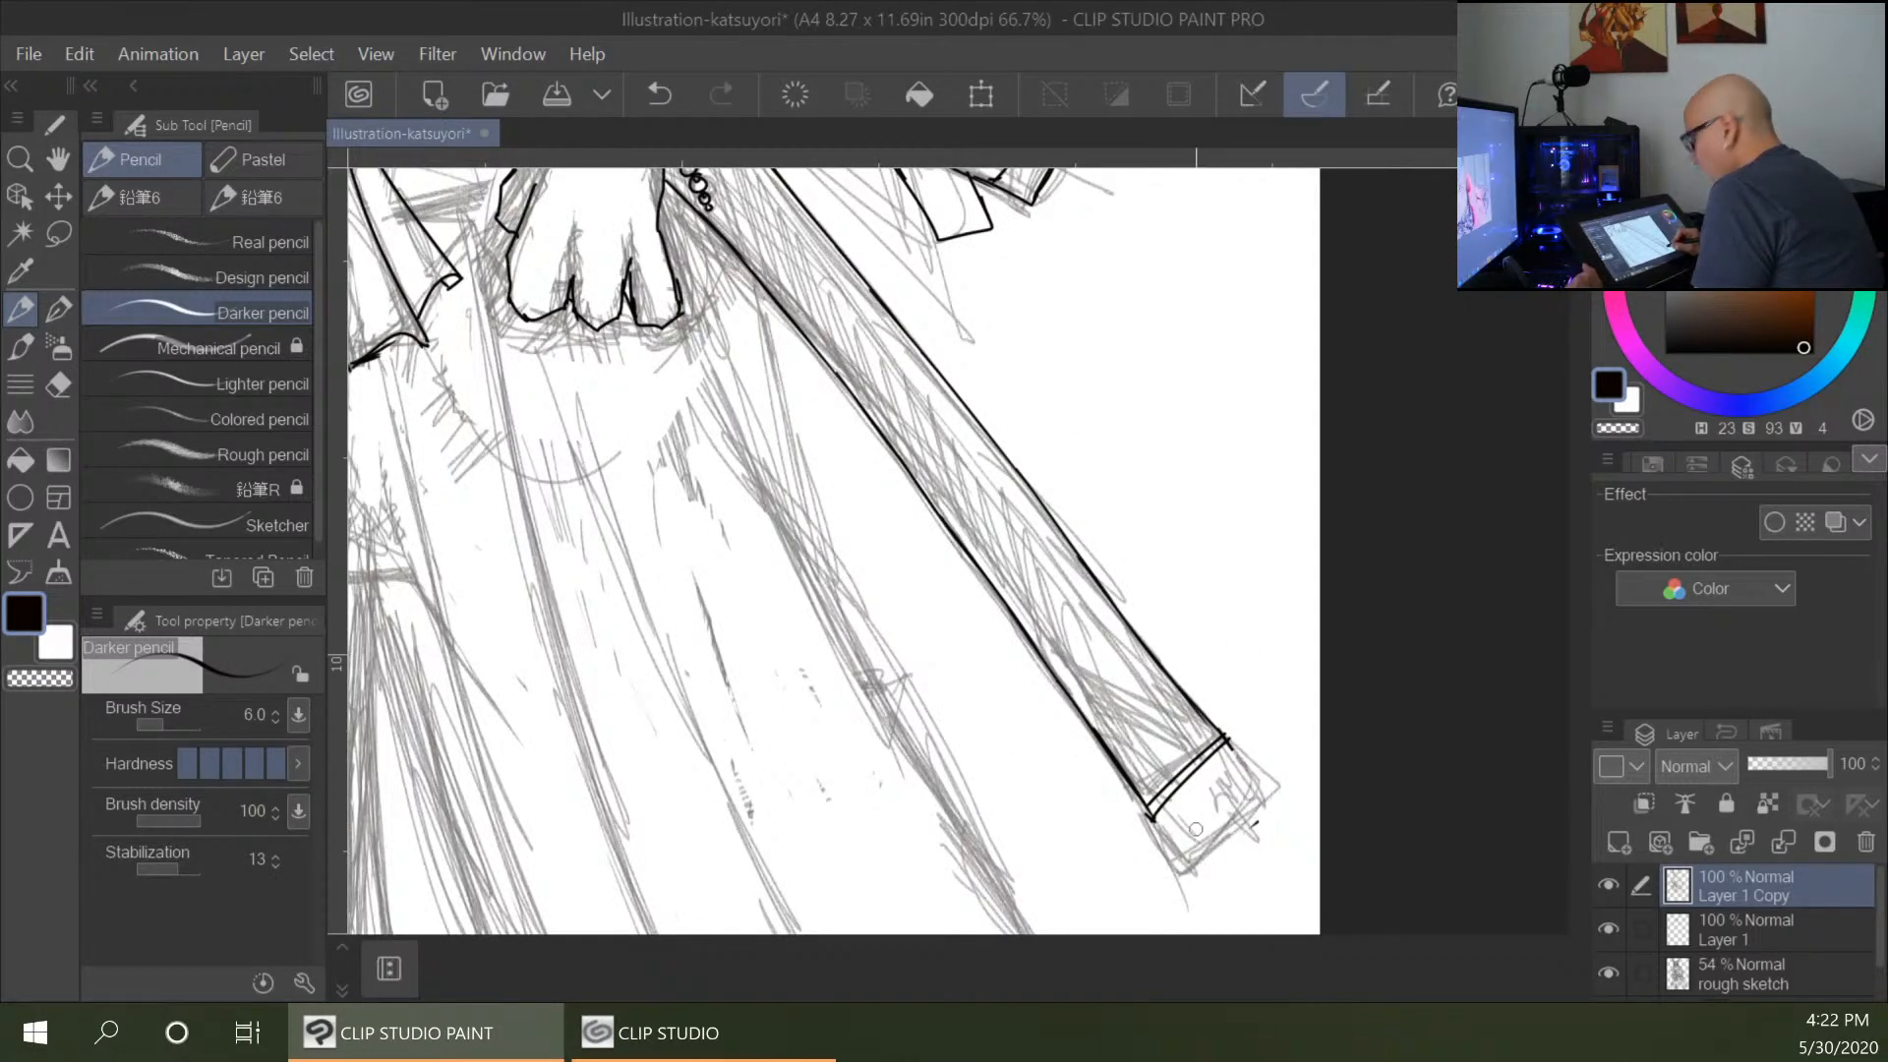
pyautogui.moveTo(1135, 794)
pyautogui.mouseDown()
pyautogui.moveTo(1185, 865)
pyautogui.moveTo(1224, 828)
pyautogui.mouseUp()
pyautogui.moveTo(1199, 709)
pyautogui.mouseDown()
pyautogui.moveTo(1248, 786)
pyautogui.moveTo(1212, 846)
pyautogui.mouseUp()
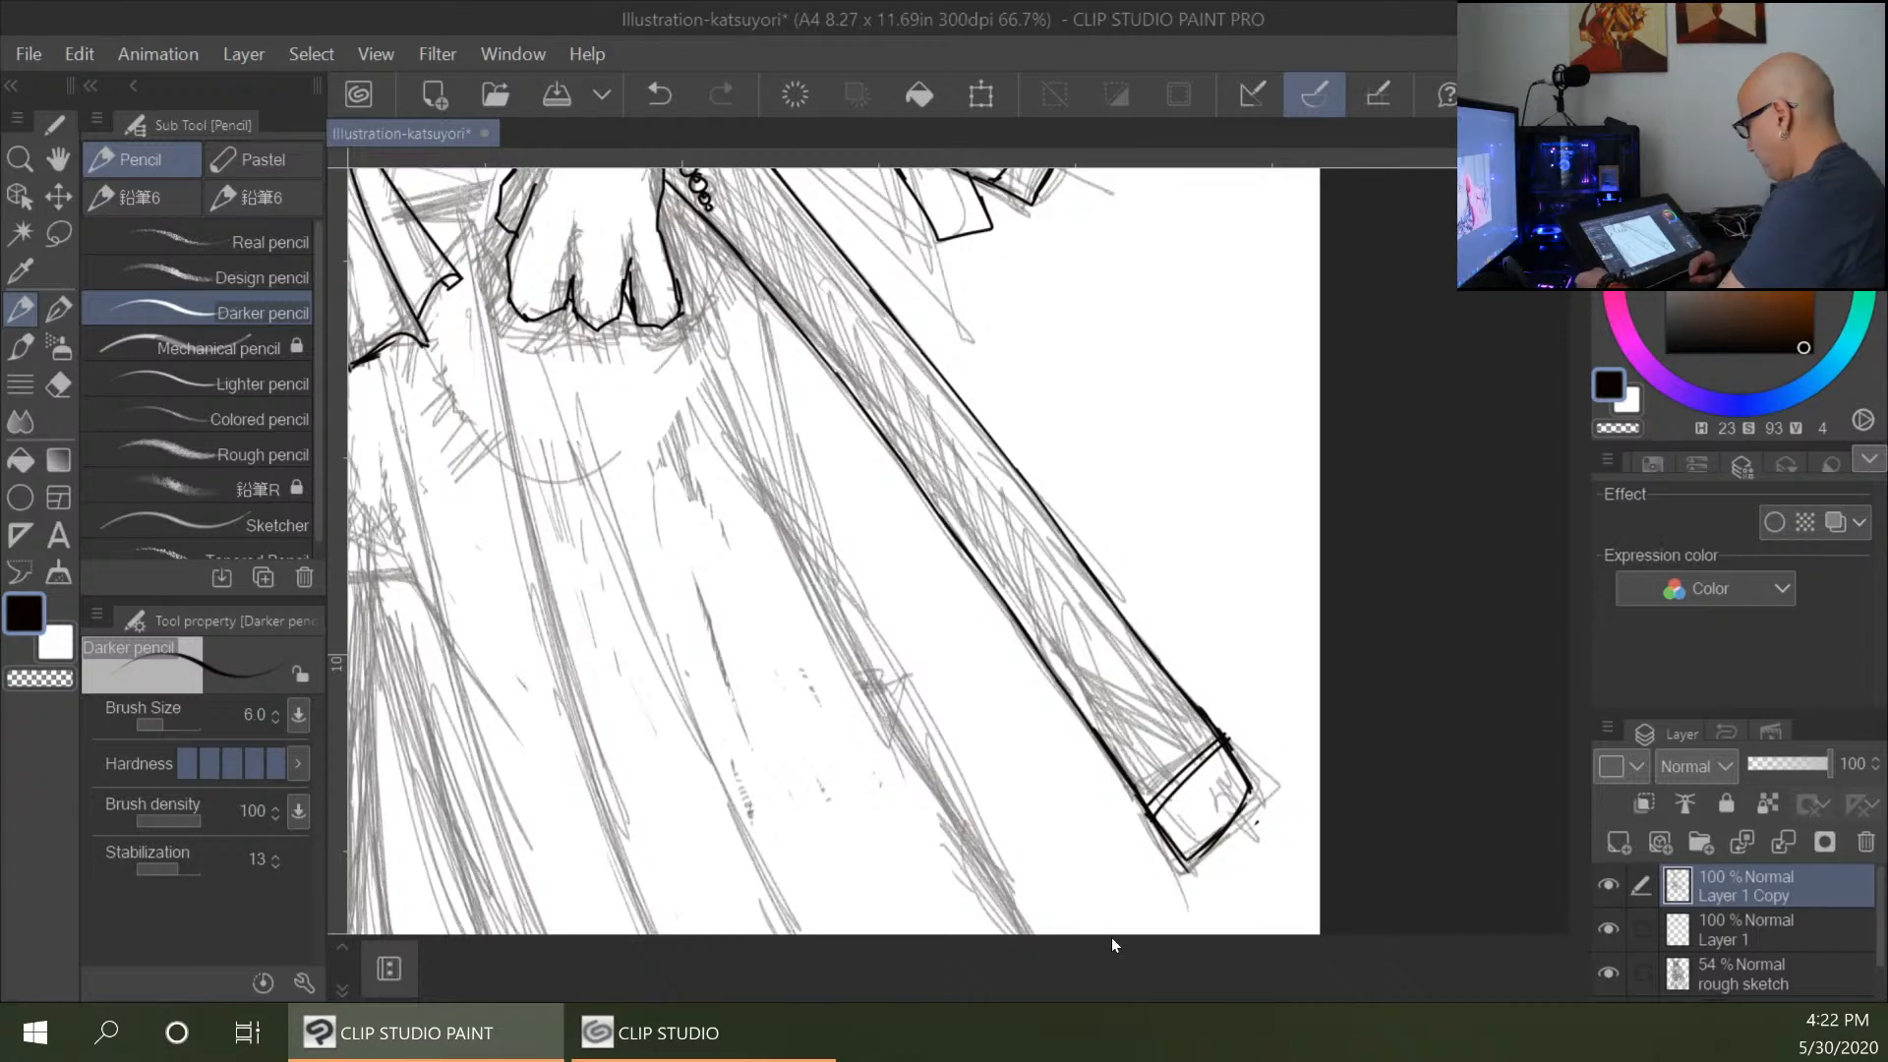
# Ink the hakama's outer edge from the sash down on the sword-handle side, plus the first slanted fold inside it.
pyautogui.hotkey('ctrl', '-')
pyautogui.hotkey('ctrl', '-')
pyautogui.hotkey('ctrl', '-')
pyautogui.hotkey('ctrl', '-')
pyautogui.hotkey('ctrl', '-')
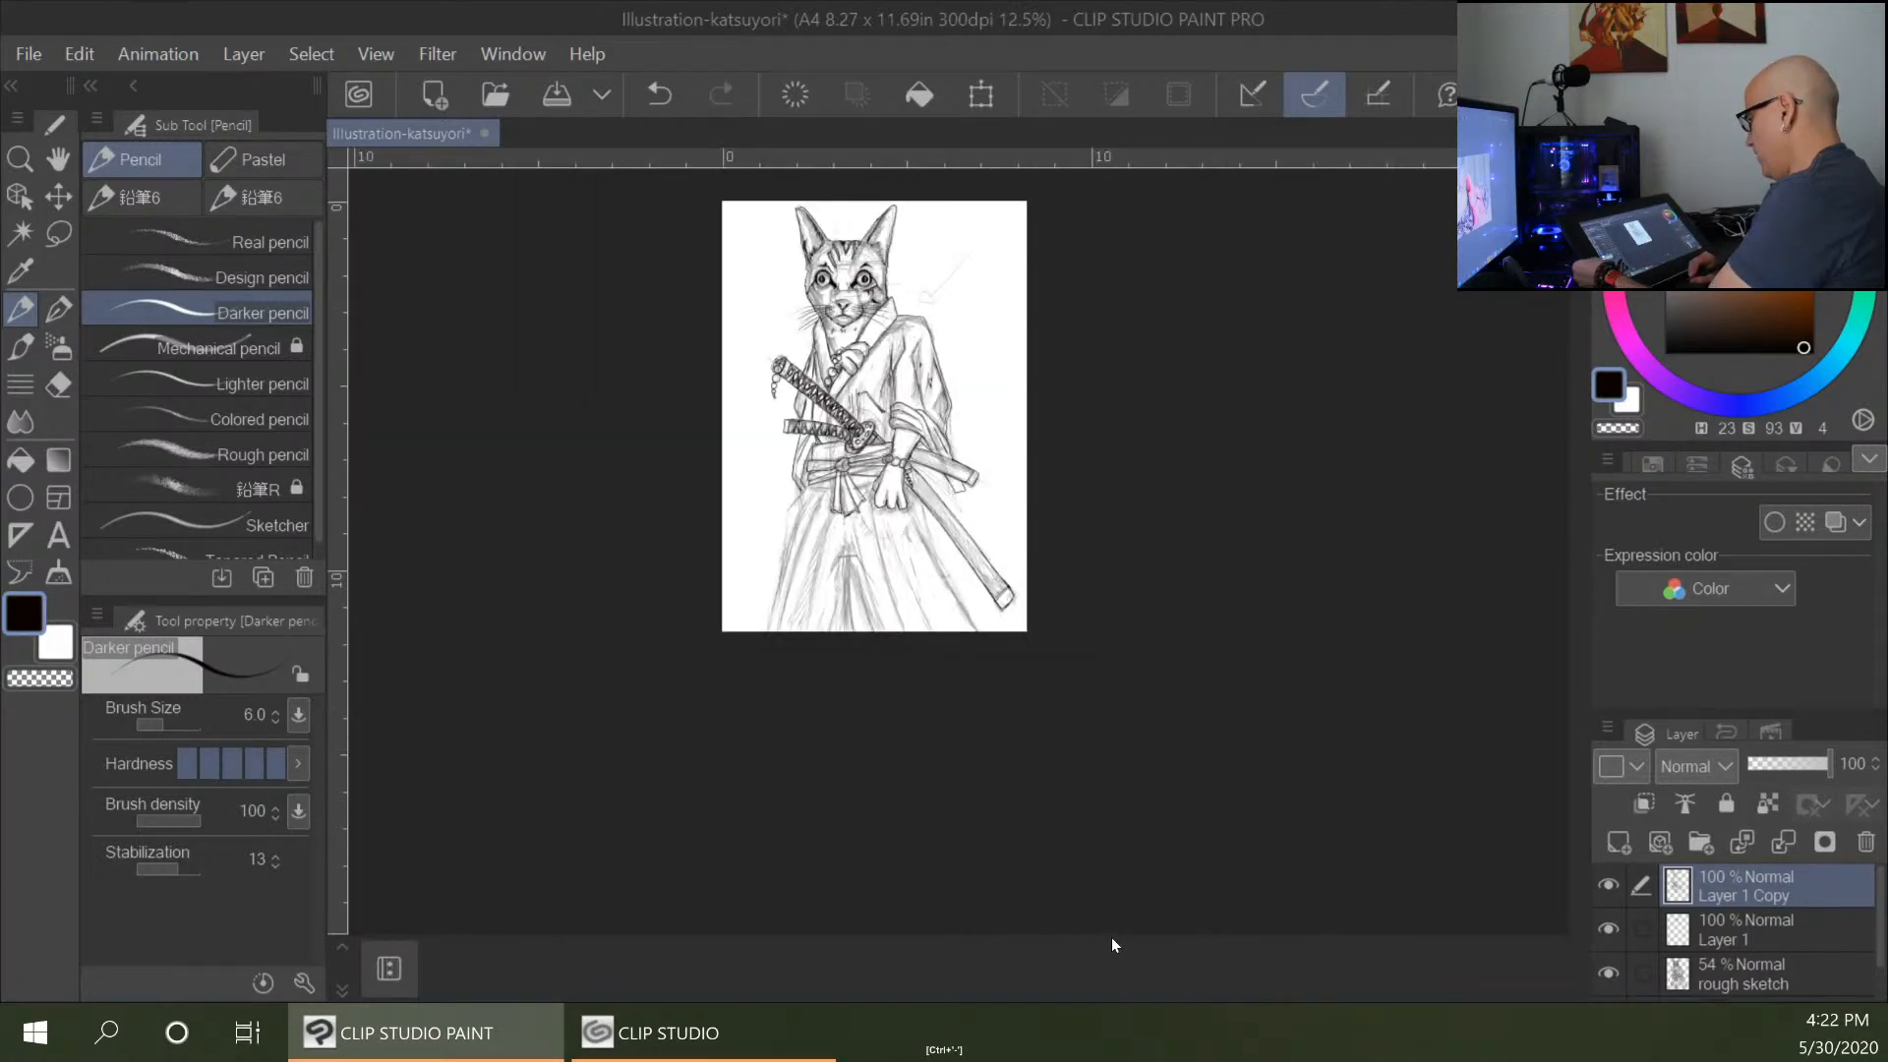
pyautogui.hotkey('ctrl', '+')
pyautogui.hotkey('ctrl', '+')
pyautogui.hotkey('ctrl', '+')
pyautogui.hotkey('ctrl', '+')
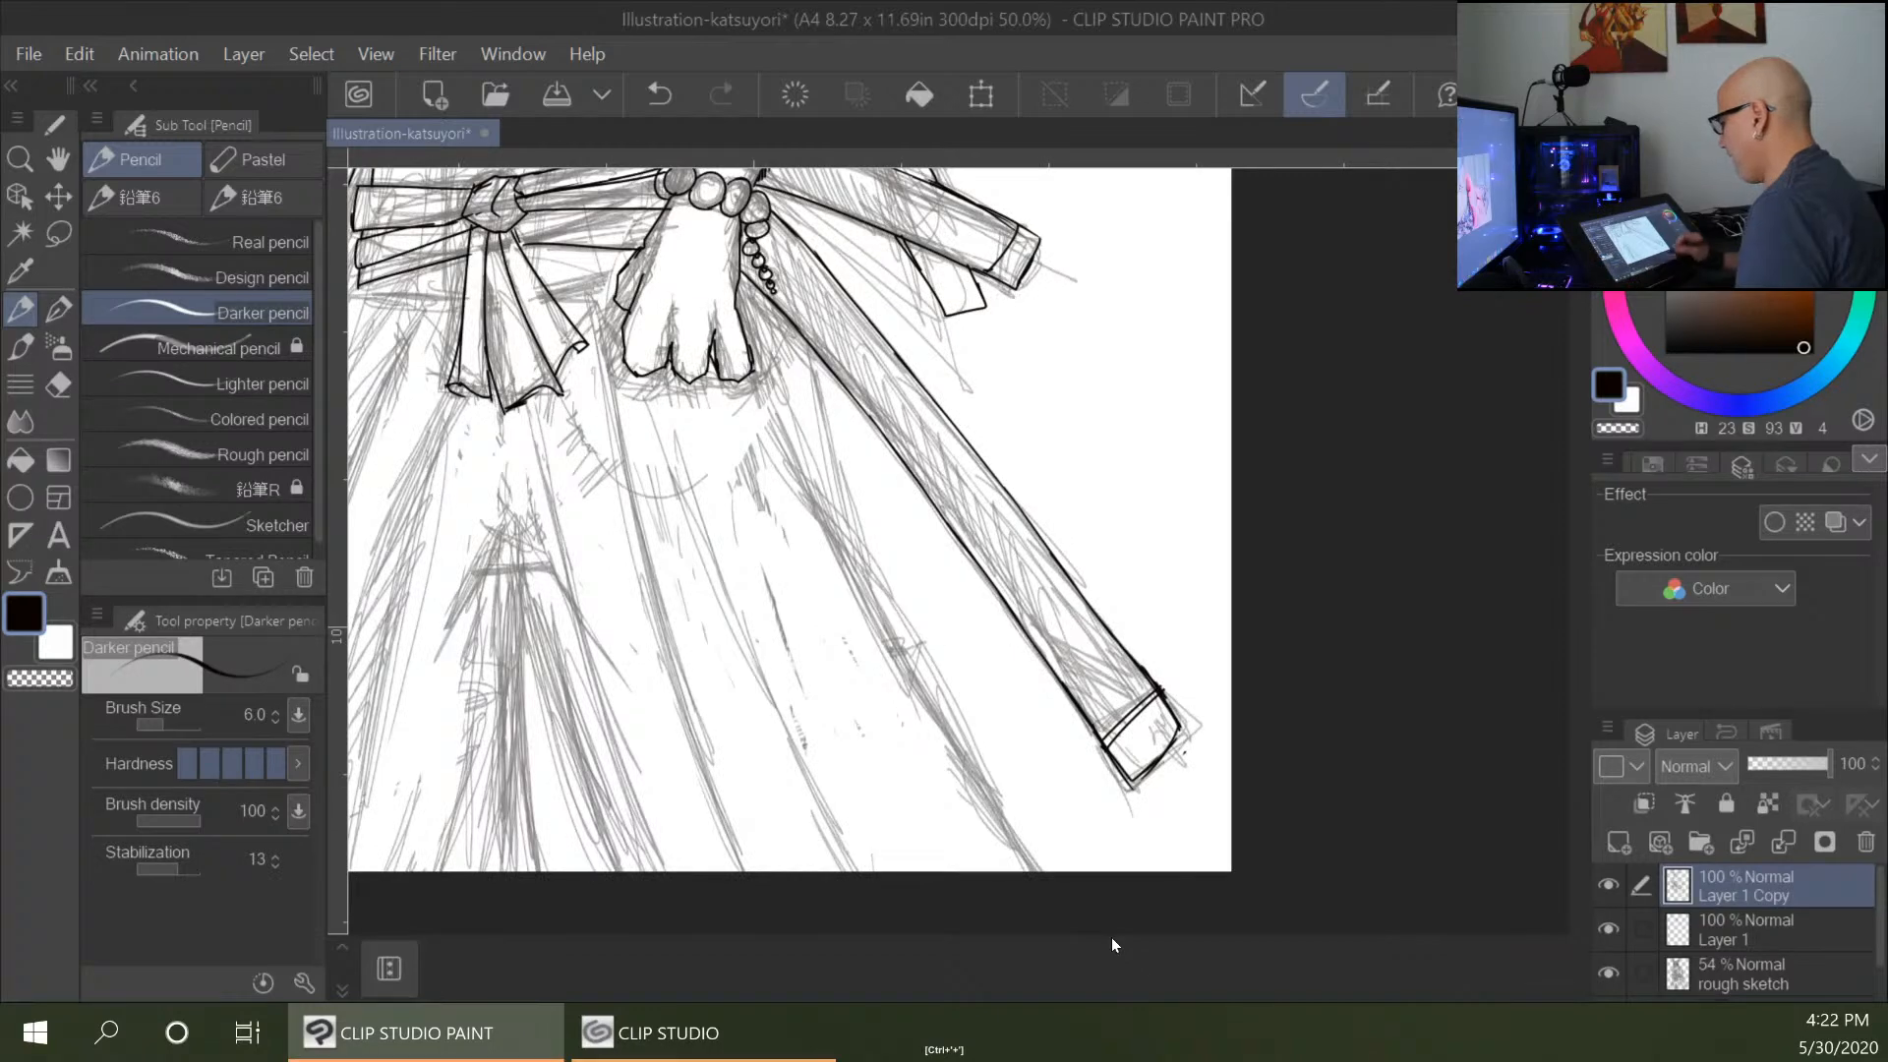
pyautogui.moveTo(1082, 535); pyautogui.dragTo(1296, 547)
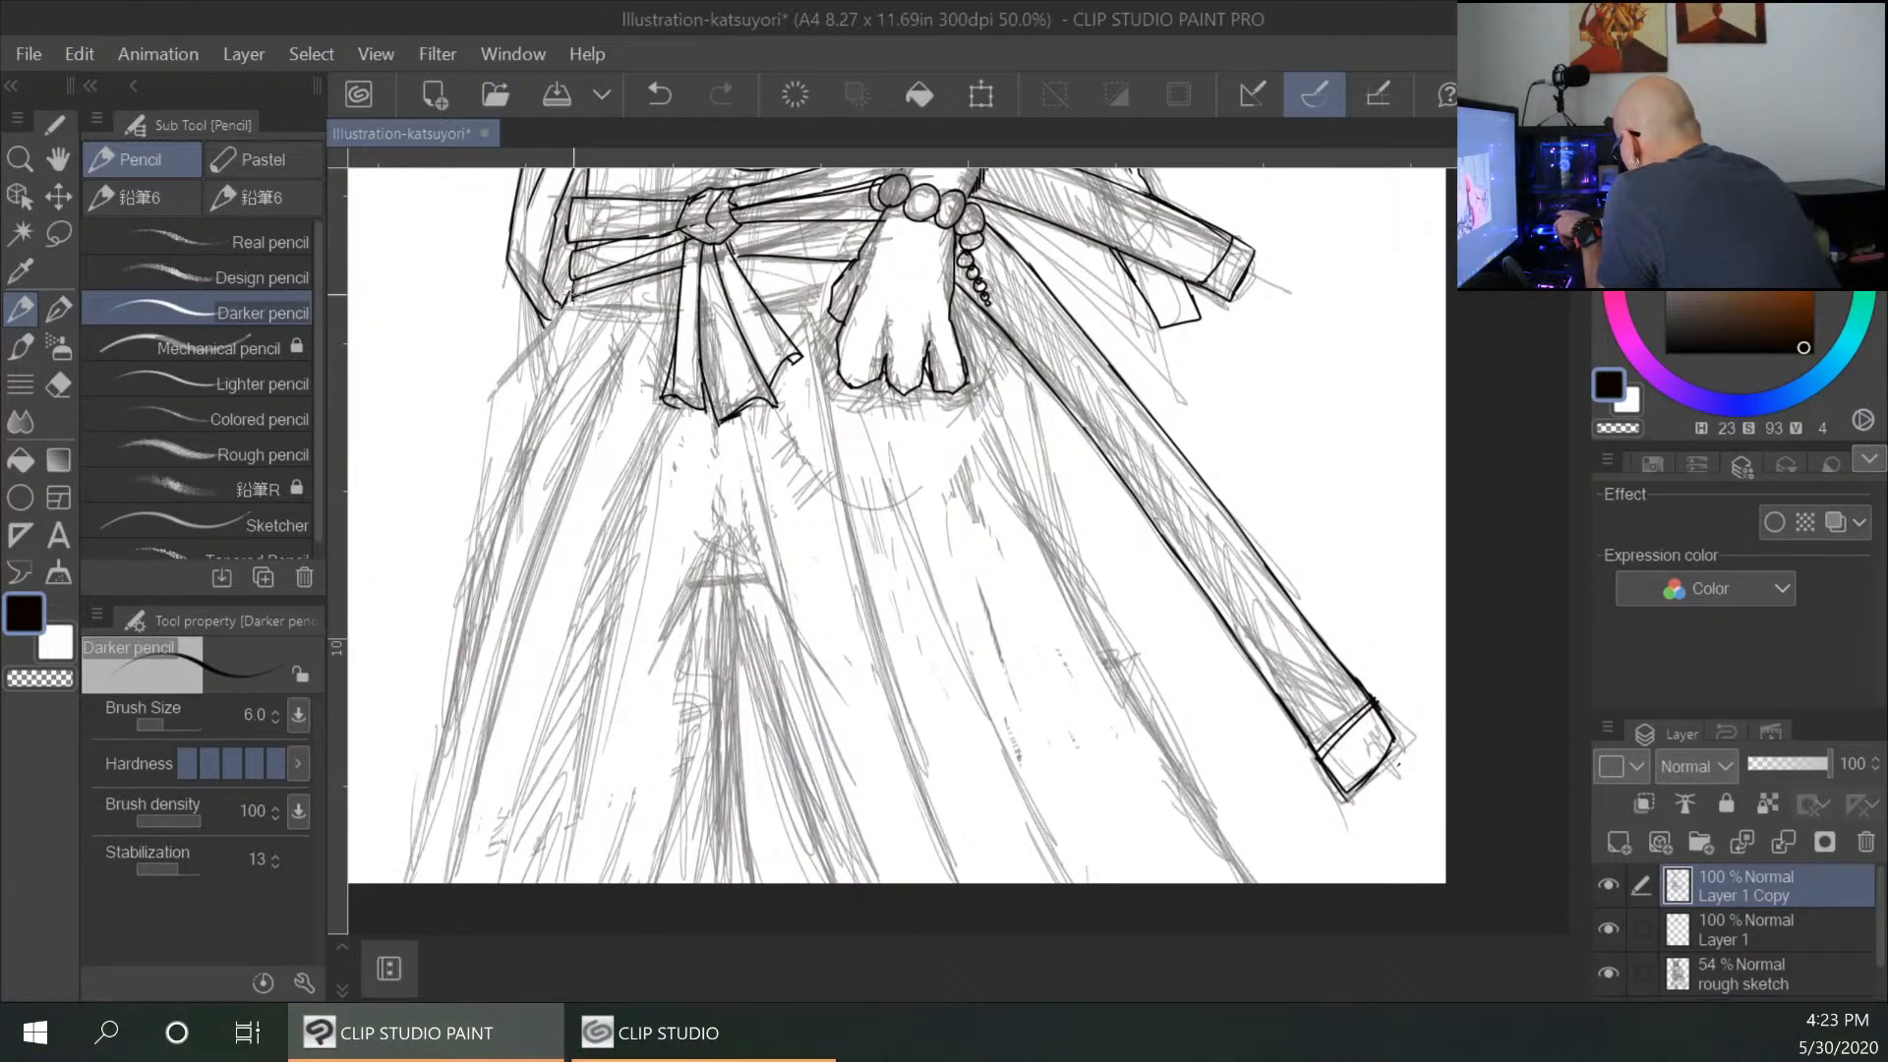
pyautogui.moveTo(565, 307)
pyautogui.mouseDown()
pyautogui.moveTo(688, 313)
pyautogui.moveTo(831, 283)
pyautogui.moveTo(785, 308)
pyautogui.moveTo(536, 339)
pyautogui.moveTo(492, 423)
pyautogui.moveTo(486, 528)
pyautogui.mouseUp()
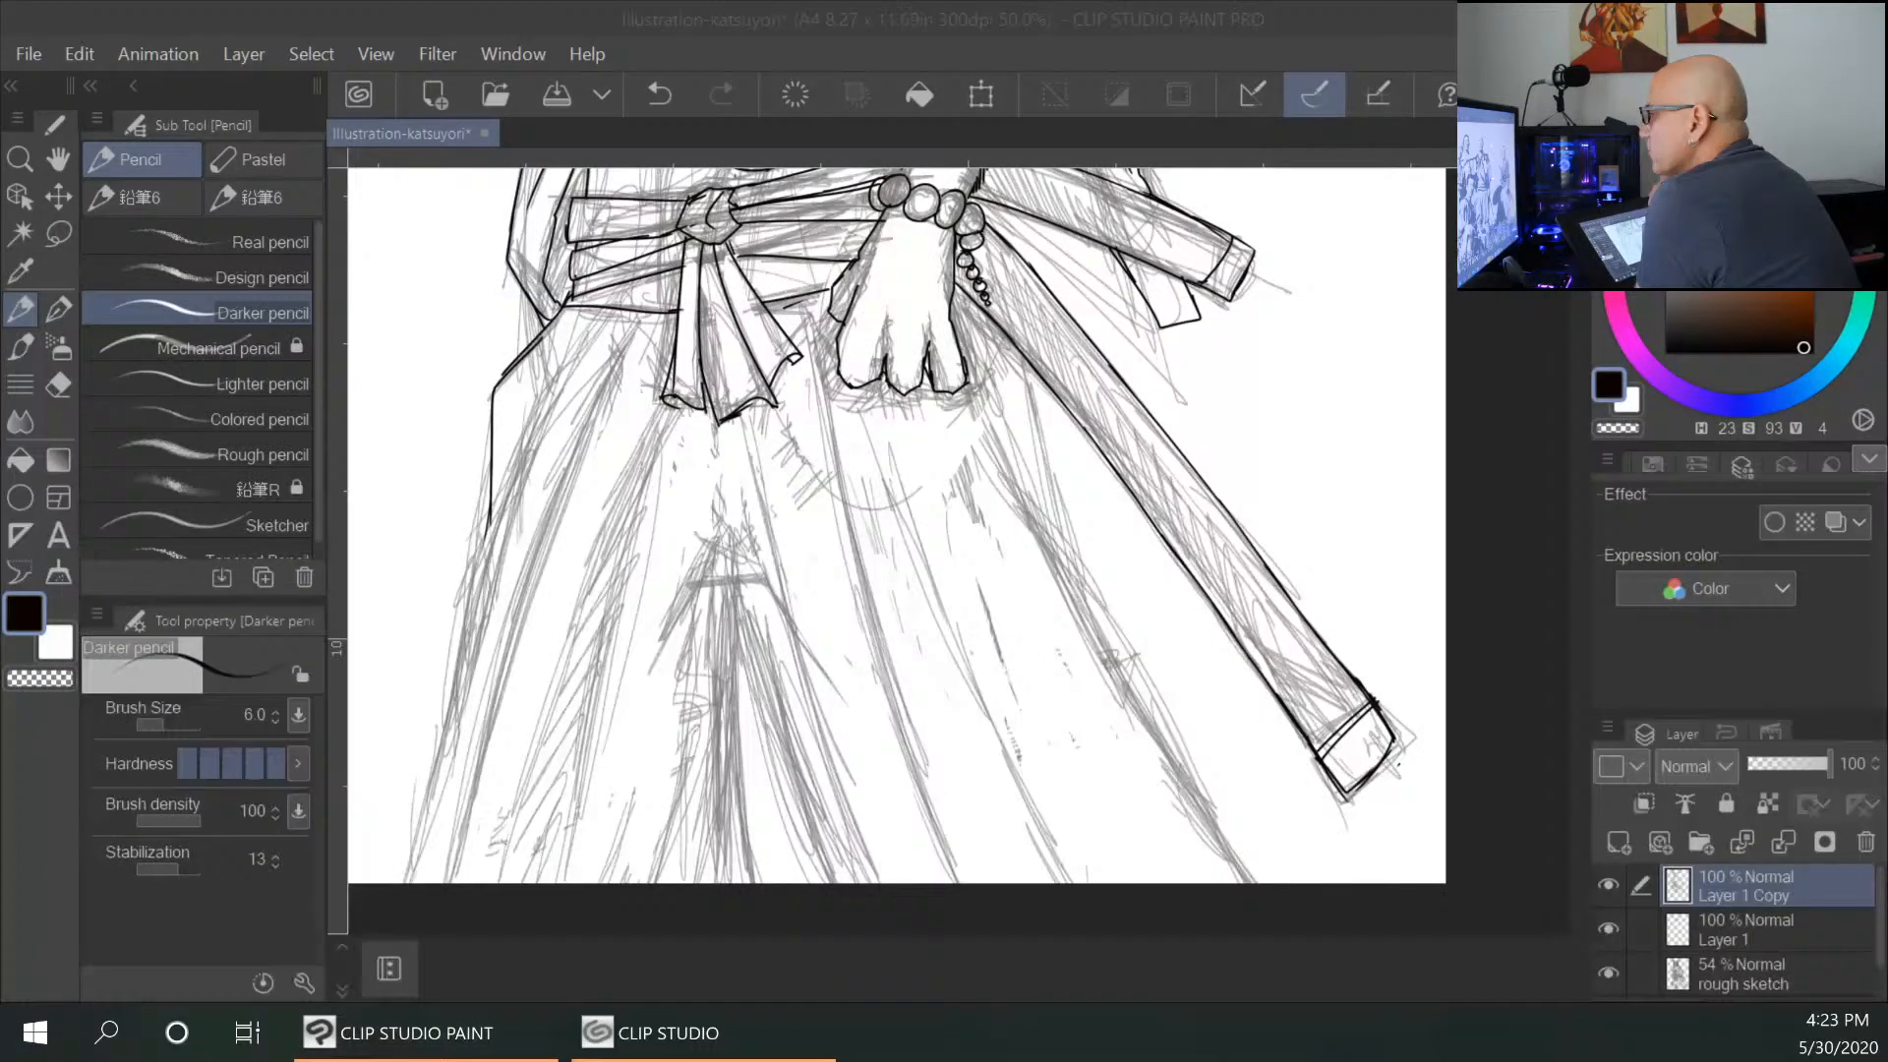
pyautogui.click(588, 346)
pyautogui.moveTo(588, 342); pyautogui.dragTo(486, 542)
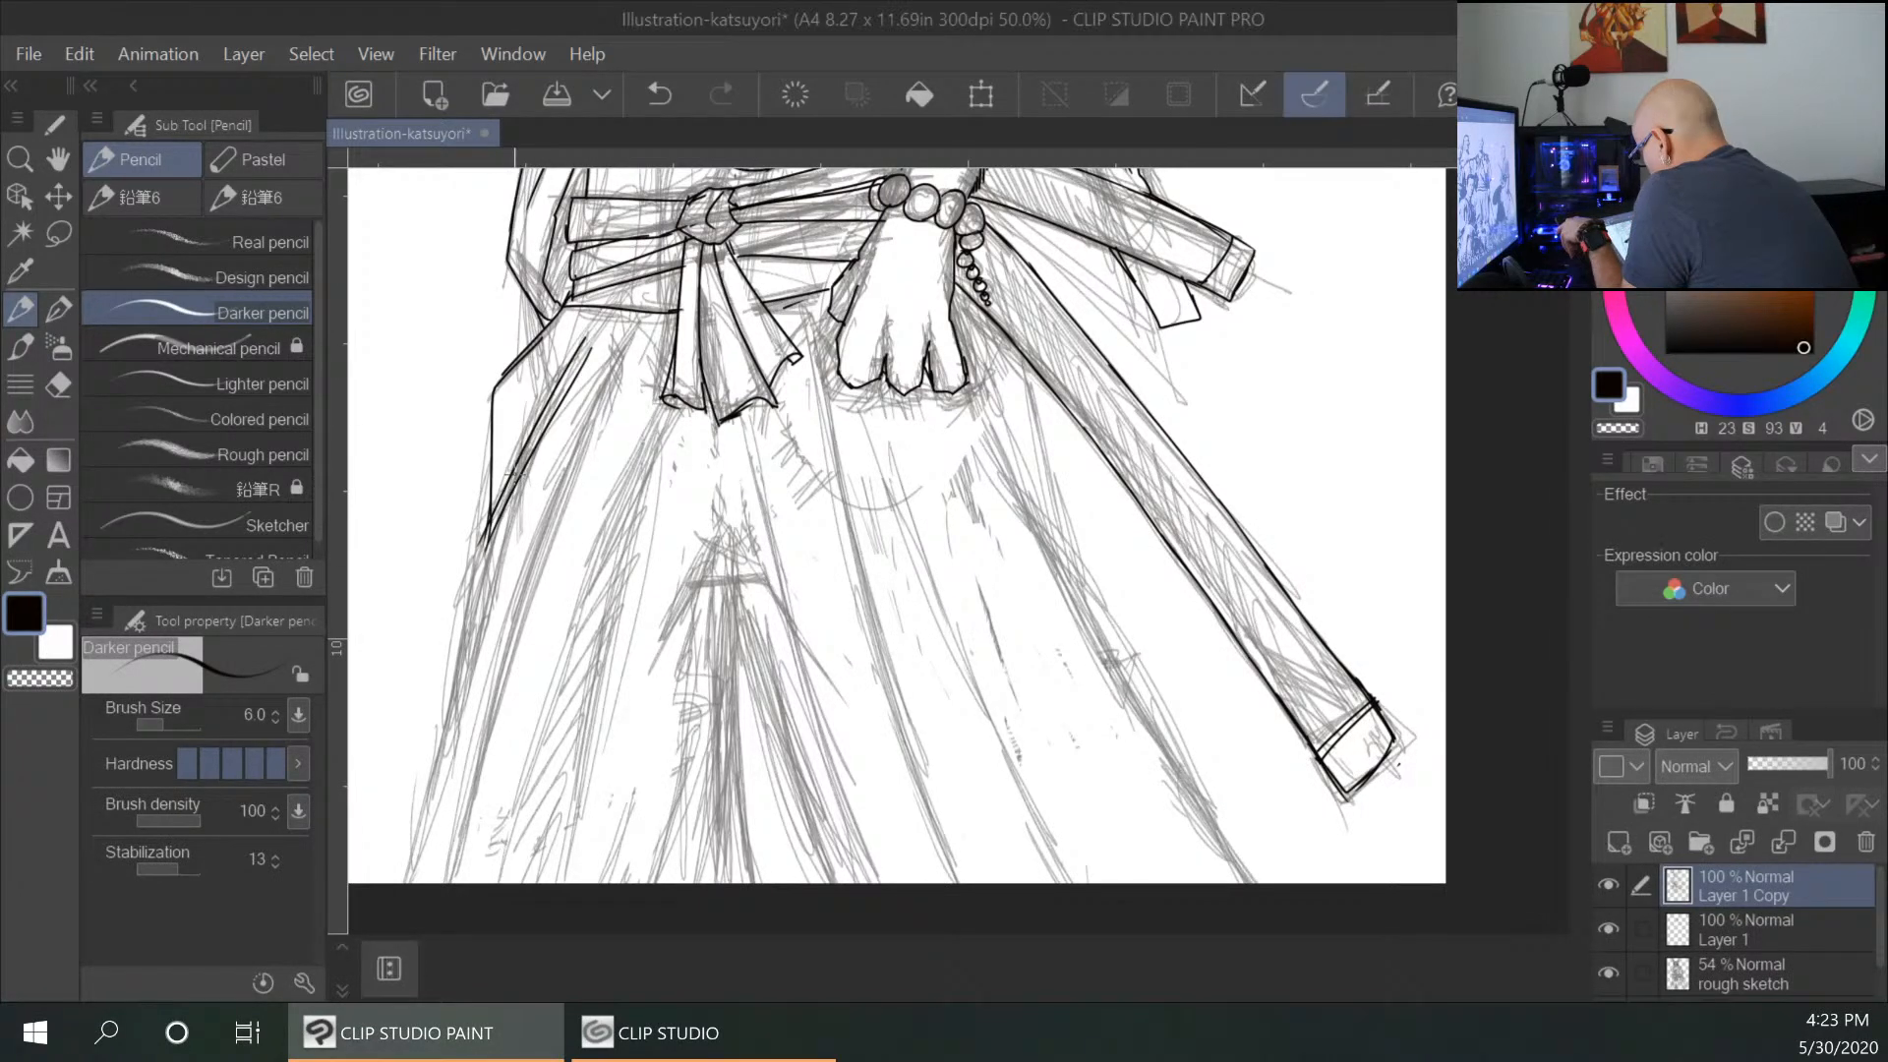
# Ink the long pleat lines of the hakama leg below the sash knot, carrying them and the outer edge down to the page's lower edge.
pyautogui.moveTo(462, 684); pyautogui.dragTo(588, 482)
pyautogui.moveTo(613, 393); pyautogui.dragTo(532, 679)
pyautogui.moveTo(644, 342); pyautogui.dragTo(536, 680)
pyautogui.moveTo(746, 312); pyautogui.dragTo(697, 441)
pyautogui.moveTo(718, 272)
pyautogui.mouseDown()
pyautogui.moveTo(543, 752)
pyautogui.moveTo(575, 700)
pyautogui.mouseUp()
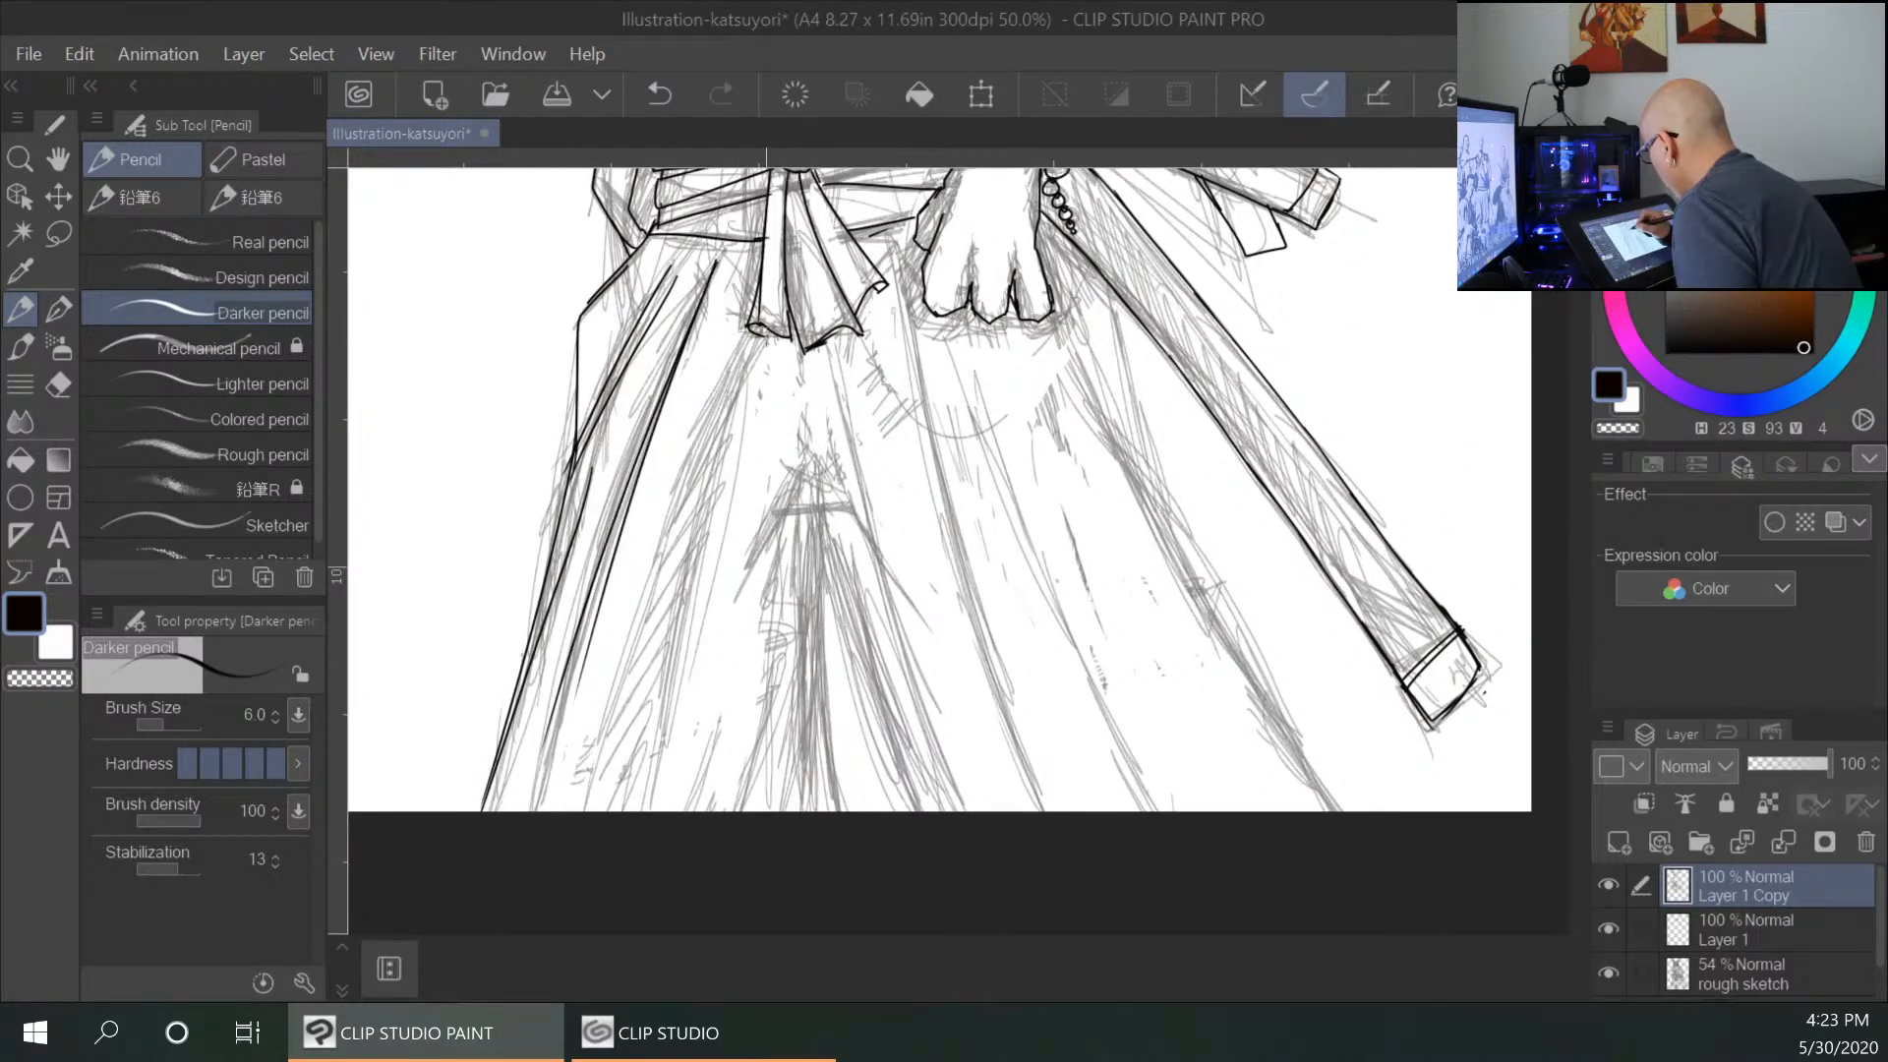
pyautogui.moveTo(759, 340); pyautogui.dragTo(607, 808)
pyautogui.moveTo(762, 363); pyautogui.dragTo(639, 812)
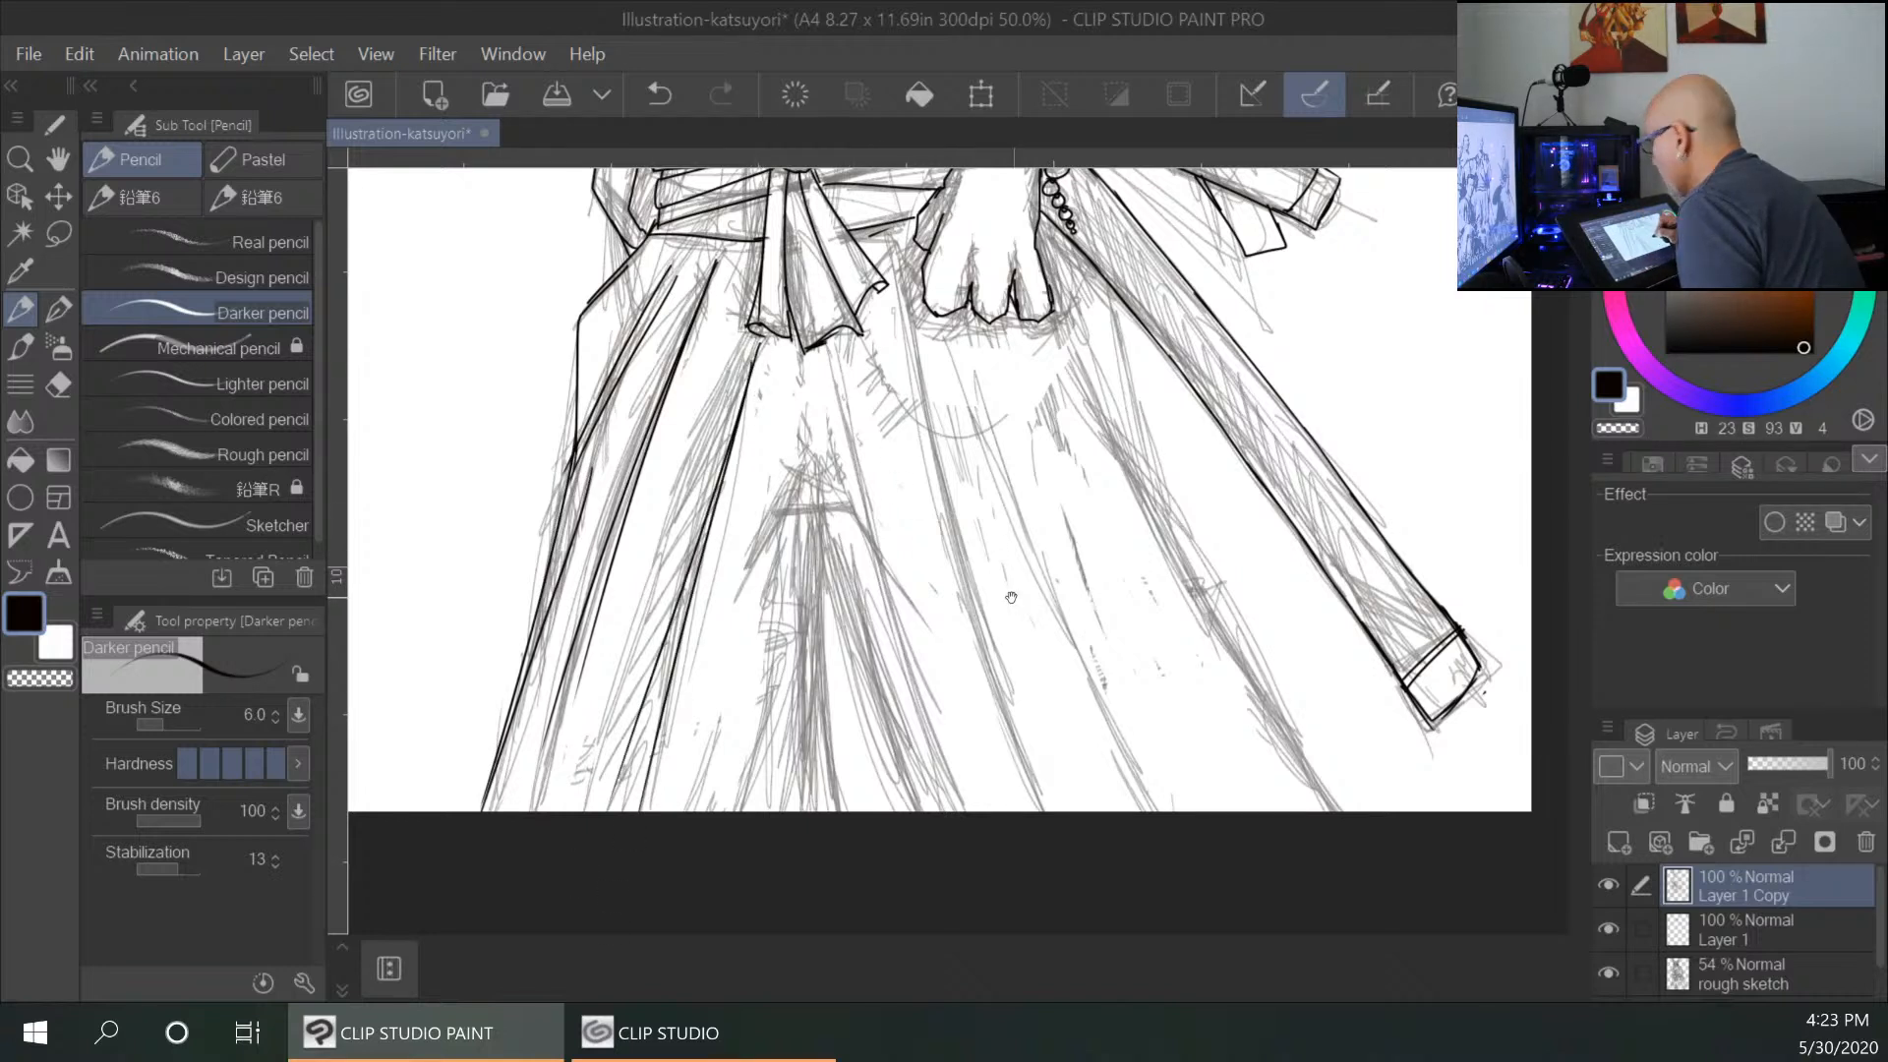
# Ink the central split between the hakama legs and the folds fanning out from it to the page's lower edge.
pyautogui.moveTo(1011, 600); pyautogui.dragTo(942, 566)
pyautogui.moveTo(744, 391)
pyautogui.mouseDown()
pyautogui.moveTo(690, 639)
pyautogui.moveTo(686, 623)
pyautogui.moveTo(793, 637)
pyautogui.moveTo(787, 622)
pyautogui.mouseUp()
pyautogui.moveTo(728, 487)
pyautogui.mouseDown()
pyautogui.moveTo(769, 536)
pyautogui.moveTo(747, 762)
pyautogui.mouseUp()
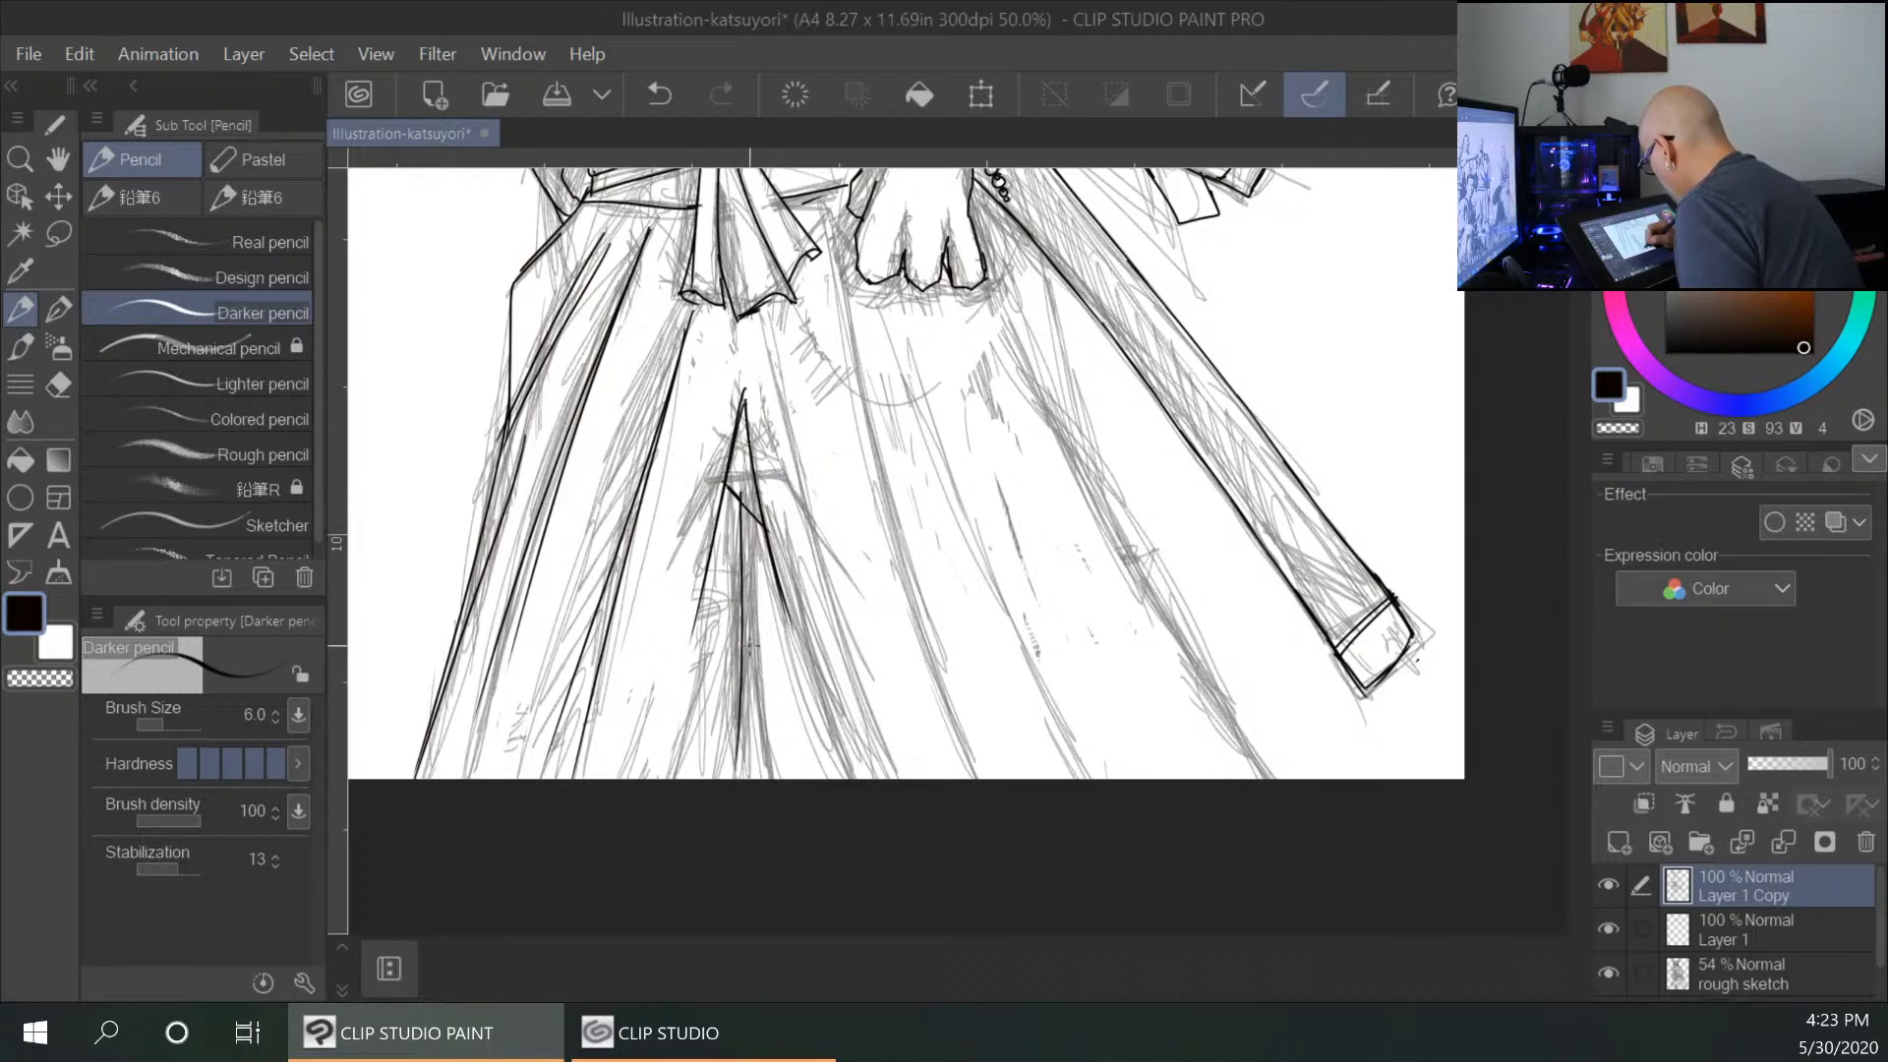
pyautogui.moveTo(744, 503); pyautogui.dragTo(775, 780)
pyautogui.moveTo(773, 329); pyautogui.dragTo(893, 777)
pyautogui.moveTo(776, 572); pyautogui.dragTo(834, 740)
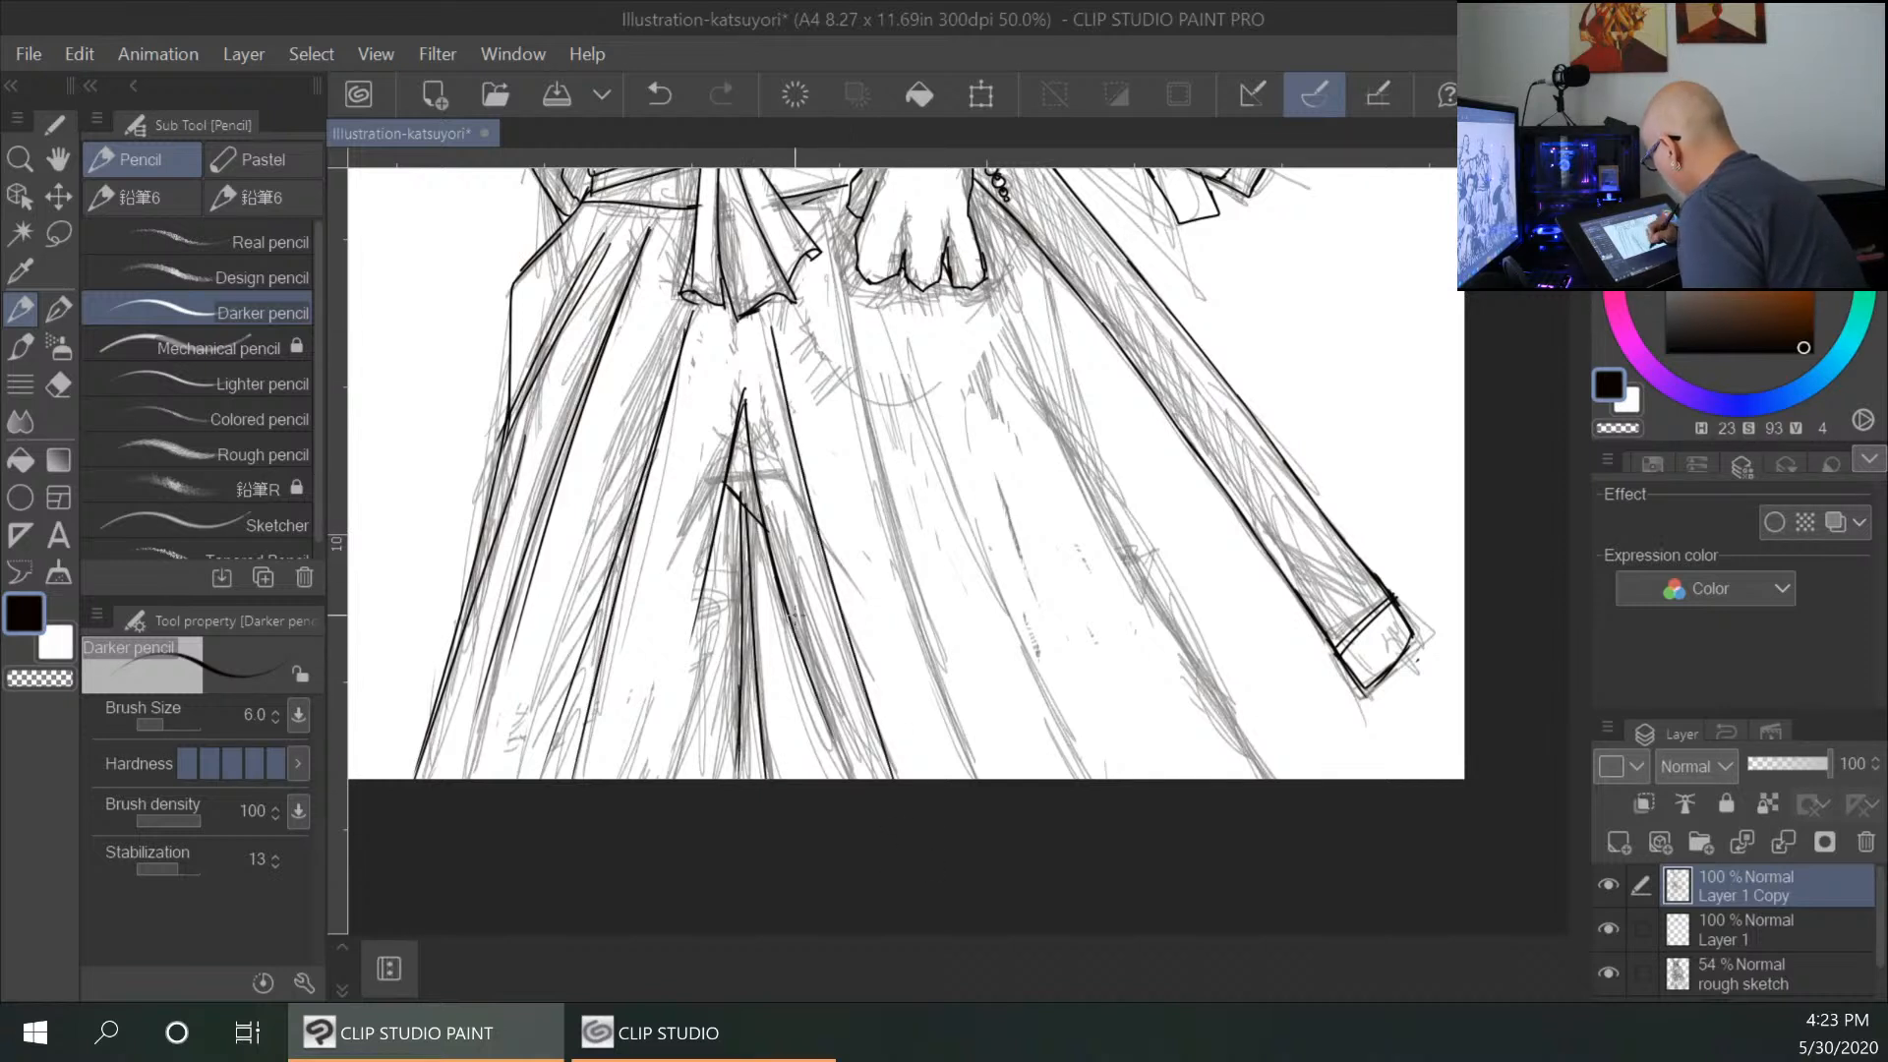
pyautogui.moveTo(722, 592); pyautogui.dragTo(668, 778)
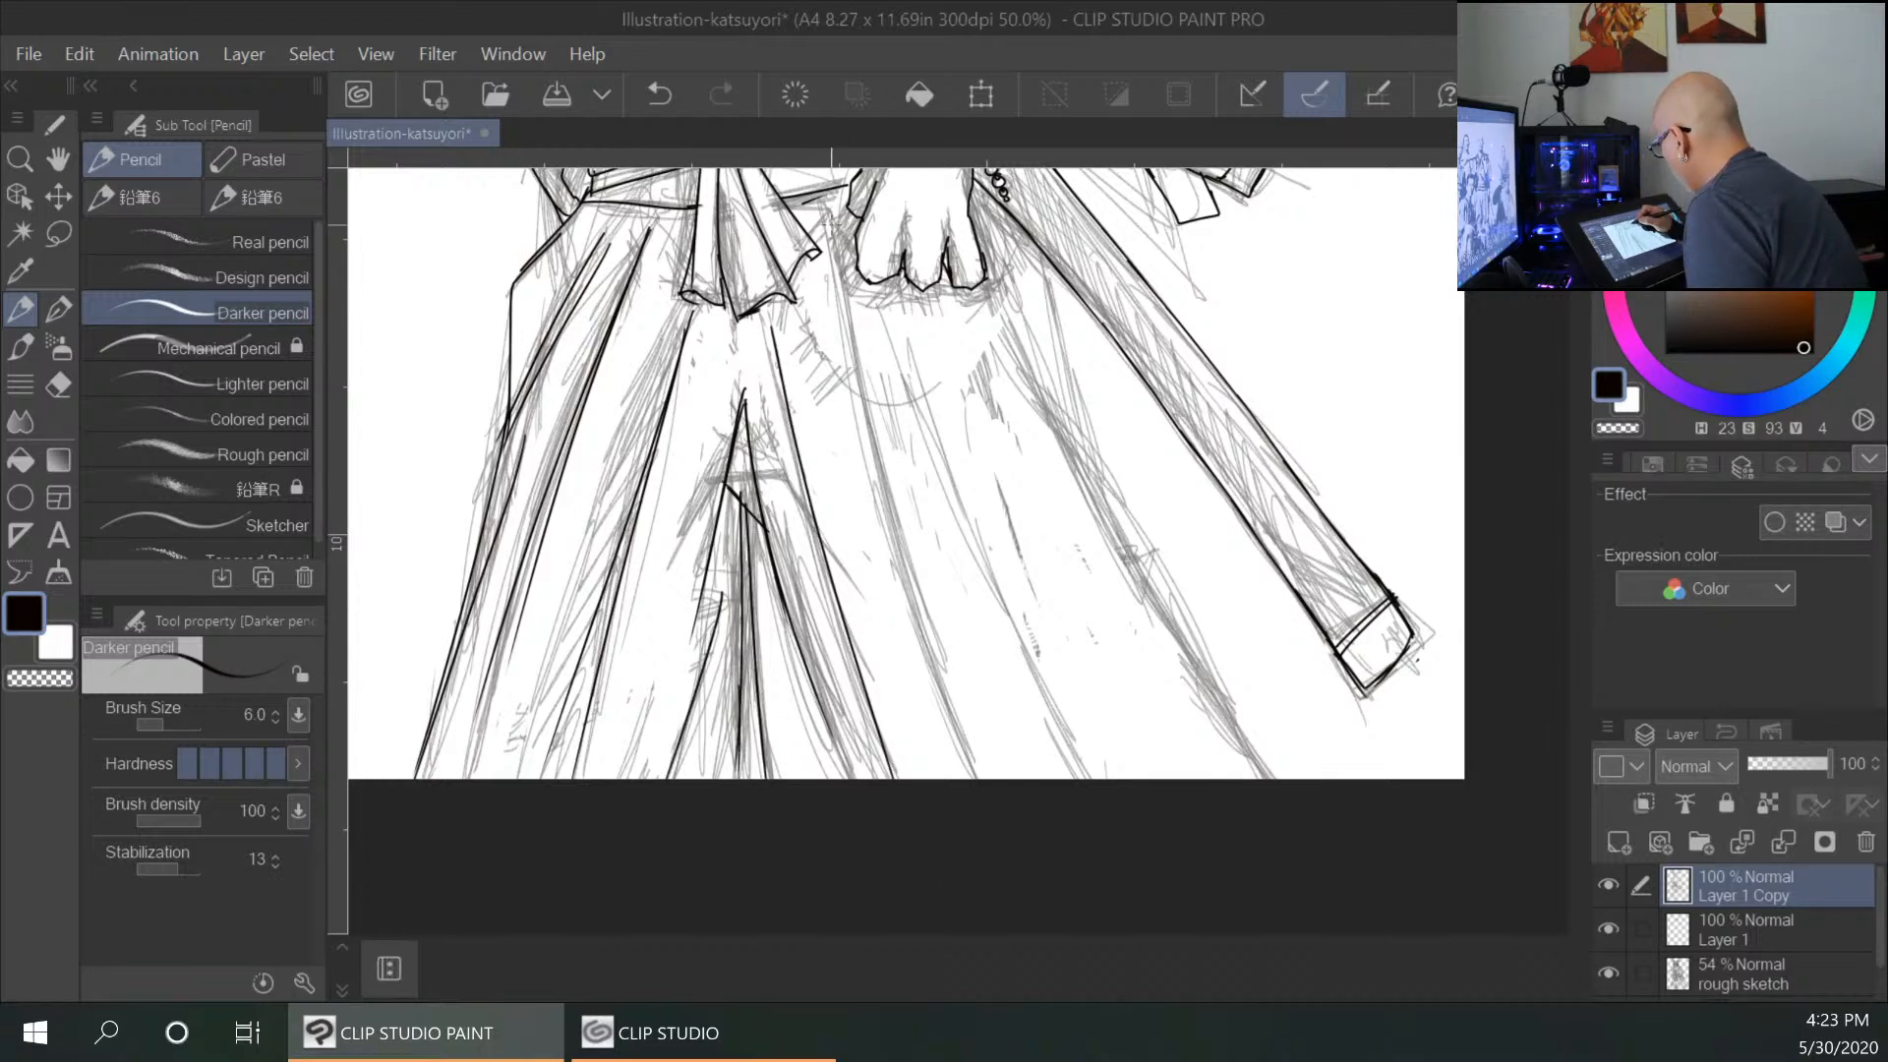
# Ink two long pleats beside the lowered hand, erasing and redrawing the second one with a cleaner curve.
pyautogui.moveTo(822, 195); pyautogui.dragTo(981, 777)
pyautogui.moveTo(878, 298); pyautogui.dragTo(1108, 755)
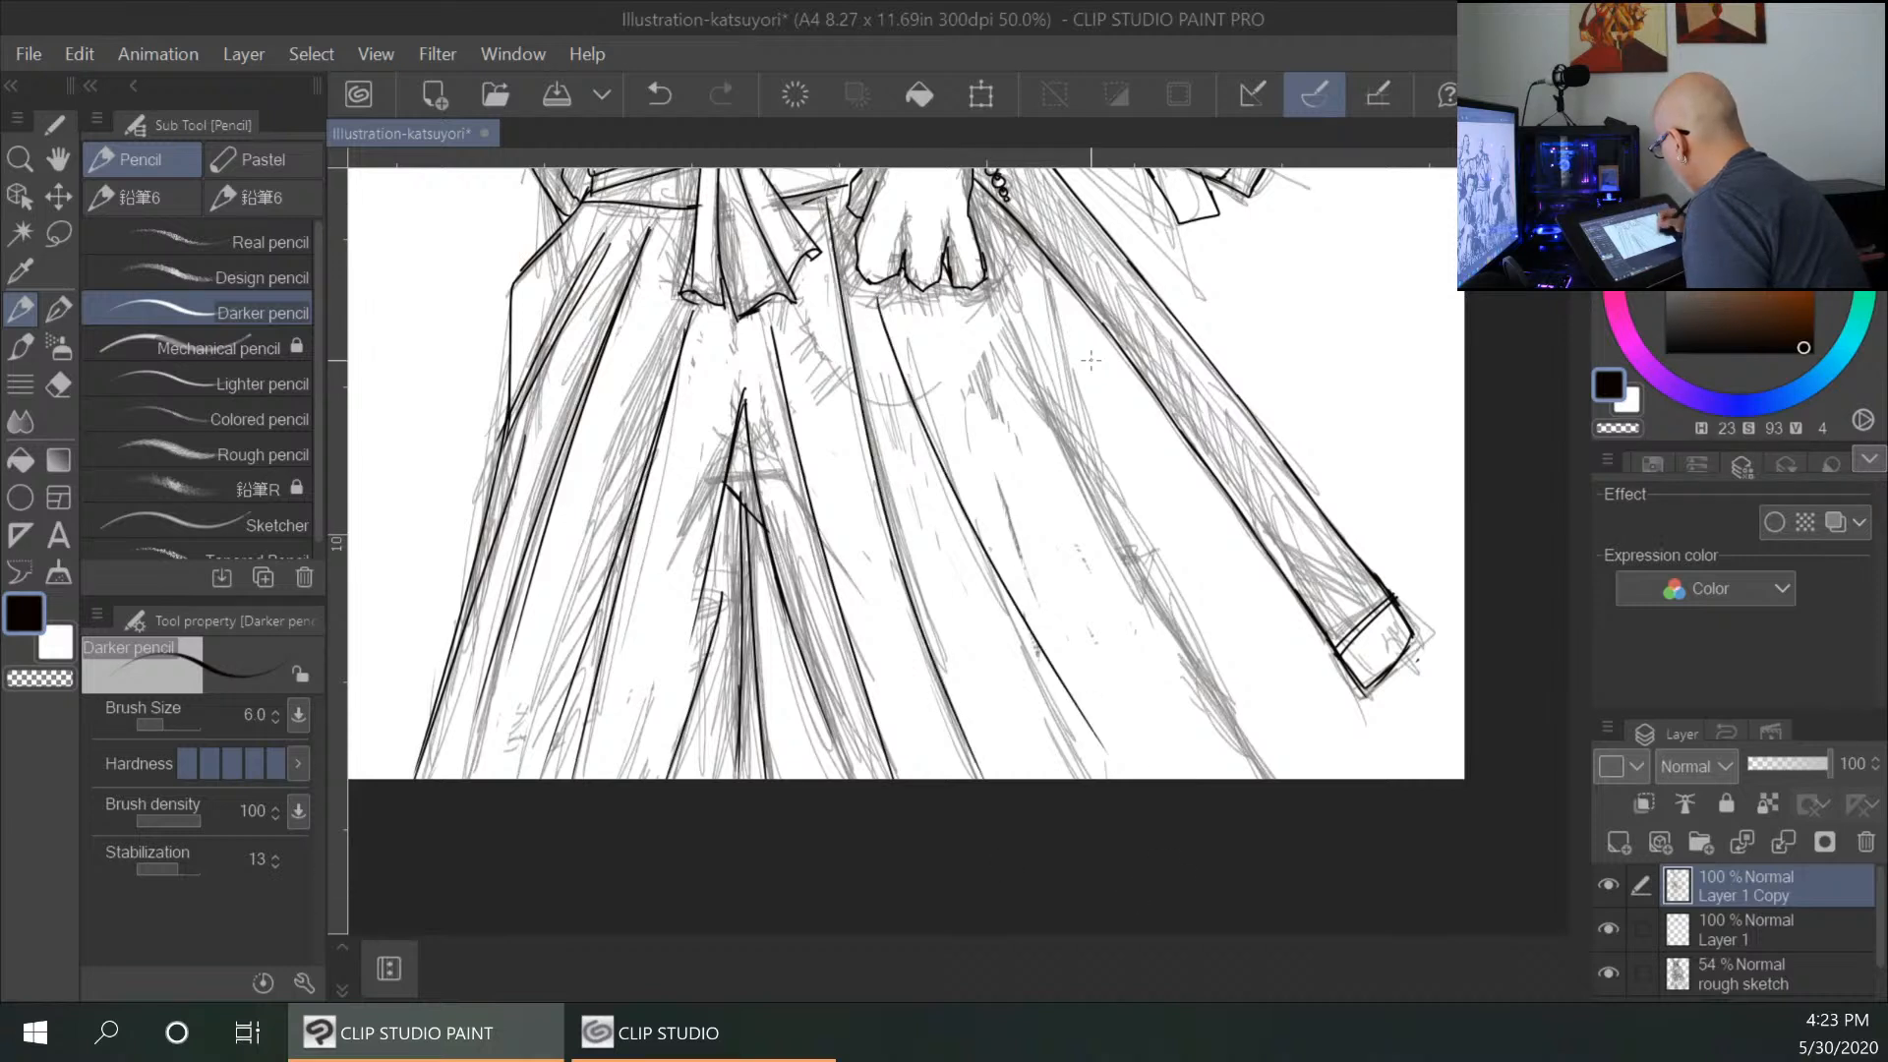
pyautogui.press('e')
pyautogui.moveTo(880, 301)
pyautogui.mouseDown()
pyautogui.moveTo(939, 460)
pyautogui.moveTo(1106, 753)
pyautogui.mouseUp()
pyautogui.press('p')
pyautogui.moveTo(884, 299); pyautogui.dragTo(1063, 730)
# Ink the hakama's outer fold and edge below the long scabbard down to the page's lower edge.
pyautogui.moveTo(999, 306); pyautogui.dragTo(1223, 718)
pyautogui.moveTo(1054, 282)
pyautogui.mouseDown()
pyautogui.moveTo(1111, 528)
pyautogui.moveTo(1105, 500)
pyautogui.moveTo(1235, 737)
pyautogui.mouseUp()
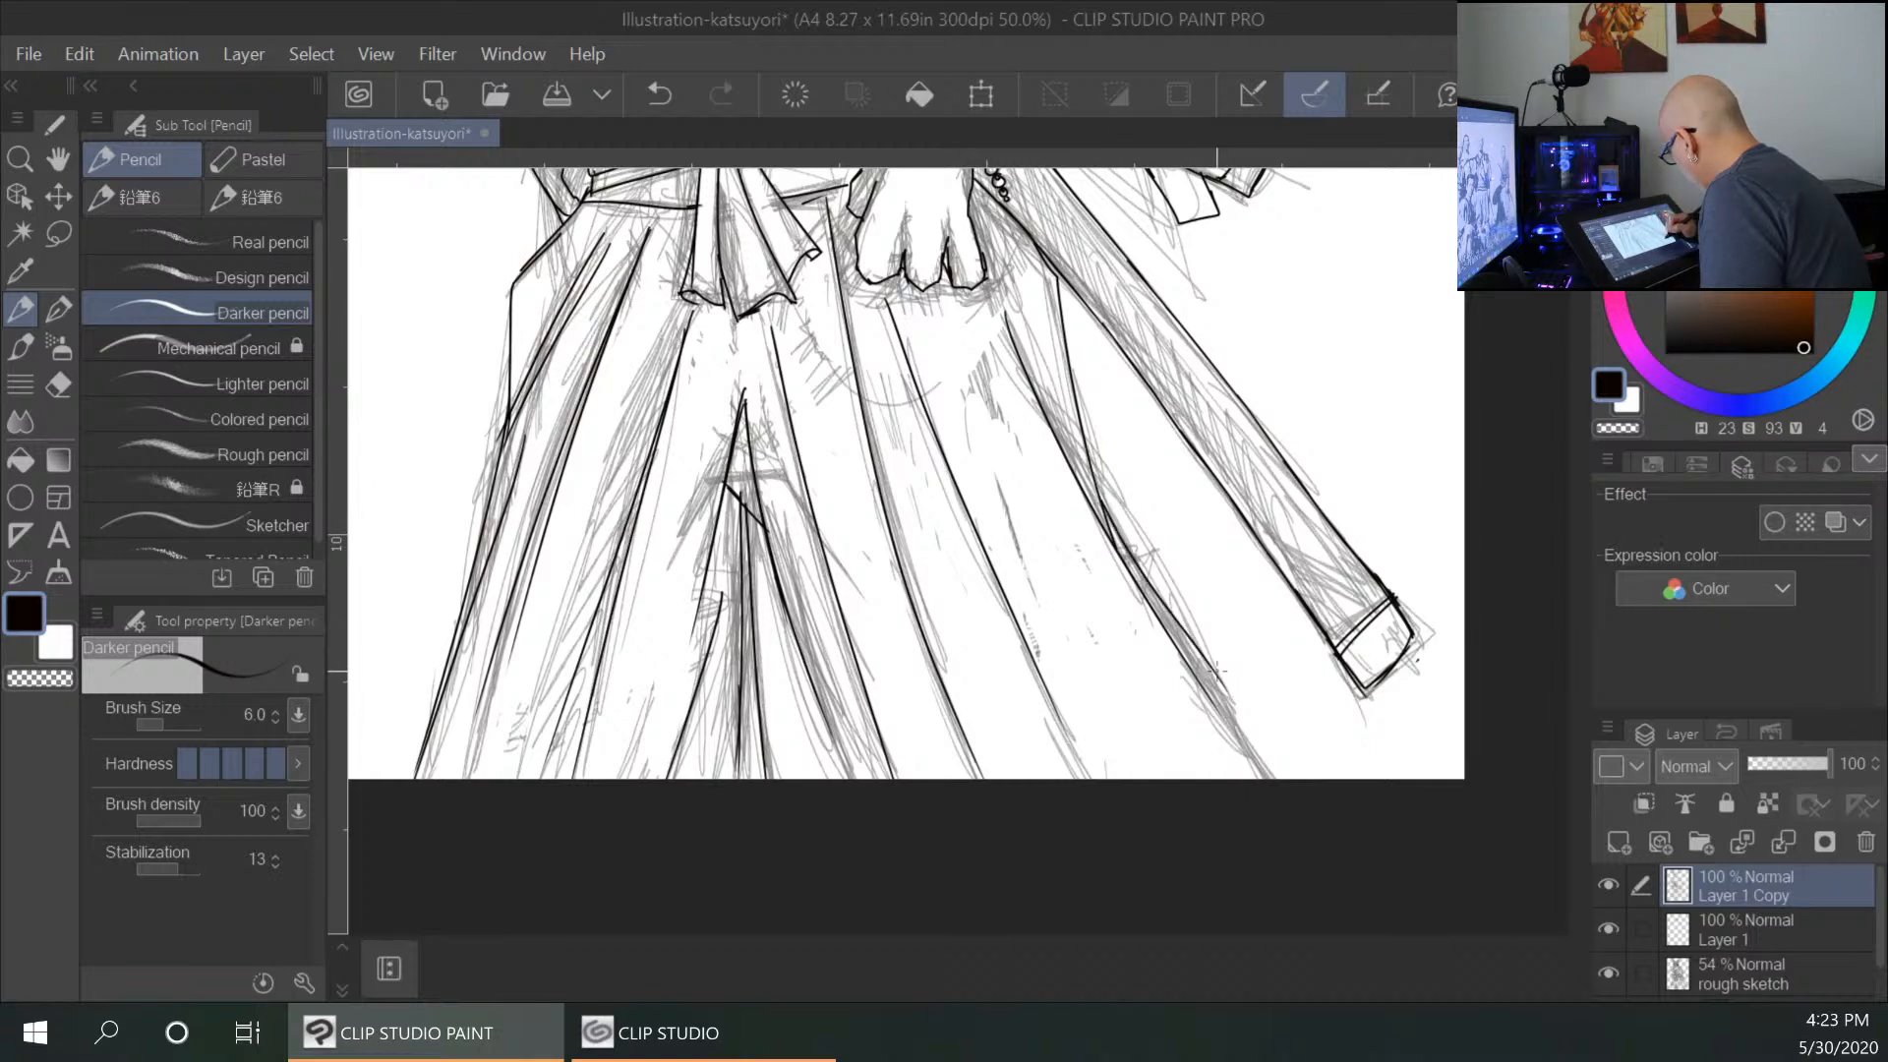
pyautogui.moveTo(1185, 649); pyautogui.dragTo(1271, 772)
pyautogui.moveTo(1198, 677); pyautogui.dragTo(1265, 794)
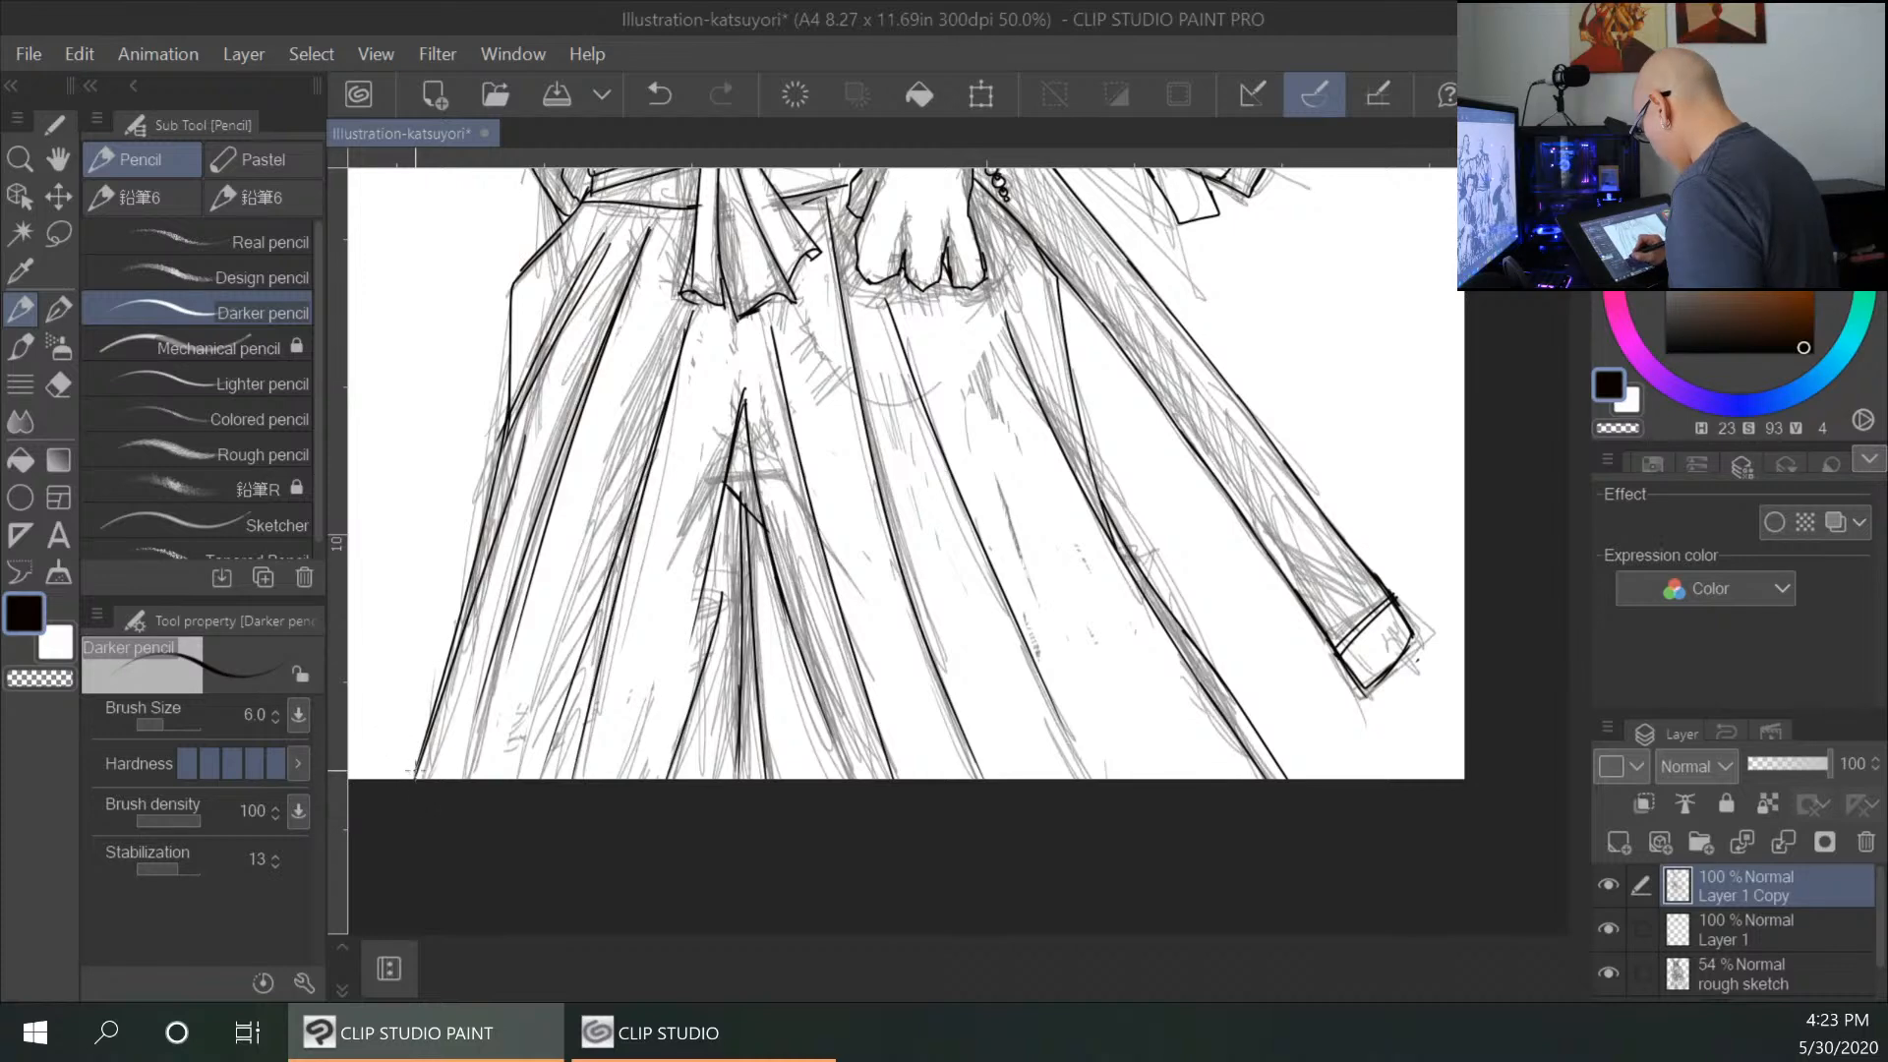
# Hide the rough sketch layer and ink a short fold line between the two scabbards beside the wrist beads.
pyautogui.moveTo(886, 320); pyautogui.dragTo(750, 815)
pyautogui.moveTo(1032, 691); pyautogui.dragTo(1077, 634)
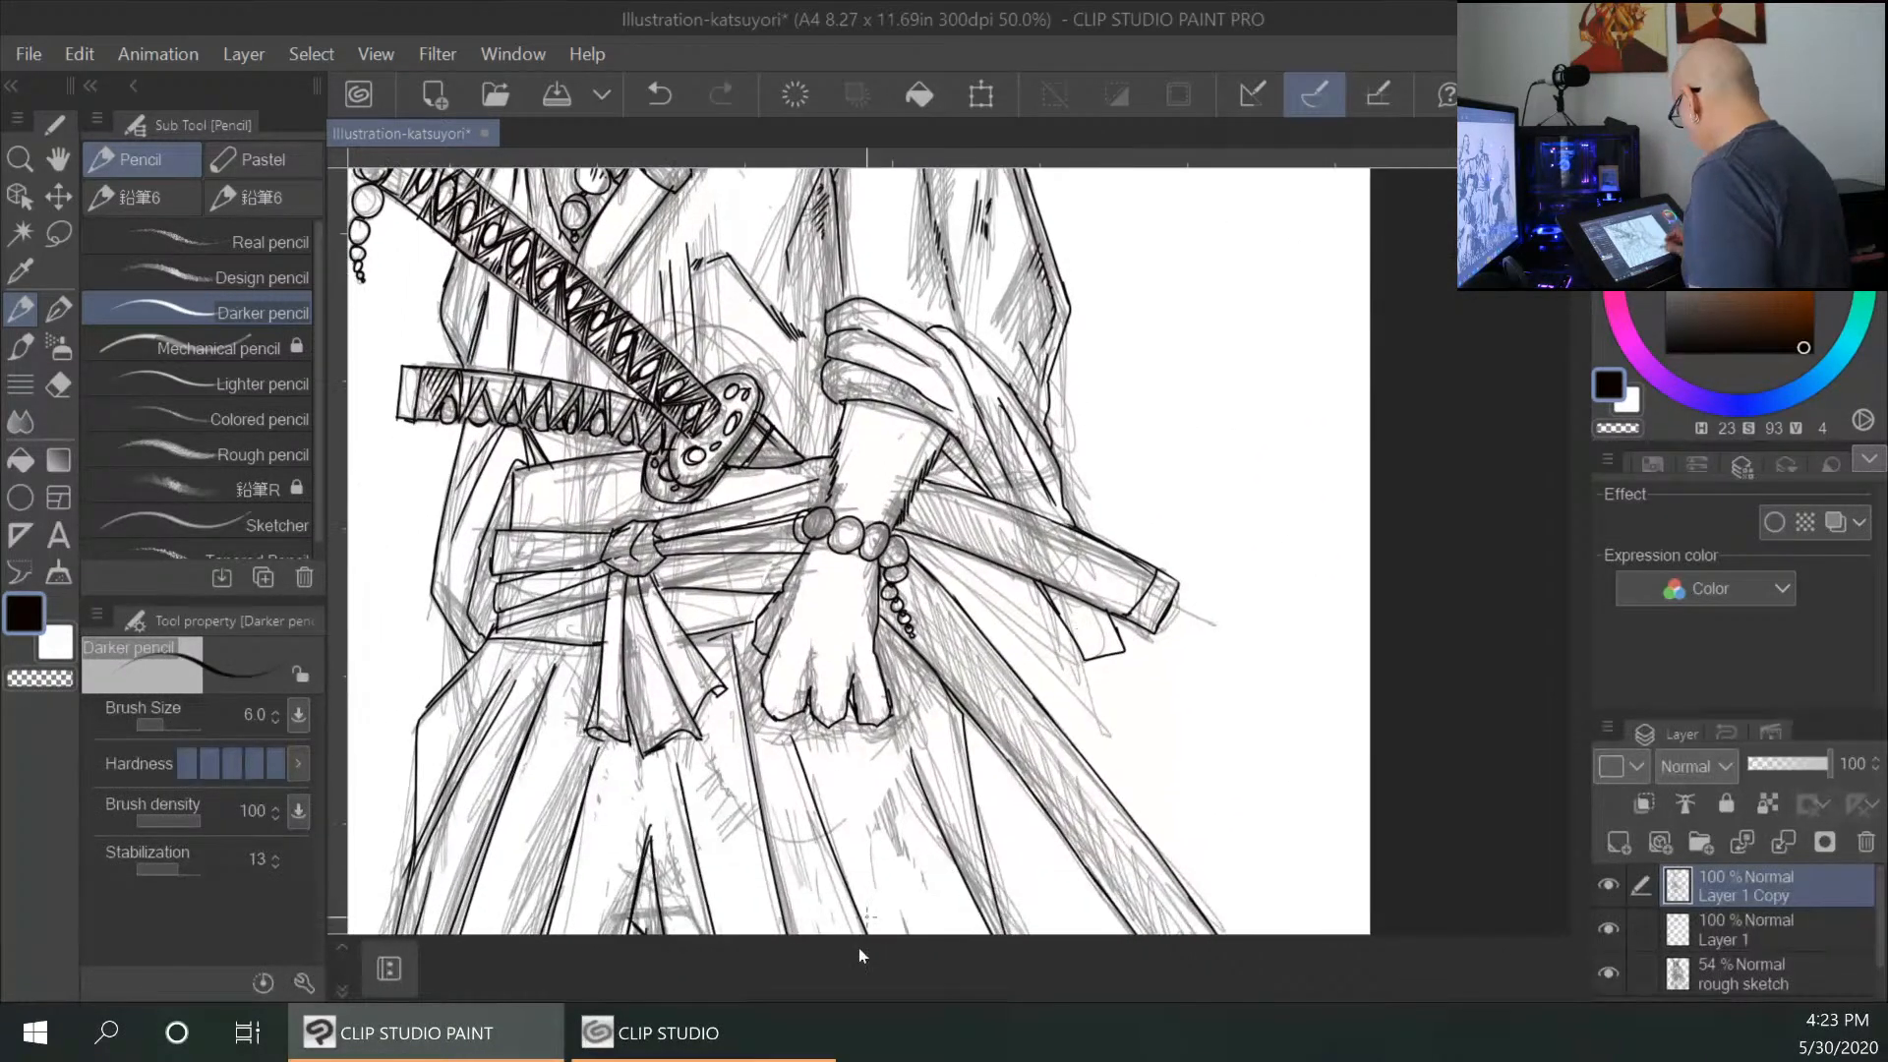
pyautogui.click(1608, 972)
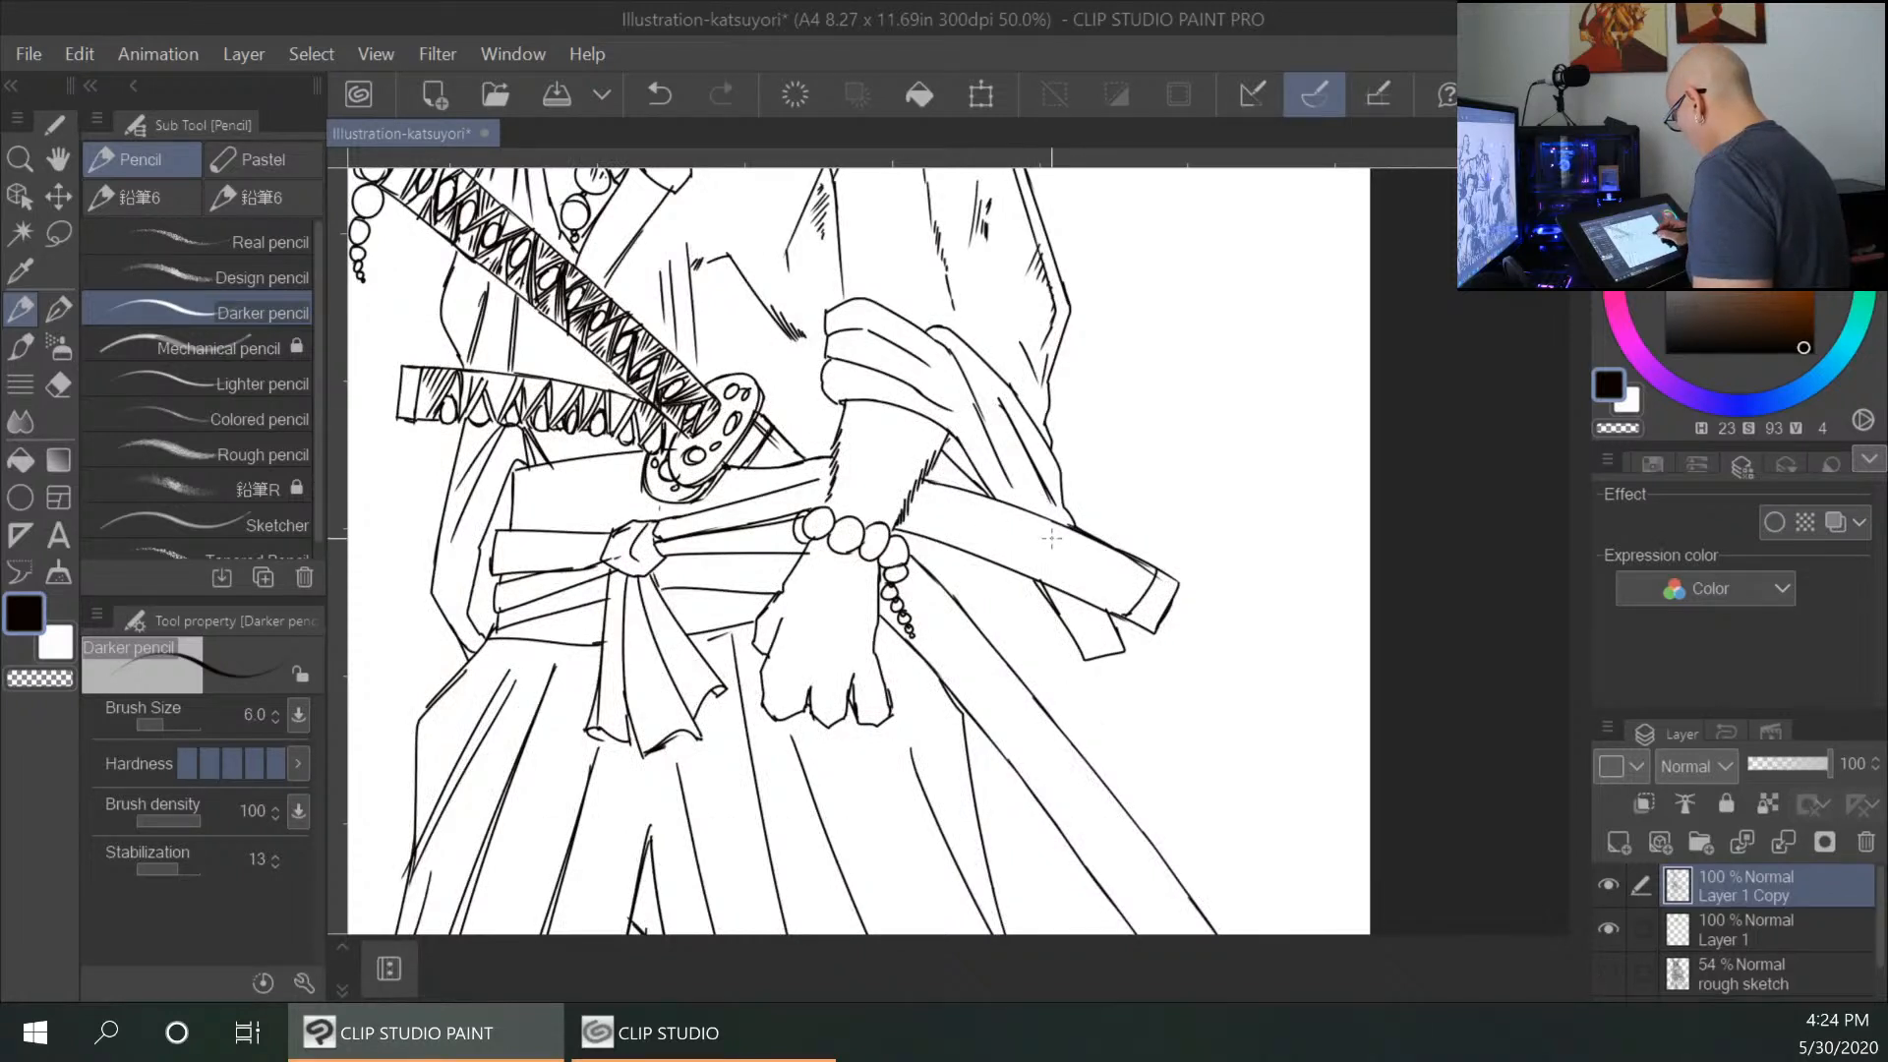
pyautogui.moveTo(947, 544); pyautogui.dragTo(965, 604)
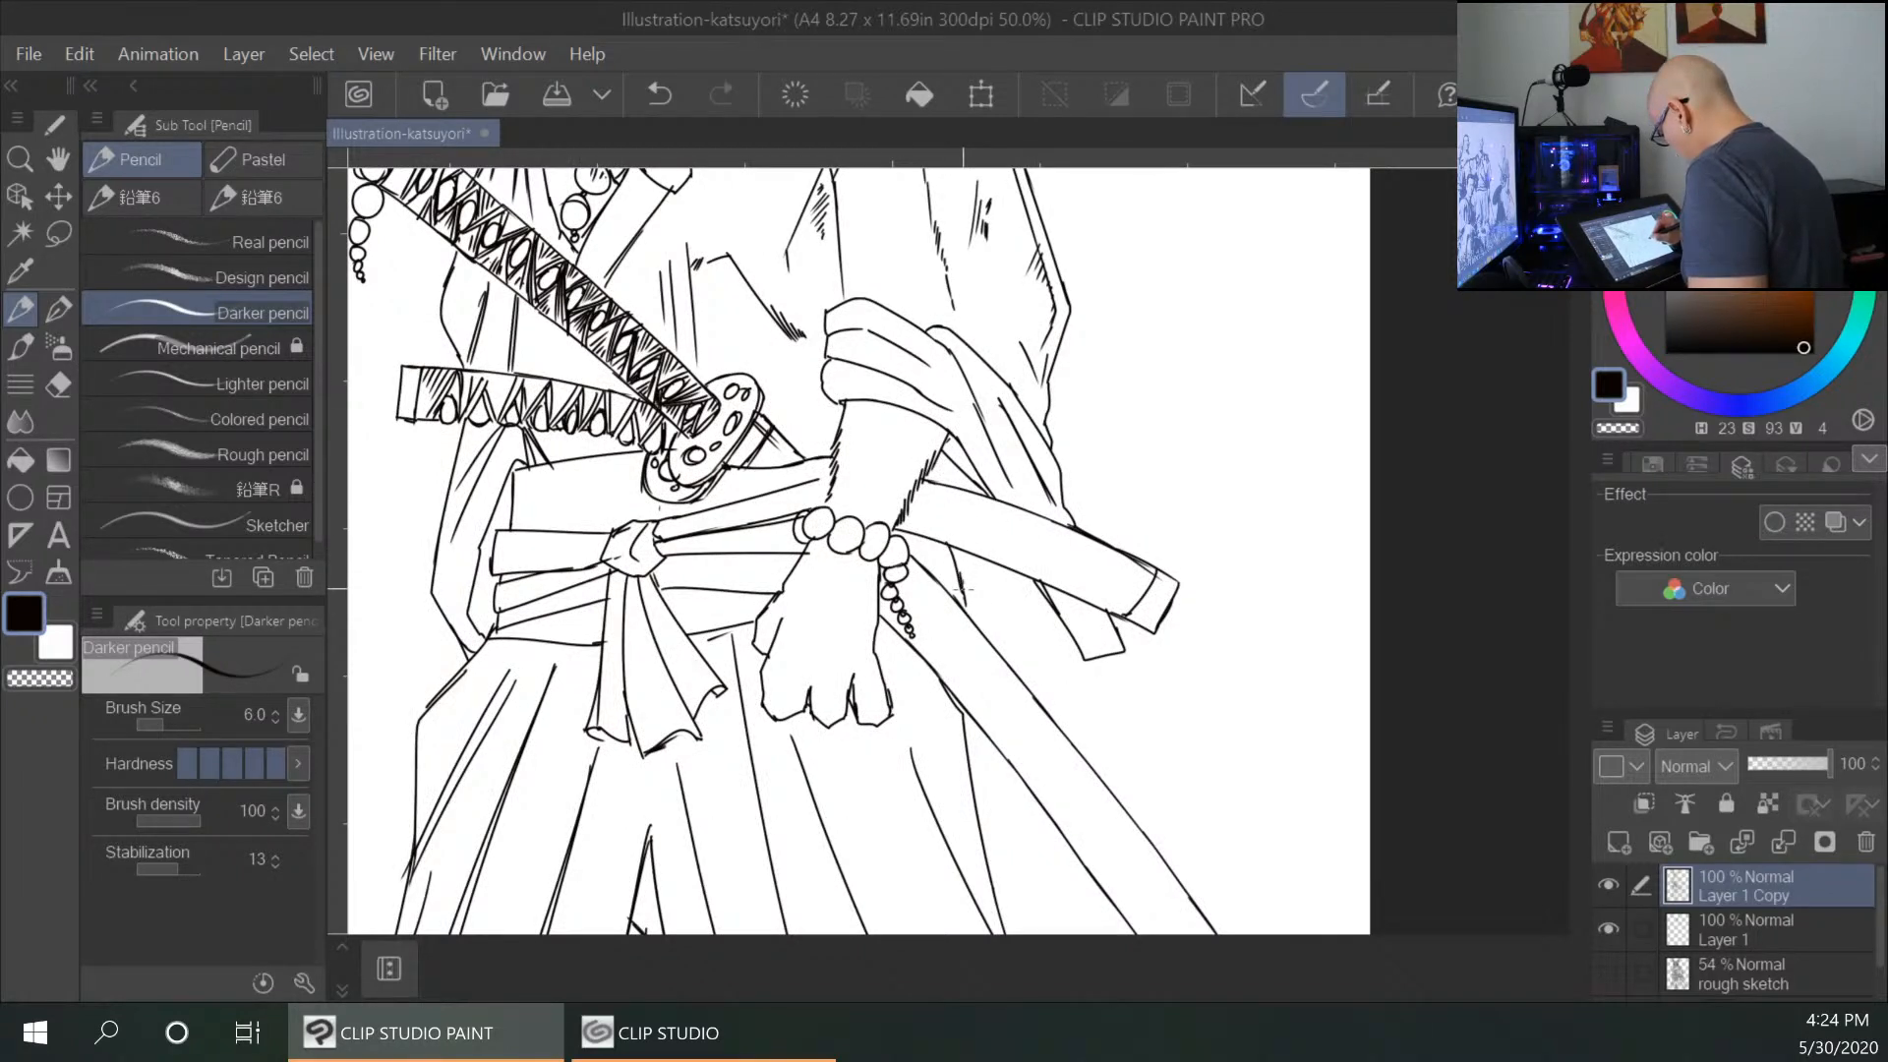
# Examine the clean line art across the whole figure and around the shorter scabbard's end.
pyautogui.moveTo(1048, 353); pyautogui.dragTo(1163, 675)
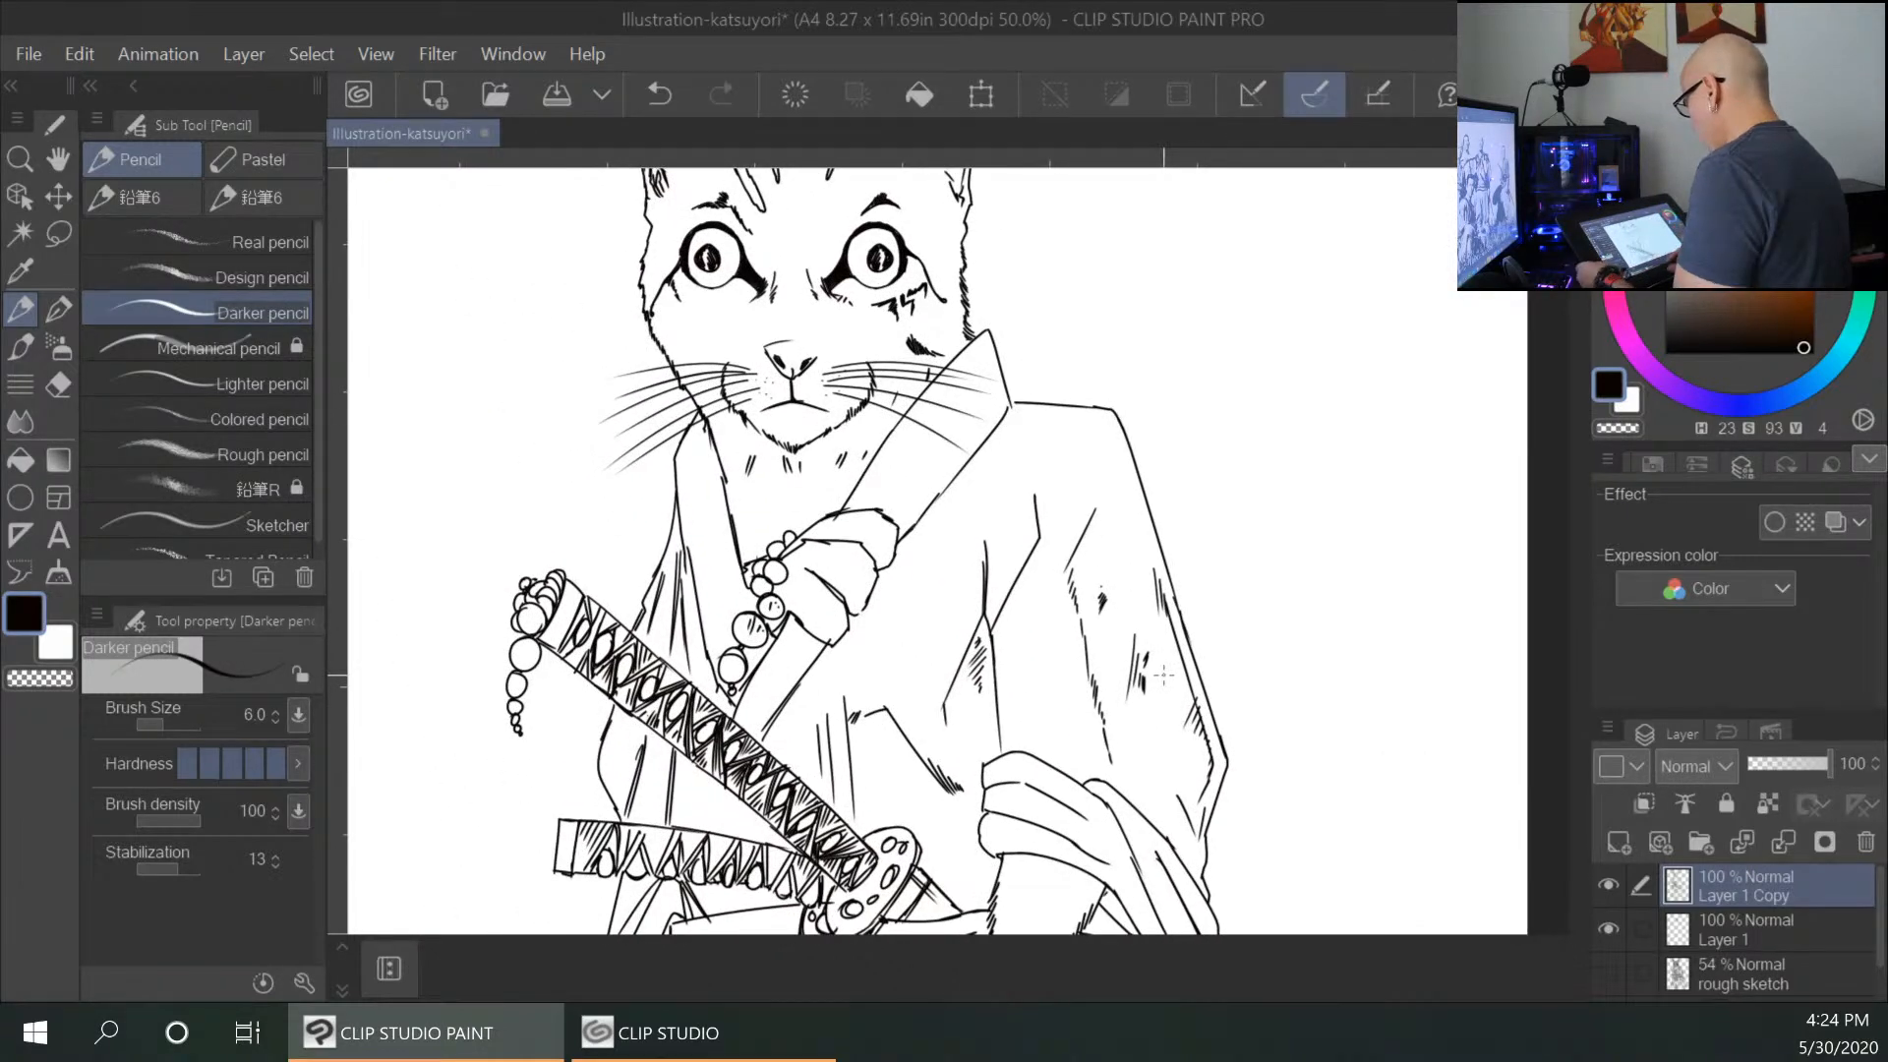
pyautogui.hotkey('ctrl', '-')
pyautogui.hotkey('ctrl', '-')
pyautogui.moveTo(1271, 790); pyautogui.dragTo(1099, 532)
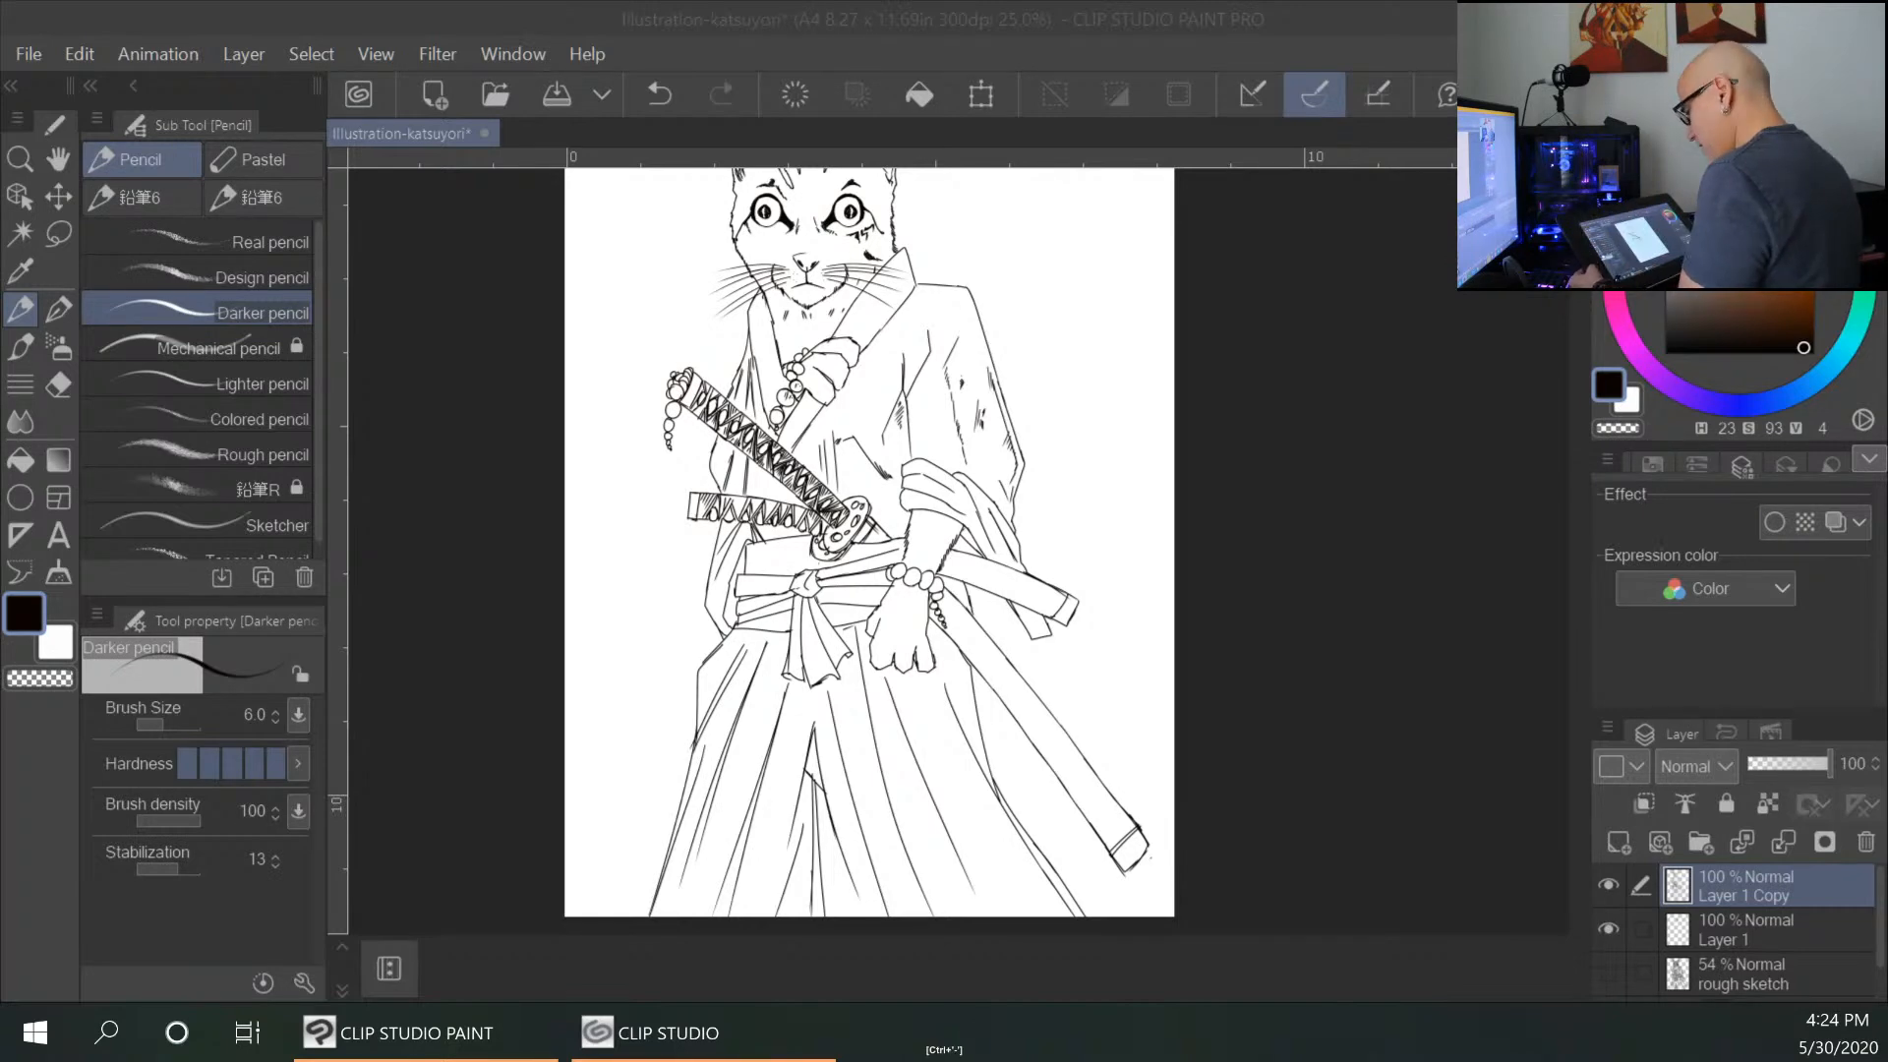
pyautogui.hotkey('ctrl', '+')
pyautogui.hotkey('ctrl', '+')
pyautogui.hotkey('ctrl', '+')
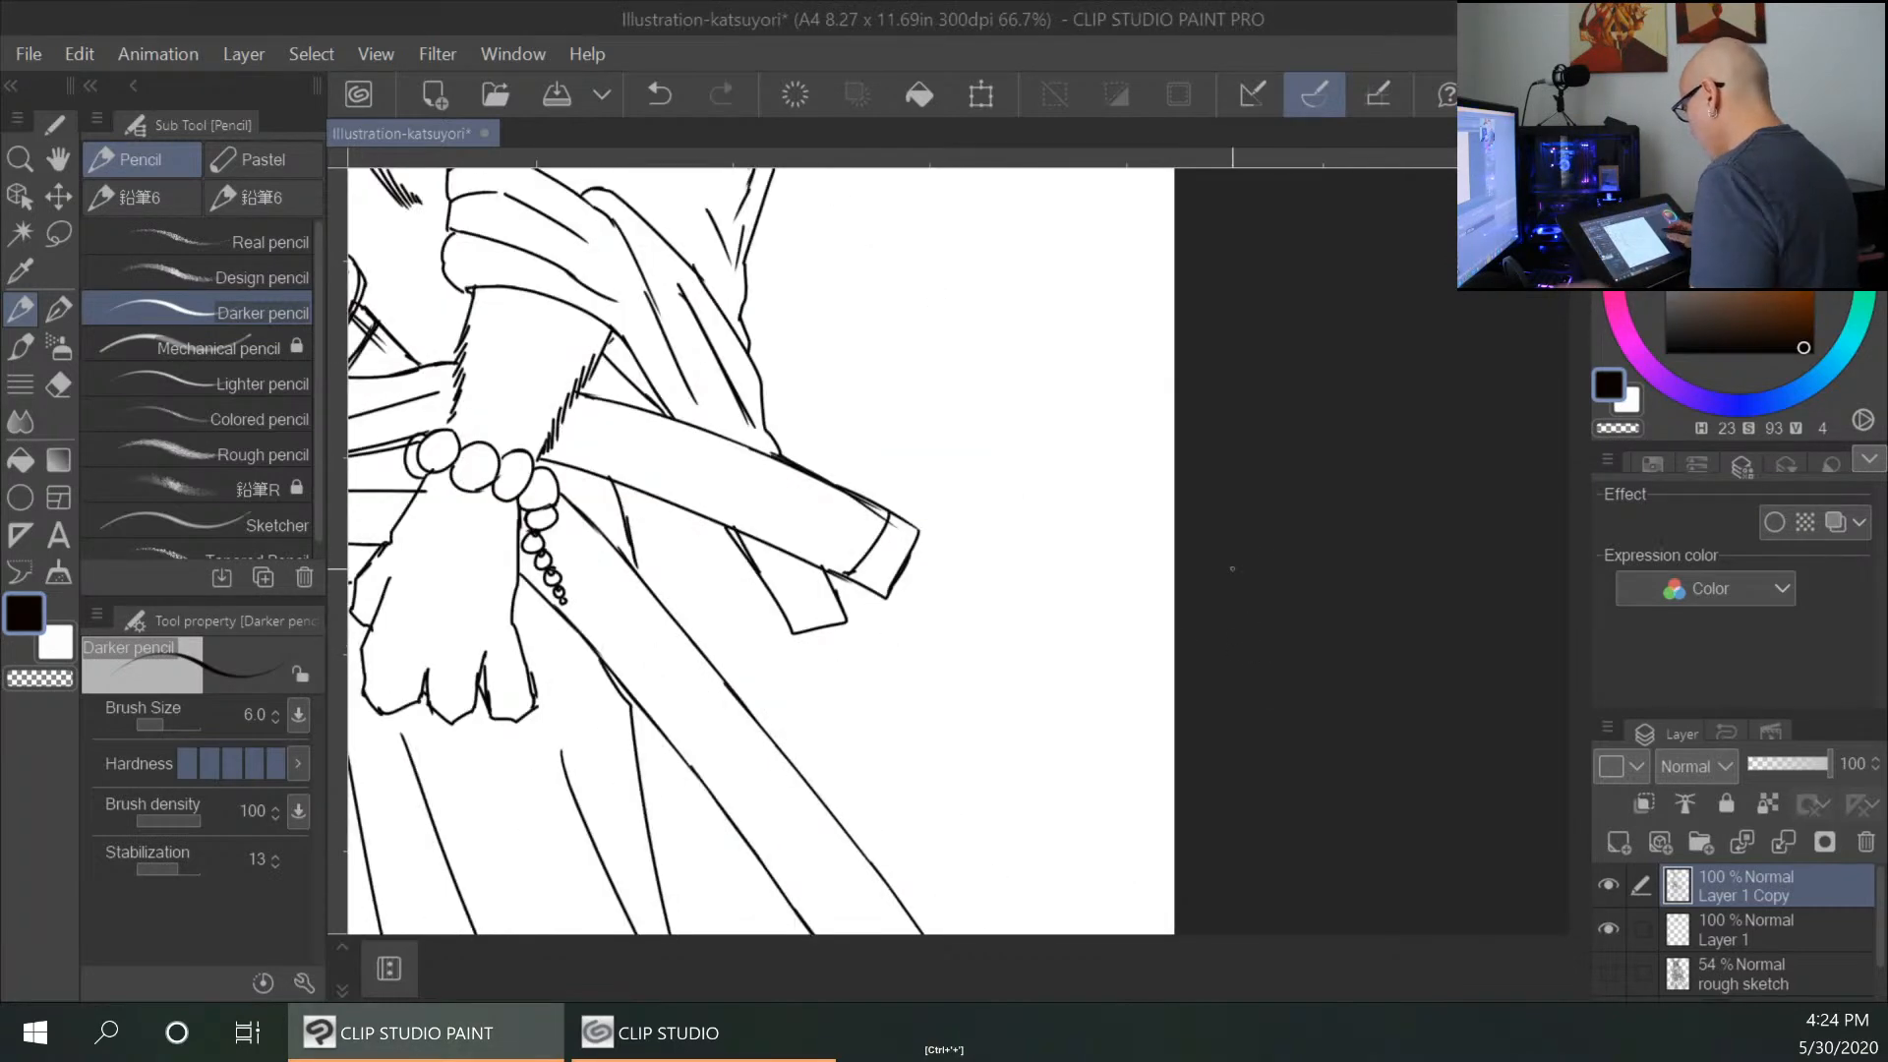
pyautogui.moveTo(1223, 464); pyautogui.dragTo(1283, 578)
pyautogui.hotkey('ctrl', '+')
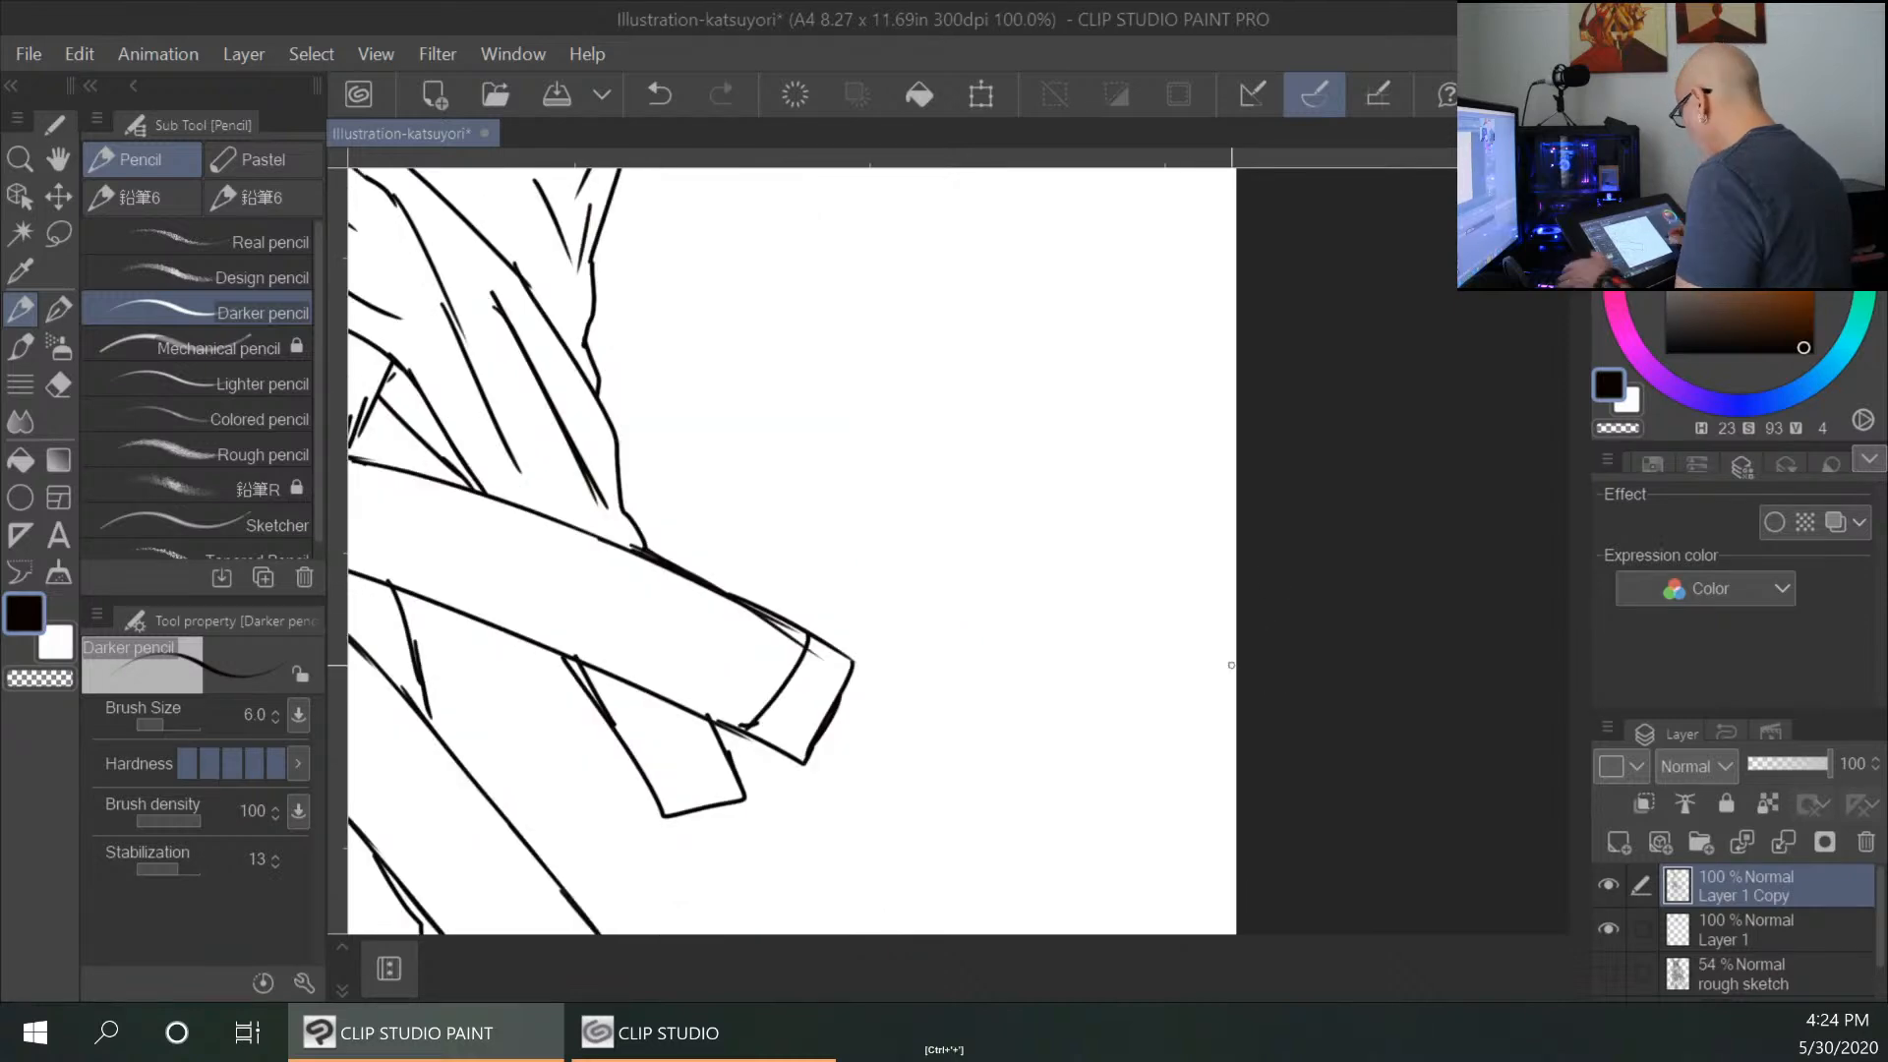
pyautogui.moveTo(1280, 415); pyautogui.dragTo(1371, 501)
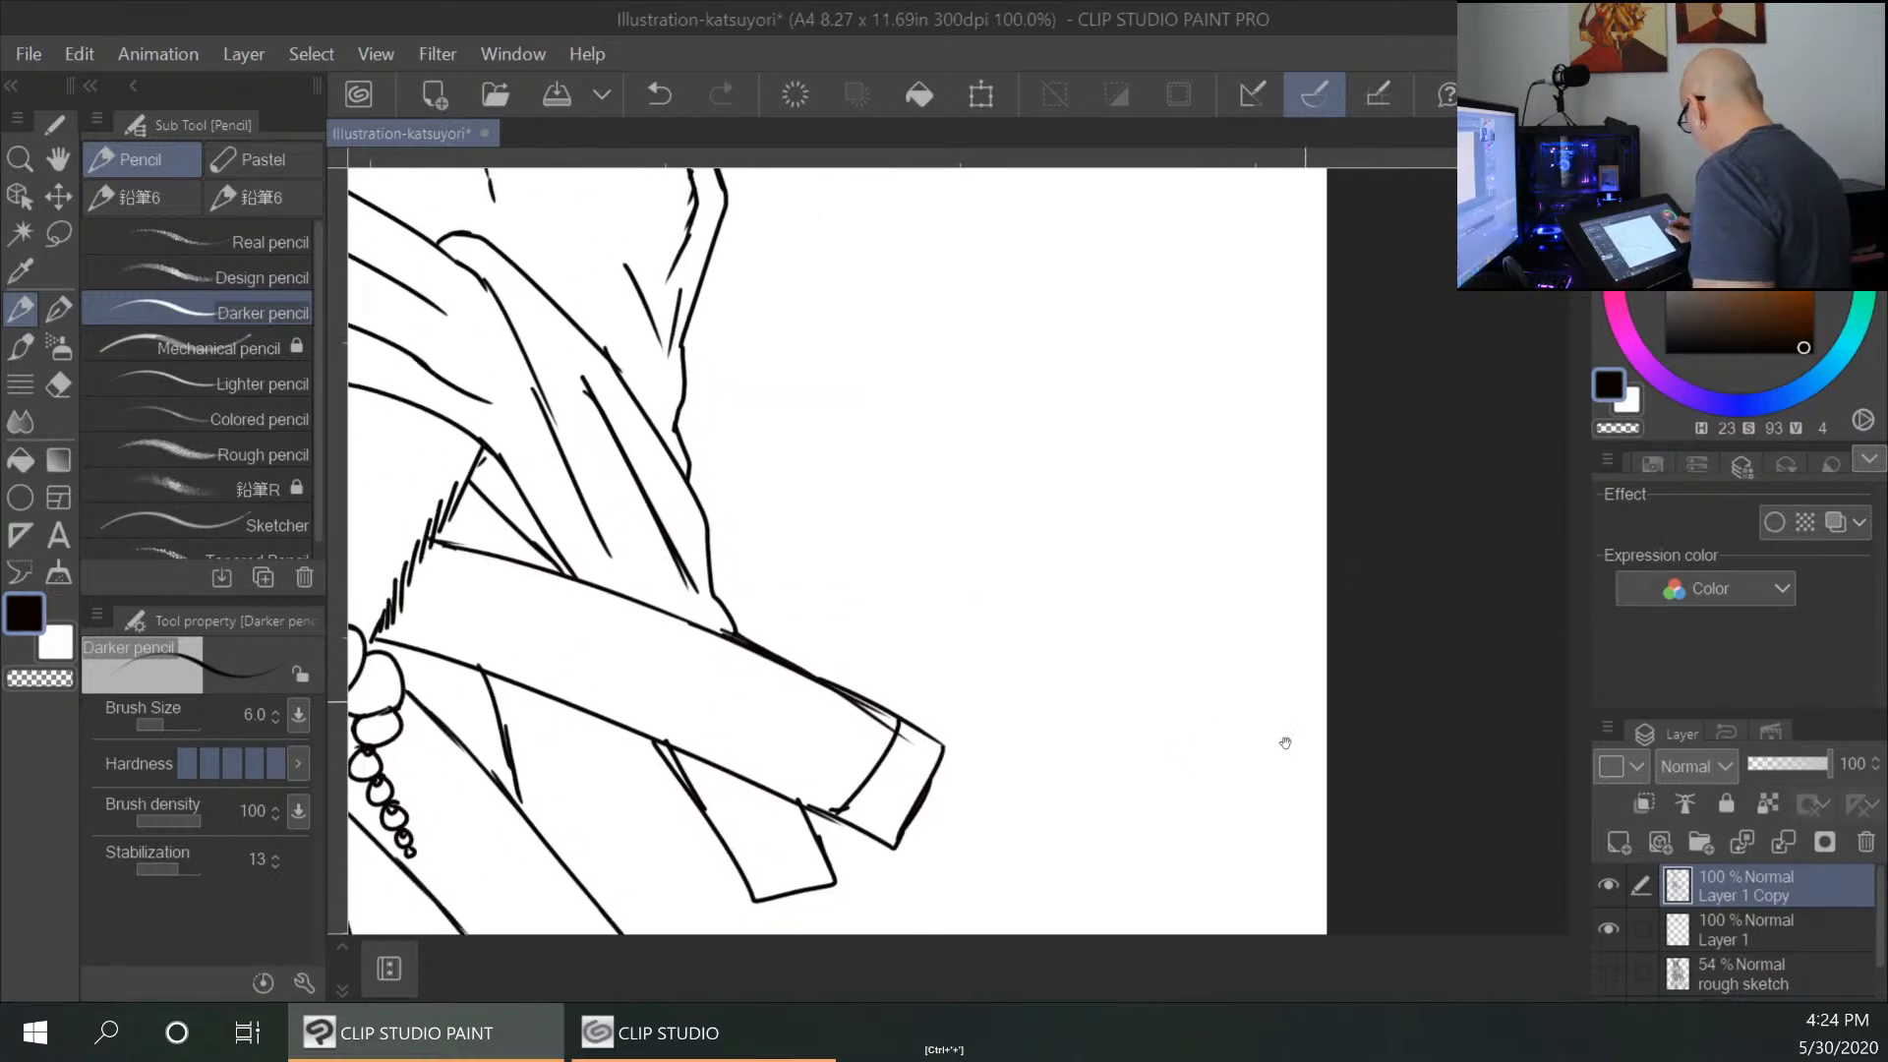
# Add a new layer above the line art and set the Darker pencil's brush size to 8.
pyautogui.click(1628, 834)
pyautogui.moveTo(998, 405); pyautogui.dragTo(1374, 725)
pyautogui.moveTo(949, 614); pyautogui.dragTo(1121, 564)
pyautogui.moveTo(921, 489); pyautogui.dragTo(1172, 639)
pyautogui.press(']')
pyautogui.press(']')
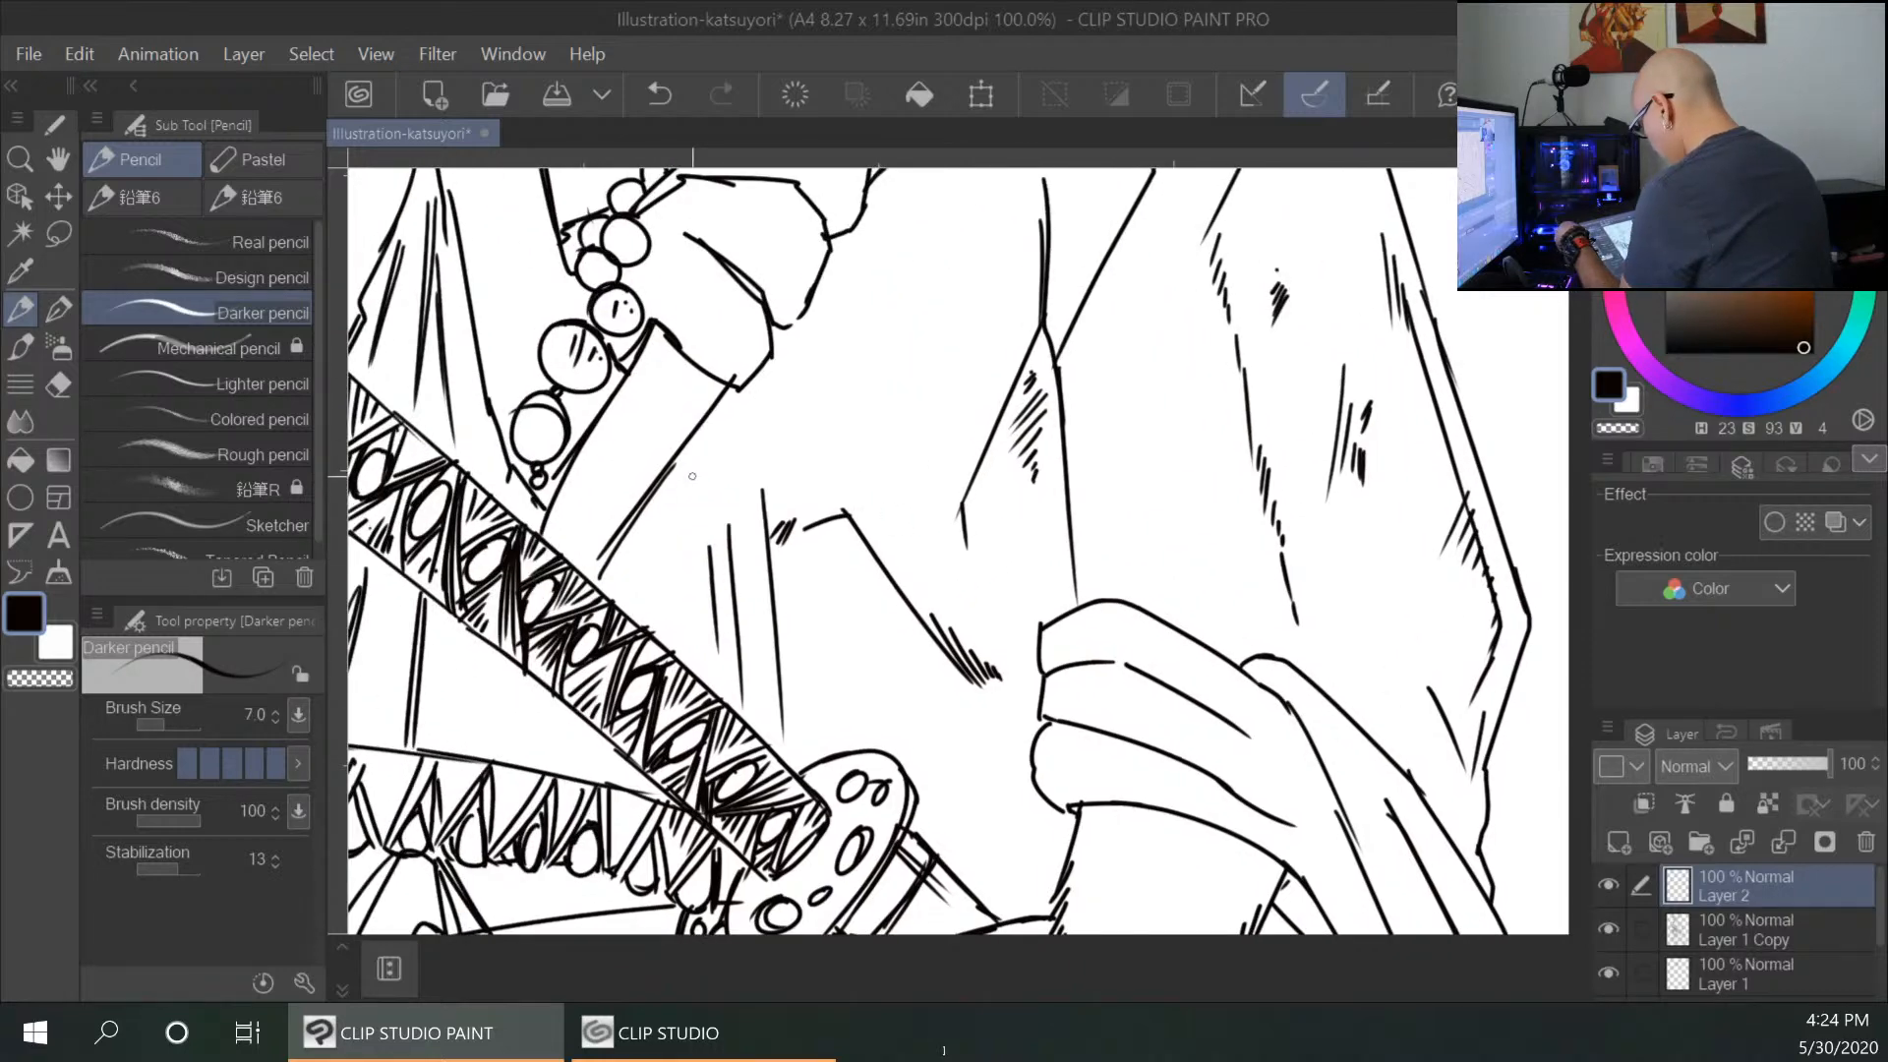
# Thicken the collar edge below the raised hand and ink its continuation between the two sword handles.
pyautogui.moveTo(738, 383); pyautogui.dragTo(602, 582)
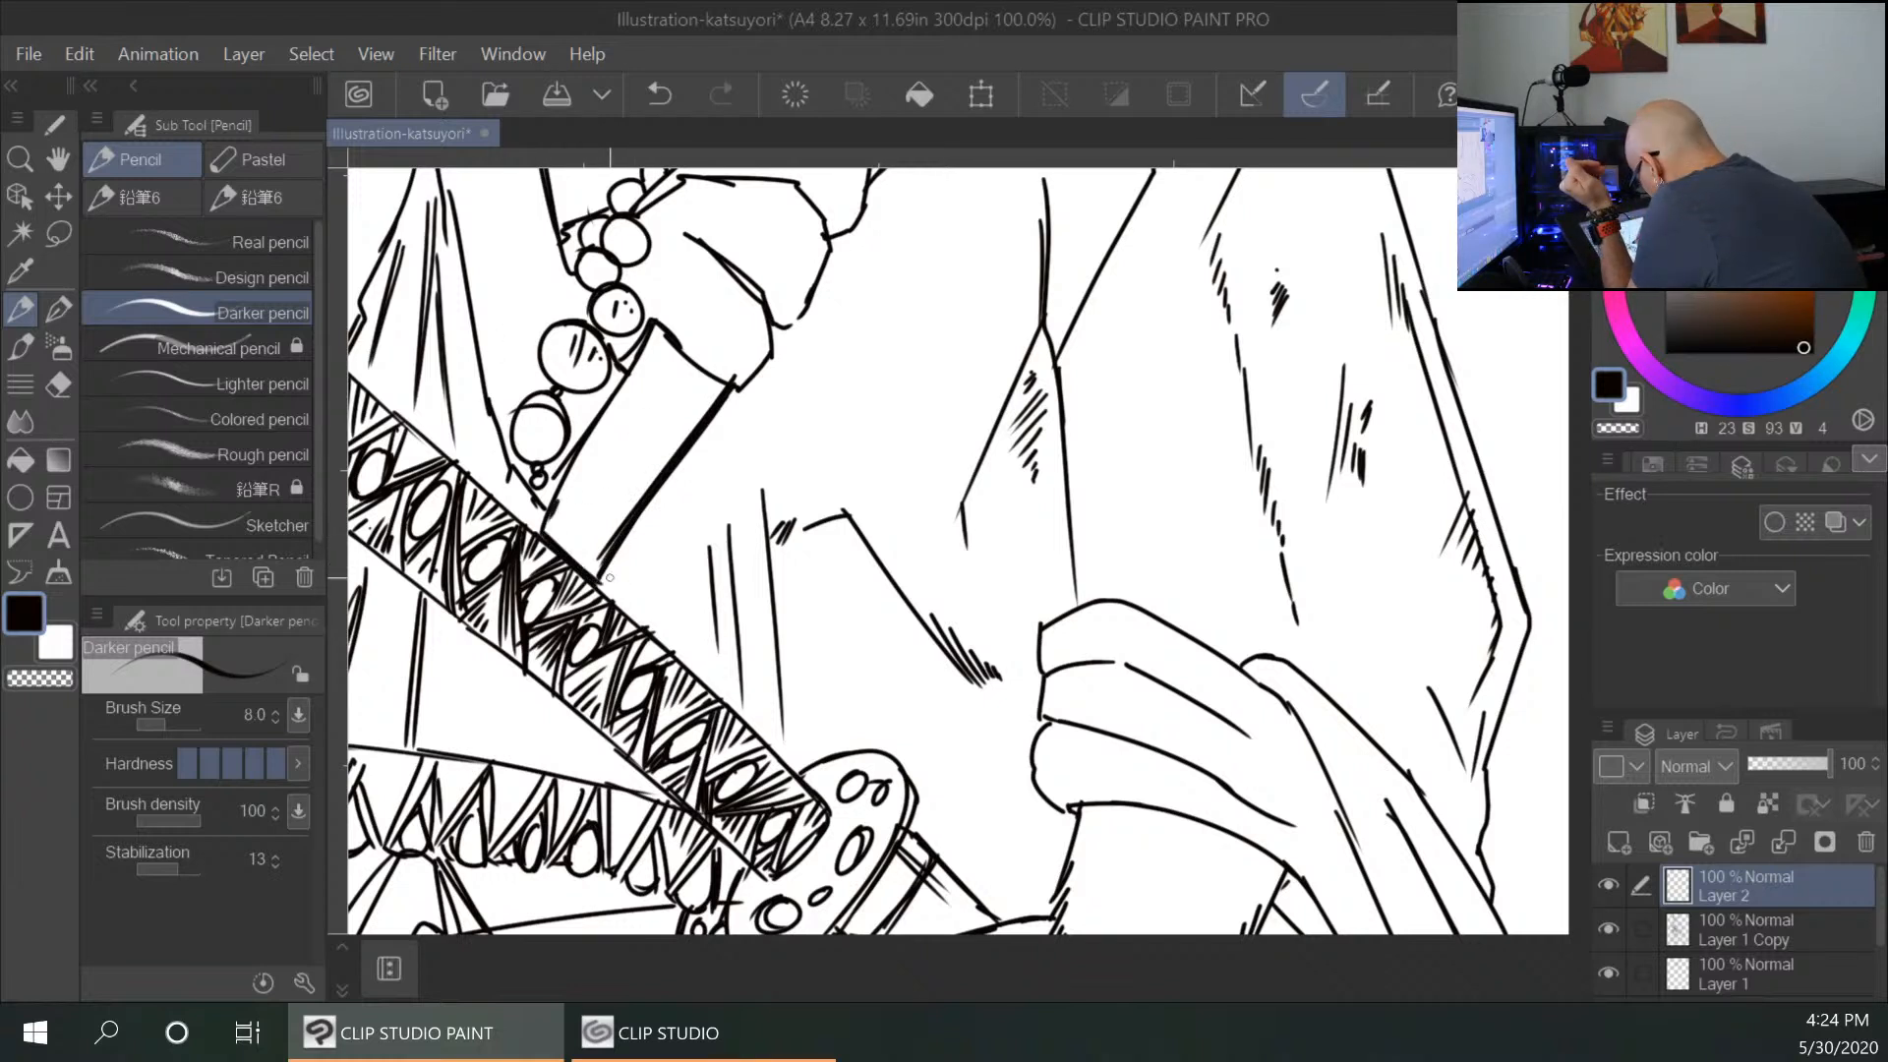
pyautogui.moveTo(492, 649); pyautogui.dragTo(462, 735)
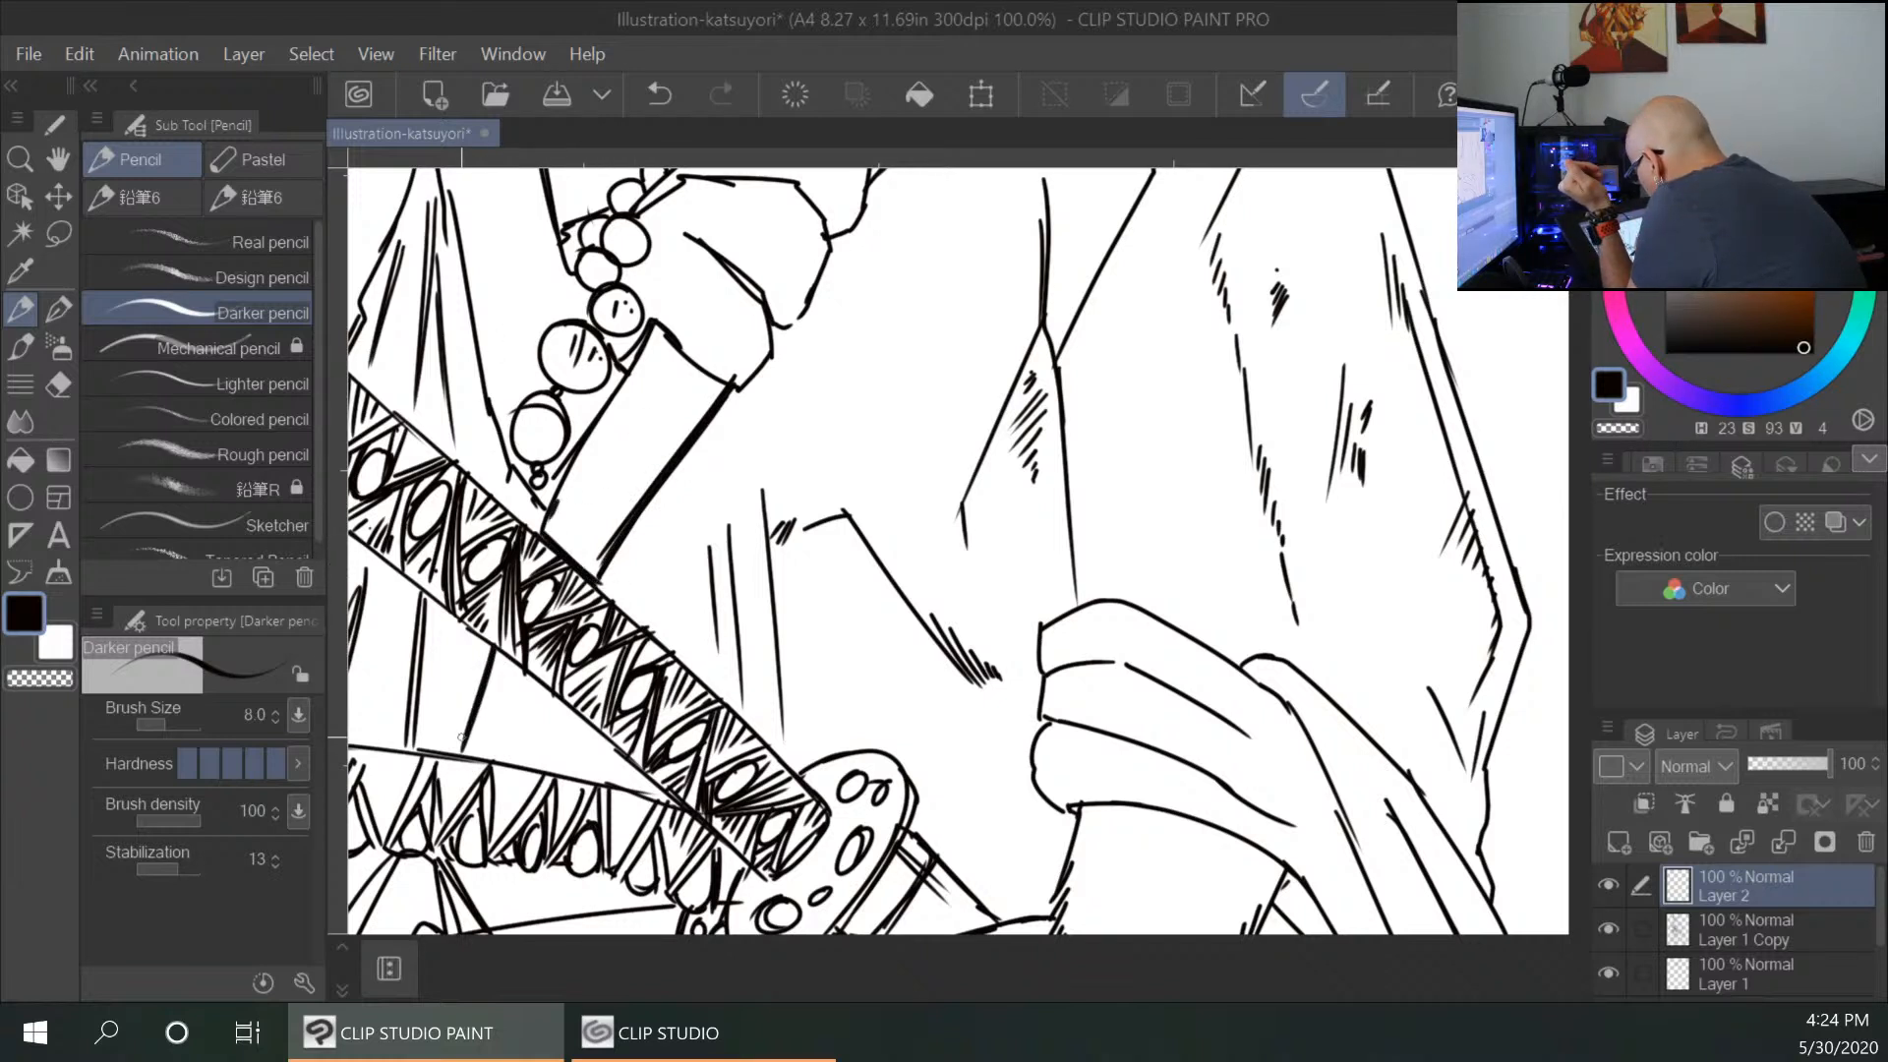
pyautogui.moveTo(548, 688)
pyautogui.mouseDown()
pyautogui.moveTo(506, 774)
pyautogui.moveTo(461, 764)
pyautogui.mouseUp()
pyautogui.moveTo(533, 746); pyautogui.dragTo(519, 758)
# Thicken the outlines of the prayer beads hanging from the raised hand.
pyautogui.moveTo(546, 394)
pyautogui.mouseDown()
pyautogui.moveTo(516, 411)
pyautogui.moveTo(535, 462)
pyautogui.mouseUp()
pyautogui.moveTo(564, 323)
pyautogui.mouseDown()
pyautogui.moveTo(539, 340)
pyautogui.moveTo(587, 399)
pyautogui.moveTo(608, 373)
pyautogui.mouseUp()
pyautogui.moveTo(603, 289)
pyautogui.mouseDown()
pyautogui.moveTo(595, 322)
pyautogui.moveTo(615, 334)
pyautogui.mouseUp()
pyautogui.moveTo(597, 248); pyautogui.dragTo(587, 289)
pyautogui.moveTo(612, 220)
pyautogui.mouseDown()
pyautogui.moveTo(604, 263)
pyautogui.moveTo(634, 257)
pyautogui.mouseUp()
# Thicken the outlines of the raised hand's fingers and back, along with the small beads beside it.
pyautogui.moveTo(655, 322); pyautogui.dragTo(753, 383)
pyautogui.moveTo(724, 256)
pyautogui.mouseDown()
pyautogui.moveTo(763, 311)
pyautogui.moveTo(770, 372)
pyautogui.moveTo(812, 280)
pyautogui.mouseUp()
pyautogui.moveTo(806, 194)
pyautogui.mouseDown()
pyautogui.moveTo(830, 237)
pyautogui.moveTo(801, 307)
pyautogui.mouseUp()
pyautogui.moveTo(964, 410); pyautogui.dragTo(924, 755)
pyautogui.moveTo(598, 552)
pyautogui.mouseDown()
pyautogui.moveTo(723, 460)
pyautogui.moveTo(783, 458)
pyautogui.moveTo(826, 498)
pyautogui.moveTo(794, 588)
pyautogui.mouseUp()
pyautogui.moveTo(784, 464); pyautogui.dragTo(812, 483)
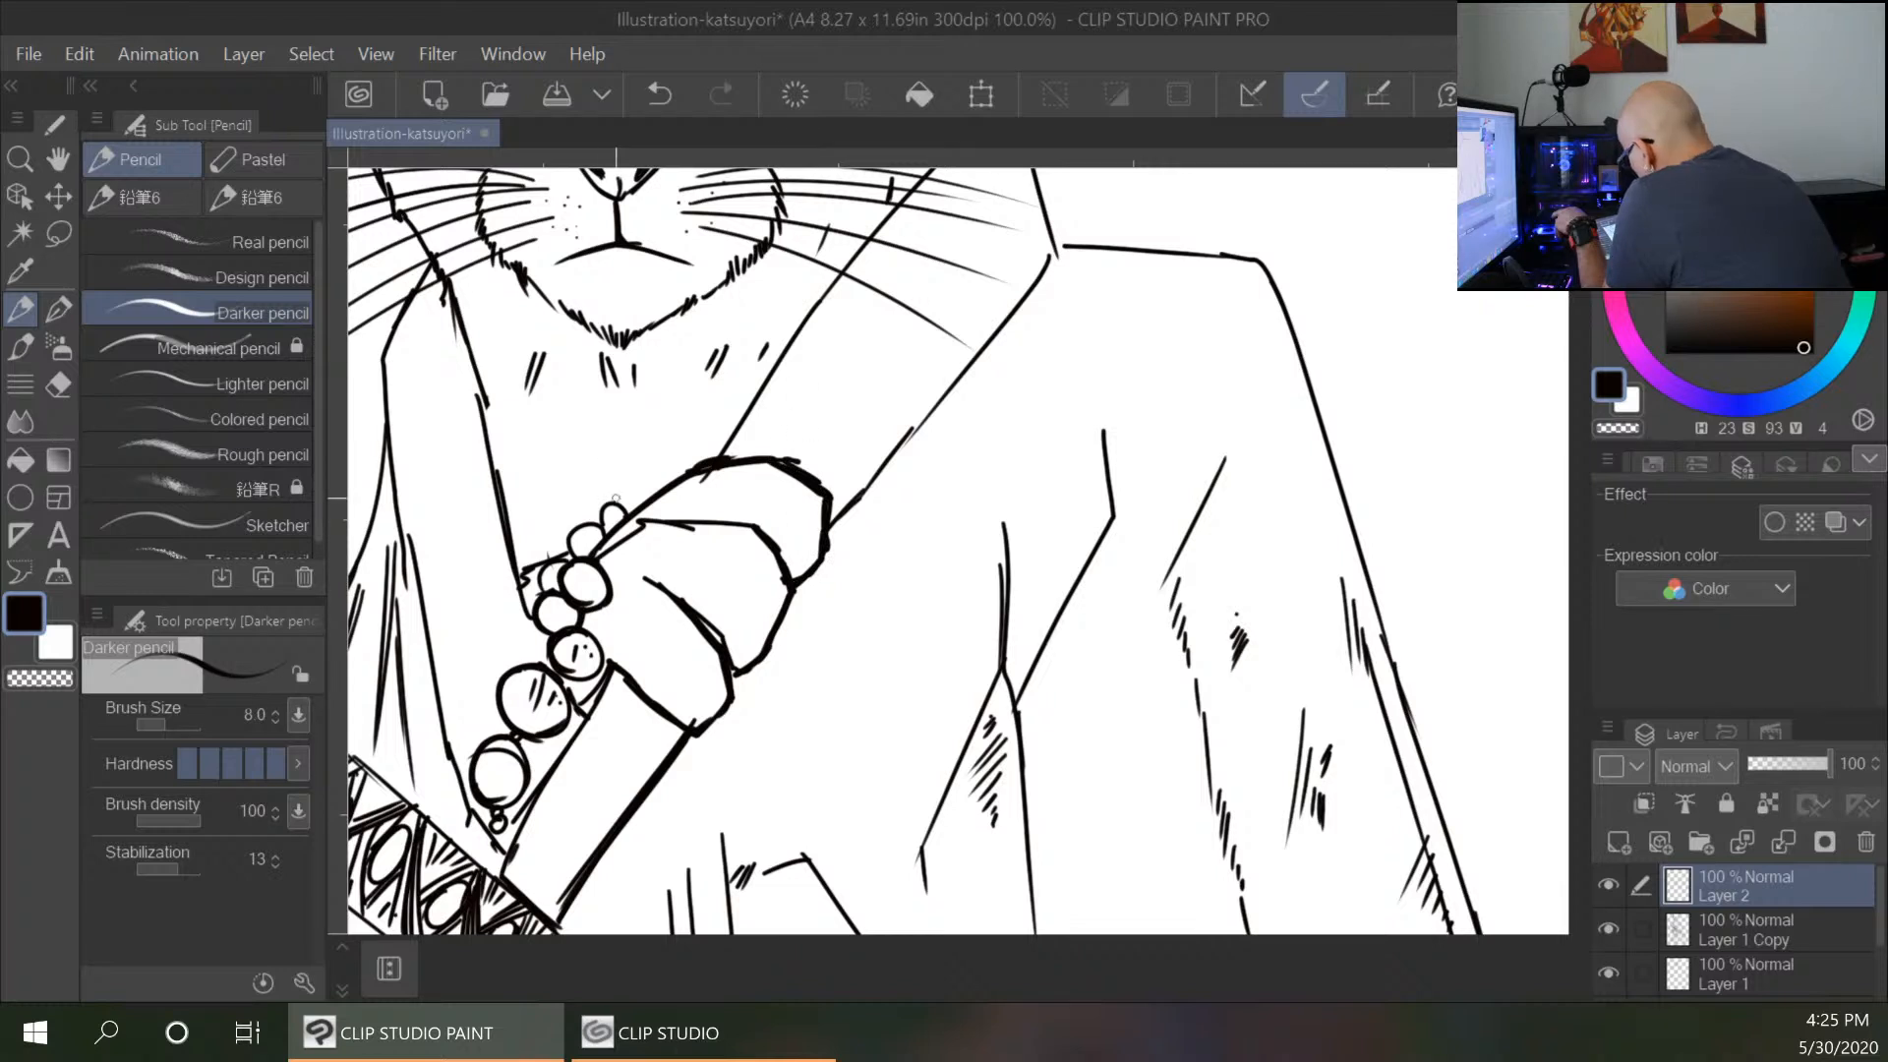
pyautogui.moveTo(586, 524)
pyautogui.mouseDown()
pyautogui.moveTo(575, 557)
pyautogui.moveTo(602, 542)
pyautogui.moveTo(543, 589)
pyautogui.mouseUp()
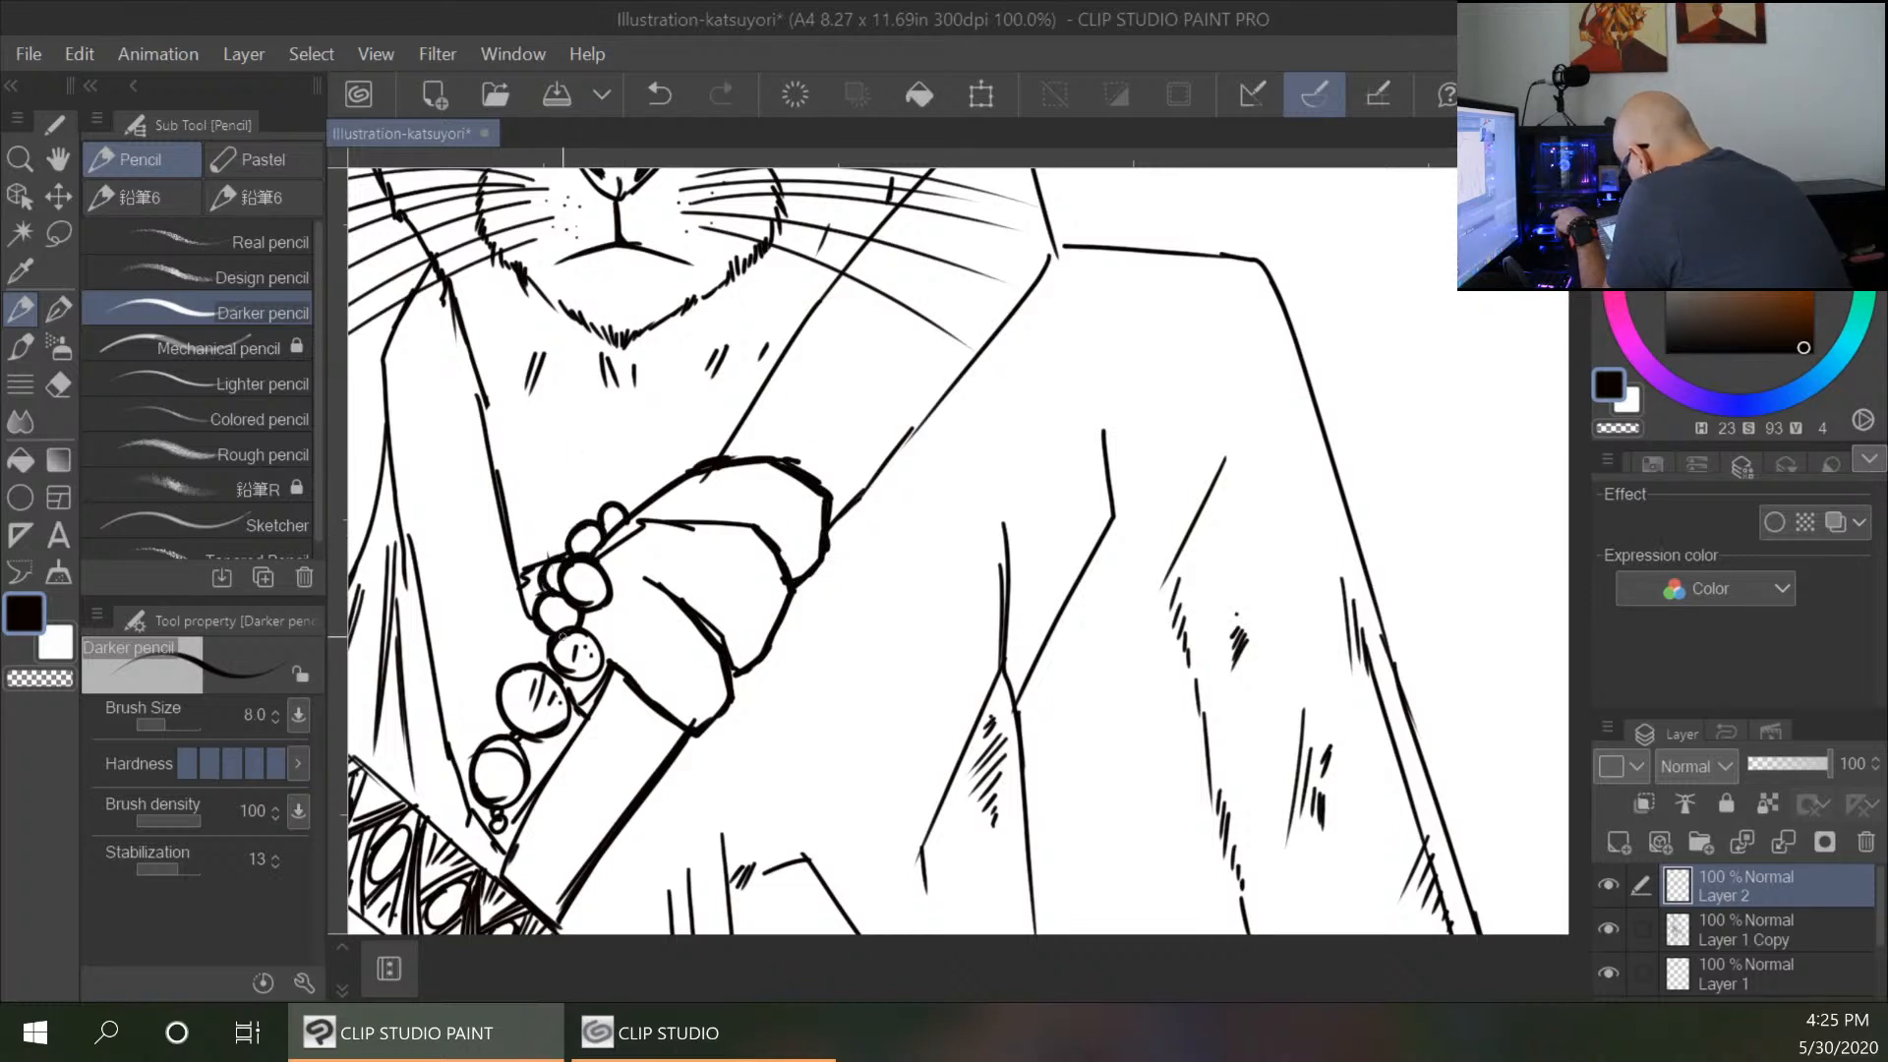
# Thicken both edges of the collar band that runs from under the whiskers down to the hanging beads.
pyautogui.moveTo(461, 315); pyautogui.dragTo(515, 594)
pyautogui.moveTo(384, 373); pyautogui.dragTo(407, 546)
pyautogui.moveTo(391, 464)
pyautogui.mouseDown()
pyautogui.moveTo(404, 551)
pyautogui.moveTo(422, 495)
pyautogui.moveTo(418, 659)
pyautogui.moveTo(426, 629)
pyautogui.moveTo(453, 772)
pyautogui.mouseUp()
pyautogui.moveTo(434, 694); pyautogui.dragTo(499, 859)
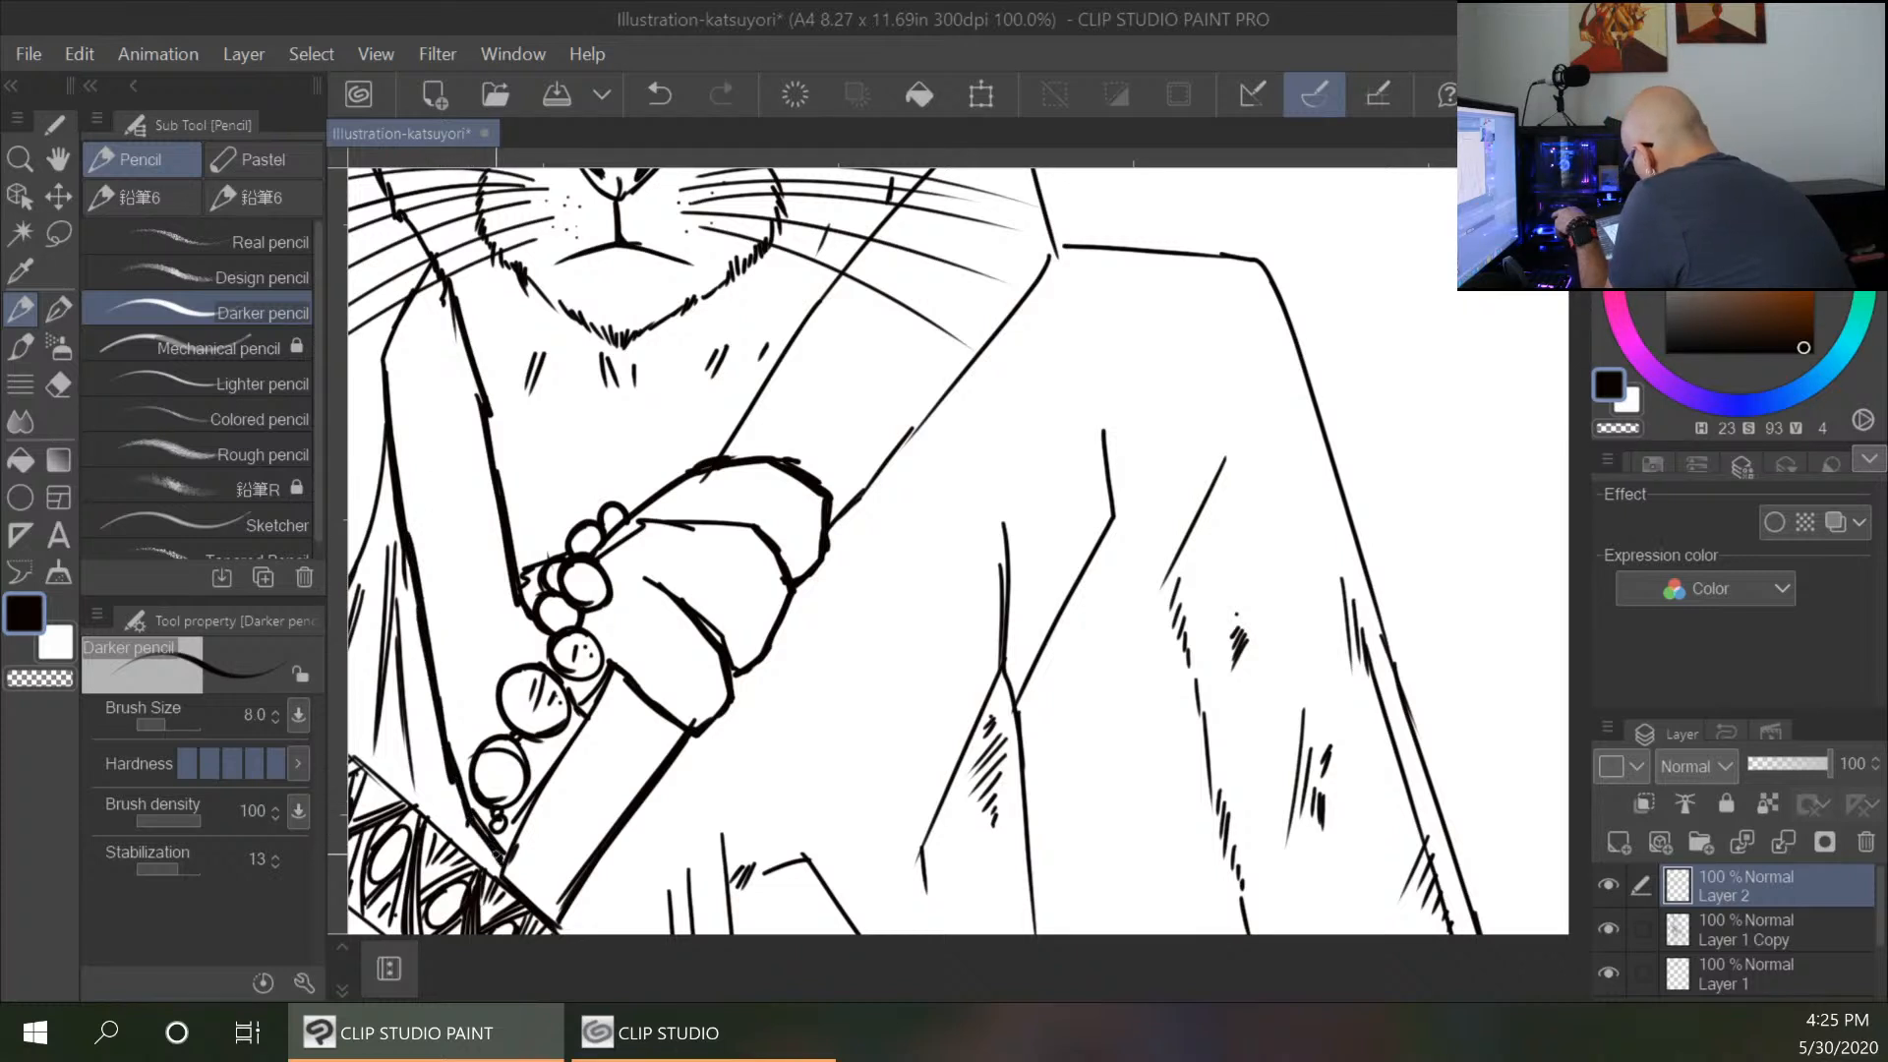
# Thicken the outer edge of the opposite collar from the raised hand up to the shoulder seam, filling its corner heavier.
pyautogui.moveTo(829, 534); pyautogui.dragTo(920, 422)
pyautogui.moveTo(870, 486); pyautogui.dragTo(1070, 251)
pyautogui.moveTo(986, 358); pyautogui.dragTo(970, 373)
pyautogui.moveTo(1038, 287); pyautogui.dragTo(1069, 251)
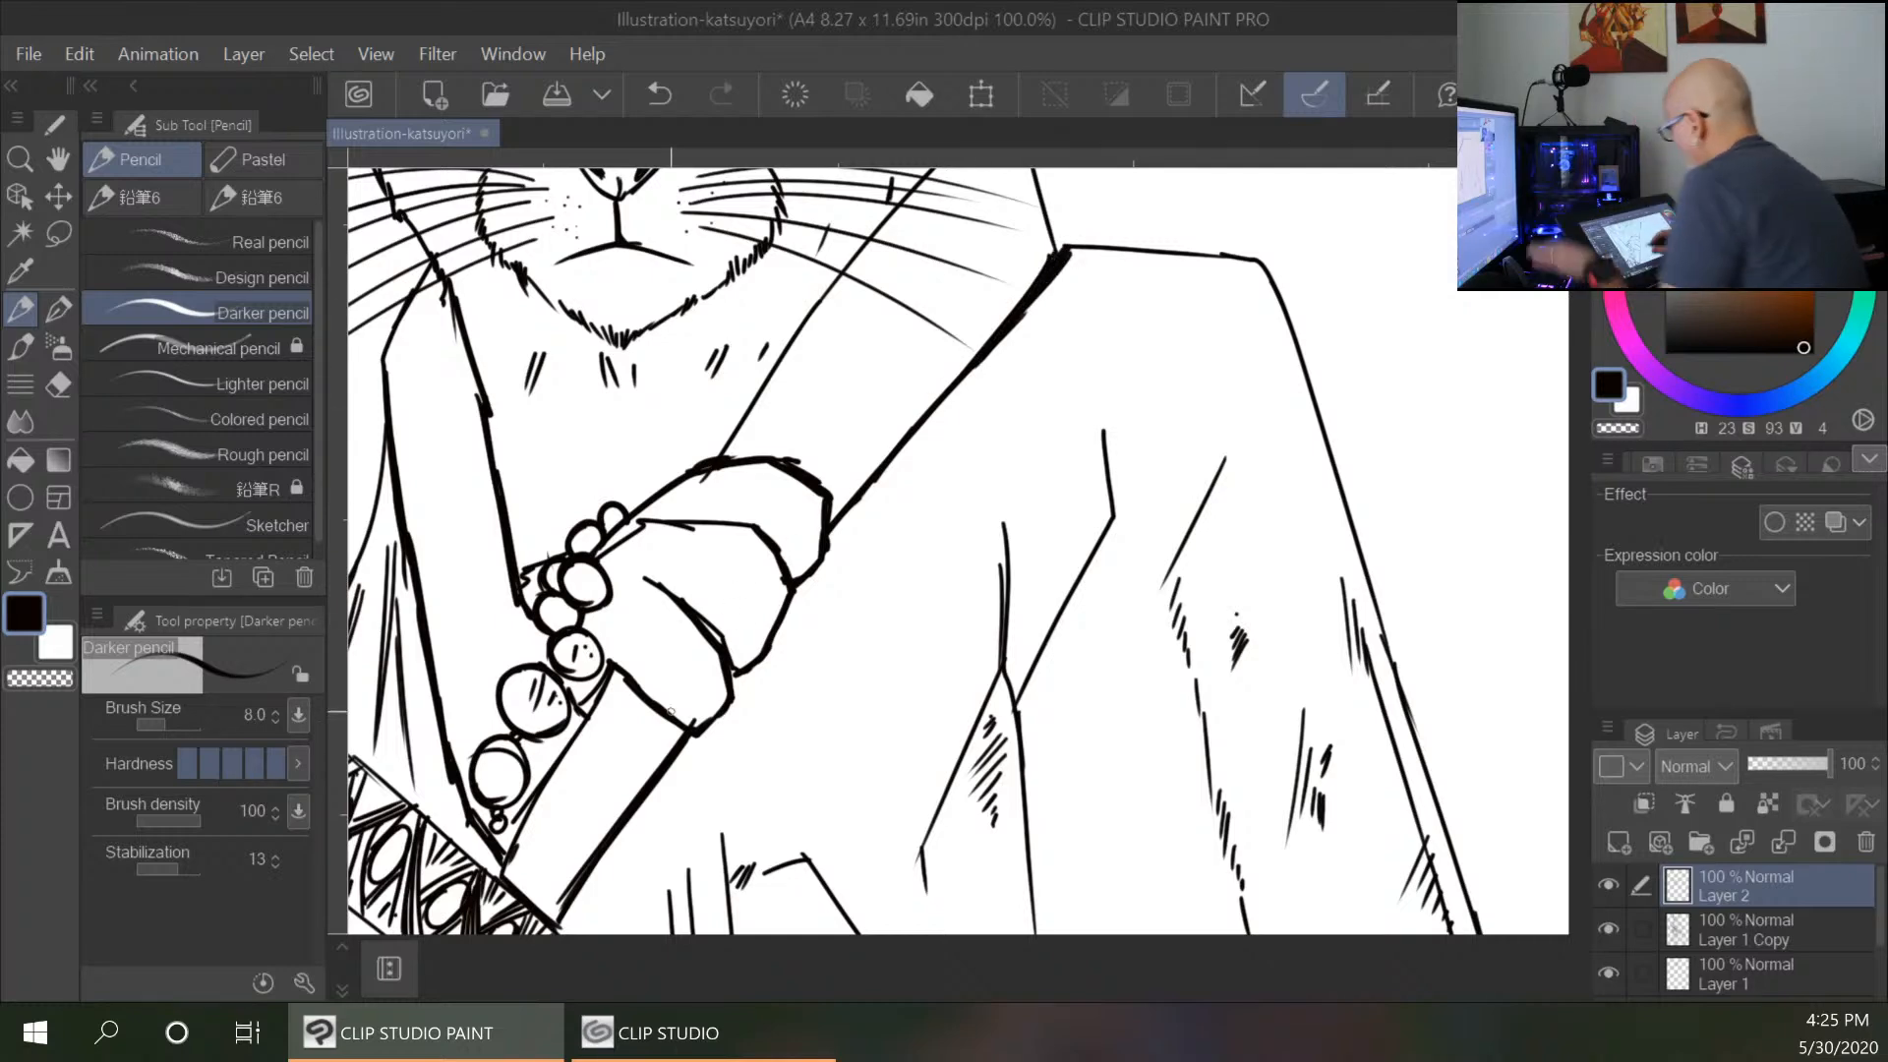
# Thicken the inner edge of the same collar from the raised hand up to its peak beside the cheek.
pyautogui.moveTo(1155, 434); pyautogui.dragTo(1024, 805)
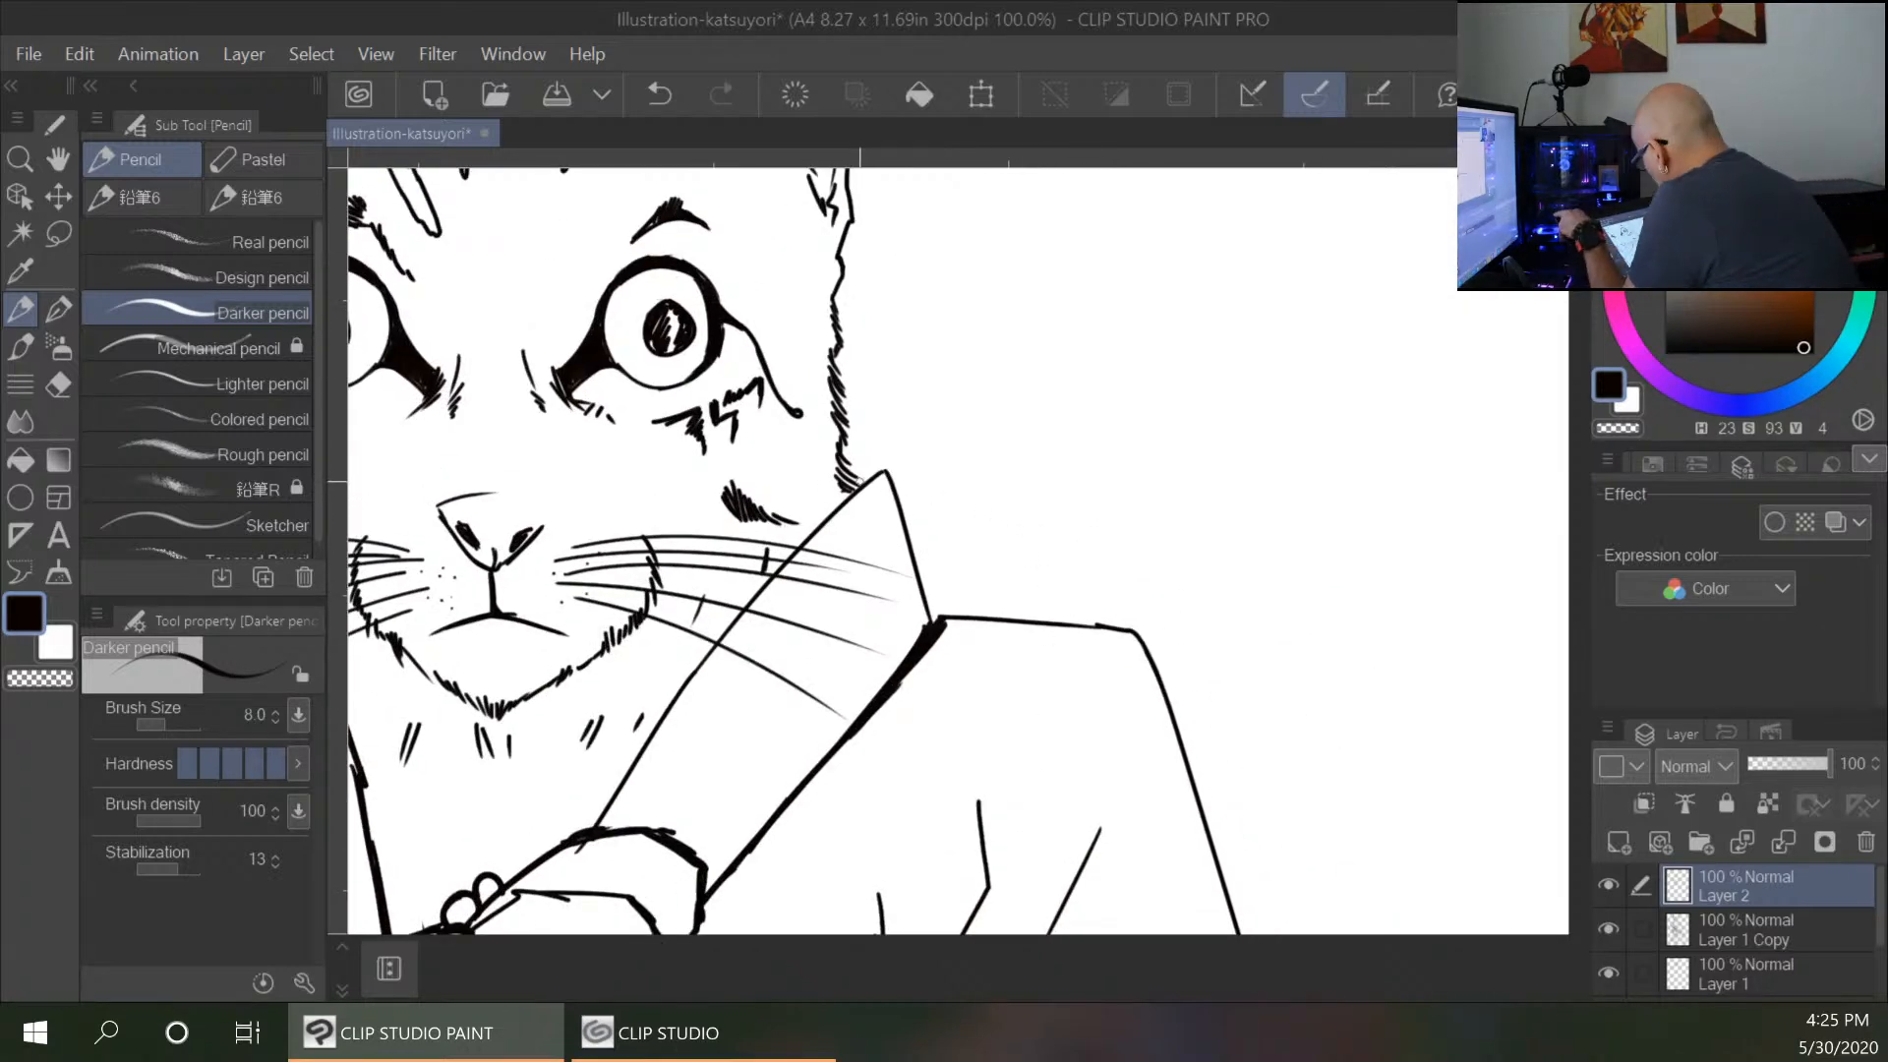
pyautogui.moveTo(791, 555); pyautogui.dragTo(599, 798)
pyautogui.moveTo(718, 639); pyautogui.dragTo(586, 821)
pyautogui.moveTo(639, 751)
pyautogui.mouseDown()
pyautogui.moveTo(593, 805)
pyautogui.moveTo(634, 747)
pyautogui.mouseUp()
pyautogui.moveTo(973, 593); pyautogui.dragTo(1244, 589)
pyautogui.moveTo(1113, 466); pyautogui.dragTo(1146, 460)
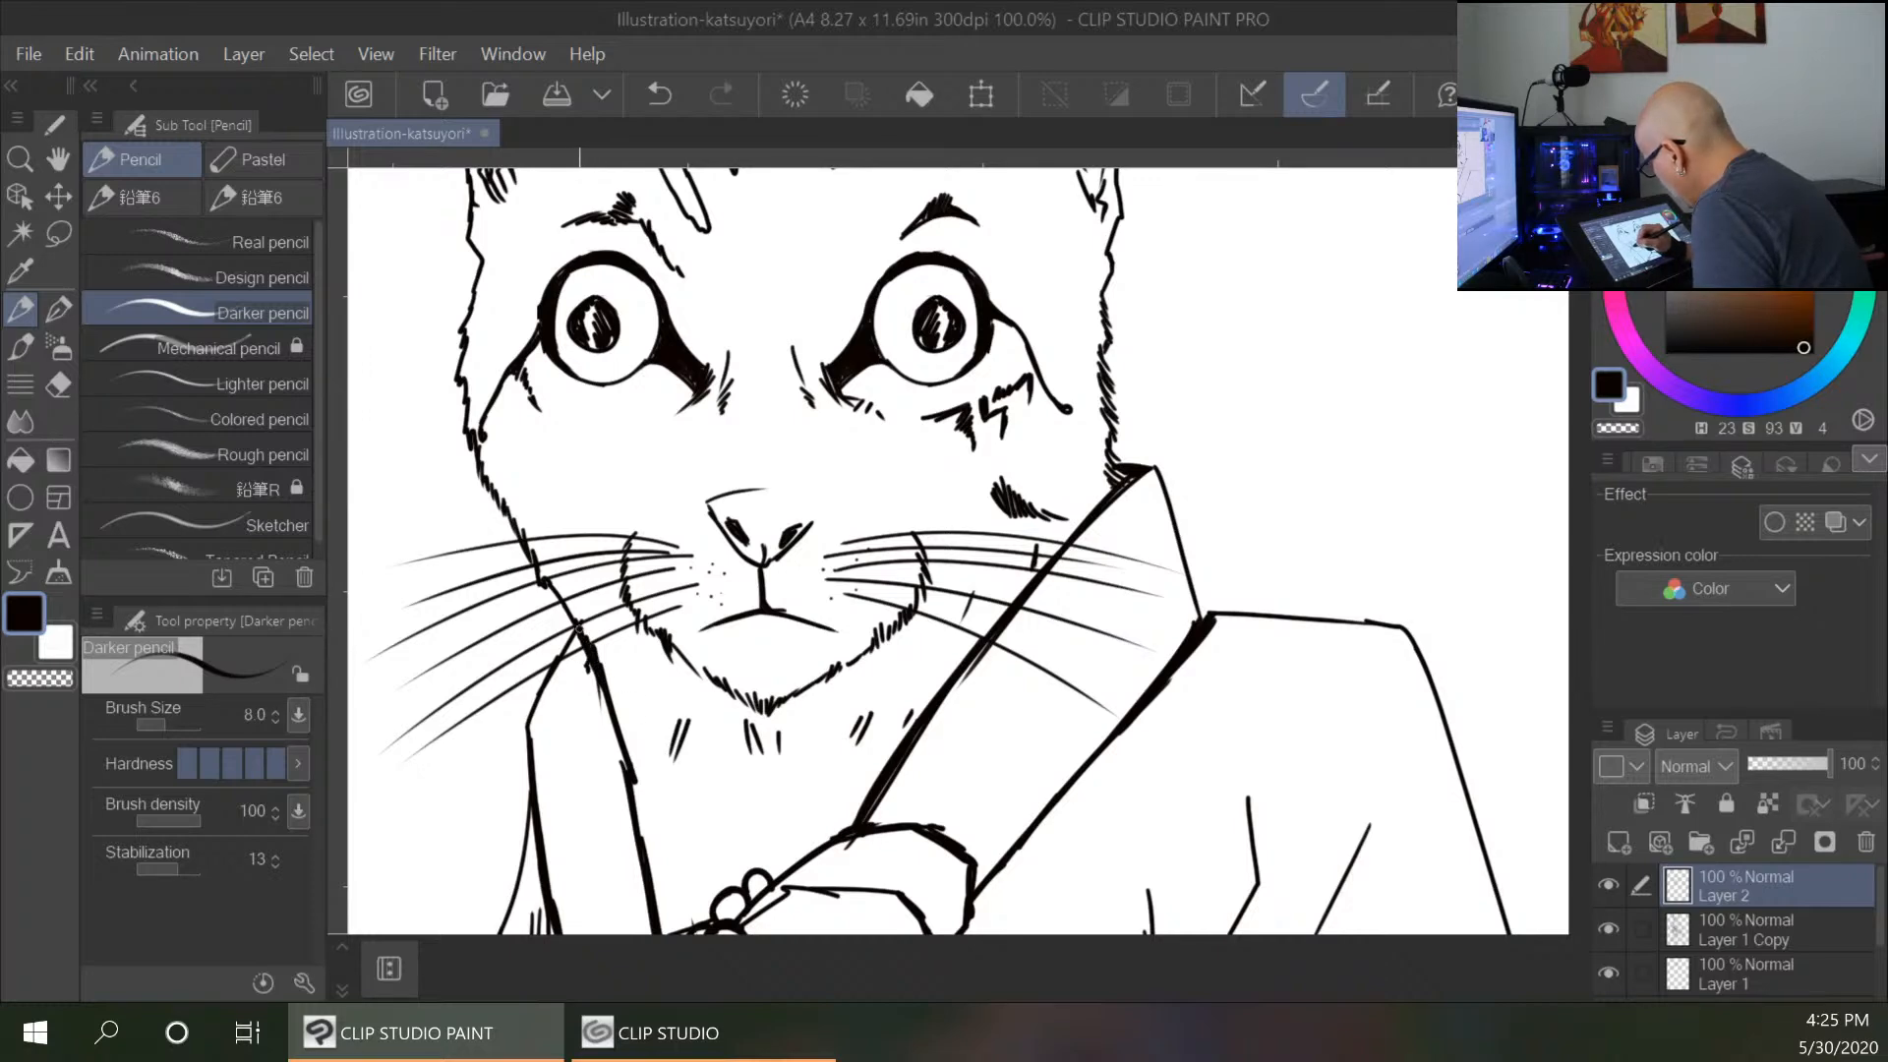
pyautogui.hotkey('ctrl', '-')
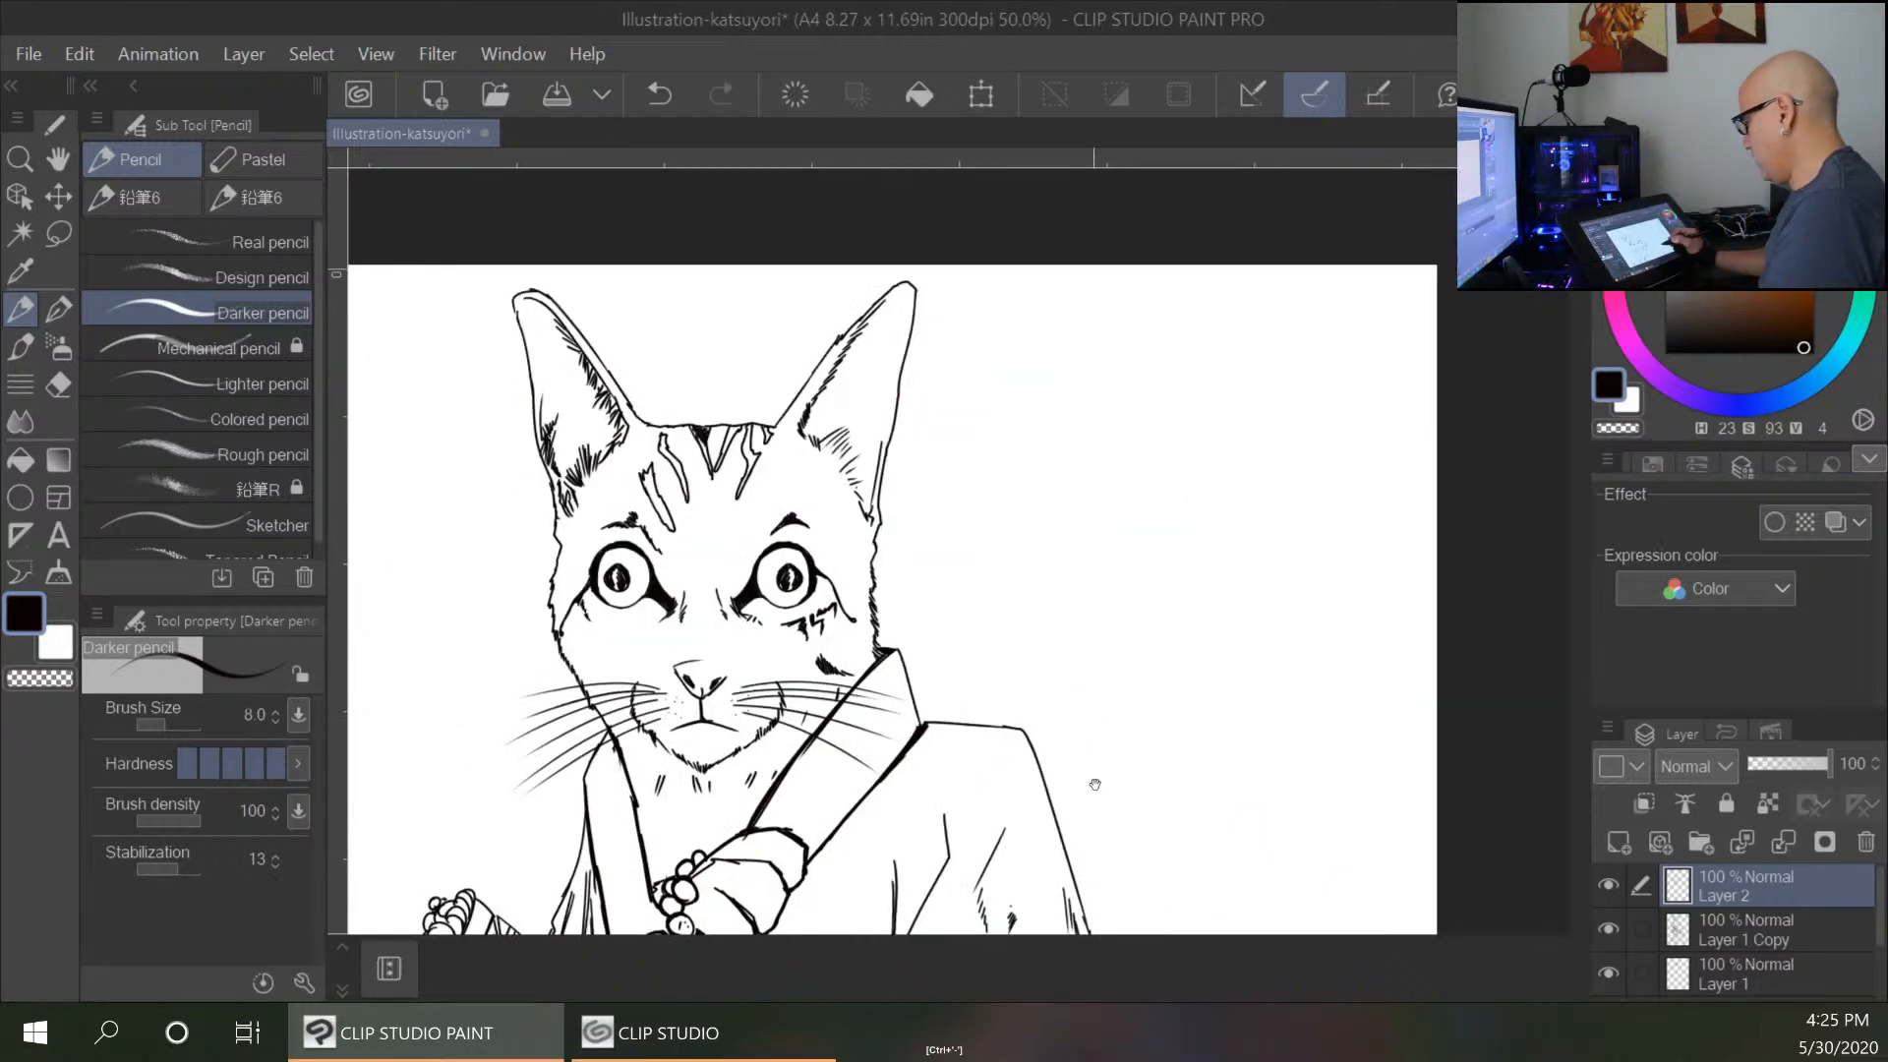
pyautogui.moveTo(1089, 794); pyautogui.dragTo(1198, 358)
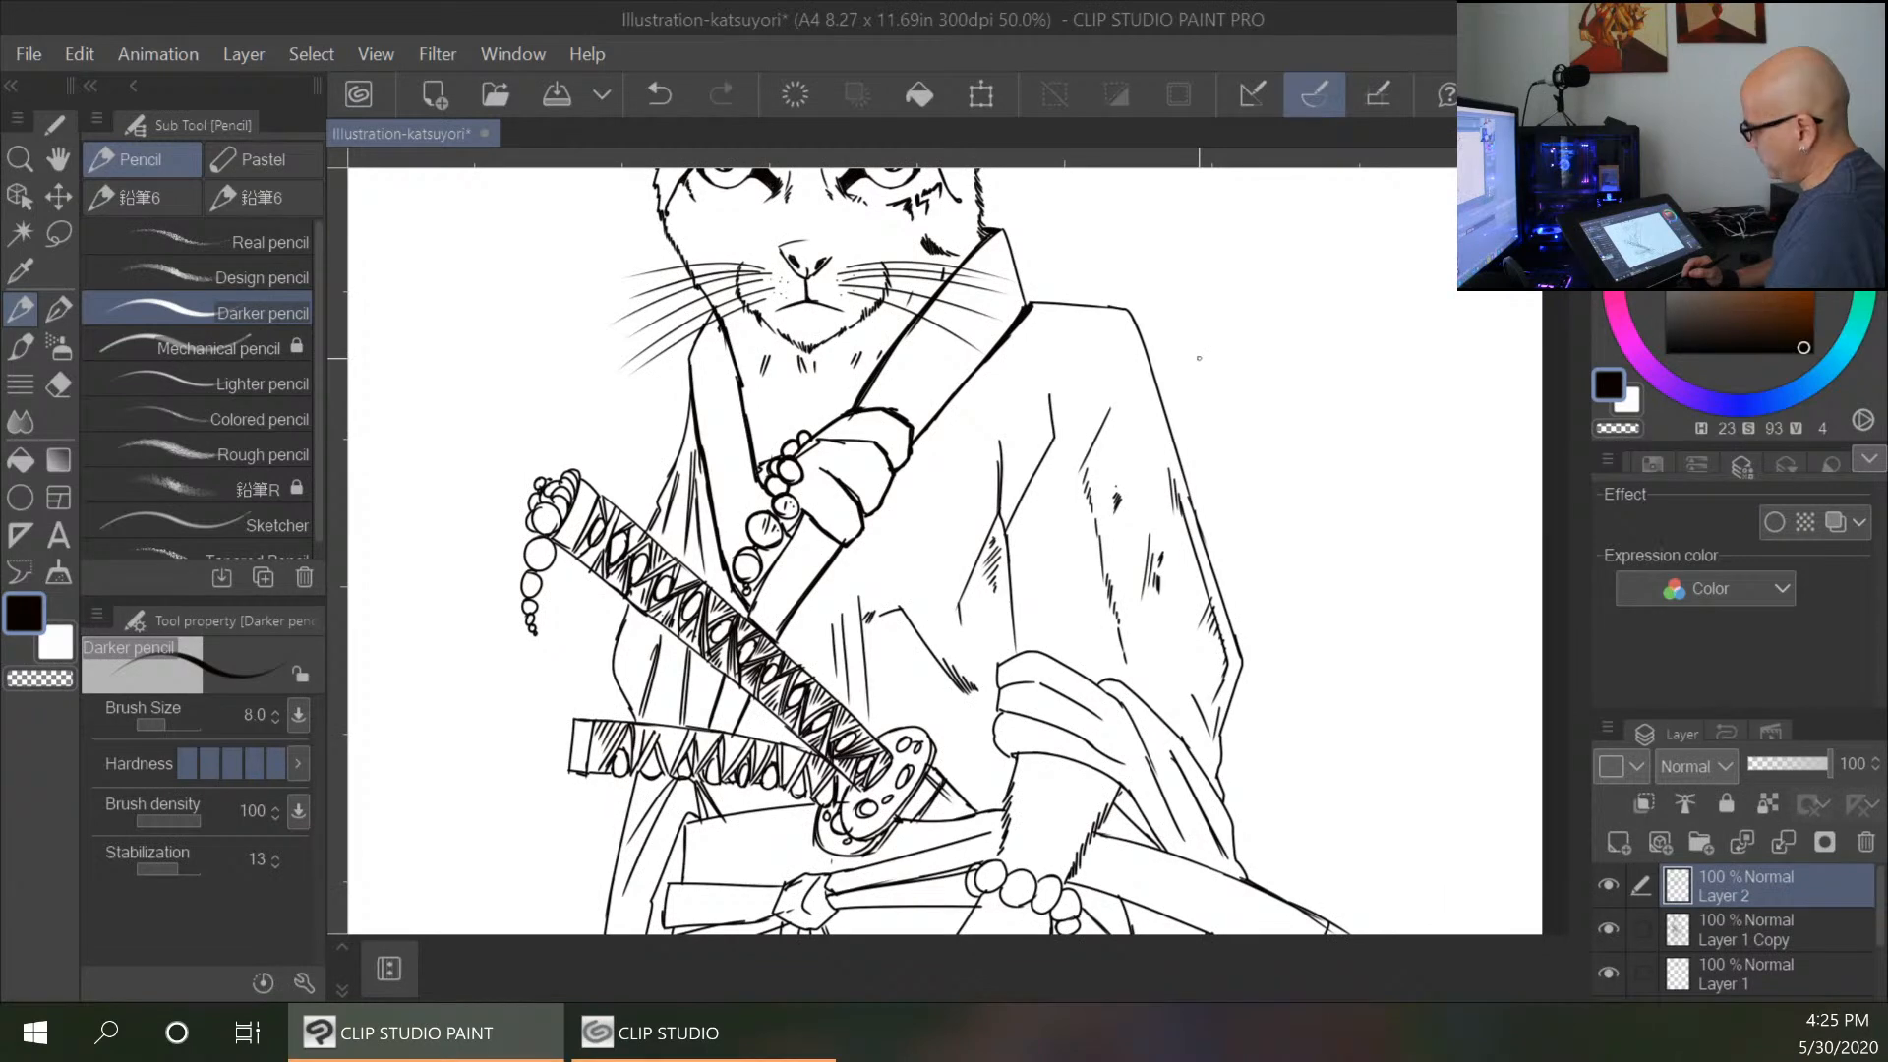
# Thicken the rolled cuff's front edge, the forearm's furry edge and the bracelet beads on the lowered wrist.
pyautogui.hotkey('ctrl', '+')
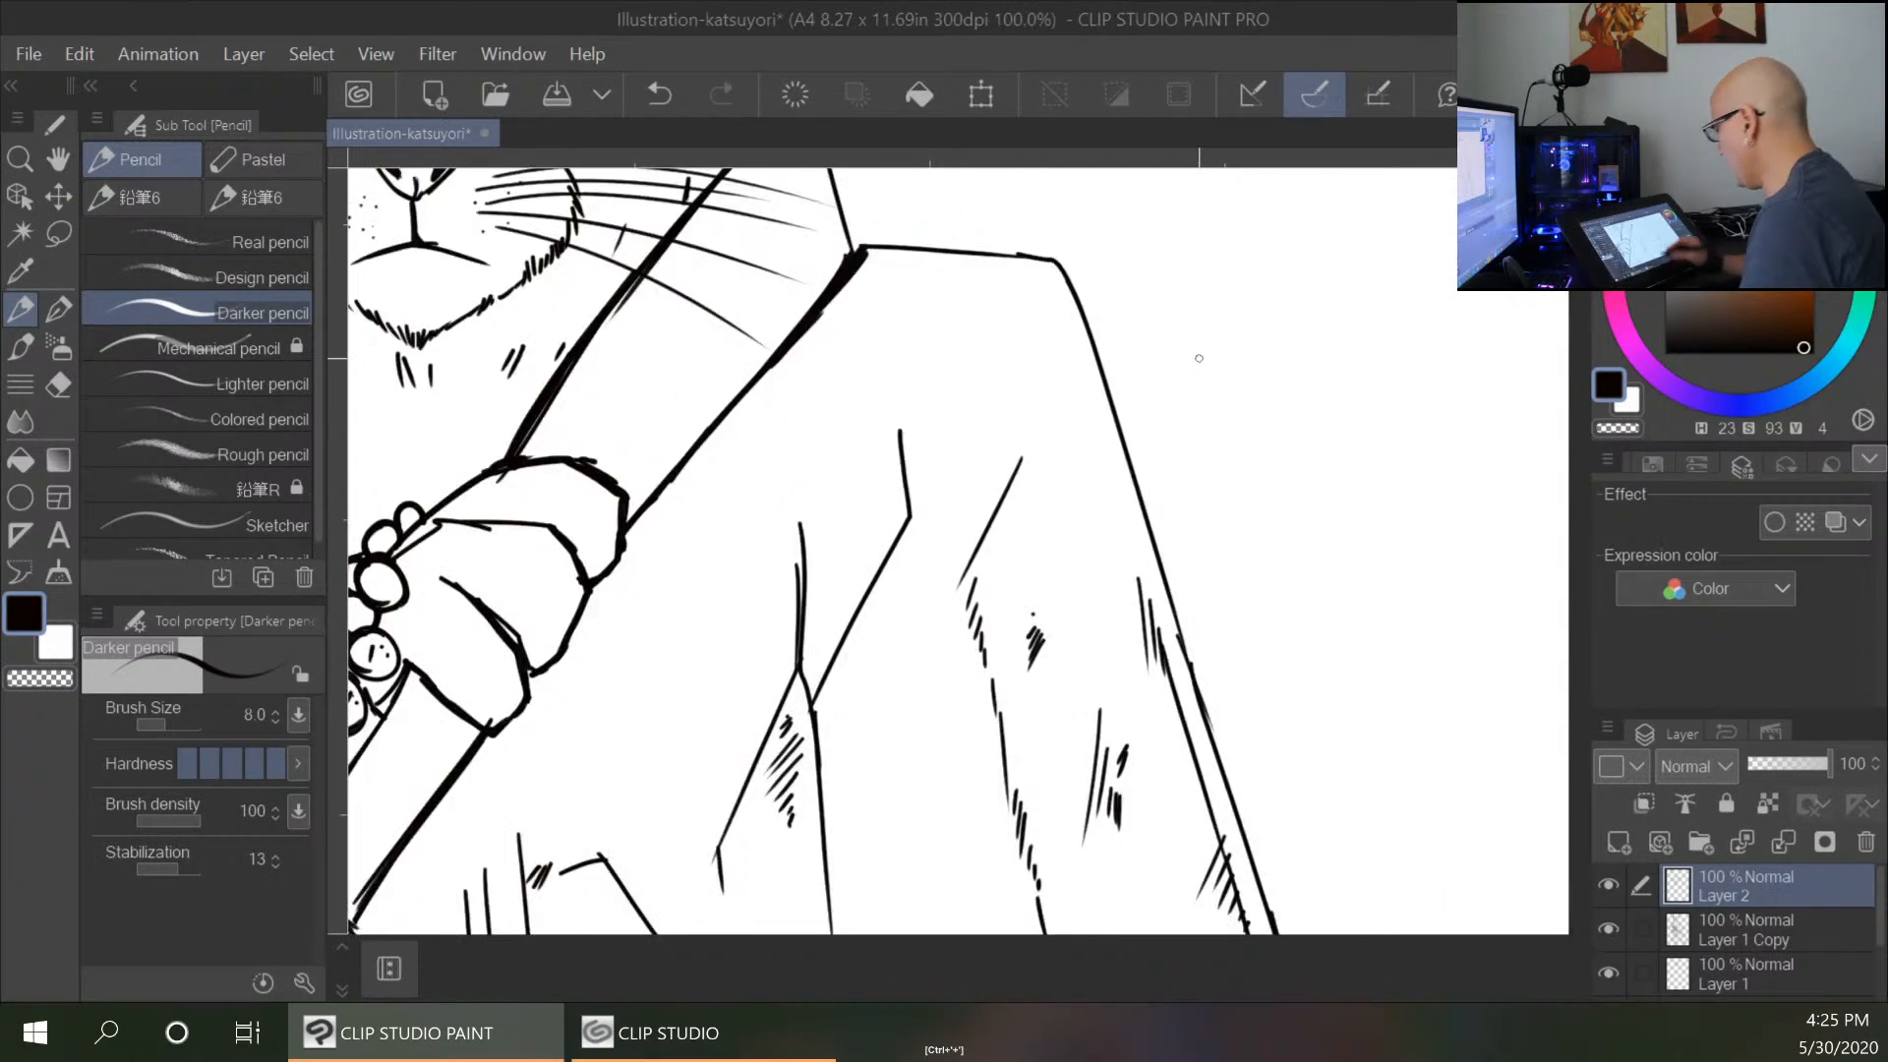
pyautogui.moveTo(910, 356)
pyautogui.mouseDown()
pyautogui.moveTo(938, 622)
pyautogui.moveTo(922, 576)
pyautogui.moveTo(937, 630)
pyautogui.moveTo(895, 655)
pyautogui.moveTo(915, 709)
pyautogui.moveTo(901, 699)
pyautogui.moveTo(896, 820)
pyautogui.moveTo(932, 828)
pyautogui.moveTo(899, 820)
pyautogui.moveTo(918, 835)
pyautogui.moveTo(1232, 738)
pyautogui.moveTo(976, 549)
pyautogui.moveTo(971, 586)
pyautogui.moveTo(901, 632)
pyautogui.moveTo(901, 607)
pyautogui.moveTo(899, 651)
pyautogui.moveTo(910, 661)
pyautogui.moveTo(982, 602)
pyautogui.moveTo(943, 606)
pyautogui.moveTo(971, 641)
pyautogui.moveTo(943, 656)
pyautogui.moveTo(982, 639)
pyautogui.moveTo(1007, 695)
pyautogui.moveTo(1066, 610)
pyautogui.moveTo(1048, 696)
pyautogui.mouseUp()
pyautogui.moveTo(1093, 632)
pyautogui.mouseDown()
pyautogui.moveTo(1081, 707)
pyautogui.moveTo(1101, 711)
pyautogui.moveTo(1120, 647)
pyautogui.moveTo(1133, 690)
pyautogui.moveTo(1111, 676)
pyautogui.moveTo(1098, 788)
pyautogui.moveTo(1119, 781)
pyautogui.moveTo(1139, 846)
pyautogui.mouseUp()
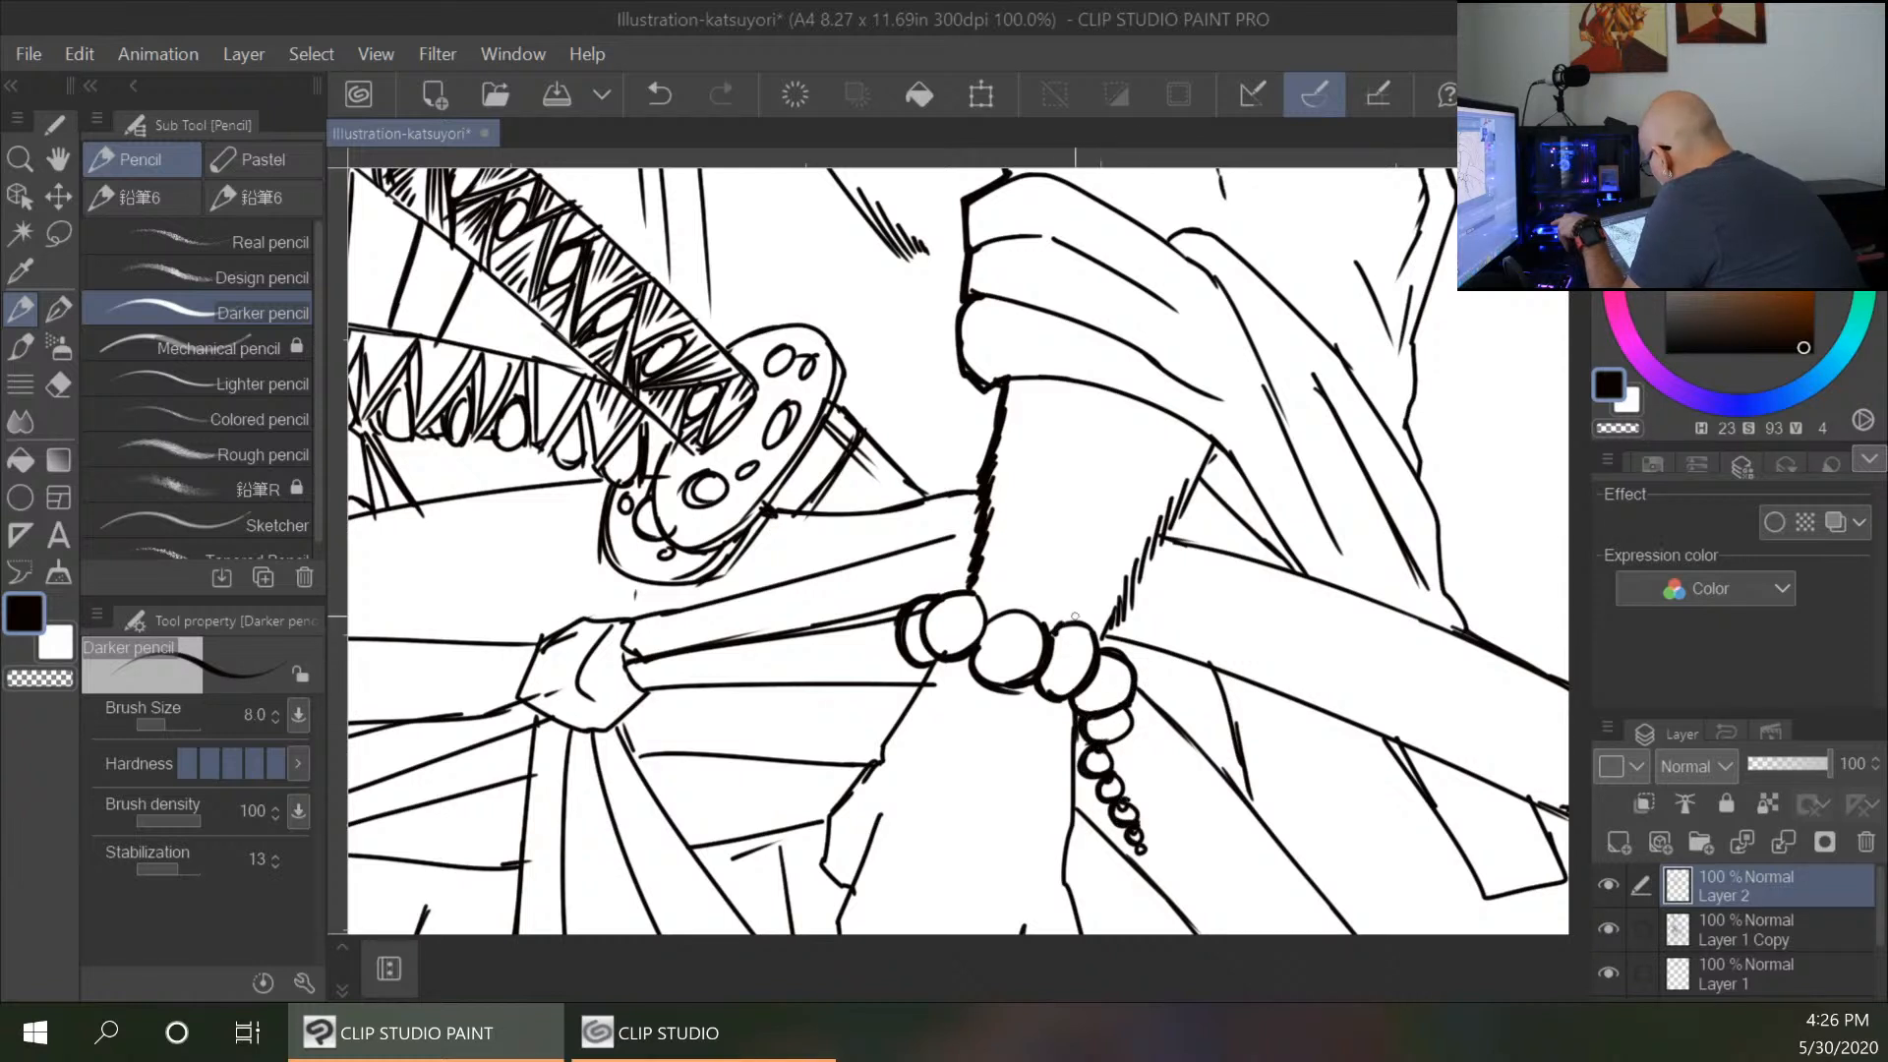
pyautogui.moveTo(992, 620)
pyautogui.mouseDown()
pyautogui.moveTo(1050, 637)
pyautogui.moveTo(987, 616)
pyautogui.mouseUp()
# Thicken the outline of the lowered hand from the bracelet down around the fingers, undoing a stray diagonal stroke.
pyautogui.moveTo(1284, 752); pyautogui.dragTo(1420, 470)
pyautogui.moveTo(1067, 388); pyautogui.dragTo(1433, 646)
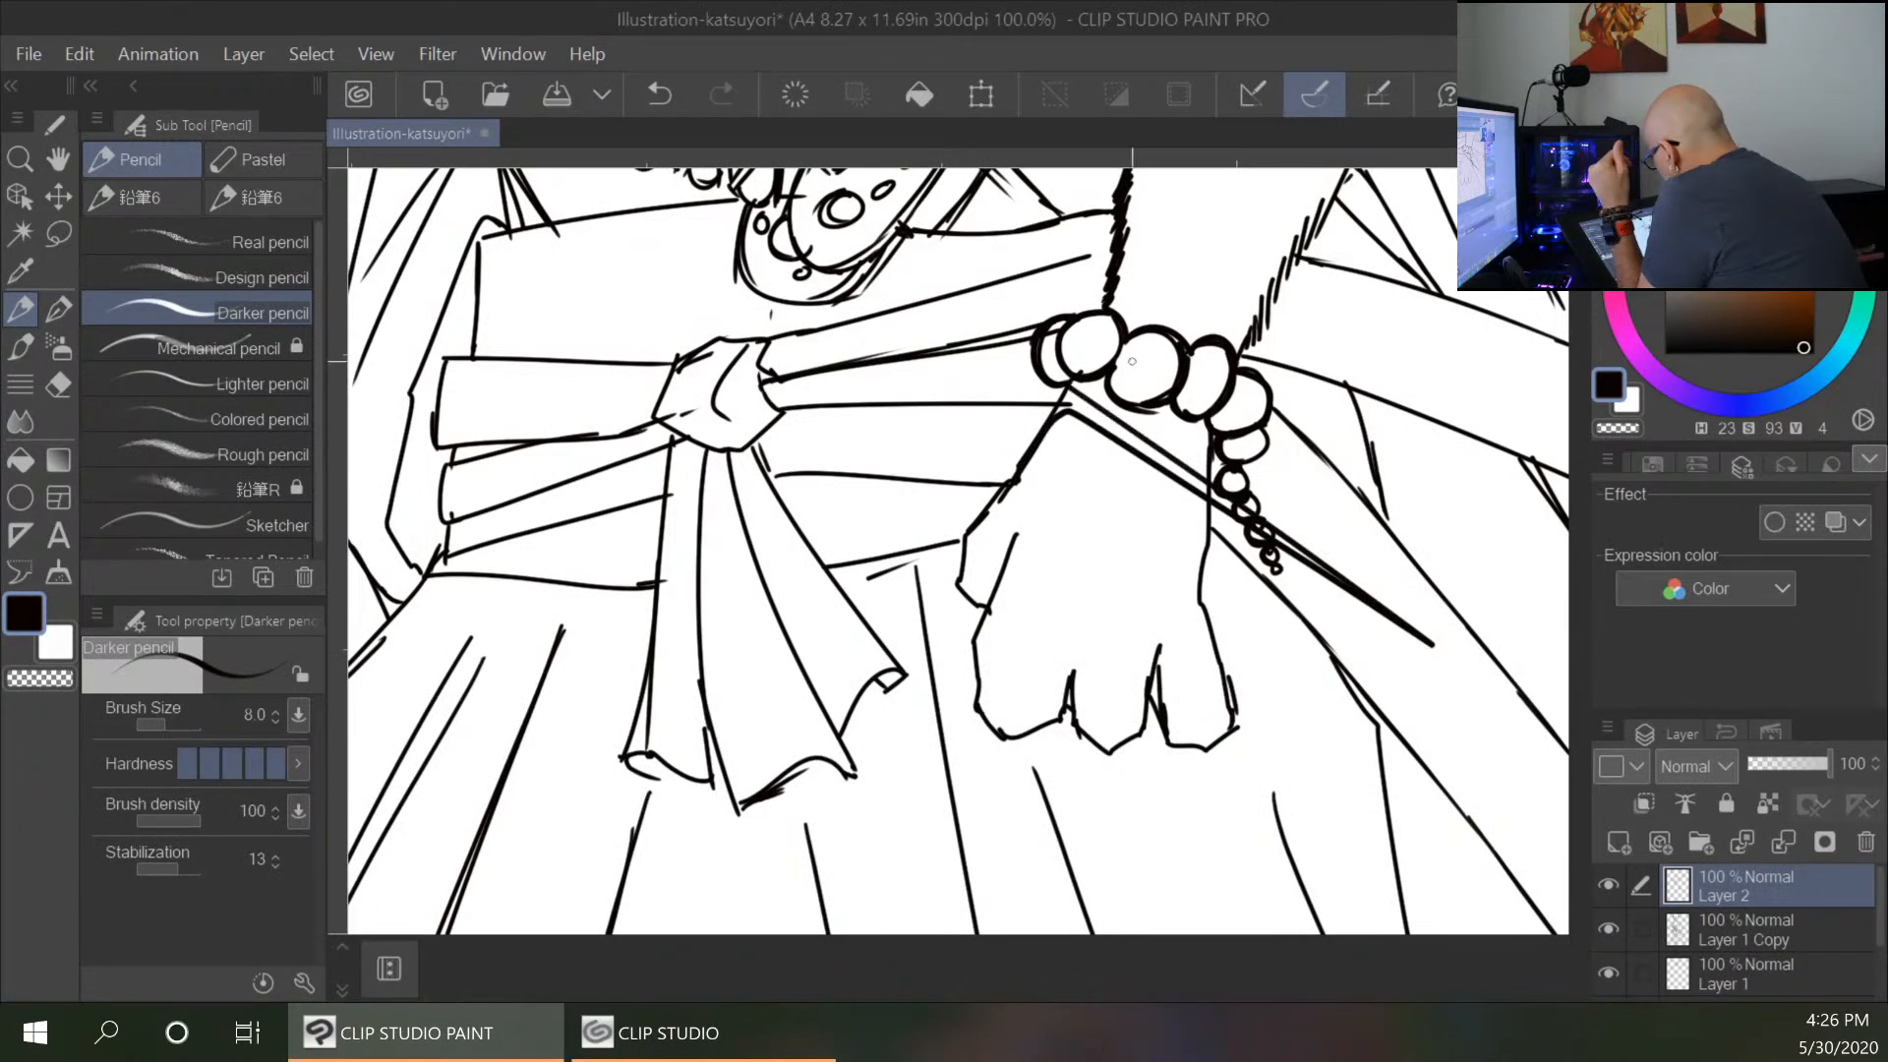
pyautogui.hotkey('ctrl', 'z')
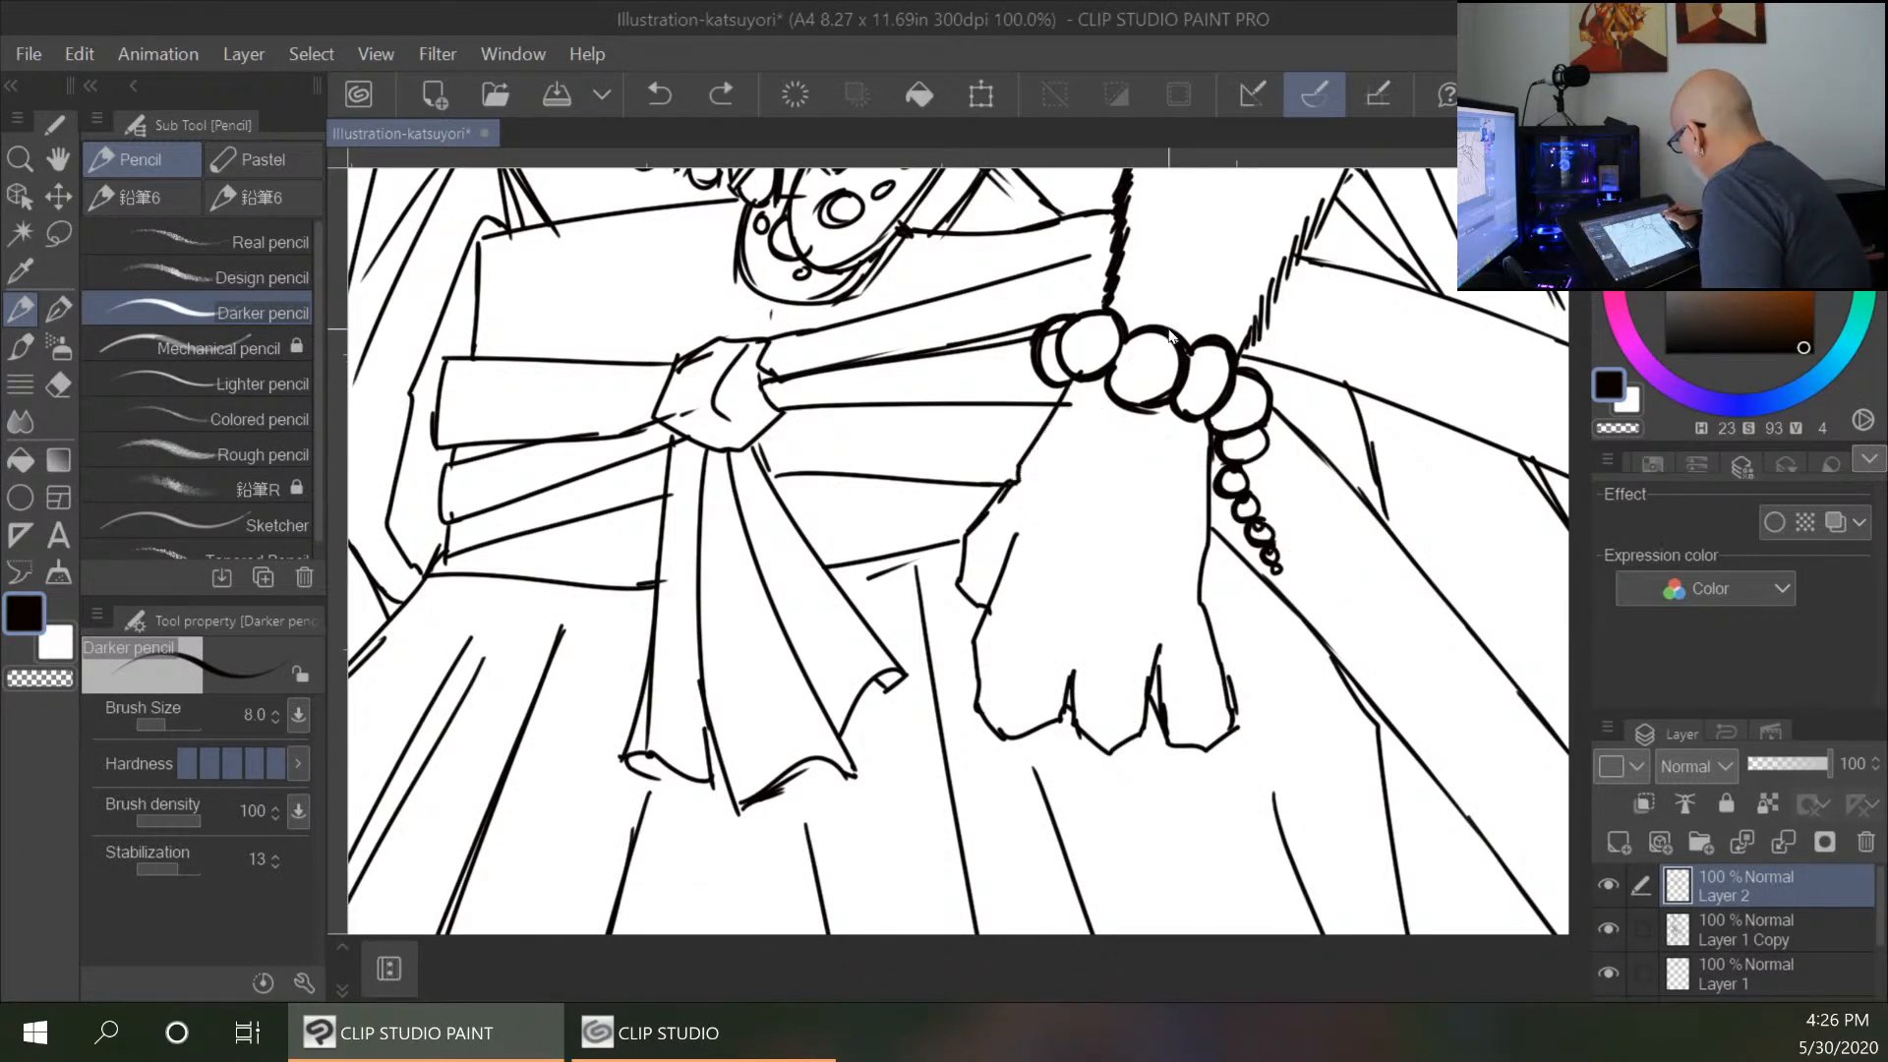
pyautogui.moveTo(1081, 377)
pyautogui.mouseDown()
pyautogui.moveTo(965, 537)
pyautogui.moveTo(979, 715)
pyautogui.moveTo(1041, 730)
pyautogui.moveTo(1070, 683)
pyautogui.moveTo(1070, 724)
pyautogui.moveTo(1101, 751)
pyautogui.moveTo(1141, 726)
pyautogui.mouseUp()
pyautogui.moveTo(1164, 654)
pyautogui.mouseDown()
pyautogui.moveTo(1138, 723)
pyautogui.moveTo(1164, 723)
pyautogui.moveTo(1172, 750)
pyautogui.mouseUp()
pyautogui.moveTo(1209, 521)
pyautogui.mouseDown()
pyautogui.moveTo(1205, 611)
pyautogui.moveTo(1234, 702)
pyautogui.mouseUp()
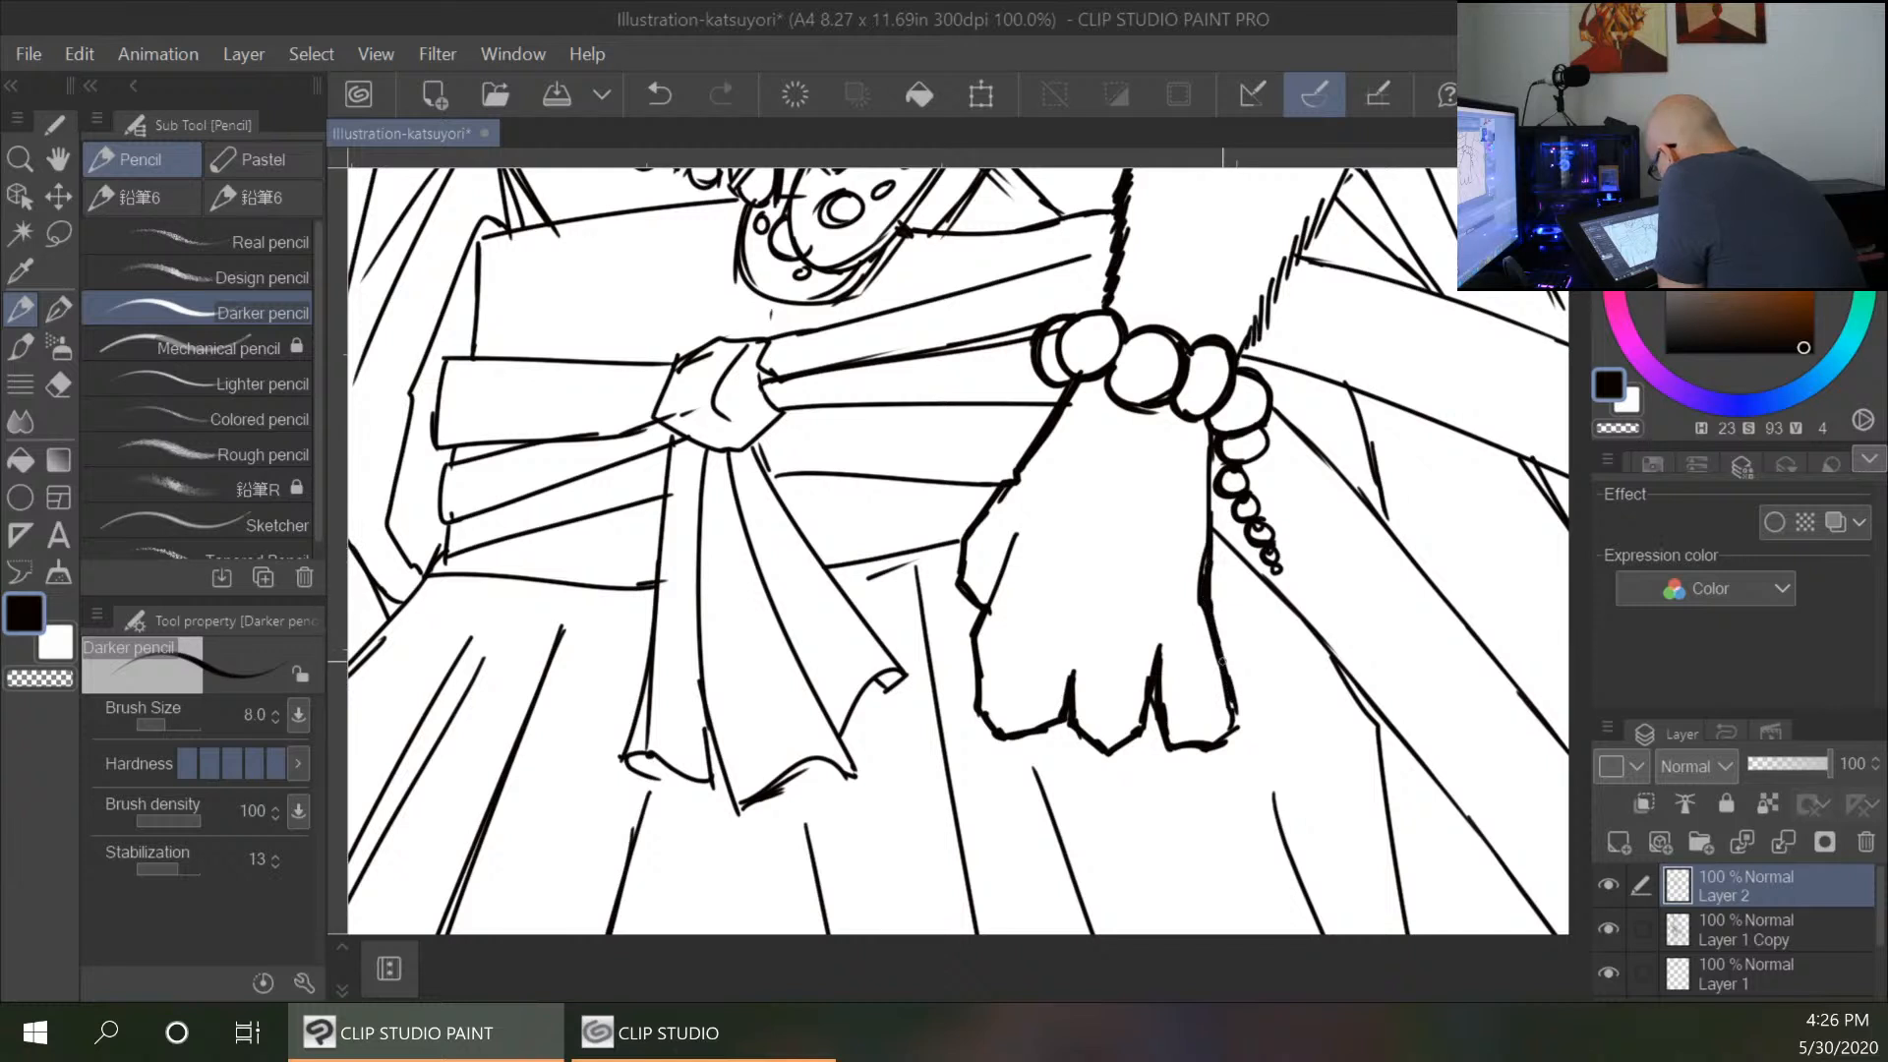
# Thicken the sash folds between the knot and the lowered hand, along with the upper lines of the hanging tails.
pyautogui.moveTo(827, 570); pyautogui.dragTo(959, 542)
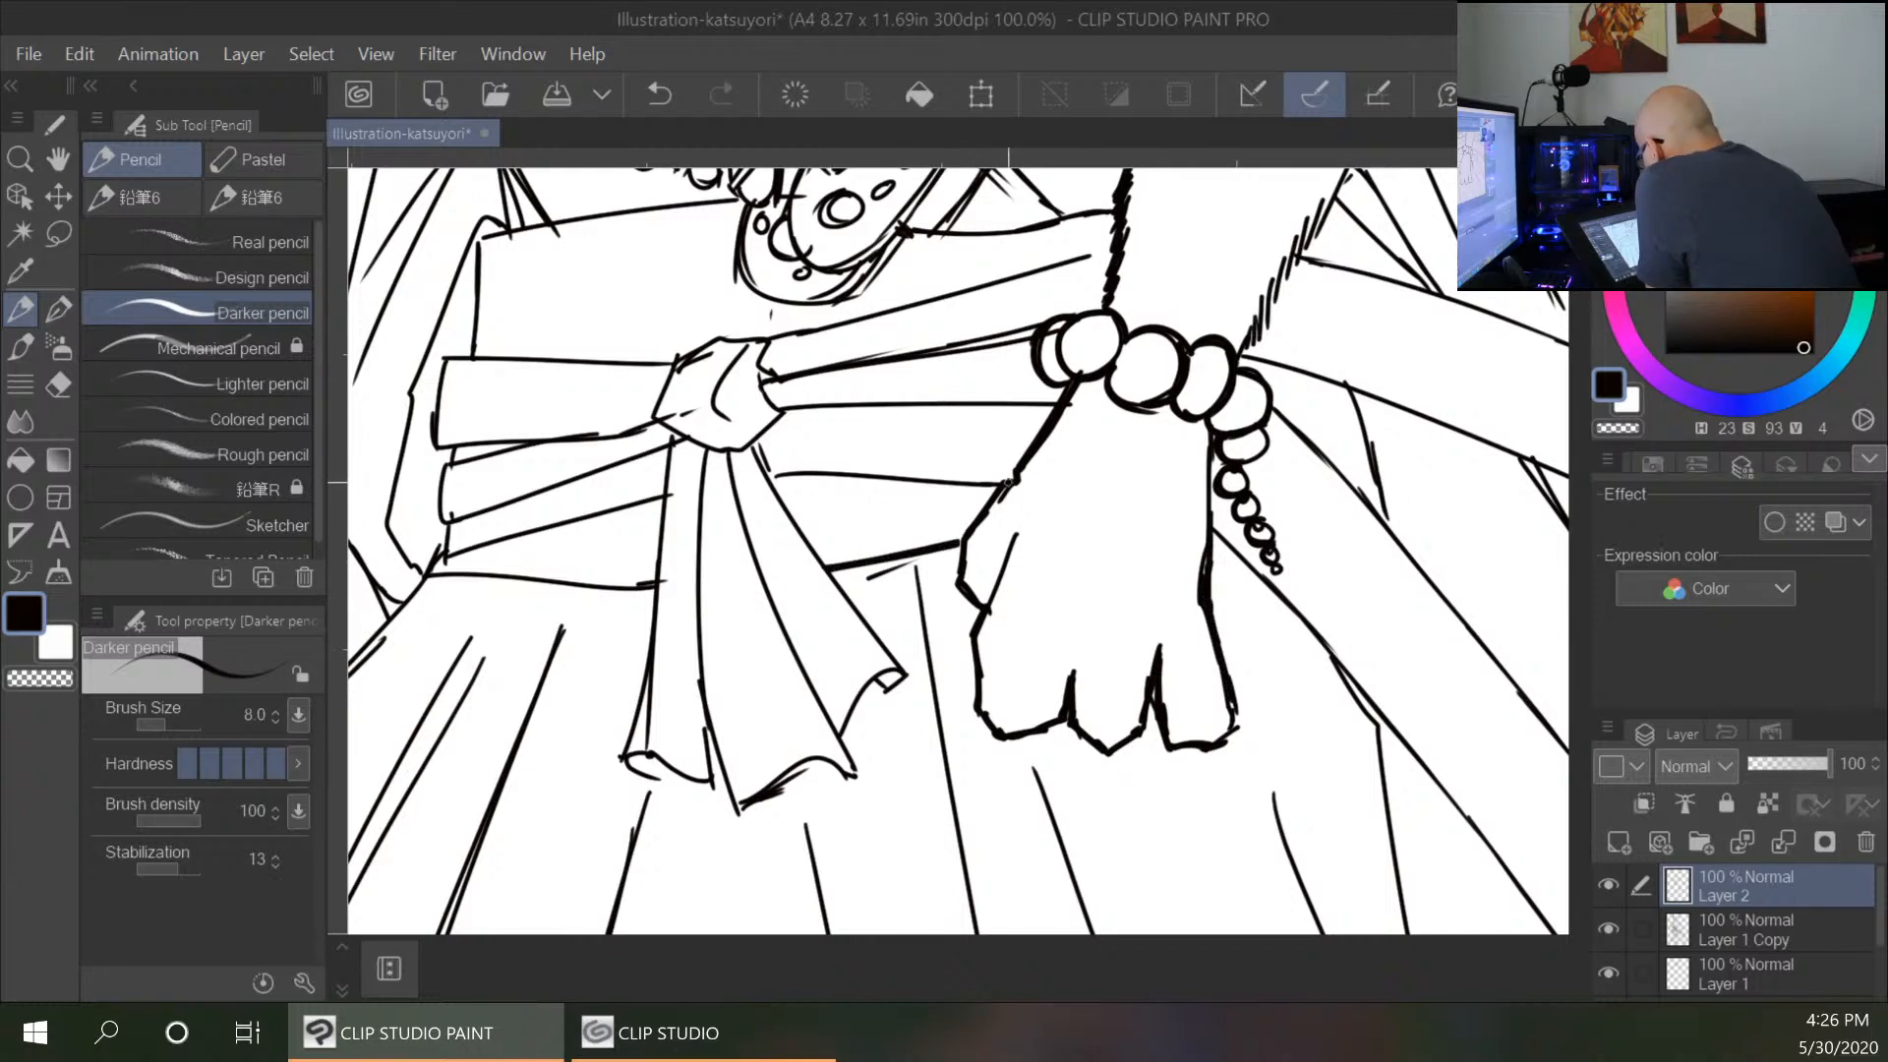
pyautogui.moveTo(765, 470); pyautogui.dragTo(1003, 479)
pyautogui.moveTo(763, 378); pyautogui.dragTo(780, 413)
pyautogui.moveTo(770, 342)
pyautogui.mouseDown()
pyautogui.moveTo(758, 378)
pyautogui.moveTo(893, 352)
pyautogui.mouseUp()
pyautogui.moveTo(832, 411); pyautogui.dragTo(903, 402)
pyautogui.moveTo(665, 427)
pyautogui.mouseDown()
pyautogui.moveTo(743, 451)
pyautogui.moveTo(757, 576)
pyautogui.mouseUp()
pyautogui.moveTo(710, 450)
pyautogui.mouseDown()
pyautogui.moveTo(703, 617)
pyautogui.moveTo(661, 617)
pyautogui.mouseUp()
# Thicken the sash folds on the knot's side away from the hand, plus the knot's adjoining edge.
pyautogui.moveTo(668, 433); pyautogui.dragTo(554, 491)
pyautogui.moveTo(670, 484); pyautogui.dragTo(539, 527)
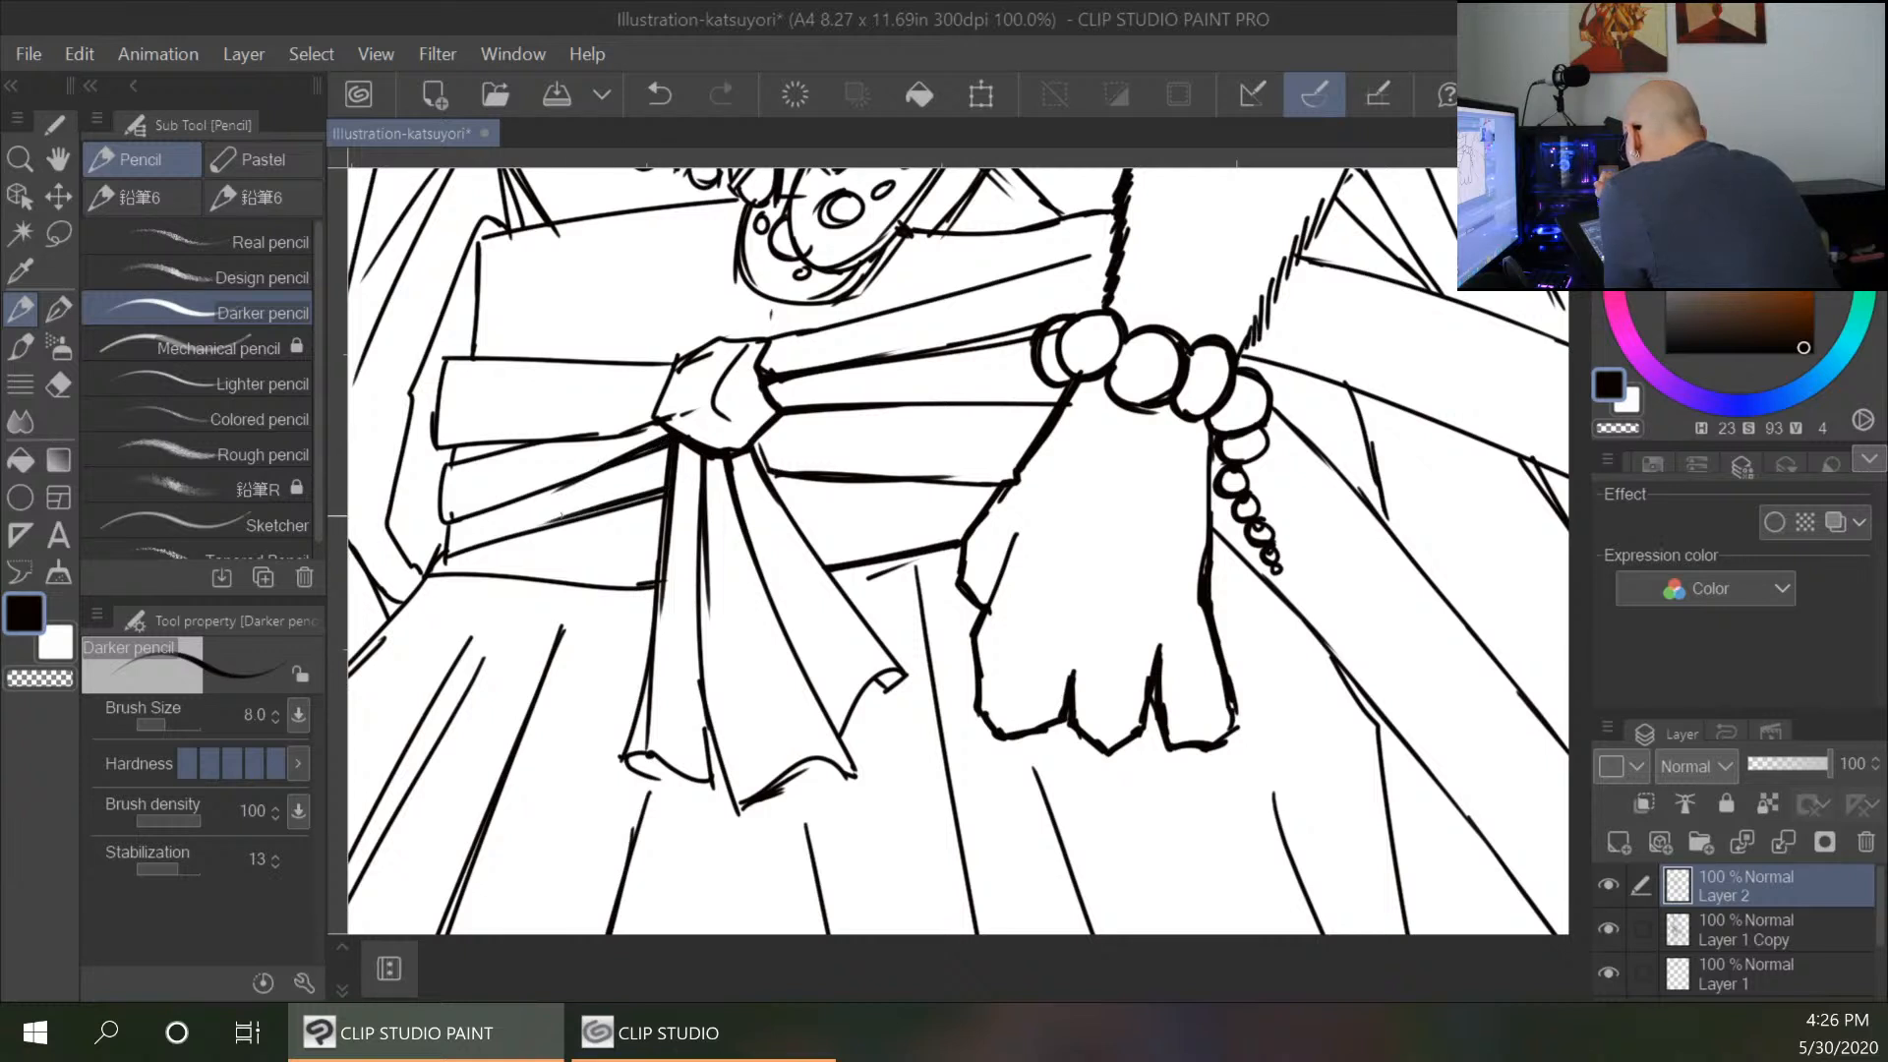
pyautogui.moveTo(663, 497)
pyautogui.mouseDown()
pyautogui.moveTo(604, 510)
pyautogui.moveTo(581, 588)
pyautogui.mouseUp()
pyautogui.moveTo(667, 420); pyautogui.dragTo(566, 438)
pyautogui.moveTo(675, 356); pyautogui.dragTo(551, 363)
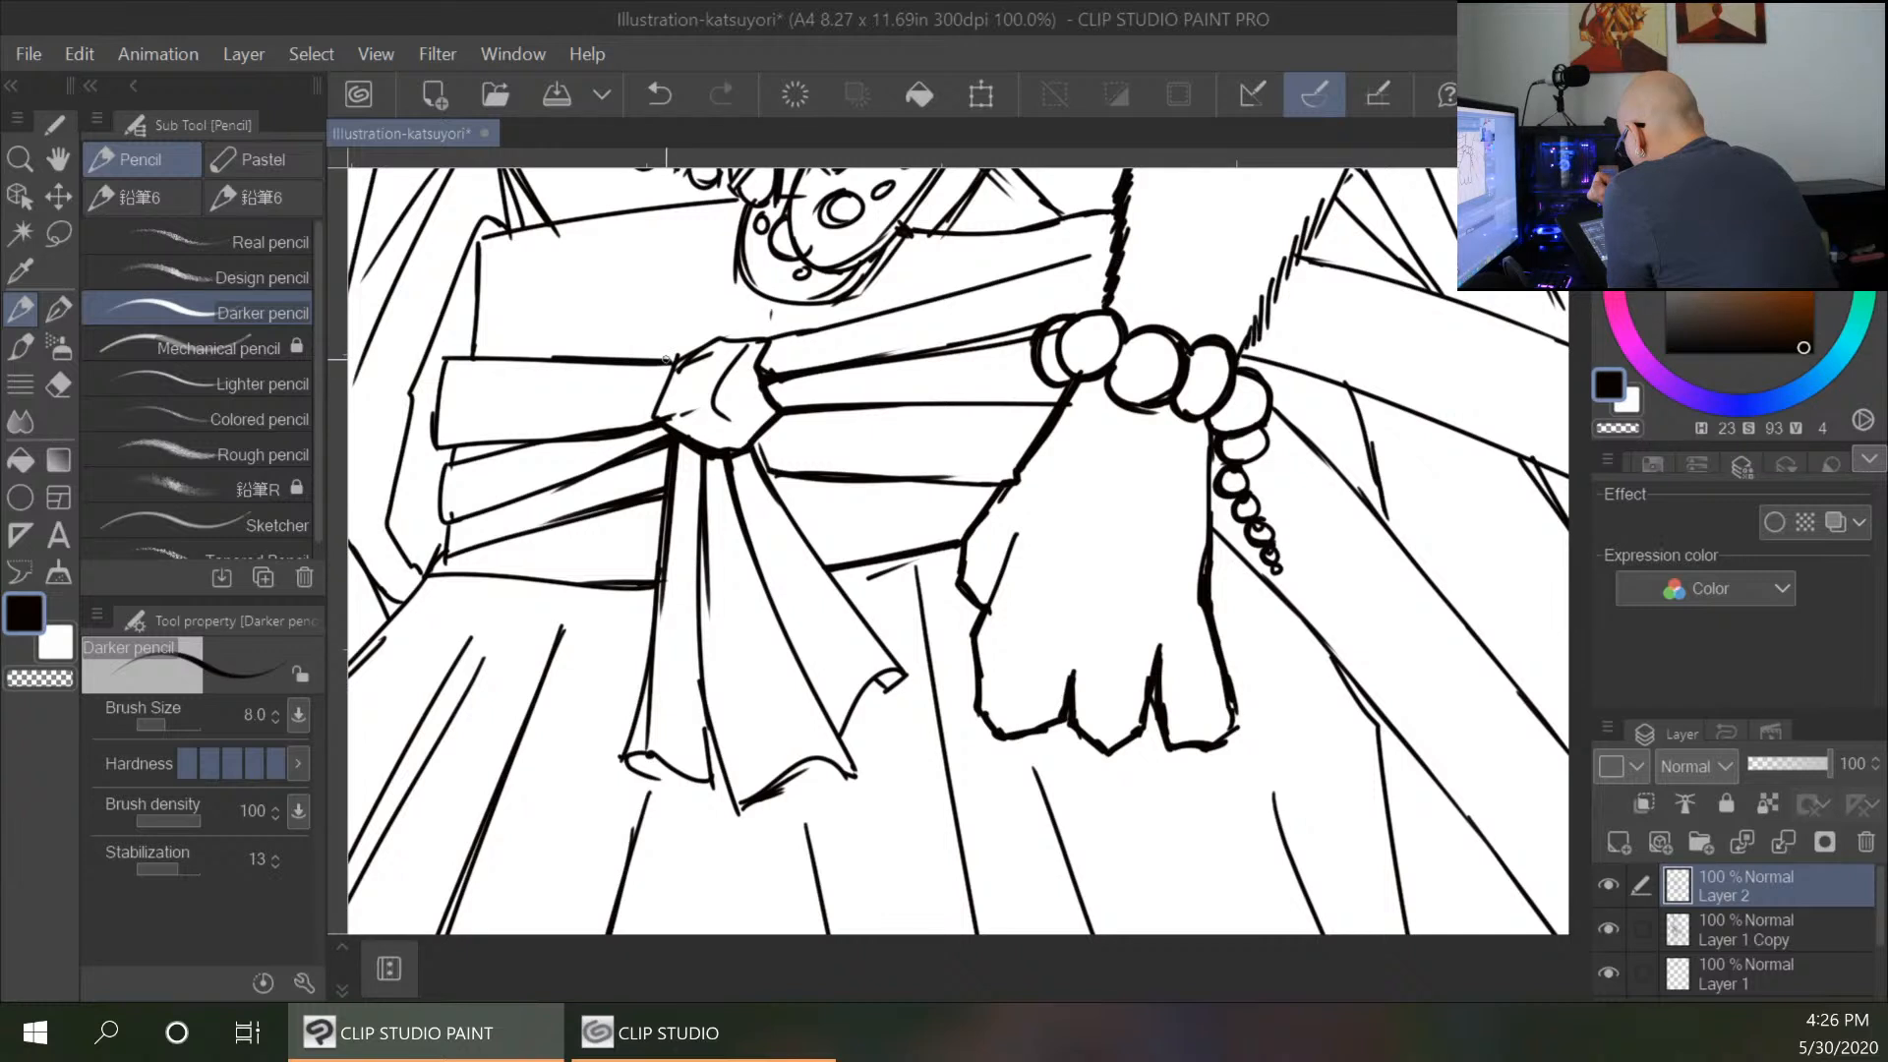
pyautogui.moveTo(678, 359); pyautogui.dragTo(655, 403)
pyautogui.moveTo(488, 358); pyautogui.dragTo(596, 356)
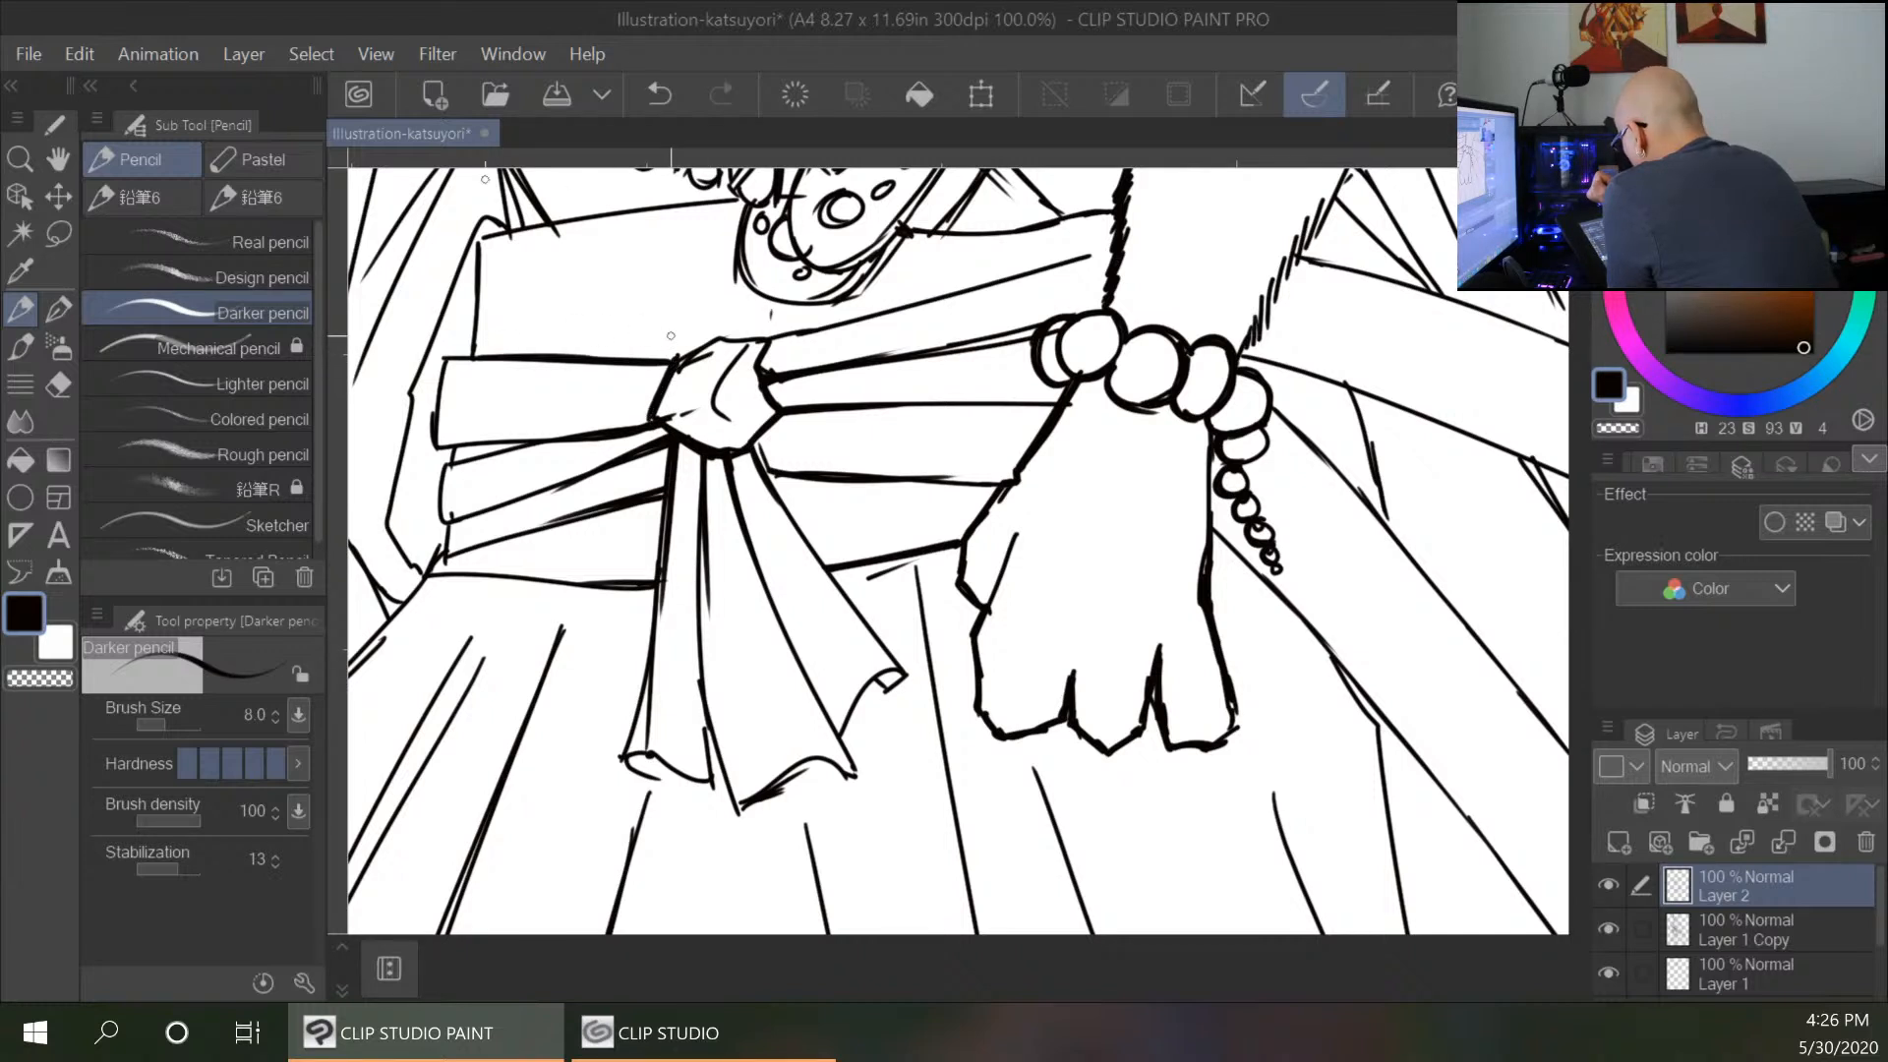
# Thicken the wide sash's corner and top edge beneath the lower sword handle, along with the handle's scalloped underside.
pyautogui.moveTo(477, 261); pyautogui.dragTo(497, 227)
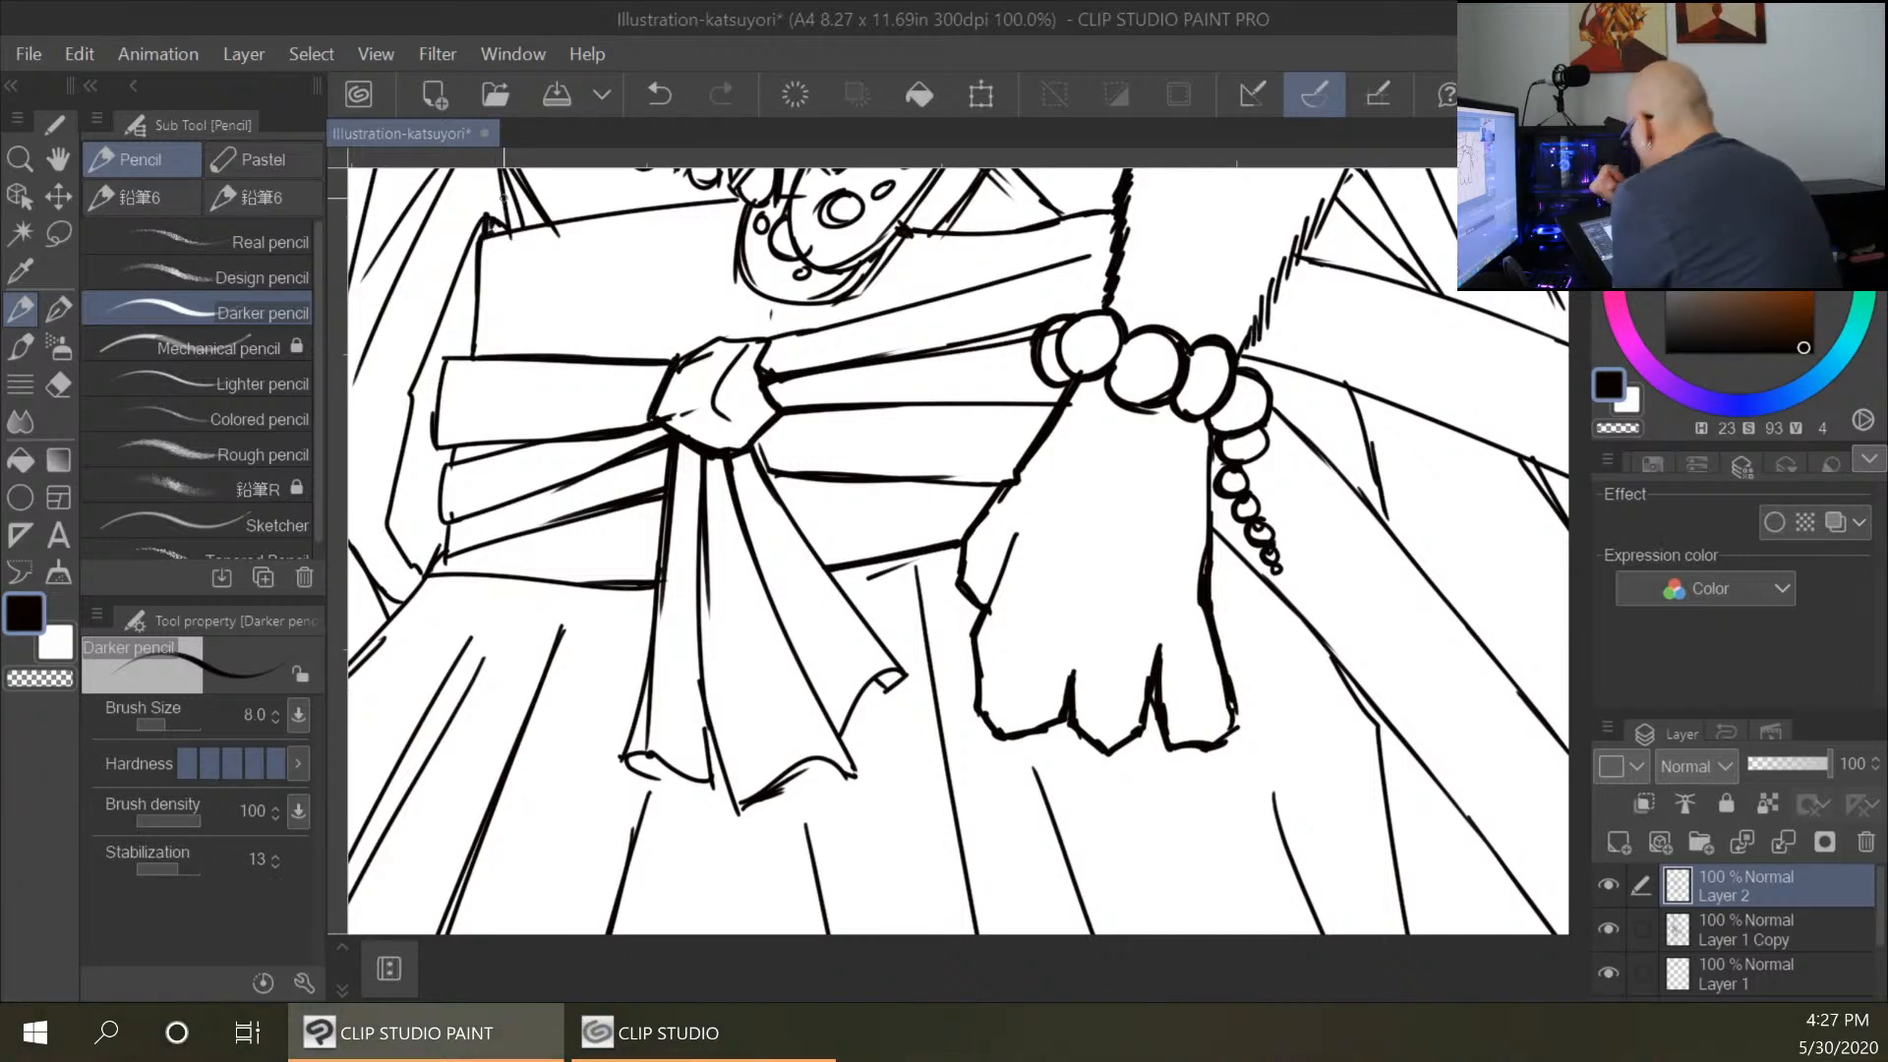
pyautogui.moveTo(909, 461); pyautogui.dragTo(1036, 708)
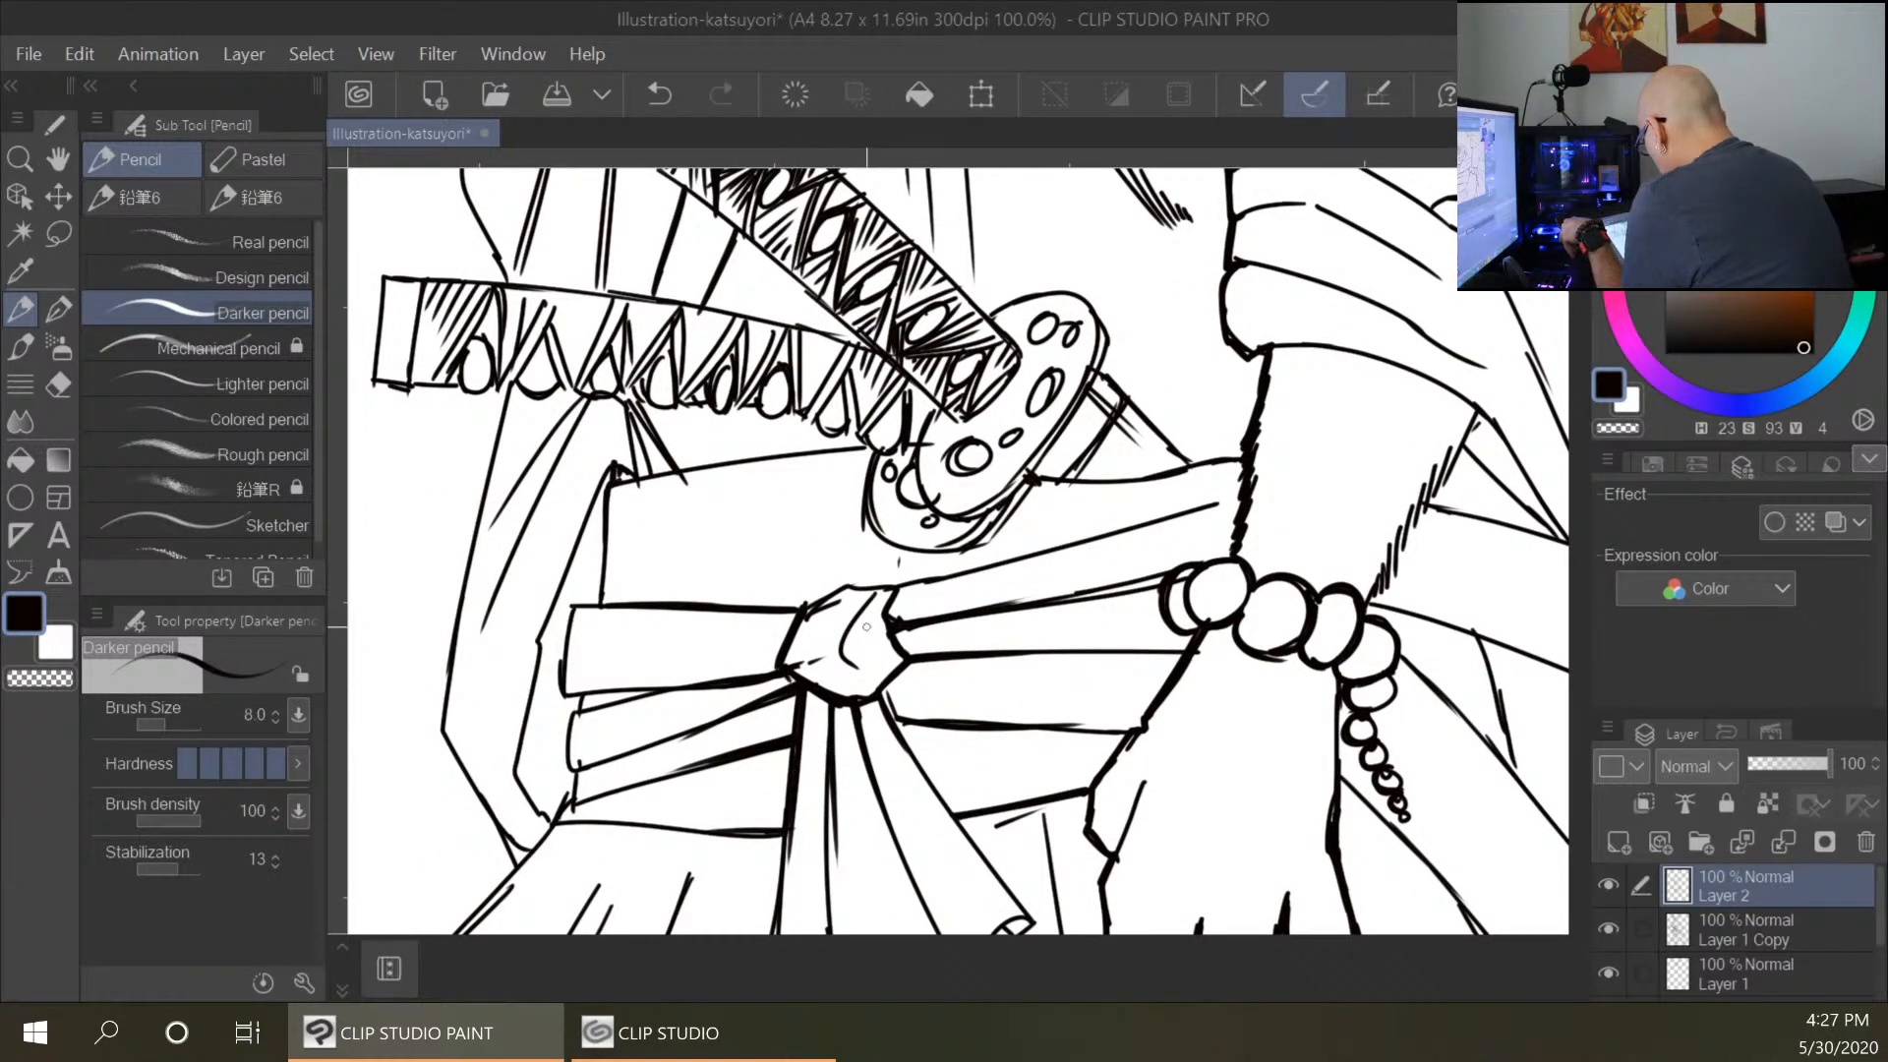
pyautogui.moveTo(678, 468); pyautogui.dragTo(858, 445)
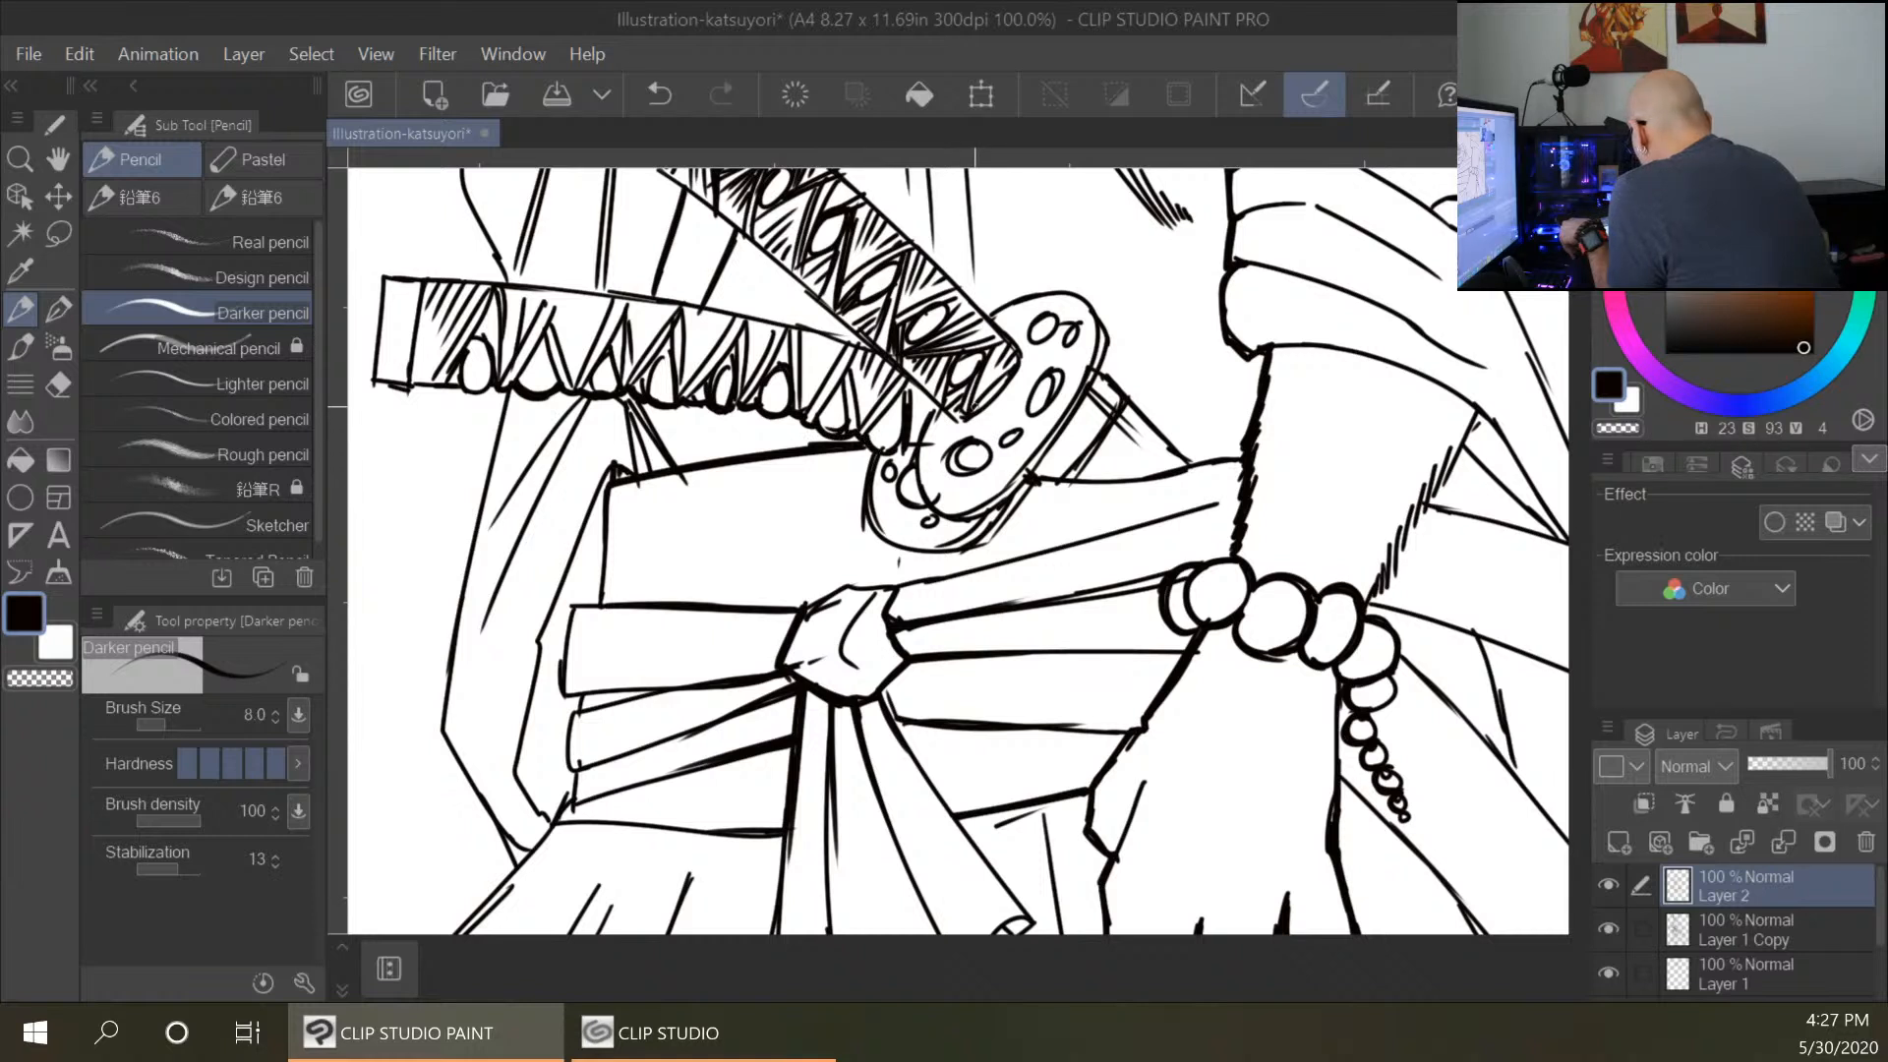
# Thicken the outline of the sword guards, the scabbard edge behind them and the sash's top edge up to the wrist.
pyautogui.moveTo(871, 449)
pyautogui.mouseDown()
pyautogui.moveTo(865, 505)
pyautogui.moveTo(924, 549)
pyautogui.mouseUp()
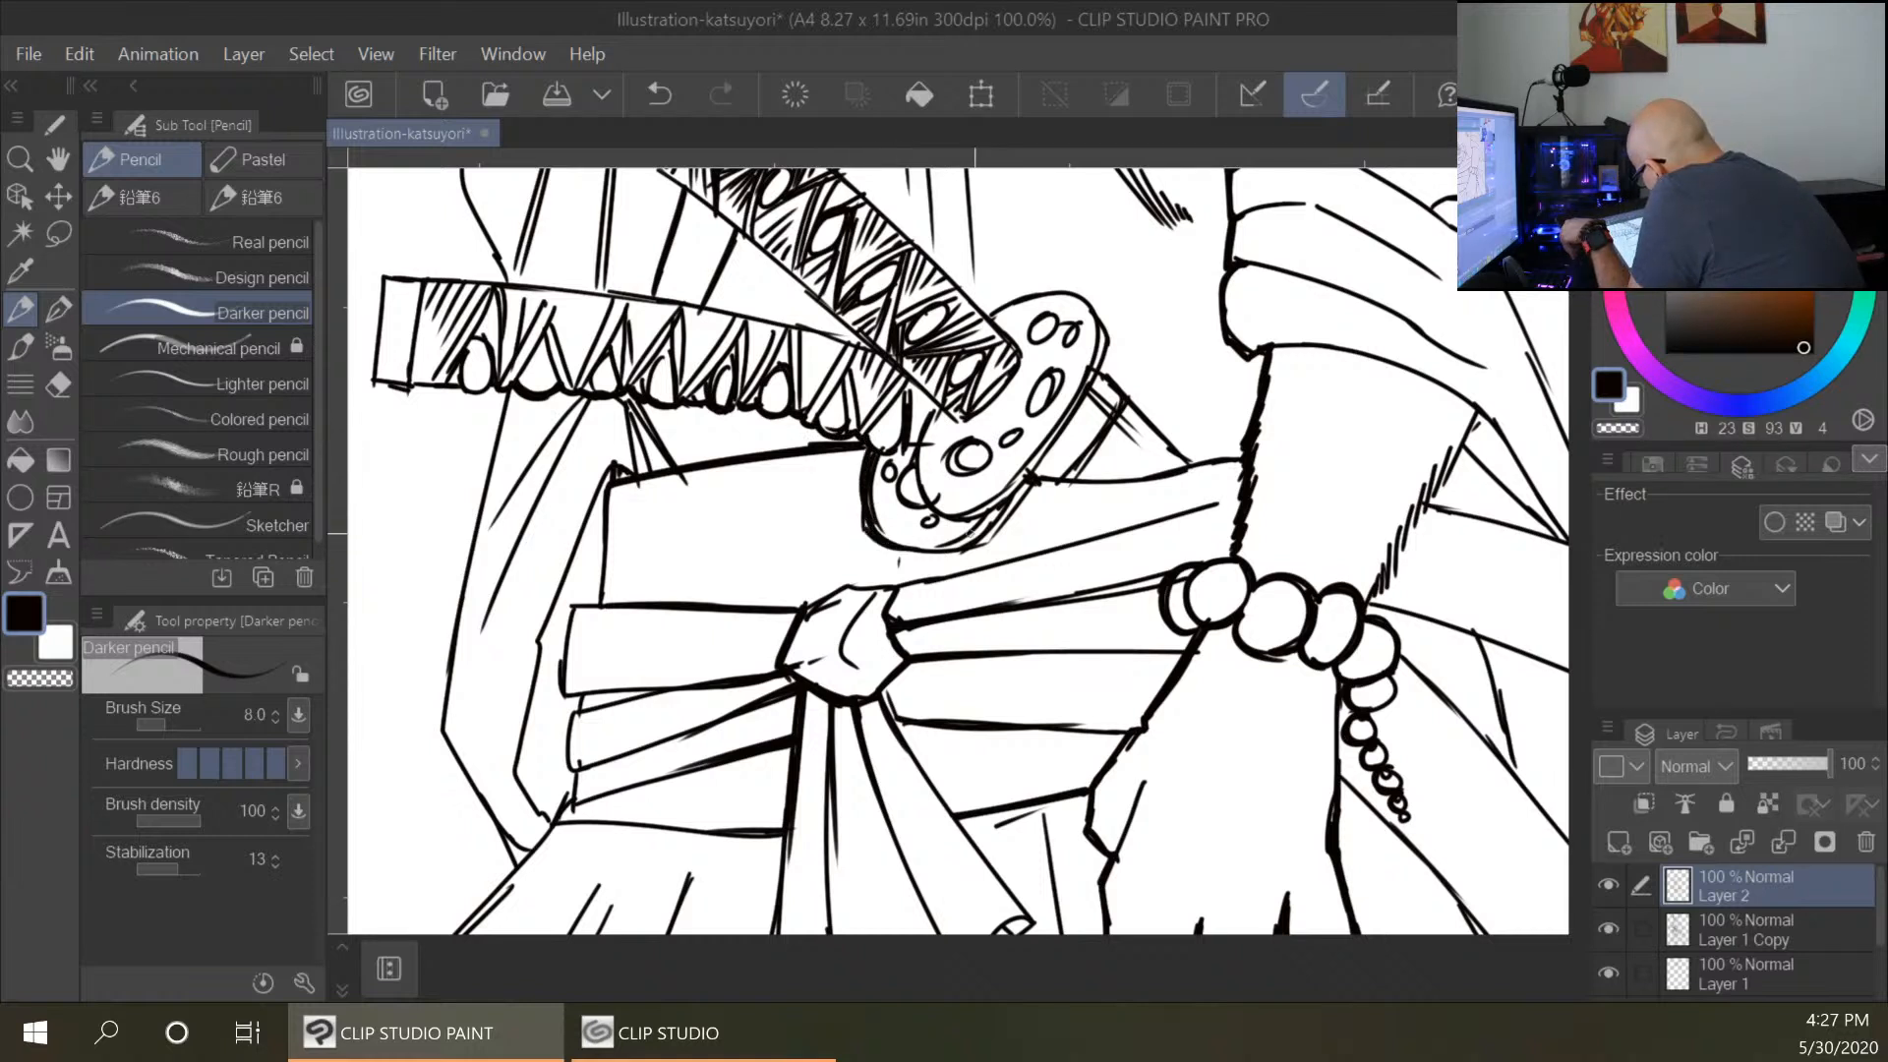
pyautogui.moveTo(1040, 480)
pyautogui.mouseDown()
pyautogui.moveTo(991, 534)
pyautogui.moveTo(1003, 520)
pyautogui.mouseUp()
pyautogui.moveTo(937, 425)
pyautogui.mouseDown()
pyautogui.moveTo(909, 464)
pyautogui.moveTo(955, 523)
pyautogui.moveTo(1008, 497)
pyautogui.mouseUp()
pyautogui.moveTo(1084, 399); pyautogui.dragTo(1038, 477)
pyautogui.moveTo(1098, 311); pyautogui.dragTo(1104, 365)
pyautogui.moveTo(996, 317); pyautogui.dragTo(1074, 293)
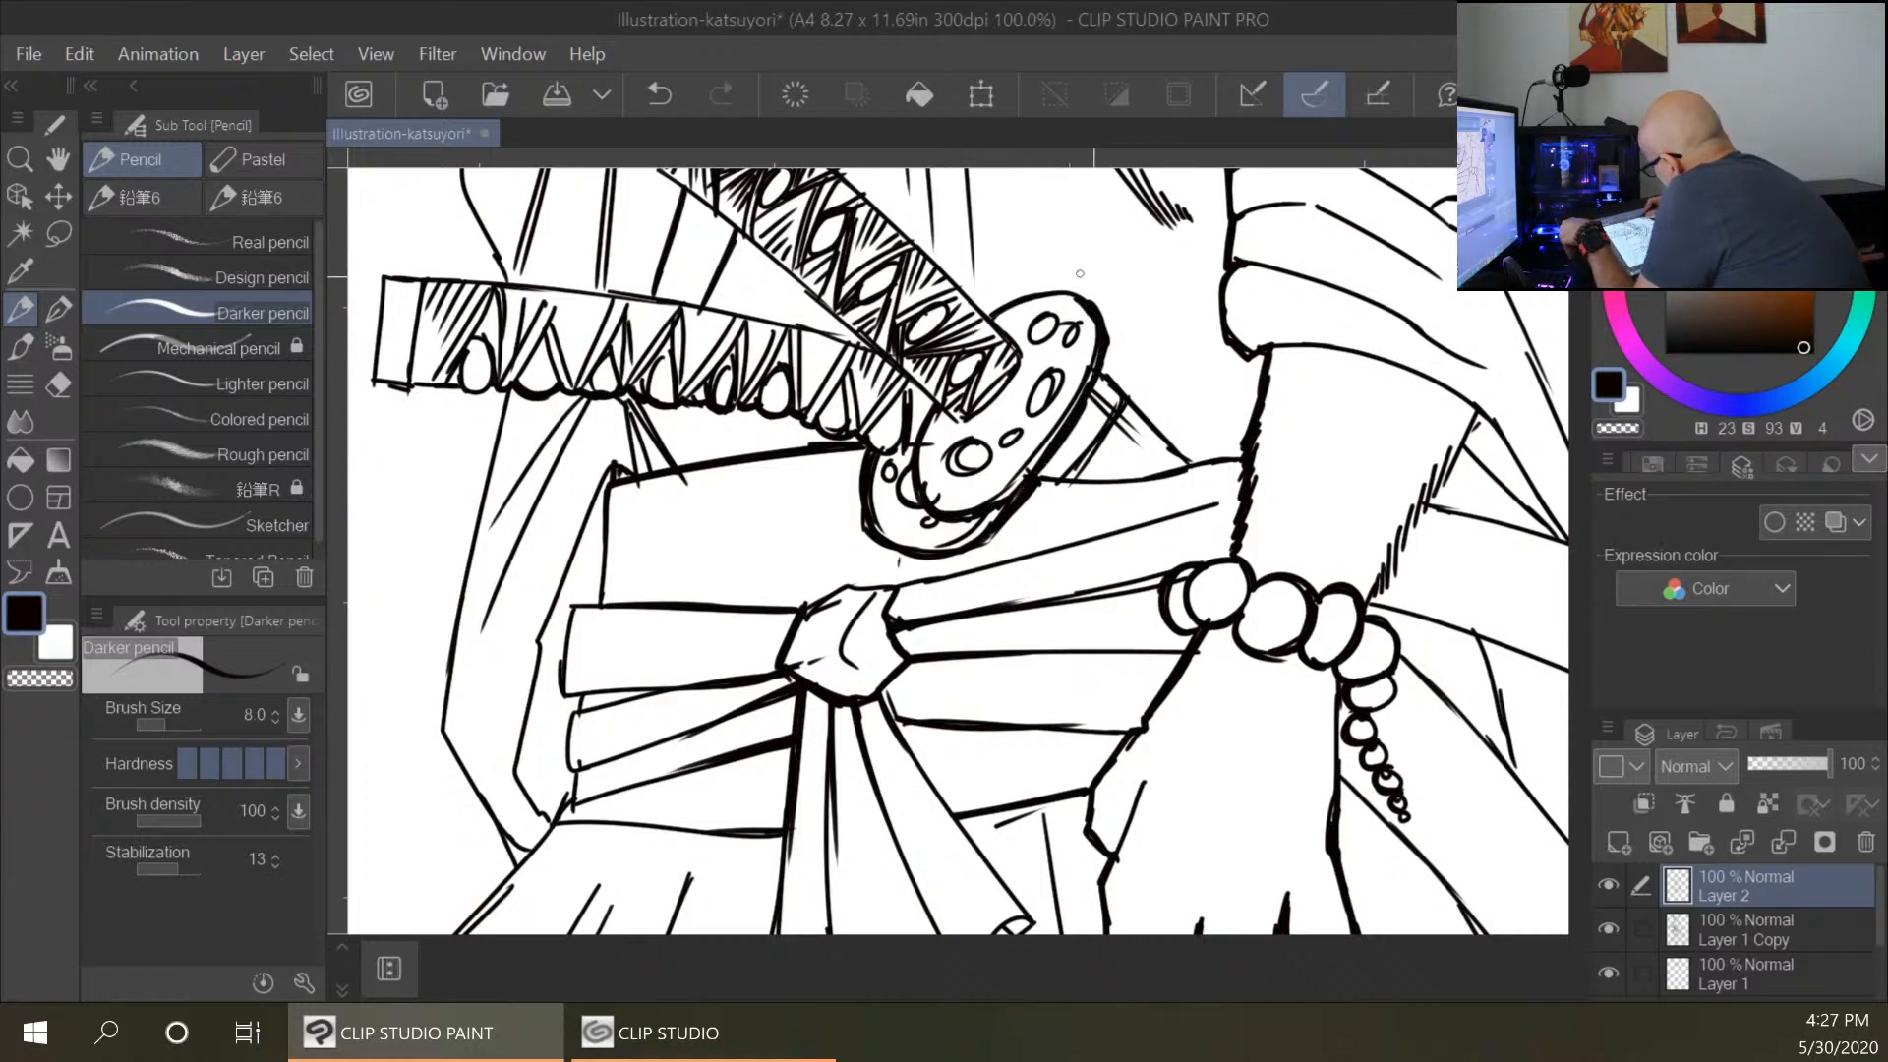
pyautogui.moveTo(1096, 363); pyautogui.dragTo(1202, 475)
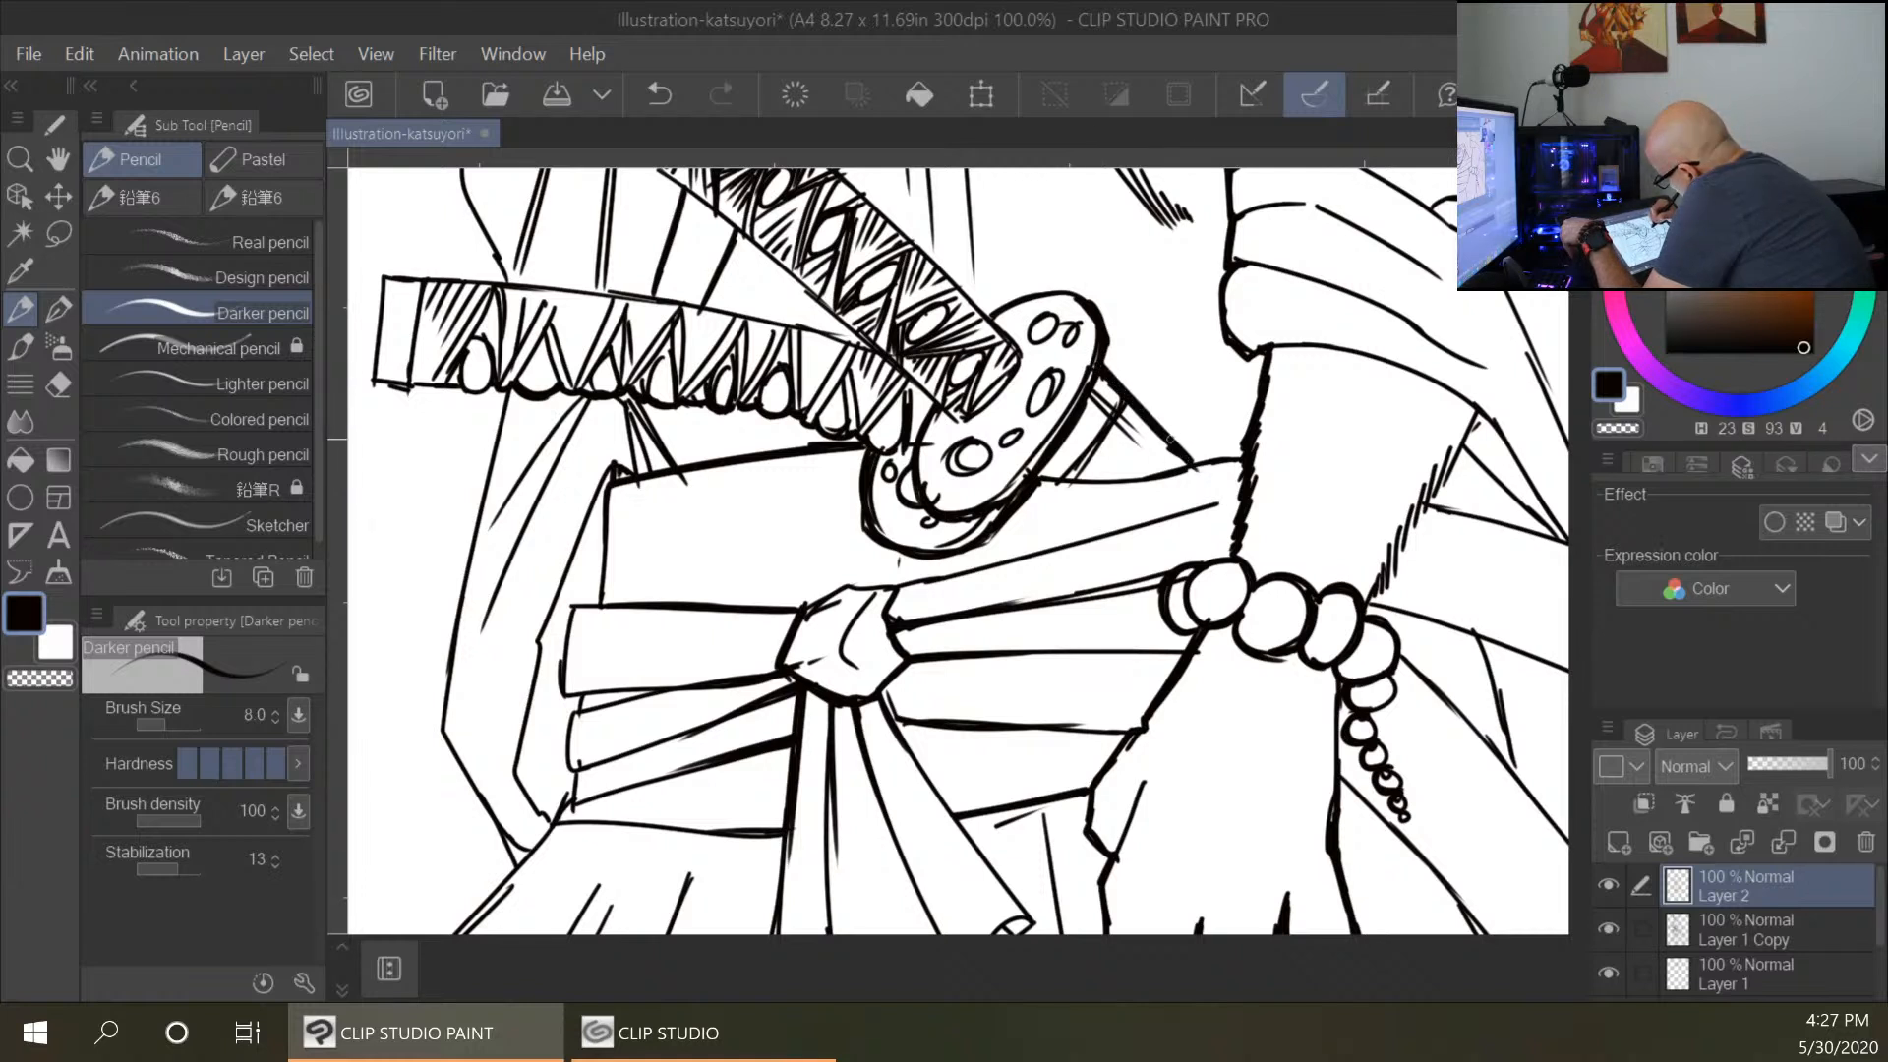
pyautogui.moveTo(1039, 482); pyautogui.dragTo(1240, 454)
# Thicken the sleeve's inner edge from the armpit down to the cuff, and the fold lines branching off it.
pyautogui.hotkey('ctrl', '-')
pyautogui.hotkey('ctrl', '-')
pyautogui.hotkey('ctrl', '-')
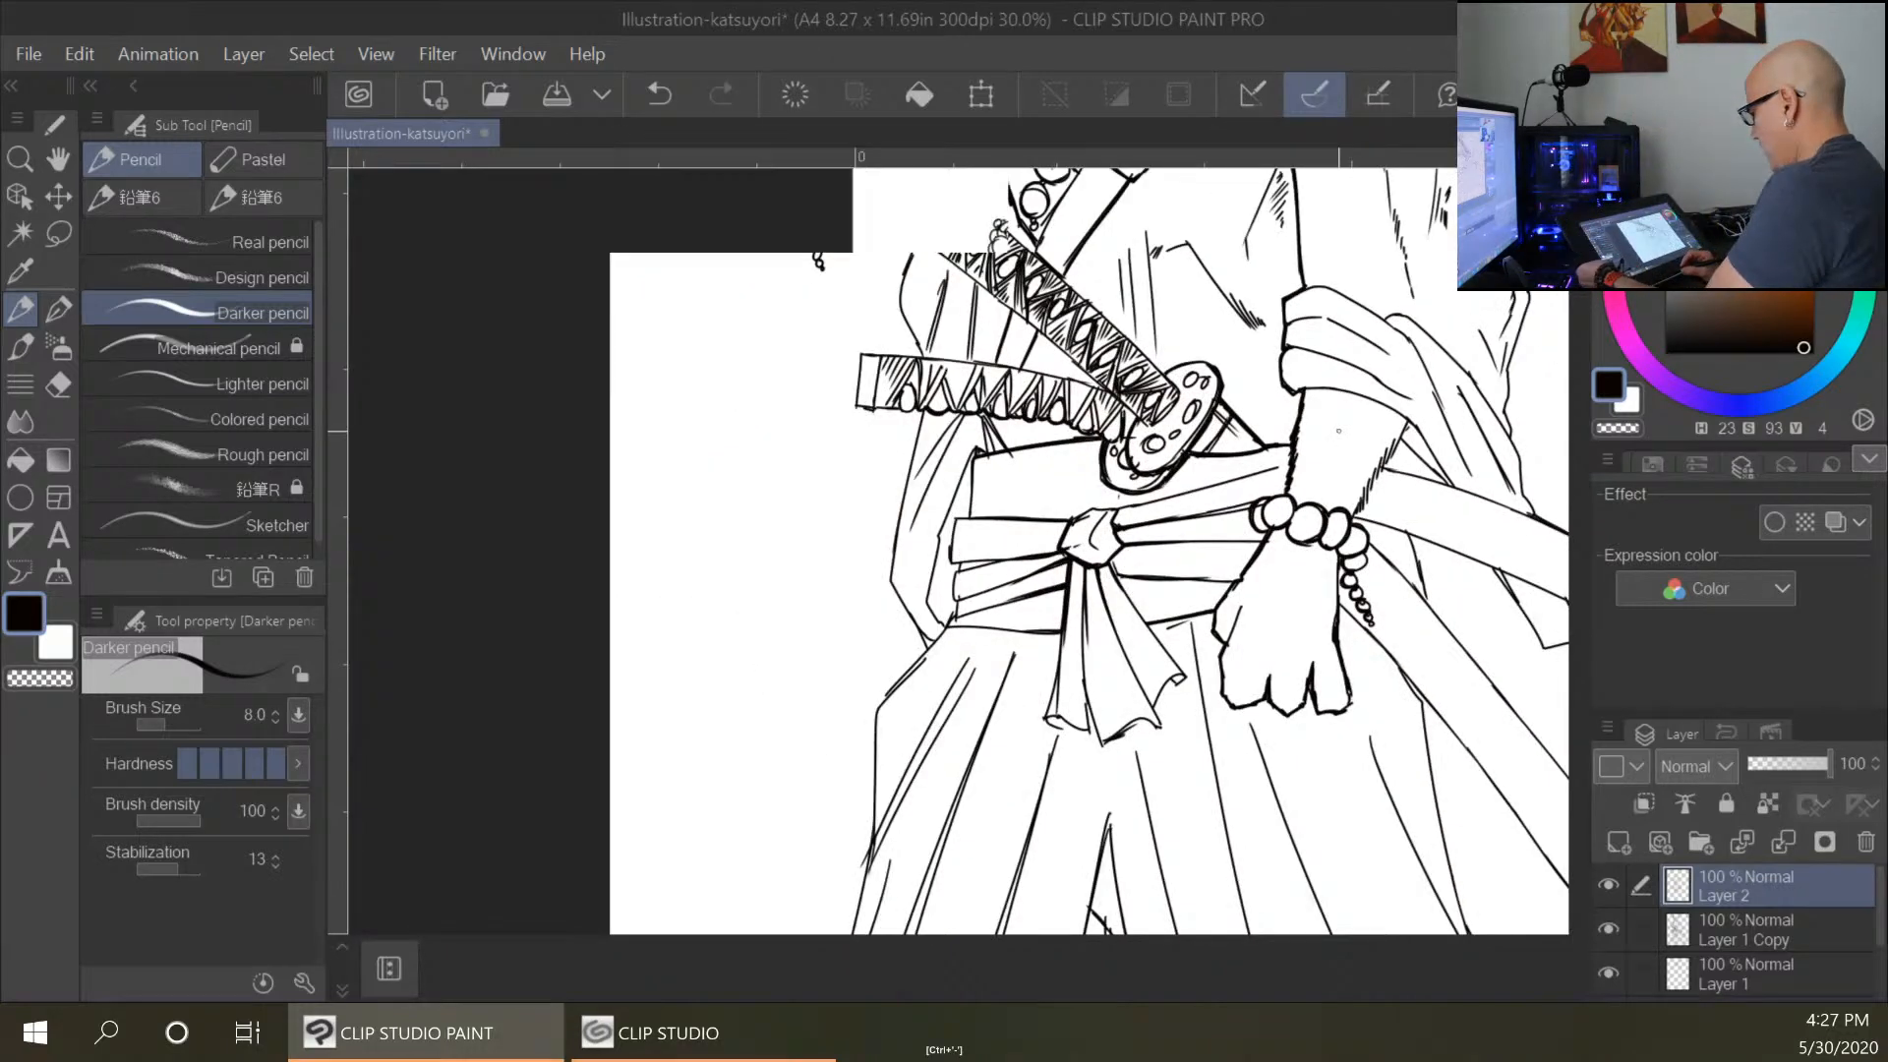
pyautogui.moveTo(1391, 401); pyautogui.dragTo(1058, 818)
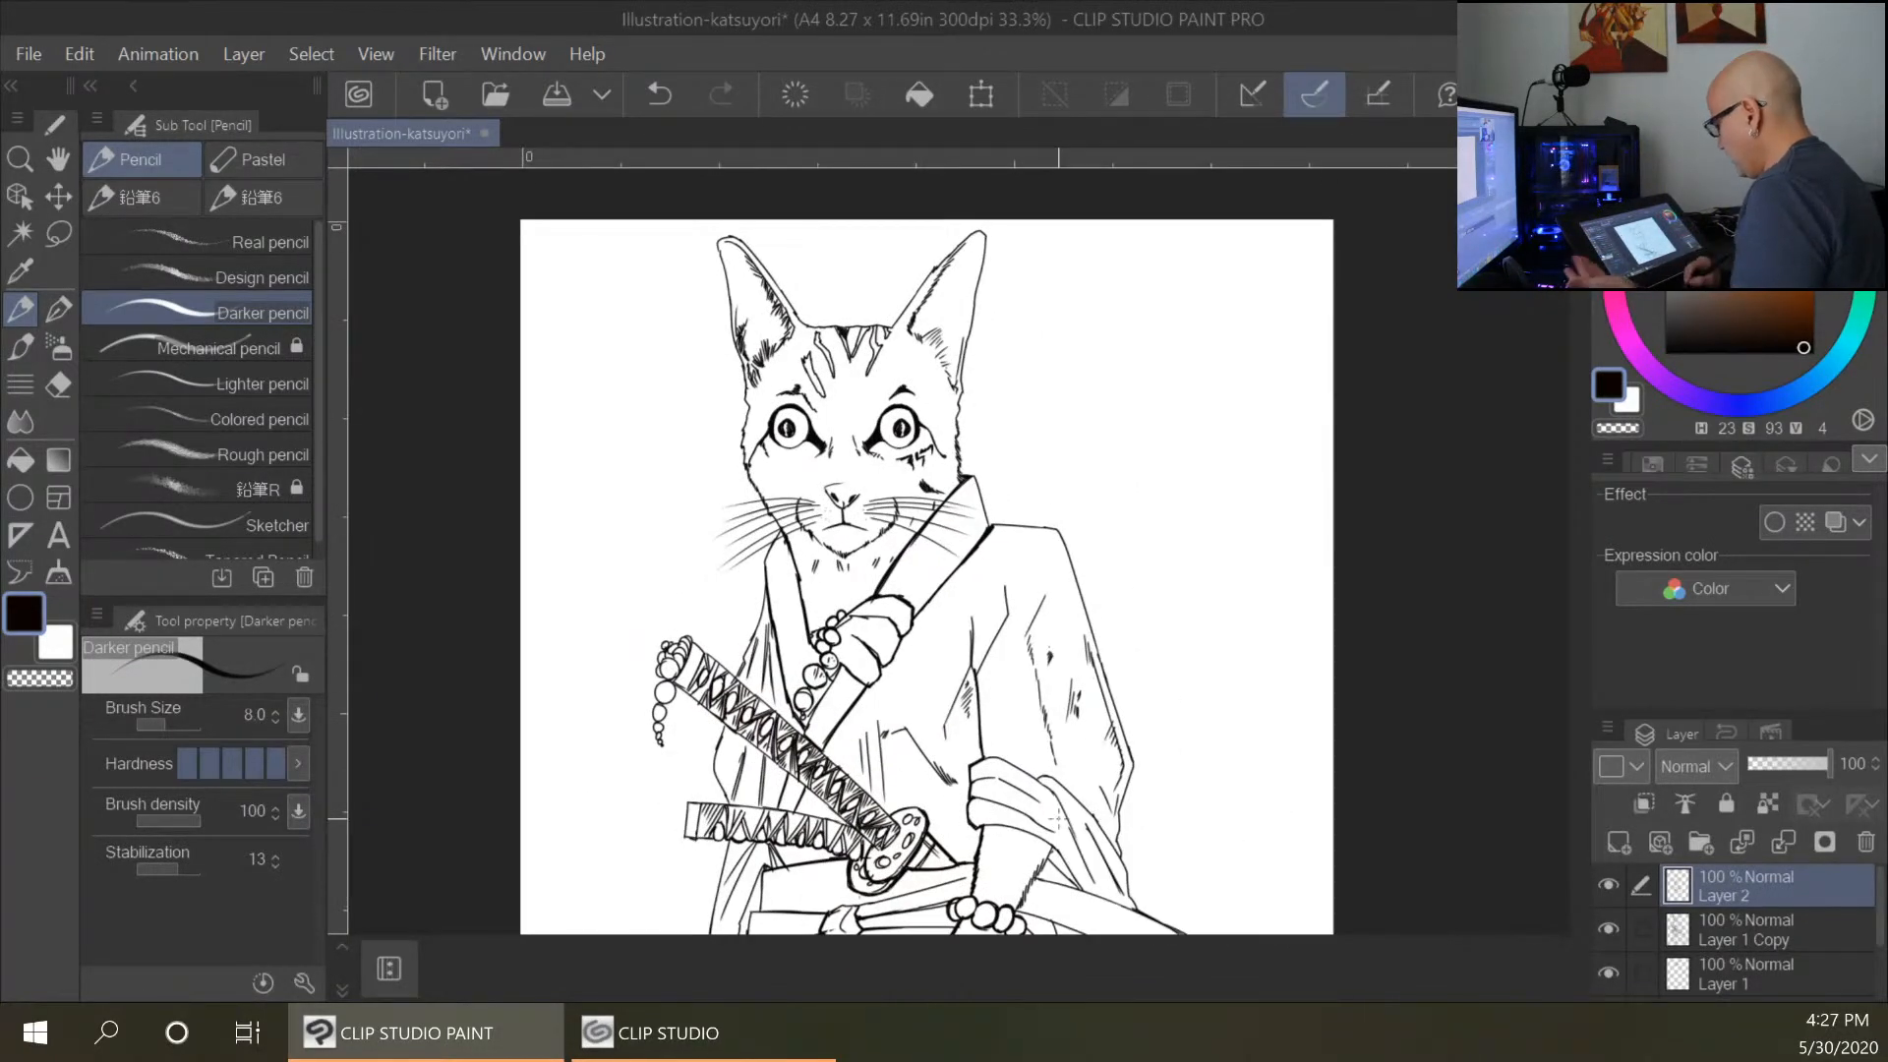
pyautogui.hotkey('ctrl', '+')
pyautogui.hotkey('ctrl', '+')
pyautogui.hotkey('ctrl', '+')
pyautogui.moveTo(1059, 824); pyautogui.dragTo(1175, 917)
pyautogui.moveTo(913, 335); pyautogui.dragTo(922, 489)
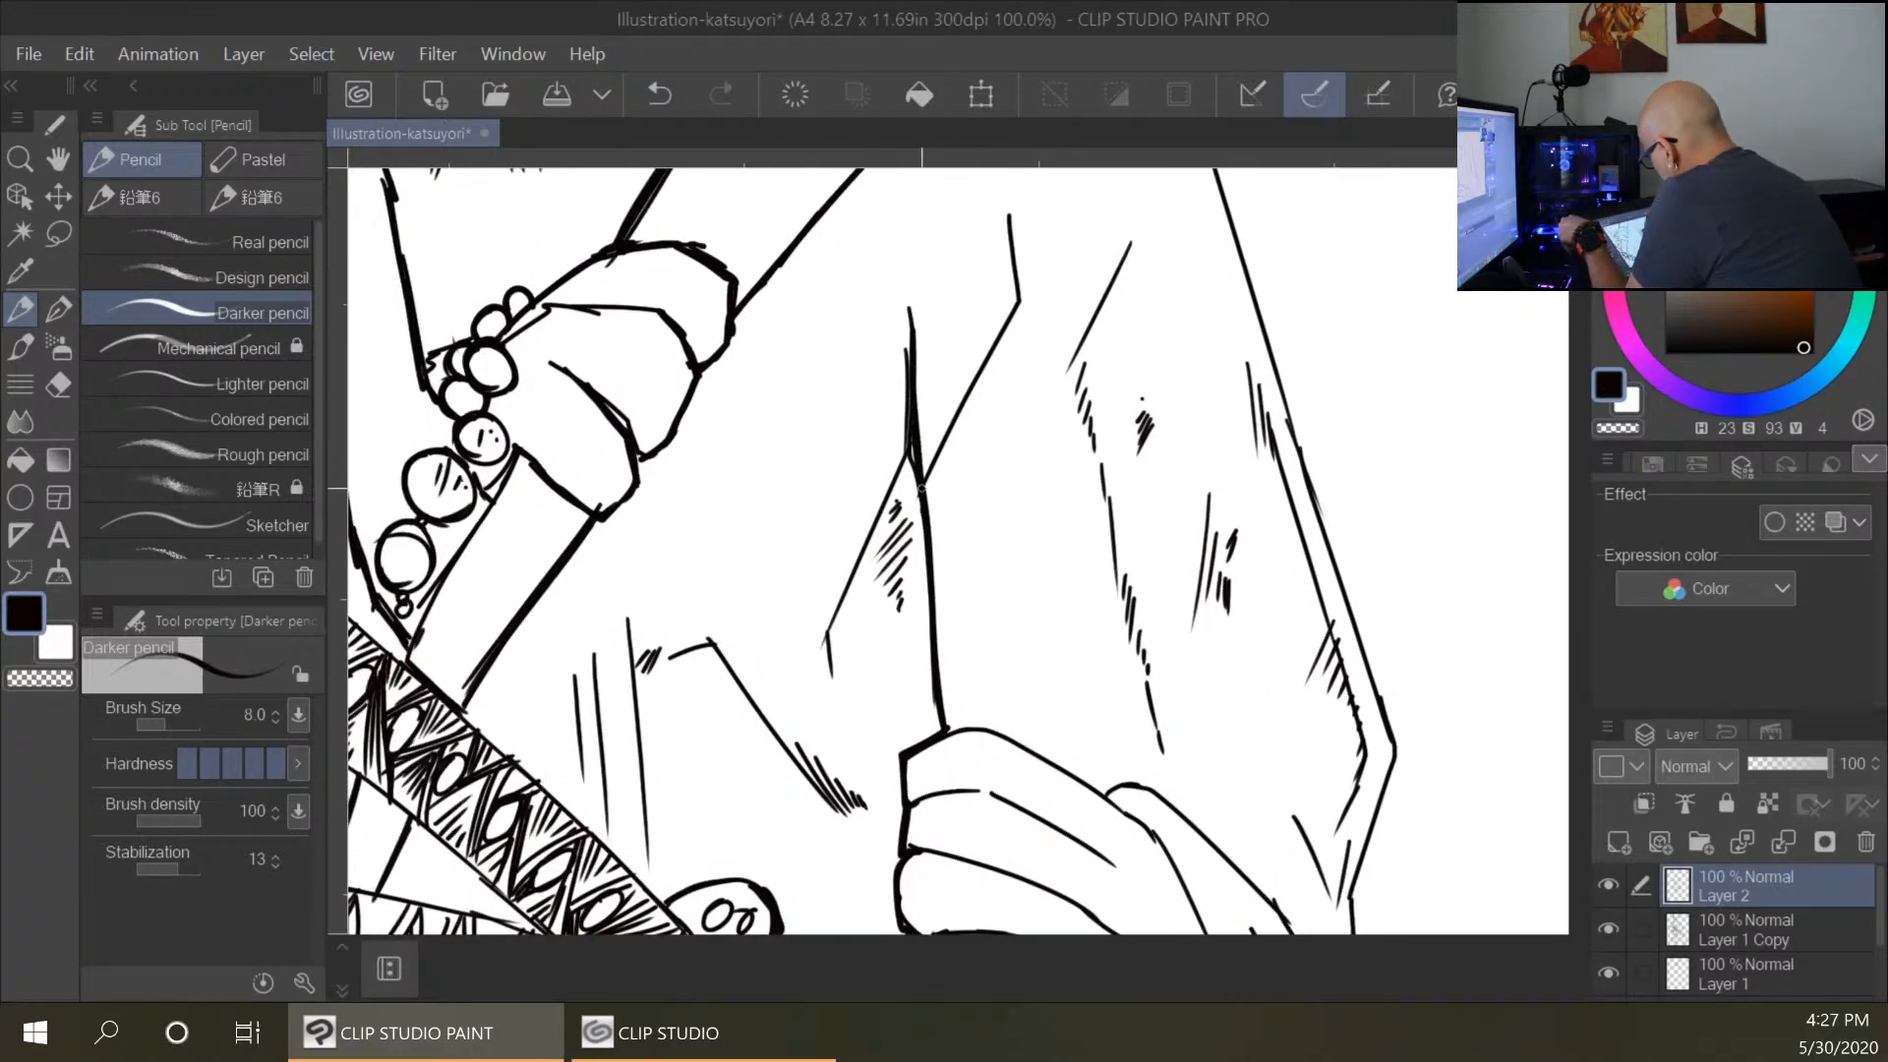
pyautogui.moveTo(1018, 315); pyautogui.dragTo(917, 498)
pyautogui.moveTo(1009, 218); pyautogui.dragTo(1023, 299)
pyautogui.moveTo(882, 513); pyautogui.dragTo(907, 457)
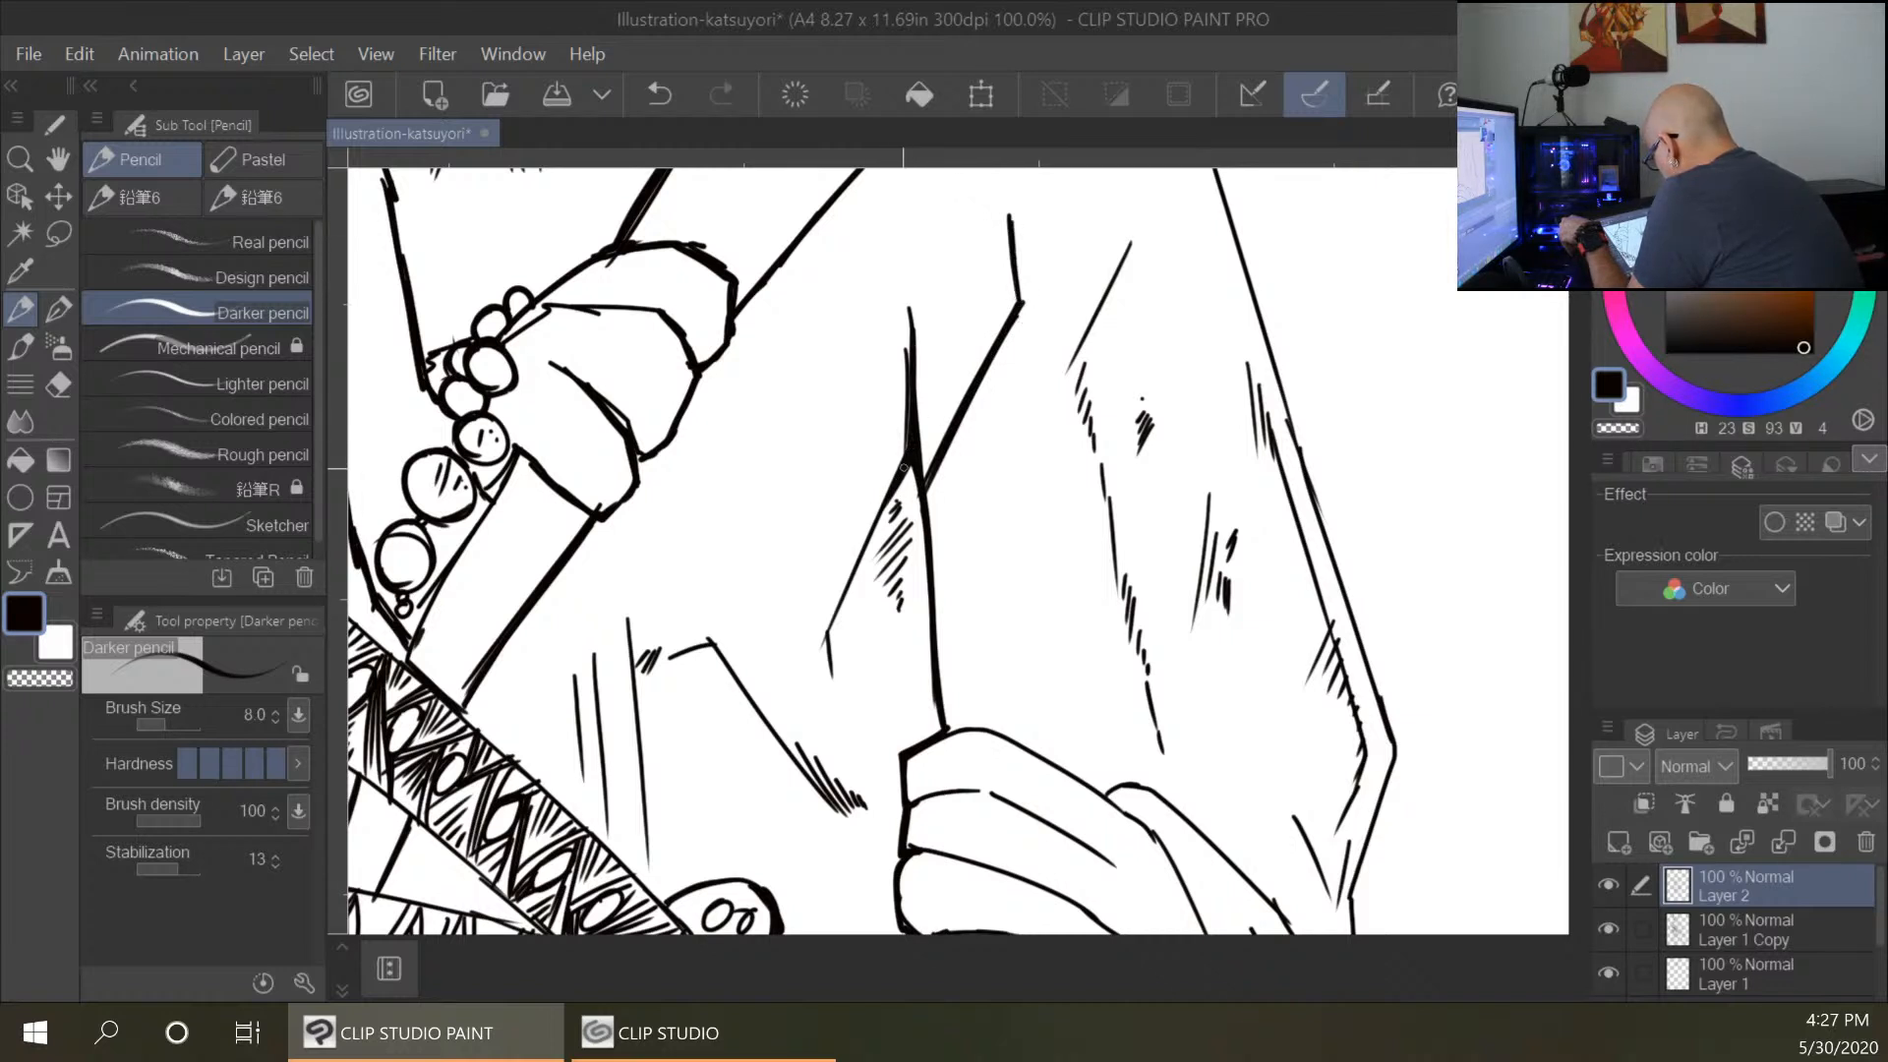
# Thicken the diagonal chest fold and the short upright folds beside the upper sword handle.
pyautogui.moveTo(710, 640); pyautogui.dragTo(792, 764)
pyautogui.moveTo(625, 620)
pyautogui.mouseDown()
pyautogui.moveTo(640, 807)
pyautogui.moveTo(596, 767)
pyautogui.moveTo(603, 805)
pyautogui.mouseUp()
pyautogui.moveTo(575, 663); pyautogui.dragTo(580, 769)
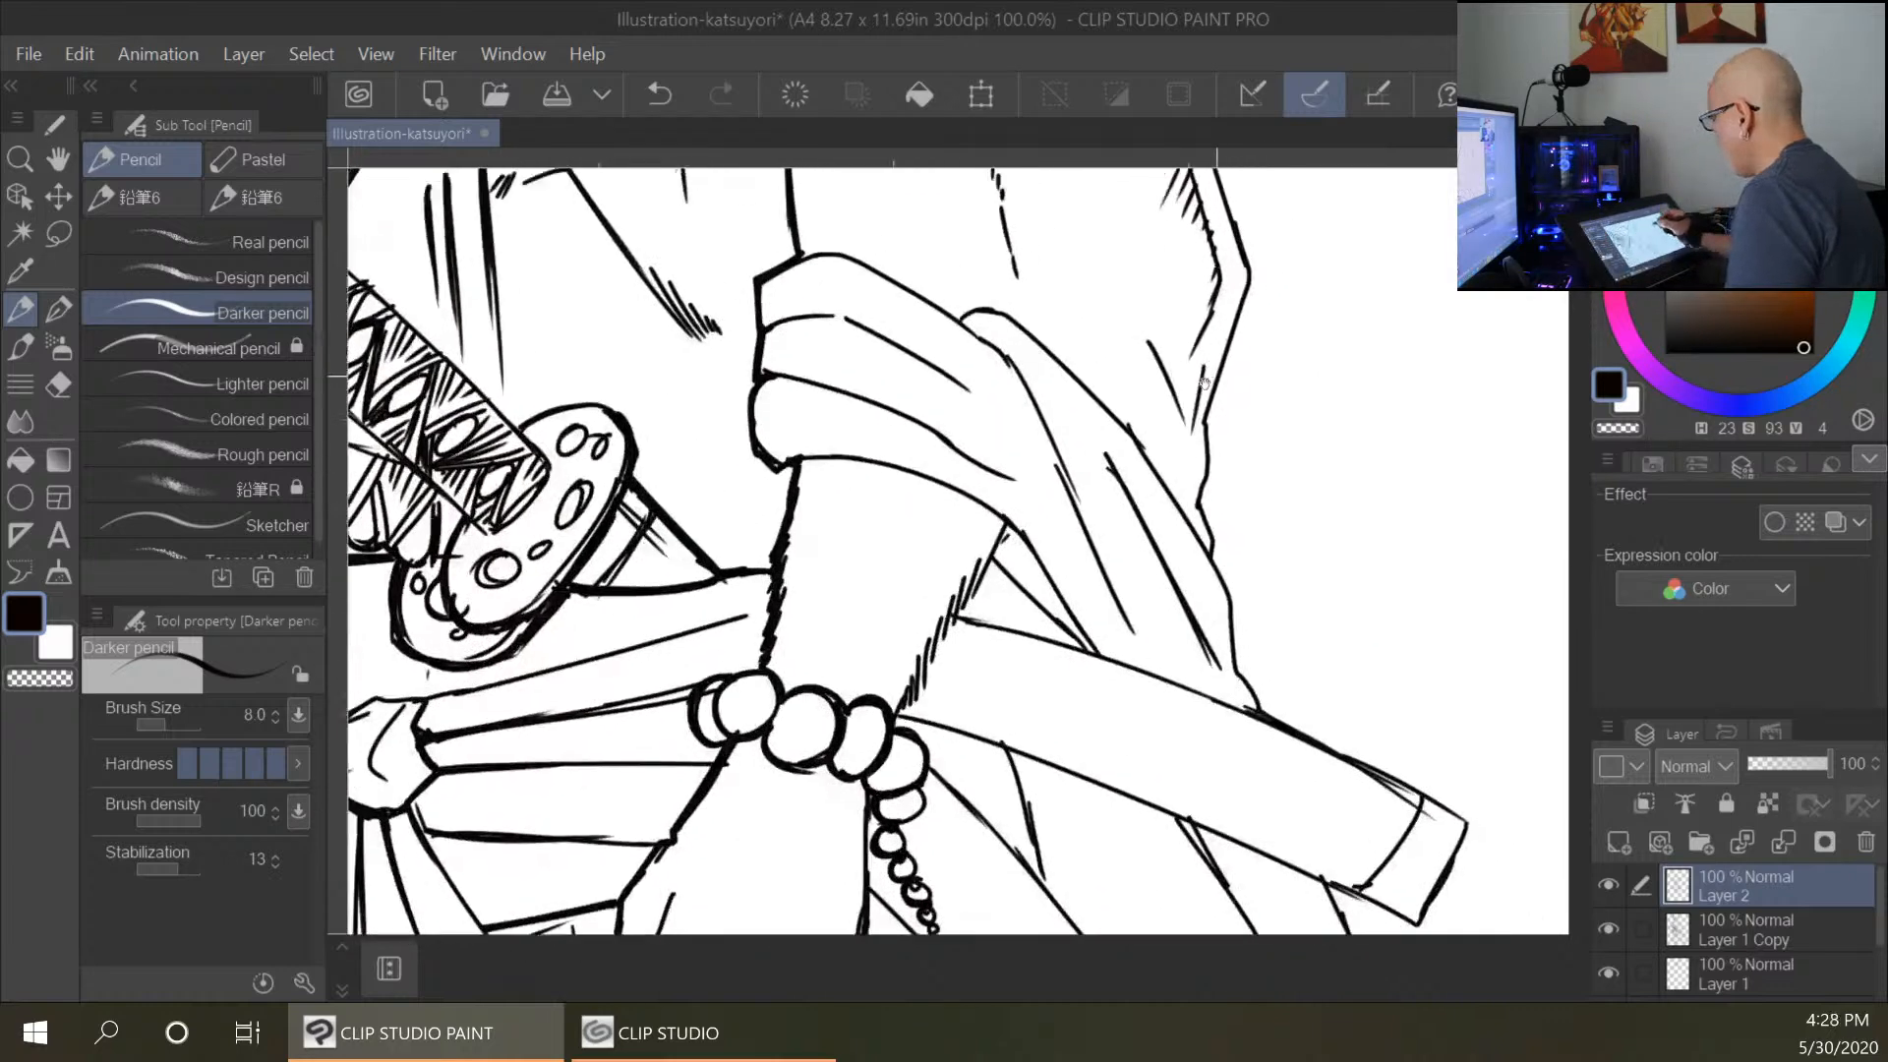
# Thicken the main fold of the rolled sleeve and the cuff's opening edge around the forearm.
pyautogui.moveTo(1205, 383); pyautogui.dragTo(1122, 440)
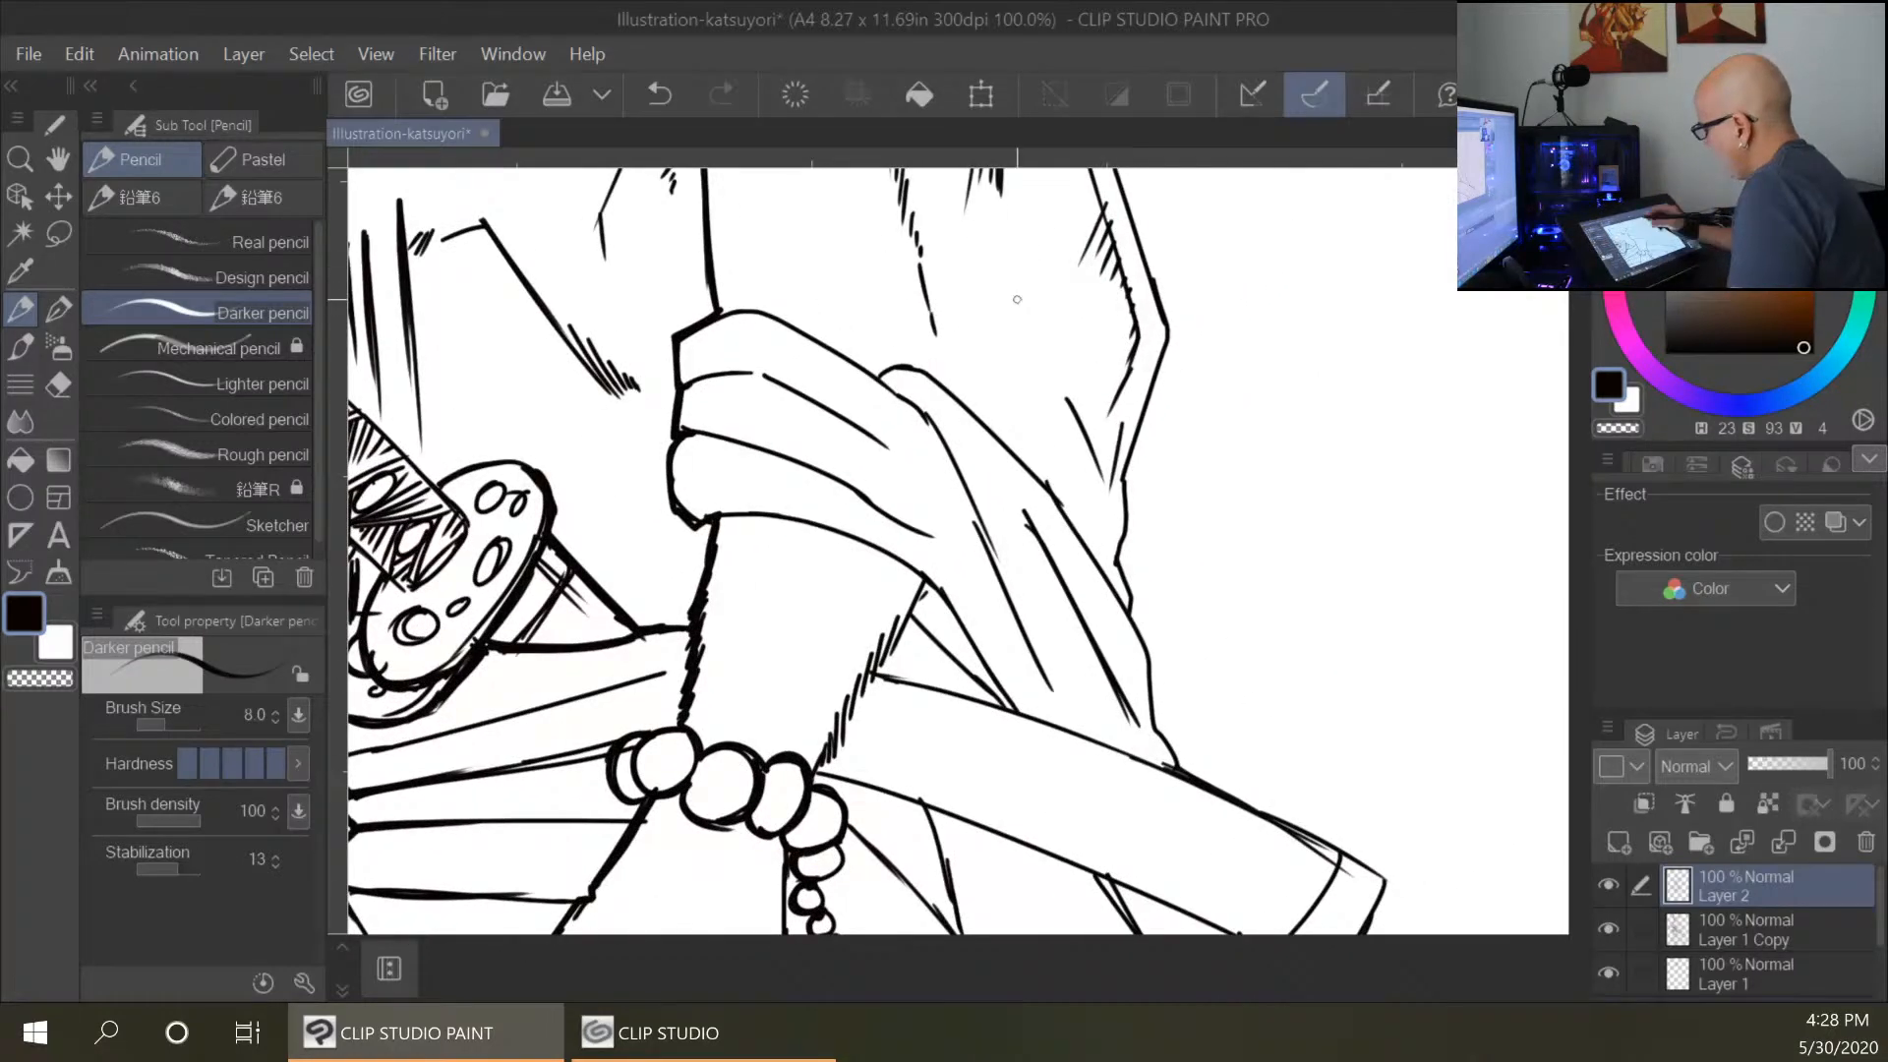
pyautogui.moveTo(858, 363)
pyautogui.mouseDown()
pyautogui.moveTo(948, 424)
pyautogui.moveTo(986, 519)
pyautogui.mouseUp()
pyautogui.moveTo(936, 421); pyautogui.dragTo(982, 513)
pyautogui.moveTo(709, 513)
pyautogui.mouseDown()
pyautogui.moveTo(934, 537)
pyautogui.moveTo(867, 544)
pyautogui.mouseUp()
pyautogui.moveTo(726, 511); pyautogui.dragTo(844, 515)
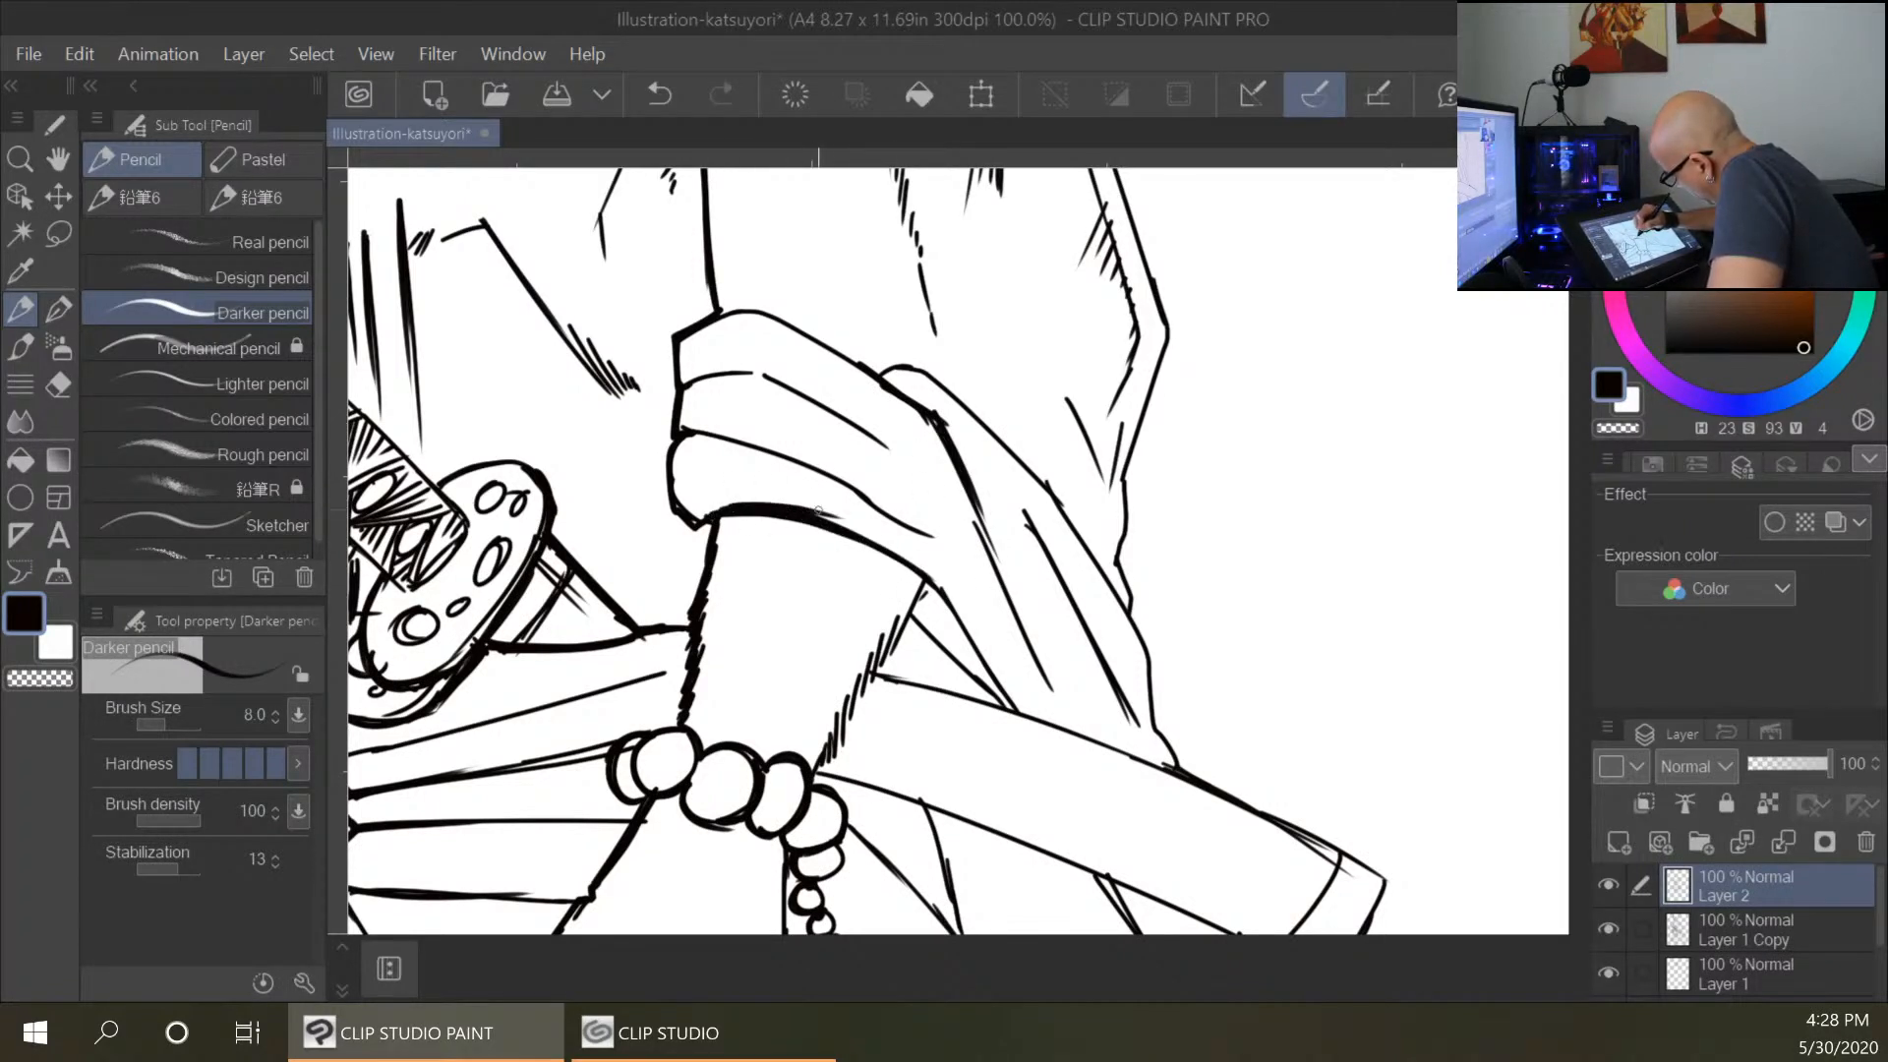
pyautogui.moveTo(928, 574)
pyautogui.mouseDown()
pyautogui.moveTo(992, 683)
pyautogui.moveTo(915, 617)
pyautogui.mouseUp()
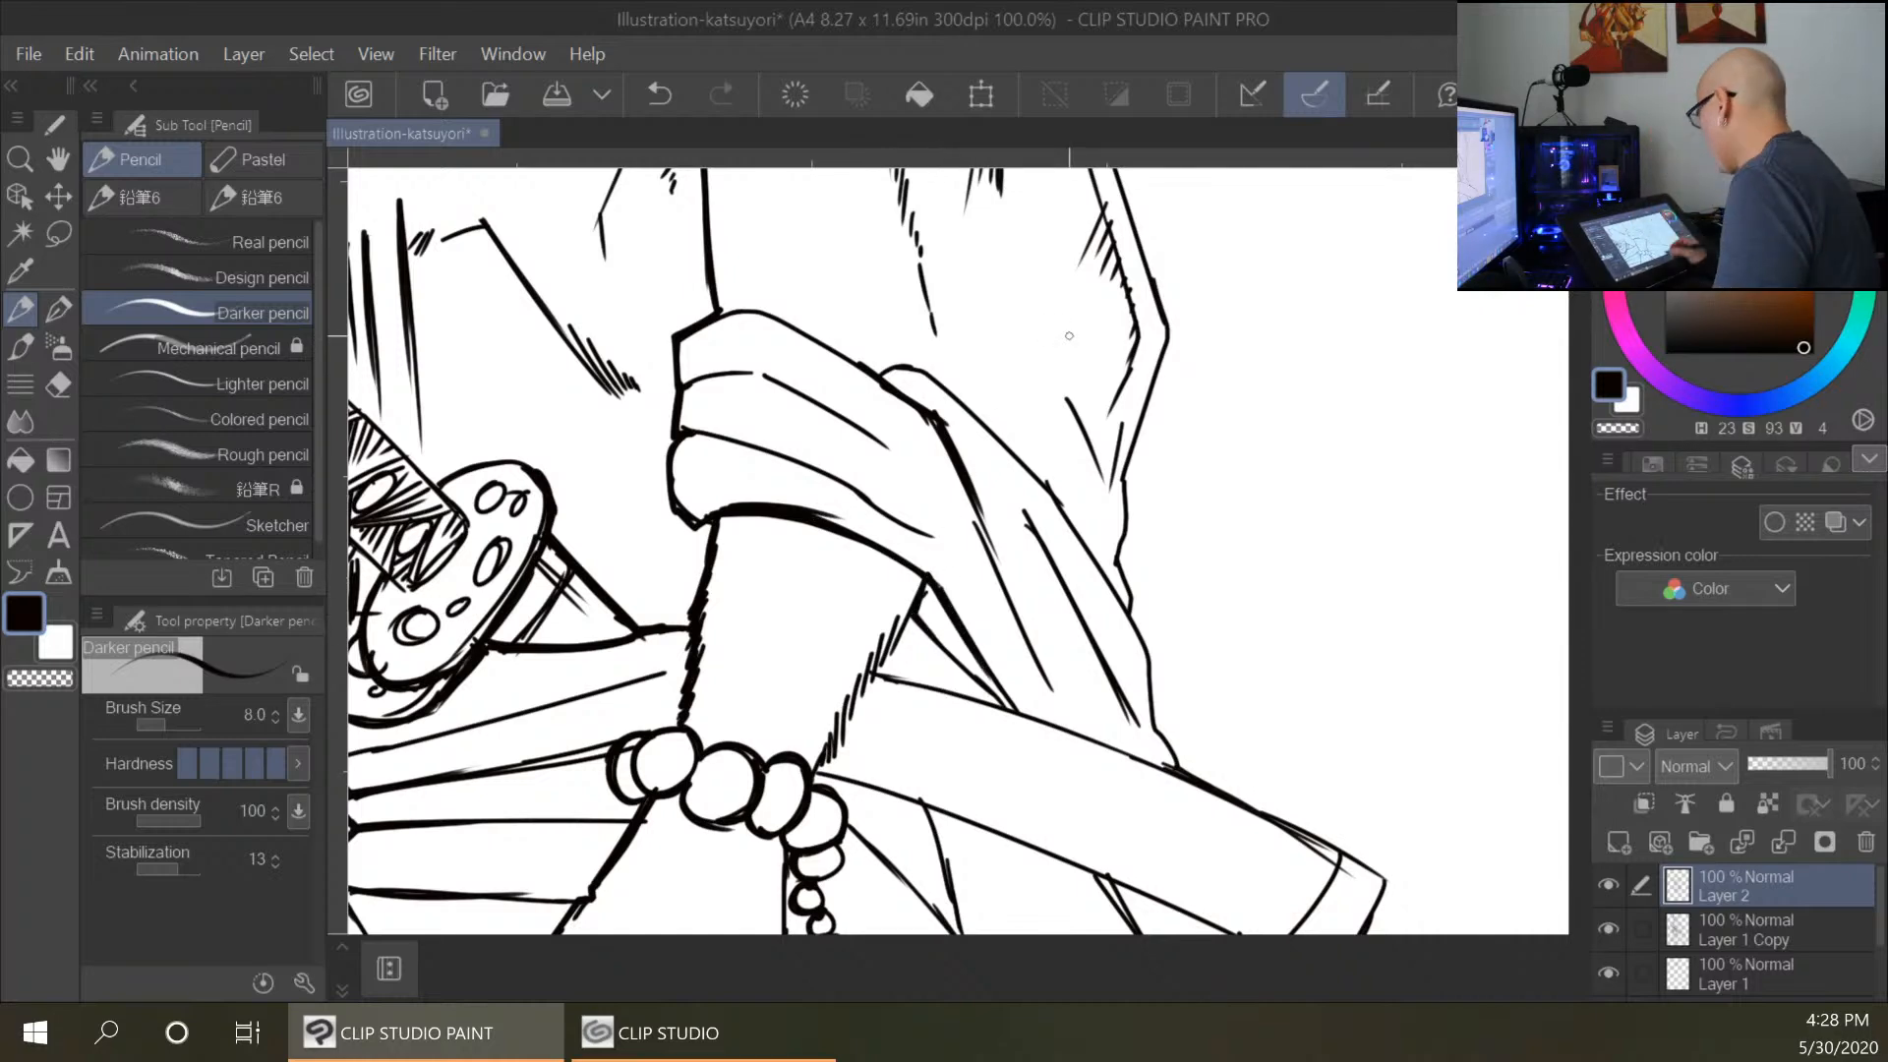
# Thicken the top edge of the lower sword handle up to where it meets the upper handle.
pyautogui.hotkey('ctrl', '-')
pyautogui.hotkey('ctrl', '-')
pyautogui.hotkey('ctrl', '-')
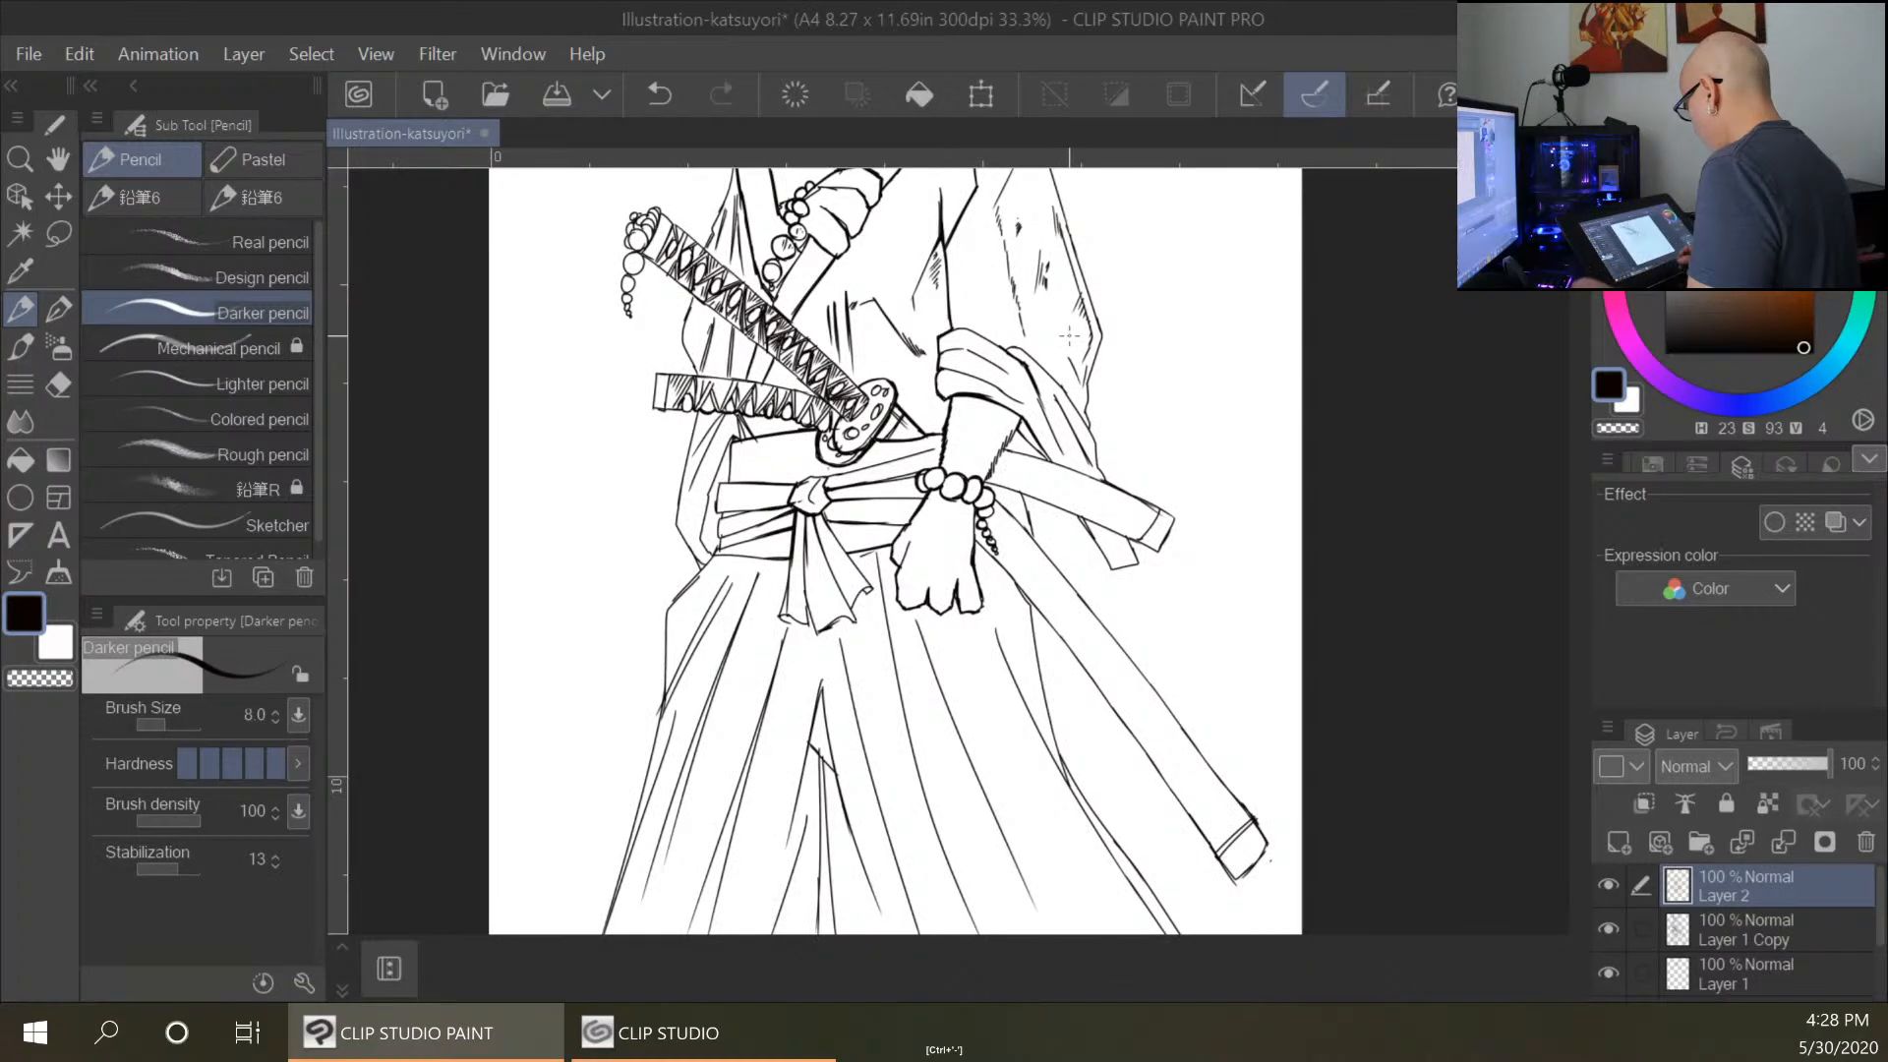
pyautogui.hotkey('ctrl', '+')
pyautogui.hotkey('ctrl', '+')
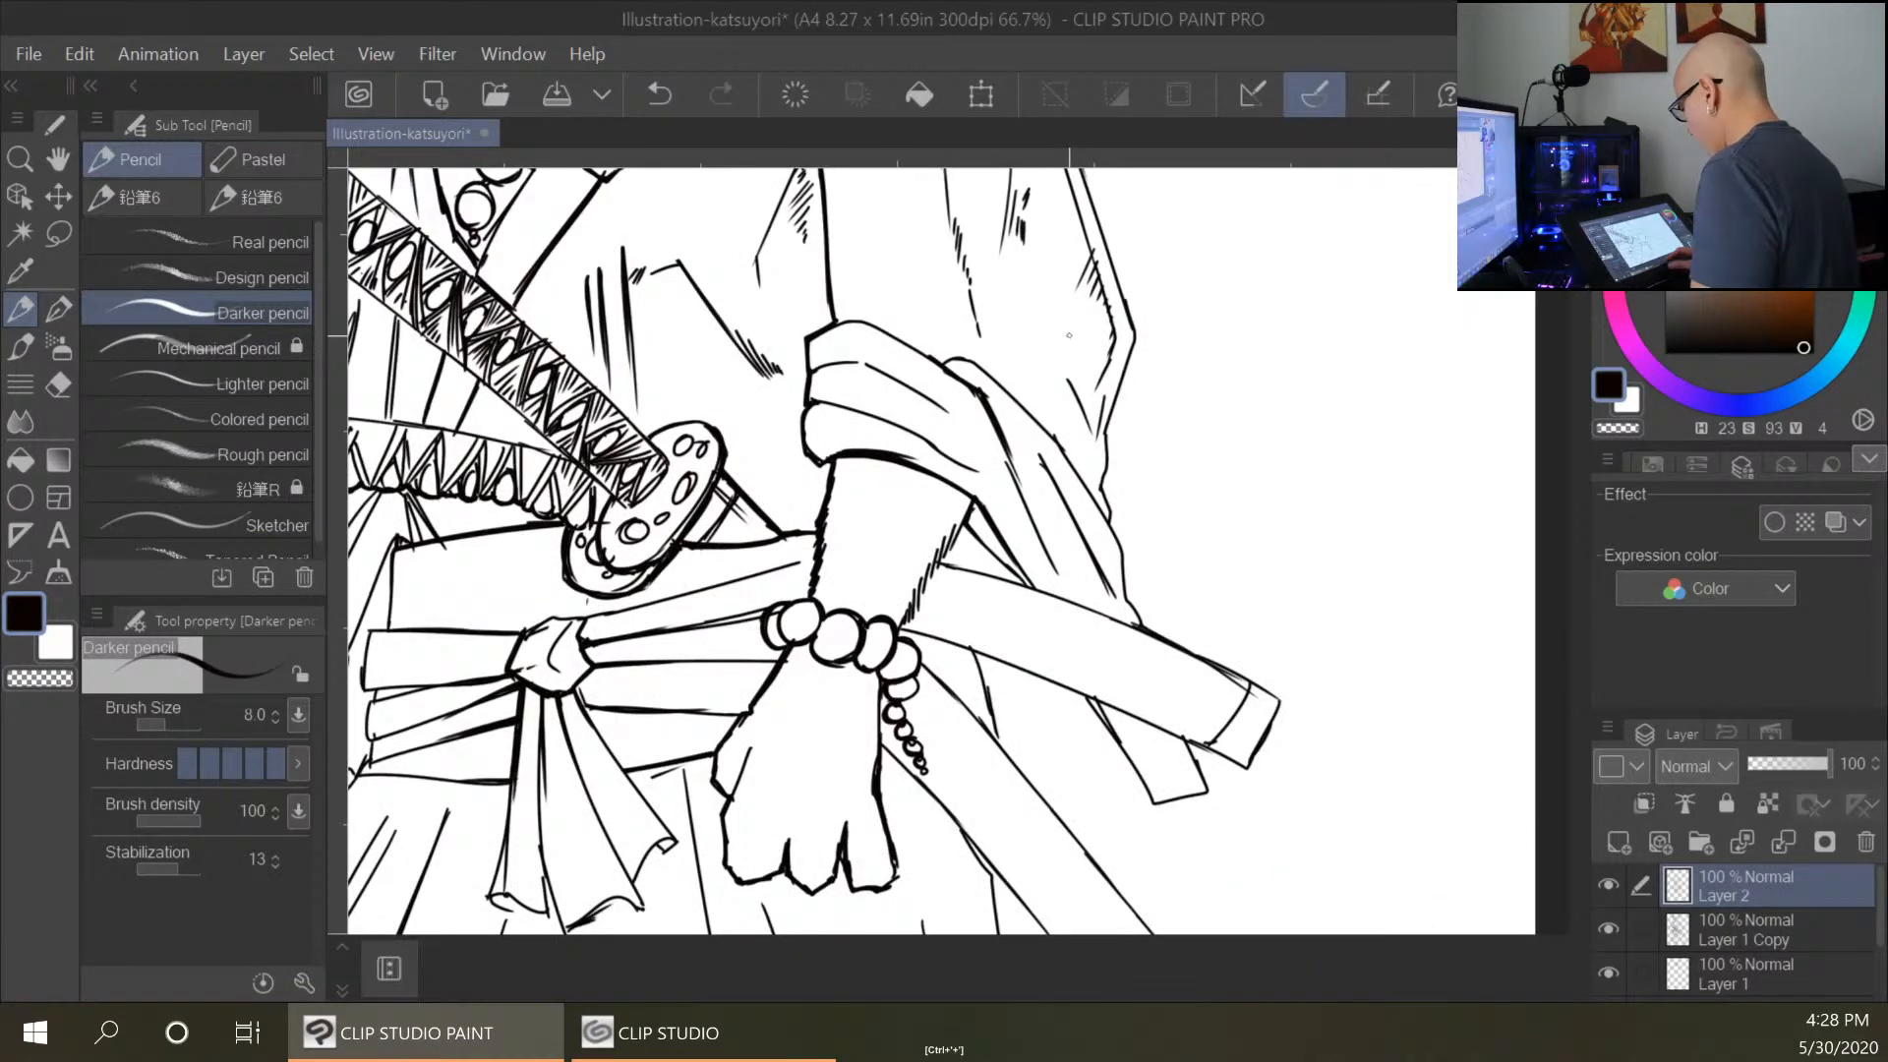
pyautogui.moveTo(769, 620)
pyautogui.mouseDown()
pyautogui.moveTo(968, 334)
pyautogui.moveTo(1037, 587)
pyautogui.mouseUp()
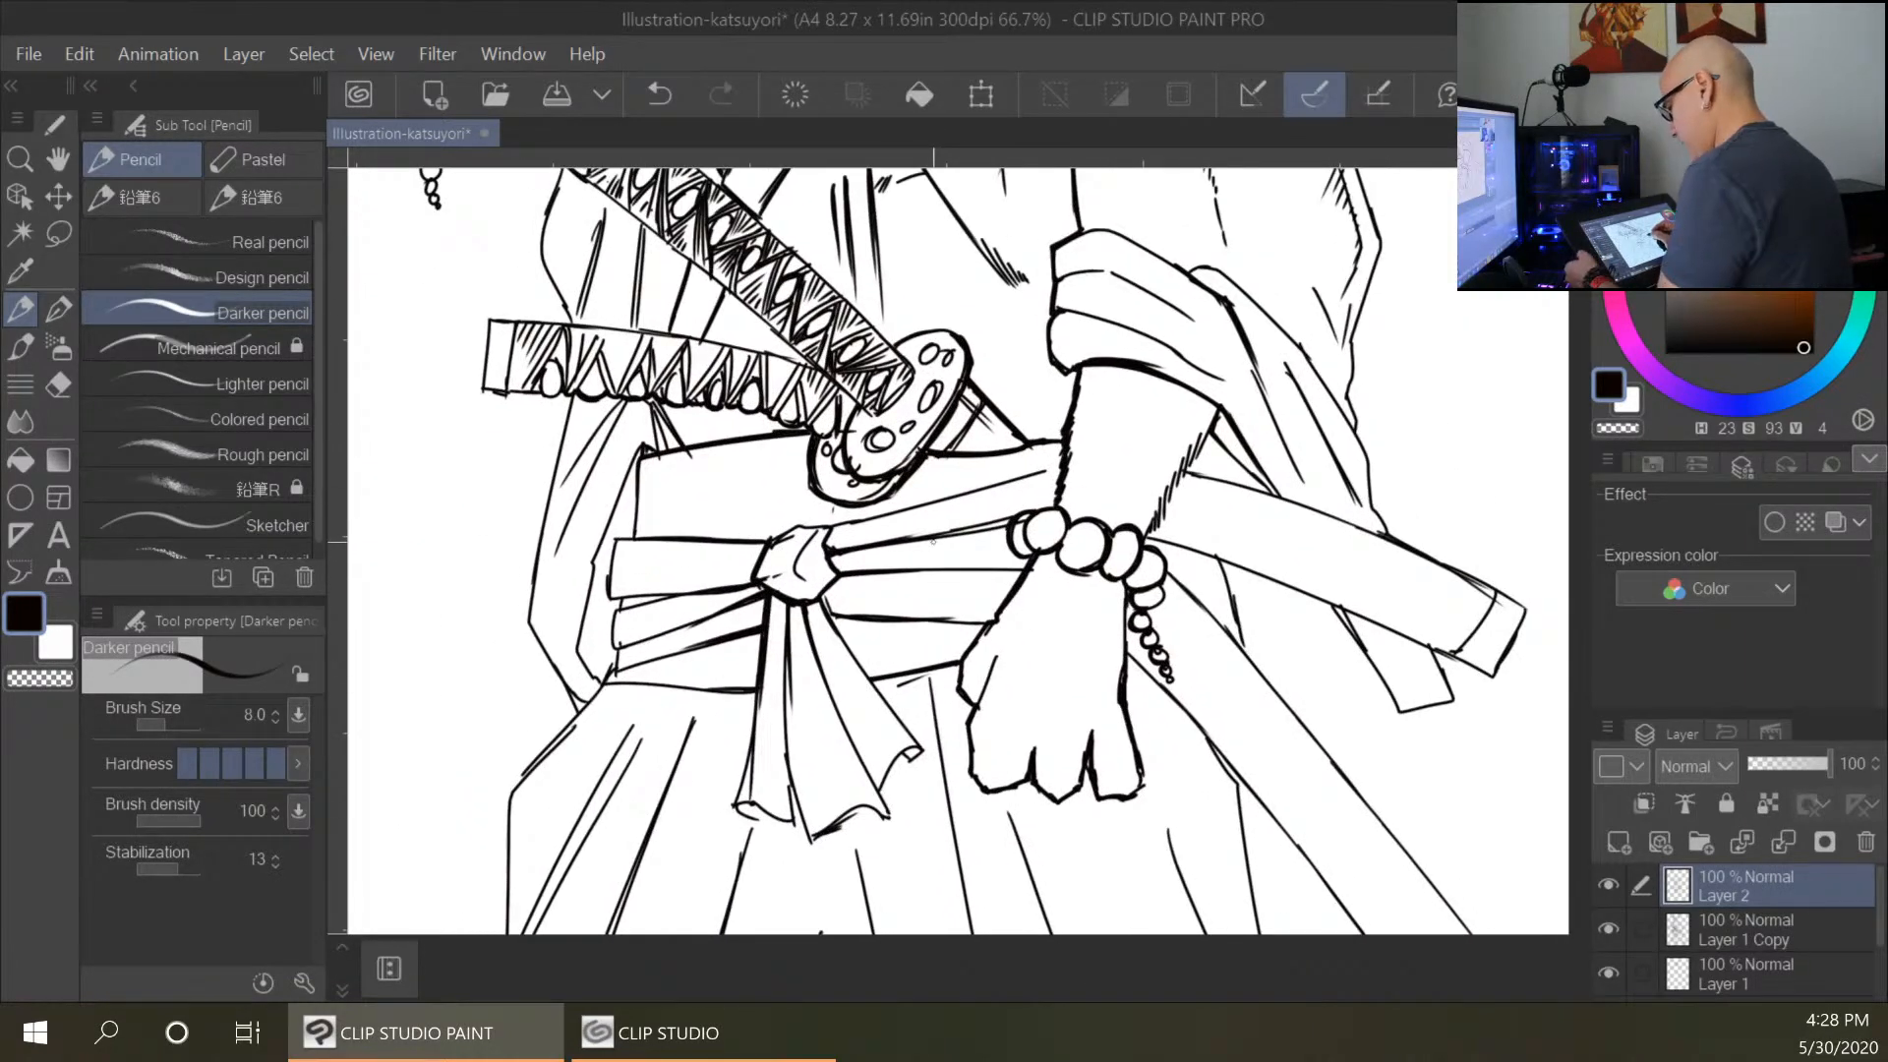
pyautogui.hotkey('ctrl', '+')
pyautogui.moveTo(847, 334); pyautogui.dragTo(1272, 578)
pyautogui.moveTo(809, 451); pyautogui.dragTo(1036, 478)
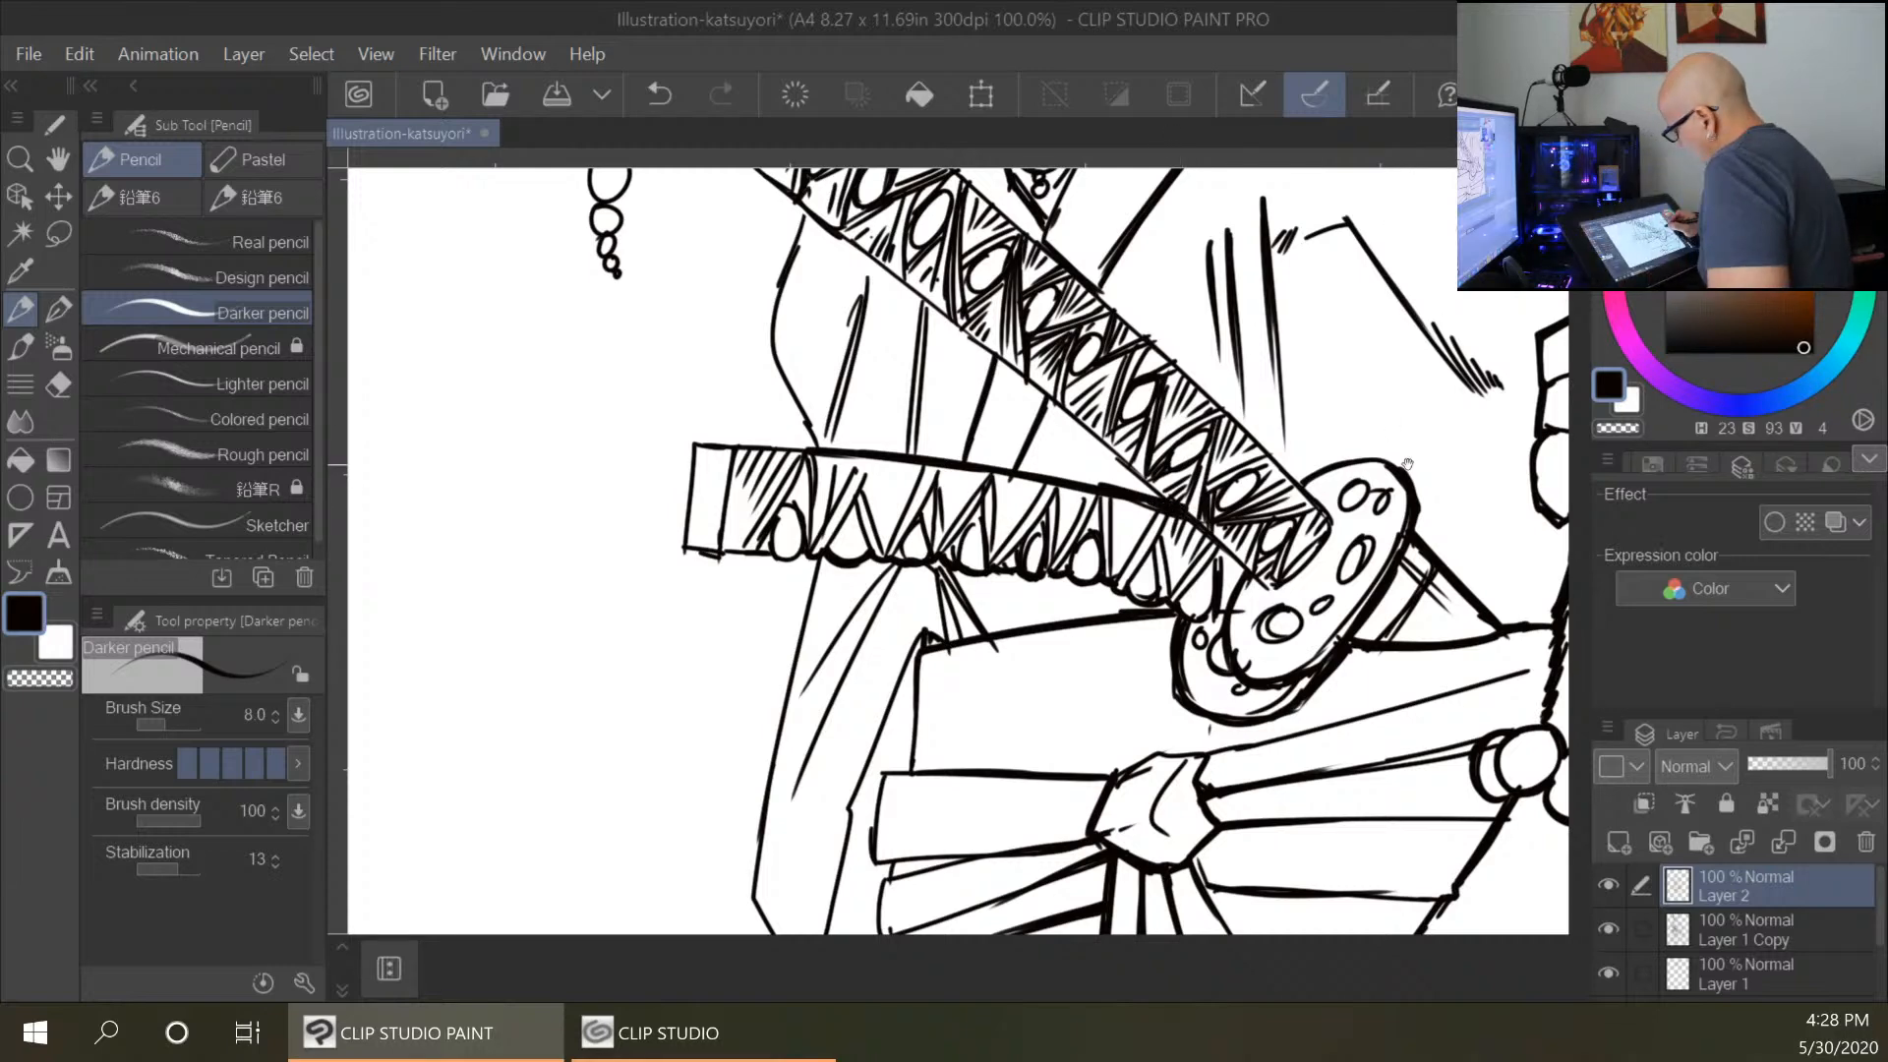
# Thicken both long edges of the upper sword handle down to the guard.
pyautogui.moveTo(1422, 264); pyautogui.dragTo(1062, 526)
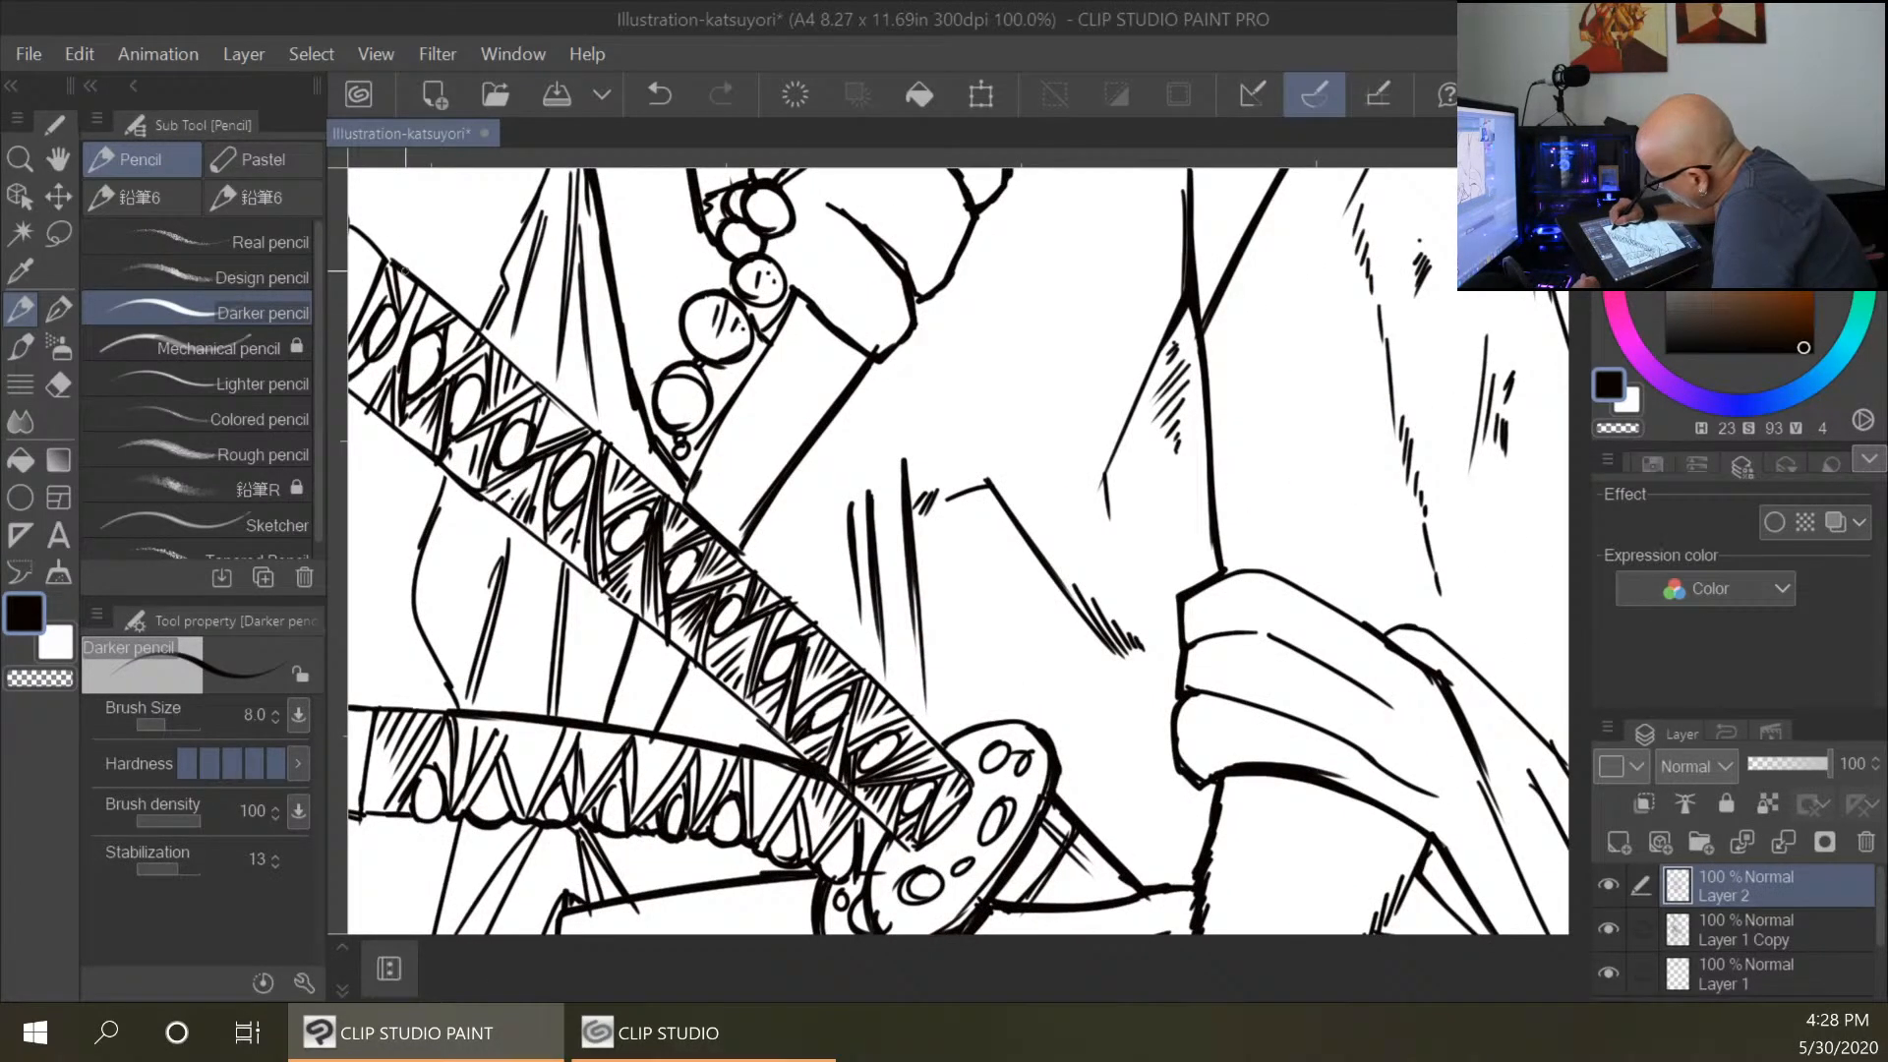
pyautogui.moveTo(541, 382); pyautogui.dragTo(947, 758)
pyautogui.moveTo(878, 686)
pyautogui.mouseDown()
pyautogui.moveTo(941, 749)
pyautogui.moveTo(925, 727)
pyautogui.mouseUp()
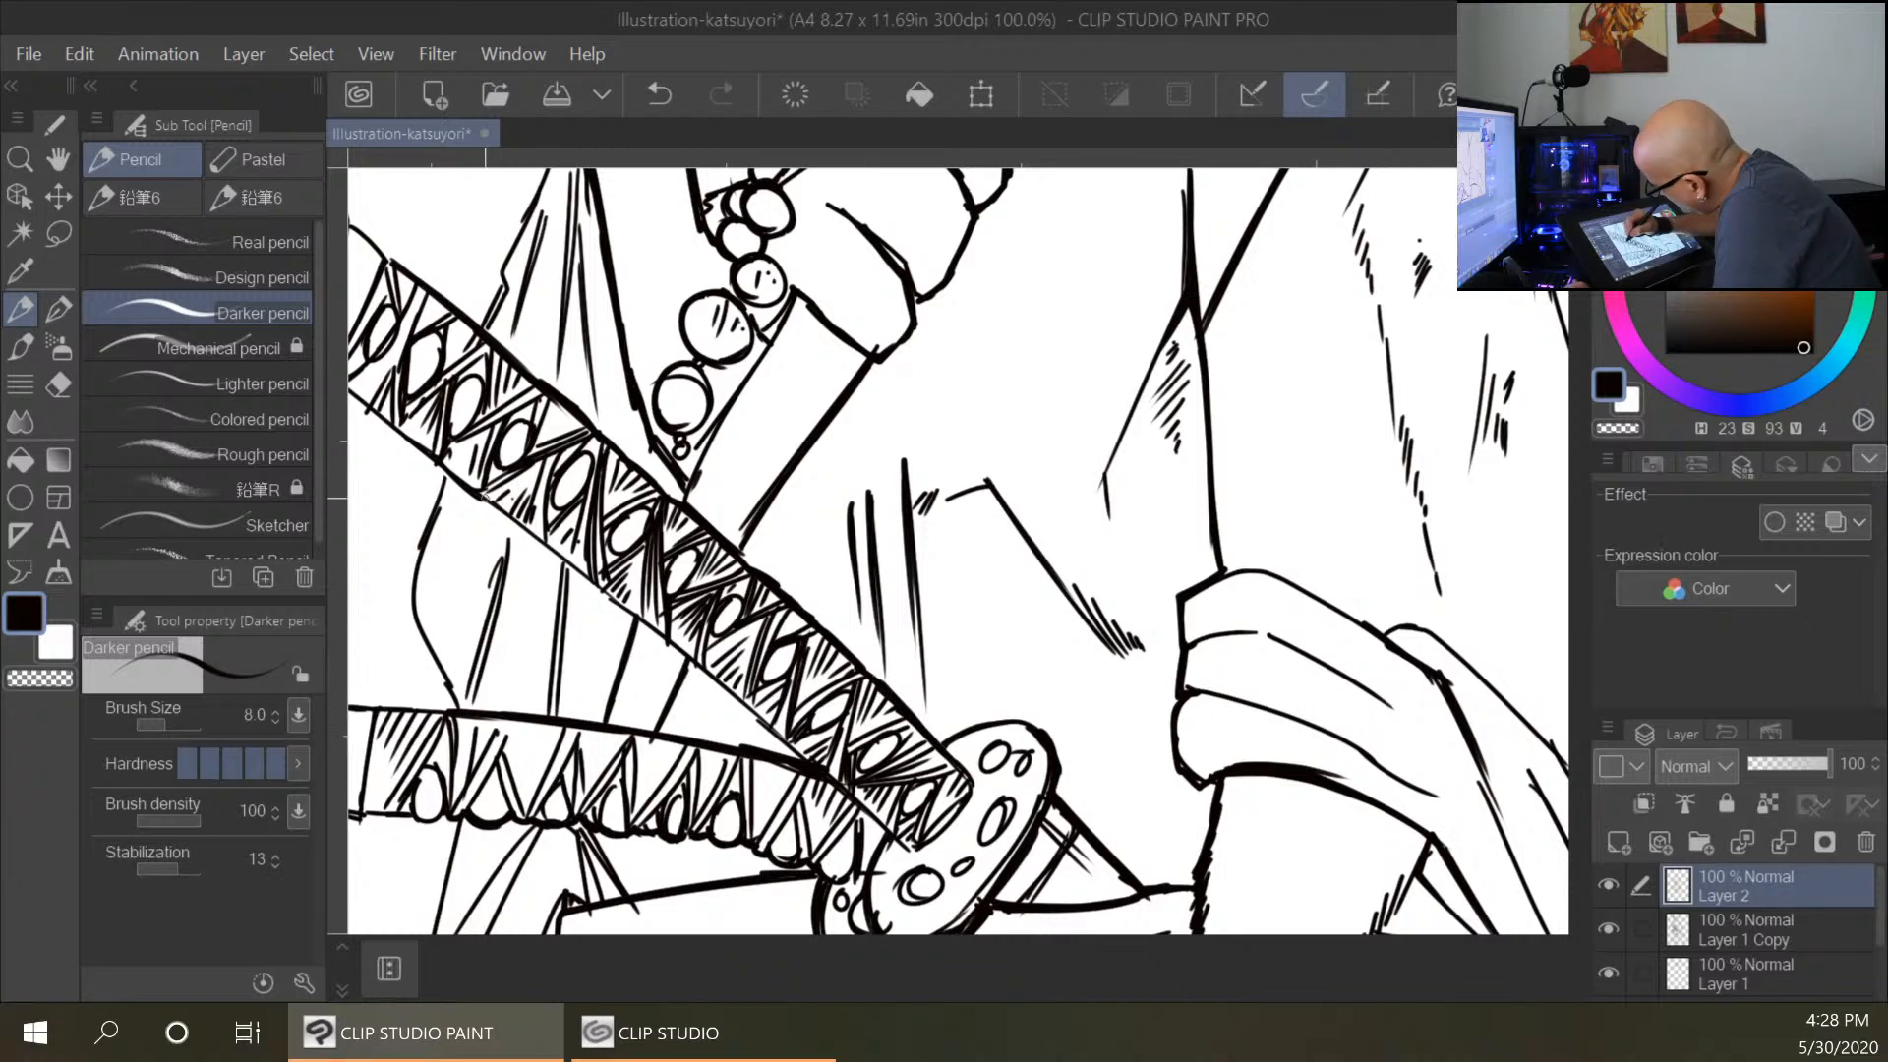
pyautogui.moveTo(454, 472); pyautogui.dragTo(810, 769)
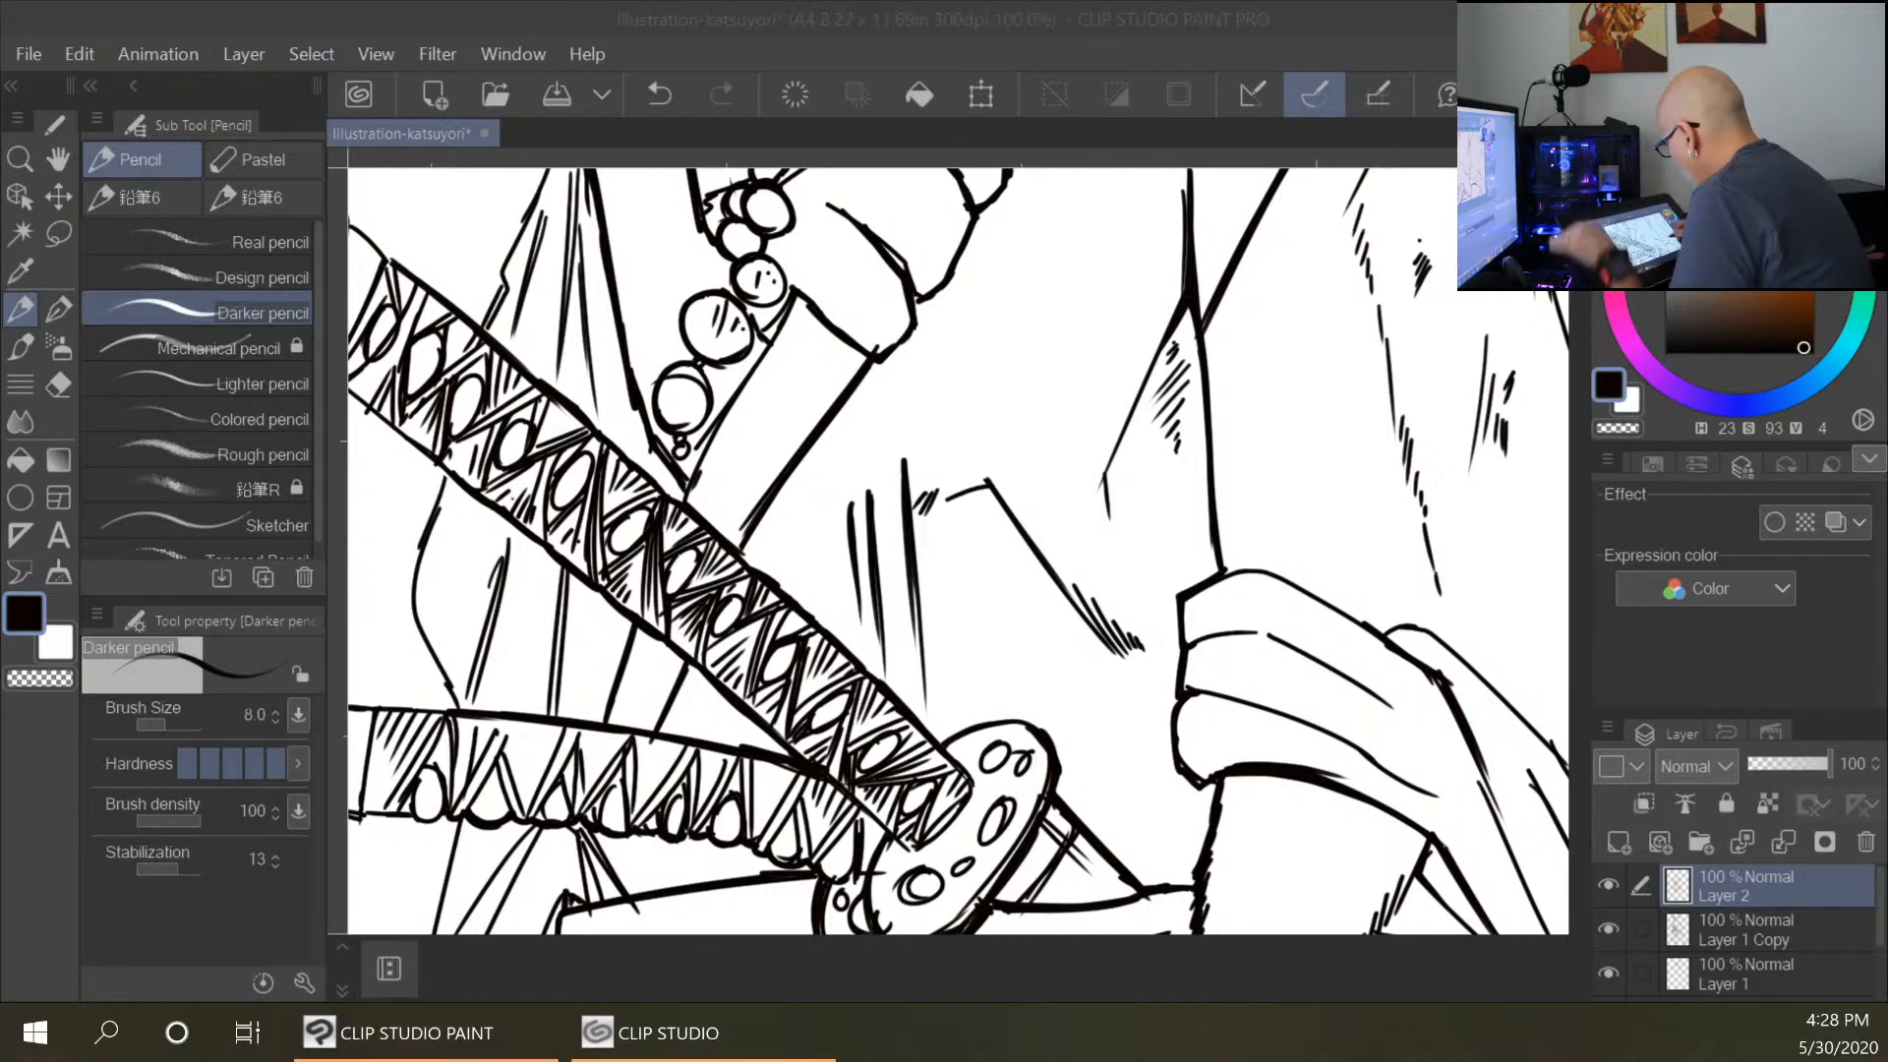
pyautogui.click(927, 559)
pyautogui.moveTo(927, 558); pyautogui.dragTo(1096, 665)
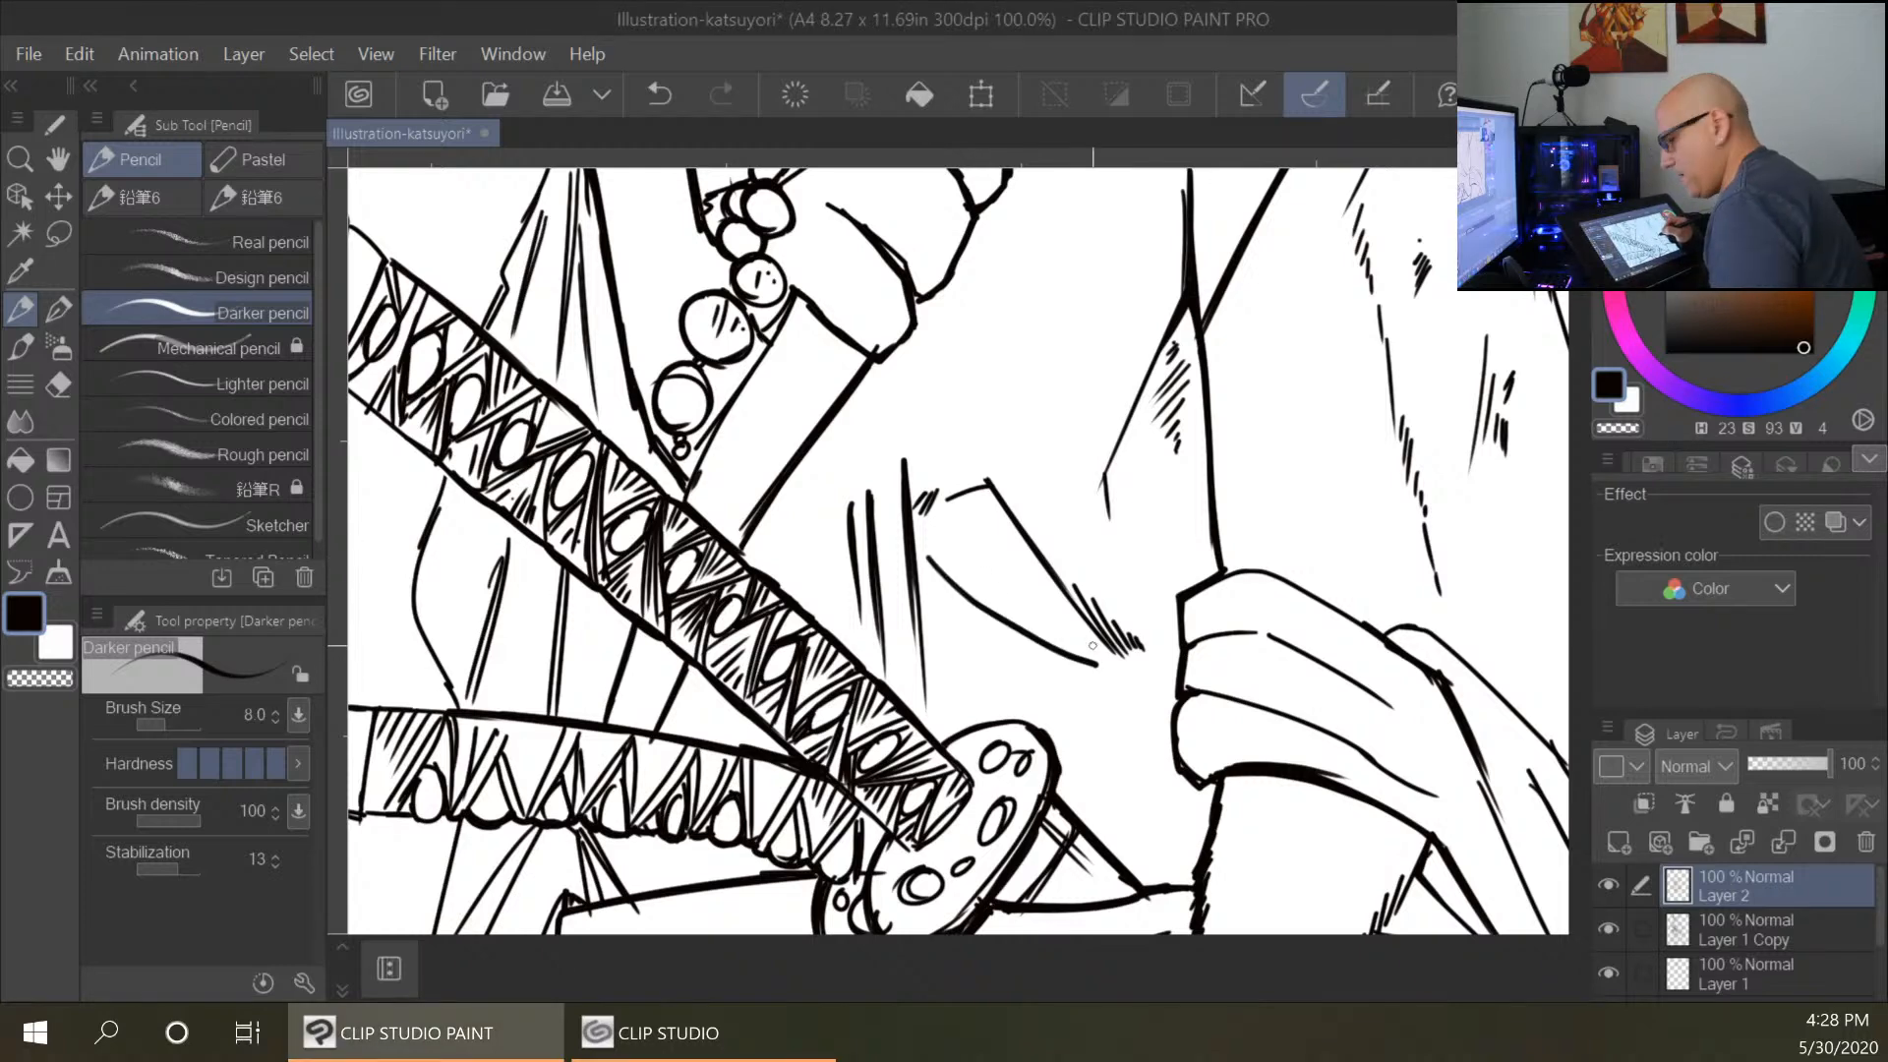
pyautogui.hotkey('ctrl', 'z')
# Thicken the robe's fold lines above the upper sword handle and between the two handles.
pyautogui.moveTo(965, 422)
pyautogui.mouseDown()
pyautogui.moveTo(1340, 557)
pyautogui.moveTo(1343, 526)
pyautogui.mouseUp()
pyautogui.moveTo(927, 339); pyautogui.dragTo(908, 425)
pyautogui.moveTo(965, 301); pyautogui.dragTo(960, 514)
pyautogui.moveTo(900, 661); pyautogui.dragTo(850, 811)
pyautogui.moveTo(875, 743); pyautogui.dragTo(860, 800)
pyautogui.moveTo(952, 693); pyautogui.dragTo(944, 769)
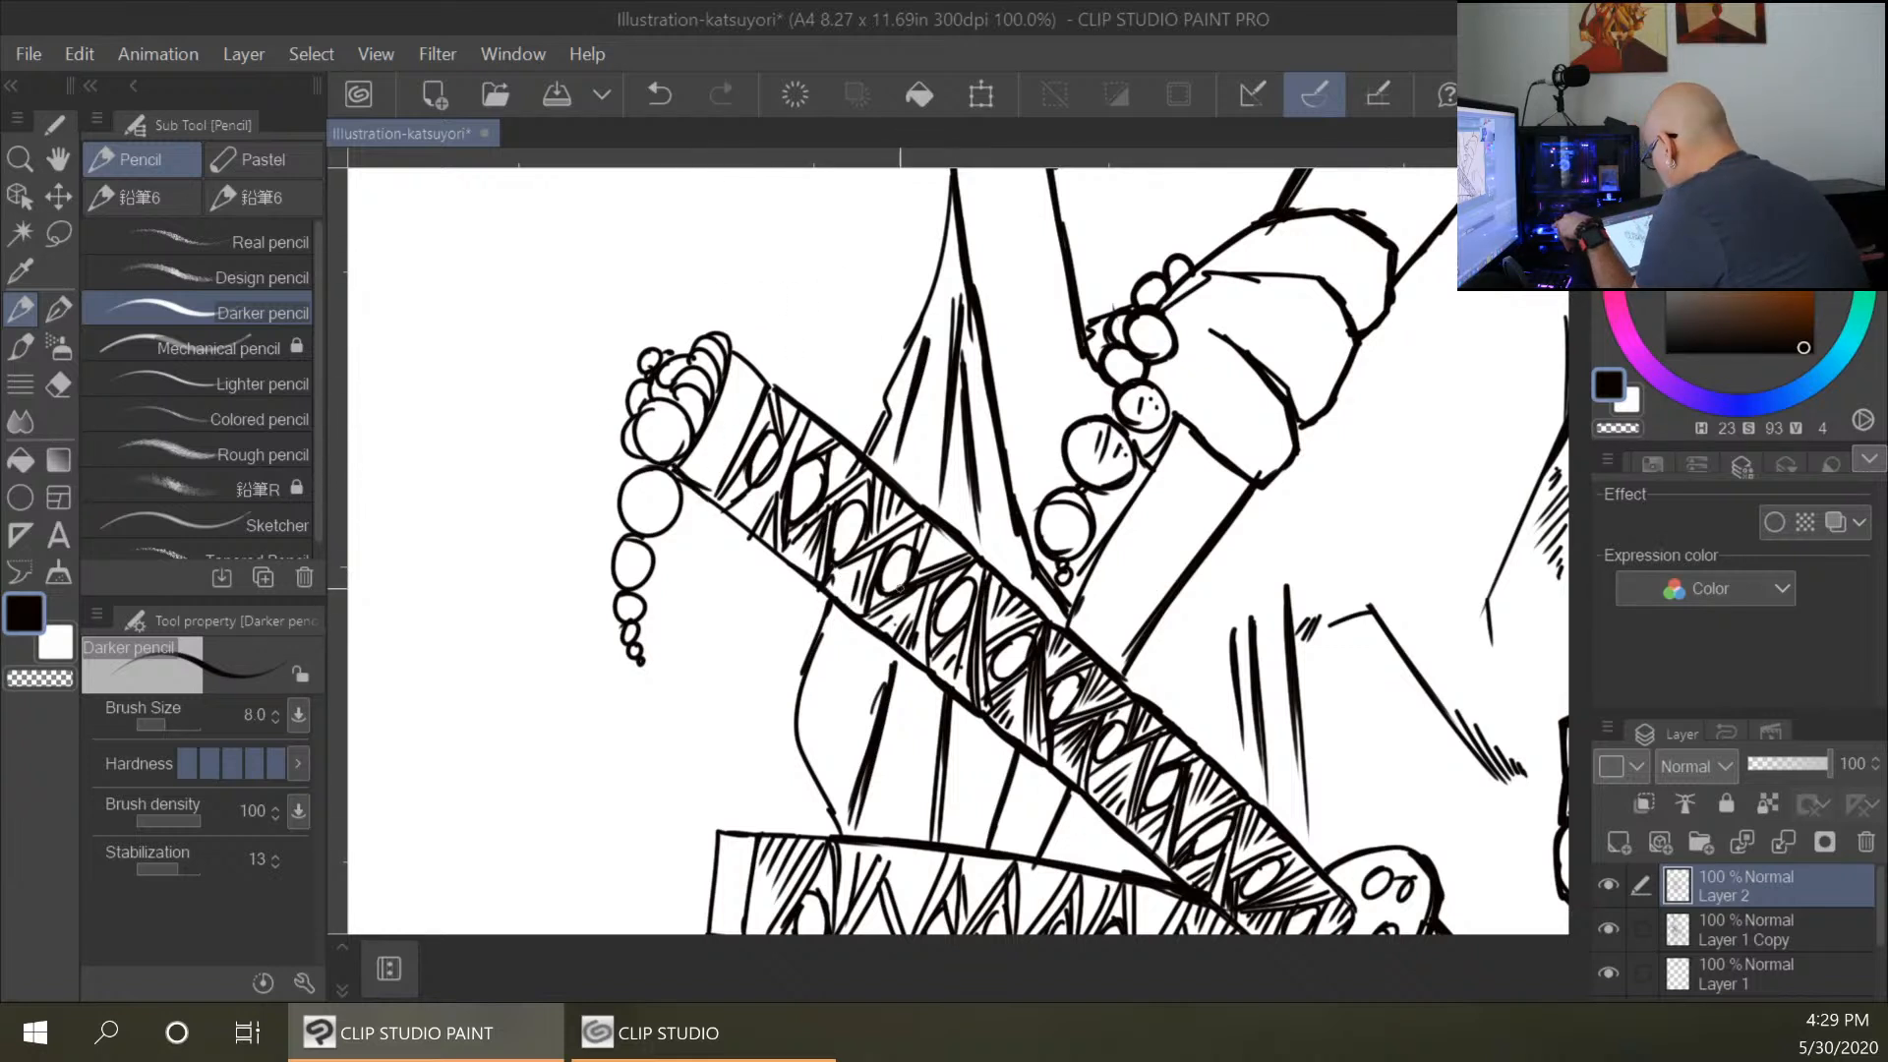
# Thicken one side of the beads hanging from the end of the upper sword handle.
pyautogui.moveTo(675, 474)
pyautogui.mouseDown()
pyautogui.moveTo(681, 531)
pyautogui.moveTo(646, 618)
pyautogui.mouseUp()
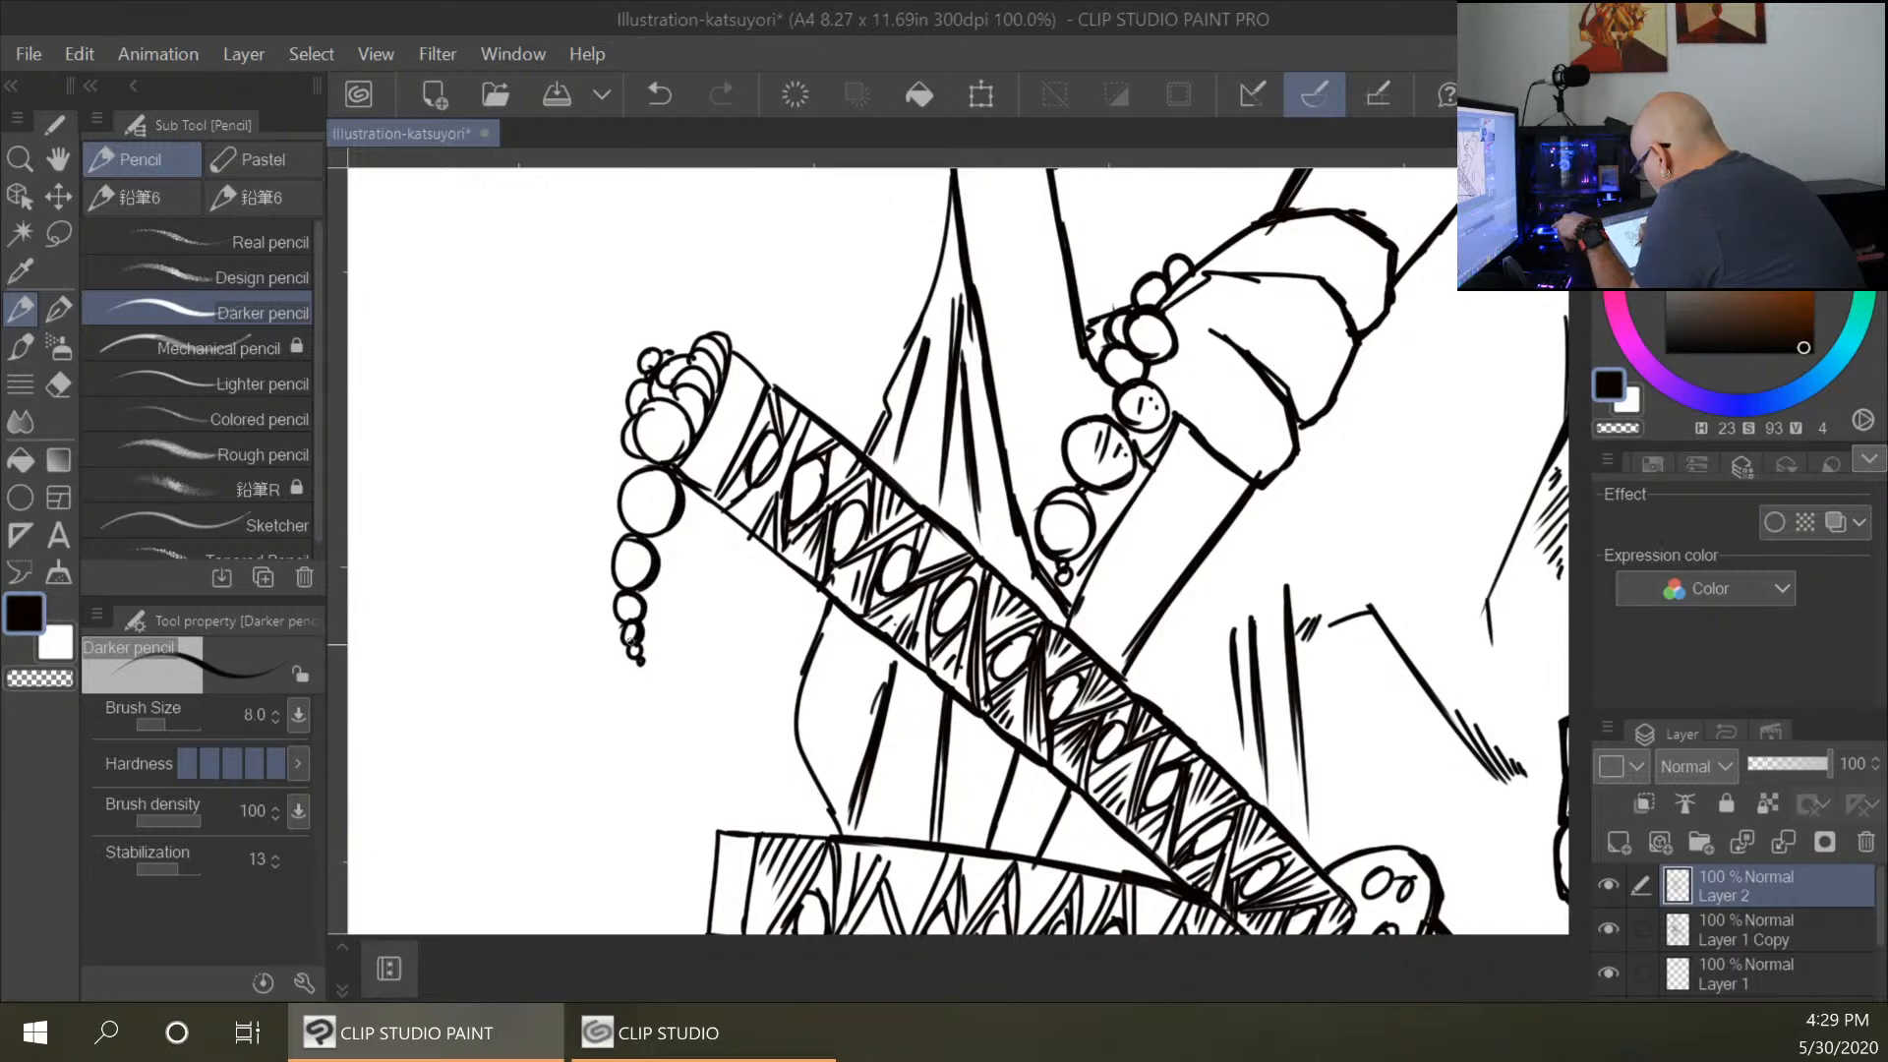
pyautogui.hotkey('ctrl', '-')
pyautogui.hotkey('ctrl', '-')
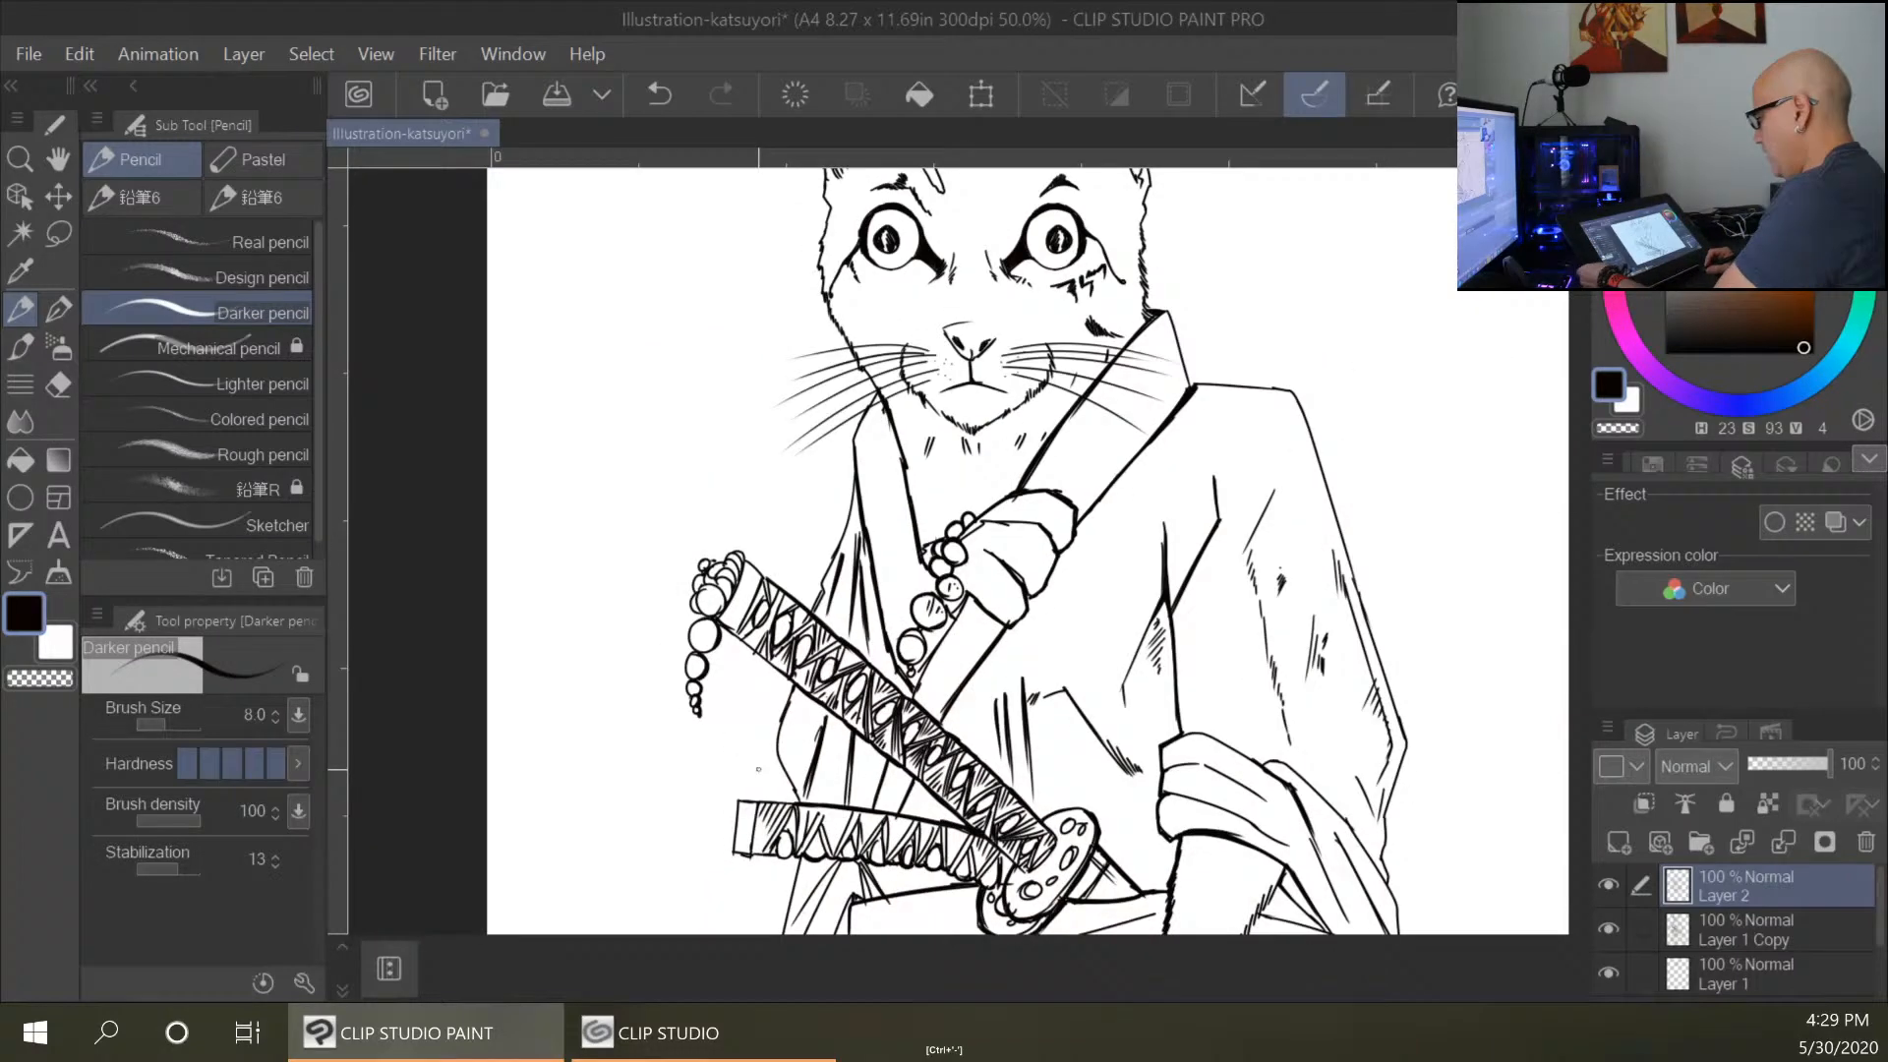
pyautogui.moveTo(974, 786); pyautogui.dragTo(857, 446)
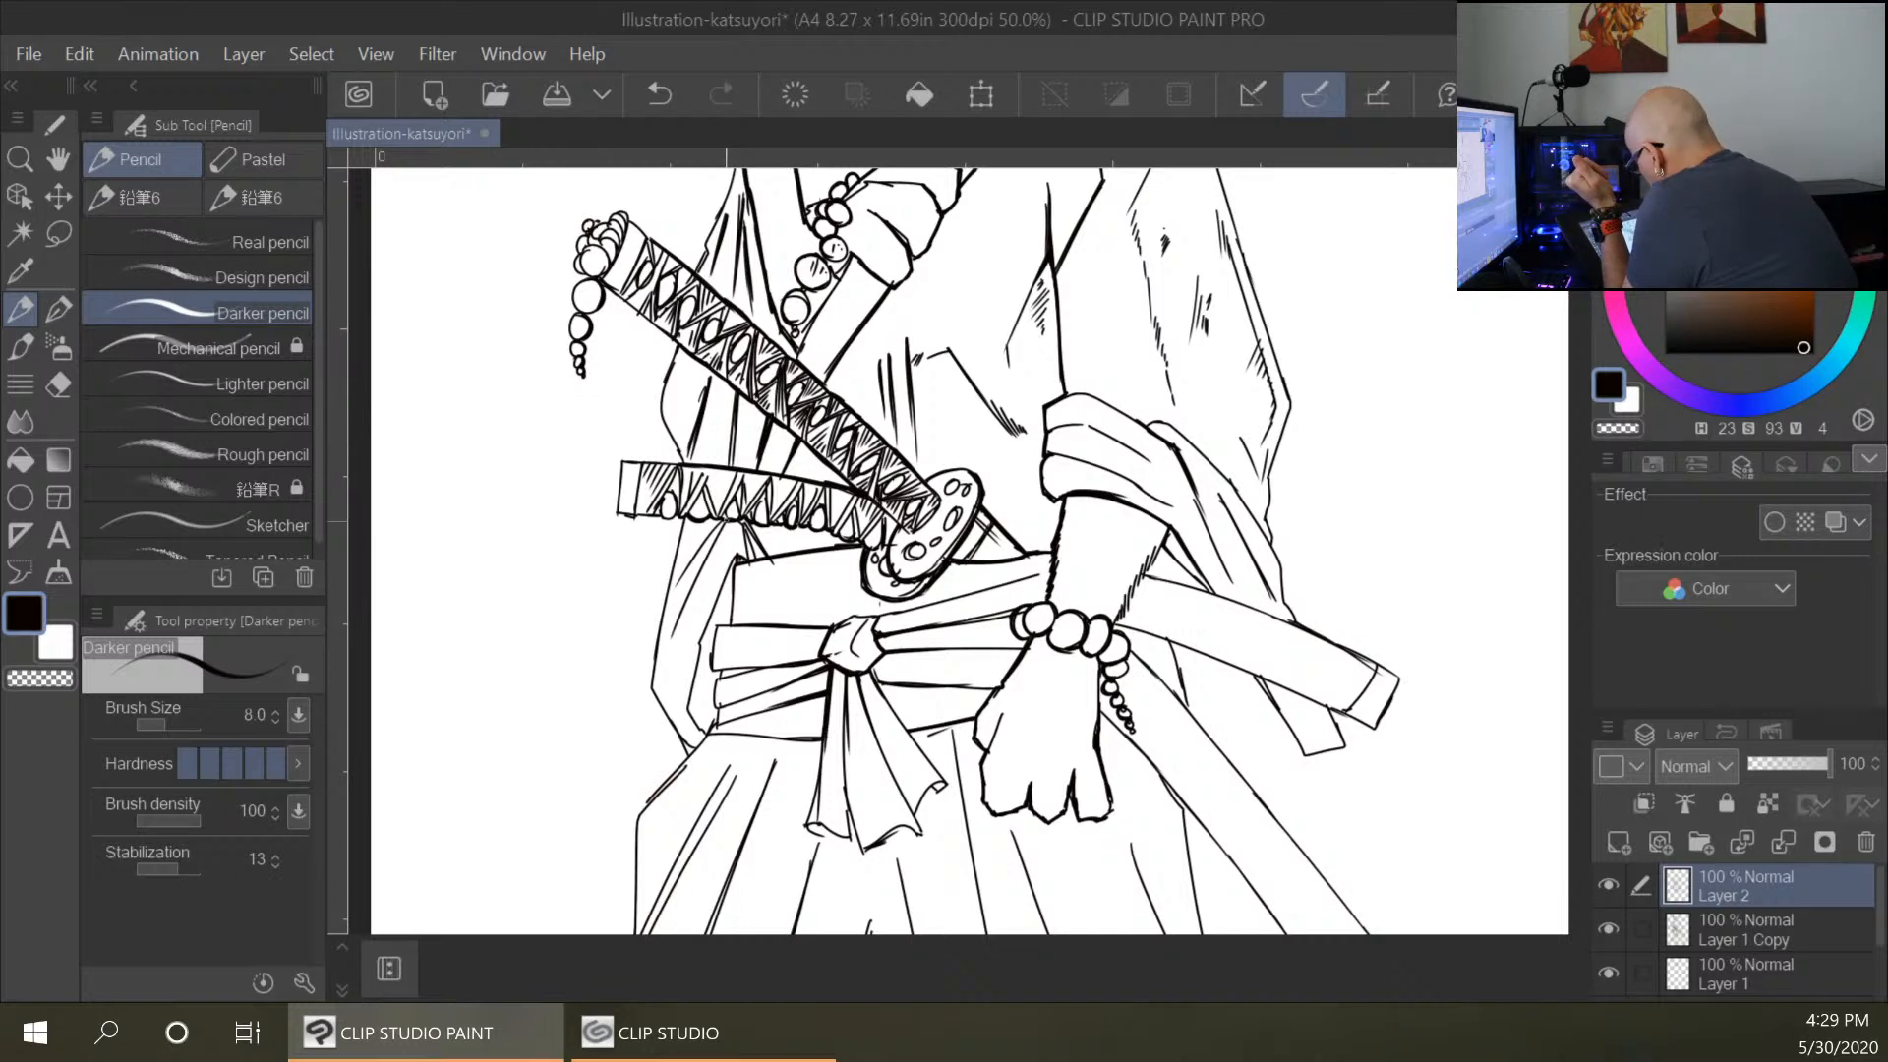
# Thicken the sash's side and lower edges and the outlines of the cloth tails hanging from its knot.
pyautogui.moveTo(733, 558); pyautogui.dragTo(713, 666)
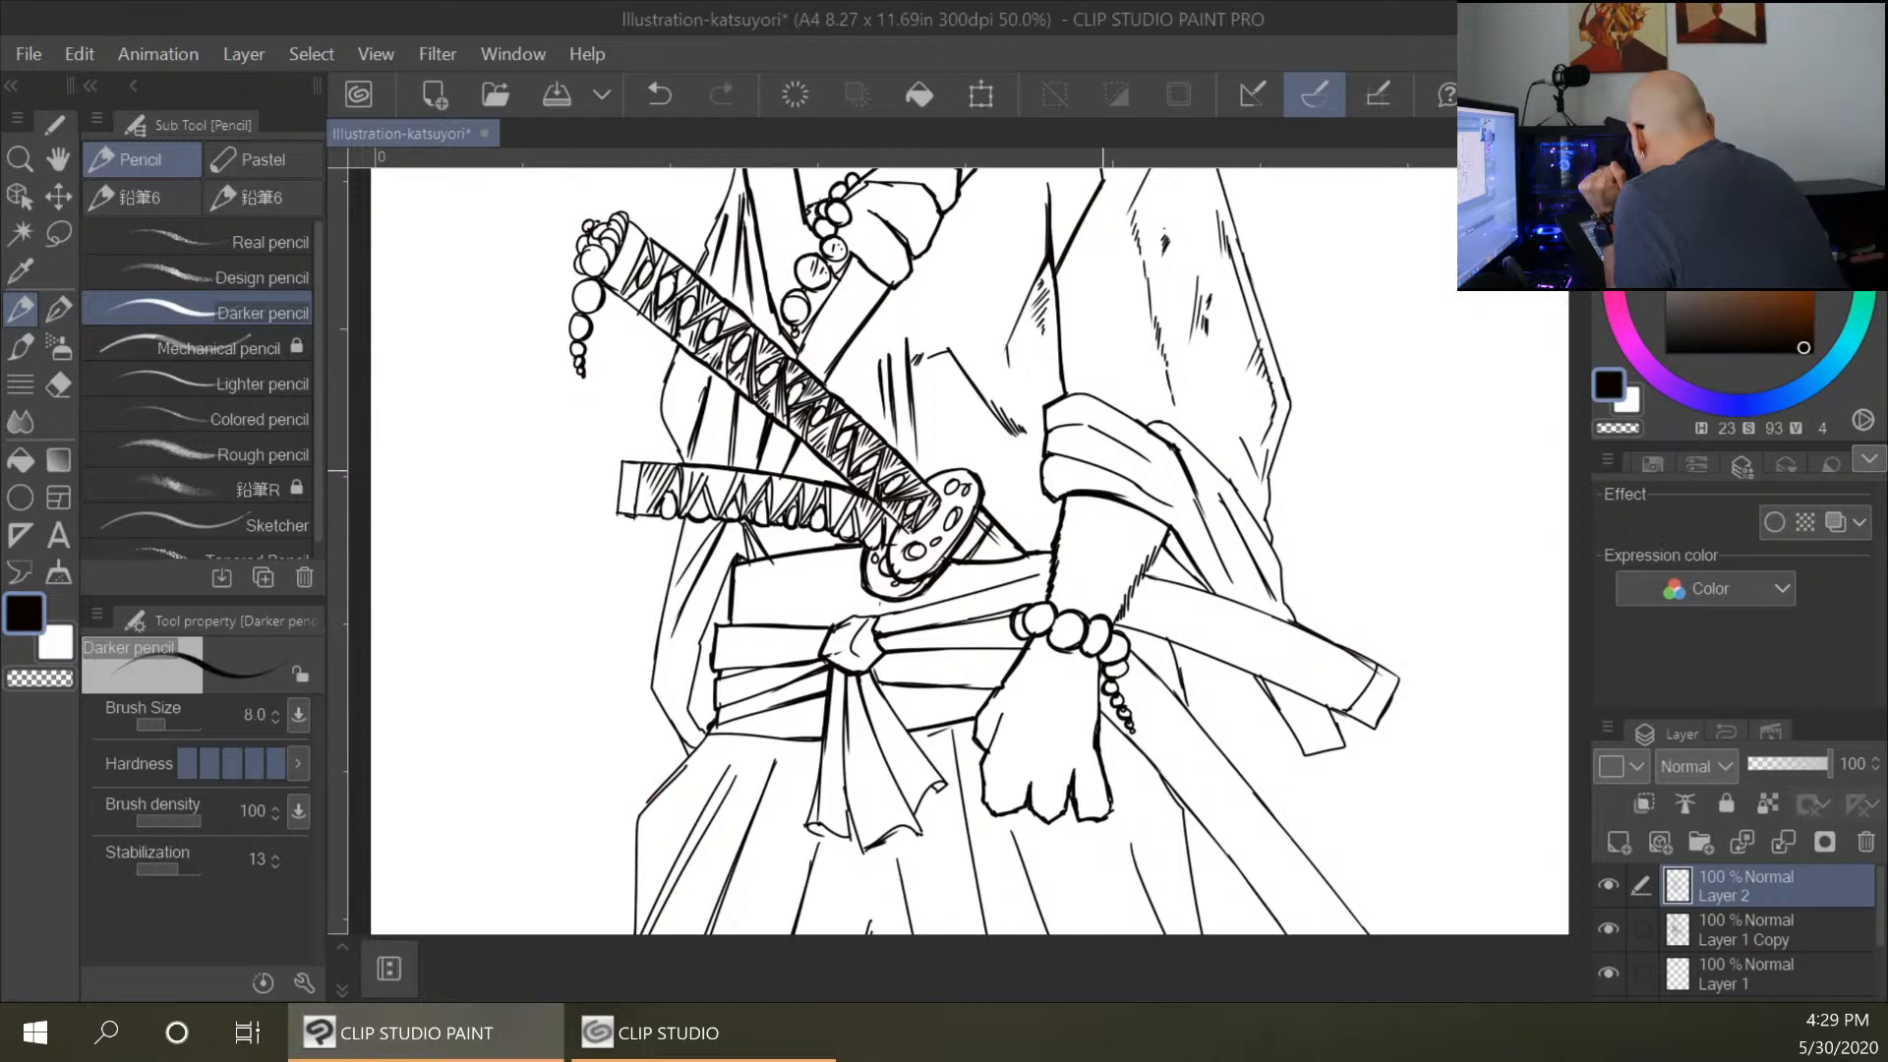
pyautogui.moveTo(710, 739); pyautogui.dragTo(808, 737)
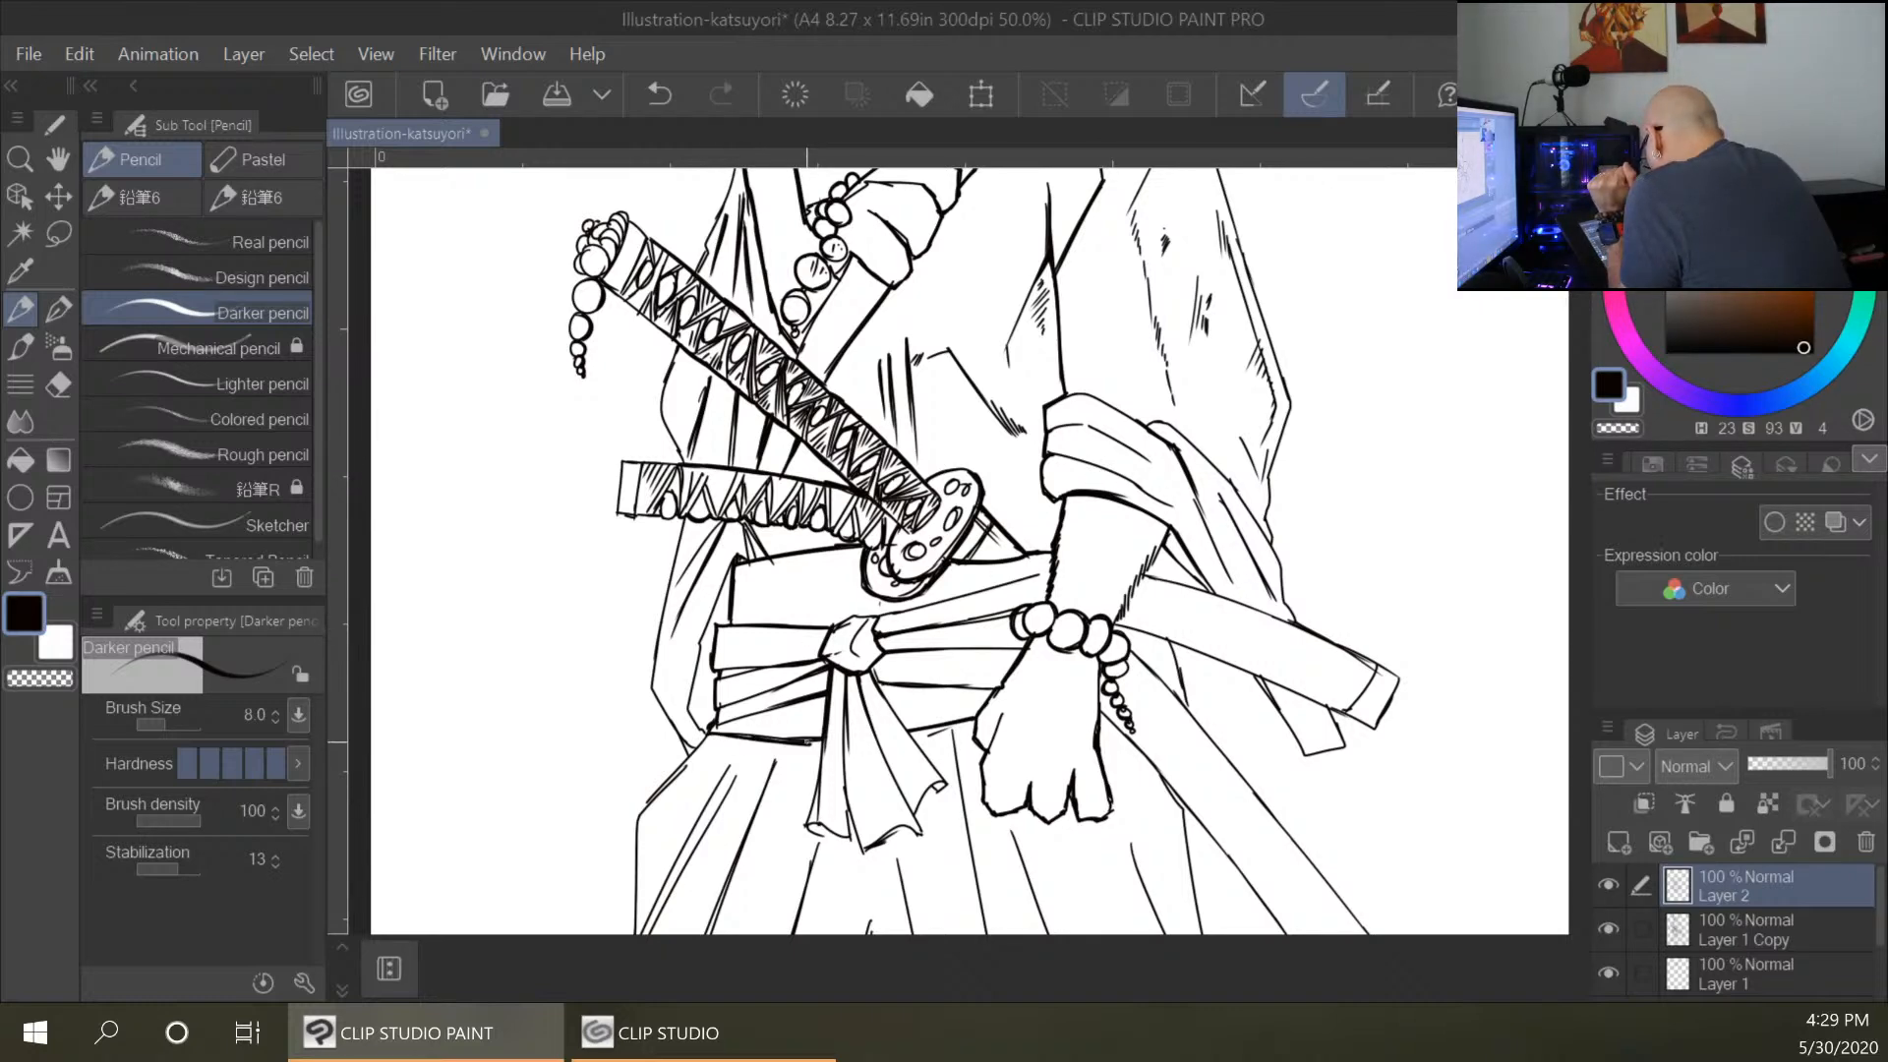
pyautogui.hotkey('ctrl', '+')
pyautogui.hotkey('ctrl', '+')
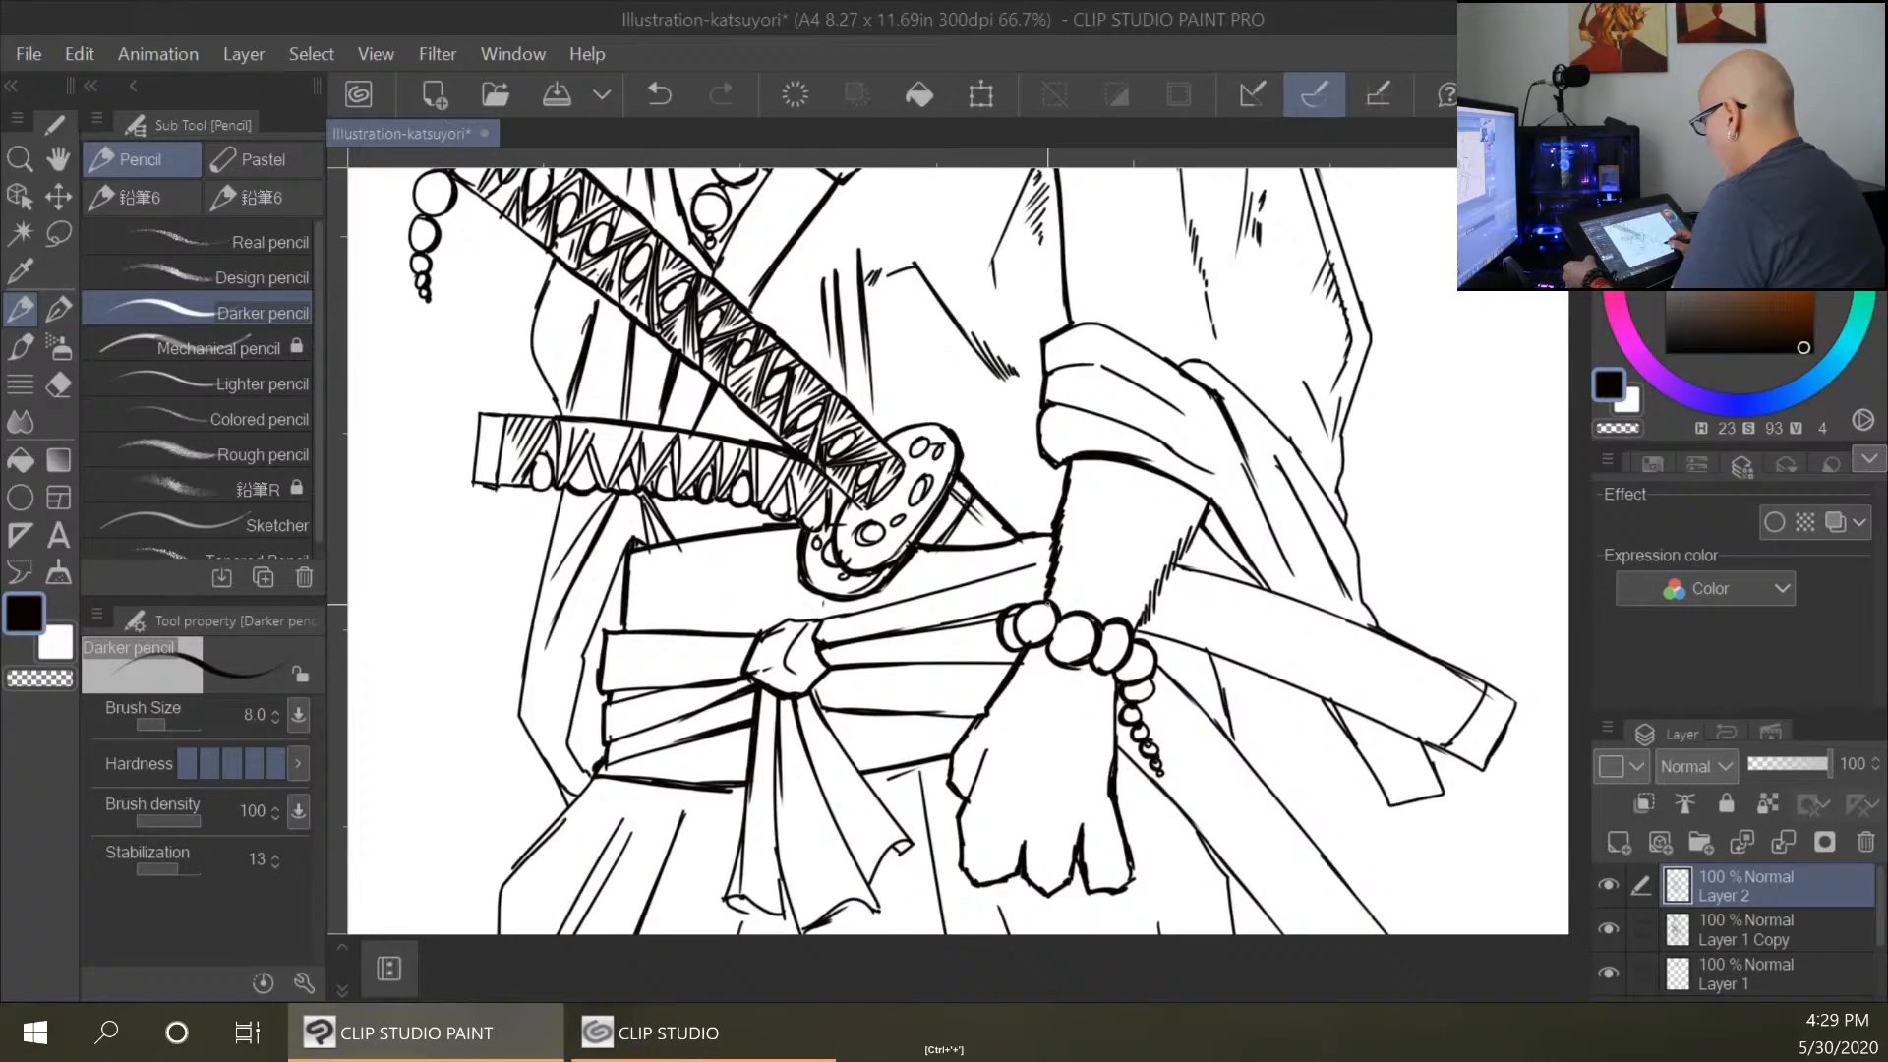
pyautogui.moveTo(1119, 815); pyautogui.dragTo(1182, 344)
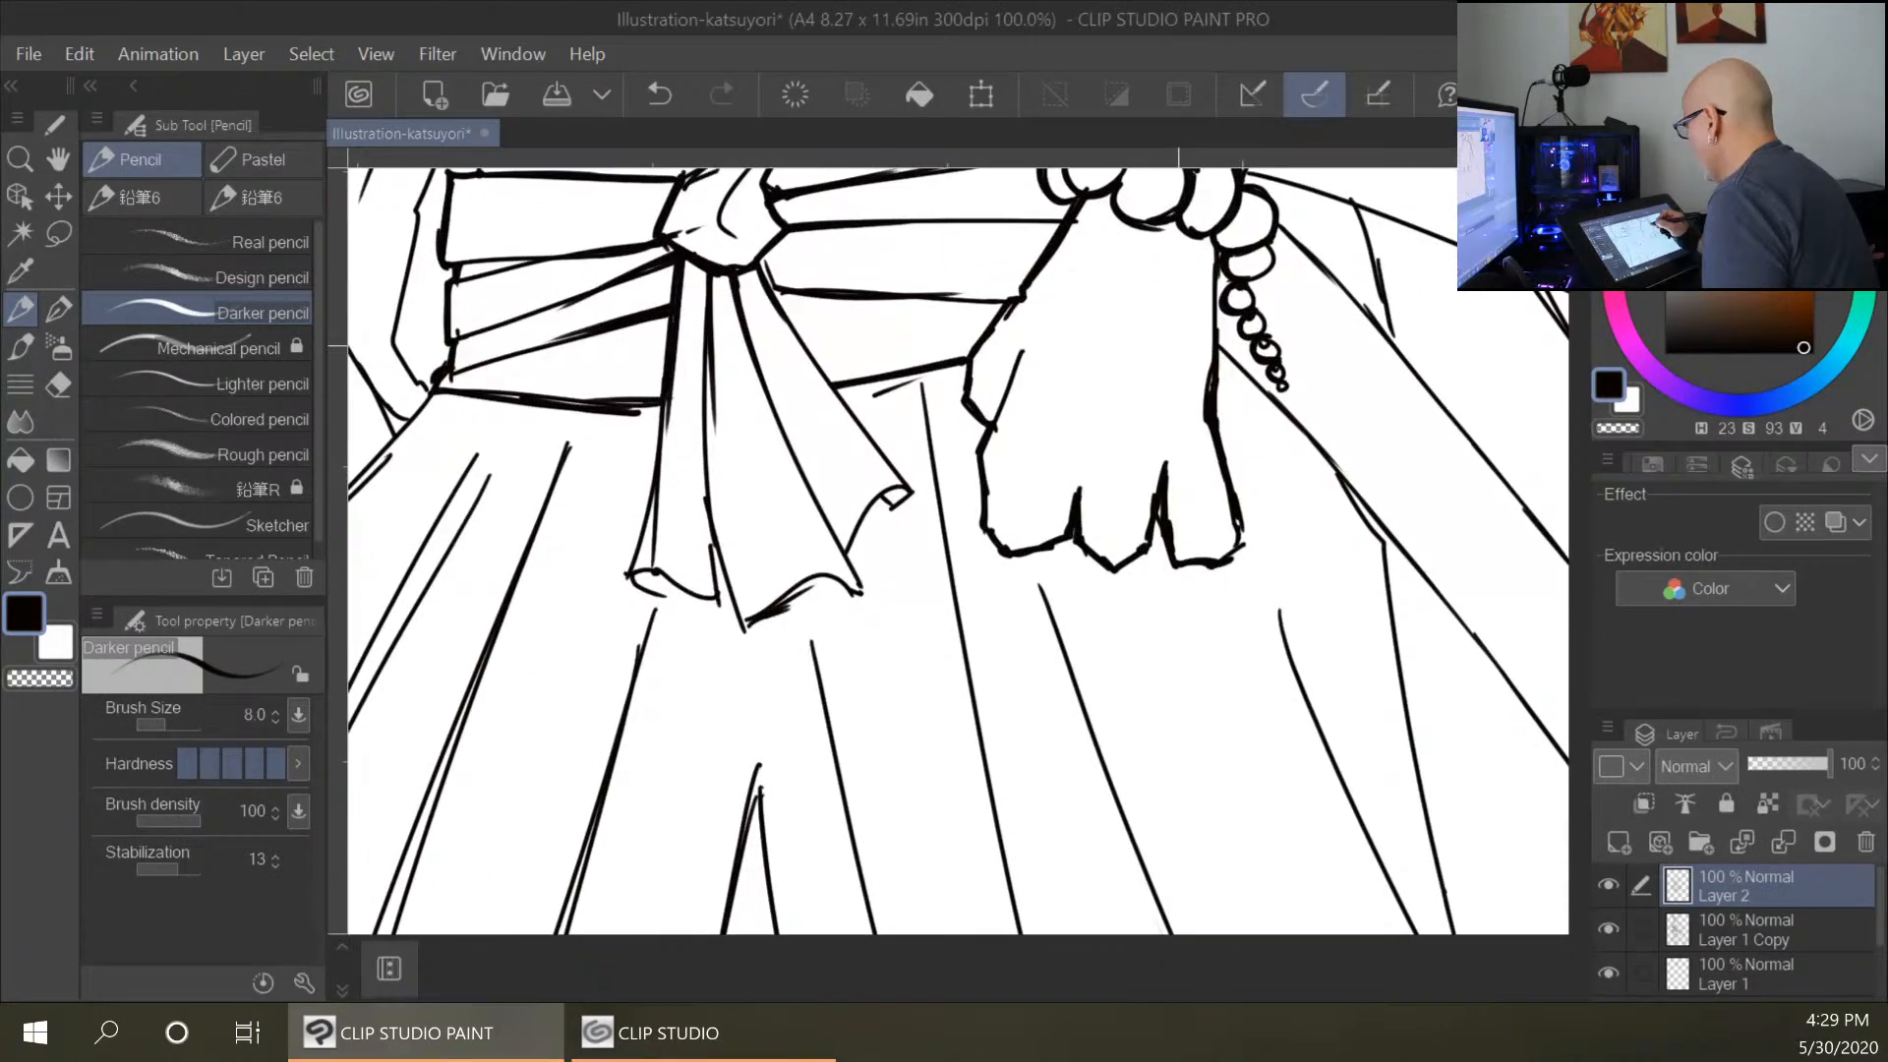
pyautogui.moveTo(664, 405); pyautogui.dragTo(631, 557)
pyautogui.moveTo(648, 489)
pyautogui.mouseDown()
pyautogui.moveTo(672, 600)
pyautogui.moveTo(660, 583)
pyautogui.moveTo(712, 600)
pyautogui.moveTo(715, 551)
pyautogui.moveTo(770, 618)
pyautogui.moveTo(751, 622)
pyautogui.moveTo(817, 573)
pyautogui.moveTo(855, 592)
pyautogui.moveTo(885, 502)
pyautogui.moveTo(843, 552)
pyautogui.moveTo(897, 502)
pyautogui.mouseUp()
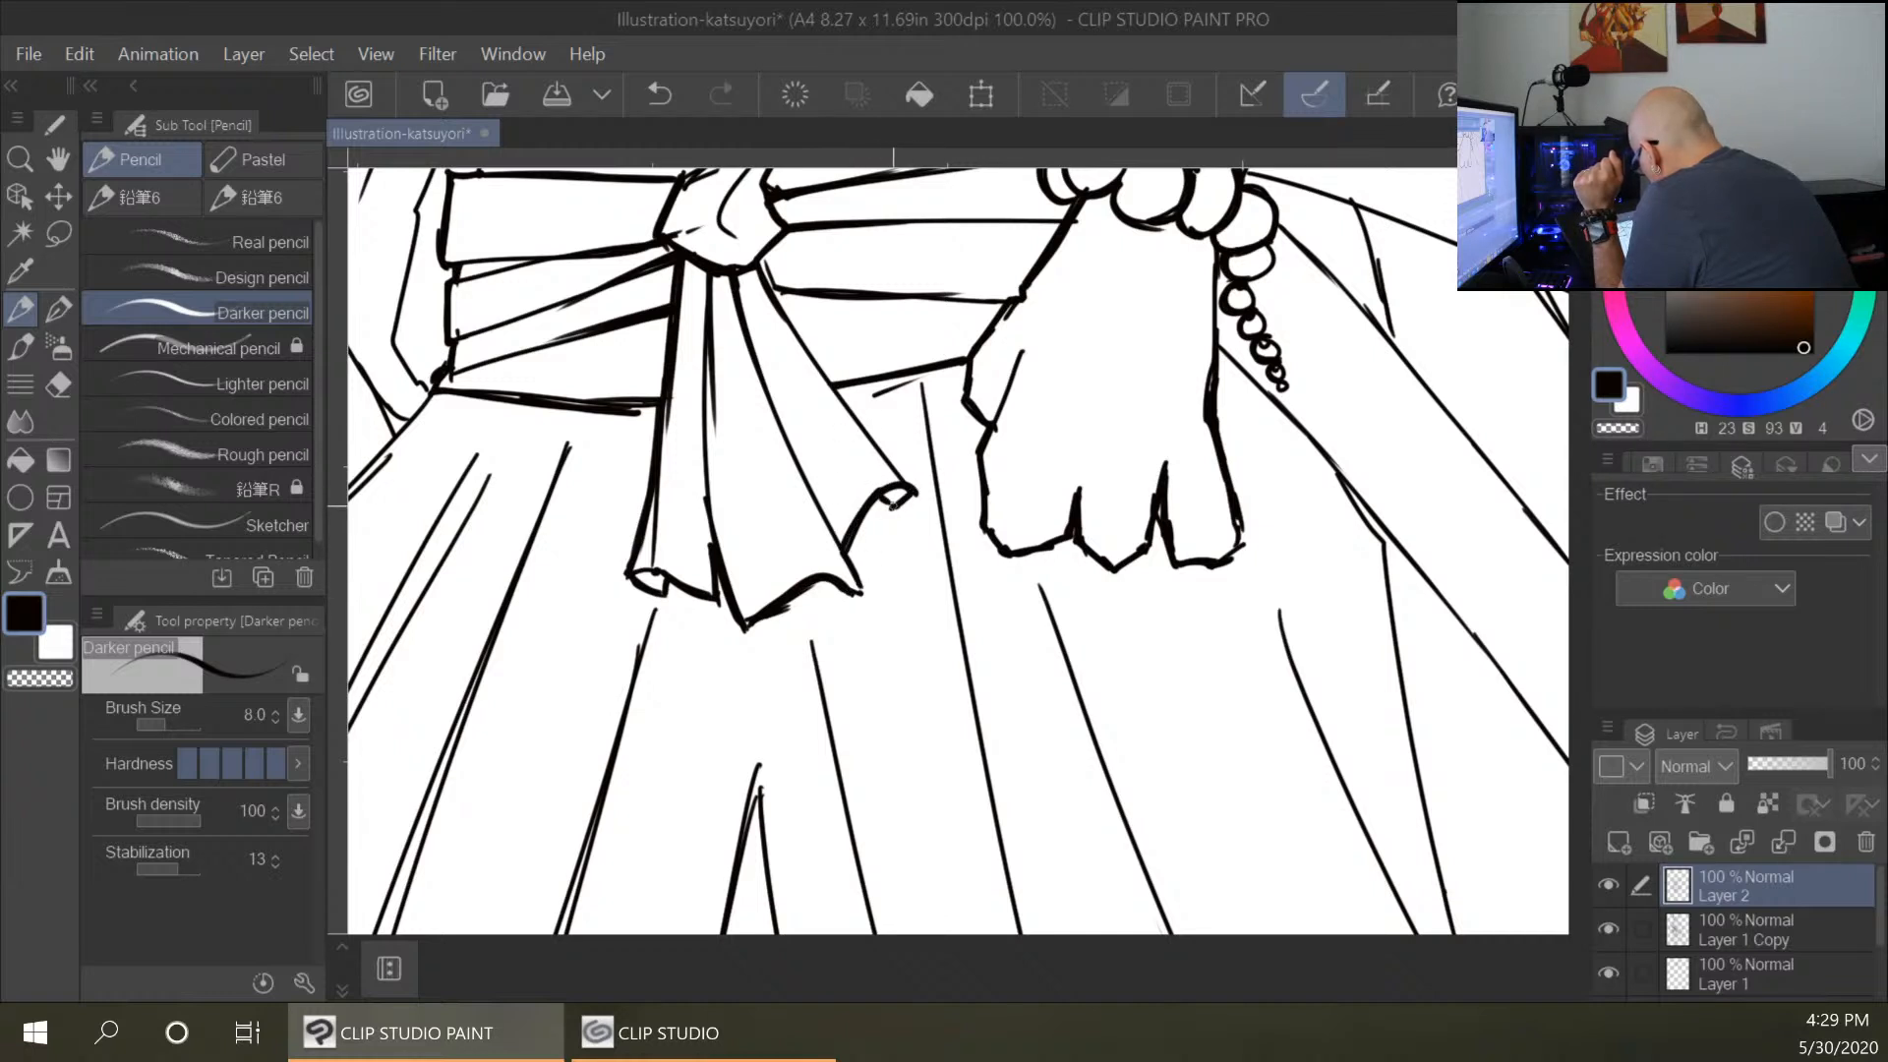
pyautogui.moveTo(766, 273)
pyautogui.mouseDown()
pyautogui.moveTo(909, 476)
pyautogui.moveTo(875, 456)
pyautogui.mouseUp()
pyautogui.moveTo(841, 389); pyautogui.dragTo(926, 371)
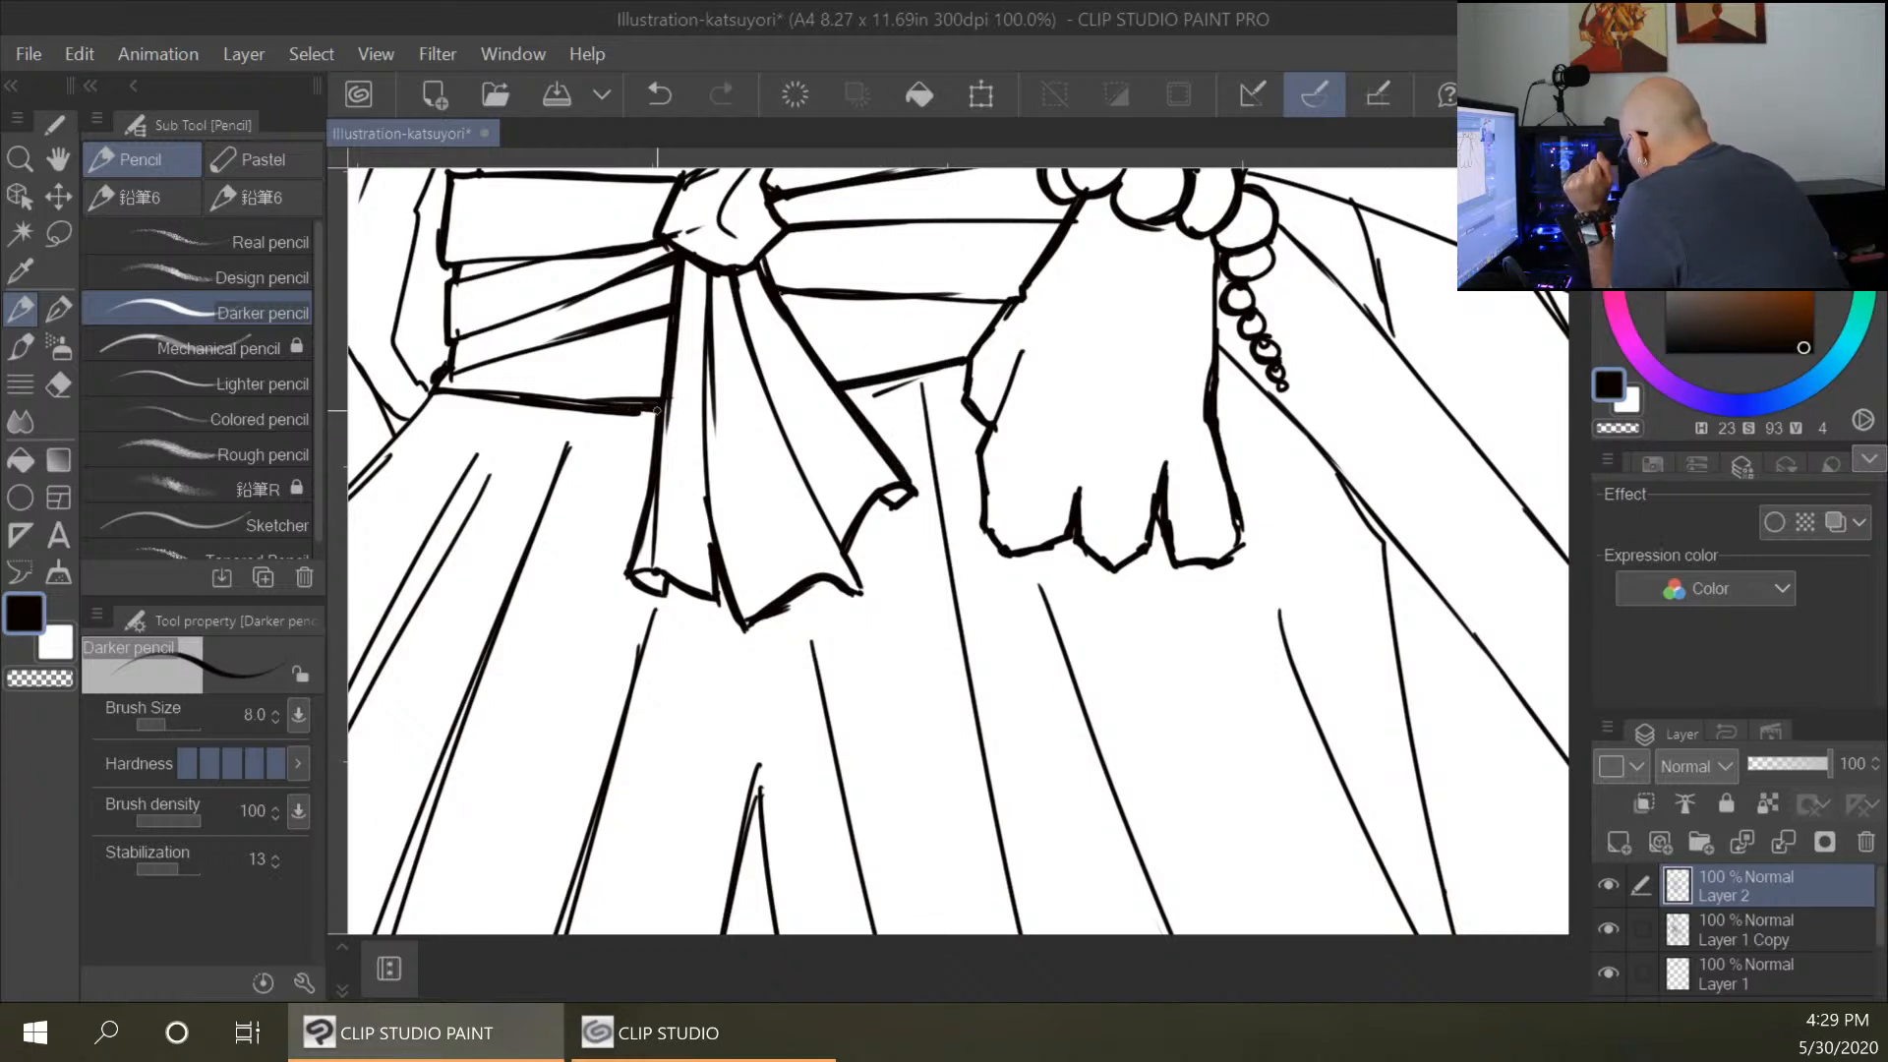
pyautogui.moveTo(544, 399); pyautogui.dragTo(656, 402)
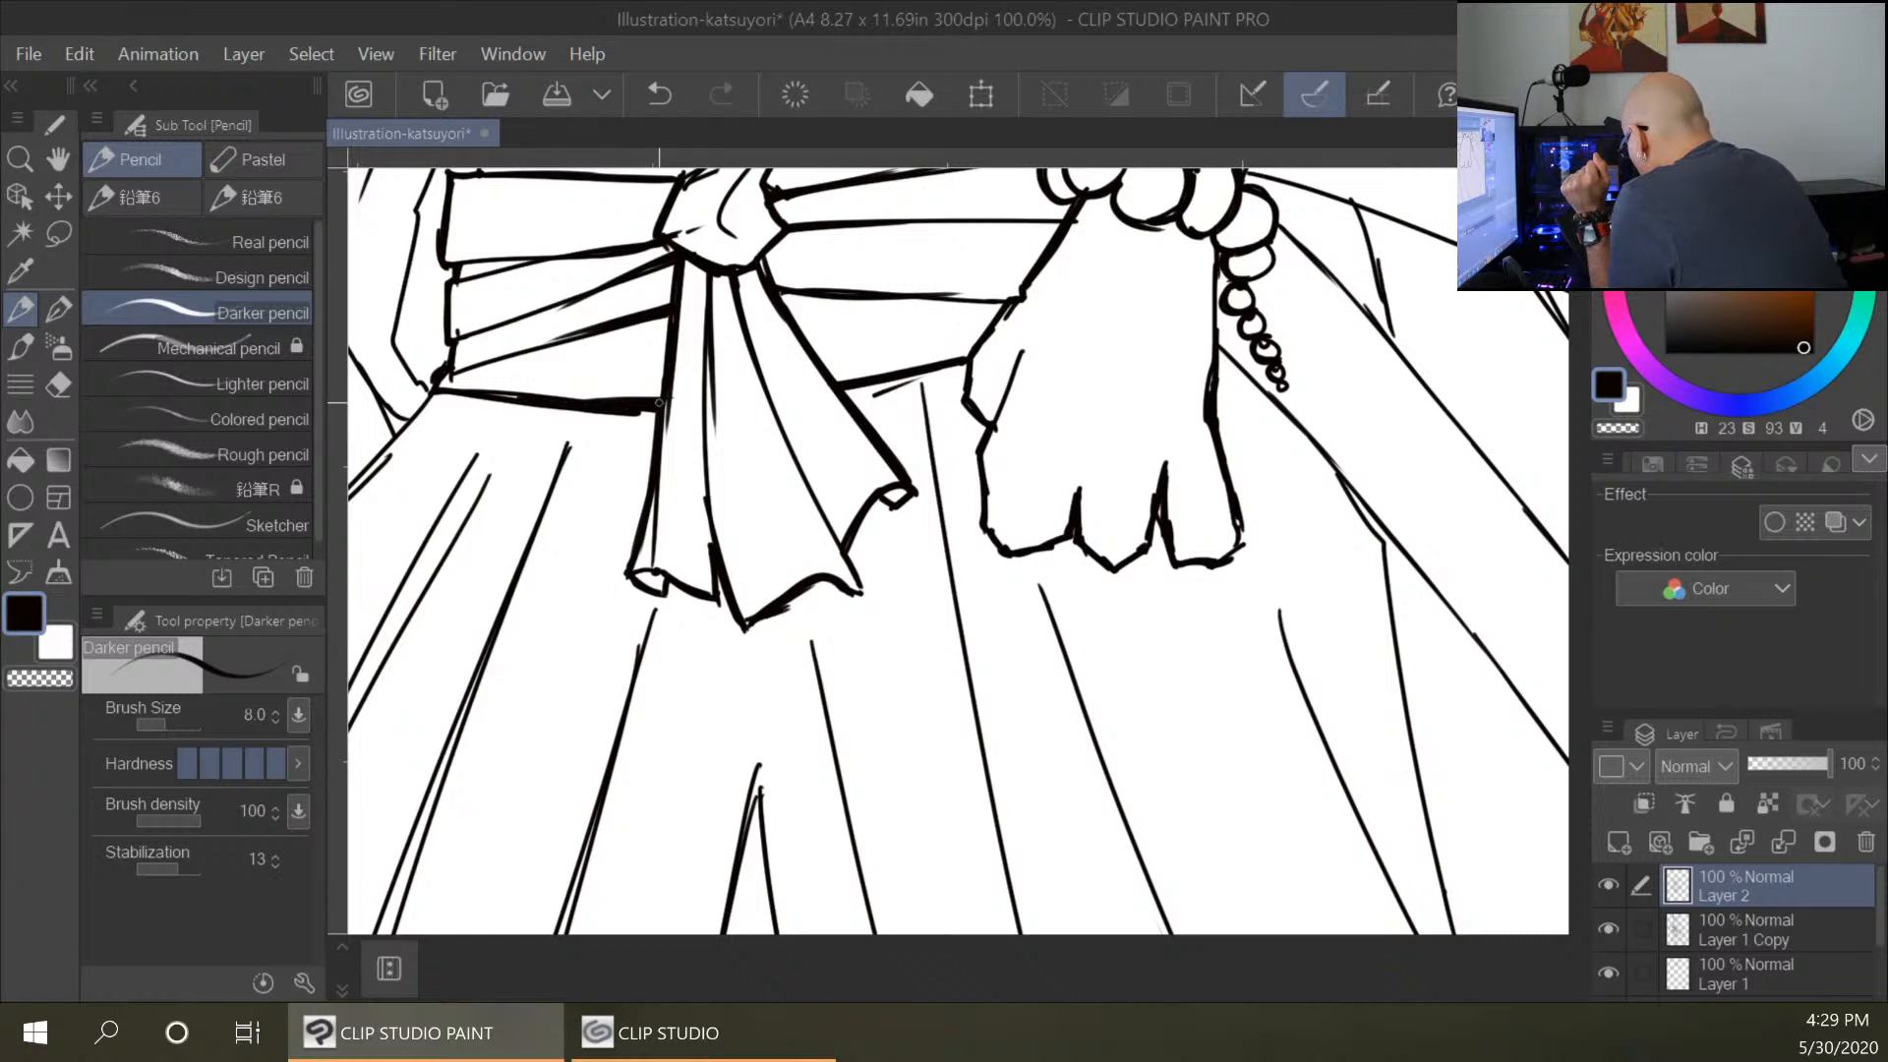
# Thicken the two long fold lines nearest the skirt's outer edge on the sword-handle side.
pyautogui.moveTo(967, 514); pyautogui.dragTo(1302, 303)
pyautogui.moveTo(810, 244)
pyautogui.mouseDown()
pyautogui.moveTo(637, 575)
pyautogui.moveTo(660, 587)
pyautogui.moveTo(641, 630)
pyautogui.mouseUp()
pyautogui.moveTo(795, 313); pyautogui.dragTo(634, 627)
pyautogui.moveTo(676, 547); pyautogui.dragTo(635, 627)
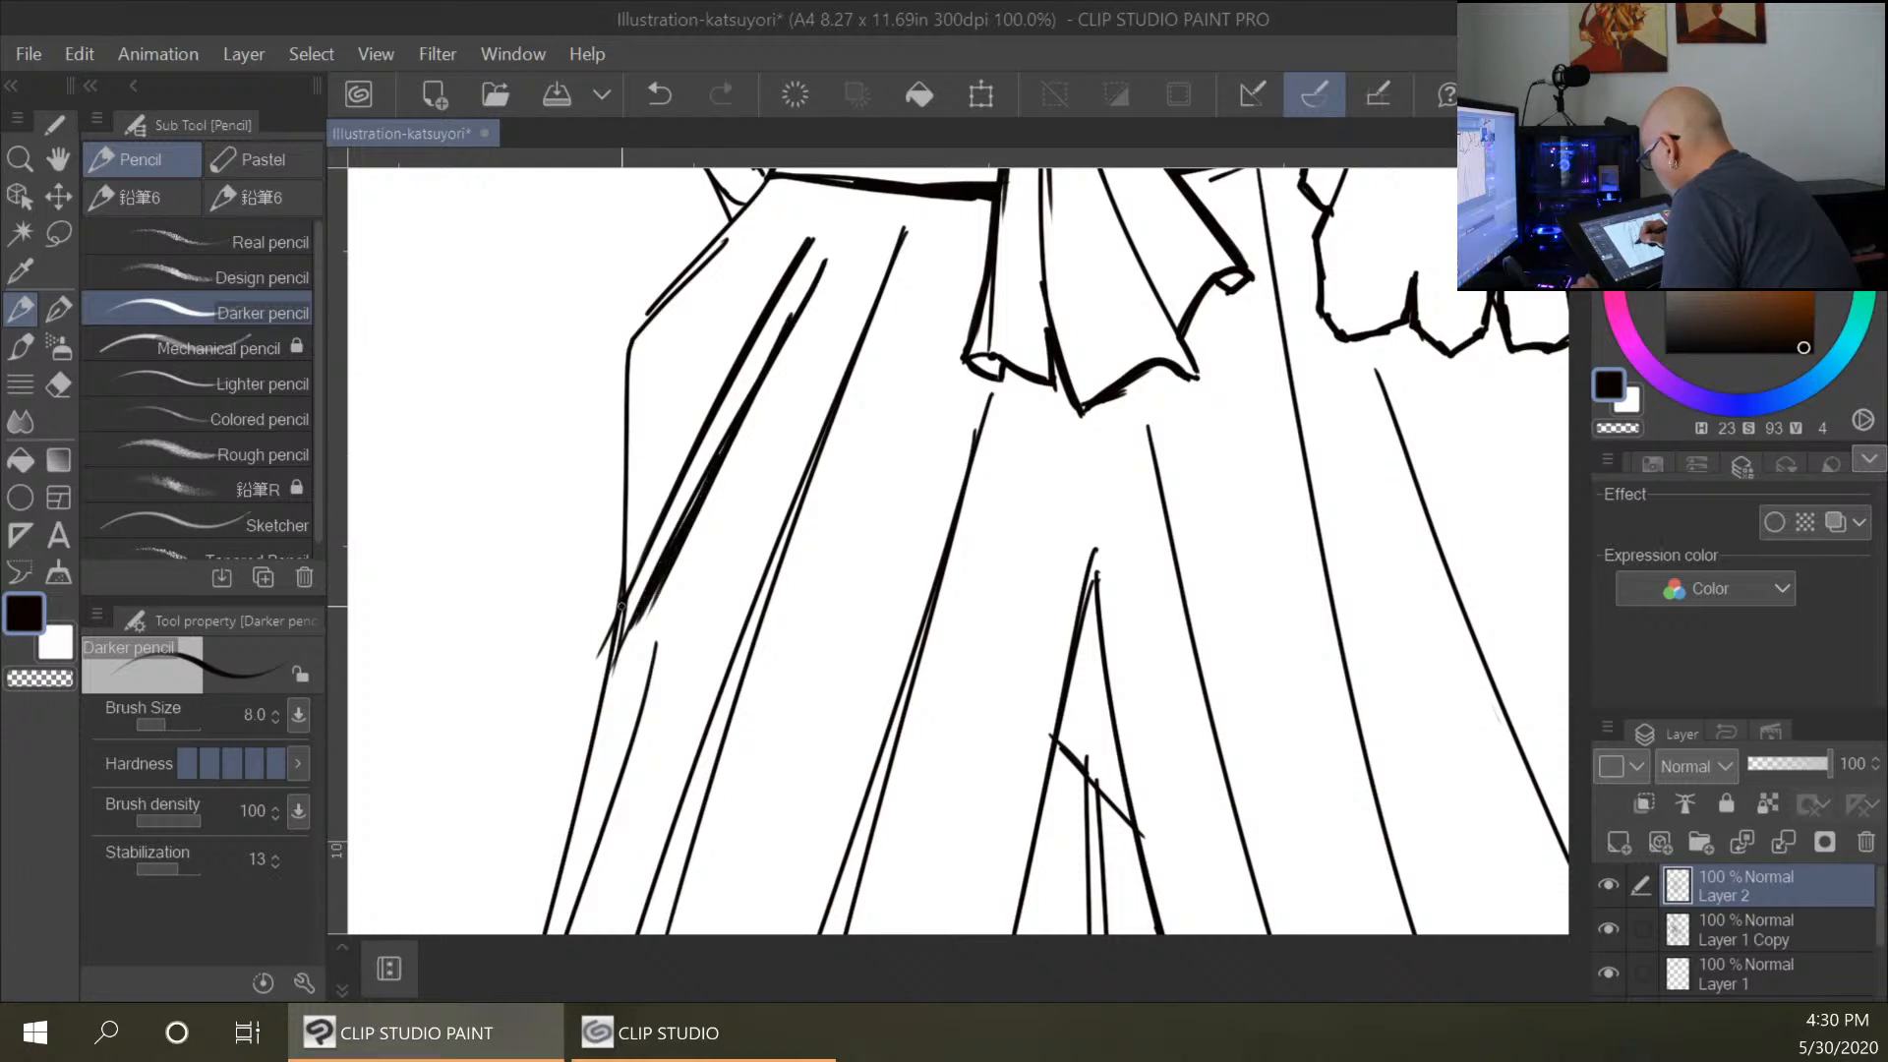
# Darken the skirt's outer edge where the first folds meet it, and thicken the short fold line just below.
pyautogui.moveTo(625, 562); pyautogui.dragTo(602, 688)
pyautogui.moveTo(629, 605); pyautogui.dragTo(602, 717)
pyautogui.moveTo(635, 528); pyautogui.dragTo(601, 684)
pyautogui.moveTo(643, 610); pyautogui.dragTo(596, 708)
pyautogui.moveTo(656, 642); pyautogui.dragTo(621, 771)
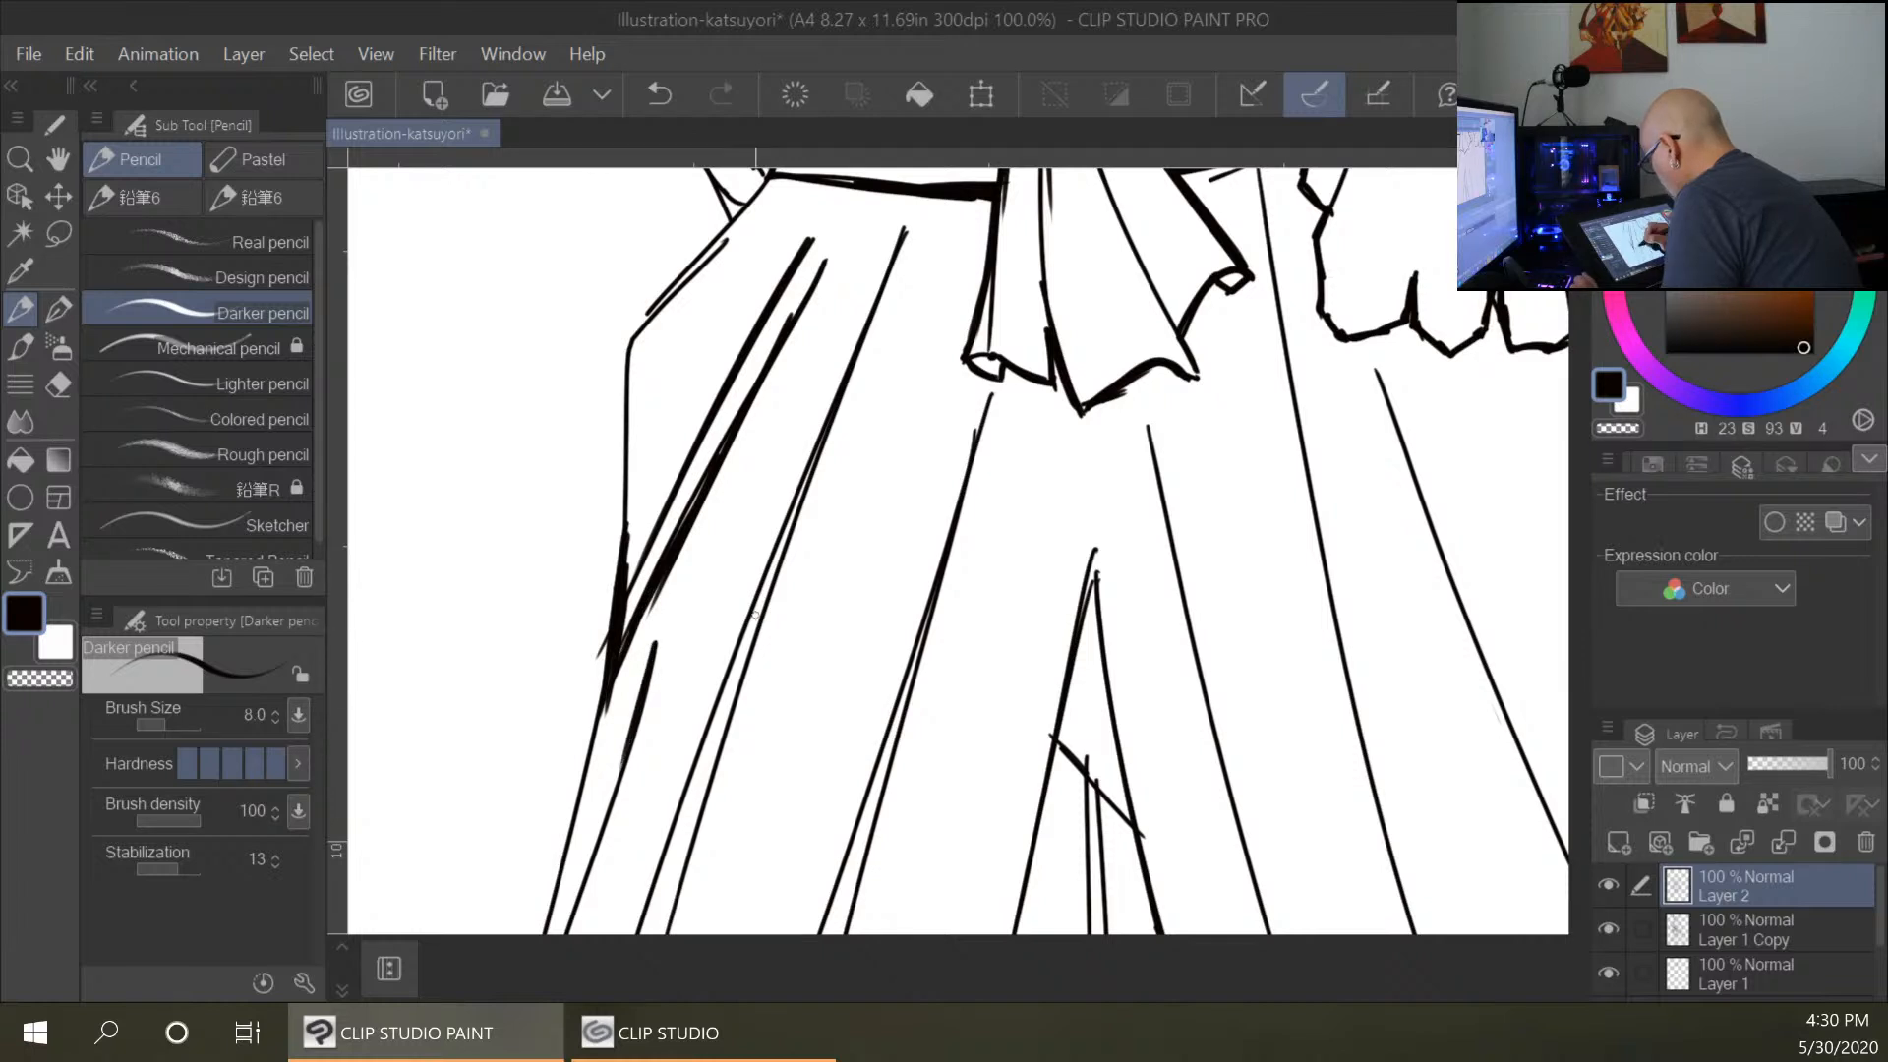
pyautogui.moveTo(898, 678); pyautogui.dragTo(1041, 417)
pyautogui.moveTo(773, 475); pyautogui.dragTo(706, 666)
pyautogui.moveTo(752, 543); pyautogui.dragTo(672, 767)
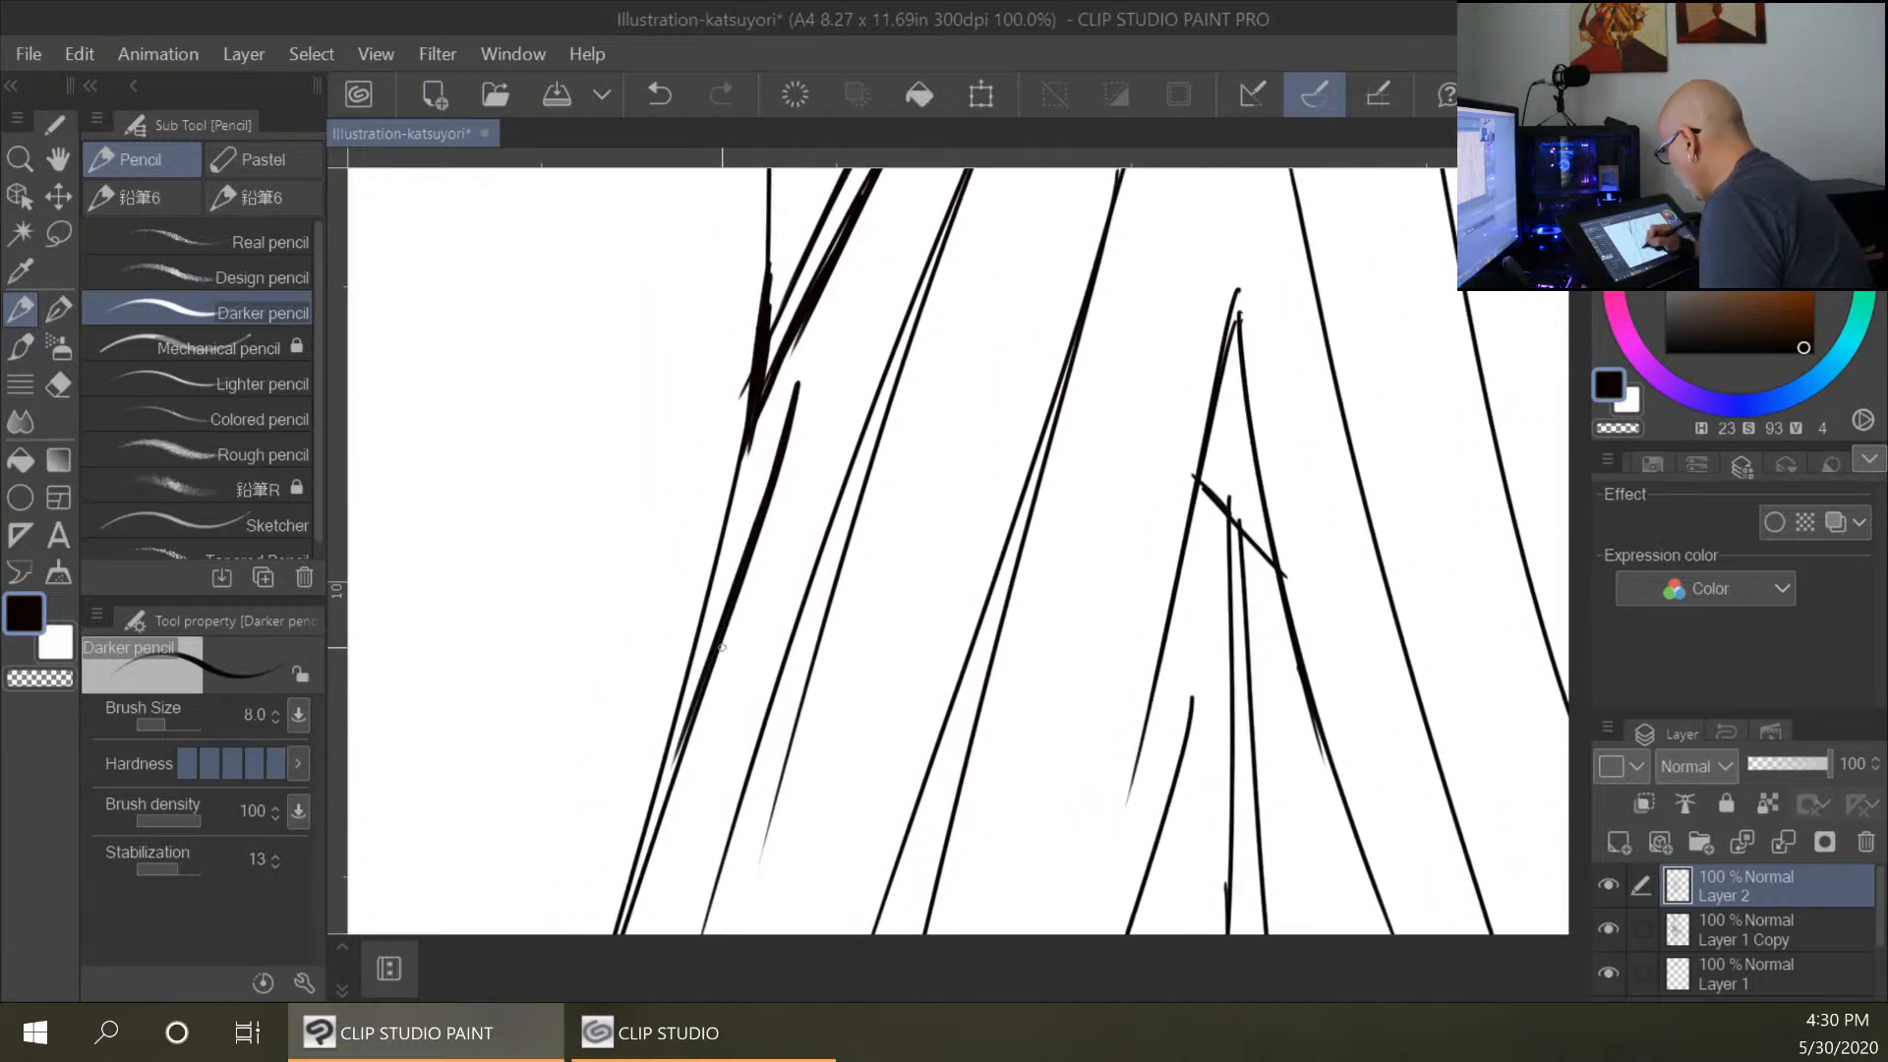
# Thicken the next long skirt fold inward, tapering the strokes toward the hem.
pyautogui.moveTo(865, 413); pyautogui.dragTo(668, 679)
pyautogui.moveTo(776, 442); pyautogui.dragTo(680, 688)
pyautogui.moveTo(728, 576); pyautogui.dragTo(638, 813)
pyautogui.moveTo(672, 715)
pyautogui.mouseDown()
pyautogui.moveTo(617, 864)
pyautogui.moveTo(641, 866)
pyautogui.mouseUp()
pyautogui.moveTo(682, 684); pyautogui.dragTo(639, 835)
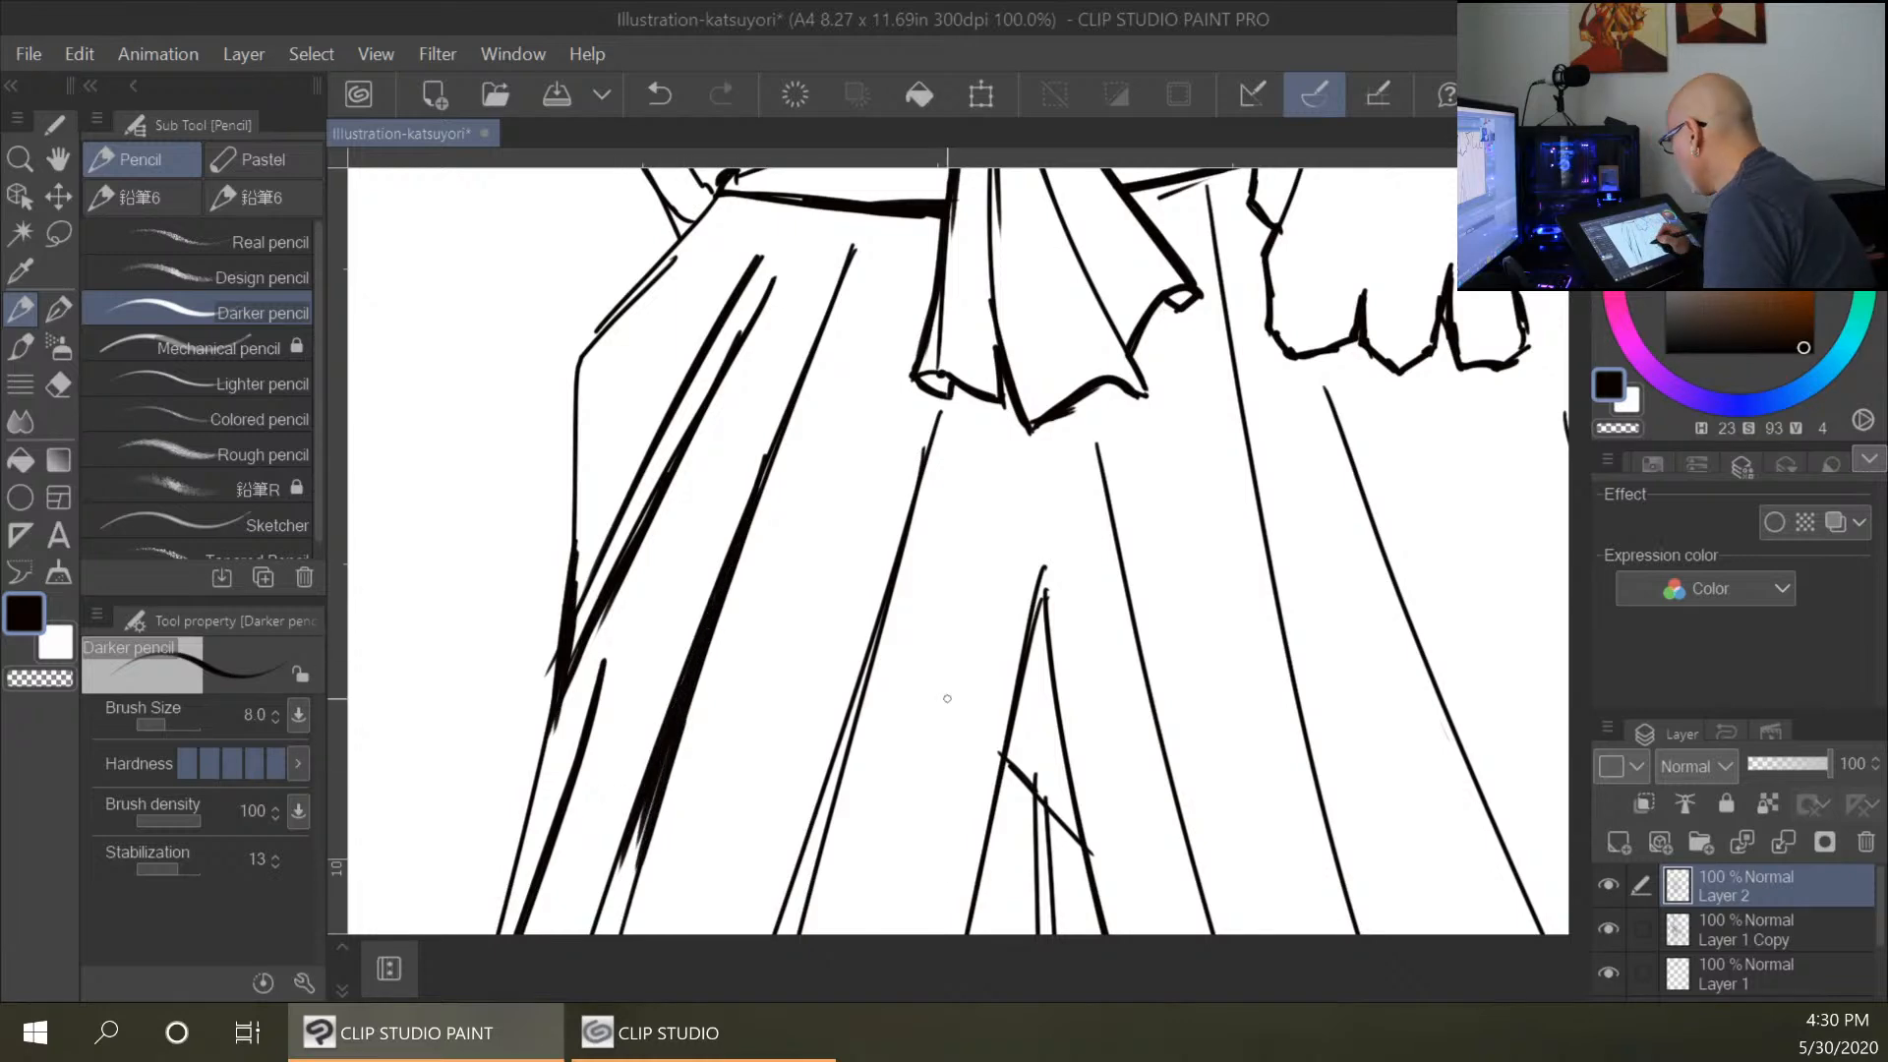
# Thicken the skirt fold that runs down from beneath the hanging sash tails with tapering strokes.
pyautogui.moveTo(1011, 767); pyautogui.dragTo(1013, 400)
pyautogui.moveTo(901, 429); pyautogui.dragTo(790, 683)
pyautogui.moveTo(756, 421); pyautogui.dragTo(692, 625)
pyautogui.moveTo(745, 468); pyautogui.dragTo(669, 718)
pyautogui.moveTo(724, 546); pyautogui.dragTo(665, 762)
pyautogui.moveTo(738, 502); pyautogui.dragTo(654, 780)
pyautogui.moveTo(697, 661); pyautogui.dragTo(645, 844)
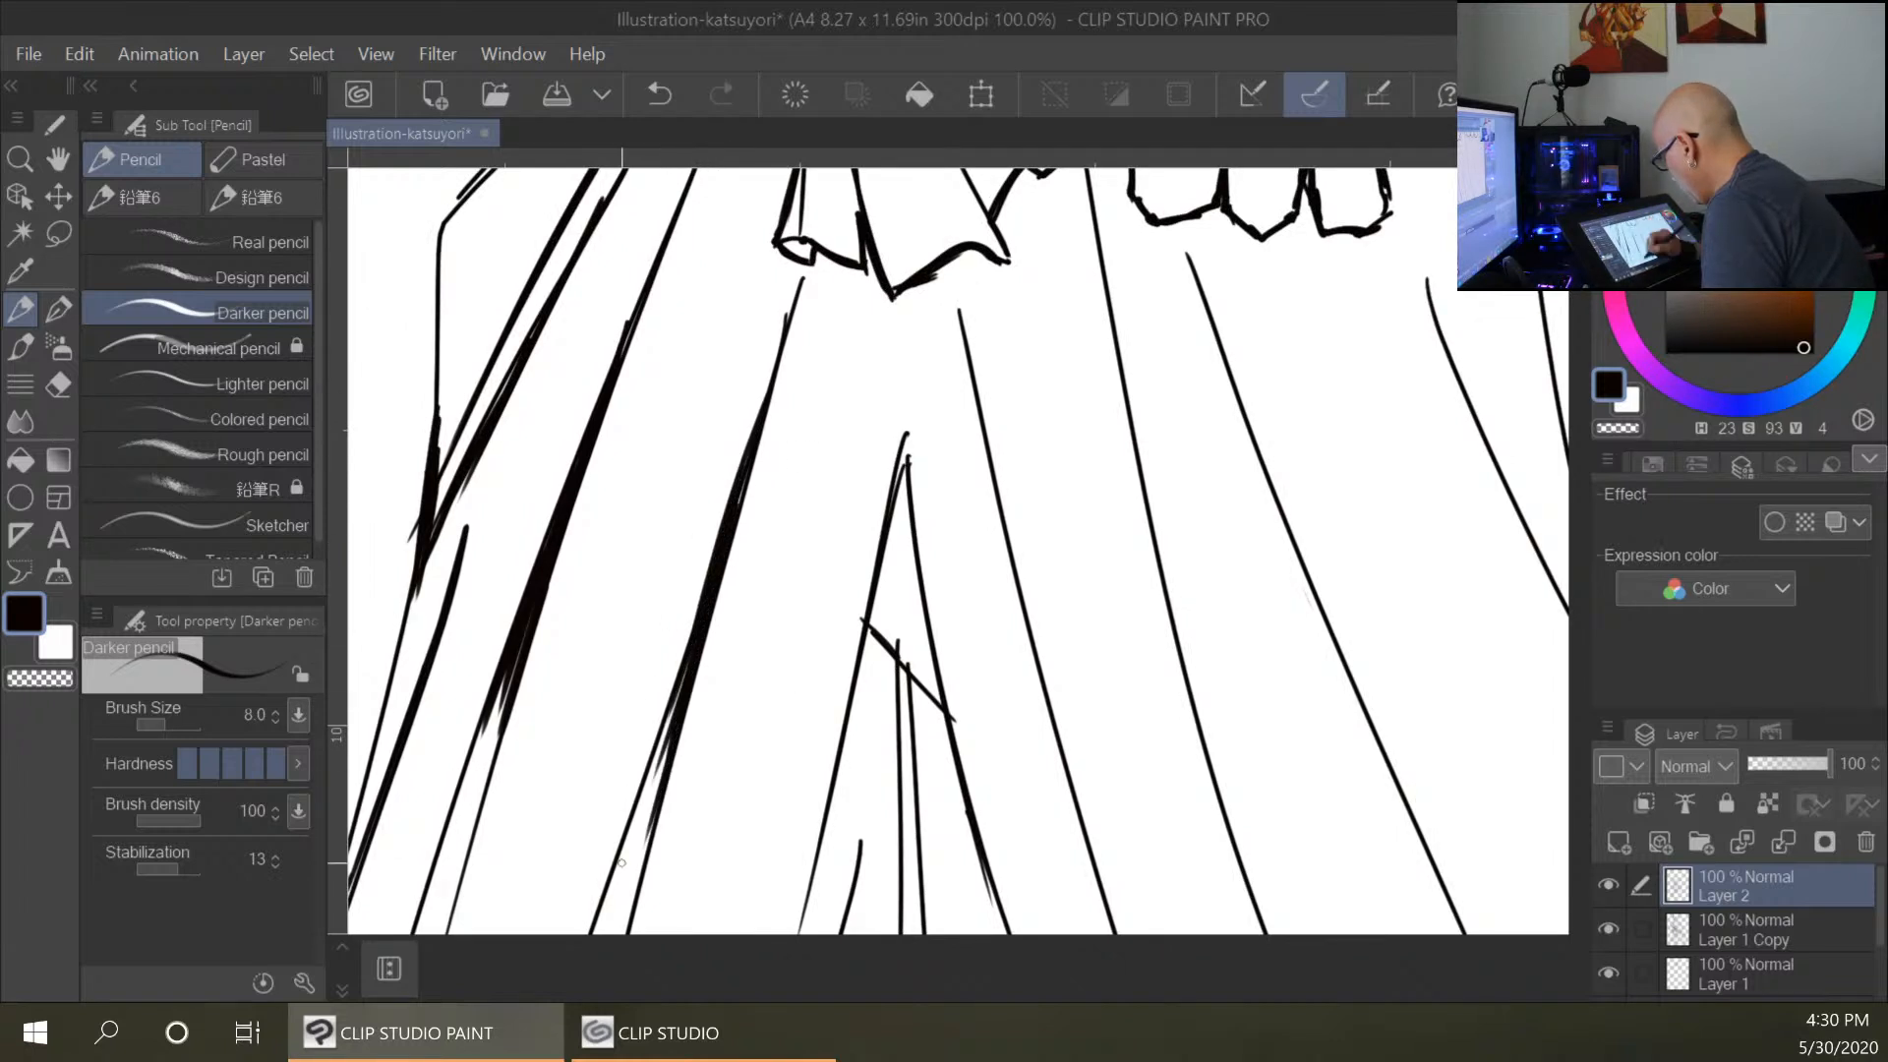
pyautogui.moveTo(688, 661); pyautogui.dragTo(630, 831)
pyautogui.moveTo(668, 728); pyautogui.dragTo(627, 854)
# Thicken the pointed central pleat of the skirt, including its short diagonal and the inner vertical lines.
pyautogui.moveTo(973, 688)
pyautogui.mouseDown()
pyautogui.moveTo(977, 616)
pyautogui.moveTo(806, 523)
pyautogui.mouseUp()
pyautogui.moveTo(743, 356)
pyautogui.mouseDown()
pyautogui.moveTo(671, 706)
pyautogui.moveTo(716, 425)
pyautogui.moveTo(777, 629)
pyautogui.mouseUp()
pyautogui.moveTo(754, 418); pyautogui.dragTo(808, 736)
pyautogui.moveTo(766, 533); pyautogui.dragTo(796, 700)
pyautogui.moveTo(790, 627); pyautogui.dragTo(806, 695)
pyautogui.moveTo(737, 556); pyautogui.dragTo(787, 651)
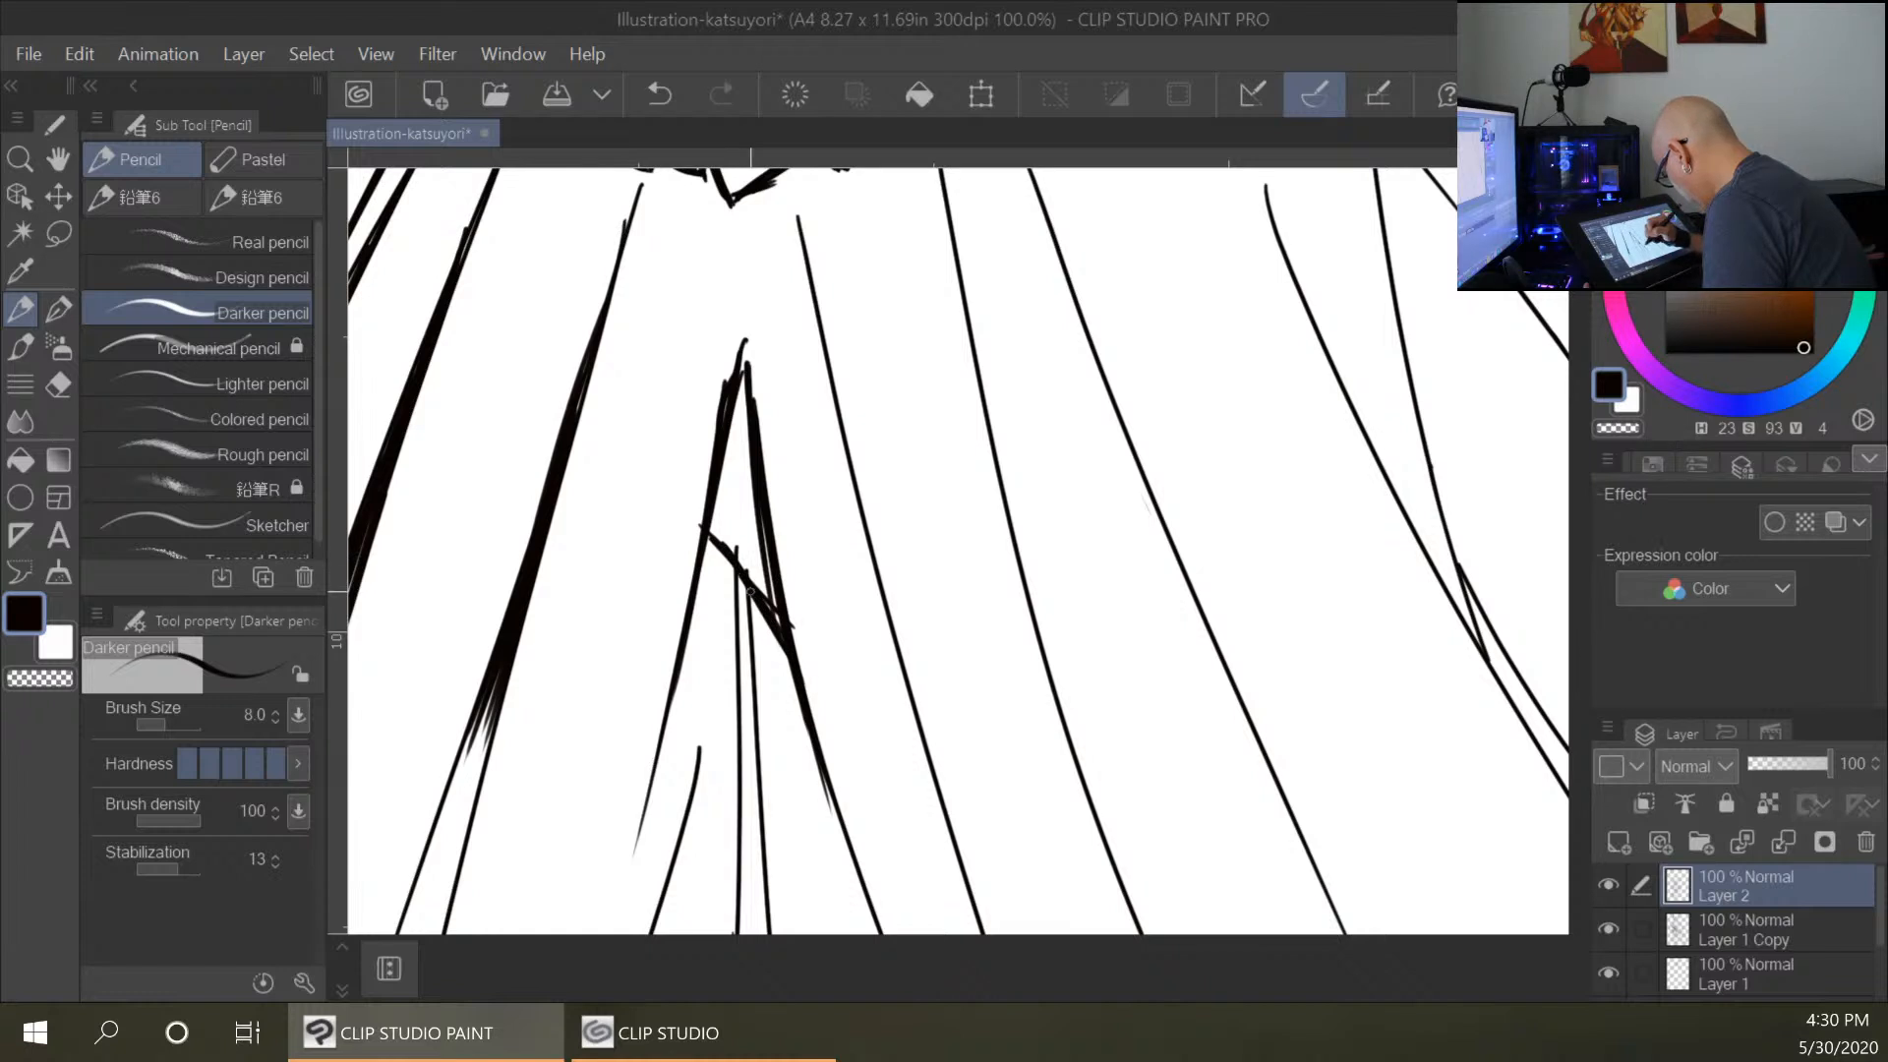
pyautogui.moveTo(745, 563); pyautogui.dragTo(759, 727)
pyautogui.moveTo(749, 600)
pyautogui.mouseDown()
pyautogui.moveTo(770, 831)
pyautogui.moveTo(747, 795)
pyautogui.mouseUp()
pyautogui.moveTo(729, 563); pyautogui.dragTo(743, 836)
# Thicken the short curved fold near the hem beside the central pleat.
pyautogui.scroll(-5, 739, 721)
pyautogui.moveTo(816, 309); pyautogui.dragTo(726, 664)
pyautogui.moveTo(805, 352); pyautogui.dragTo(729, 625)
pyautogui.moveTo(779, 457); pyautogui.dragTo(722, 634)
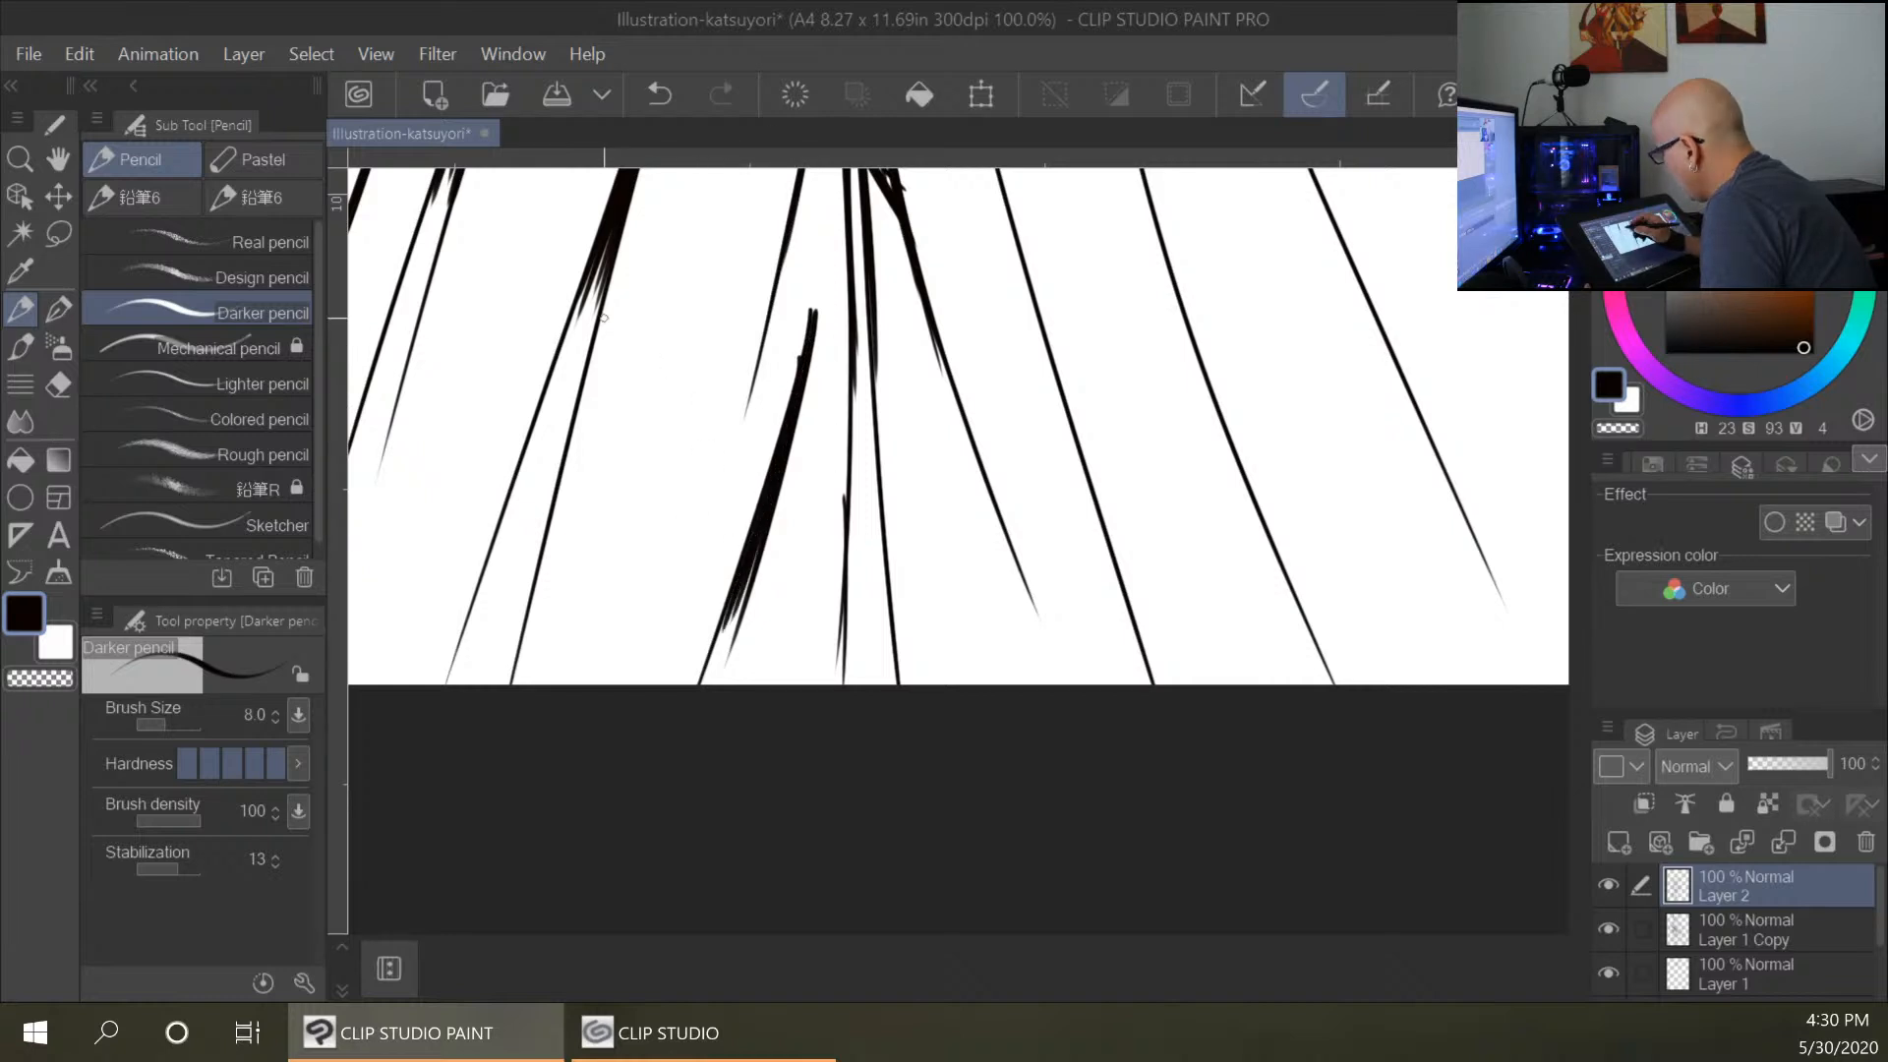
pyautogui.moveTo(1029, 483)
pyautogui.mouseDown()
pyautogui.moveTo(840, 387)
pyautogui.moveTo(853, 641)
pyautogui.mouseUp()
pyautogui.moveTo(777, 439); pyautogui.dragTo(888, 711)
pyautogui.moveTo(915, 234); pyautogui.dragTo(825, 542)
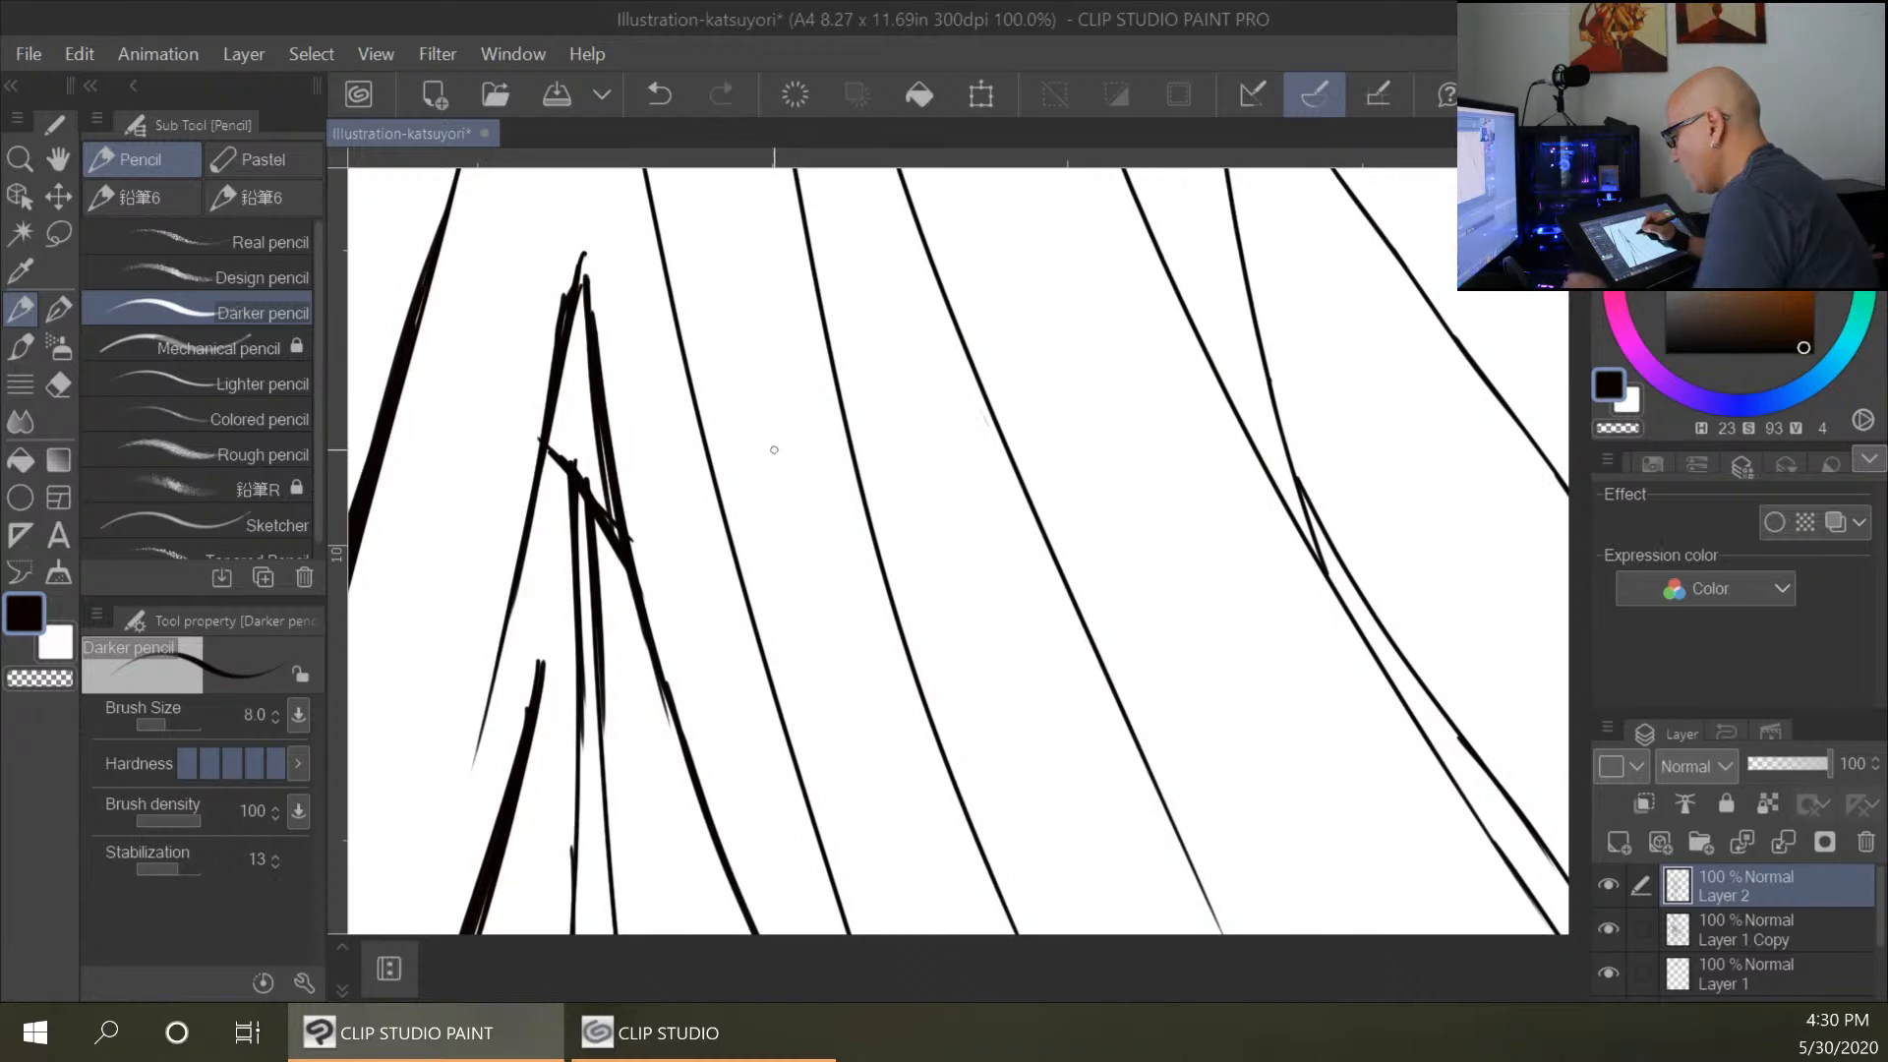
# Thicken the long skirt folds between the central pleat and the long scabbard, below the lowered hand.
pyautogui.hotkey('ctrl', '+')
pyautogui.hotkey('ctrl', '+')
pyautogui.hotkey('ctrl', '-')
pyautogui.hotkey('ctrl', '-')
pyautogui.hotkey('ctrl', '-')
pyautogui.hotkey('ctrl', '-')
pyautogui.hotkey('ctrl', '-')
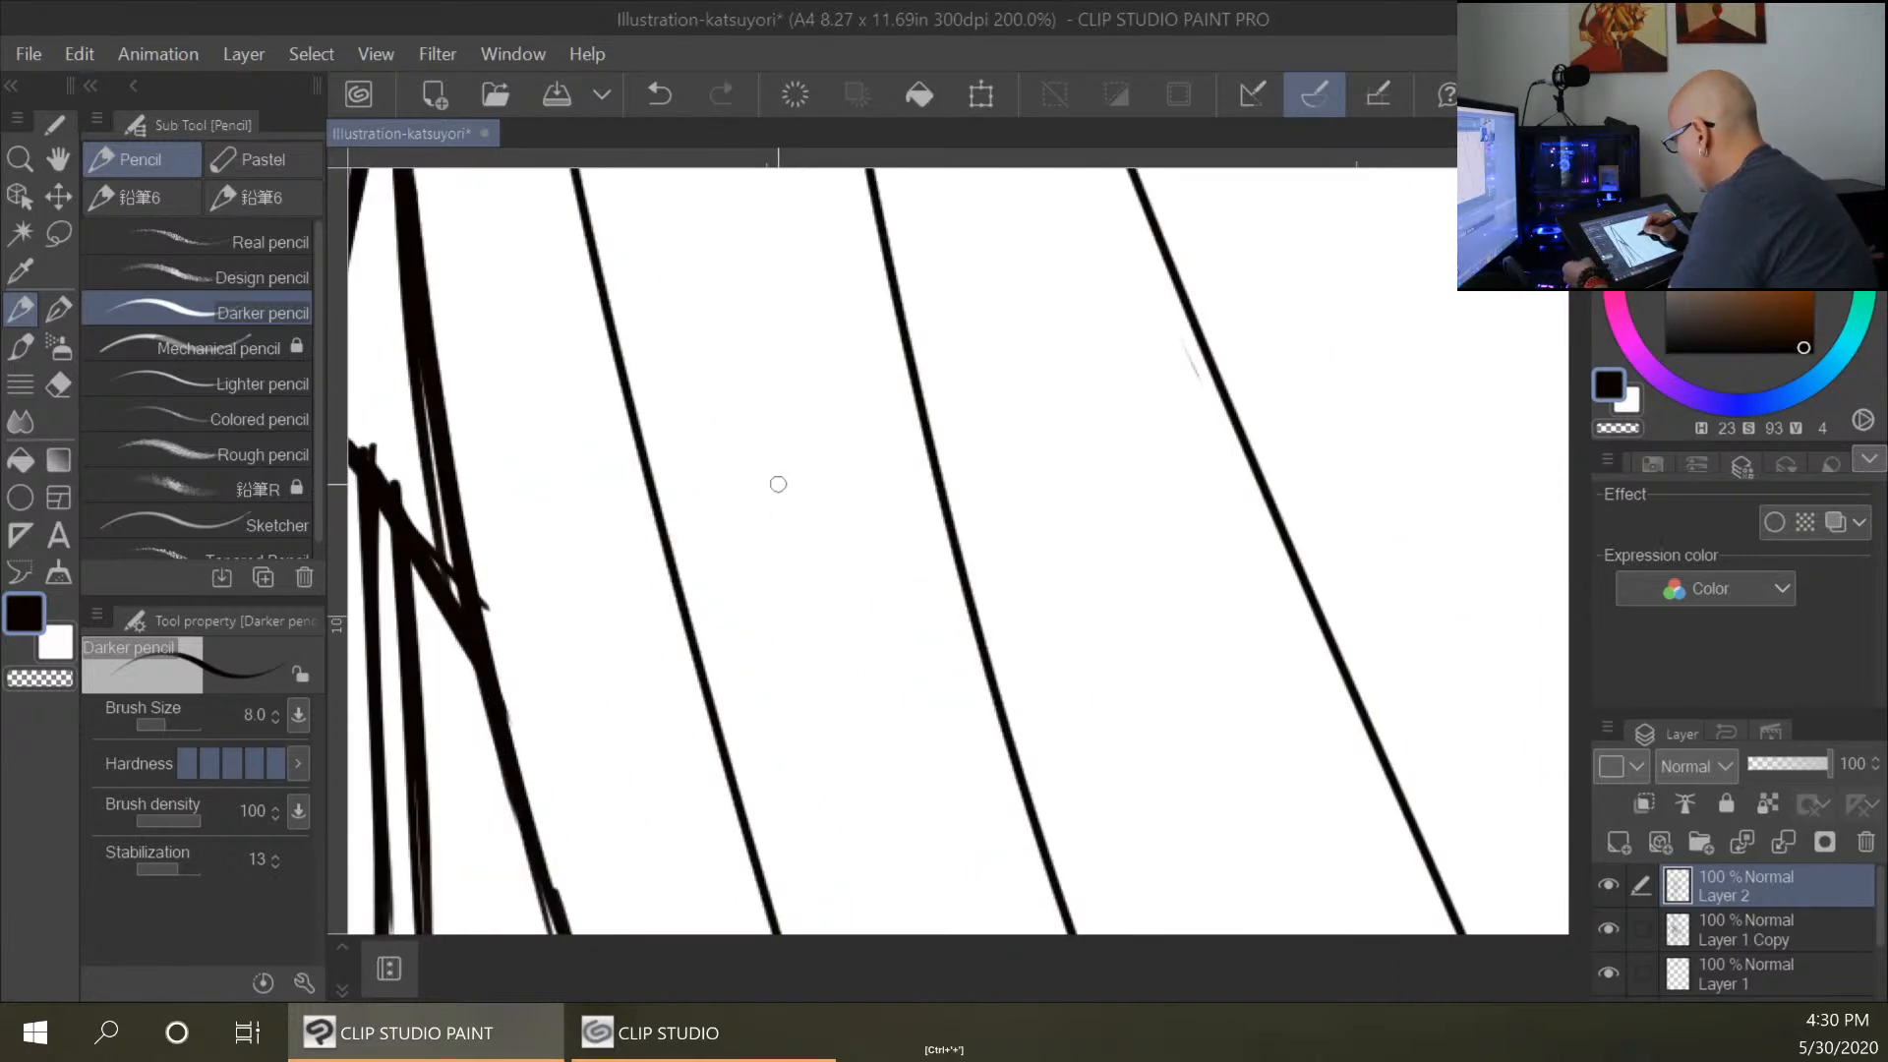
pyautogui.hotkey('ctrl', '-')
pyautogui.scroll(3, 792, 513)
pyautogui.moveTo(774, 686); pyautogui.dragTo(835, 904)
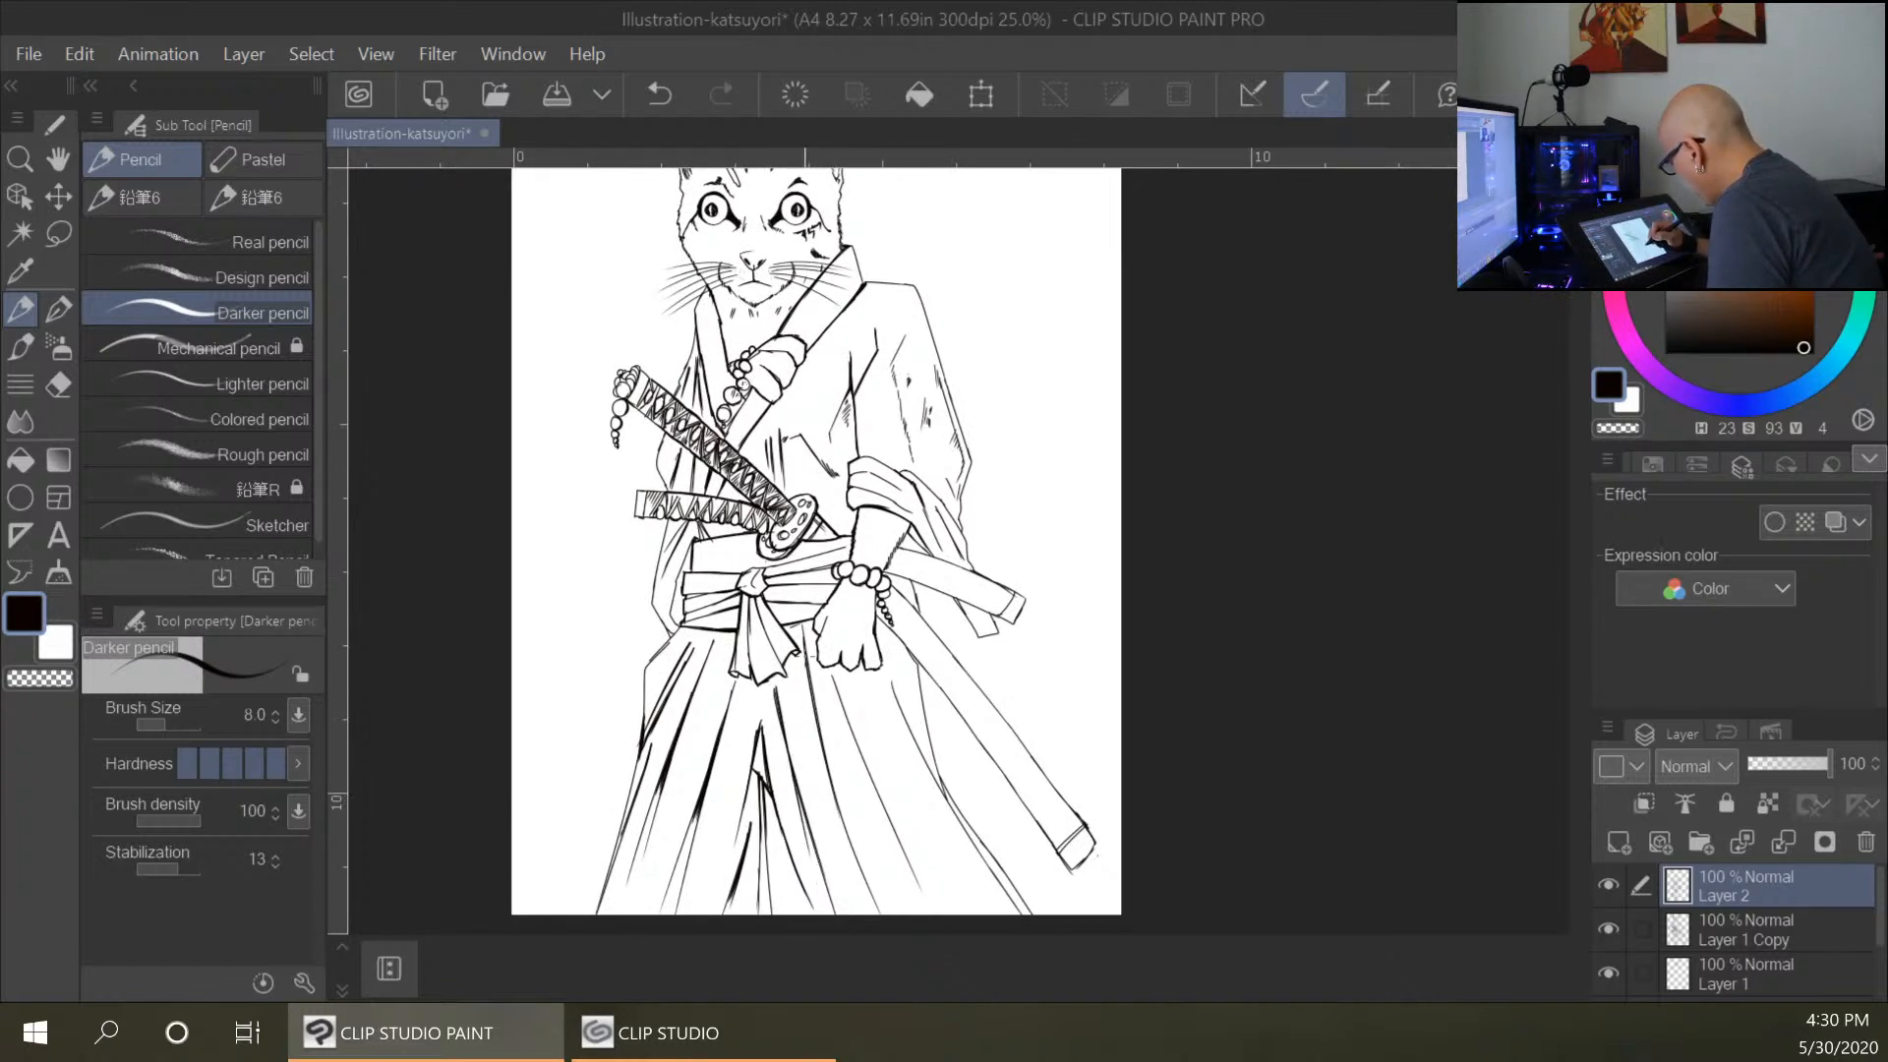
pyautogui.moveTo(833, 684); pyautogui.dragTo(905, 845)
pyautogui.moveTo(851, 729); pyautogui.dragTo(920, 890)
pyautogui.moveTo(880, 677); pyautogui.dragTo(970, 847)
pyautogui.moveTo(911, 743); pyautogui.dragTo(979, 847)
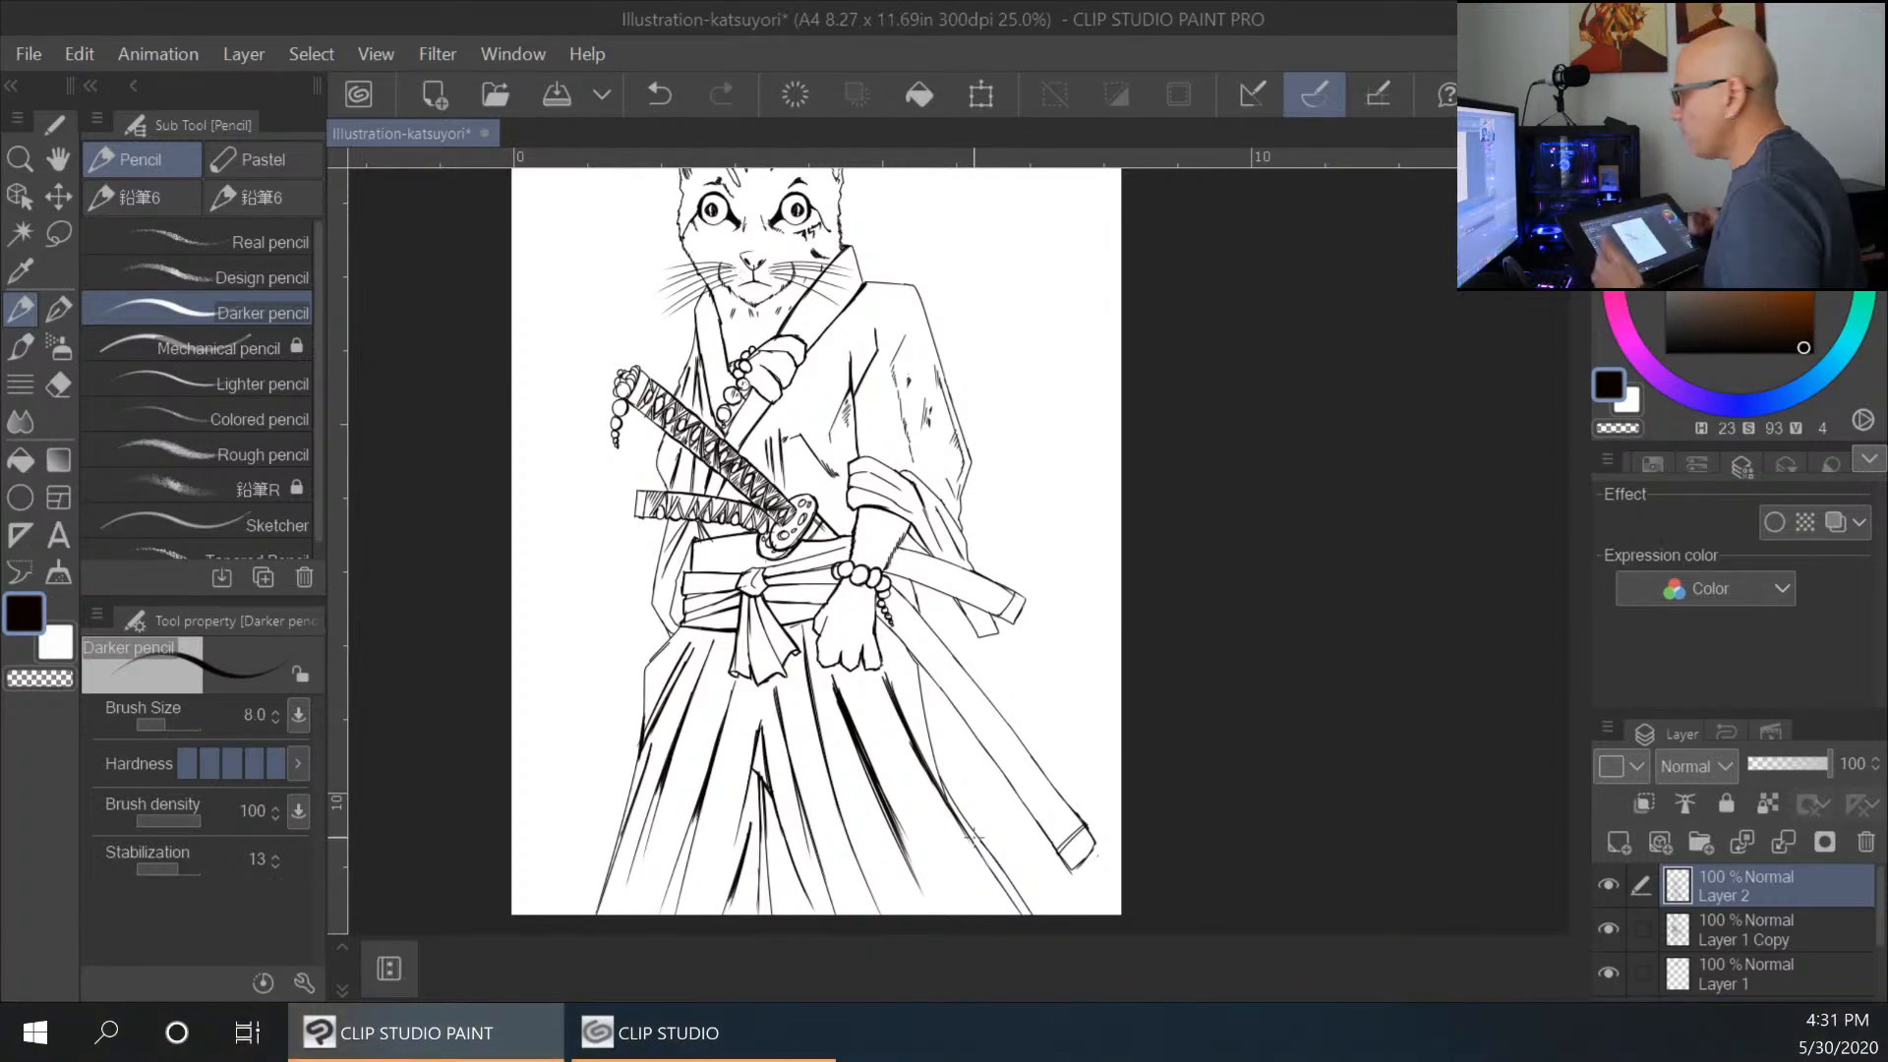
# Thicken the lower edge of the shorter scabbard from the bead bracelet outward.
pyautogui.hotkey('ctrl', '-')
pyautogui.hotkey('ctrl', '-')
pyautogui.hotkey('ctrl', '+')
pyautogui.hotkey('ctrl', '+')
pyautogui.hotkey('ctrl', '+')
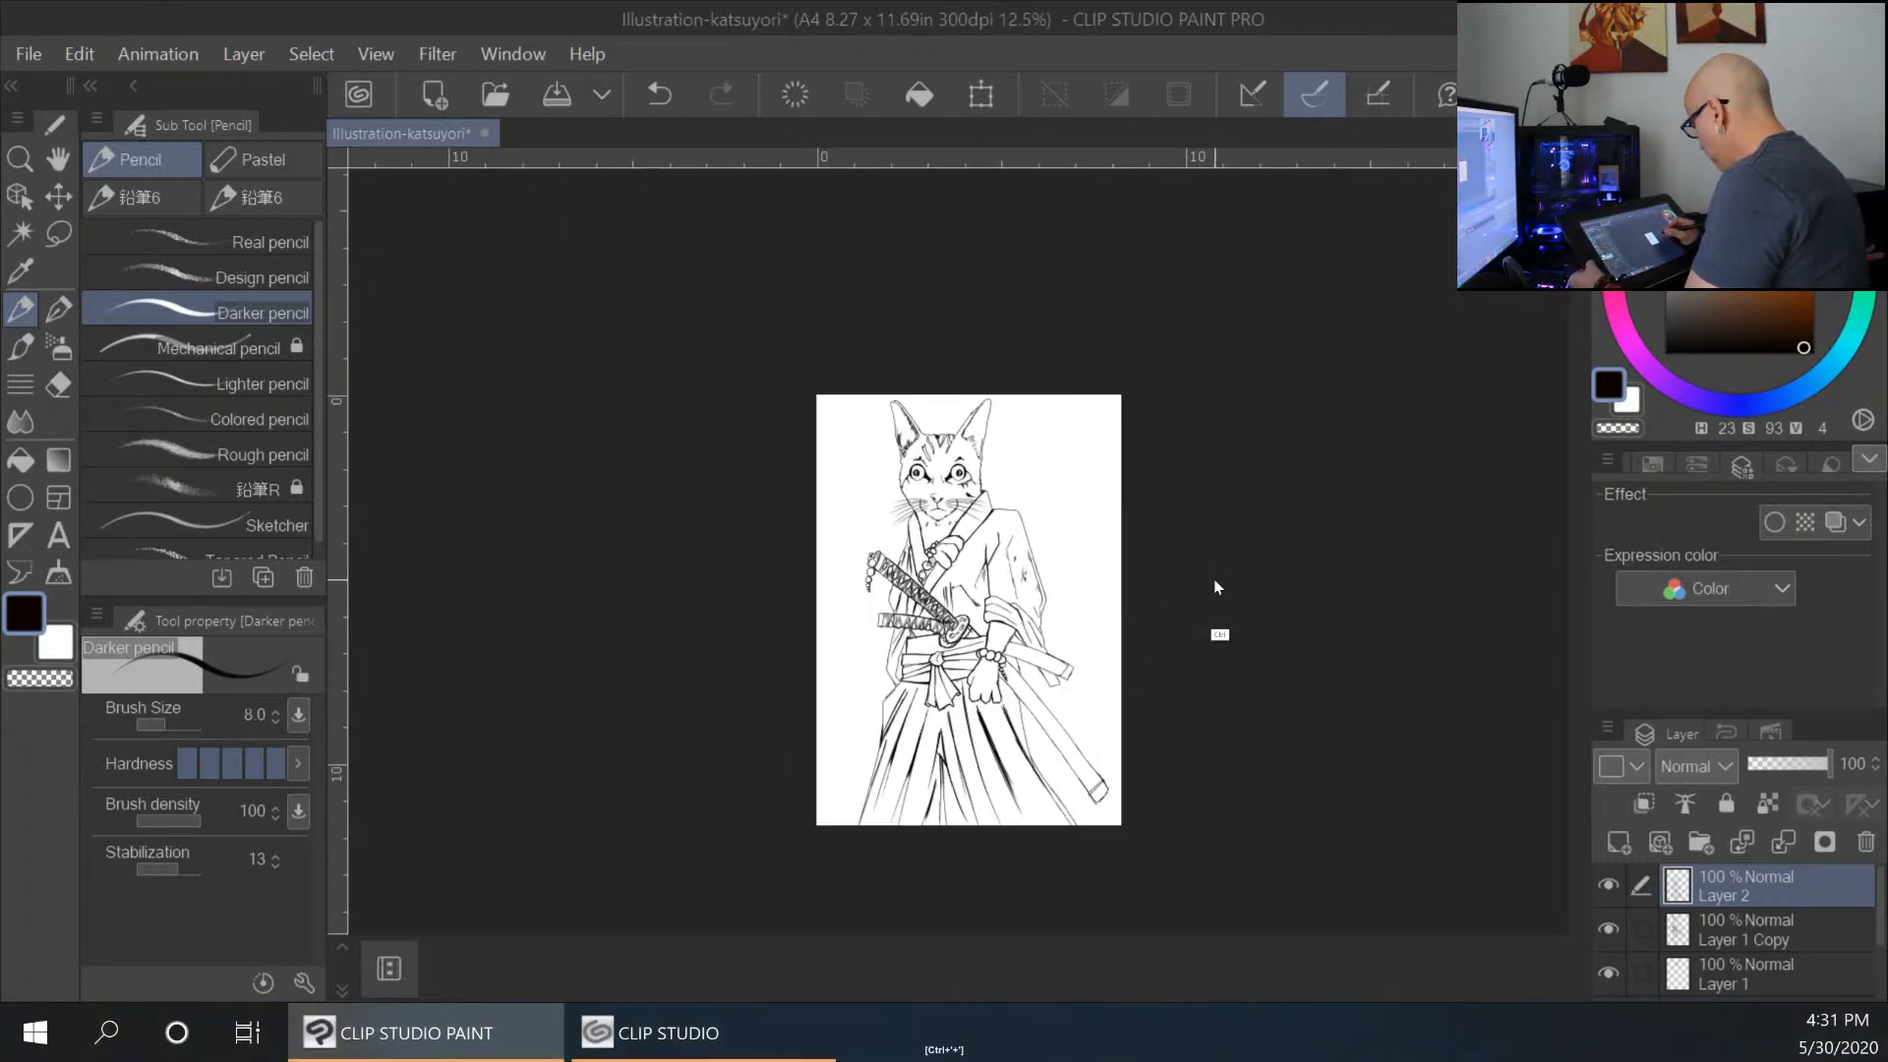
pyautogui.hotkey('ctrl', '+')
pyautogui.moveTo(905, 741); pyautogui.dragTo(989, 520)
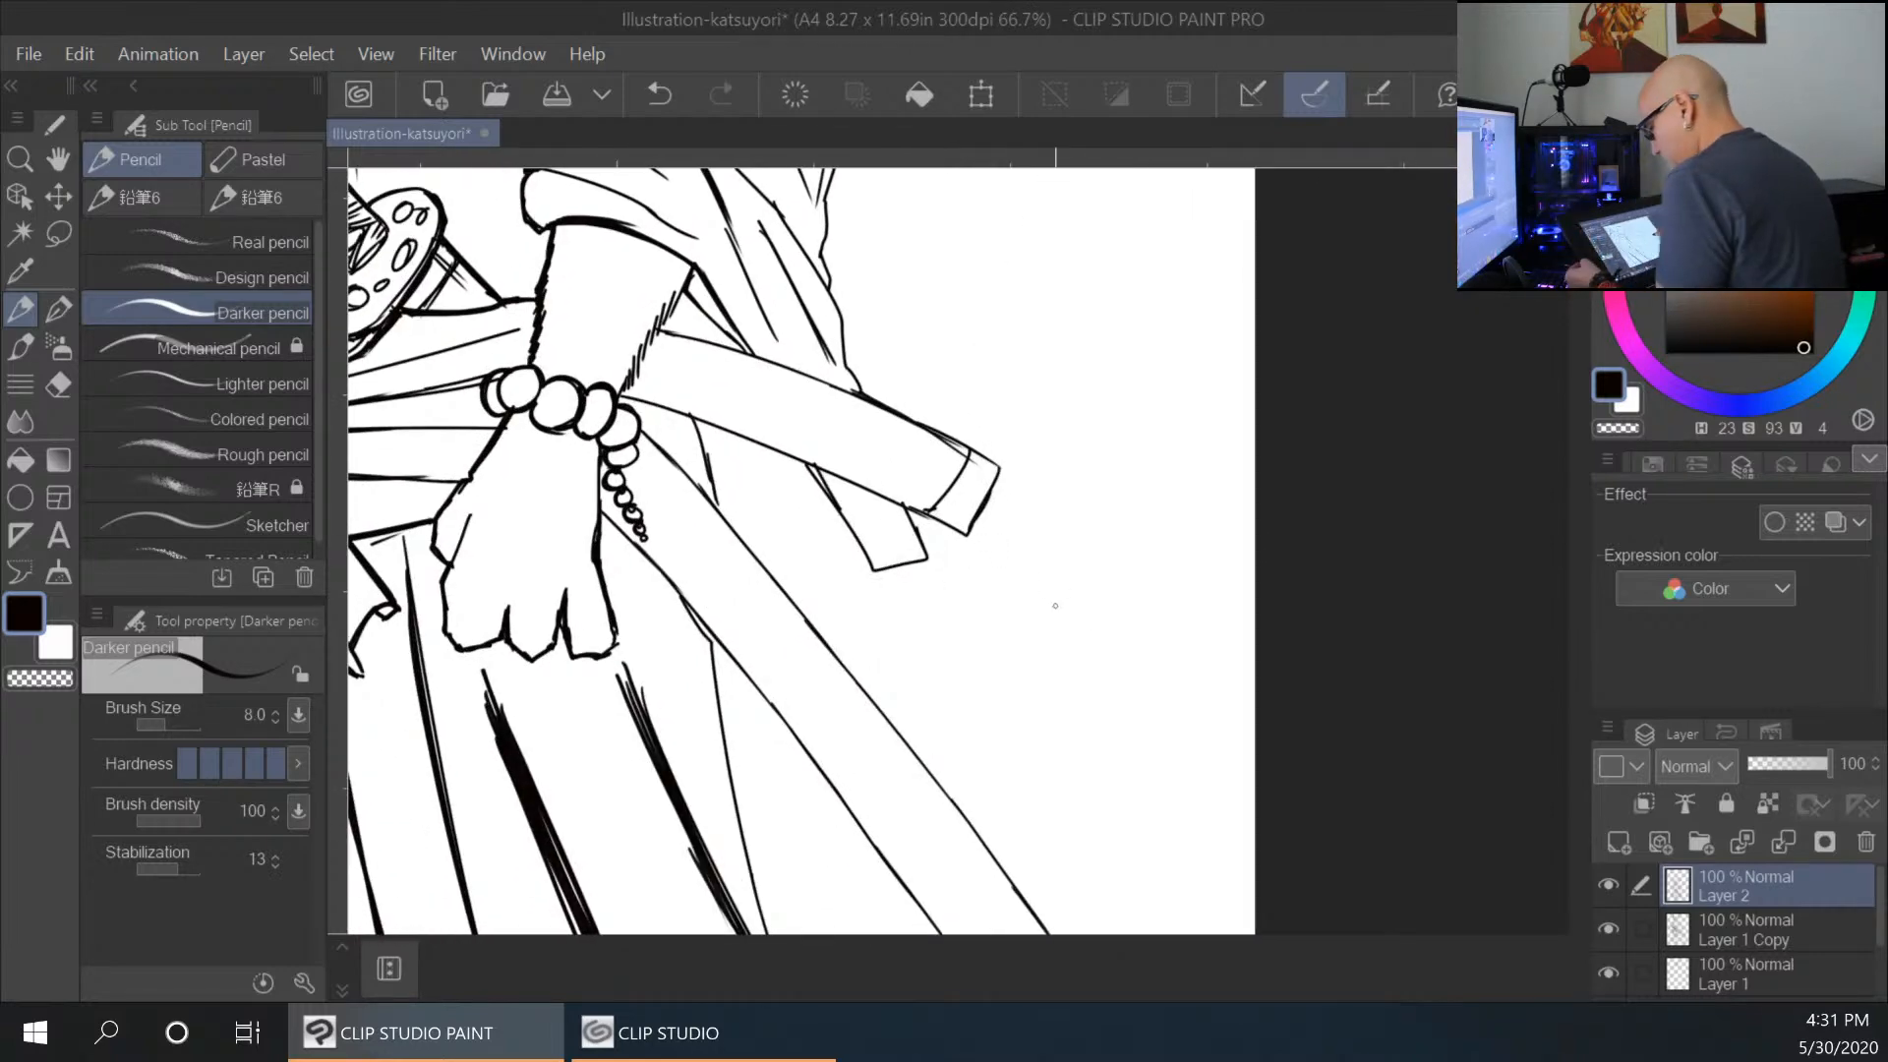
pyautogui.press('alt')
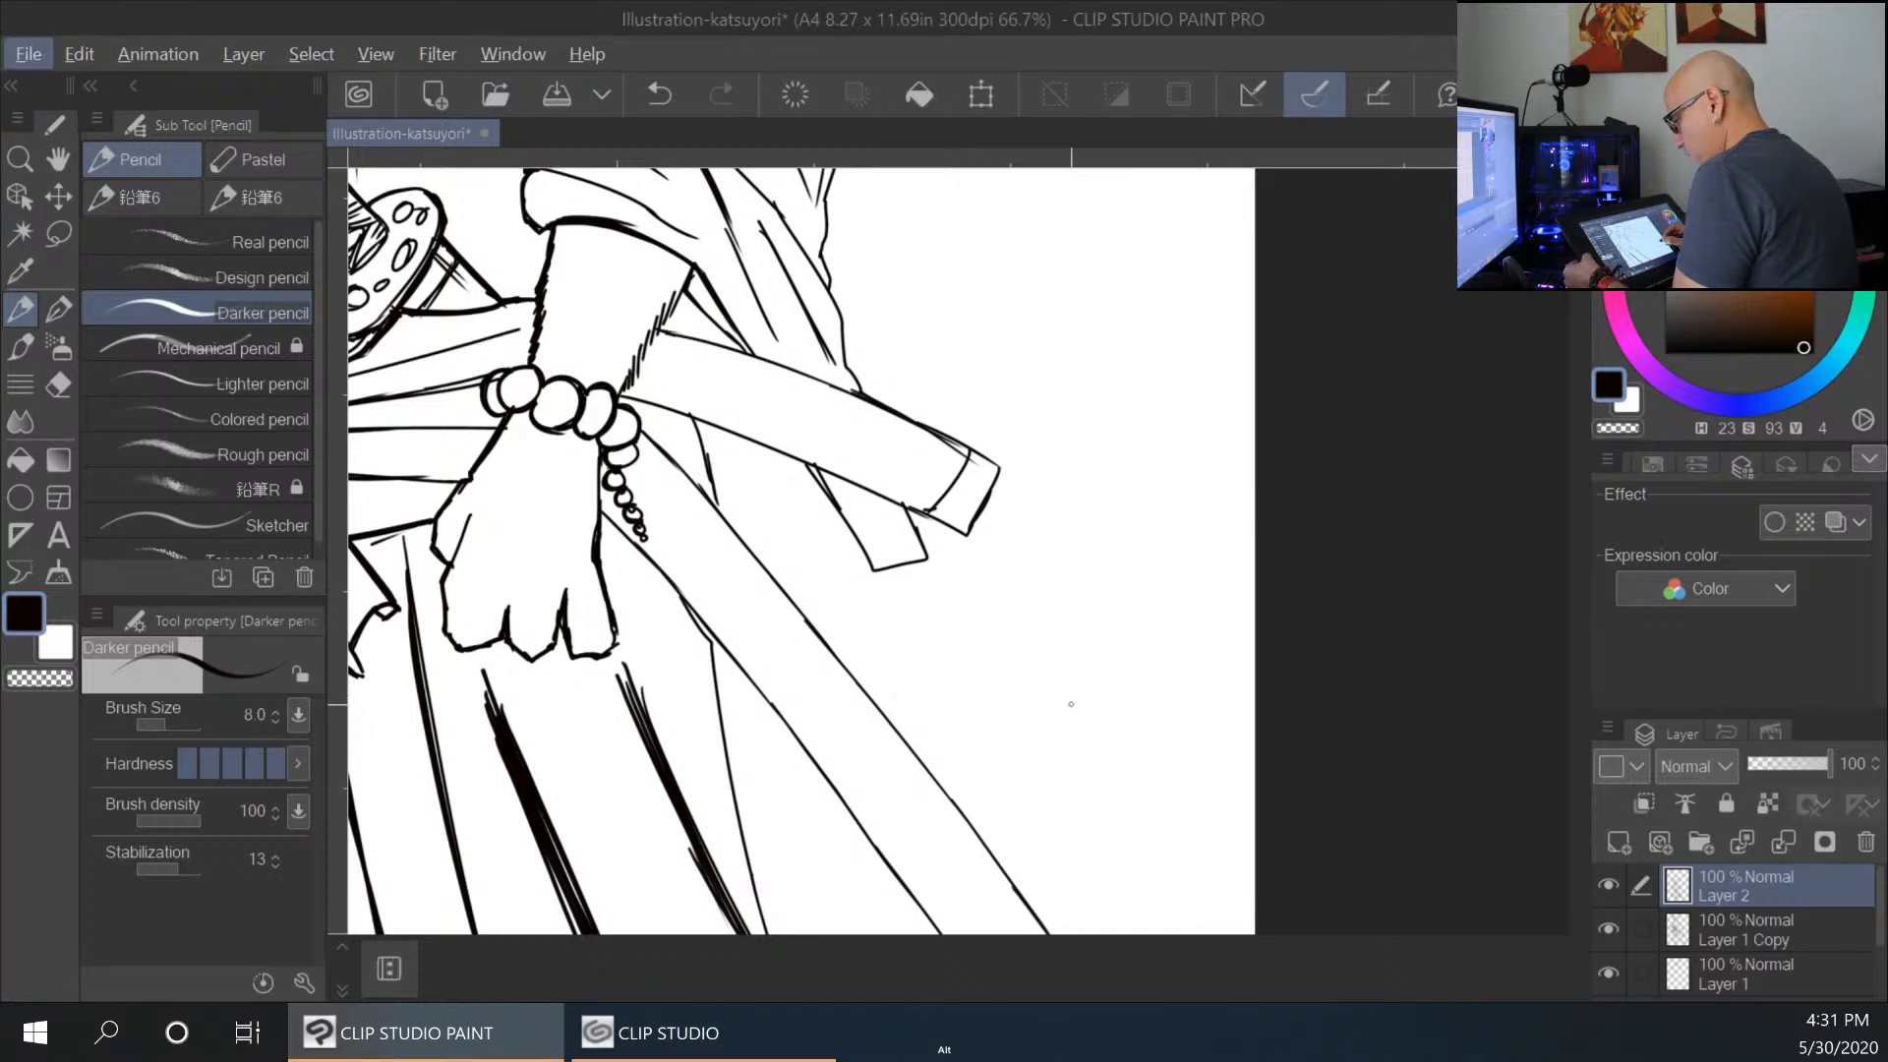
pyautogui.hotkey('ctrl', '+')
pyautogui.moveTo(677, 344); pyautogui.dragTo(831, 407)
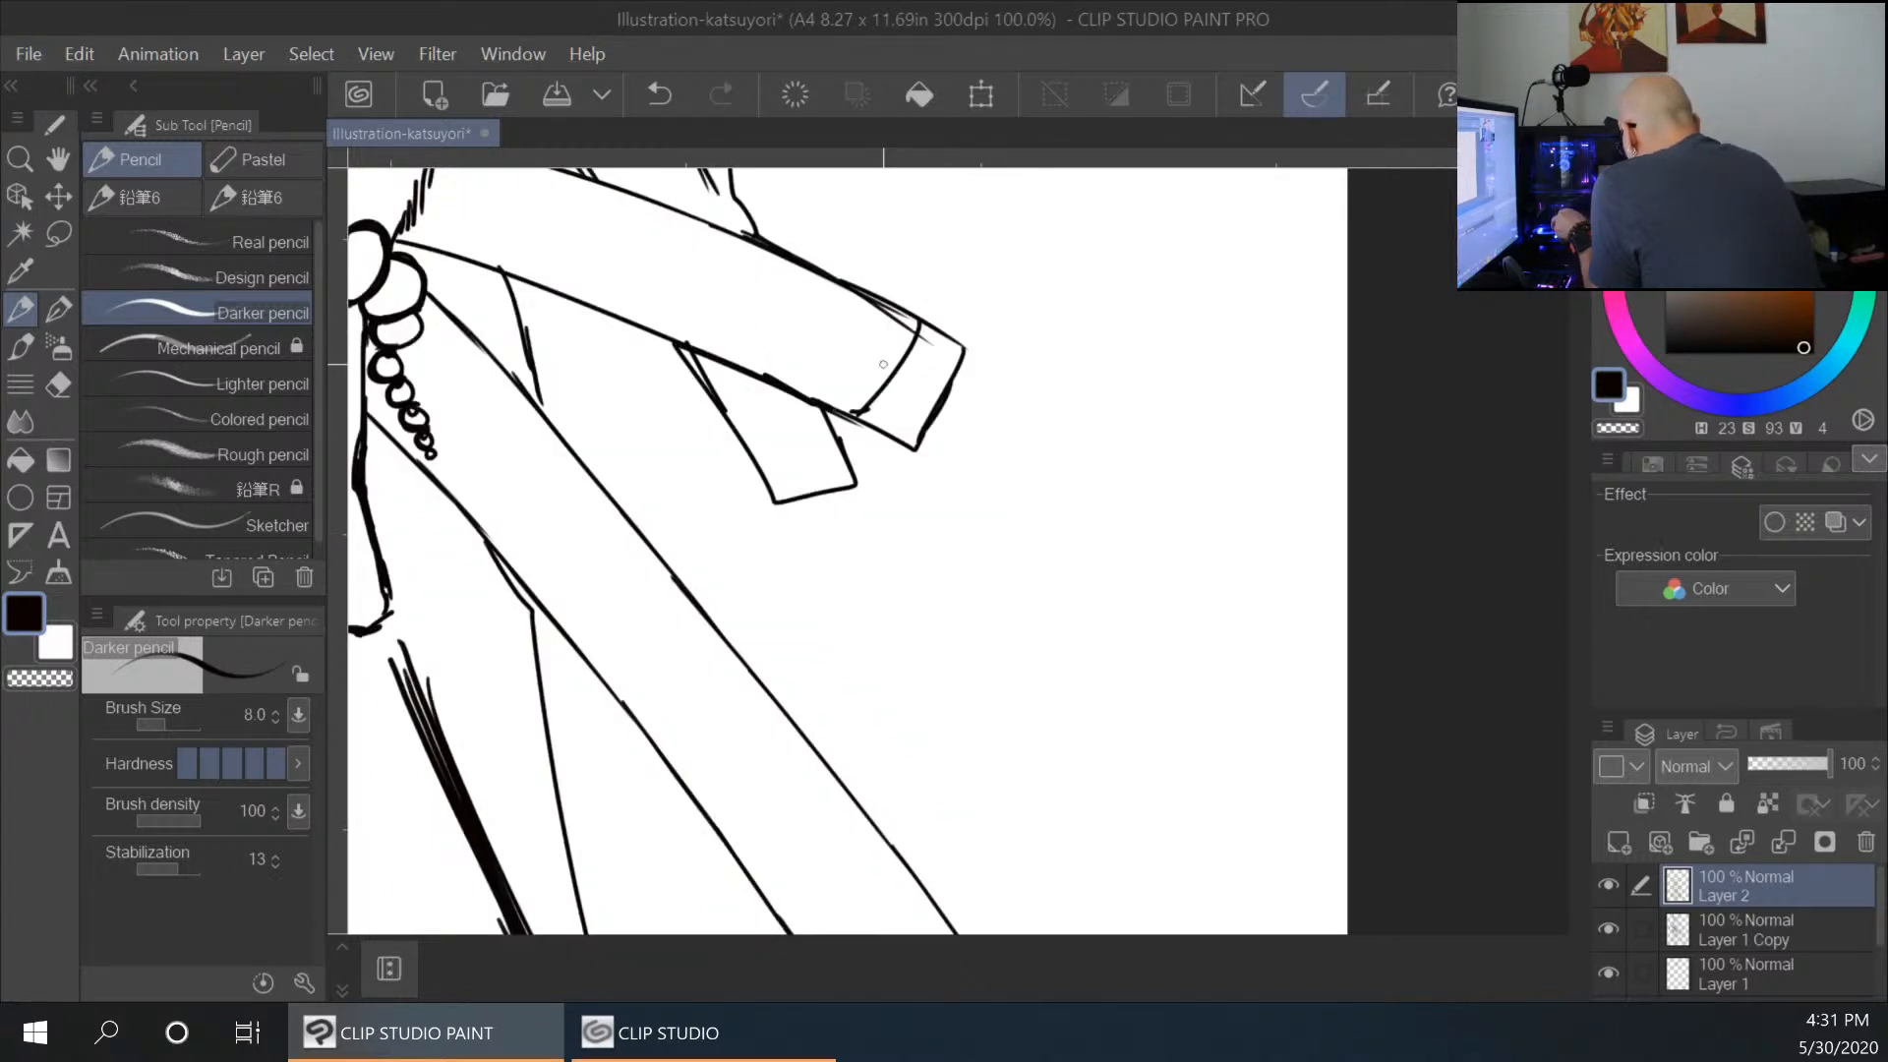
pyautogui.moveTo(431, 246); pyautogui.dragTo(699, 345)
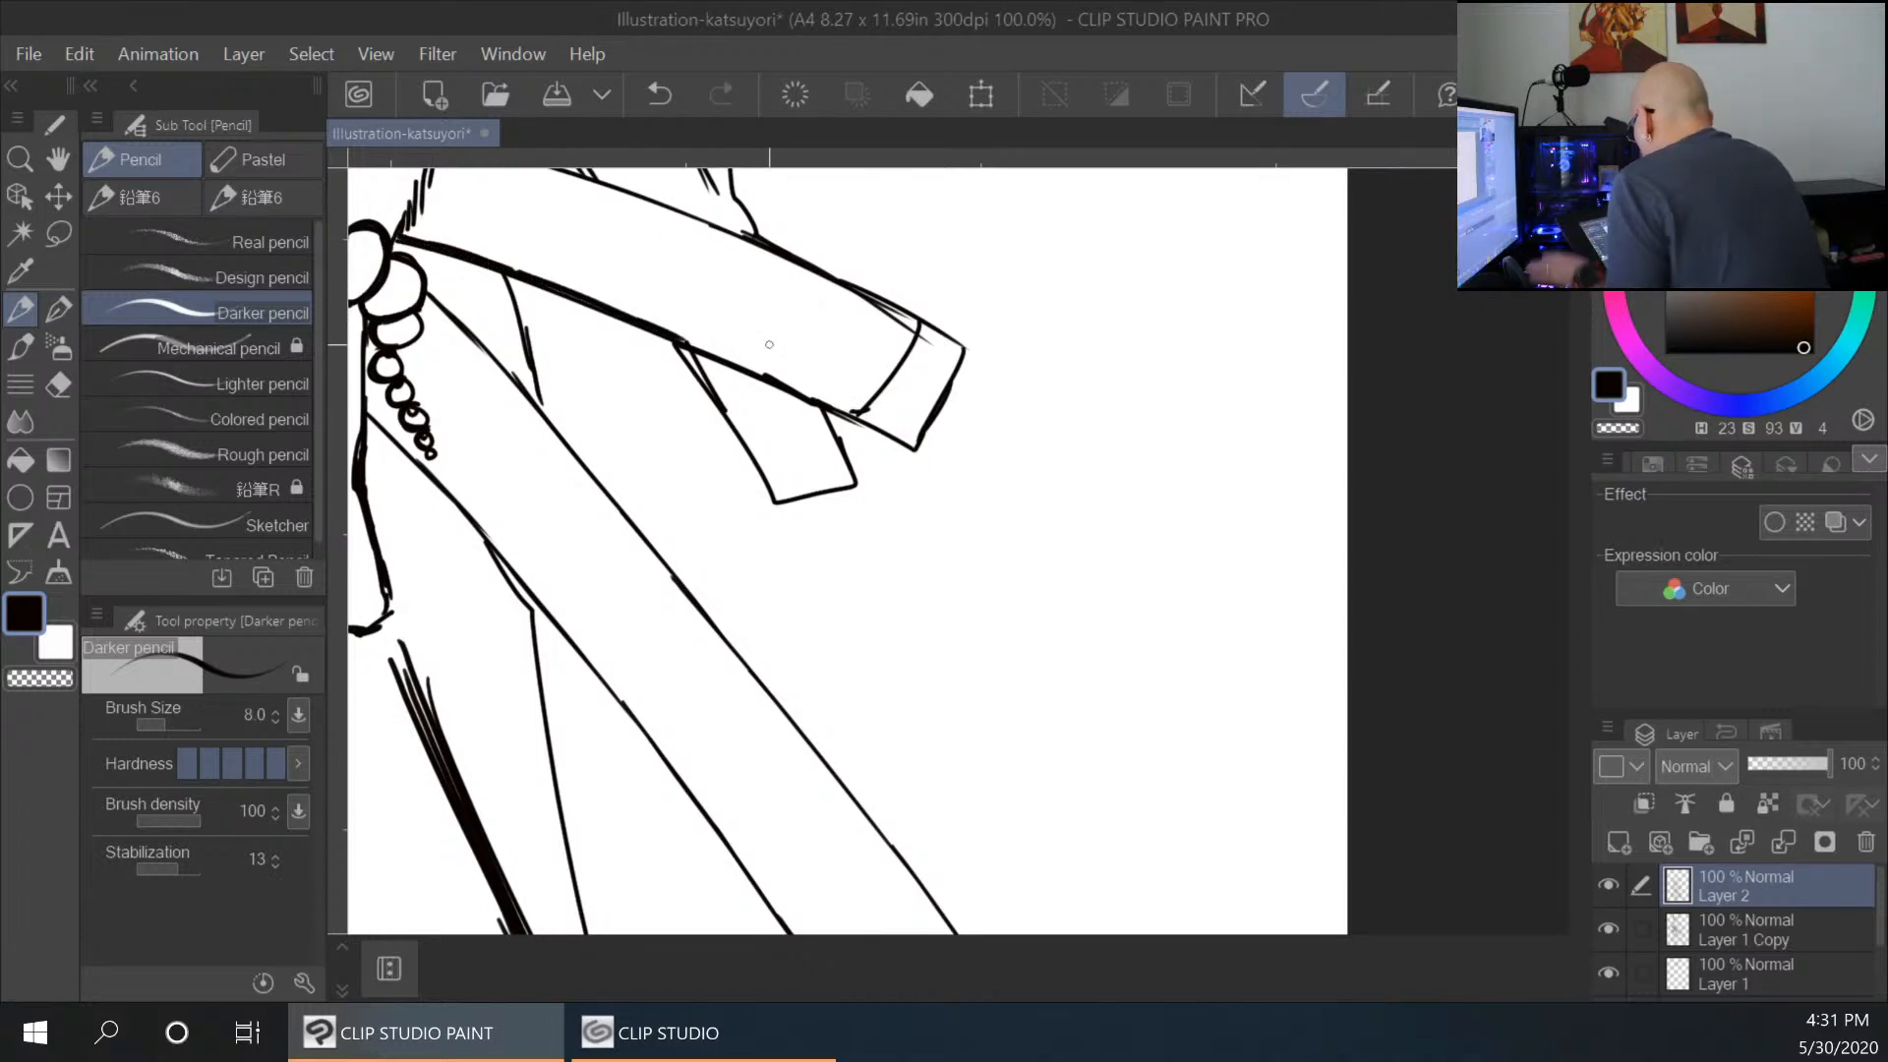
# Thicken the shorter scabbard's upper edge and the lines beside the forearm and sleeve.
pyautogui.moveTo(679, 448); pyautogui.dragTo(872, 694)
pyautogui.moveTo(649, 392)
pyautogui.mouseDown()
pyautogui.moveTo(945, 482)
pyautogui.moveTo(930, 472)
pyautogui.mouseUp()
pyautogui.moveTo(679, 339); pyautogui.dragTo(769, 421)
pyautogui.moveTo(647, 384); pyautogui.dragTo(591, 486)
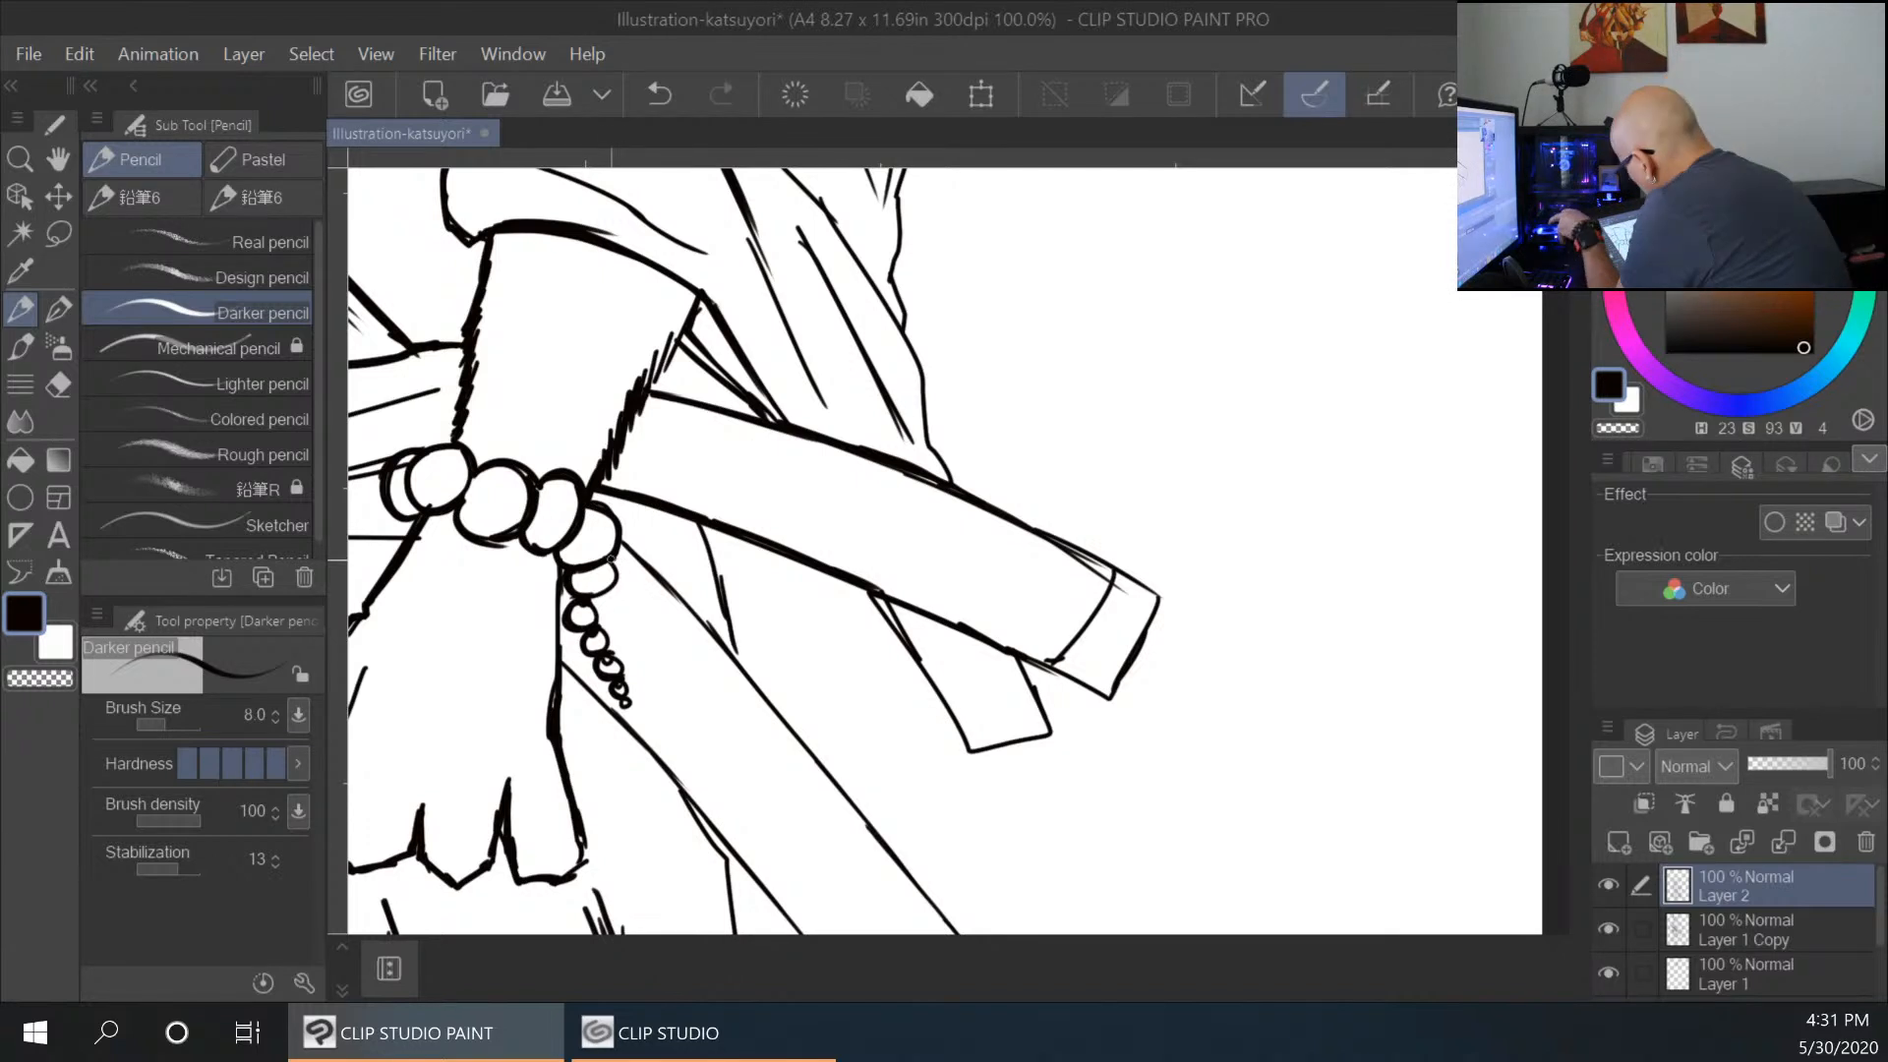
# Thicken both edges of the longer scabbard where it emerges behind the hand and bead bracelet.
pyautogui.moveTo(689, 455)
pyautogui.mouseDown()
pyautogui.moveTo(648, 349)
pyautogui.moveTo(624, 151)
pyautogui.mouseUp()
pyautogui.moveTo(499, 362); pyautogui.dragTo(655, 531)
pyautogui.moveTo(592, 461); pyautogui.dragTo(668, 555)
pyautogui.moveTo(557, 232); pyautogui.dragTo(681, 357)
# Examine the line weights across the whole figure, from the cat's head to the skirt hem.
pyautogui.hotkey('ctrl', '-')
pyautogui.hotkey('ctrl', '-')
pyautogui.hotkey('ctrl', '-')
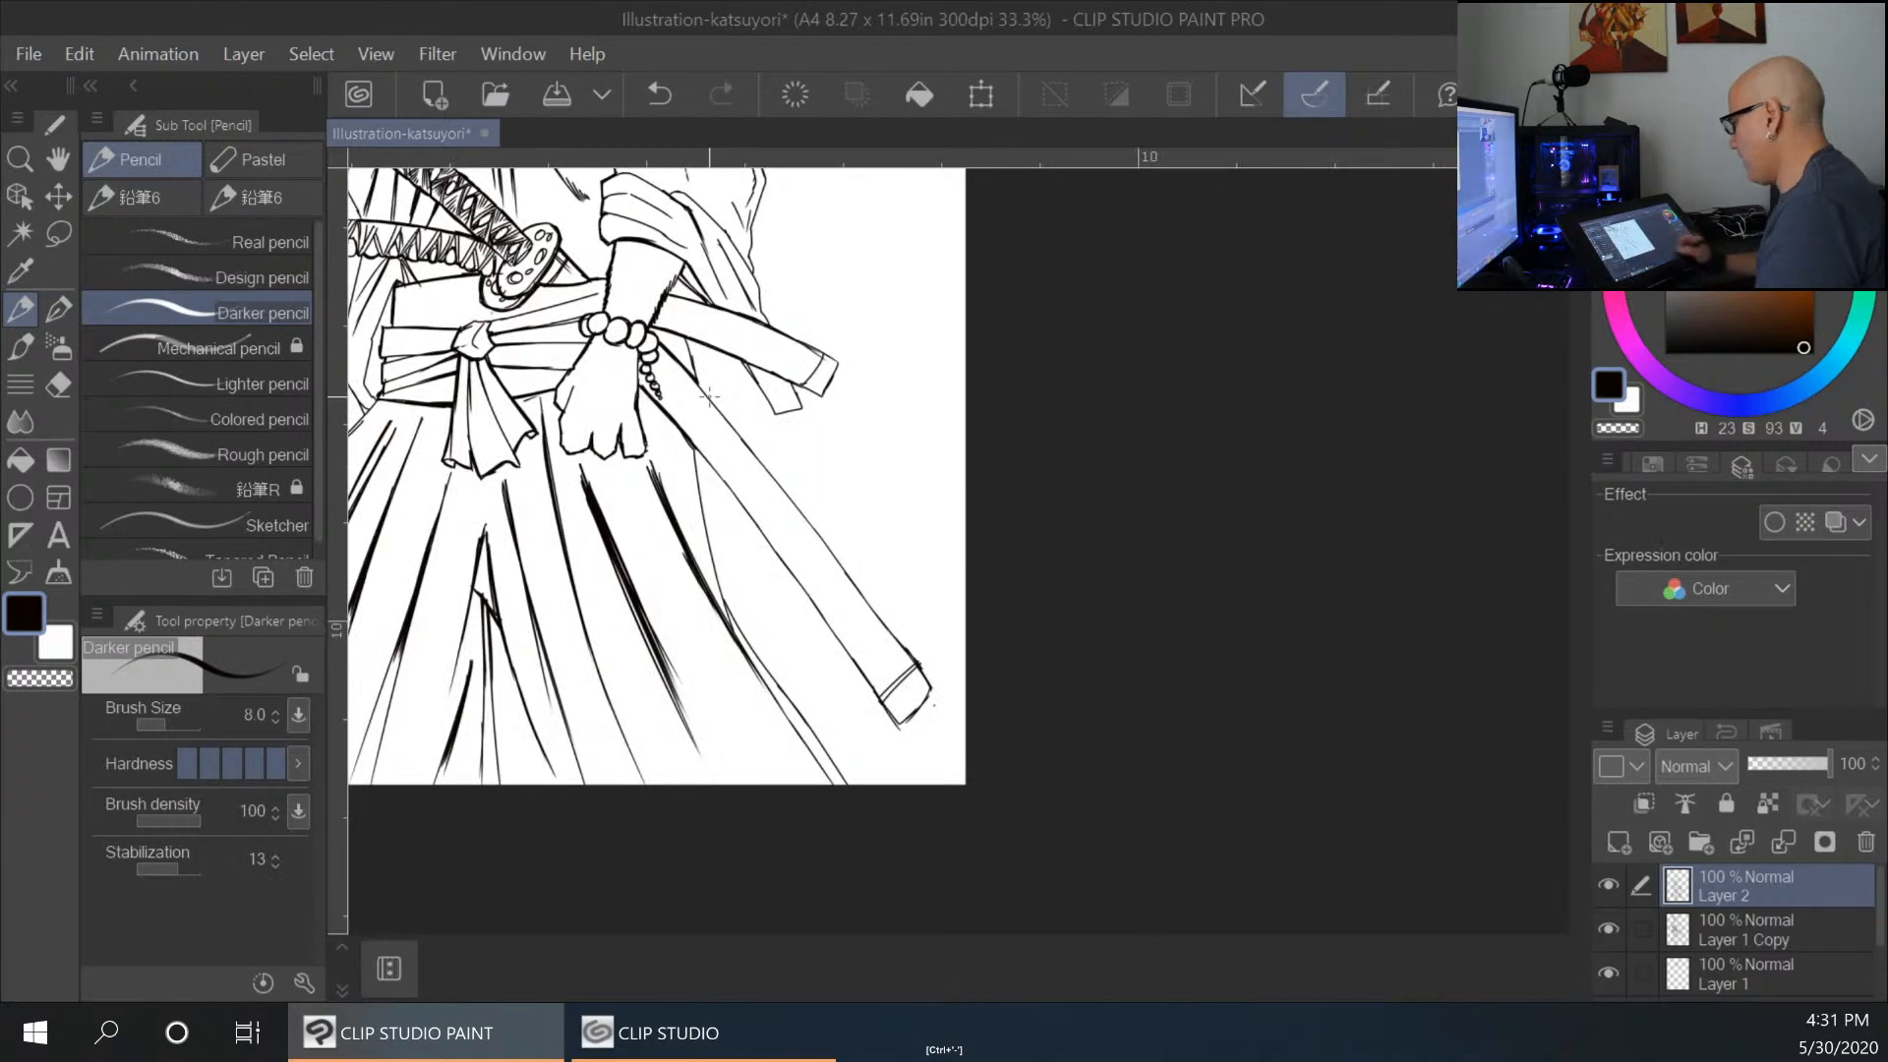
pyautogui.moveTo(984, 591); pyautogui.dragTo(1171, 576)
pyautogui.moveTo(1129, 577)
pyautogui.mouseDown()
pyautogui.moveTo(1122, 715)
pyautogui.moveTo(998, 701)
pyautogui.mouseUp()
pyautogui.hotkey('ctrl', '-')
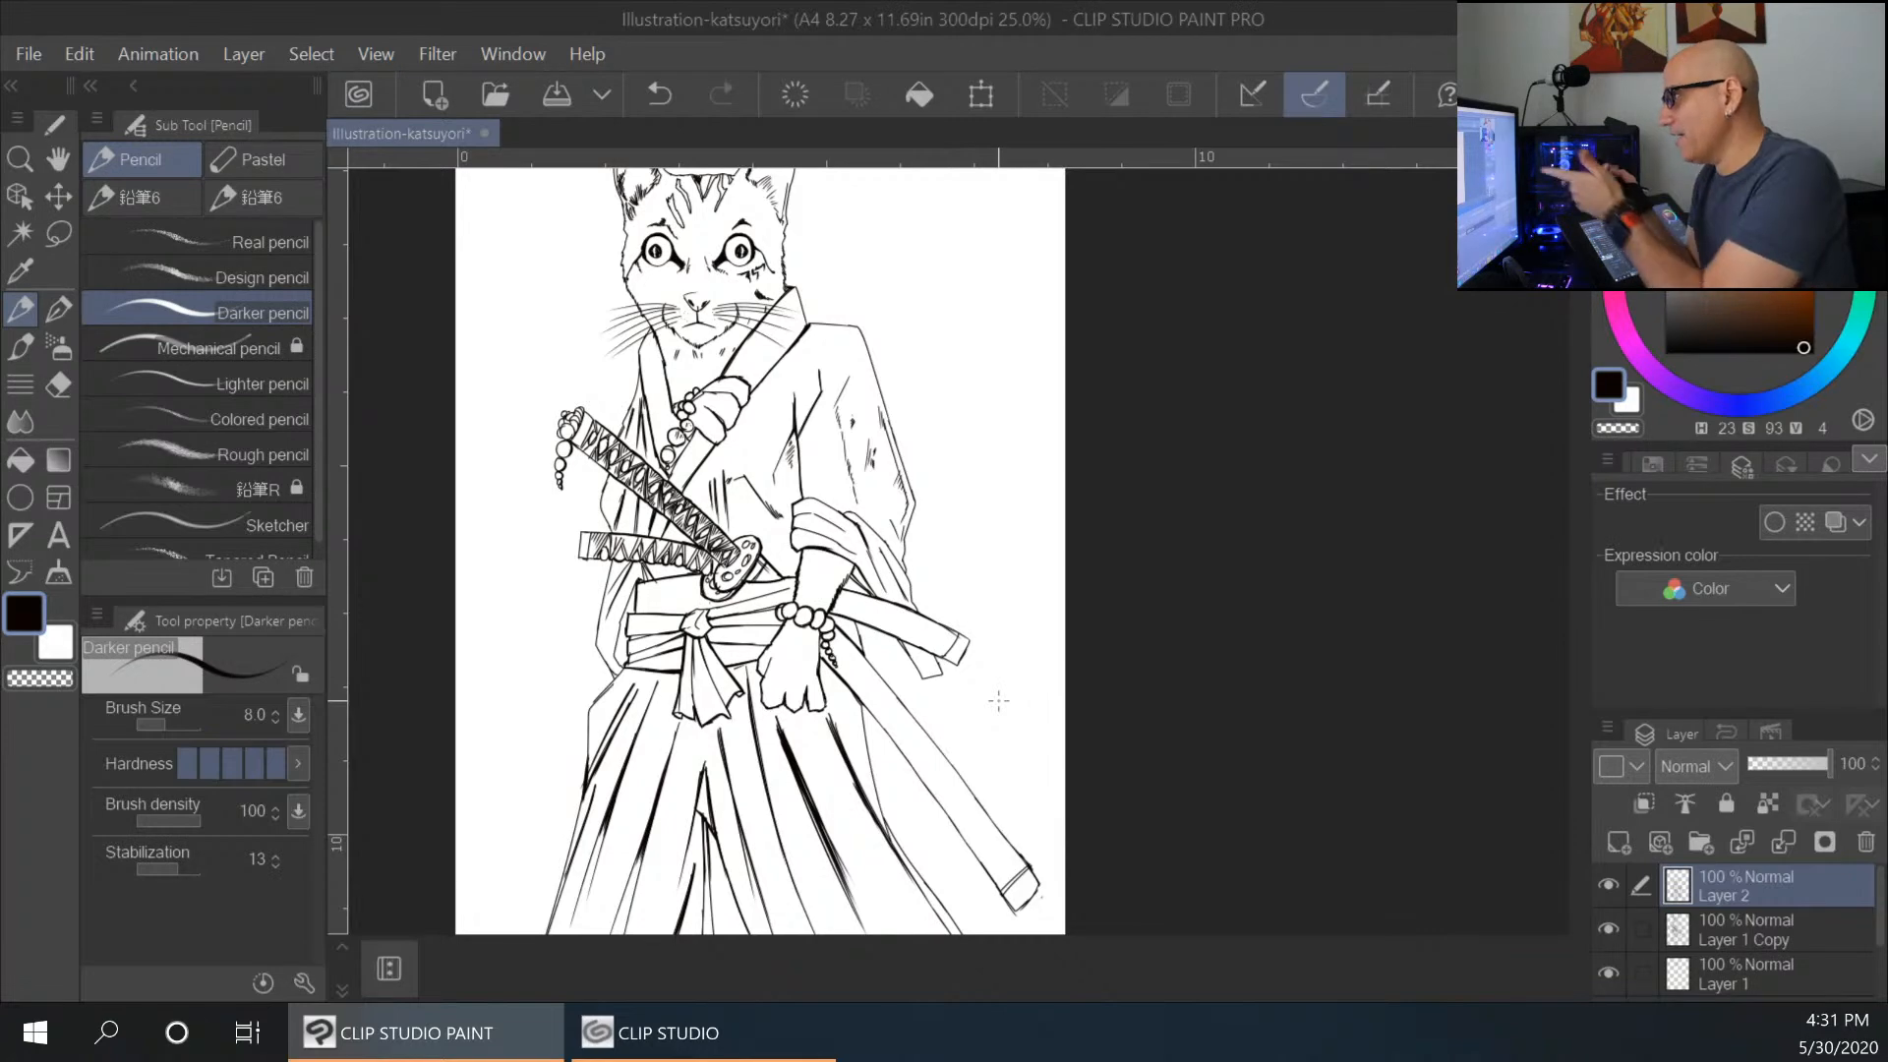
pyautogui.hotkey('ctrl', '-')
pyautogui.moveTo(1095, 693); pyautogui.dragTo(997, 632)
pyautogui.hotkey('ctrl', '+')
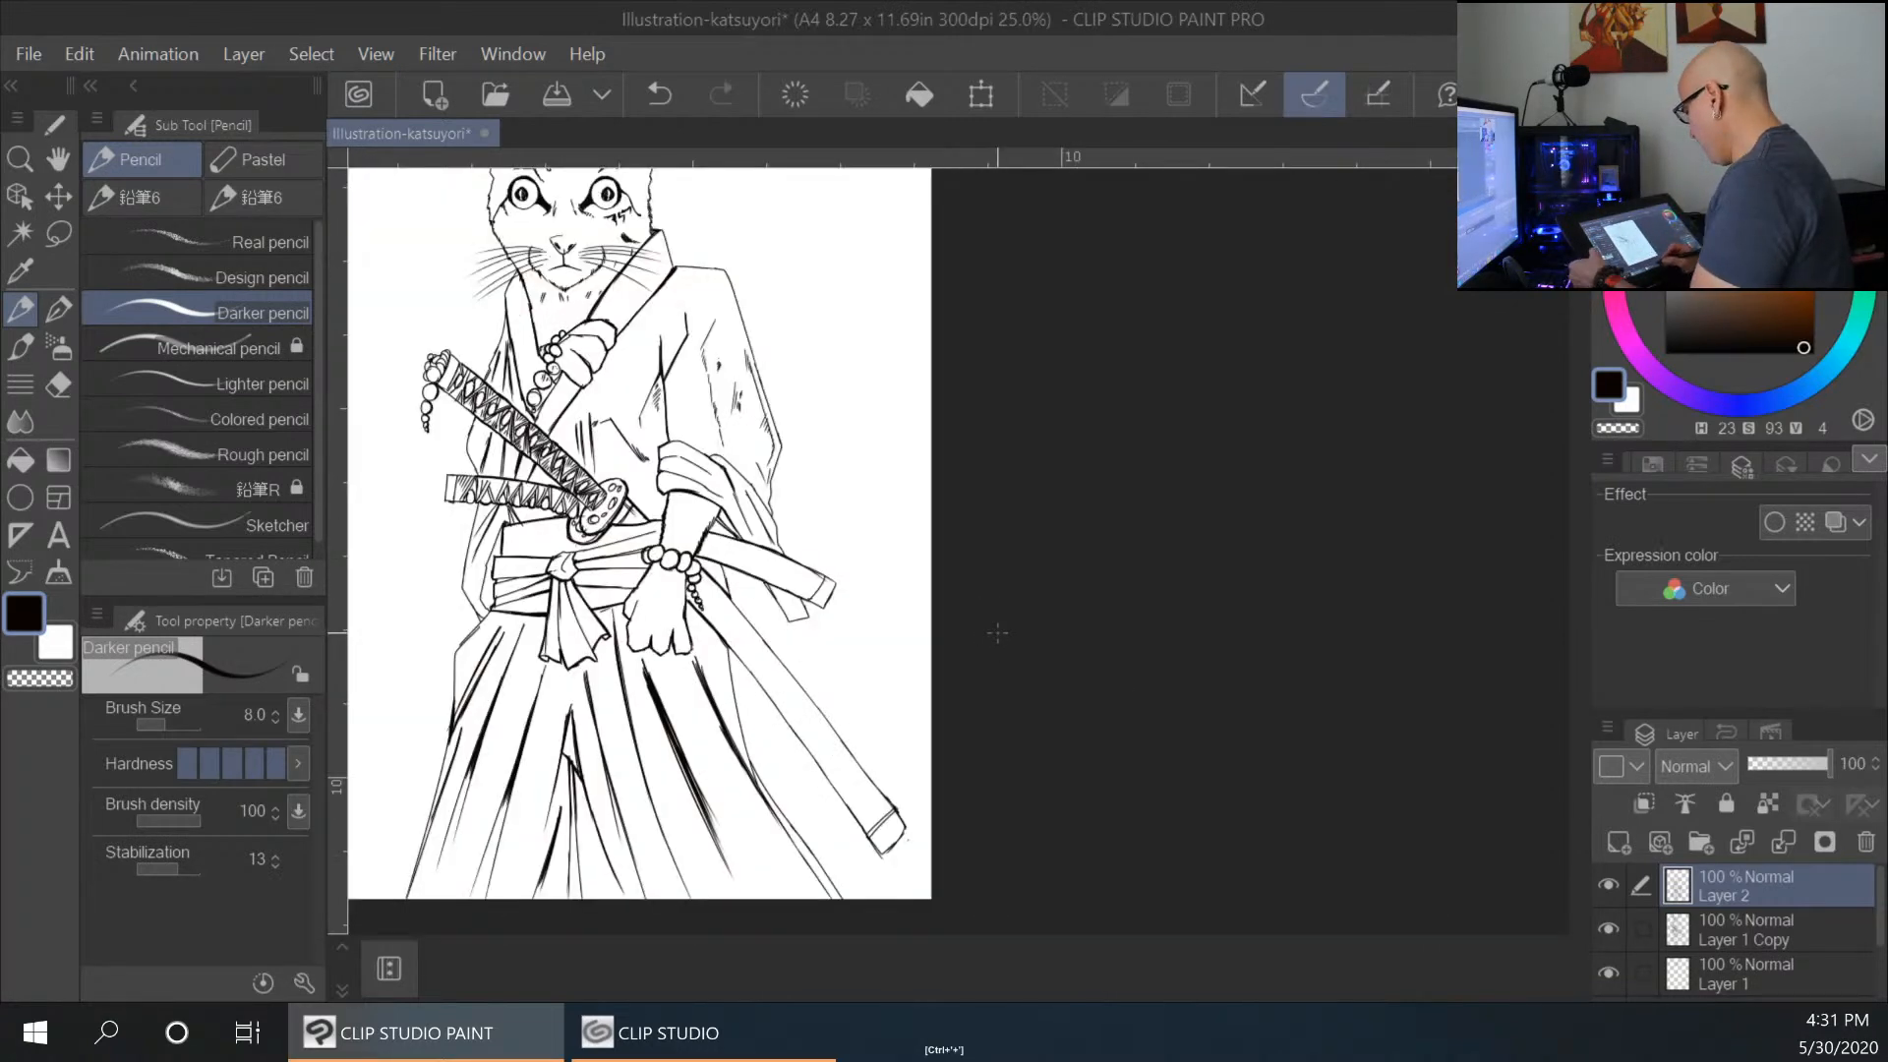
pyautogui.moveTo(897, 560); pyautogui.dragTo(975, 590)
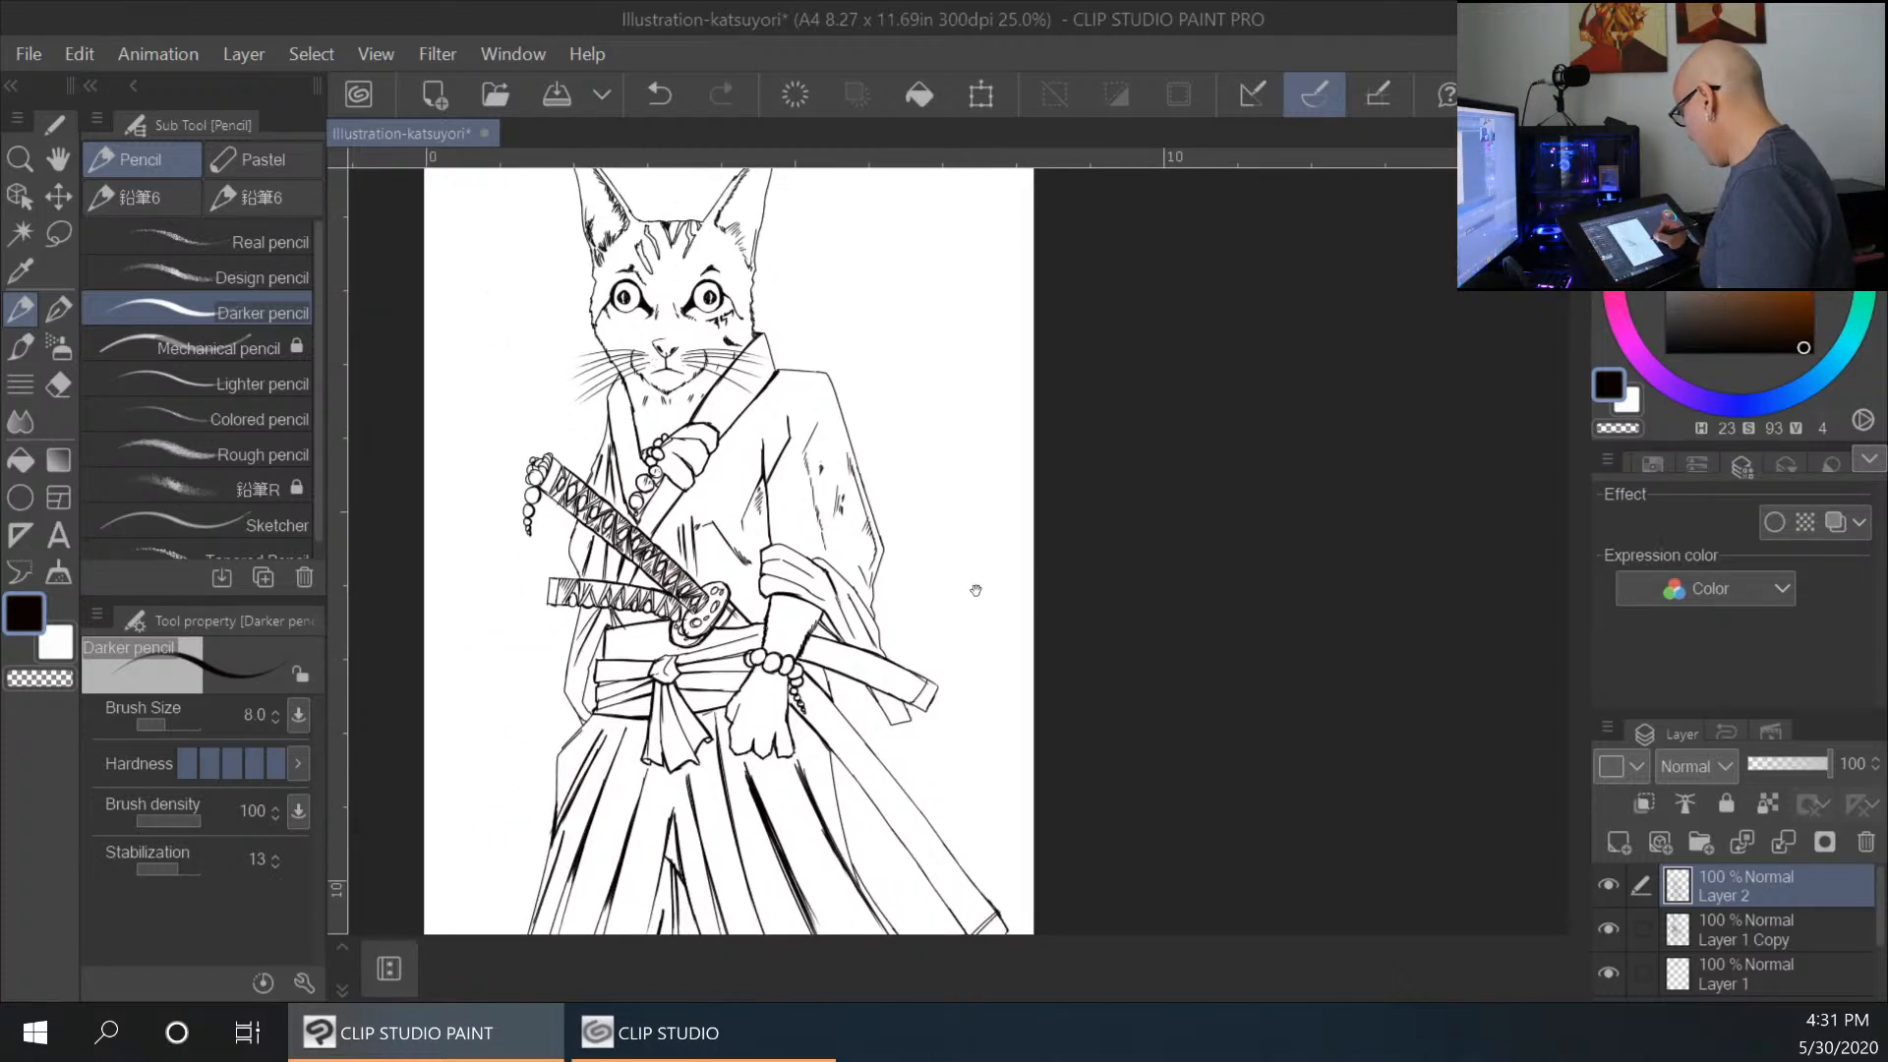